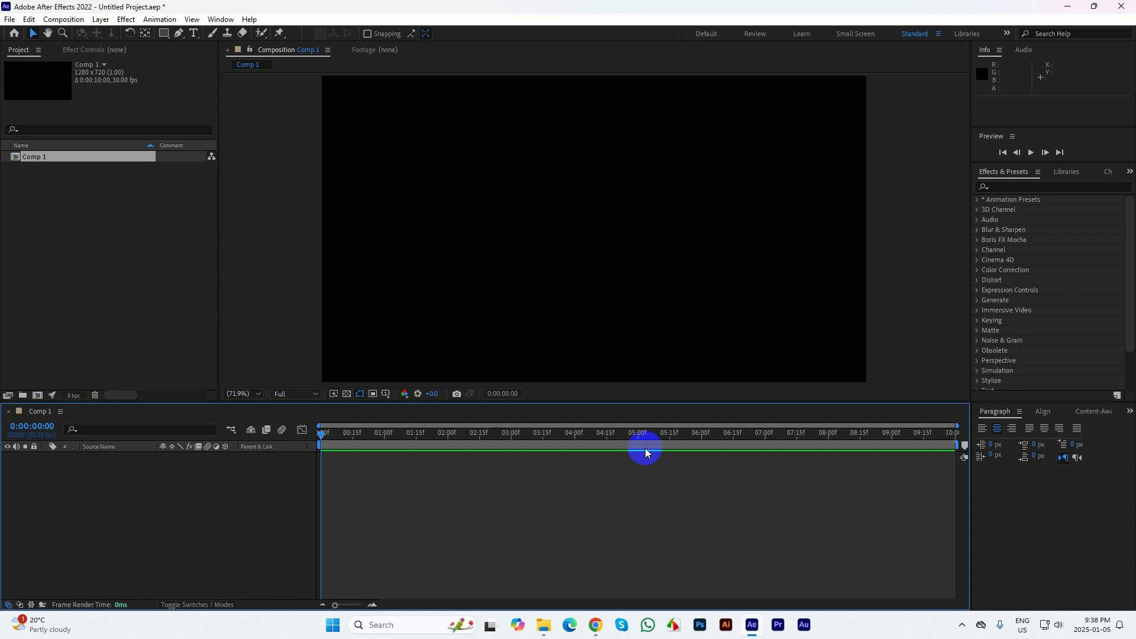
Import ai-generated-image (1), (2) and (3) from the Class 8 Resource Files folder into the project
click(543, 626)
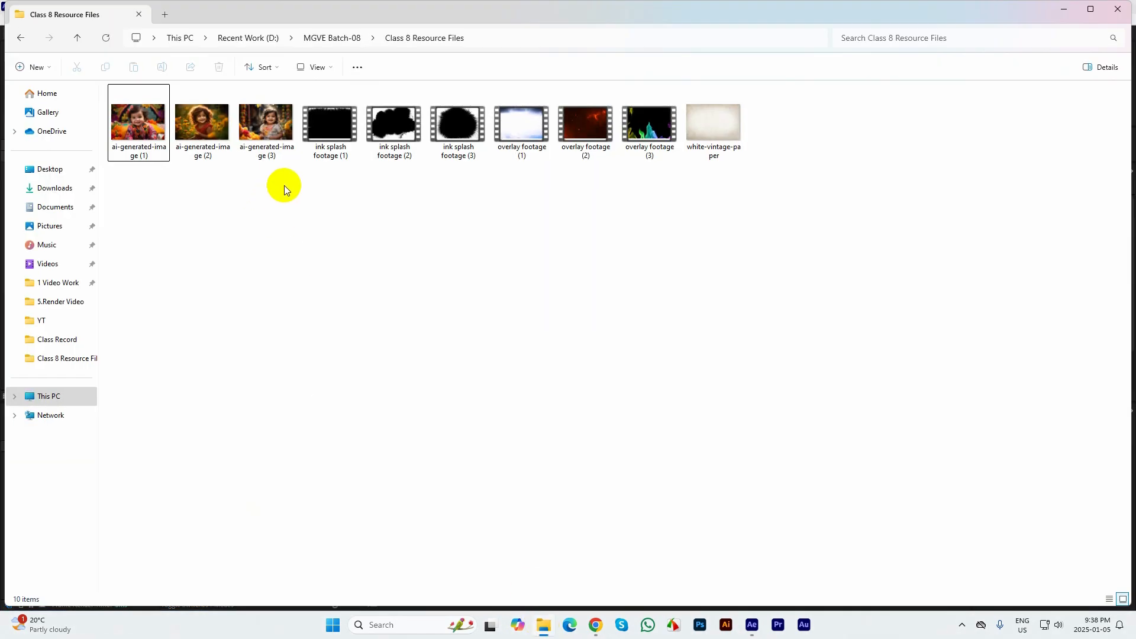
drag(284, 186, 127, 122)
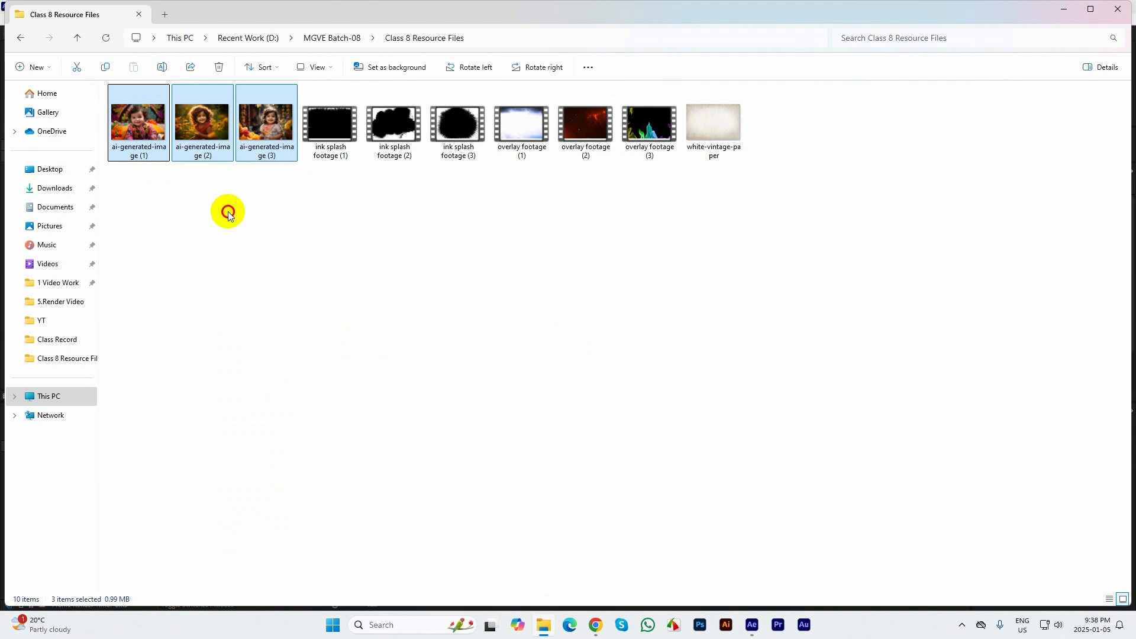
drag(228, 214, 253, 440)
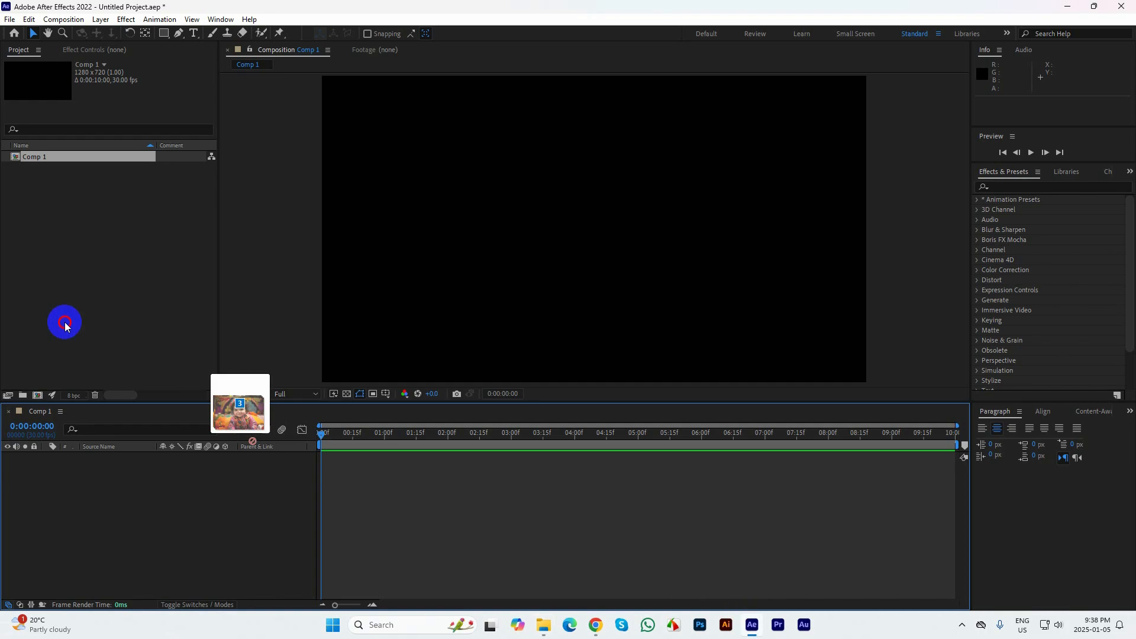
drag(65, 325, 128, 329)
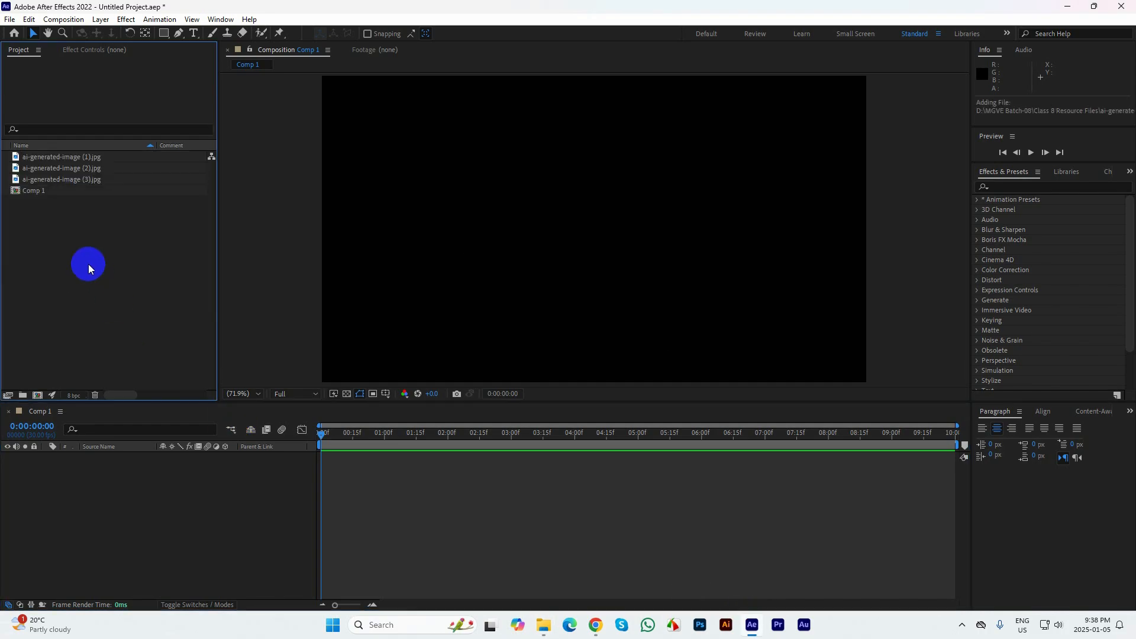
Add ai-generated-image (1).jpg to Comp 1 as a layer
click(29, 157)
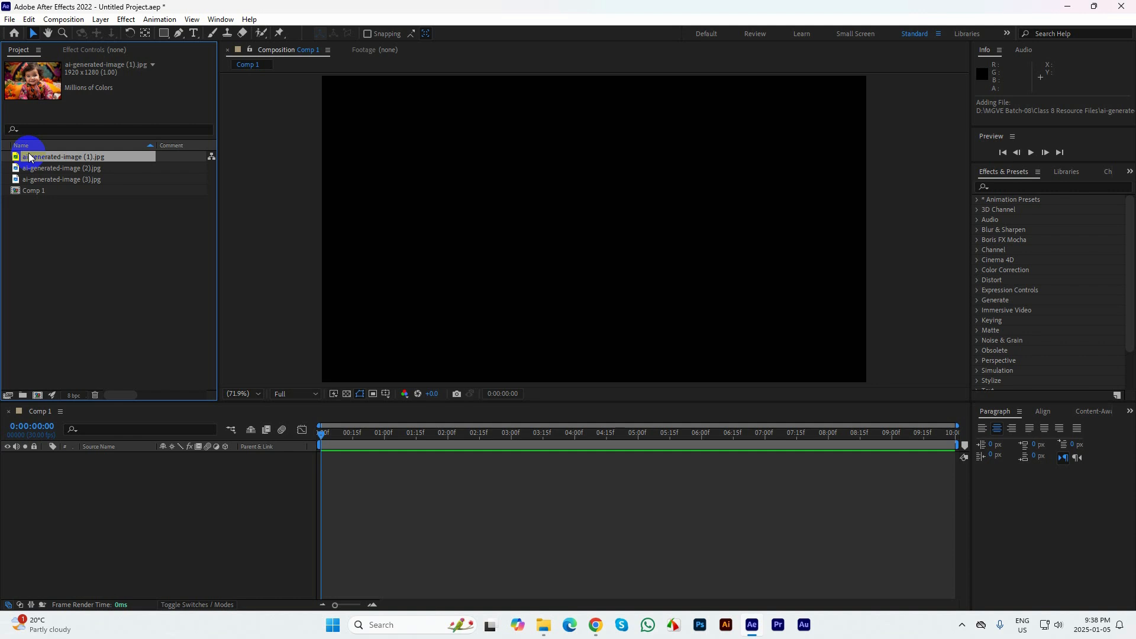
click(41, 177)
drag(33, 158, 104, 467)
click(147, 458)
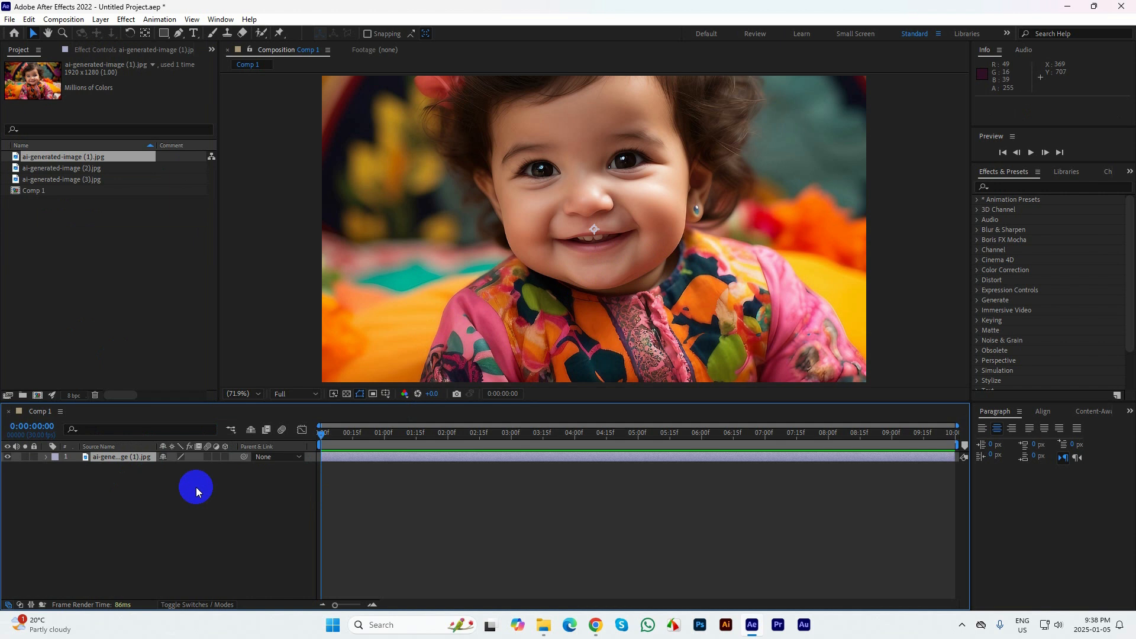
Fit the ai-generated-image (1).jpg layer to the composition size, then deselect it
right_click(117, 461)
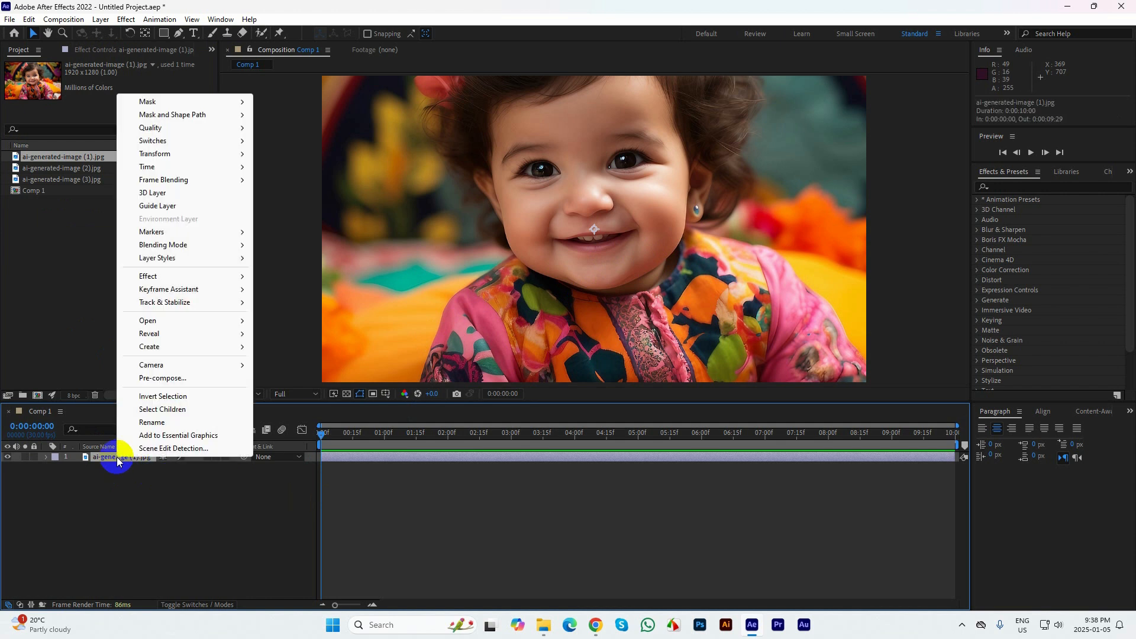
mouse_move(159, 156)
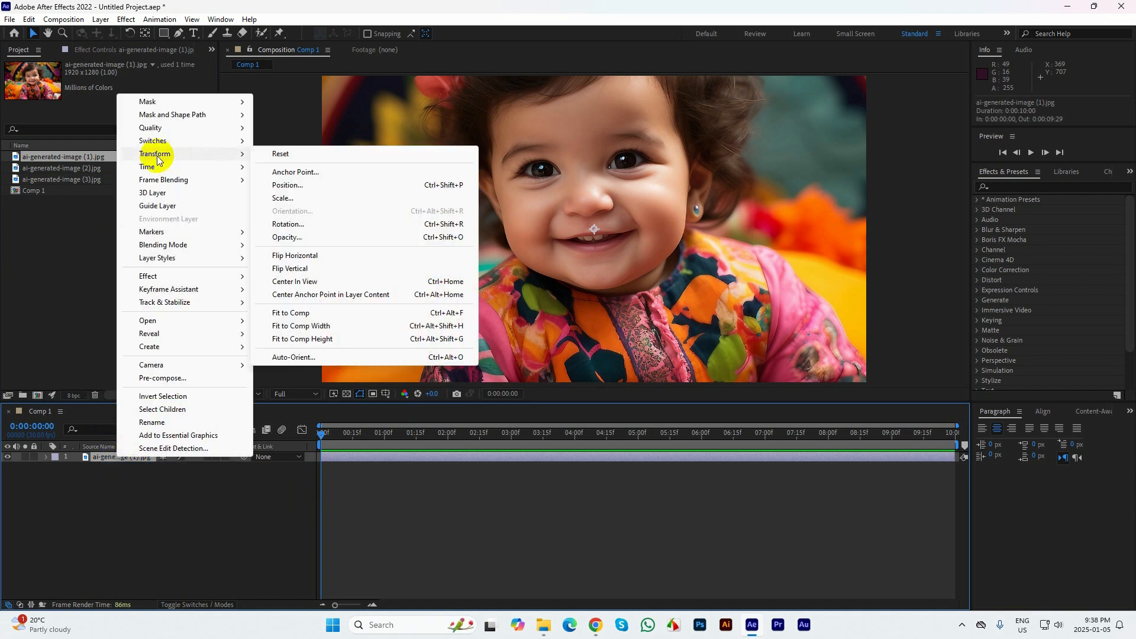
click(287, 315)
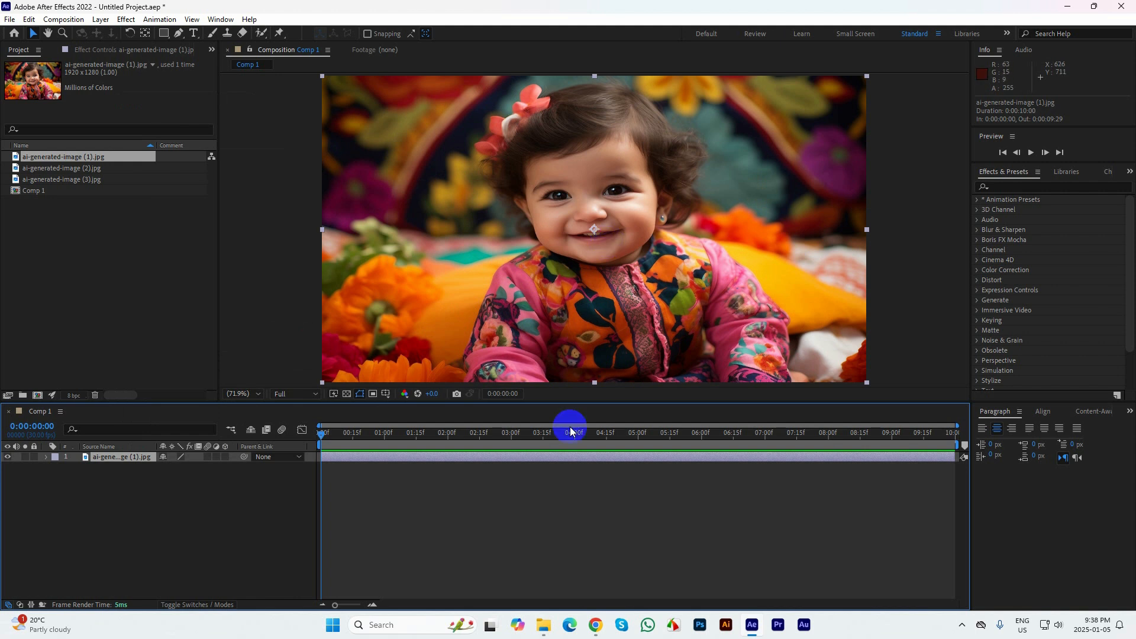
click(175, 506)
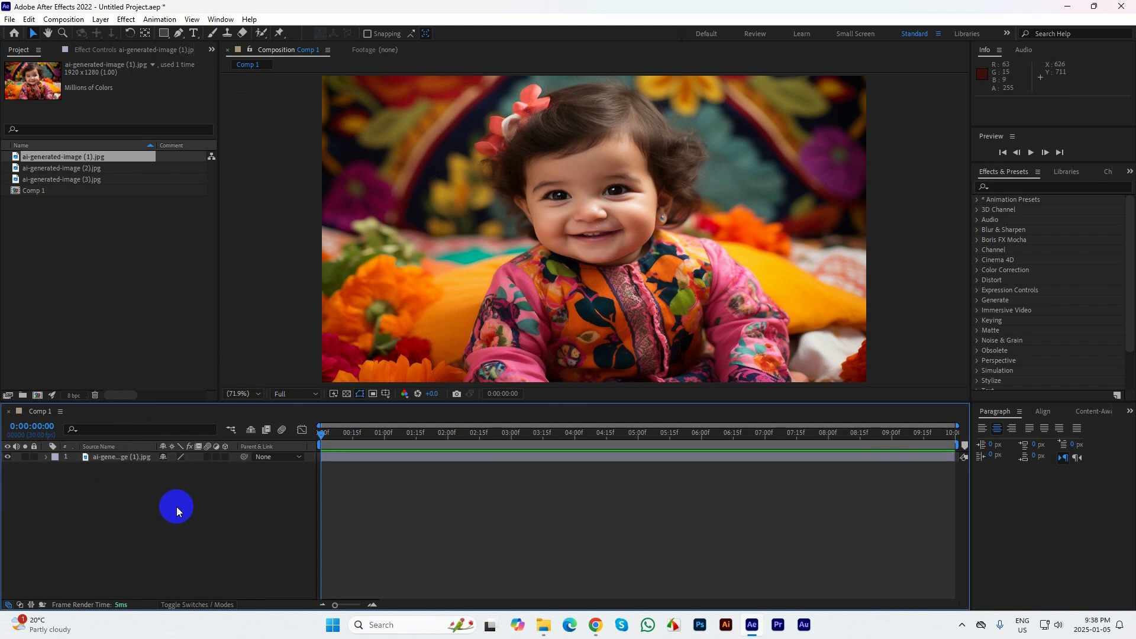
With no layer selected, draw a circle shape about 490 px across over the baby's face and collapse the new layer's properties
click(166, 34)
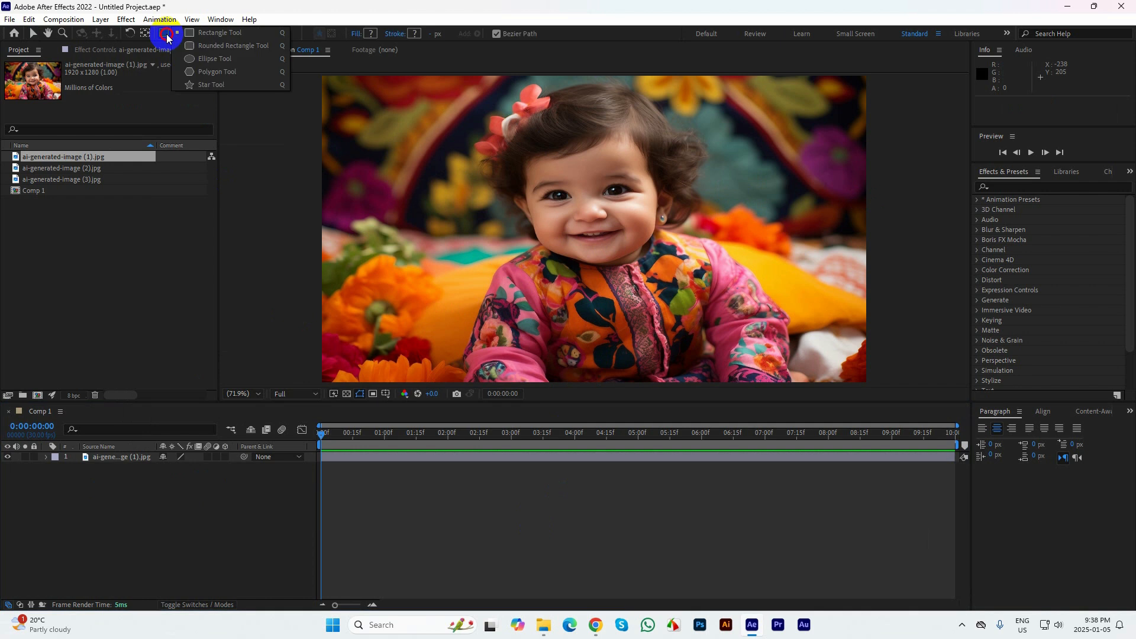
click(213, 59)
drag(493, 94, 699, 305)
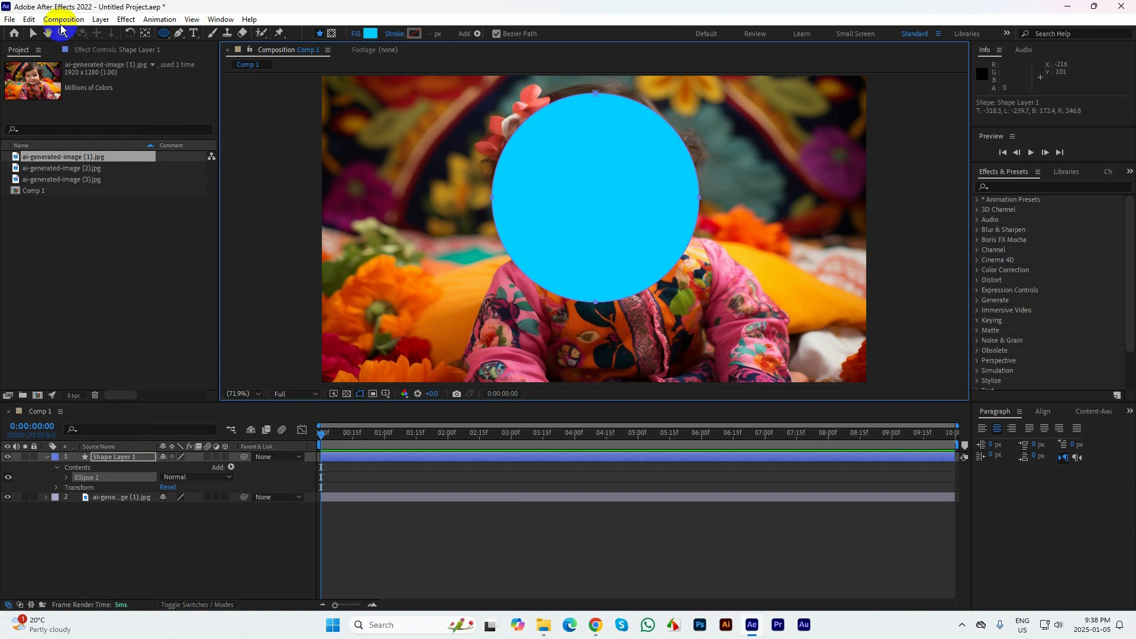
click(33, 33)
click(56, 465)
click(46, 457)
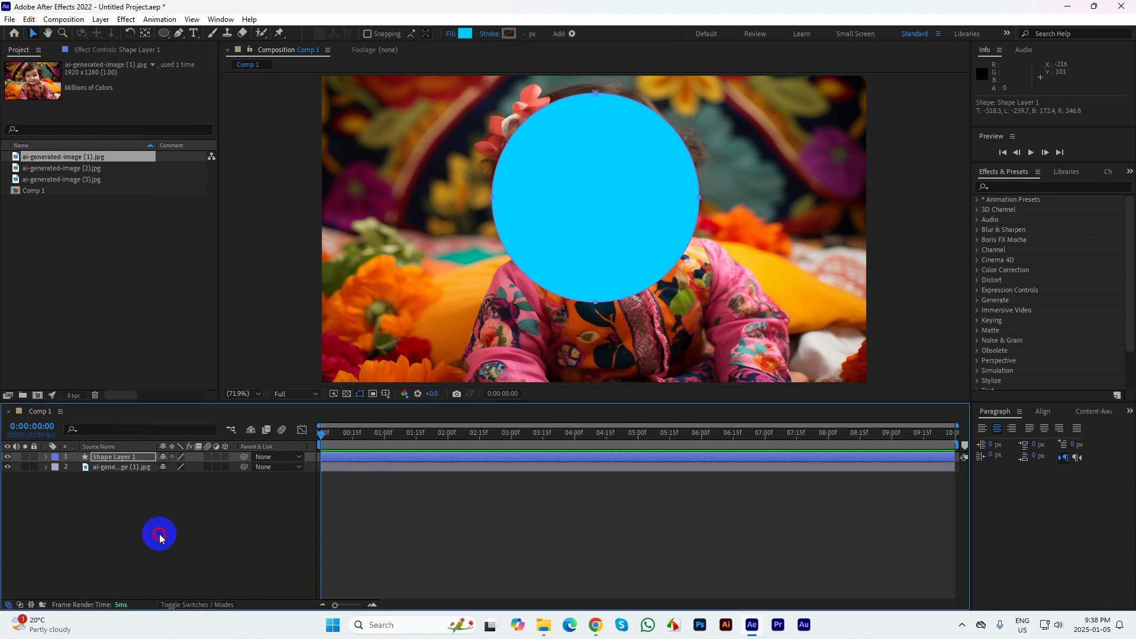
Select the blue circle's shape layer and delete it
click(157, 532)
click(548, 241)
click(567, 220)
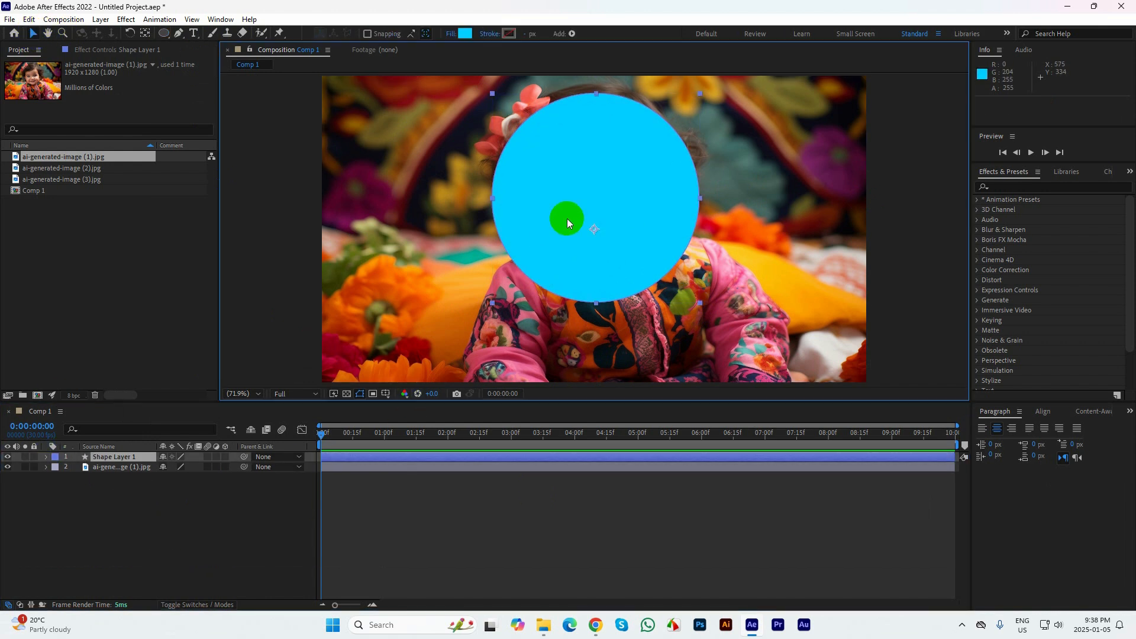
click(59, 514)
click(105, 458)
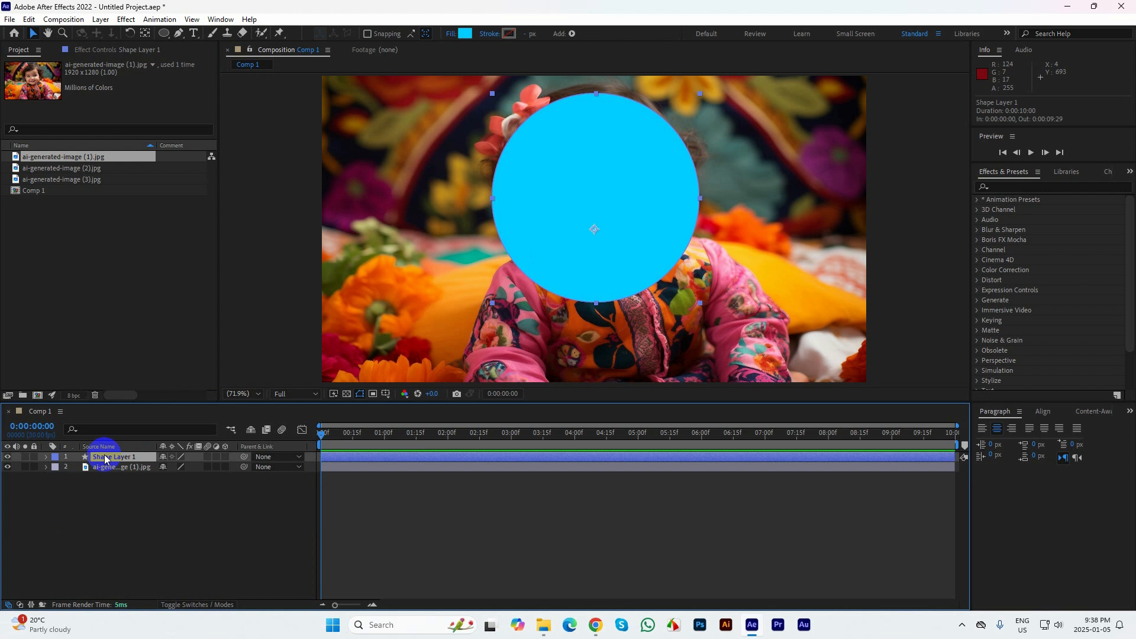
key(Delete)
Draw an elliptical mask on the image layer around the baby's face, about 680 by 798 layer pixels, appearing as a circle
click(104, 457)
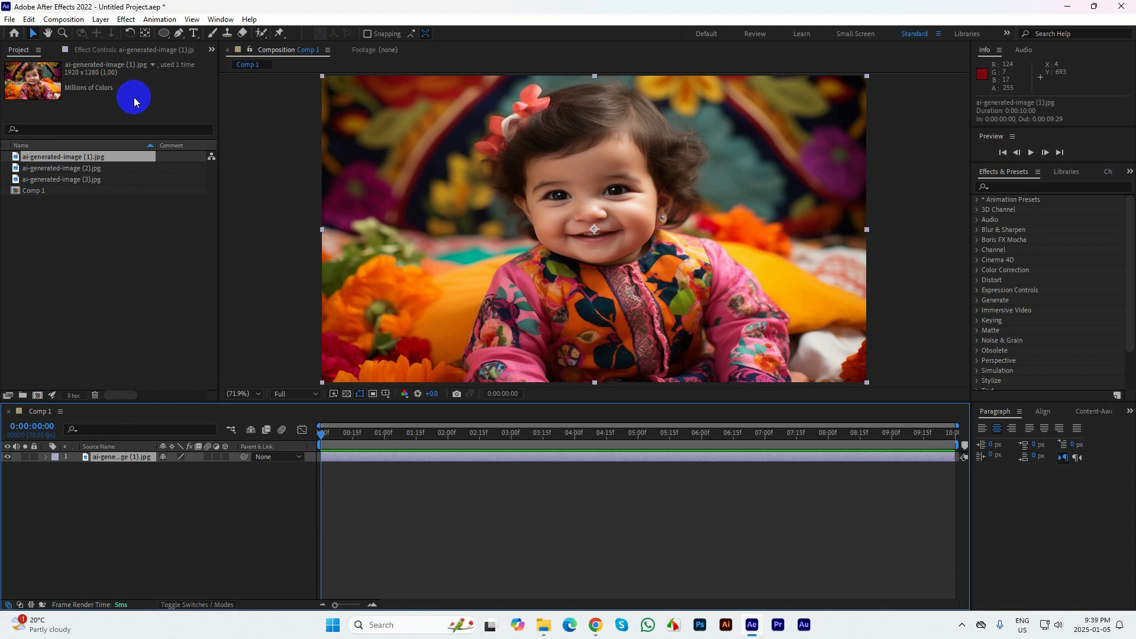
click(163, 33)
click(208, 58)
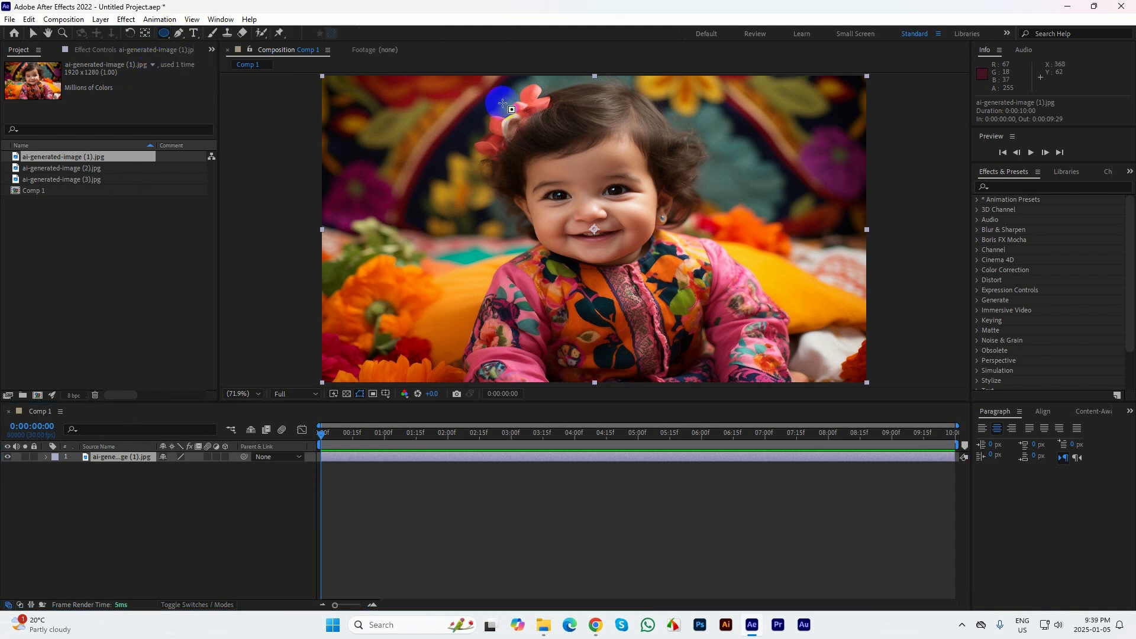
drag(495, 88, 555, 144)
drag(635, 228, 689, 280)
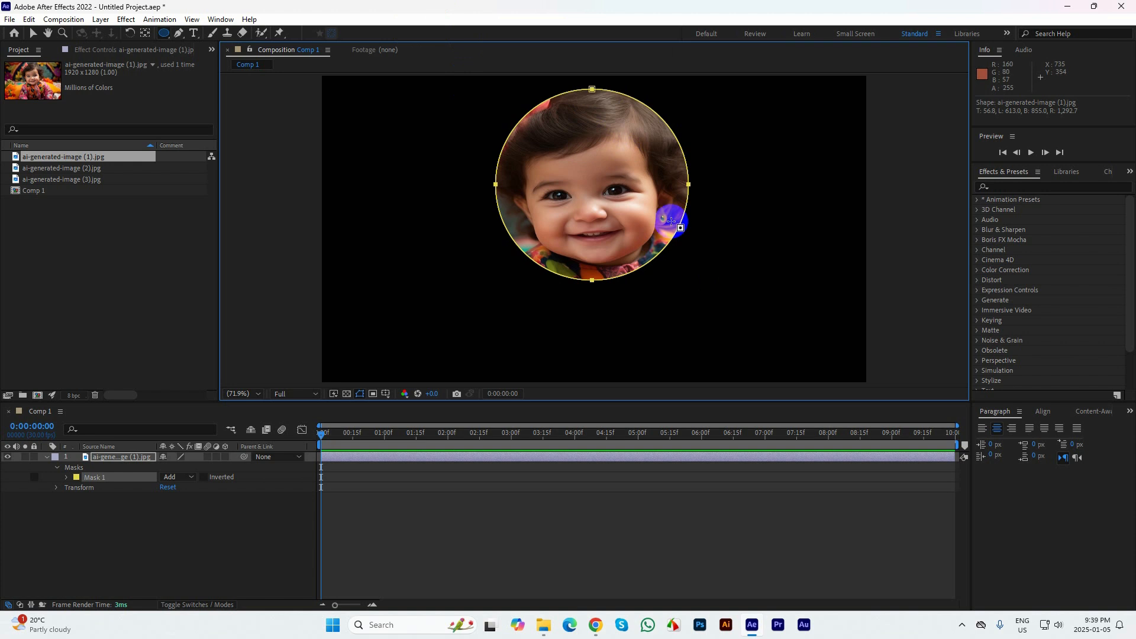
Add a wide rectangular mask, about 1470 by 138 layer pixels, to the image layer near the bottom of the picture
click(165, 33)
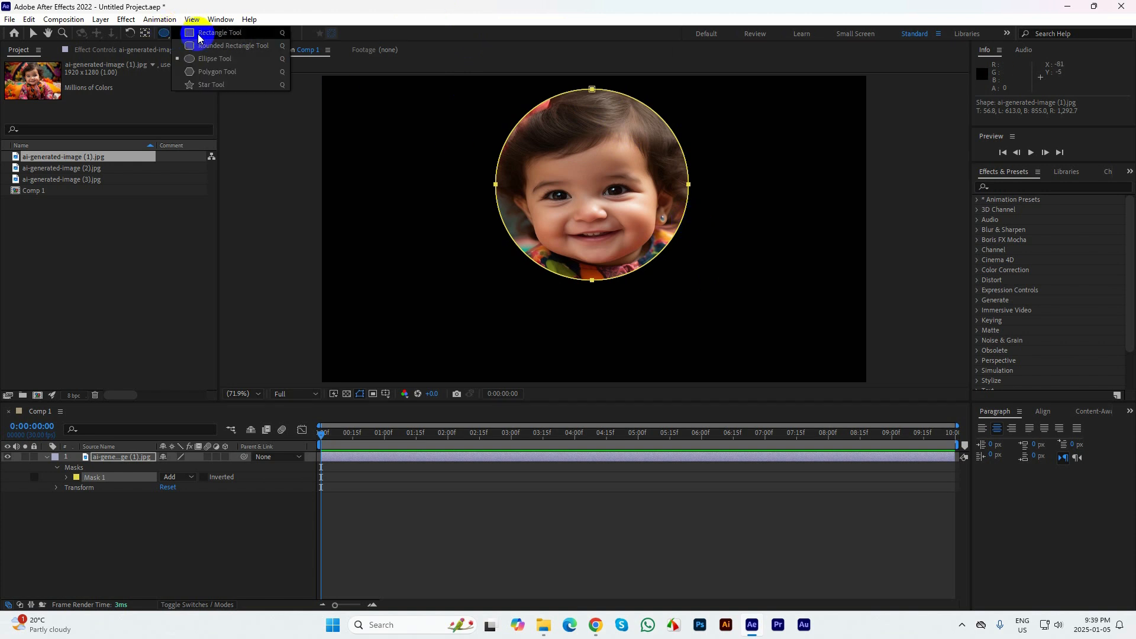
click(195, 33)
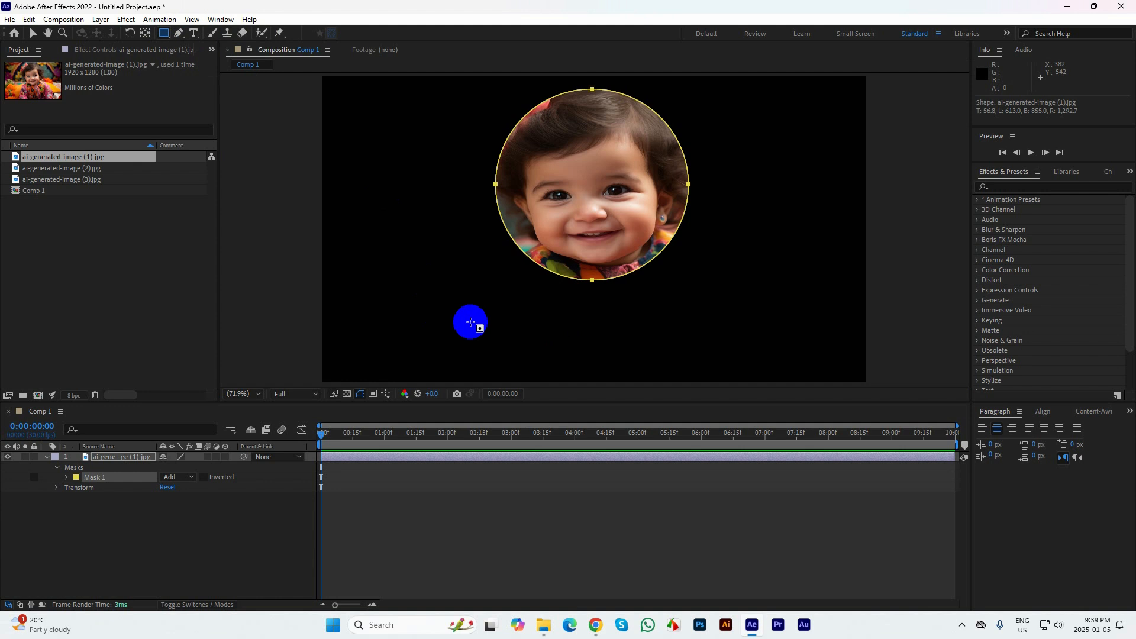
click(114, 456)
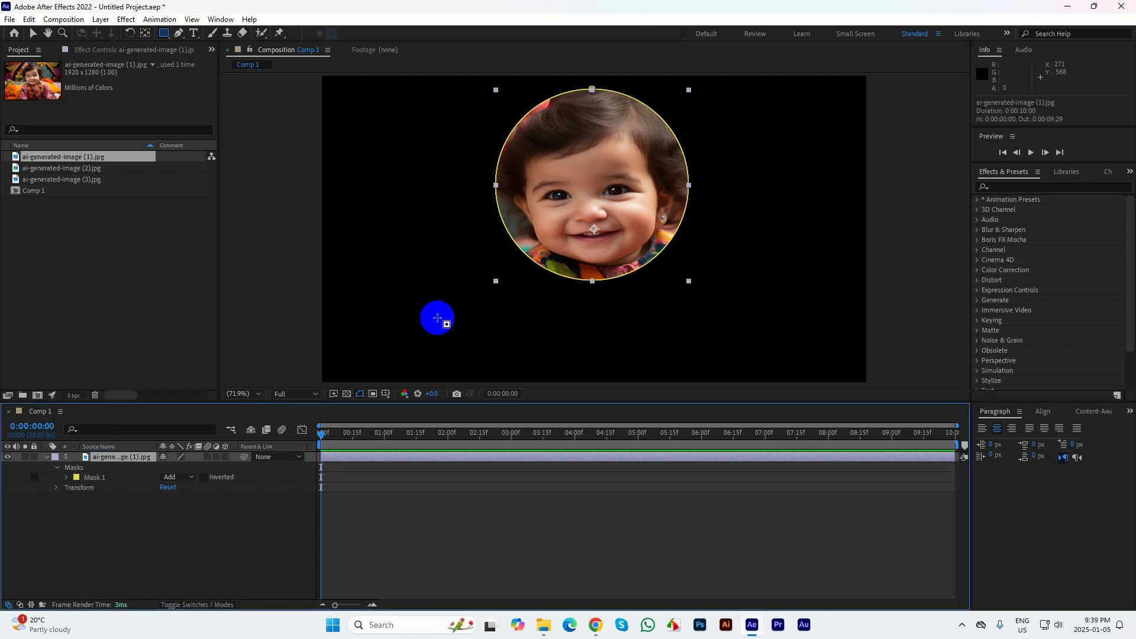
mouse_move(393, 318)
mouse_down()
mouse_move(629, 357)
mouse_move(772, 362)
mouse_move(810, 351)
mouse_up()
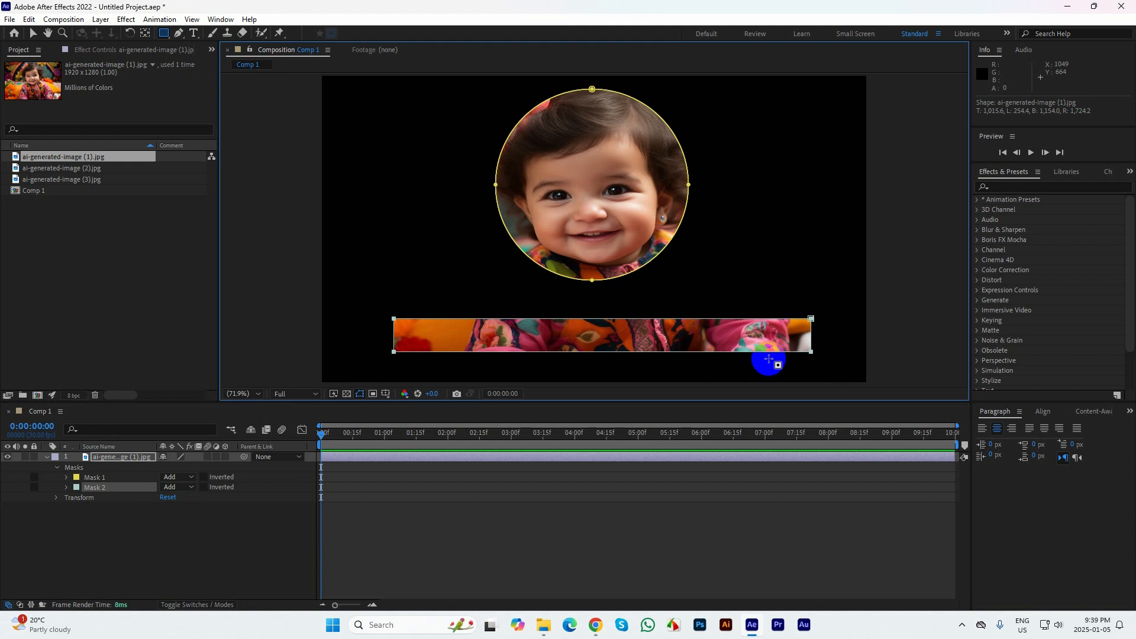
Add a rounded rectangle mask, about 505 by 91 layer pixels, between the circular and rectangular masks
click(166, 40)
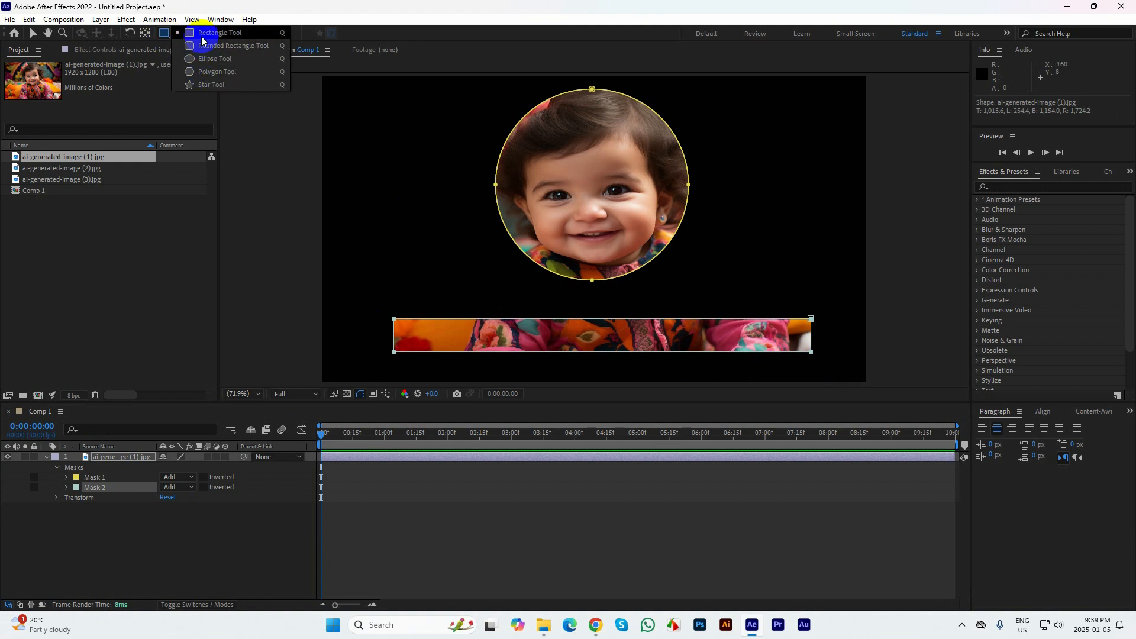
click(204, 59)
drag(523, 287, 664, 308)
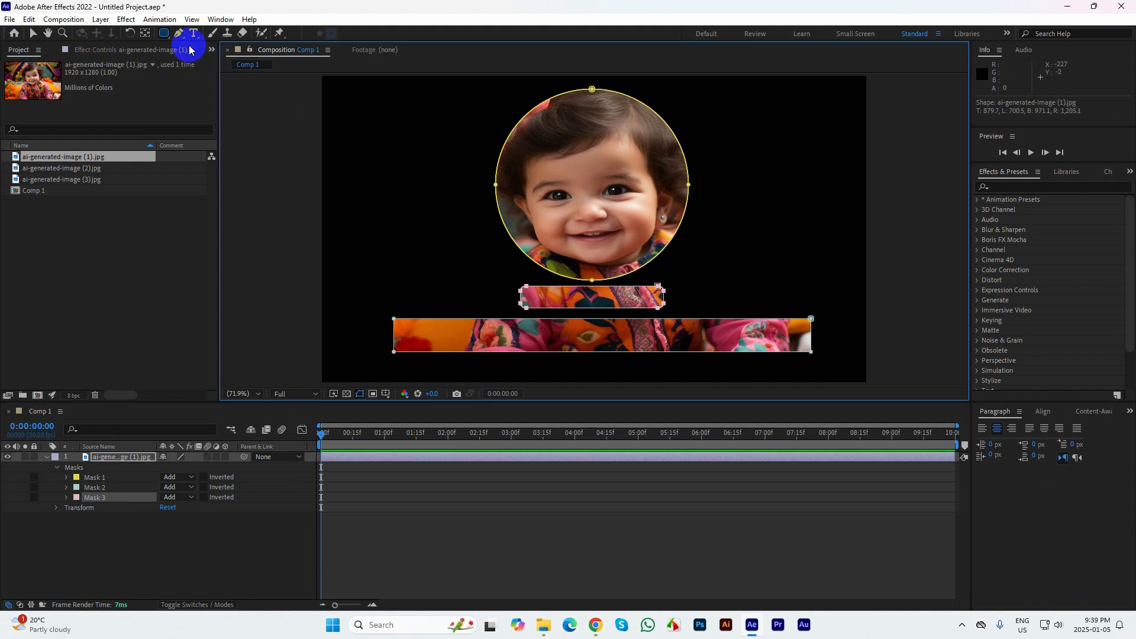
Add a pentagon mask with the Polygon tool in the image's upper left area, beside the circular mask
click(166, 35)
click(199, 61)
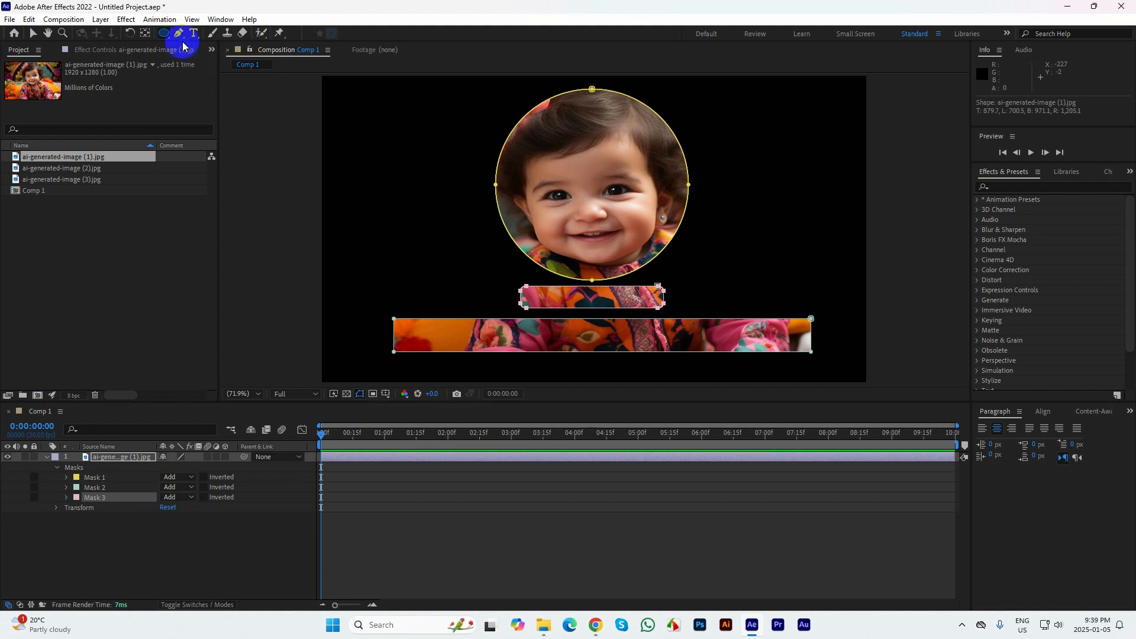
click(165, 34)
click(196, 71)
drag(436, 144, 371, 123)
Add a five-pointed star mask on the image layer to the right of the circular mask
drag(166, 33, 203, 89)
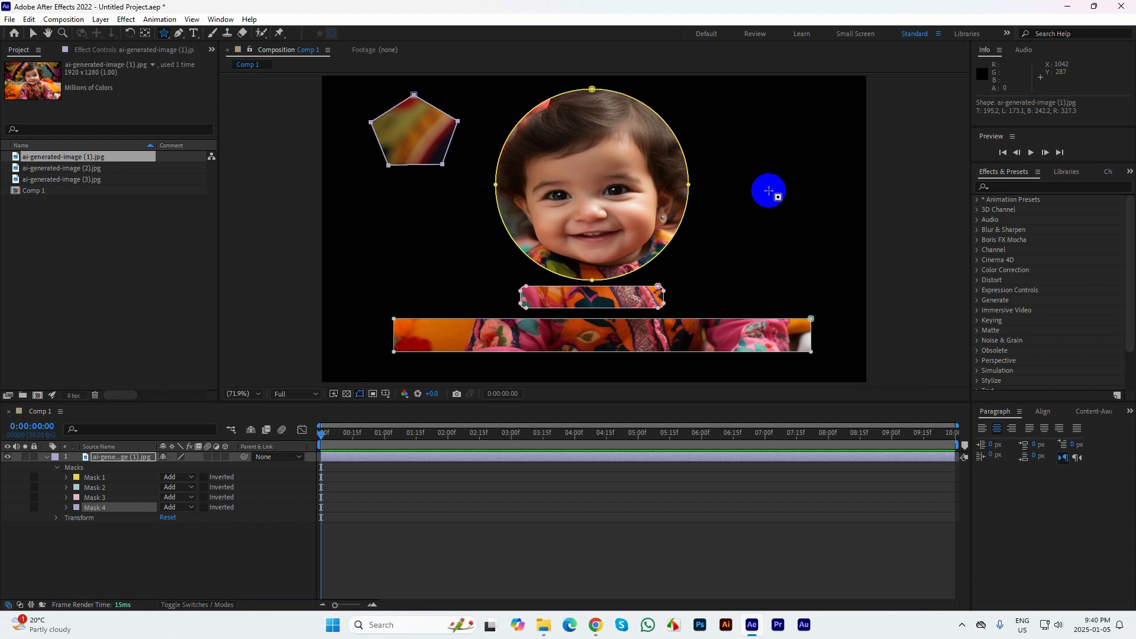
drag(768, 188, 803, 231)
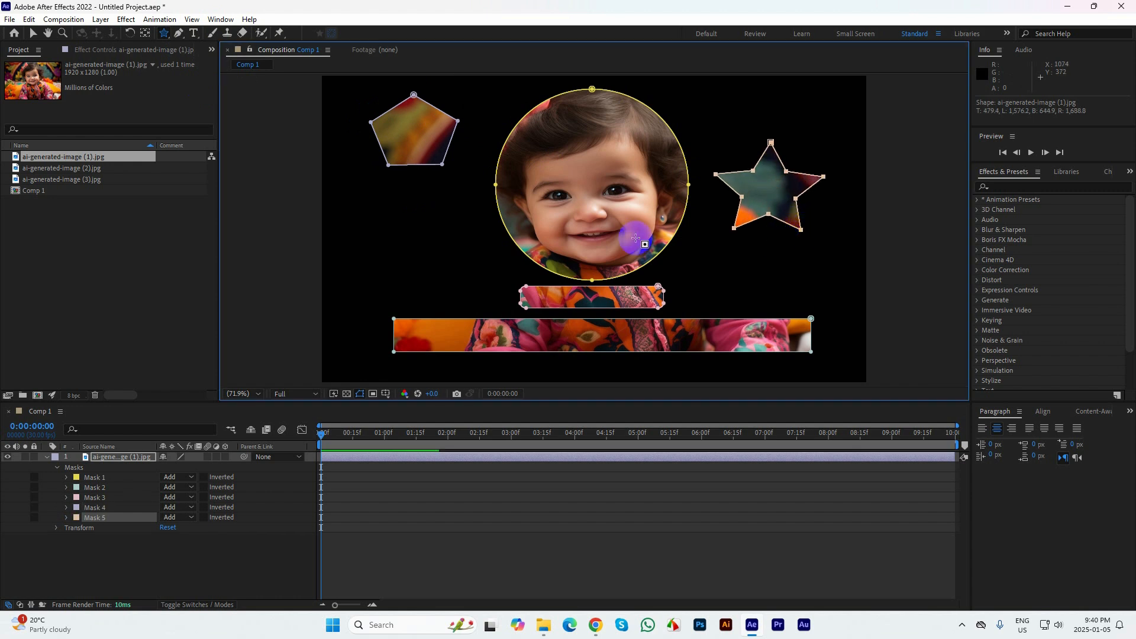
click(165, 35)
click(168, 34)
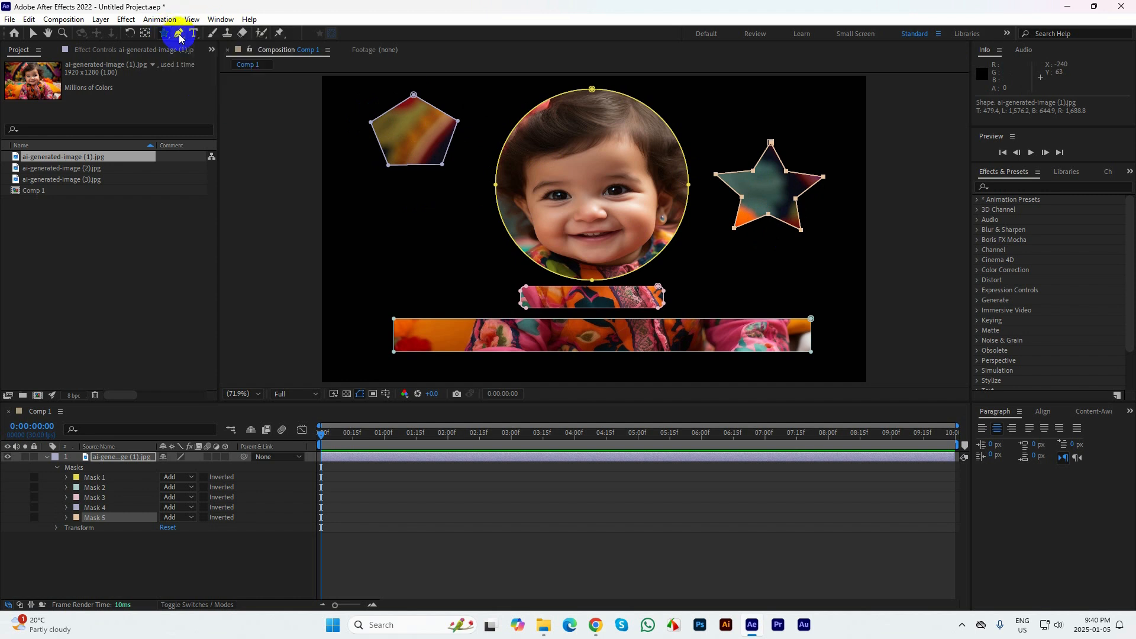
Draw a closed two-point mask with the Pen tool below the pentagon mask, curving its sides towards a heart shape
click(179, 36)
drag(180, 35, 217, 35)
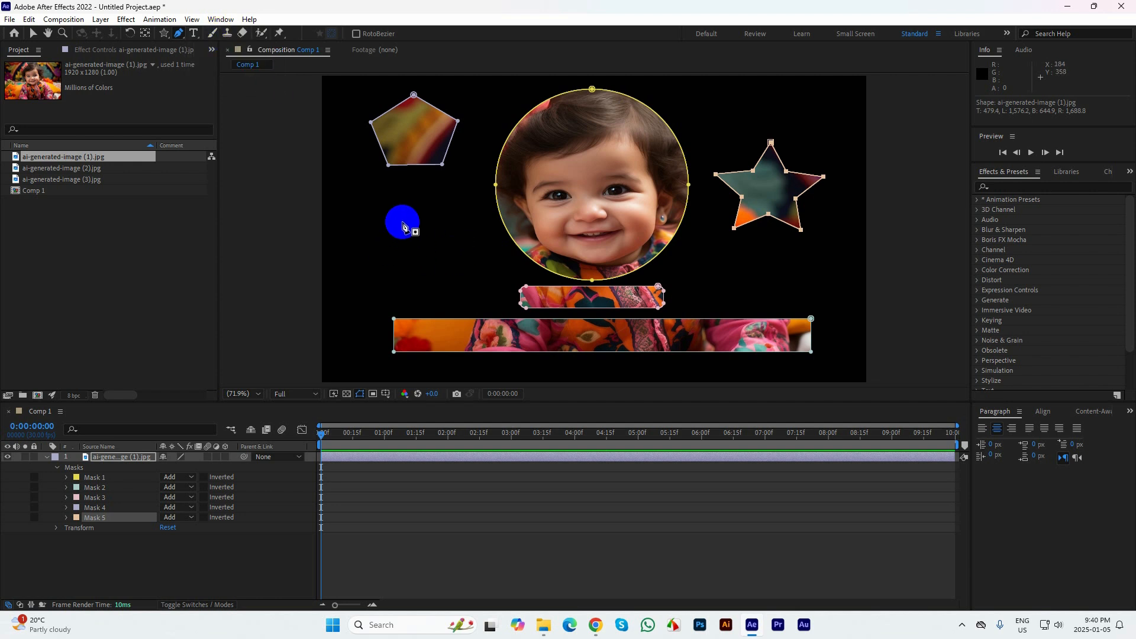
mouse_move(418, 205)
mouse_down()
mouse_move(436, 198)
mouse_move(416, 196)
mouse_move(423, 189)
mouse_up()
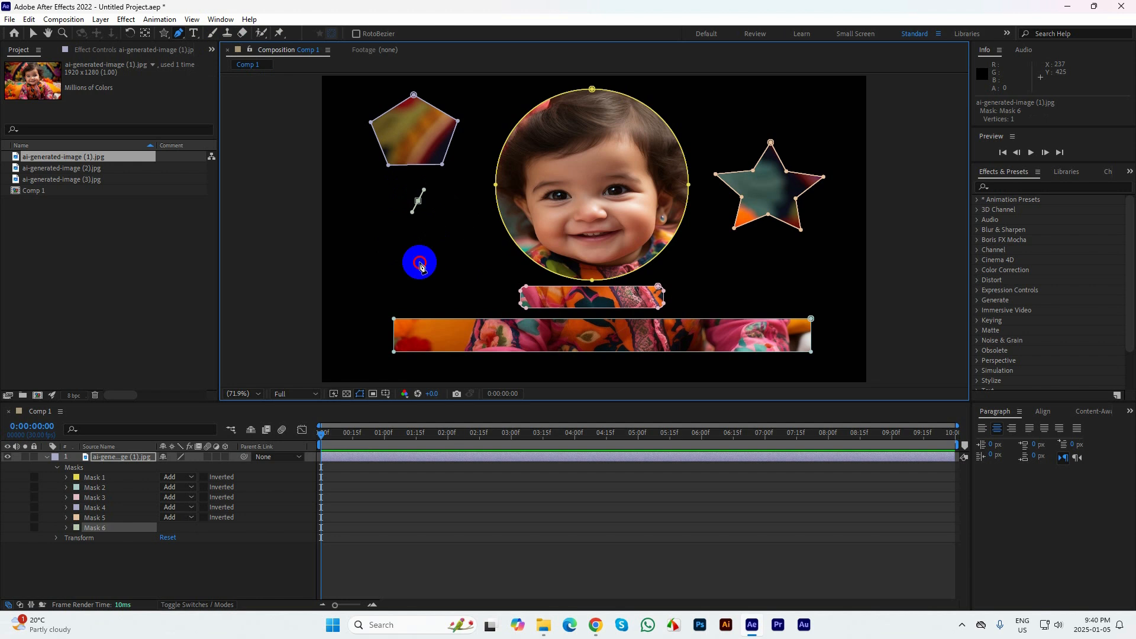
mouse_move(420, 261)
mouse_down()
mouse_move(377, 319)
mouse_move(426, 248)
mouse_move(420, 262)
mouse_up()
drag(424, 190, 365, 197)
key(ctrl+z)
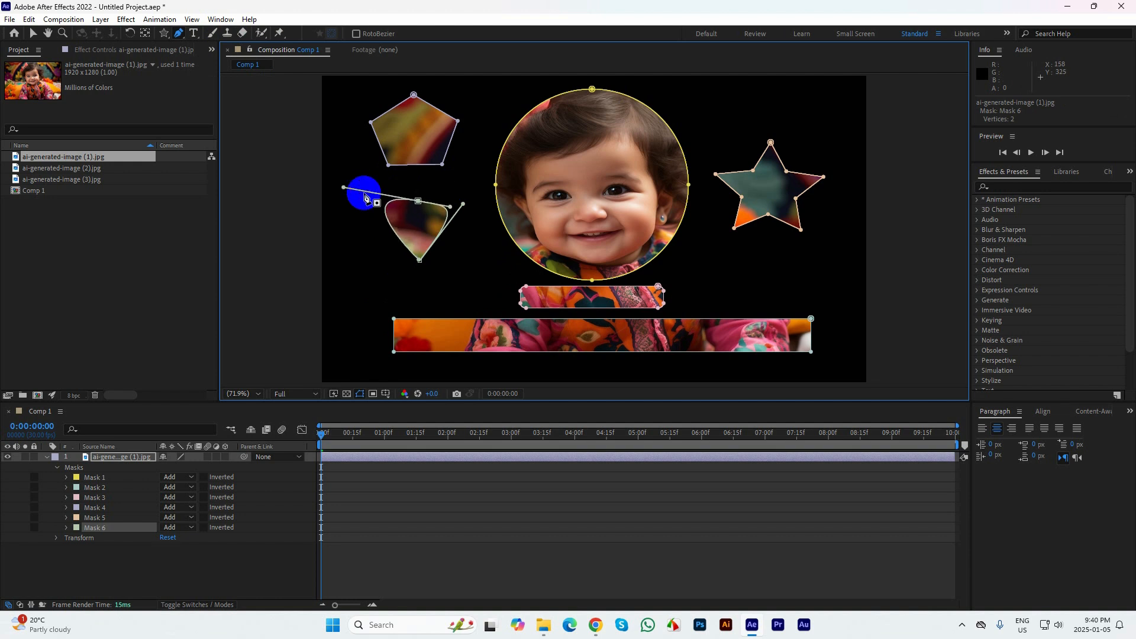
Raise both curve handles of the pen mask's upper point to form a heart notch, and deselect the layer
drag(452, 204, 454, 177)
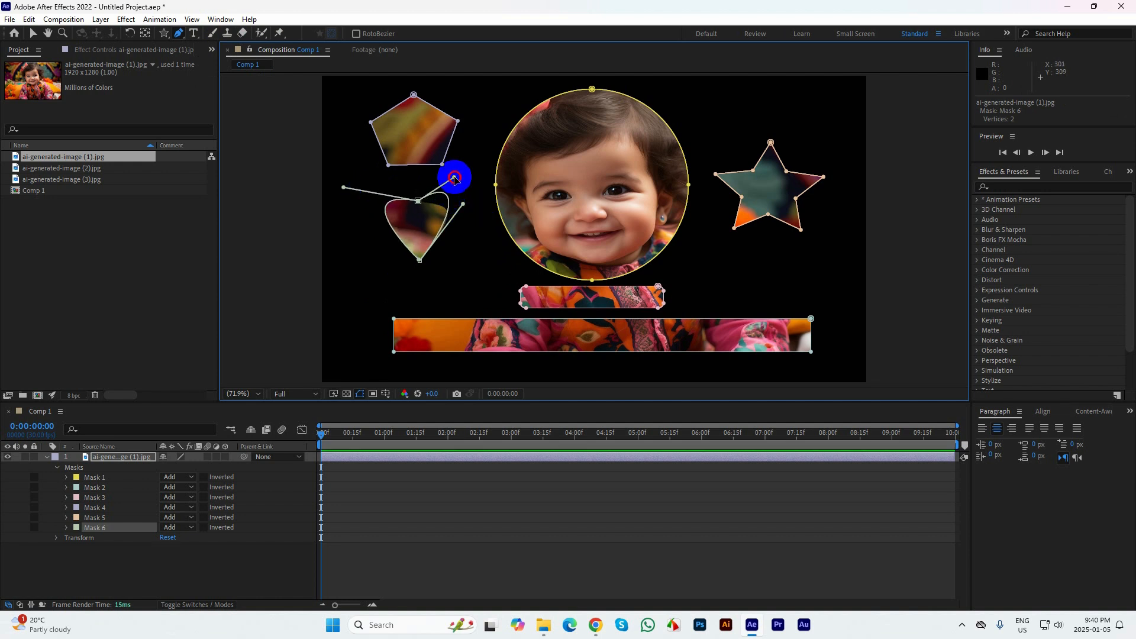
mouse_move(344, 188)
mouse_down()
mouse_move(353, 190)
mouse_move(345, 171)
mouse_up()
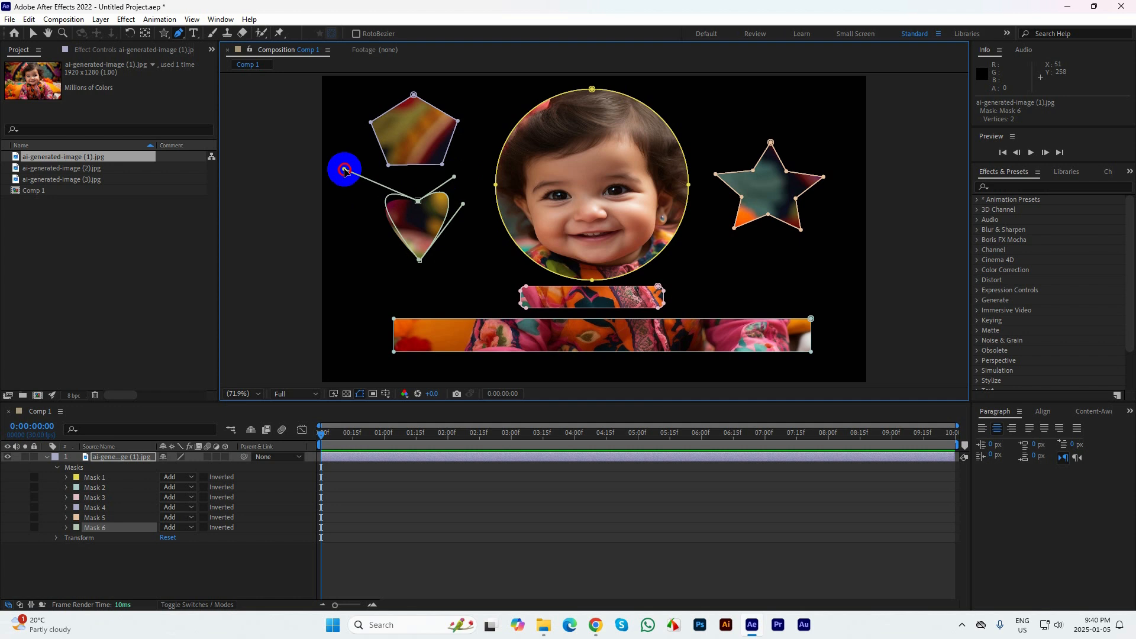
click(33, 33)
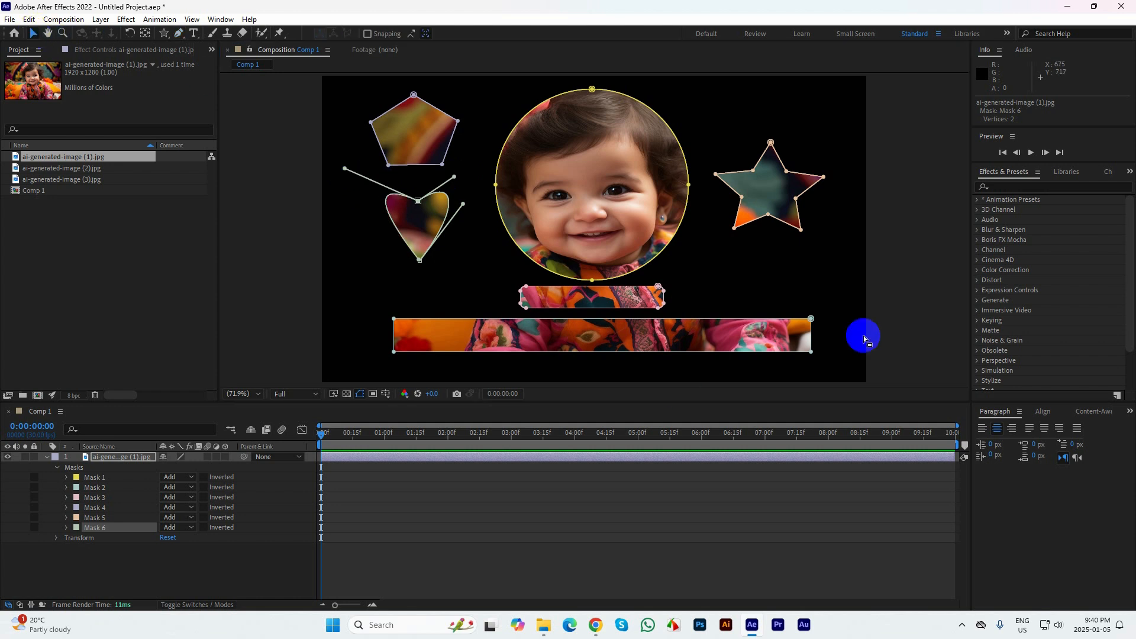
click(914, 270)
click(936, 313)
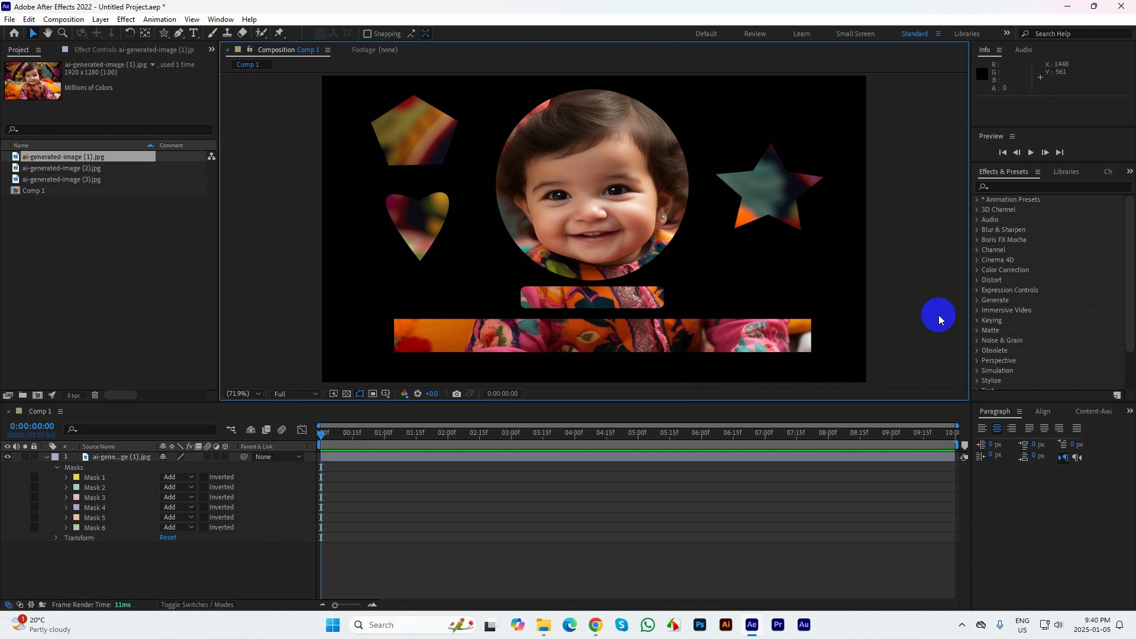
Examine the image layer's mask list and Masks and Transform groups, and collapse the layer's properties
click(107, 459)
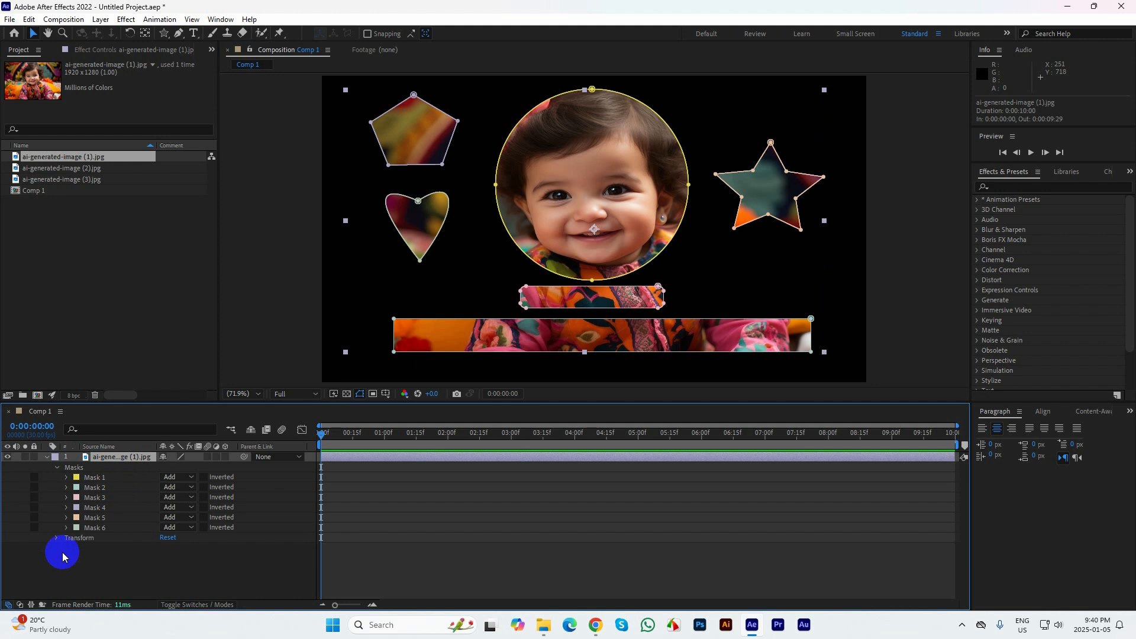
click(40, 560)
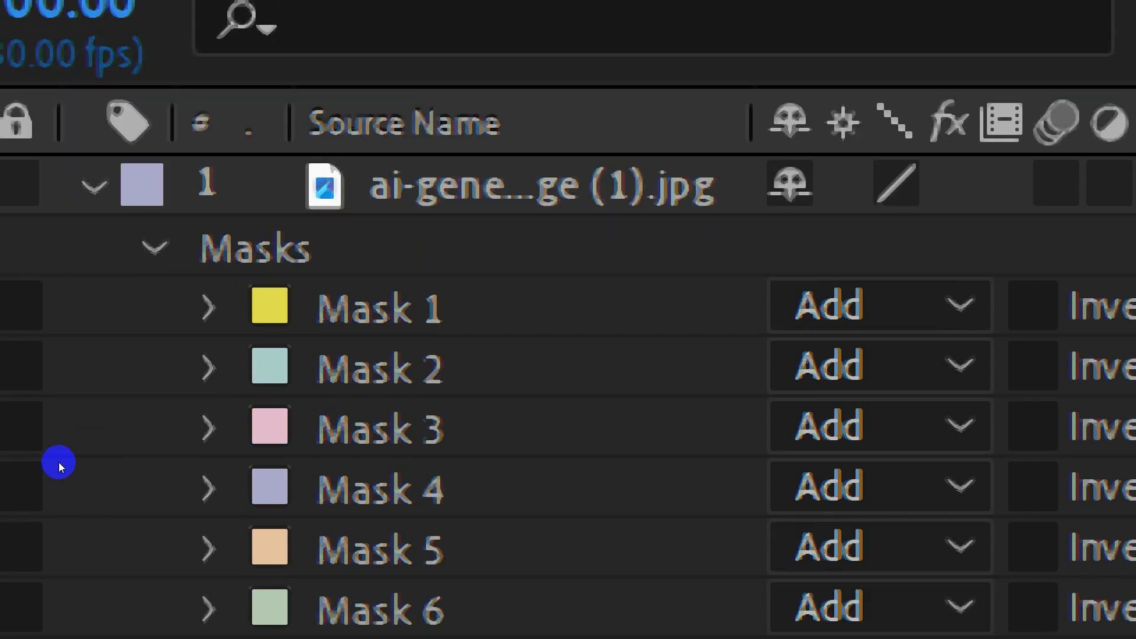
click(54, 466)
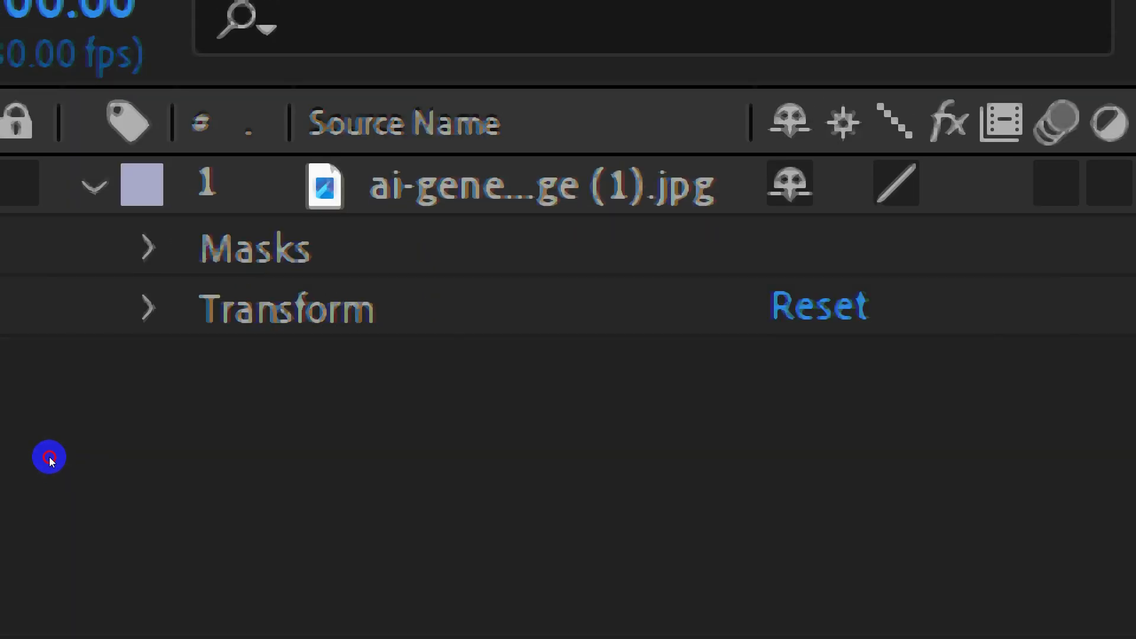
click(50, 457)
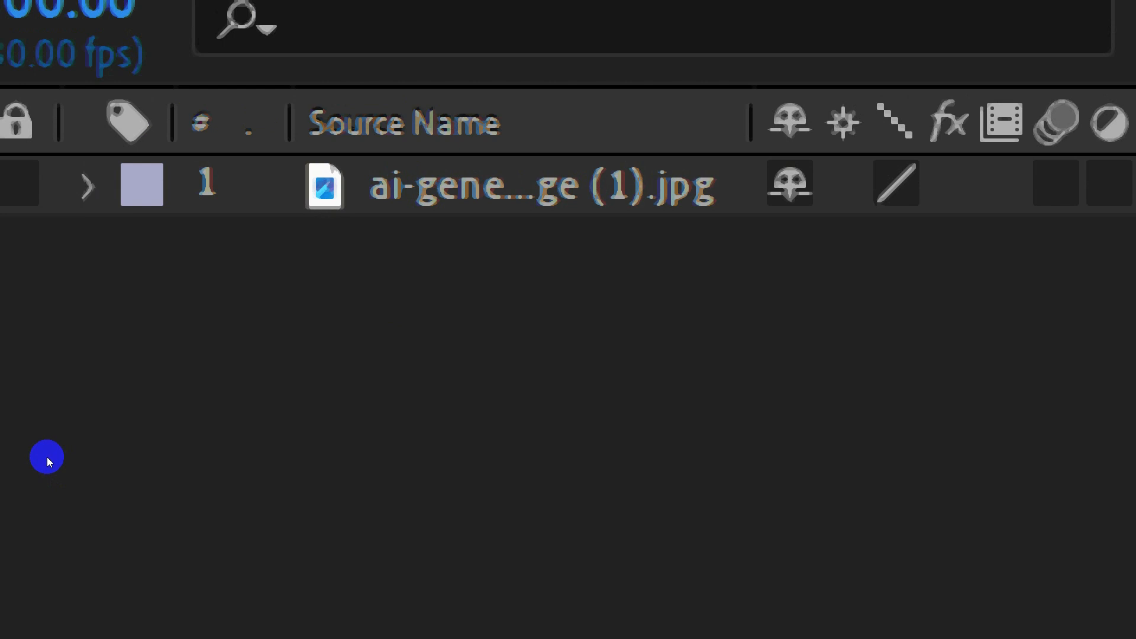
click(47, 456)
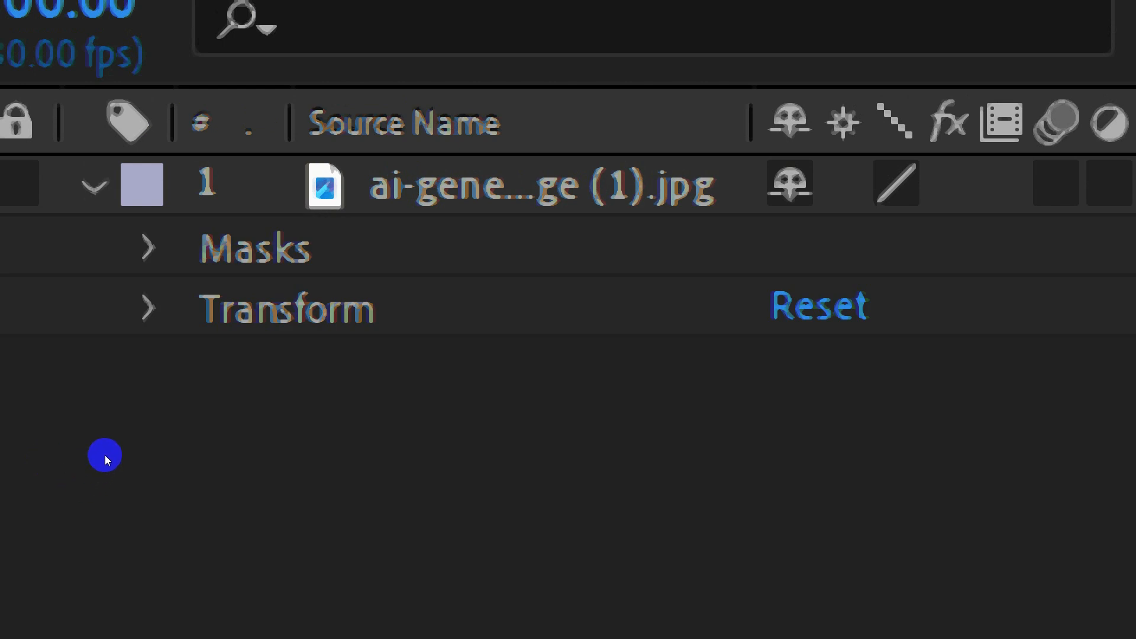
click(105, 455)
click(84, 478)
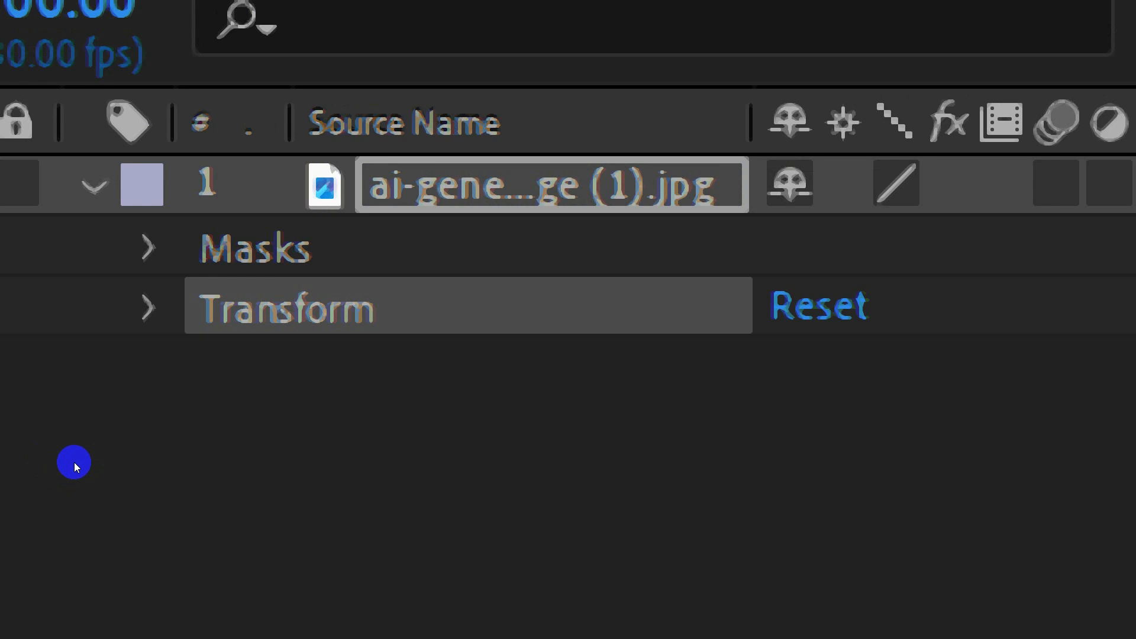
click(56, 466)
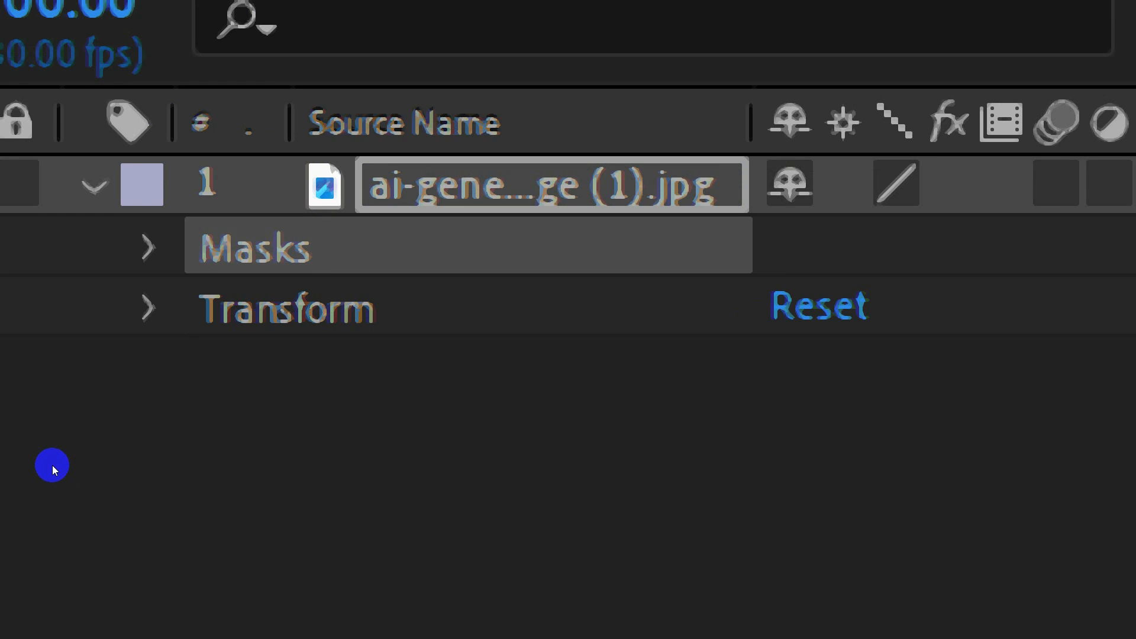
click(45, 457)
click(118, 478)
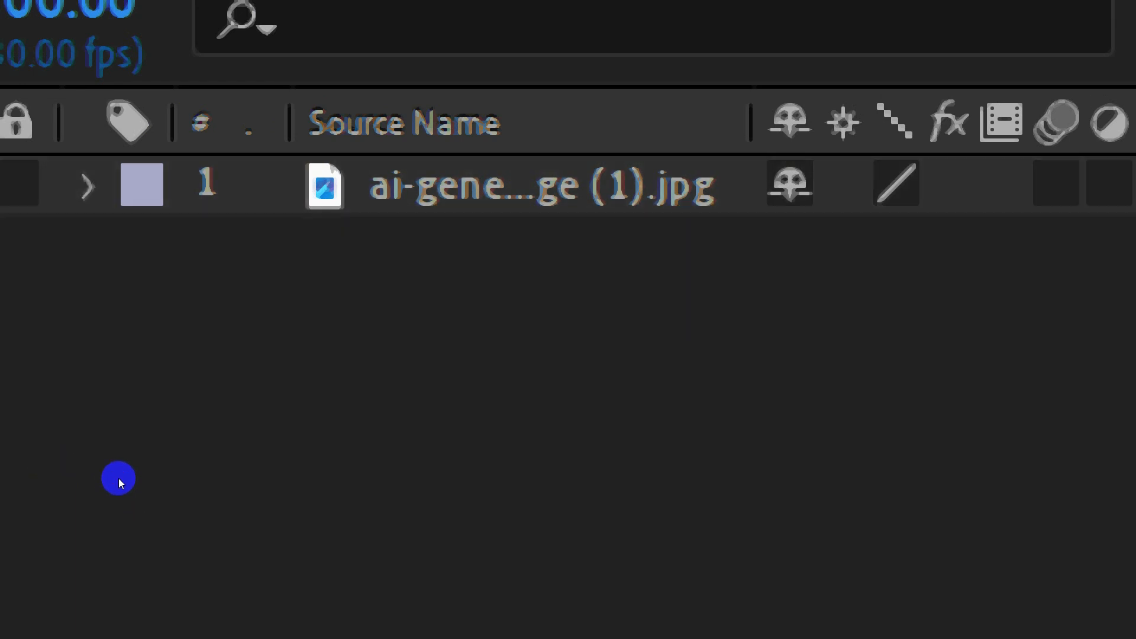
Select the image layer and reveal its mask paths, followed by the complete properties of all its masks
key(ctrl+a)
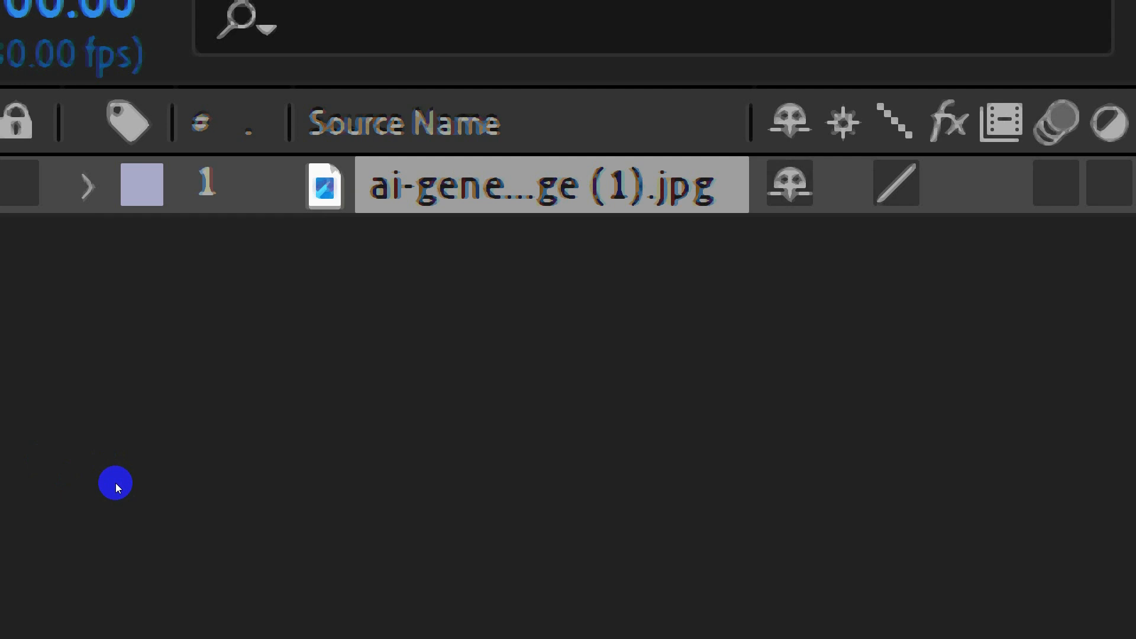
key(m)
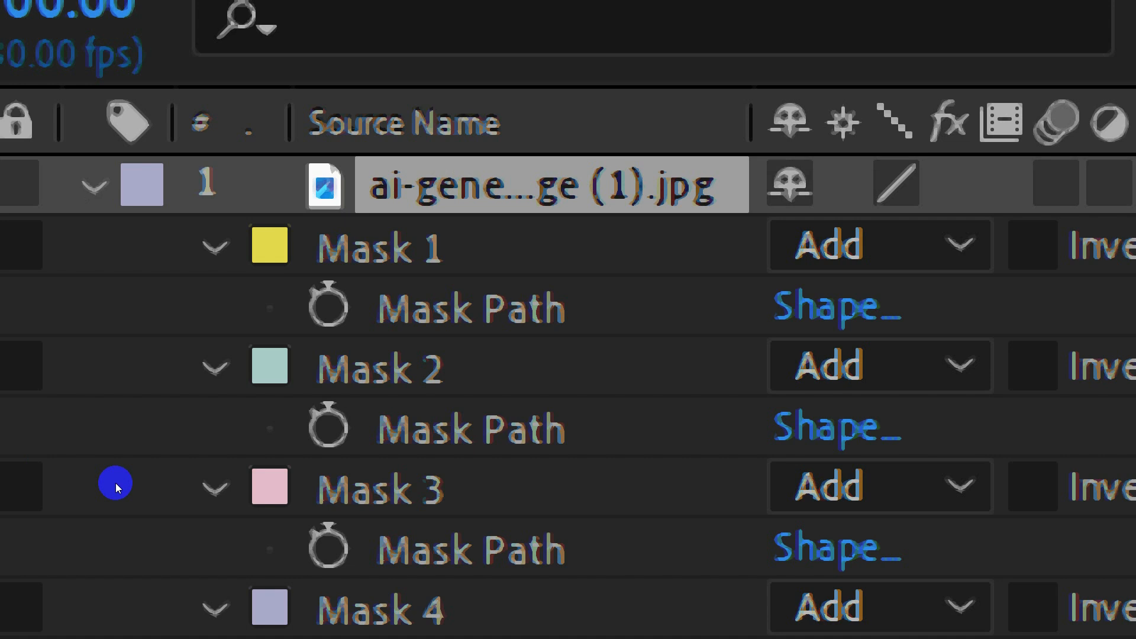
key(m)
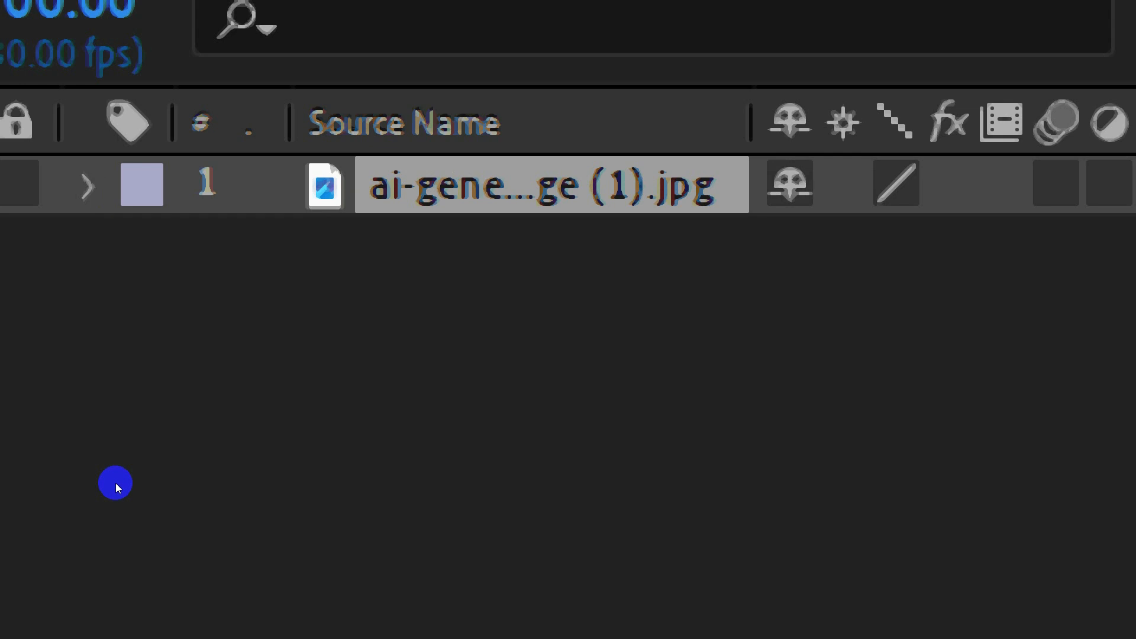
key(m)
key(m)
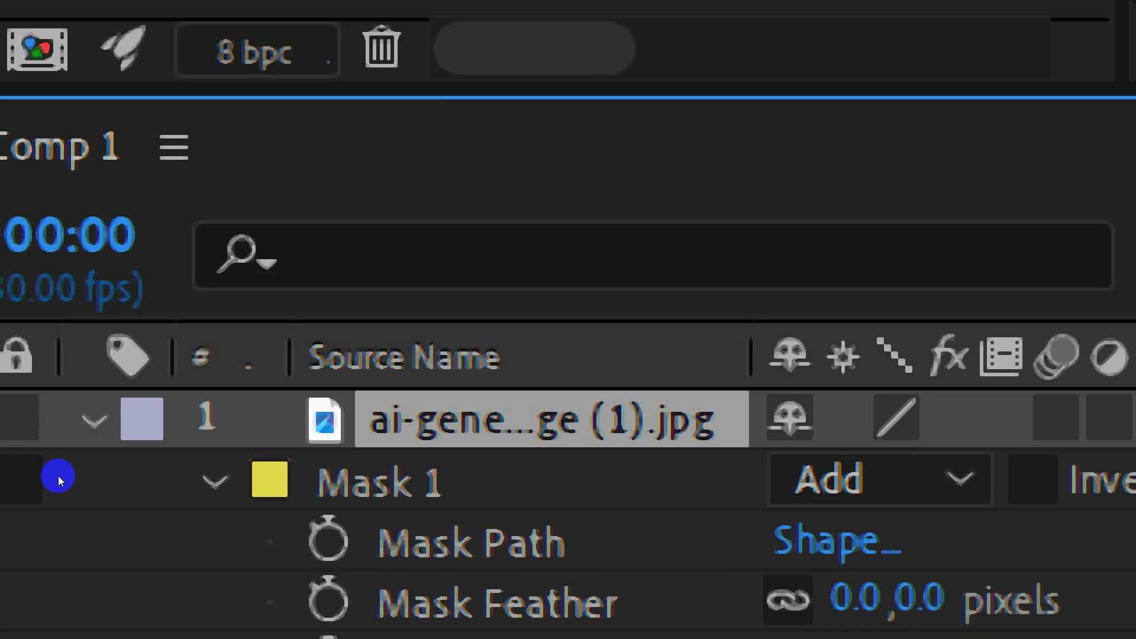
key(m)
key(m)
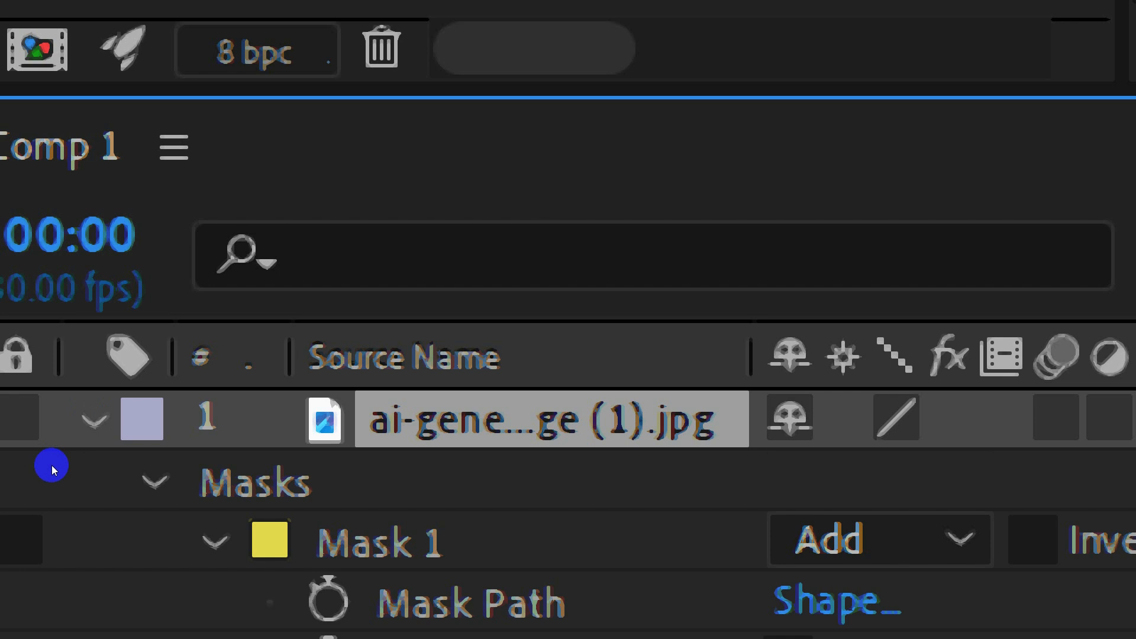
Examine Mask 1's path, feather, opacity and expansion properties and its mask mode options, and close the Magnifier
click(56, 465)
click(56, 465)
scroll(73, 465, down, 1)
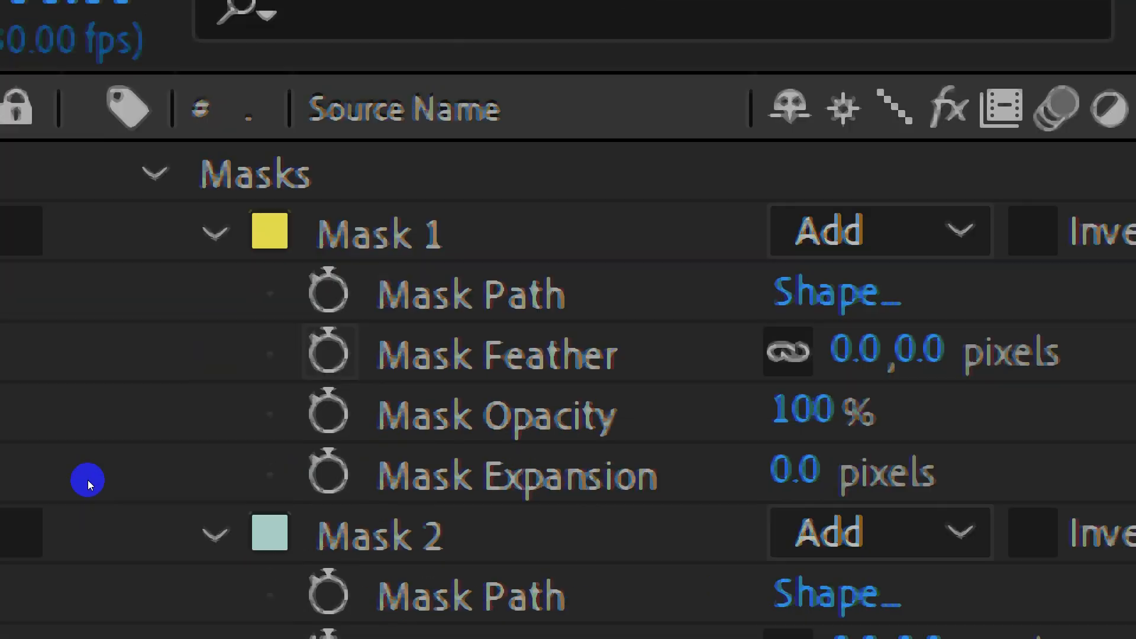
click(65, 468)
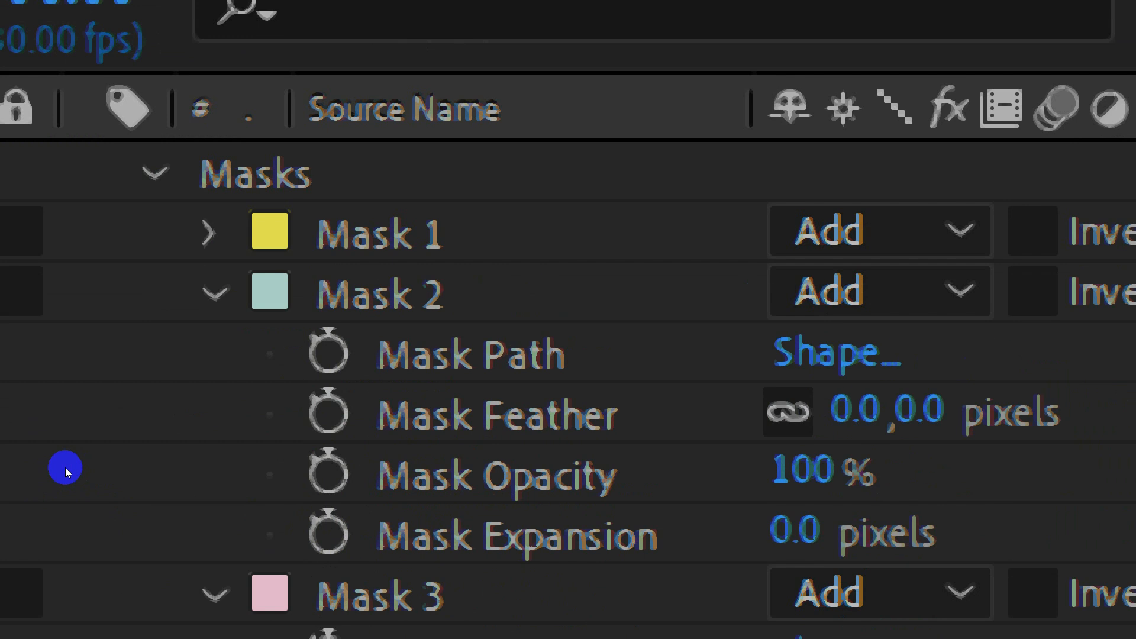
click(65, 468)
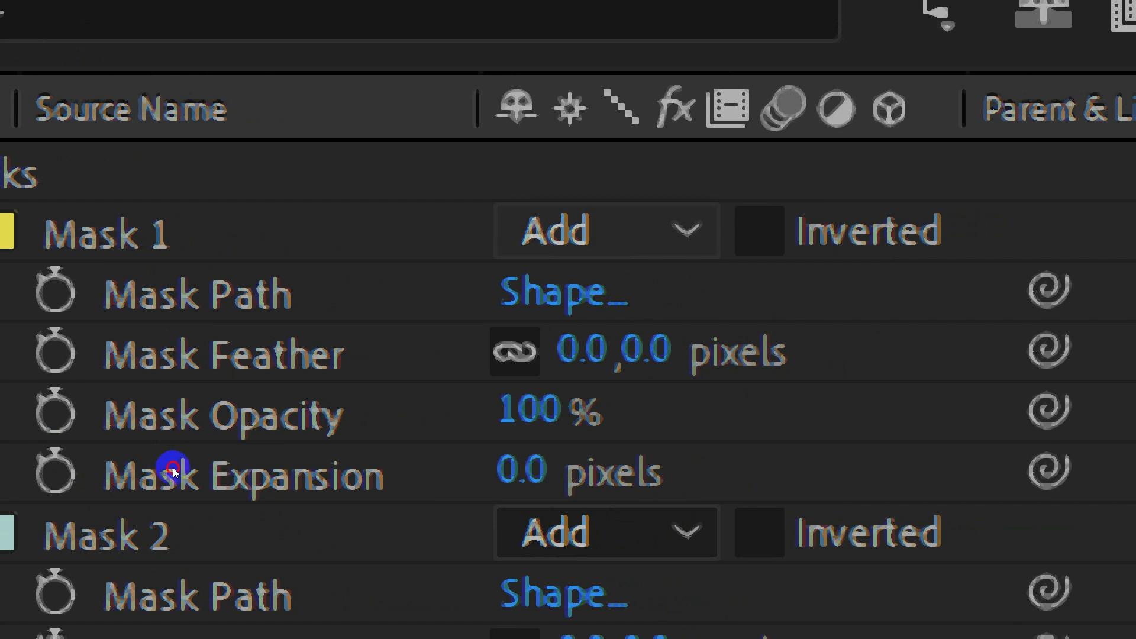
click(607, 231)
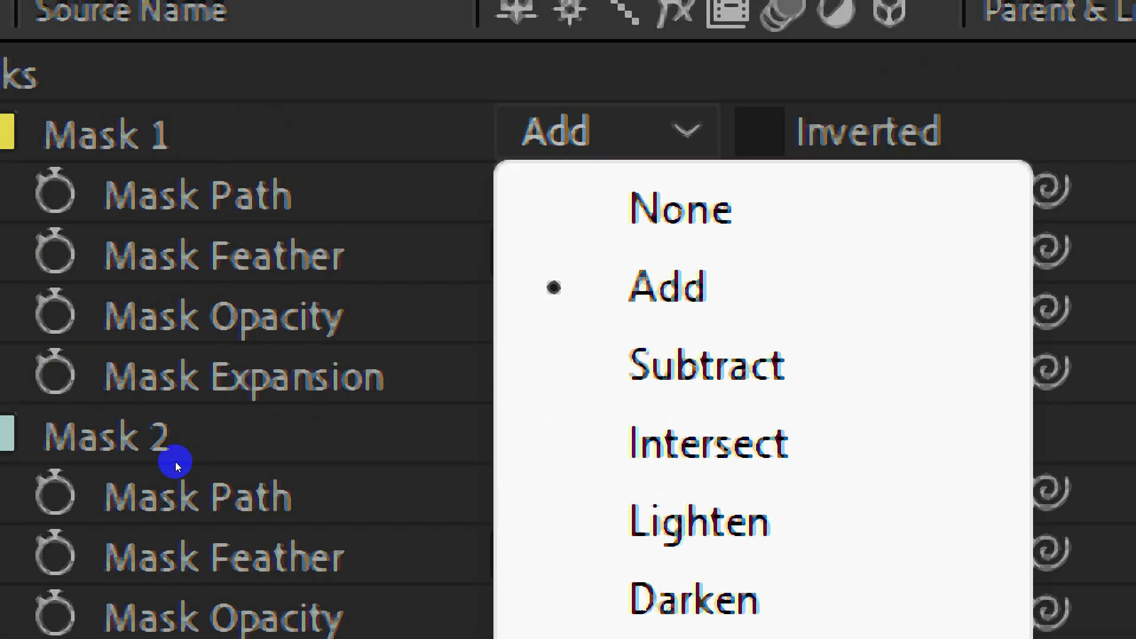
click(145, 465)
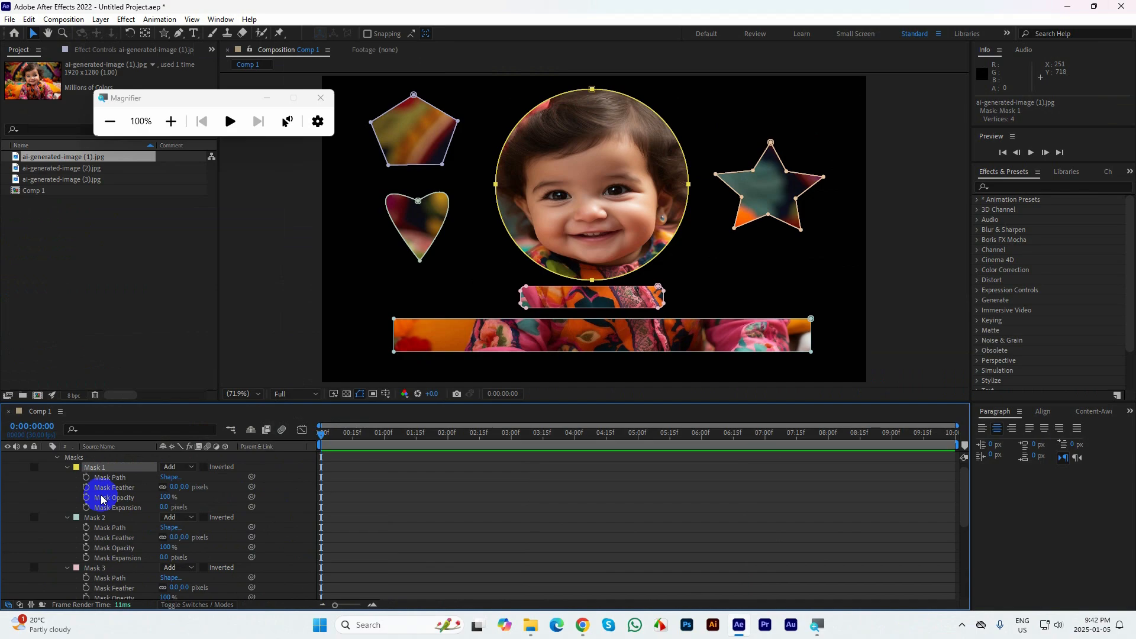
click(320, 97)
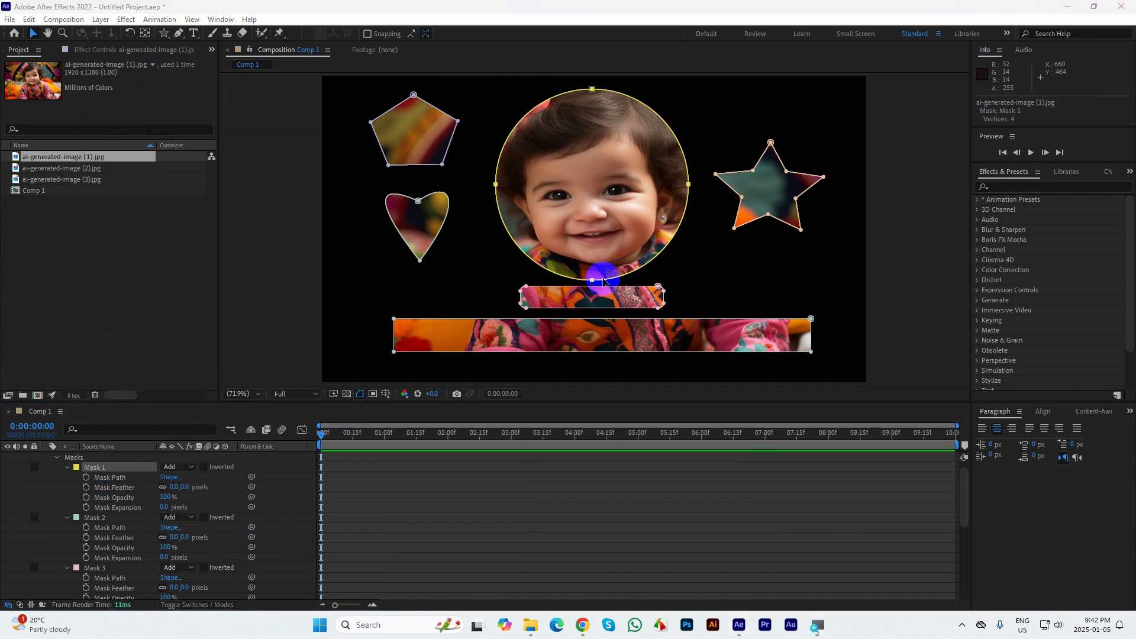
Delete all six masks from the image layer one after another, and collapse and deselect the layer
scroll(115, 517, up, 1)
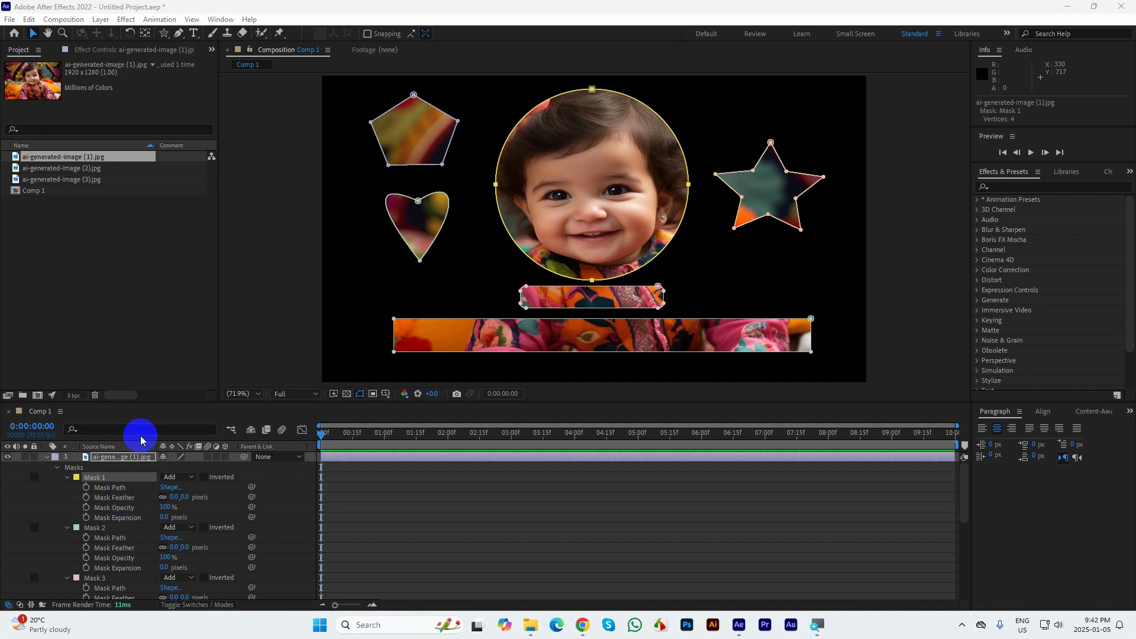
click(101, 478)
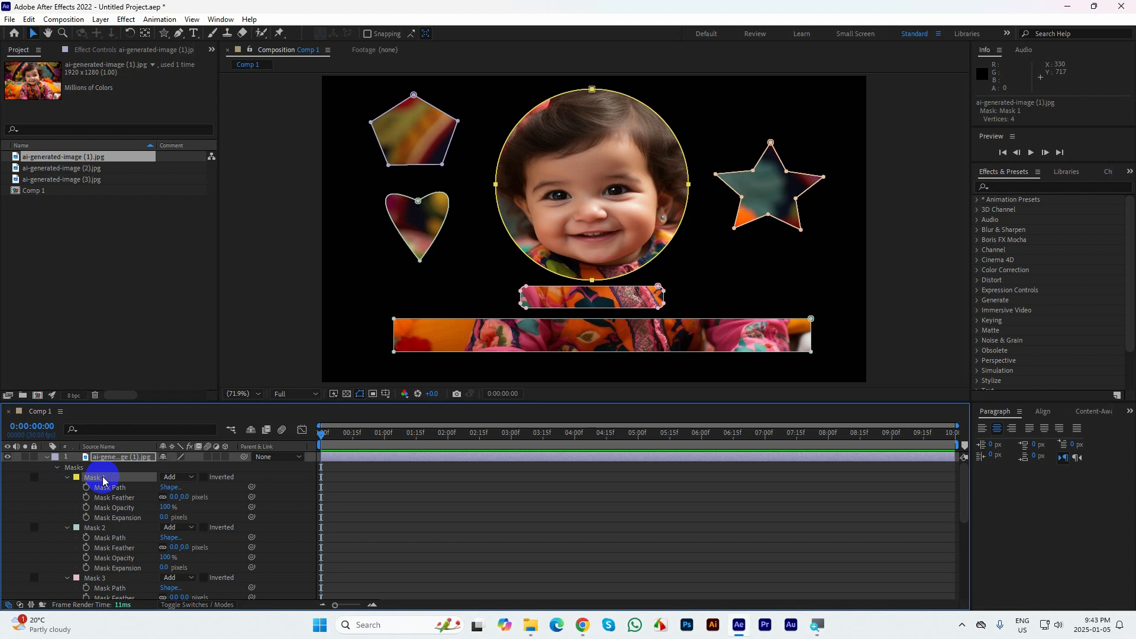
key(Delete)
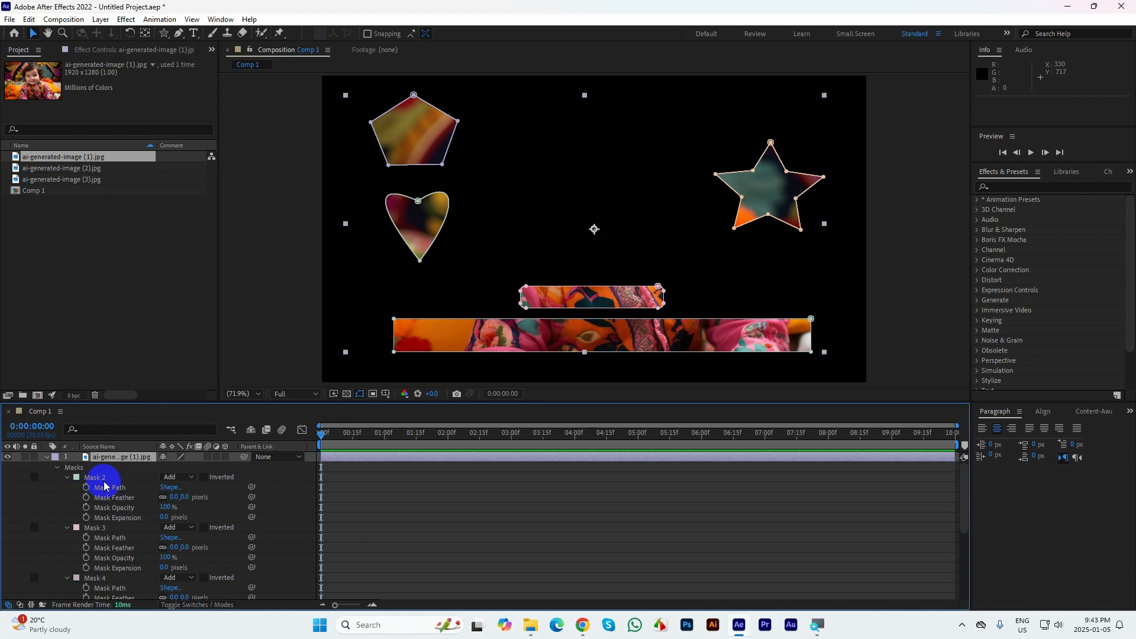
click(103, 480)
key(Delete)
click(102, 478)
key(Delete)
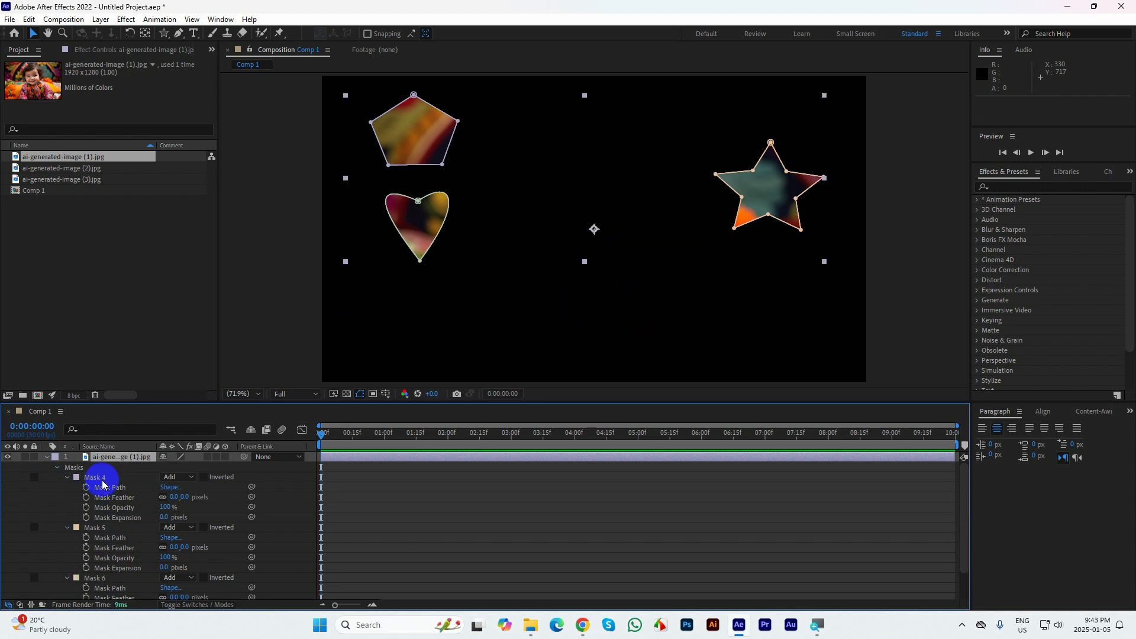
click(102, 478)
key(Delete)
click(101, 480)
key(Delete)
click(98, 479)
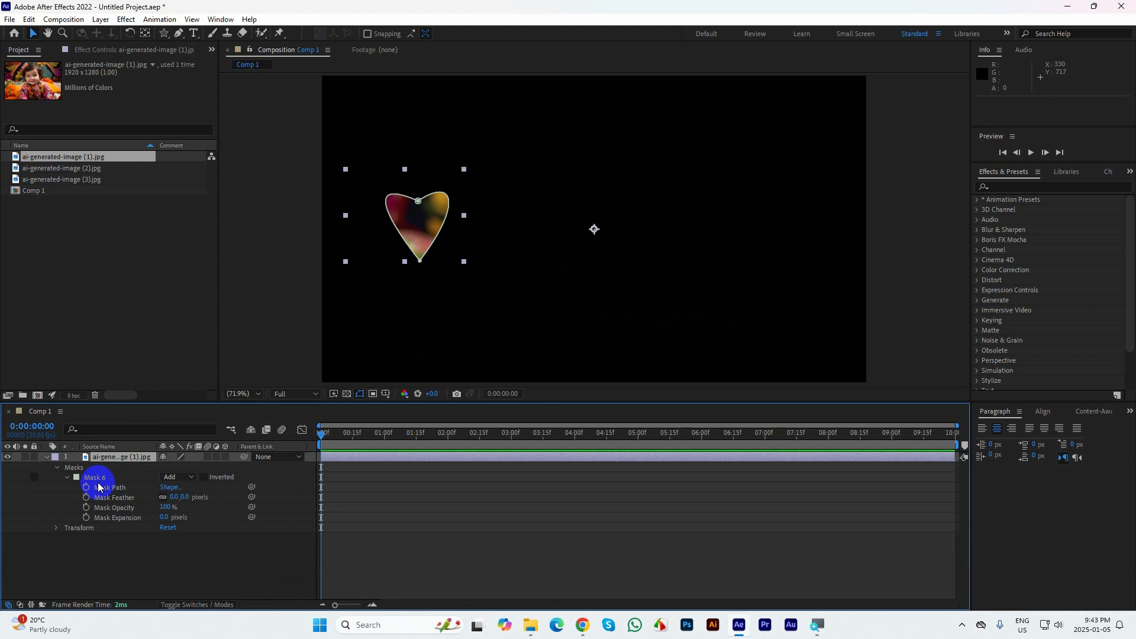
key(Delete)
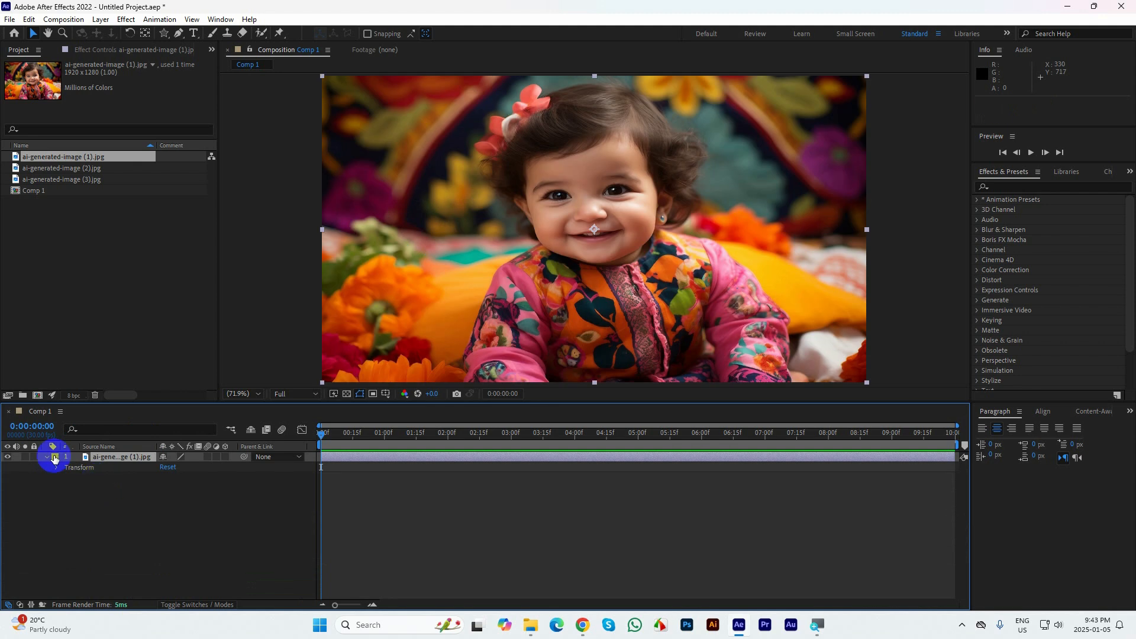
click(47, 457)
click(81, 480)
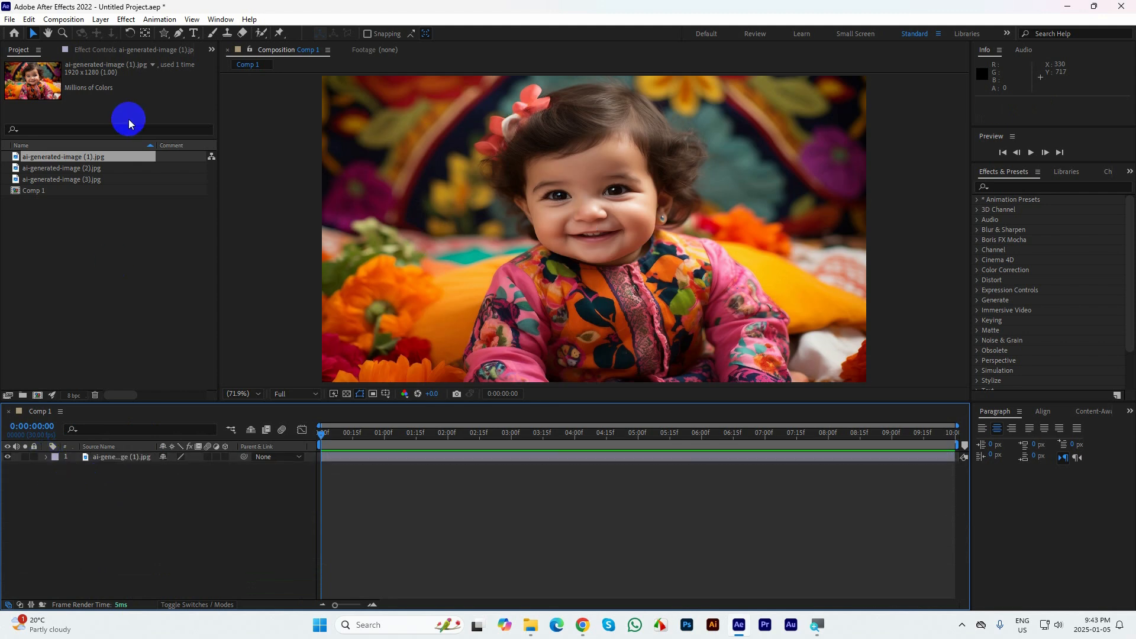
Draw an elliptical mask around the baby's face on the image layer, and return to the Selection tool
click(164, 33)
click(207, 58)
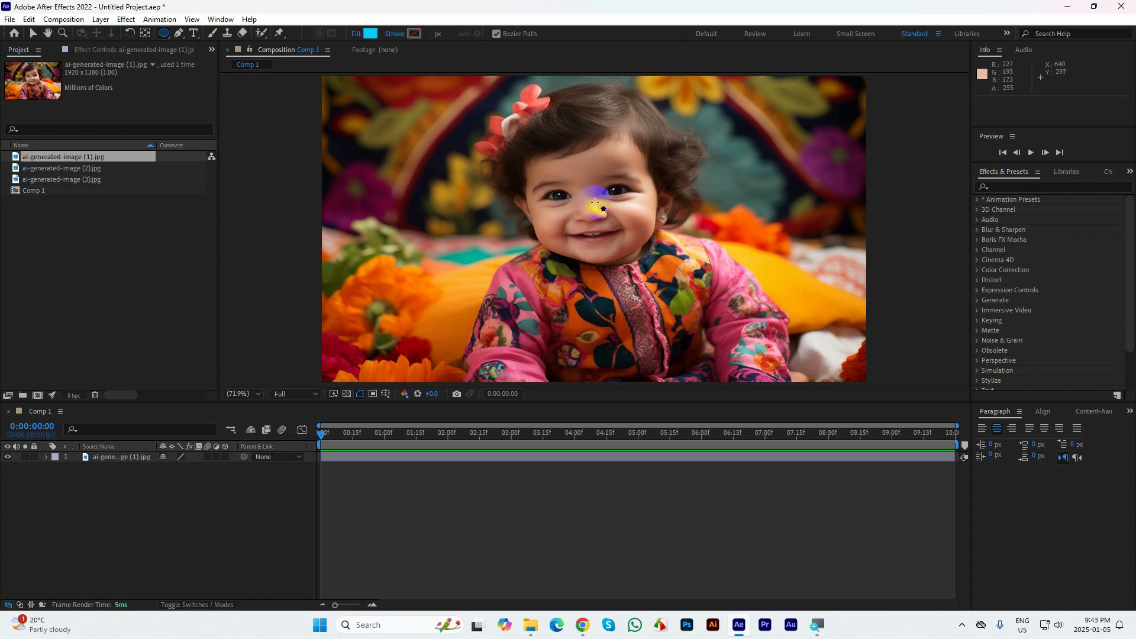
click(109, 457)
drag(590, 208, 649, 271)
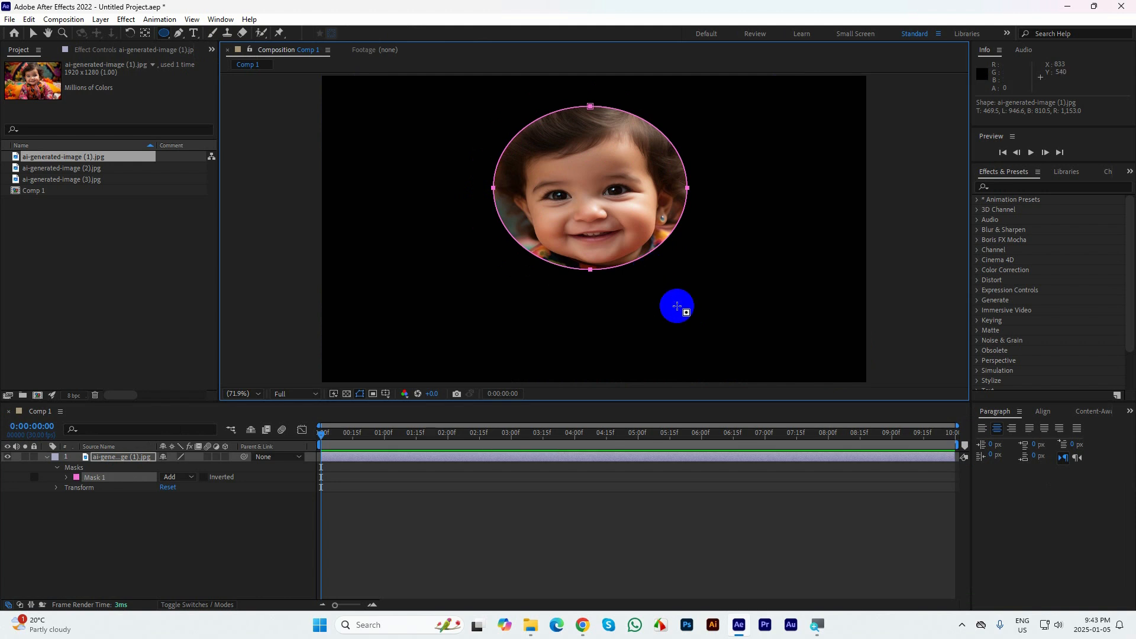
click(34, 34)
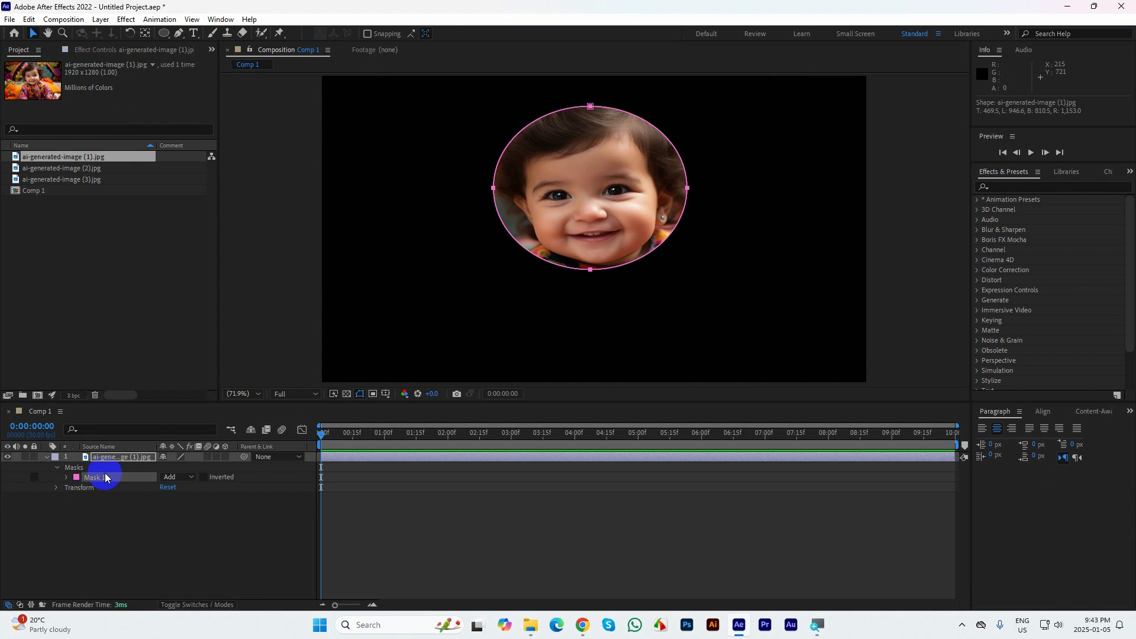
Reveal all properties of the new elliptical mask and select its Mask Path
key(m)
key(m)
key(m)
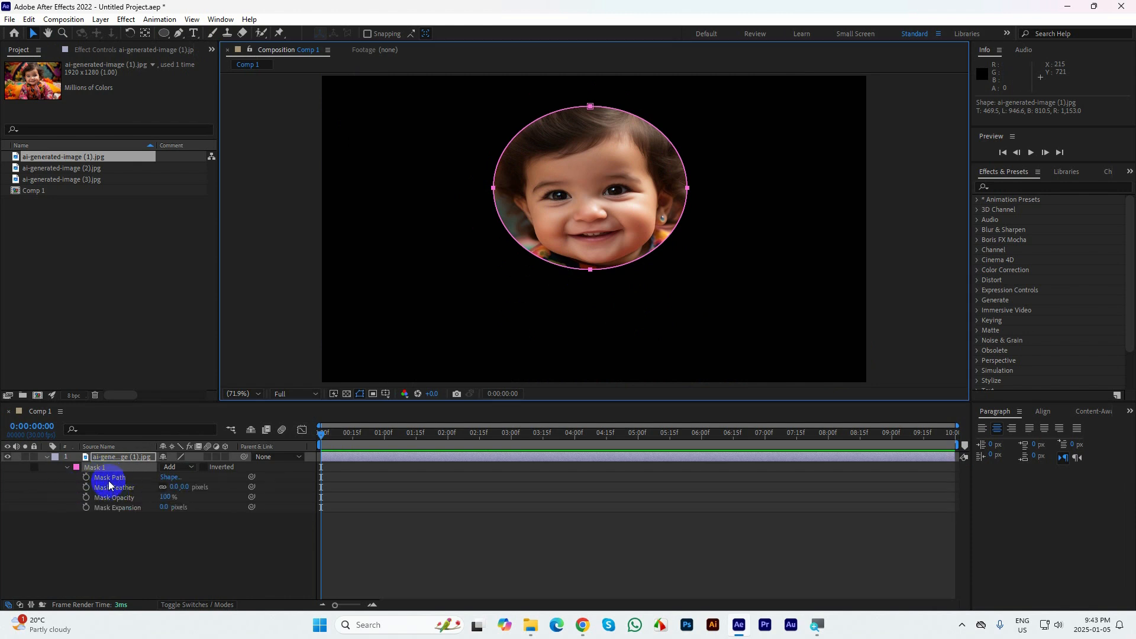
click(110, 479)
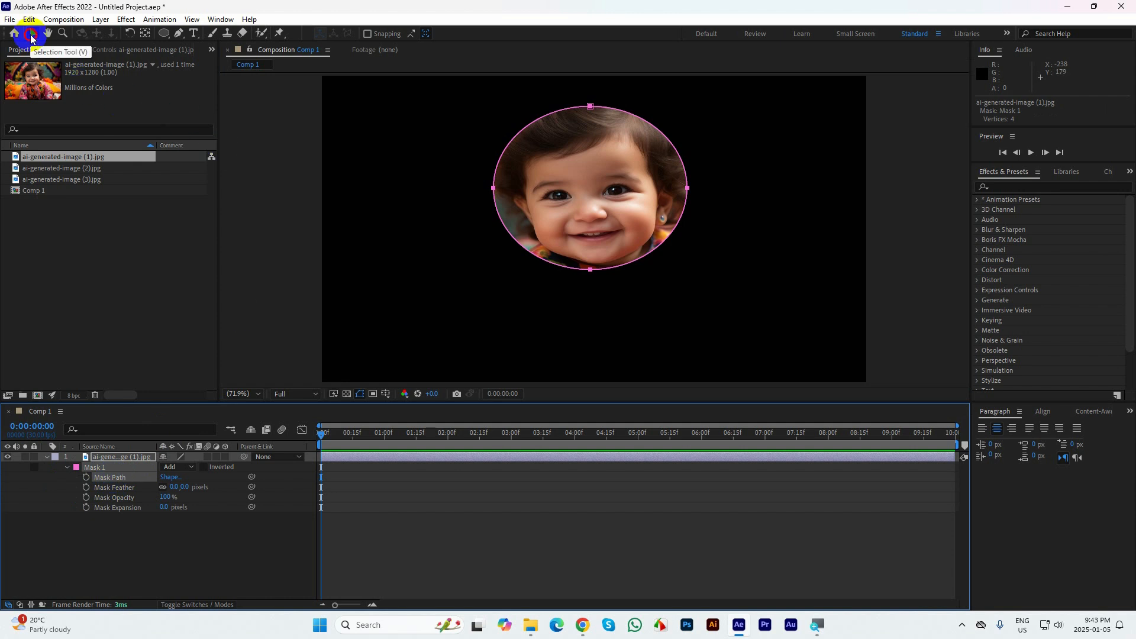
Move the whole elliptical mask away to the image's upper left and back around the baby's face
click(31, 36)
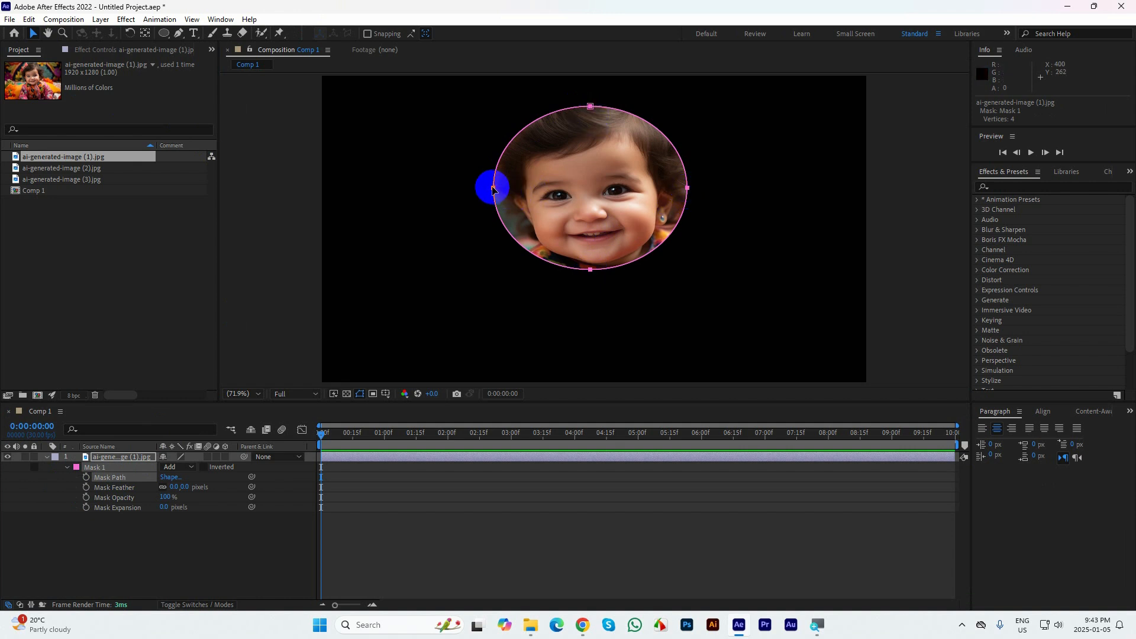
drag(493, 189, 295, 131)
drag(309, 116, 489, 181)
Select the elliptical mask's bottom point and pull it straight down to near the composition's lower edge
click(118, 493)
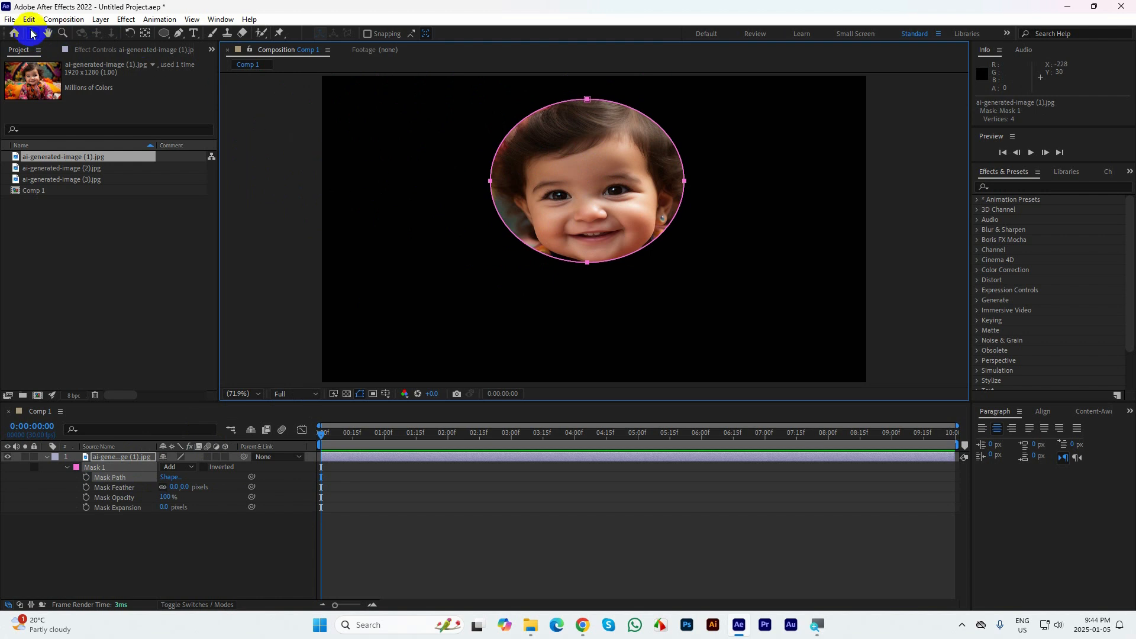
drag(665, 314, 497, 207)
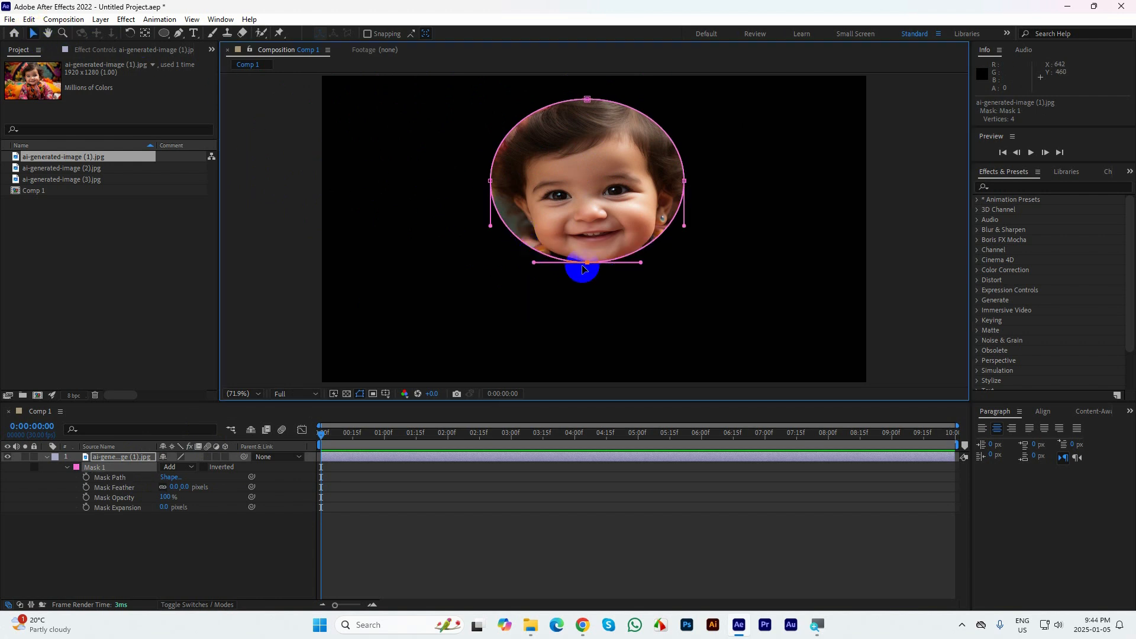
drag(584, 266, 586, 378)
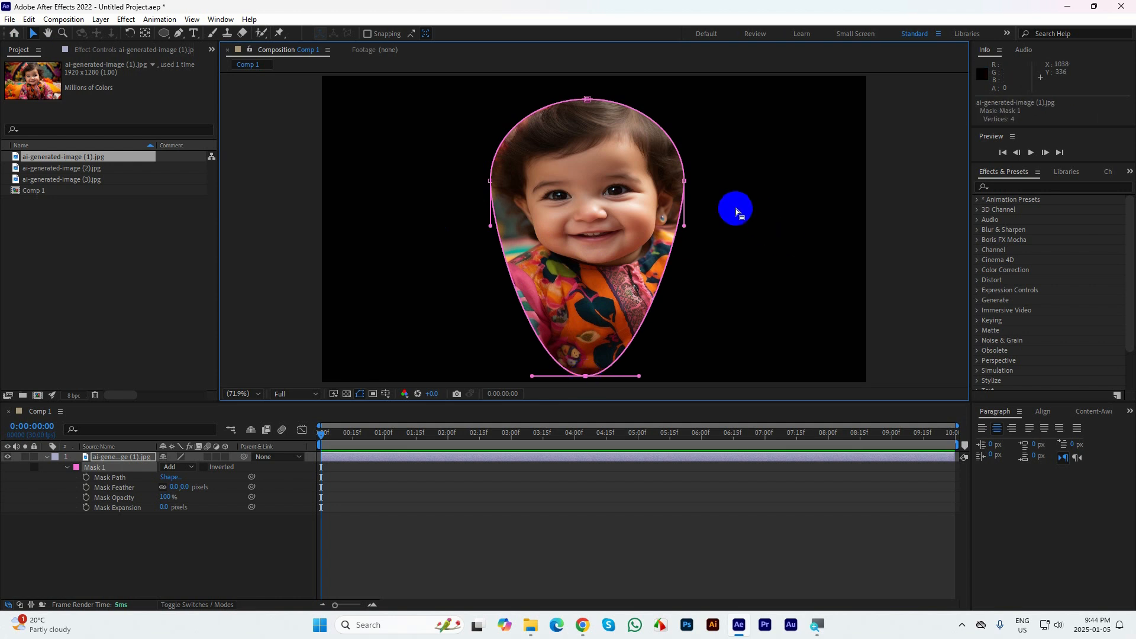
Reshape the mask into a teardrop by raising its top point, making the bottom point a sharp corner, and lengthening the side handles downward
drag(587, 99, 586, 77)
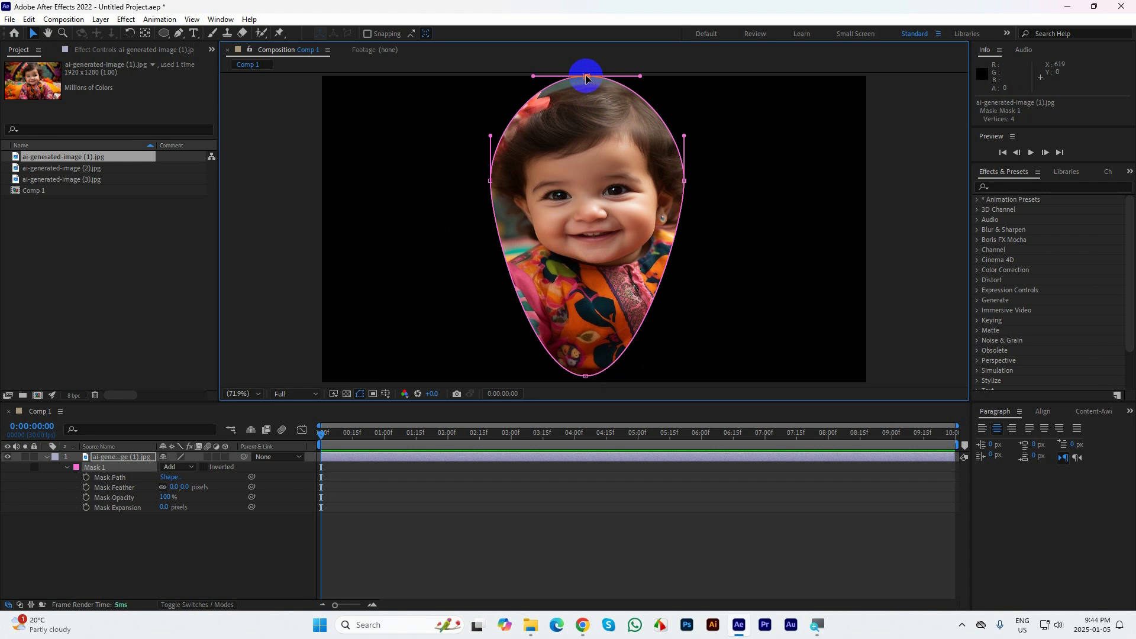
drag(467, 168, 502, 218)
drag(536, 375, 585, 379)
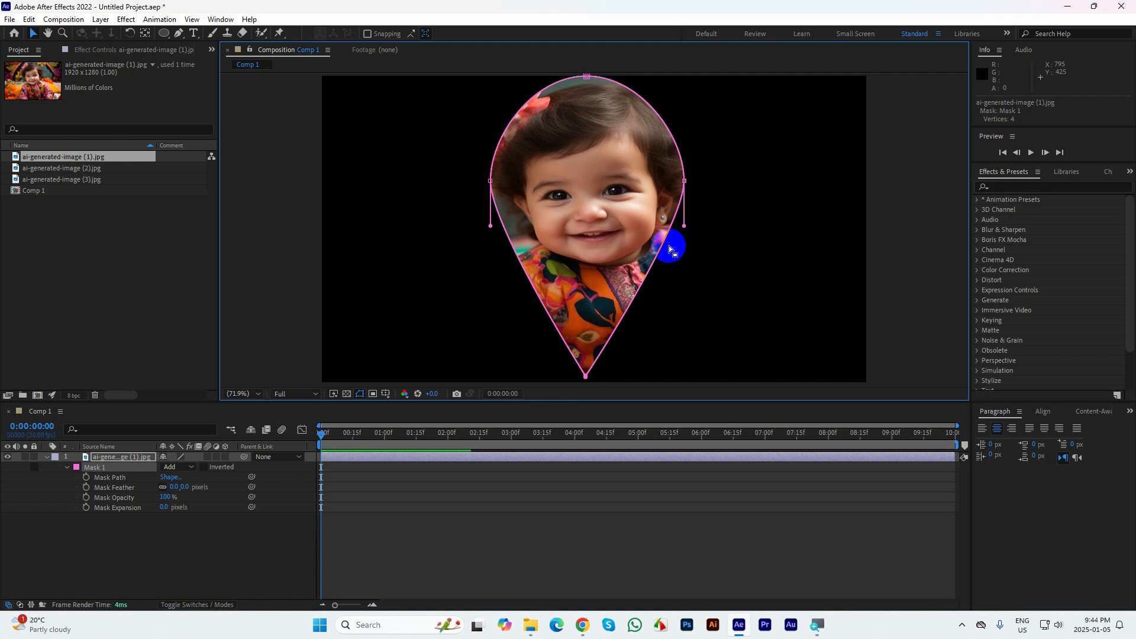
drag(684, 228, 674, 310)
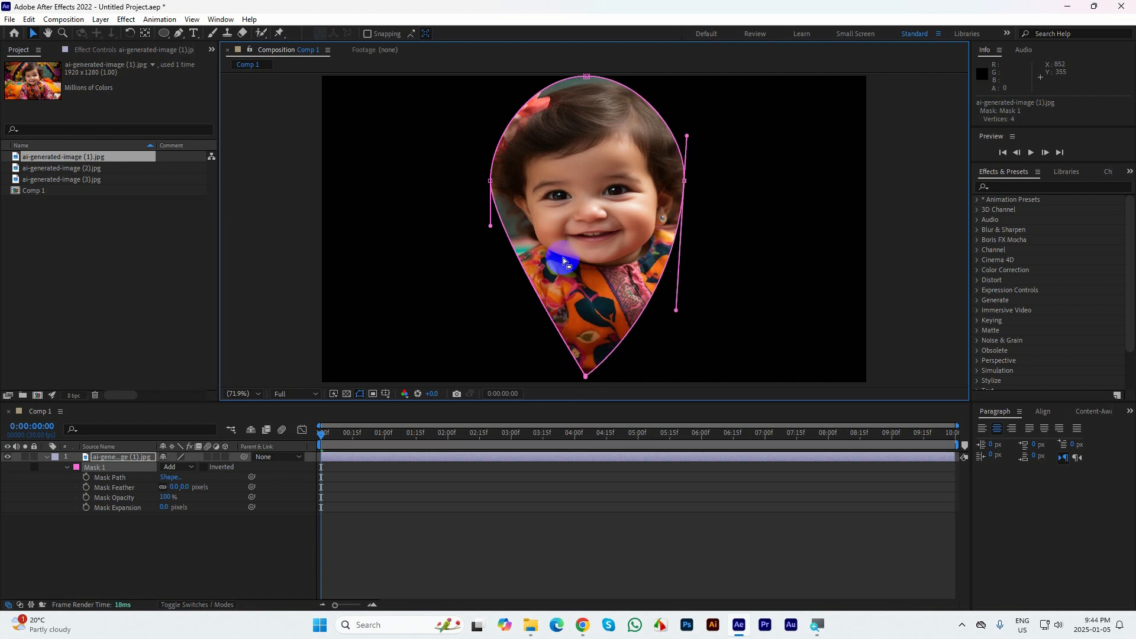
drag(490, 226, 491, 308)
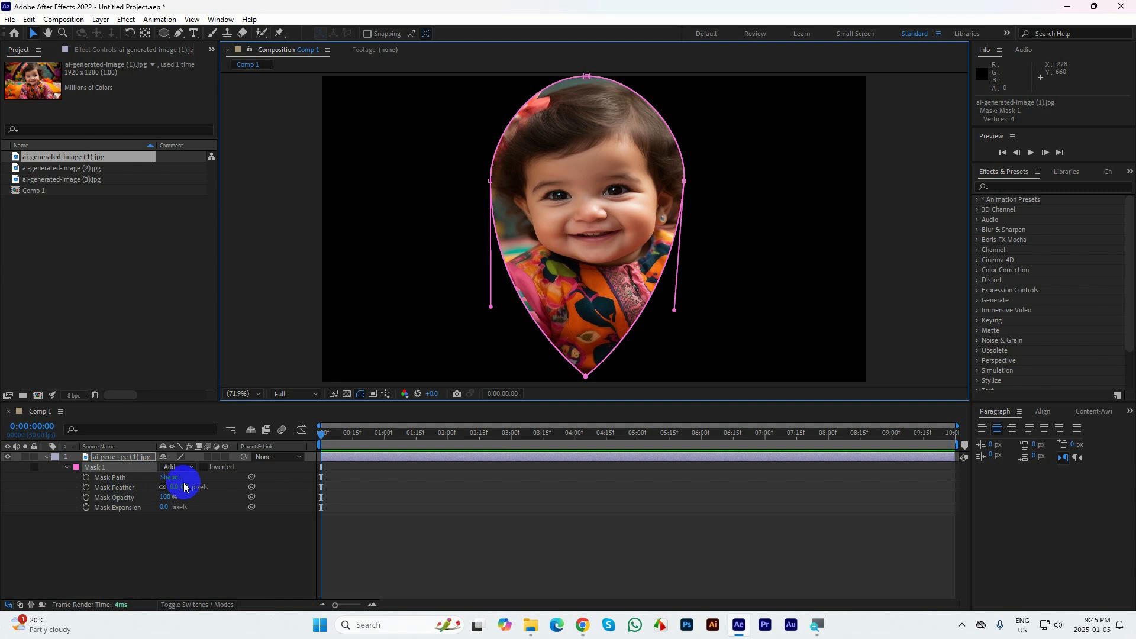
Undo all the mask path edits and the mask's repositioning, back to the originally drawn ellipse around the baby's face
key(ctrl+z)
key(ctrl+z)
key(ctrl+z)
key(ctrl+z)
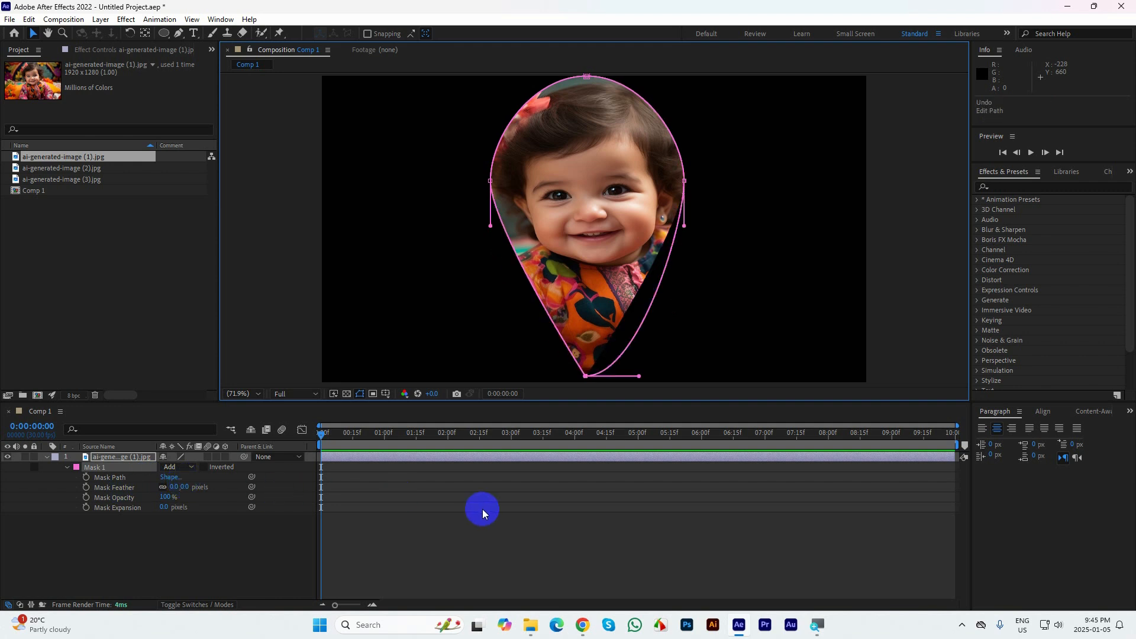
key(ctrl+z)
key(ctrl+z)
key(ctrl+z)
key(ctrl+z)
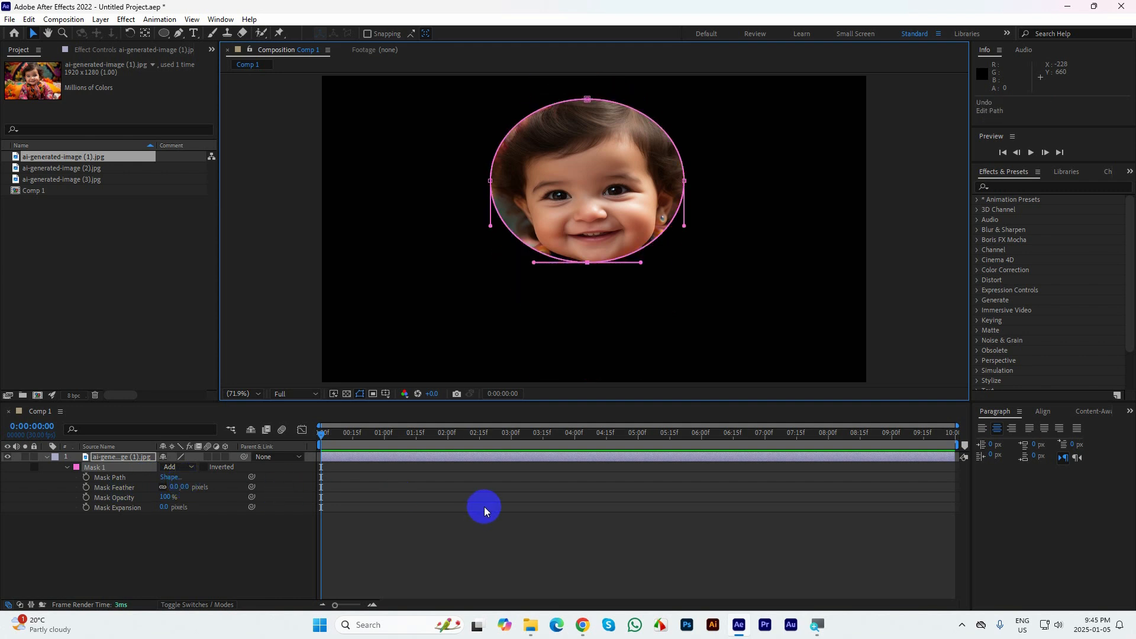
key(ctrl+z)
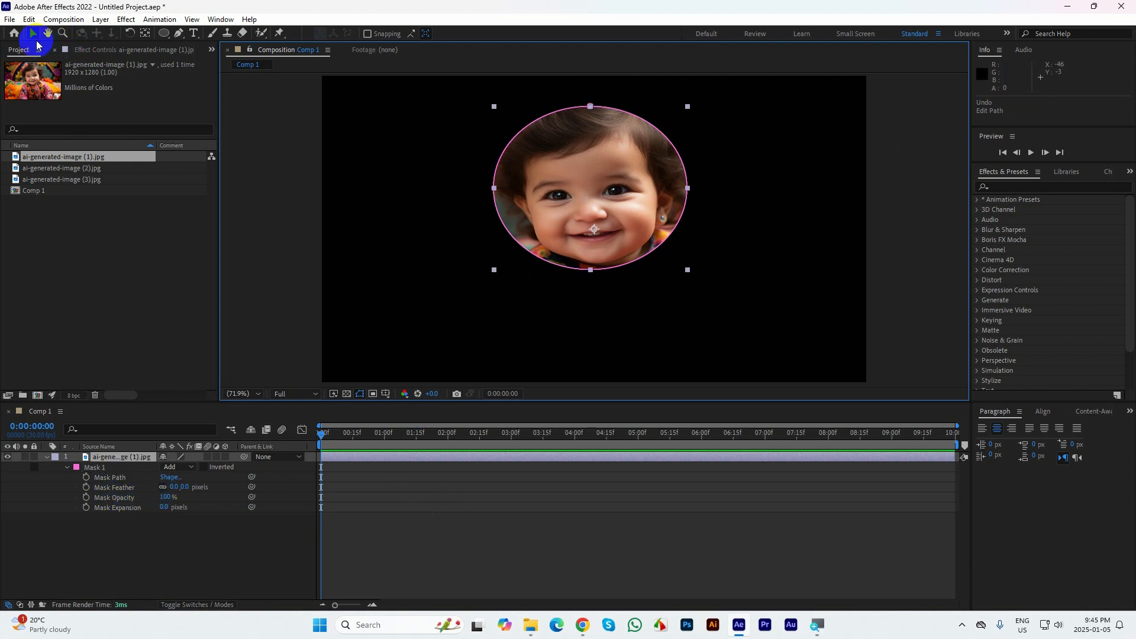
Feather the elliptical mask by 77 pixels, inspect its softened edge up close, and undo the feathering
click(743, 142)
click(662, 117)
scroll(697, 121, up, 3)
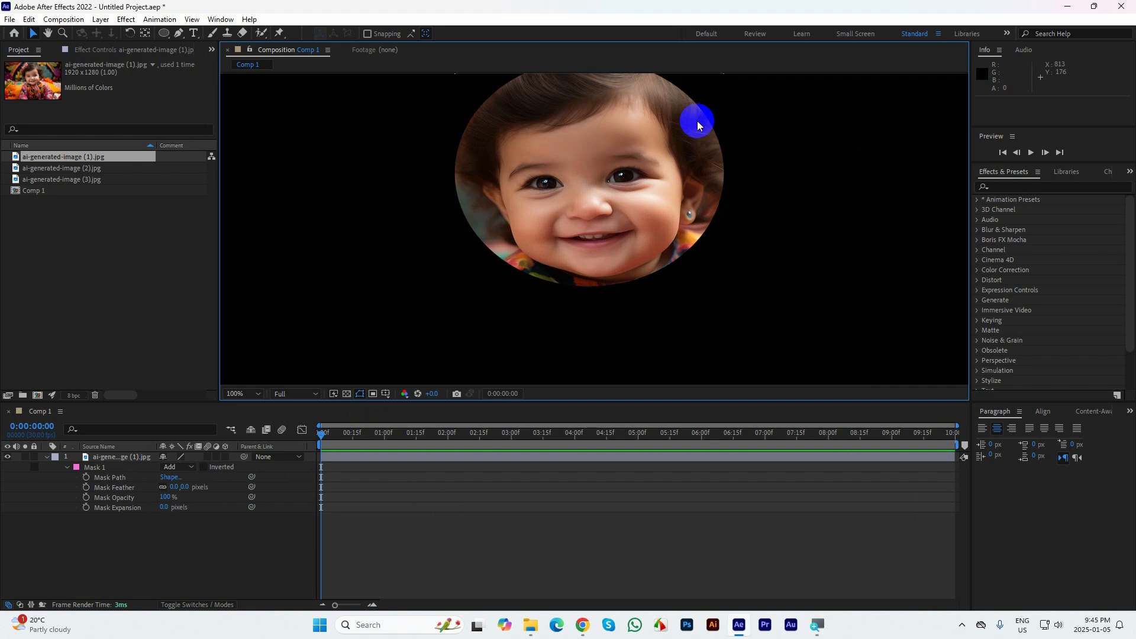
drag(808, 162, 592, 302)
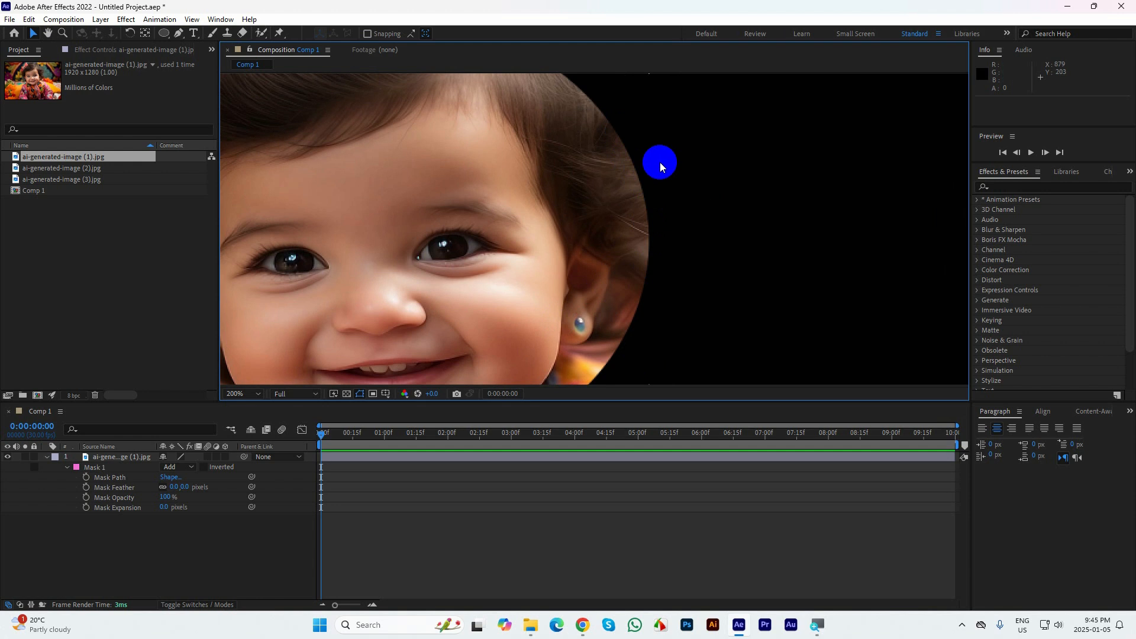
scroll(635, 152, up, 2)
scroll(634, 151, down, 2)
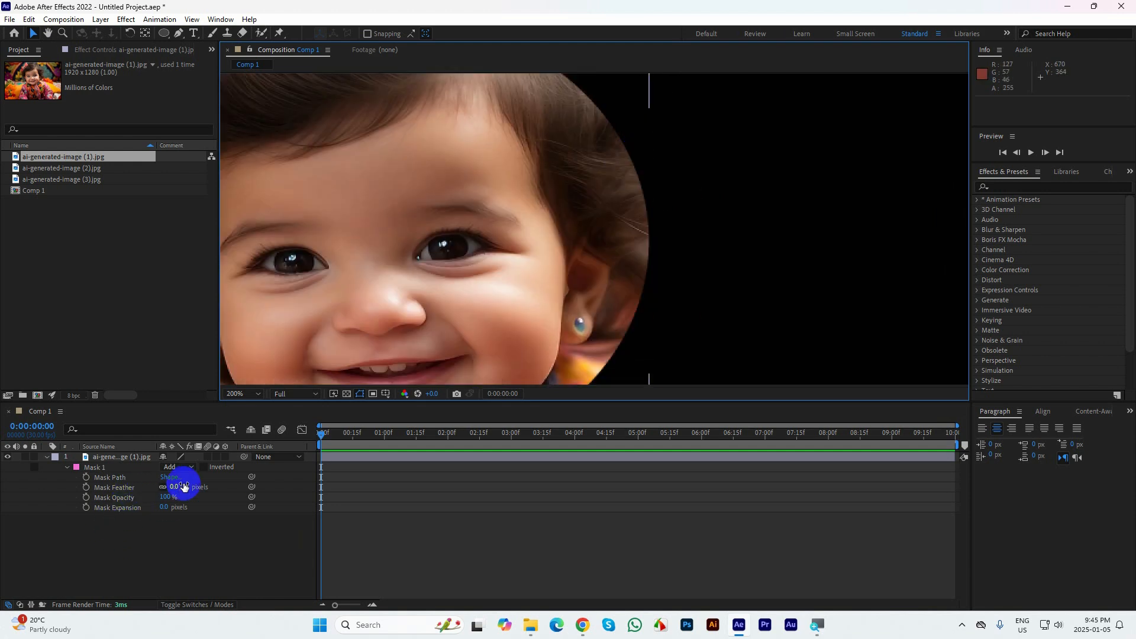
drag(180, 487, 215, 477)
click(704, 219)
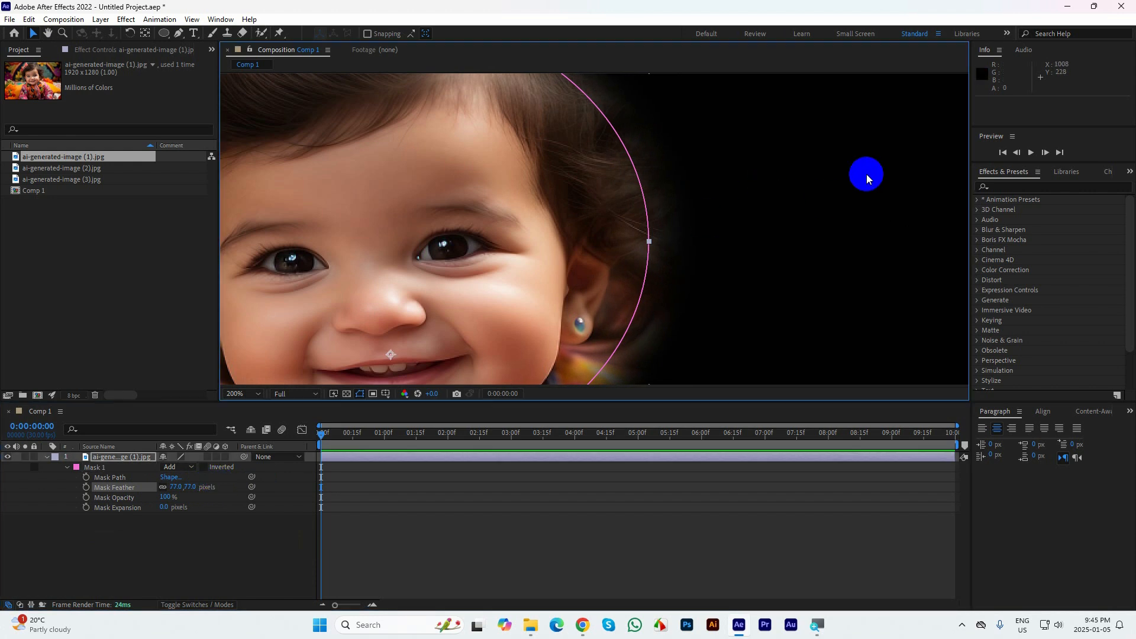
click(730, 545)
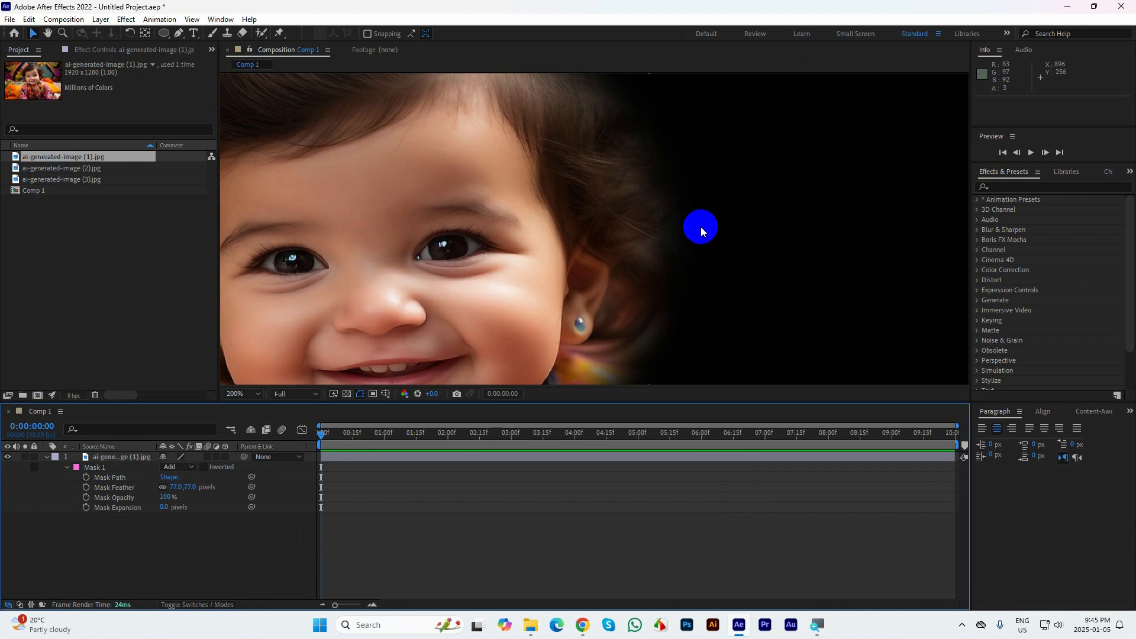
scroll(753, 313, down, 2)
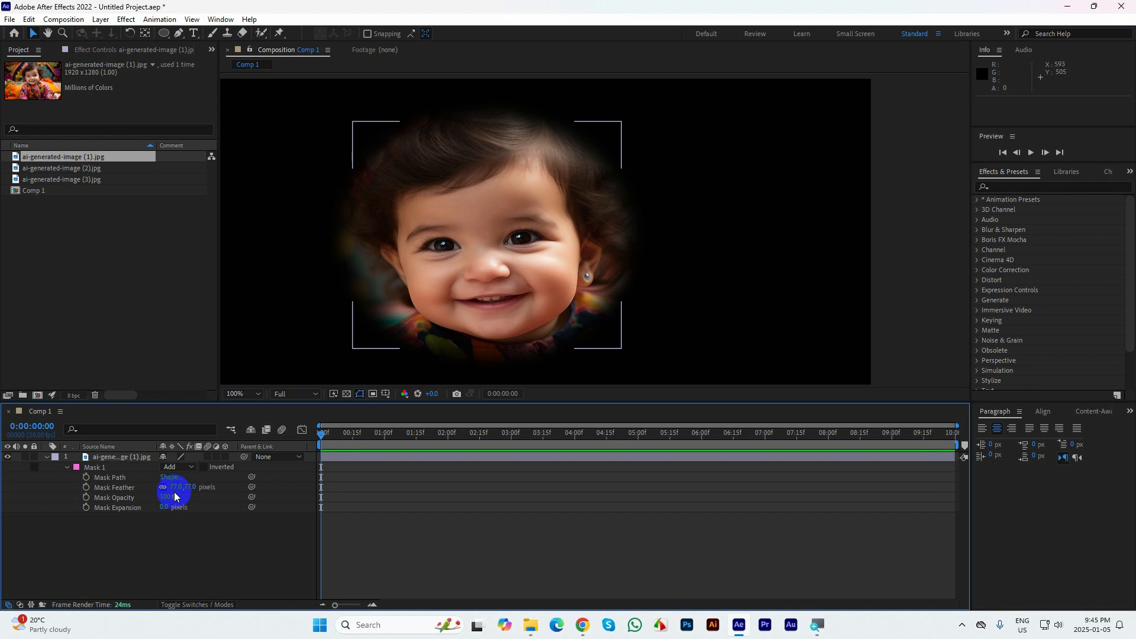
key(ctrl+z)
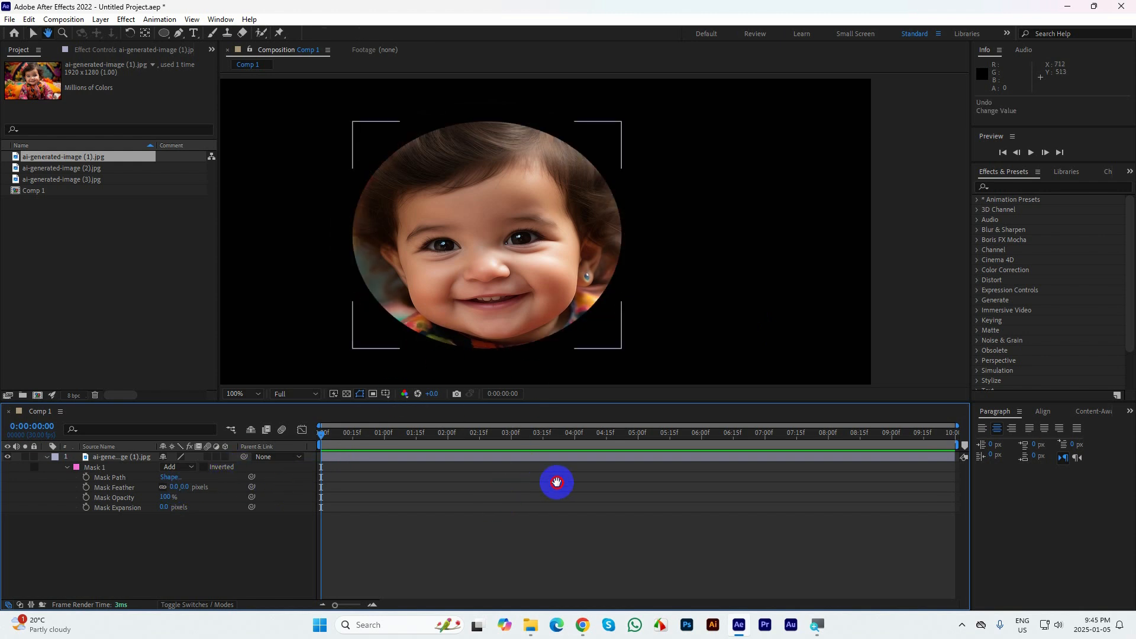
Vary the elliptical mask's opacity and return it to 100%
key(space)
drag(557, 222, 639, 222)
drag(167, 501, 255, 499)
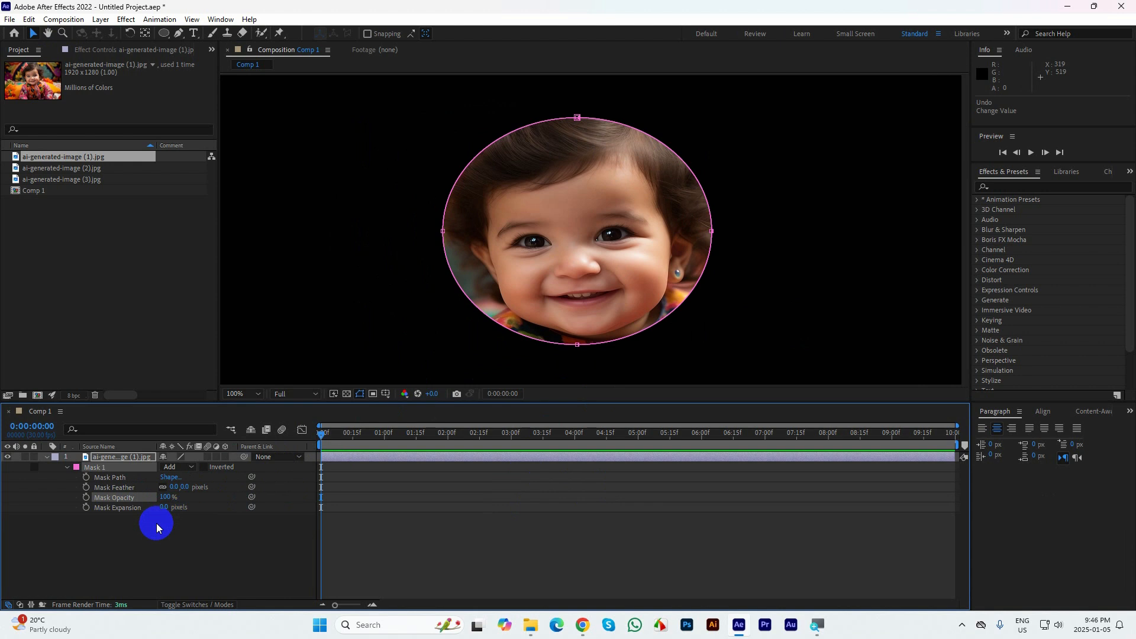
Expand the elliptical mask by 1026 pixels to uncover the whole image, and undo the expansion
scroll(634, 218, down, 2)
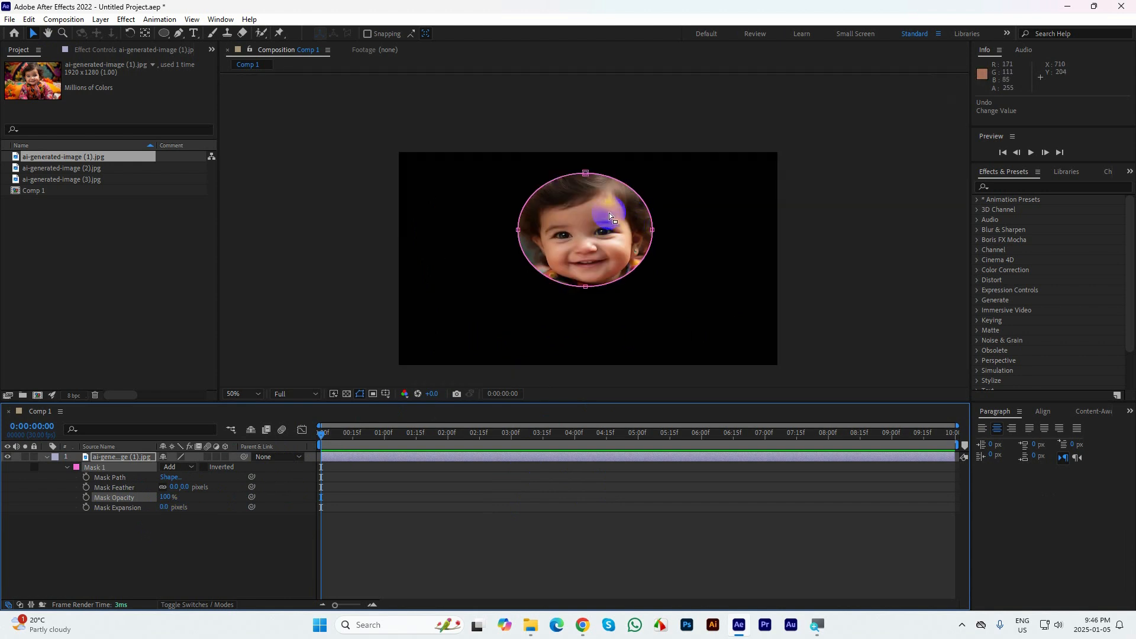
click(236, 394)
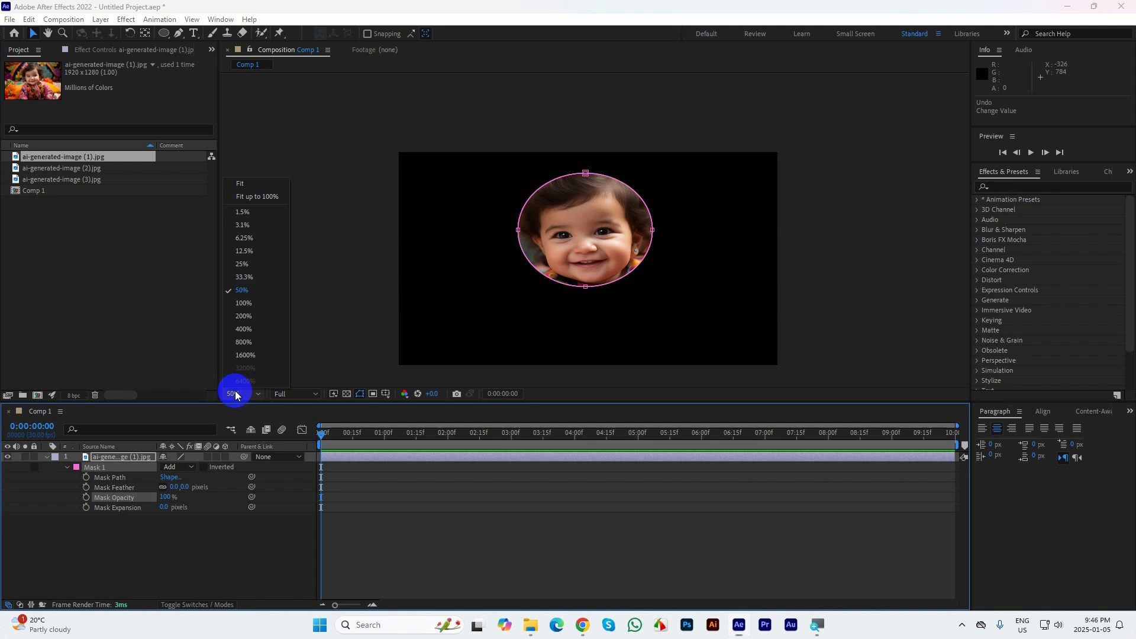
click(240, 183)
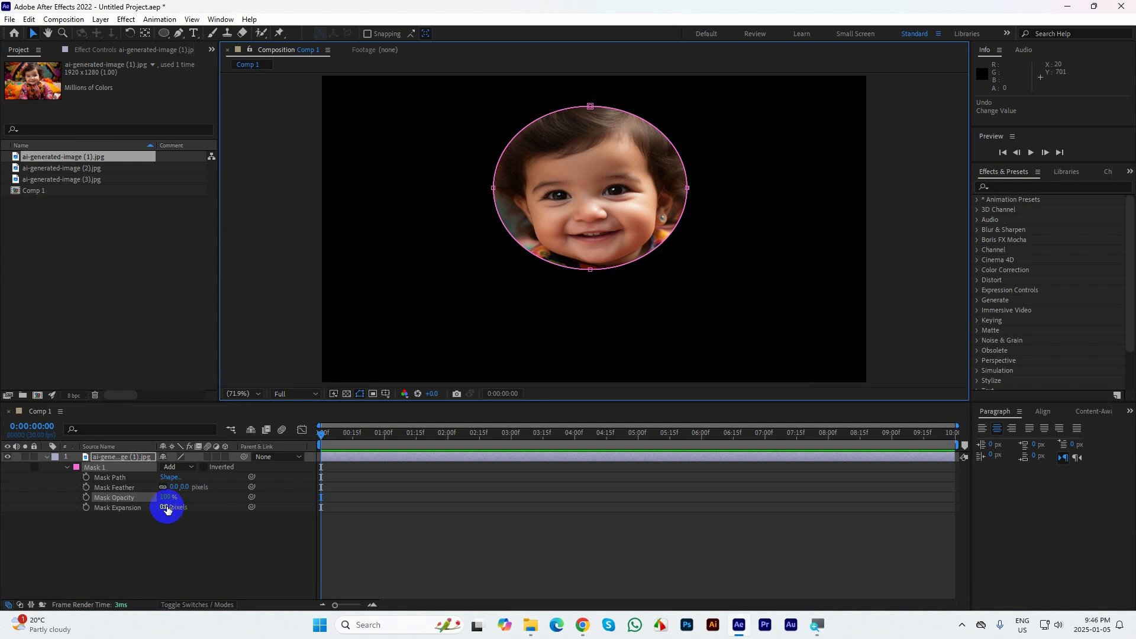
drag(167, 509, 805, 538)
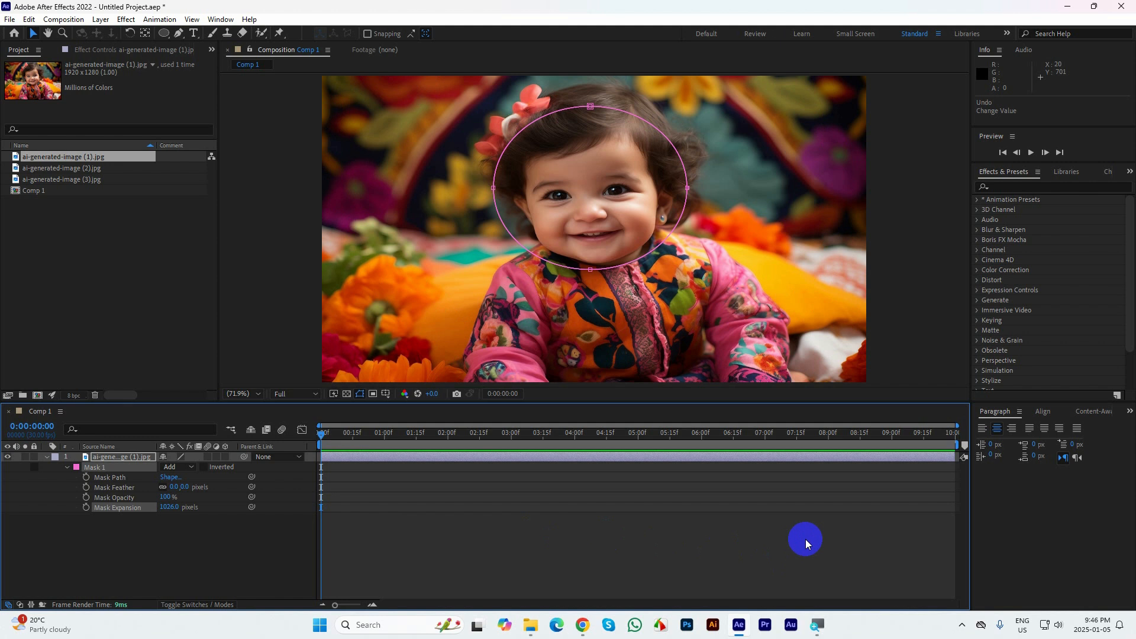
key(ctrl+z)
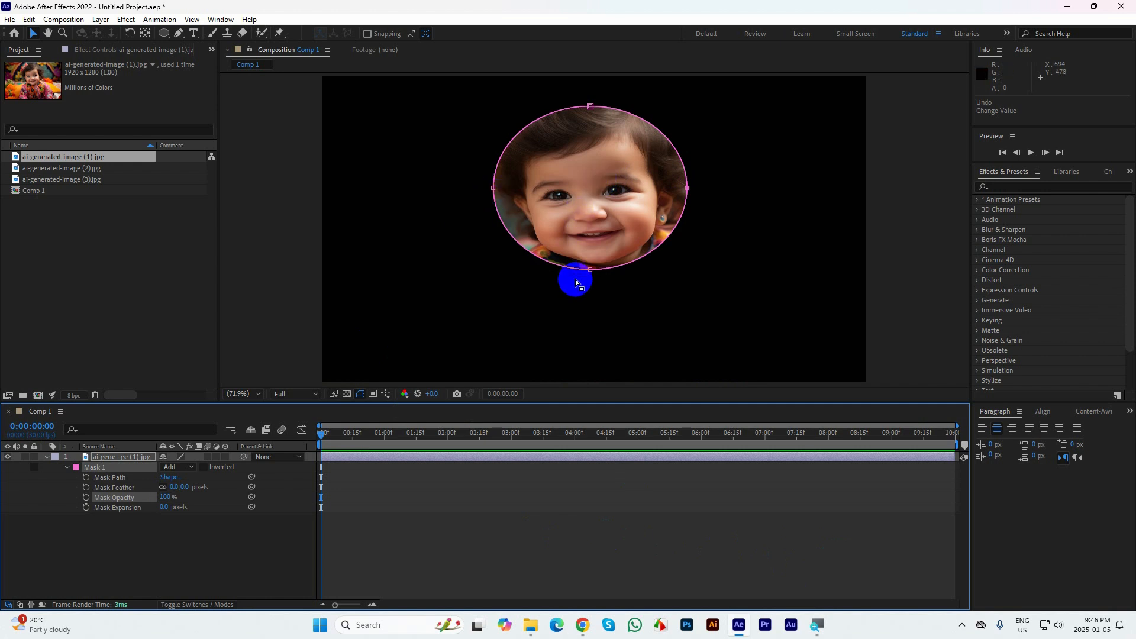
Invert the elliptical mask and turn the inversion back off
click(205, 468)
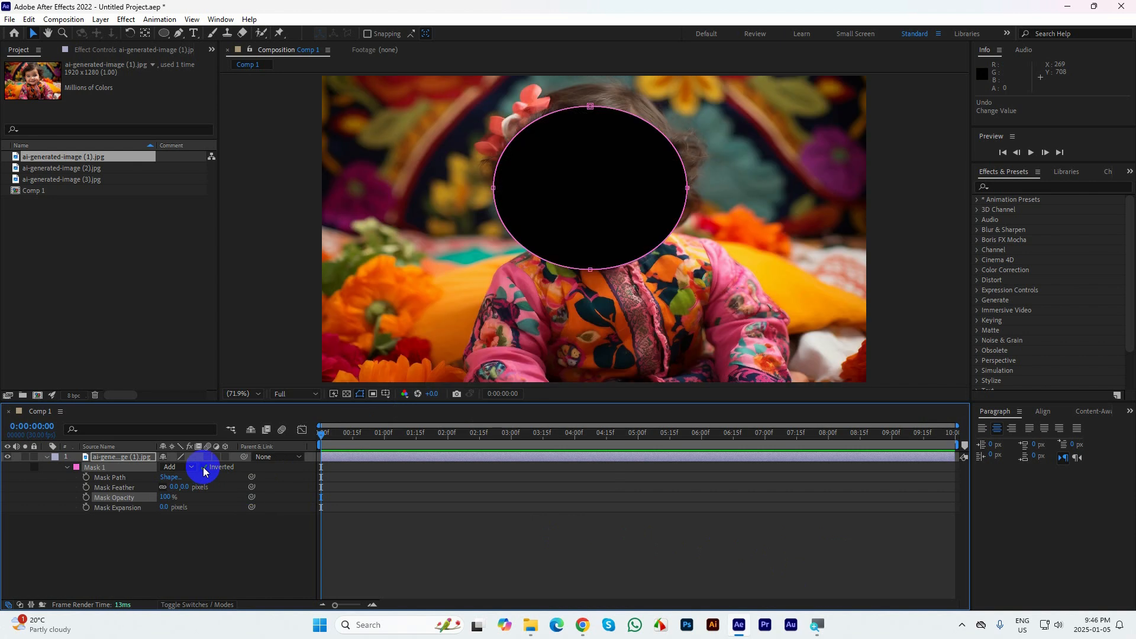
click(204, 468)
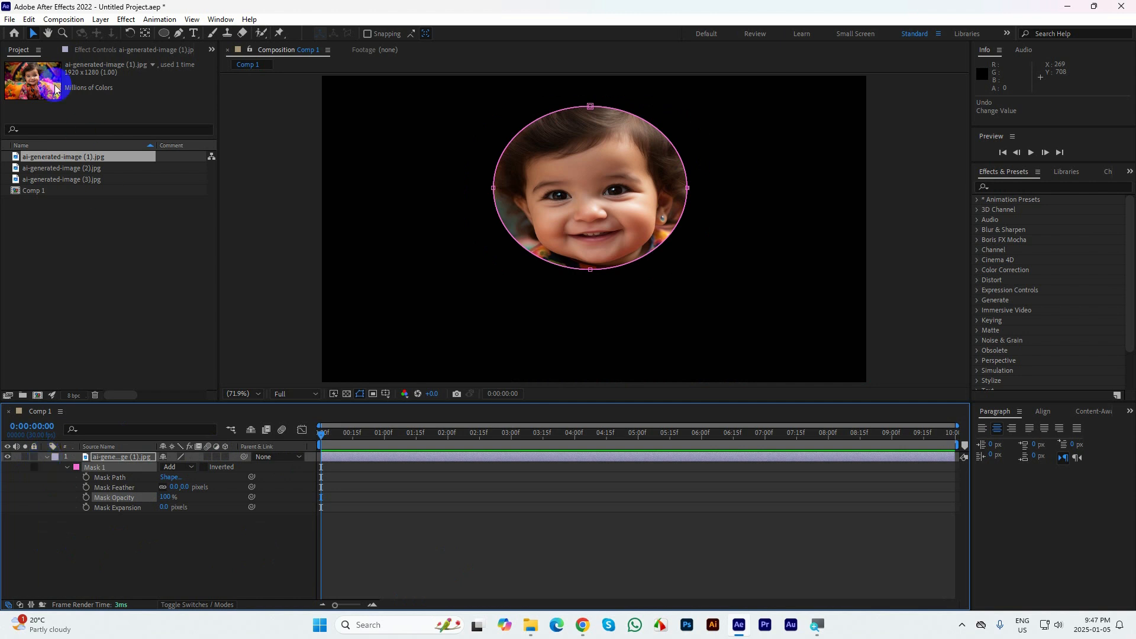
Collapse the masked layer's properties and add ai-generated-image (2).jpg to the composition beneath that layer
click(117, 527)
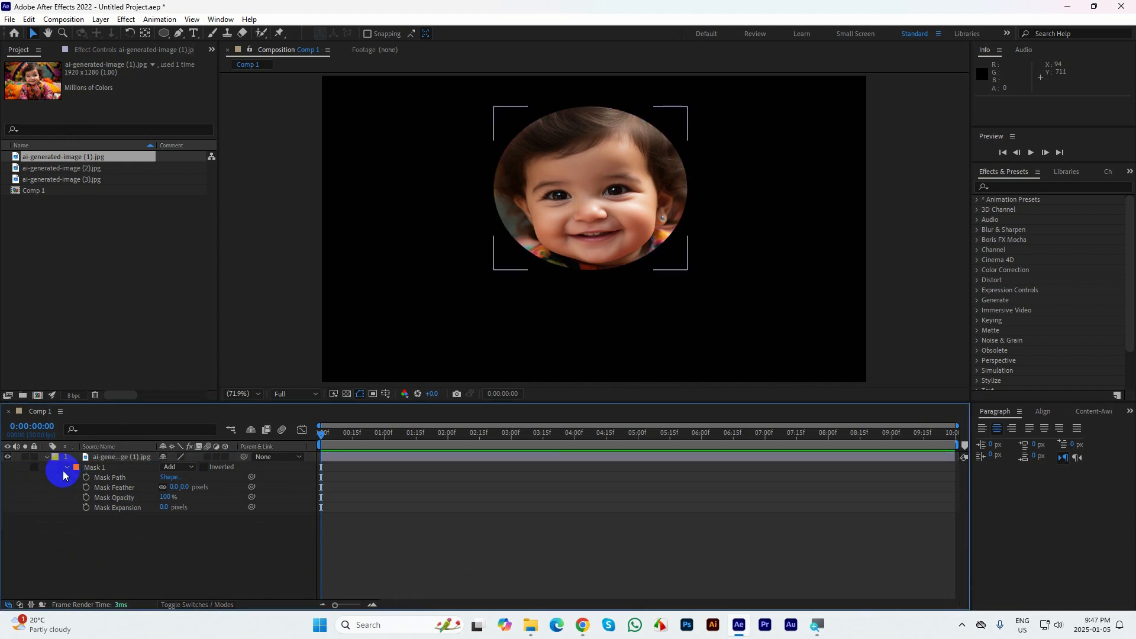
click(107, 462)
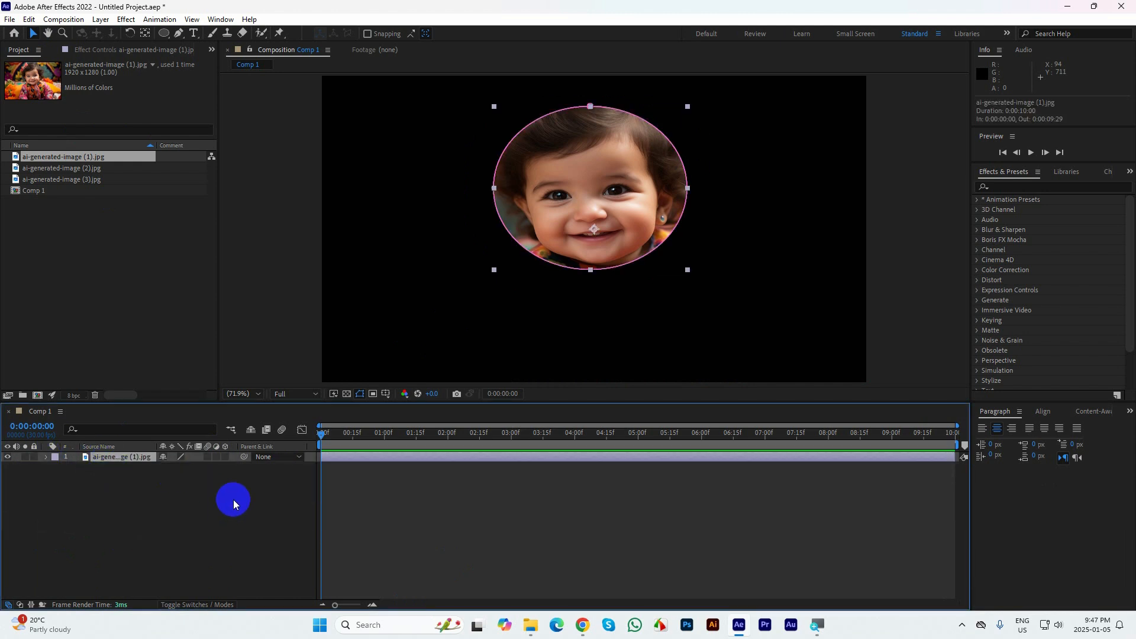
drag(42, 174, 122, 491)
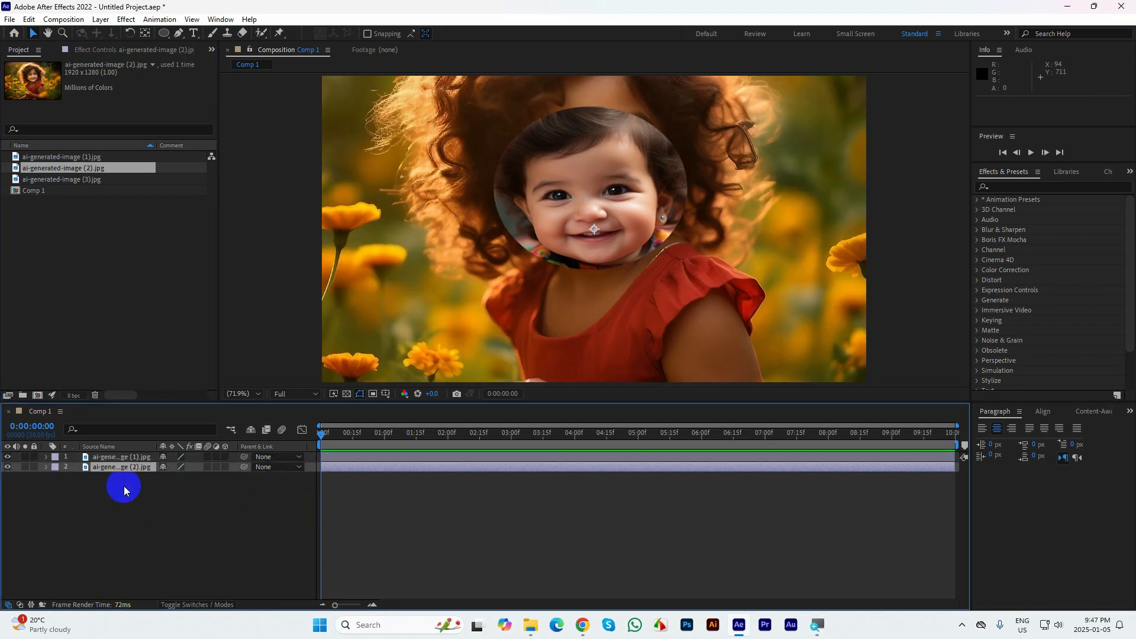
Fit the ai-generated-image (2).jpg layer to the composition size
right_click(132, 467)
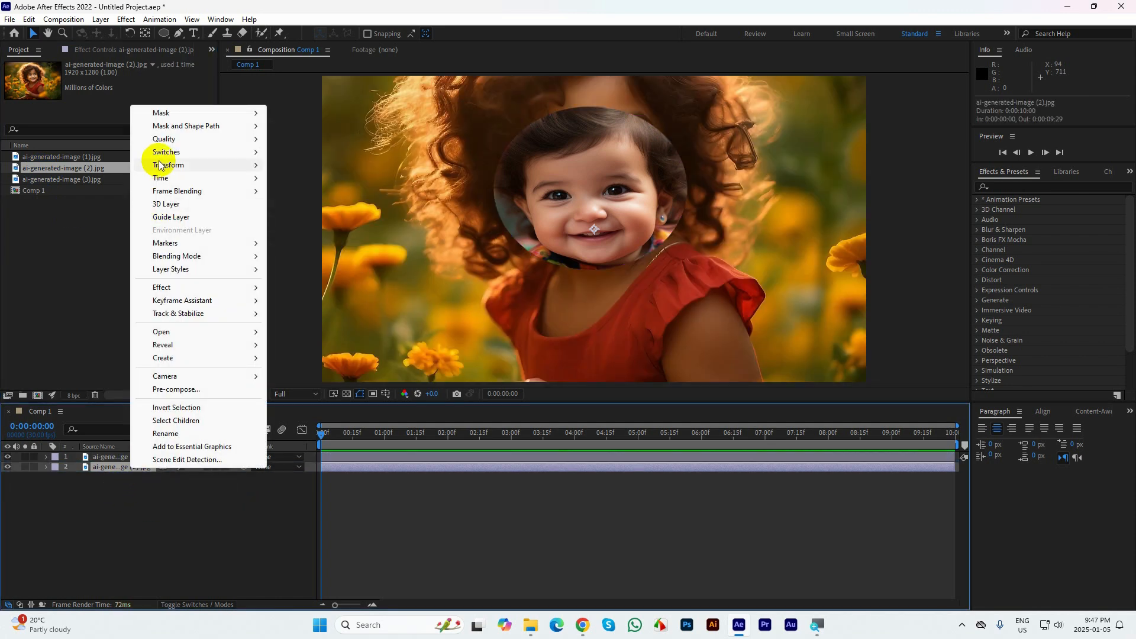
mouse_move(168, 171)
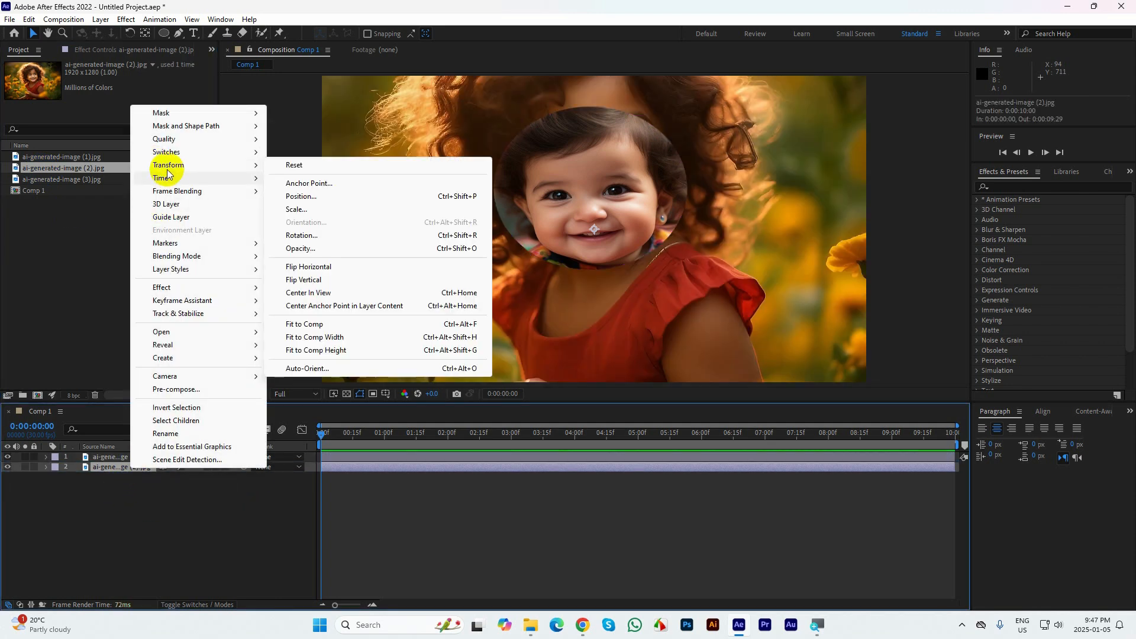
click(318, 326)
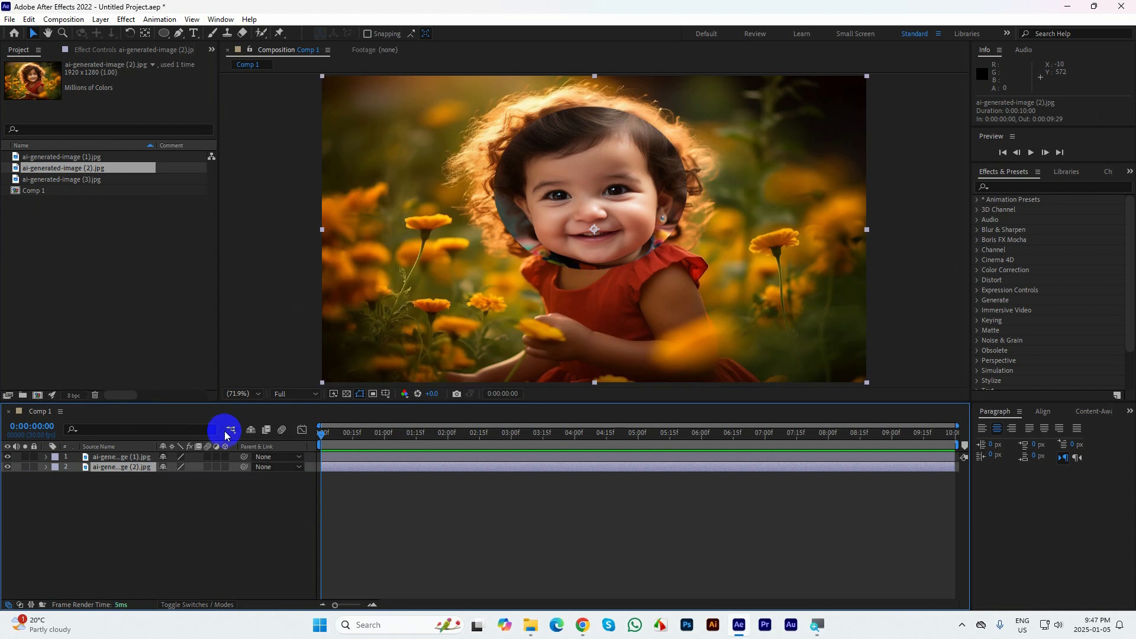
Add ai-generated-image (3).jpg to the composition beneath the other two layers
drag(48, 179, 230, 486)
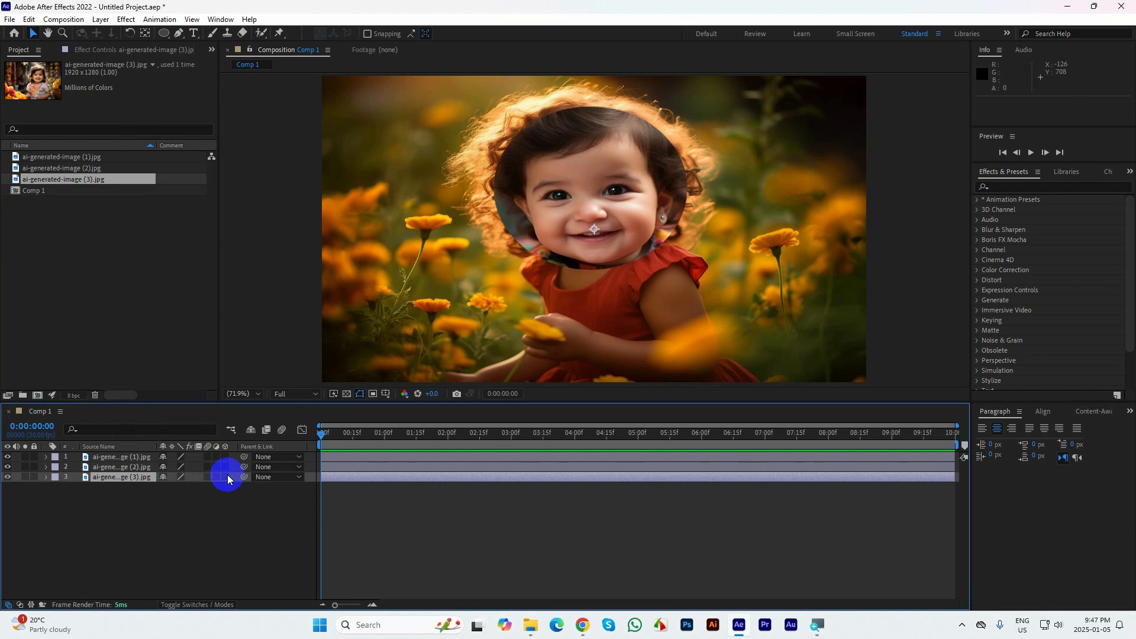
click(115, 481)
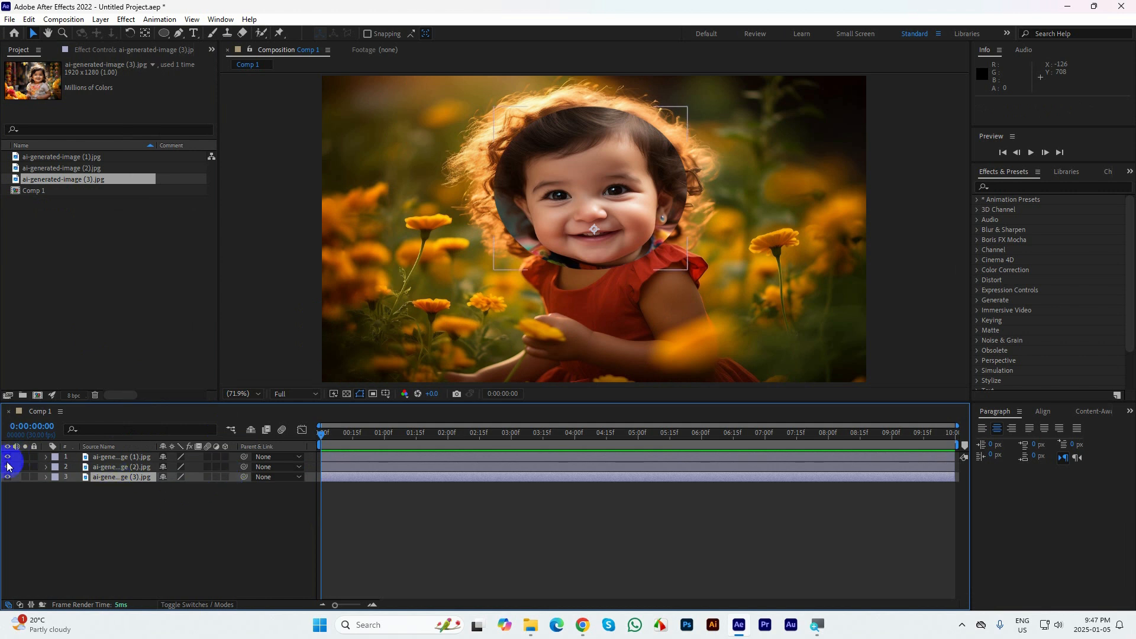
Solo the ai-generated-image (3).jpg layer and turn its solo off again
click(25, 476)
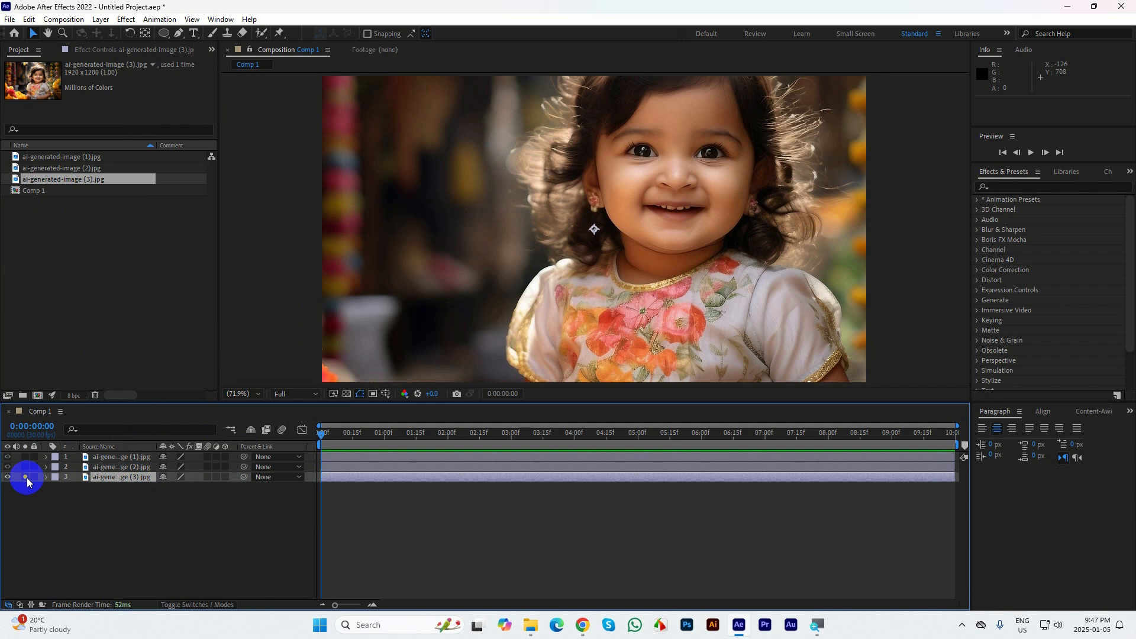
click(103, 488)
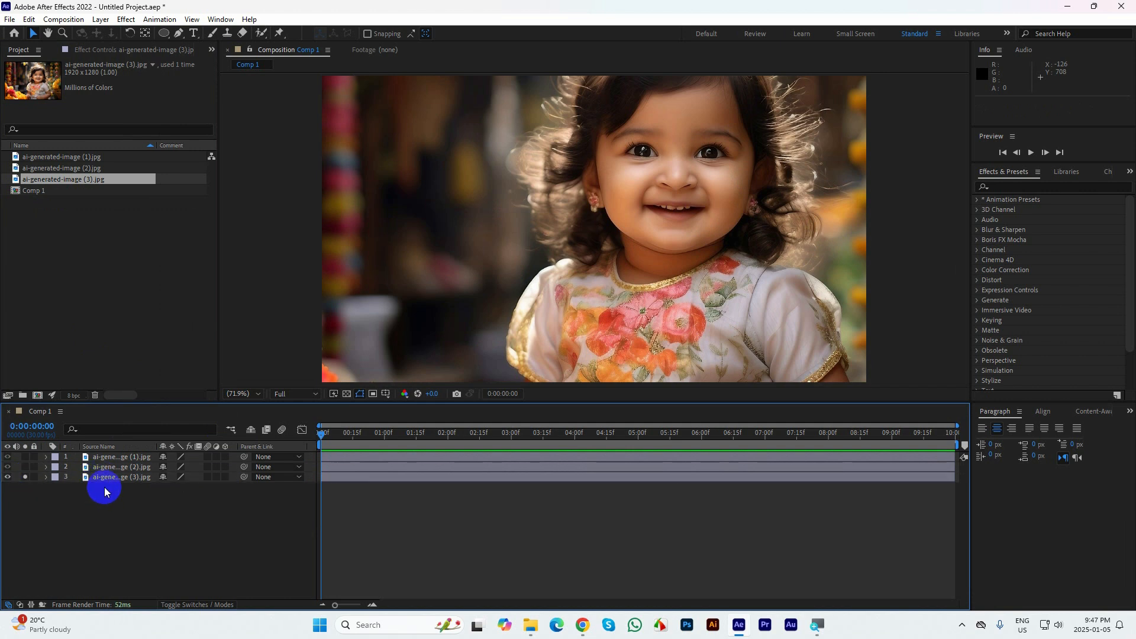
click(109, 478)
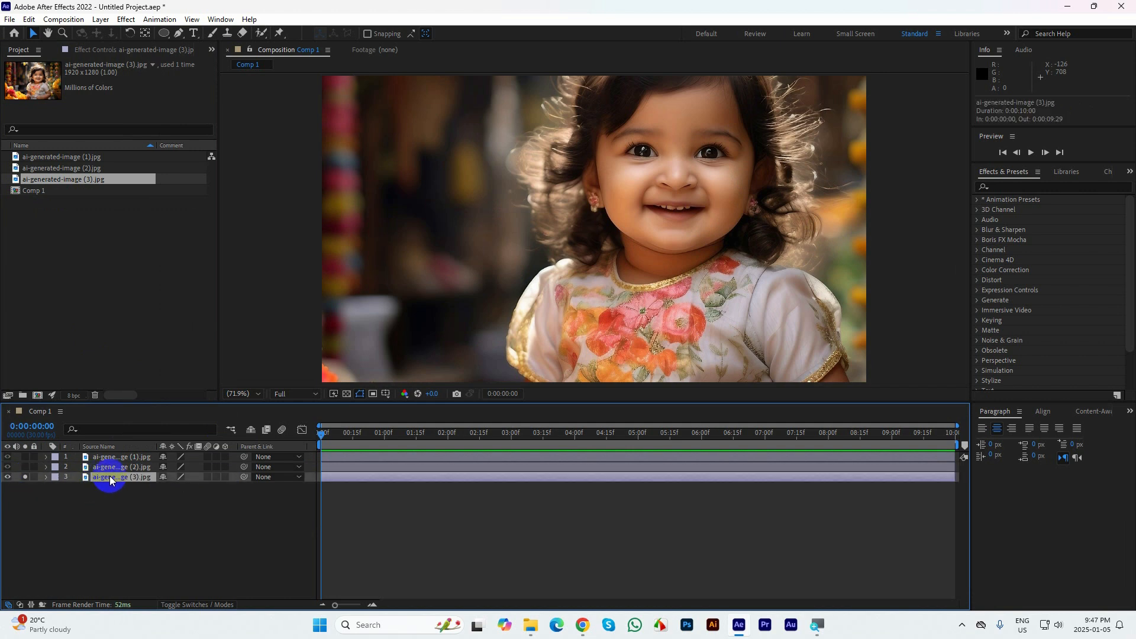
click(27, 477)
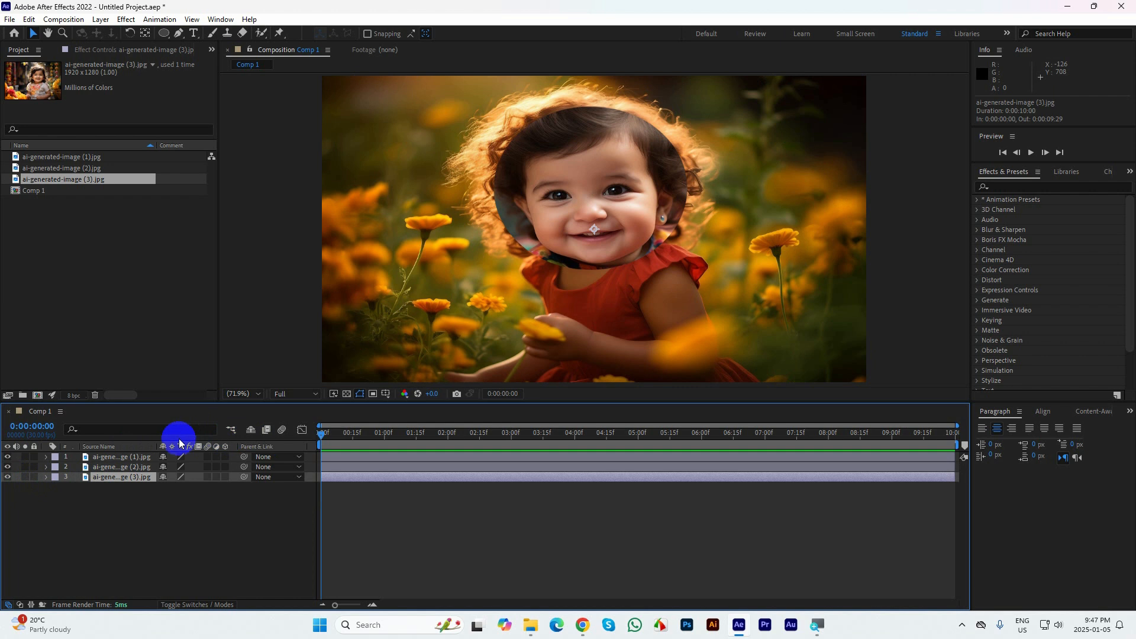
Hide the ai-generated-image (1).jpg layer, leaving ai-generated-image (2).jpg visible and selected
drag(7, 458, 11, 468)
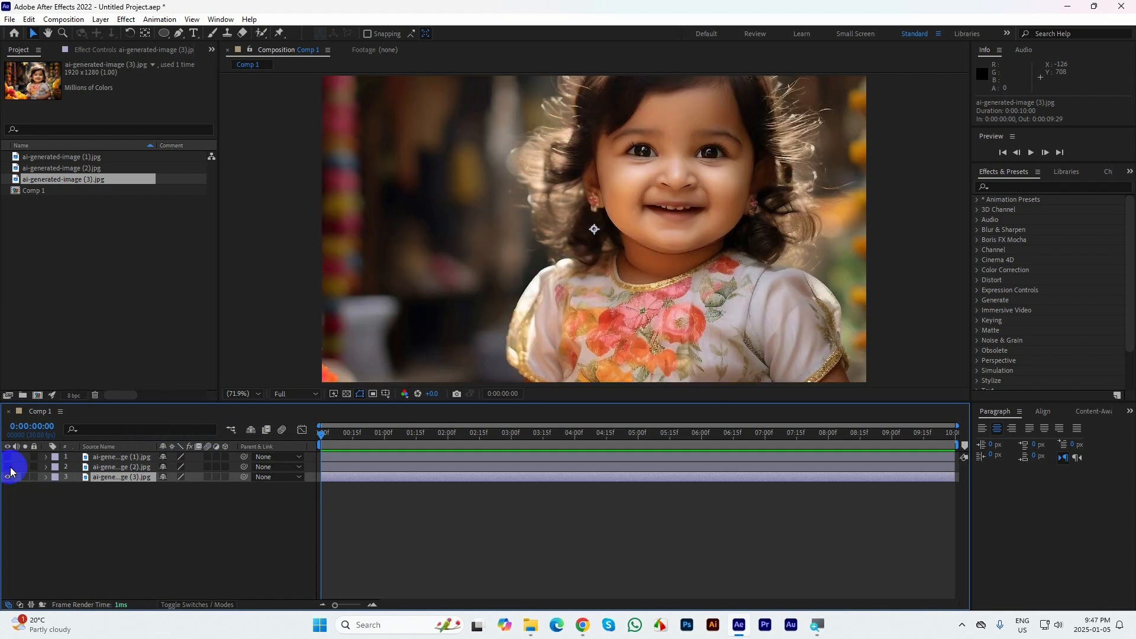
click(135, 468)
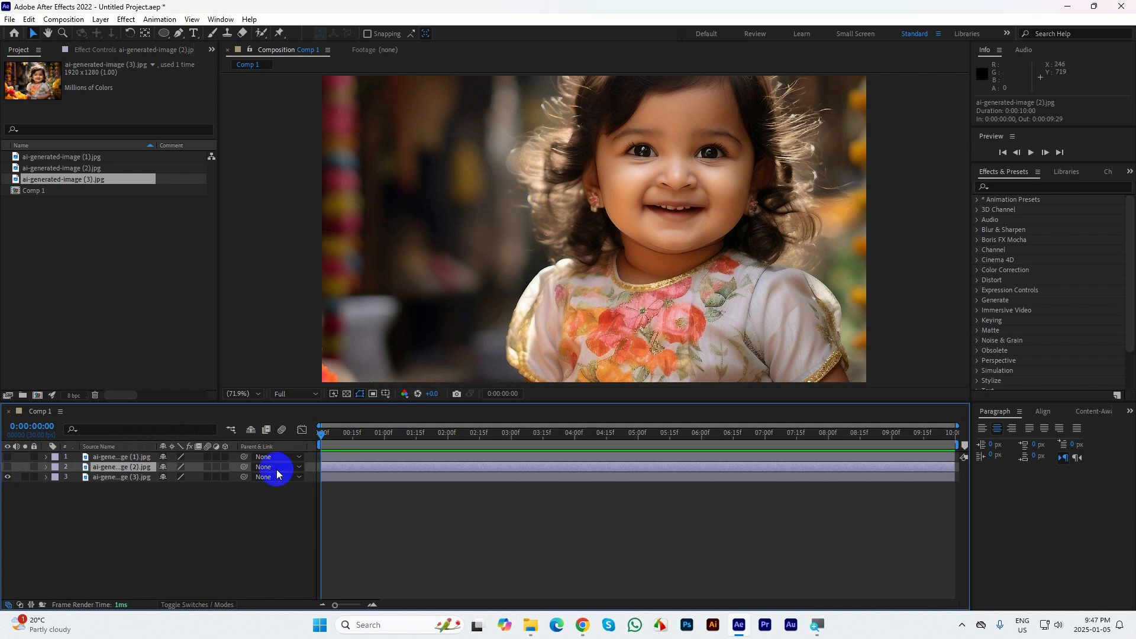
click(7, 458)
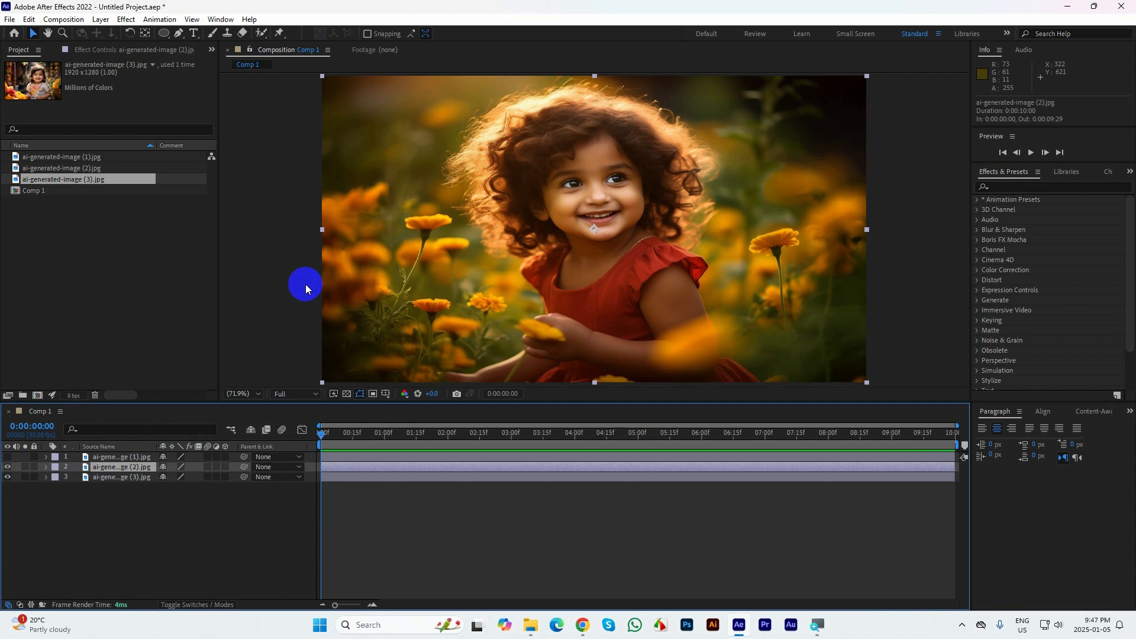
Draw a star-shaped mask with the Star tool over the girl's face on the ai-generated-image (2).jpg layer
click(165, 36)
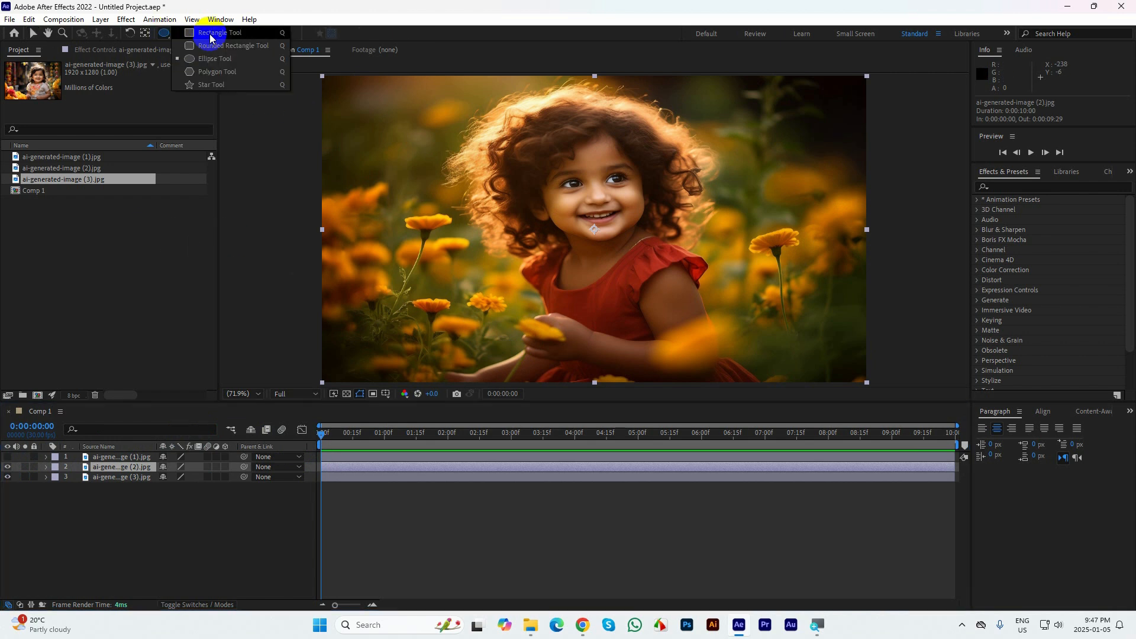
click(211, 36)
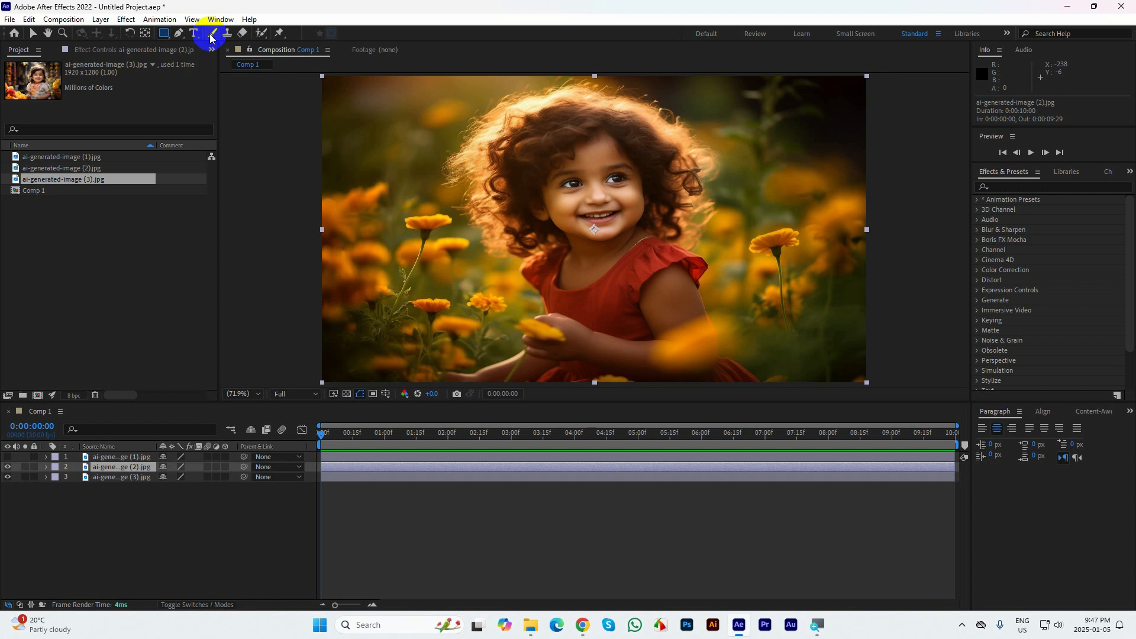
click(163, 34)
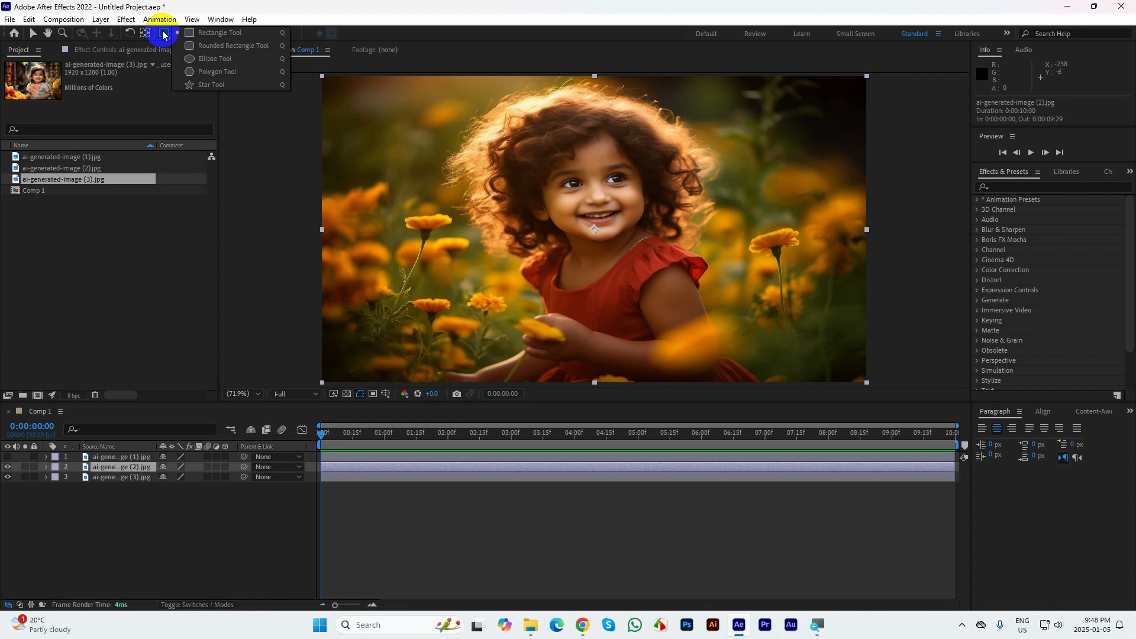
click(203, 87)
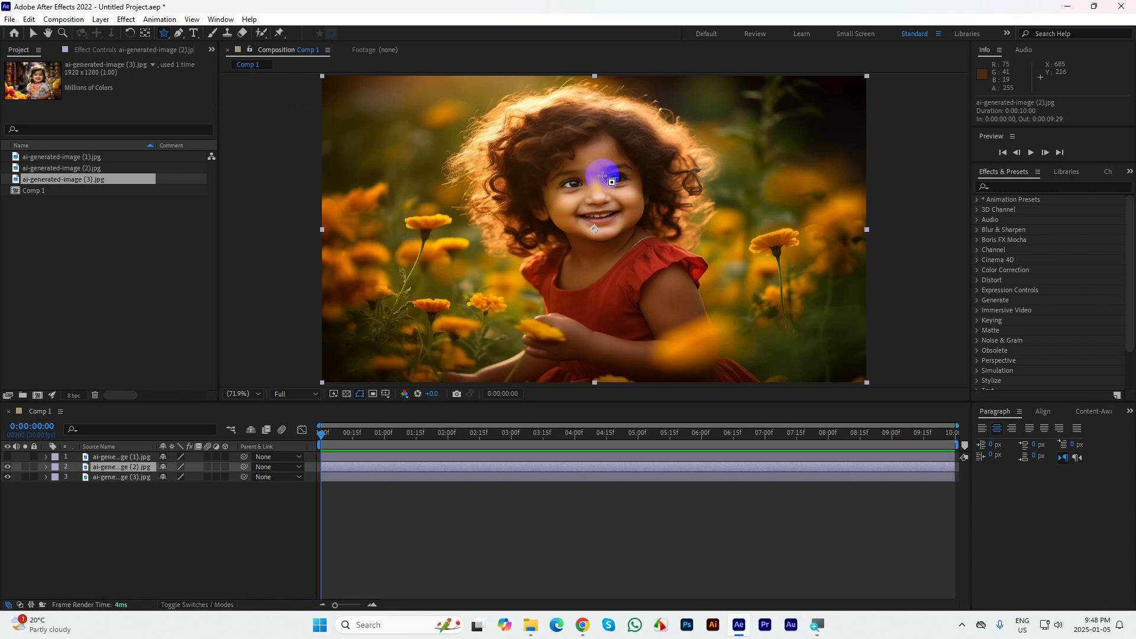
drag(597, 190, 625, 235)
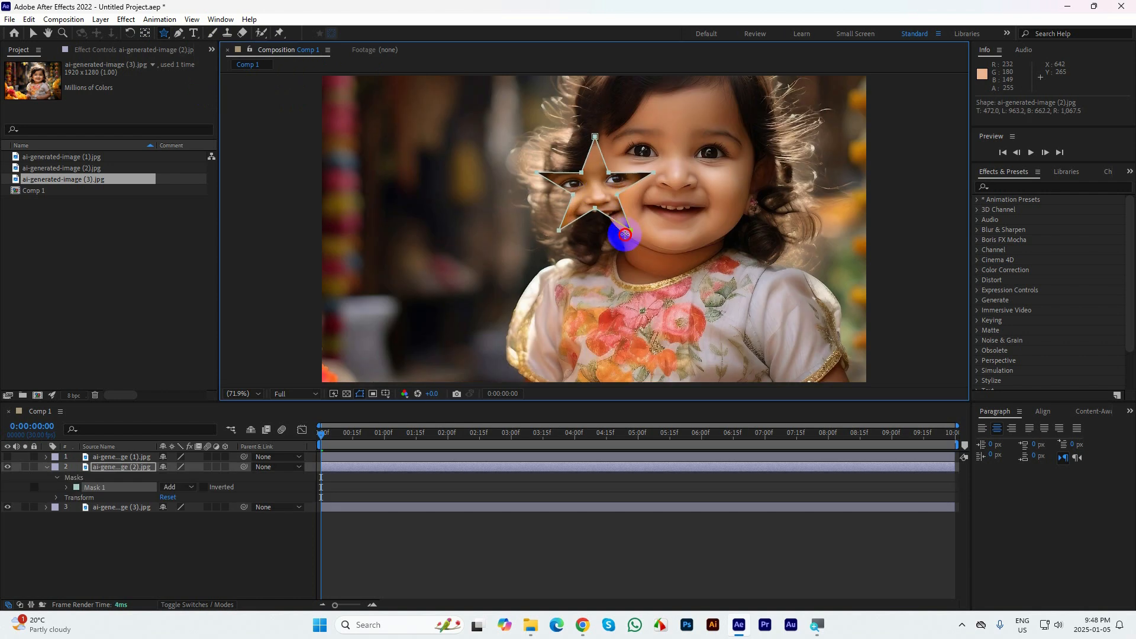
Show the star mask's properties and set its Mask Expansion to -89 pixels so the layer disappears completely
click(46, 467)
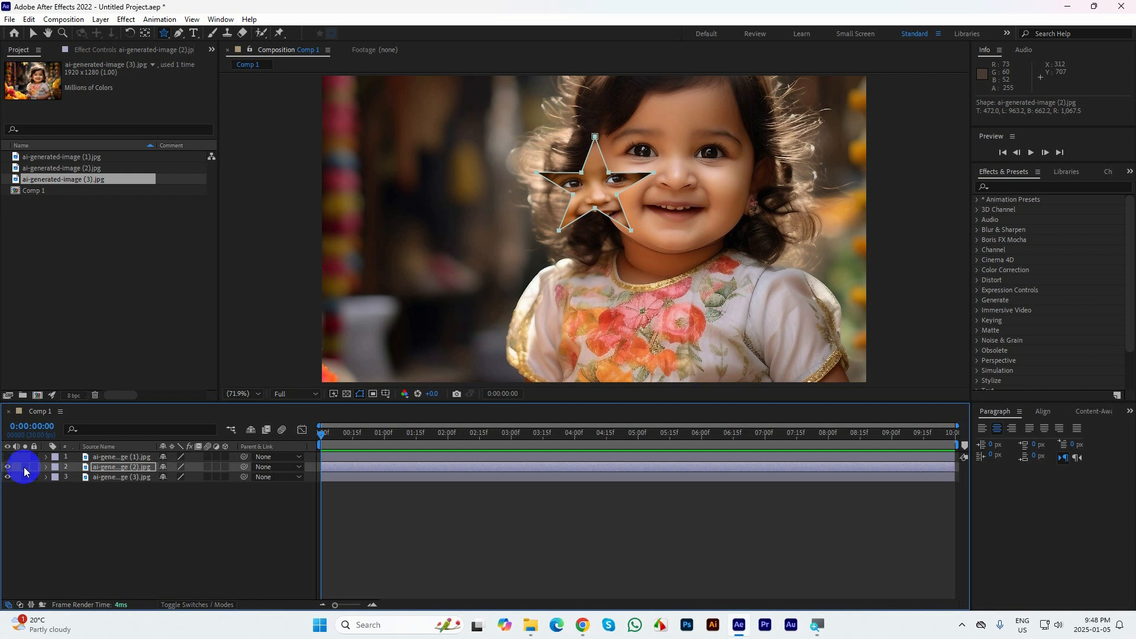
key(m)
key(m)
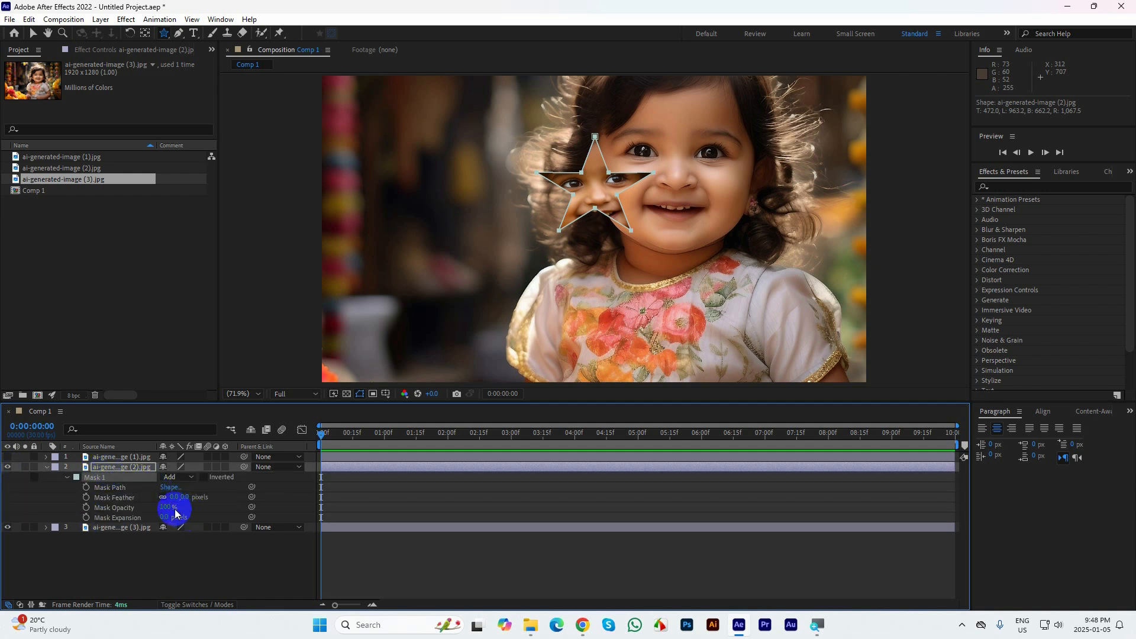
drag(168, 514, 131, 526)
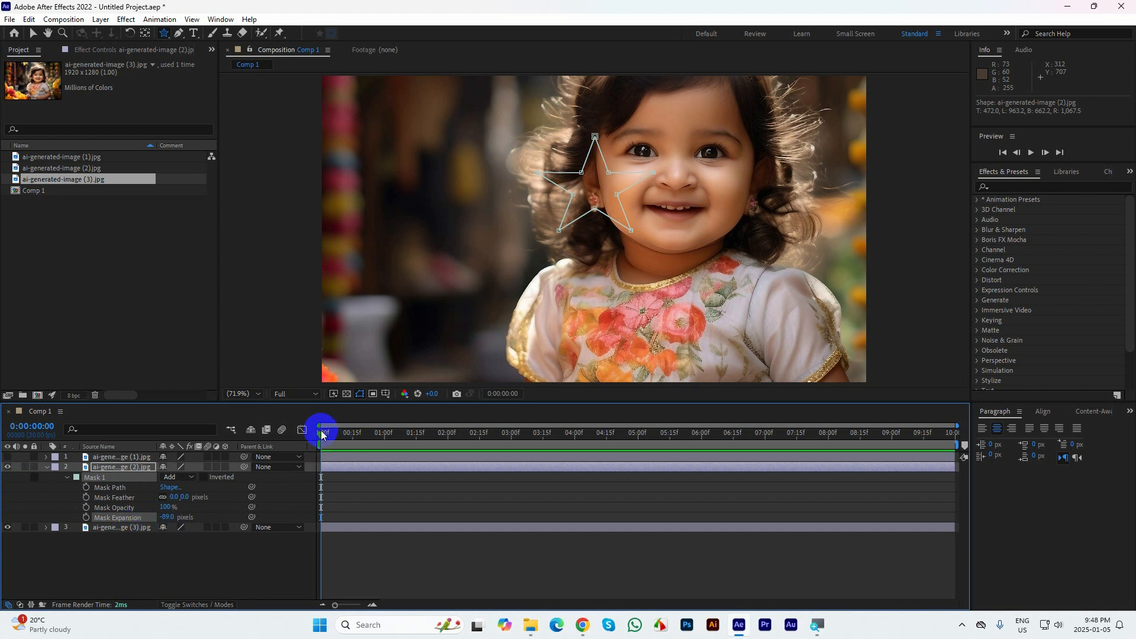
Keyframe the star mask's expansion at 0:00:01:00 and set it to 1150 pixels at 0:00:01:10
drag(322, 433, 385, 447)
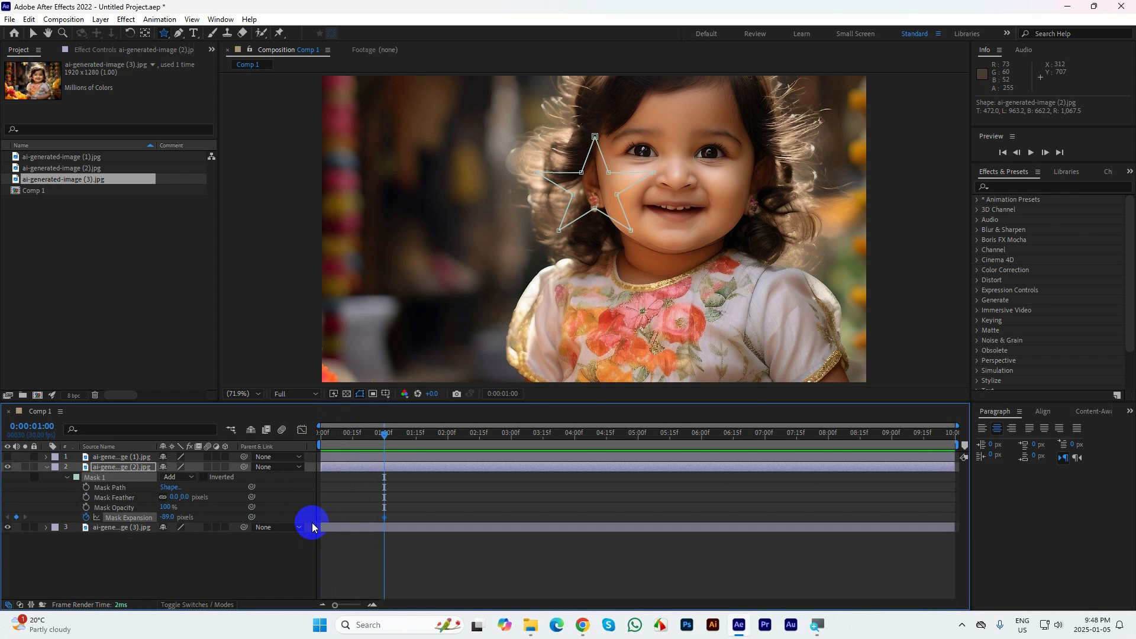
key(shift+Page_Down)
drag(164, 518, 958, 575)
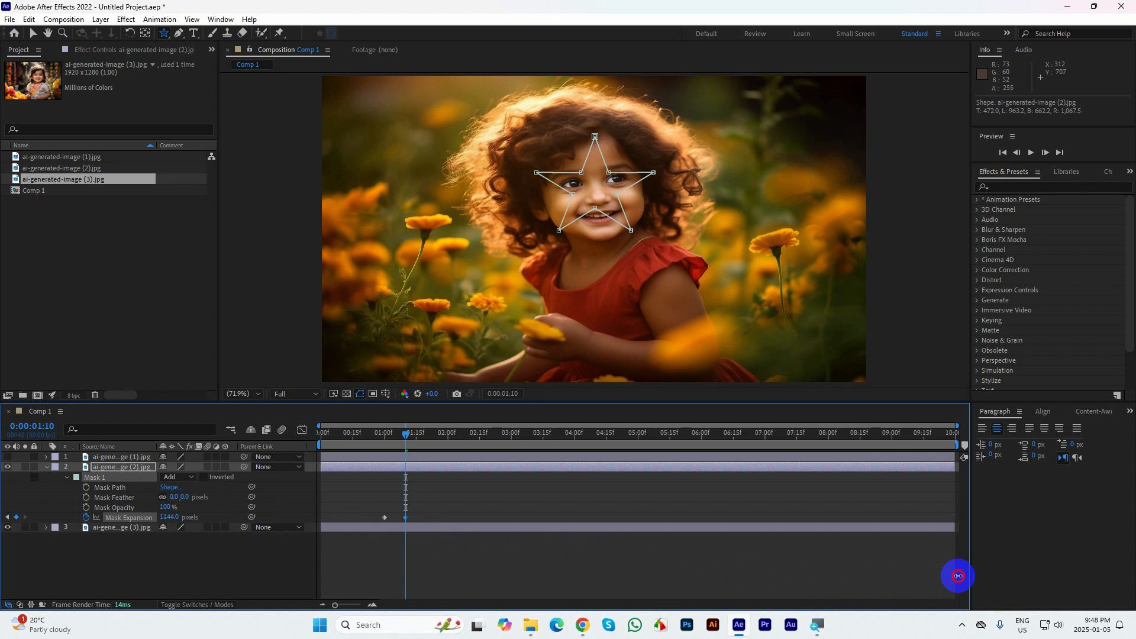
Set the star mask's feather to 50 pixels
click(176, 497)
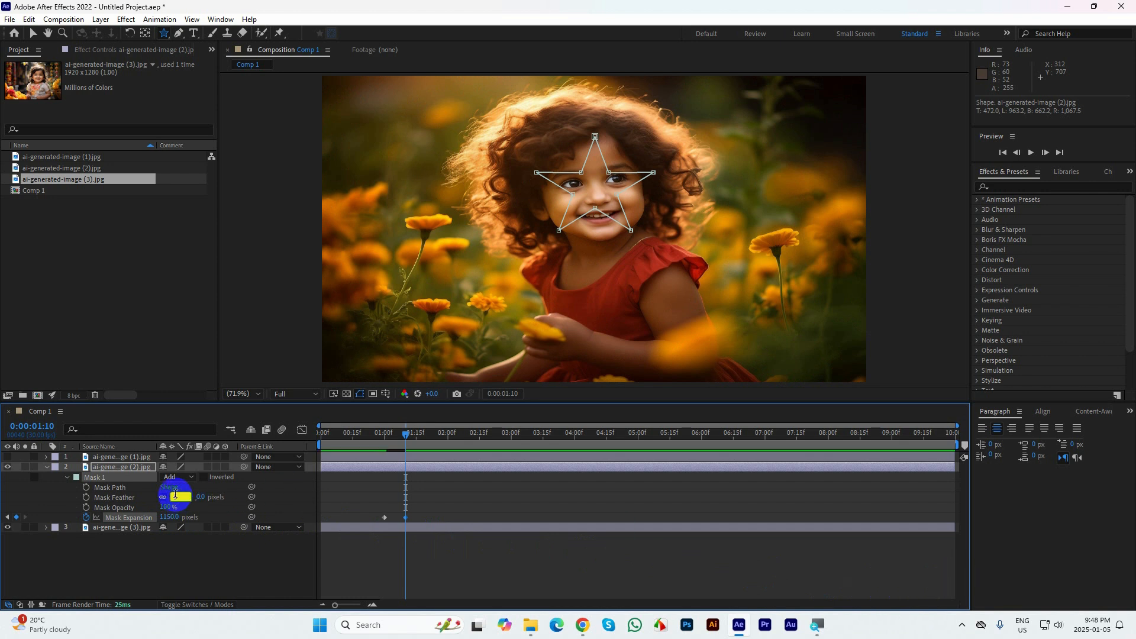
text(50)
key(Return)
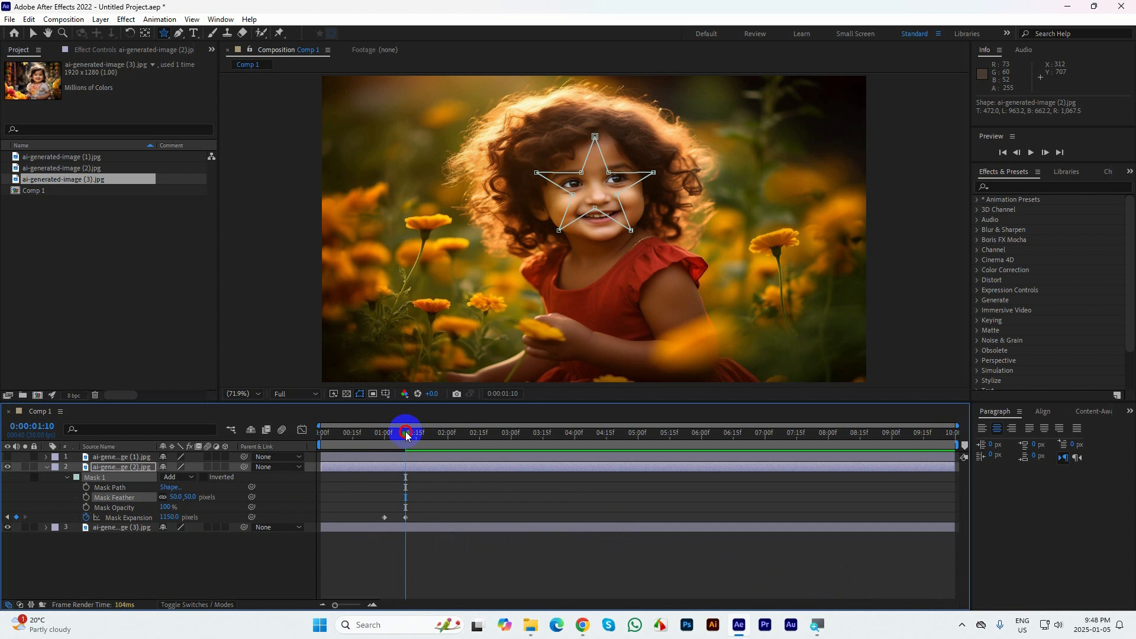
Apply Easy Ease to both Mask Expansion keyframes of the star mask and preview the reveal from the start
drag(406, 432, 401, 433)
drag(436, 501, 381, 524)
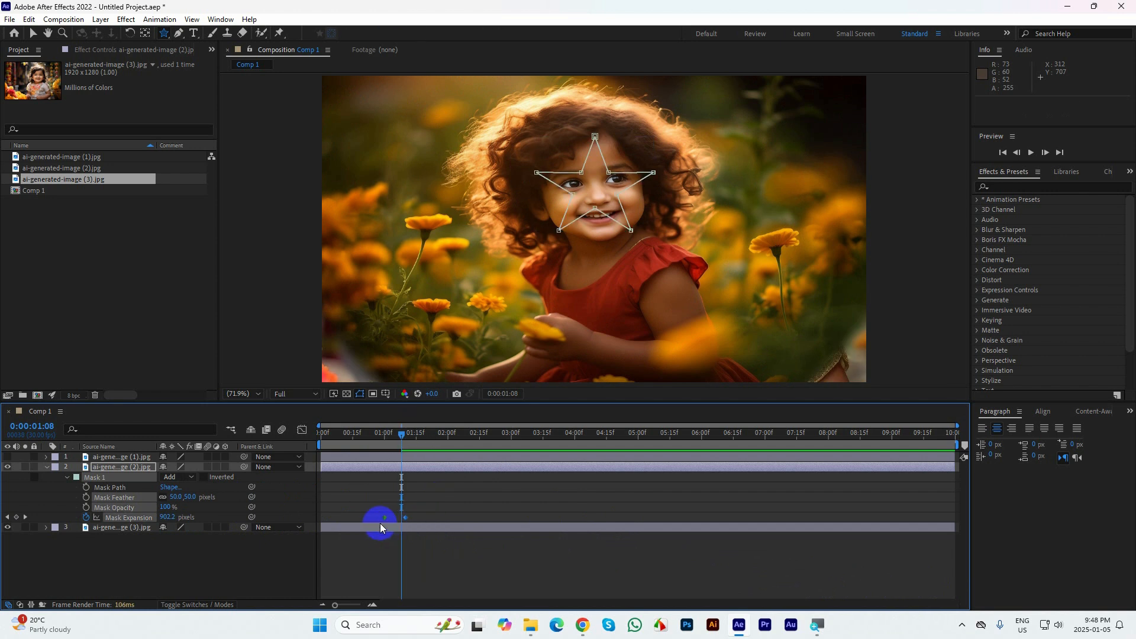
key(F9)
drag(400, 434, 271, 431)
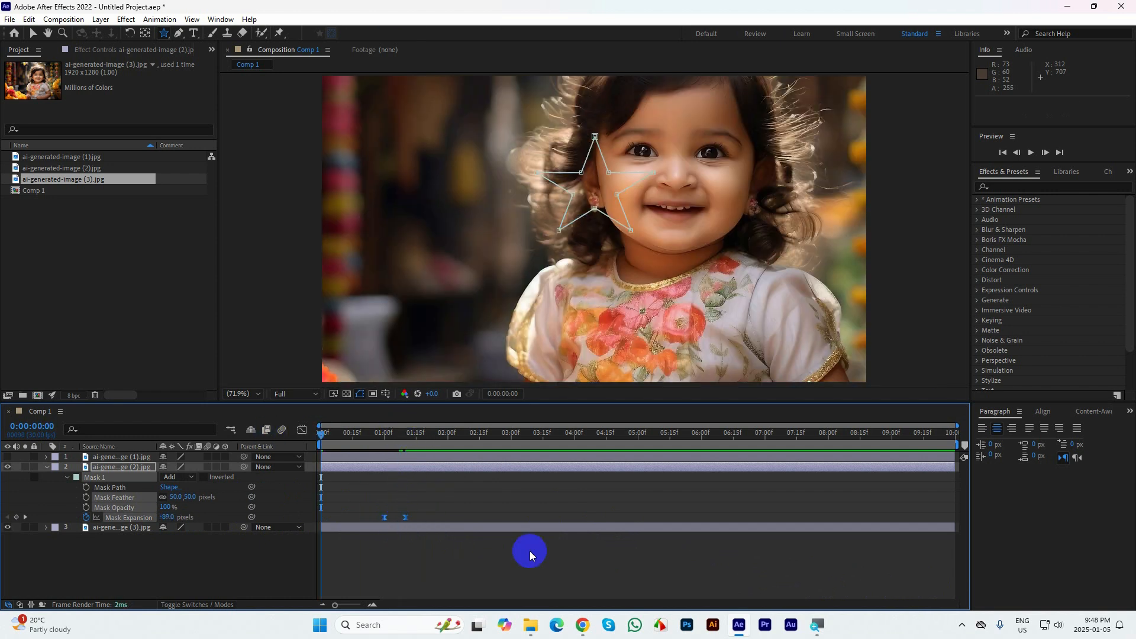
click(421, 549)
key(space)
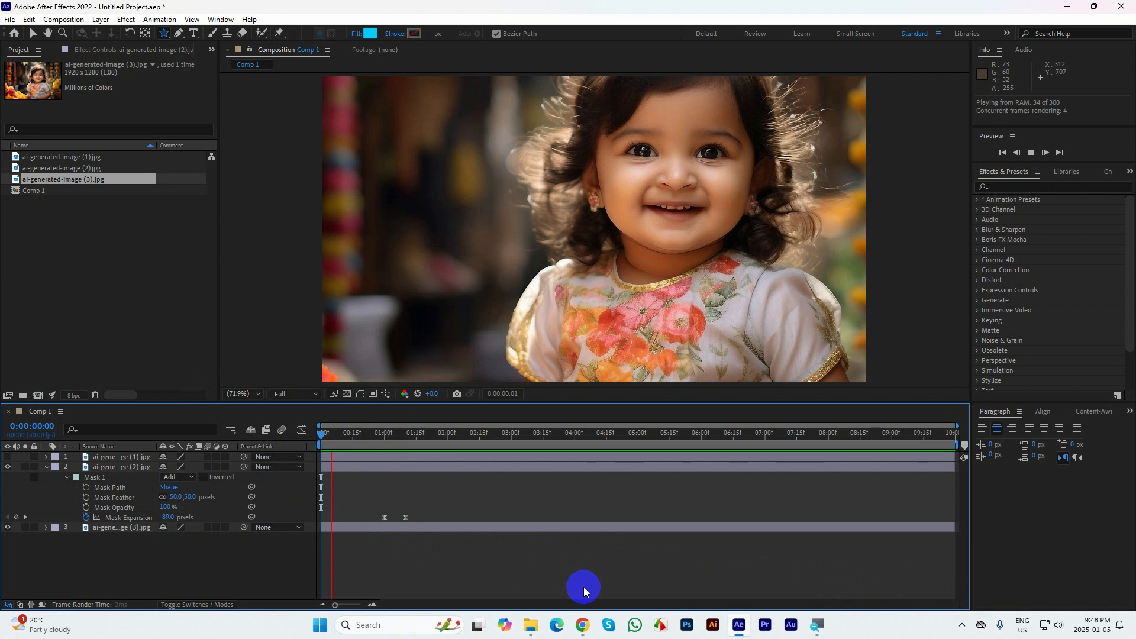
key(space)
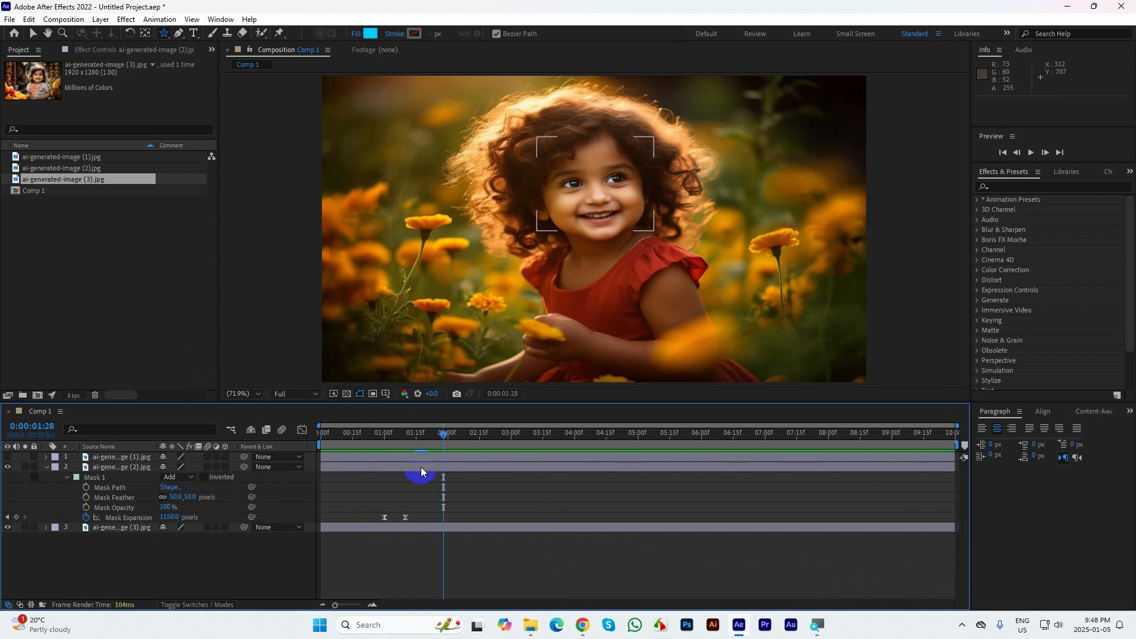
Slow the star reveal by moving its second Mask Expansion keyframe to 0:00:01:29, and preview it from the start
click(405, 518)
drag(406, 518, 445, 518)
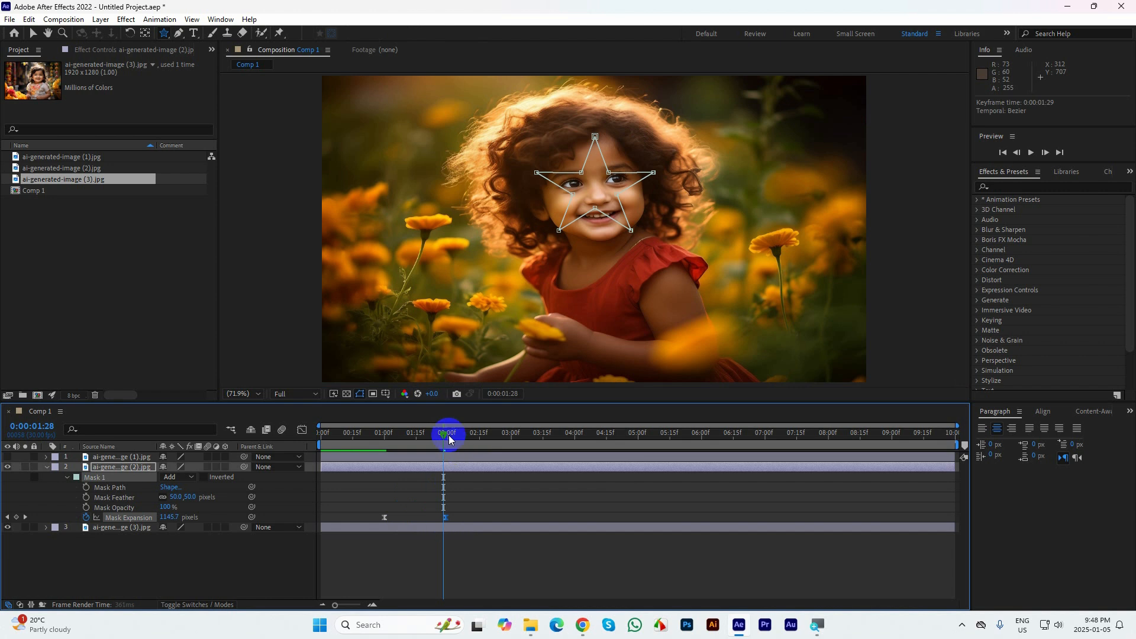
drag(446, 432, 361, 445)
key(space)
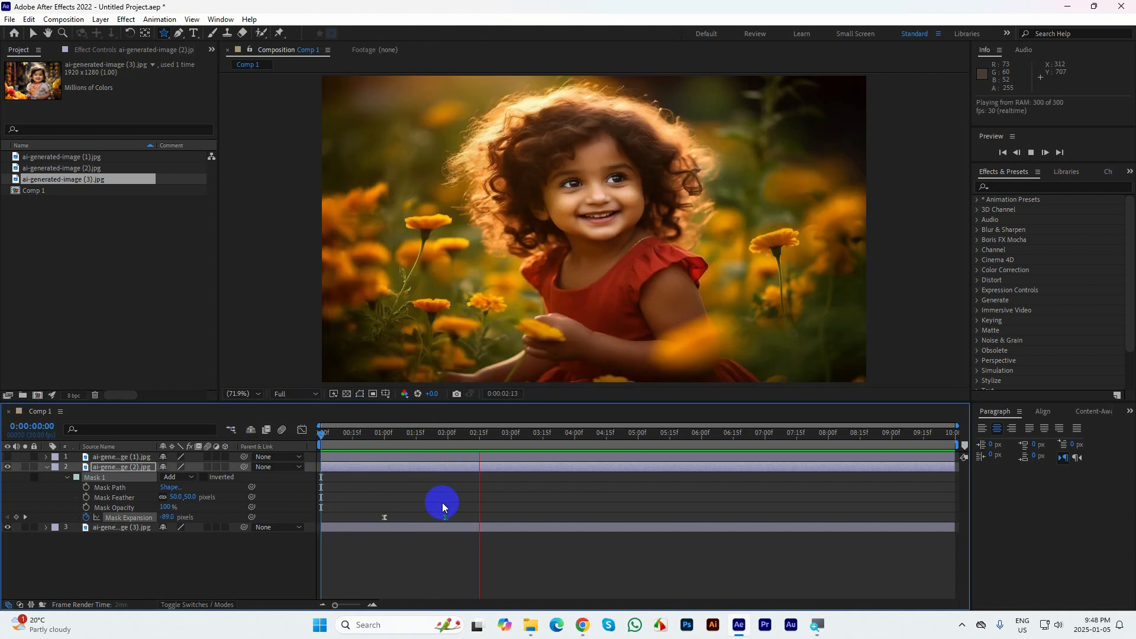
key(space)
Go to 0:00:03:00, collapse the star-masked layer, and make the ai-generated-image (1).jpg layer visible again
drag(481, 433, 512, 458)
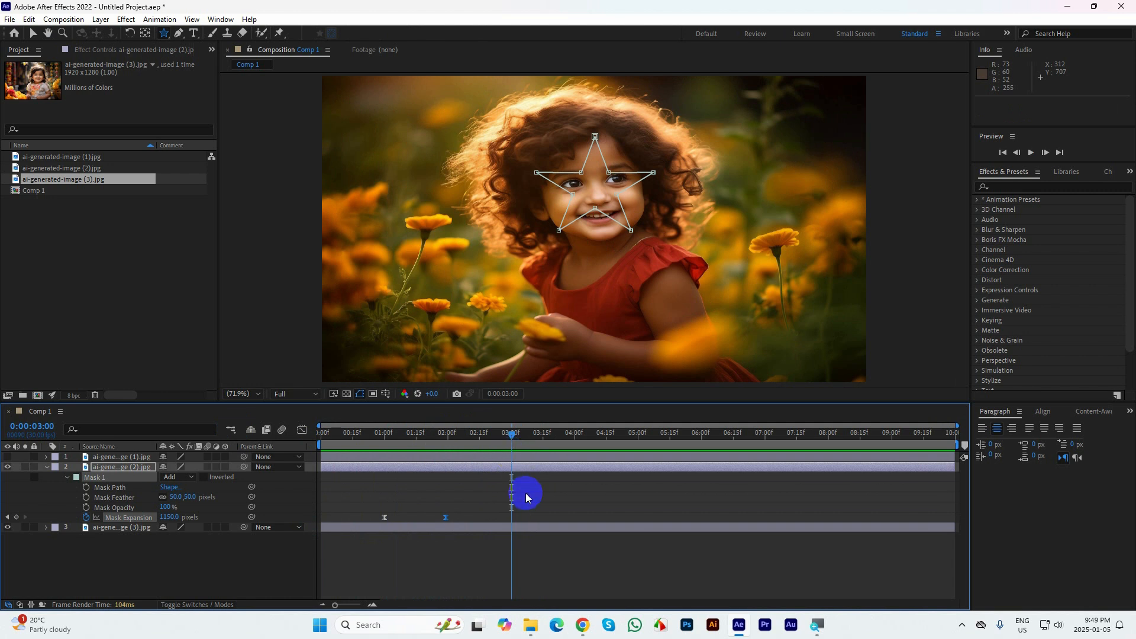
click(47, 468)
click(7, 457)
click(107, 459)
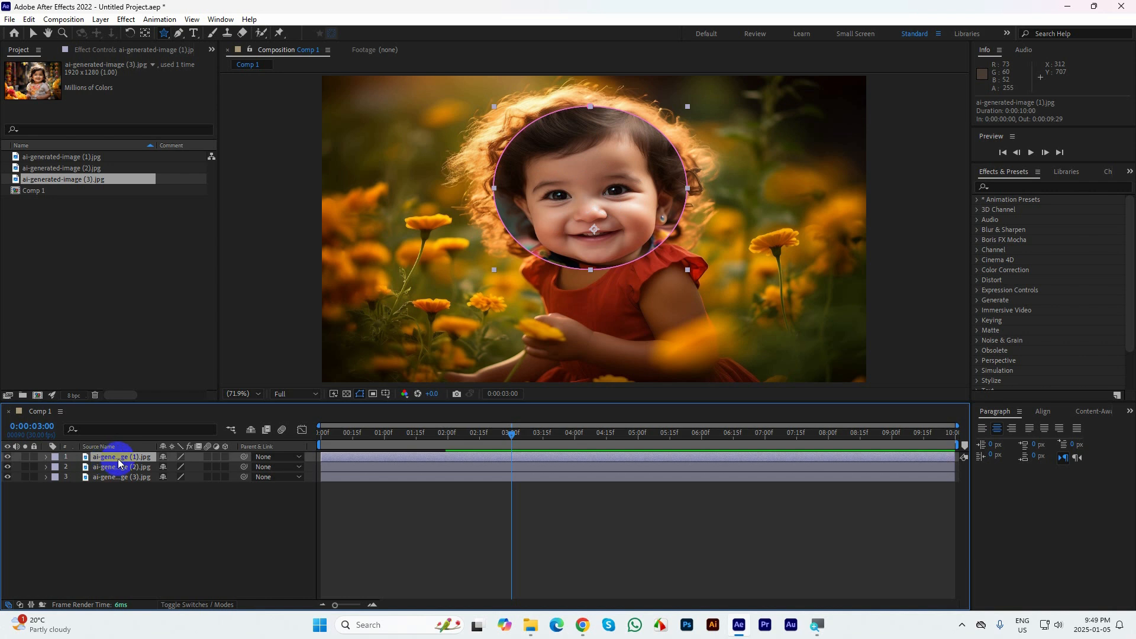
Show the circular mask's properties on ai-generated-image (1).jpg and set its Mask Expansion to -351 pixels
key(m)
key(m)
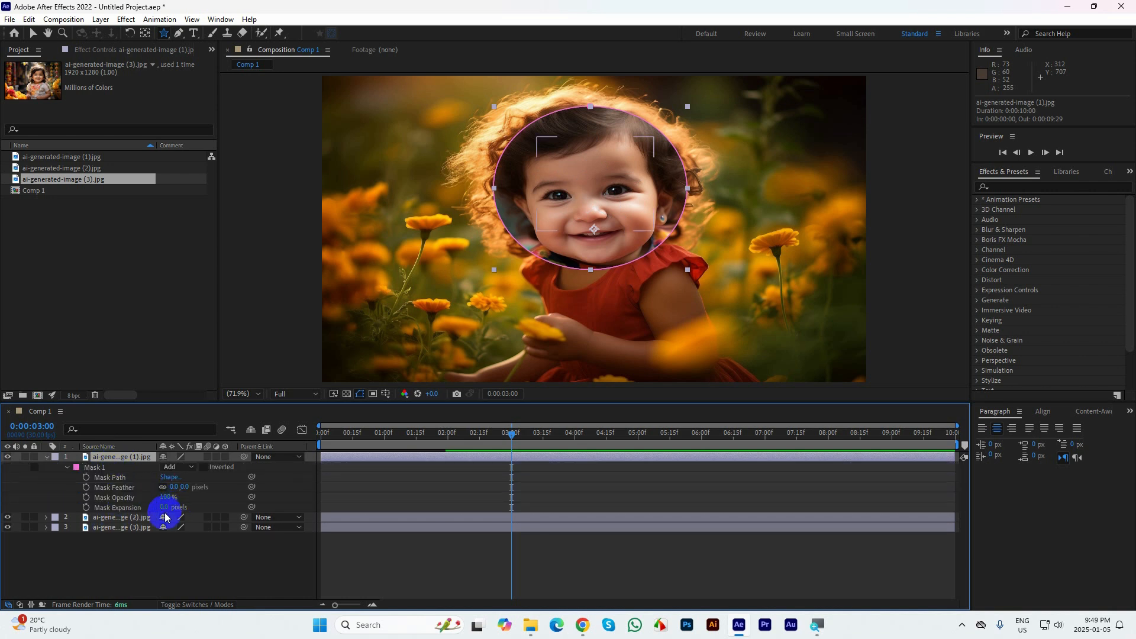
drag(163, 507, 2, 540)
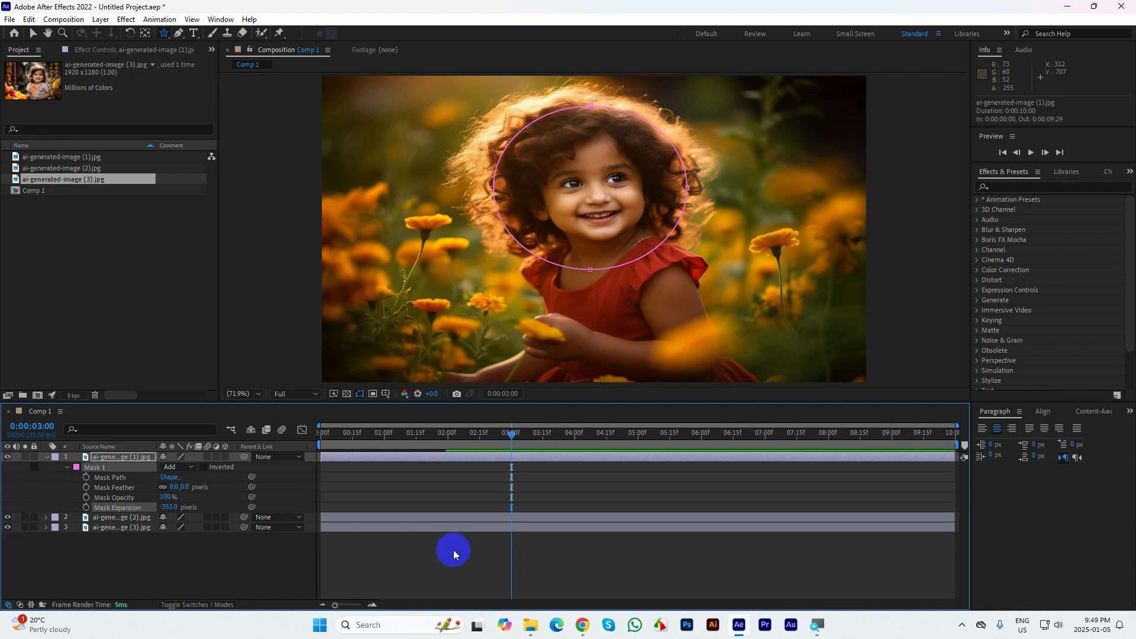
Keyframe the circular mask's expansion at 0:00:03:00 and set it to 976 pixels at 0:00:04:15
click(85, 507)
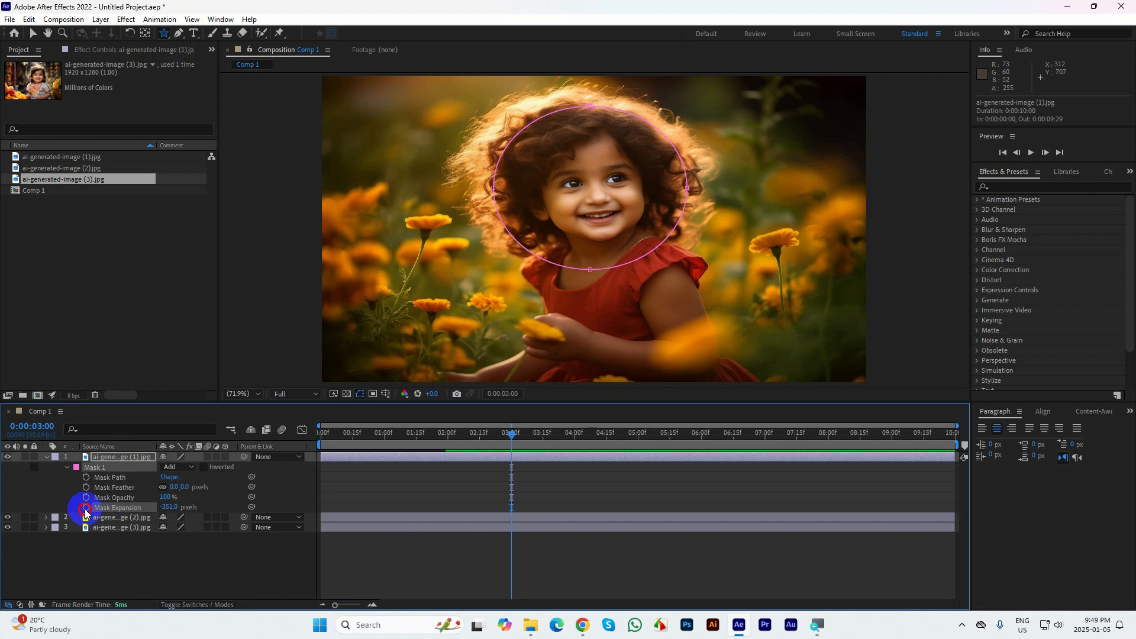
drag(511, 434, 608, 435)
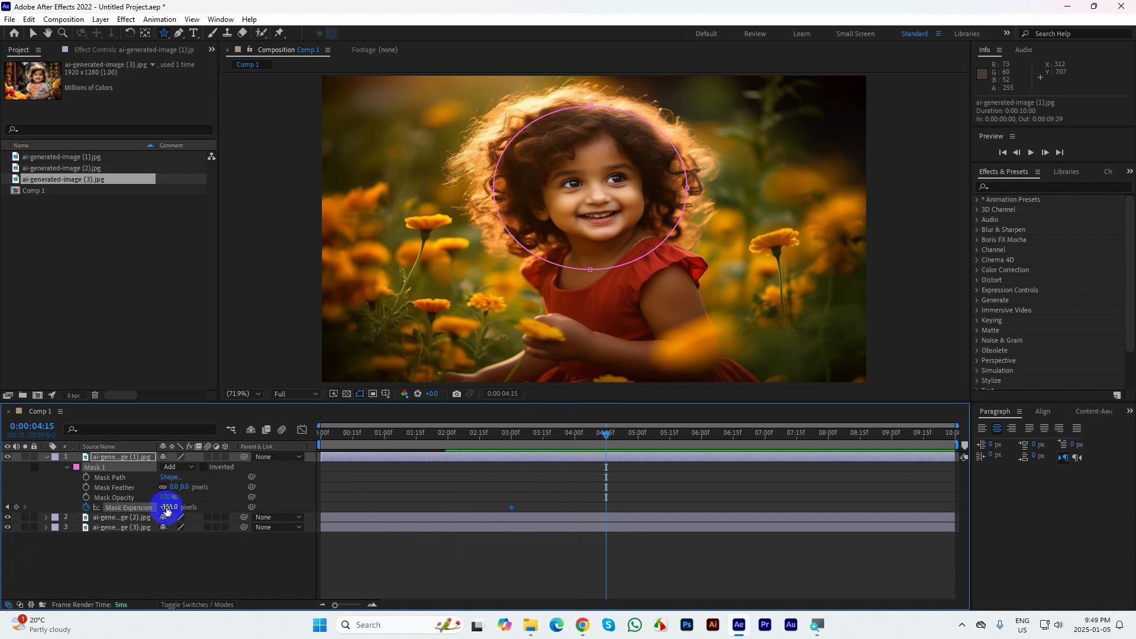
drag(166, 508, 380, 497)
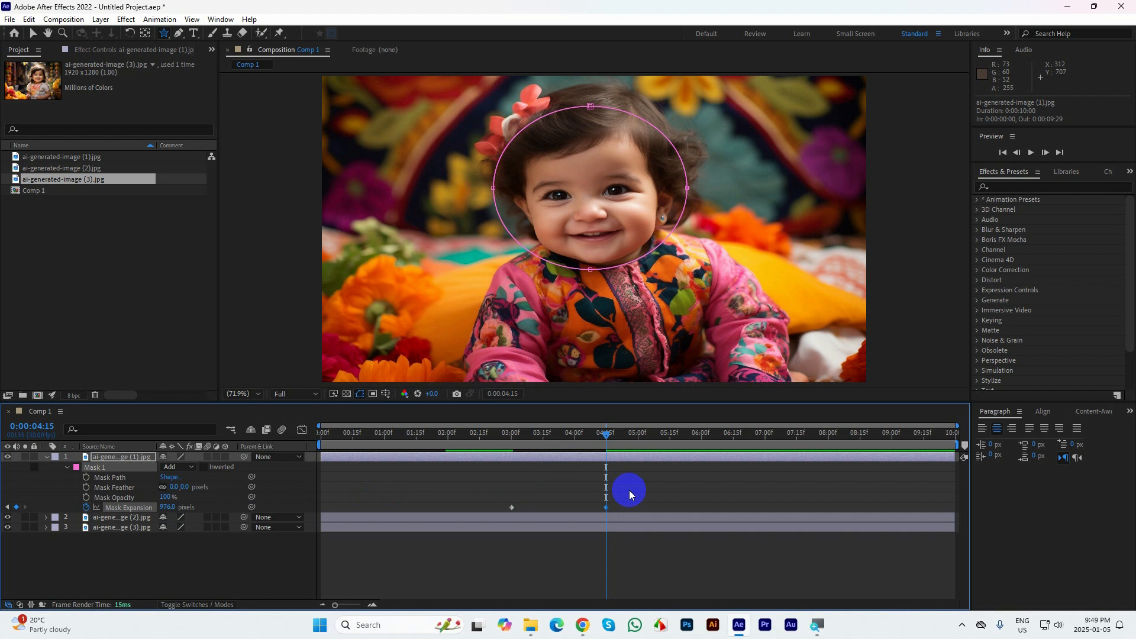
Apply Easy Ease to the circular mask's two expansion keyframes and set its feather to 50 pixels
drag(637, 495, 493, 513)
click(175, 497)
click(175, 487)
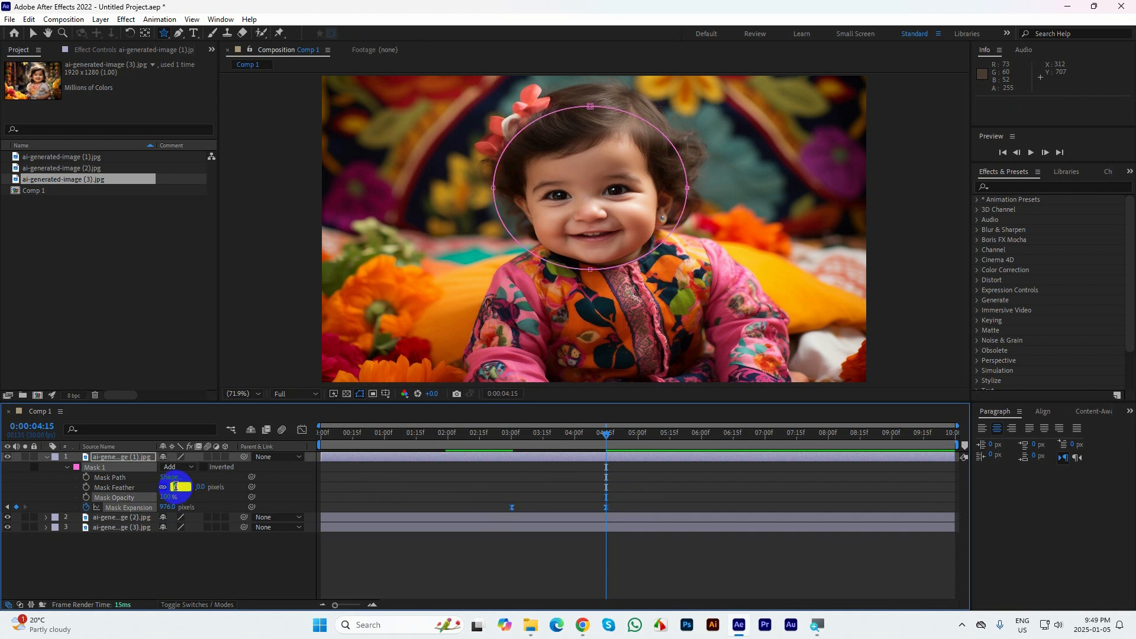
text(50)
click(616, 436)
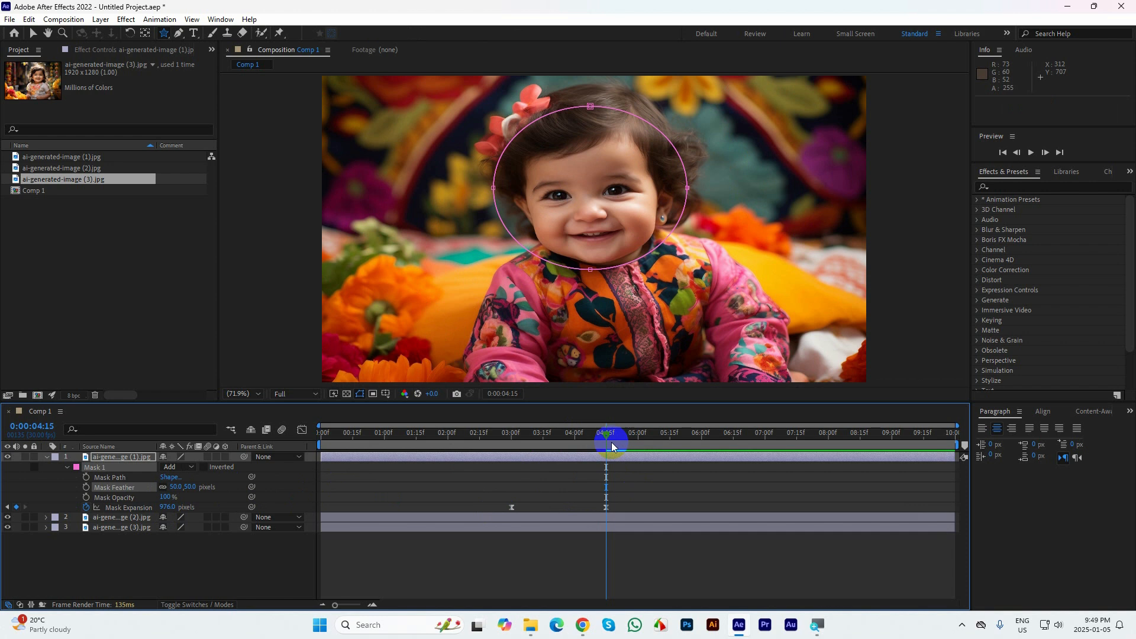
End the composition's work area at 0:00:06:01 and return to the start of the timeline
click(636, 435)
drag(637, 436, 16, 402)
key(n)
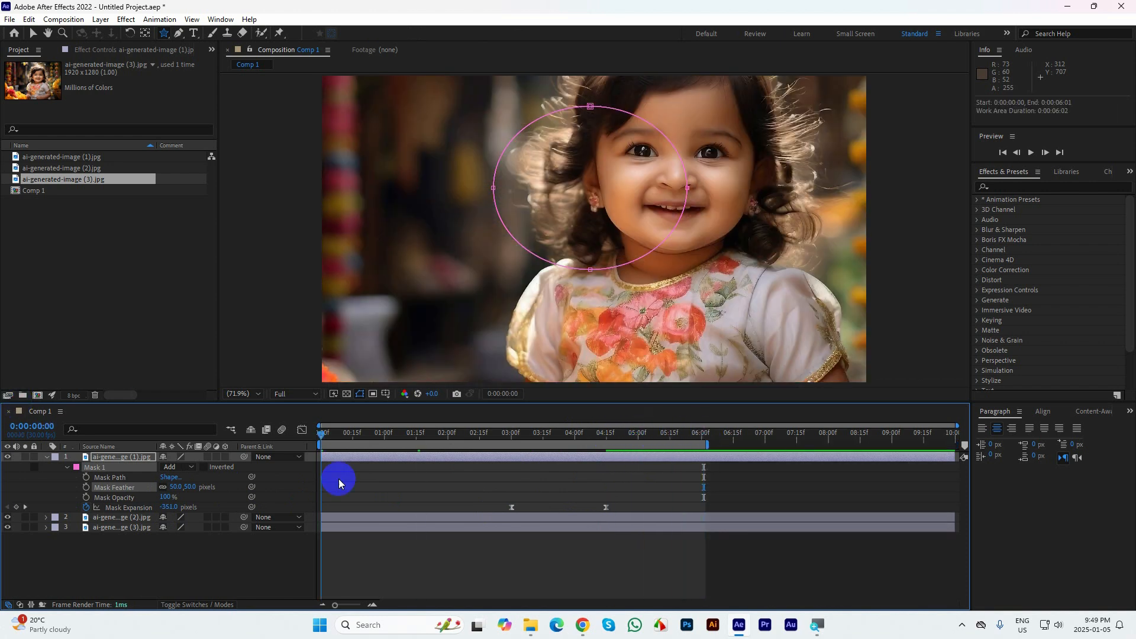
Preview the star and circle mask transitions between the three images from the start of the composition
click(771, 564)
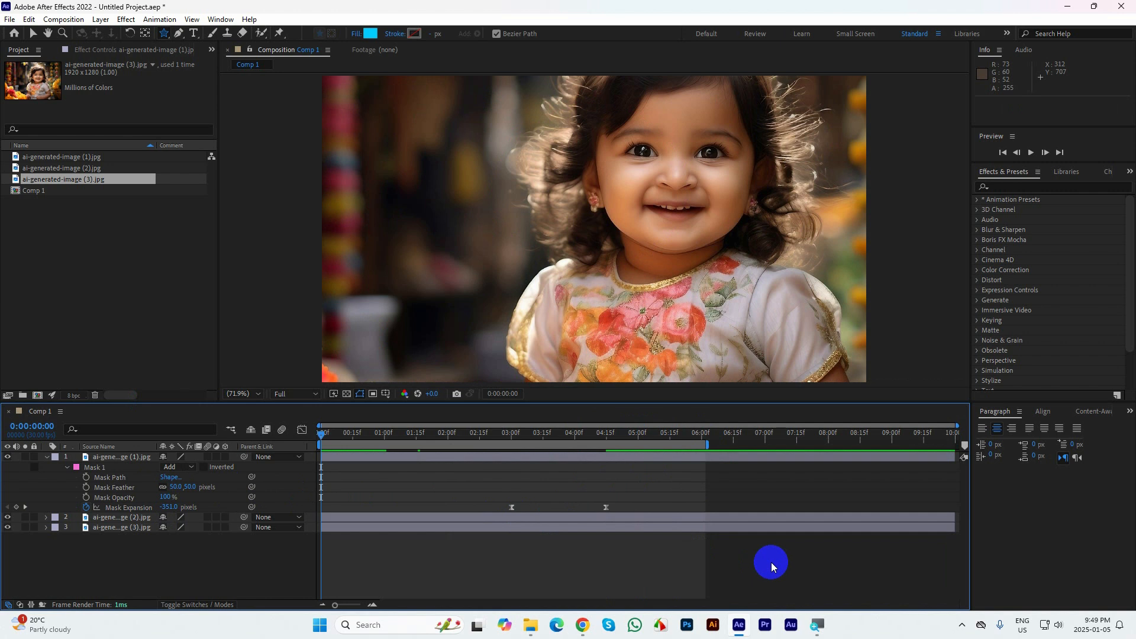
key(space)
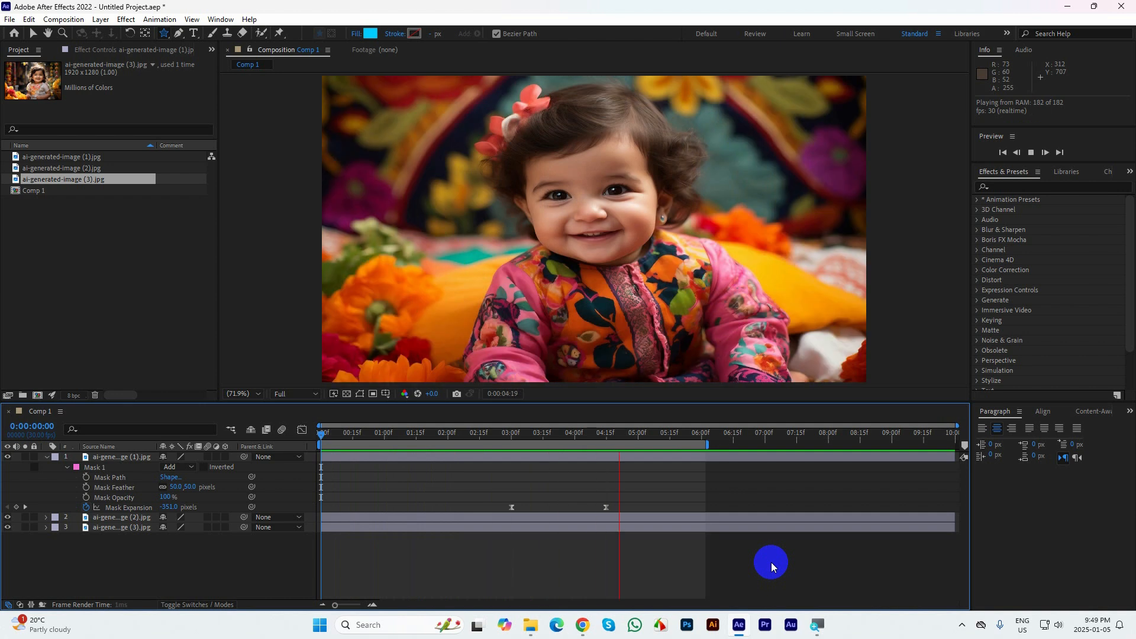
key(space)
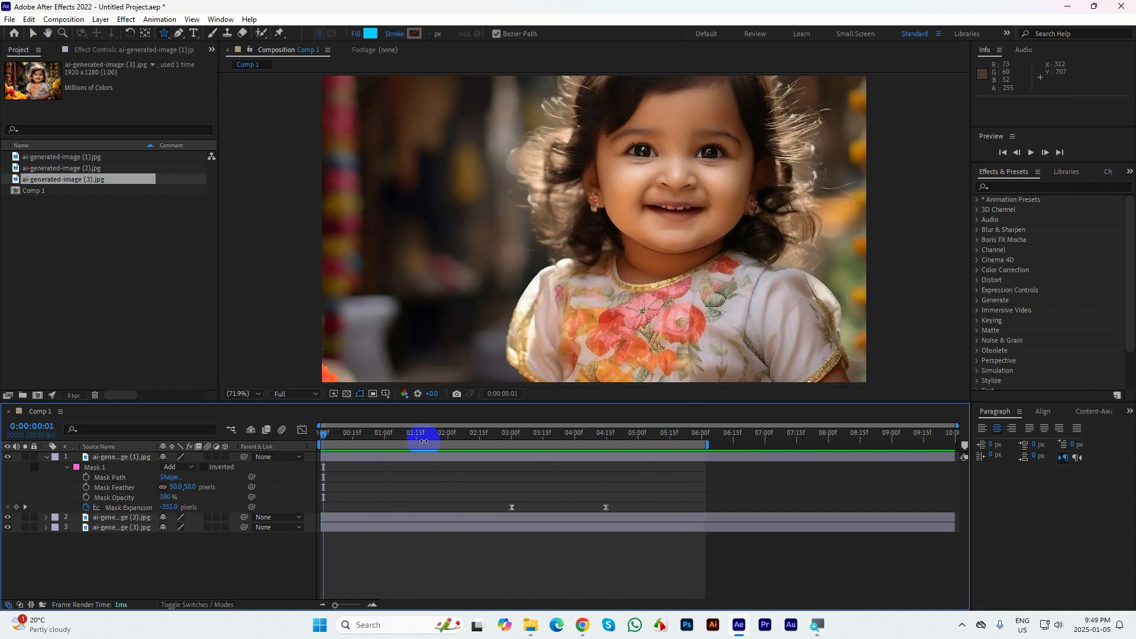
drag(327, 438, 299, 489)
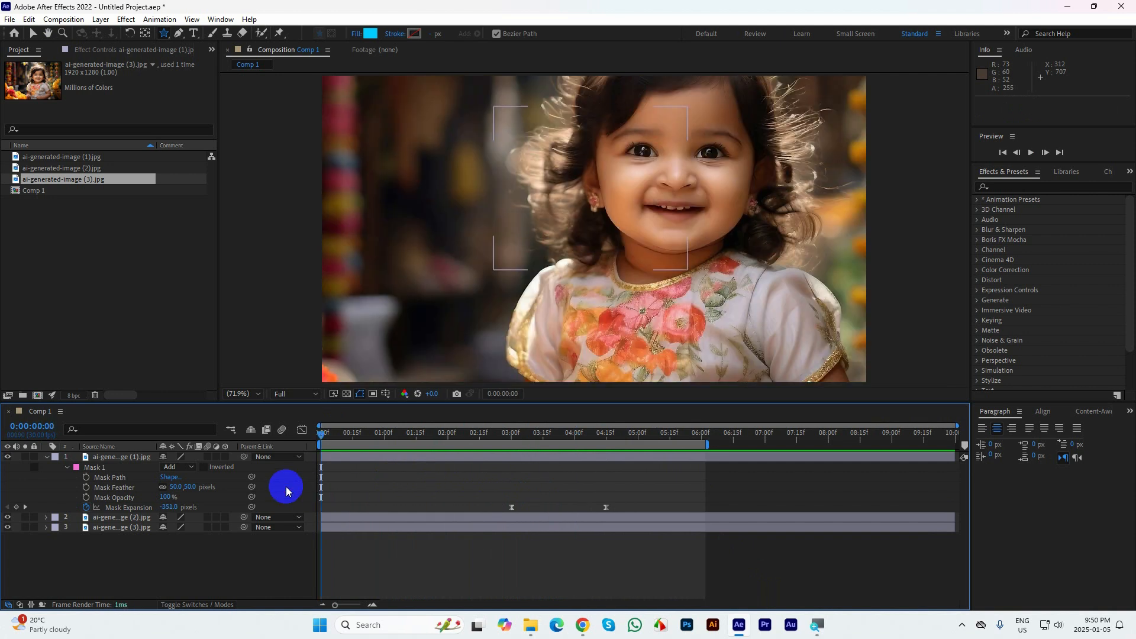
key(space)
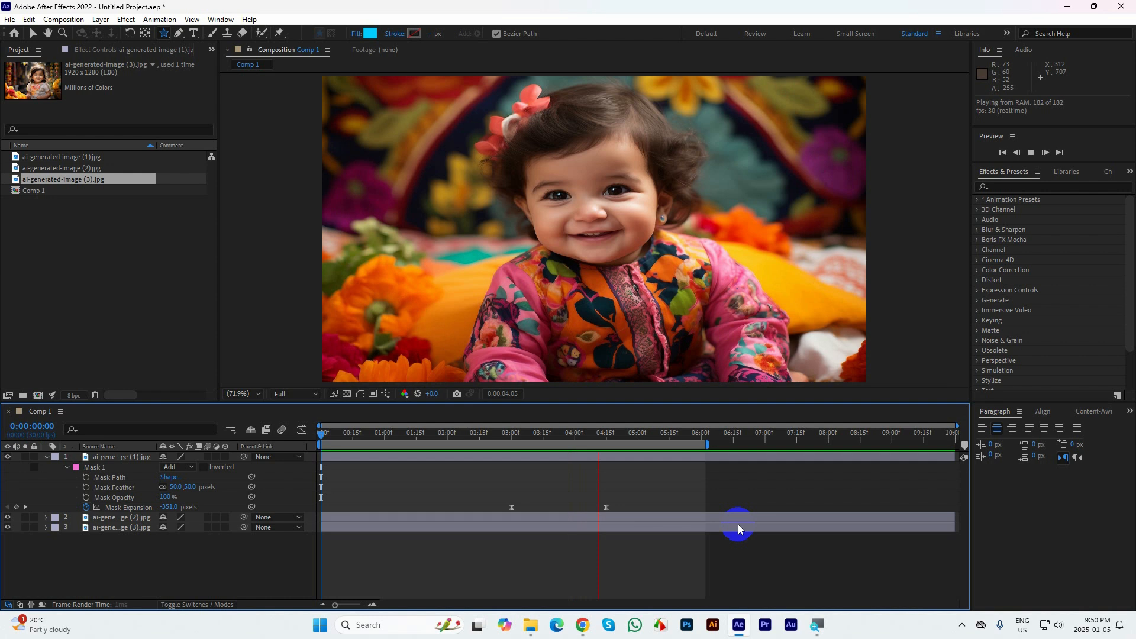
Collapse the properties of the ai-generated-image (1).jpg layer and return to the start of the timeline
drag(647, 450, 659, 450)
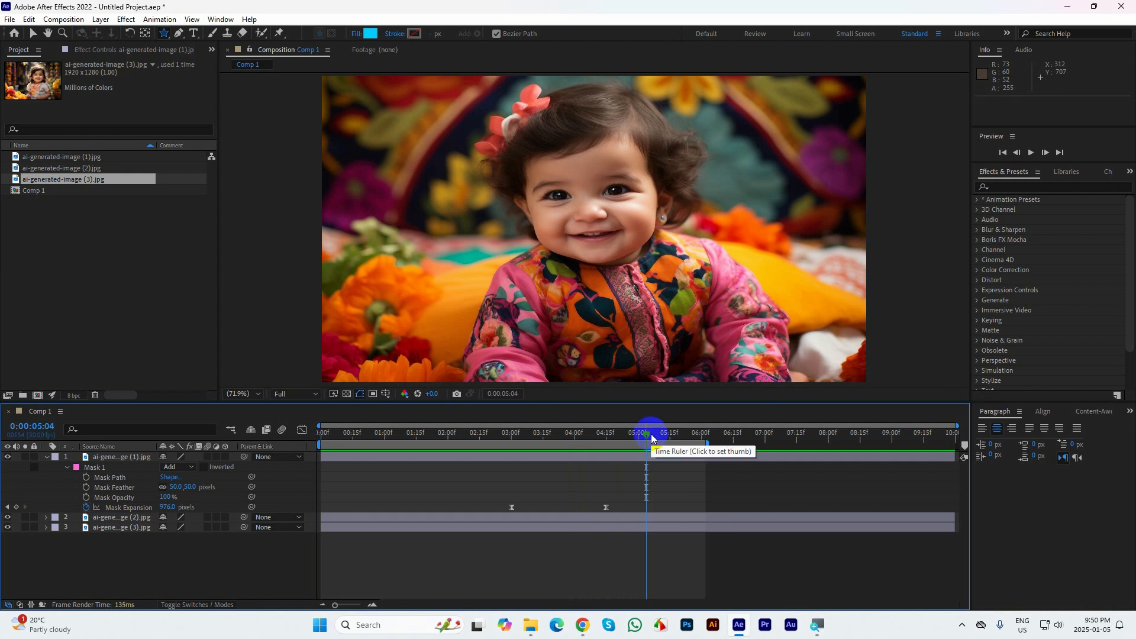
click(48, 466)
click(46, 456)
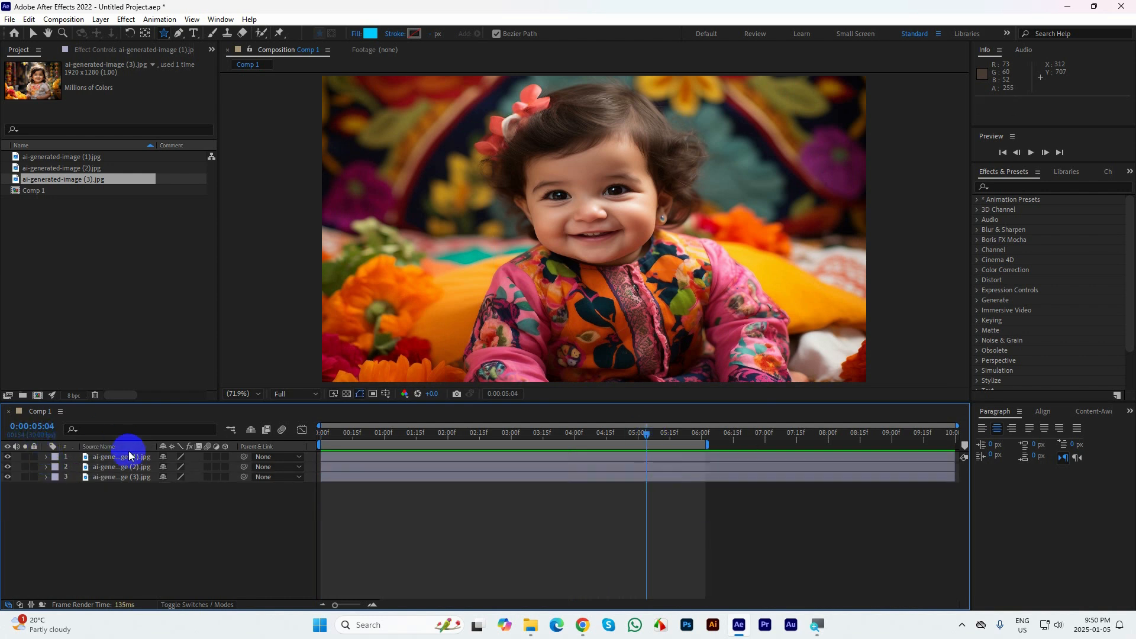
drag(647, 433, 216, 406)
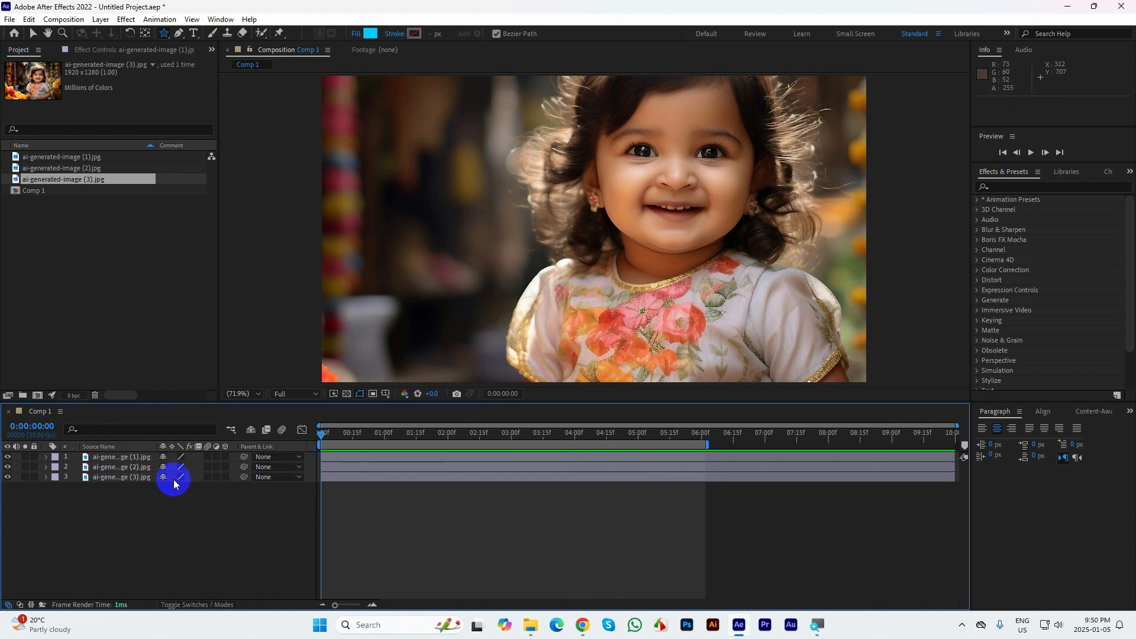
Add a scale keyframe at 0:00:01:00 to the ai-generated-image (3).jpg layer, keeping the scale at 100%
click(105, 477)
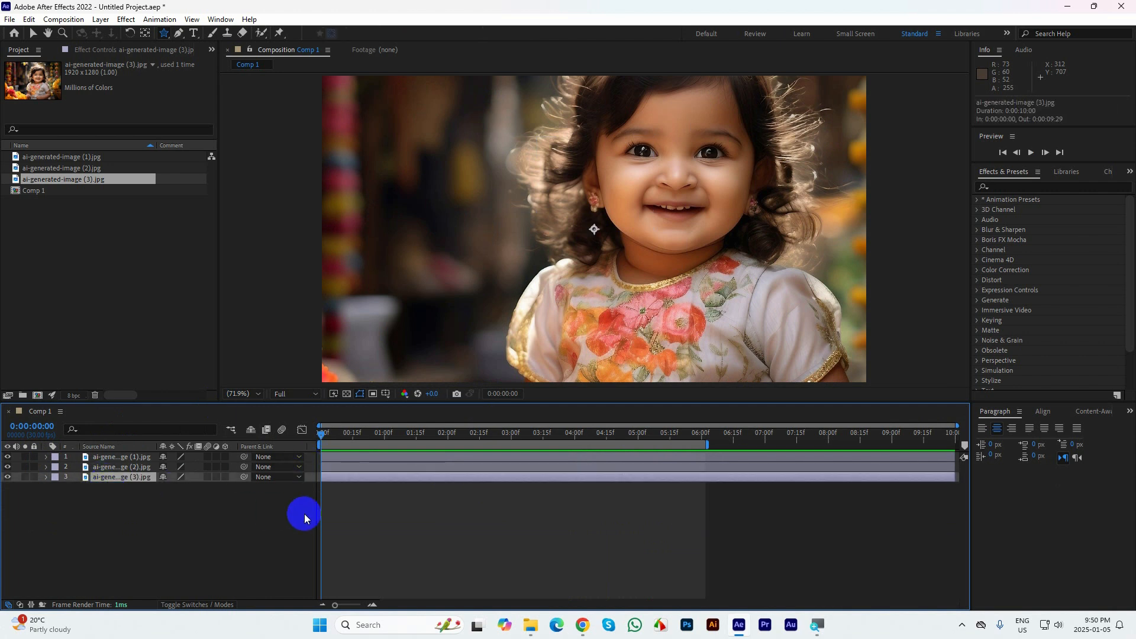
key(s)
drag(322, 434, 386, 440)
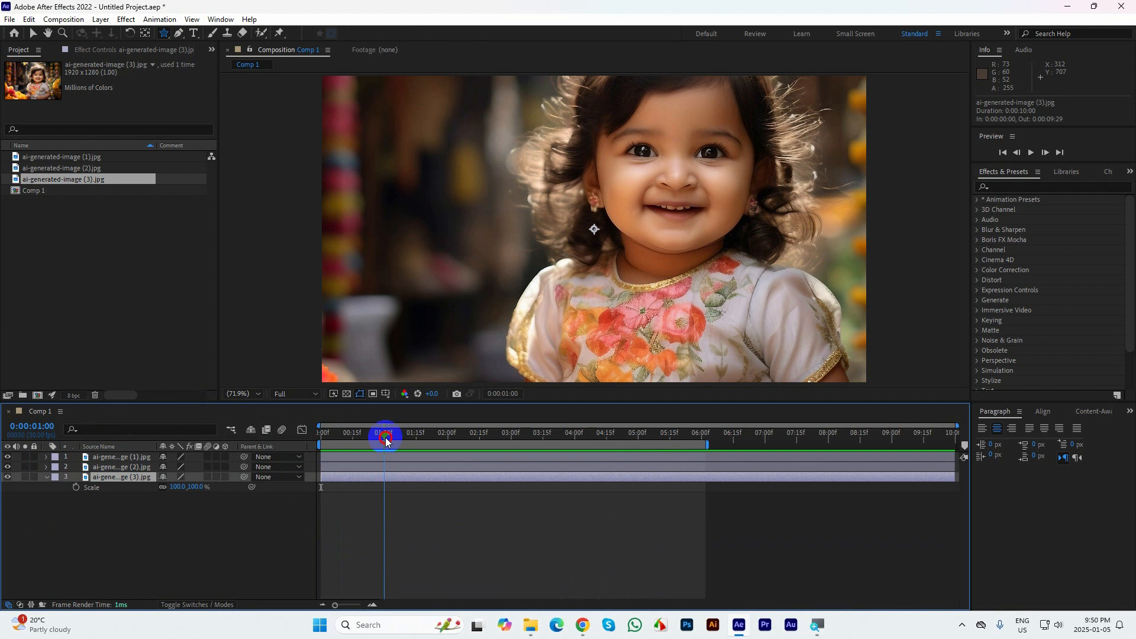
click(75, 487)
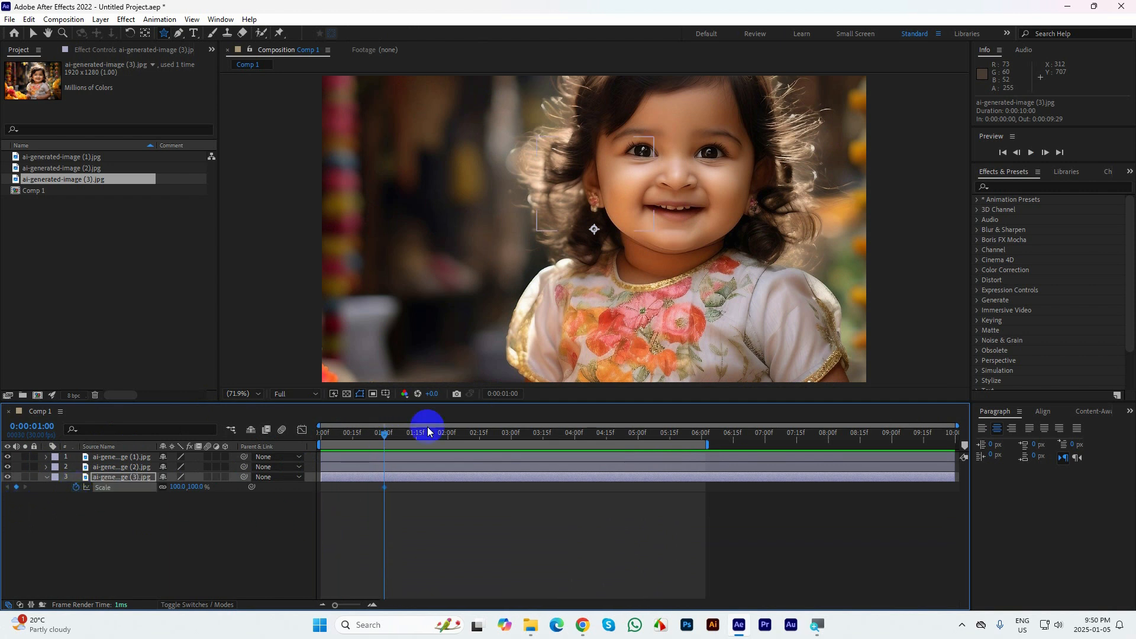
Set the ai-generated-image (3).jpg layer's scale to 120% at the start of the composition and preview the zoom
drag(382, 431, 220, 425)
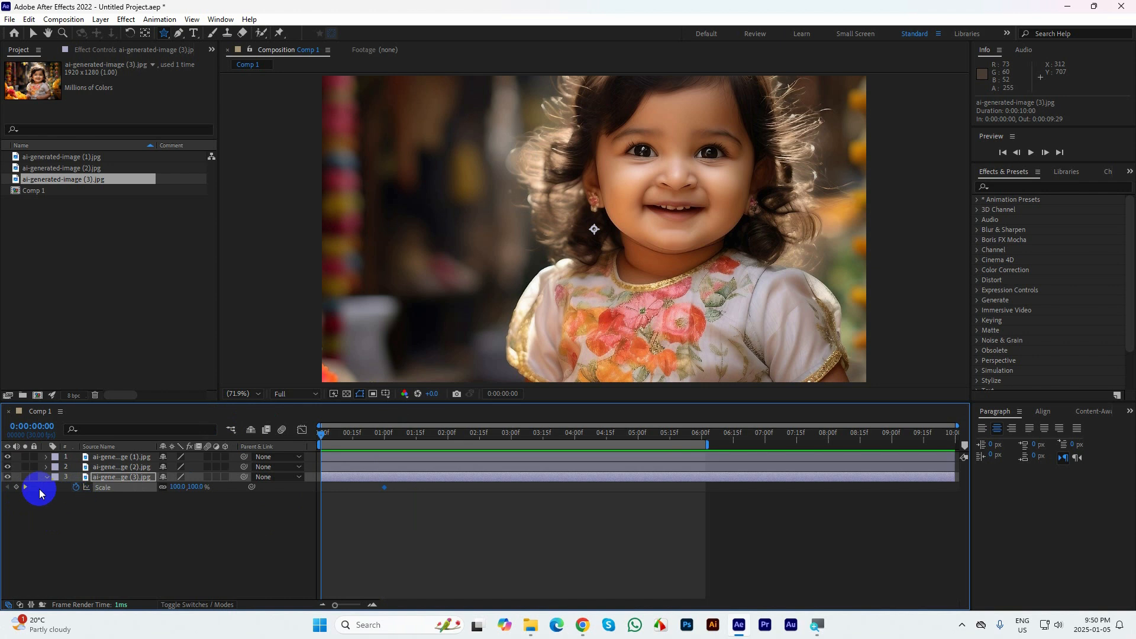
click(177, 486)
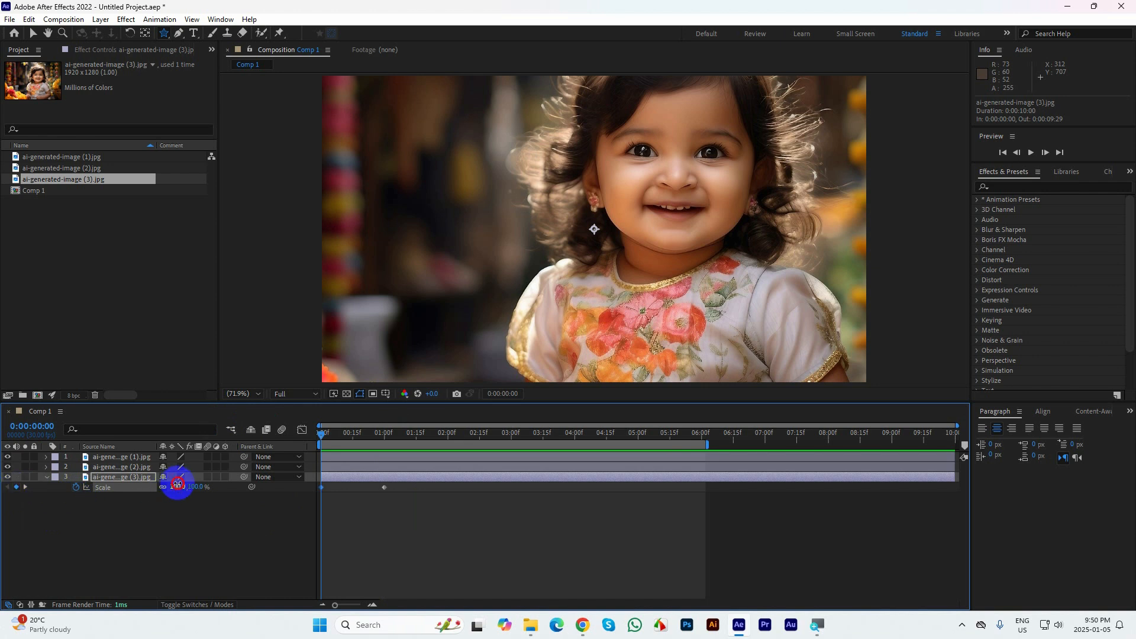
text(120)
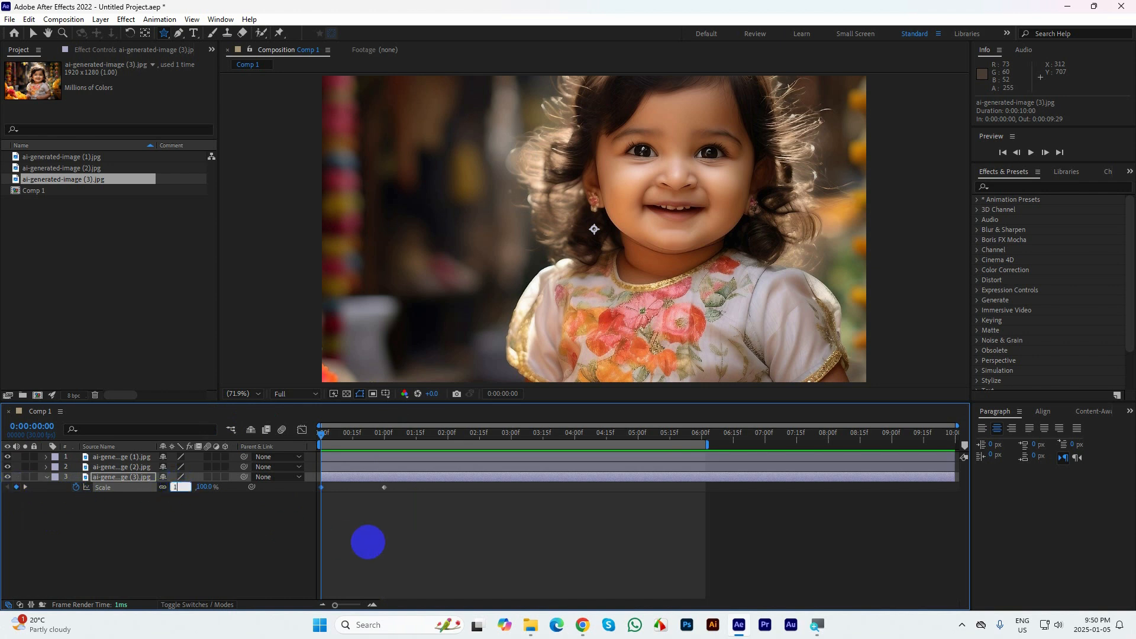
key(Return)
key(space)
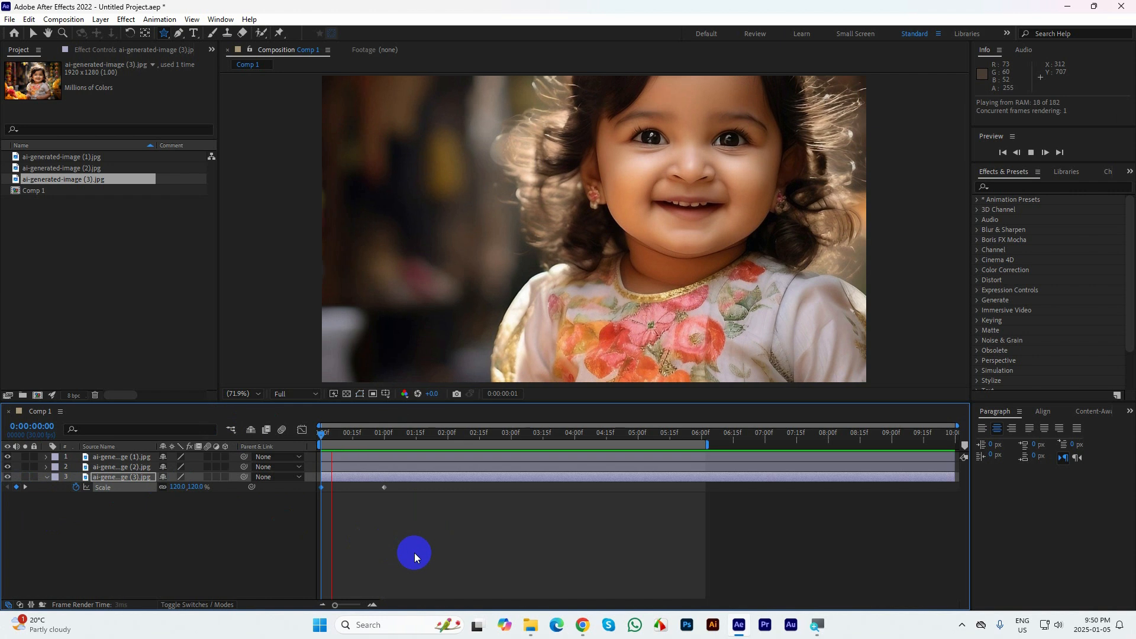
click(377, 432)
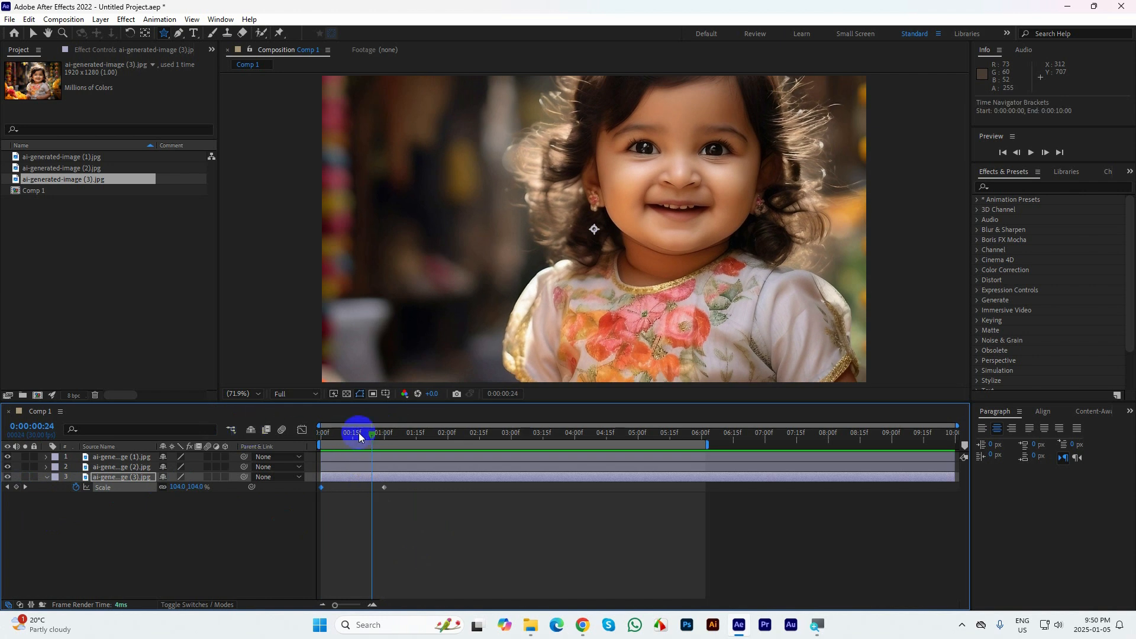
Set the ai-generated-image (3).jpg layer's starting scale to 105%, preview it, and move its second scale keyframe to 0:00:01:25
drag(360, 432, 252, 431)
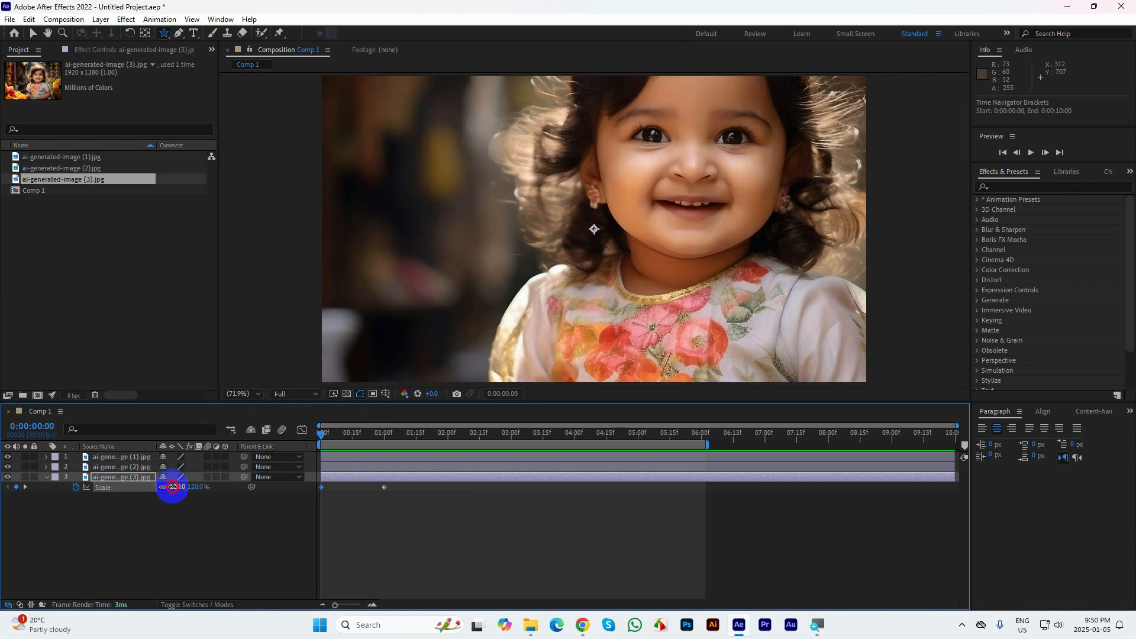
text(105)
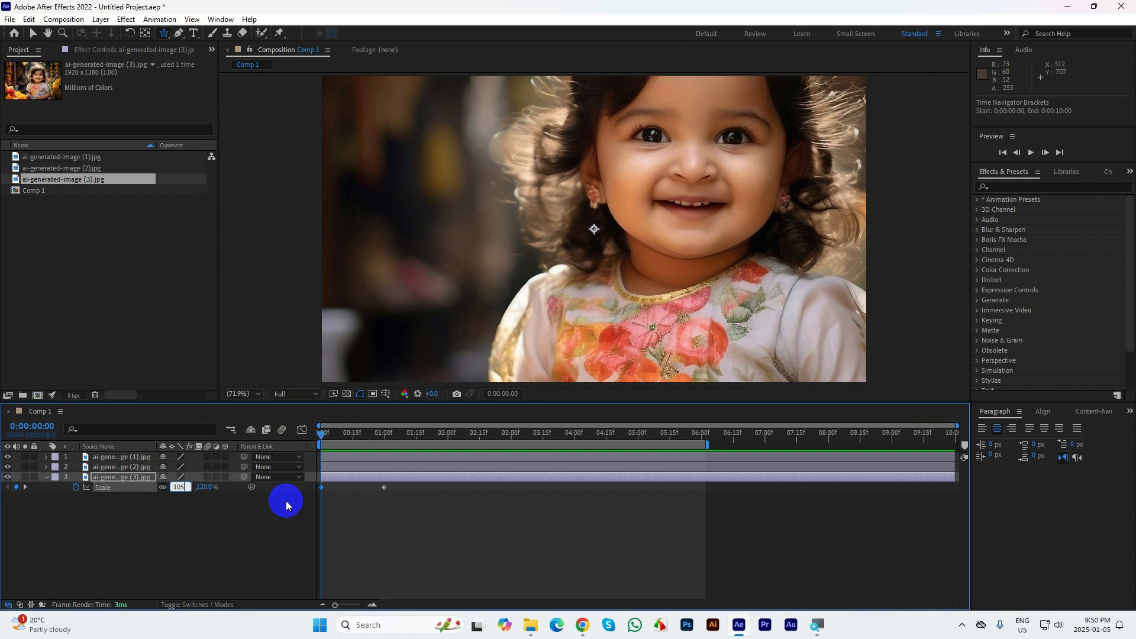
key(Return)
key(space)
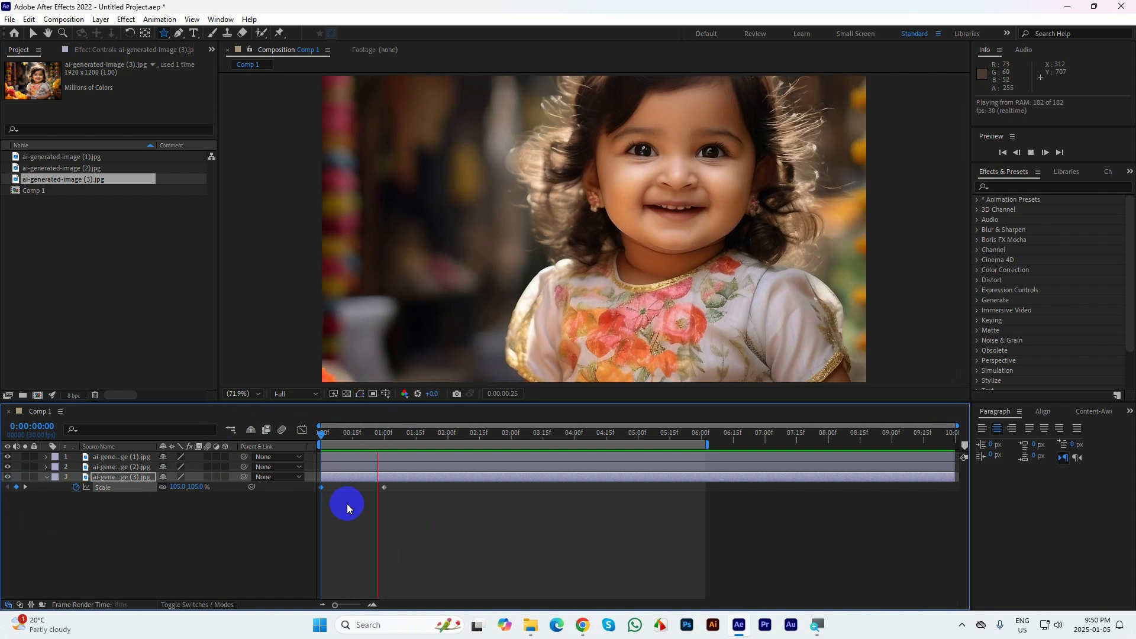
drag(417, 435, 432, 455)
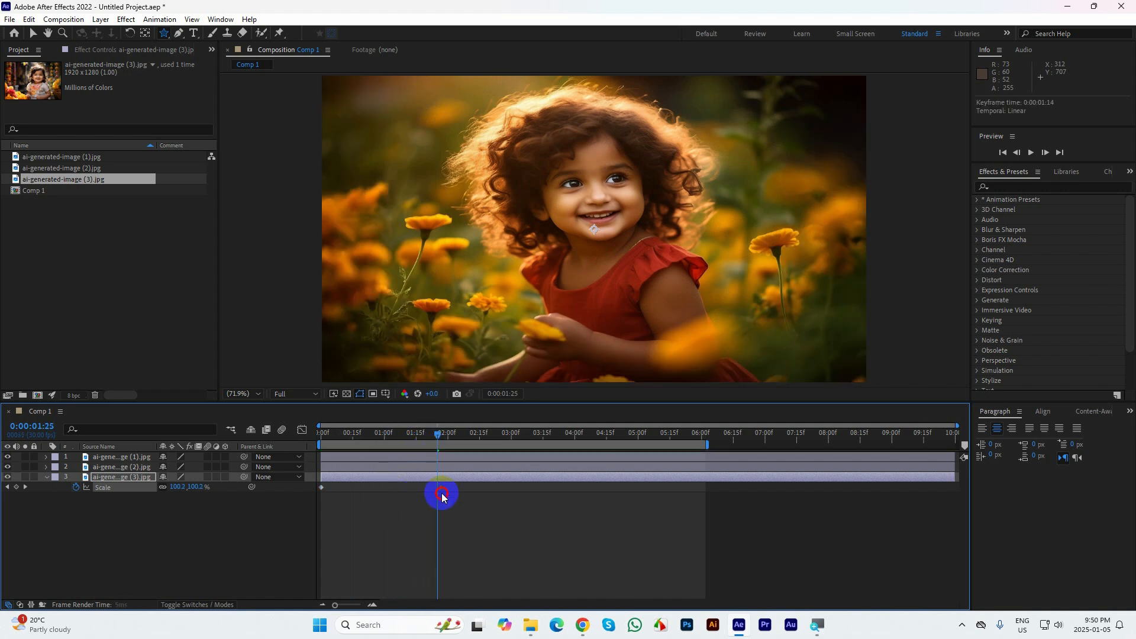
Apply Easy Ease to both scale keyframes of the ai-generated-image (3).jpg layer and copy them
drag(476, 495, 320, 492)
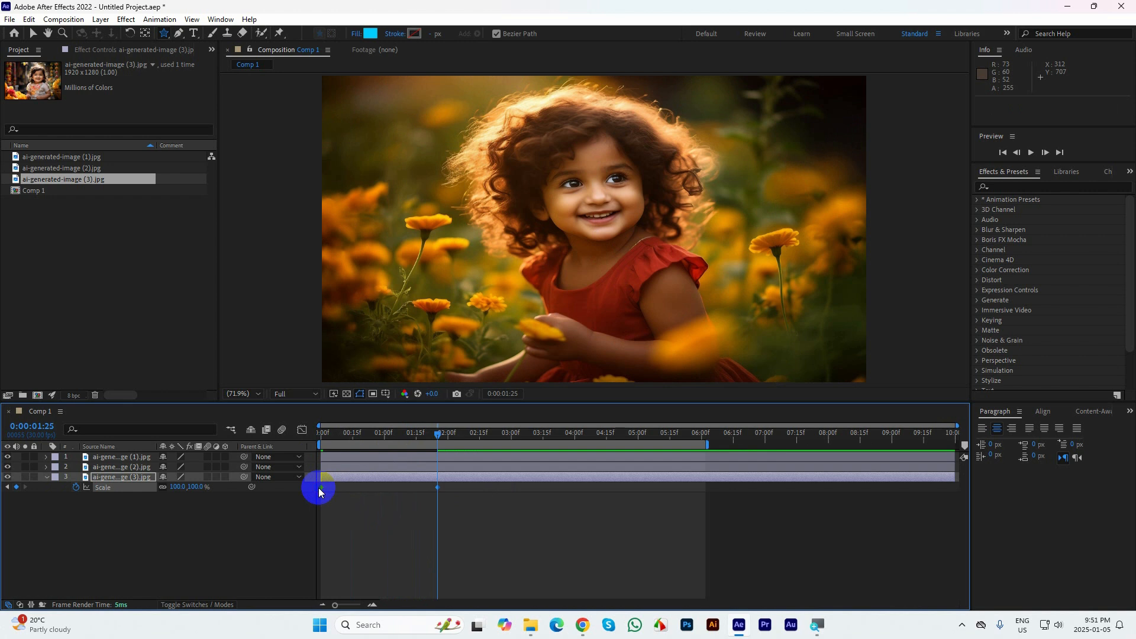
drag(484, 517, 315, 489)
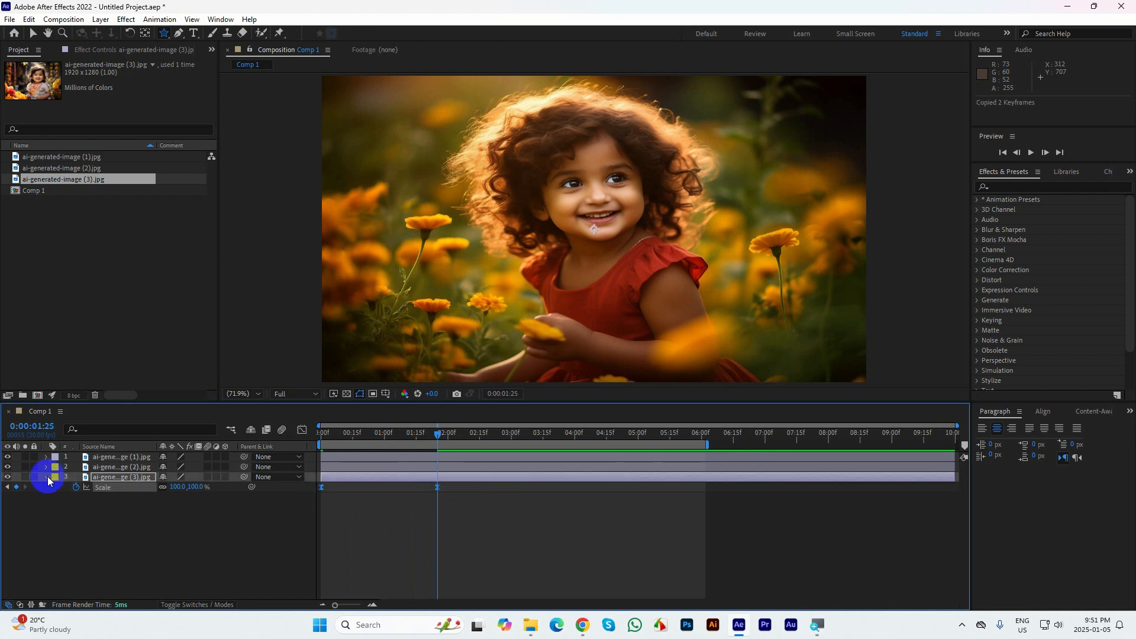
click(48, 476)
Paste the copied scale keyframes onto the ai-generated-image (2).jpg layer at 0:00:01:01 and preview the animation from the start
drag(437, 435, 384, 440)
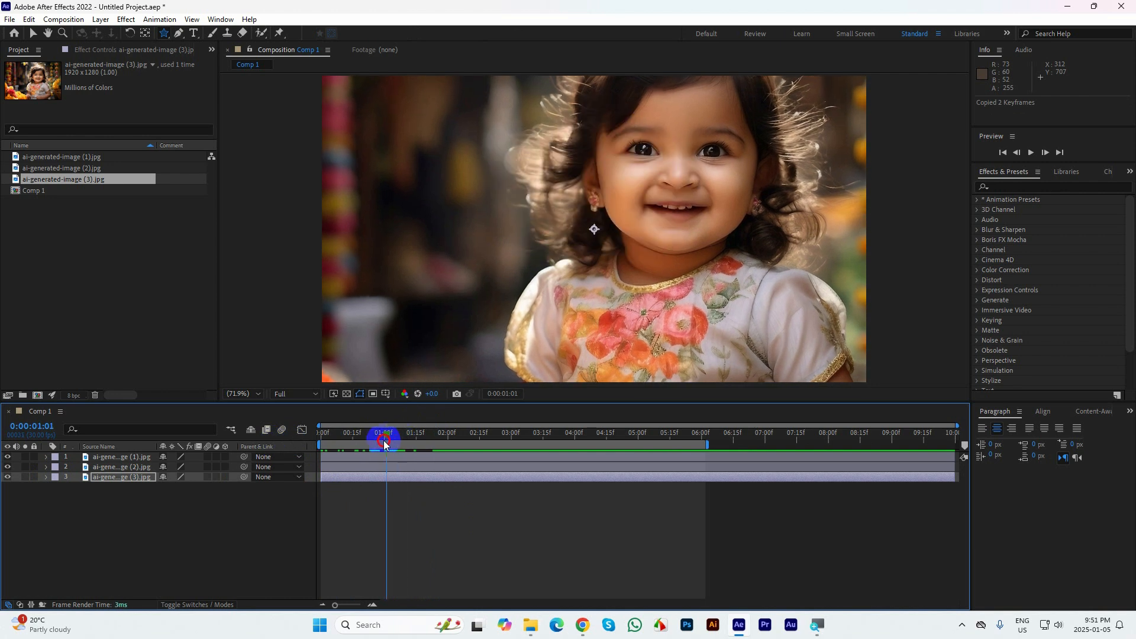
click(131, 467)
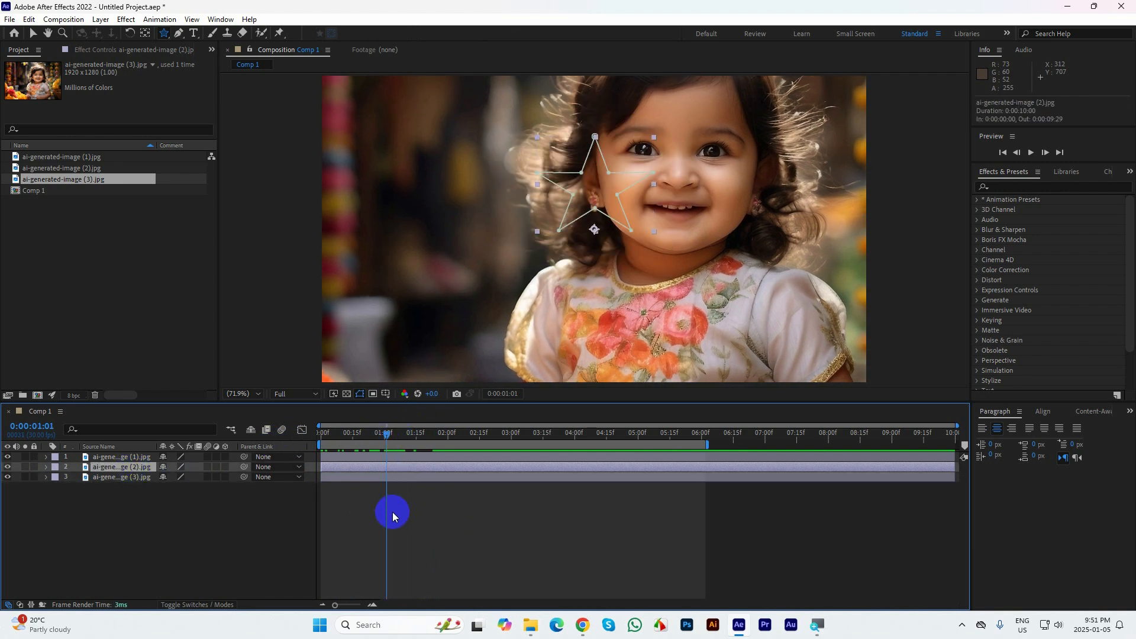
key(ctrl+v)
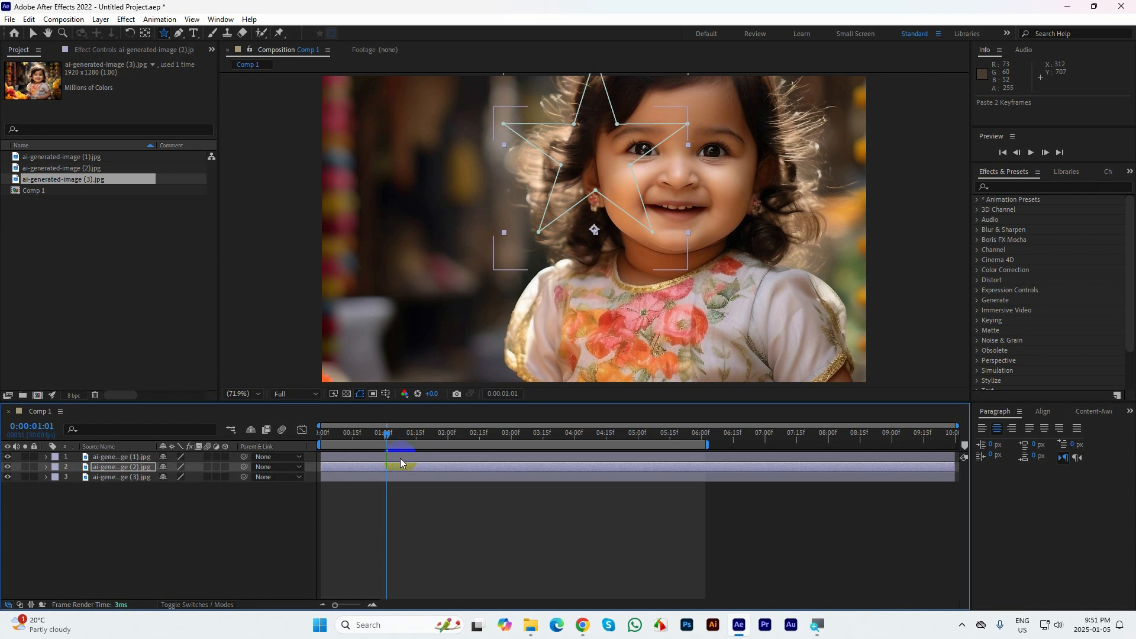
key(u)
drag(400, 445, 291, 436)
key(space)
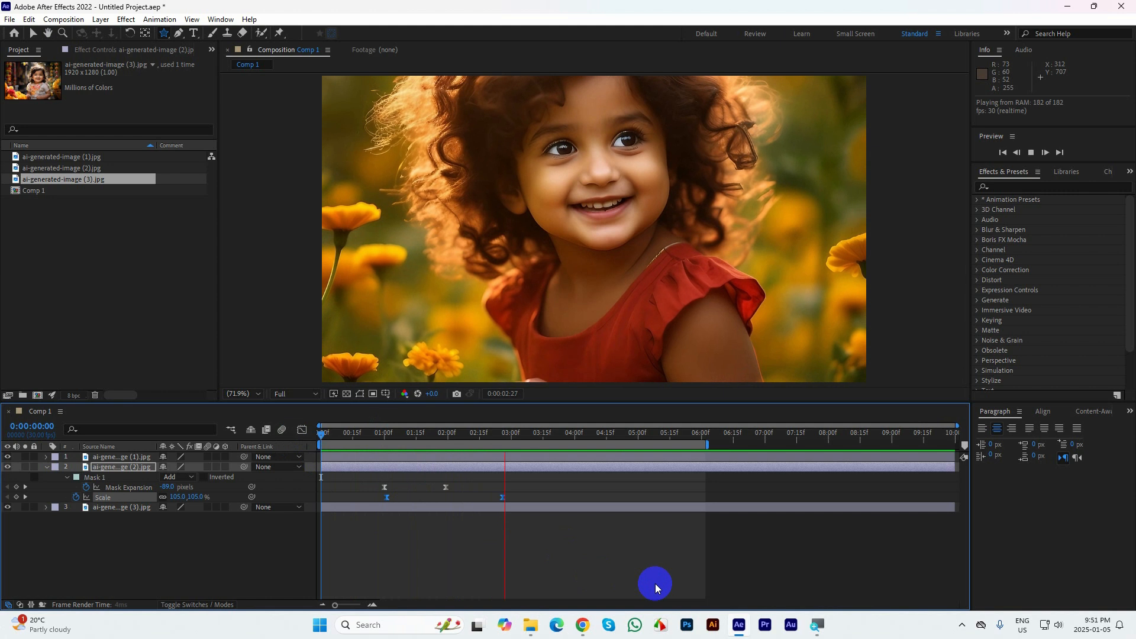
click(533, 445)
Move the ai-generated-image (2).jpg layer's second scale keyframe to 0:00:04:10 and preview the slower zoom from 0:00:00:29
drag(534, 445, 594, 436)
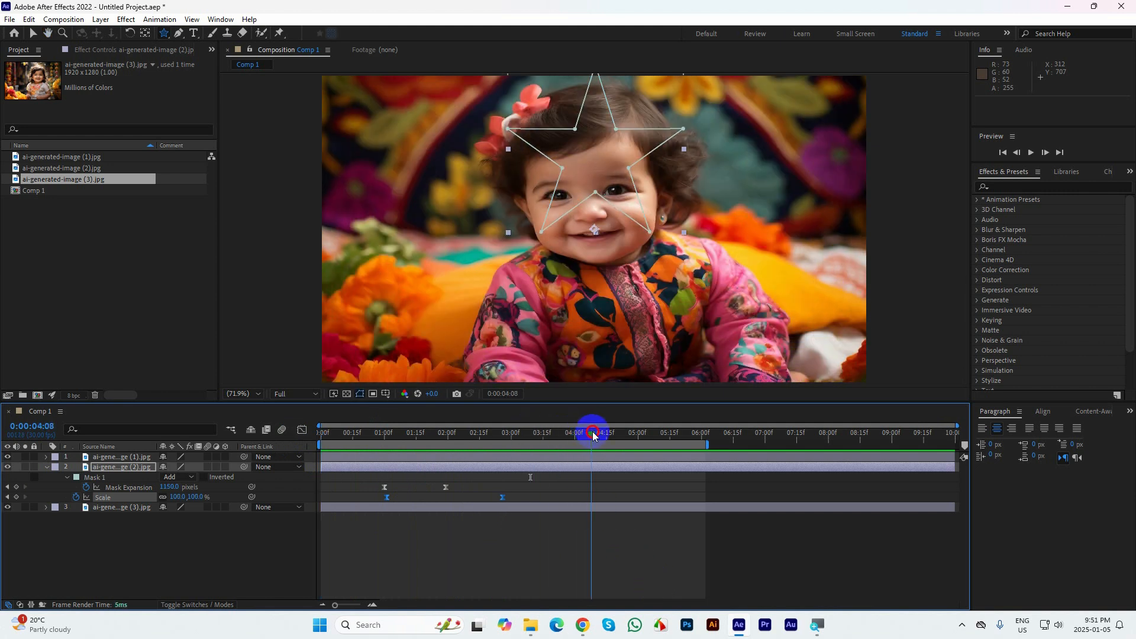
click(546, 493)
drag(502, 497, 596, 504)
drag(596, 436, 383, 447)
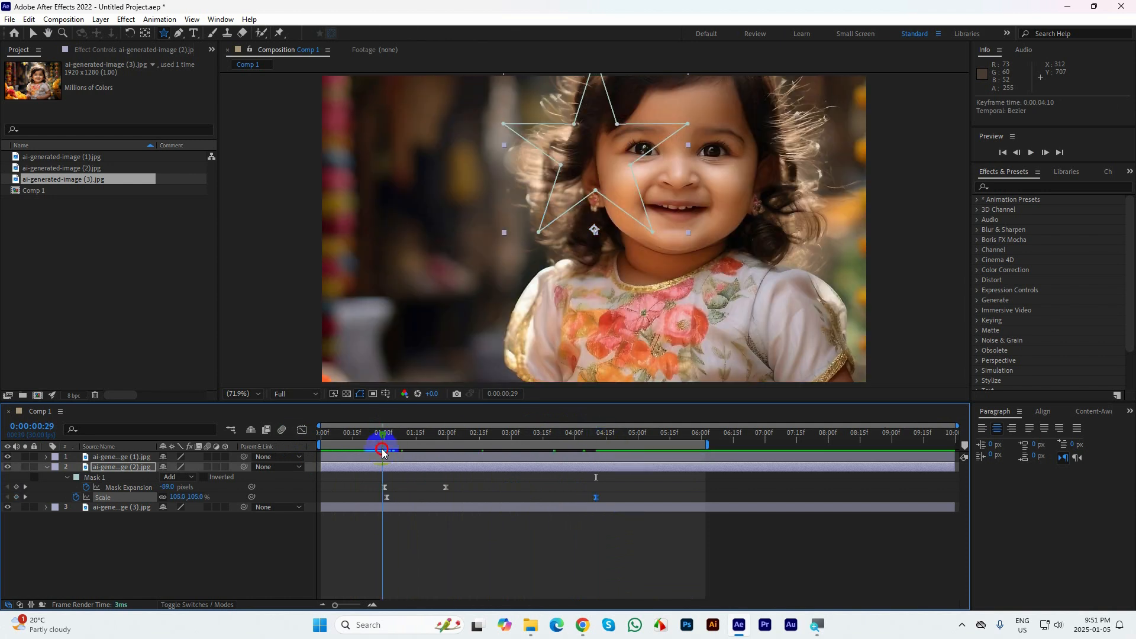
key(space)
key(space)
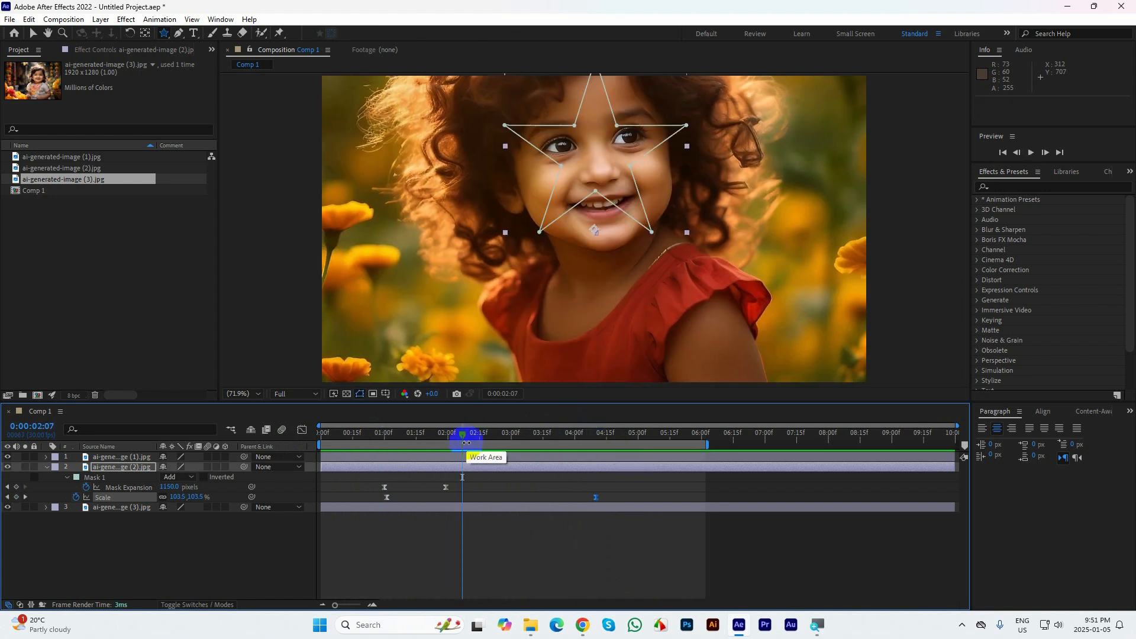
Set the ai-generated-image (2).jpg layer's scale keyframe at 0:00:01:01 to 110% and preview the zoom
drag(464, 436, 386, 463)
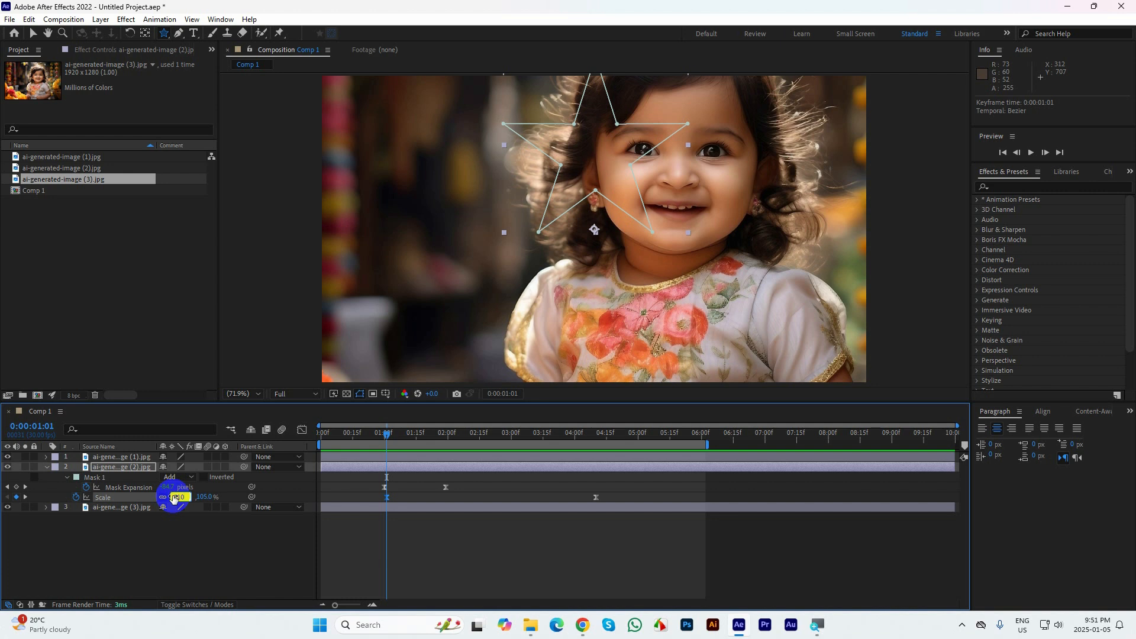
key(Return)
key(space)
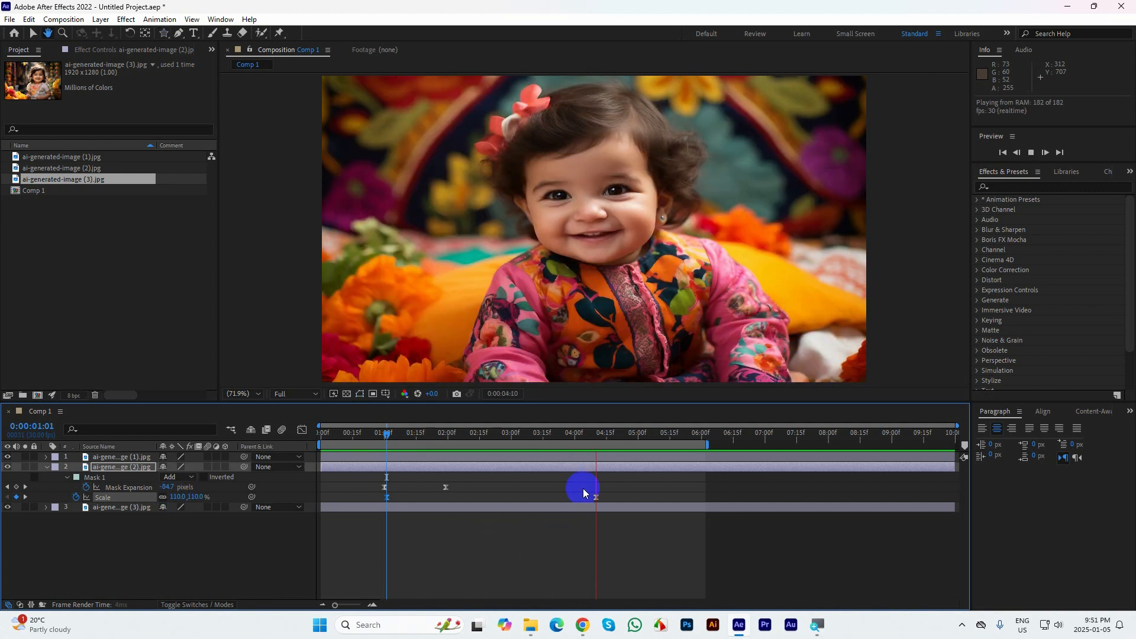
Paste the copied scale keyframes onto the ai-generated-image (1).jpg layer at 0:00:03:00 and reveal its animated properties
drag(596, 432, 512, 451)
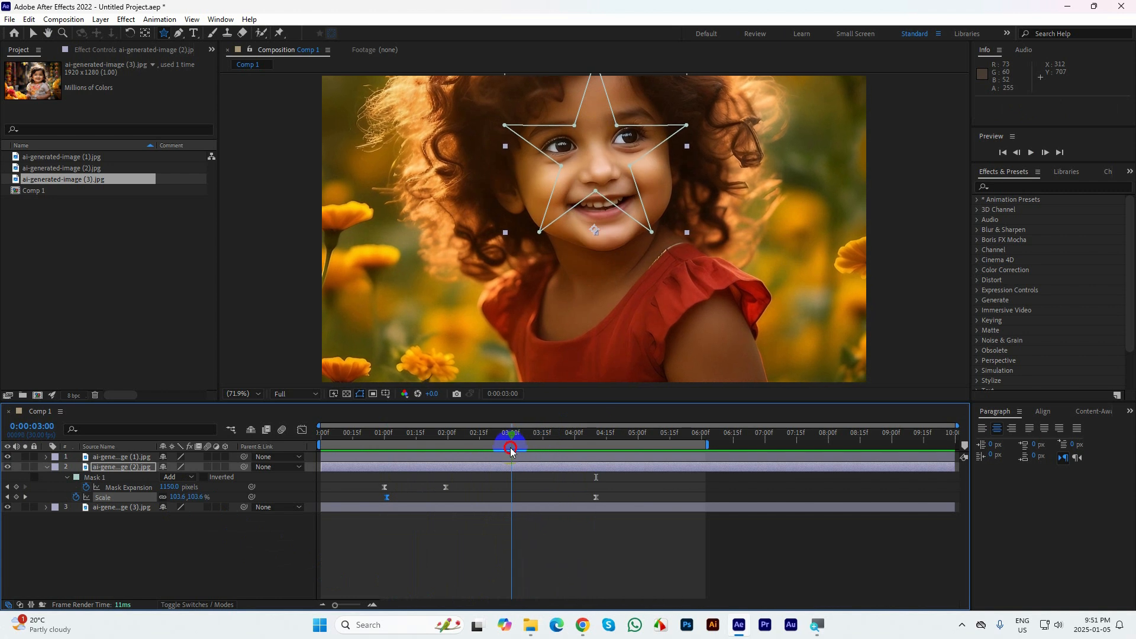
click(570, 458)
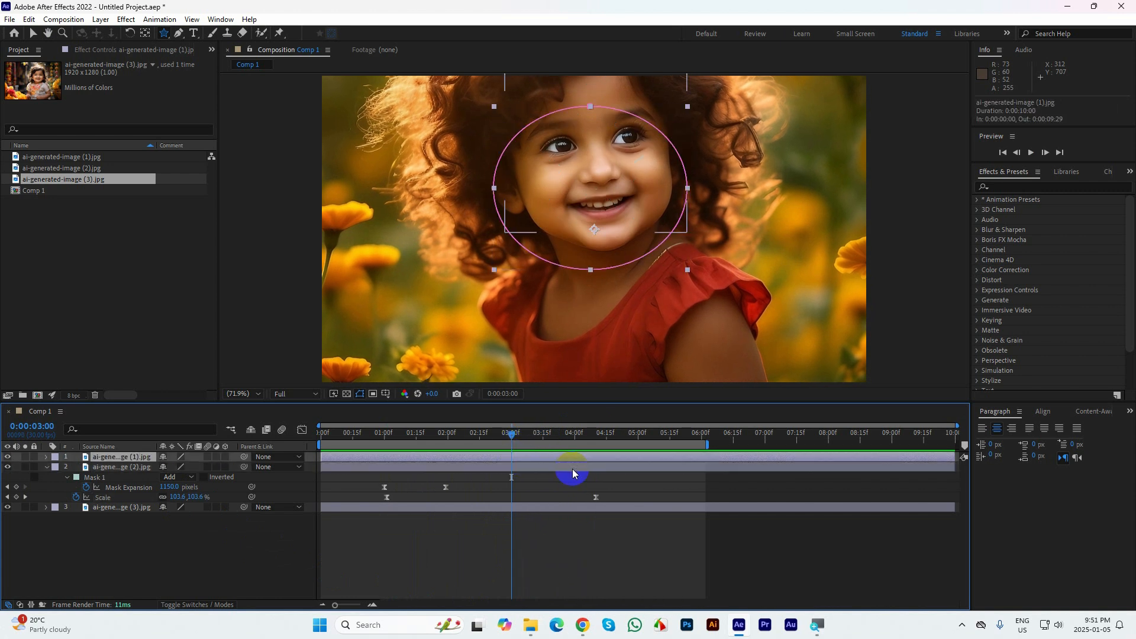
key(ctrl+v)
key(u)
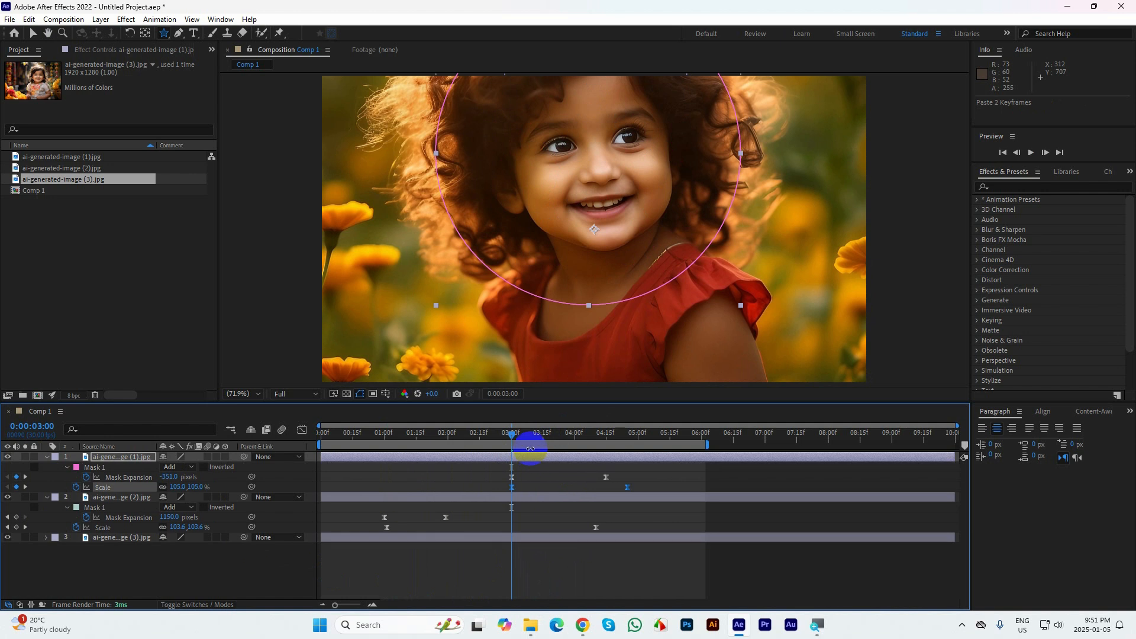
Move the ai-generated-image (1).jpg layer's second scale keyframe to 0:00:06:01
drag(510, 432, 704, 475)
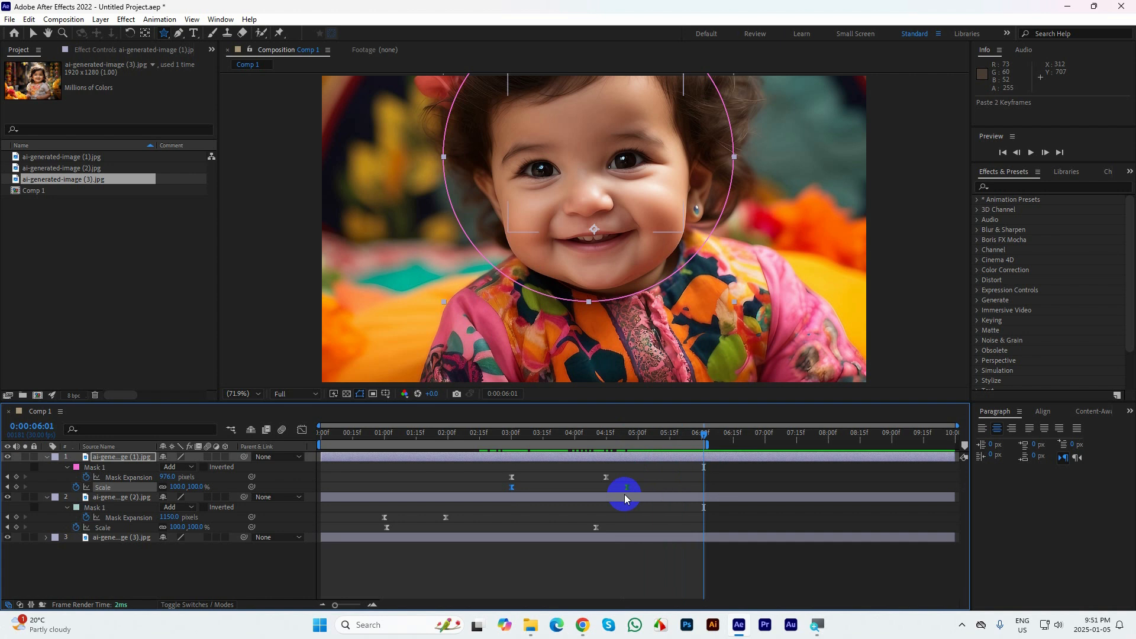
drag(627, 492, 704, 499)
key(ctrl+z)
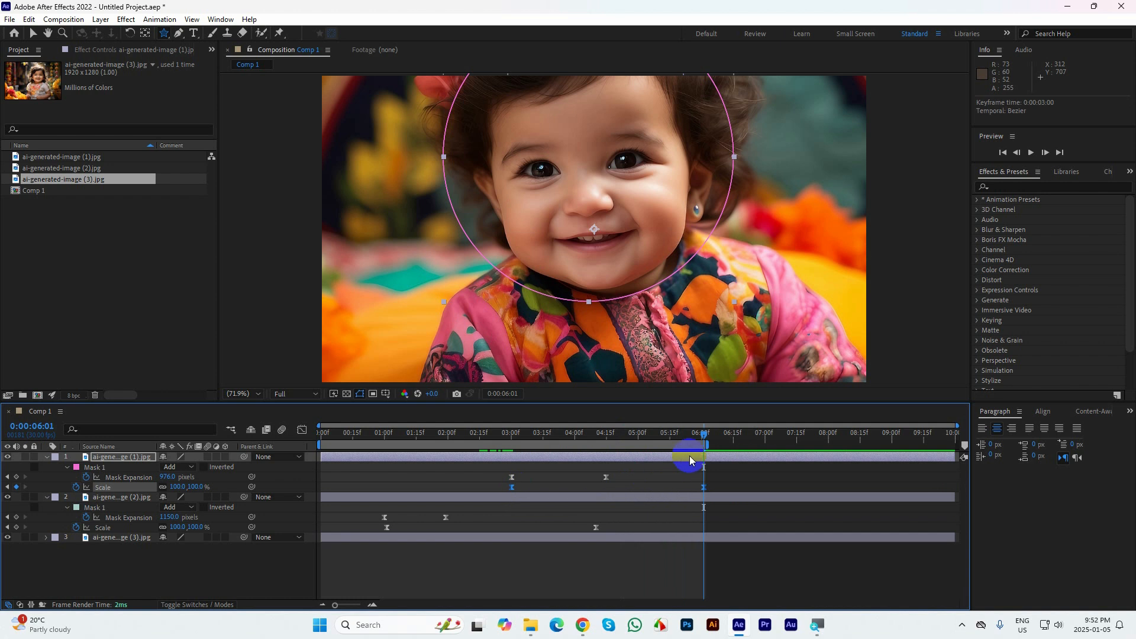
Set the ai-generated-image (1).jpg layer's scale keyframe at 0:00:03:00 to 110% and collapse the layer's properties
drag(688, 438, 508, 461)
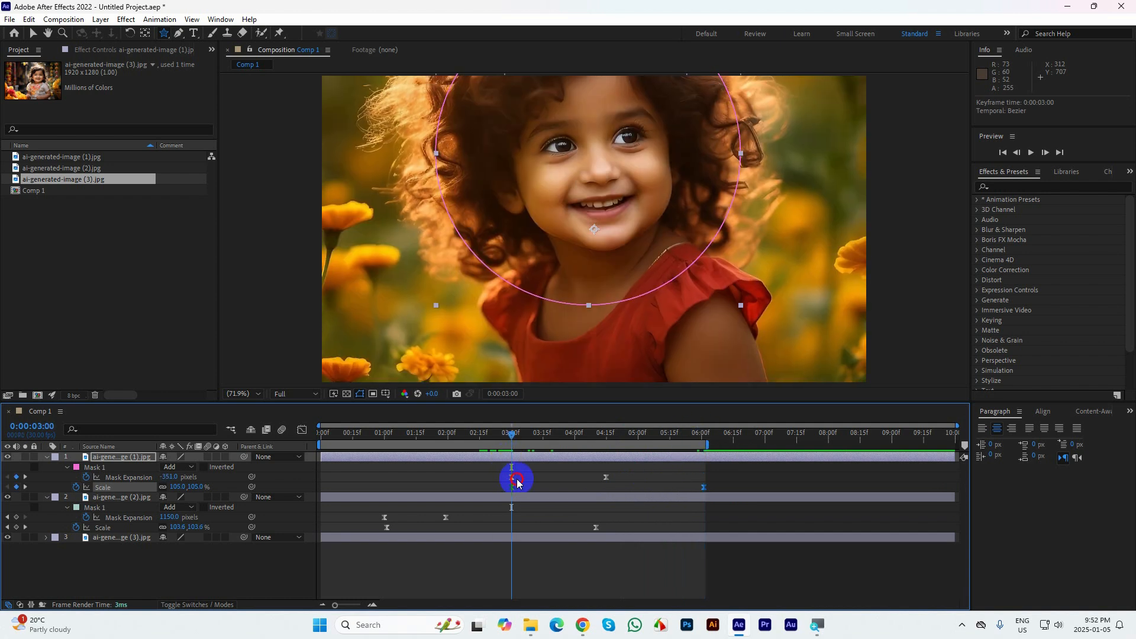
click(516, 482)
click(177, 487)
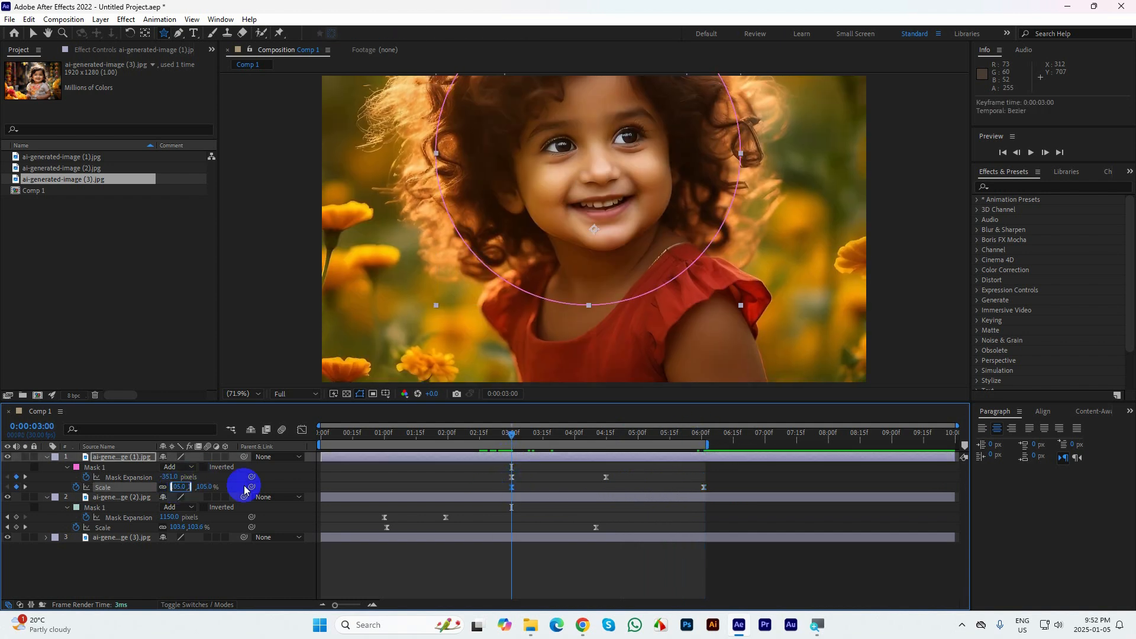
text(110)
key(Return)
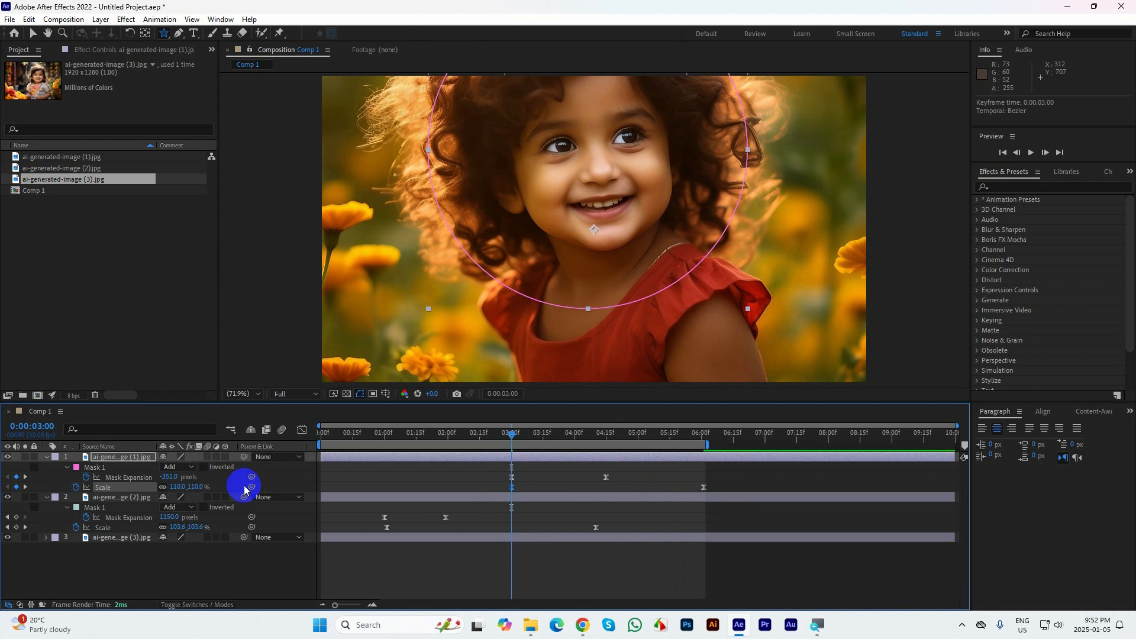
click(47, 458)
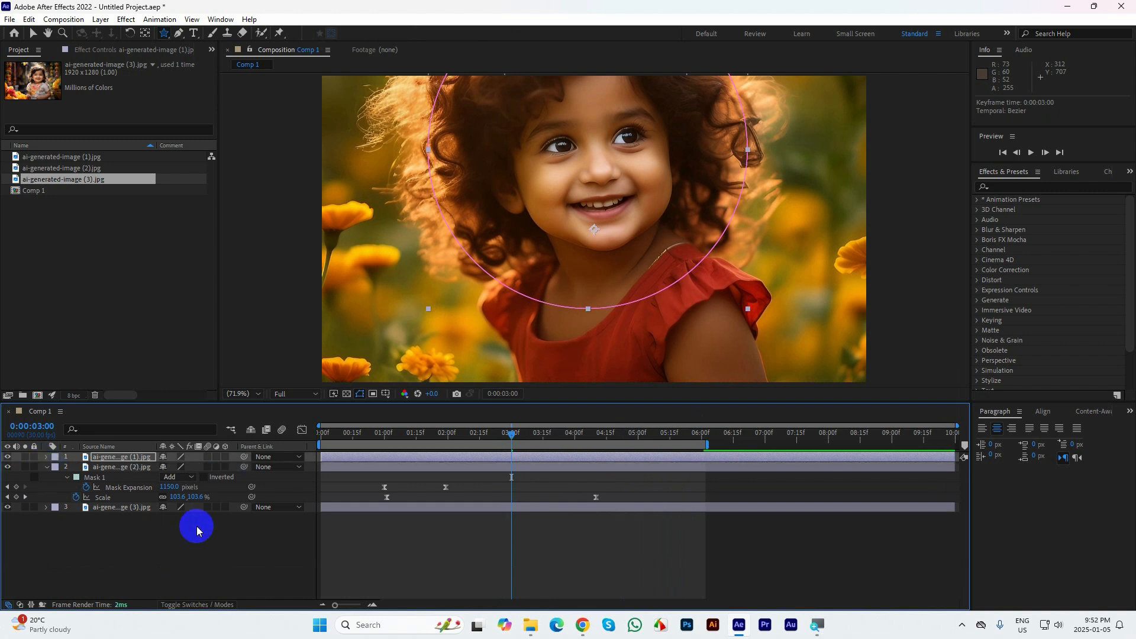
Select all three image layers and collapse their properties in the timeline
key(ctrl+a)
key(u)
key(u)
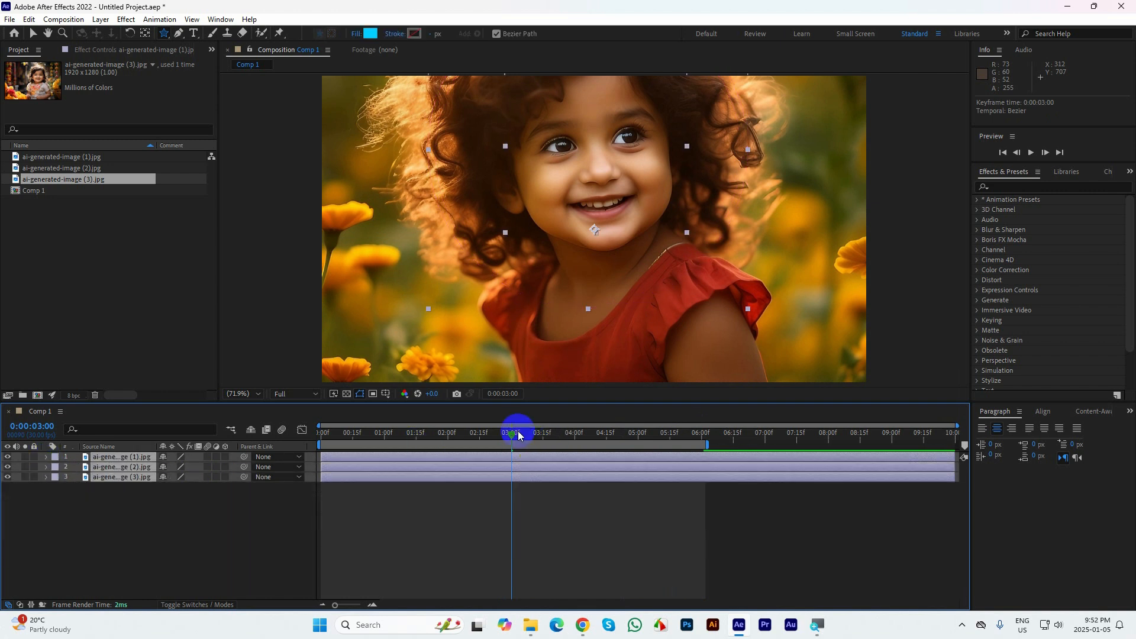
Preview the whole composition from 0:00:00:00 in an enlarged viewer, then return the playhead to the start
drag(517, 431, 178, 430)
click(814, 514)
click(932, 256)
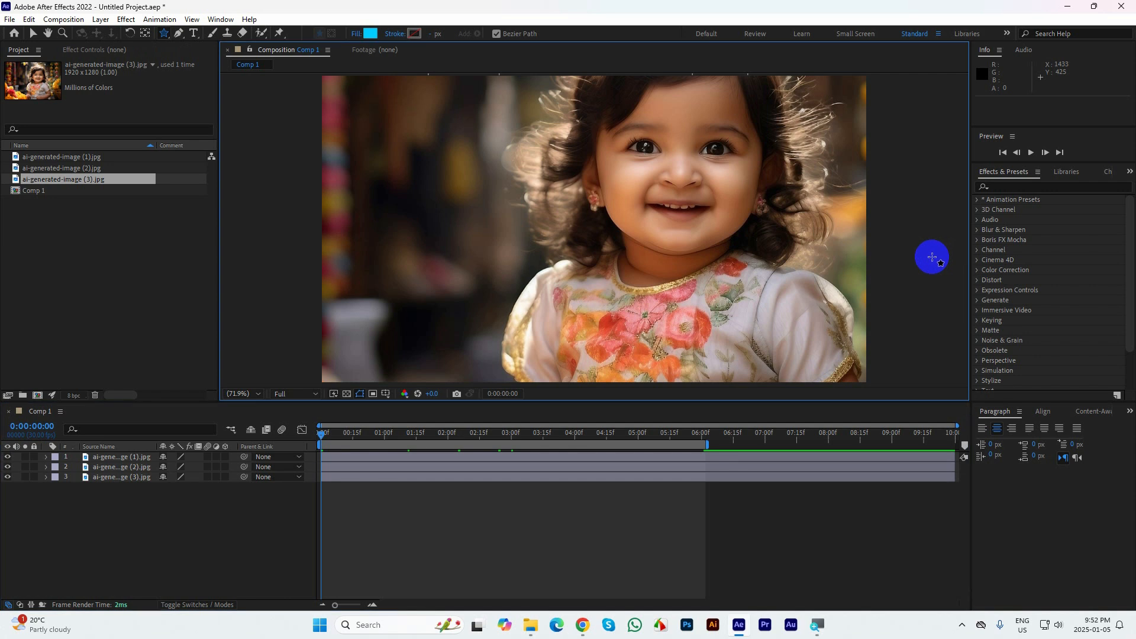
key(grave)
key(space)
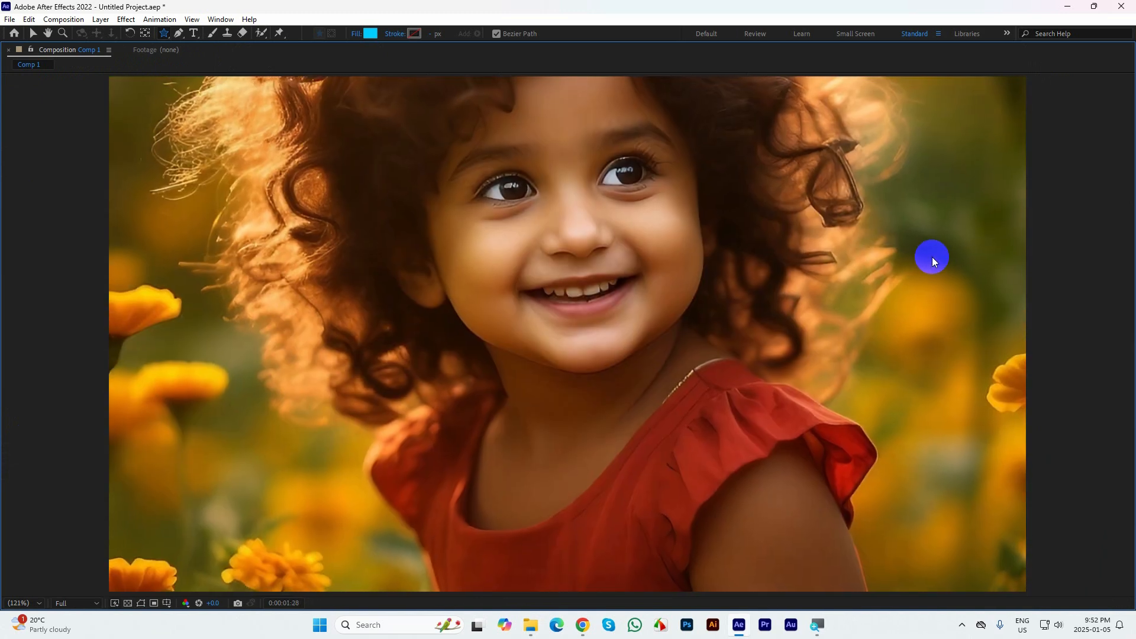
key(grave)
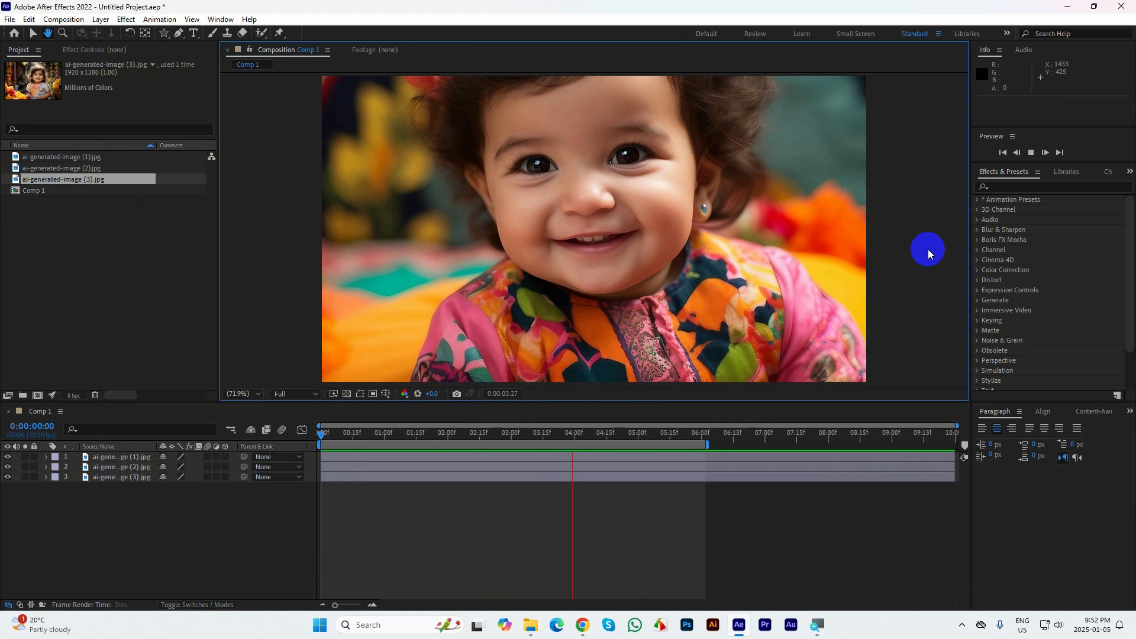
key(space)
drag(594, 430, 281, 414)
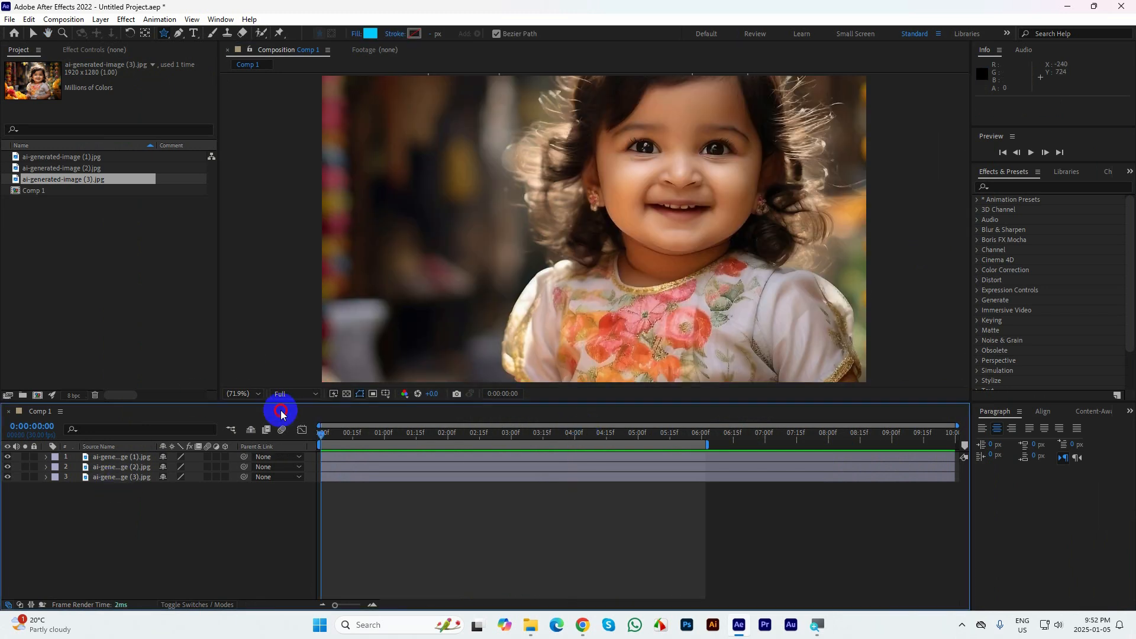
Delete the ai-generated-image (1).jpg layer from the composition
click(116, 460)
click(117, 467)
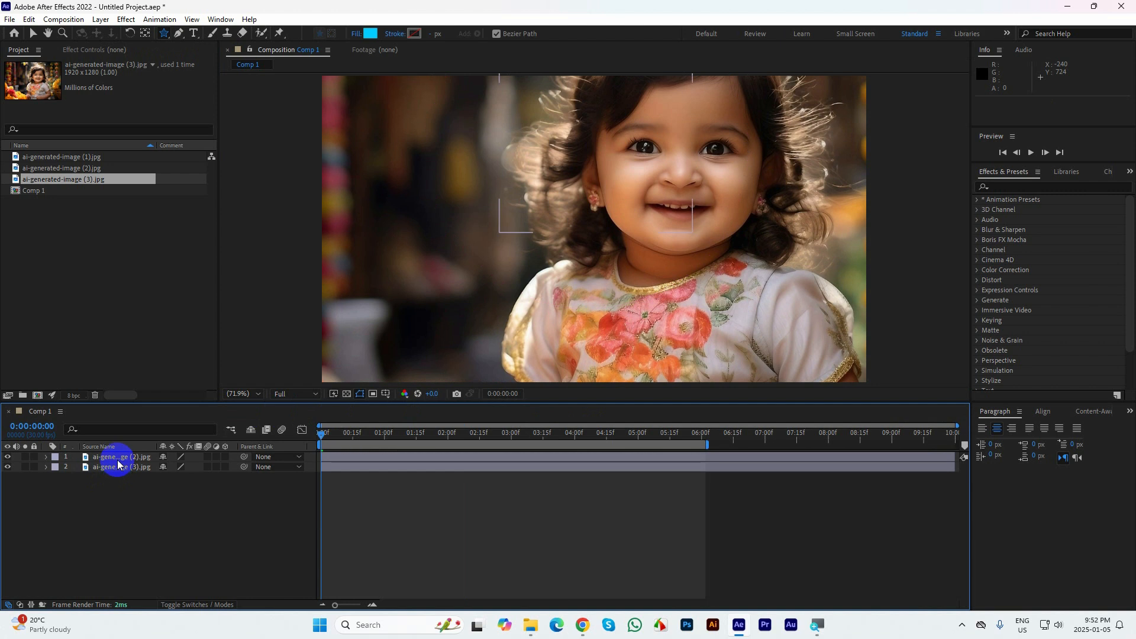
ctrl+click(114, 457)
key(Delete)
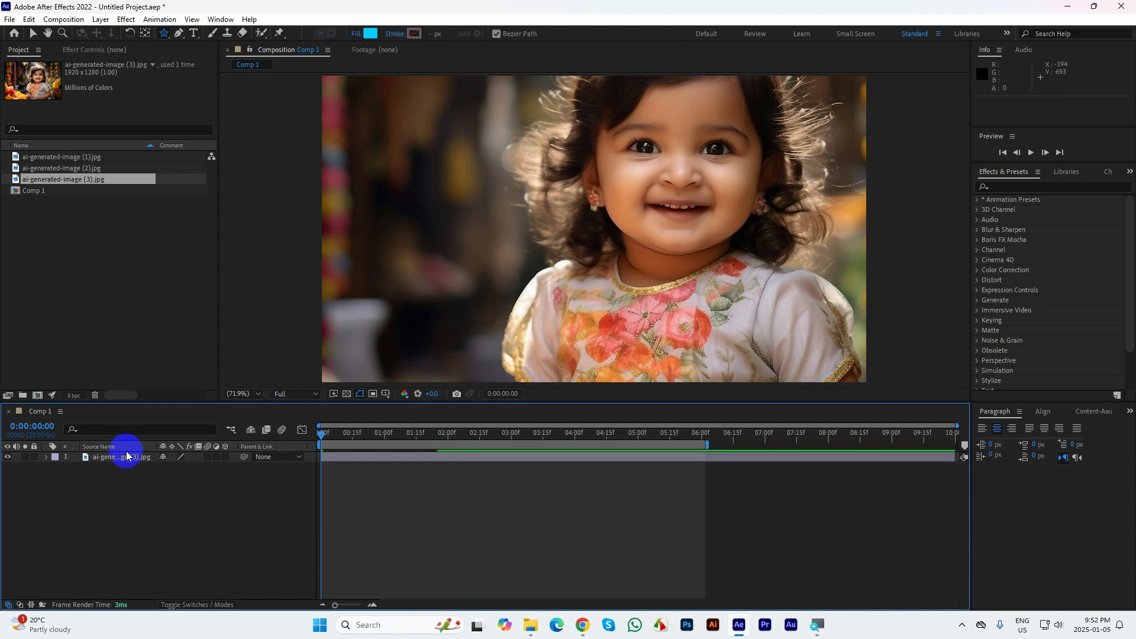
key(ctrl+z)
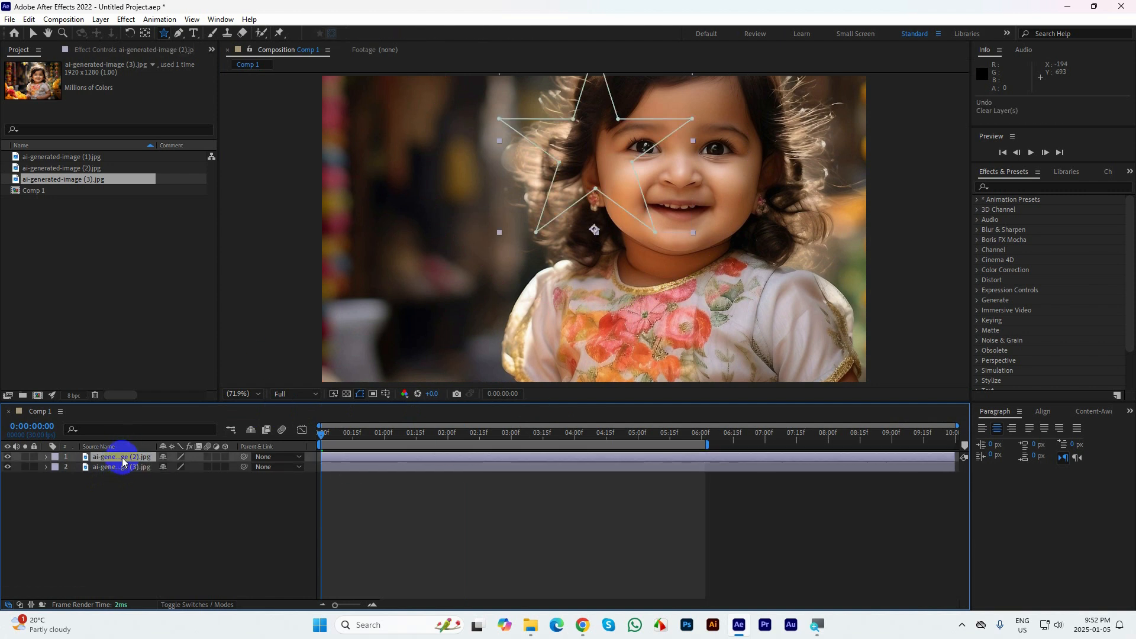
Reveal the mask properties of the remaining layers and delete Mask 1 from the ai-generated-image (2).jpg layer
ctrl+click(123, 465)
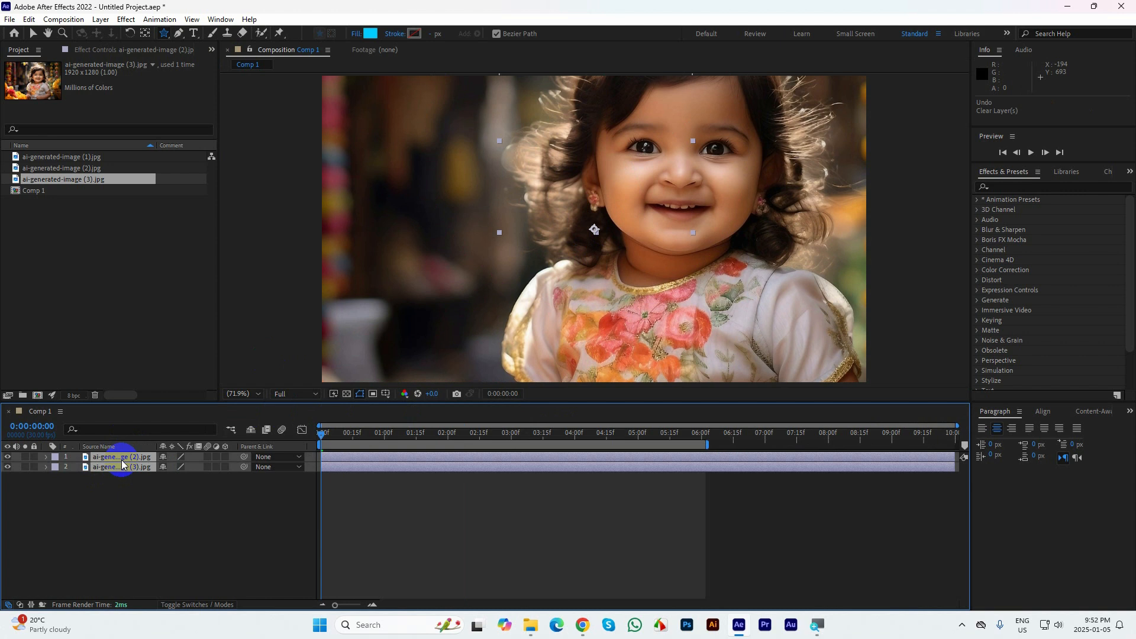
key(m)
key(m)
key(m)
key(m)
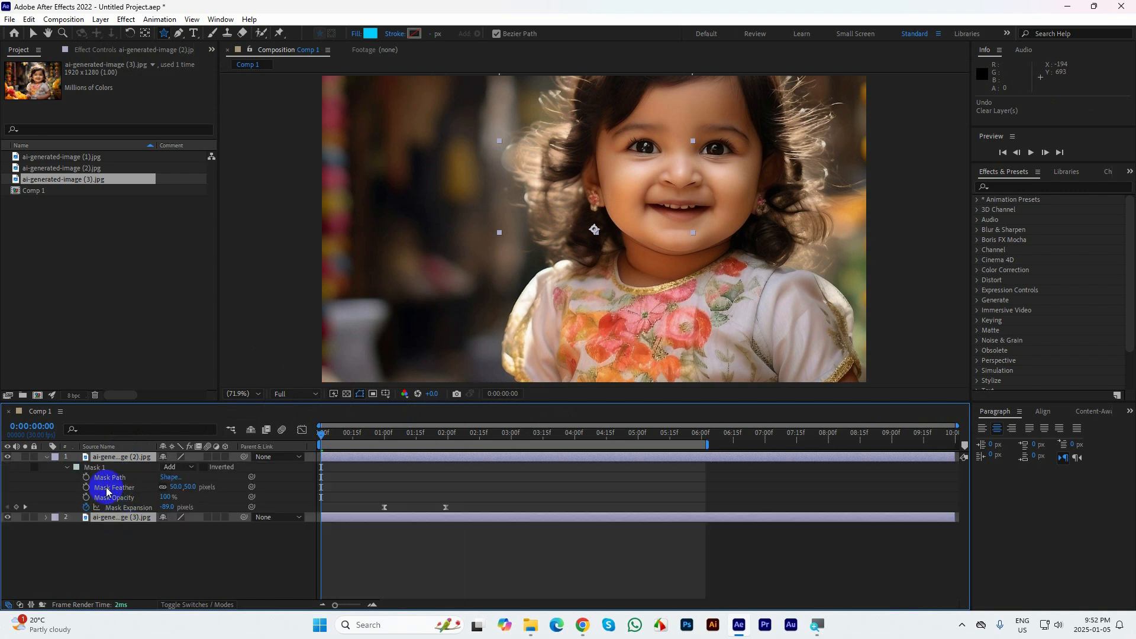
click(94, 468)
key(Delete)
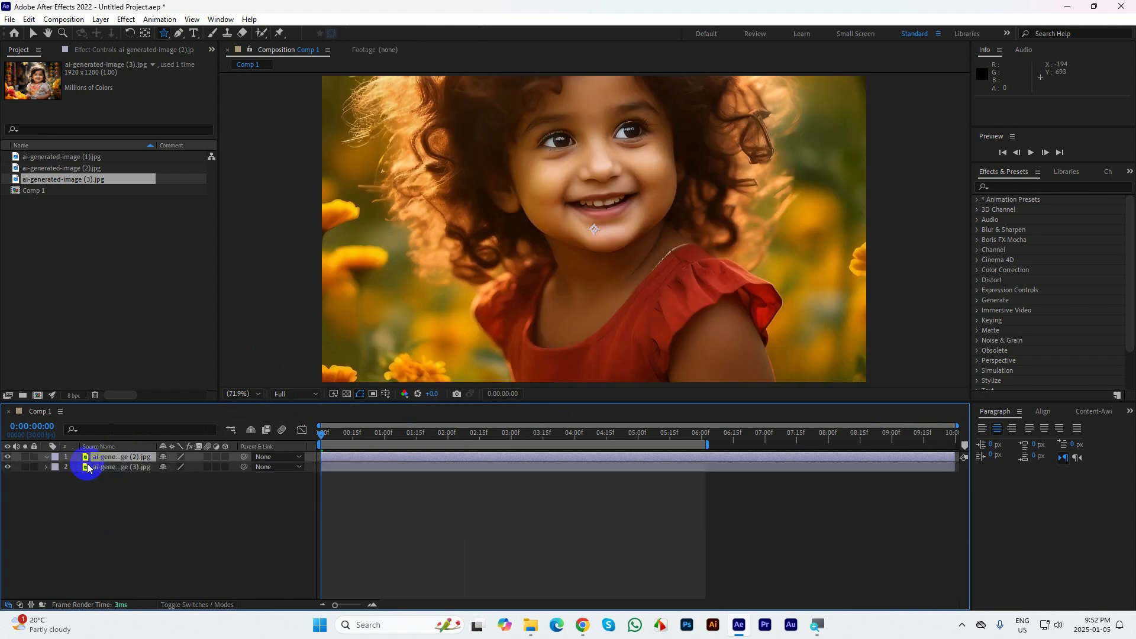
click(177, 532)
click(554, 300)
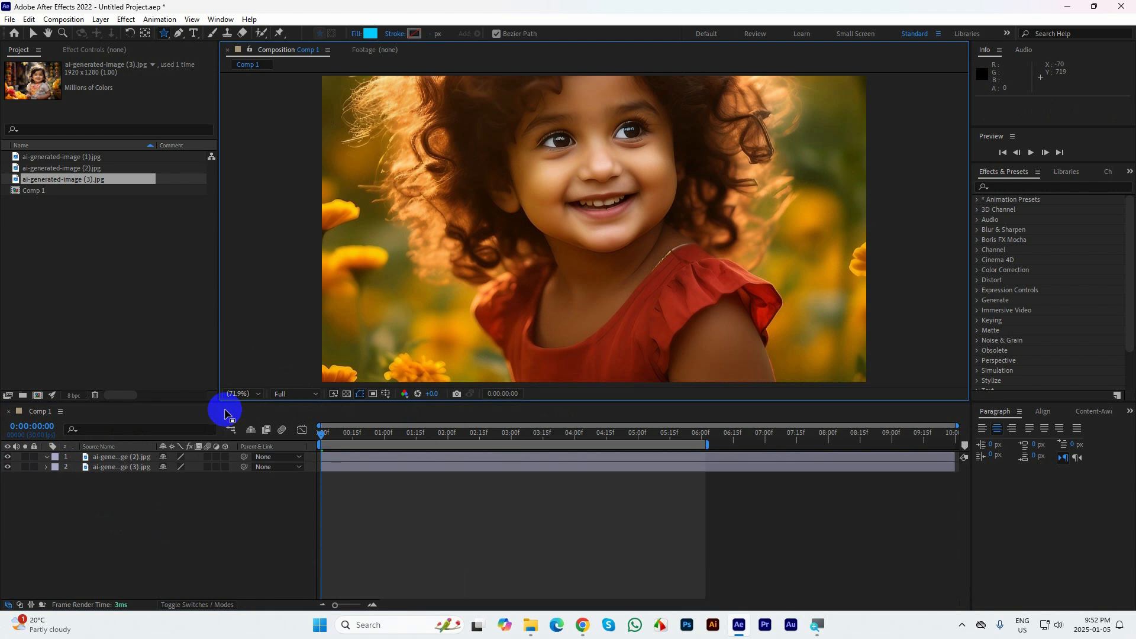
Select the ai-generated-image (2).jpg layer and switch to the Rectangle tool for masking
click(118, 457)
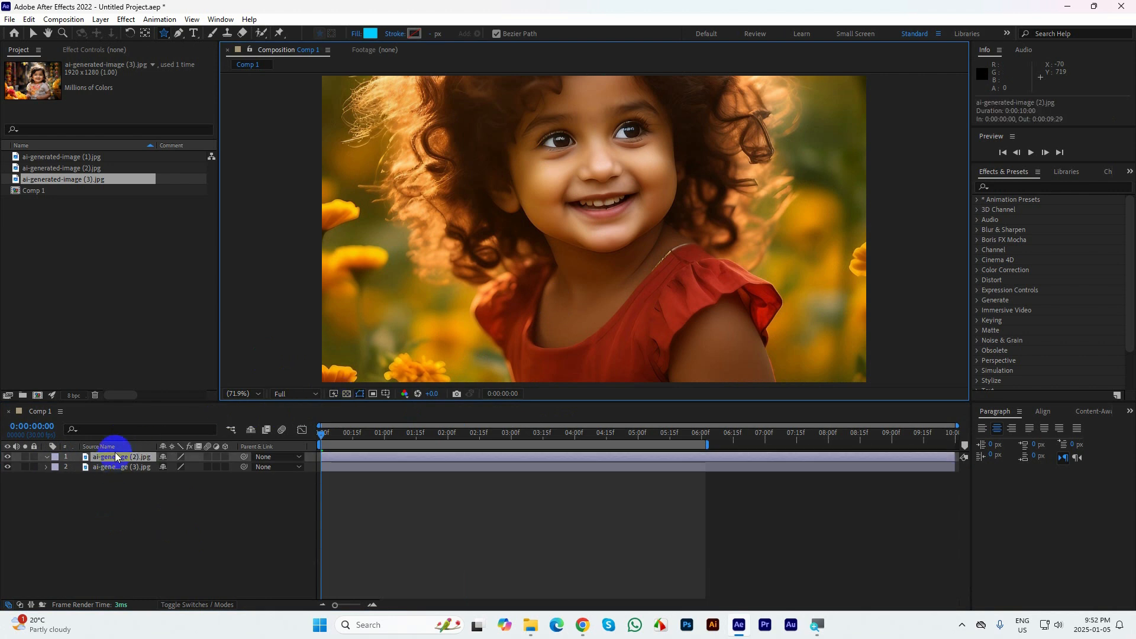
click(168, 34)
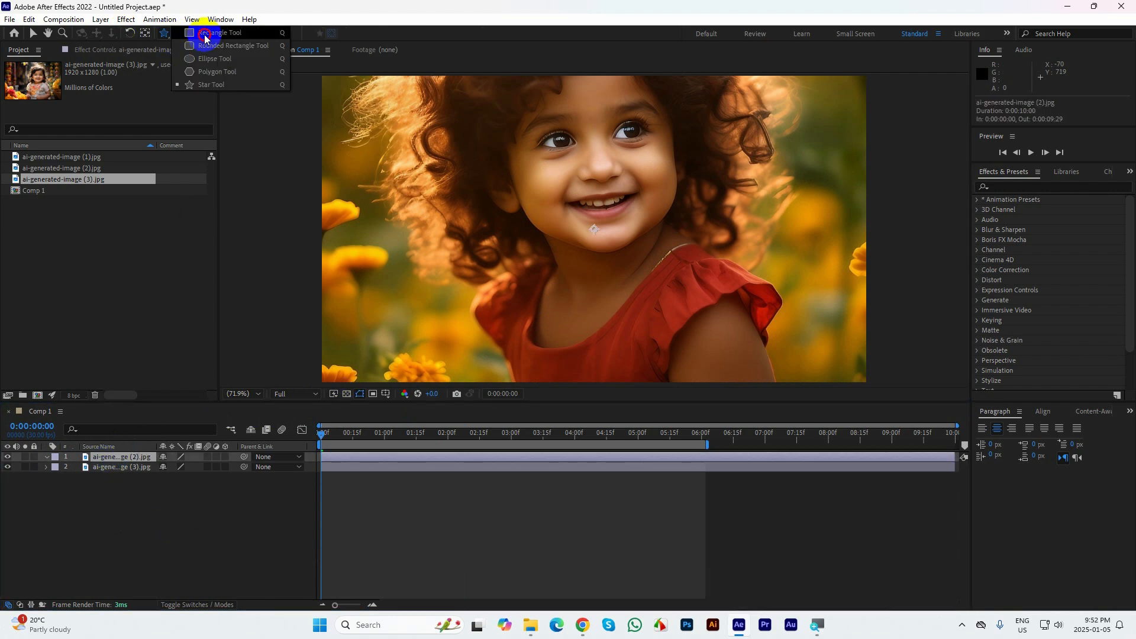
click(204, 37)
key(comma)
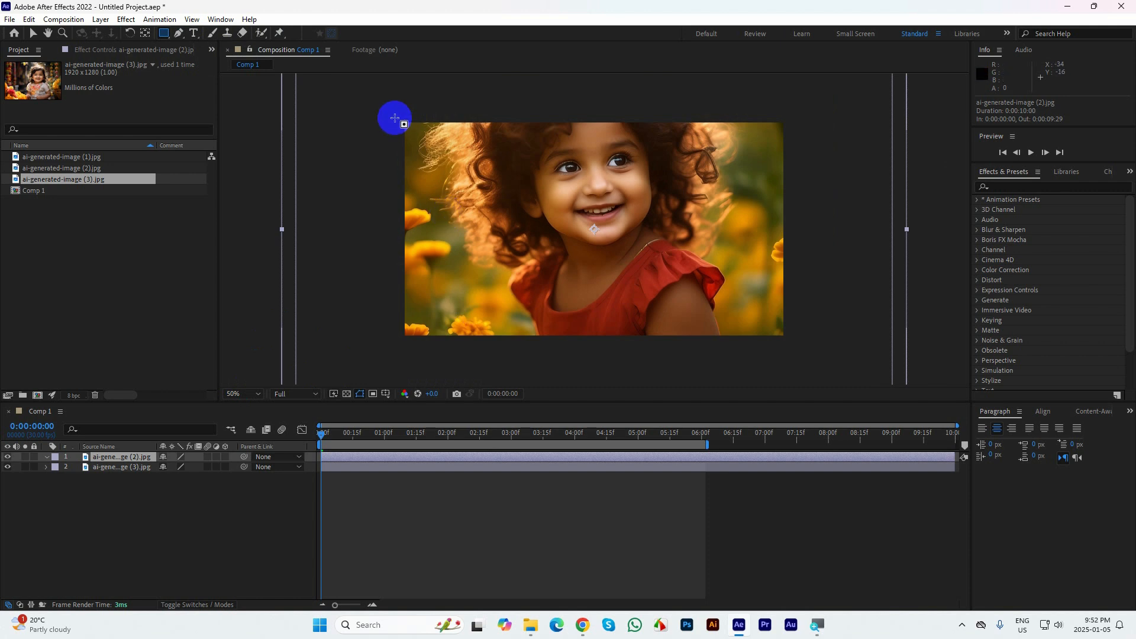
Set the scale of both remaining image layers to 100% and remove all their scale keyframes
shift+click(133, 471)
key(u)
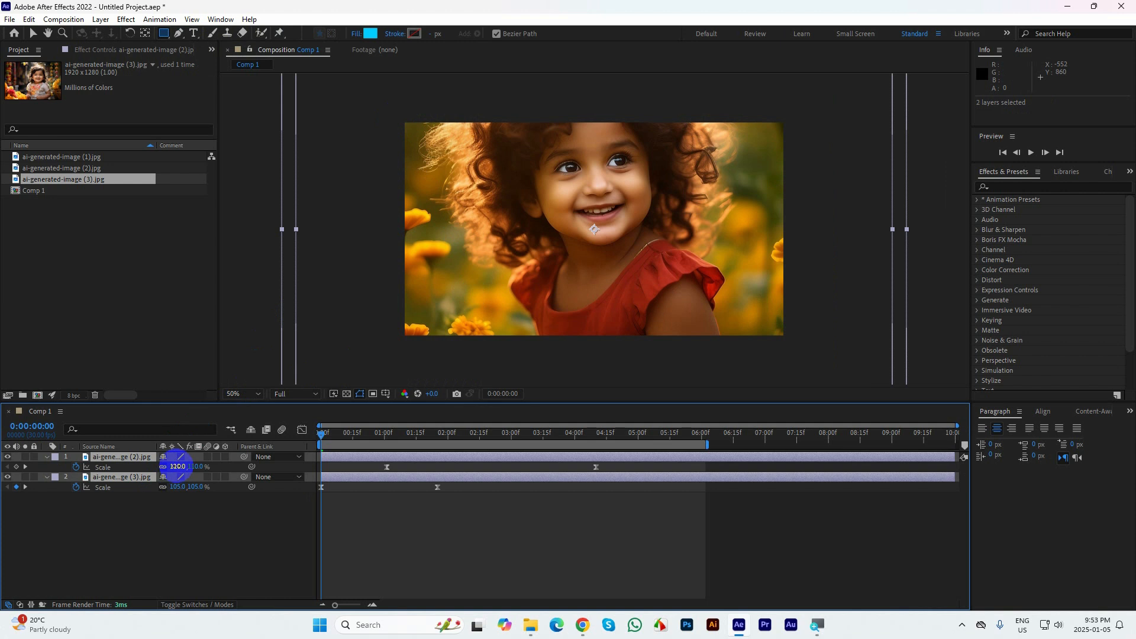
click(178, 466)
text(100)
key(Return)
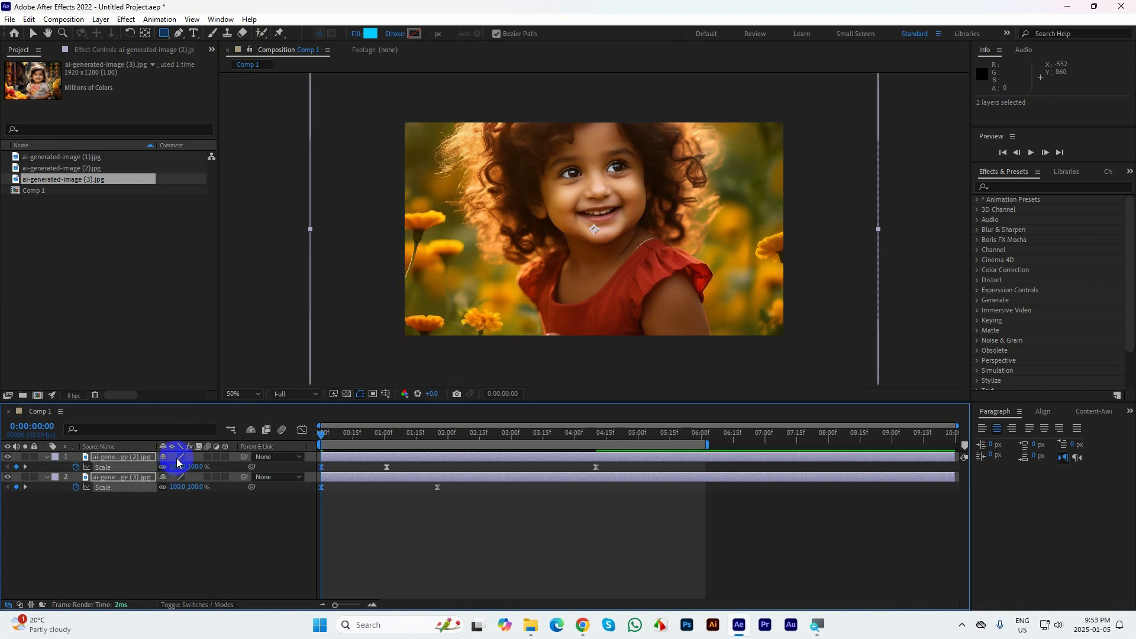
click(33, 33)
click(203, 537)
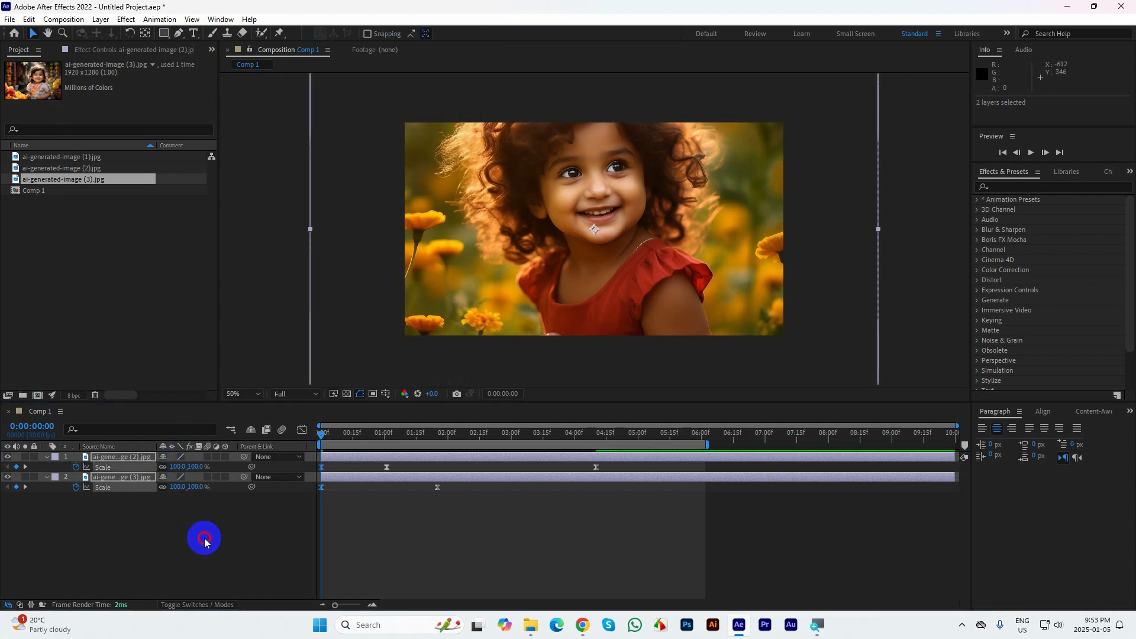
click(134, 458)
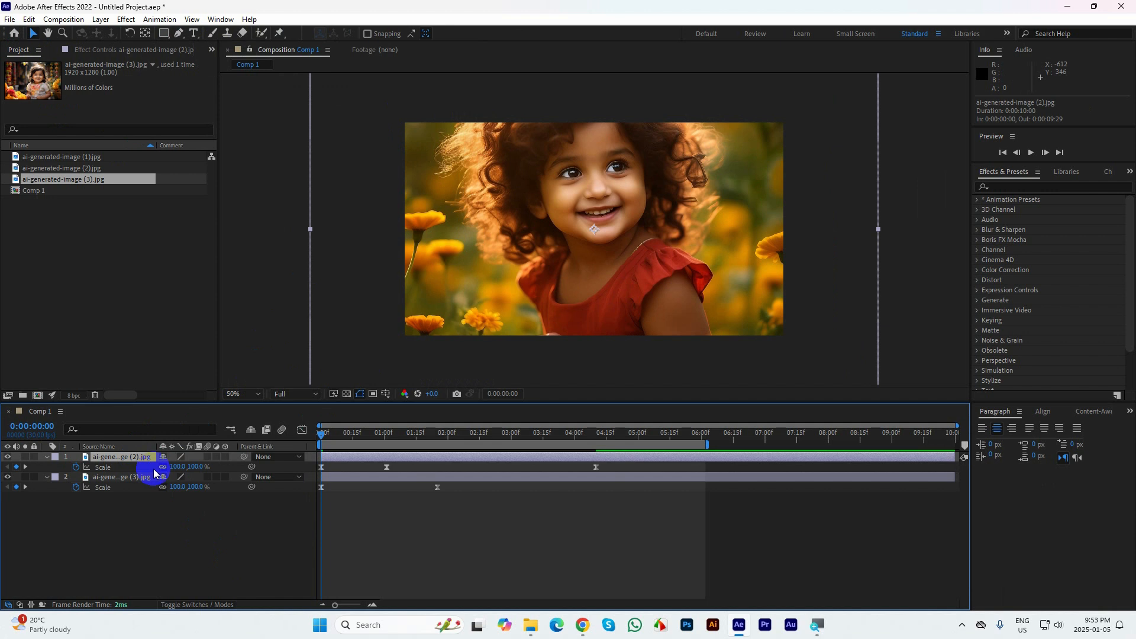
click(78, 470)
click(76, 487)
click(145, 512)
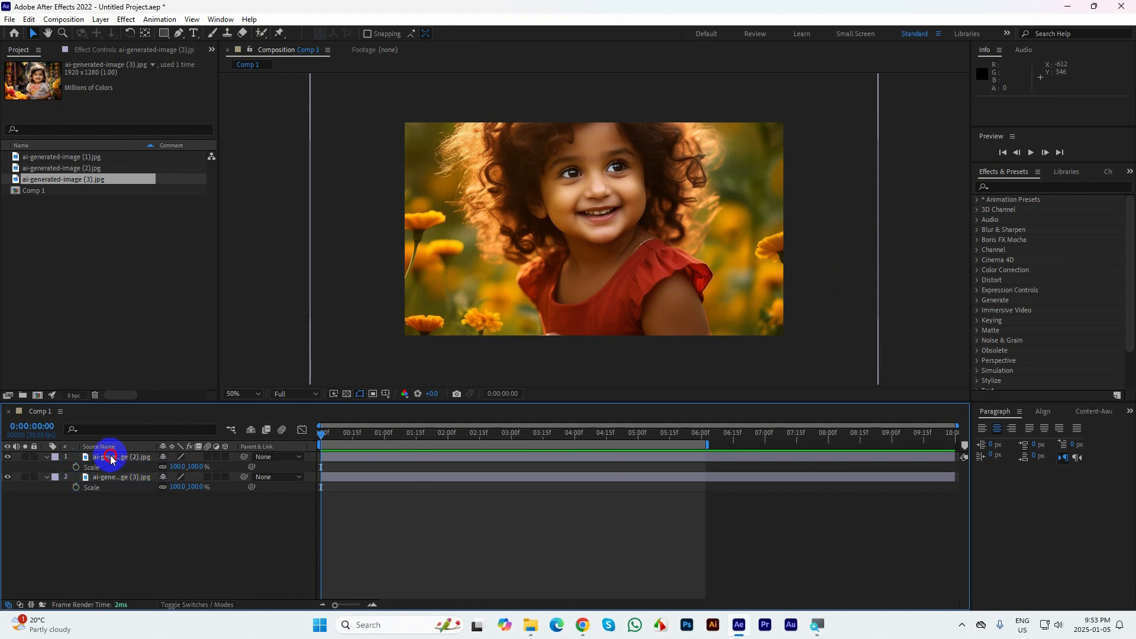
Fit the ai-generated-image (2).jpg and ai-generated-image (3).jpg layers to the composition size
right_click(111, 458)
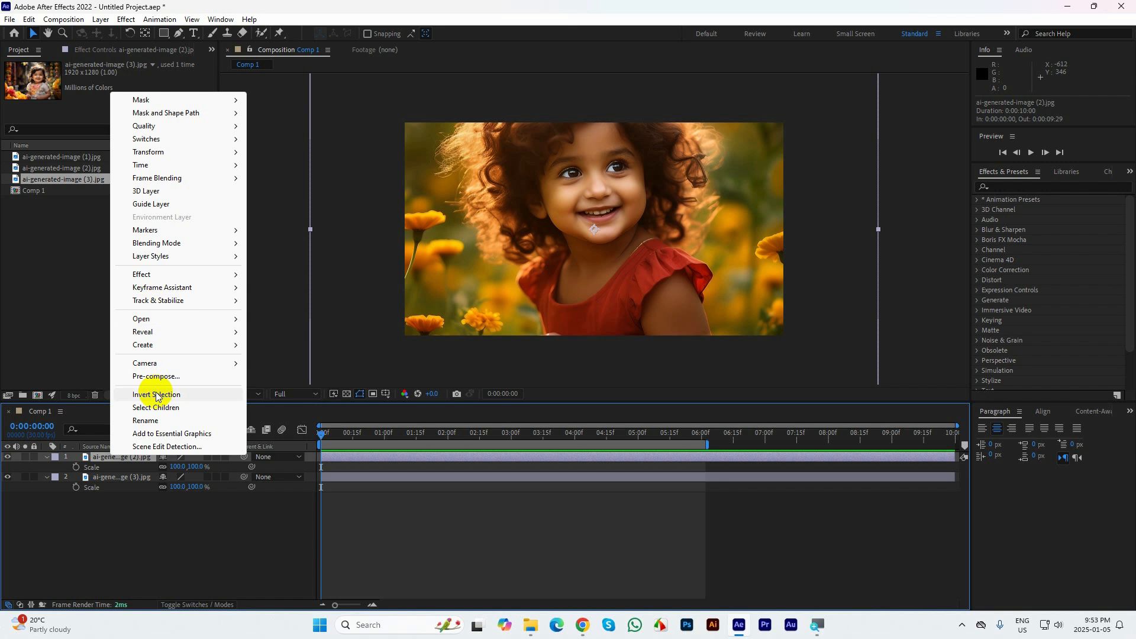
mouse_move(149, 152)
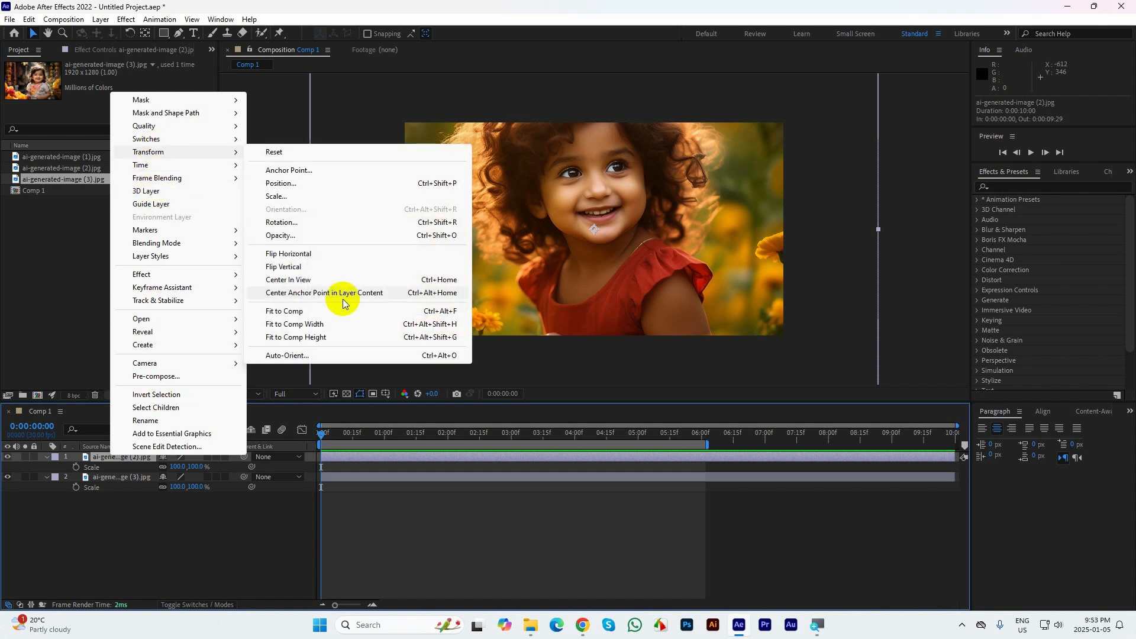
click(322, 312)
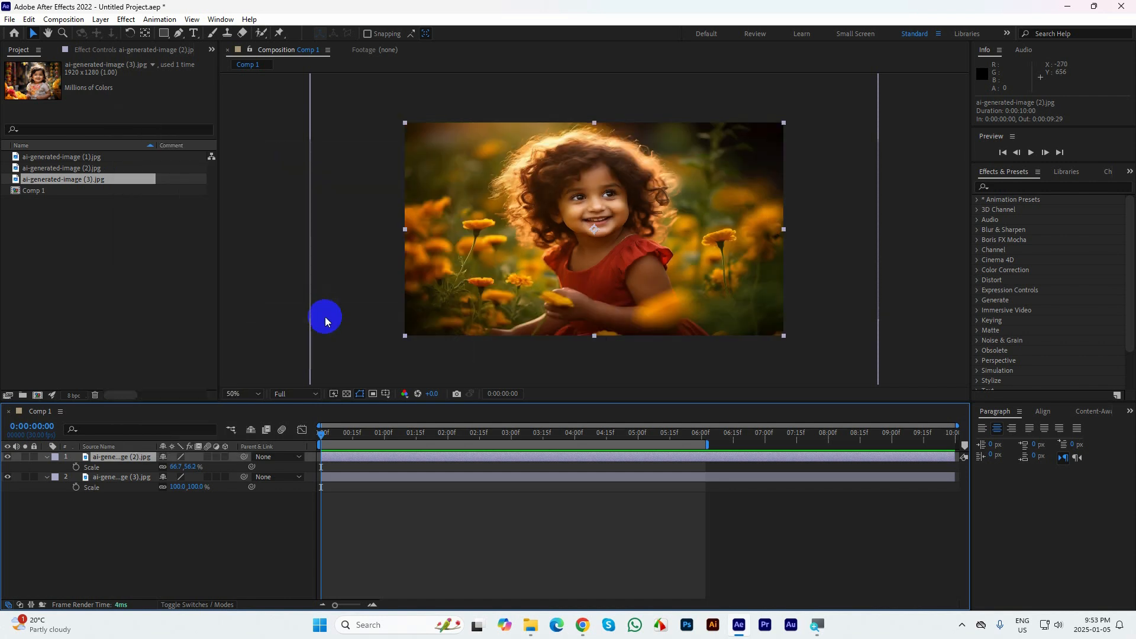
click(119, 480)
right_click(119, 484)
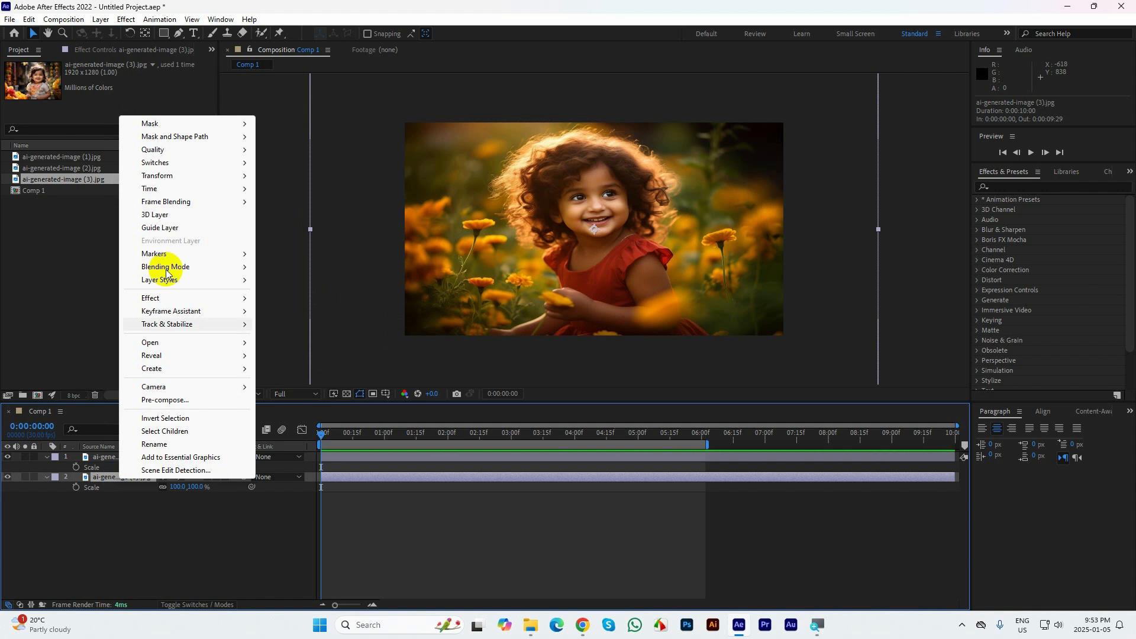
mouse_move(152, 175)
click(293, 335)
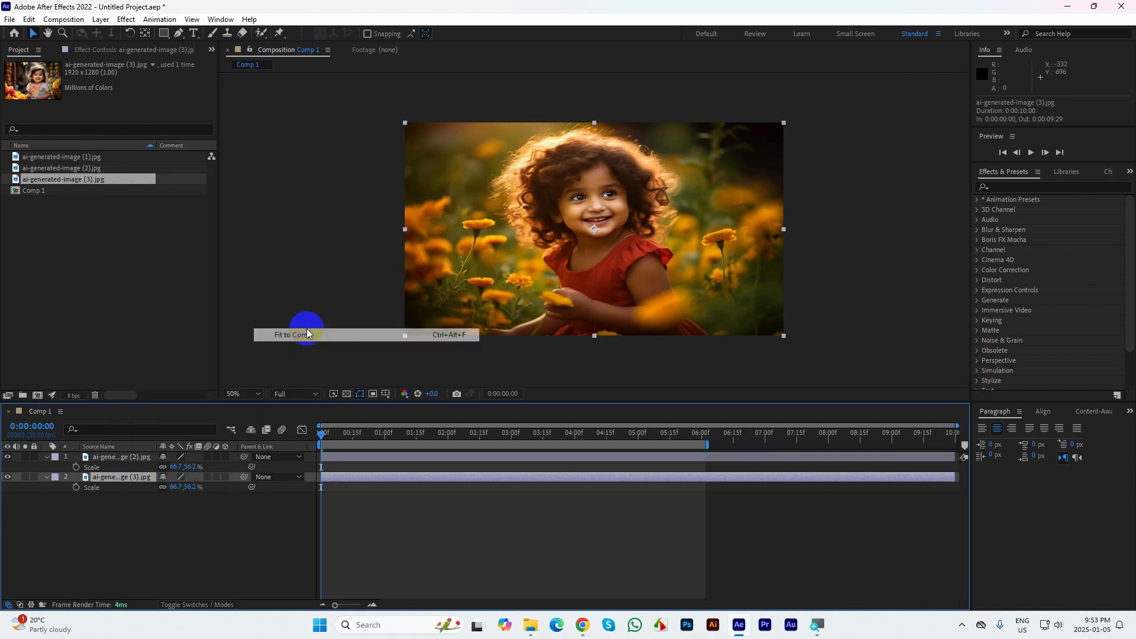
Draw a tall rectangular mask about 57 px wide on the ai-generated-image (2).jpg layer, just outside the frame's left edge
click(116, 459)
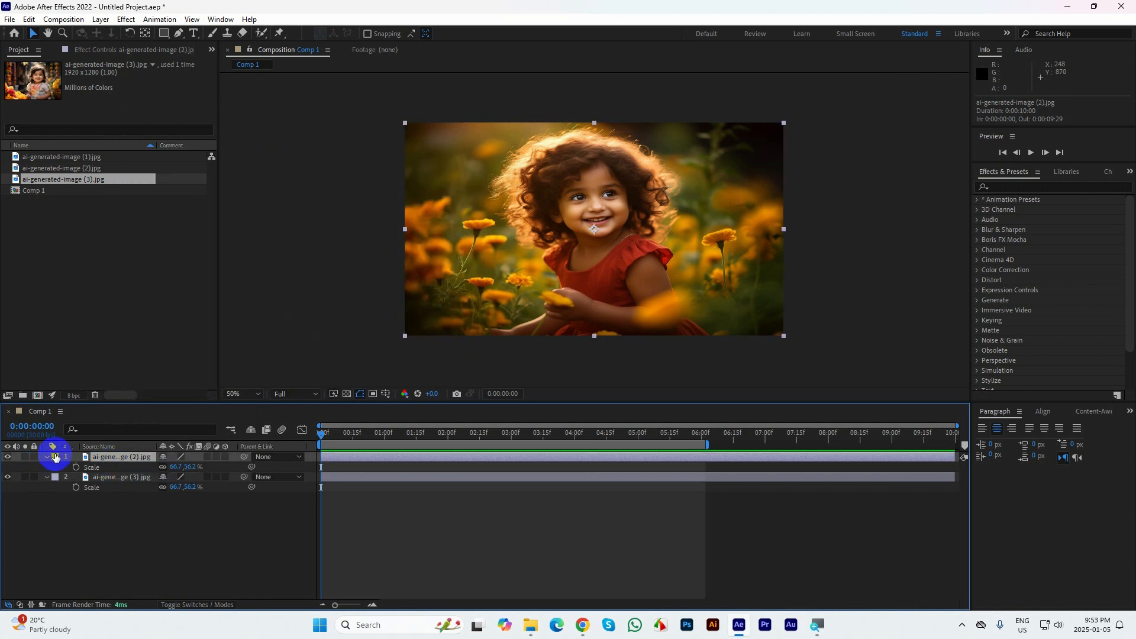
click(47, 464)
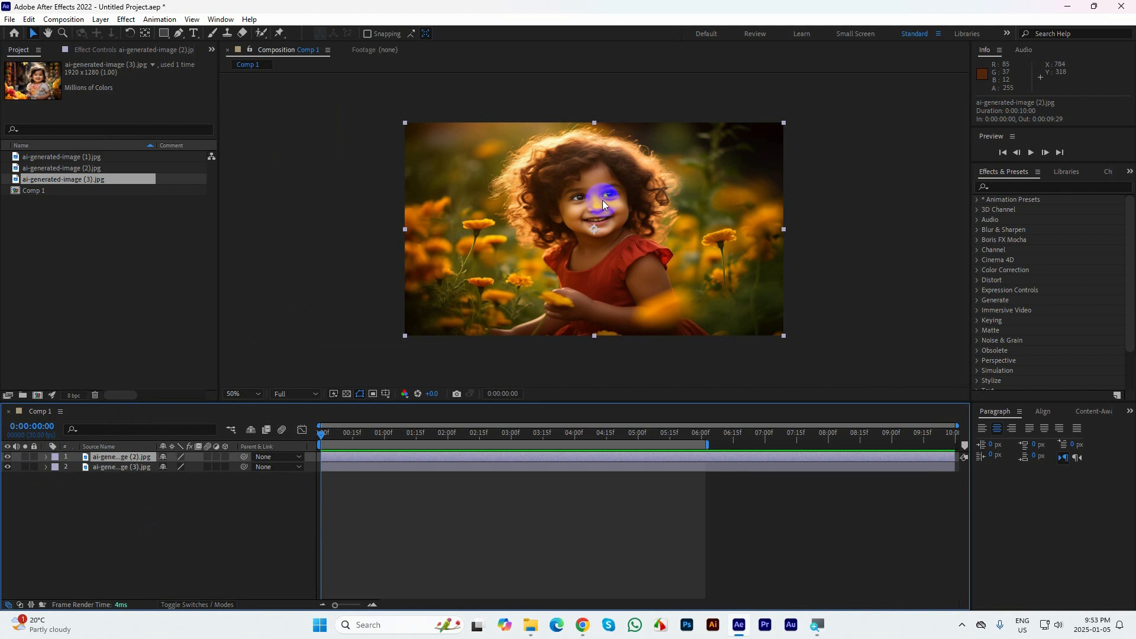
click(163, 33)
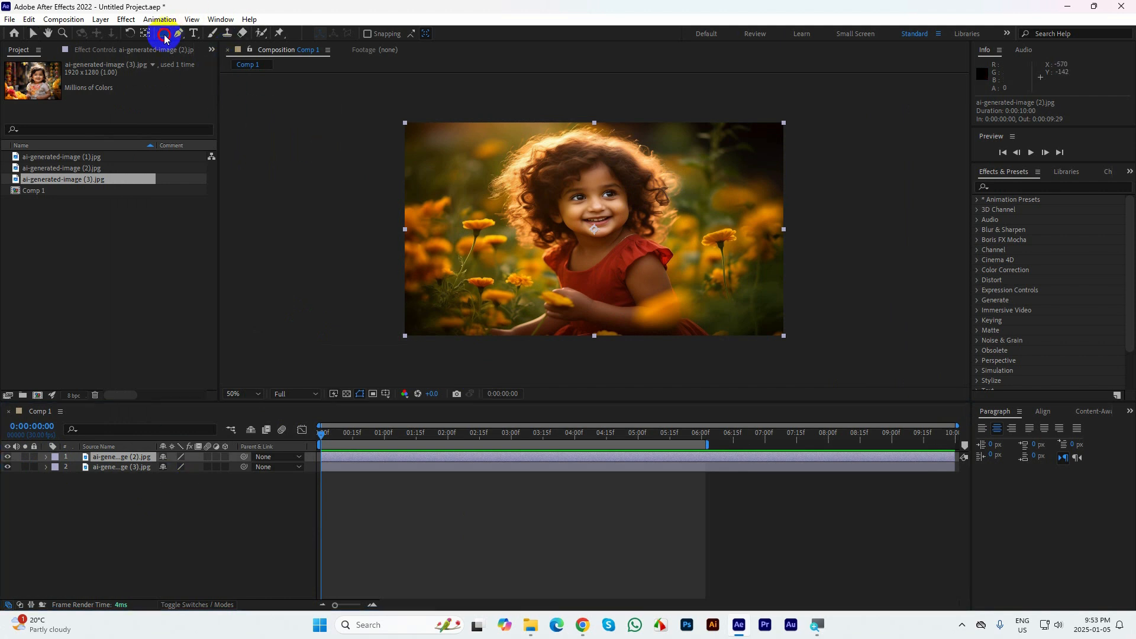
drag(164, 34, 216, 39)
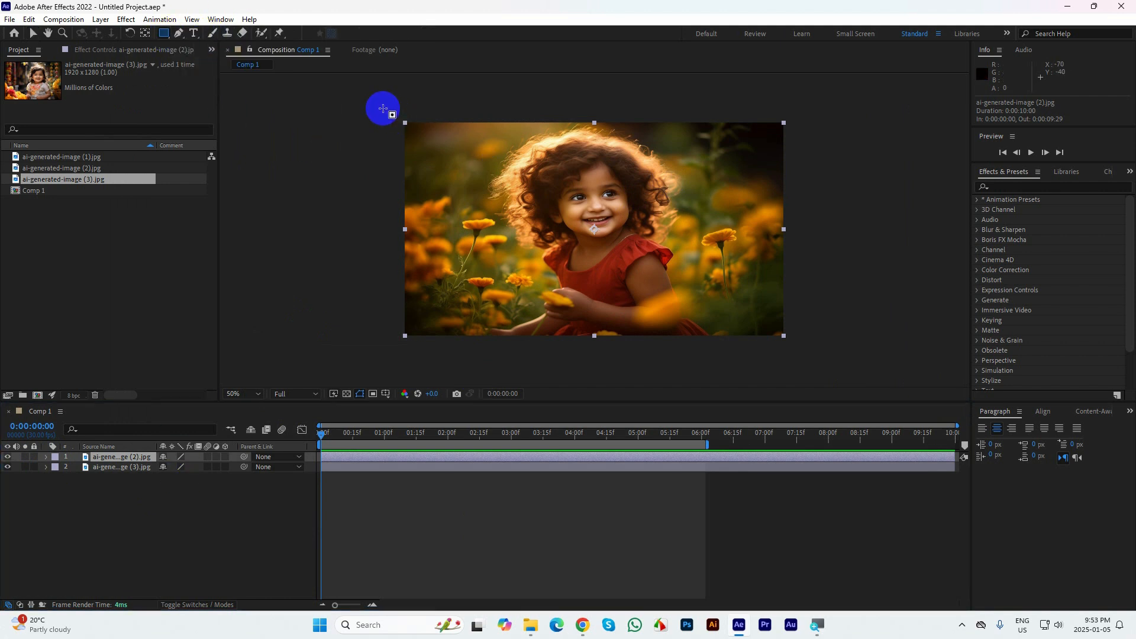
drag(382, 105, 815, 350)
drag(708, 353, 395, 348)
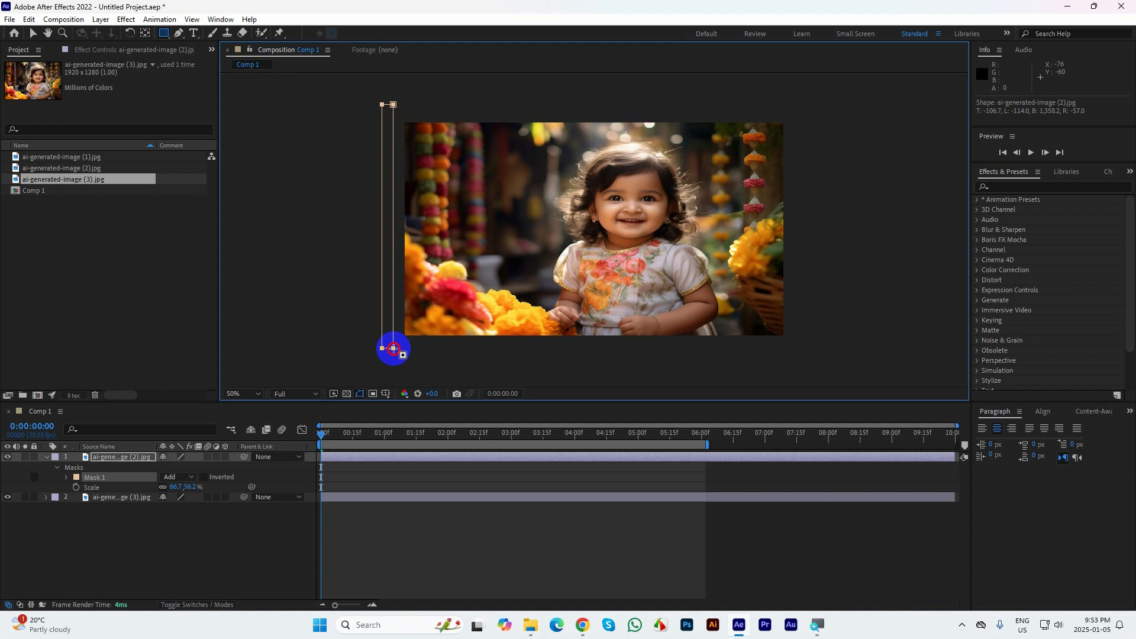
drag(393, 348, 393, 348)
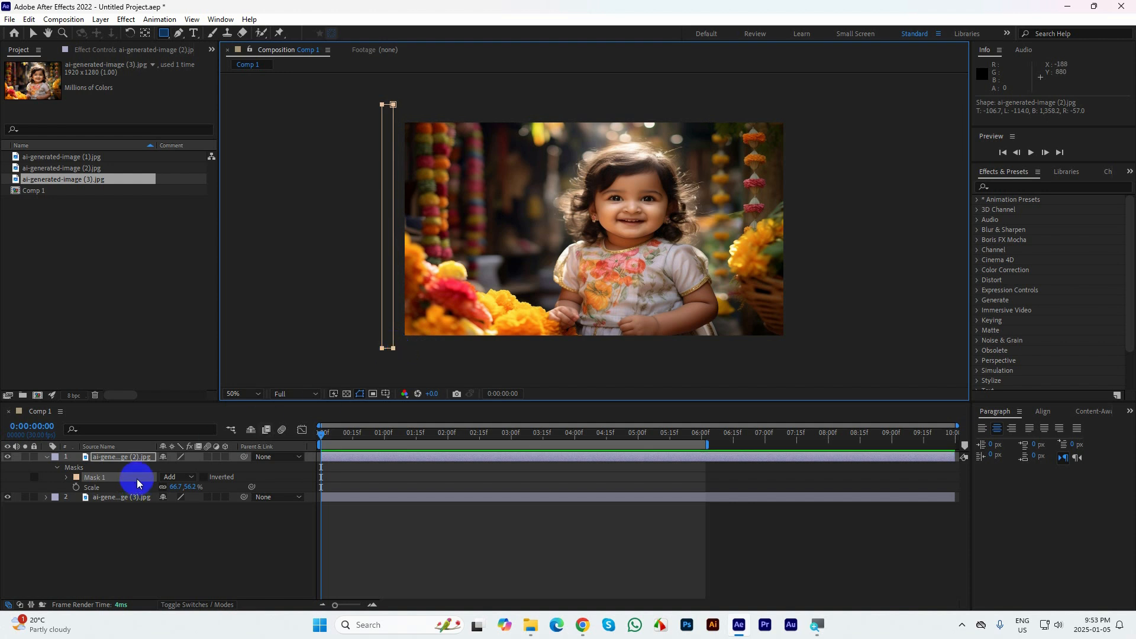
Reveal the new mask's path, add a Mask Path keyframe at 0:00:01:15, and switch to the Selection tool
key(m)
key(m)
key(m)
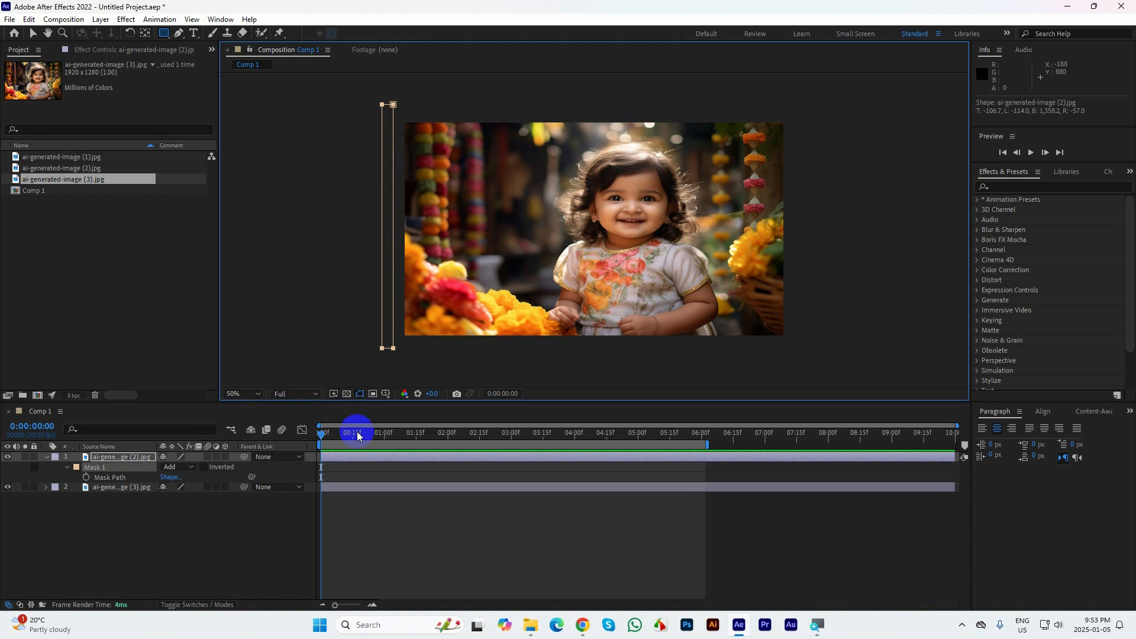
drag(326, 437, 415, 437)
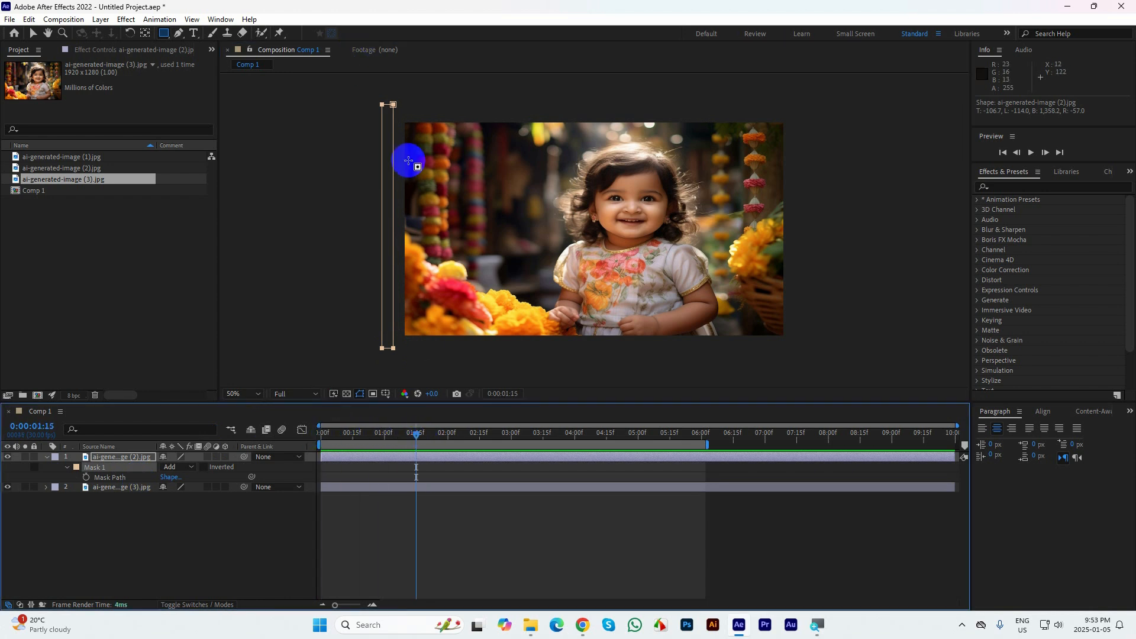
click(86, 478)
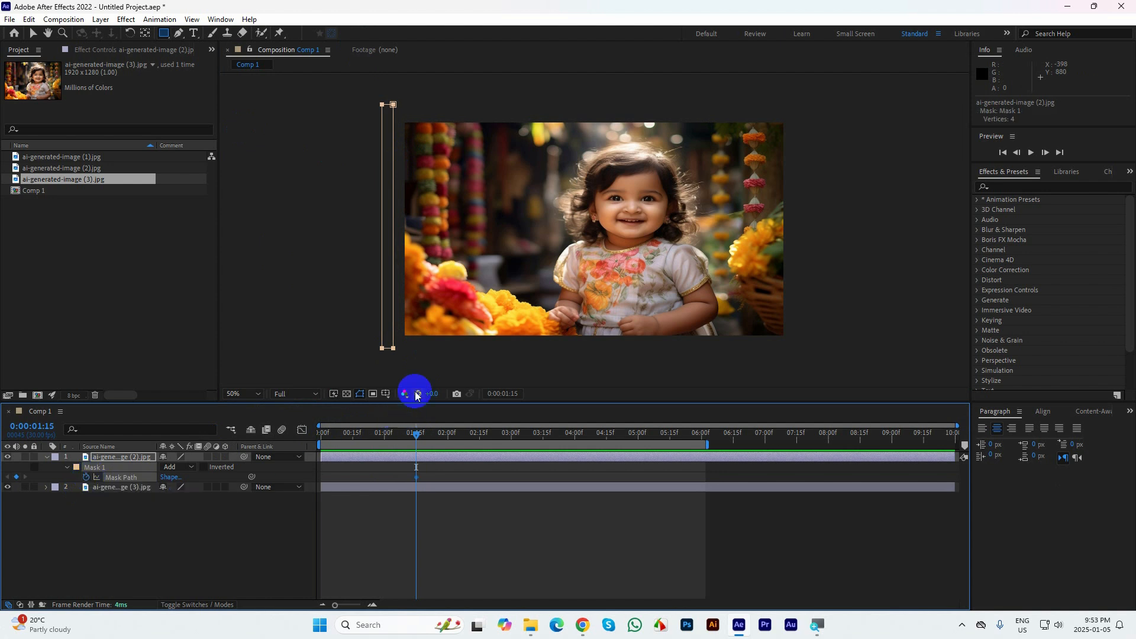
click(33, 33)
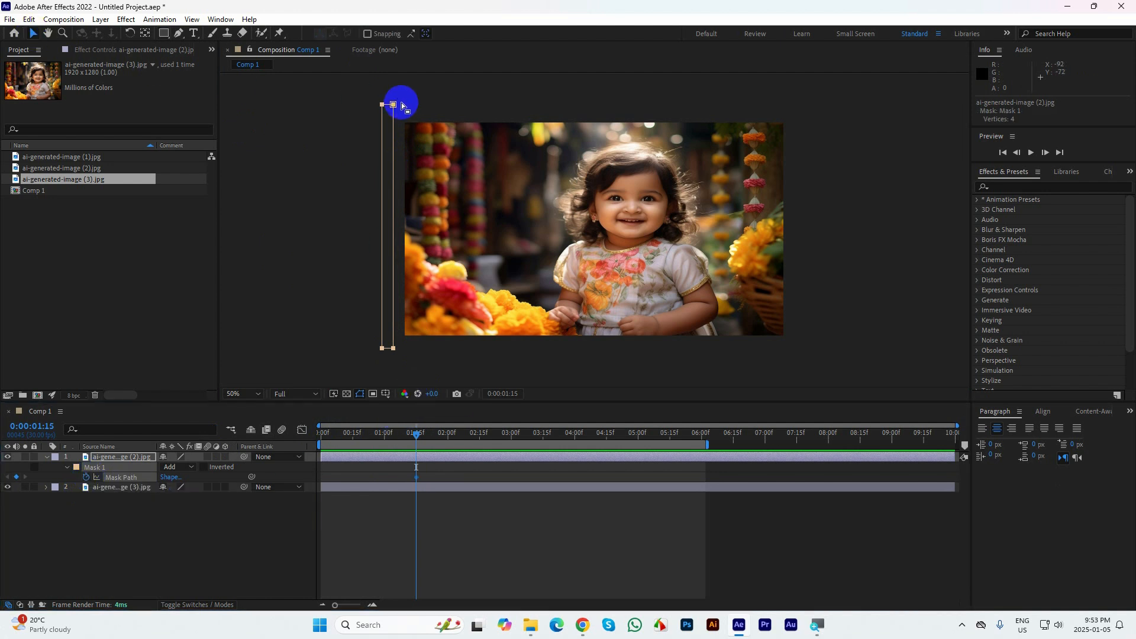
At 0:00:02:15, widen the mask by moving its right-side vertices past the frame's right edge so it covers the whole image
drag(389, 94, 399, 360)
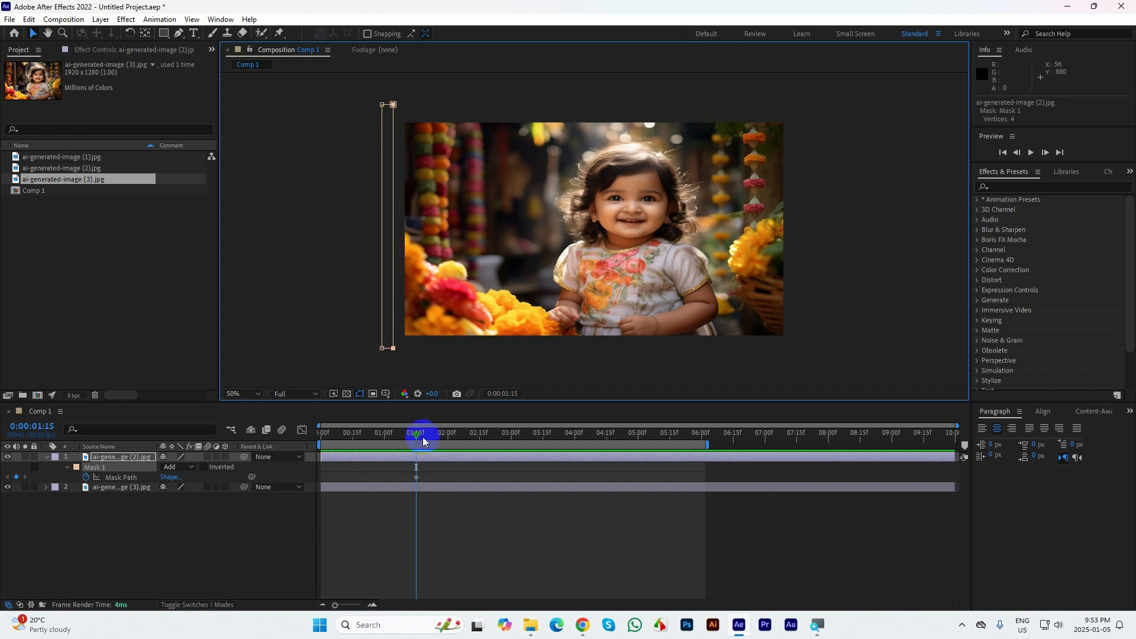
drag(417, 437, 506, 438)
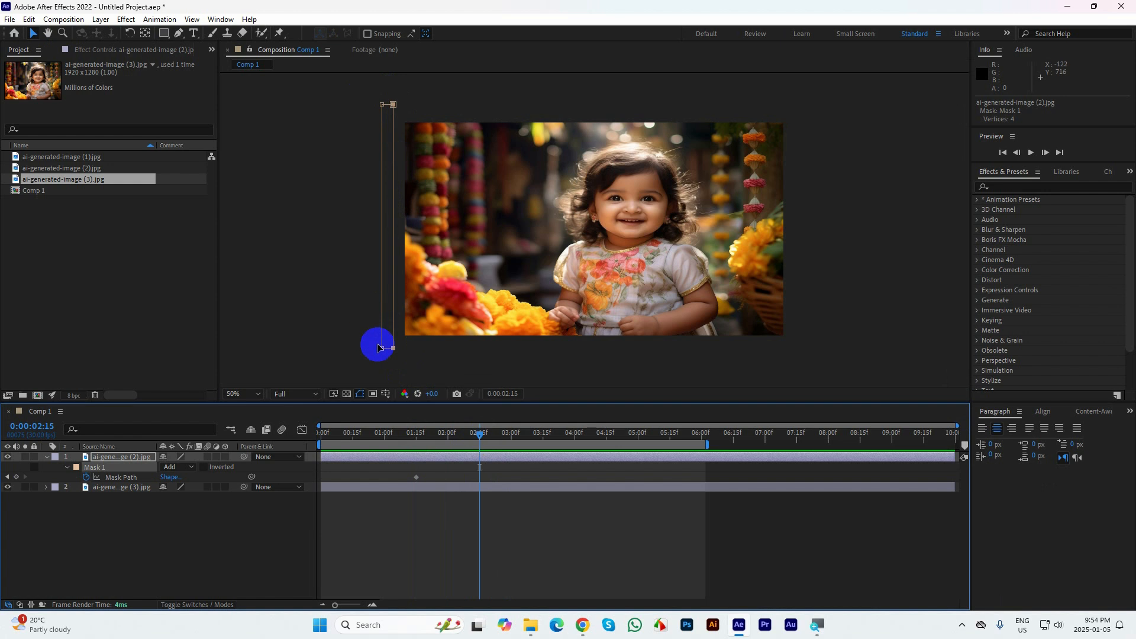
drag(402, 357, 460, 110)
drag(561, 115, 805, 138)
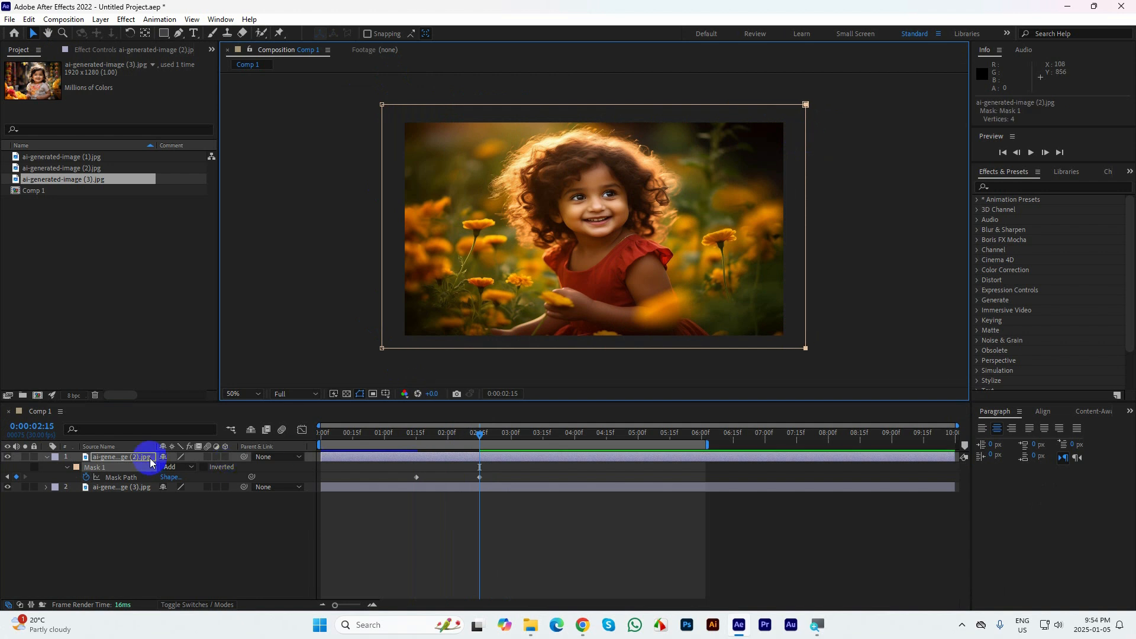
Reveal all properties of Mask 1 and set its Mask Feather to 50 pixels
key(m)
key(m)
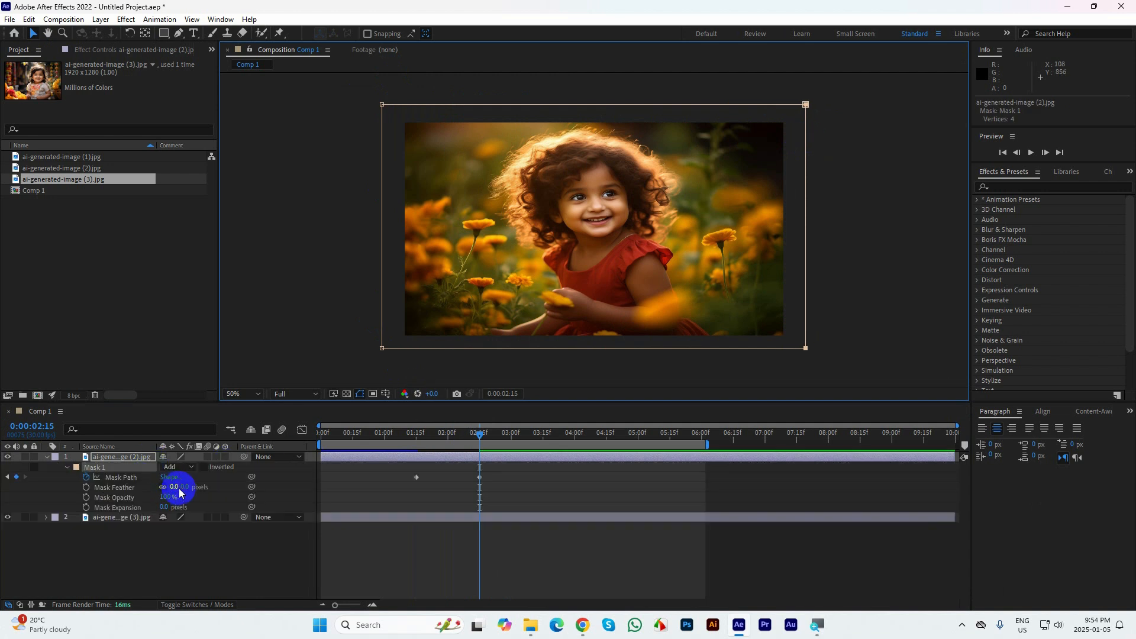
mouse_move(182, 491)
mouse_down()
mouse_move(168, 502)
mouse_move(172, 489)
mouse_up()
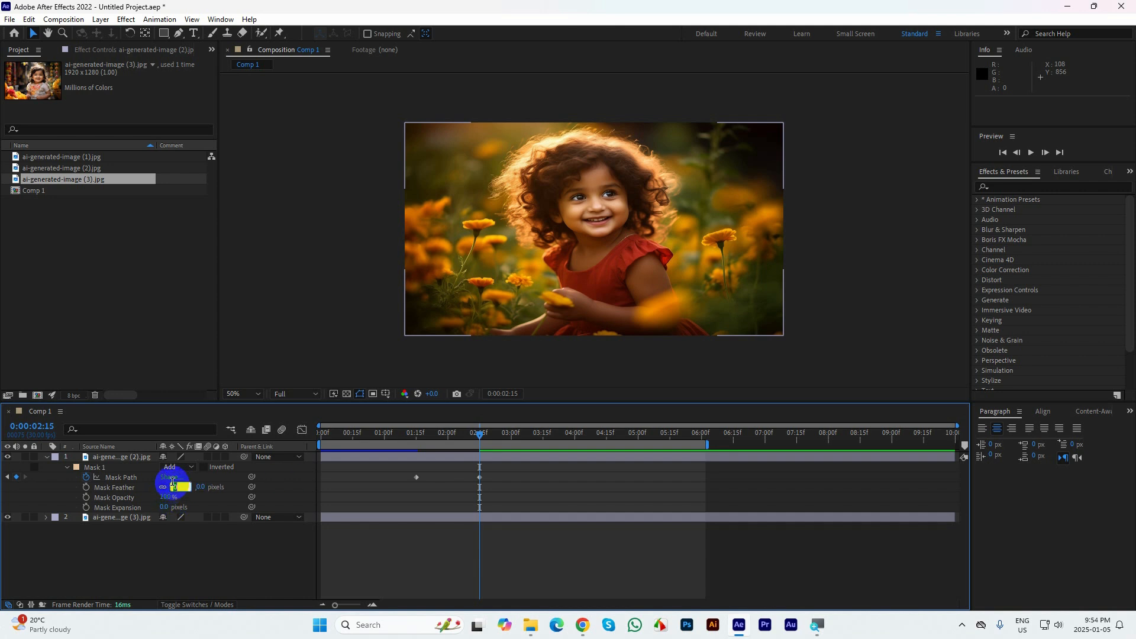
text(50)
key(Return)
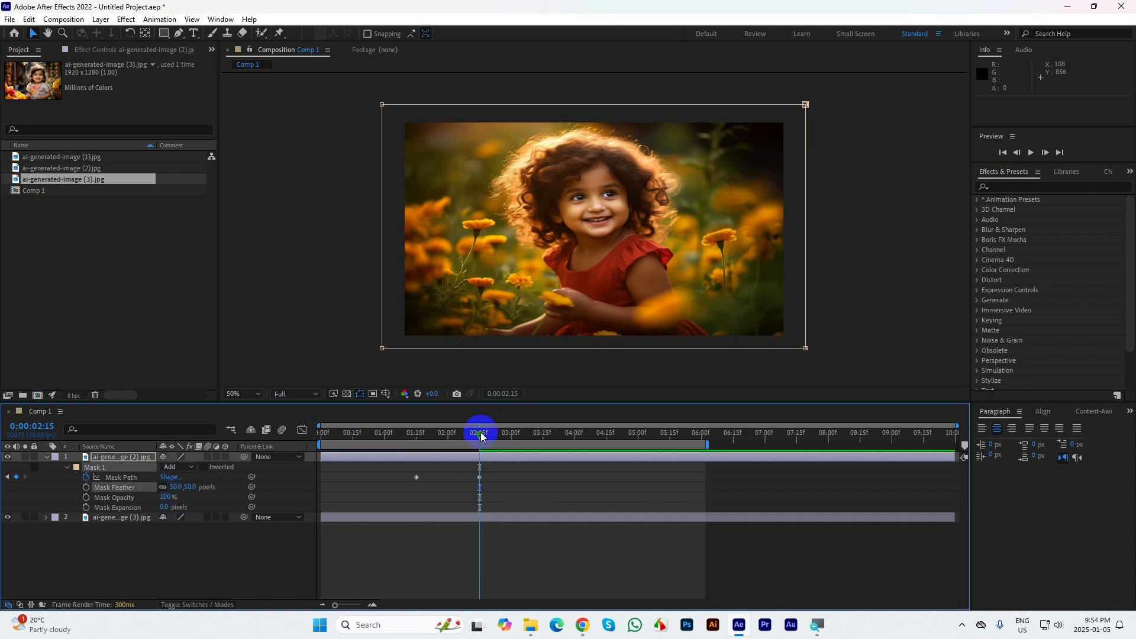
Play the wipe transition from 0:00:00:00 and review it again around the Mask Path keyframes
drag(480, 432, 311, 452)
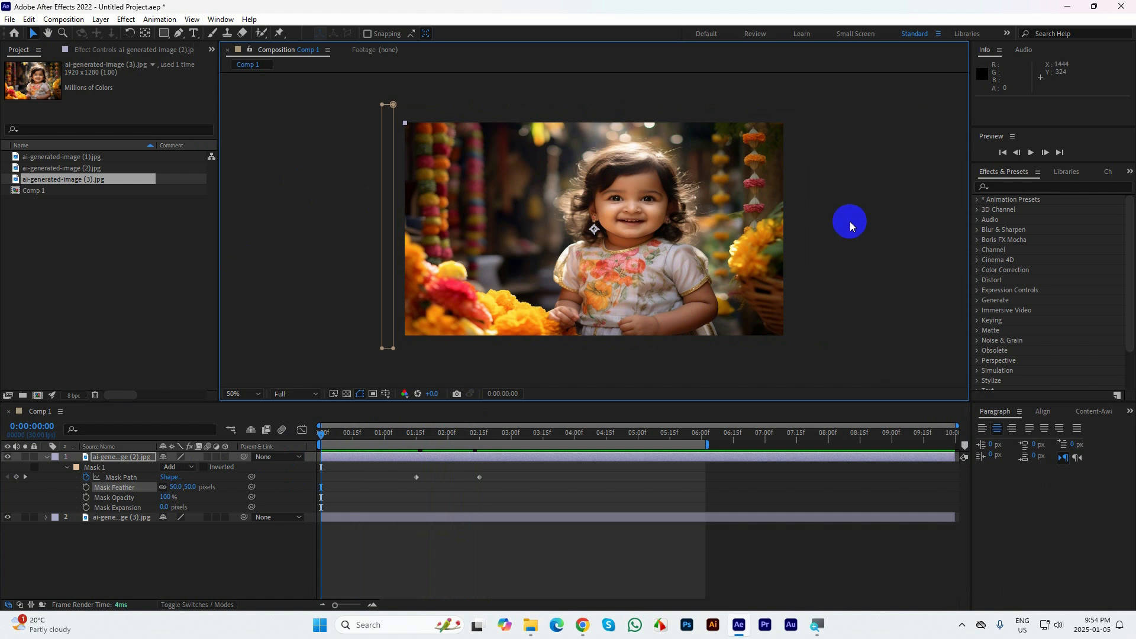
key(space)
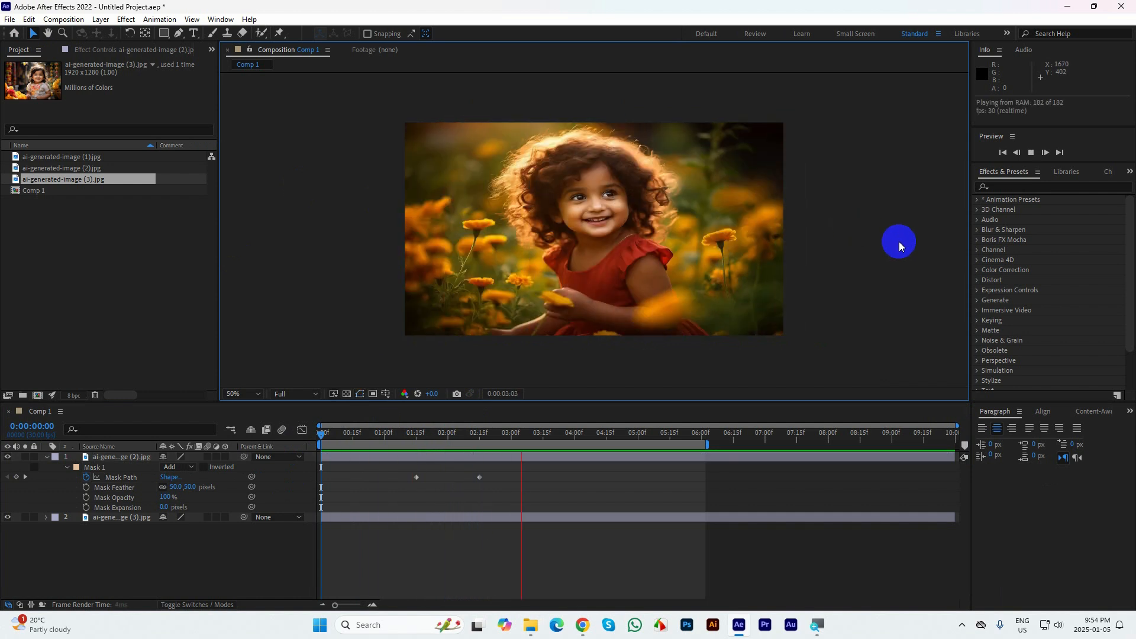
drag(545, 436, 405, 437)
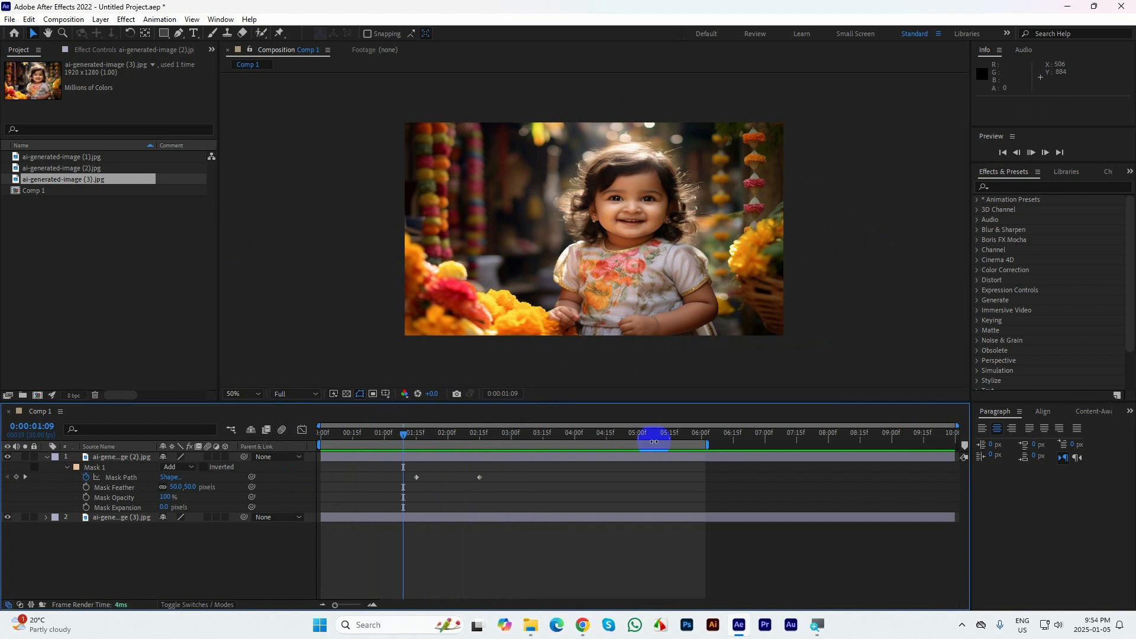
key(space)
click(490, 436)
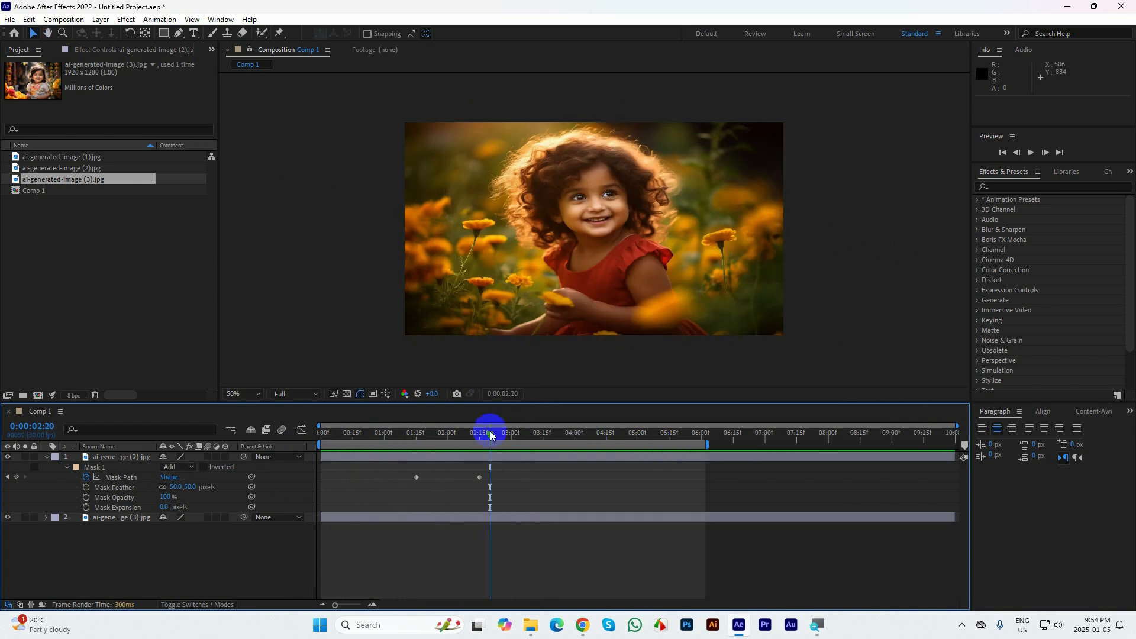
Duplicate Mask 1 on the ai-generated-image (2).jpg layer by copying and pasting it with the time at 0:00:01:15
drag(490, 436, 414, 433)
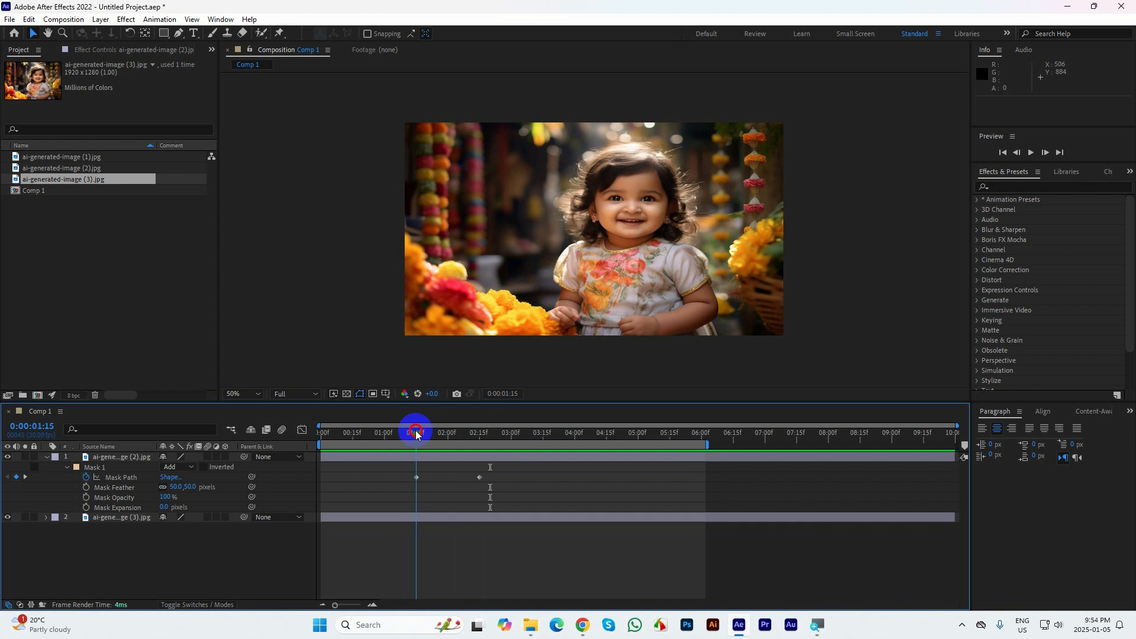
click(100, 474)
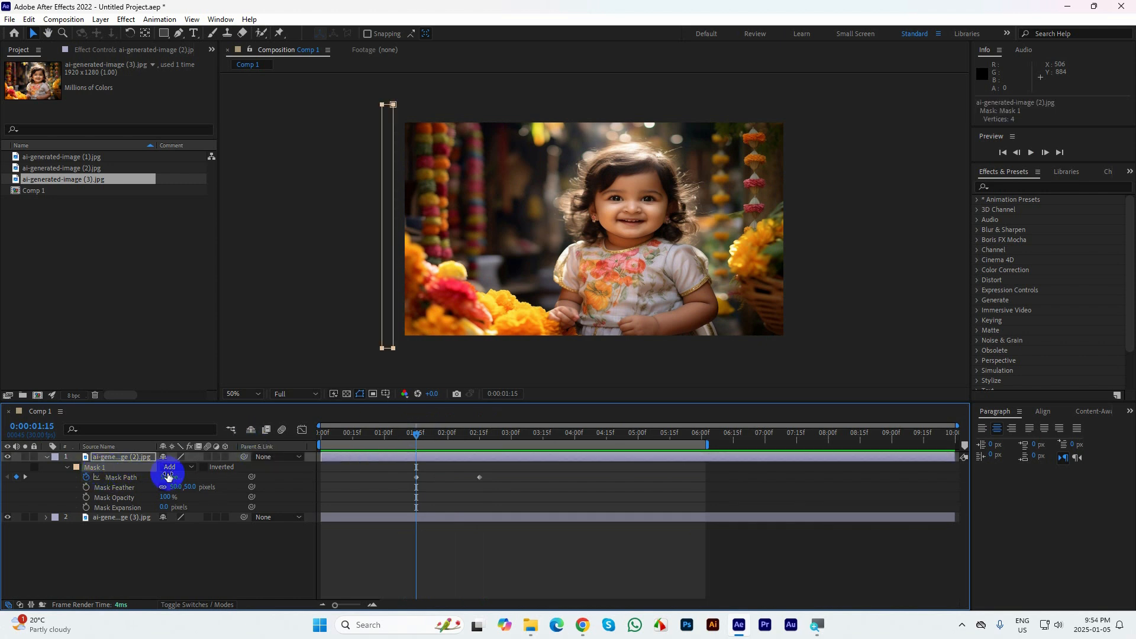
key(ctrl+z)
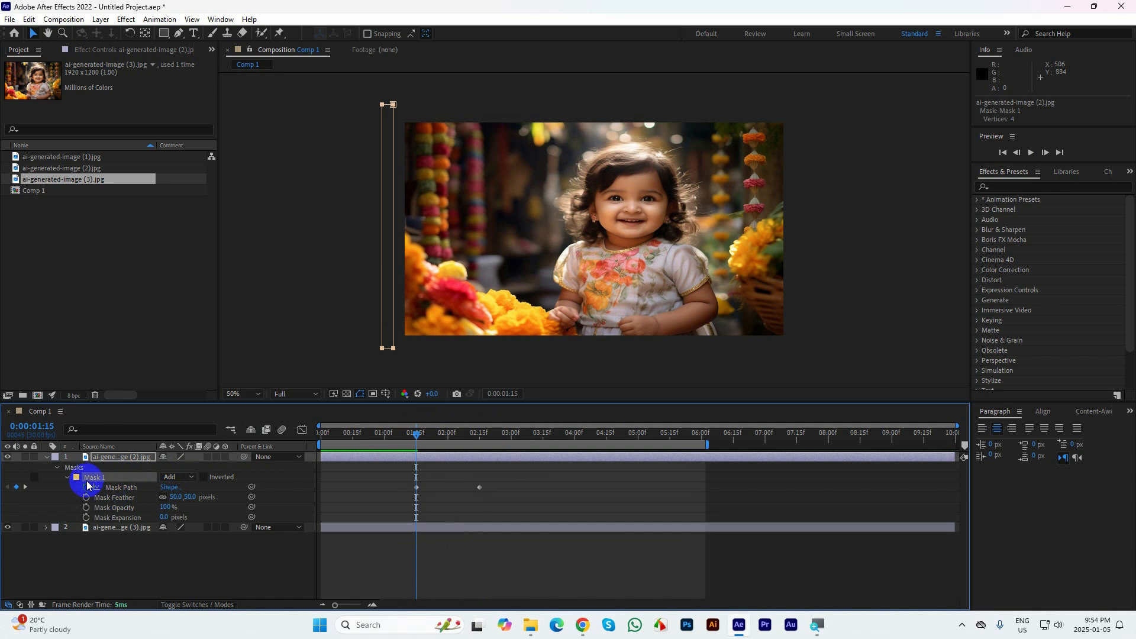
key(ctrl+z)
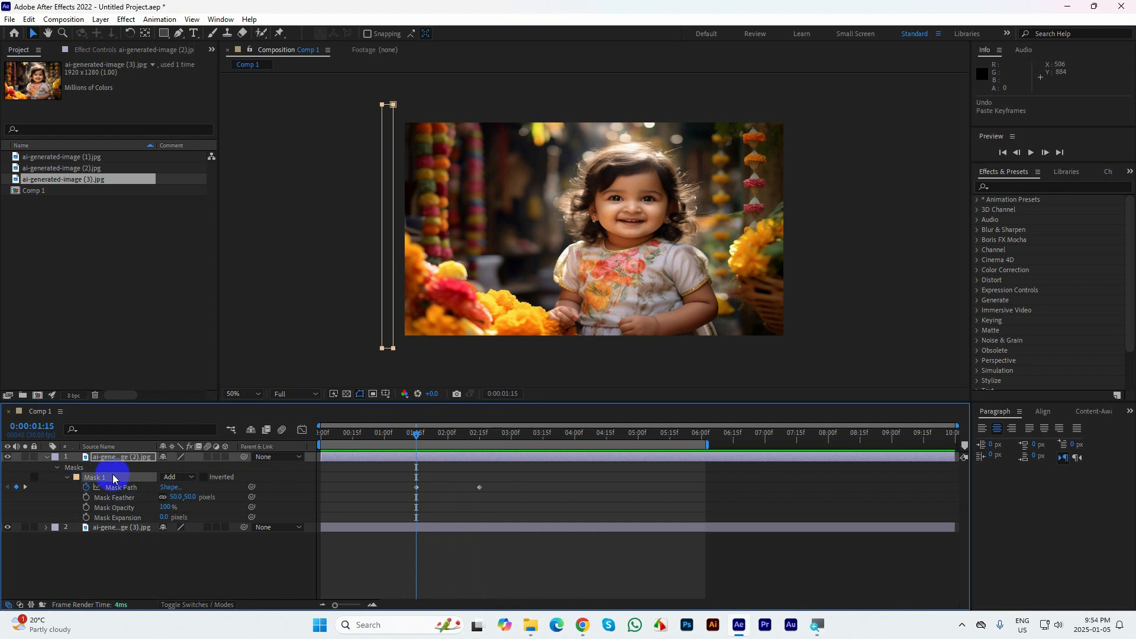
click(66, 476)
click(135, 551)
click(102, 478)
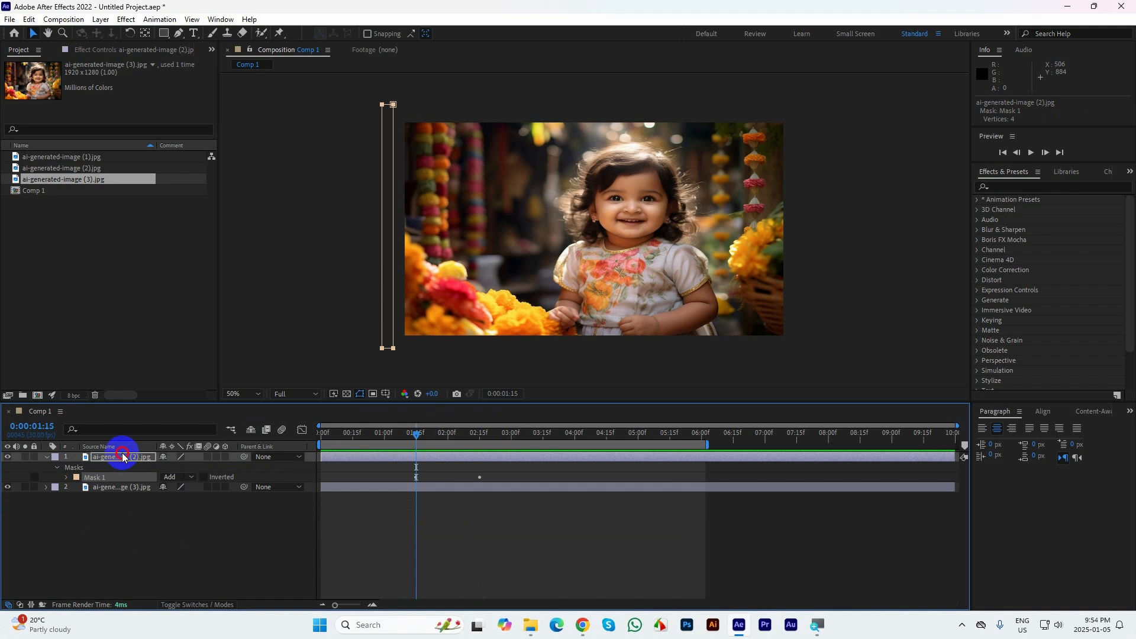
click(123, 457)
key(ctrl+v)
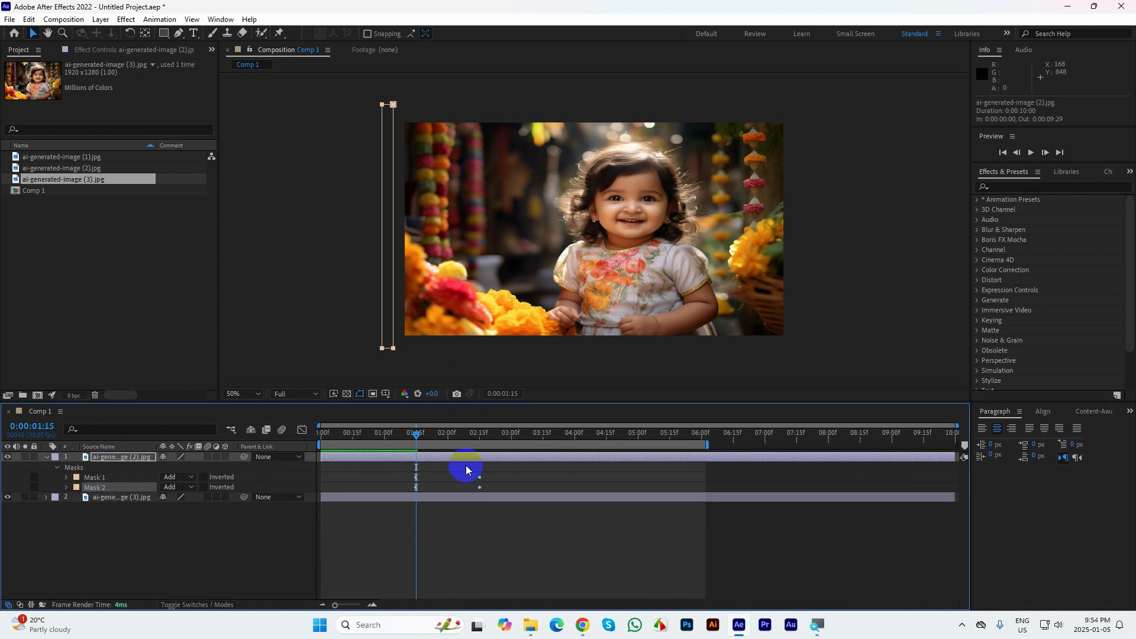
Remove Mask 1's existing Mask Path keyframes and add a new Mask Path keyframe at 0:00:01:09
key(u)
drag(512, 476, 397, 485)
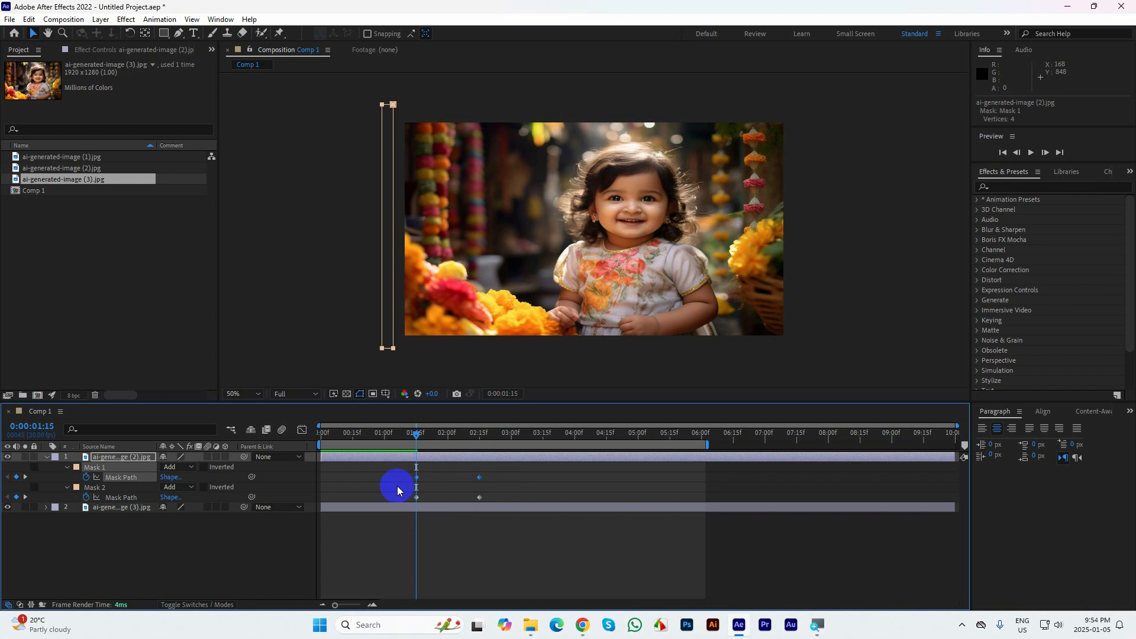
click(87, 477)
click(364, 457)
drag(415, 434, 402, 437)
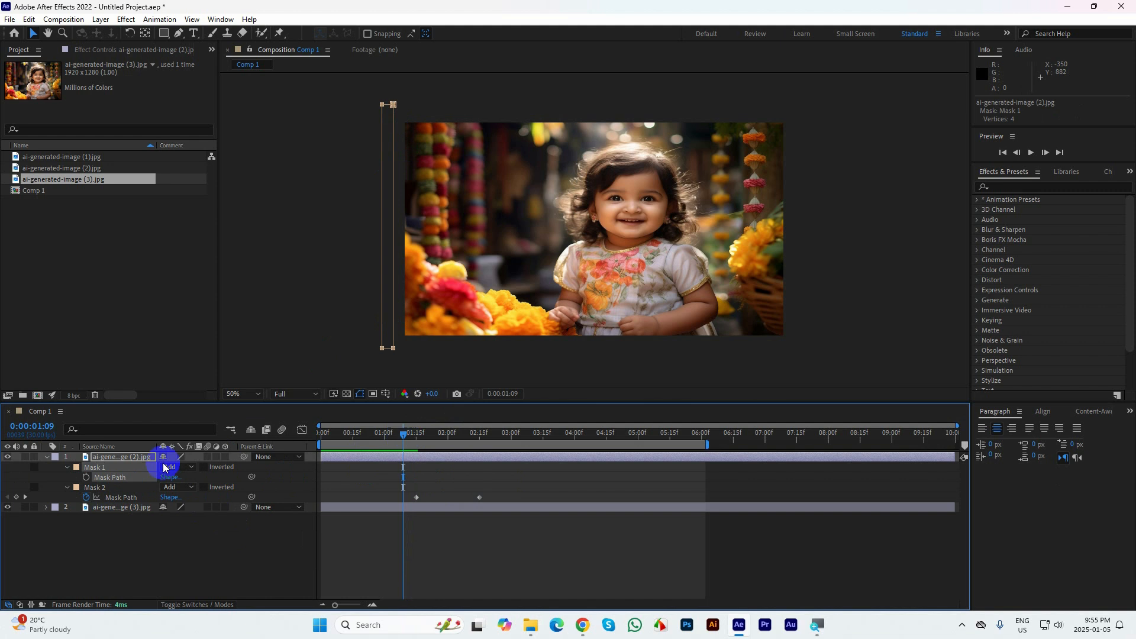
click(87, 477)
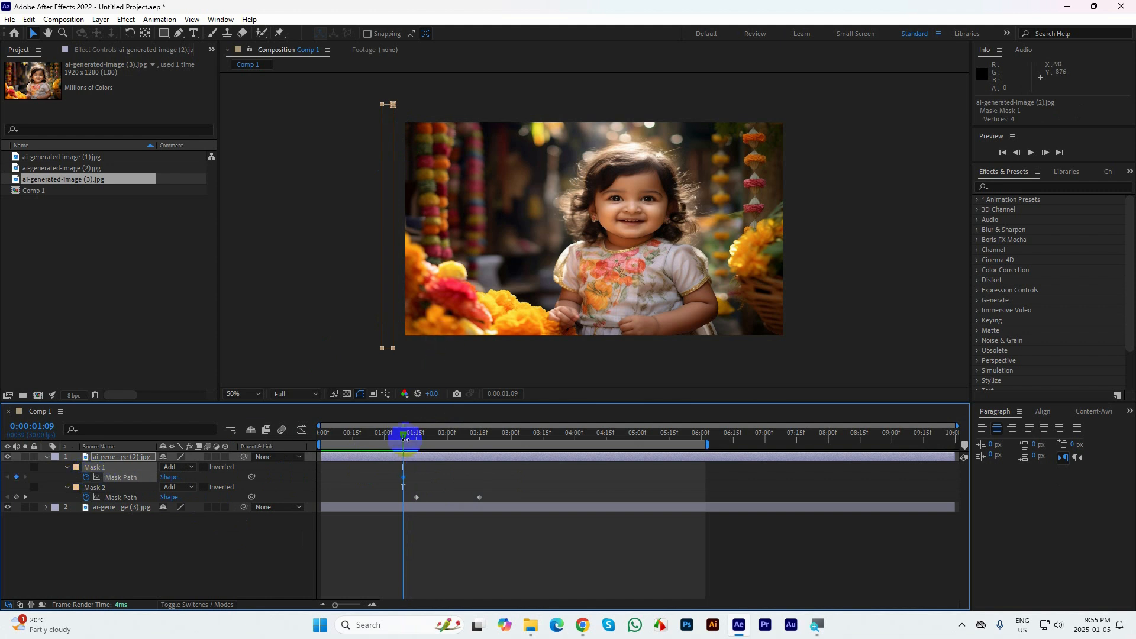
Try to move Mask 1's left-side vertices towards the middle of the frame at 0:00:02:09
drag(404, 439, 468, 435)
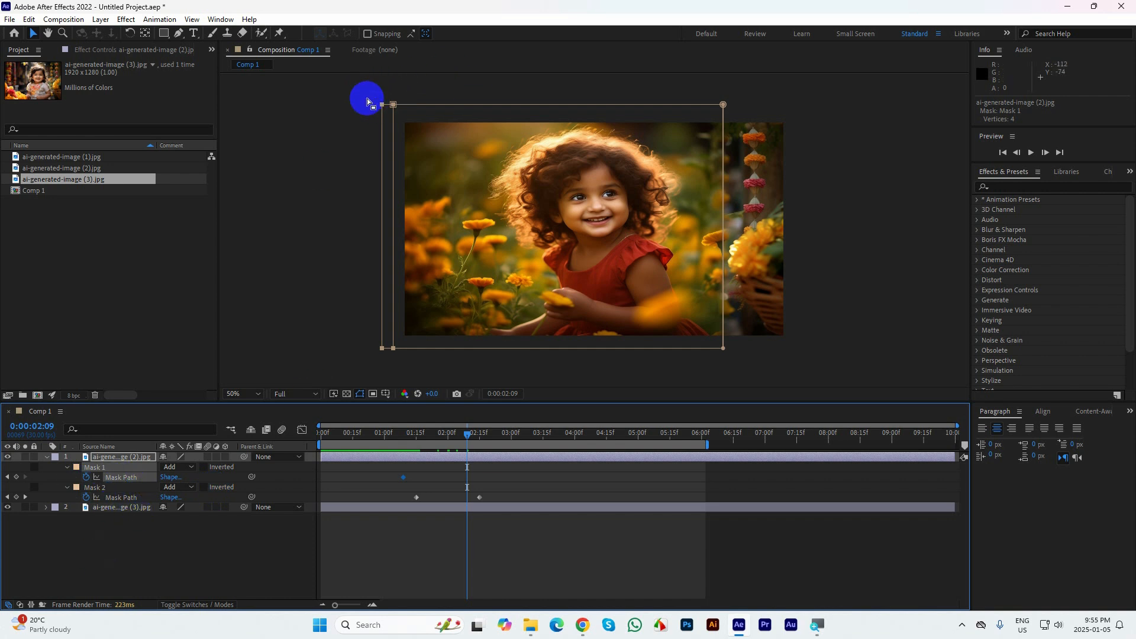
drag(367, 100, 543, 348)
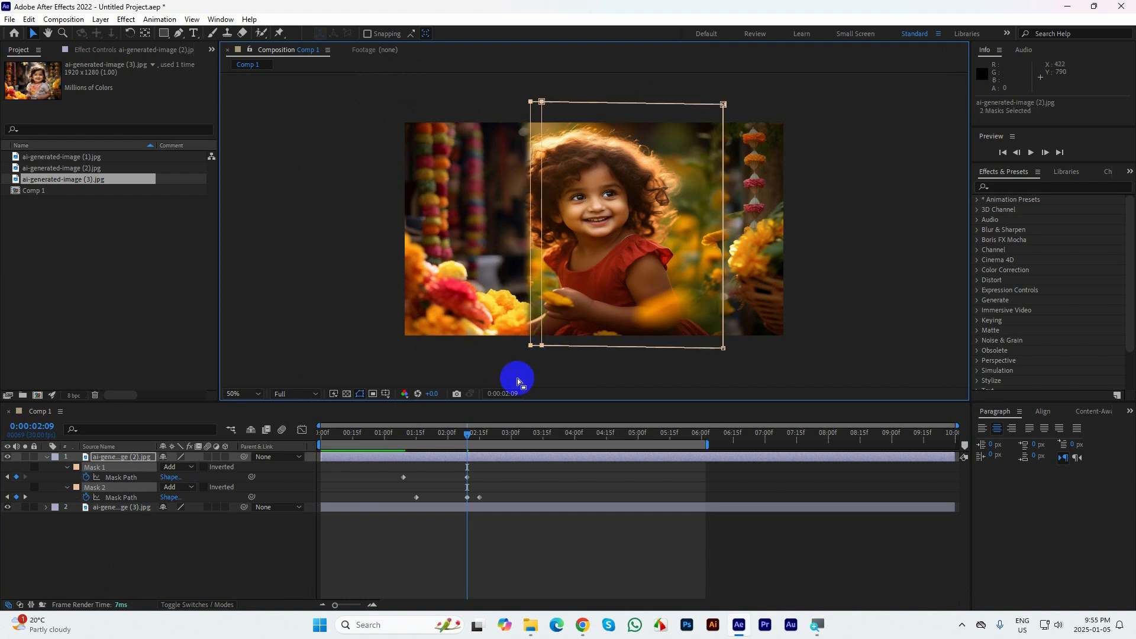
key(ctrl+z)
Hide and lock the ai-generated-image (3).jpg layer
click(8, 507)
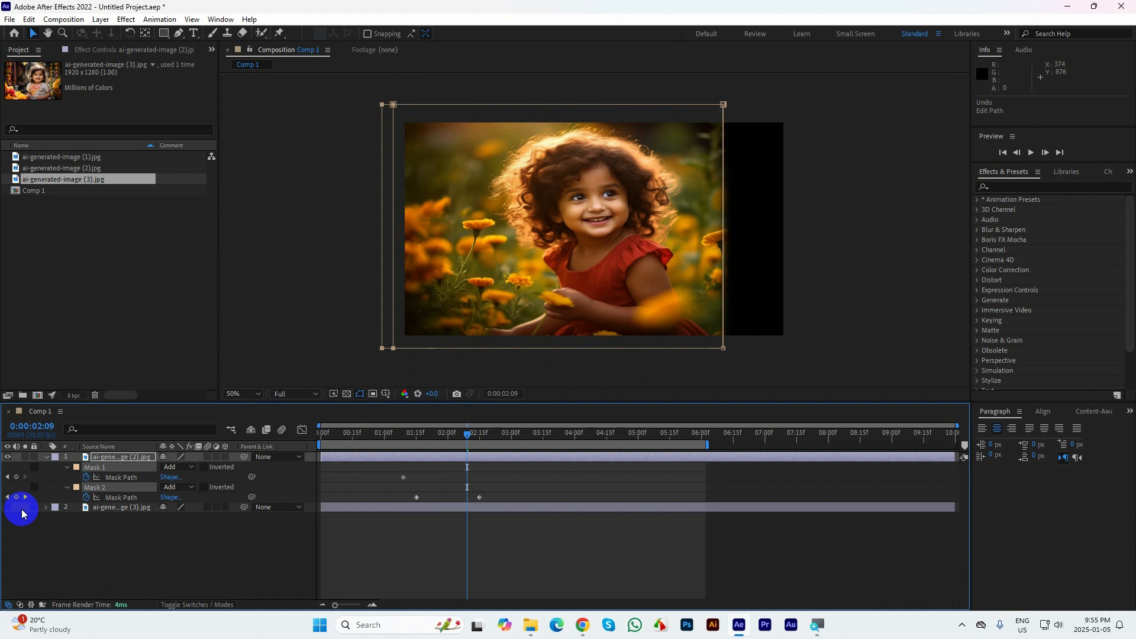
click(381, 557)
Try to shift the narrow Mask 1 rectangle over to the right part of the frame at 0:00:02:09
click(118, 484)
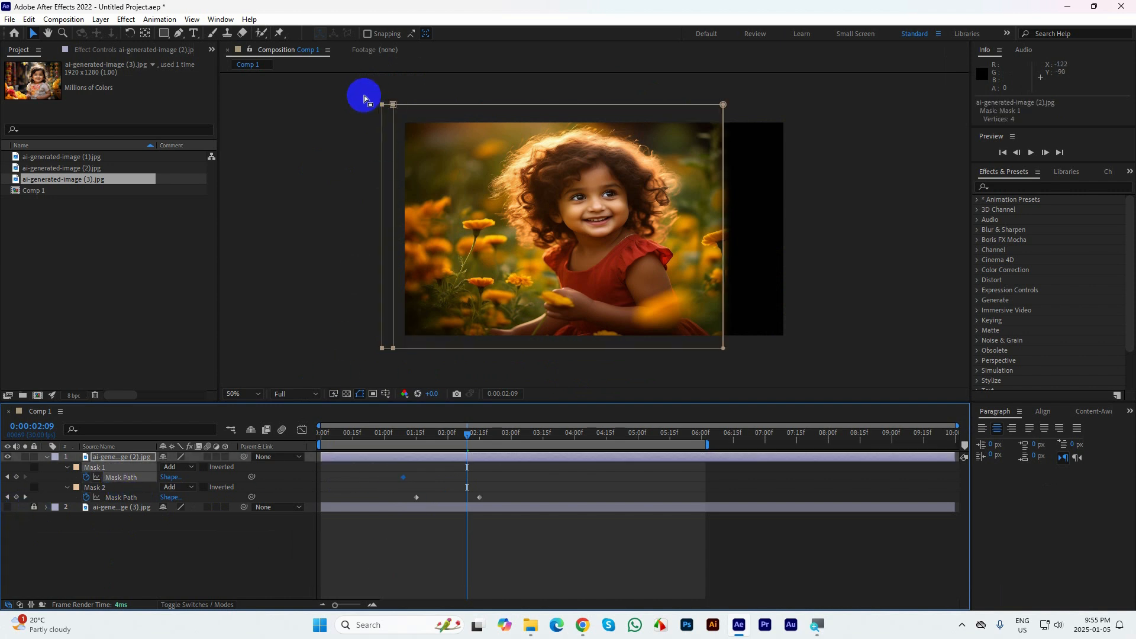
drag(362, 96, 659, 350)
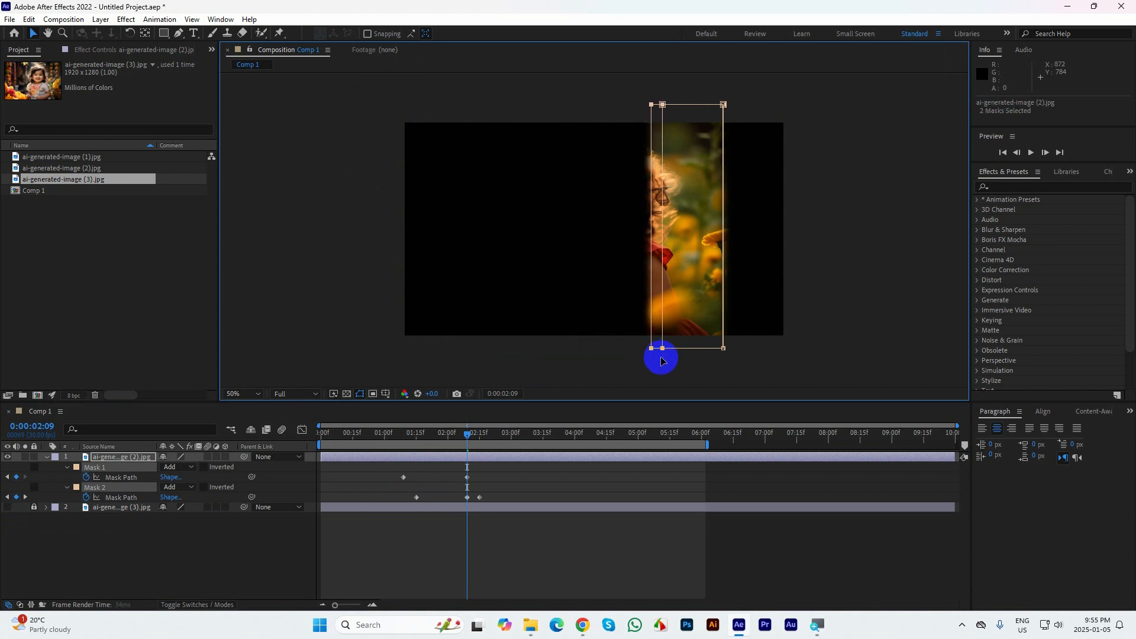
key(ctrl+z)
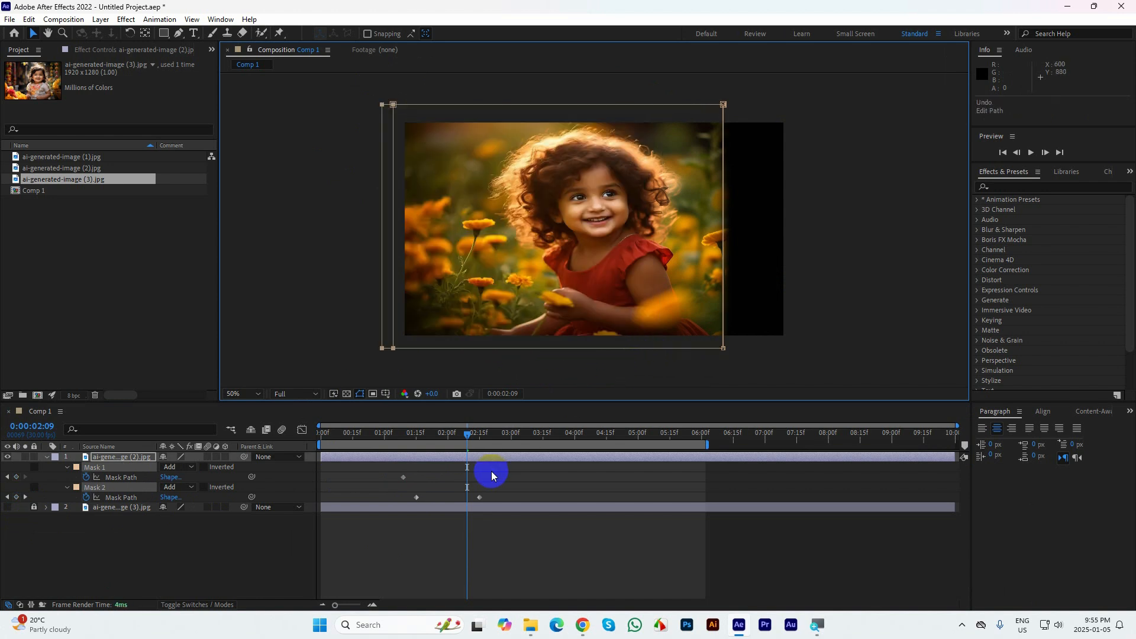
Solo the ai-generated-image (2).jpg layer and select it
click(473, 473)
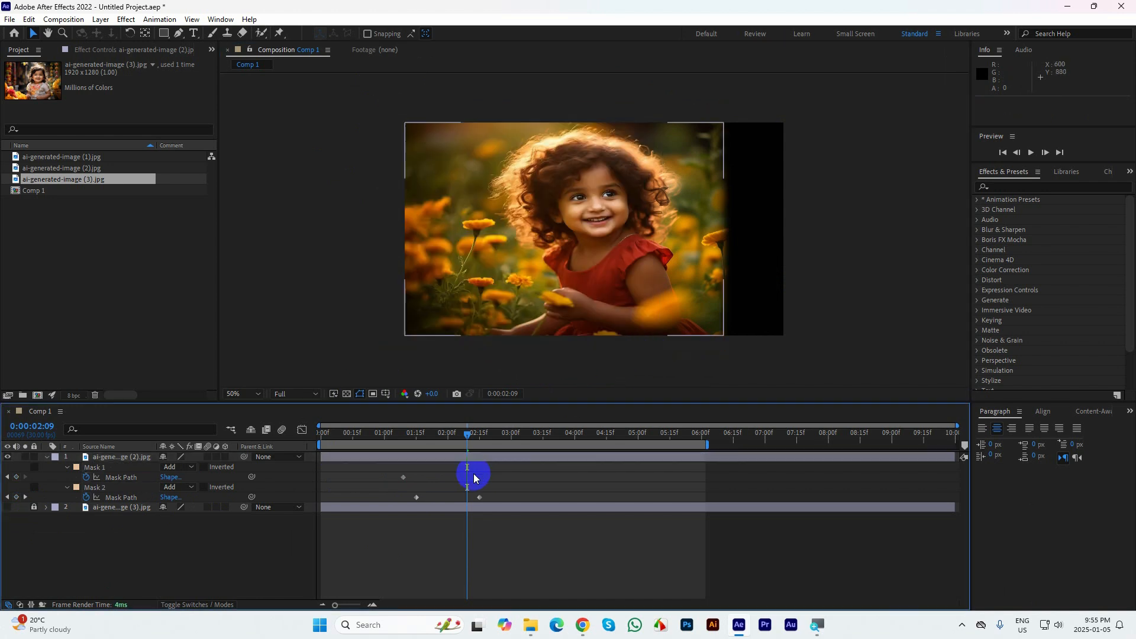
click(121, 477)
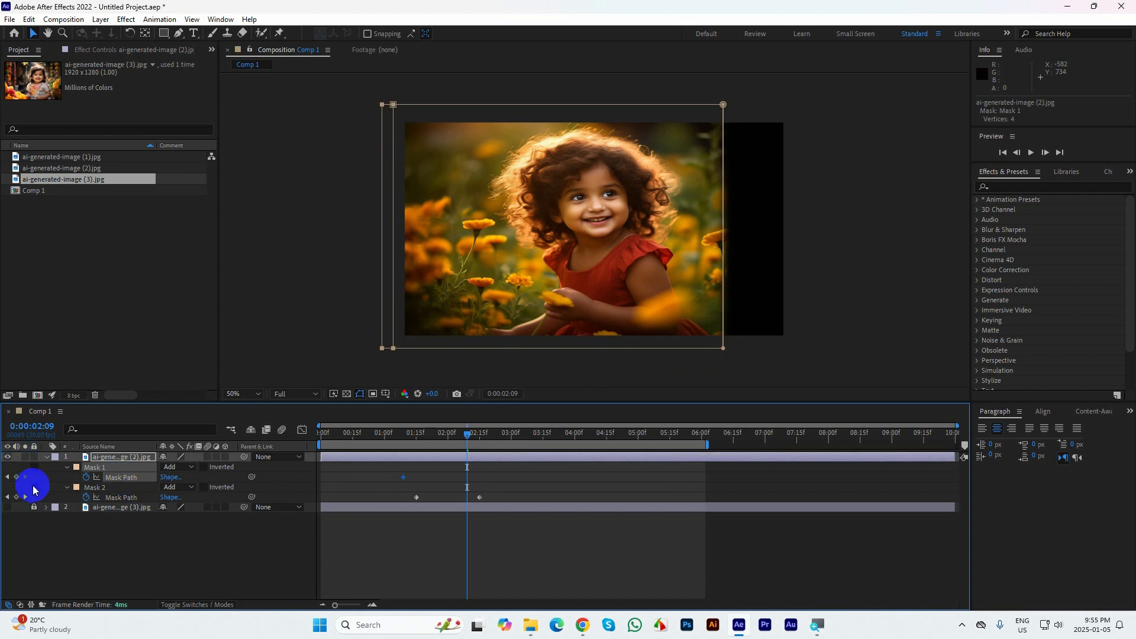
click(108, 458)
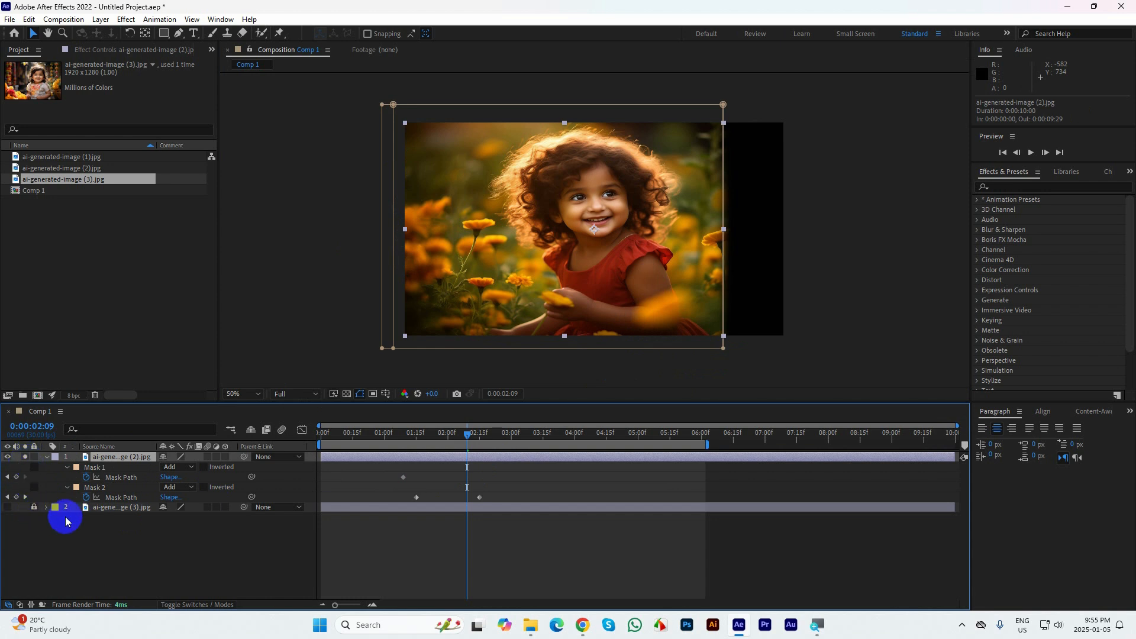
click(820, 240)
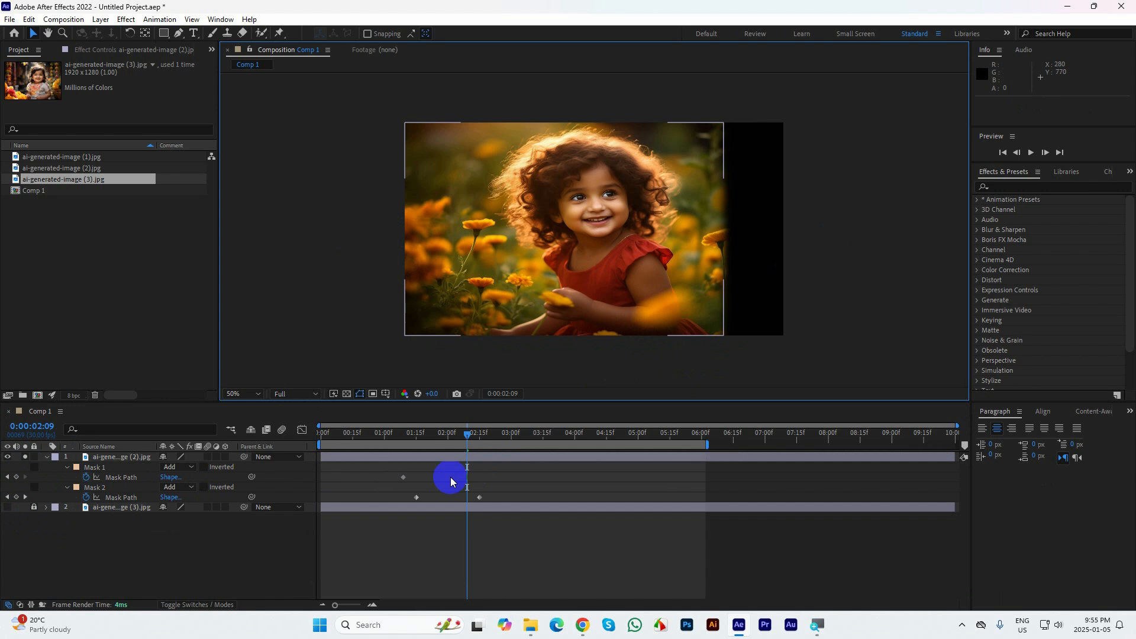
click(400, 462)
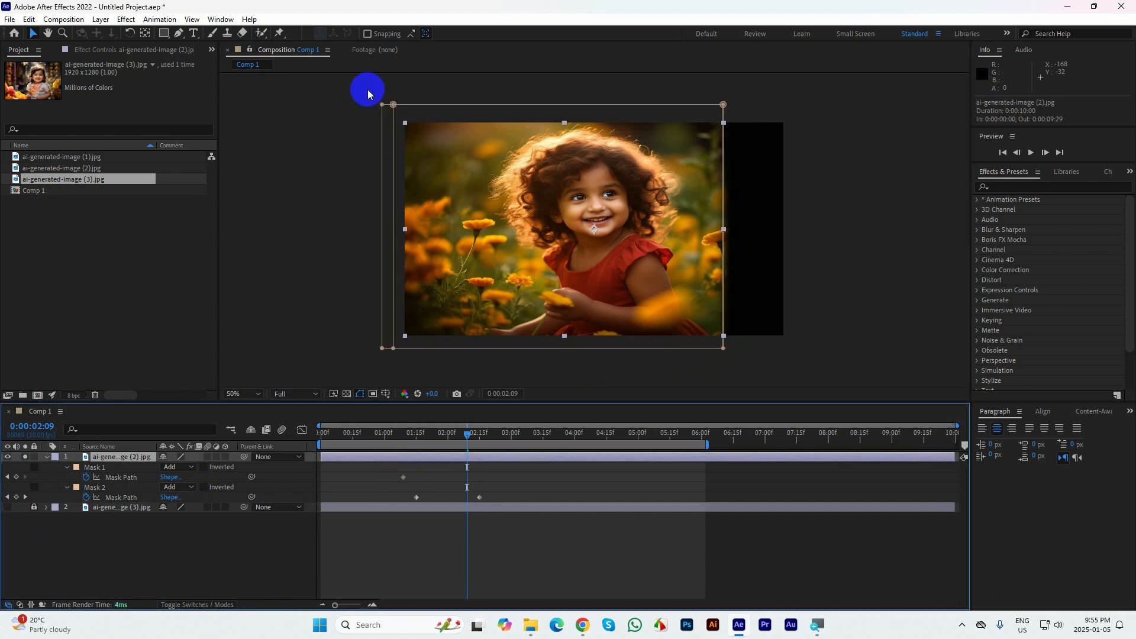
Try again to move only Mask 1's path inward on the soloed layer at 0:00:02:09
drag(391, 112, 463, 141)
key(ctrl+z)
drag(400, 363, 352, 90)
click(103, 477)
click(110, 477)
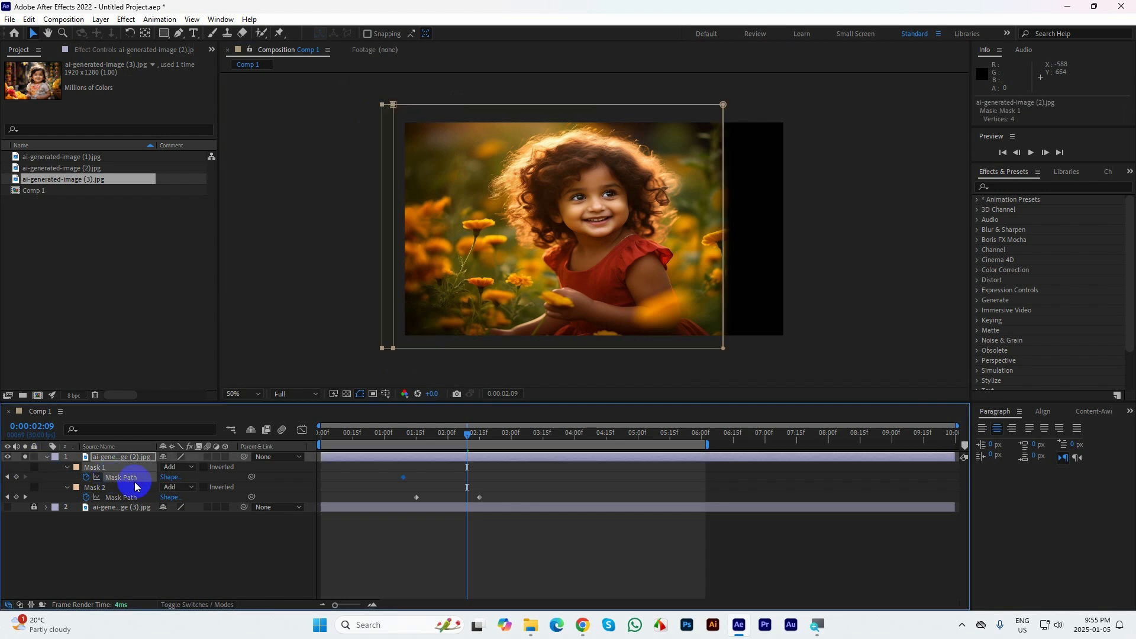
click(370, 261)
drag(370, 261, 515, 109)
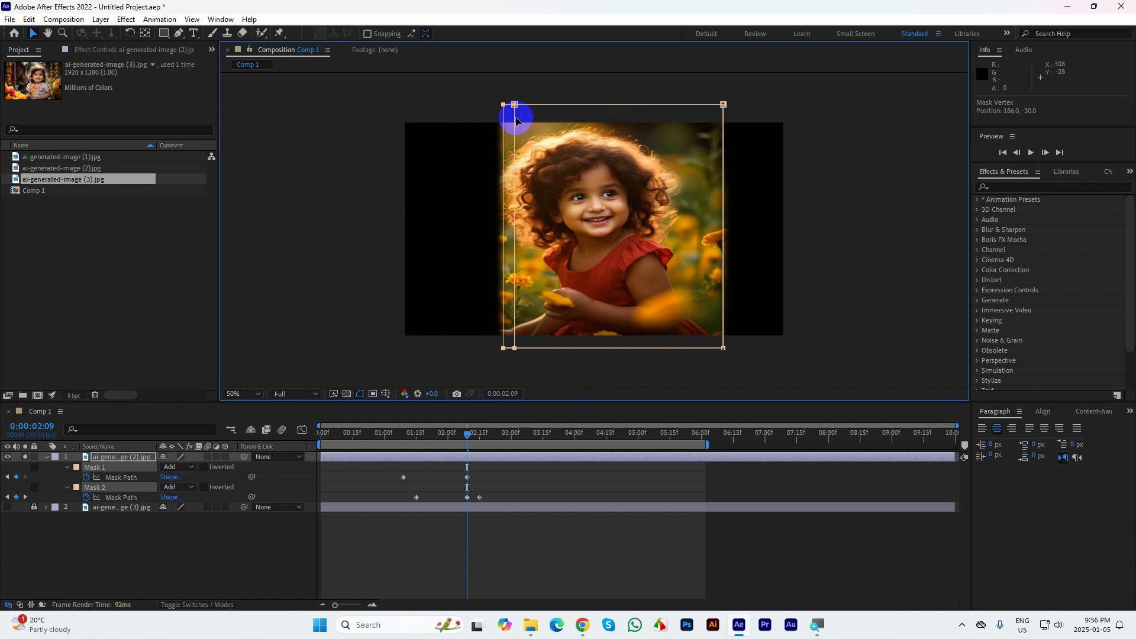
key(ctrl+z)
Unlock the ai-generated-image (3).jpg layer and select it
click(514, 477)
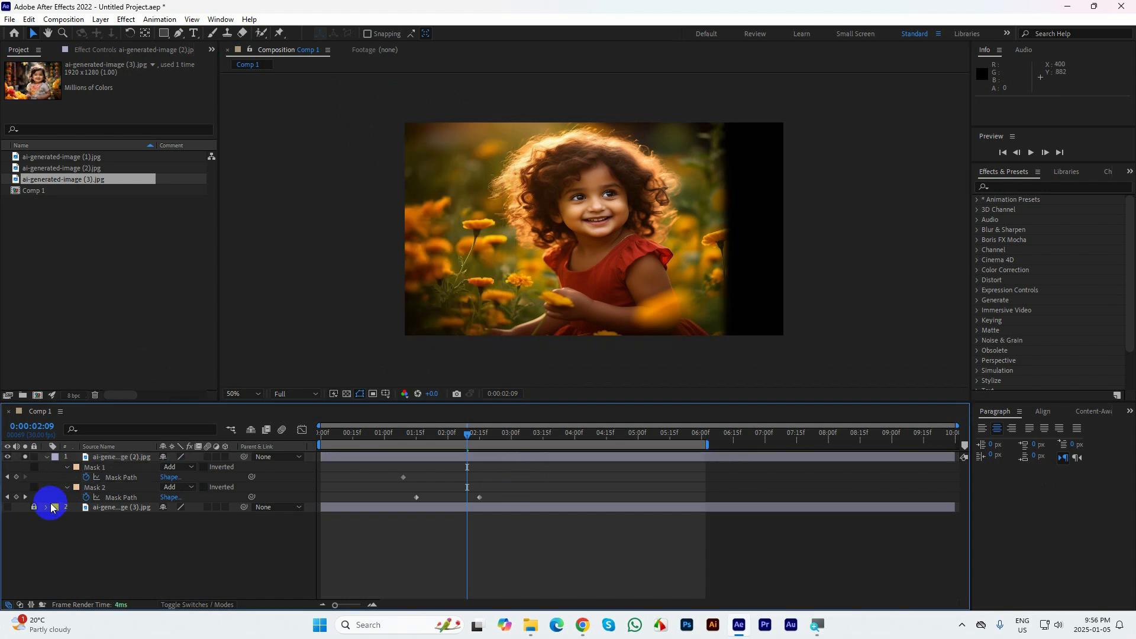
click(351, 509)
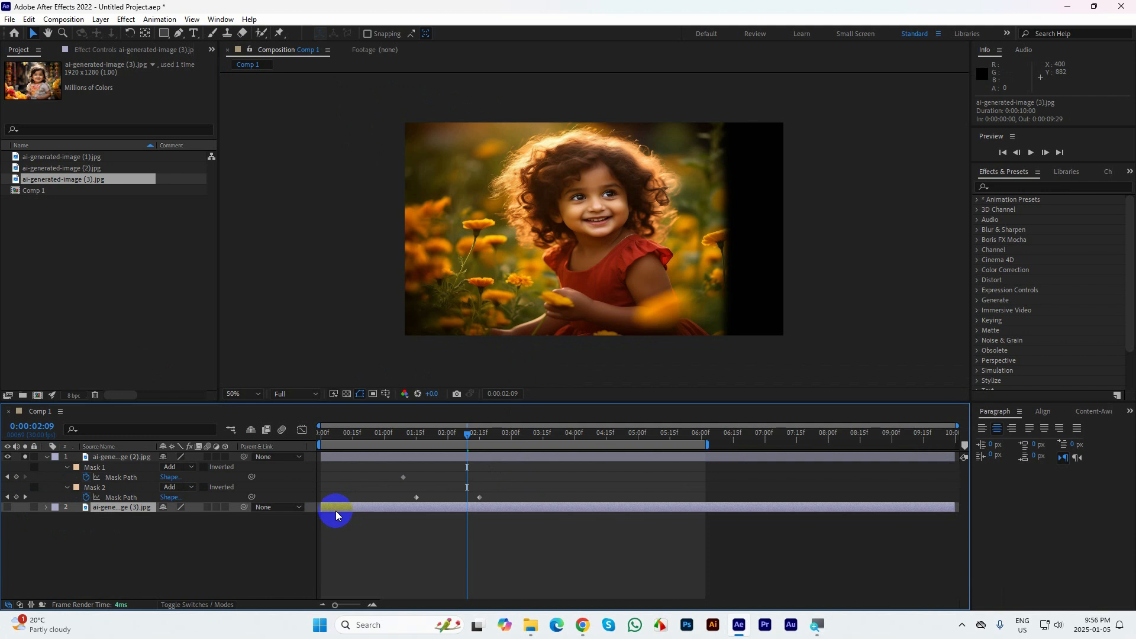
Try to start the ai-generated-image (3).jpg layer at 0:00:03:24 and move the masks toward the frame's right part at 0:00:01:09
drag(336, 511, 572, 522)
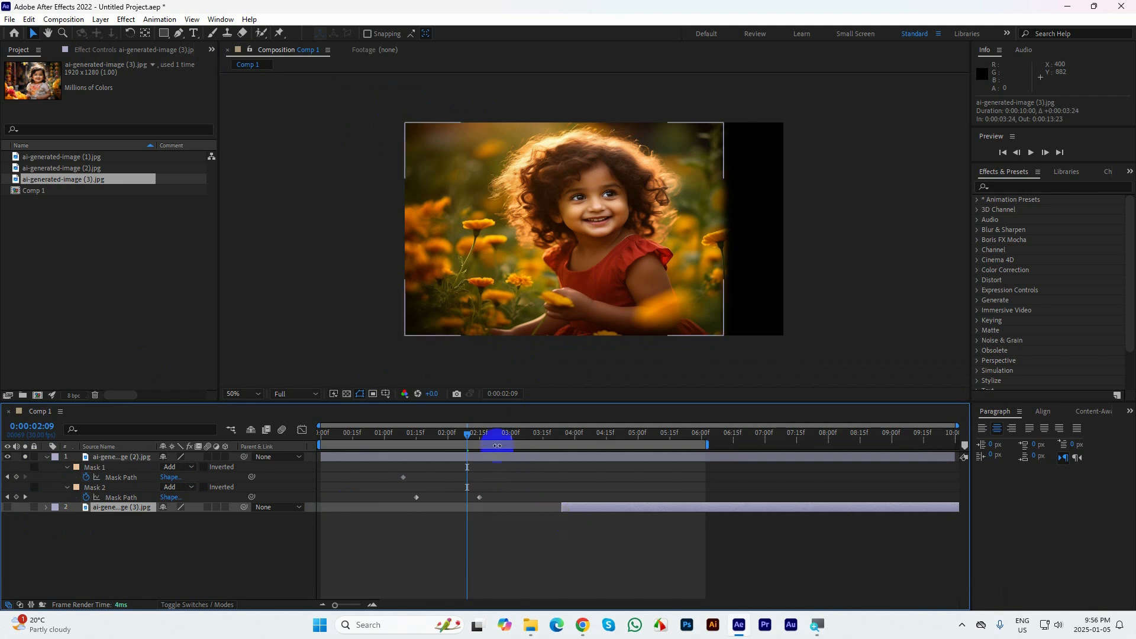
click(363, 435)
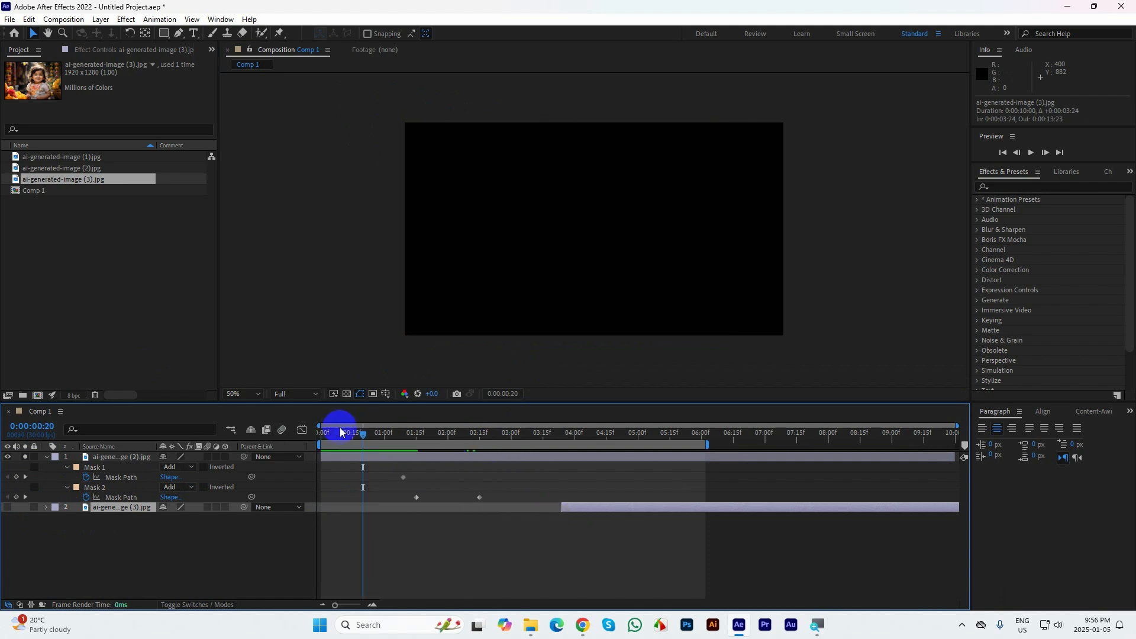
drag(402, 440, 403, 440)
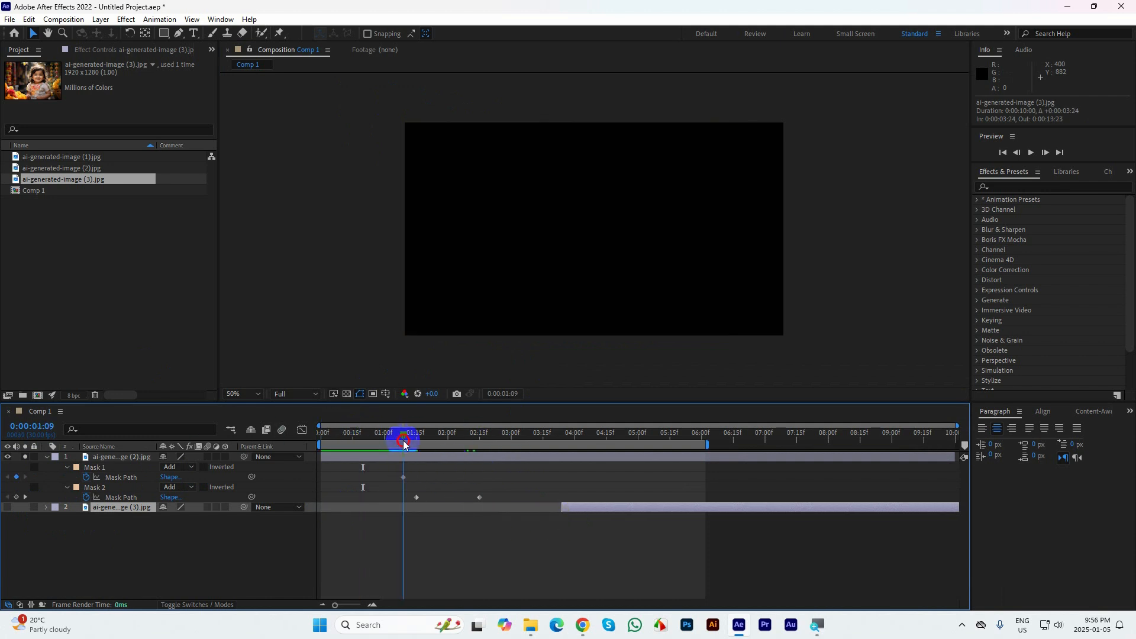
click(403, 476)
click(114, 476)
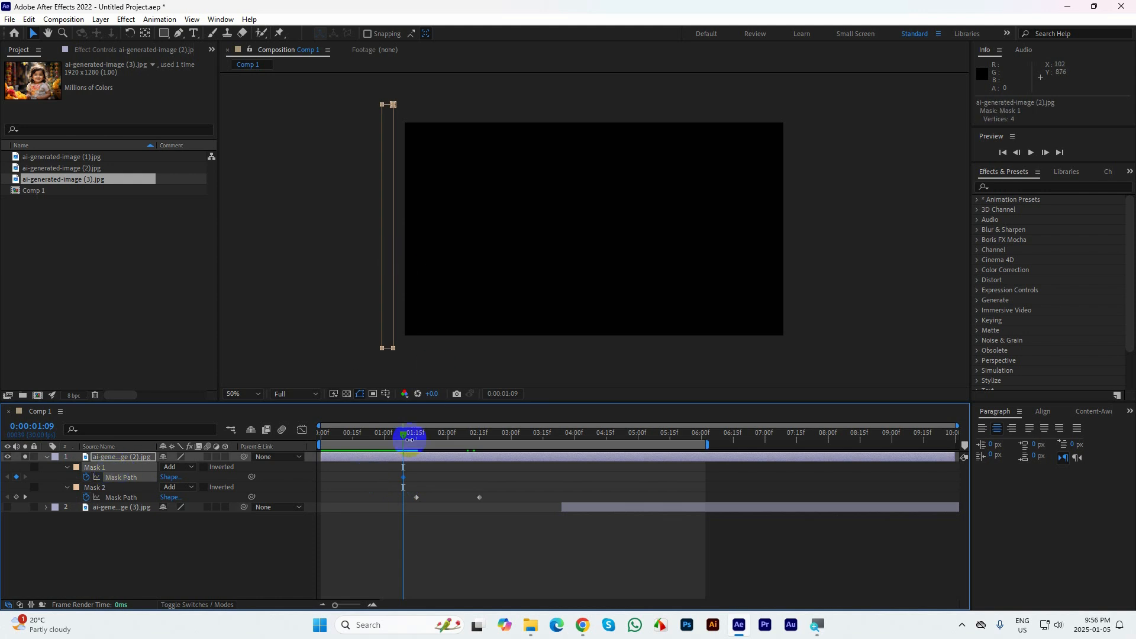
mouse_move(404, 436)
mouse_down()
mouse_move(470, 436)
mouse_move(411, 436)
mouse_move(408, 449)
mouse_up()
drag(353, 94, 676, 343)
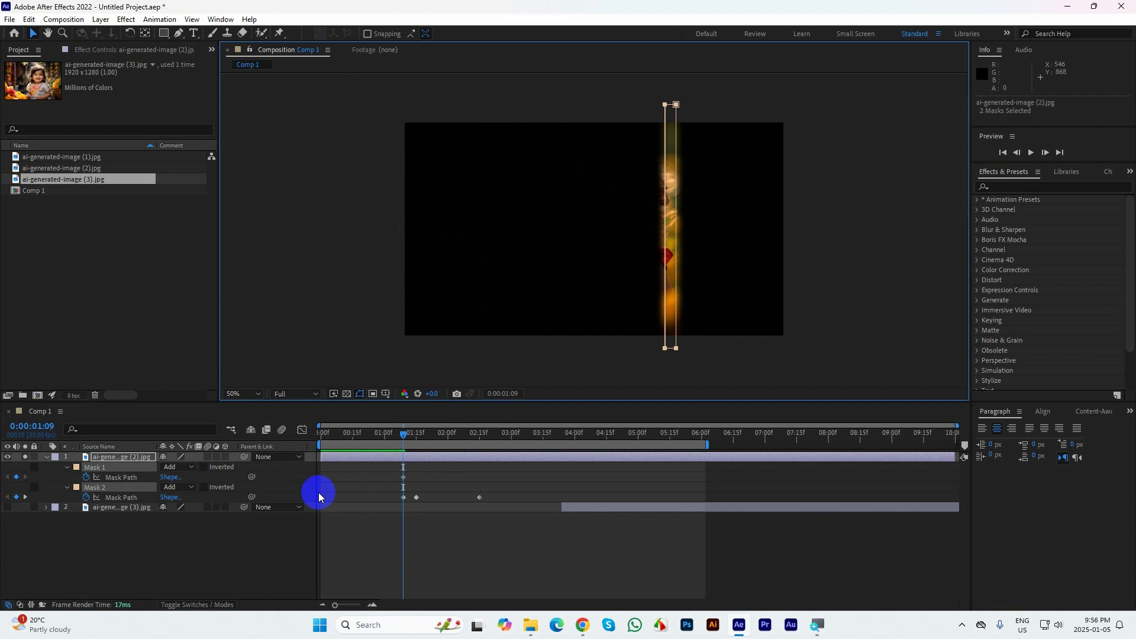
Undo the layer timing, lock, solo and mask changes back to the earlier Mask 1 path keyframes
key(ctrl+z)
key(ctrl+z)
key(ctrl+z)
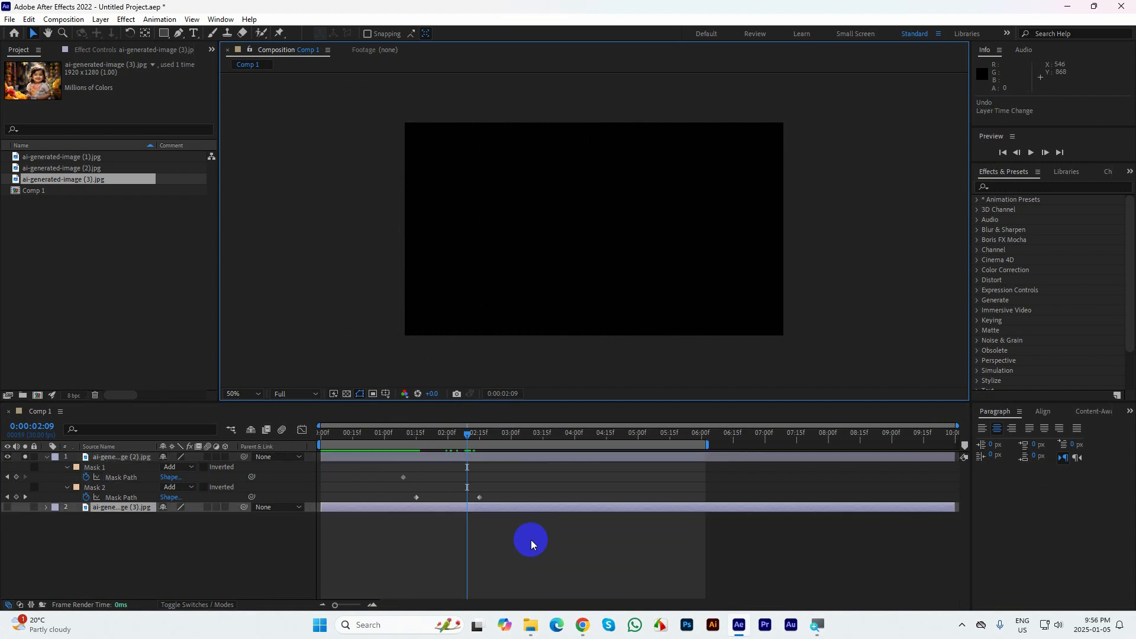
key(ctrl+z)
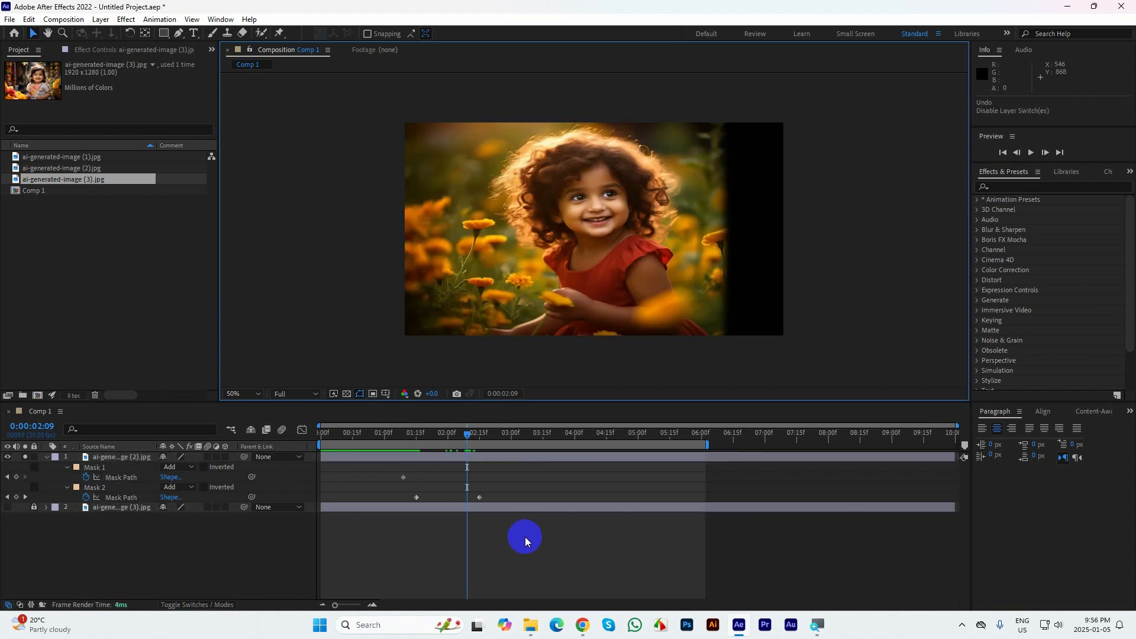
key(ctrl+z)
key(ctrl+z)
key(ctrl+z)
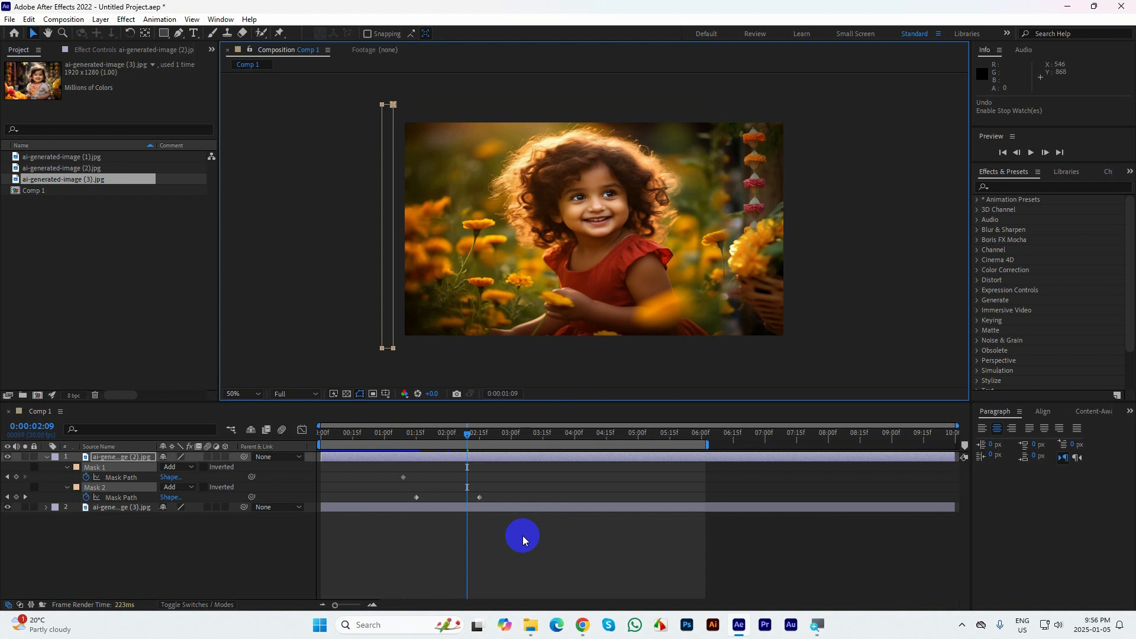
key(ctrl+z)
key(ctrl+z)
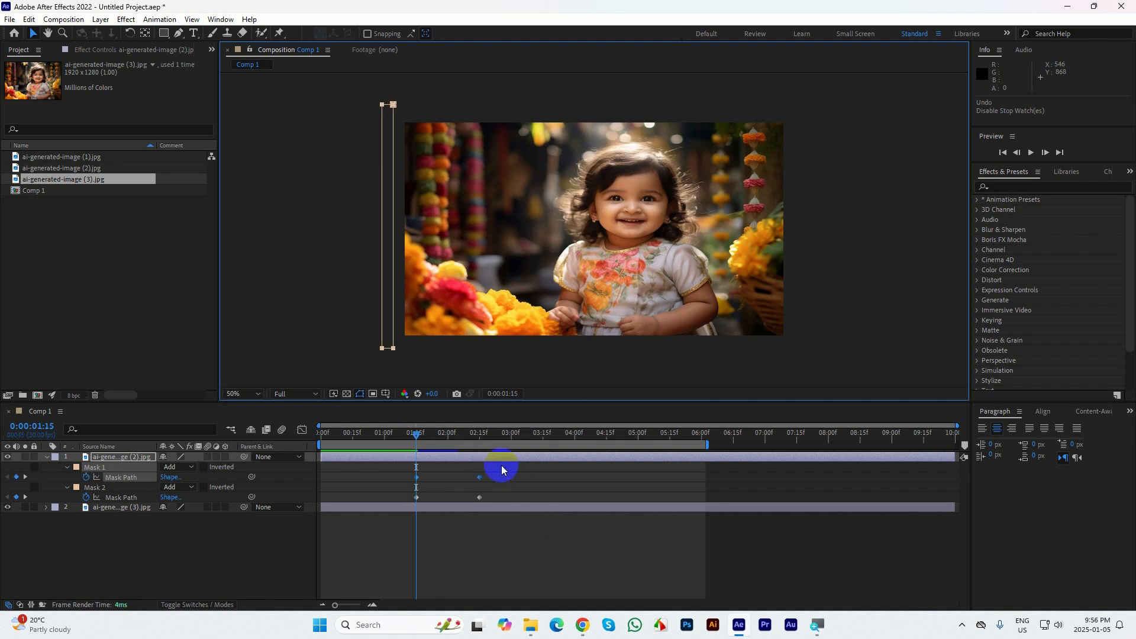
click(286, 576)
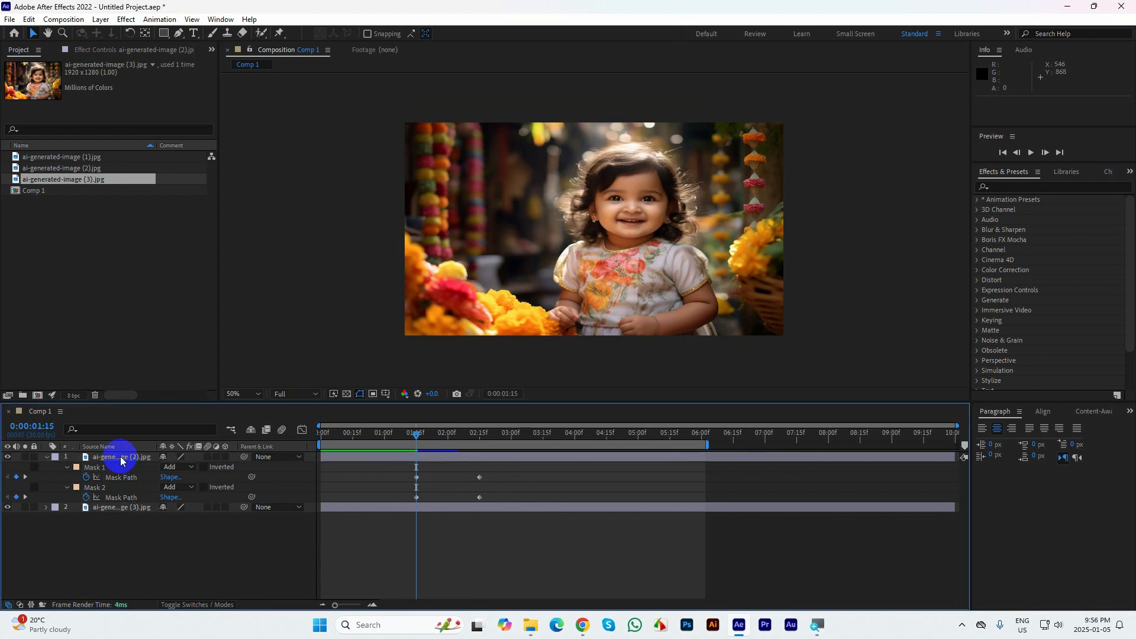
Replace Mask 2's path keyframes on the ai-generated-image (2).jpg layer with new ones at 0:00:01:10 and 0:00:02:10
click(122, 457)
click(8, 457)
click(9, 456)
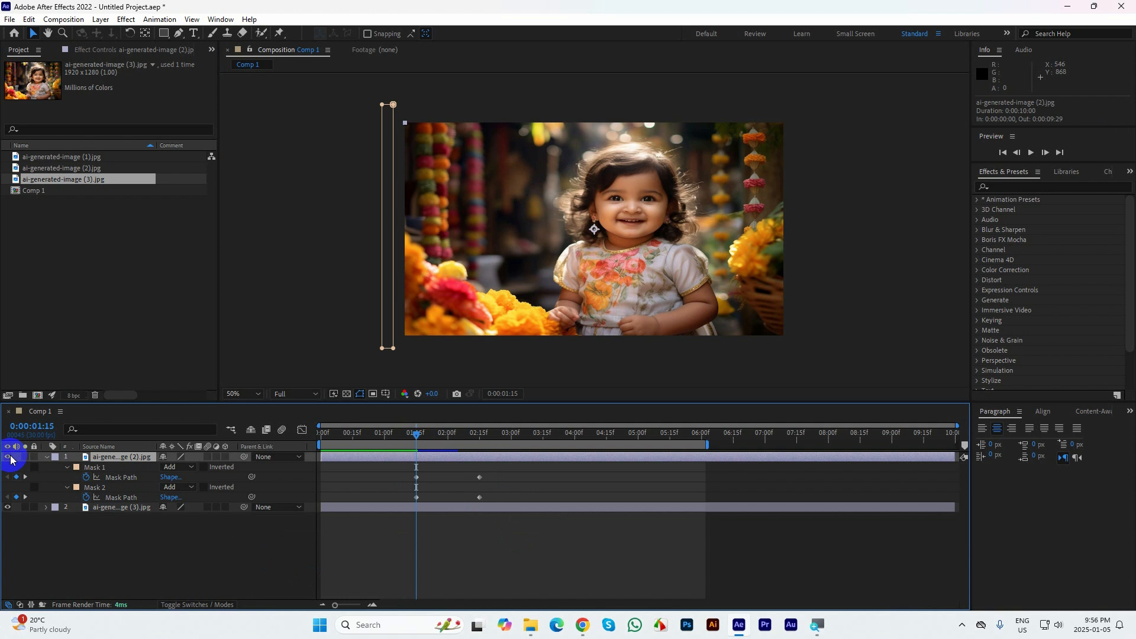
drag(500, 486, 417, 501)
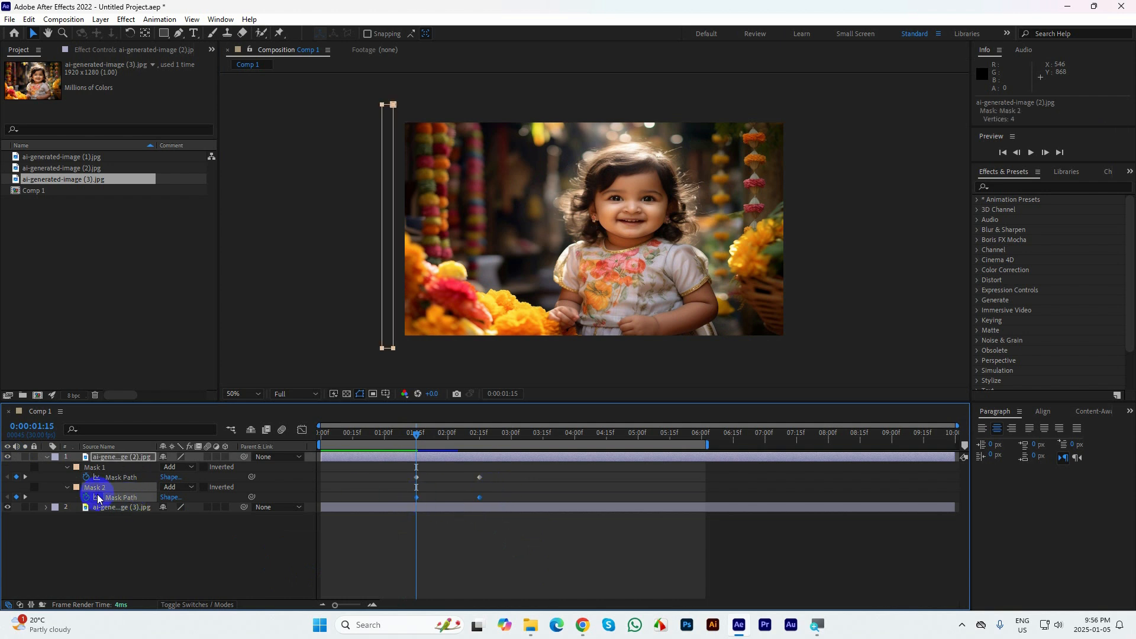
drag(410, 435, 406, 433)
click(12, 504)
click(86, 497)
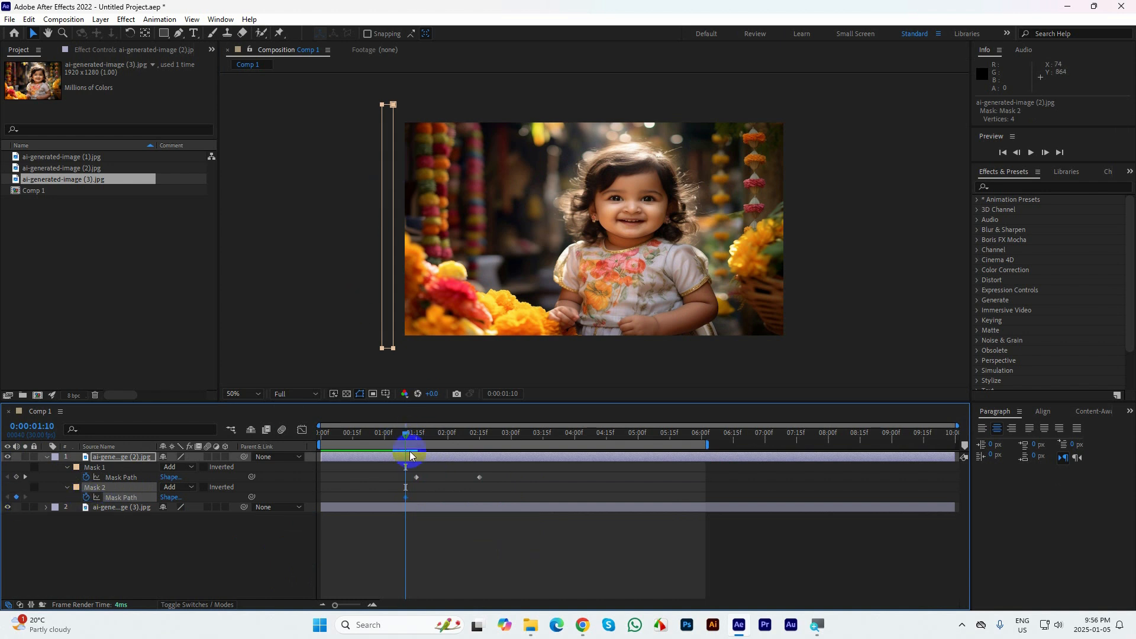
drag(410, 436, 473, 435)
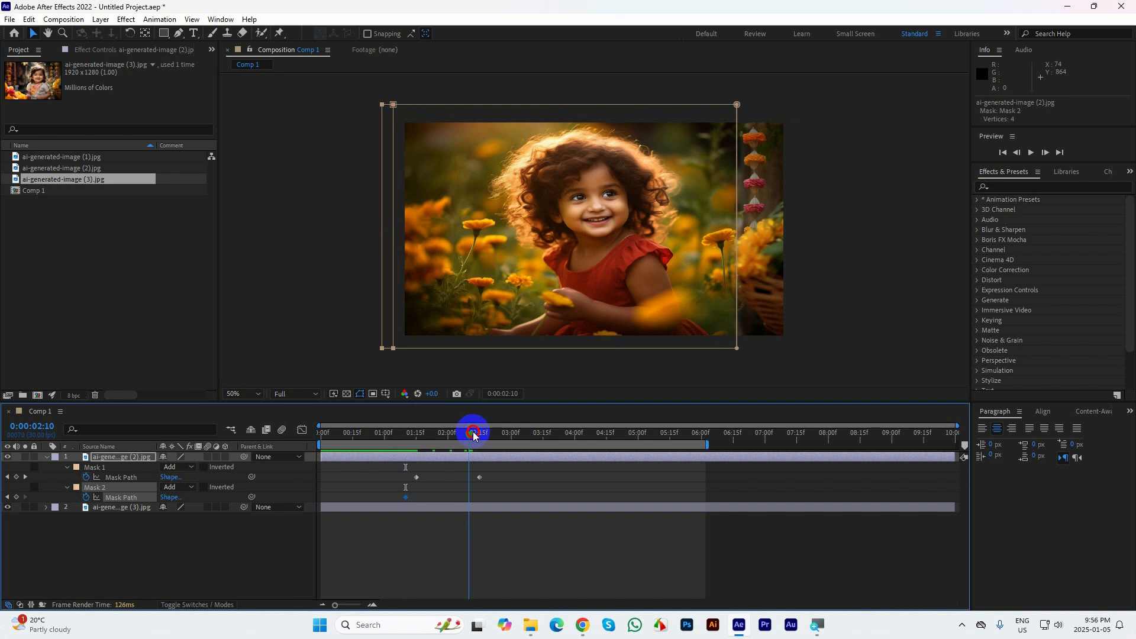
click(16, 496)
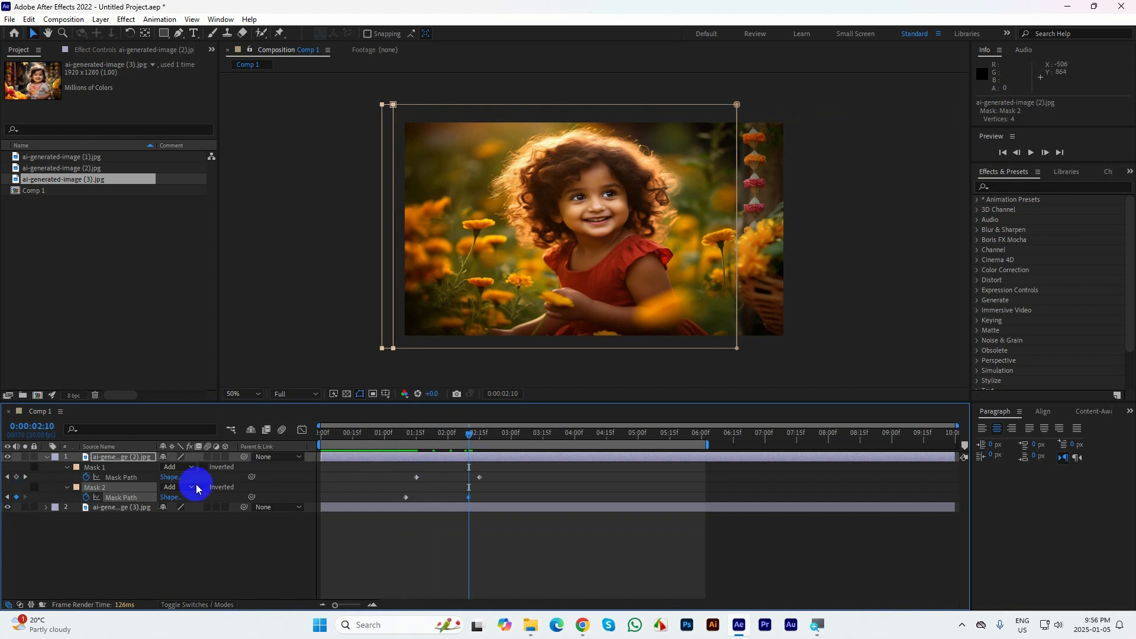
Try to move both masks beyond the frame's right edge at 0:00:01:10, and undo that move
click(406, 436)
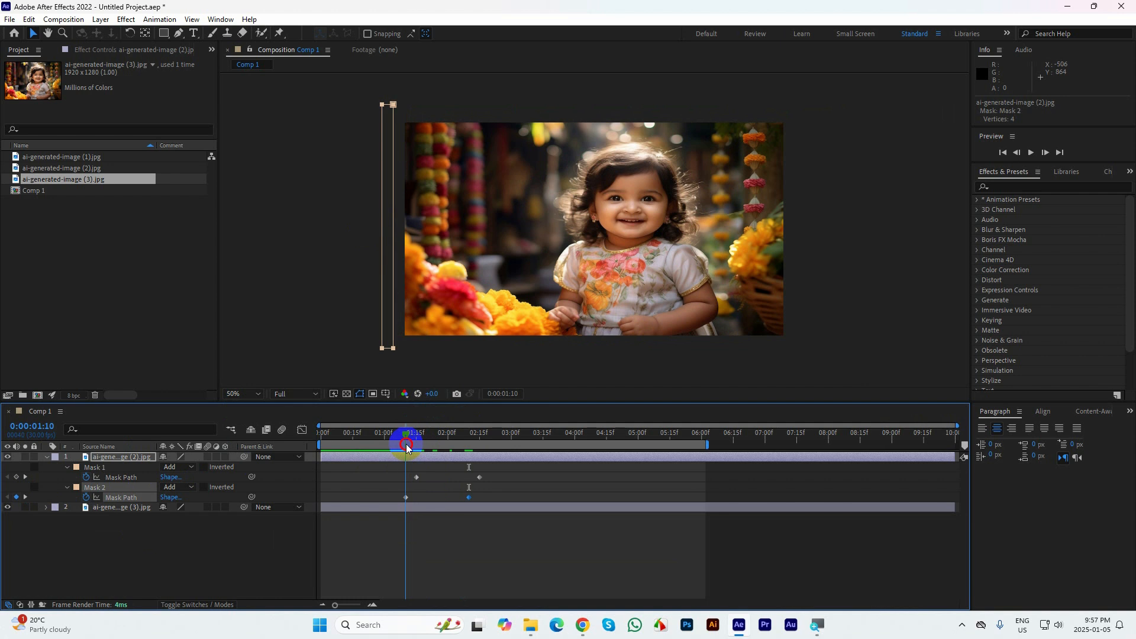
drag(368, 93, 801, 349)
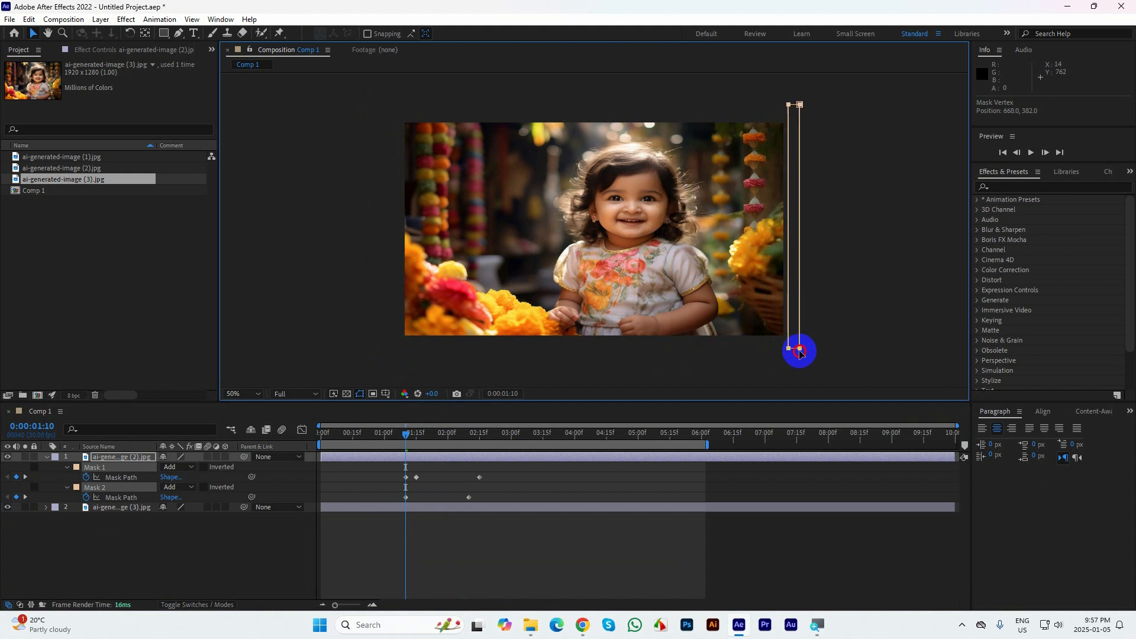
key(ctrl+z)
Move only Mask 2's path beyond the right edge of the frame at 0:00:01:10
click(485, 493)
click(111, 485)
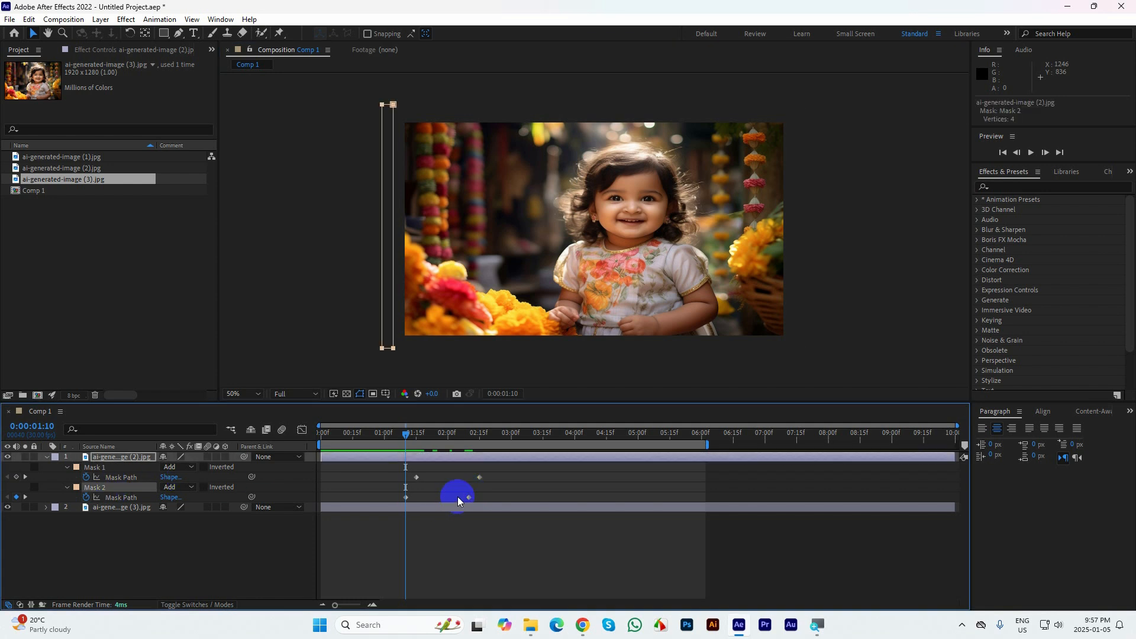
drag(497, 496, 384, 496)
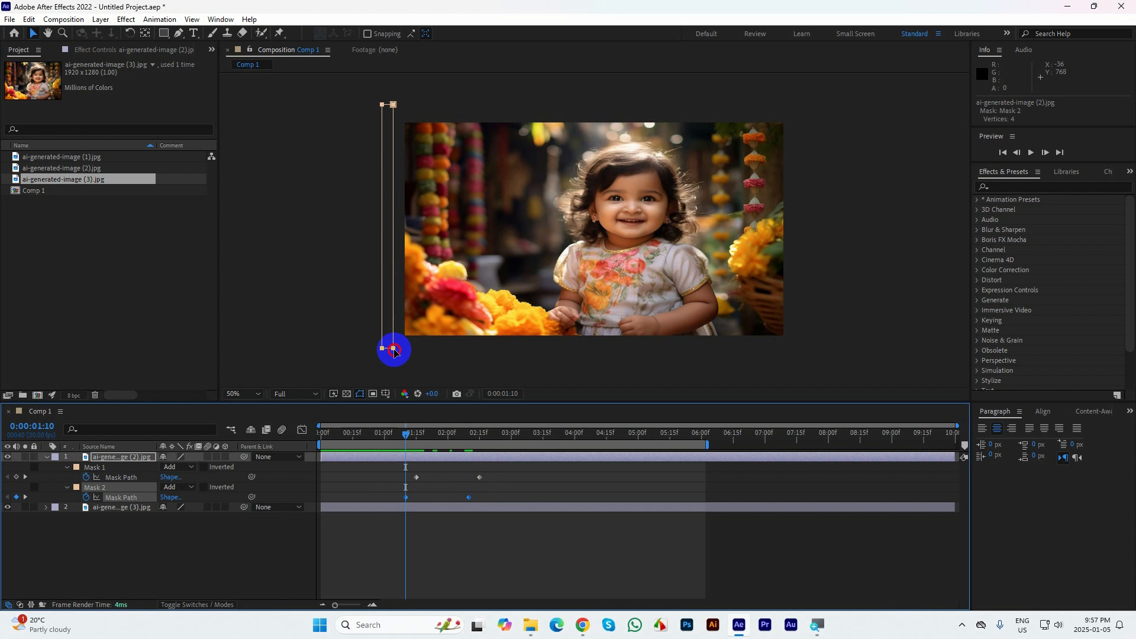
drag(395, 350, 802, 370)
Time-reverse Mask 2's two path keyframes so the narrow strip travels from left to right
drag(489, 512, 406, 488)
right_click(406, 495)
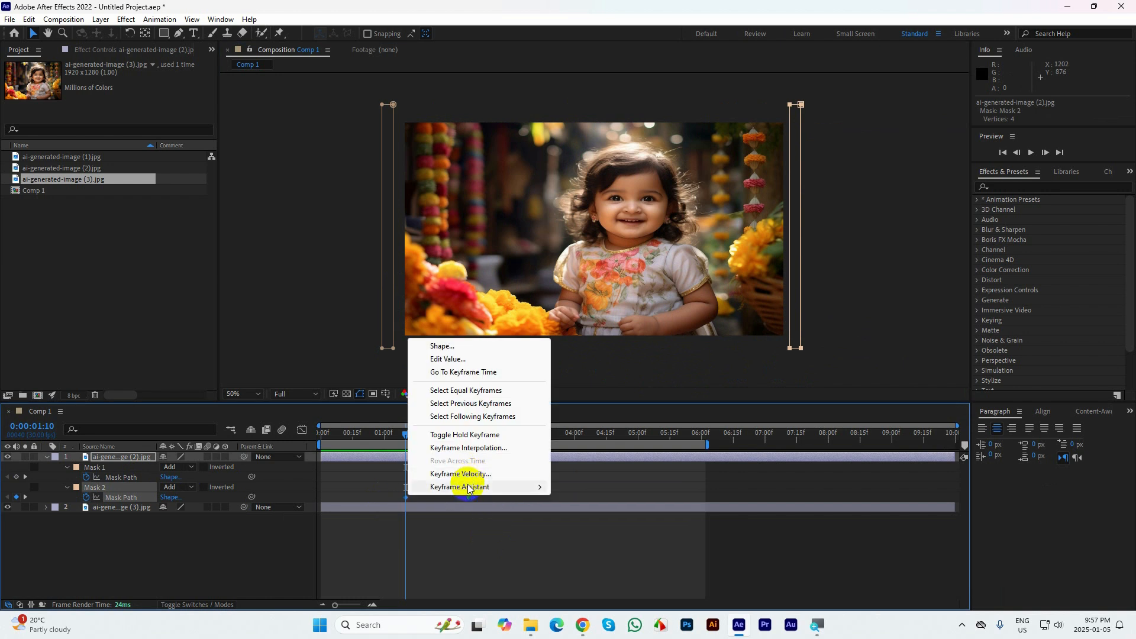
mouse_move(471, 486)
click(604, 604)
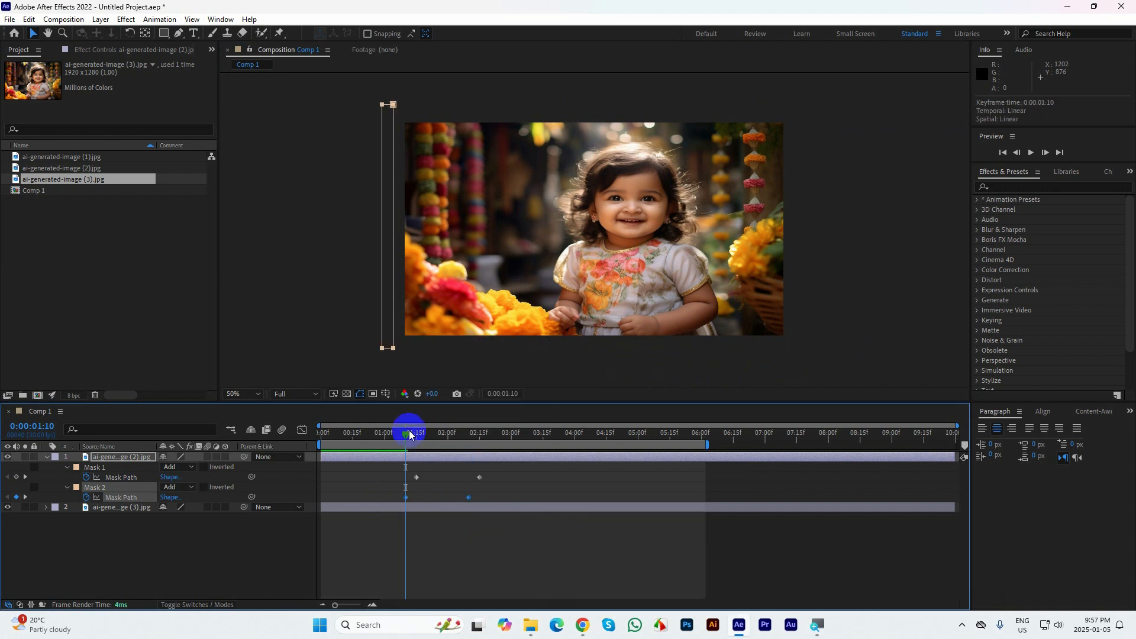
Check the strip's position at 0:00:01:20 and shift both Mask 2 path keyframes to start at 0:00:01:13
drag(405, 432, 427, 443)
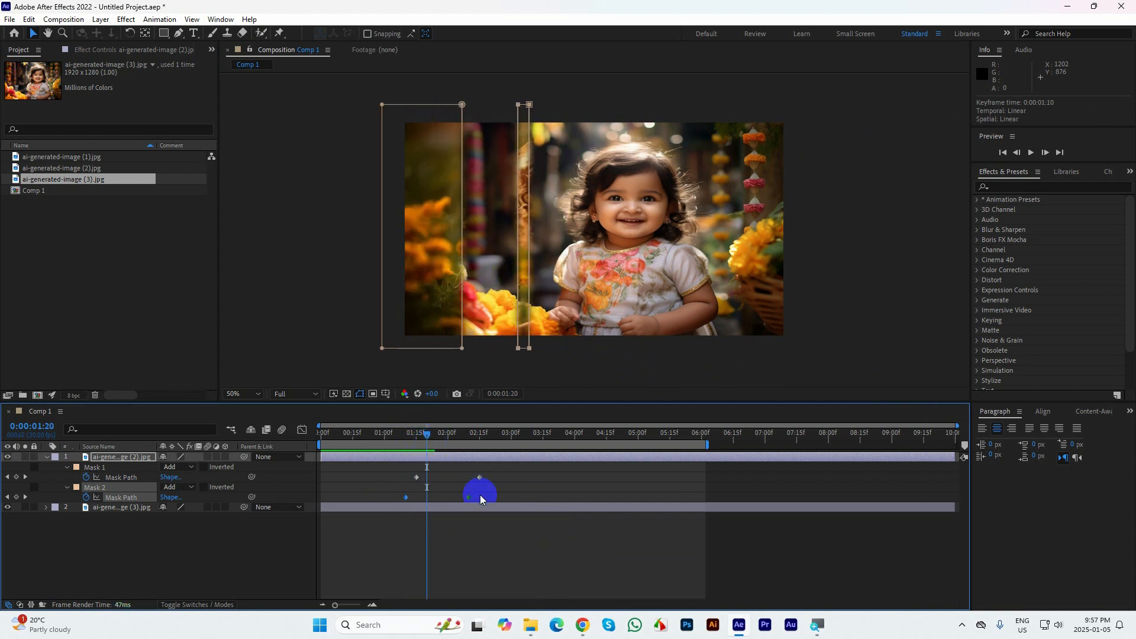
drag(480, 495, 411, 499)
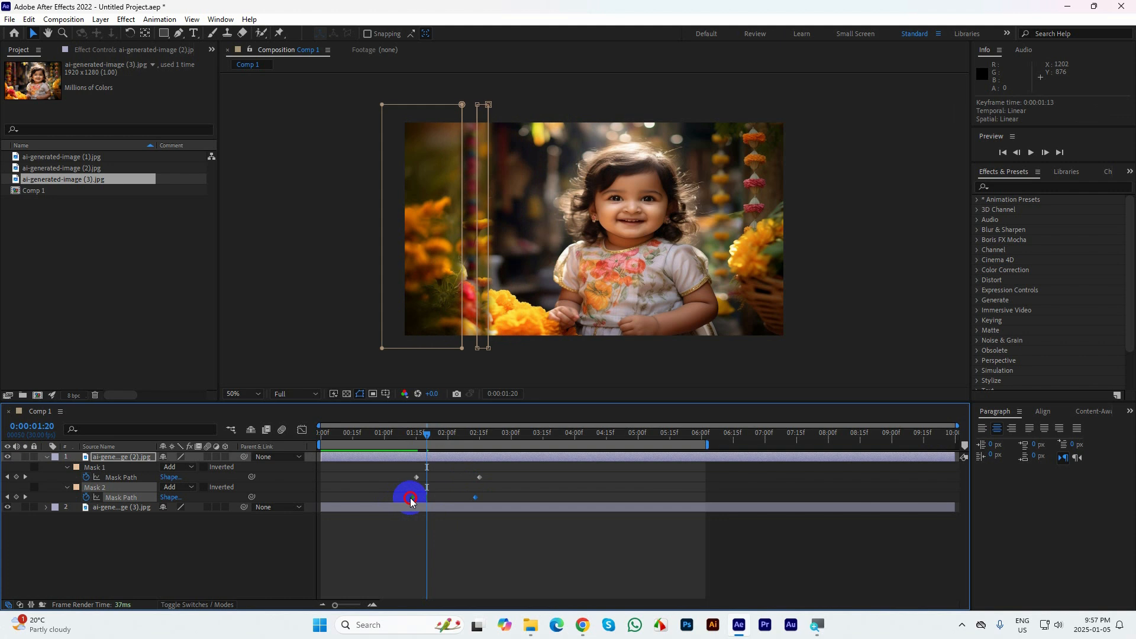
click(181, 531)
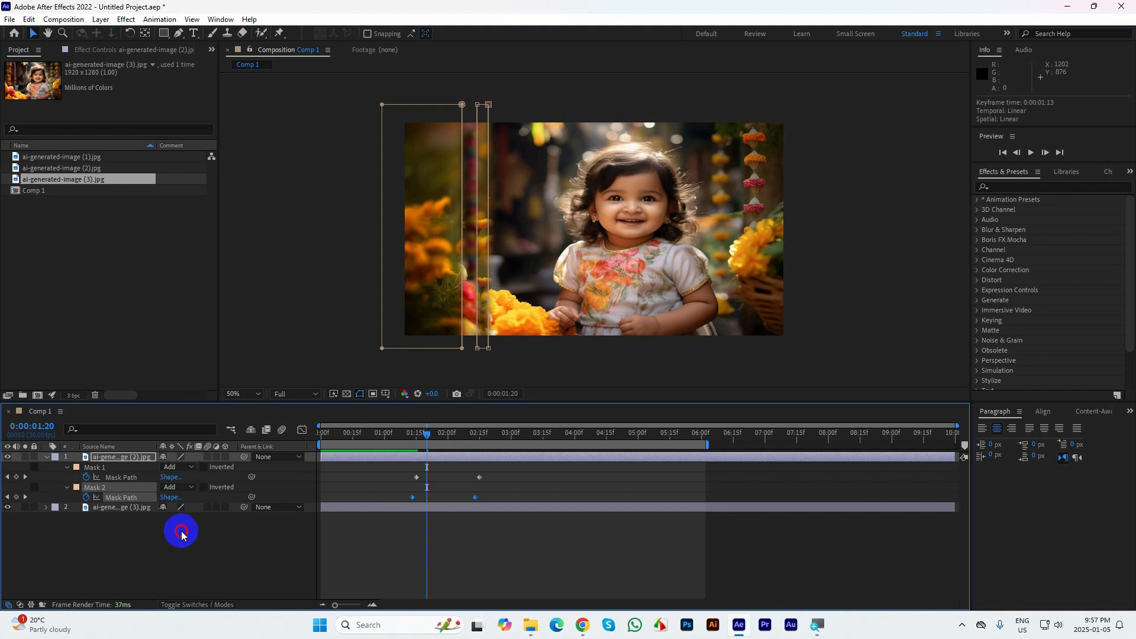
Copy Mask 2 with its path animation into a third mask on the ai-generated-image (2).jpg layer
click(108, 486)
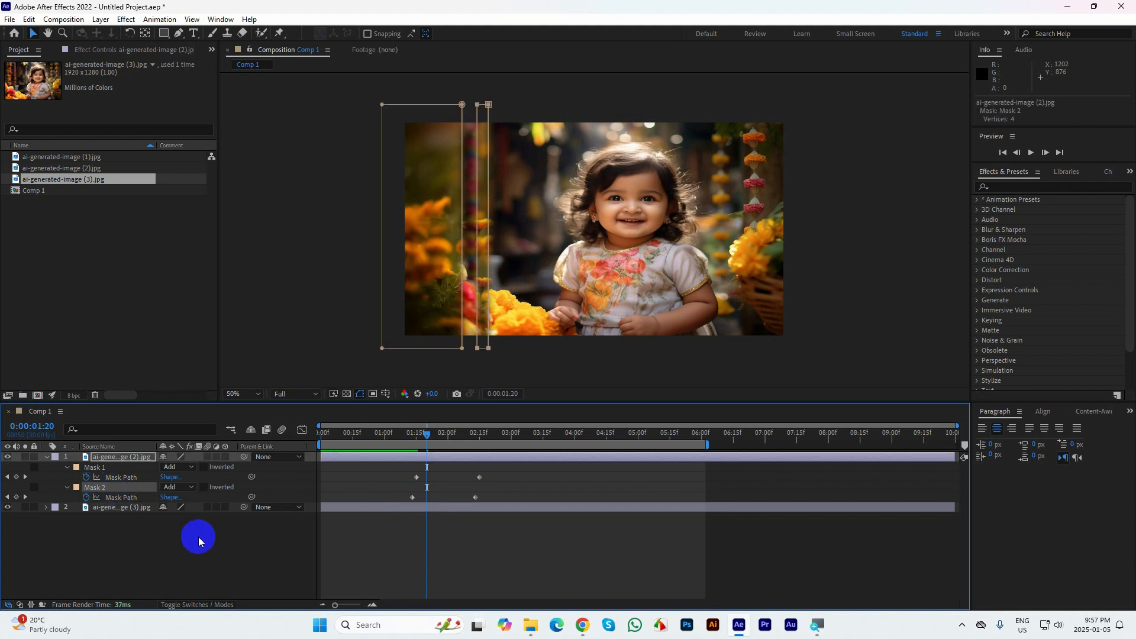
click(110, 458)
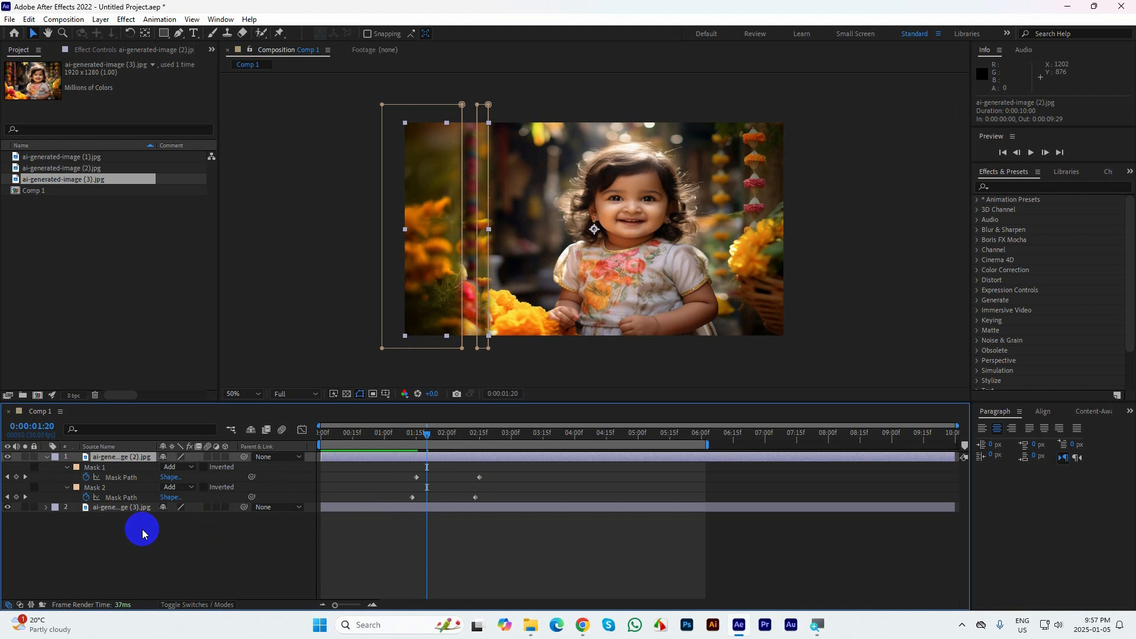
key(ctrl+shift+n)
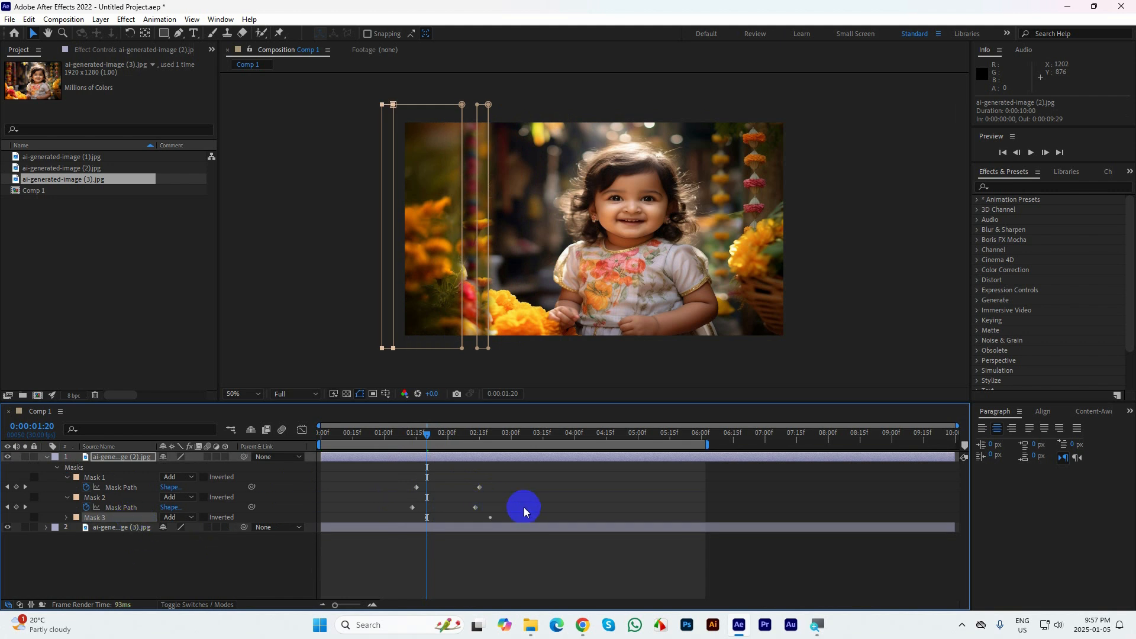
Reveal the layer's modified properties and shift Mask 3's path keyframes to start at 0:00:01:11
key(u)
key(u)
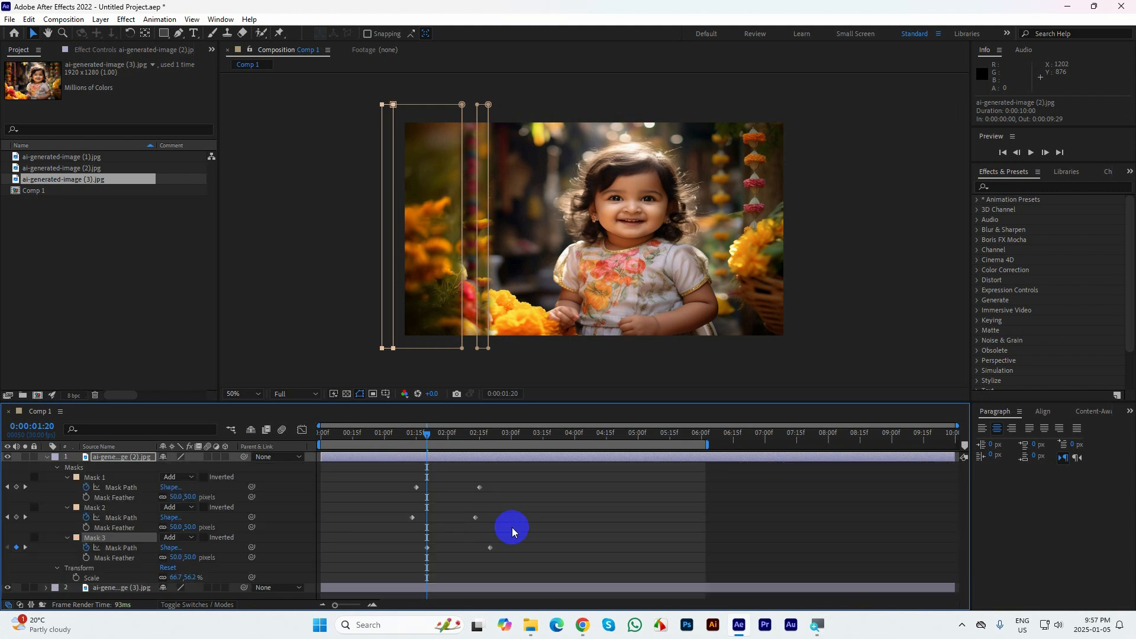
drag(502, 482, 378, 494)
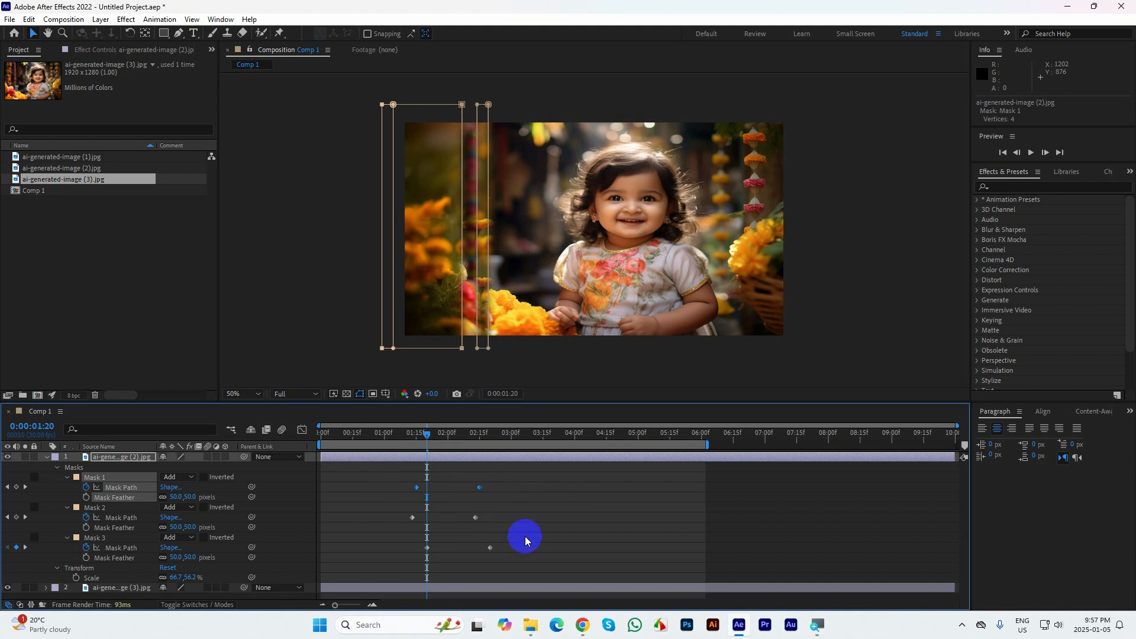
drag(525, 540, 408, 553)
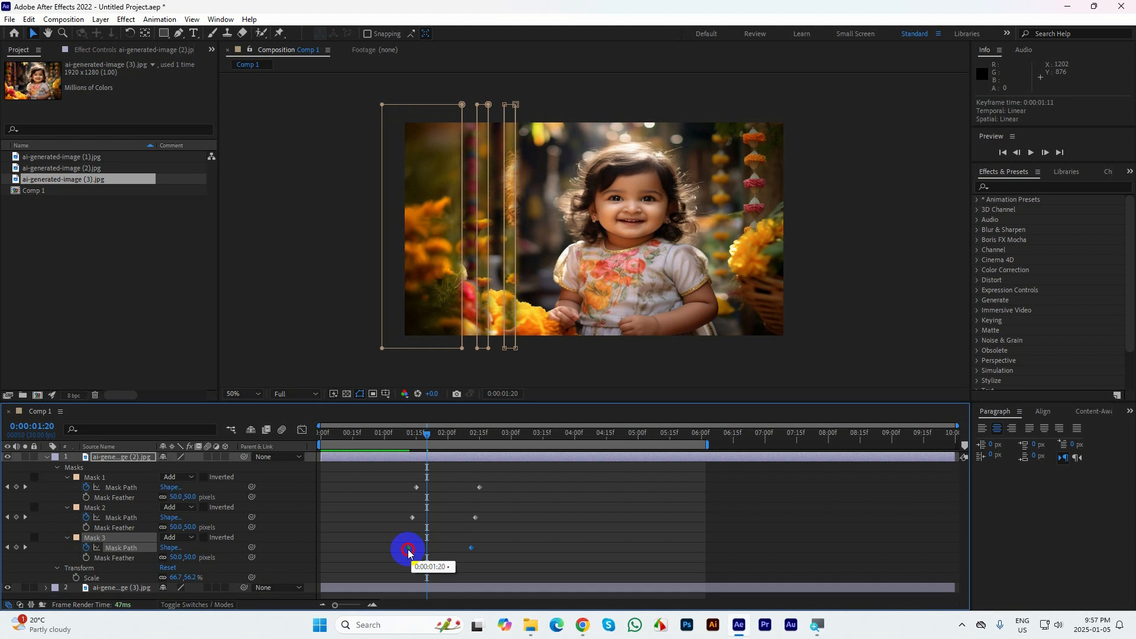
Collapse the ai-generated-image (2).jpg layer and preview the mask transition from 0:00:00:00
drag(431, 426, 345, 442)
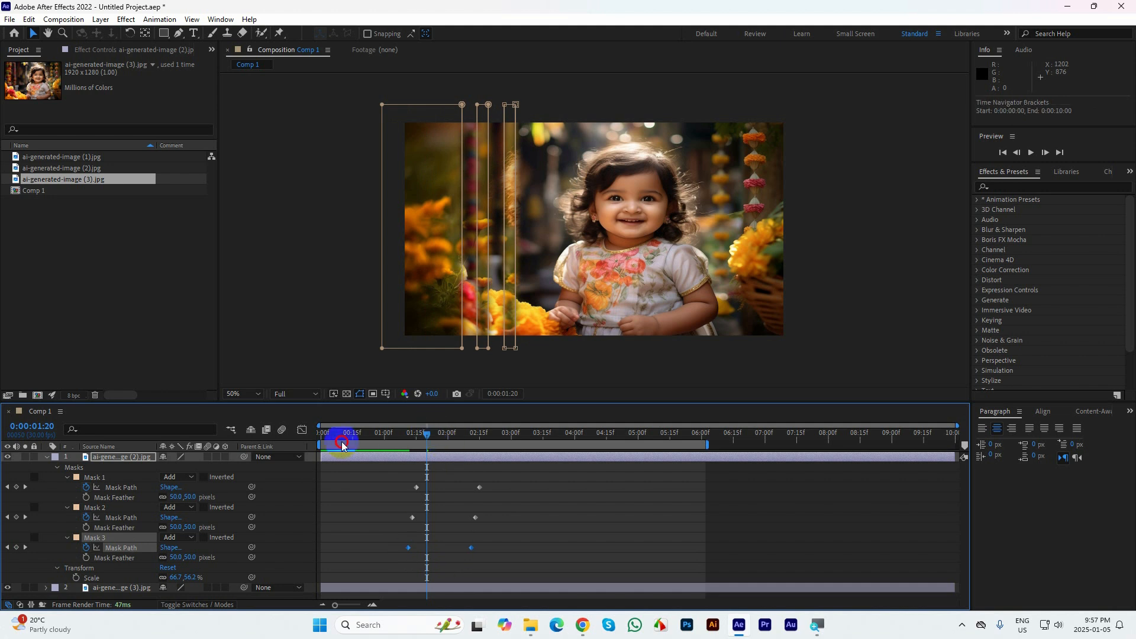
drag(427, 434, 2, 434)
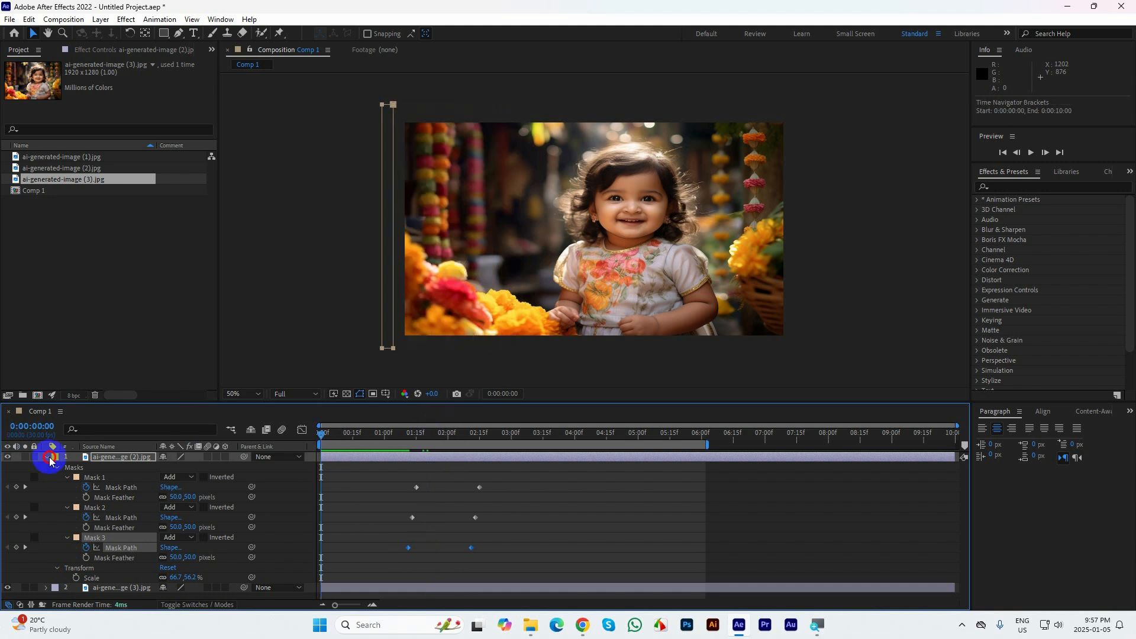
click(49, 458)
click(858, 286)
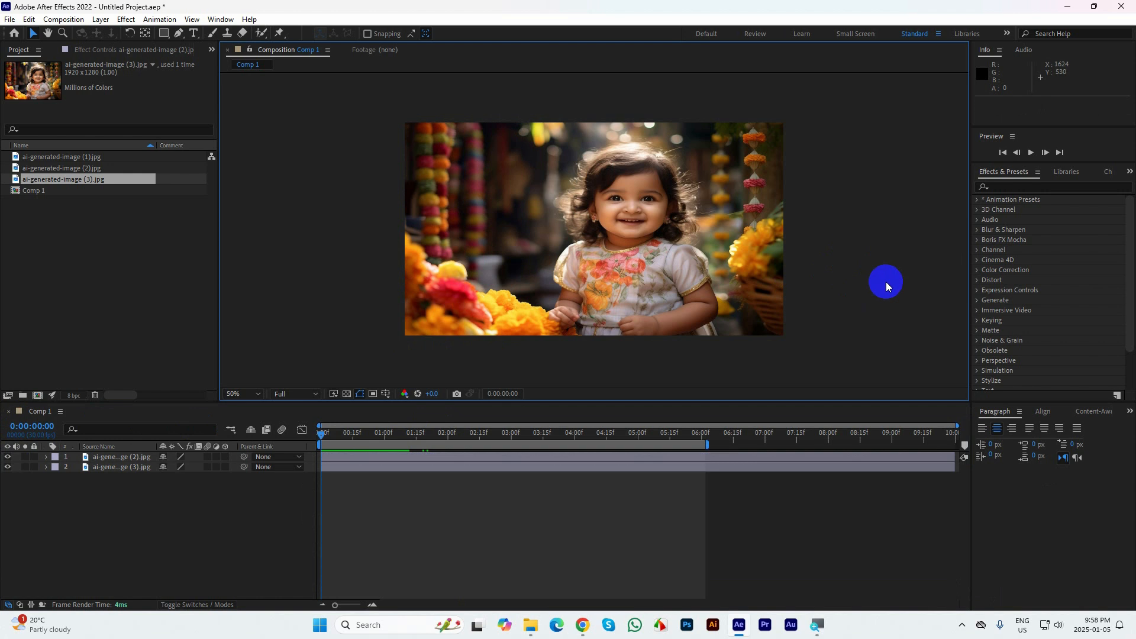
key(space)
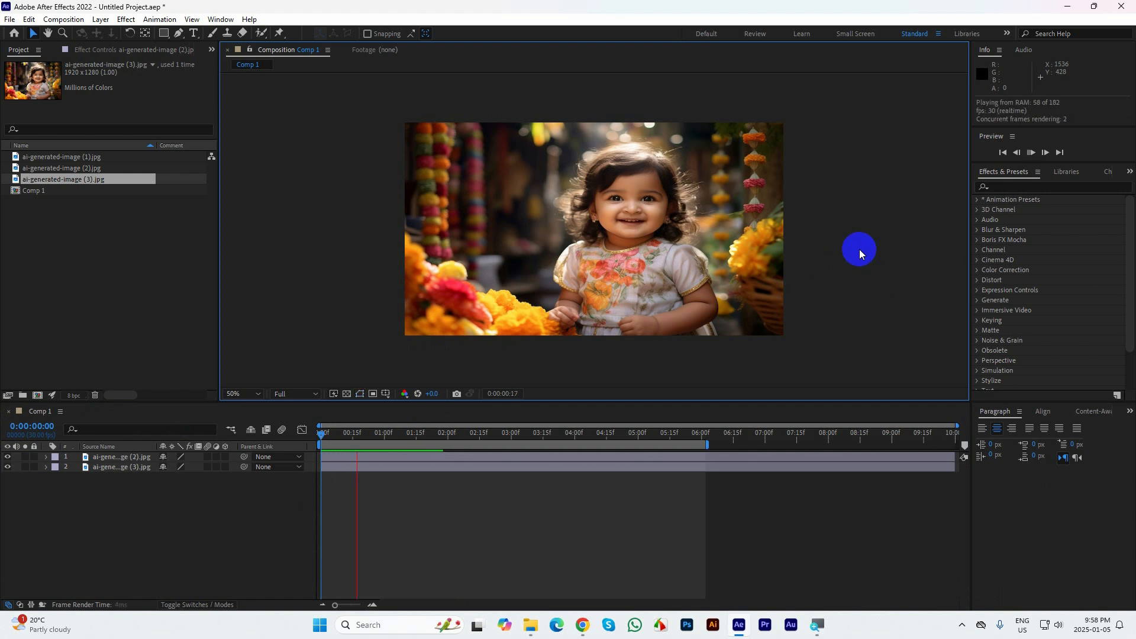
key(space)
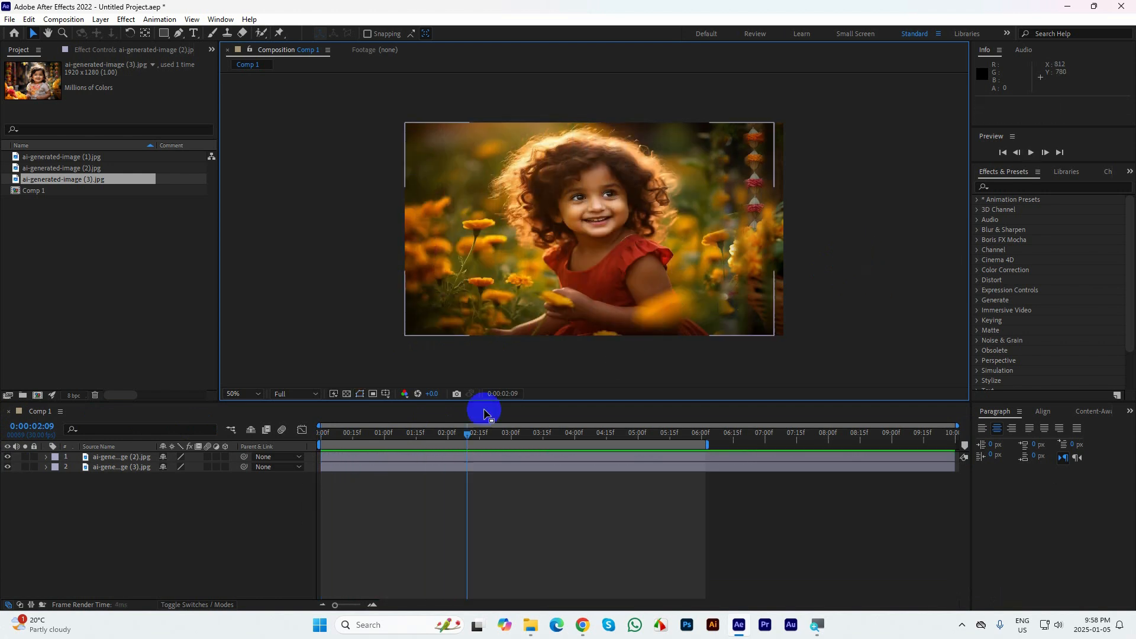
Return to 0:00:00:00 and display the composition fitted in a maximized viewer
drag(462, 434, 323, 436)
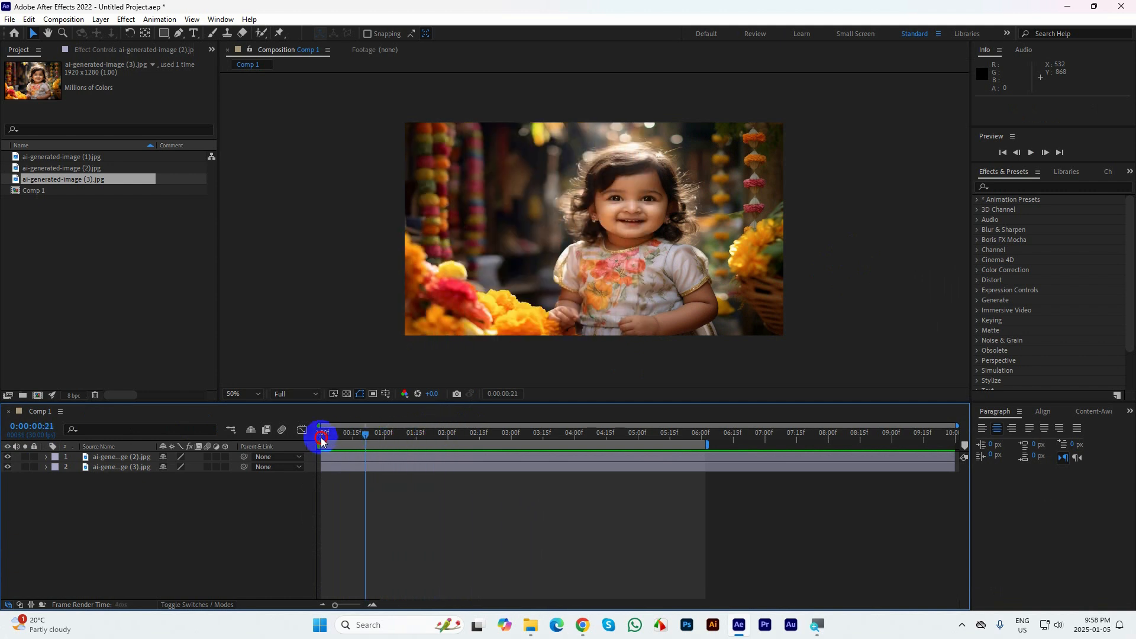
click(808, 266)
click(236, 393)
click(243, 191)
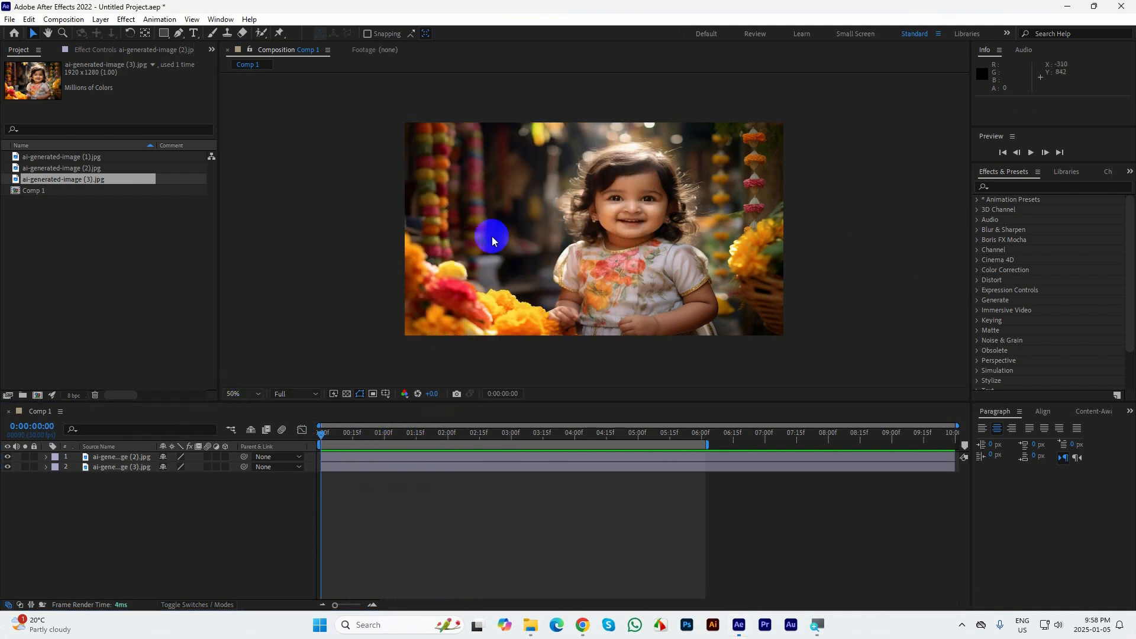
key(grave)
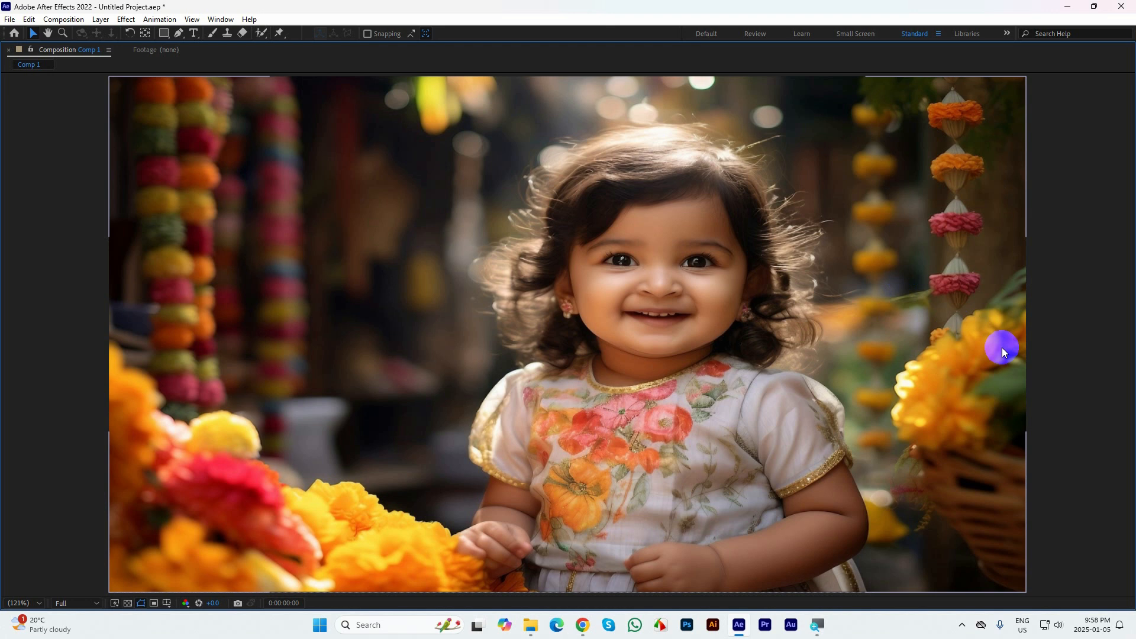
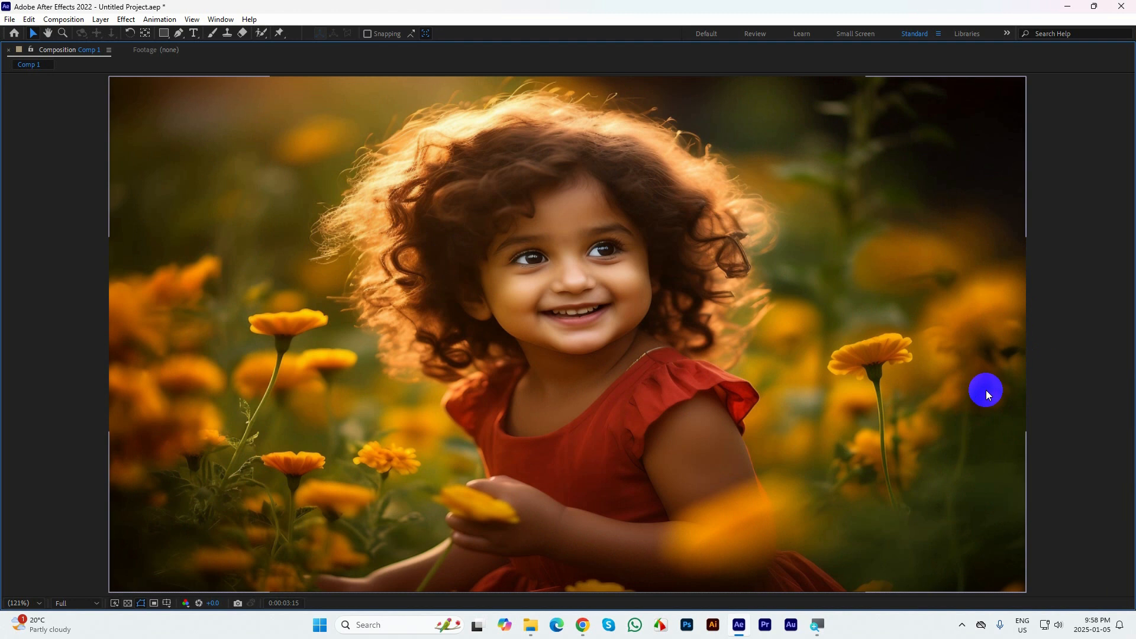
Restore the panel layout and scrub the mask transition to 0:00:02:03
key(grave)
drag(545, 433, 454, 454)
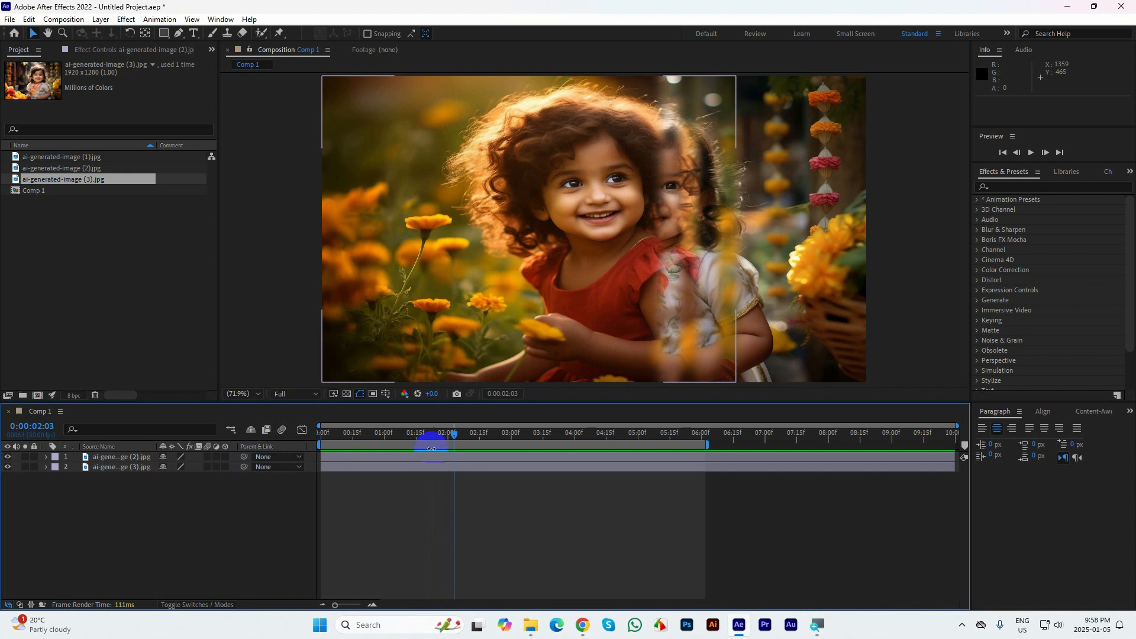
Switch to Chrome and search Google Images for "fair & lovely" in a new tab
mouse_move(582, 622)
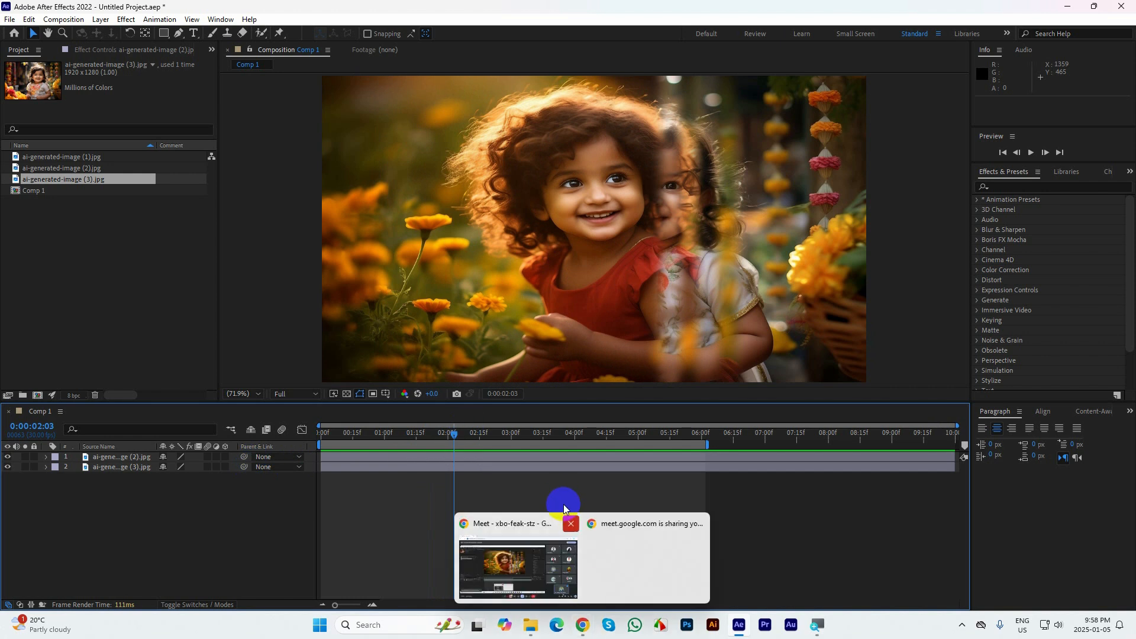
click(517, 568)
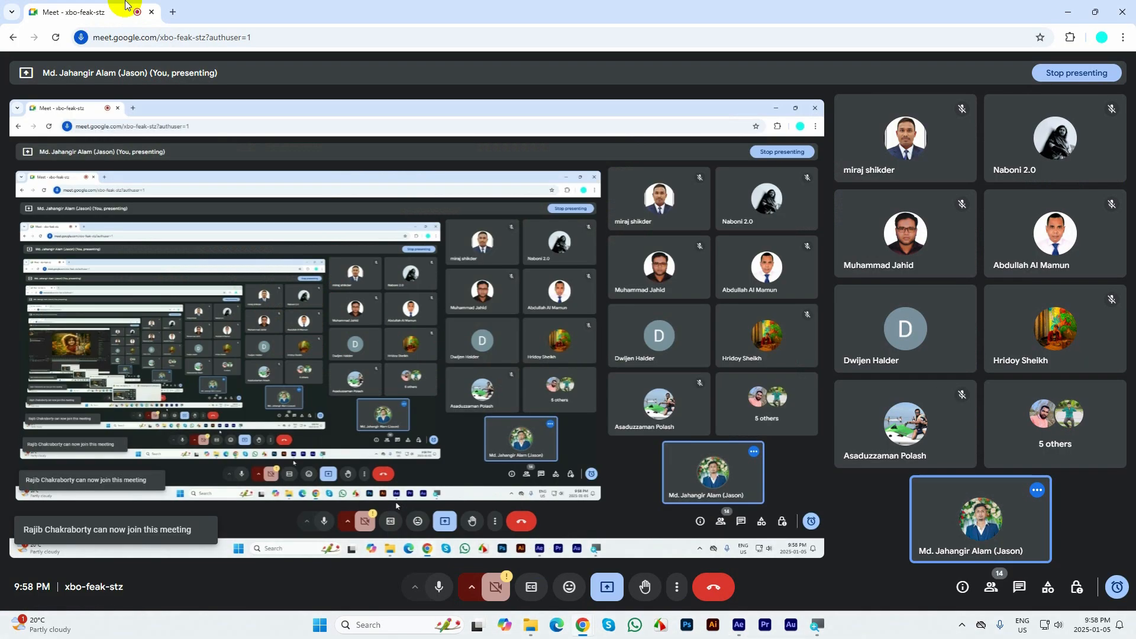
click(174, 12)
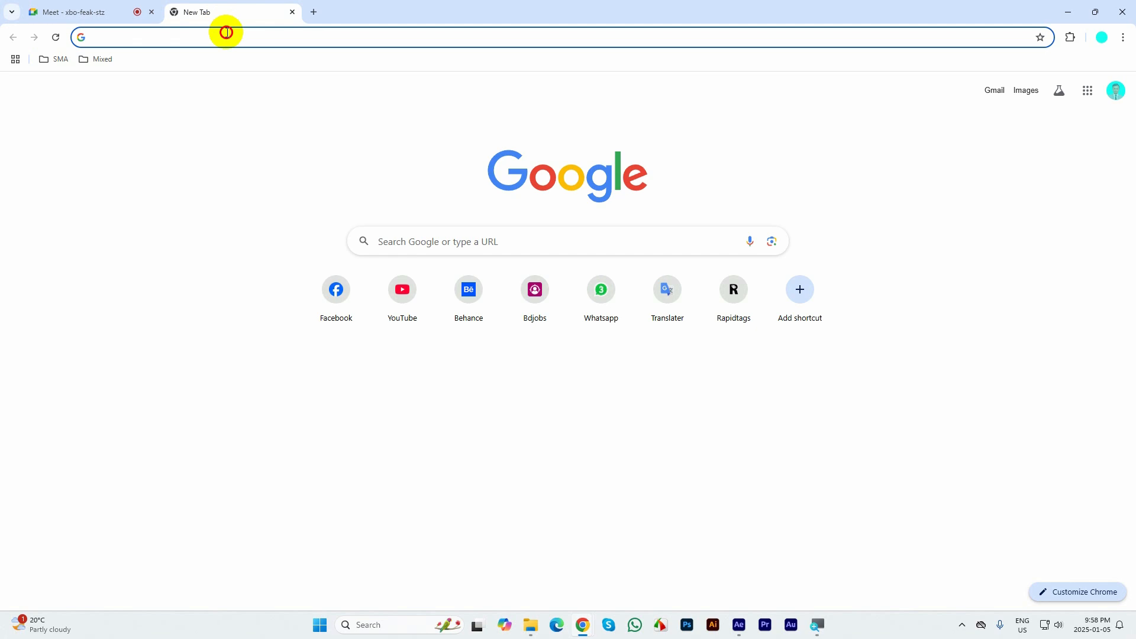
click(229, 35)
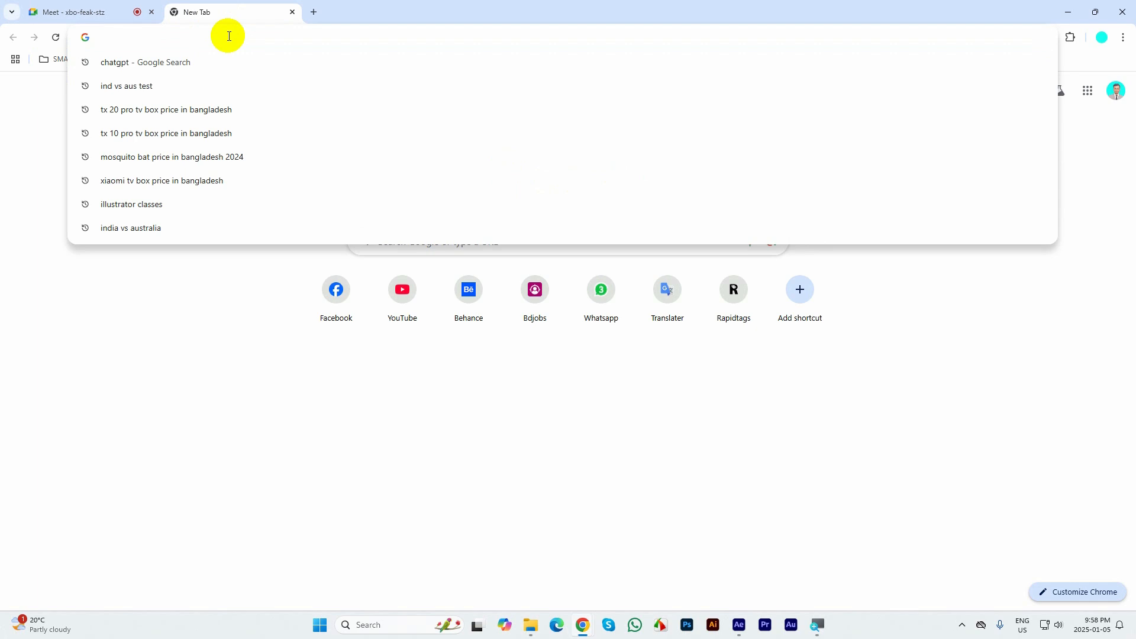
text(fair)
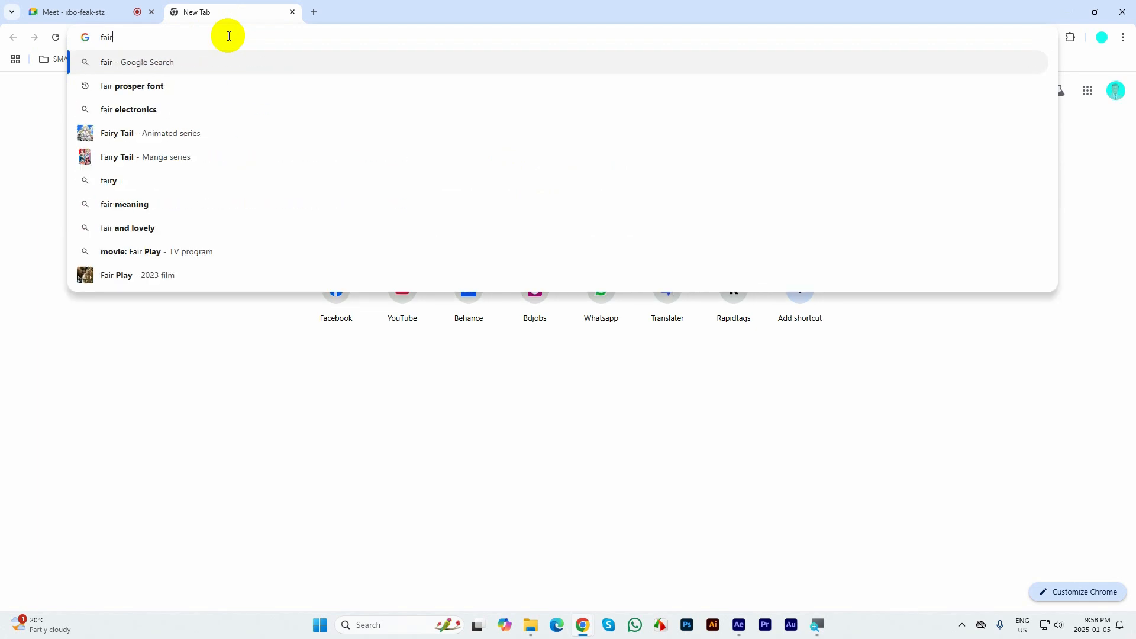
text( & l)
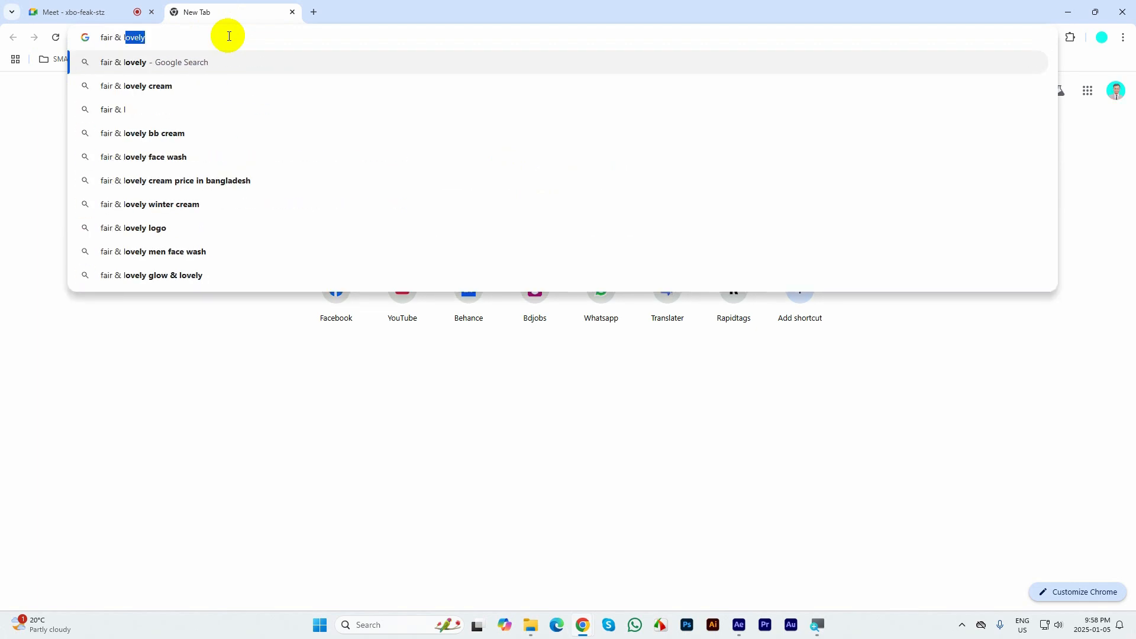
text(ovel)
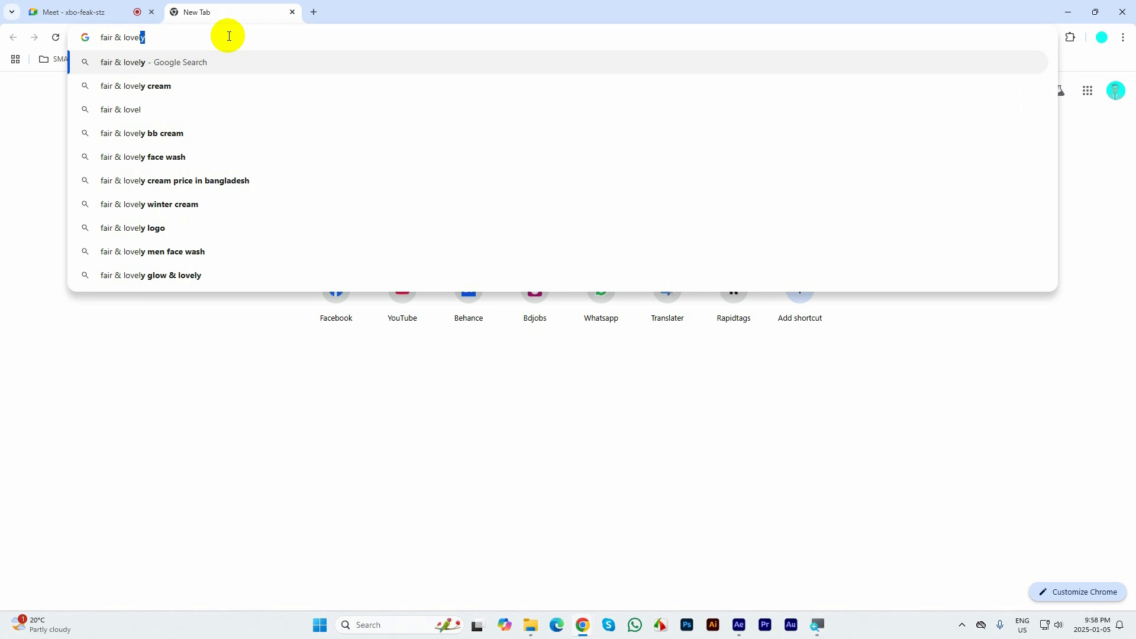
key(Return)
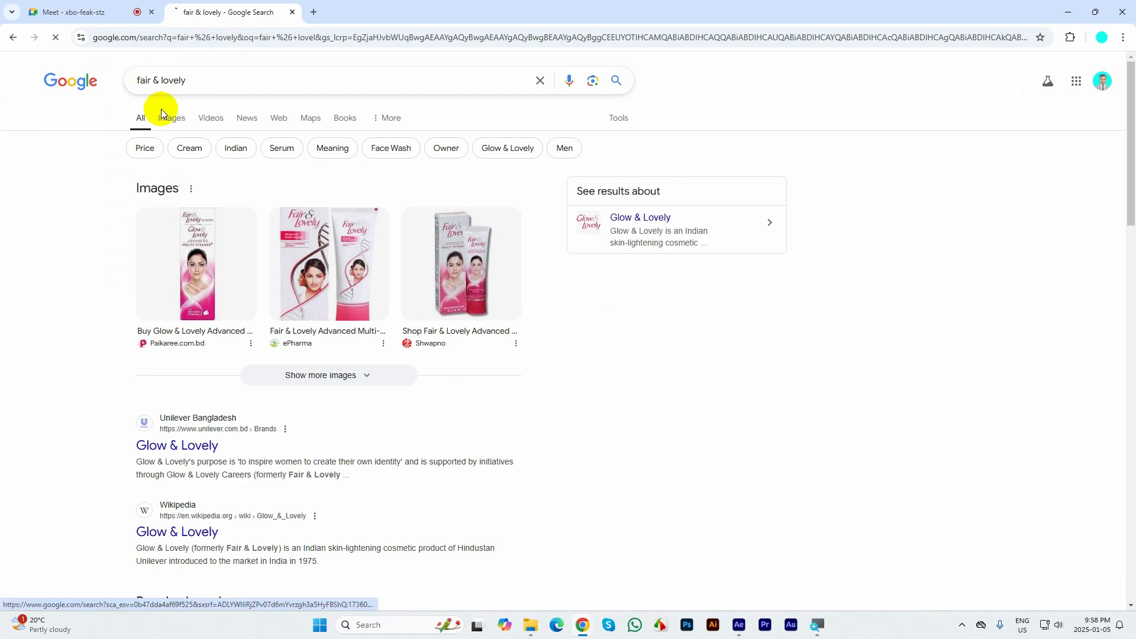
click(161, 112)
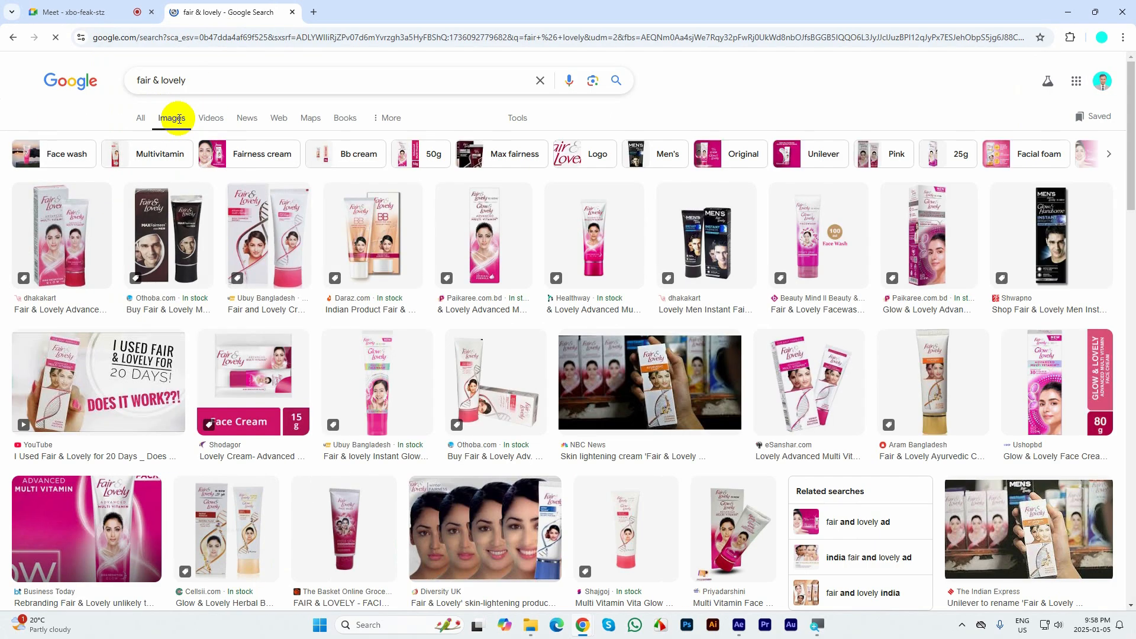
Preview the Healthway multivitamin cream tube image, back out of saving it, and launch Photoshop
click(360, 377)
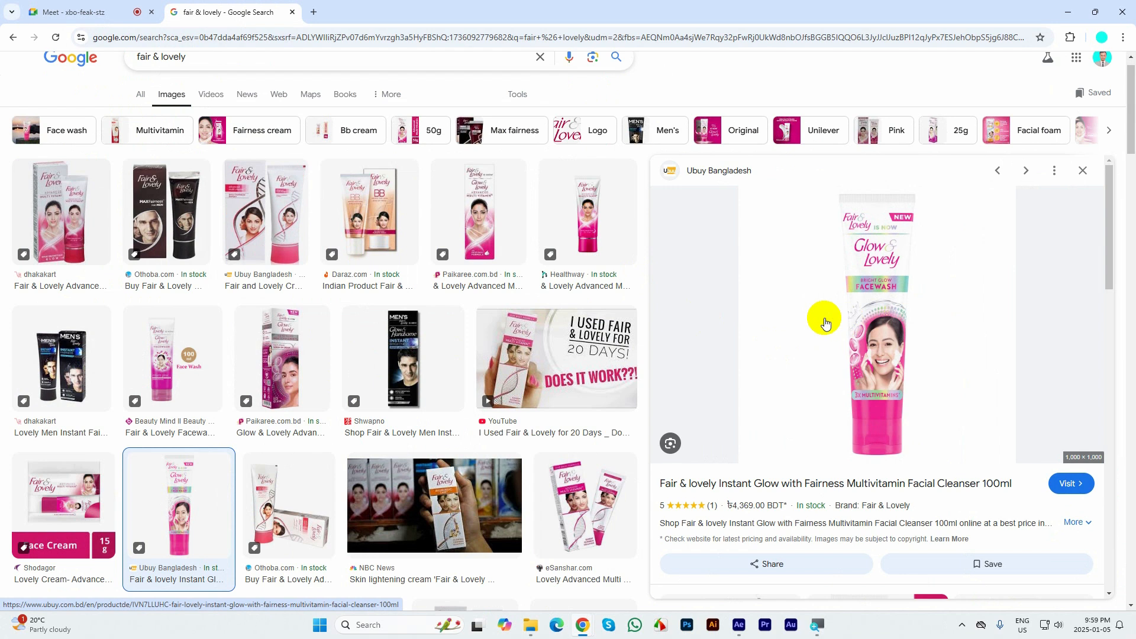
click(588, 204)
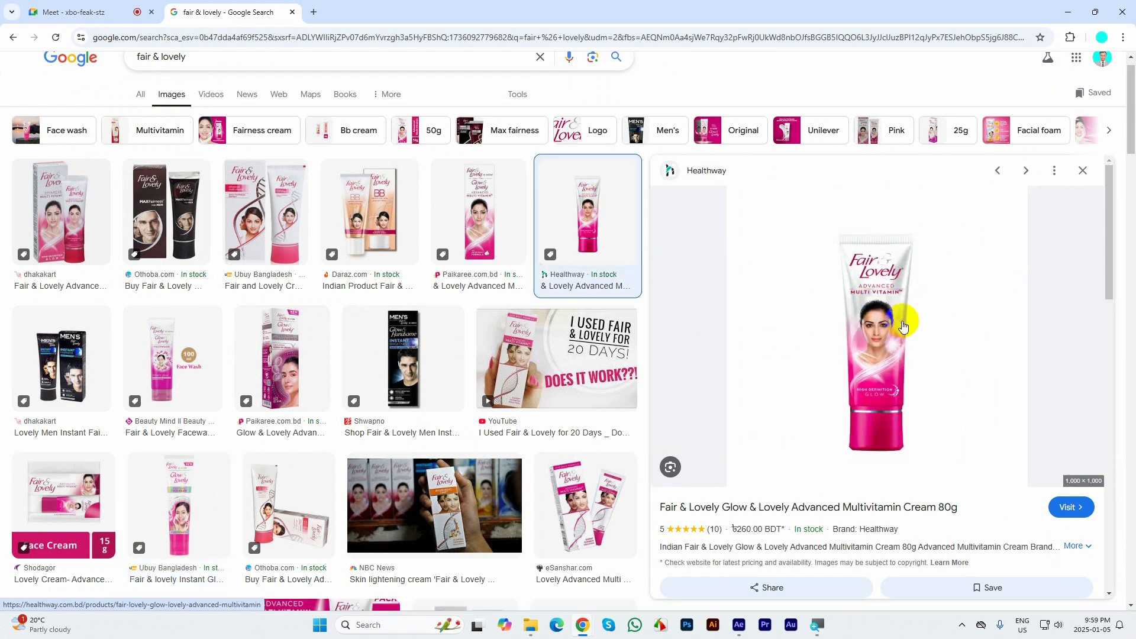
right_click(881, 290)
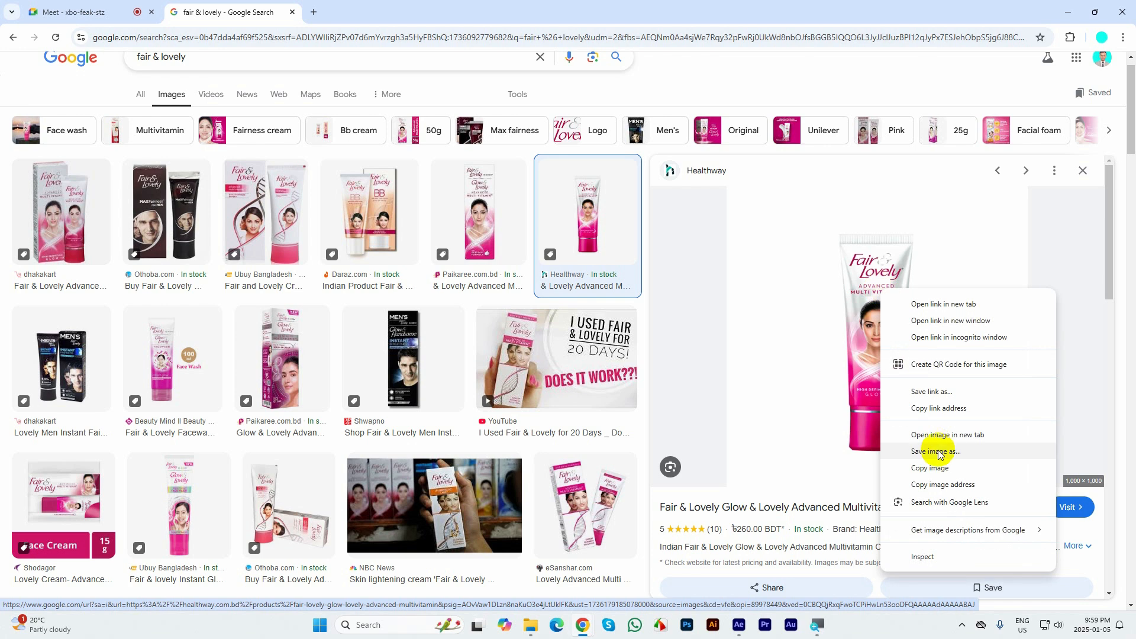
click(936, 452)
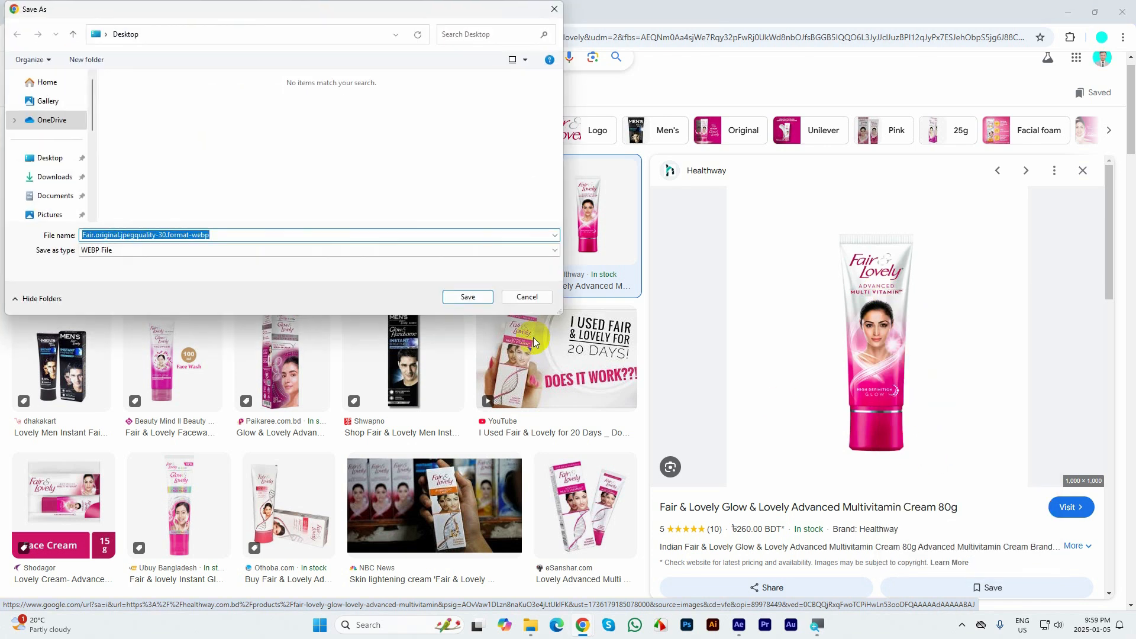
click(528, 297)
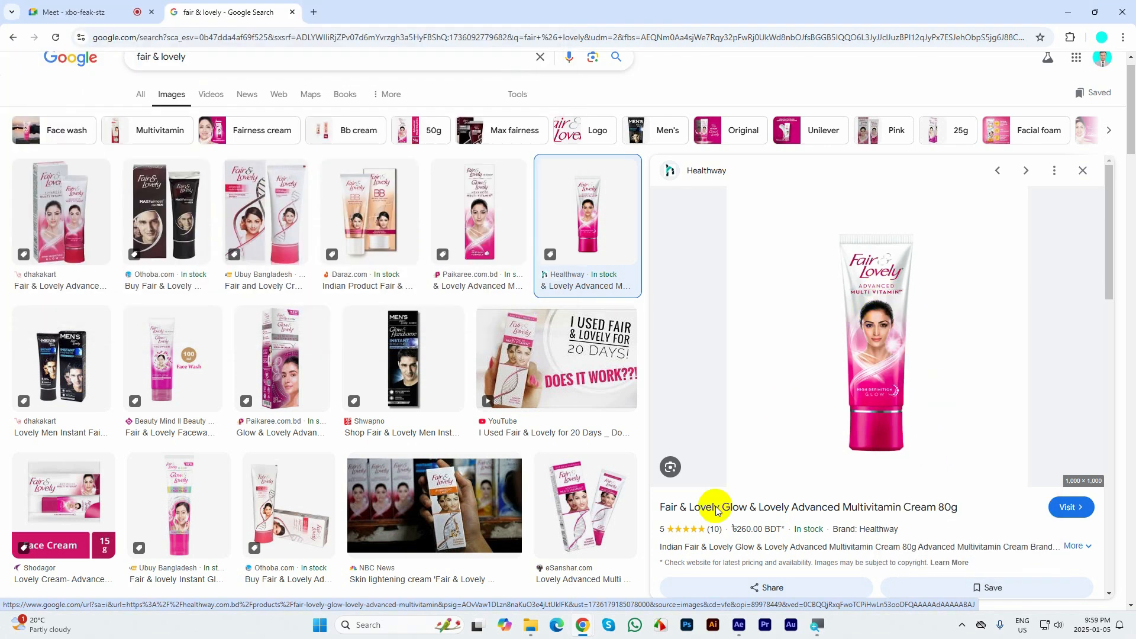
click(687, 625)
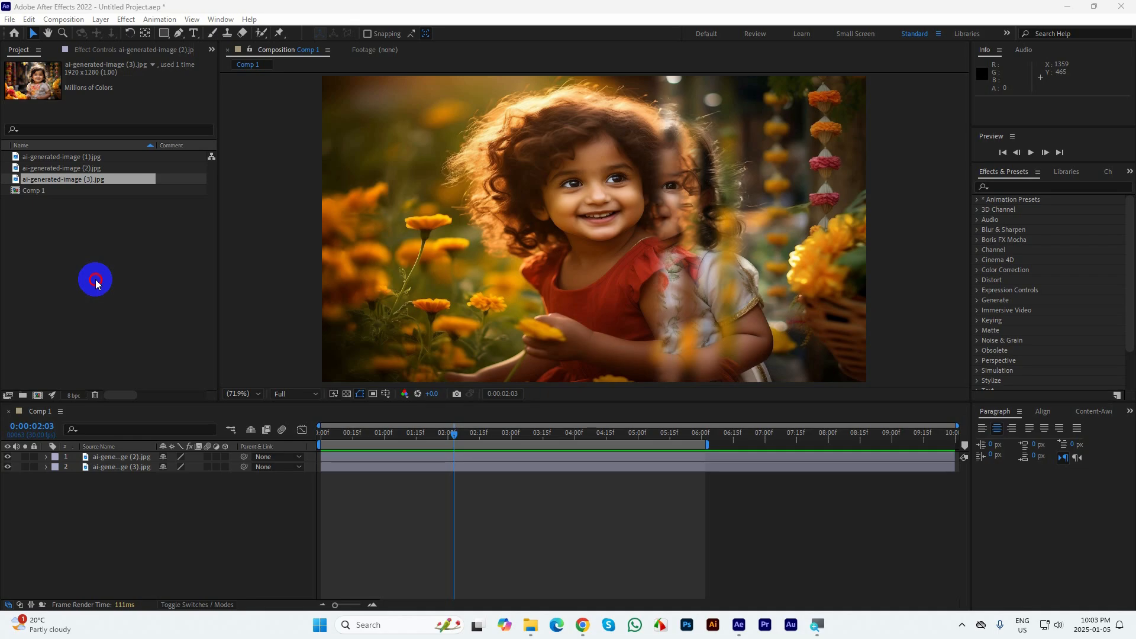
Import p1.png and p2.png from the Desktop into the After Effects project as footage
double_click(93, 278)
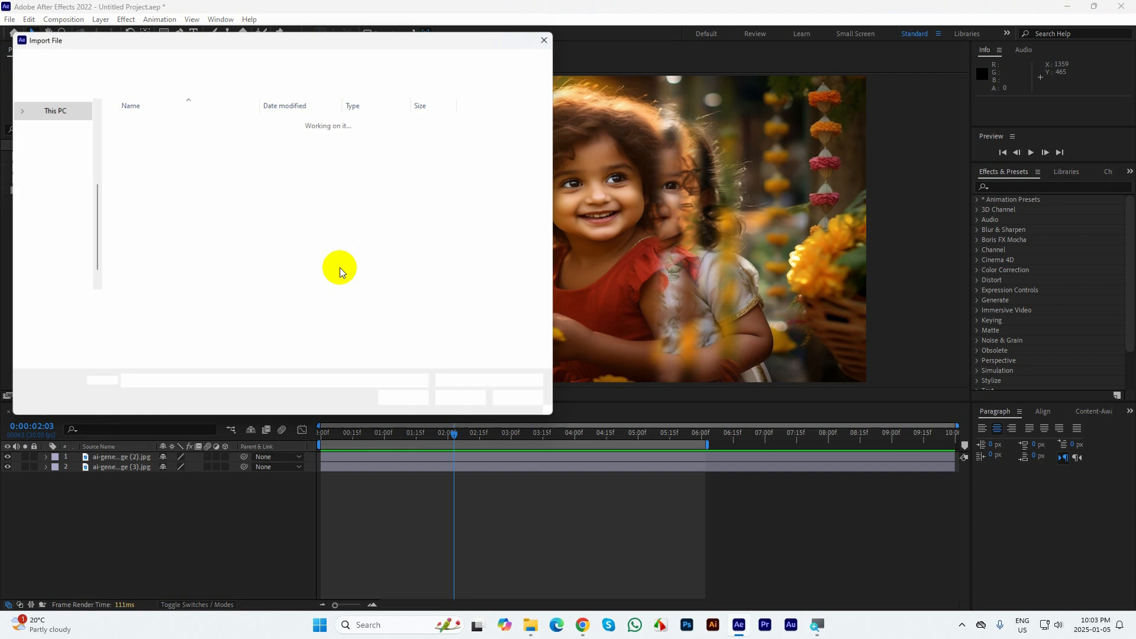
click(46, 255)
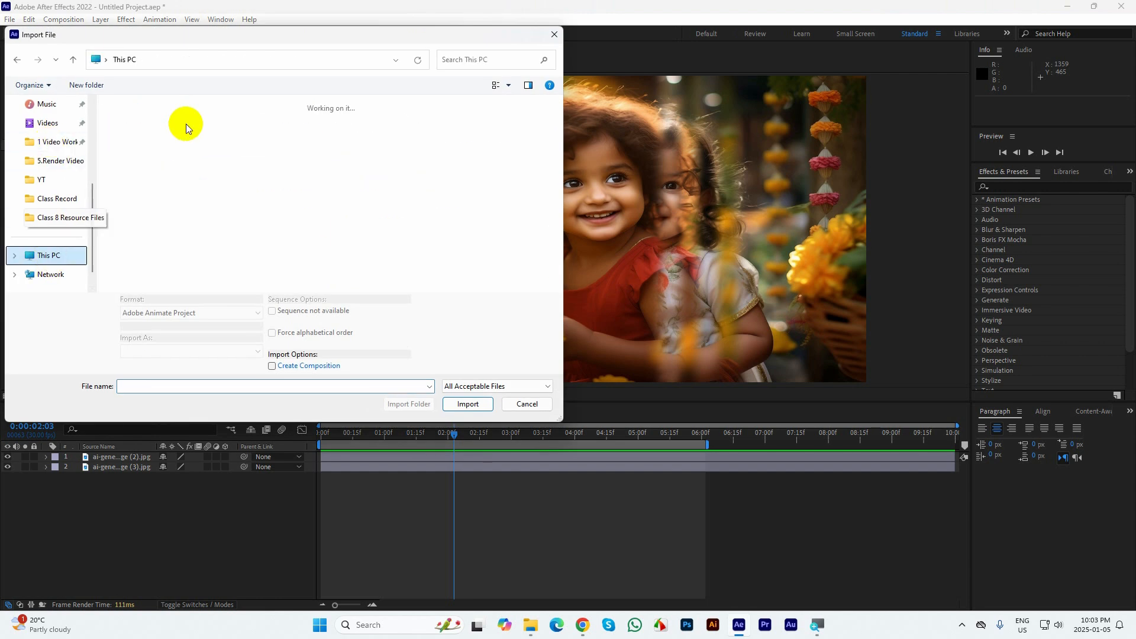
scroll(46, 152, up, 5)
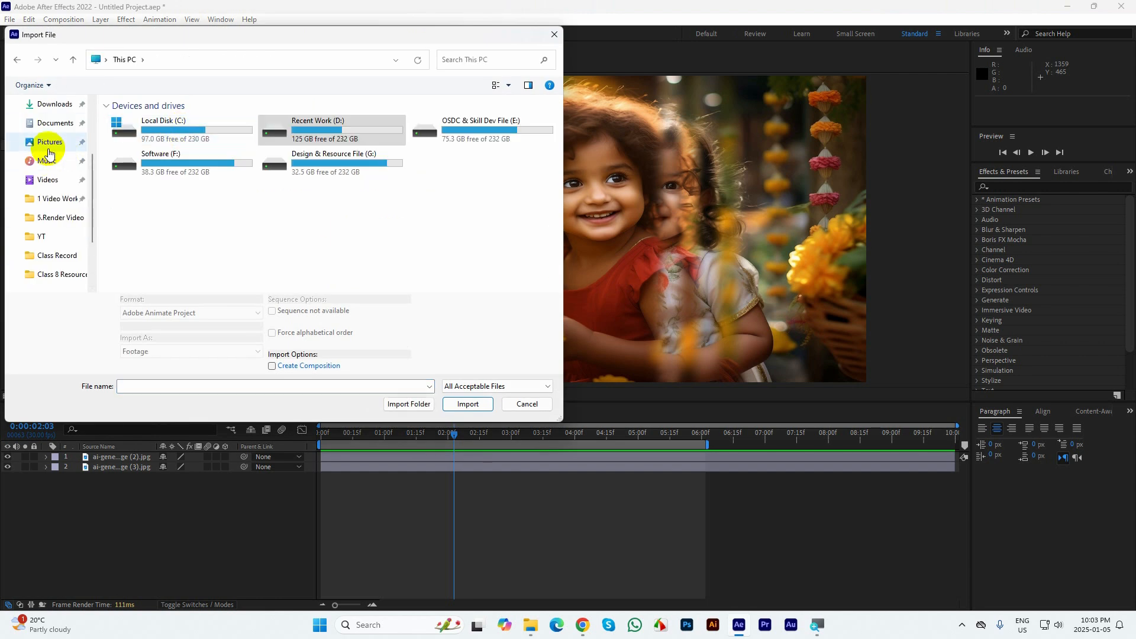
click(48, 183)
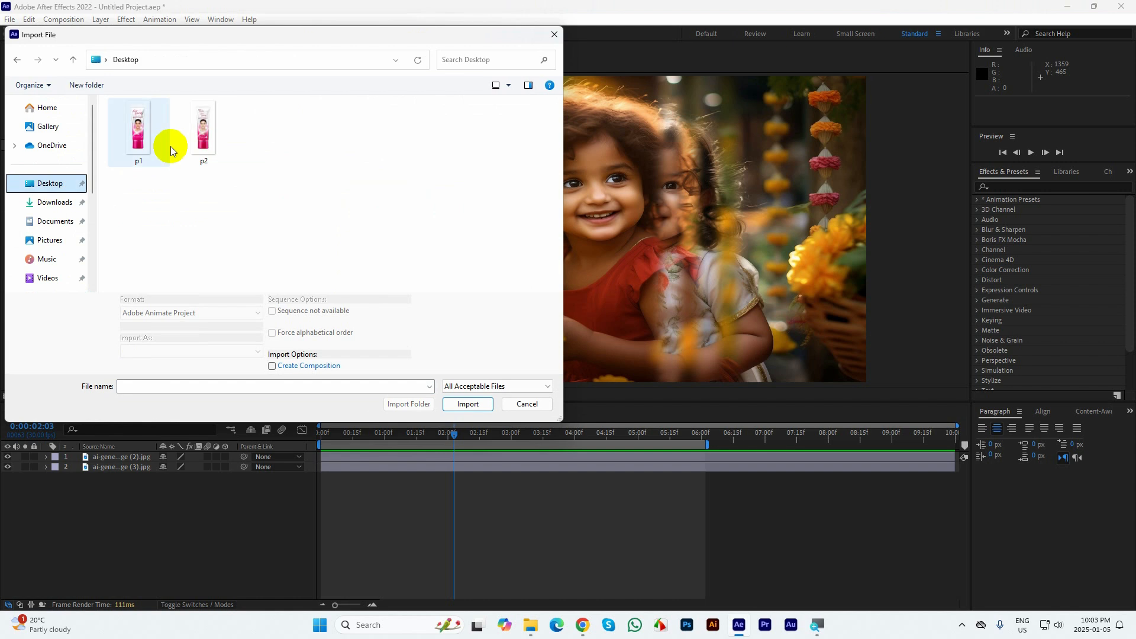
drag(347, 184, 112, 101)
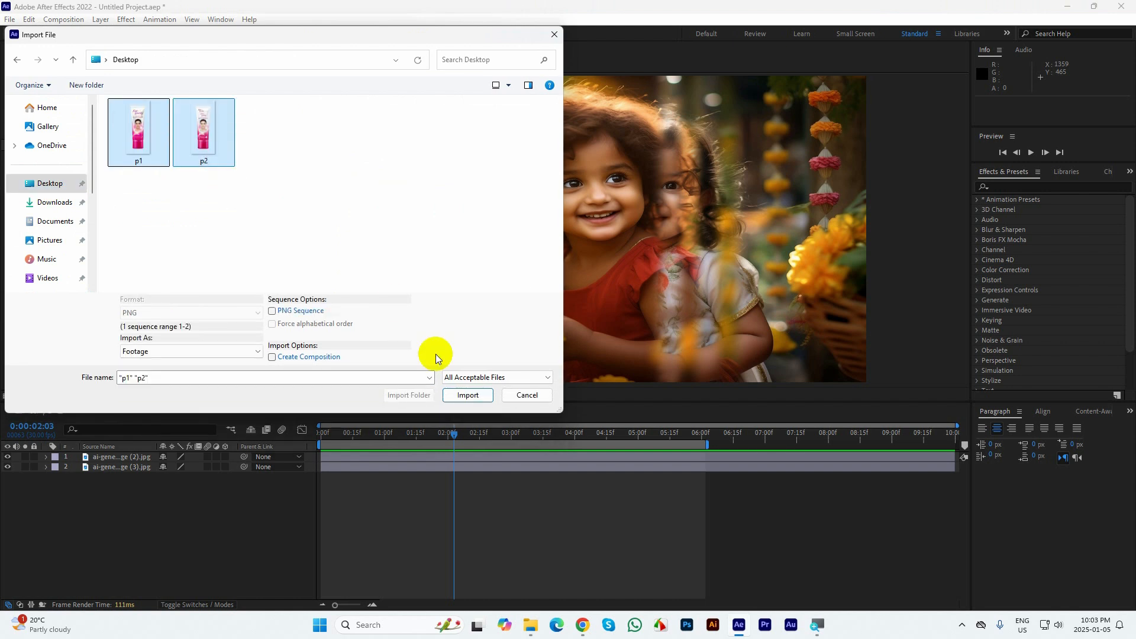
click(464, 397)
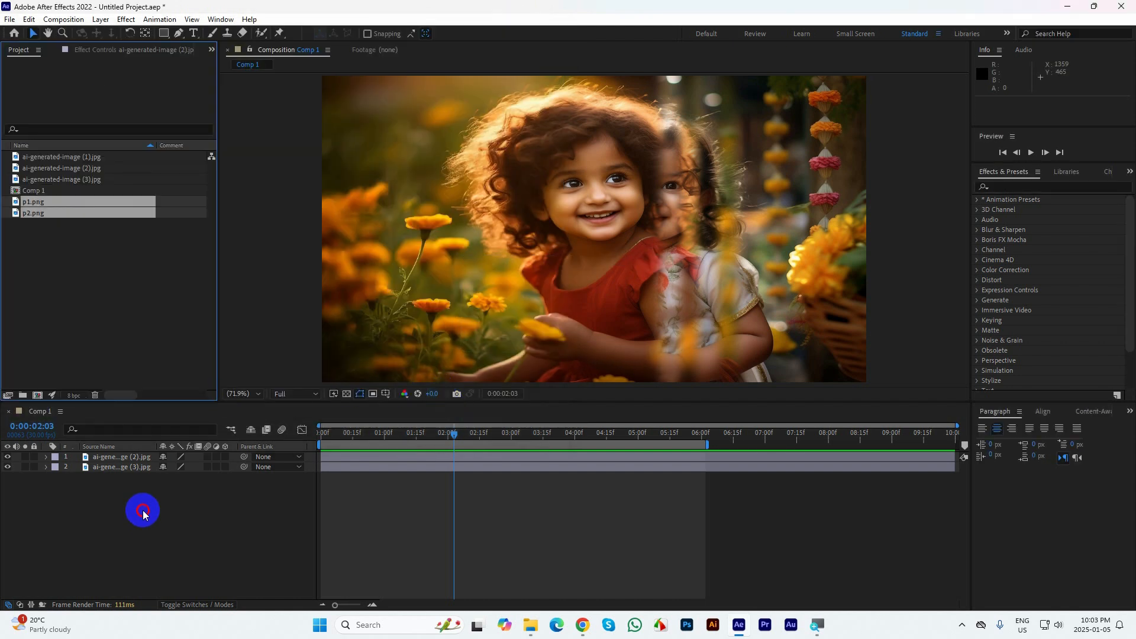
Delete both ai-generated-image layers from Comp 1 and set its background color to white (FFFFFF)
drag(143, 513, 116, 453)
key(Delete)
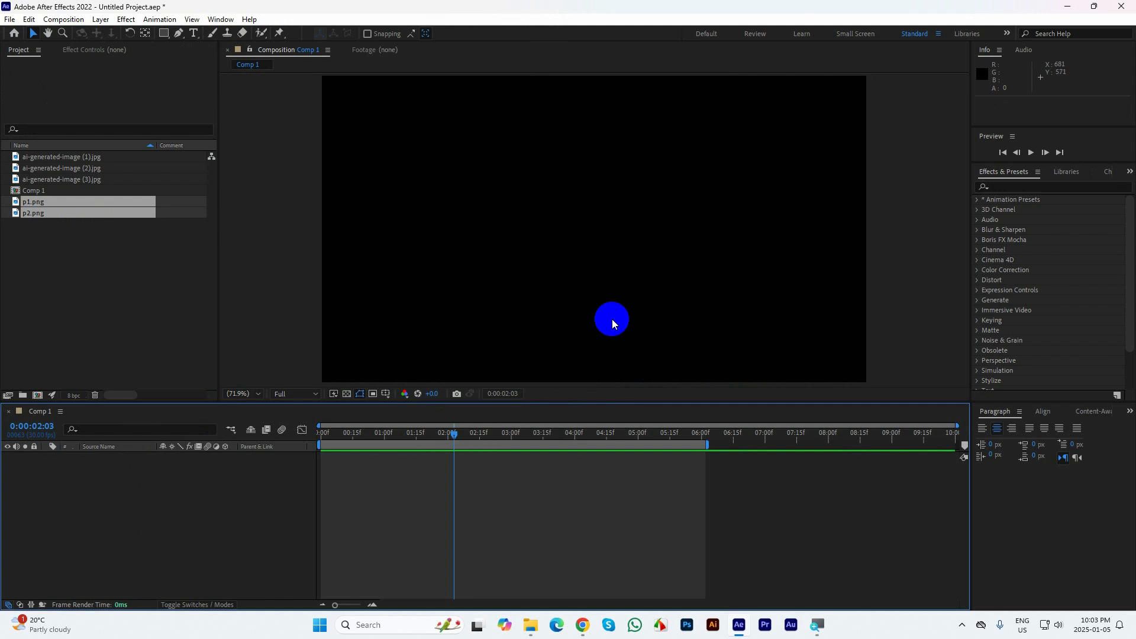
key(ctrl+k)
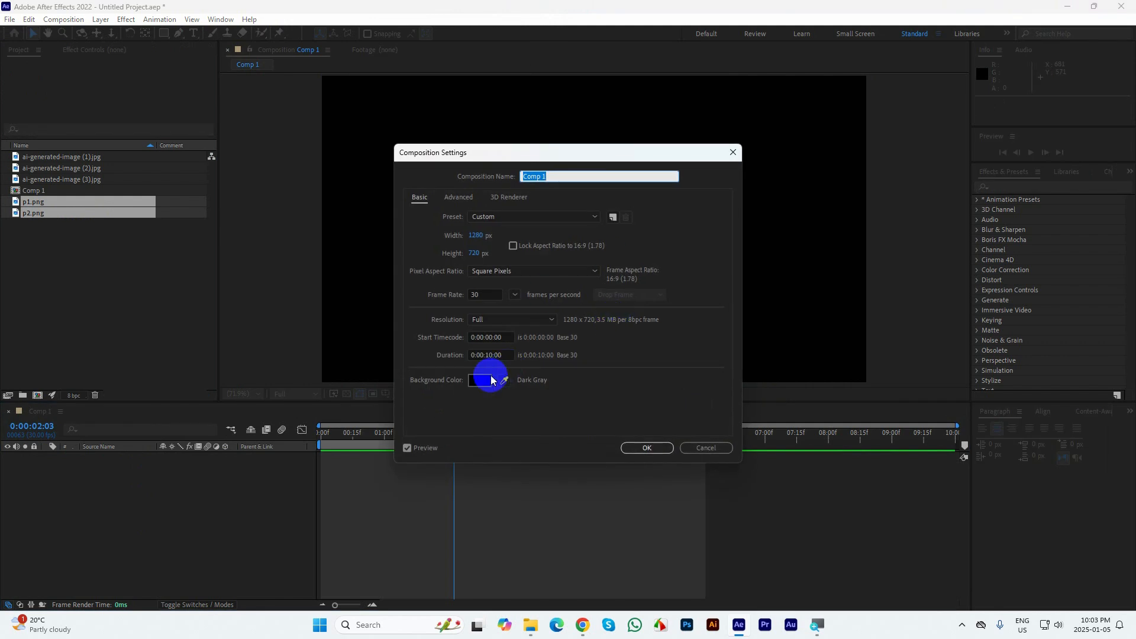
click(478, 379)
drag(507, 278, 355, 193)
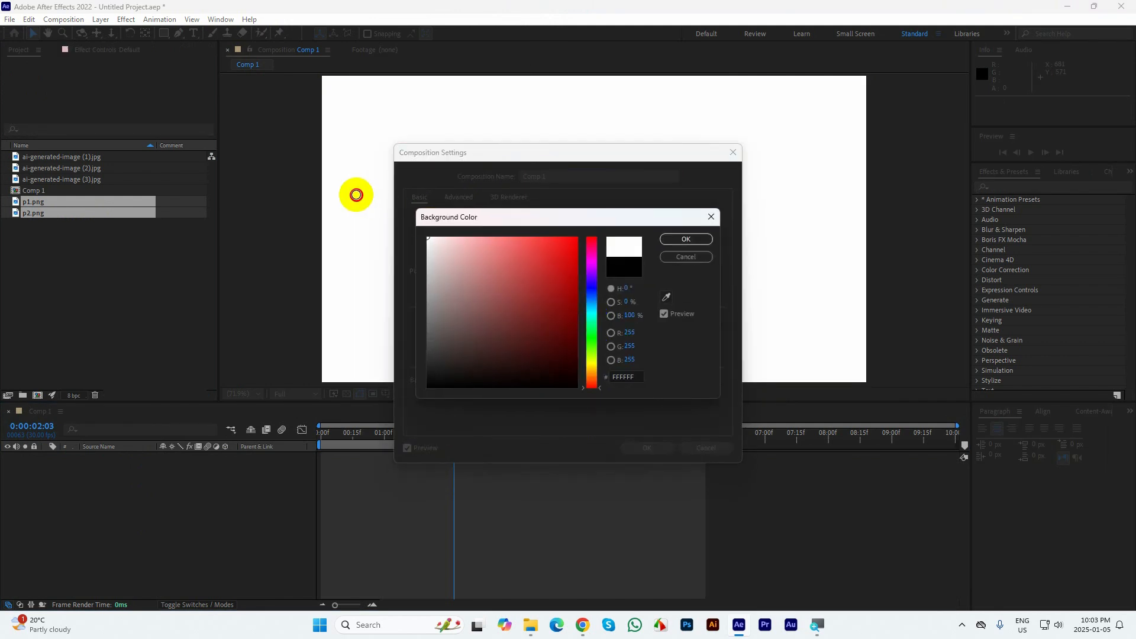
click(677, 239)
click(646, 447)
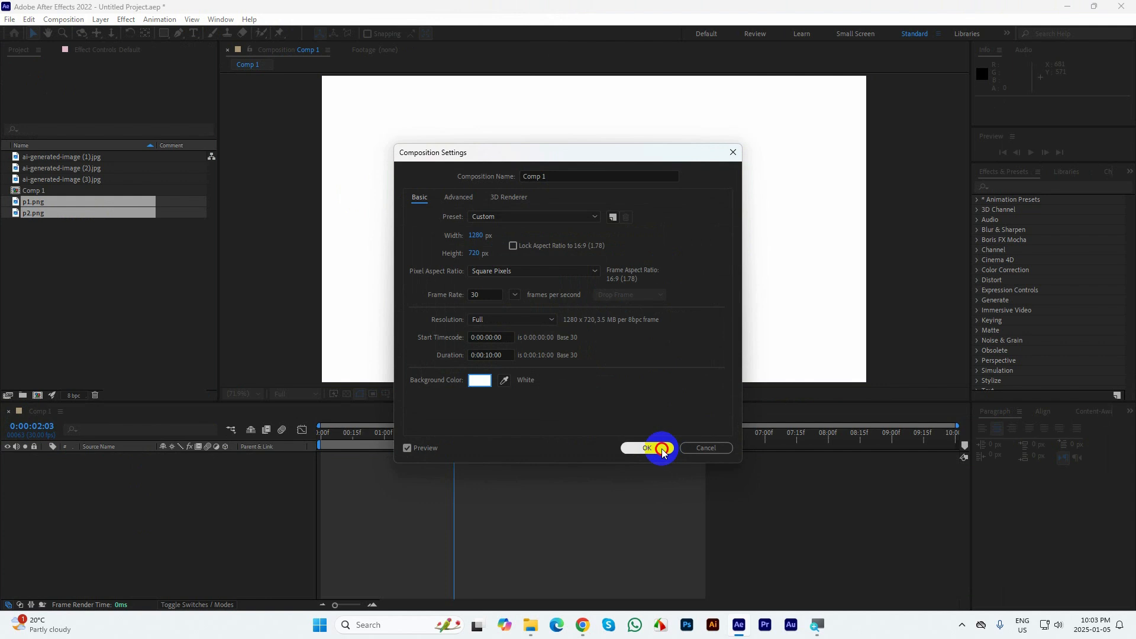
Add p1.png and p2.png to Comp 1 and scale both layers down together to fit within the frame
drag(52, 213, 108, 467)
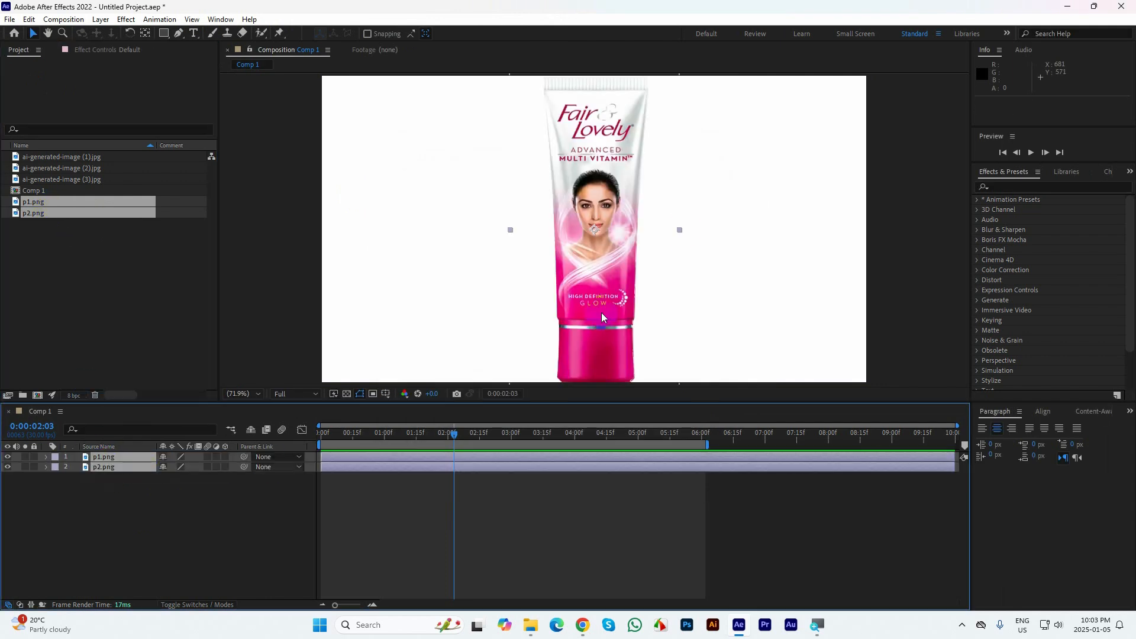
key(comma)
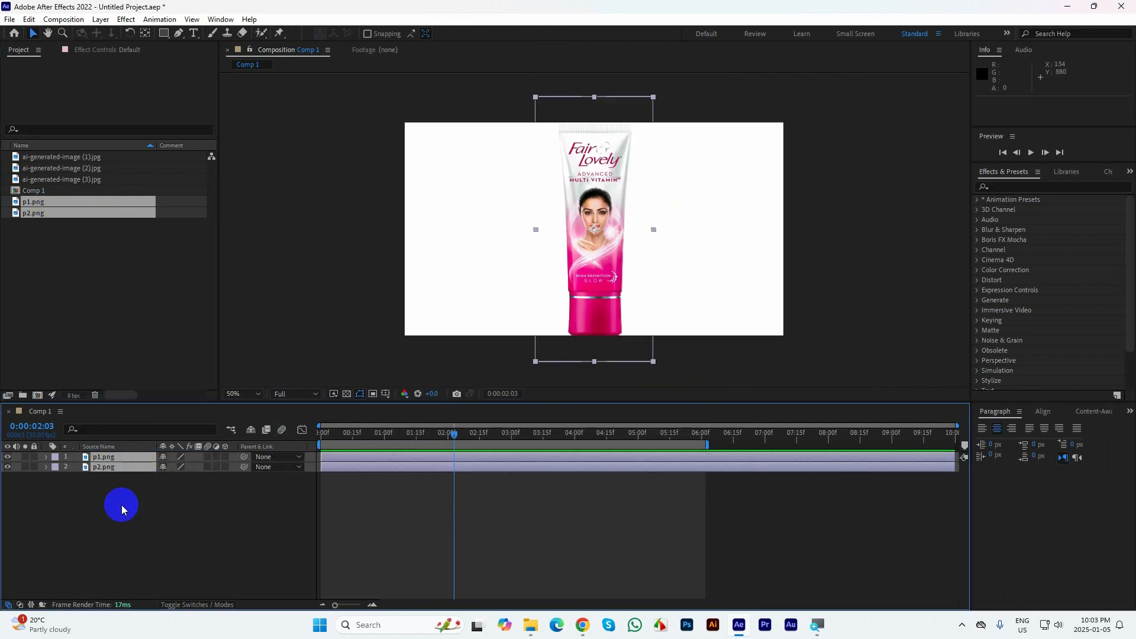
key(s)
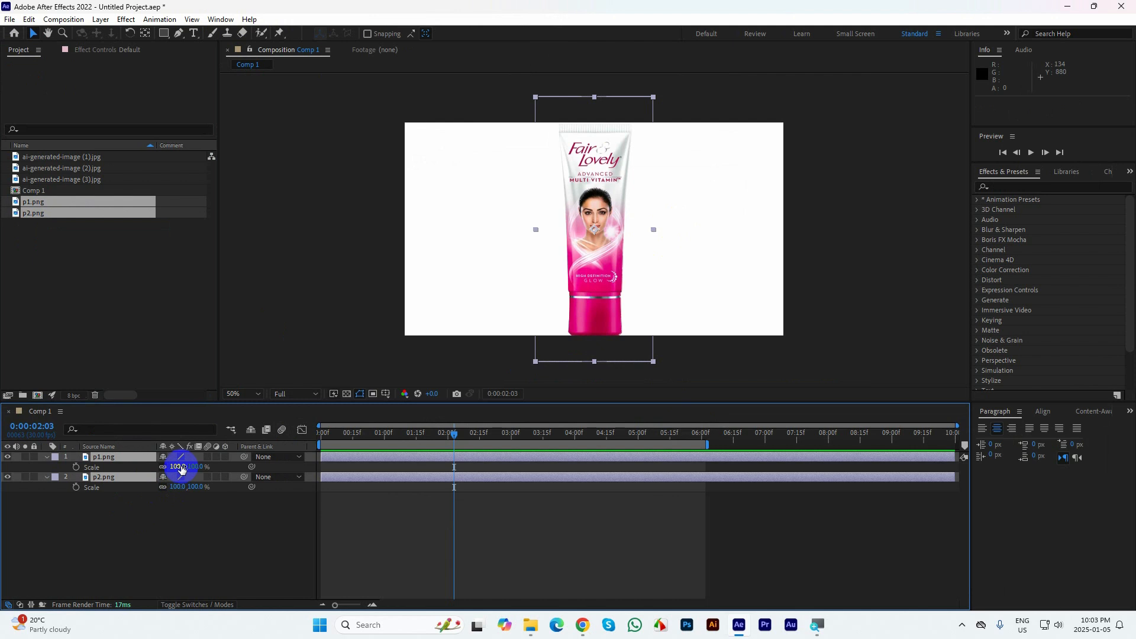
drag(181, 468, 169, 470)
click(46, 459)
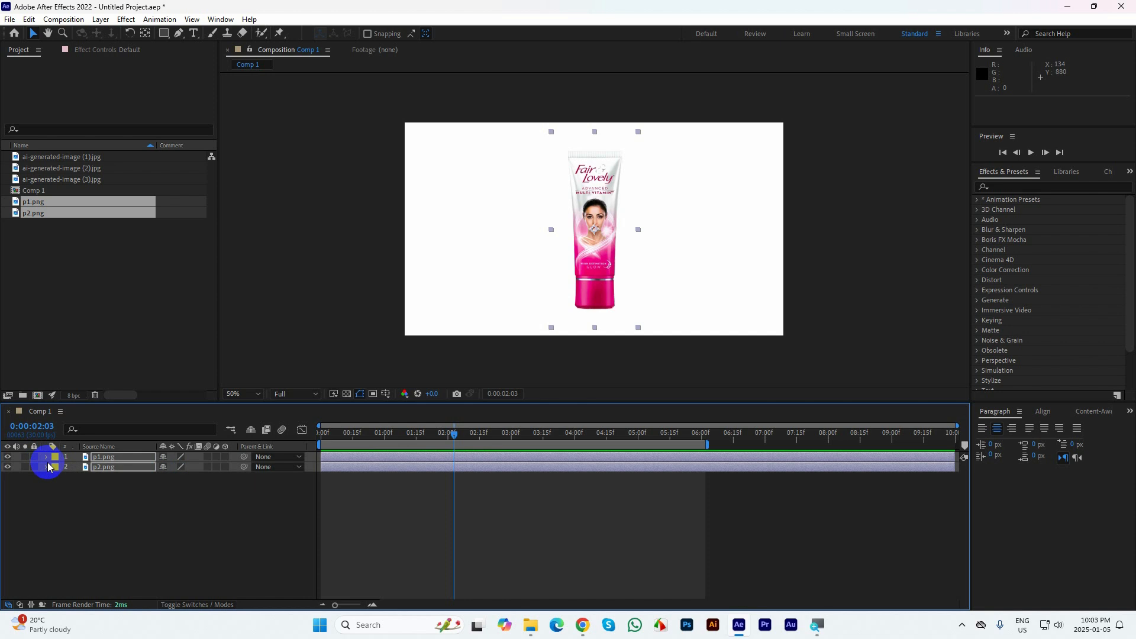
click(47, 458)
click(47, 458)
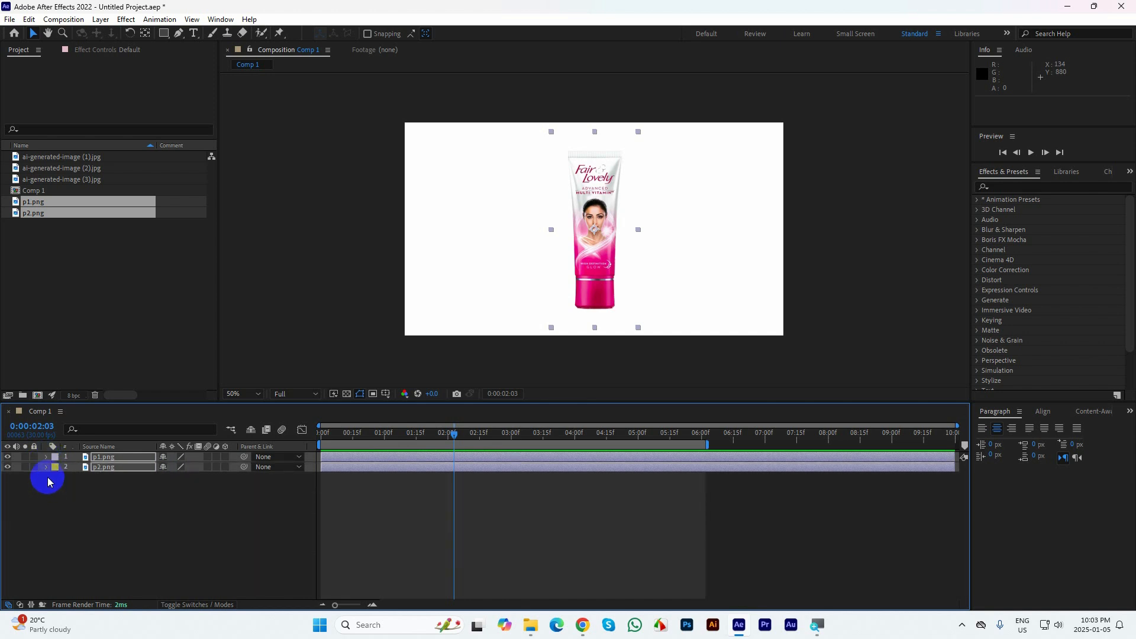
Move p1.png 240 px aside to compare the two tube designs up close, and undo the move
click(115, 517)
drag(598, 252, 528, 251)
scroll(613, 156, up, 2)
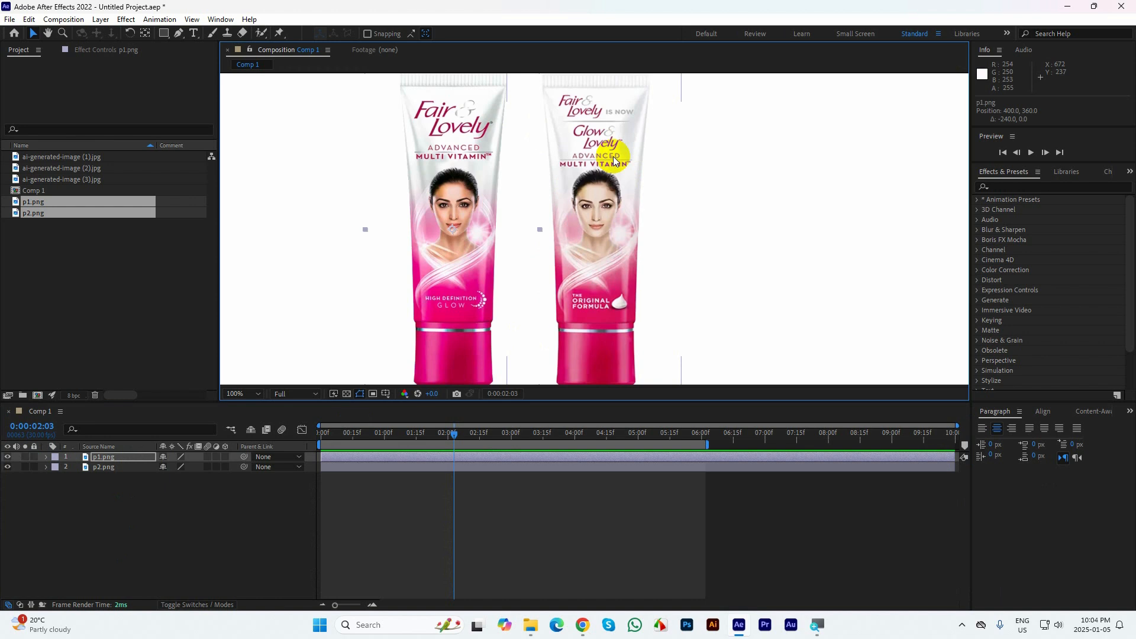
key(ctrl+z)
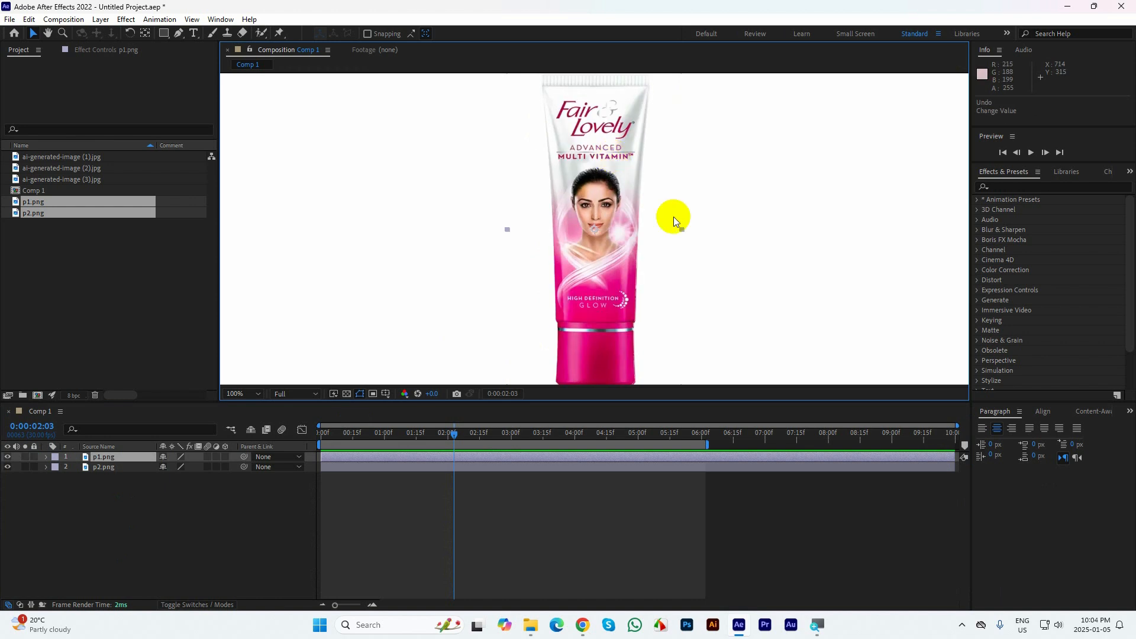
scroll(677, 215, down, 2)
click(743, 253)
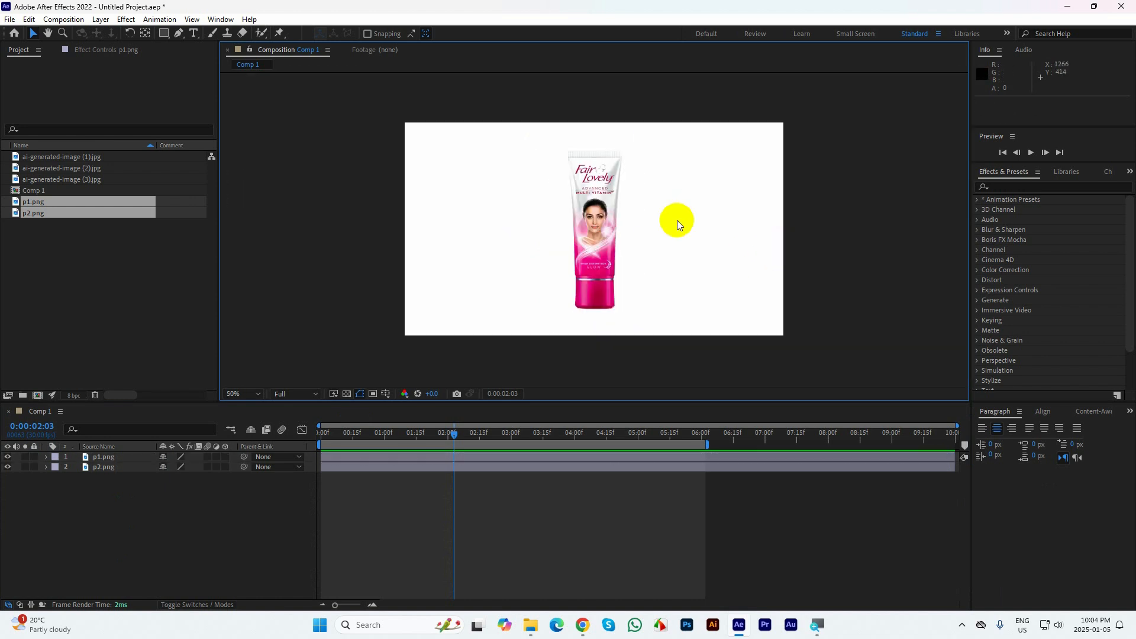
Move p1.png aside to expose the p2.png tube beneath it, and undo the move
click(594, 188)
drag(602, 238, 549, 238)
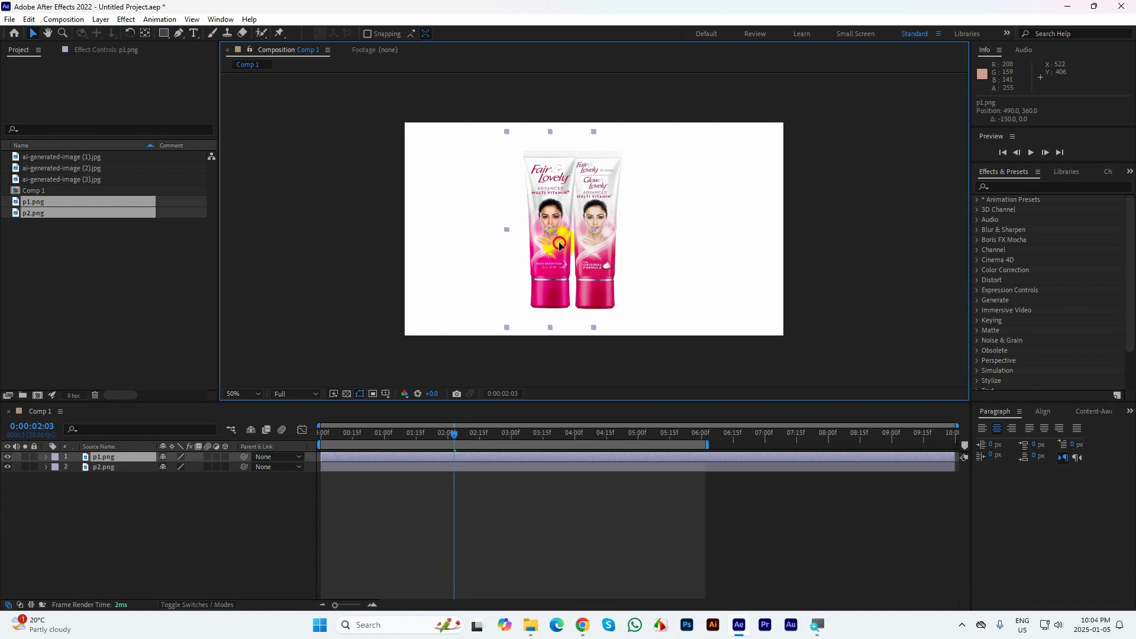
key(ctrl+z)
click(658, 207)
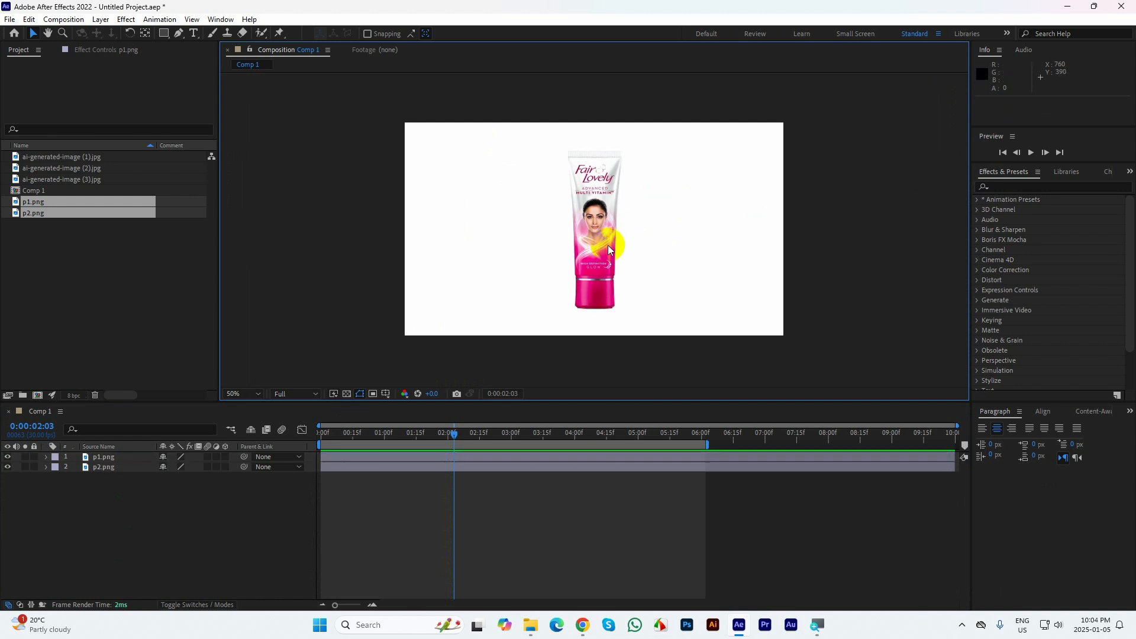
Hide the p2.png layer, and toggle p1.png's visibility off and back on so that only the p1.png tube is shown
click(106, 458)
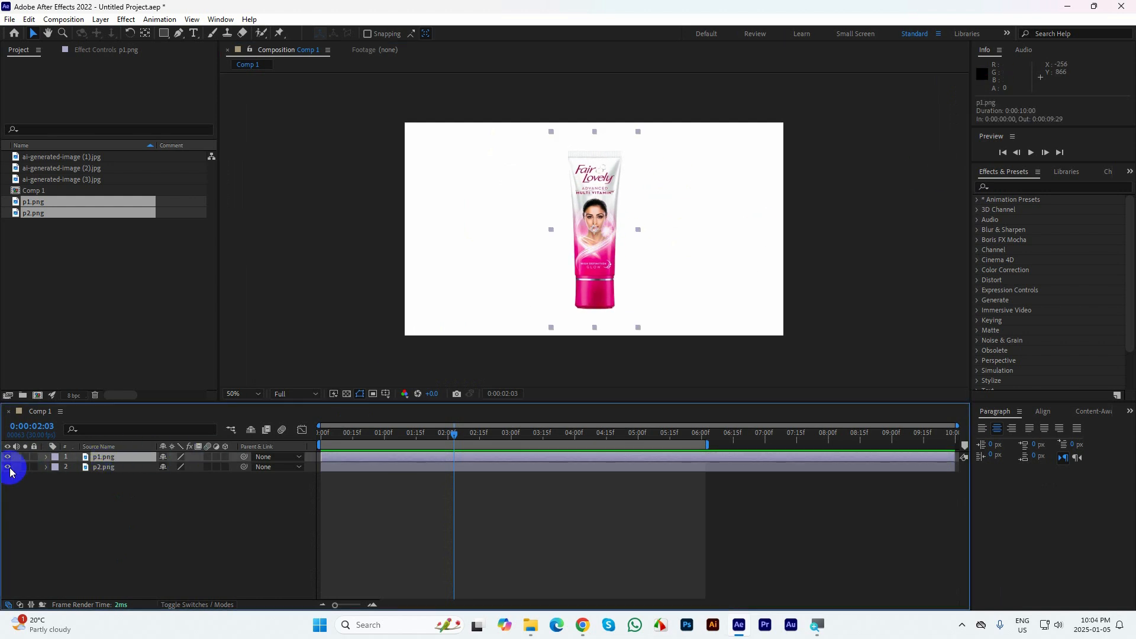
click(153, 504)
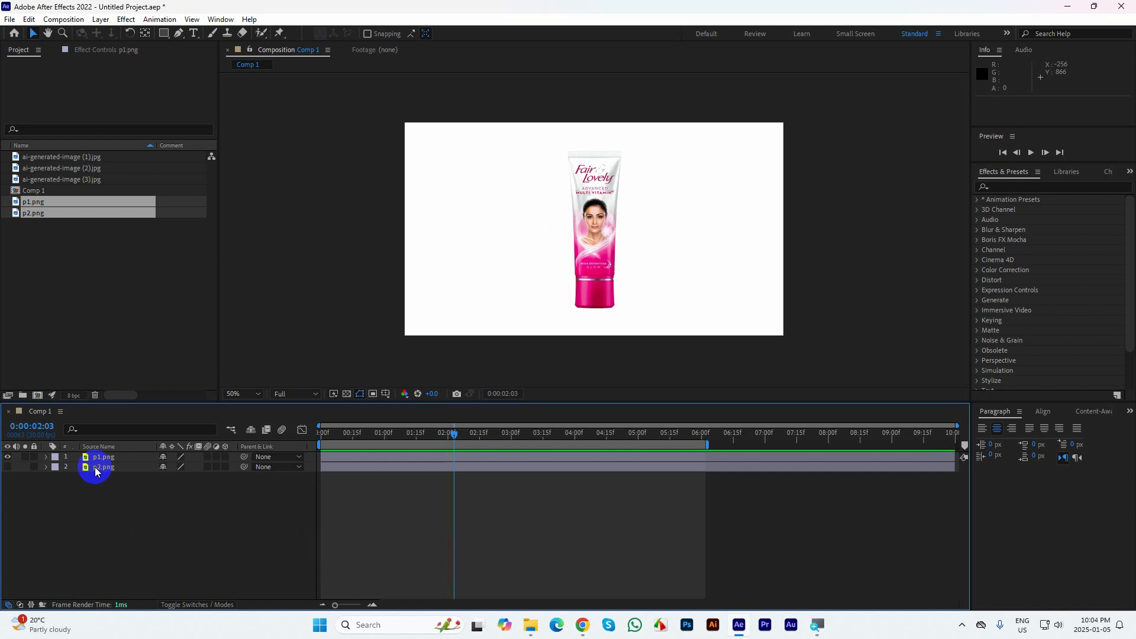
click(98, 458)
click(7, 457)
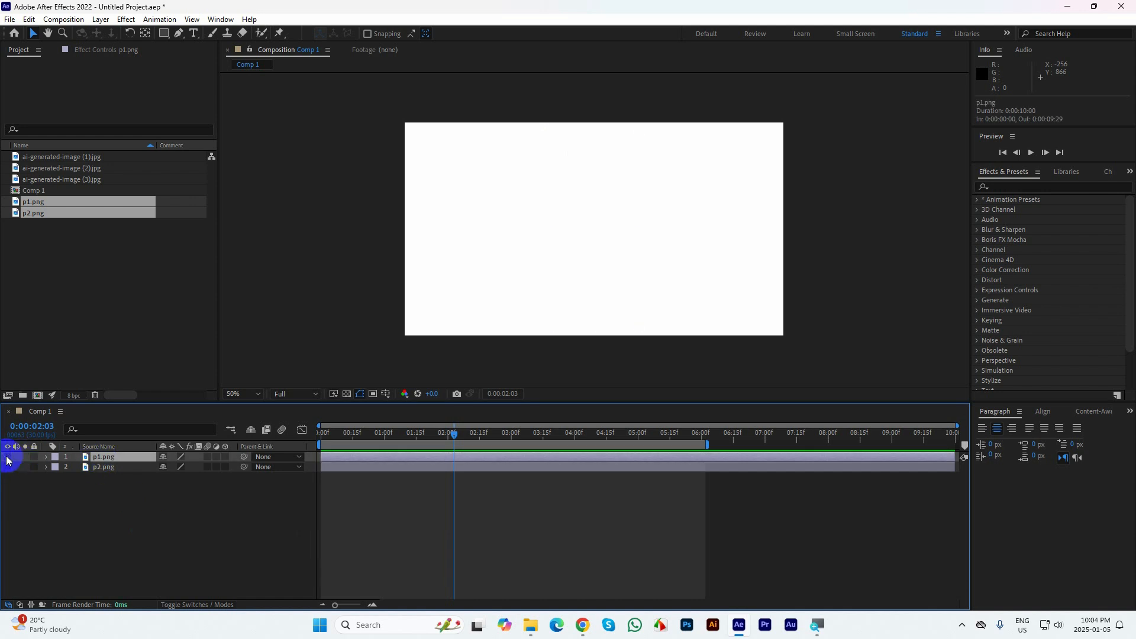
click(7, 457)
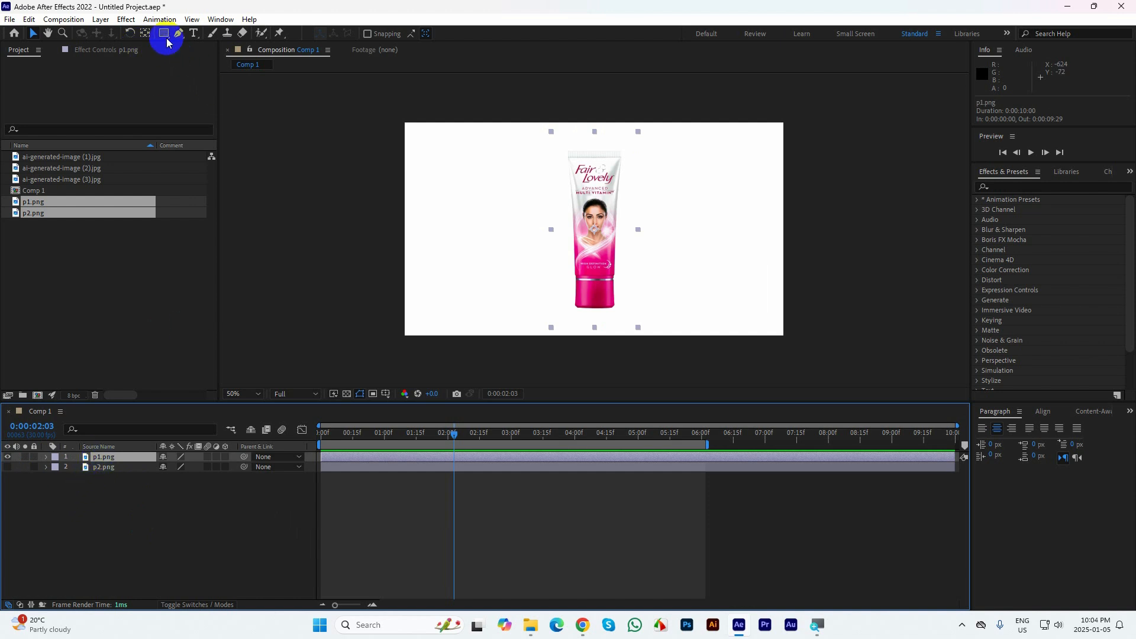
Draw a rectangular mask around the whole tube on the p1.png layer and set its Mask Feather to 50 pixels
drag(165, 33, 203, 34)
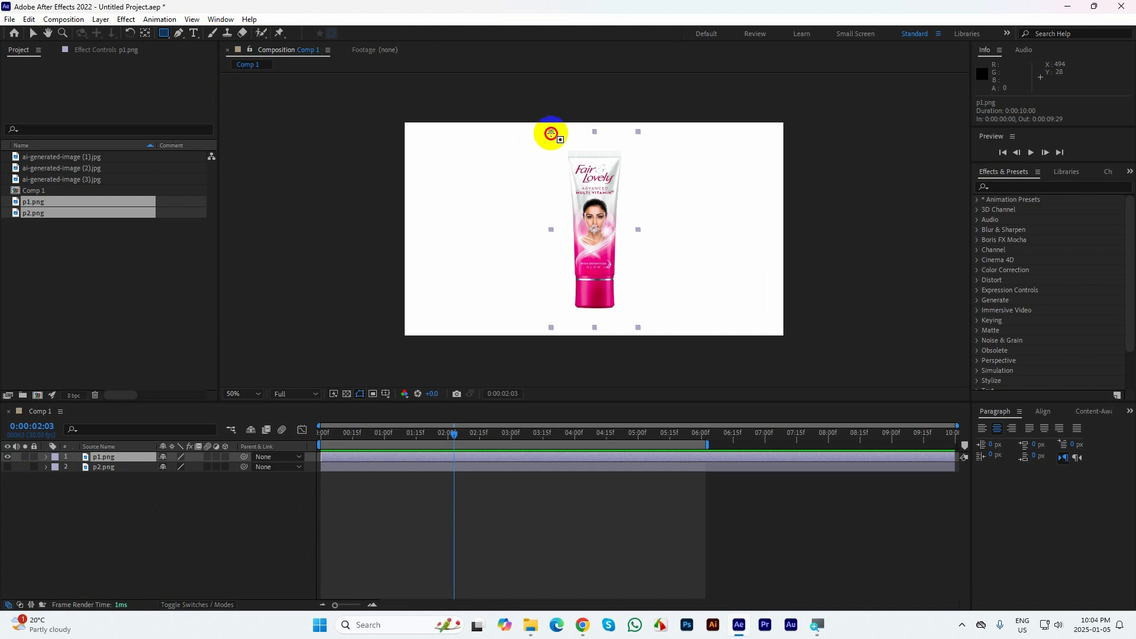
drag(551, 133, 642, 321)
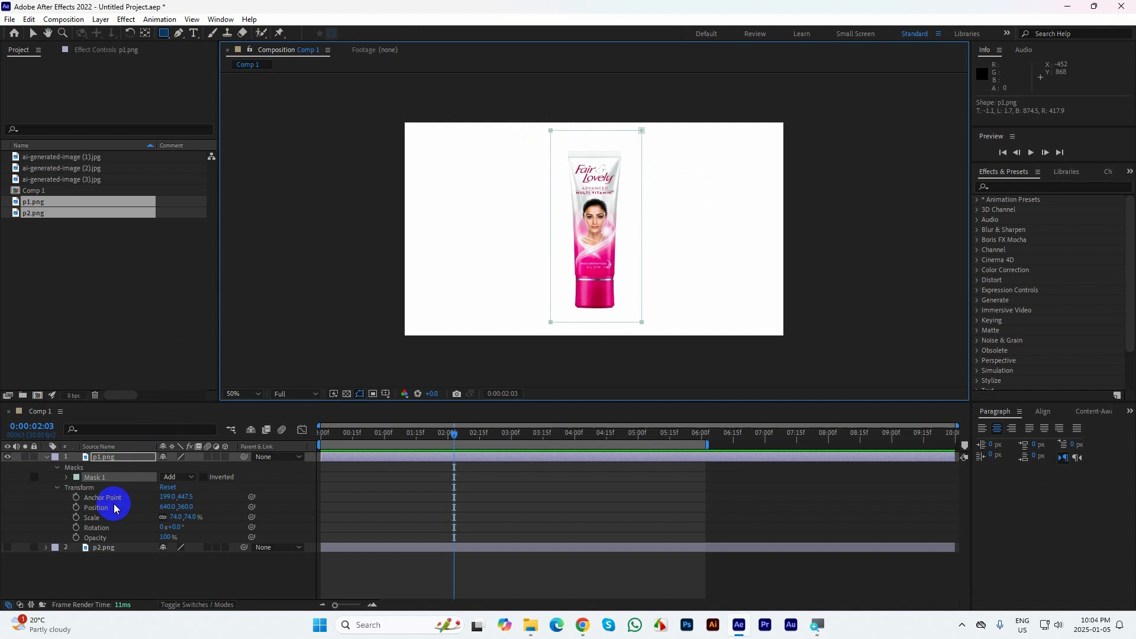
key(m)
key(m)
key(m)
key(m)
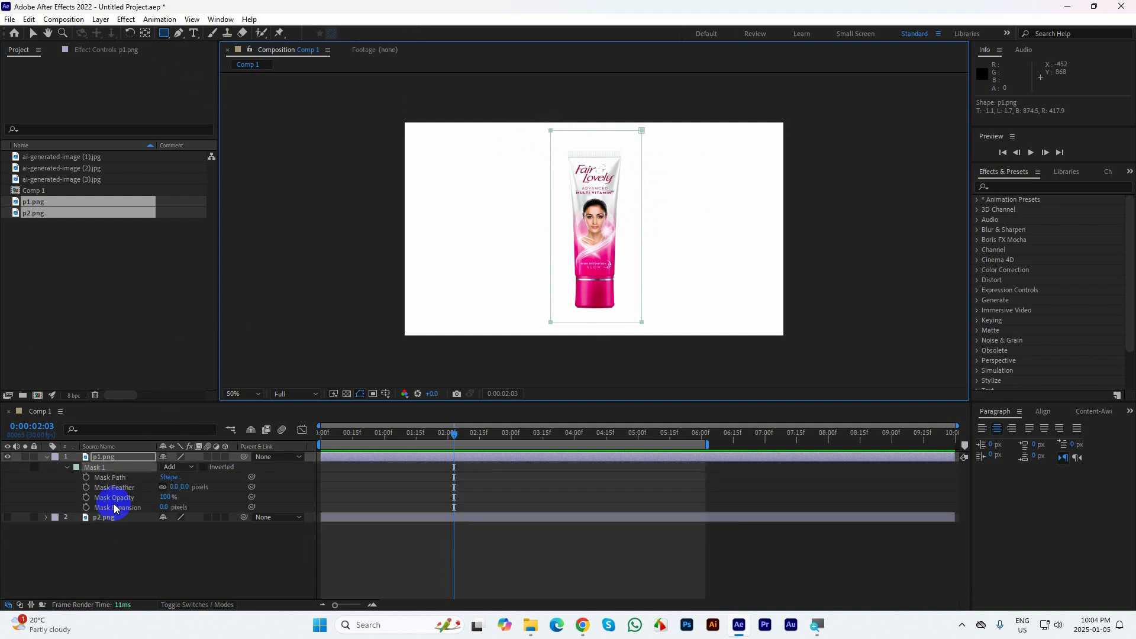
click(174, 486)
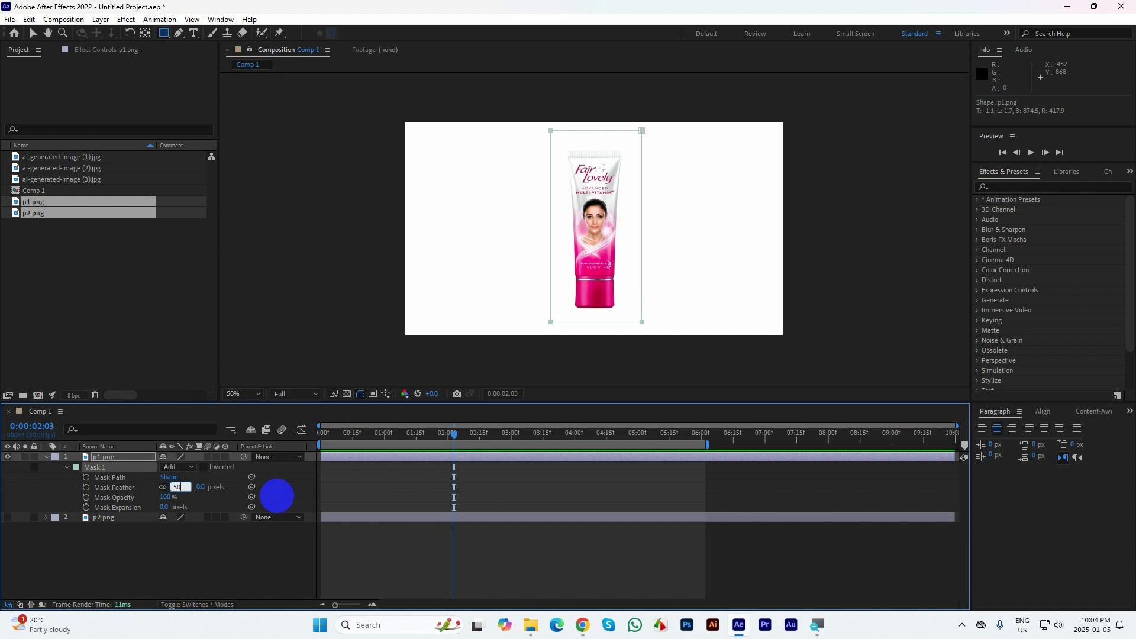
text(50)
click(276, 495)
Start animating the Mask Path of p1.png's mask, with its first keyframe placed at 0:00:00:15
click(454, 434)
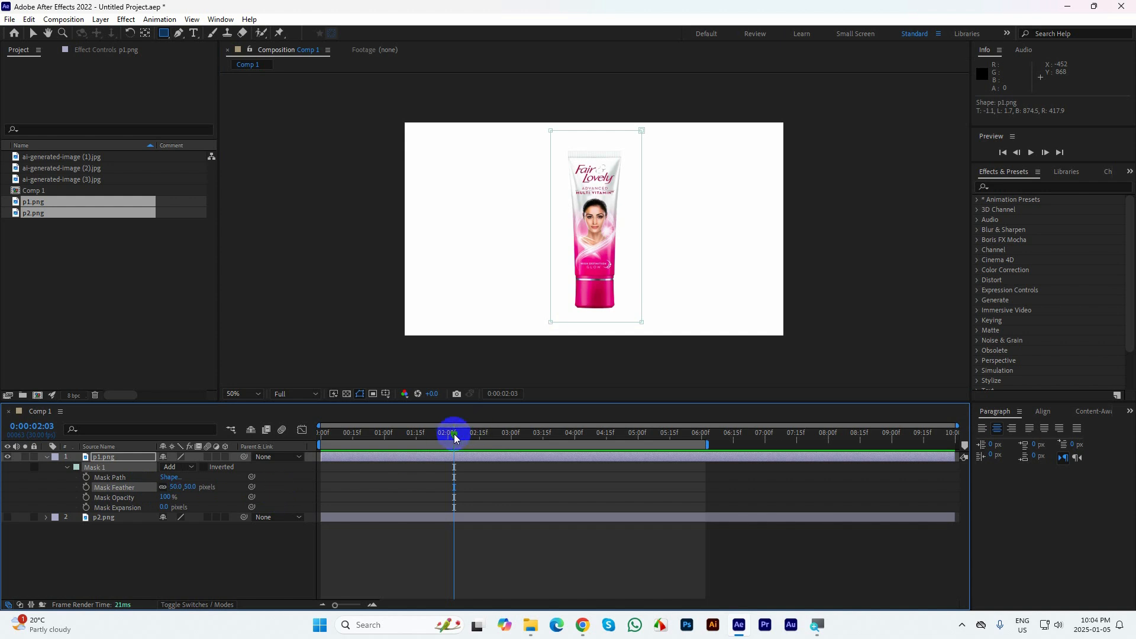
drag(453, 434, 299, 447)
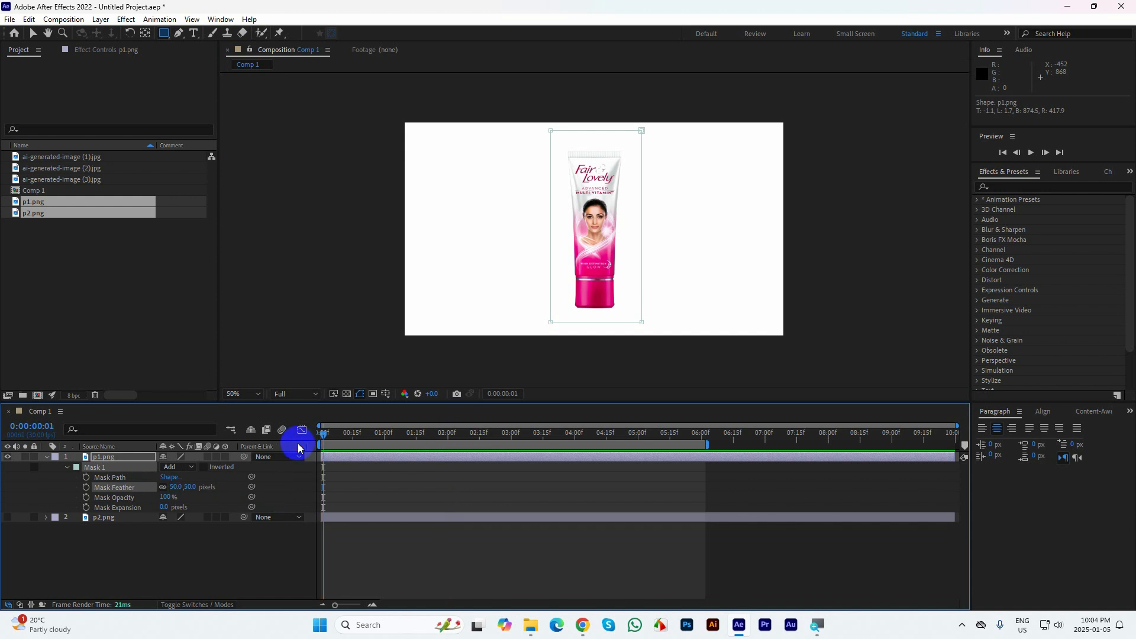
click(87, 478)
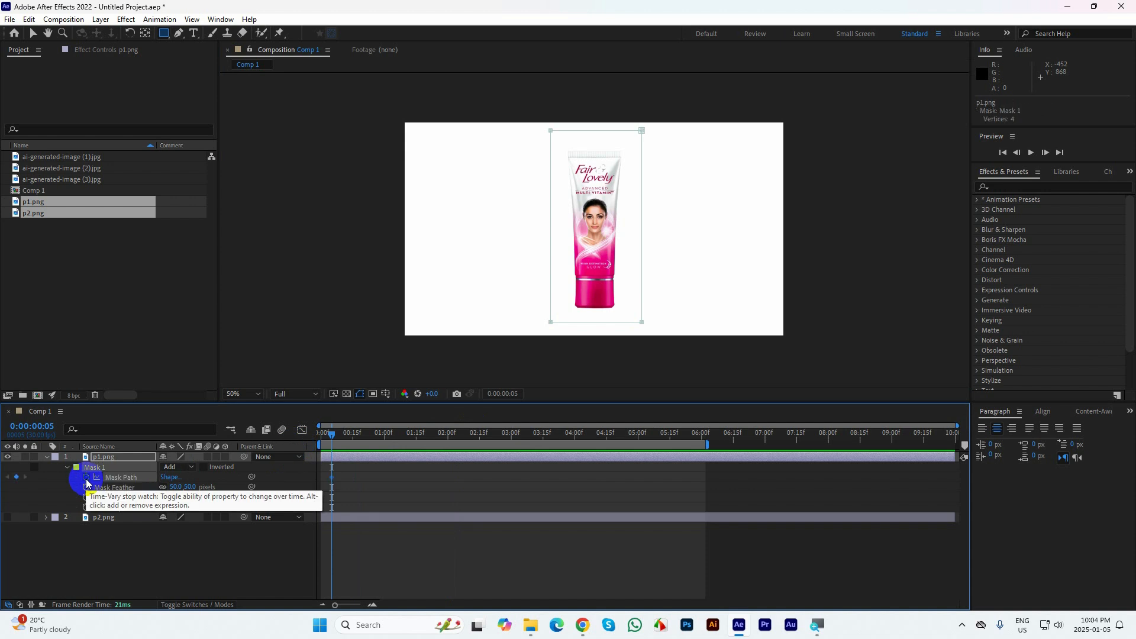
click(33, 32)
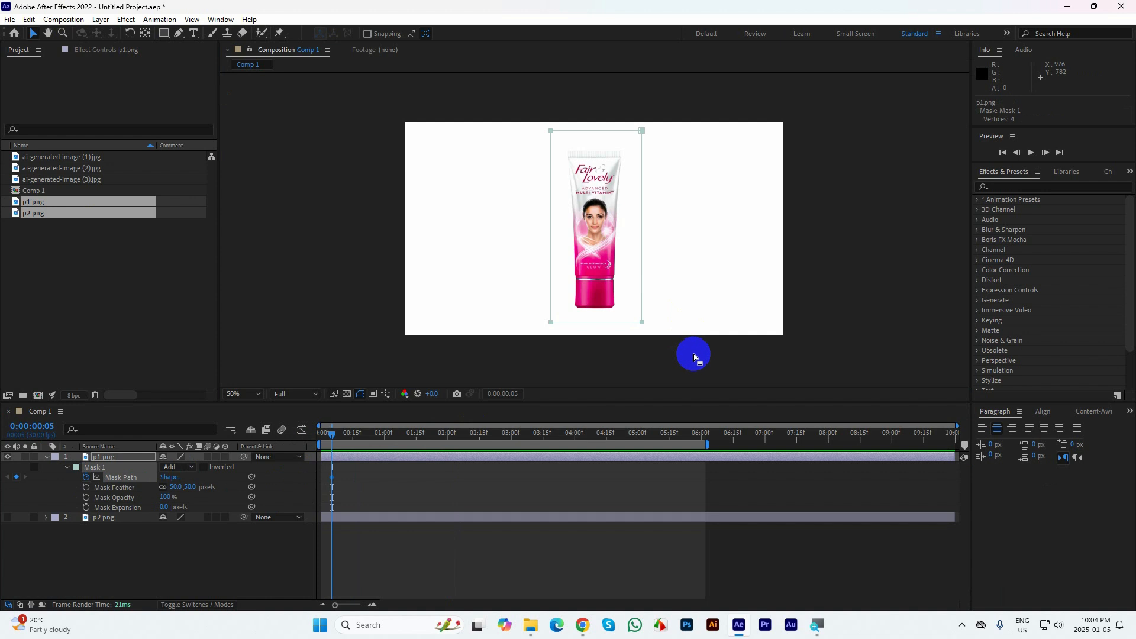
drag(693, 355, 497, 314)
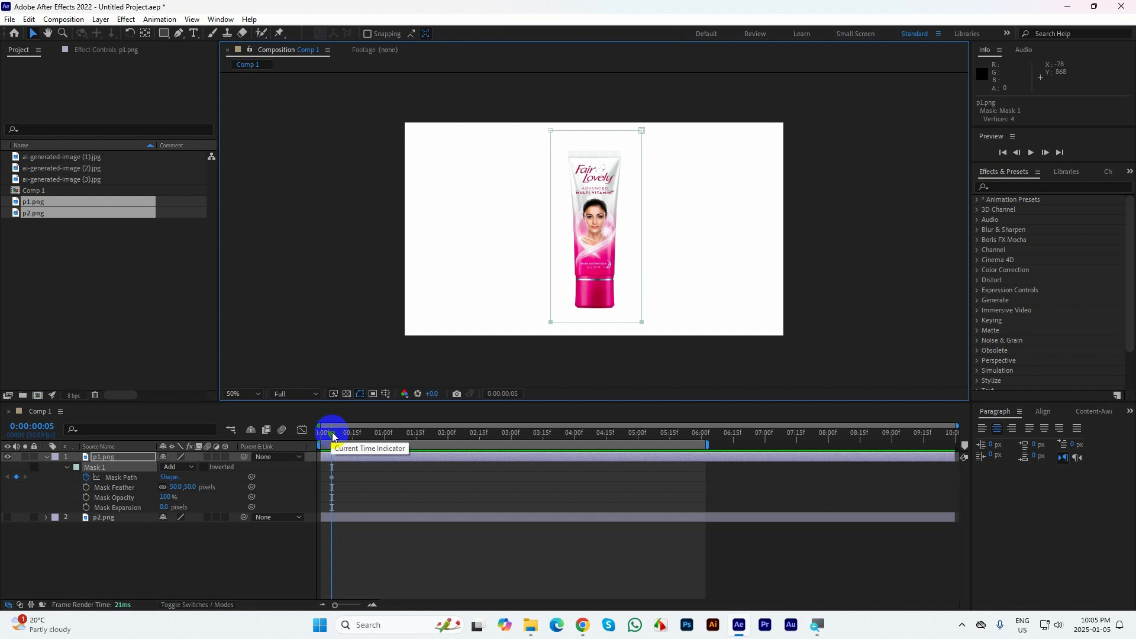
mouse_move(331, 436)
mouse_down()
mouse_move(384, 434)
mouse_move(352, 439)
mouse_up()
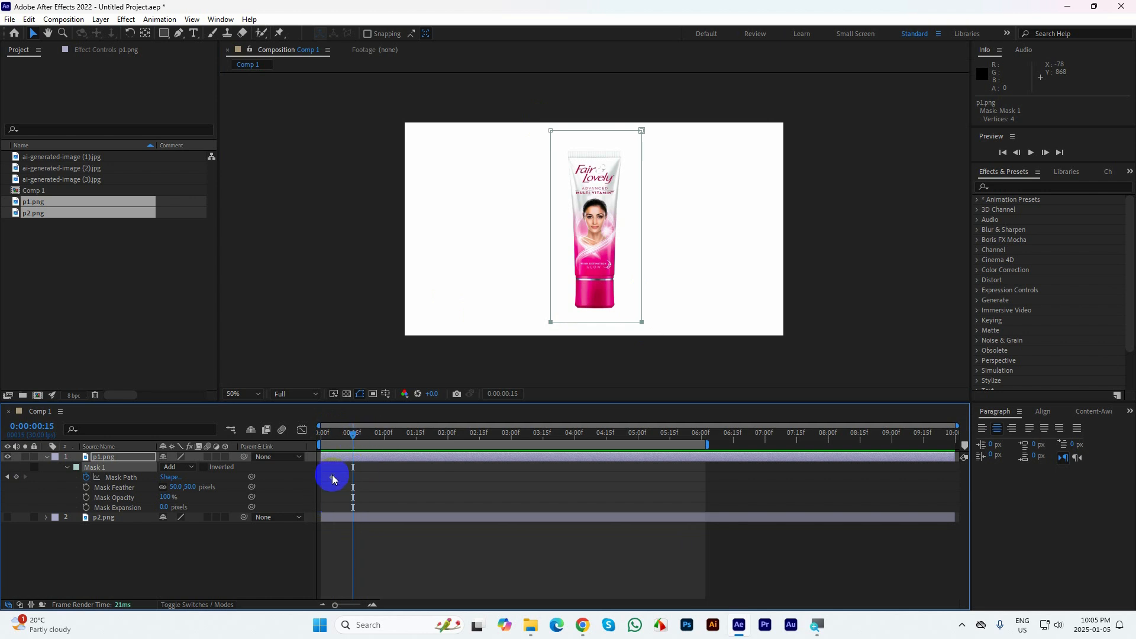
key(alt+m)
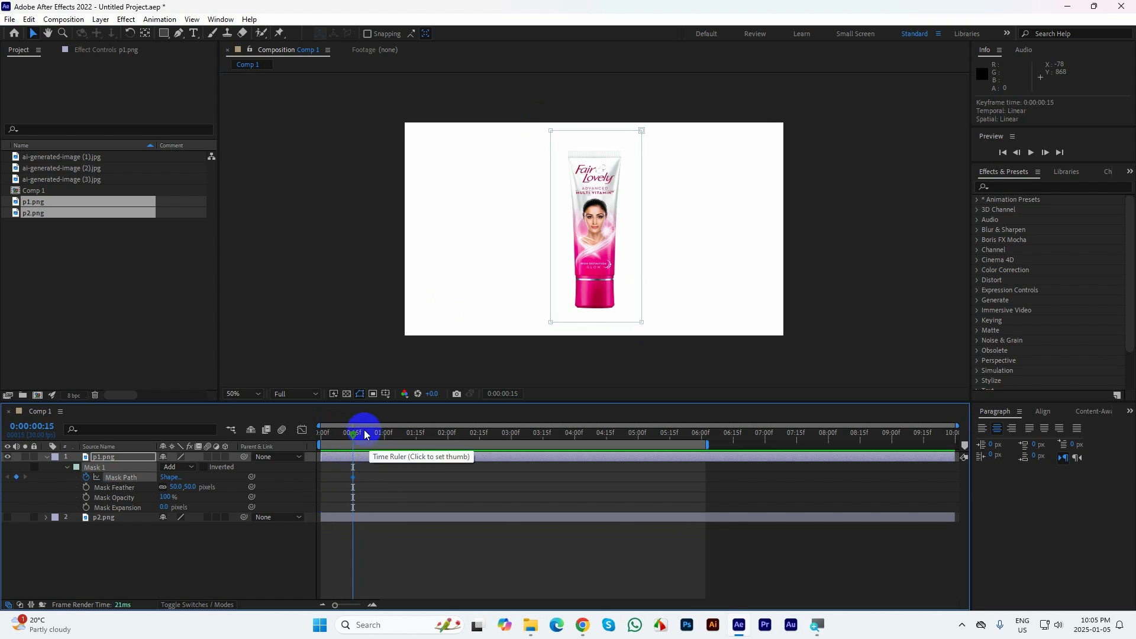
At 0:00:01:05, collapse the mask's top edge onto its bottom edge to wipe p1.png away, and preview the animation
key(shift+Page_Down)
key(shift+Page_Down)
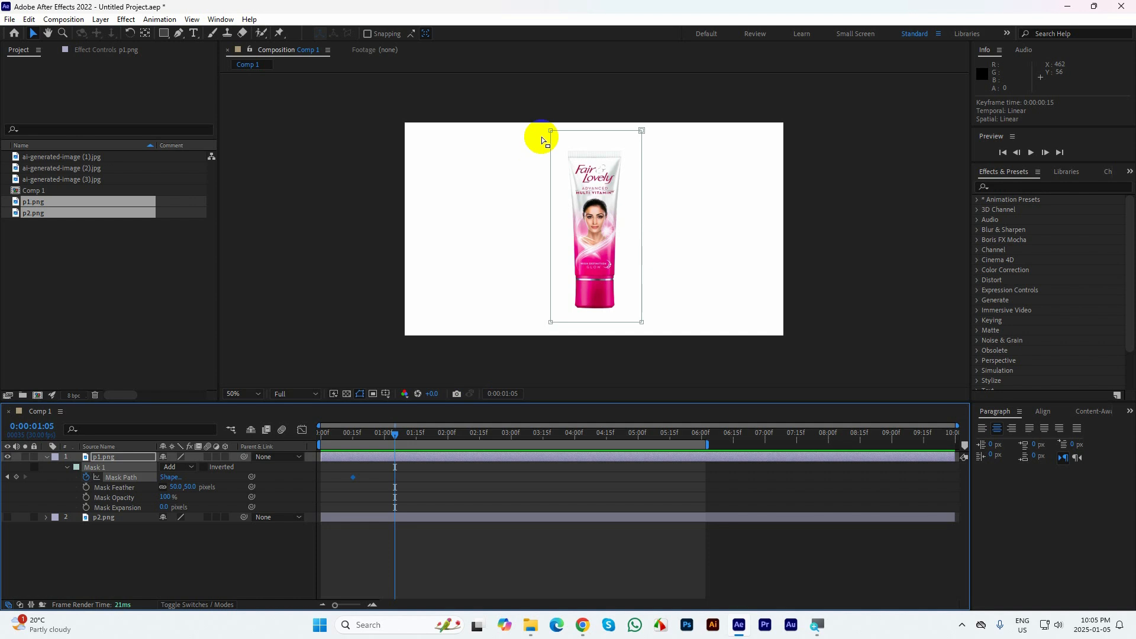
drag(530, 118, 647, 322)
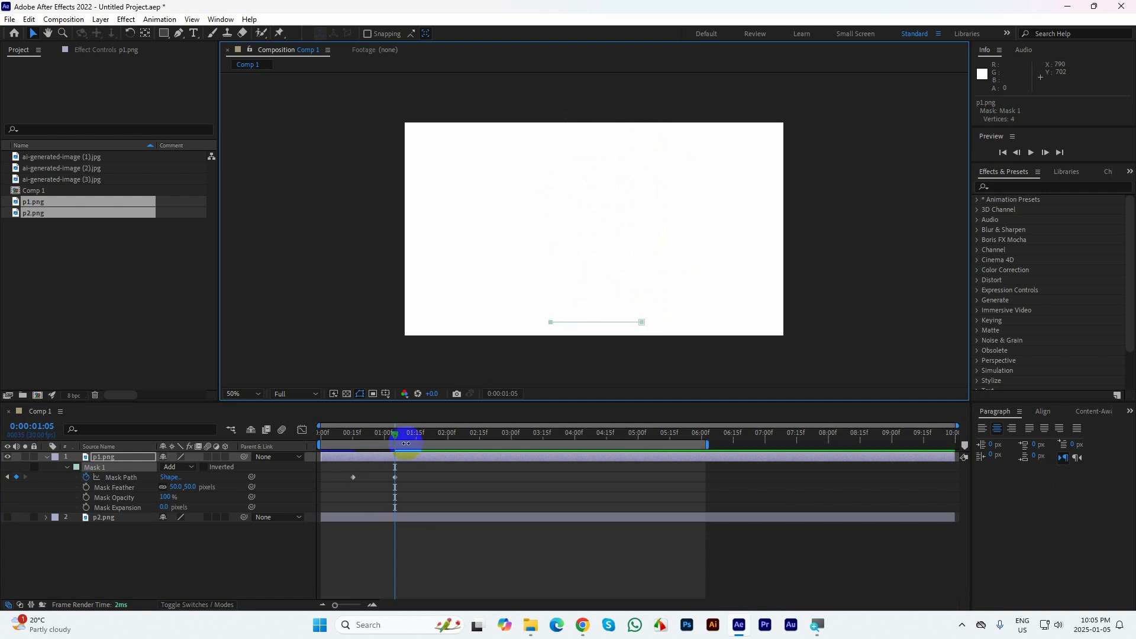
drag(405, 444, 299, 446)
key(space)
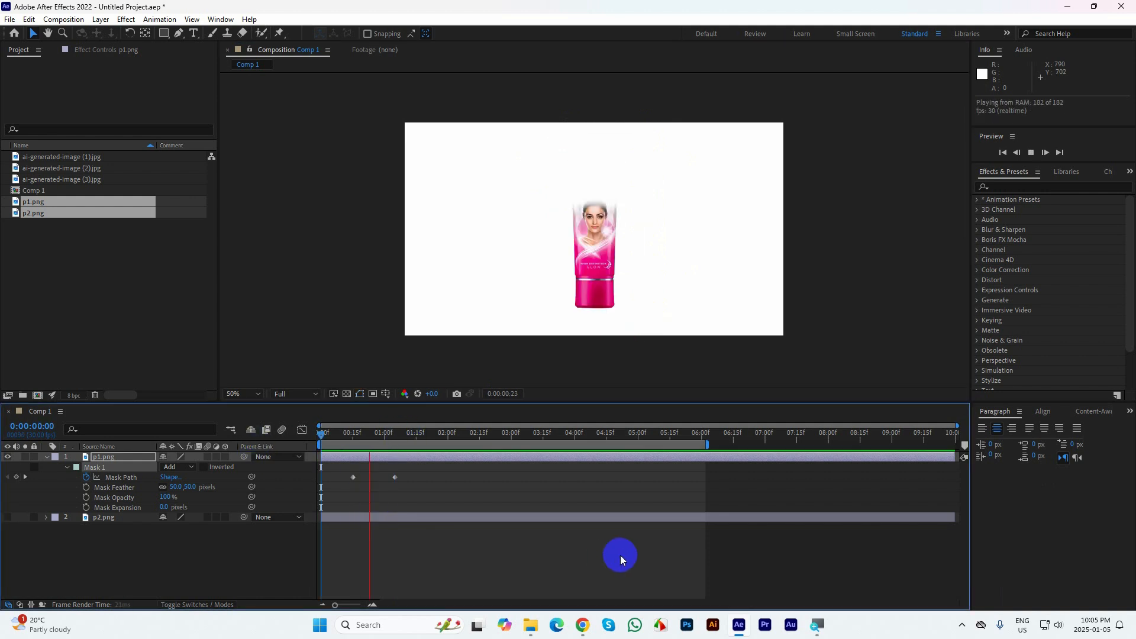
key(space)
Shift the Mask Path keyframes later so the wipe ends at 0:00:01:22, and apply Easy Ease to both keyframes
mouse_move(406, 474)
mouse_down()
mouse_move(345, 483)
mouse_move(426, 481)
mouse_up()
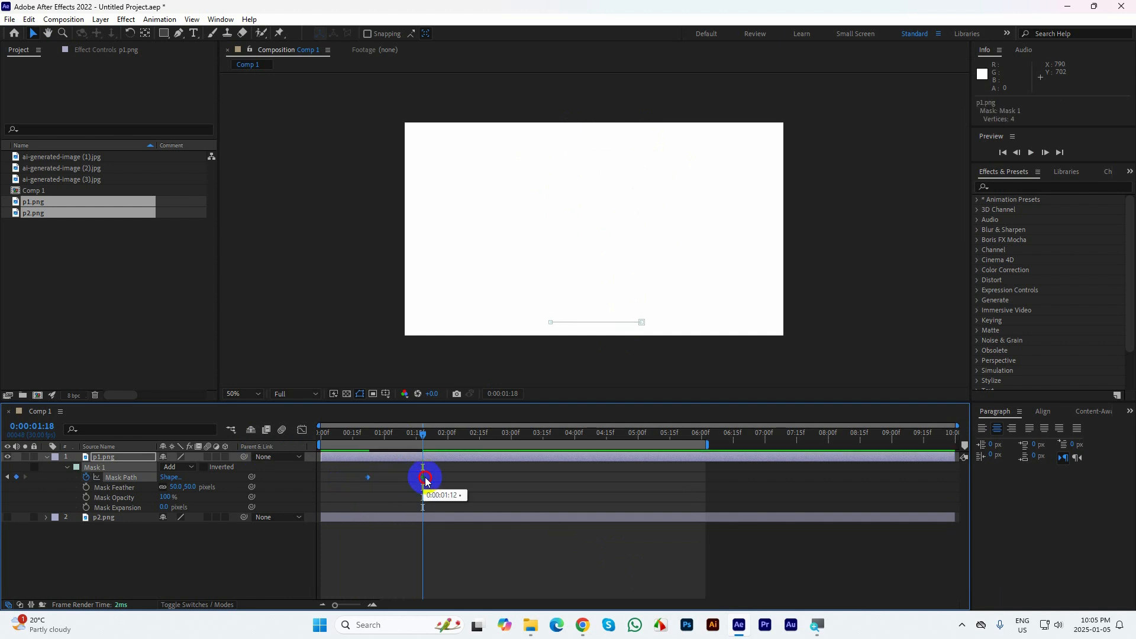
drag(423, 433, 368, 455)
key(space)
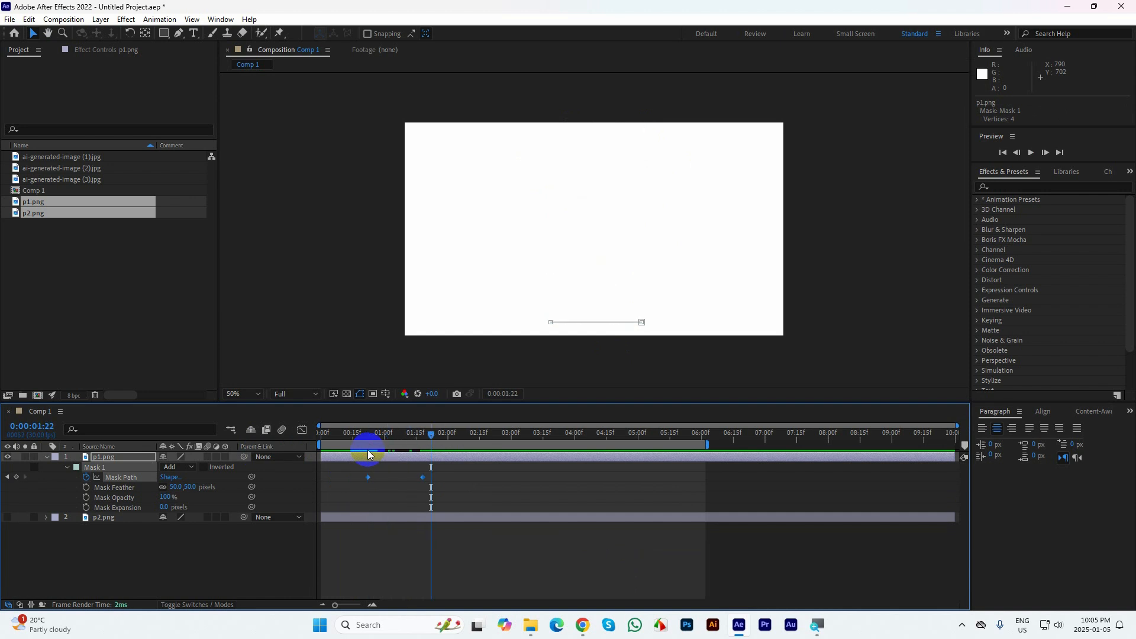
click(424, 478)
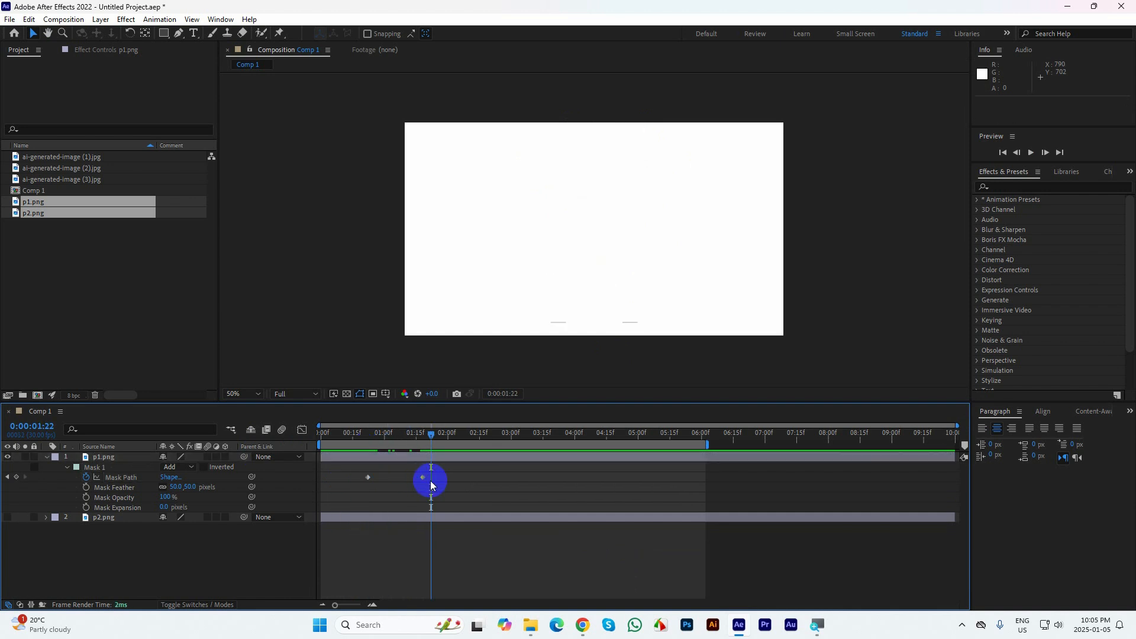
drag(425, 478, 352, 478)
key(F9)
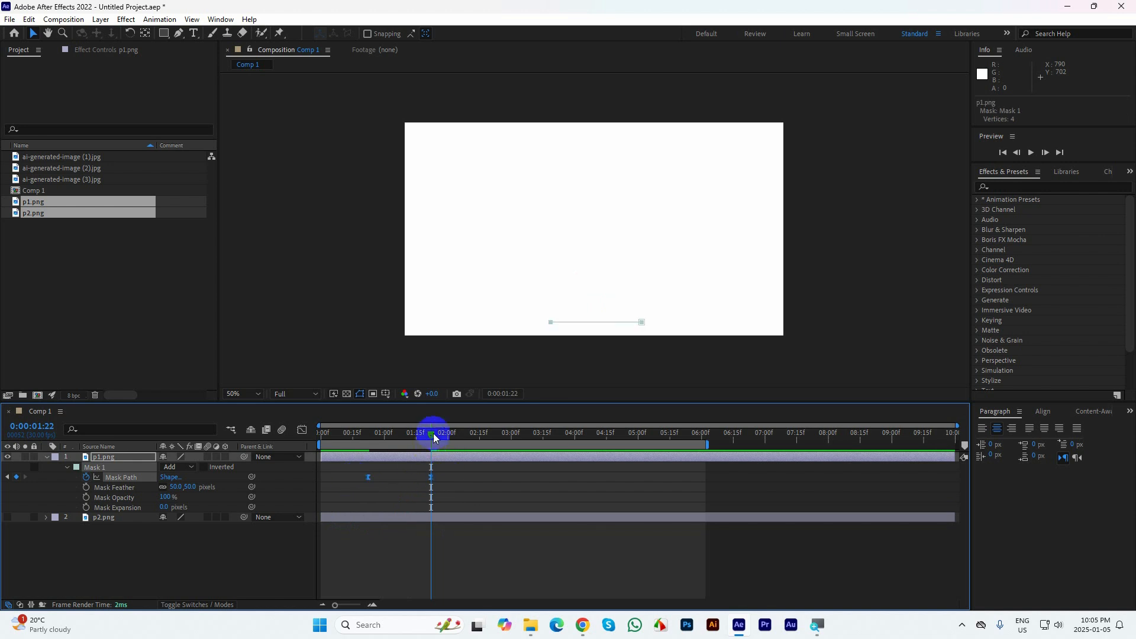
Preview the eased wipe of p1.png from the start of the composition
drag(432, 434, 234, 451)
click(426, 549)
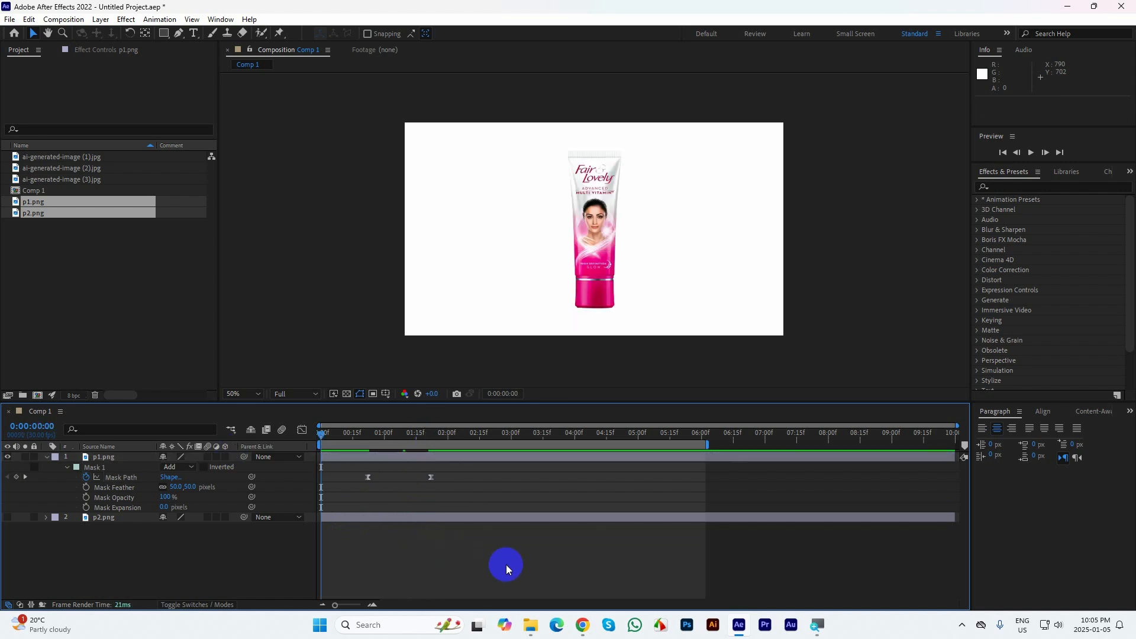
key(space)
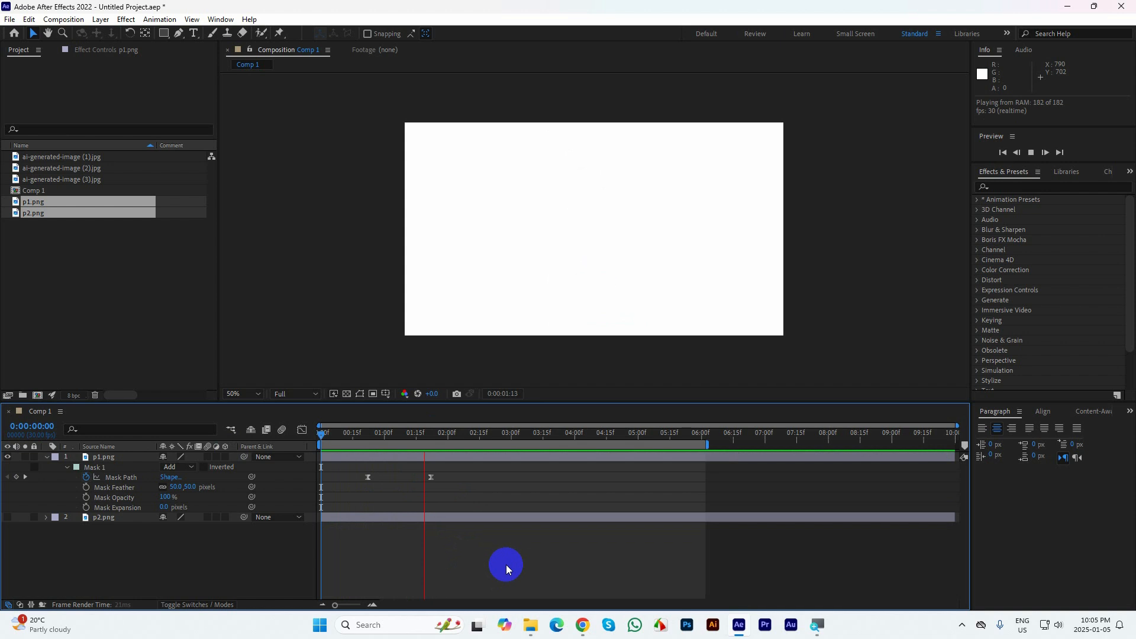
Make the p2.png layer visible again with the time at 0:00:01:09, and collapse p1.png's properties
drag(464, 434, 406, 459)
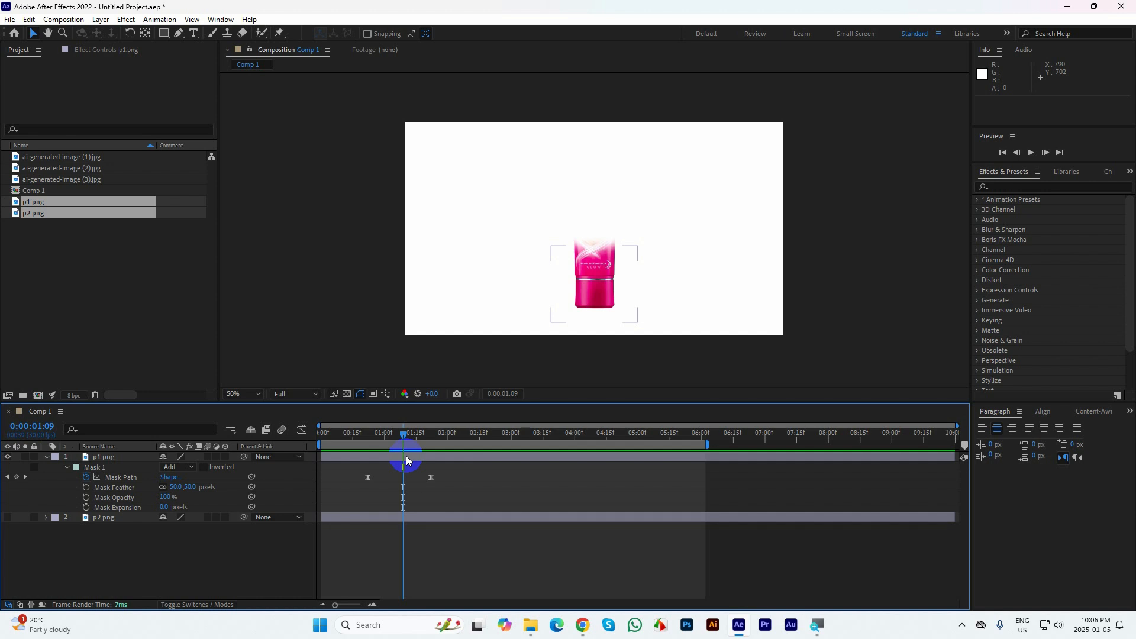
click(11, 523)
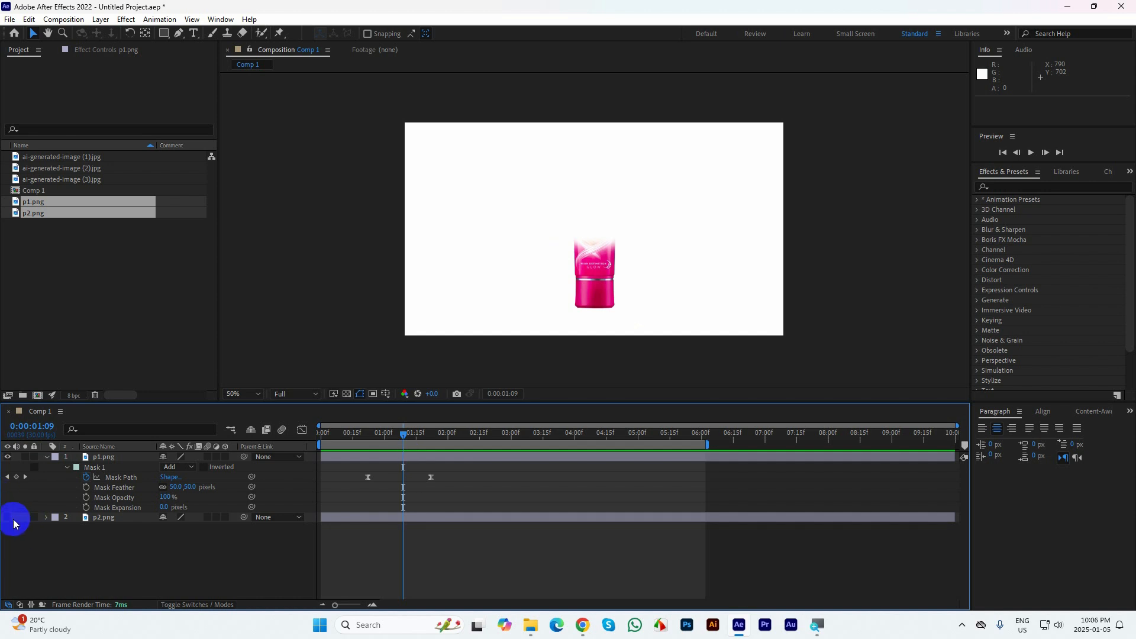
click(10, 521)
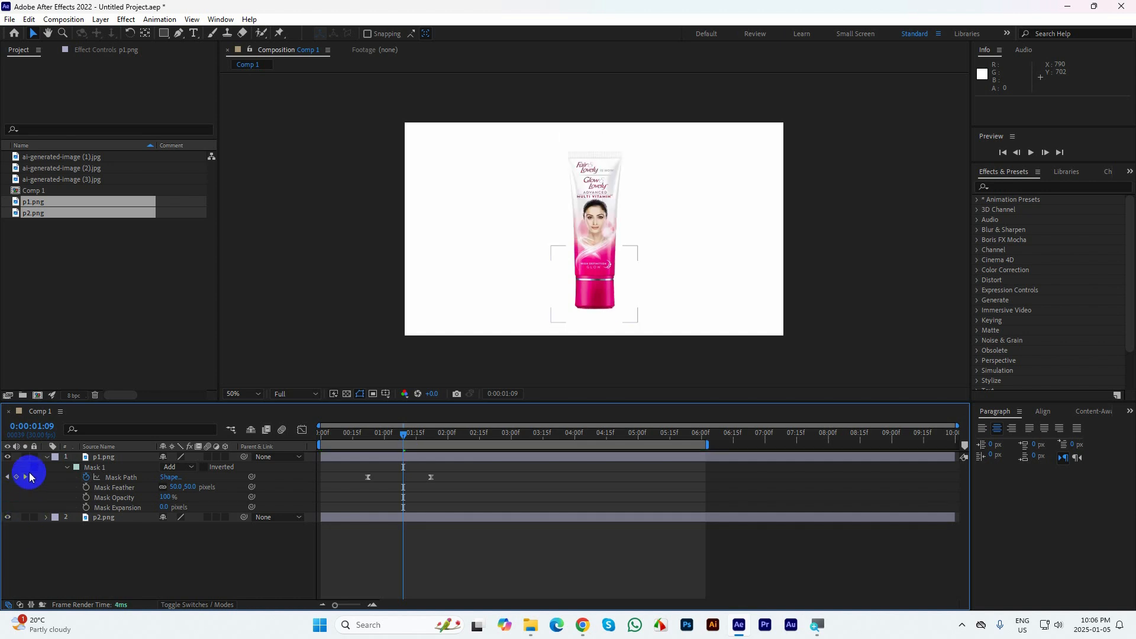
click(46, 457)
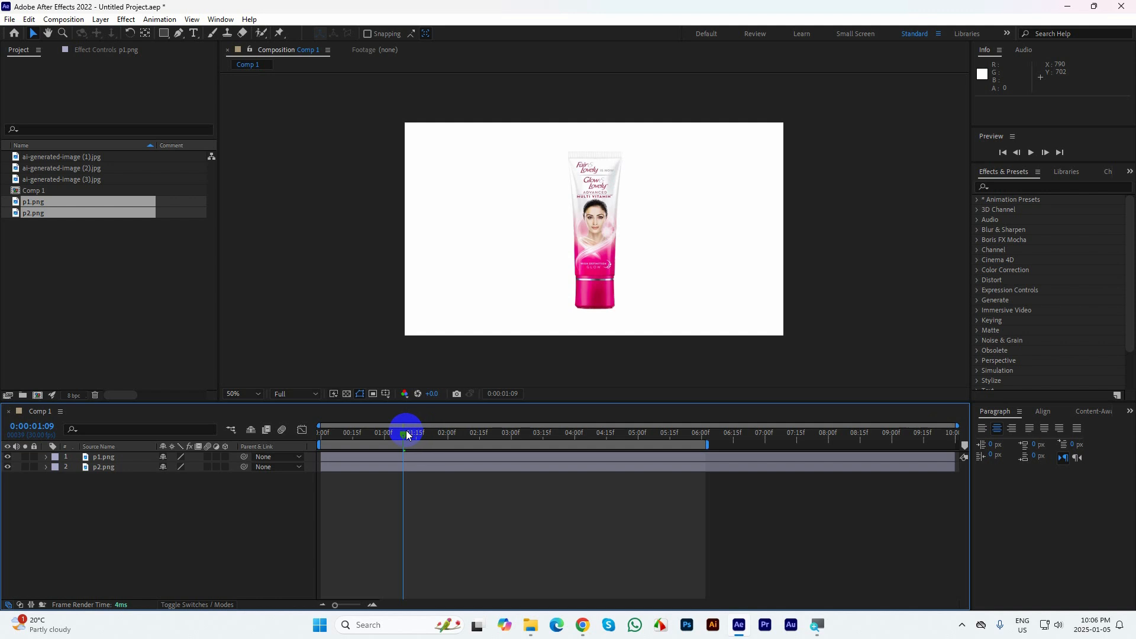
Reveal p1.png's Mask Path in the timeline and end the work area at 0:00:03:00
key(m)
drag(407, 436, 192, 430)
key(n)
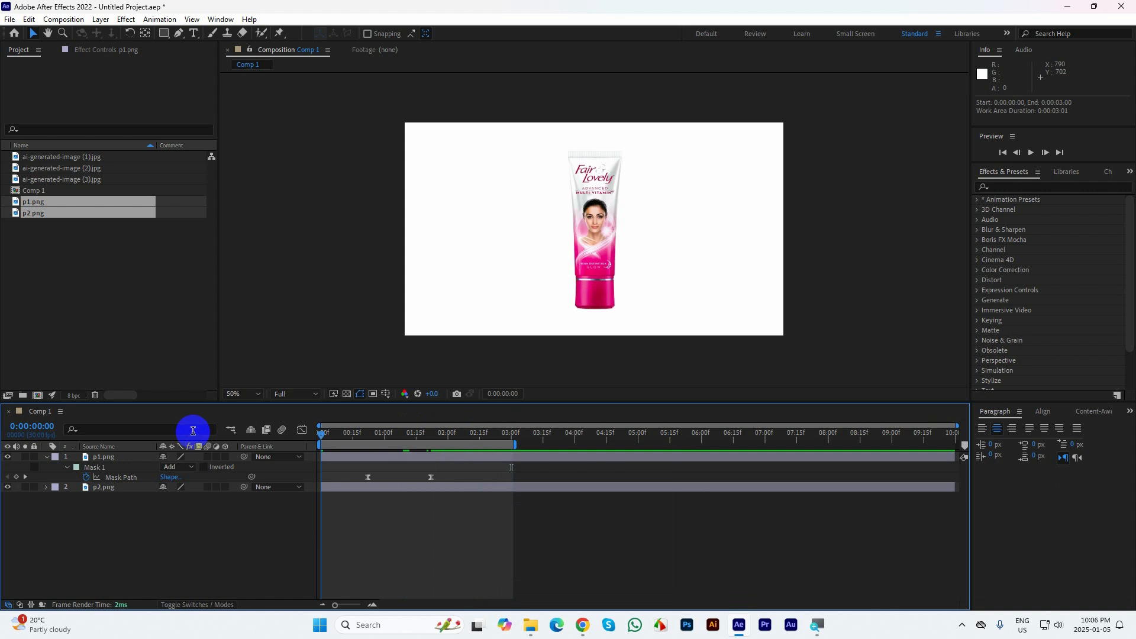
Fit the composition to the viewer, maximize it, and play the masked transition between the two tubes
click(850, 177)
click(247, 393)
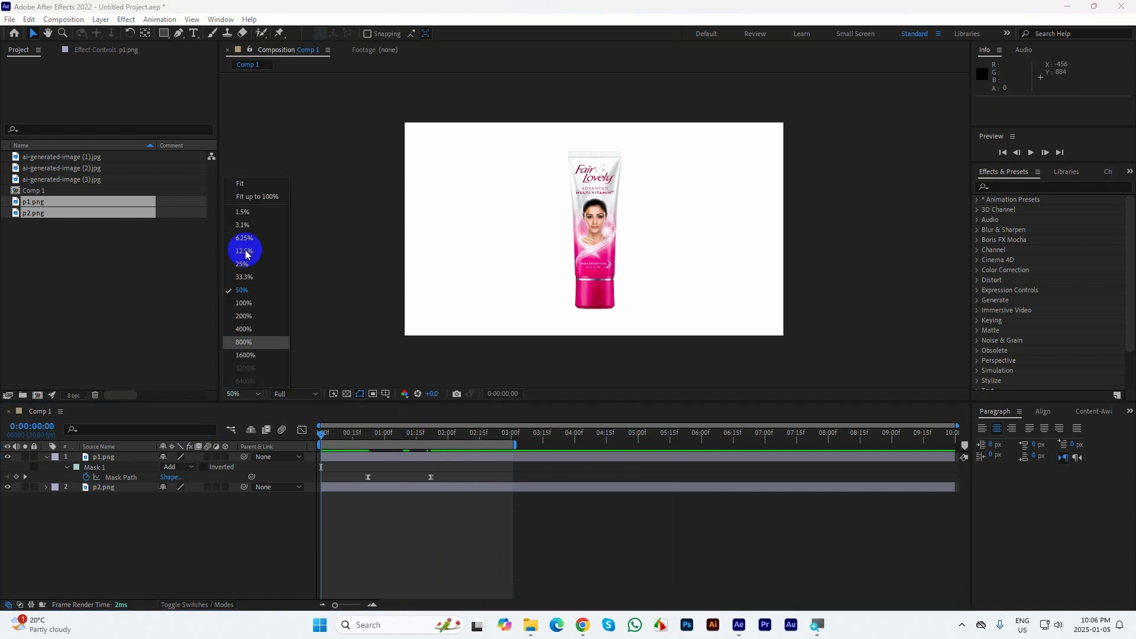
click(241, 172)
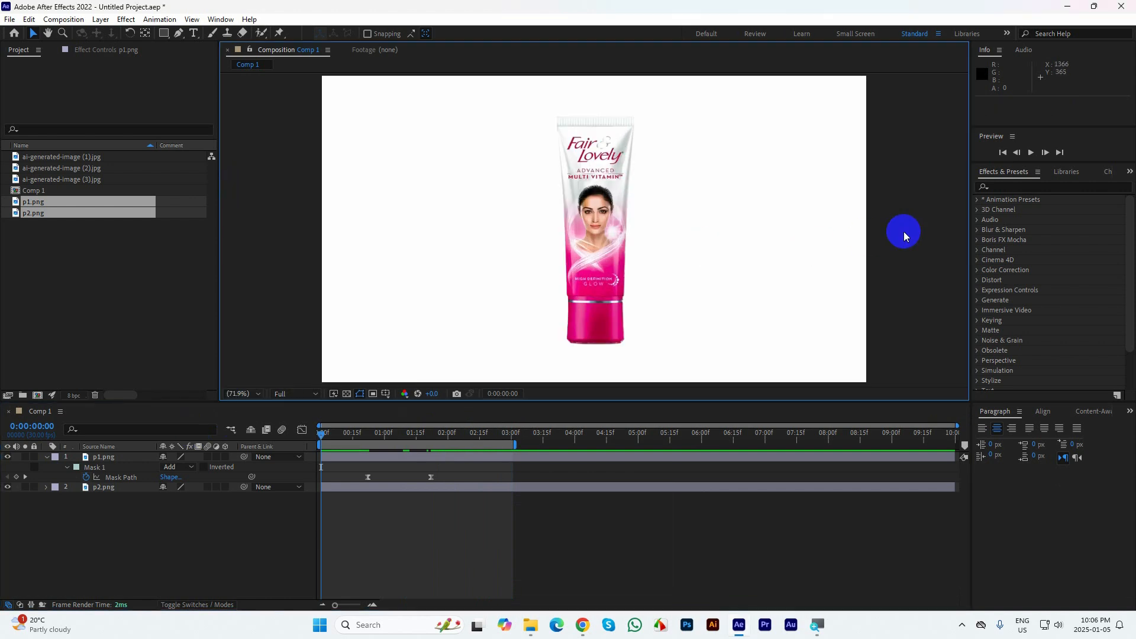
key(grave)
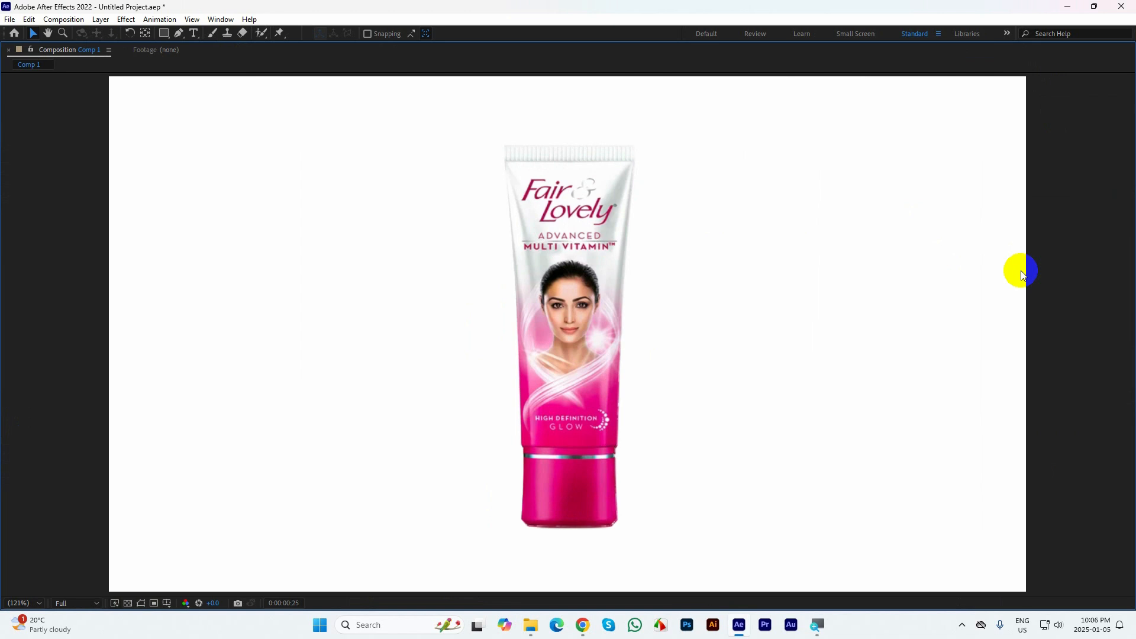
key(space)
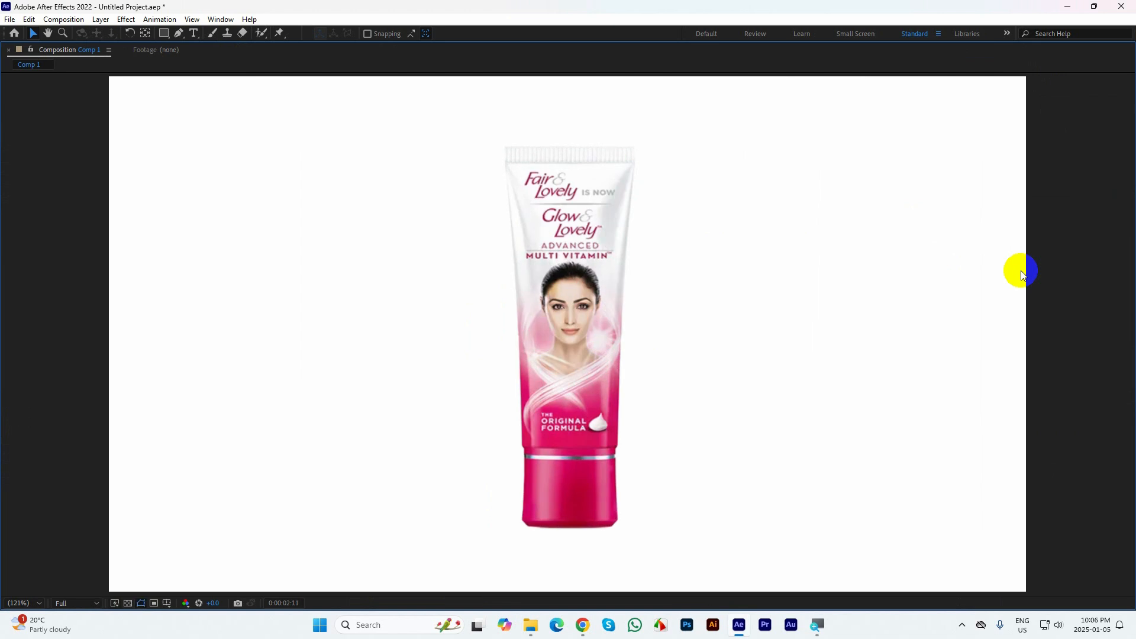
Apply the Hue/Saturation effect to the p2.png layer and set its Master Hue to -45°
key(grave)
click(121, 491)
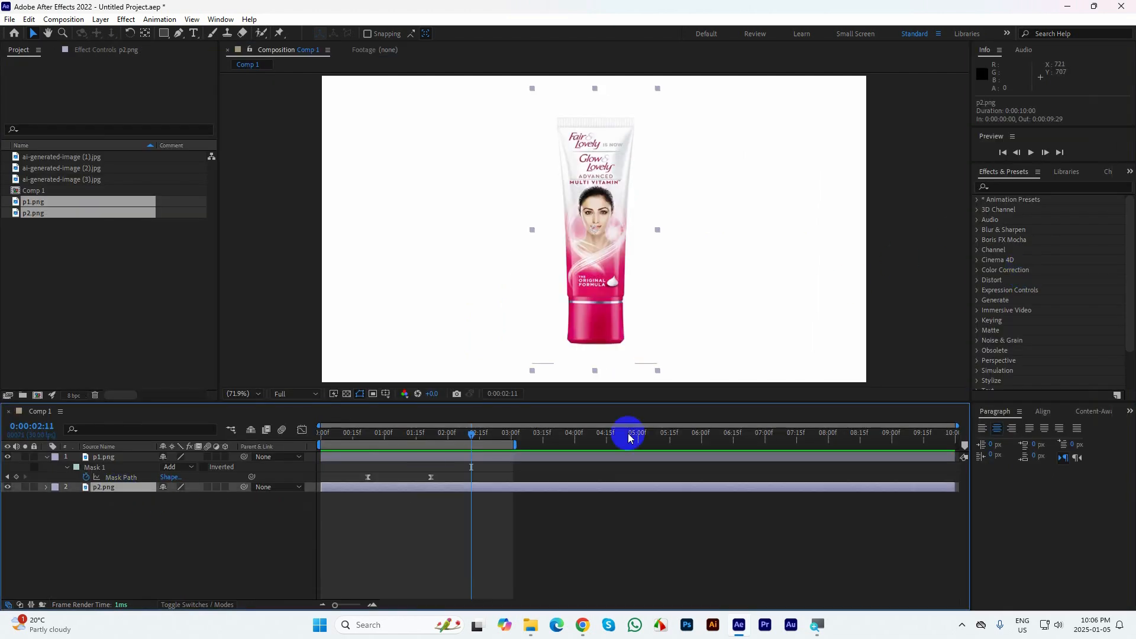
click(1041, 187)
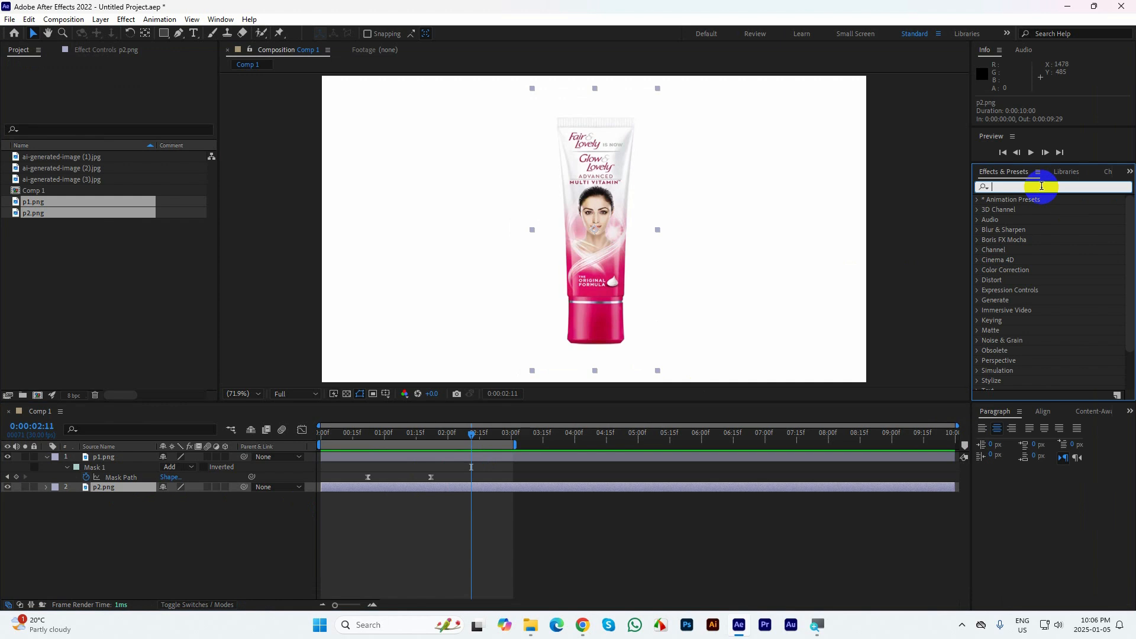
text(hue)
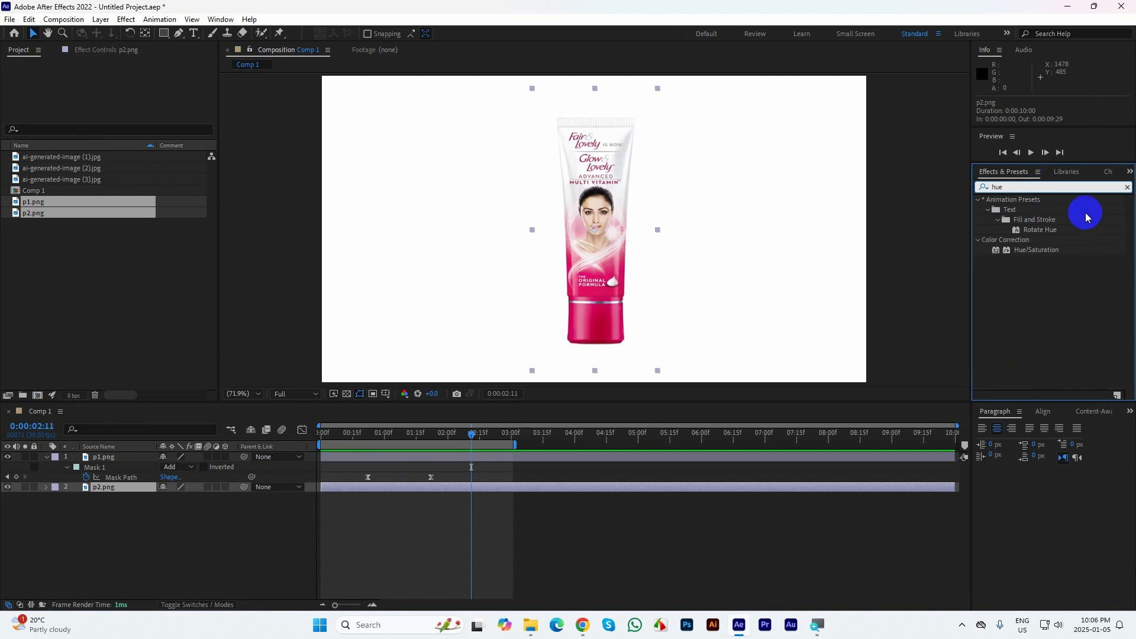
double_click(1036, 250)
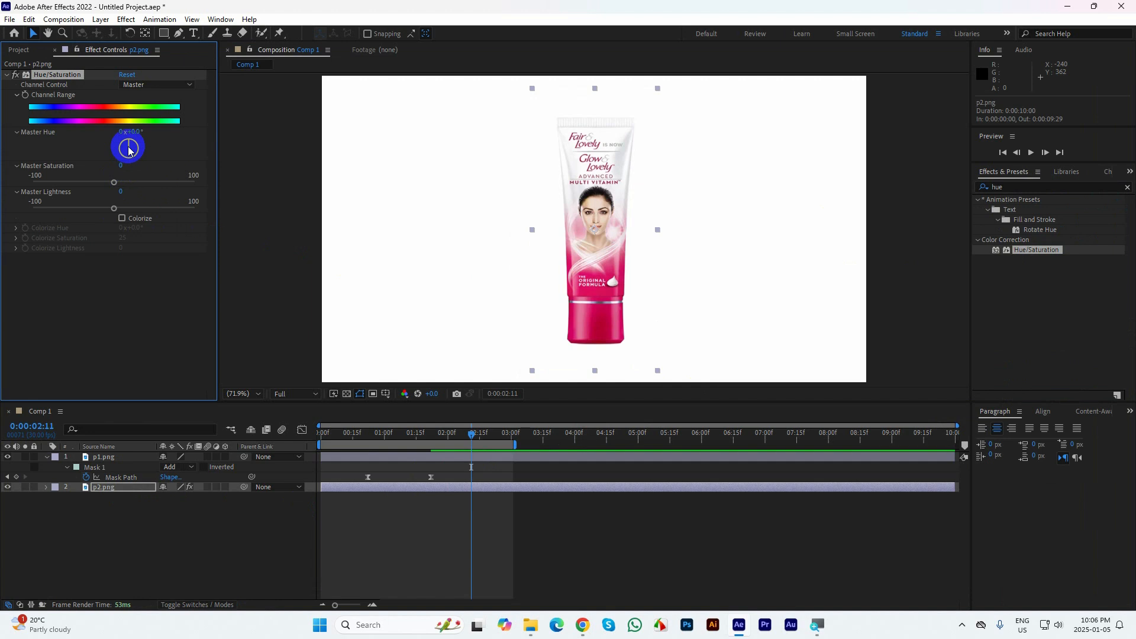
drag(128, 147, 121, 139)
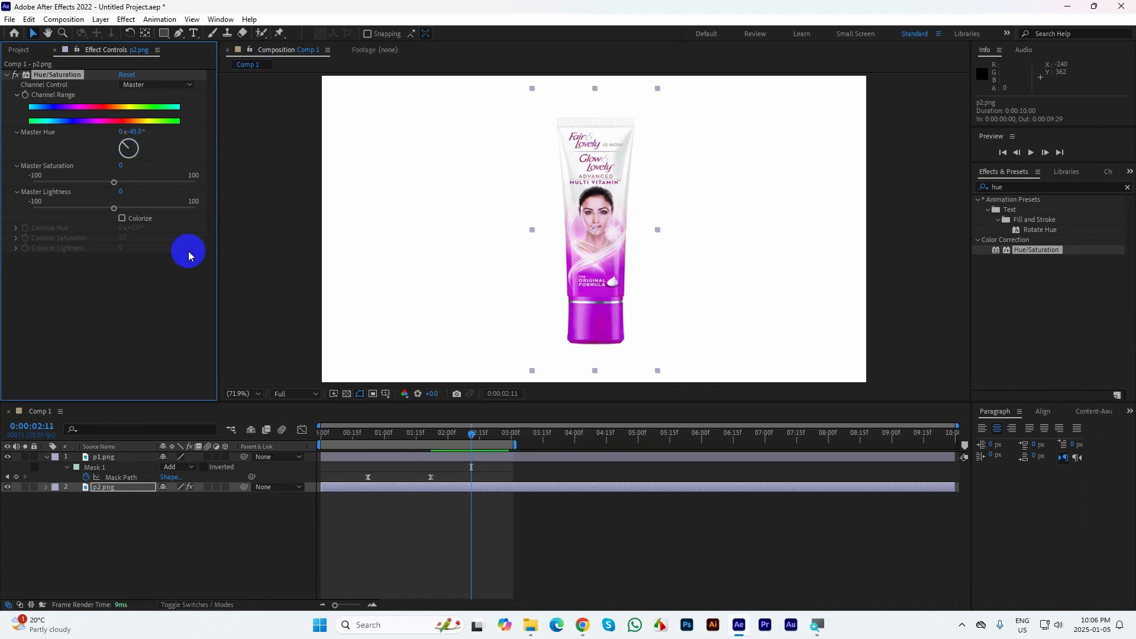
Collapse p1.png's properties and play the recoloured tube transition in the maximized composition view
click(47, 457)
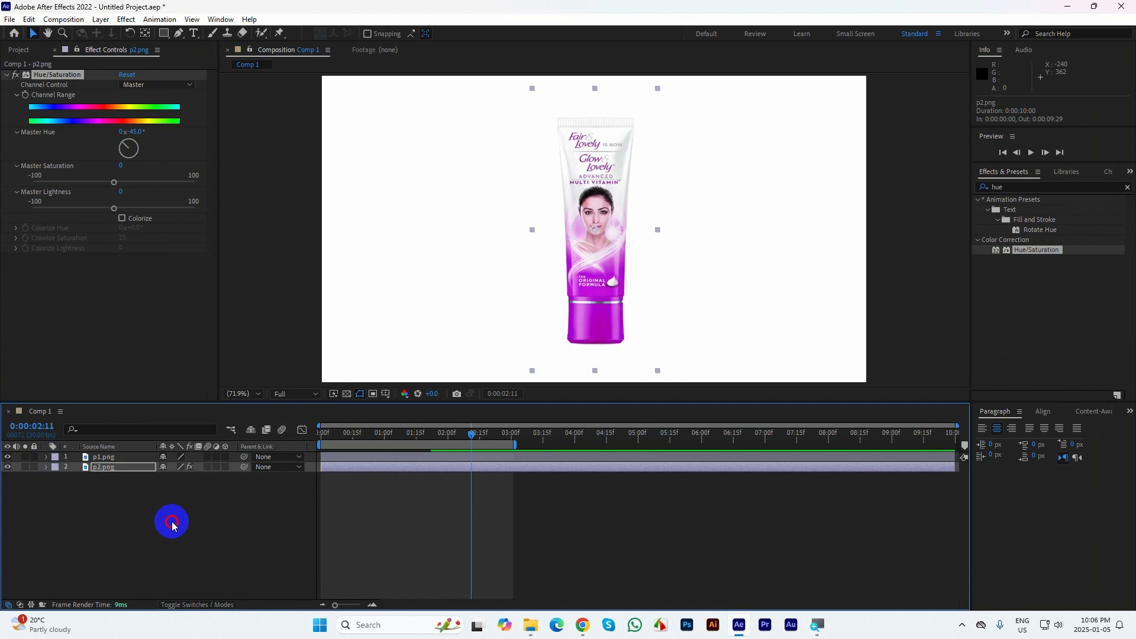
click(169, 523)
key(grave)
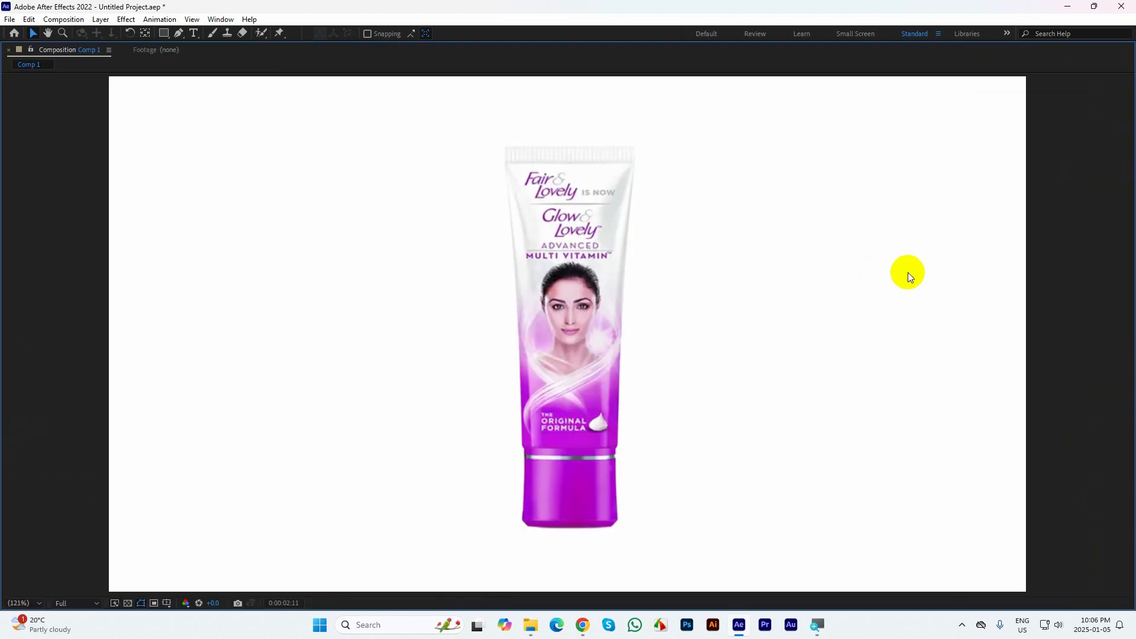
key(space)
key(grave)
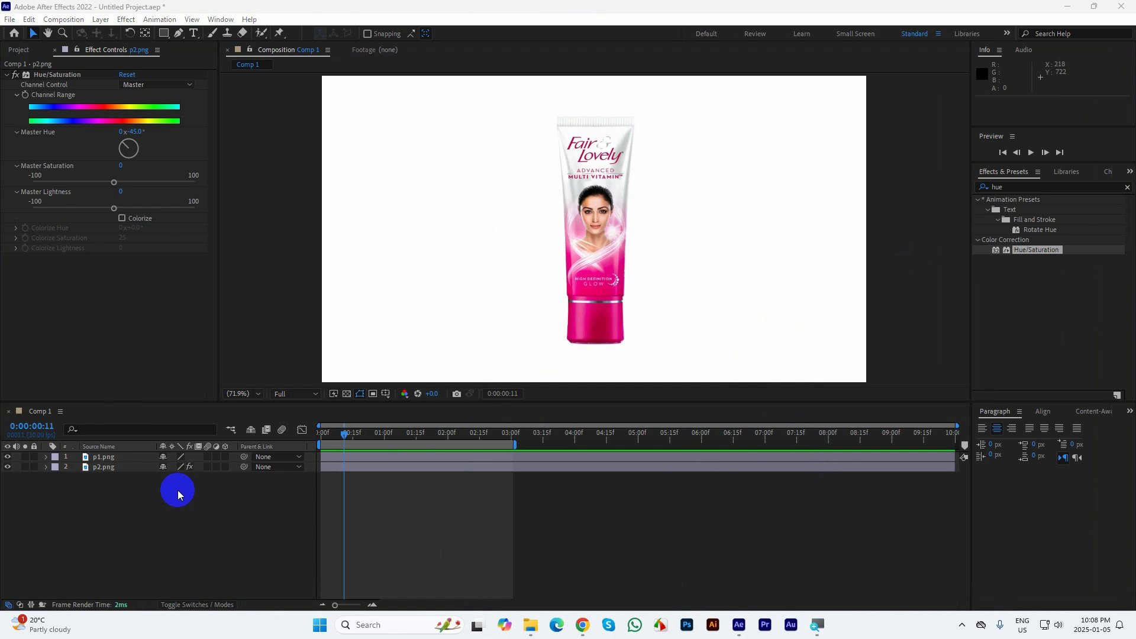
Delete the p1.png and p2.png layers from Comp 1 and extend the work area to the composition's end
drag(154, 533, 60, 453)
key(Delete)
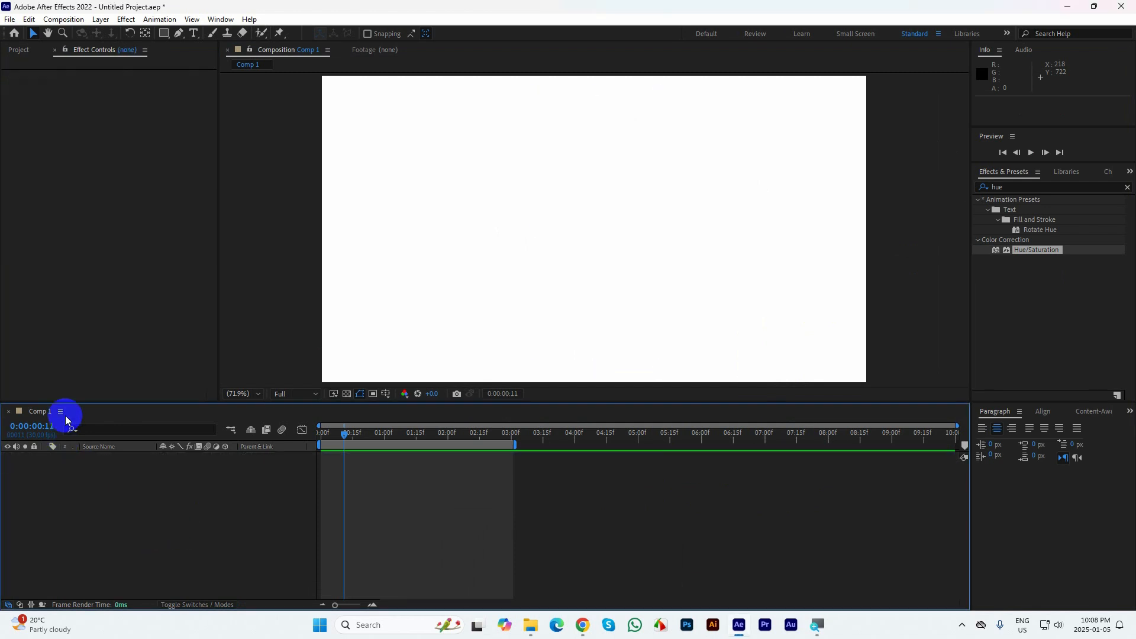
click(20, 52)
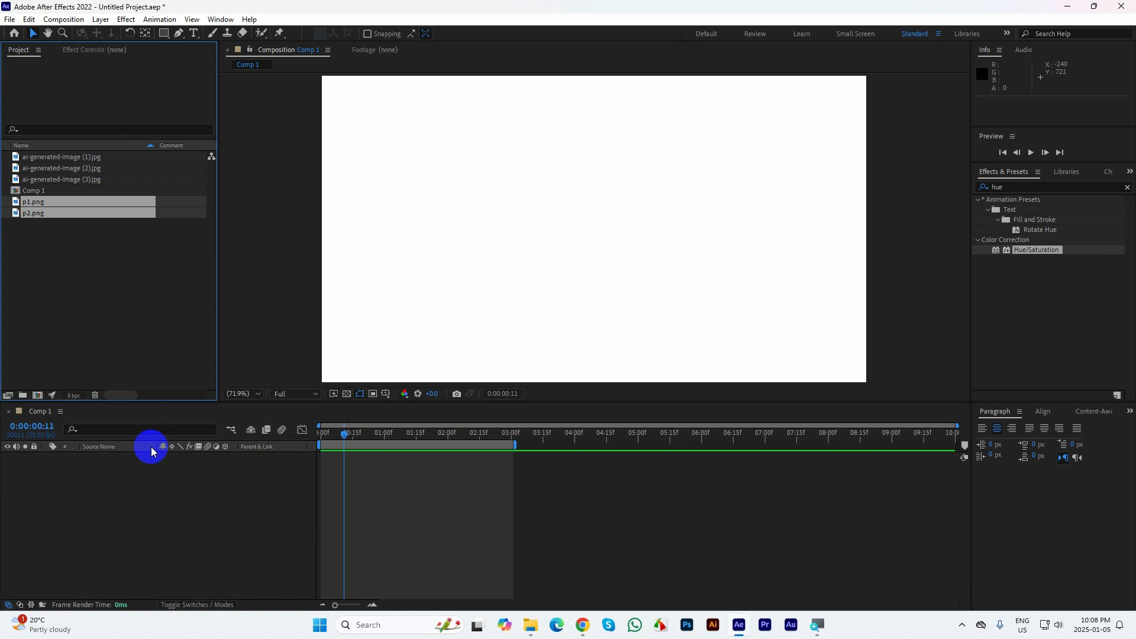
click(271, 493)
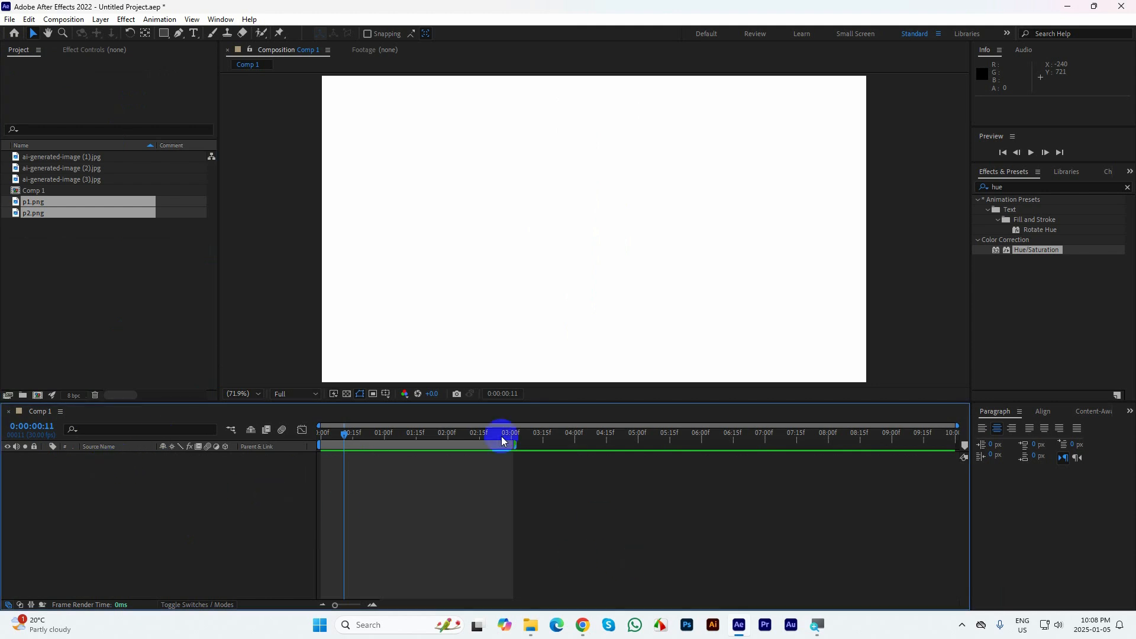
drag(515, 438, 1068, 507)
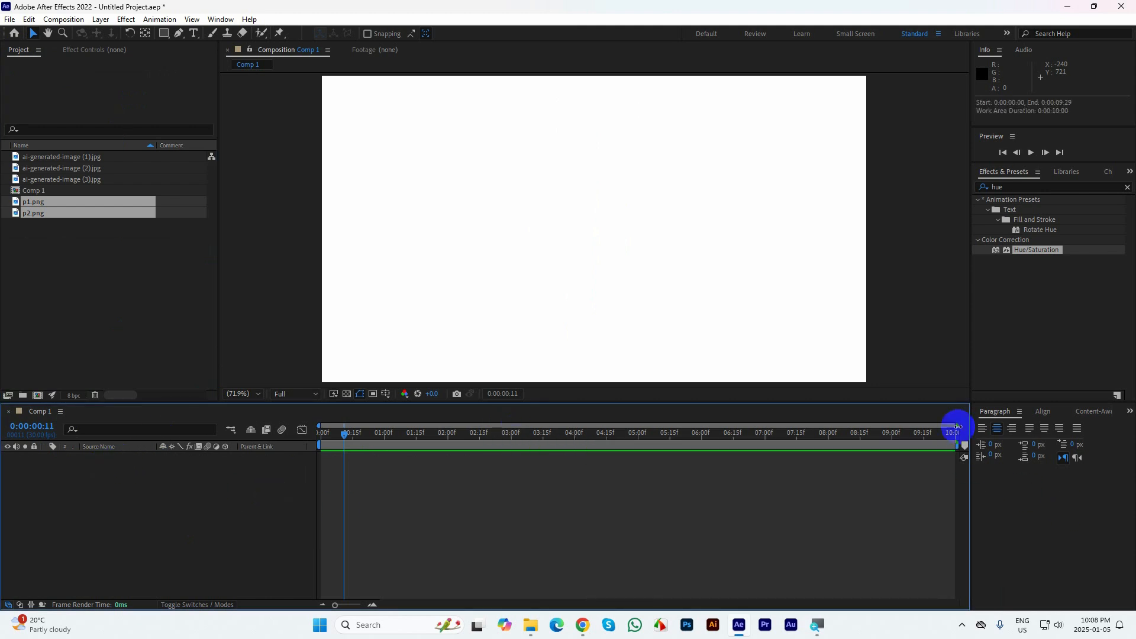
click(913, 263)
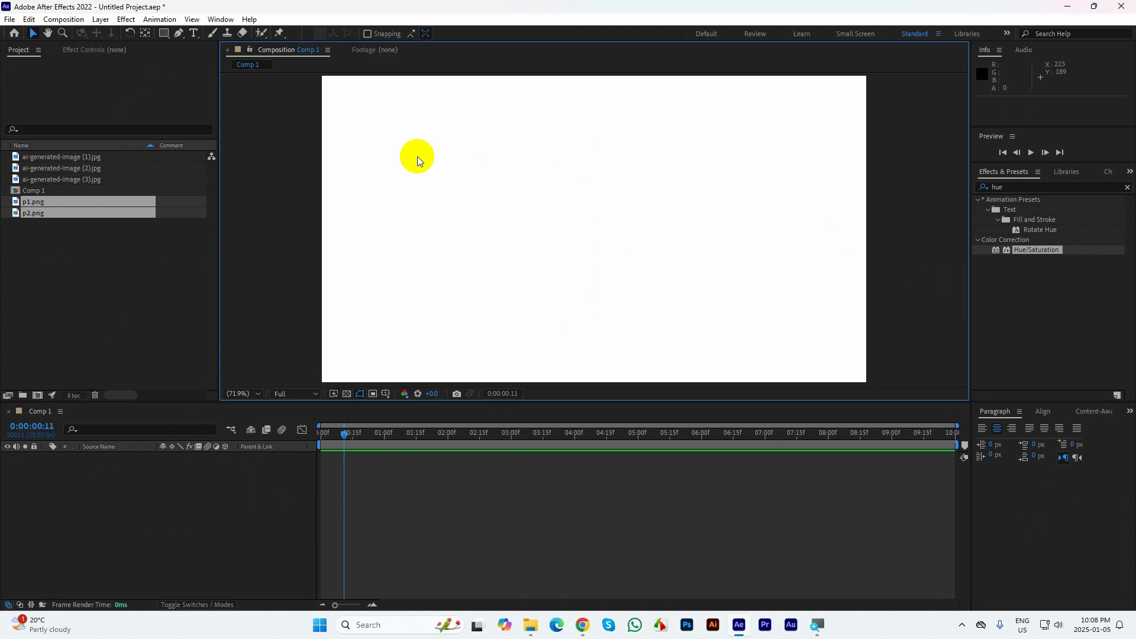
Set the background colour of Comp 1 to black (000000) in the composition settings
key(ctrl+k)
click(474, 381)
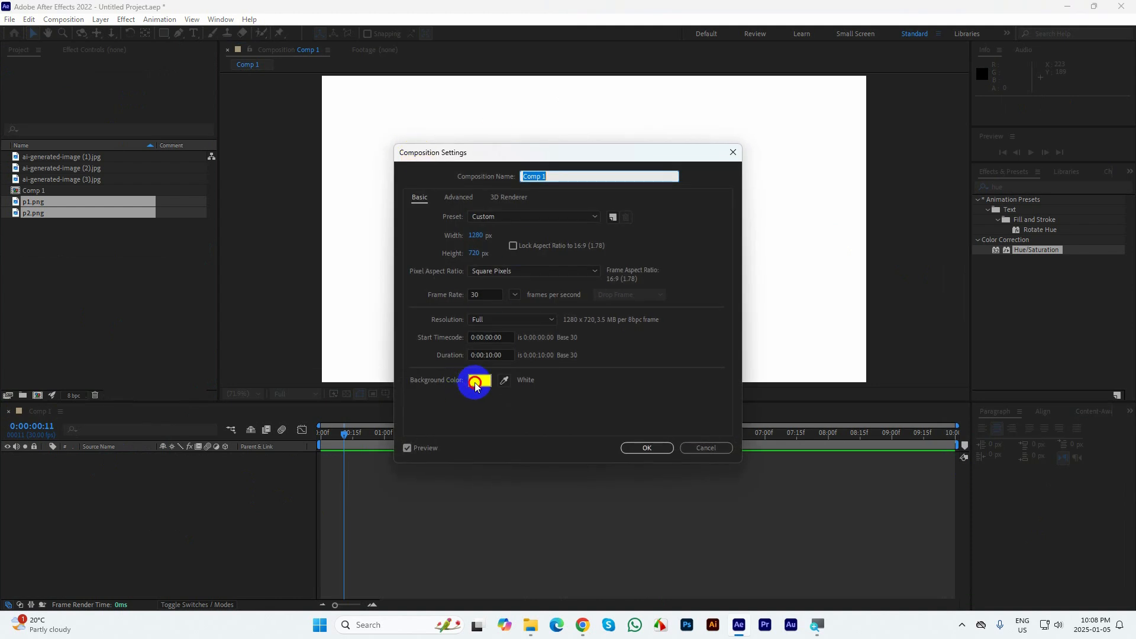
drag(507, 277, 409, 406)
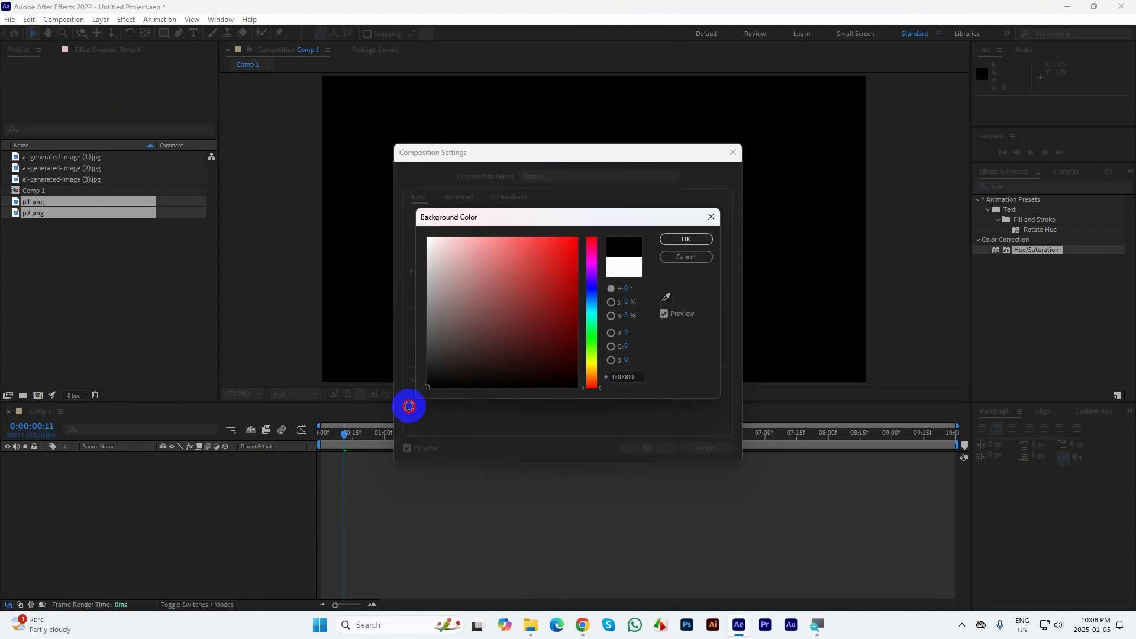
click(686, 238)
click(647, 447)
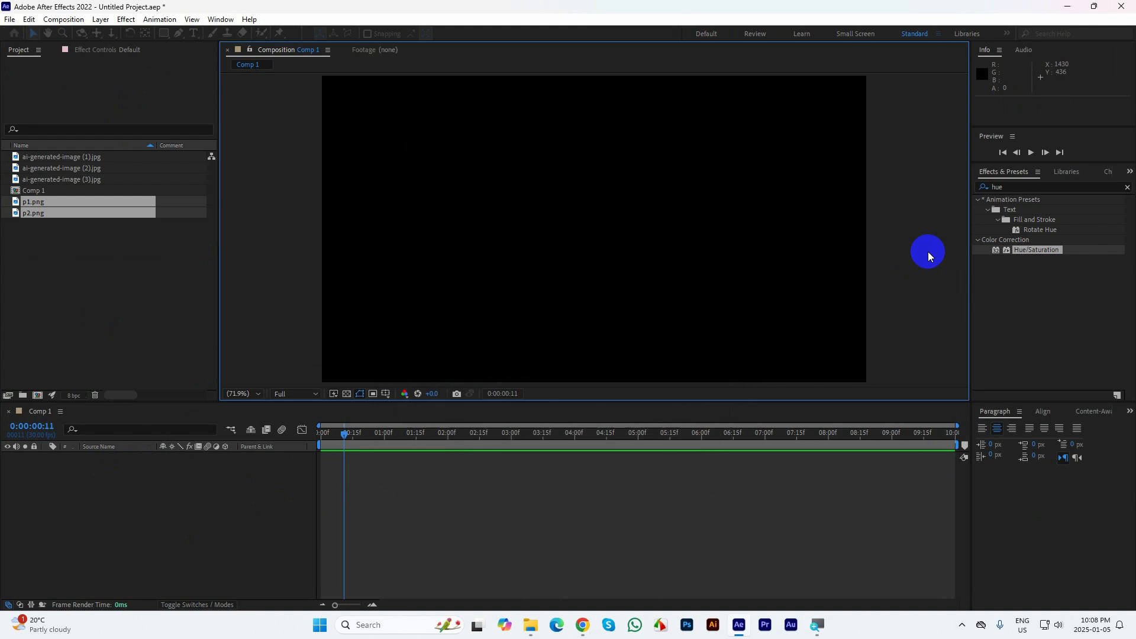
Create a white text layer reading "Motion" in the upper middle of the composition
click(193, 35)
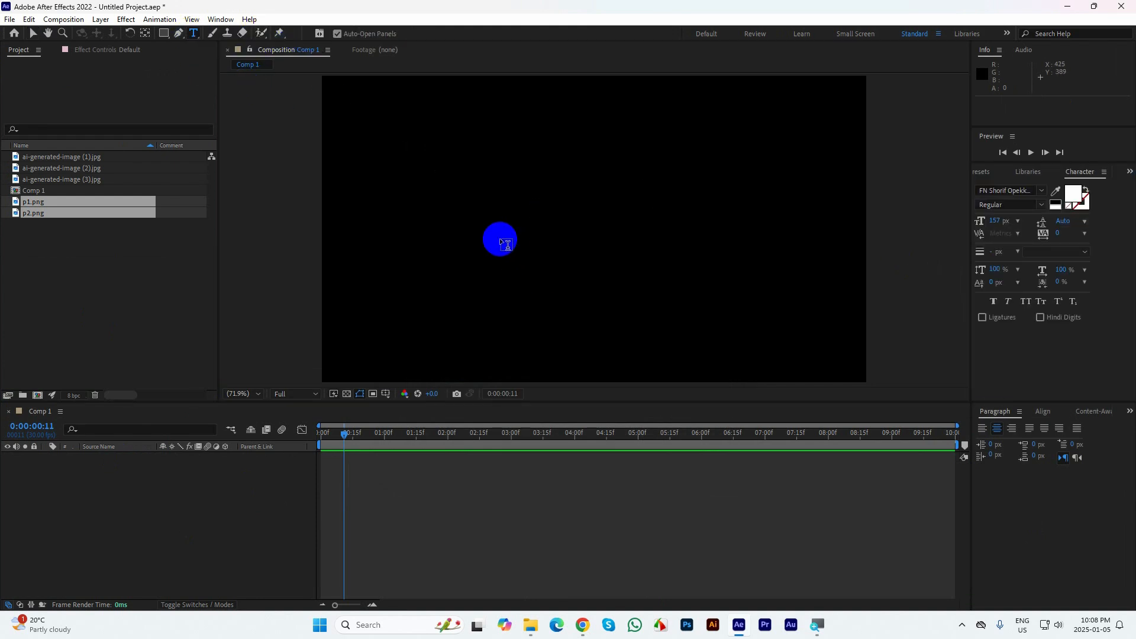
click(499, 239)
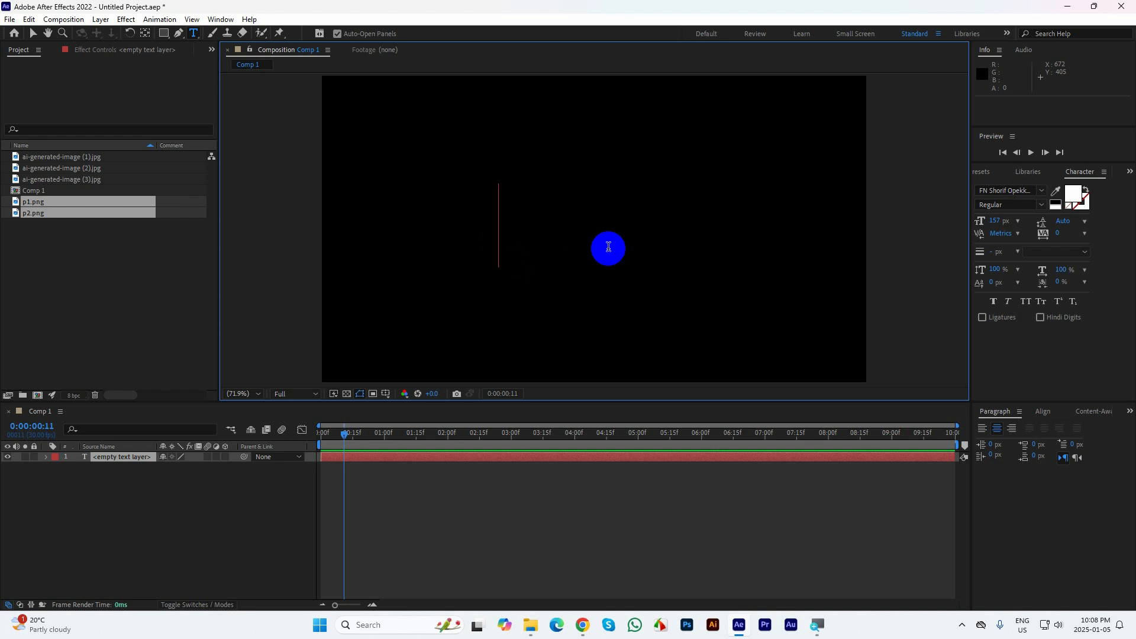
text(Moti)
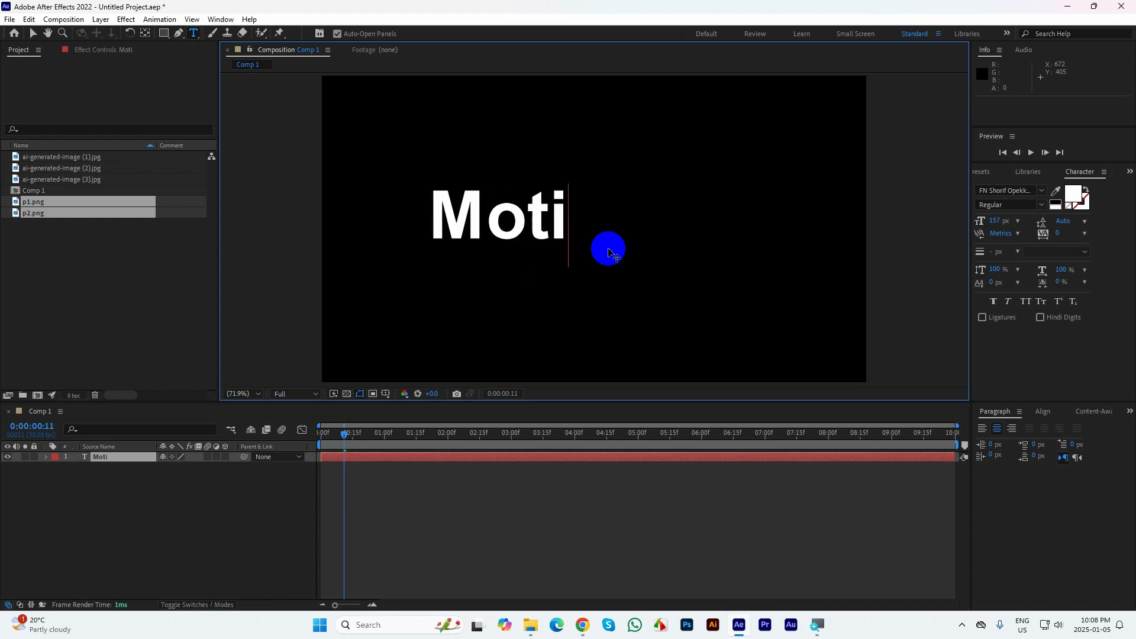
text(on Gra)
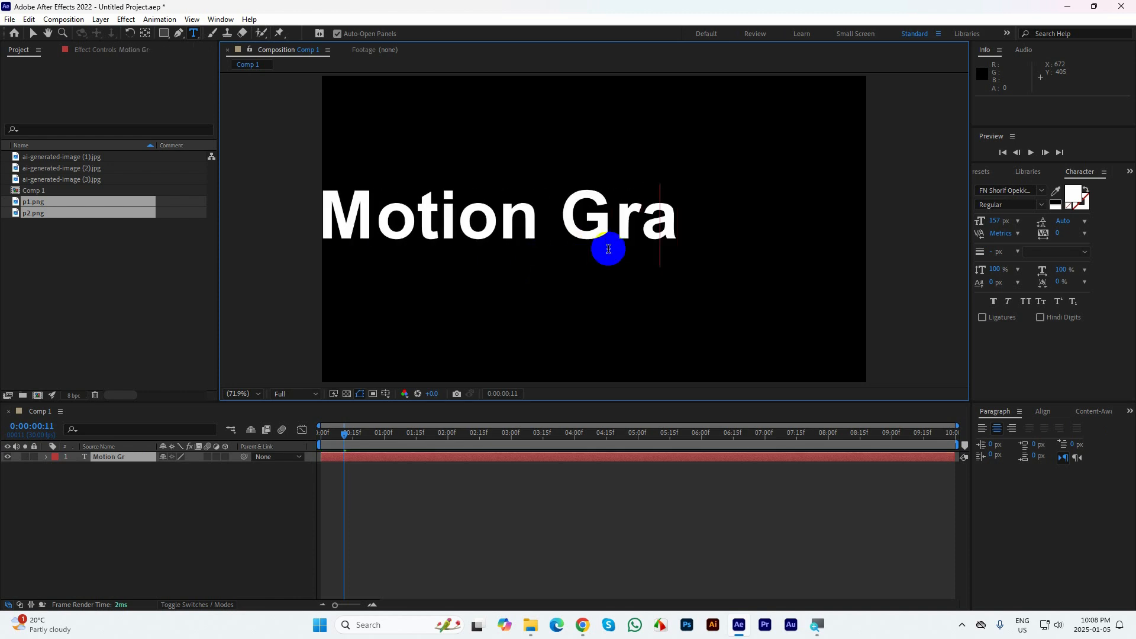
key(BackSpace)
key(BackSpace)
key(BackSpace)
key(BackSpace)
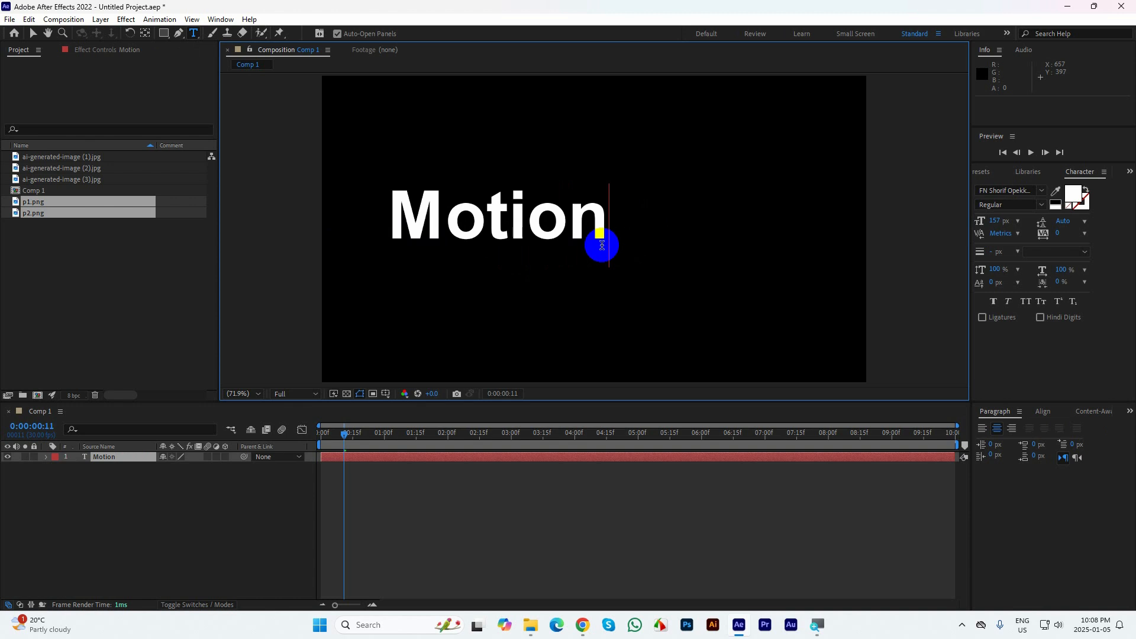
Centre the anchor point of the Motion text layer on its text
click(33, 33)
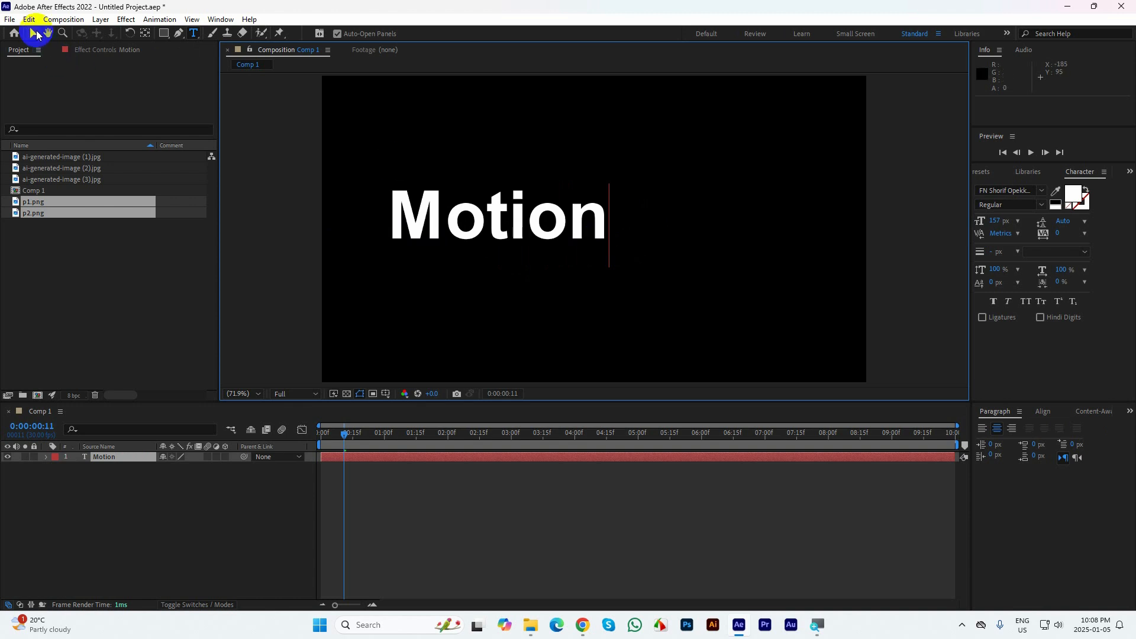
click(501, 220)
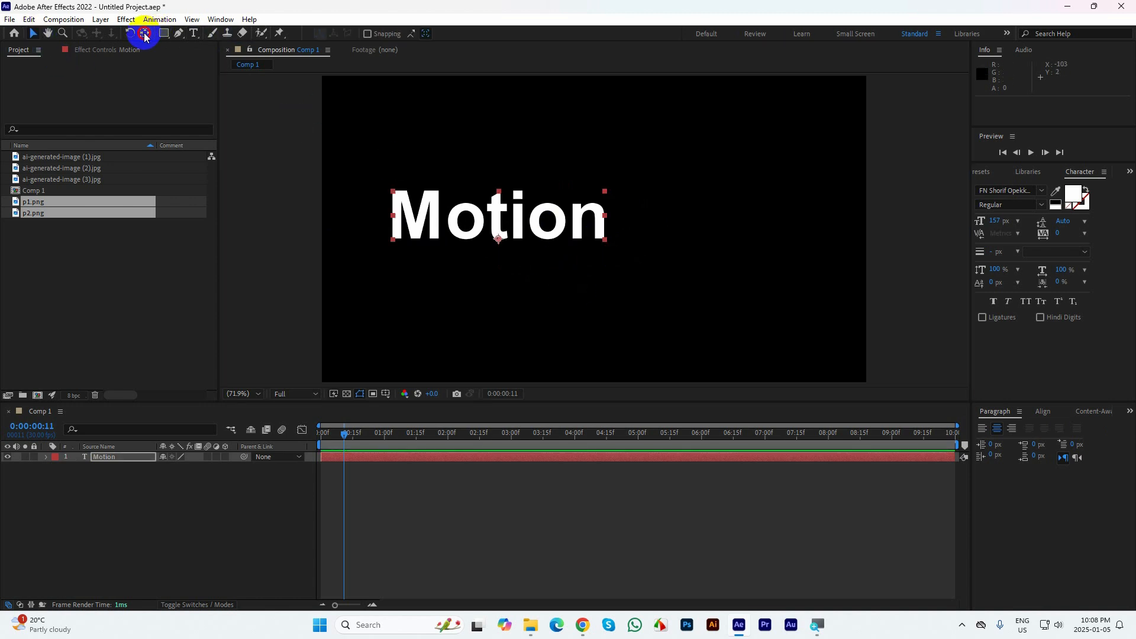
click(34, 33)
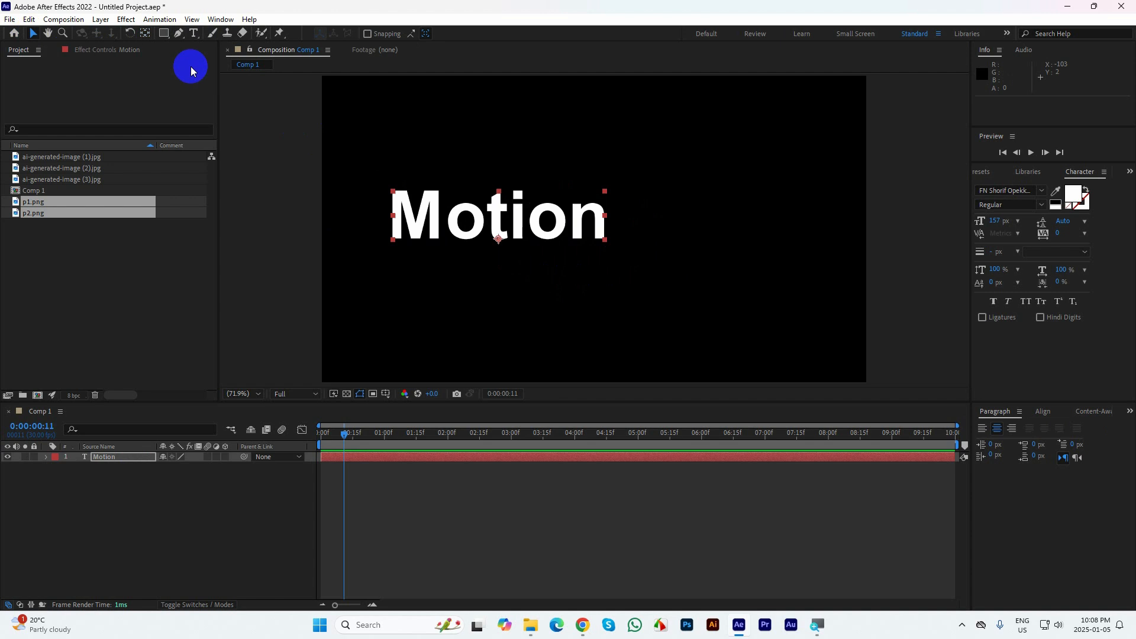
ctrl+double_click(143, 35)
click(34, 34)
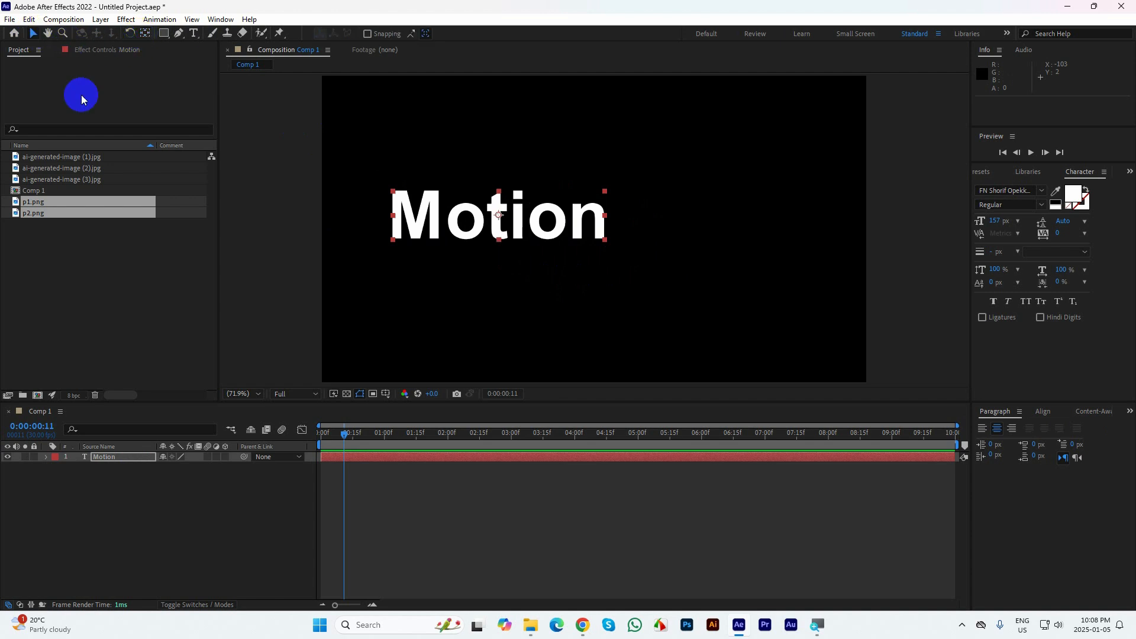
Duplicate the Motion text layer and move the copy about 538 px horizontally to the right of the original
click(95, 457)
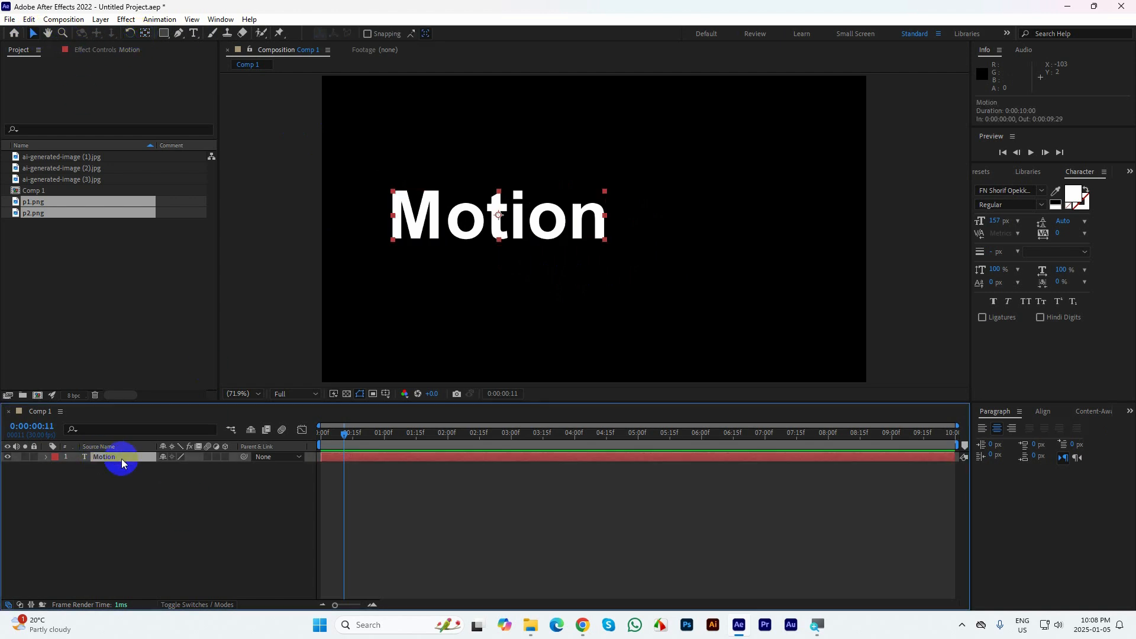
key(ctrl+d)
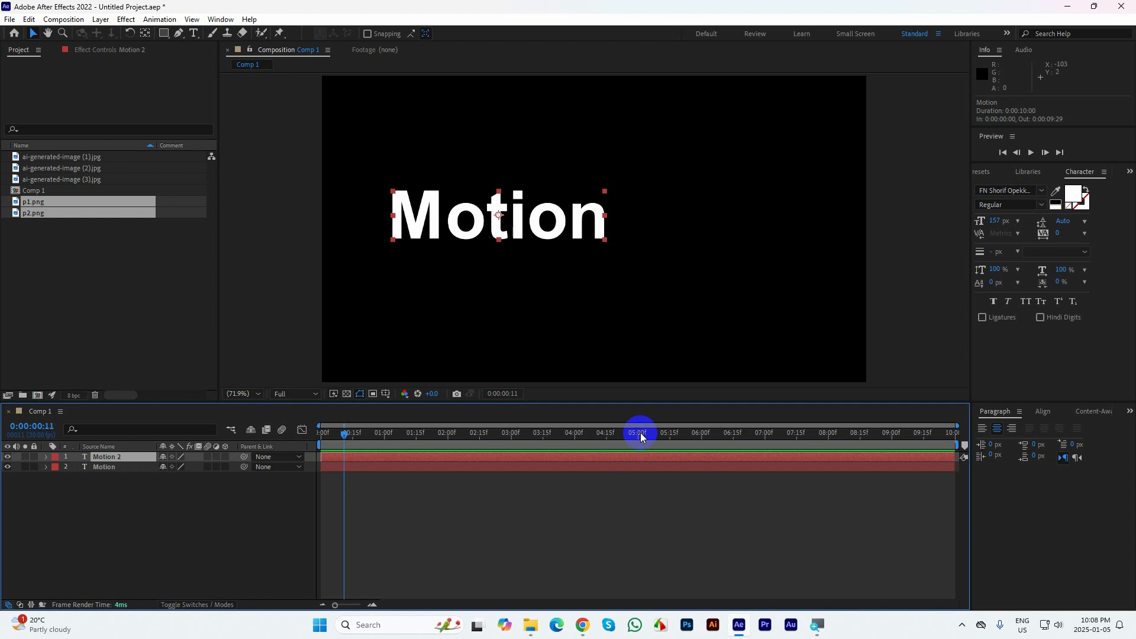
drag(496, 214, 705, 247)
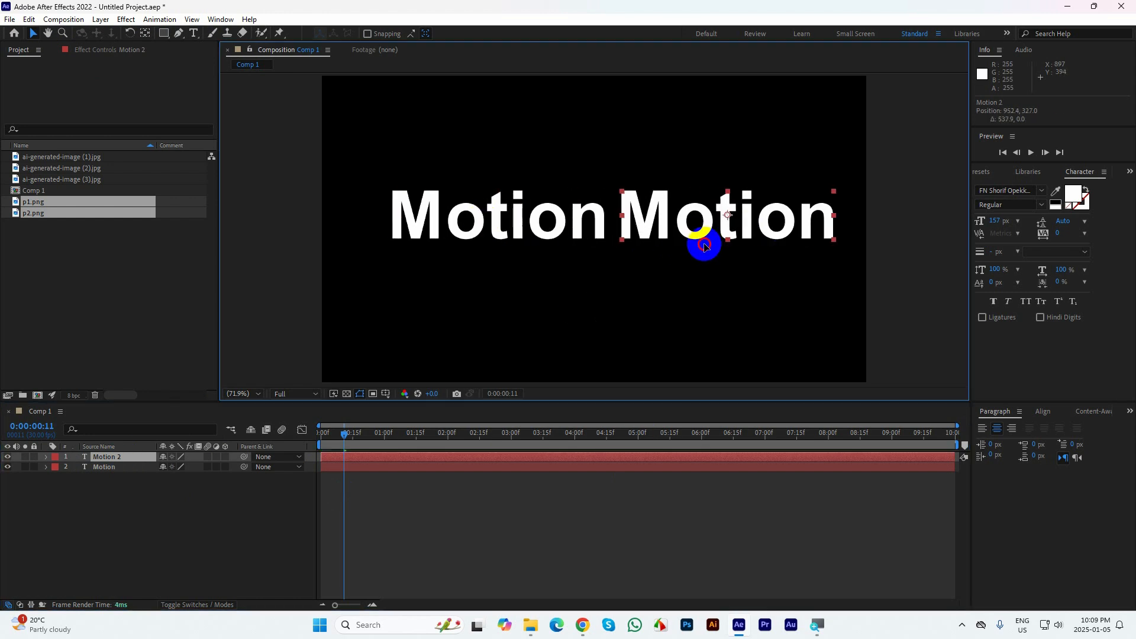
Change the duplicated layer's text to "Graphics"
double_click(683, 229)
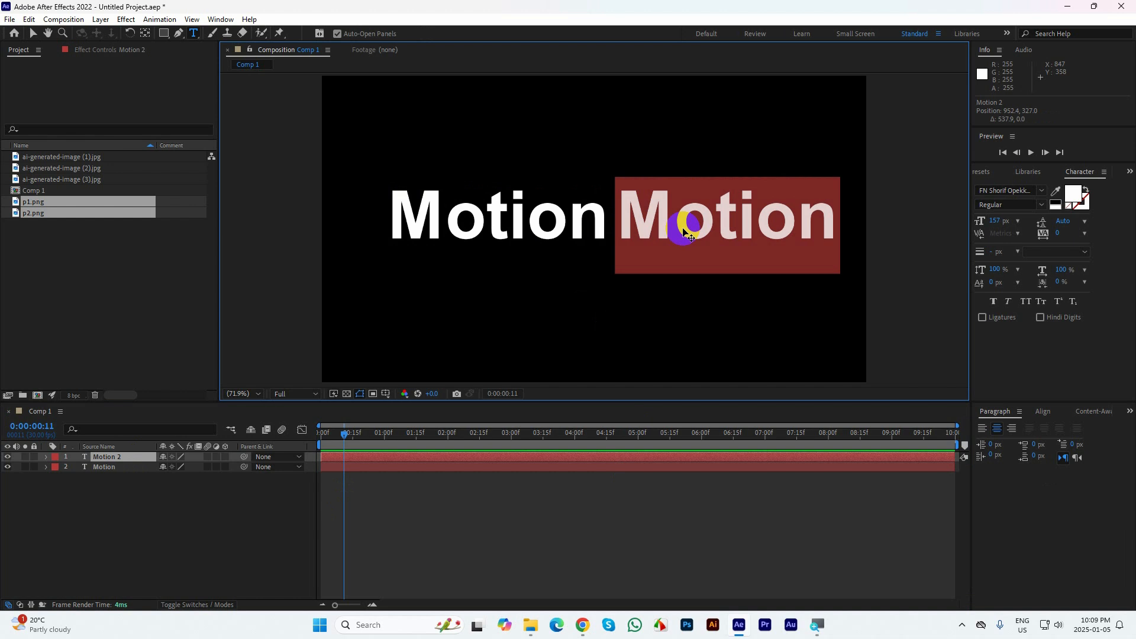
text(Gra)
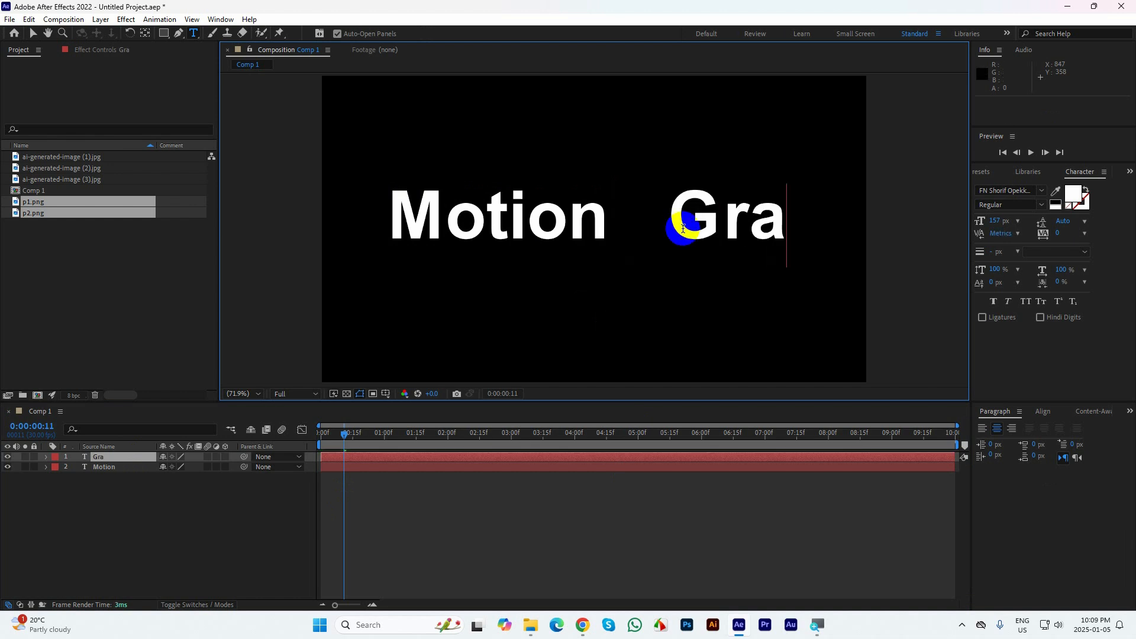
text(phics)
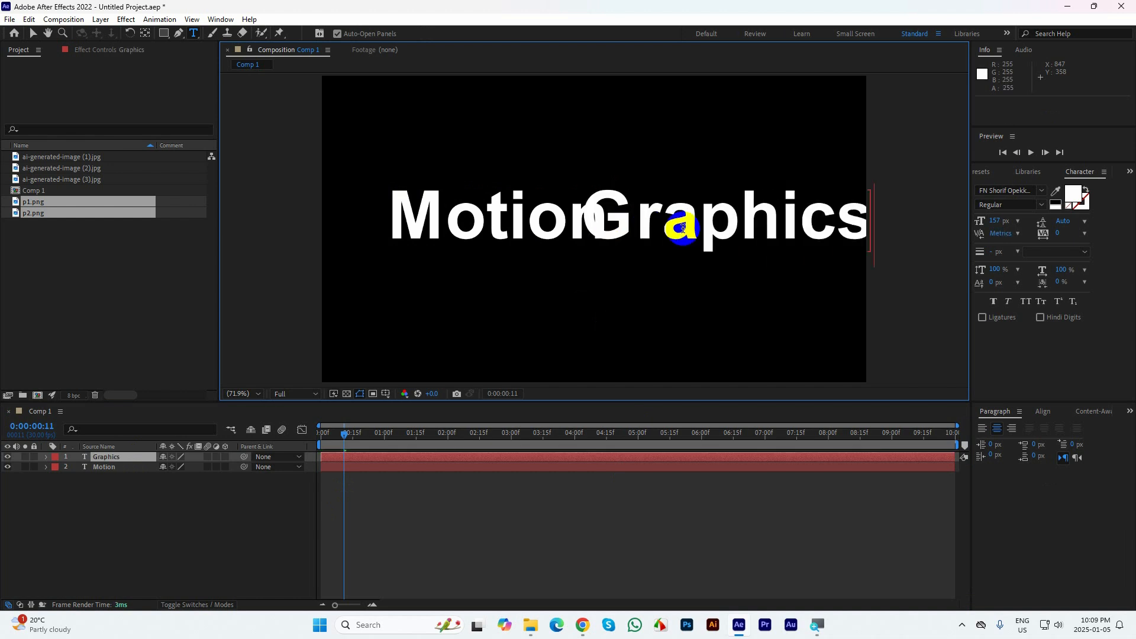
click(33, 33)
Move the Motion text left to about 321, 327 to leave a word gap, and centre the Graphics layer's anchor point
click(417, 224)
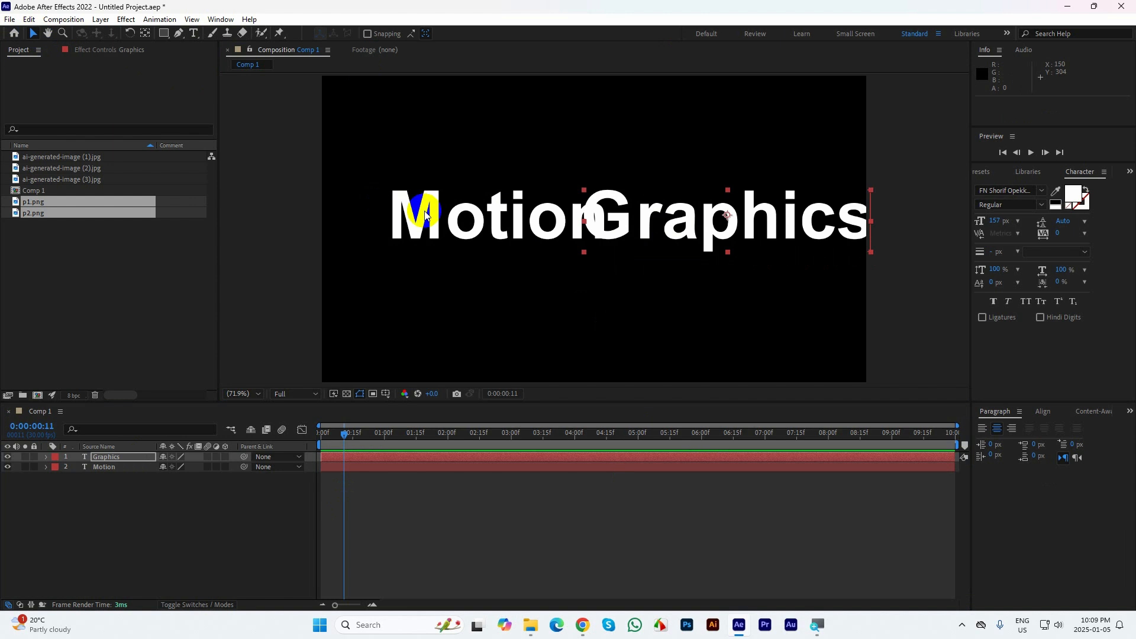
drag(418, 223, 387, 223)
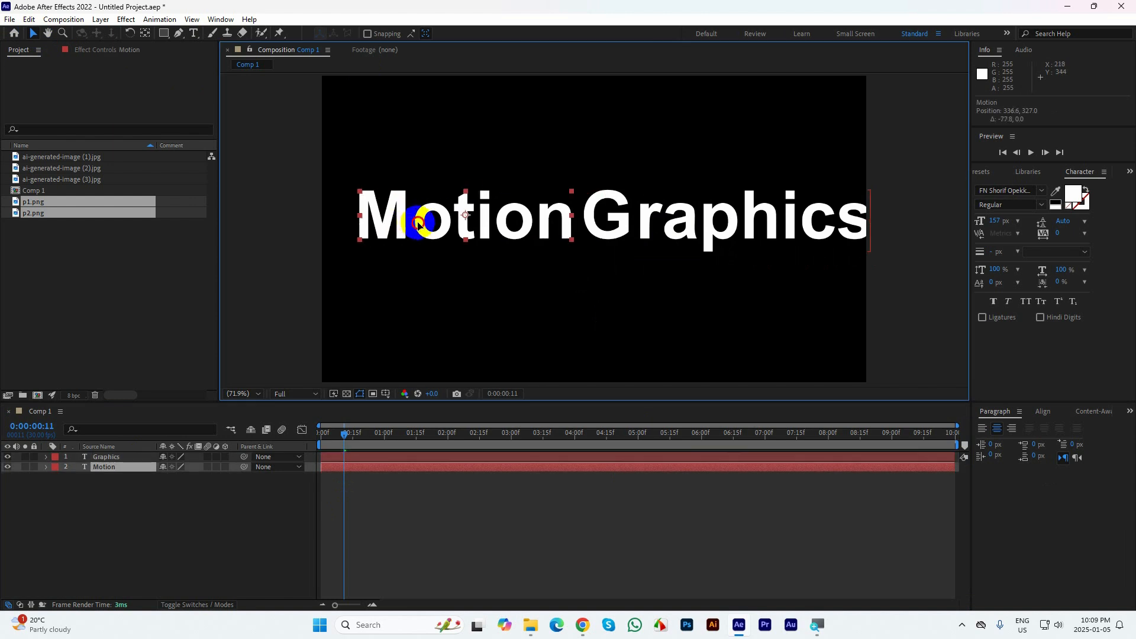
click(723, 235)
click(146, 33)
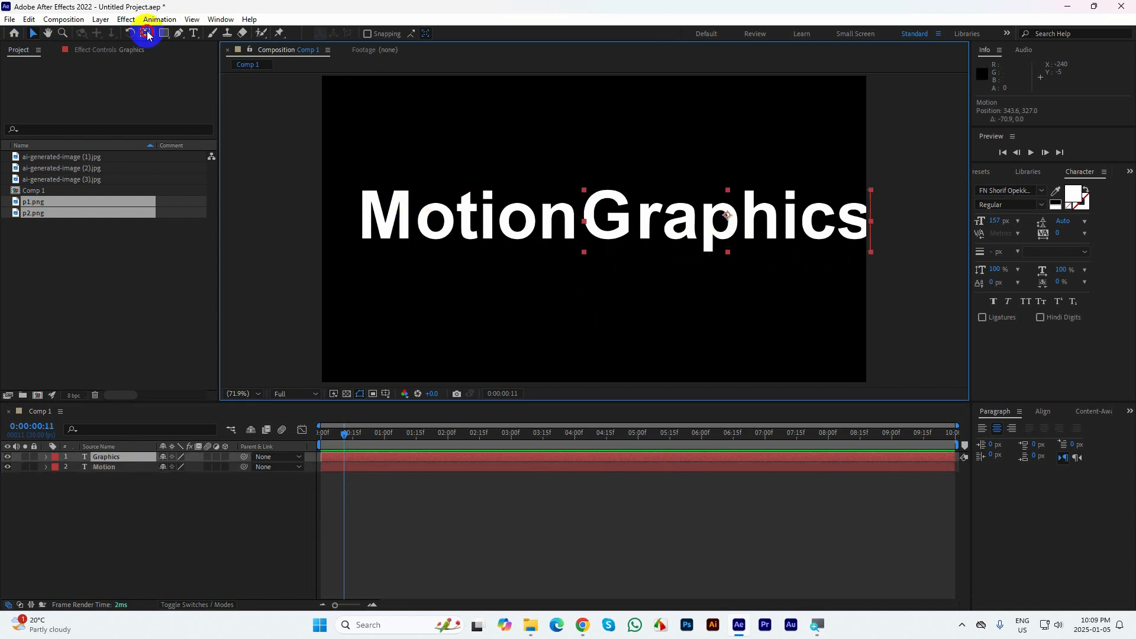
click(33, 34)
drag(449, 217, 439, 216)
click(665, 236)
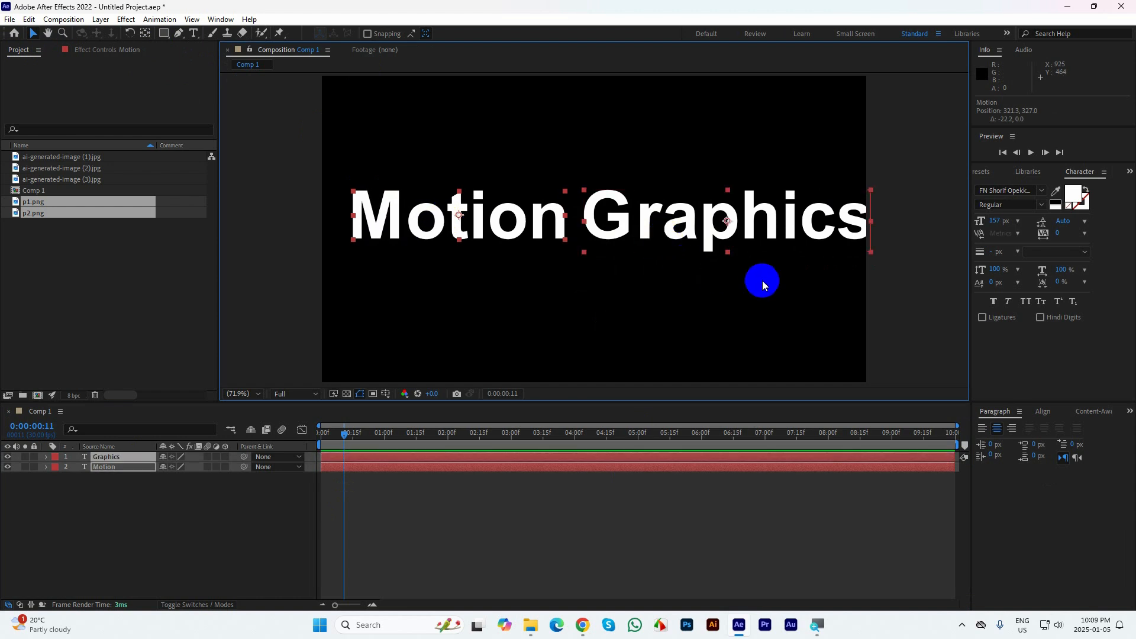
Set the font size of both text layers to 130 px
click(997, 220)
text(130)
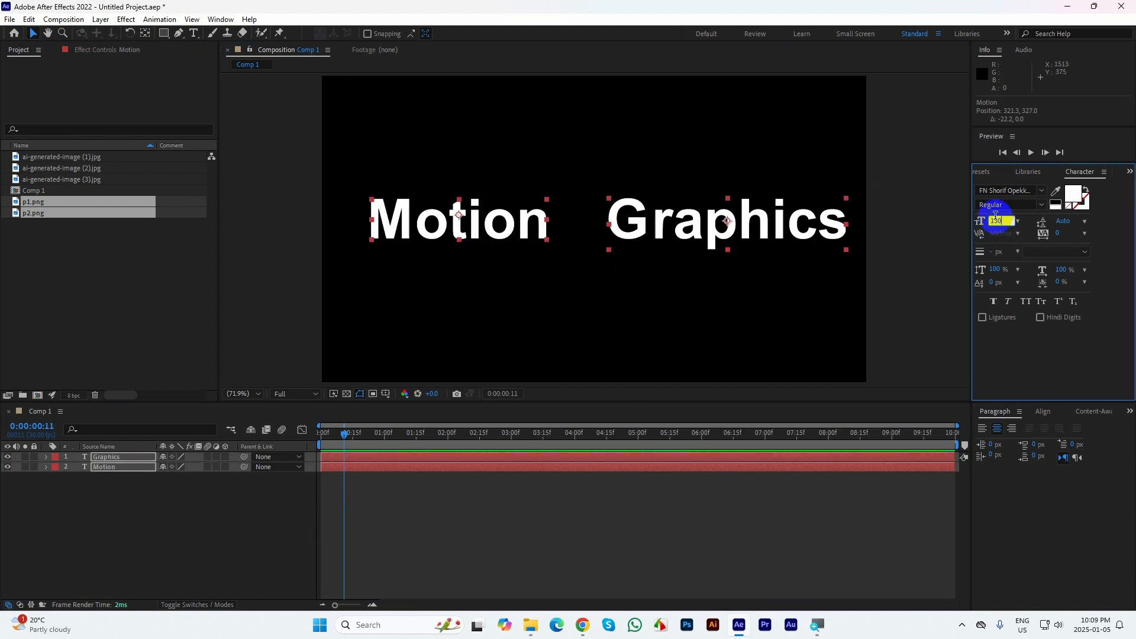
click(895, 223)
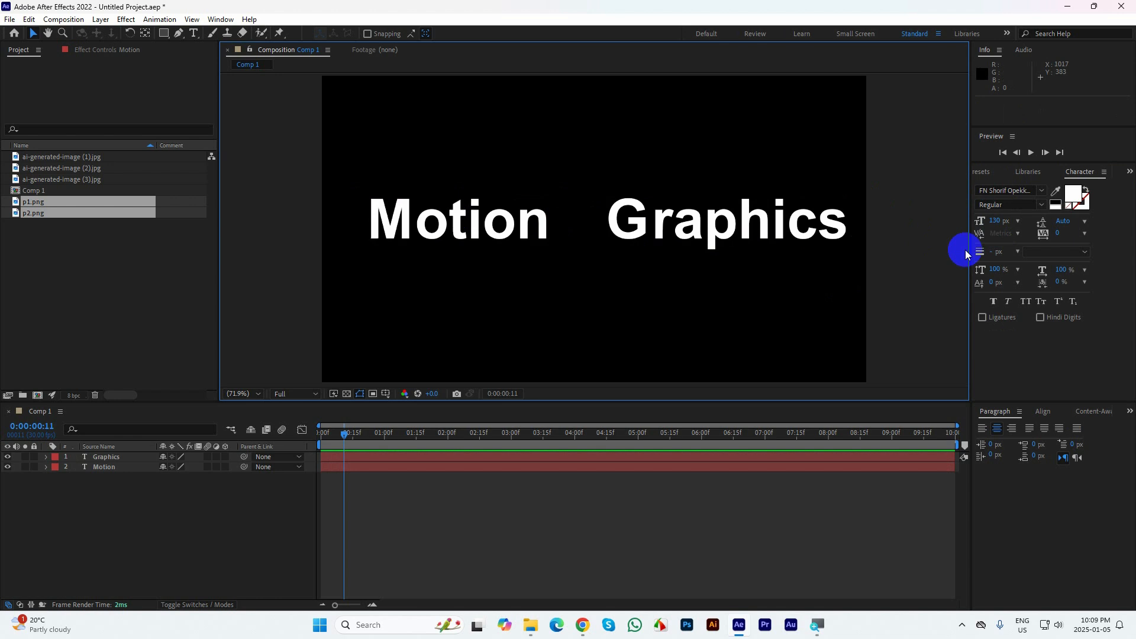
Set the font size of the Motion and Graphics text layers to 100 px
click(499, 219)
shift+click(756, 219)
click(995, 220)
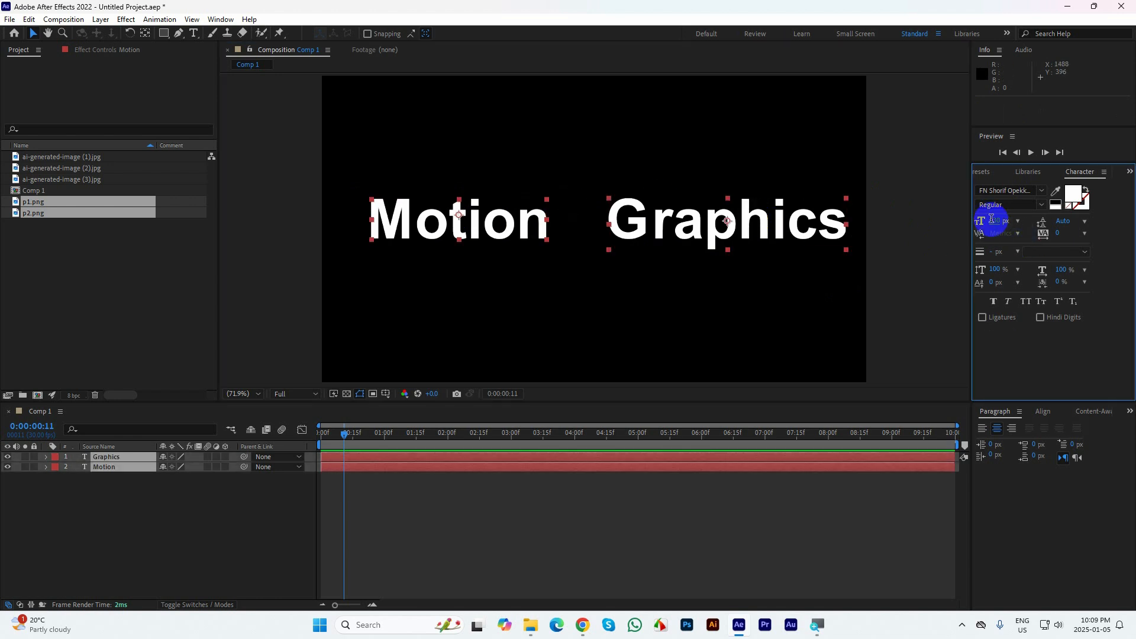
text(100)
key(Return)
click(535, 243)
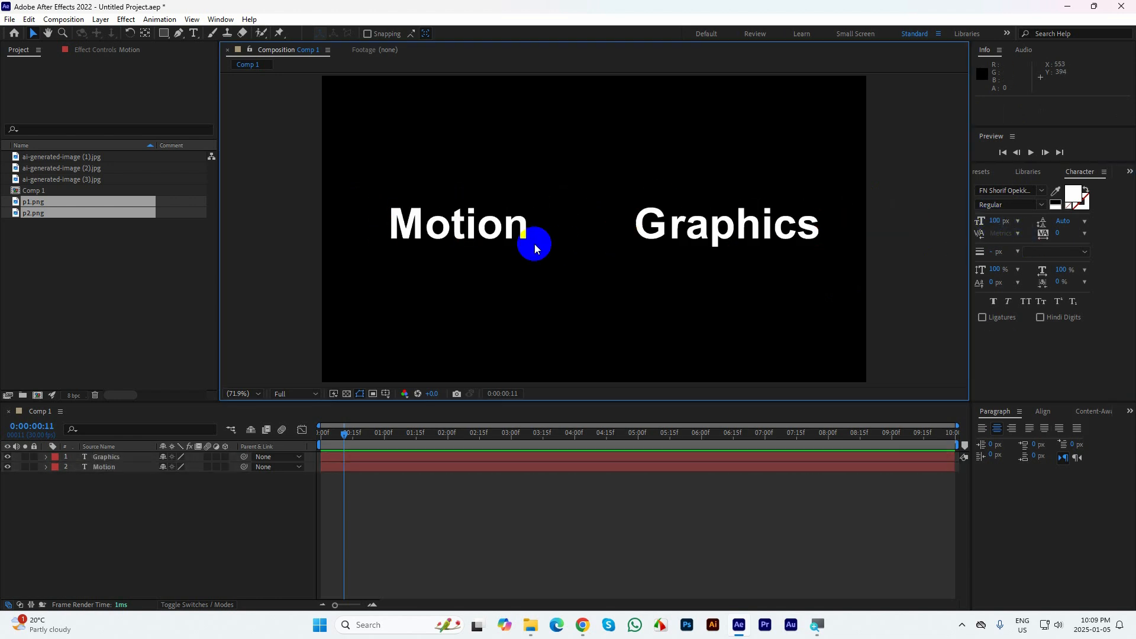
click(509, 233)
click(666, 232)
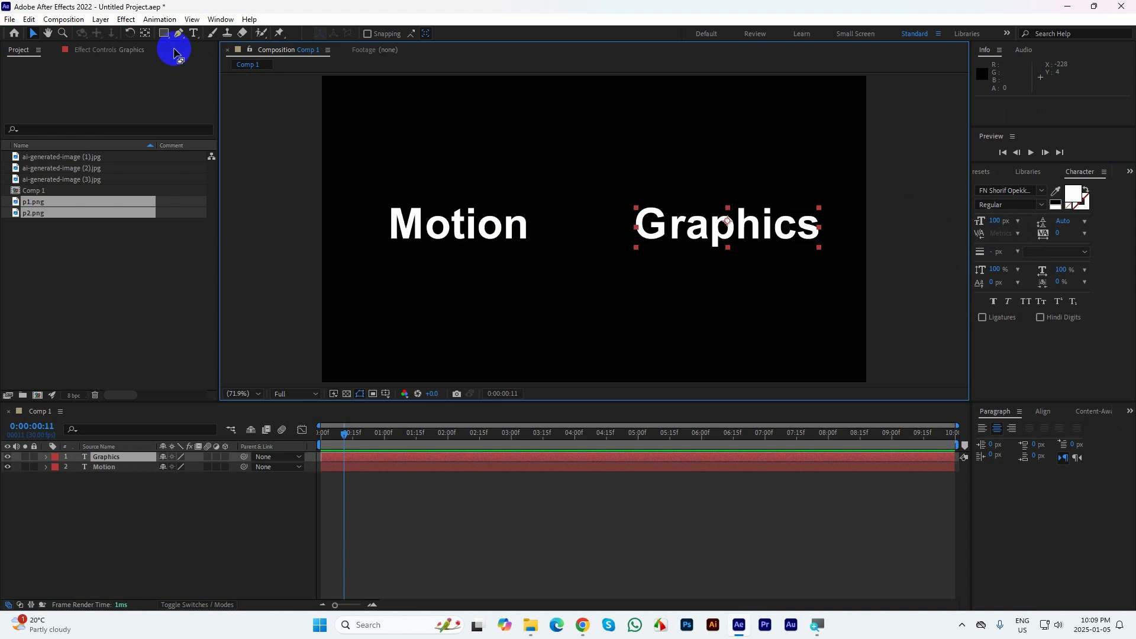
click(131, 34)
click(34, 33)
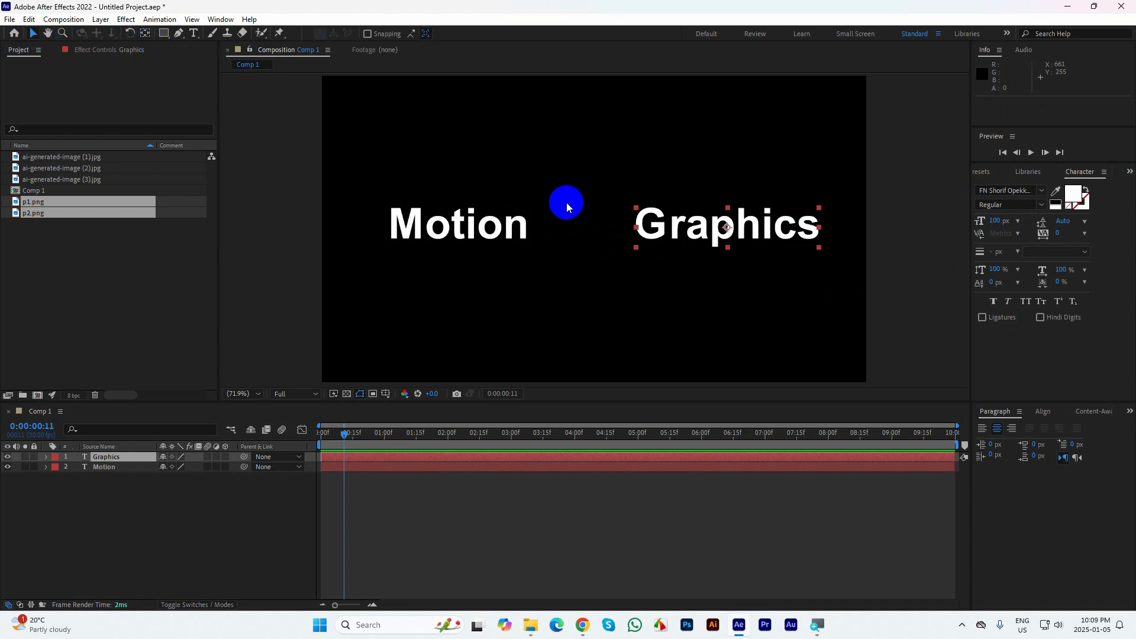
click(505, 224)
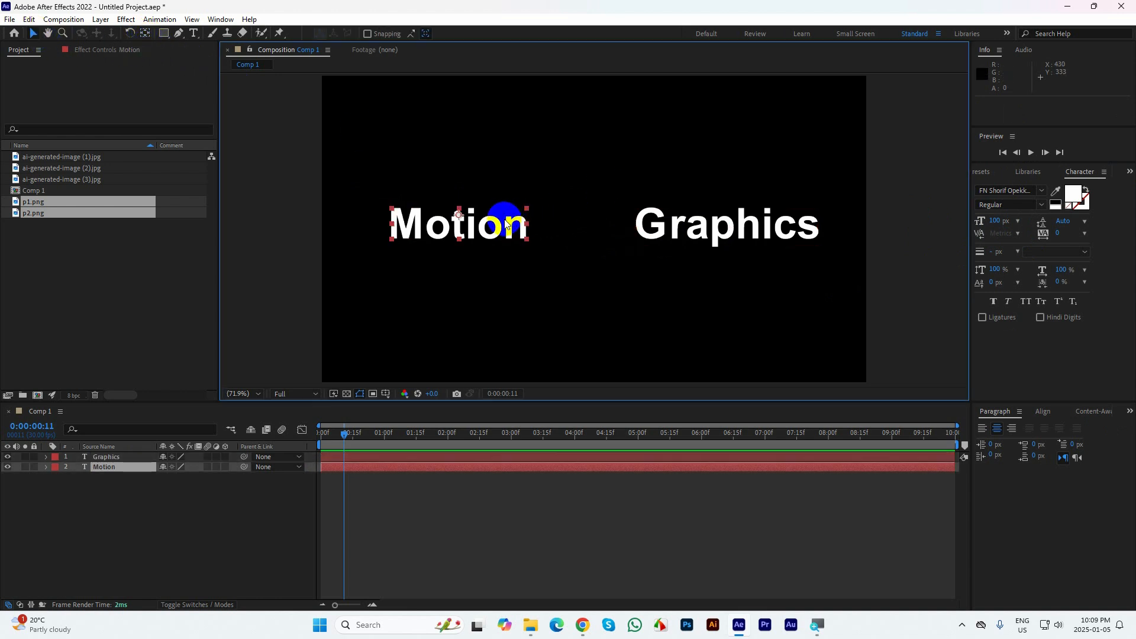
click(145, 33)
click(282, 203)
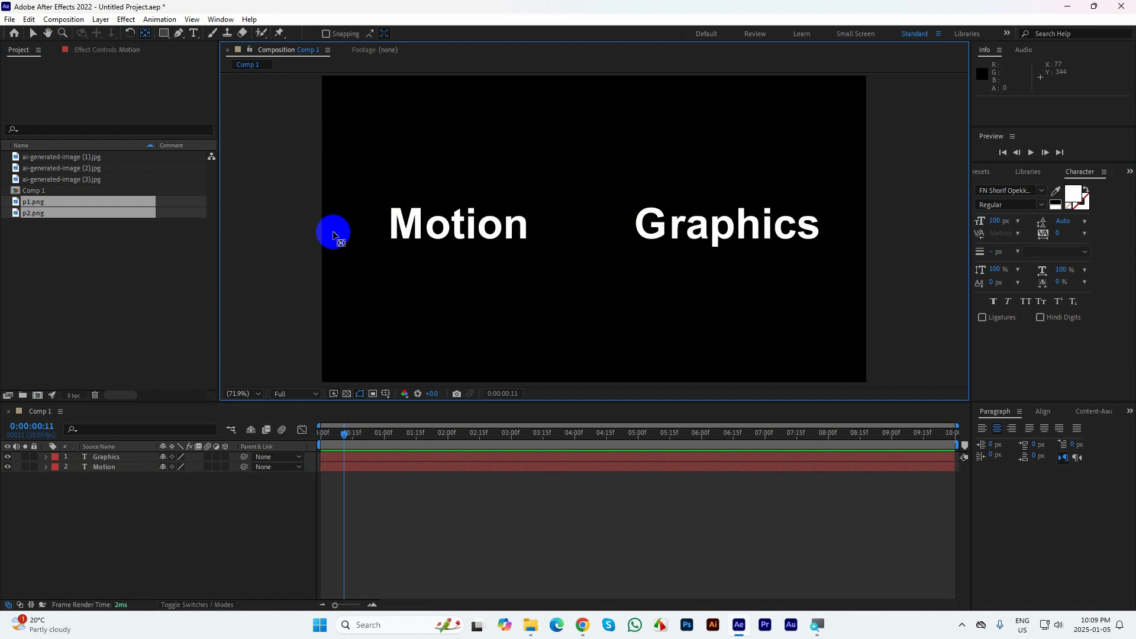
click(34, 34)
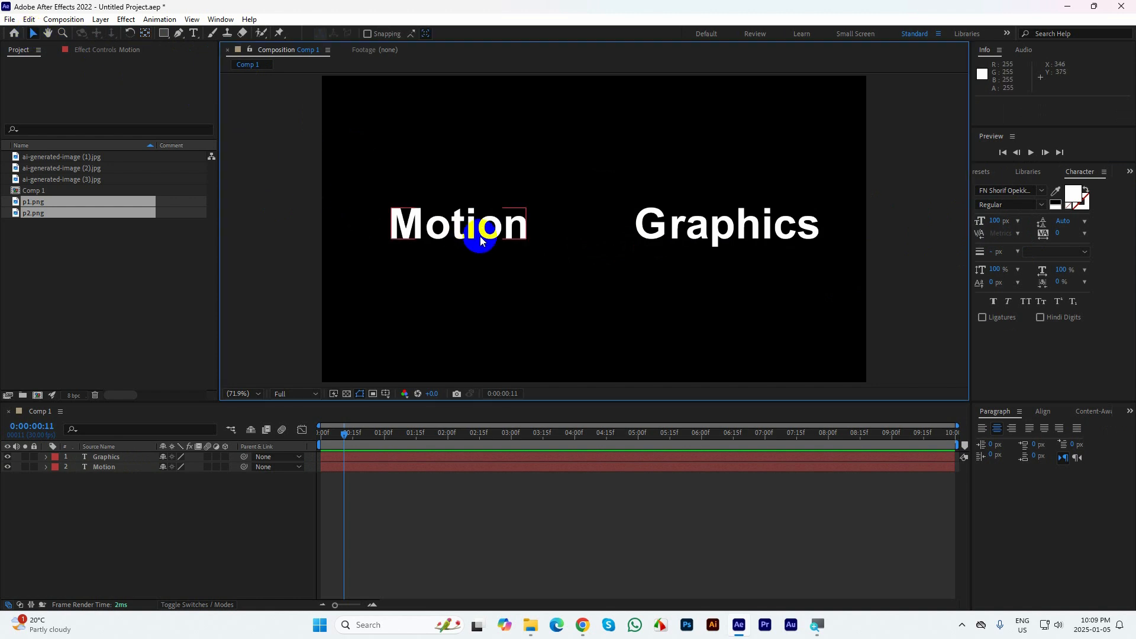
Move the Motion text about 221 px right beside Graphics, and shift both words together until Graphics sits at about 838, 378
drag(479, 235, 574, 232)
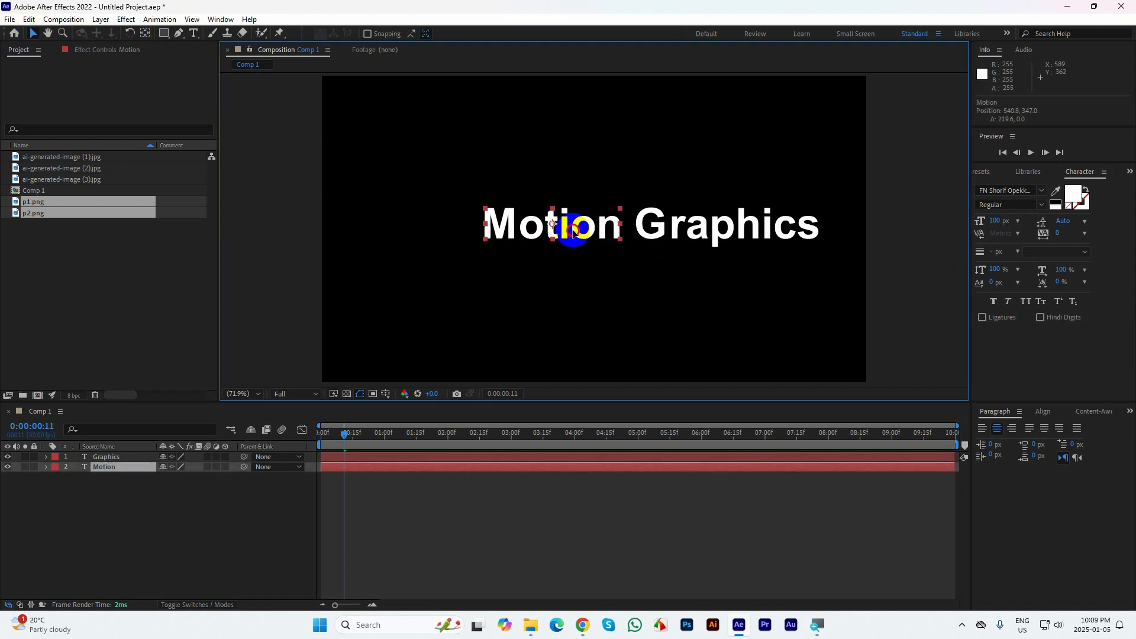
shift+click(770, 244)
drag(763, 231, 734, 236)
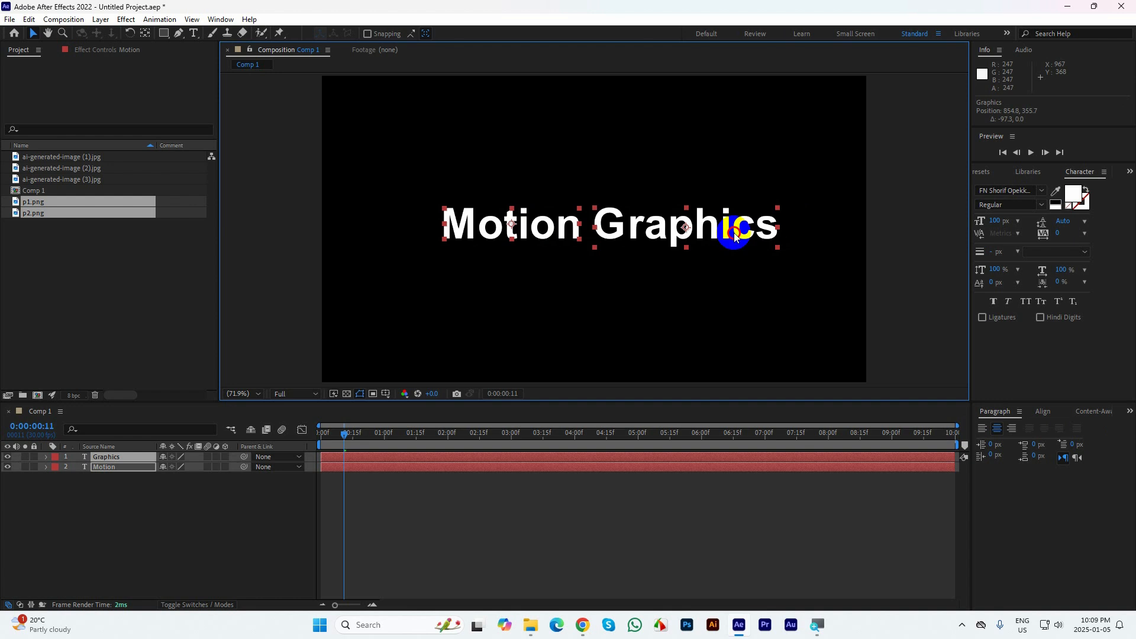
drag(734, 235, 725, 243)
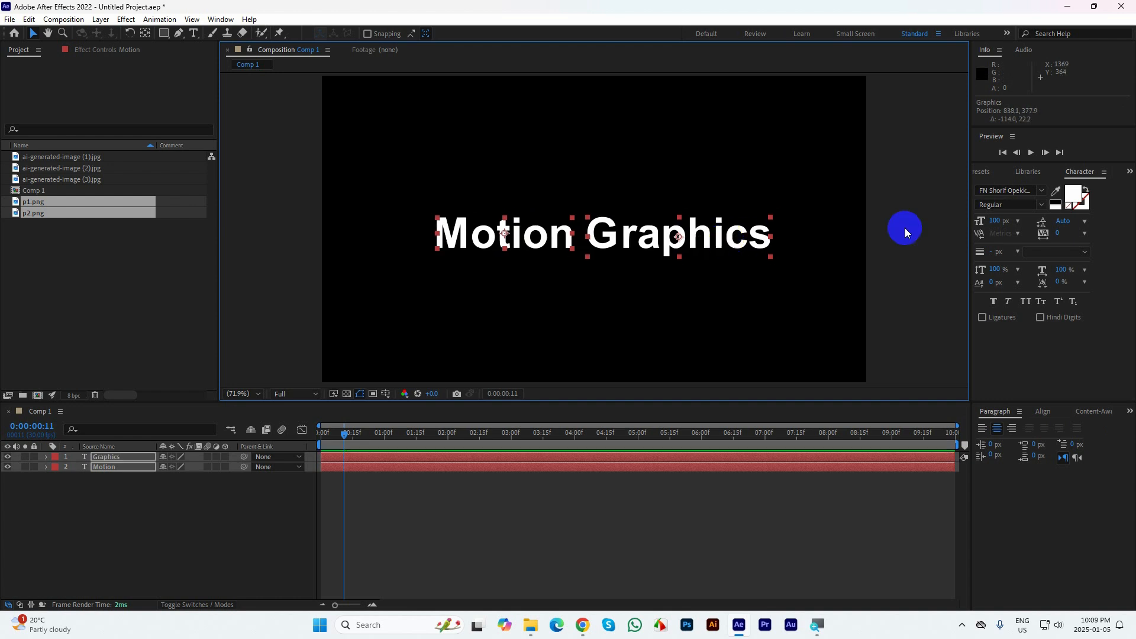
click(904, 229)
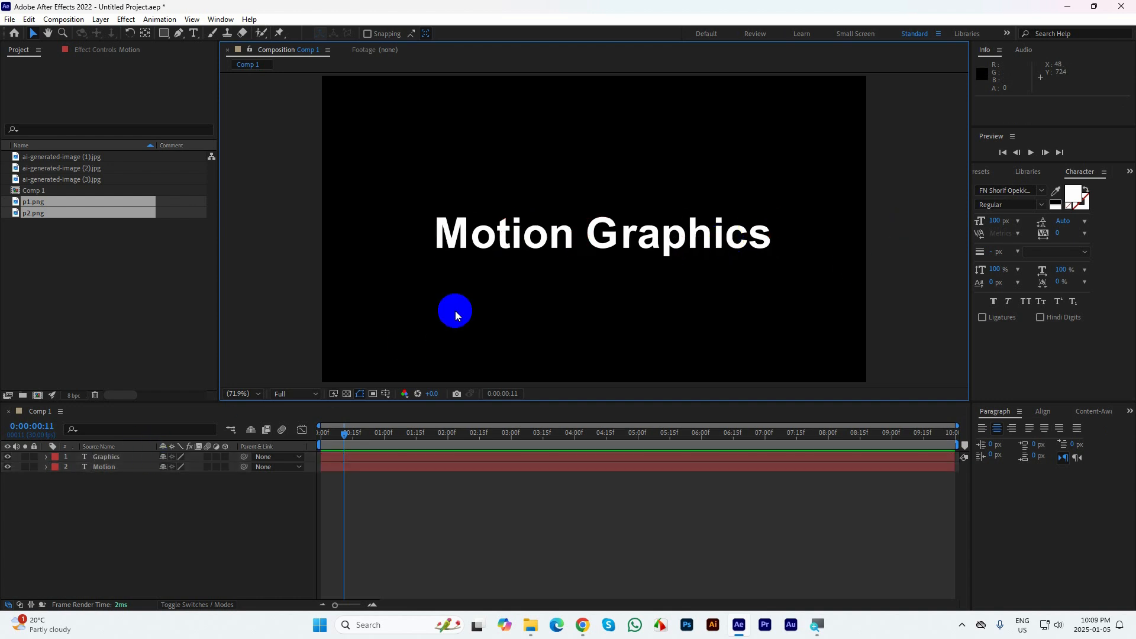
Draw a rectangular mask on the Motion layer that encloses the whole word
click(456, 224)
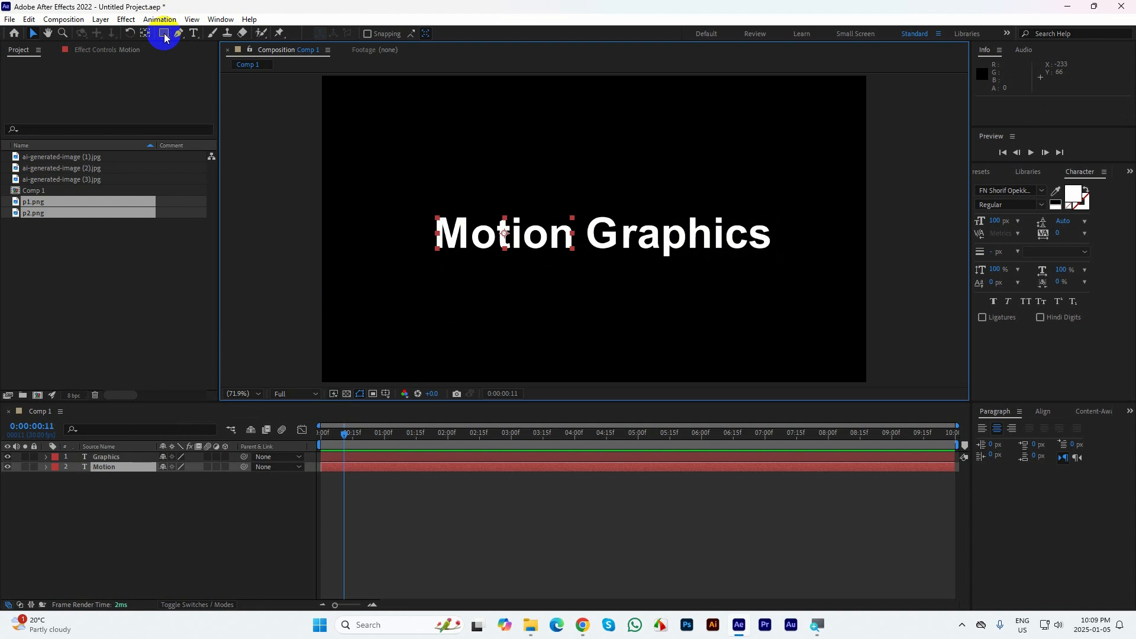
drag(164, 37, 189, 35)
drag(419, 203, 583, 258)
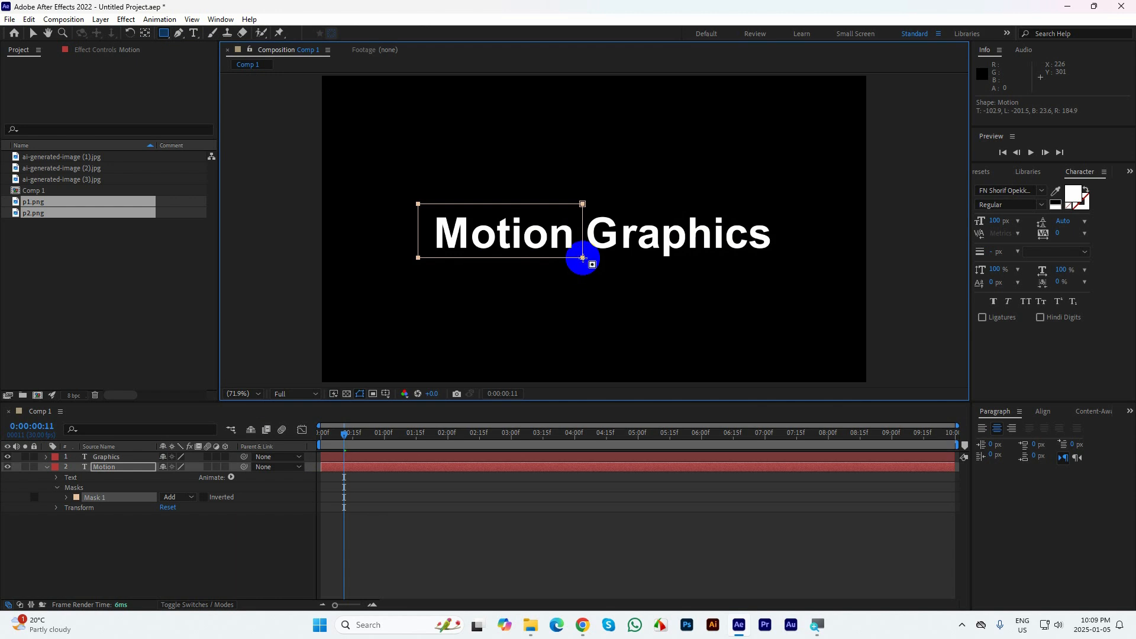
click(46, 466)
Draw a rectangular mask on the Graphics layer that encloses the whole word
click(90, 460)
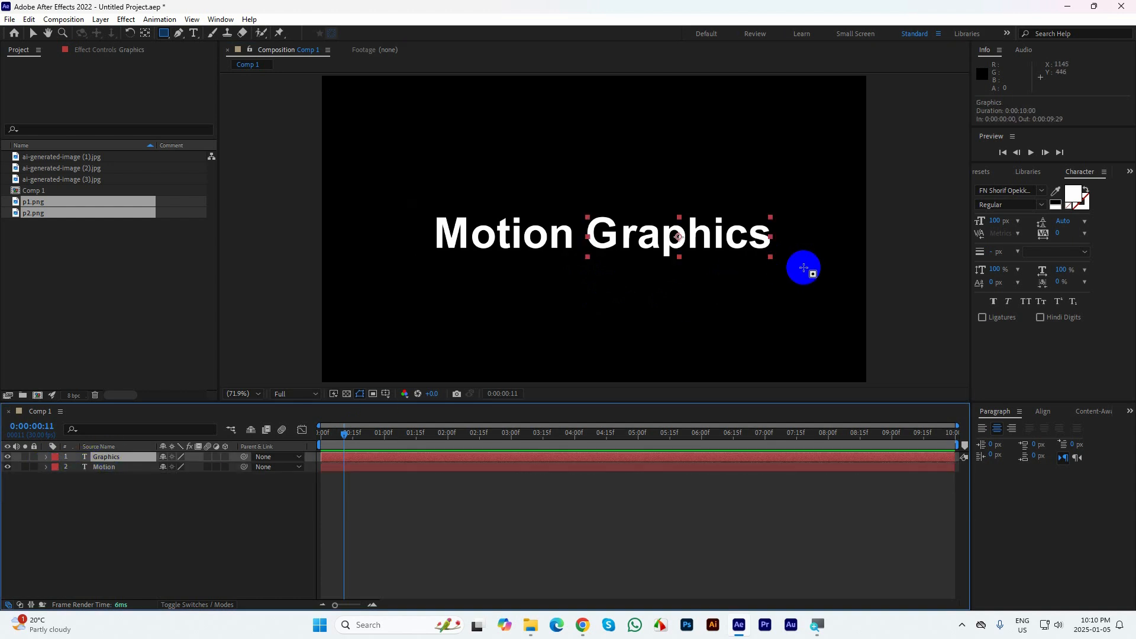
drag(802, 267, 581, 200)
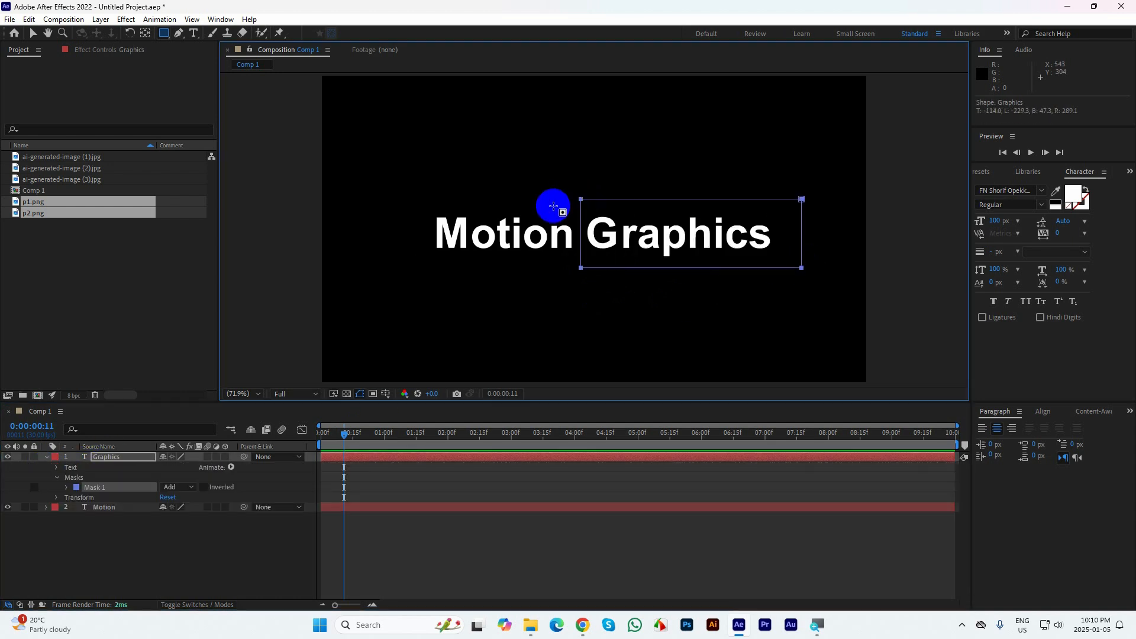
click(33, 33)
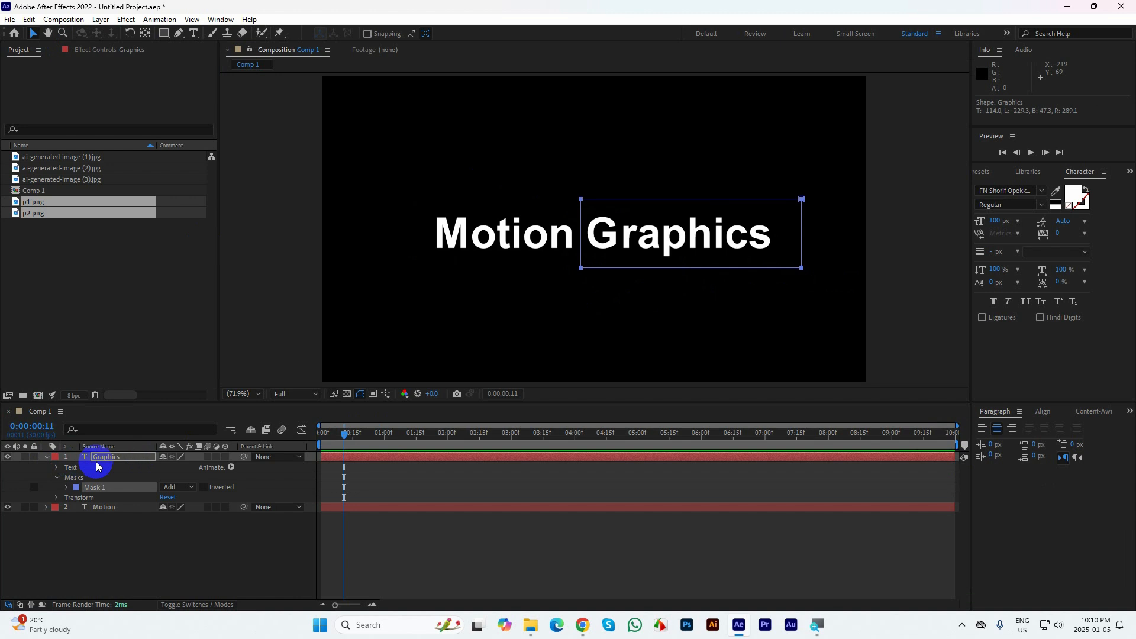
Reveal the Mask Path property of both the Graphics and Motion layers in the timeline
click(474, 231)
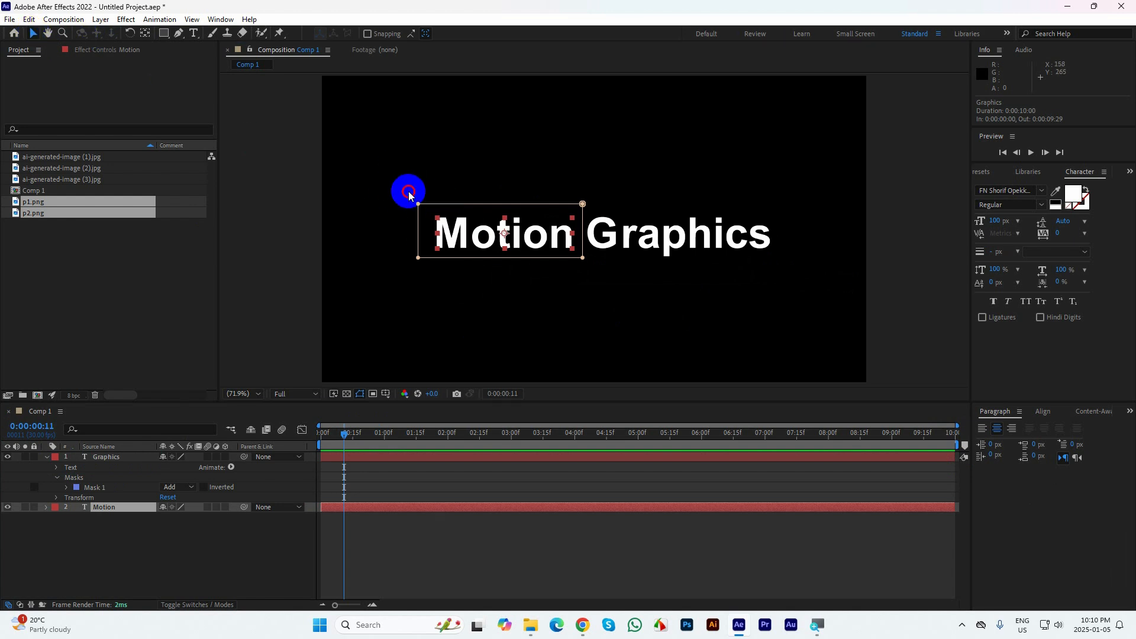
drag(388, 190, 567, 210)
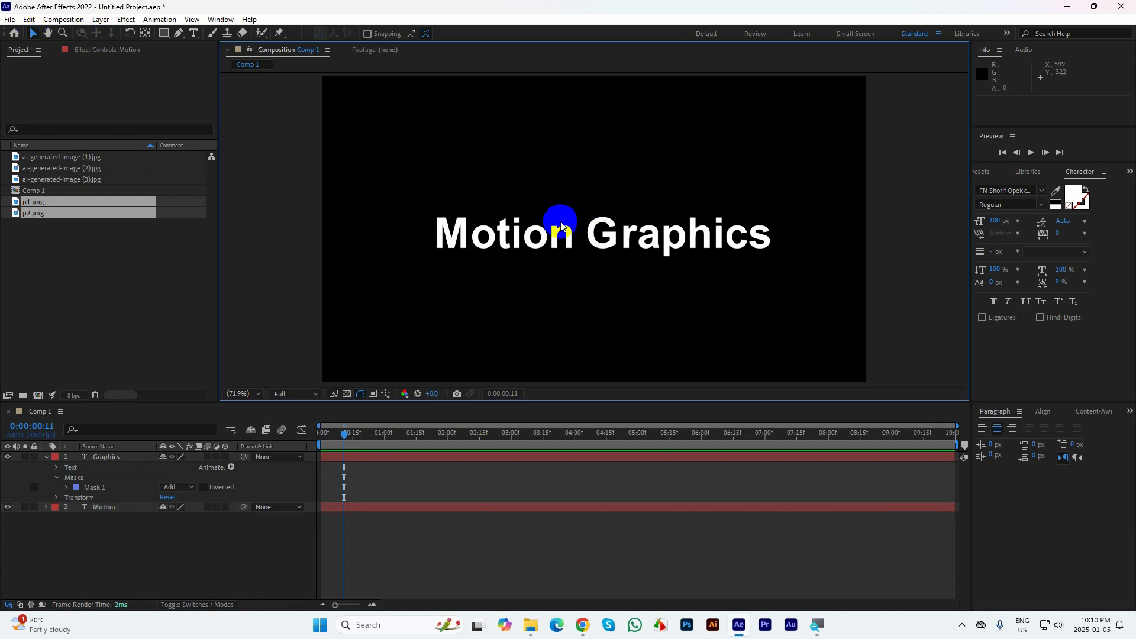
click(103, 456)
shift+click(111, 508)
key(m)
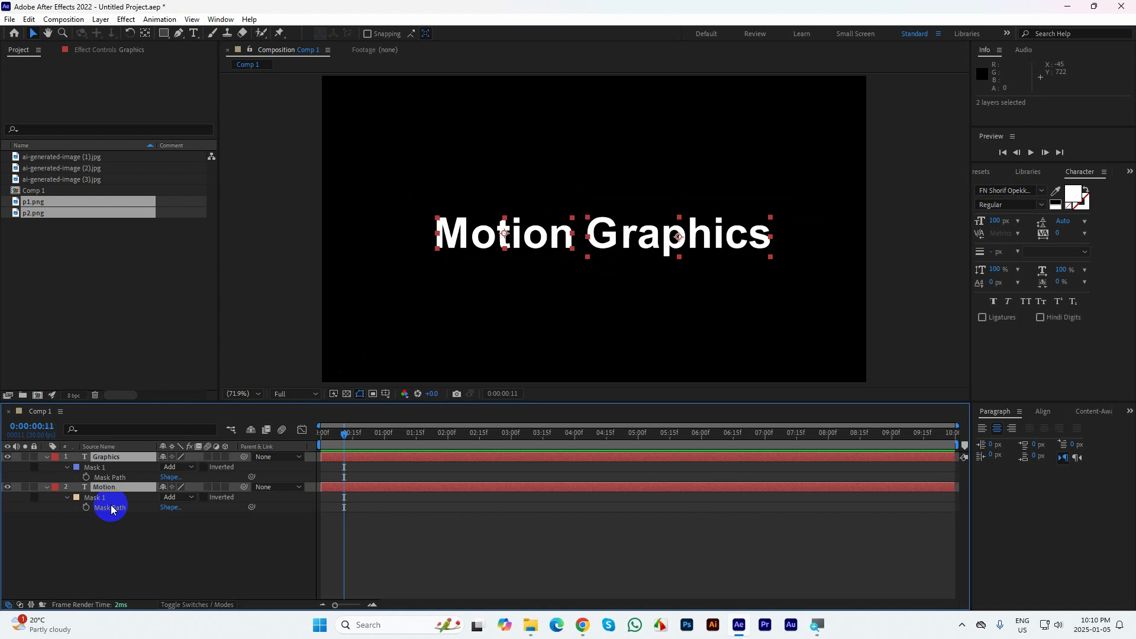
Try to move the upper corner points of the Motion layer's mask, and undo the path edit
click(109, 476)
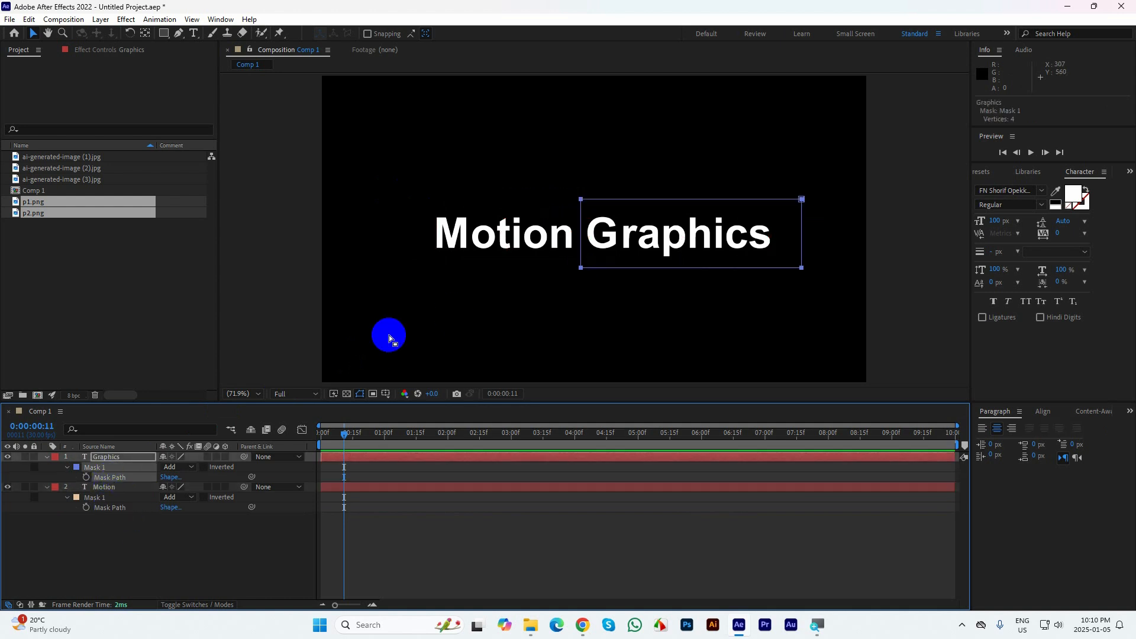
click(105, 499)
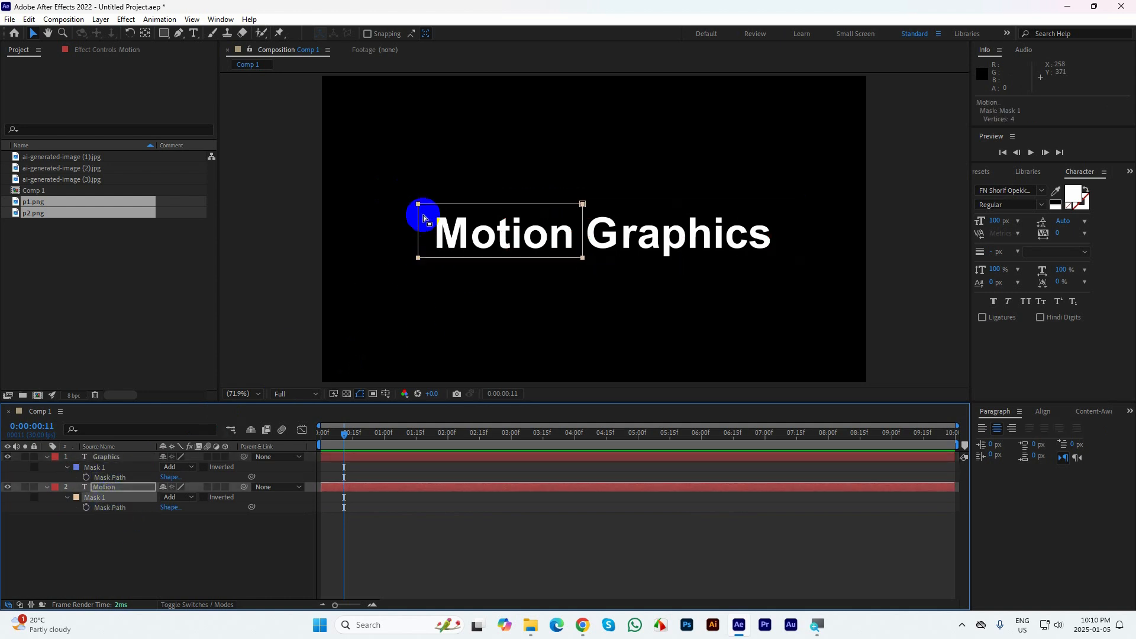
drag(401, 191, 593, 208)
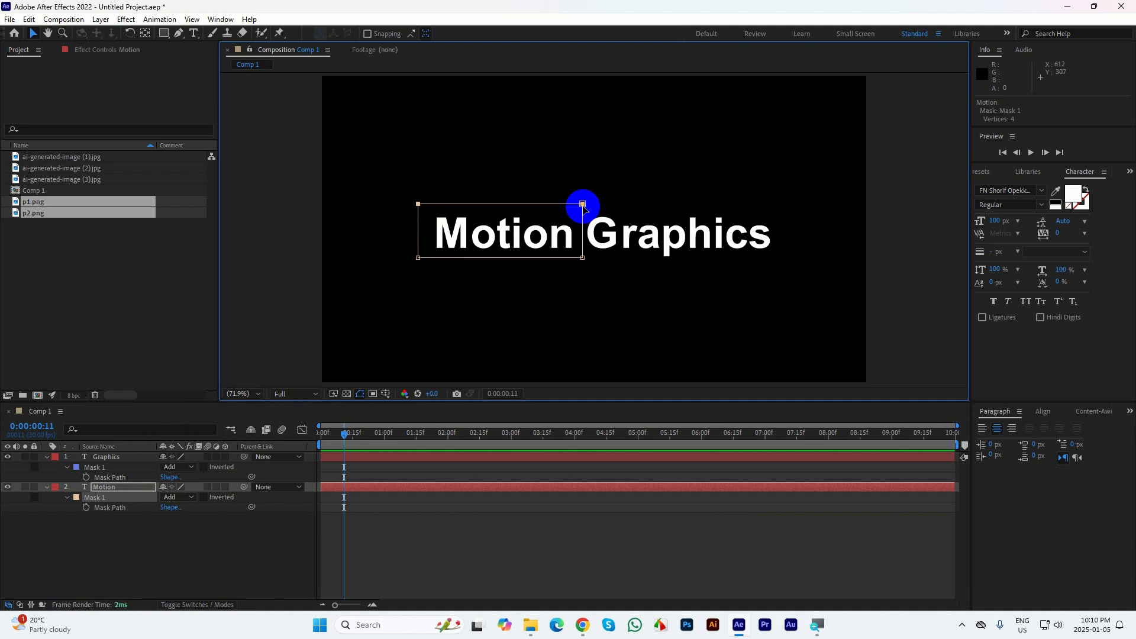
drag(369, 178, 582, 203)
key(ctrl+z)
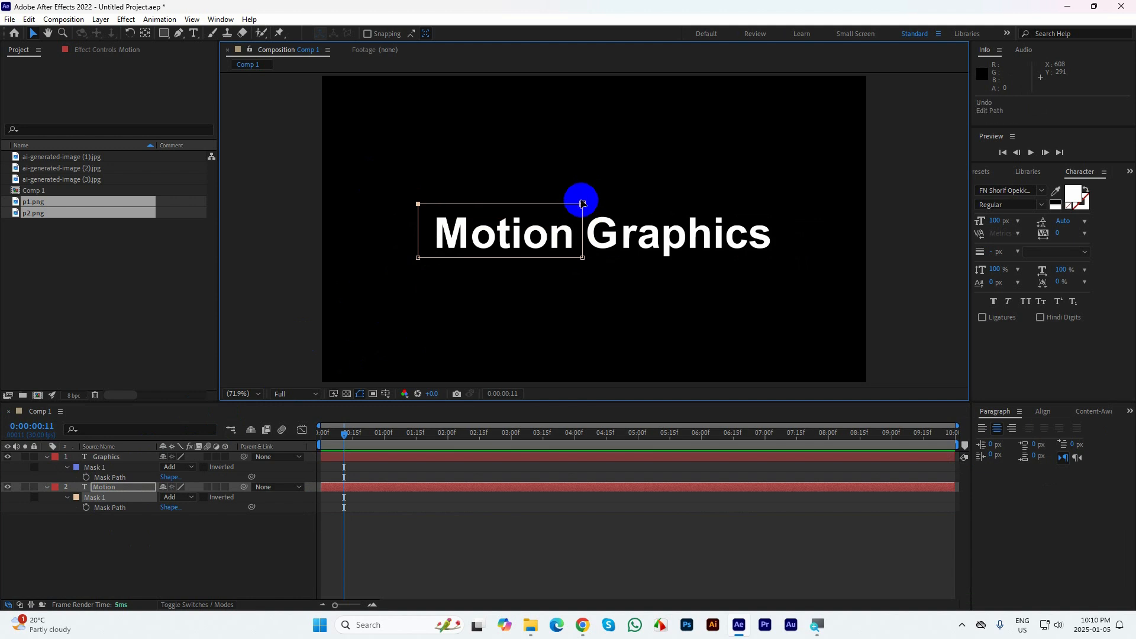
Keyframe the Motion layer's mask path at 0:00:00:10 and again with the same shape at 0:00:01:00
click(93, 514)
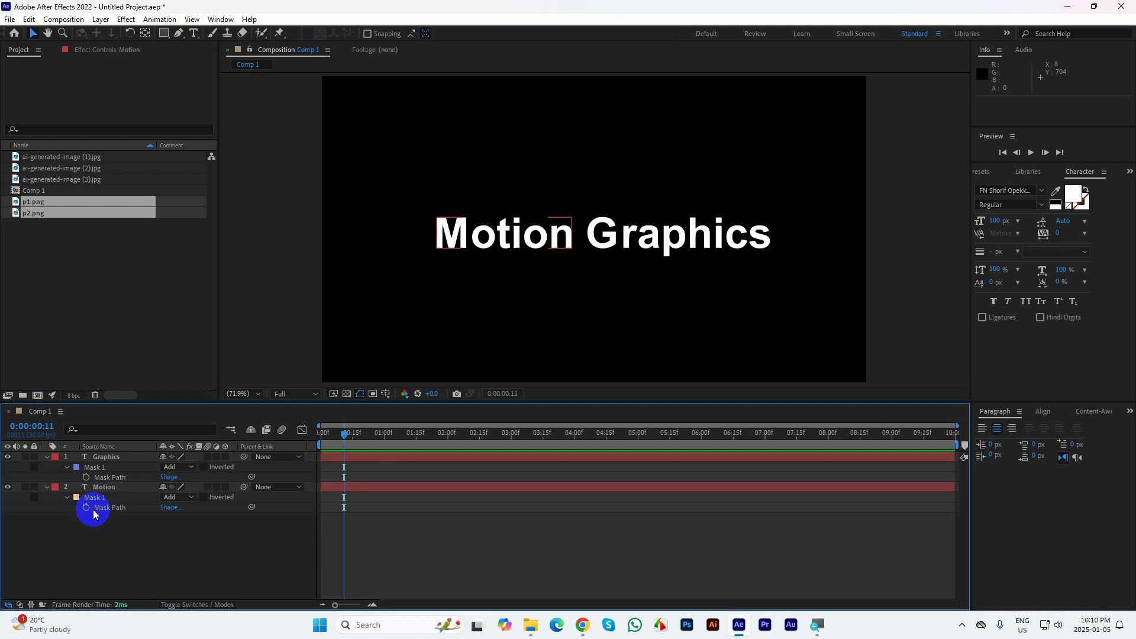
click(110, 508)
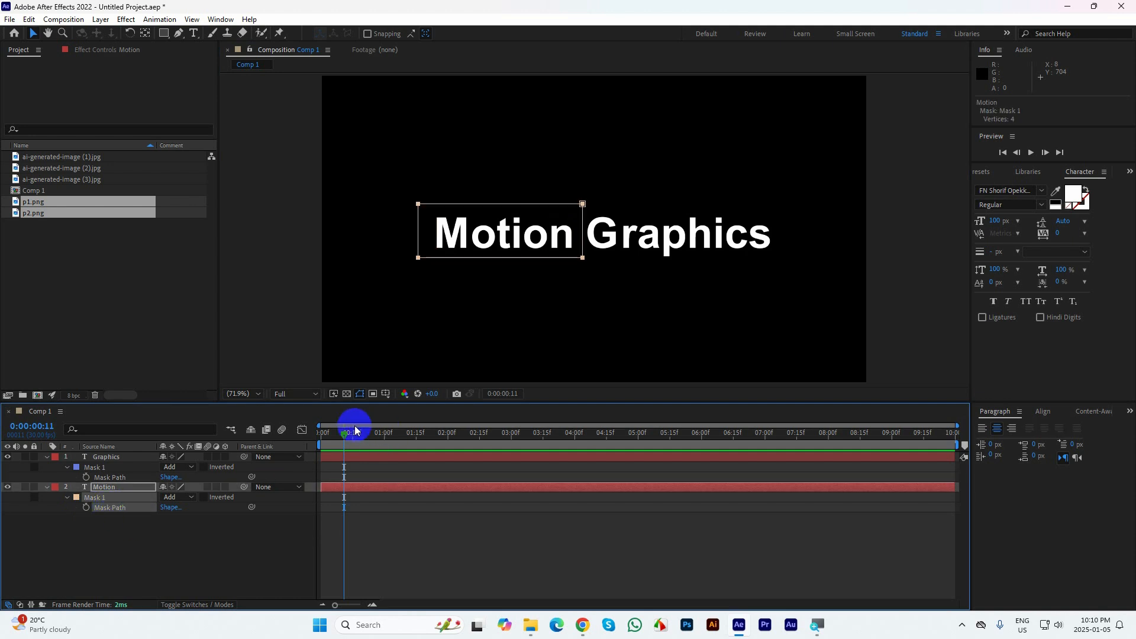
key(Home)
key(shift+Page_Down)
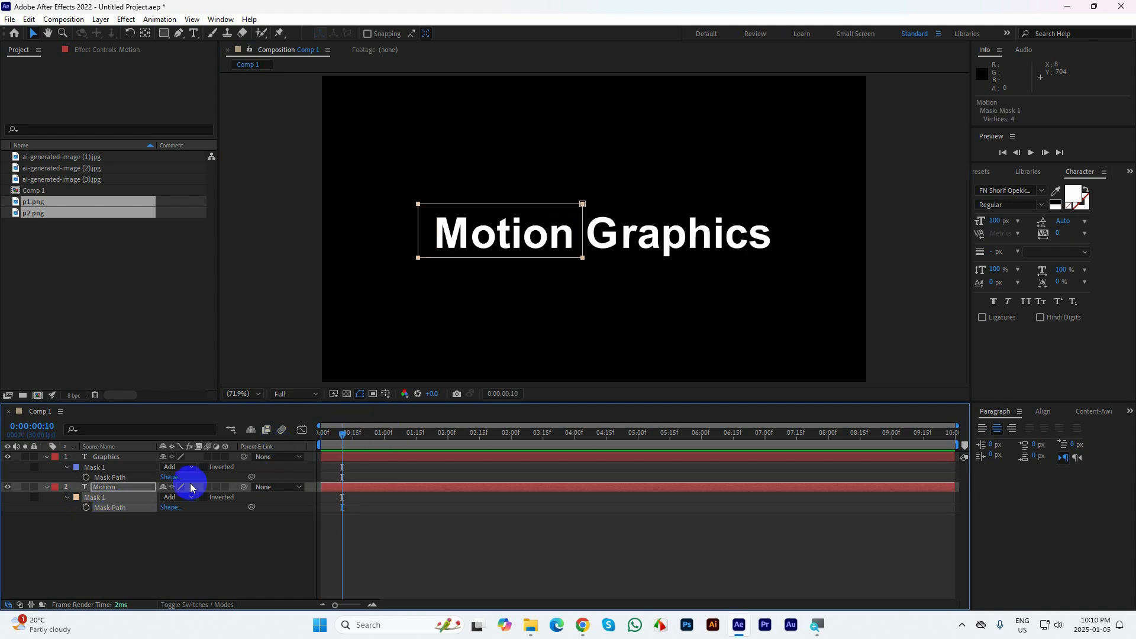
click(87, 507)
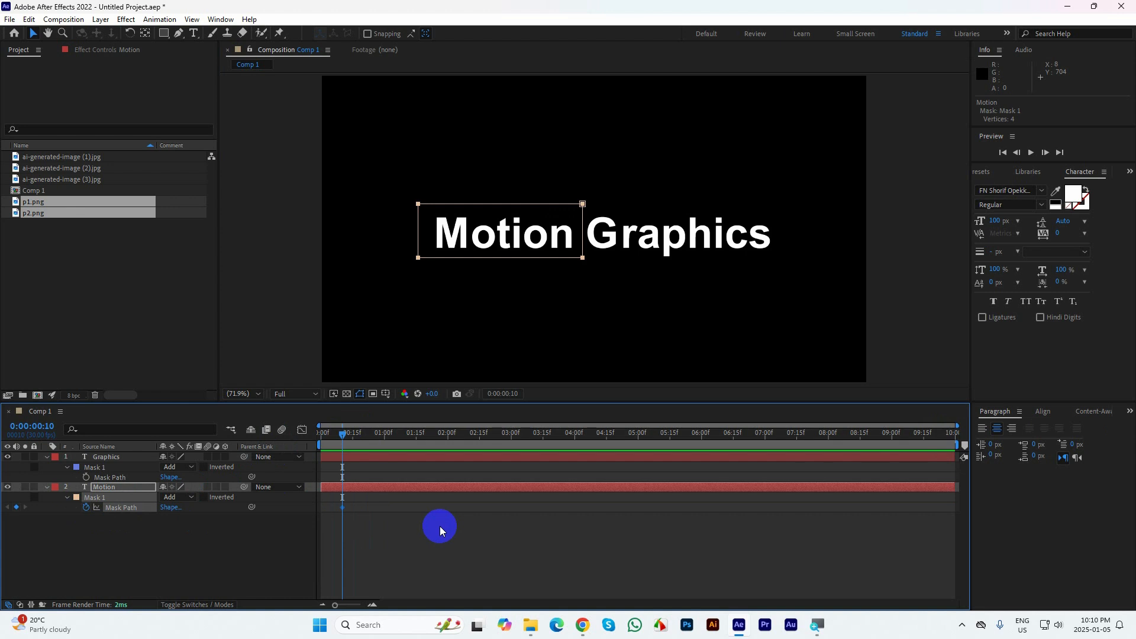
key(shift+Page_Down)
key(shift+Page_Down)
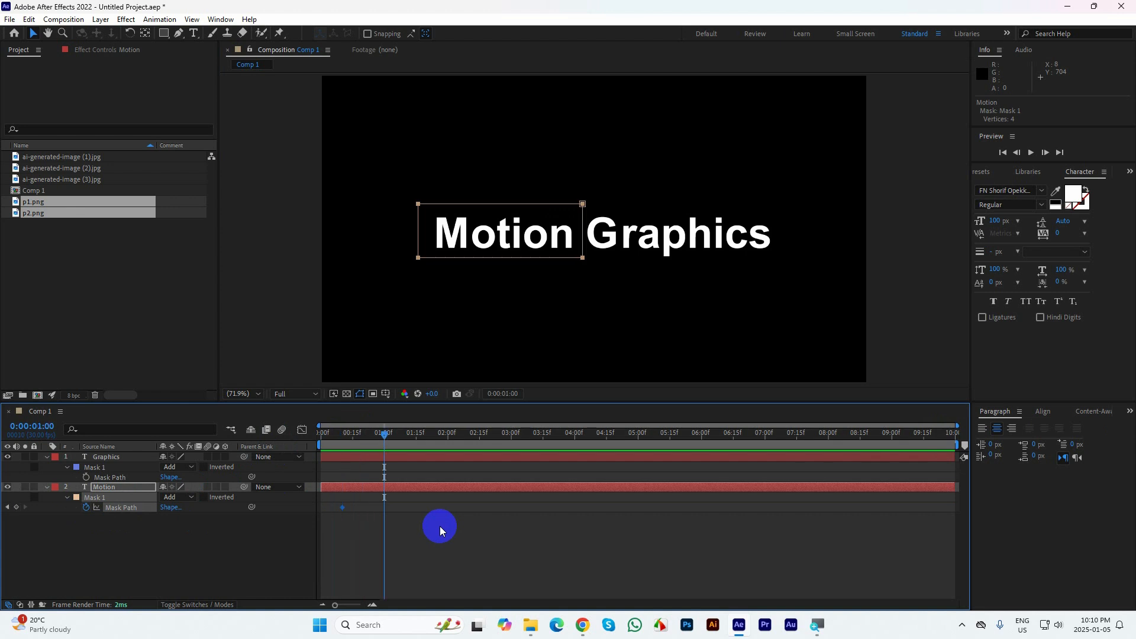
At the 0:00:00:10 keyframe, lower the Motion mask's upper points to its bottom edge so the word is hidden
click(8, 507)
drag(378, 186, 583, 256)
click(136, 545)
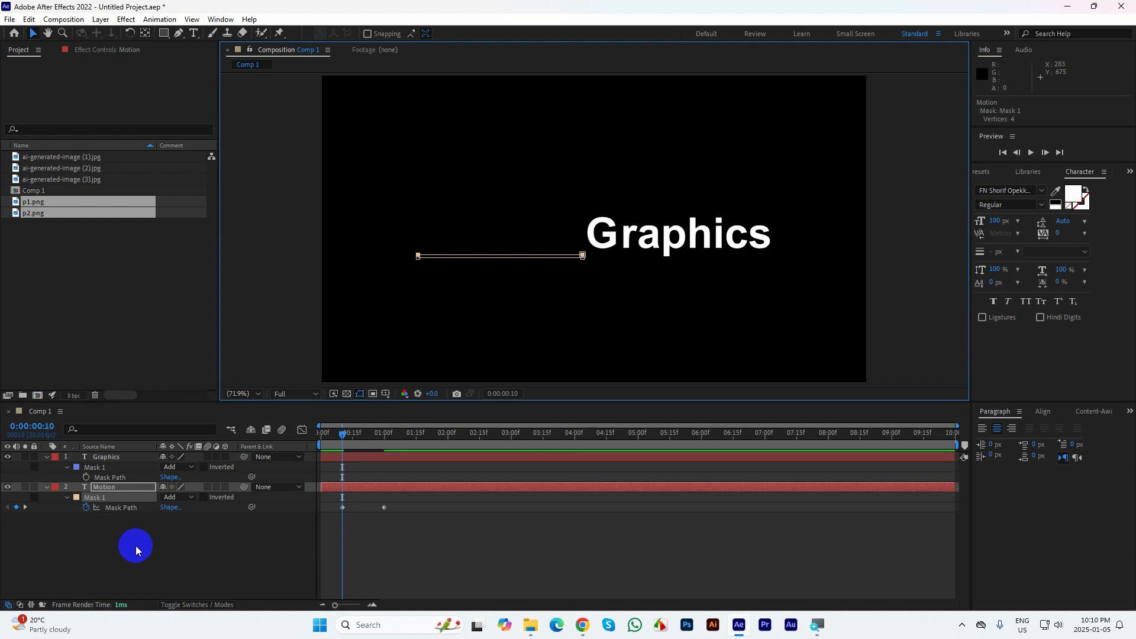
Set the mask feather of the Motion layer's mask to 30 pixels
key(m)
key(m)
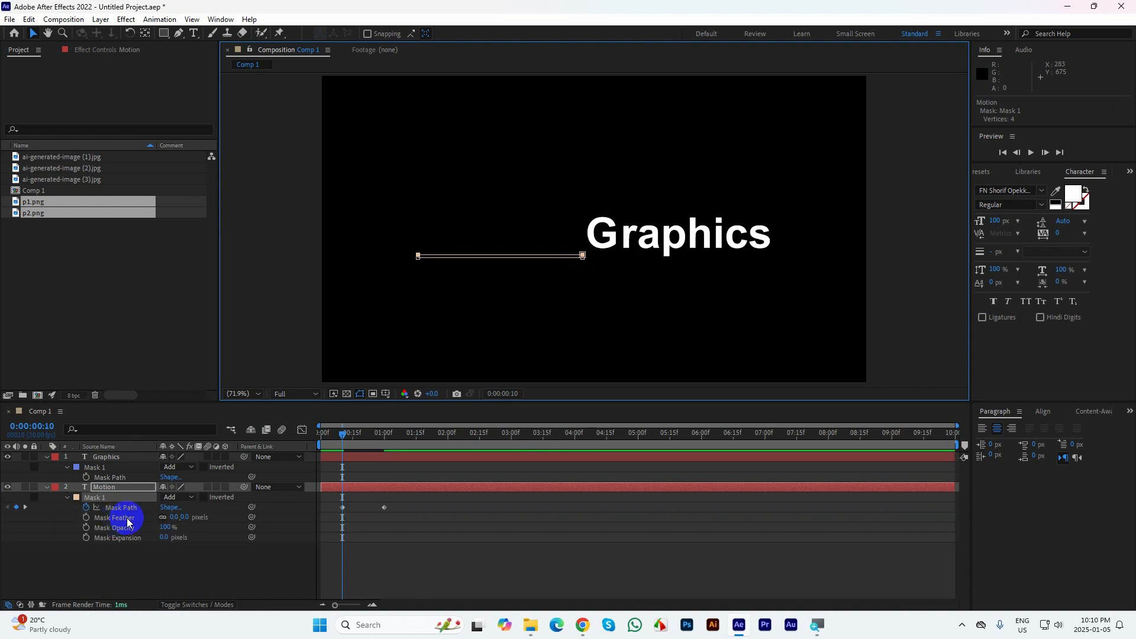
click(171, 517)
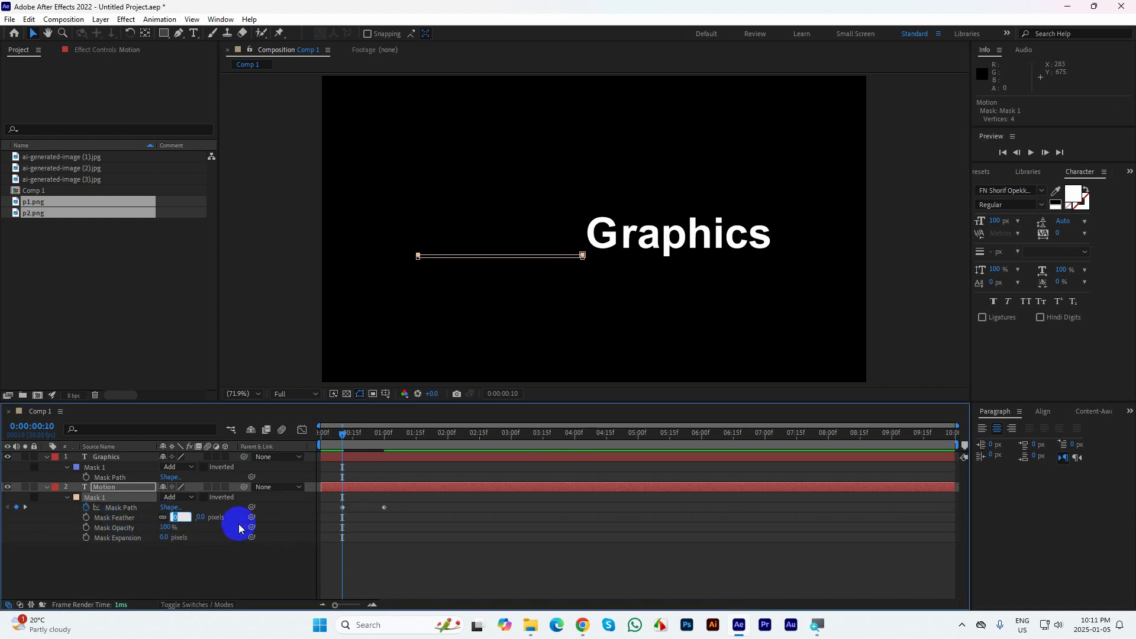
text(30)
key(Return)
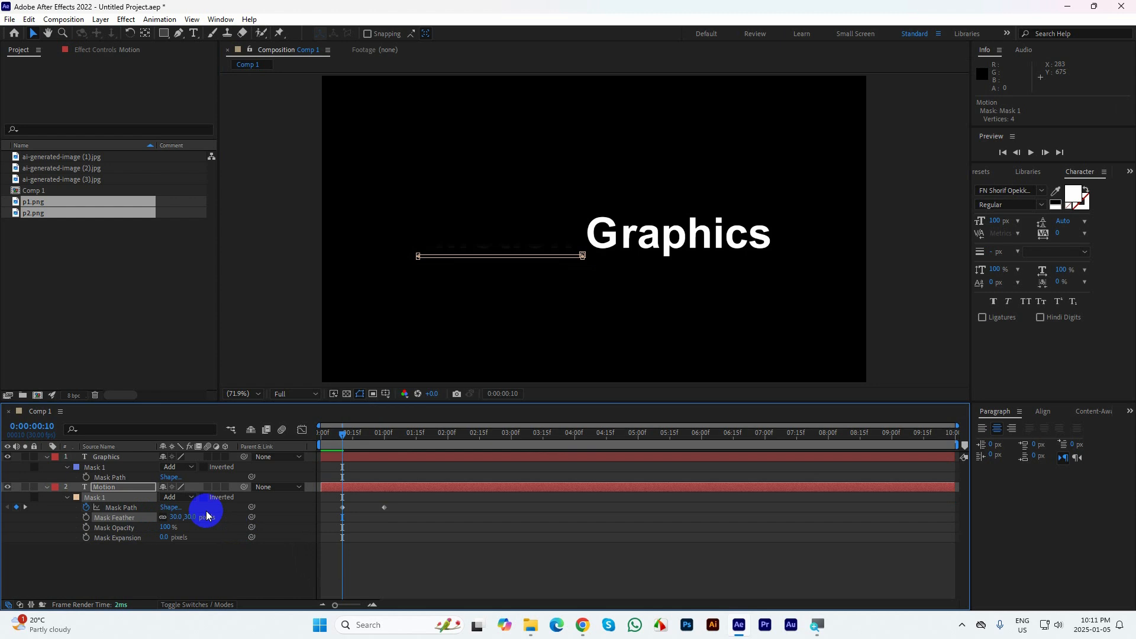
Start keyframing the Graphics layer's mask path at 0:00:00:10 and set its mask feather to 30 pixels
click(105, 459)
key(m)
key(m)
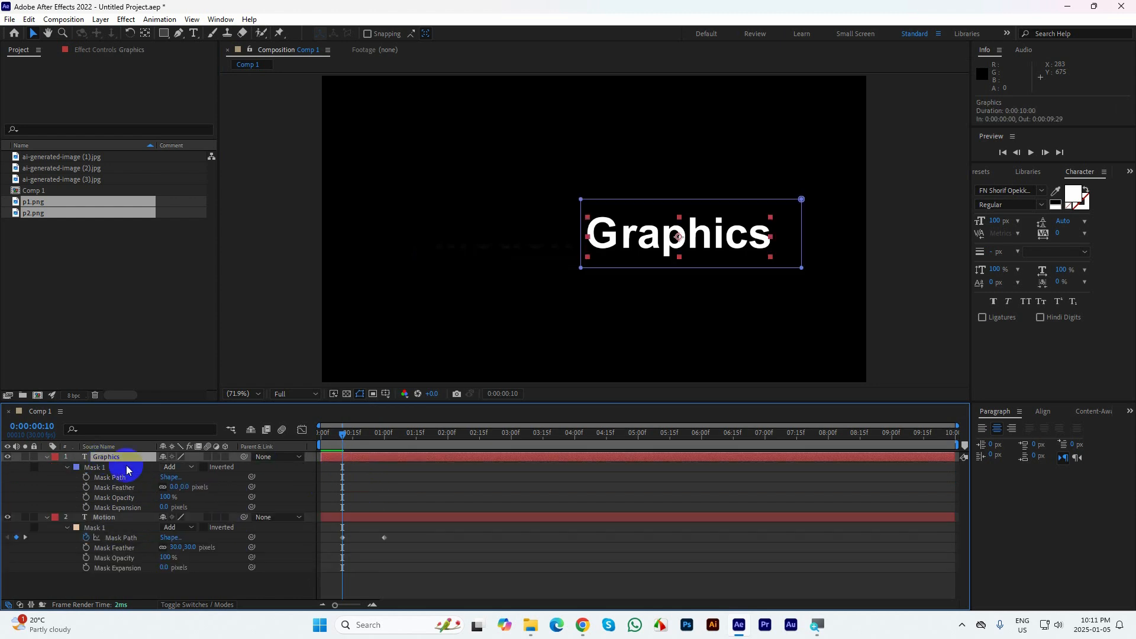
click(87, 477)
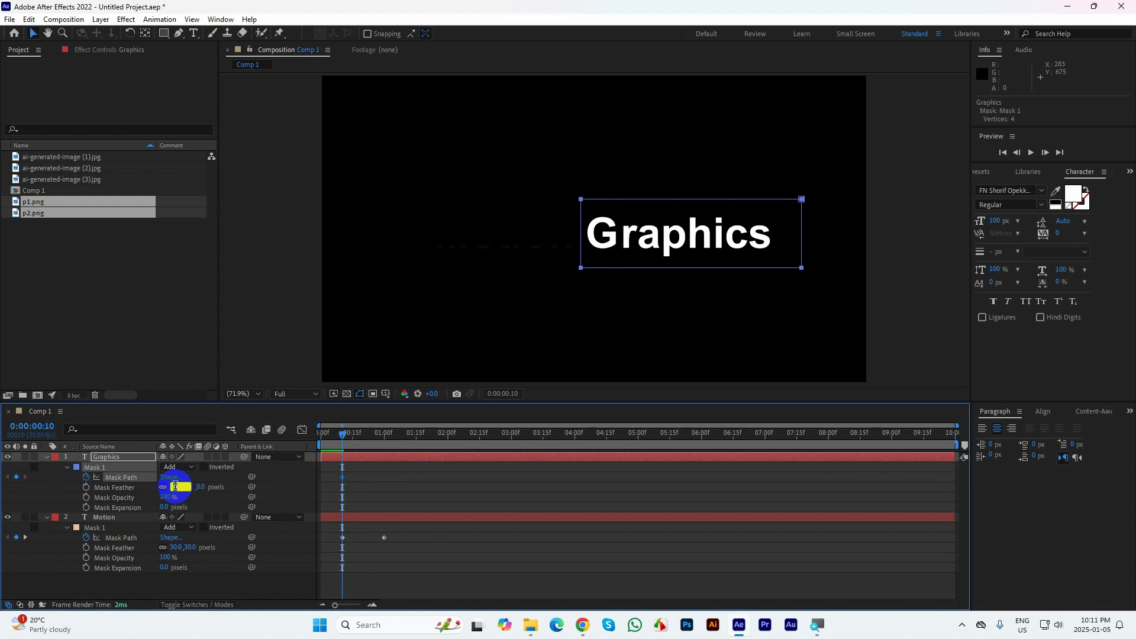
click(175, 486)
text(30)
key(Return)
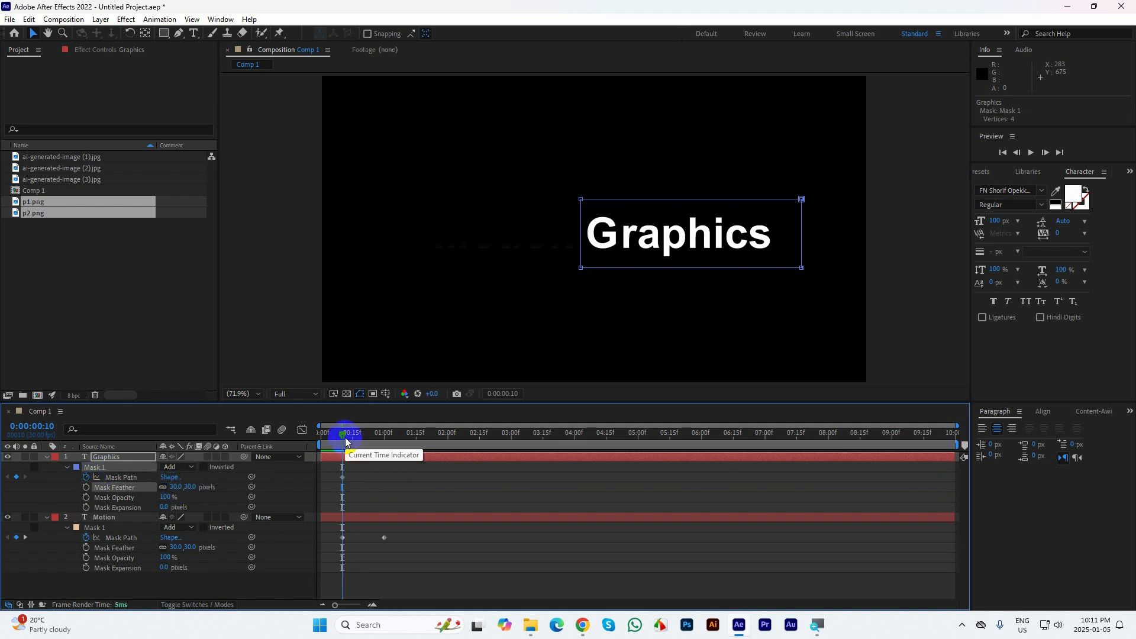
Add a Graphics mask path keyframe at 0:00:01:00, and at 0:00:00:10 raise the mask's lower points to its top edge
key(k)
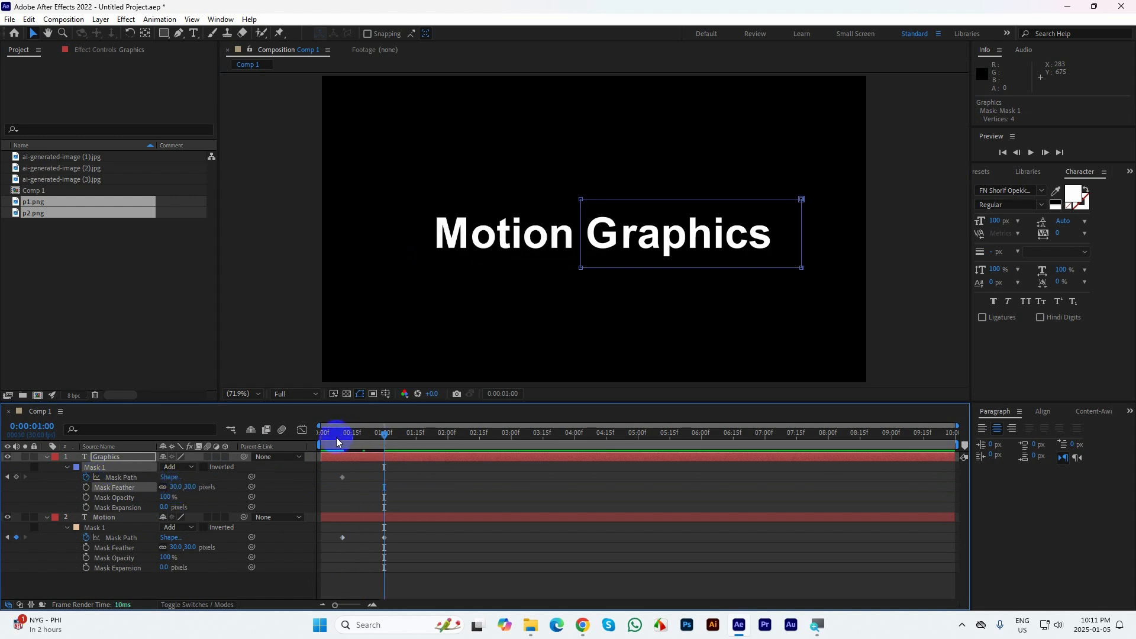
click(16, 477)
click(8, 478)
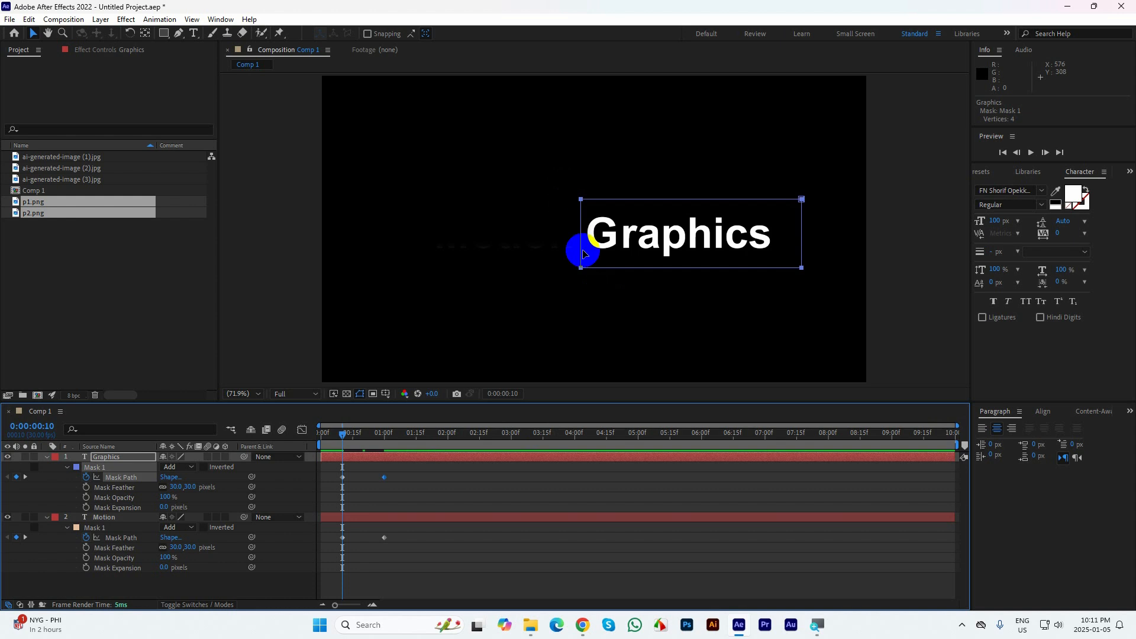
drag(836, 293, 581, 199)
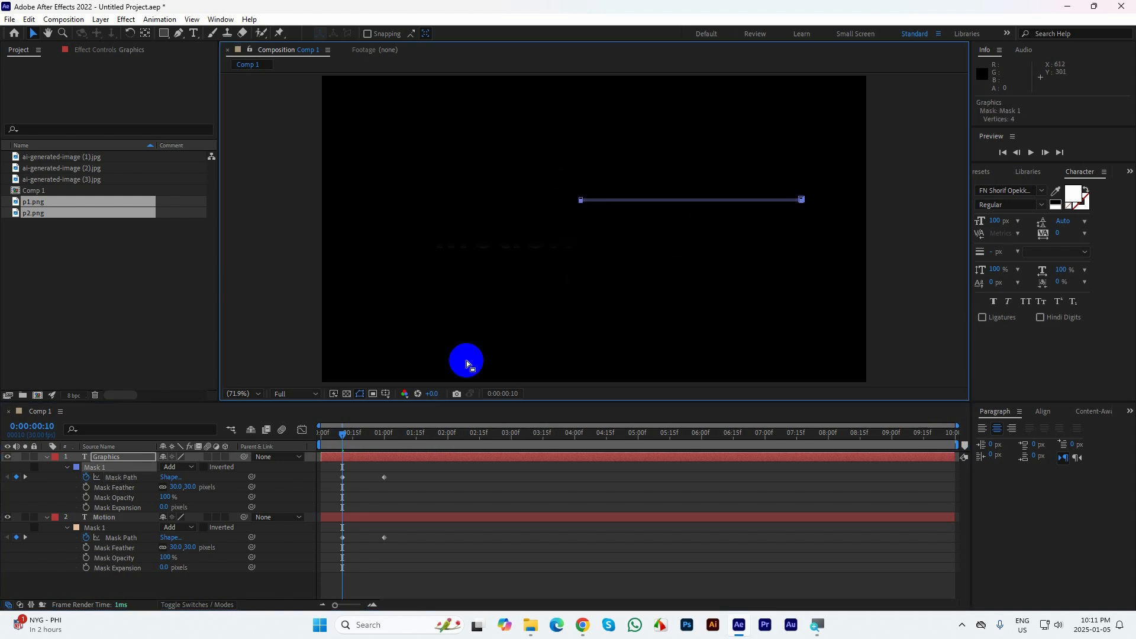
click(342, 537)
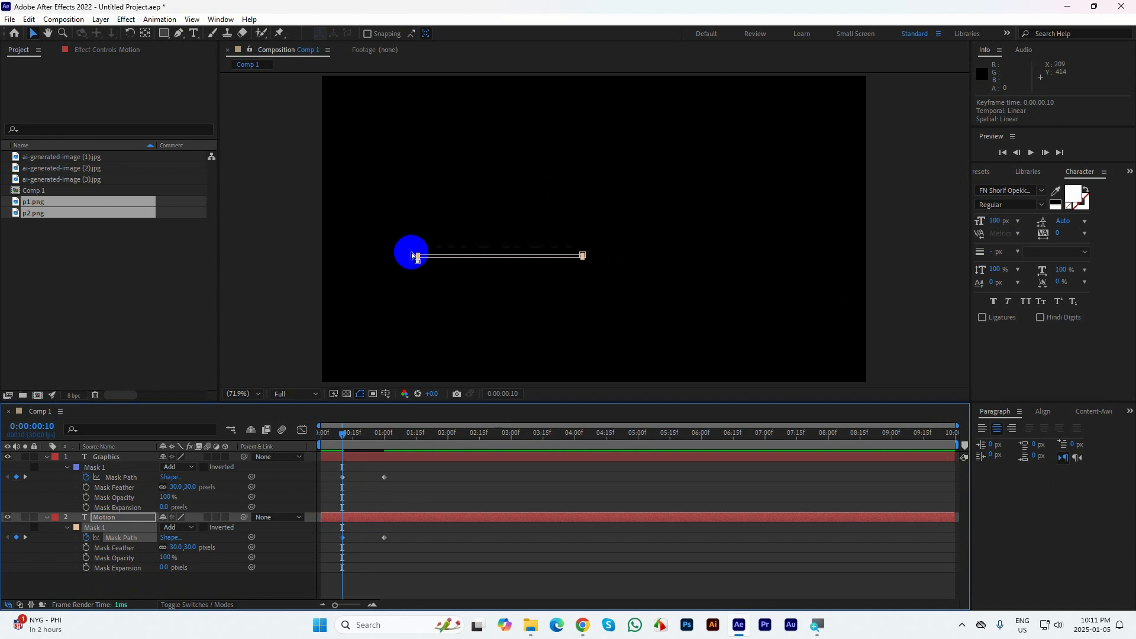
drag(401, 246, 601, 254)
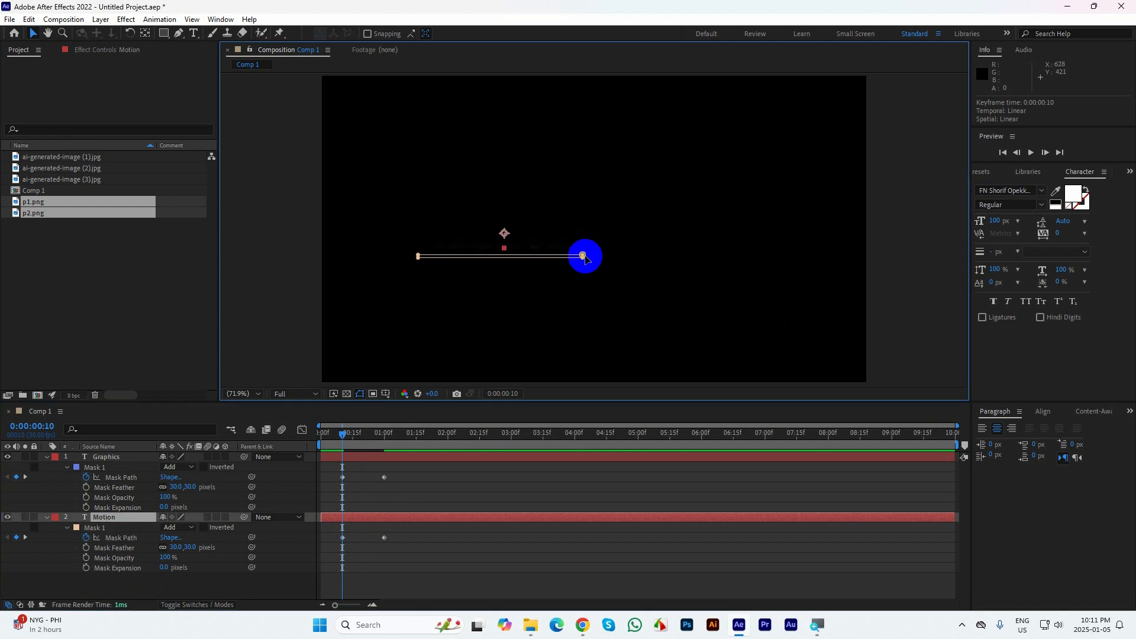
click(607, 260)
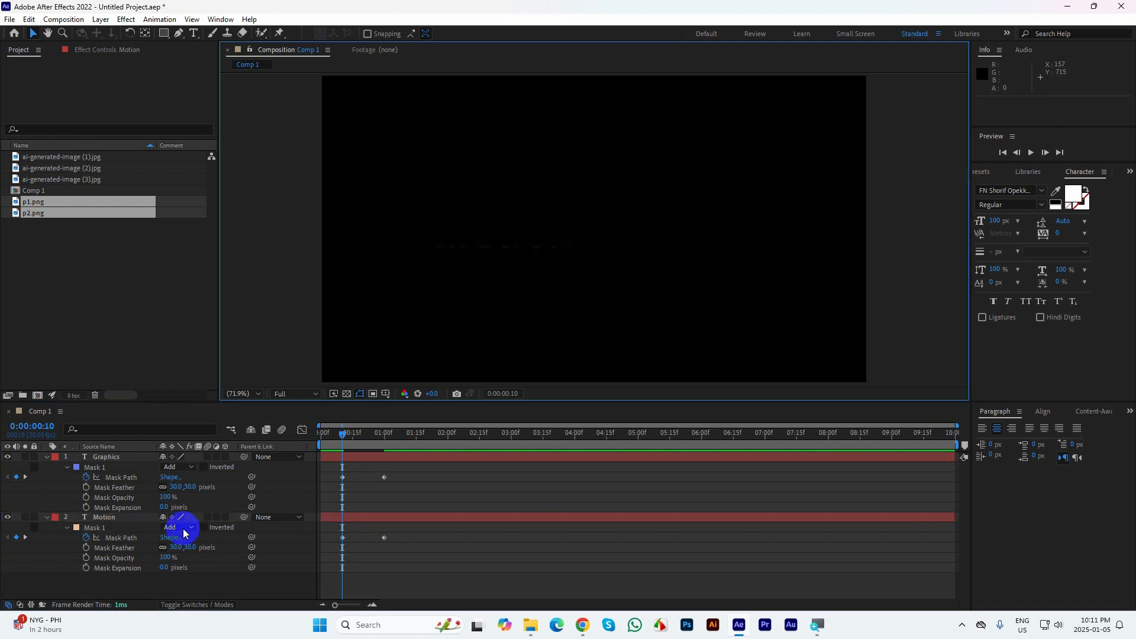
click(121, 538)
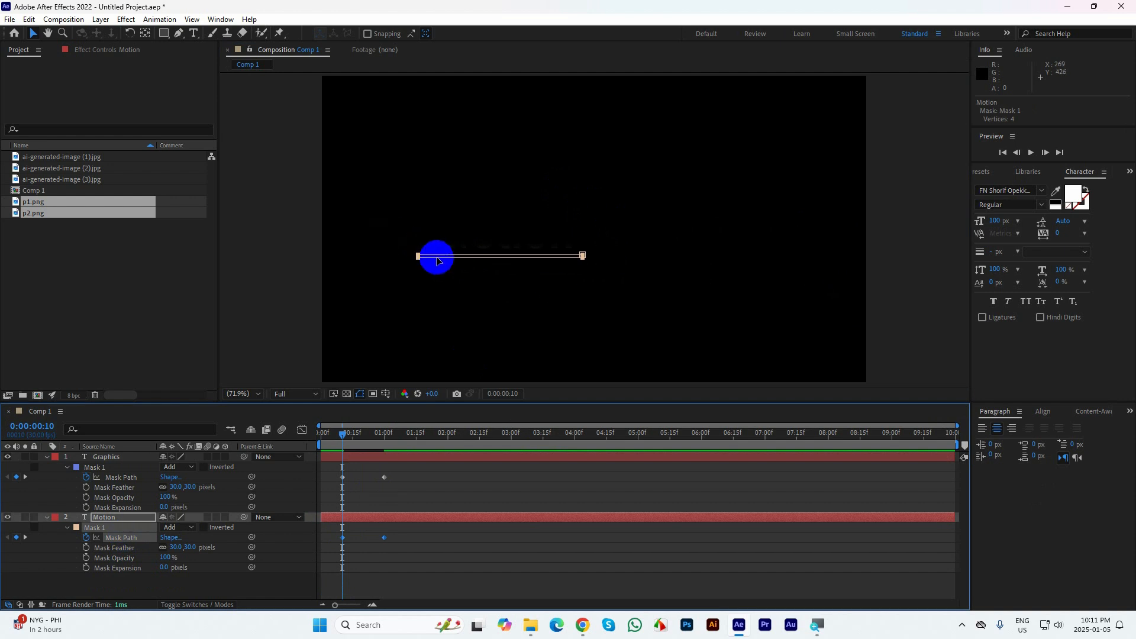
Easy-ease all mask path keyframes on both text layers and lengthen the ease into the end keyframes in the speed graph
drag(442, 579, 329, 463)
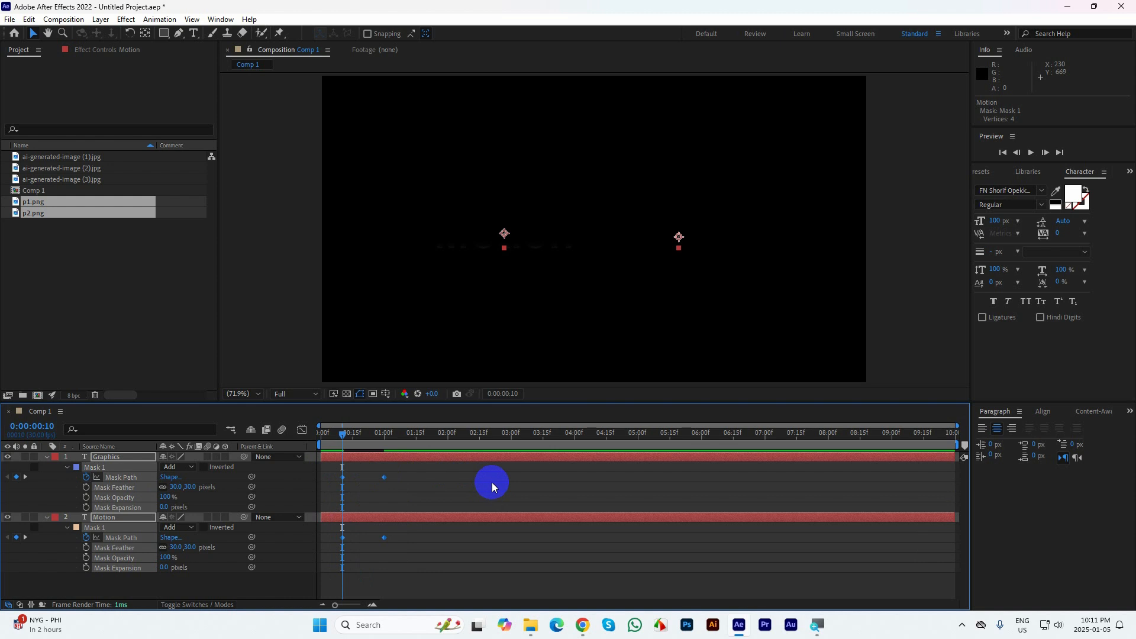
key(F9)
drag(426, 556, 369, 468)
click(302, 430)
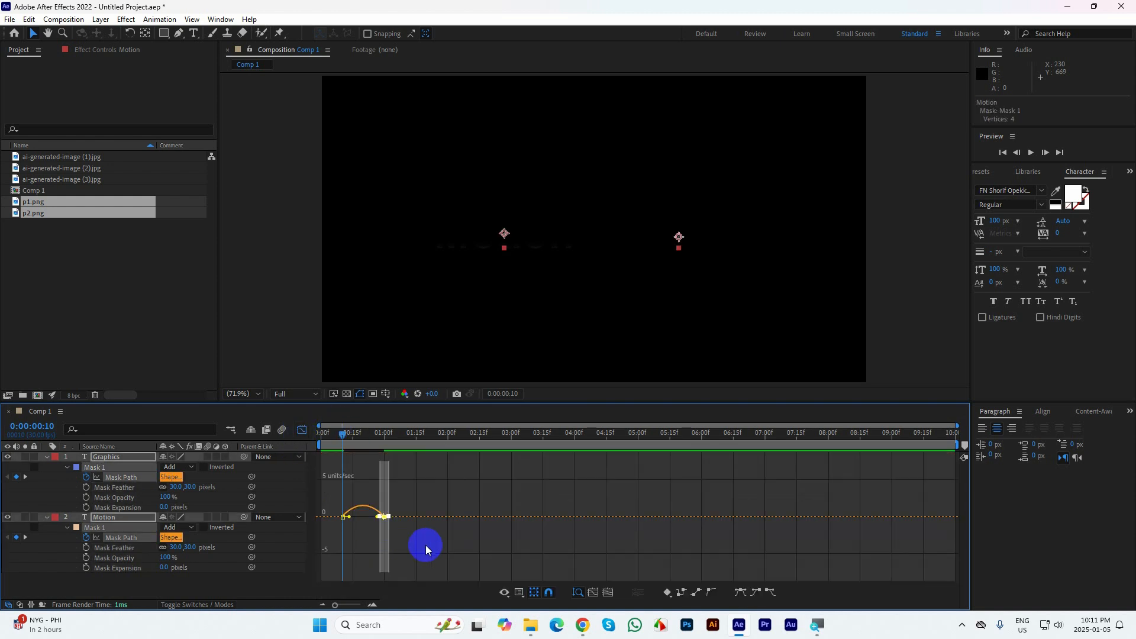
drag(414, 501, 355, 605)
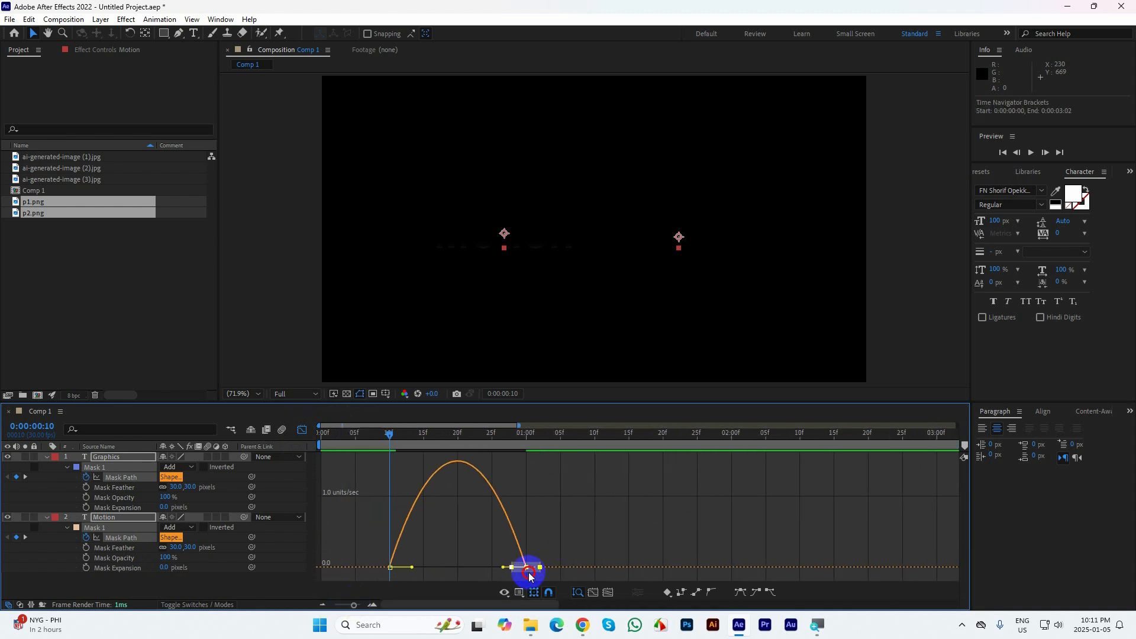
drag(567, 539, 473, 569)
key(shift+F3)
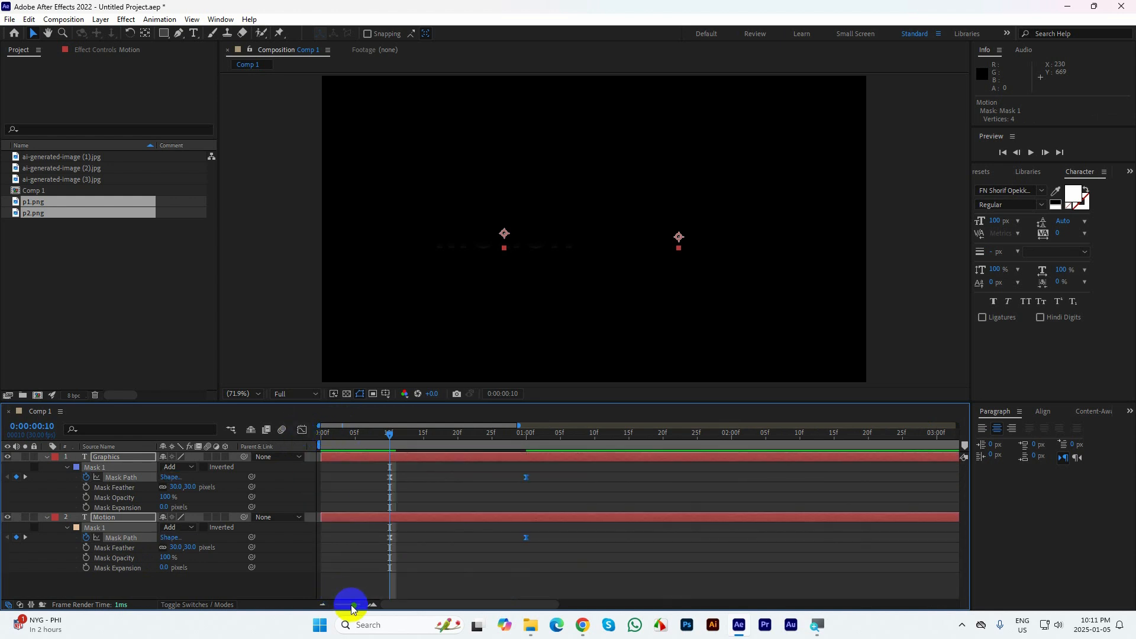
Preview the vertical mask reveal of both words from the start of the composition
drag(349, 603, 335, 605)
drag(351, 437, 287, 437)
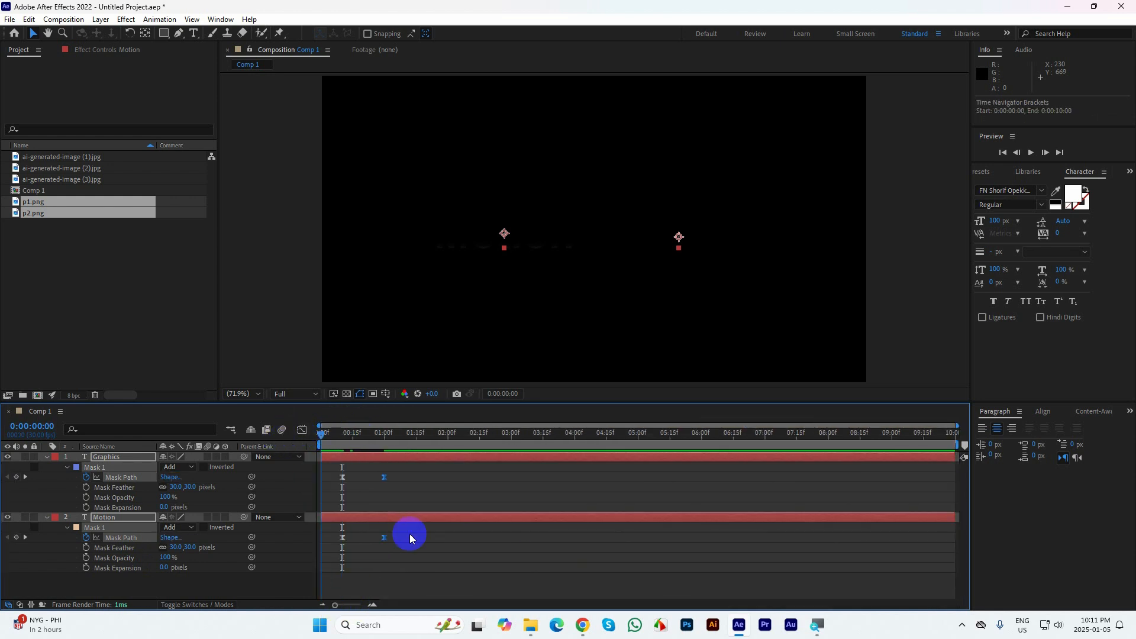
click(641, 565)
key(space)
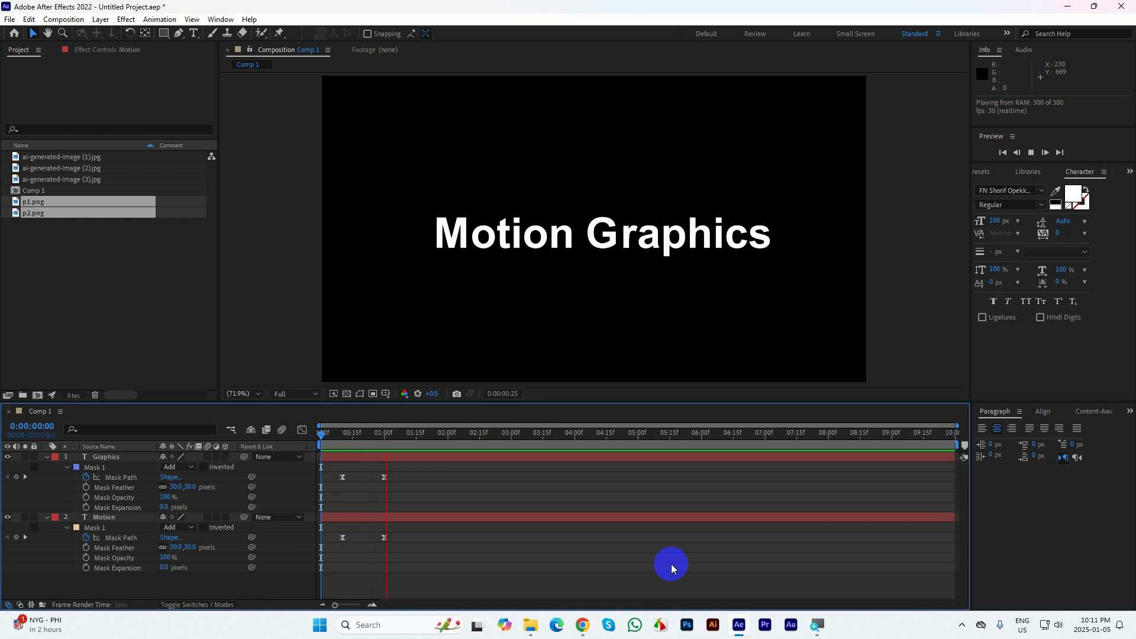
drag(382, 434, 304, 452)
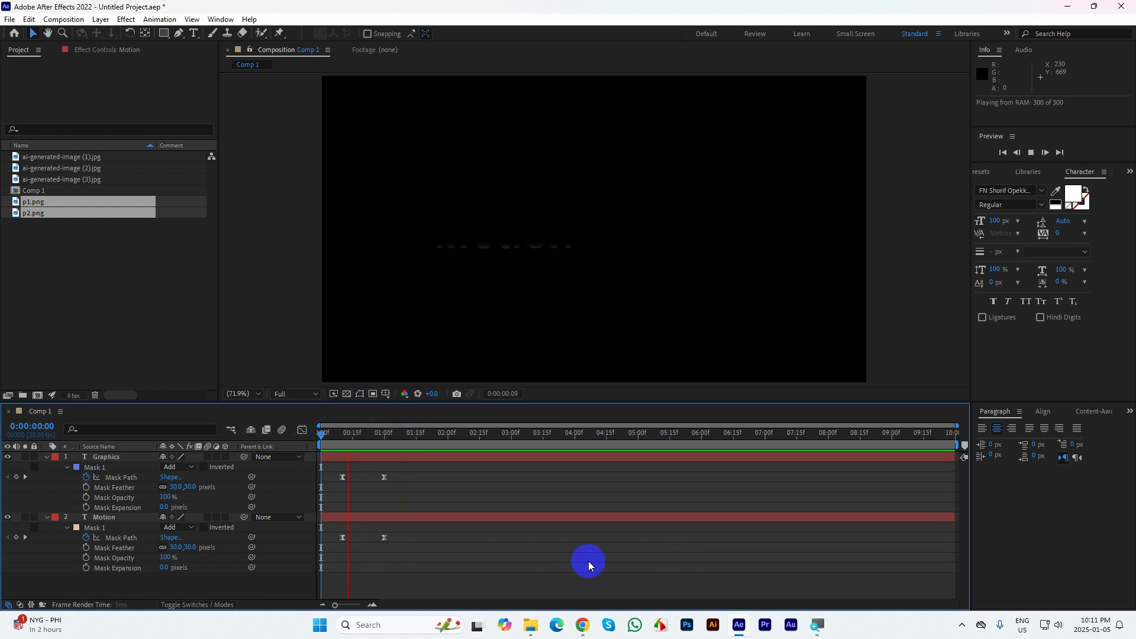
click(381, 432)
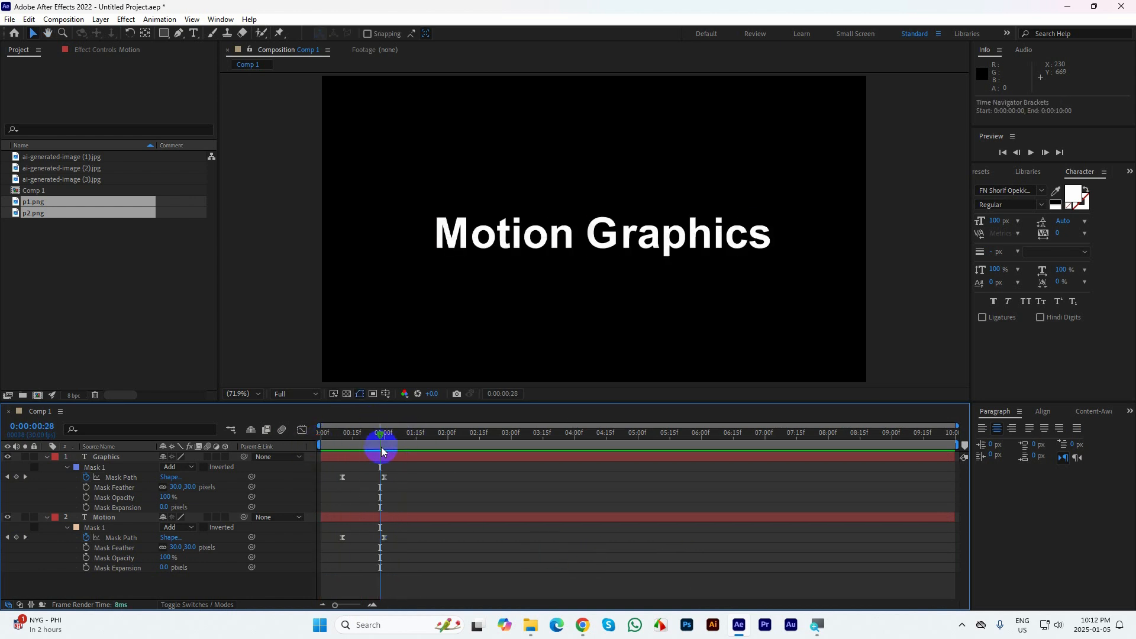
mouse_move(381, 446)
mouse_down()
mouse_move(361, 433)
mouse_move(332, 441)
mouse_move(382, 441)
mouse_move(317, 449)
mouse_move(379, 448)
mouse_up()
click(383, 456)
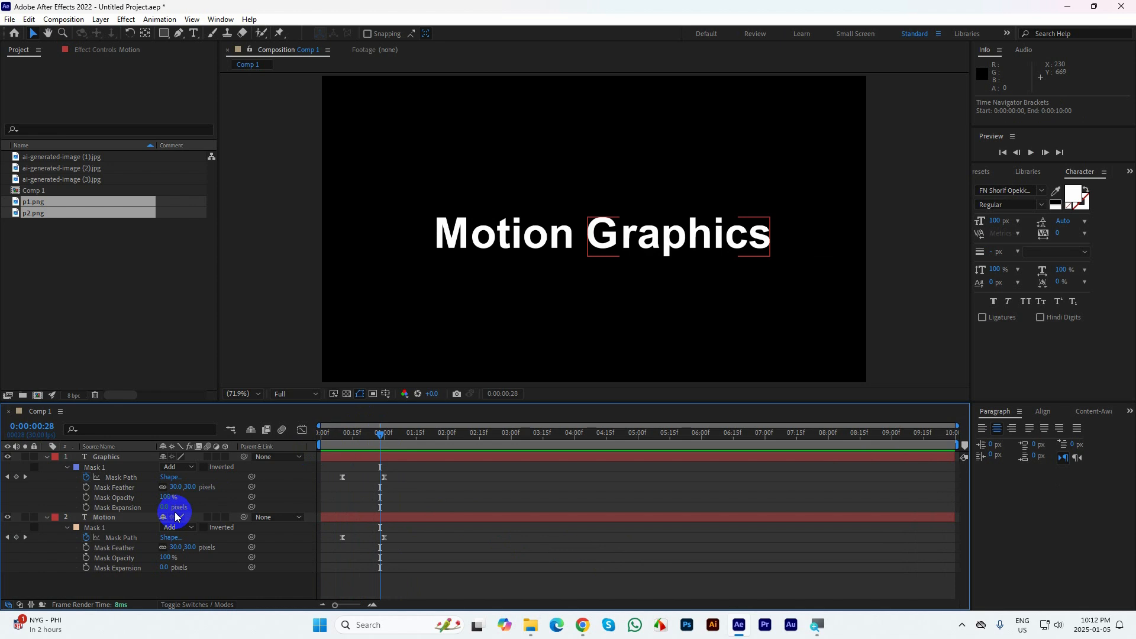
Remove all mask path keyframes from the Graphics and Motion layers while both words are fully revealed at 0:00:00:28
click(87, 477)
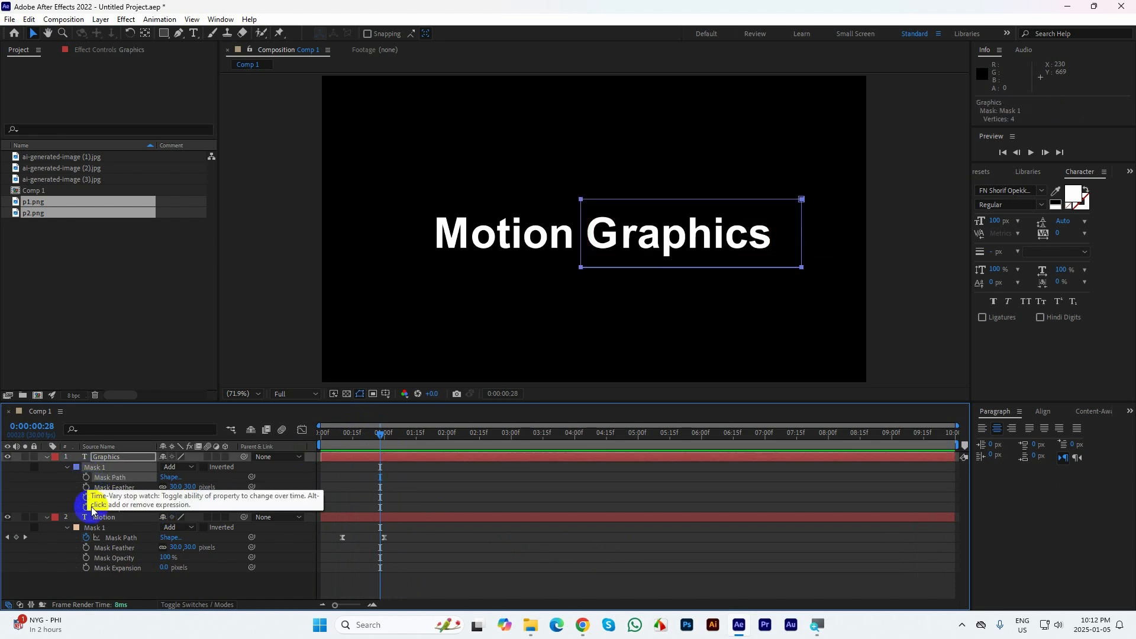
click(86, 537)
Keyframe the Motion mask path at 0:00:00:08 and 0:00:00:28, and at 0:00:00:08 collapse its left points onto the right edge
drag(380, 450, 339, 438)
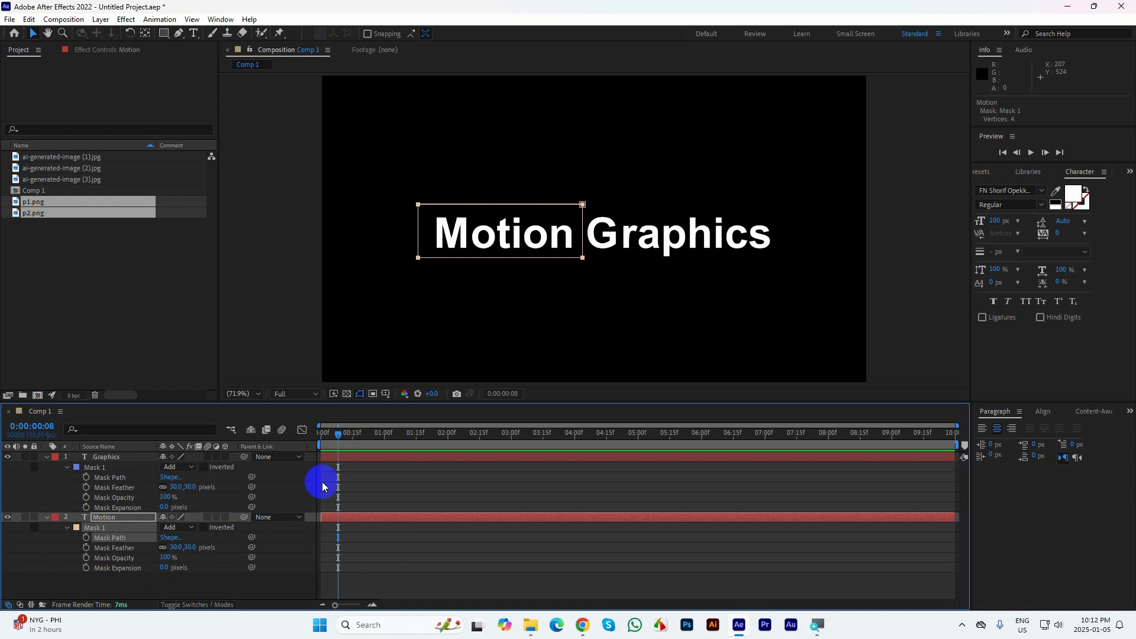
click(86, 537)
key(shift+Page_Down)
key(shift+Page_Down)
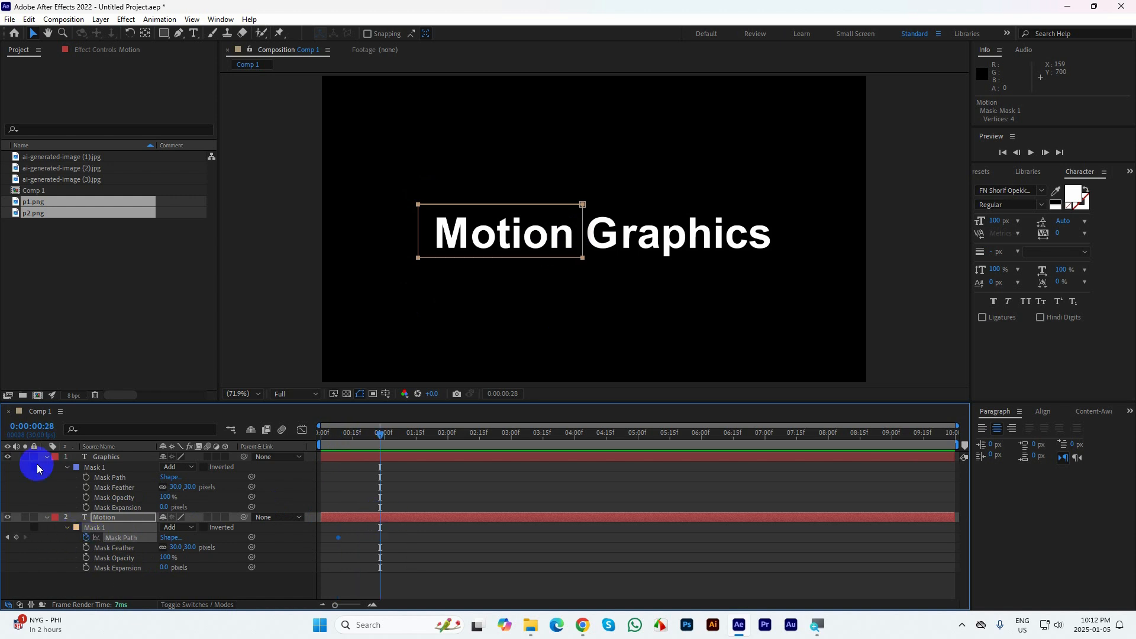
click(15, 537)
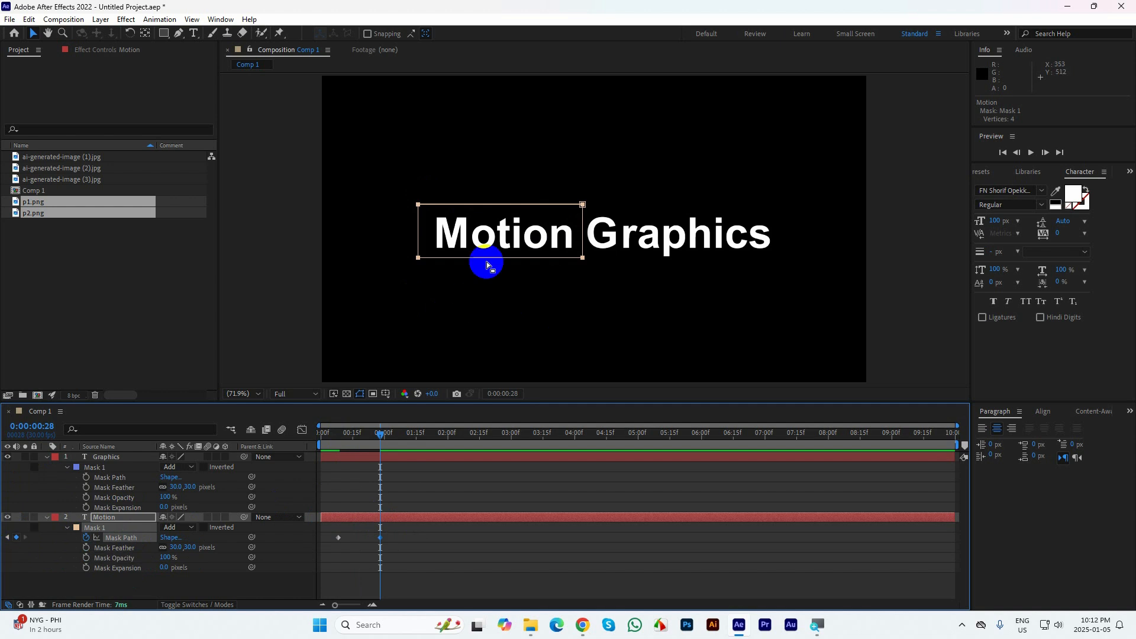
click(7, 537)
drag(395, 165, 583, 256)
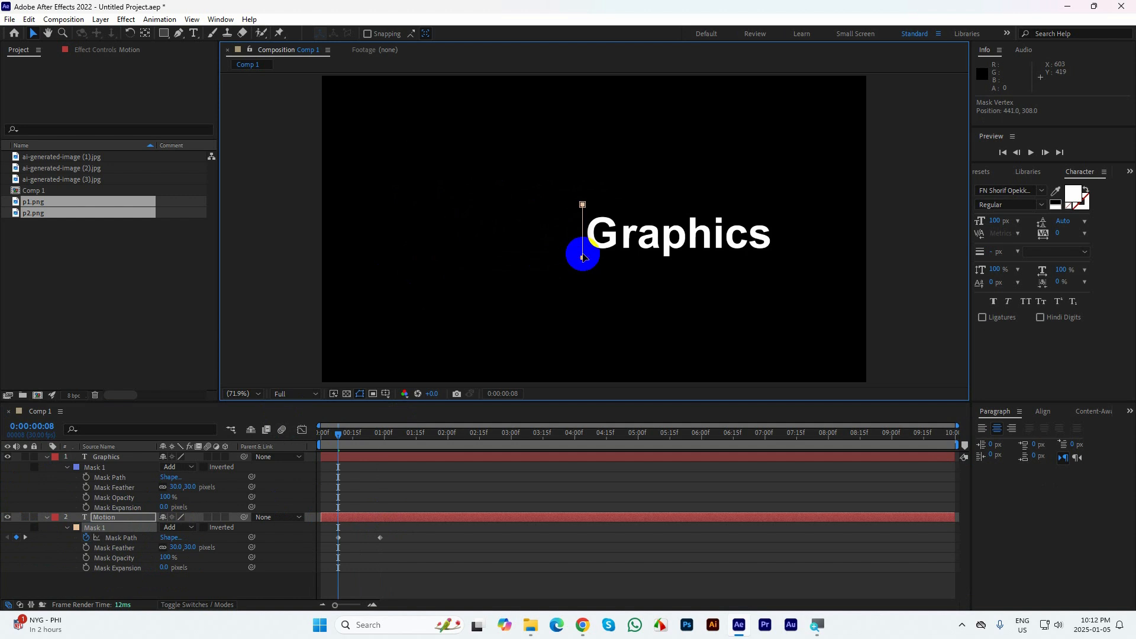
Keyframe the Graphics mask path at 0:00:00:08 and 0:00:00:28, and at 0:00:00:08 collapse its right points onto the left edge
click(86, 477)
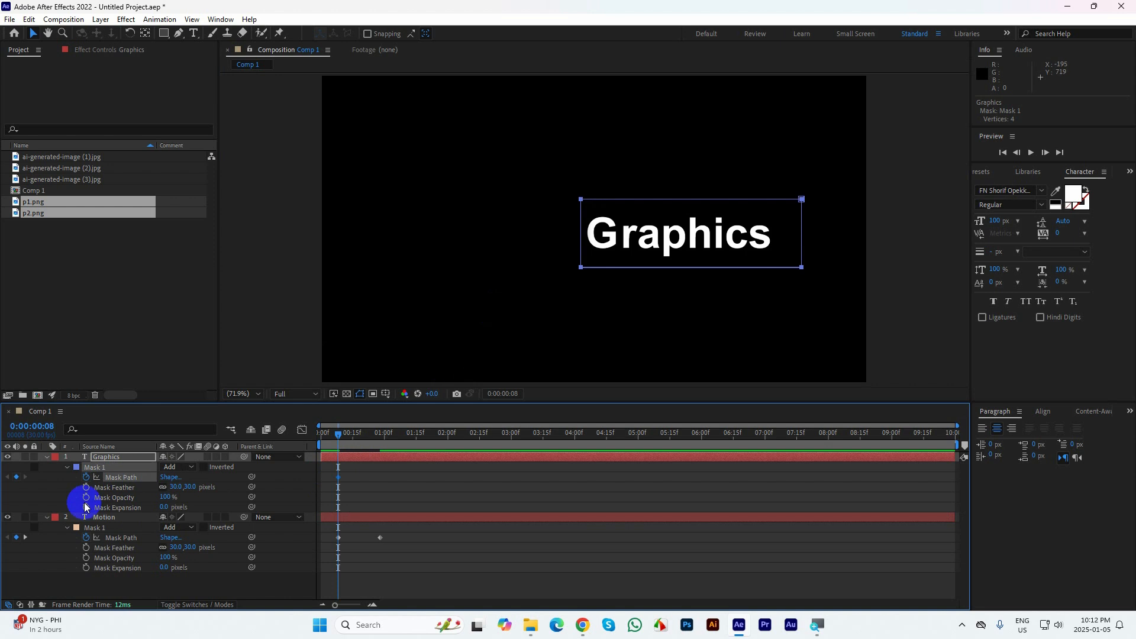
click(25, 537)
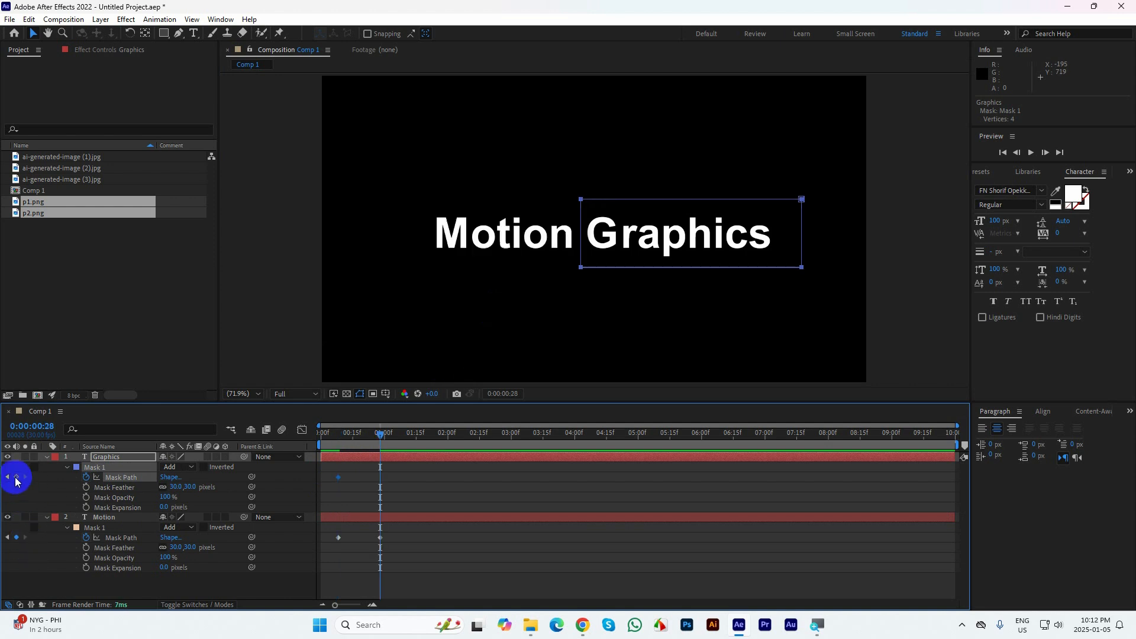
click(16, 476)
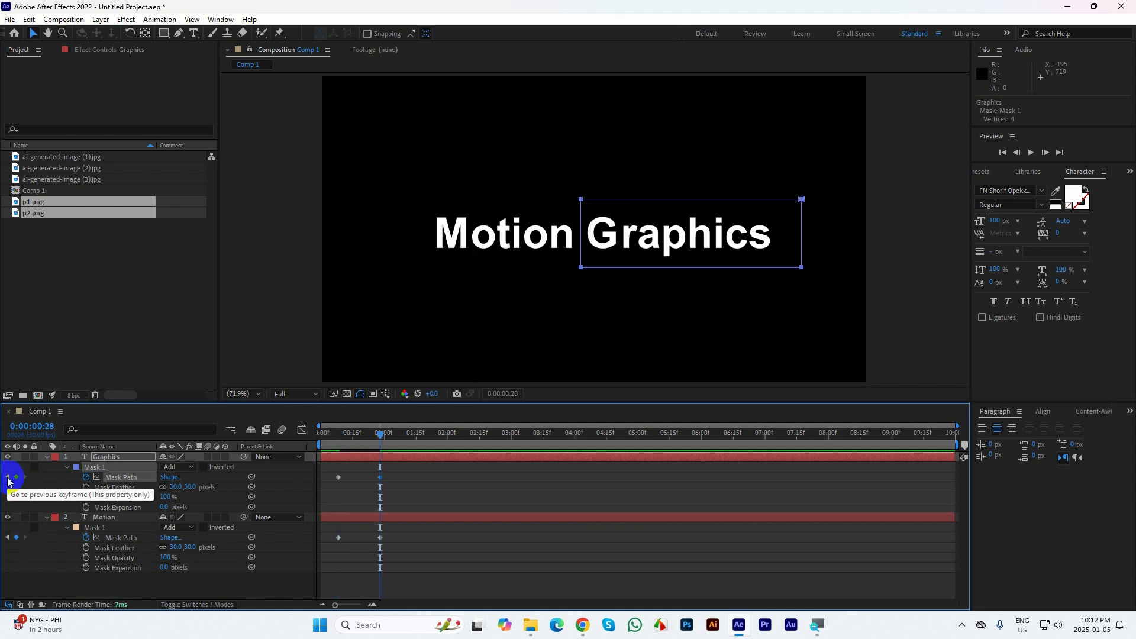
click(8, 481)
drag(794, 165, 581, 269)
Preview the reveal of both words outward from the centre, playing from the start of the composition
click(442, 481)
drag(345, 450, 275, 445)
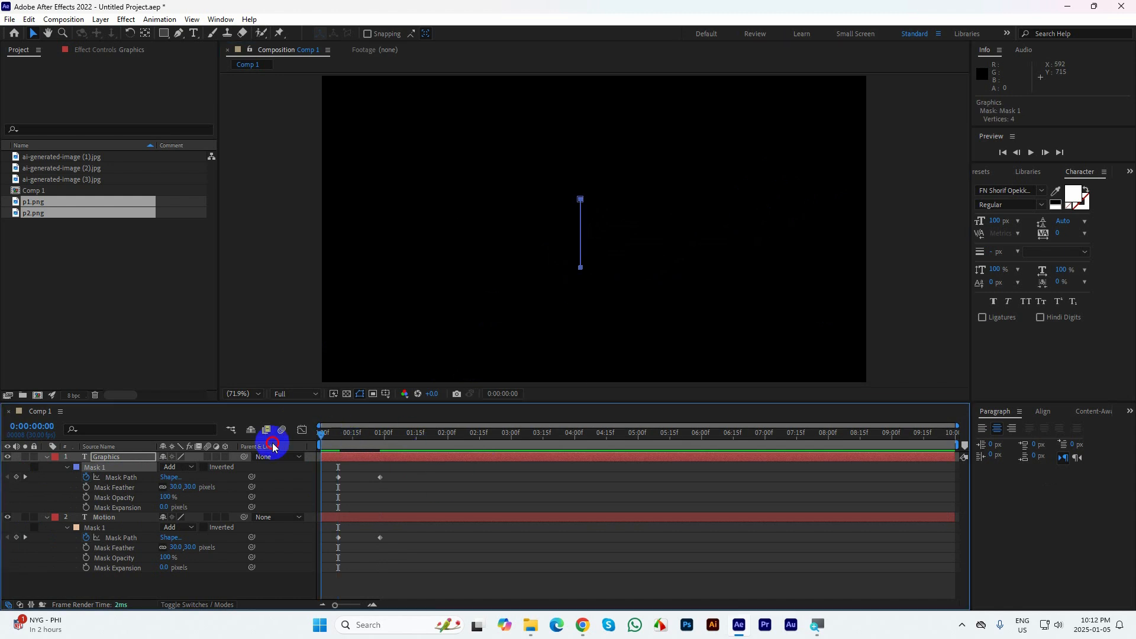
click(453, 554)
key(space)
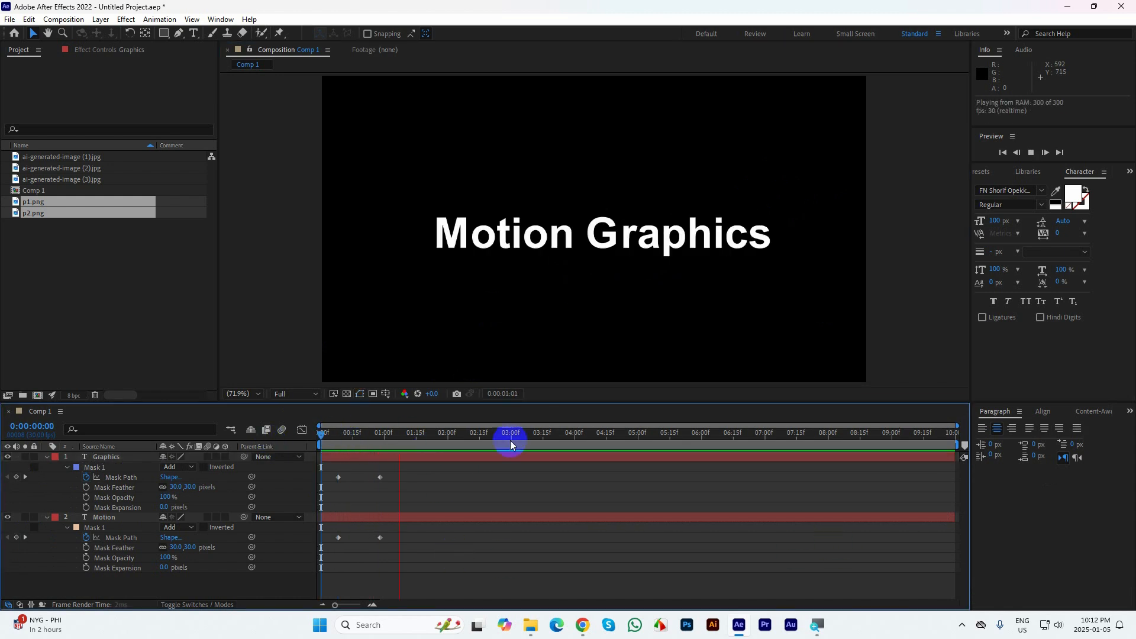
key(space)
drag(413, 445, 300, 441)
key(space)
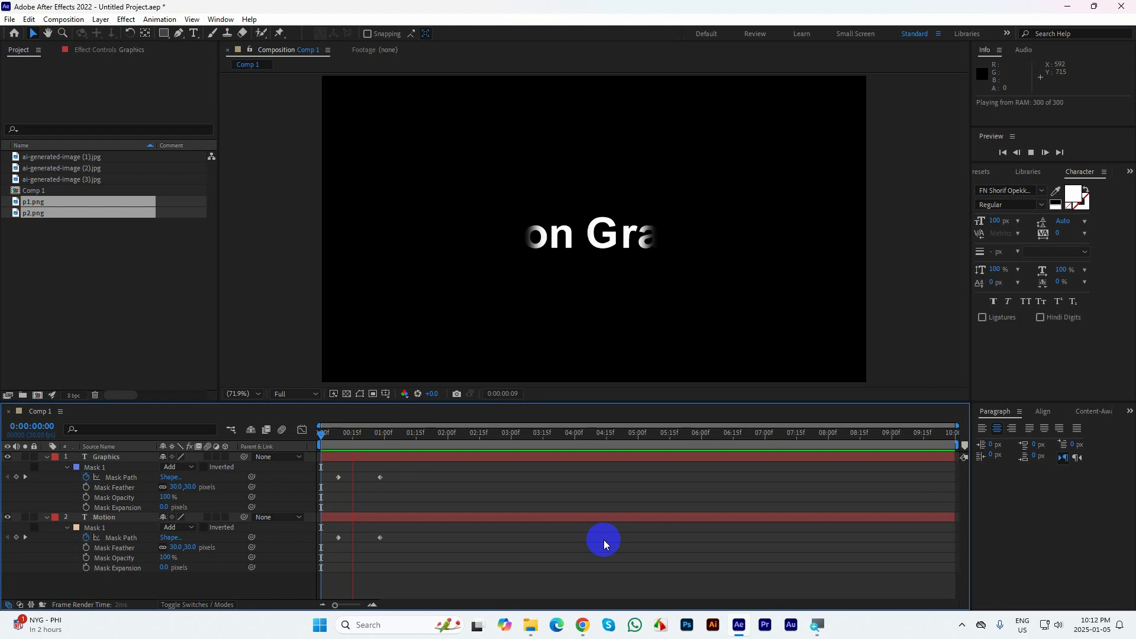
key(space)
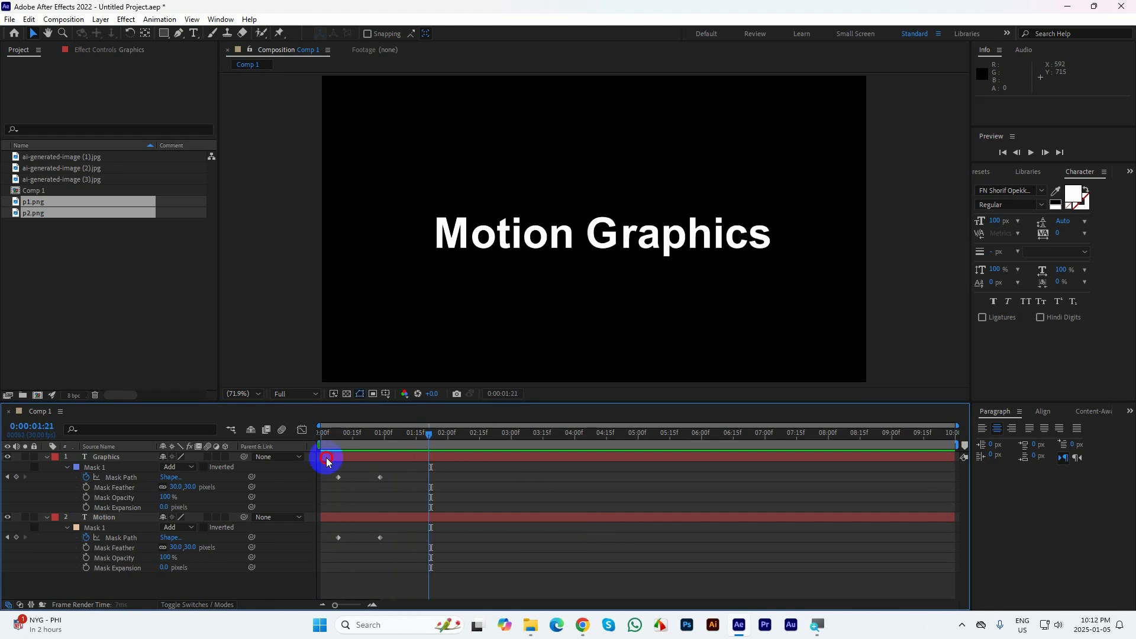
Easy-ease both layers' mask path keyframes, shift the speed peak toward the start in the speed graph, and preview the reveal
drag(396, 542, 308, 462)
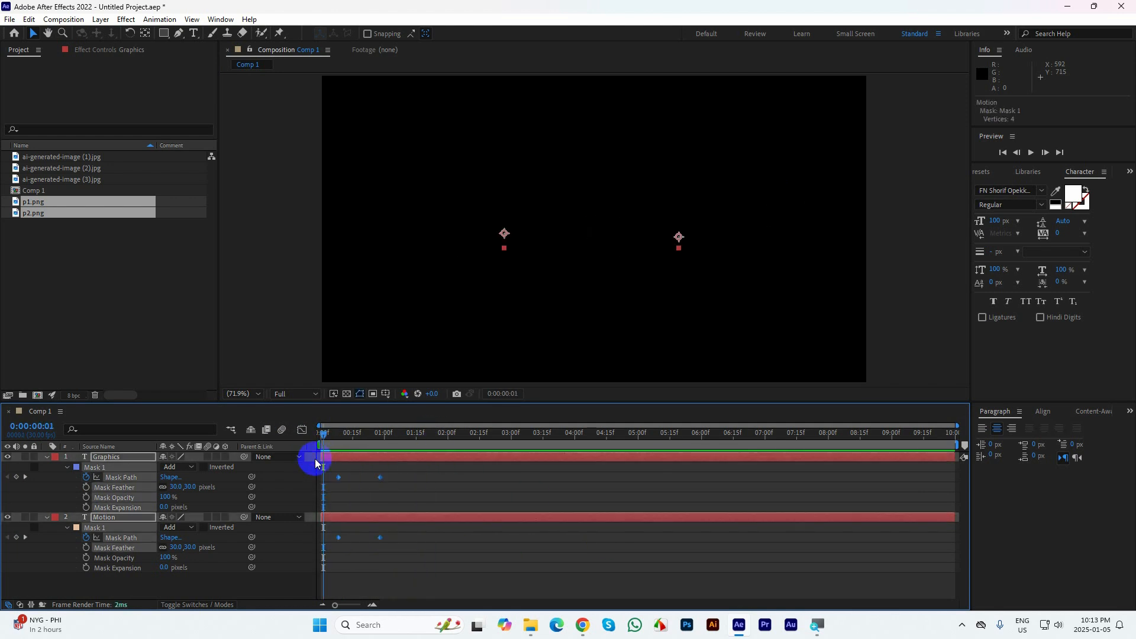
click(302, 430)
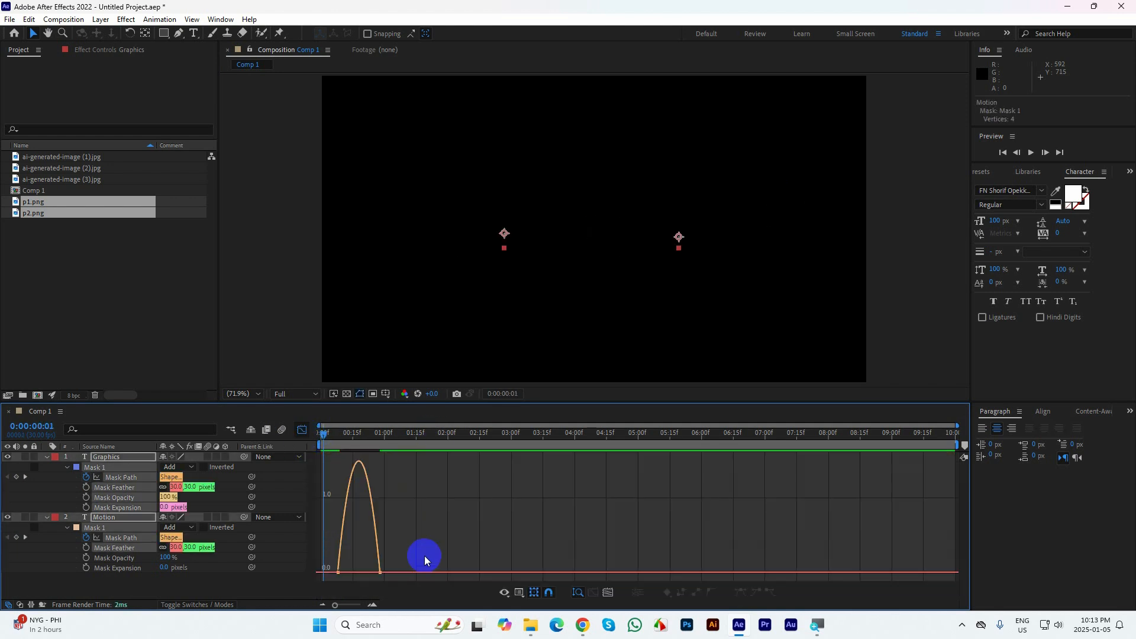
click(365, 569)
drag(365, 569, 361, 571)
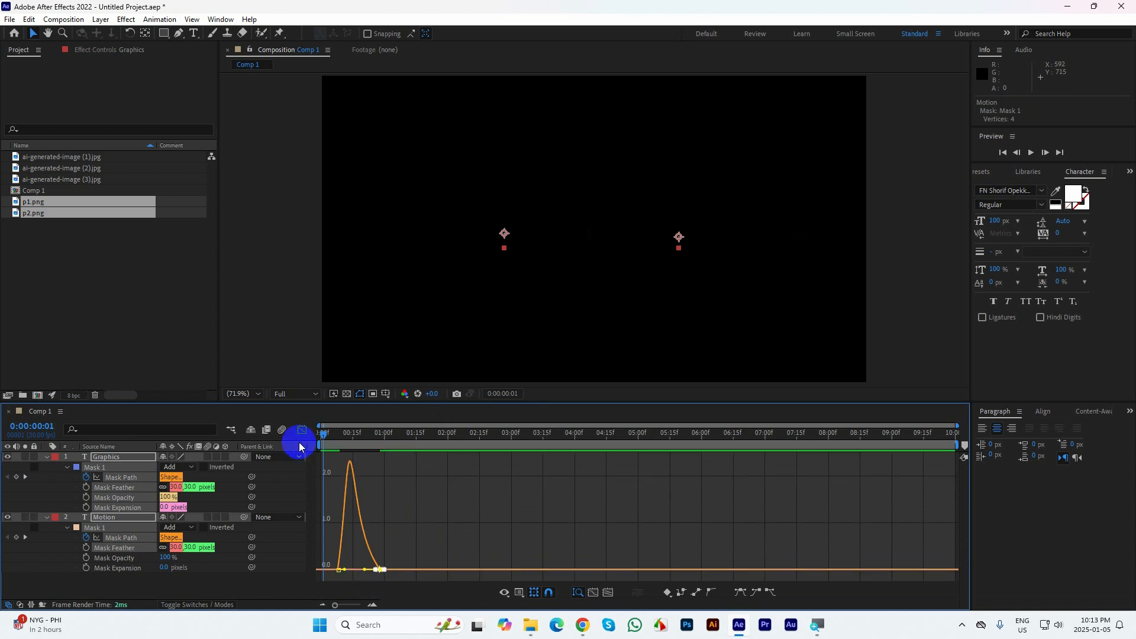
click(302, 431)
key(space)
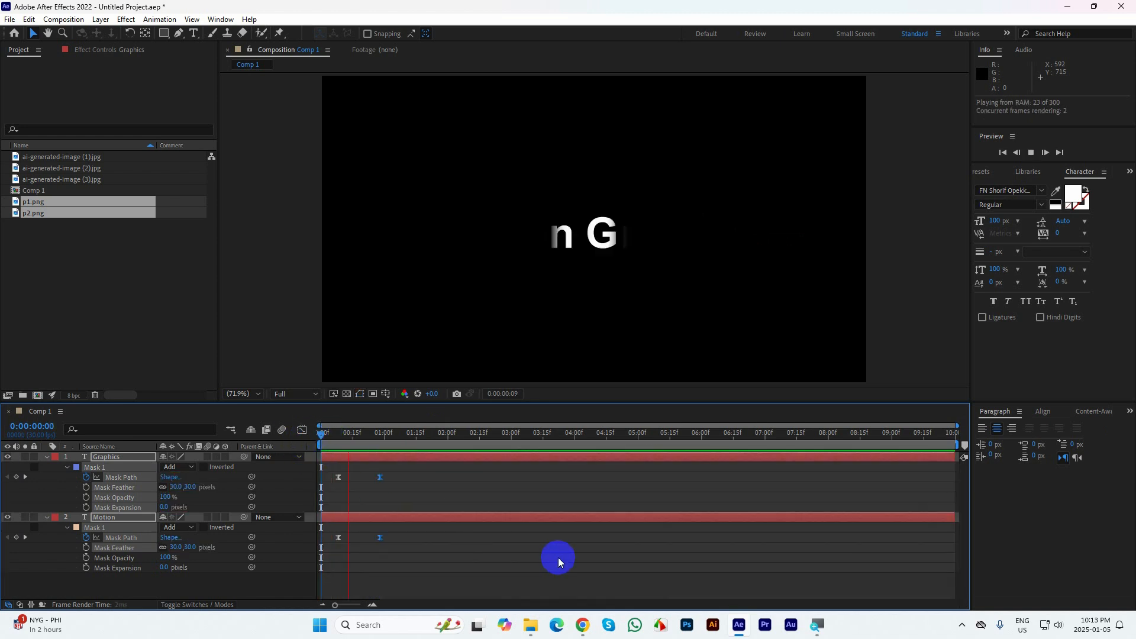
Preview the eased reveal of both words from the start of the composition
click(426, 457)
drag(437, 437, 297, 462)
key(space)
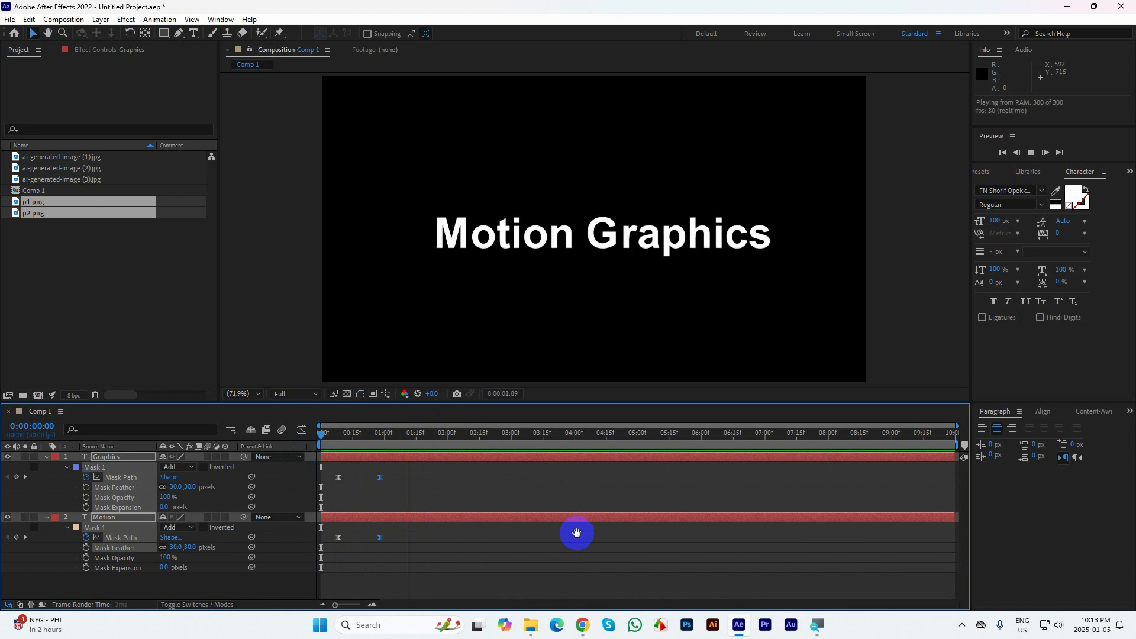
key(space)
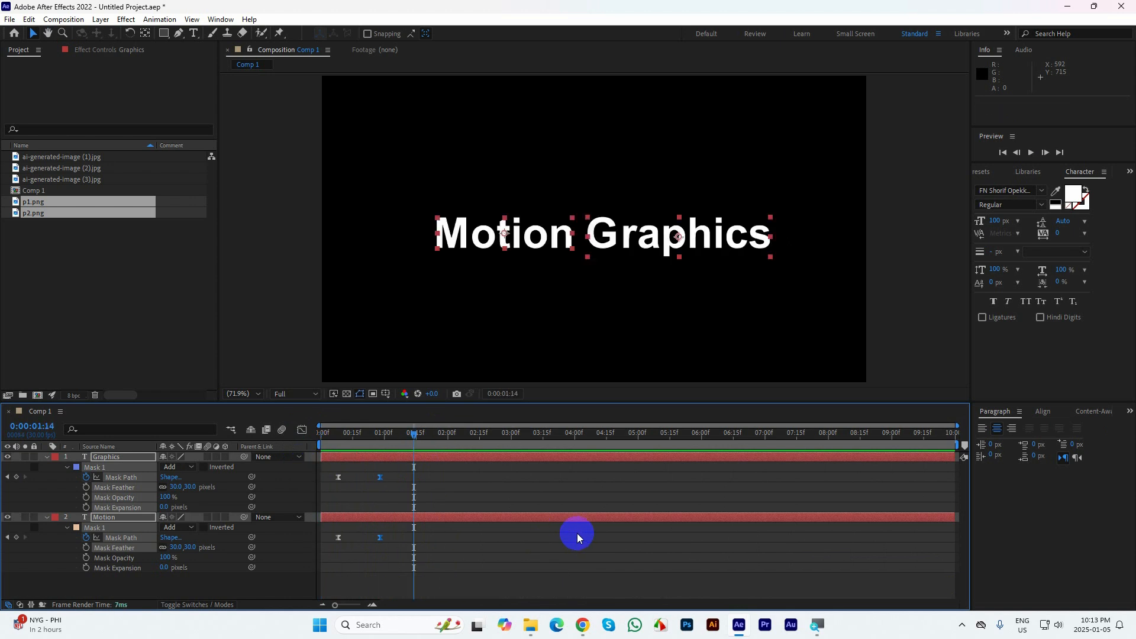
Collapse the layer properties and delete the Graphics and Motion text layers from Comp 1
click(46, 456)
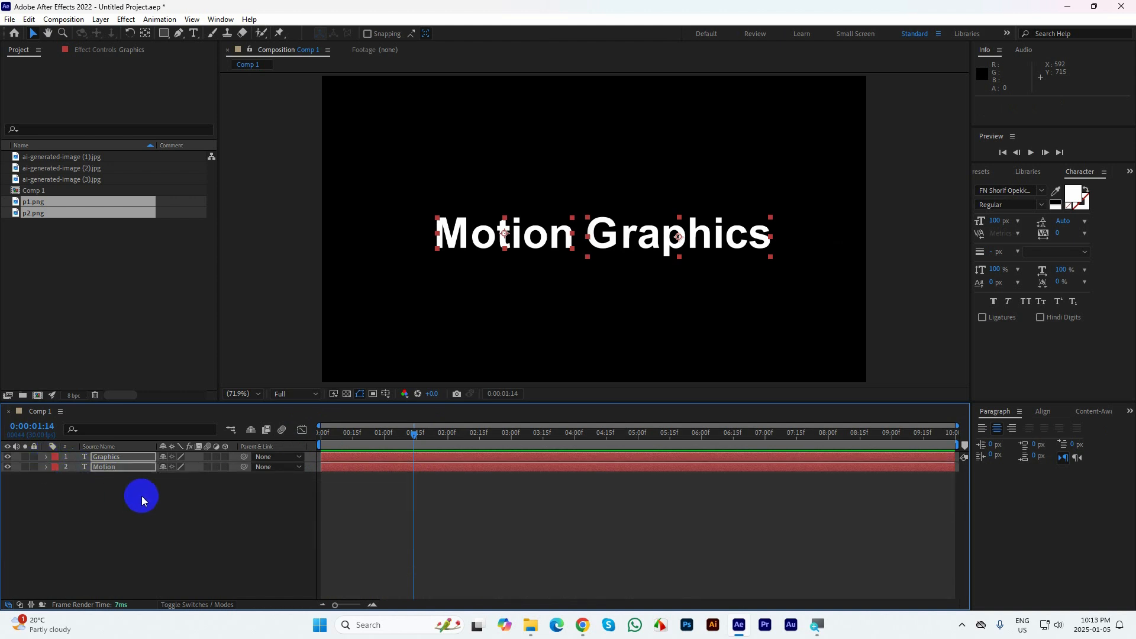
drag(121, 507, 107, 472)
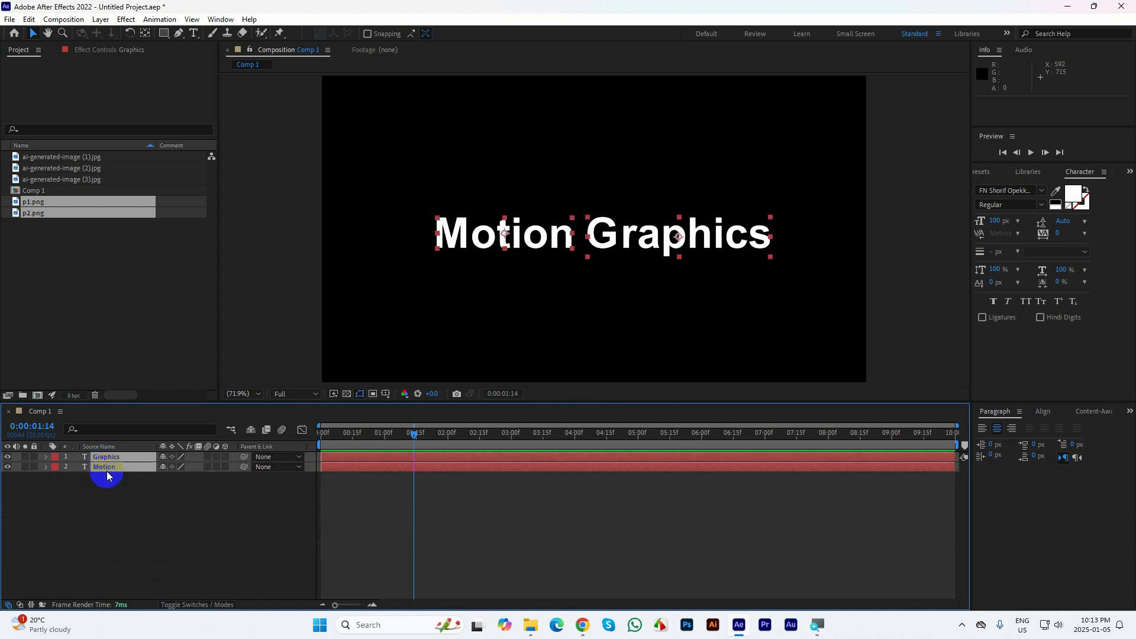
key(Delete)
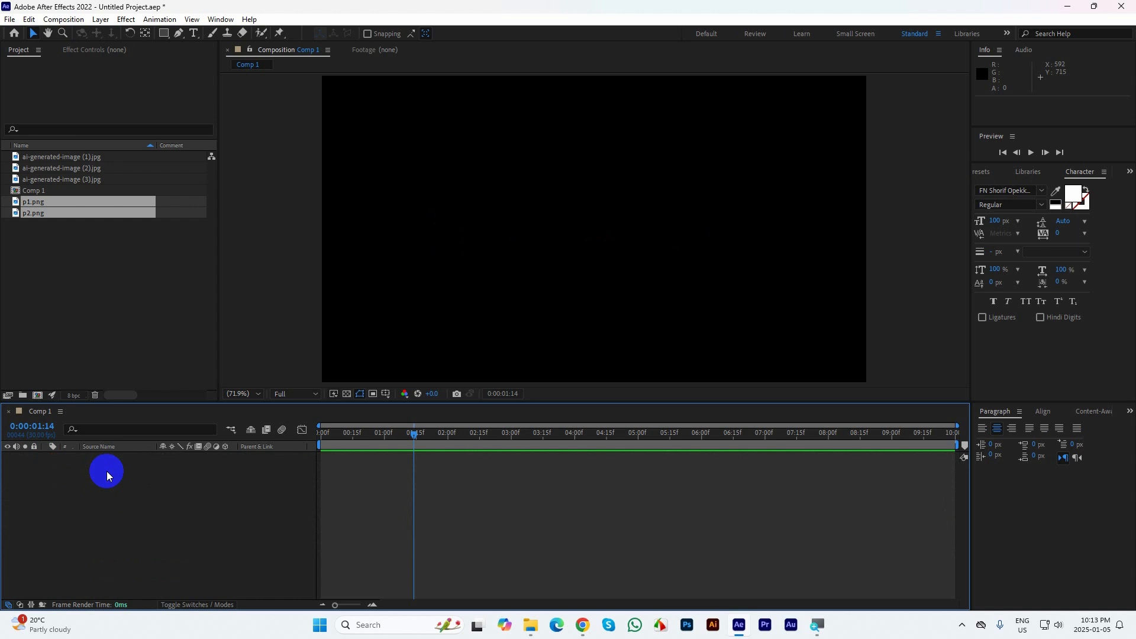
Import ink splash footage (1) to (3), overlay footage (1) to (3) and white-vintage-paper from the Class 8 Resource Files folder
click(109, 283)
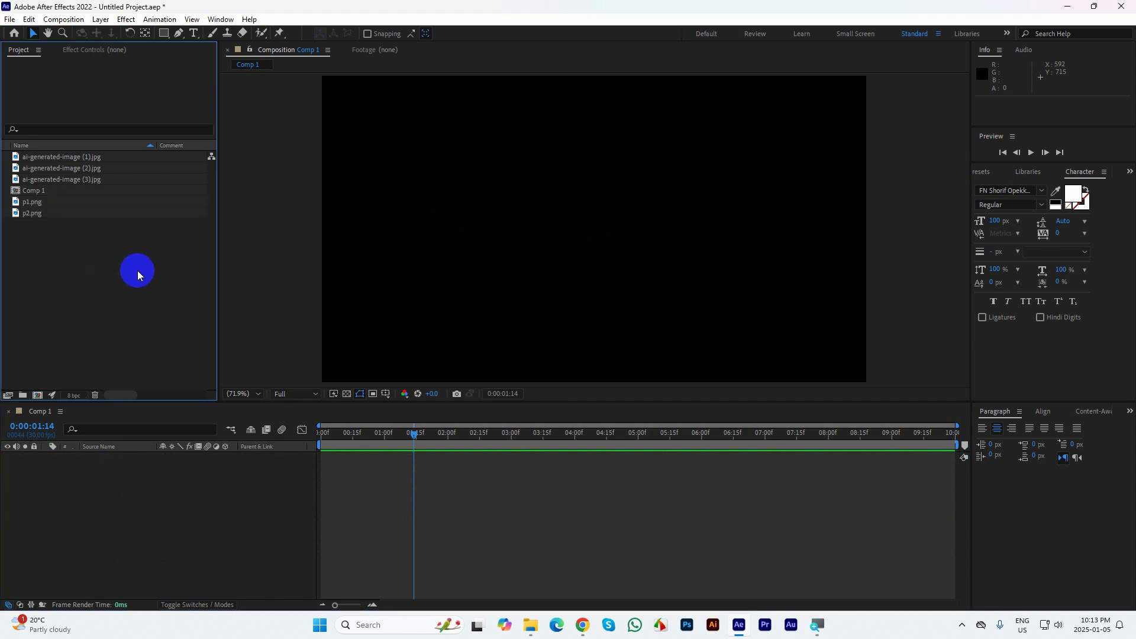
mouse_move(531, 625)
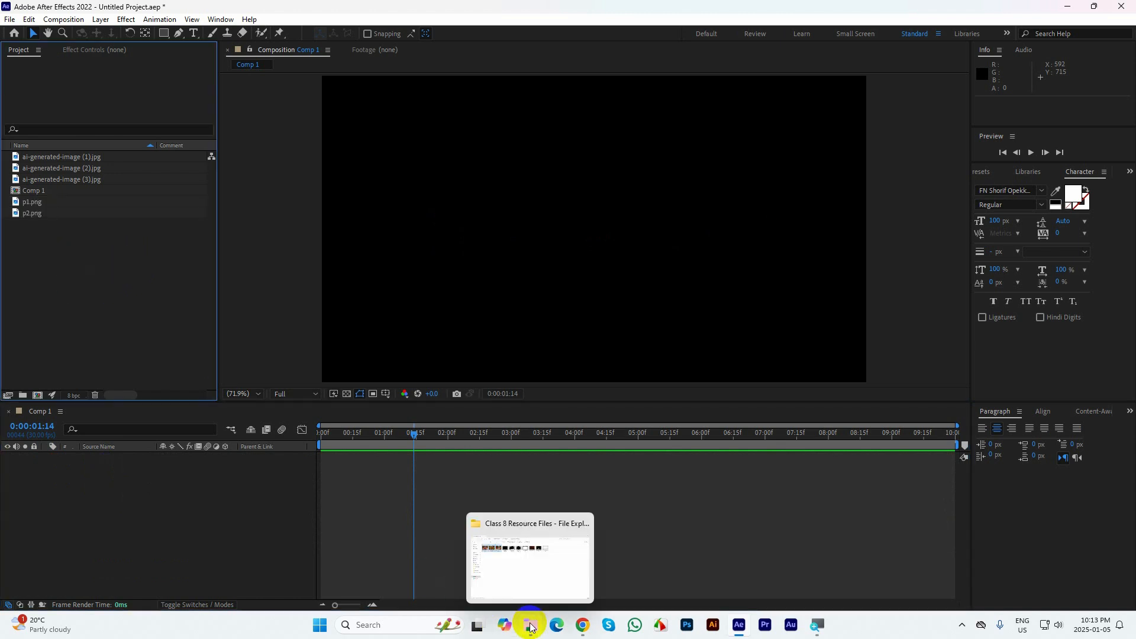
click(526, 568)
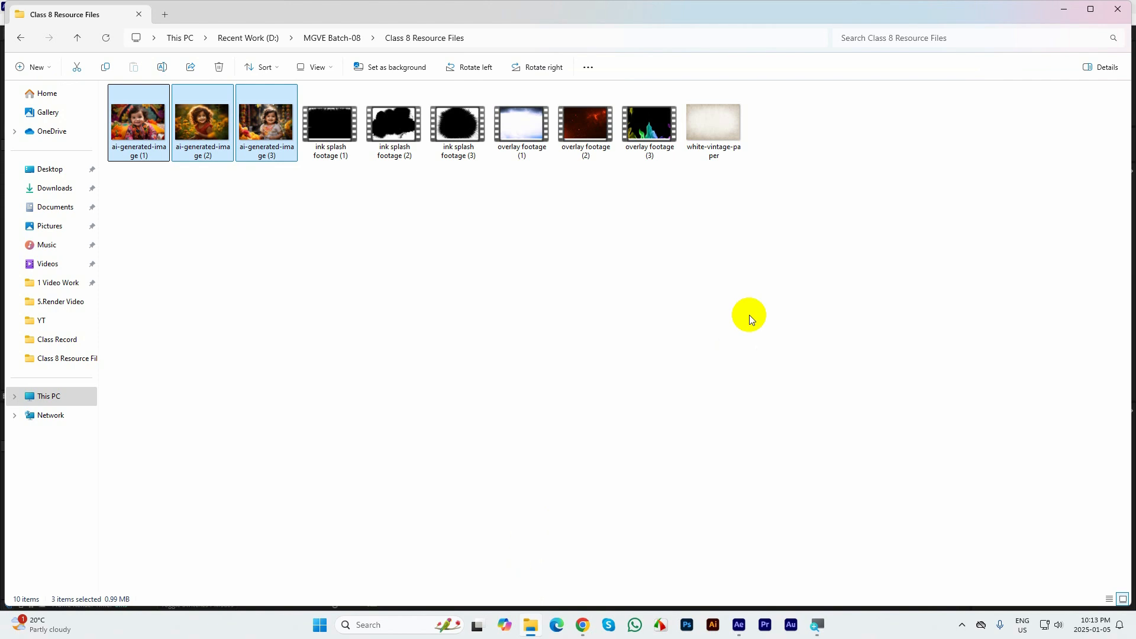
drag(890, 228, 53, 305)
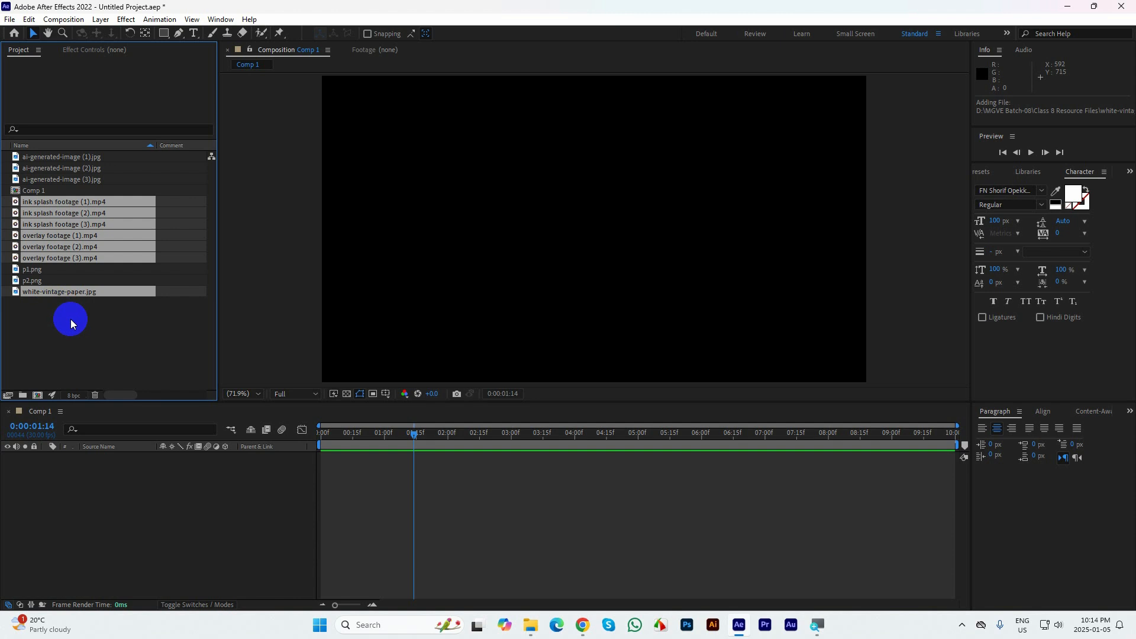
click(69, 318)
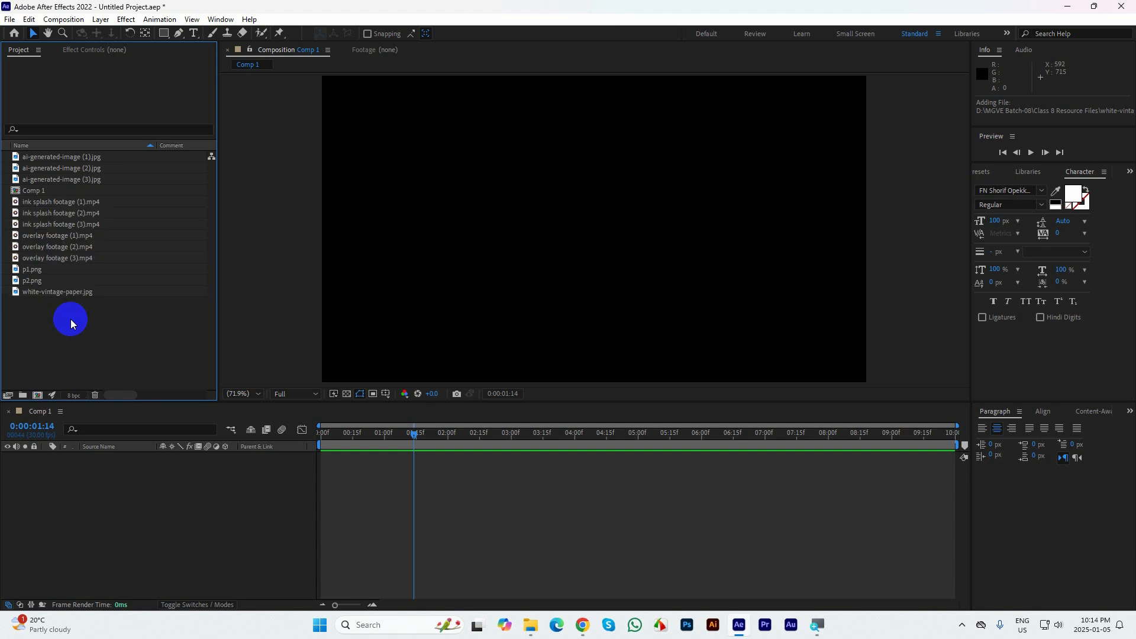
click(40, 203)
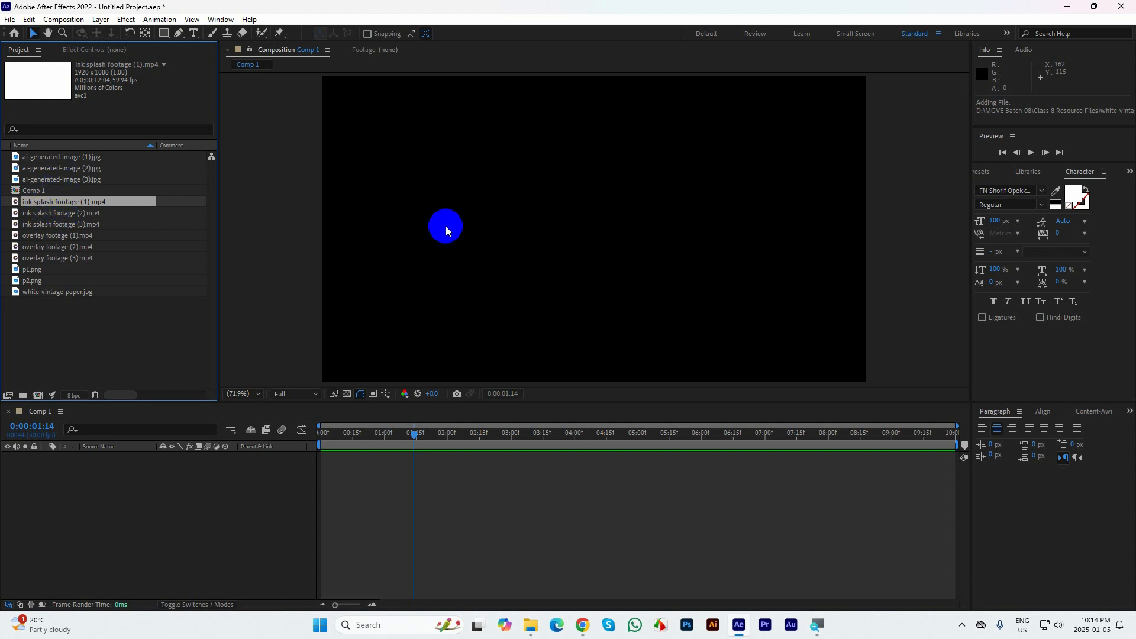
click(450, 237)
key(ctrl+k)
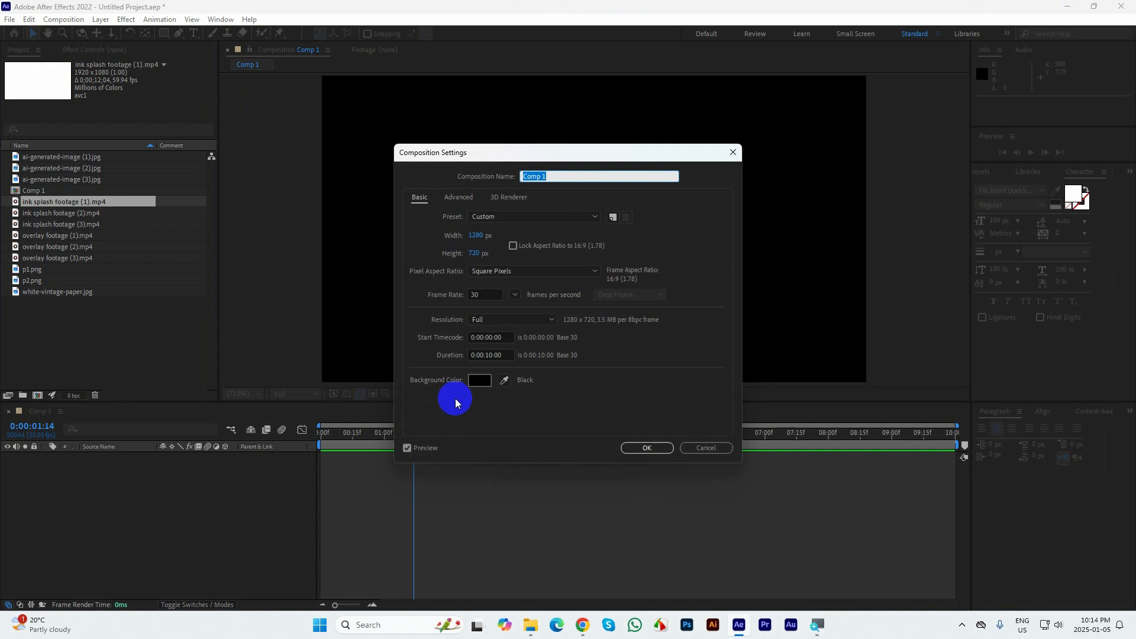
click(479, 383)
drag(550, 215, 337, 114)
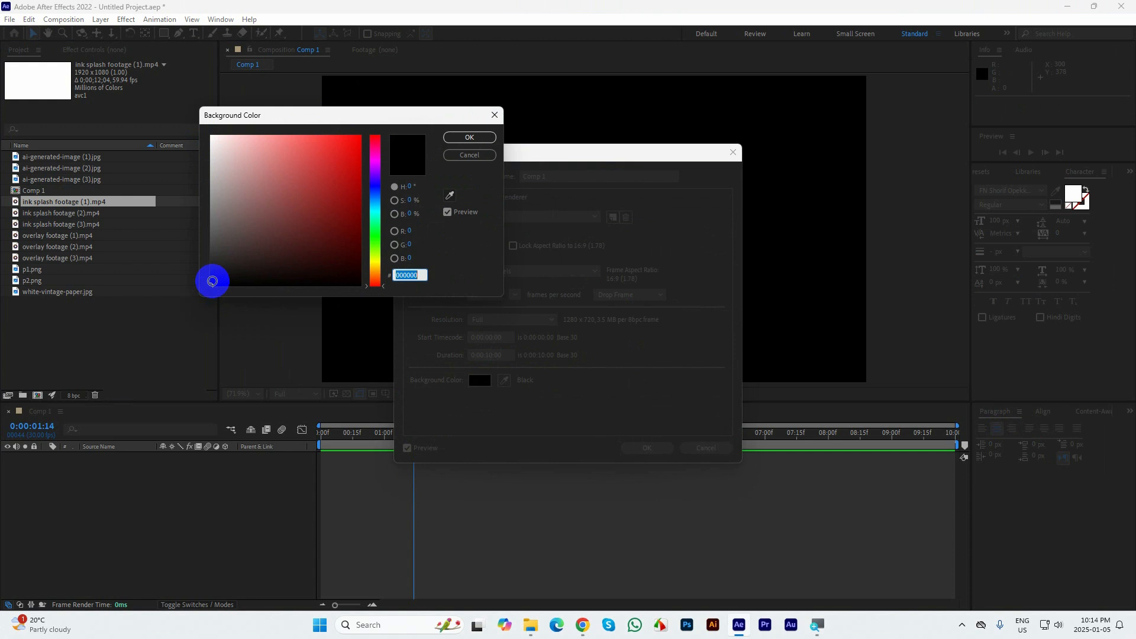
click(212, 275)
mouse_move(210, 260)
mouse_down()
mouse_move(206, 142)
mouse_move(210, 290)
mouse_move(190, 122)
mouse_up()
click(473, 155)
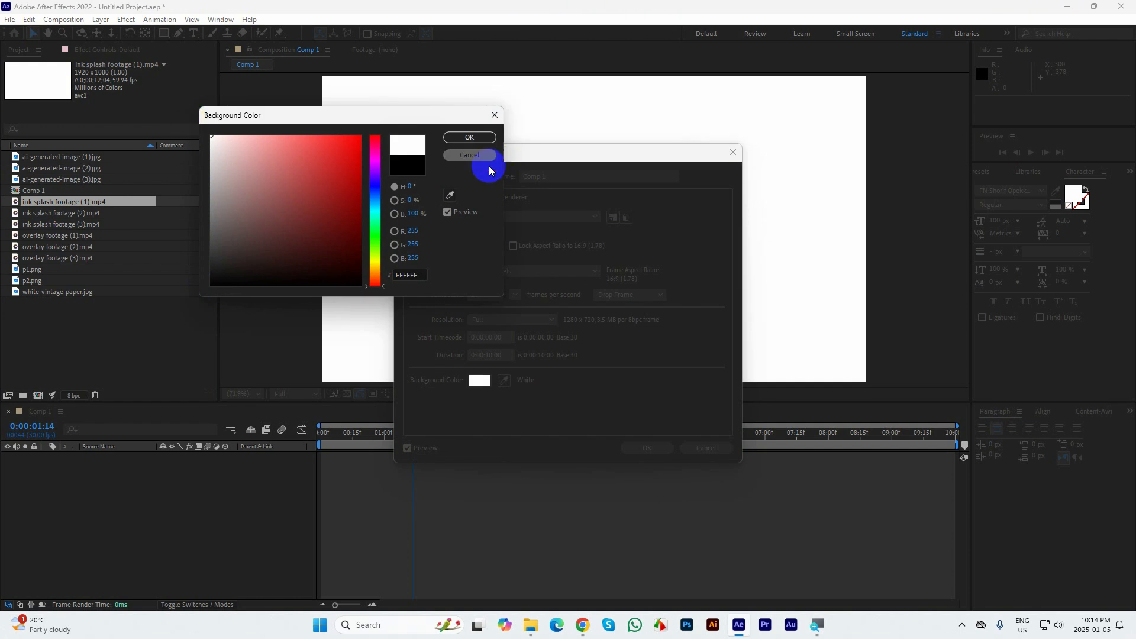
click(720, 445)
Add white-vintage-paper.jpg to Comp 1 as a background layer
click(123, 343)
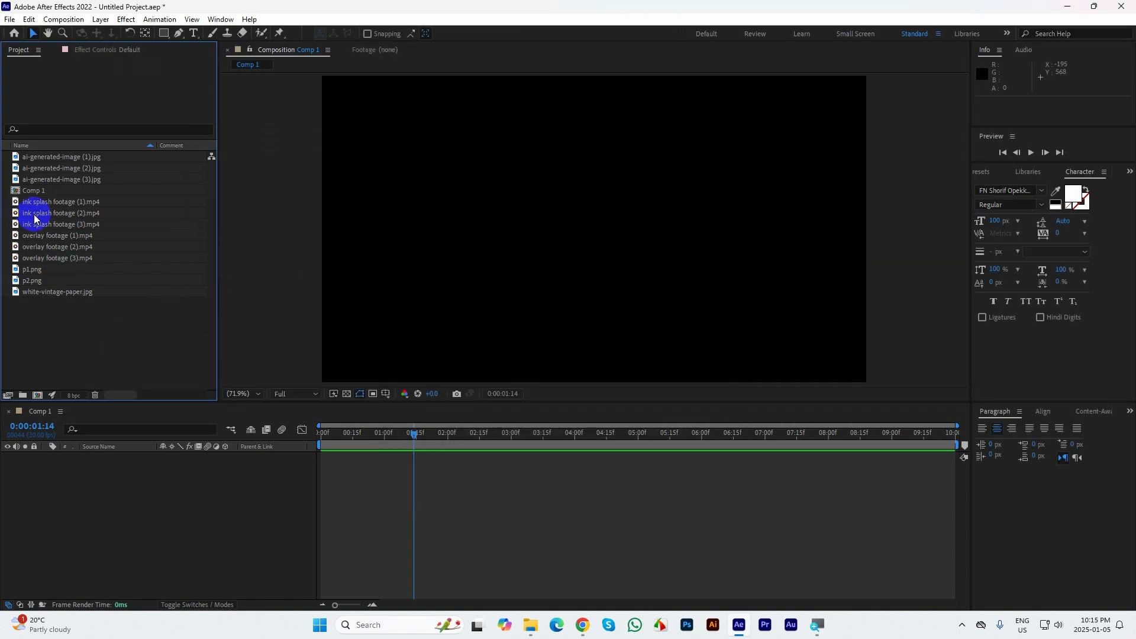
click(27, 204)
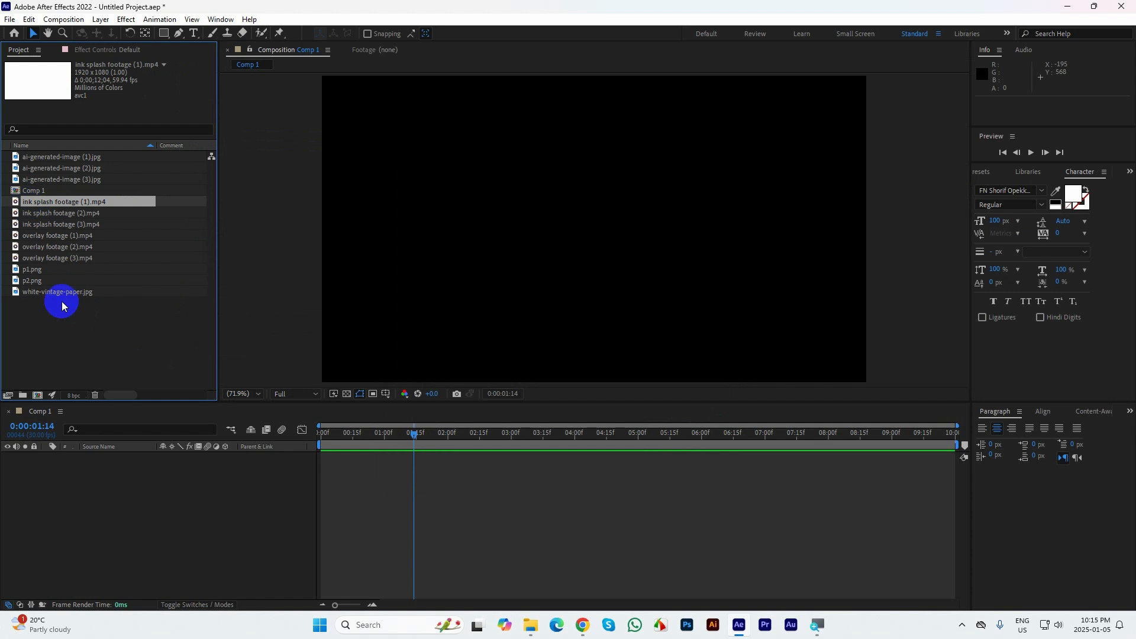
click(53, 236)
drag(56, 292, 106, 467)
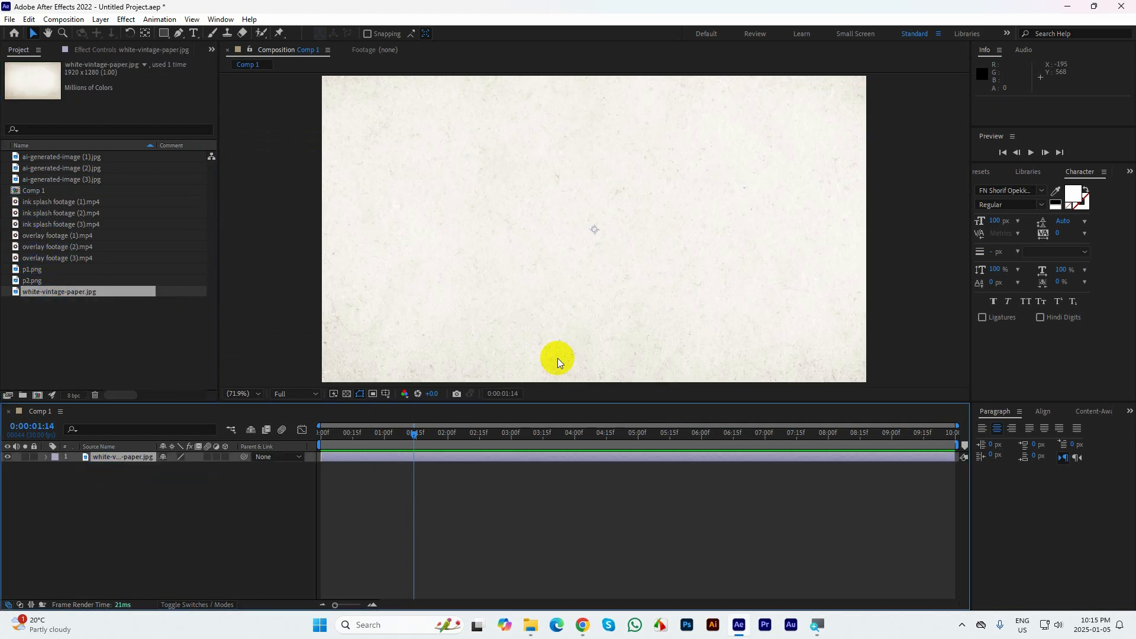
Scale the white-vintage-paper layer with Fit to Comp so the whole paper texture fills the frame
click(108, 460)
right_click(108, 460)
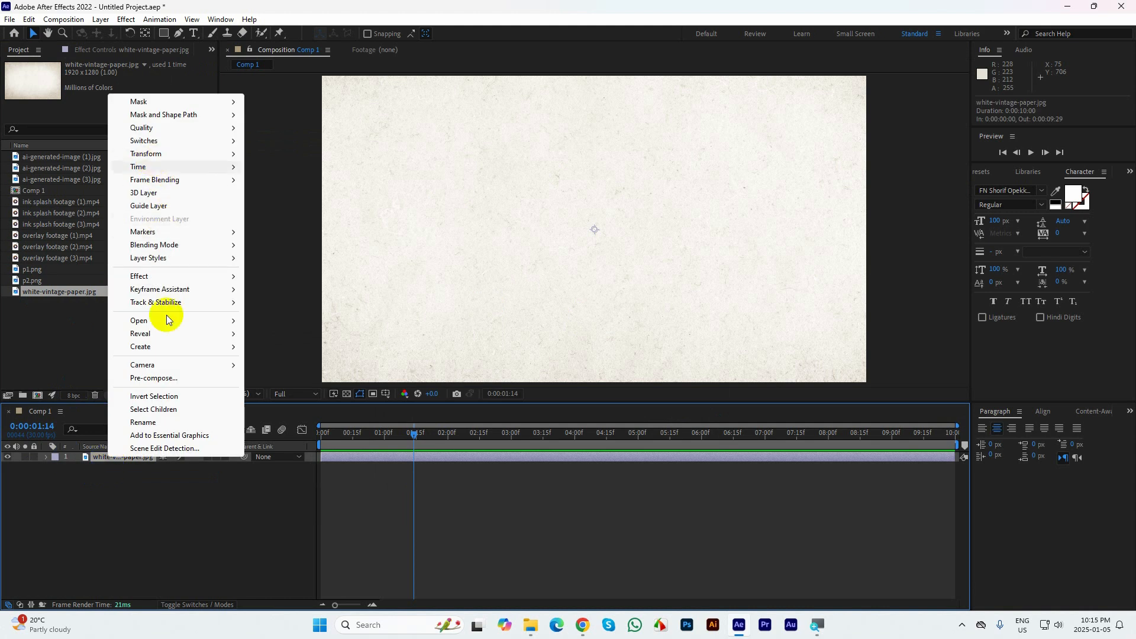
click(154, 504)
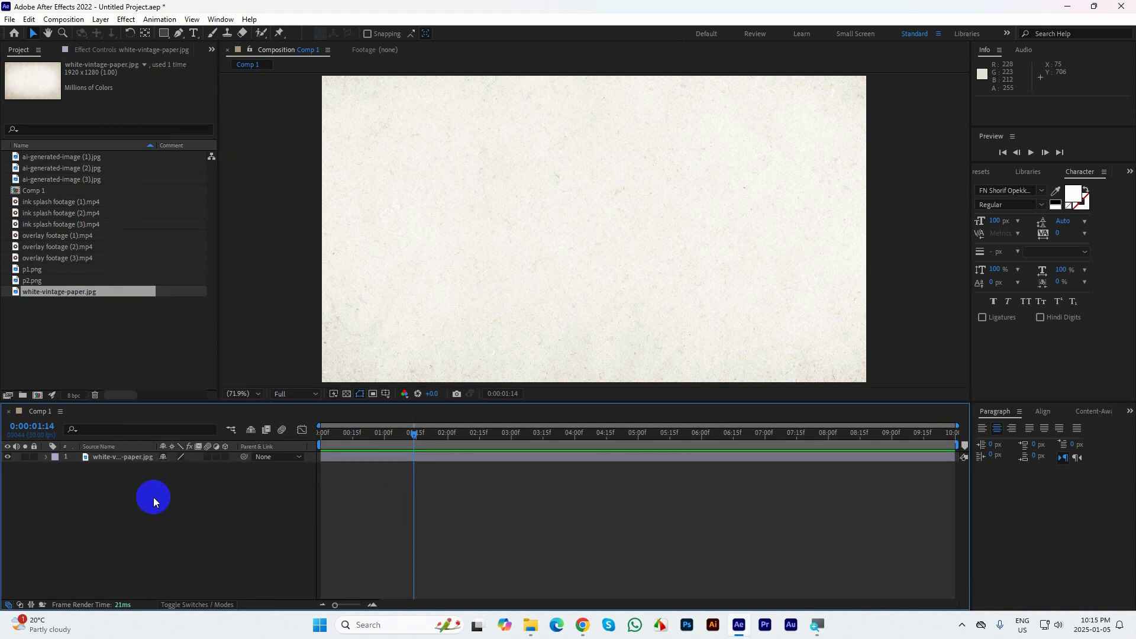
click(133, 457)
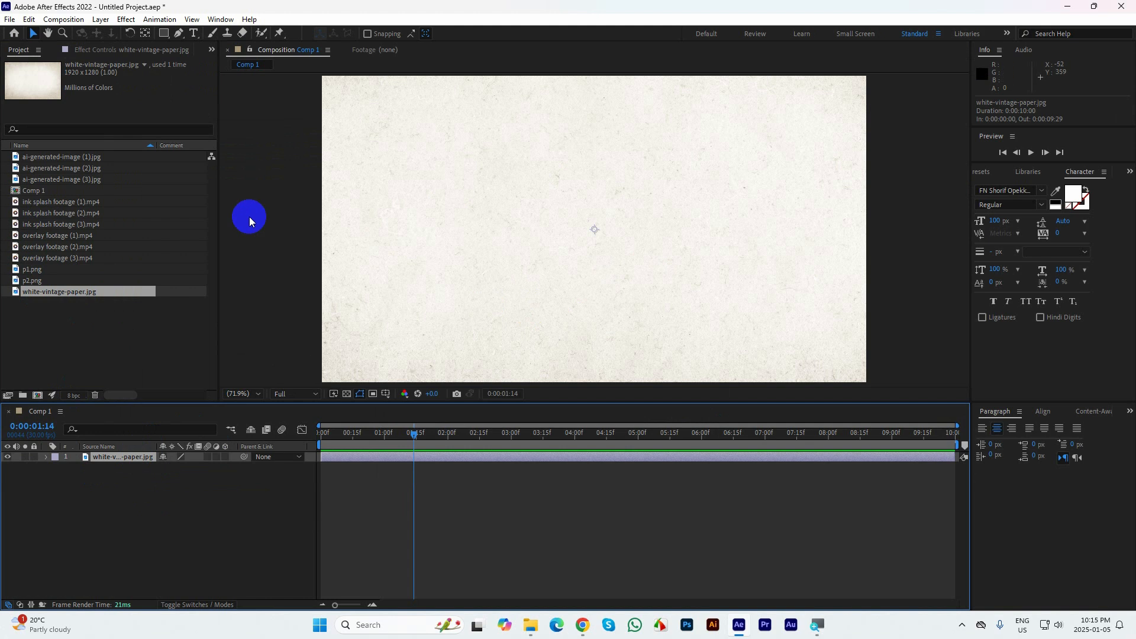
click(112, 327)
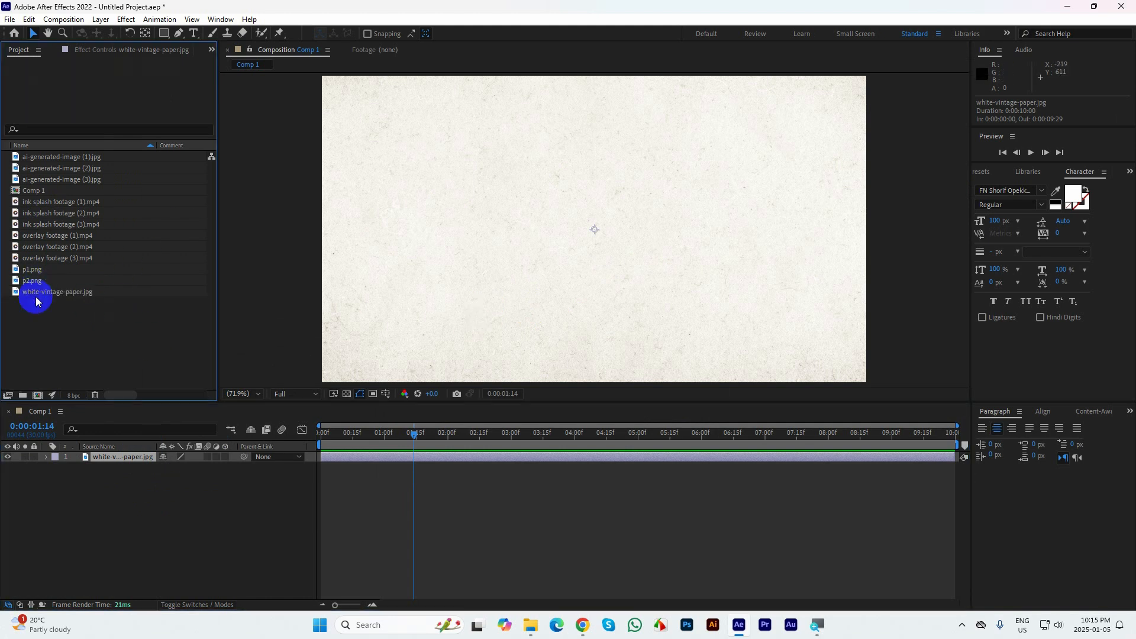
click(244, 393)
click(757, 334)
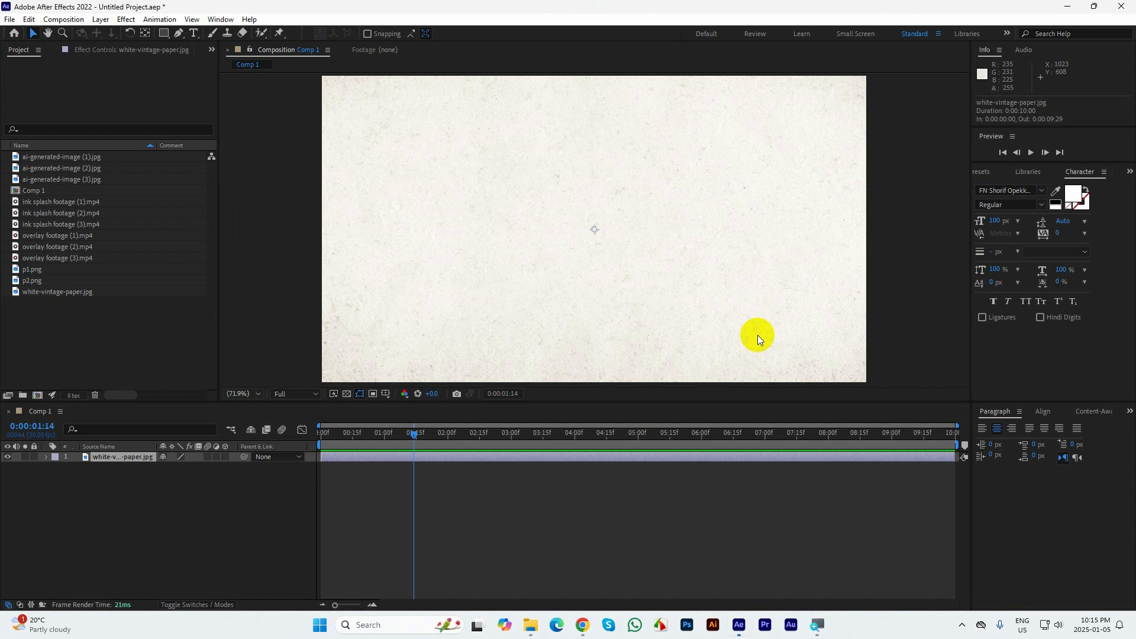
scroll(757, 335, down, 3)
click(140, 476)
click(122, 457)
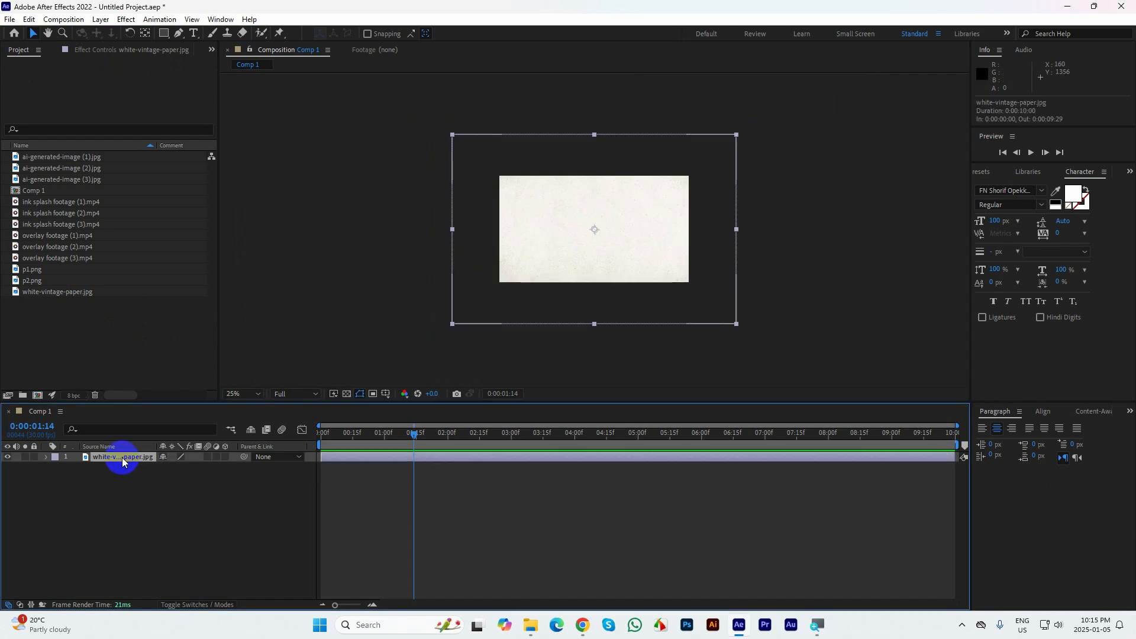
right_click(123, 459)
mouse_move(161, 155)
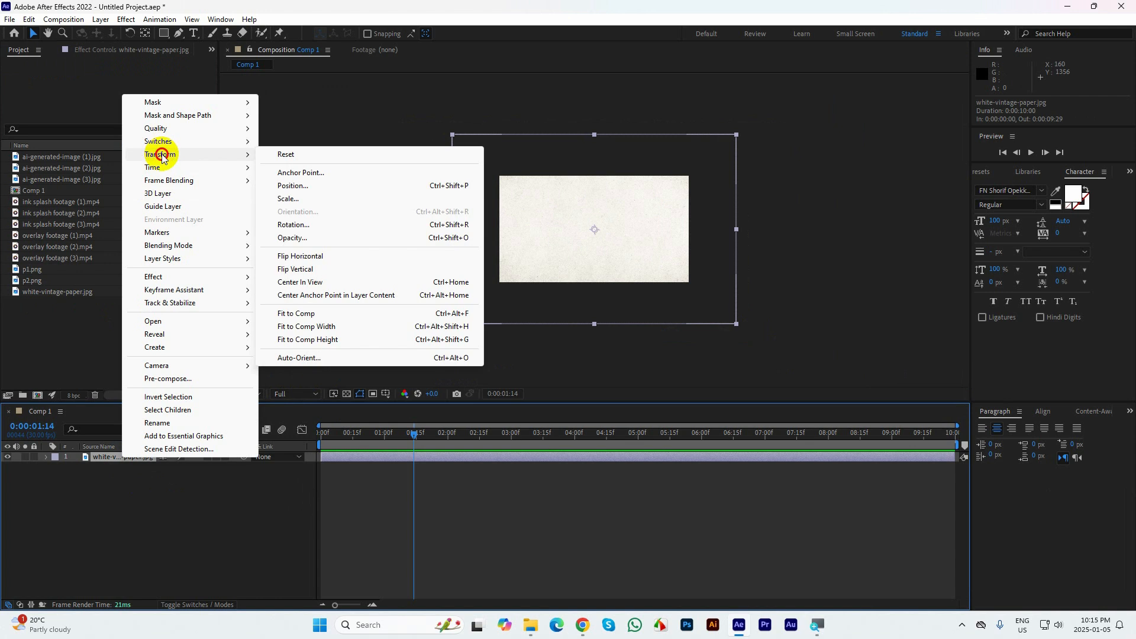
click(325, 315)
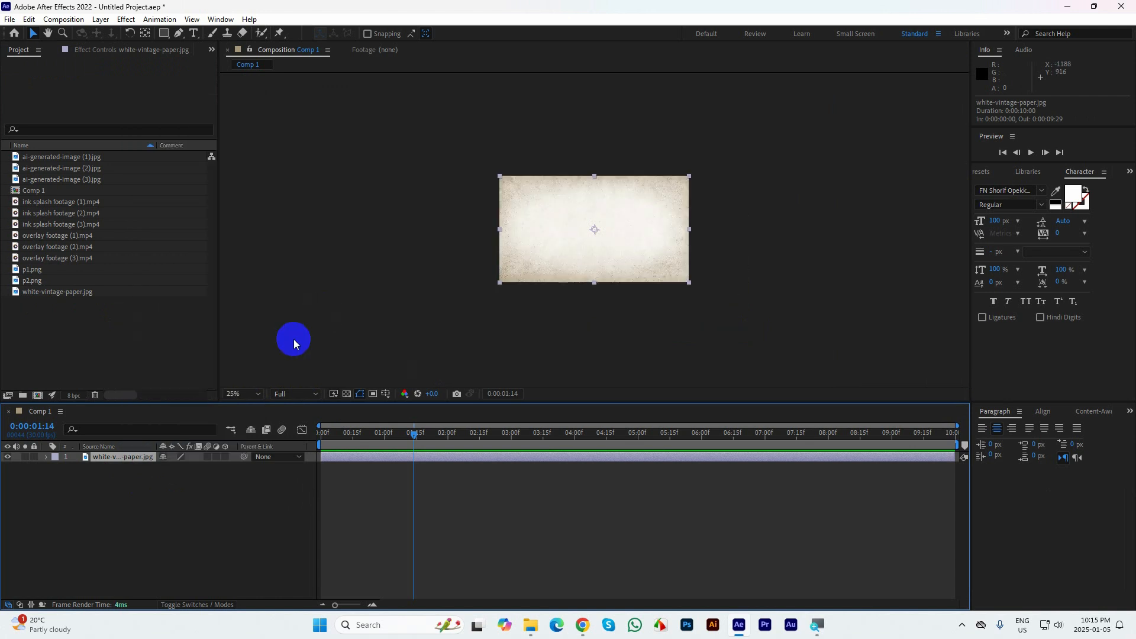
click(249, 391)
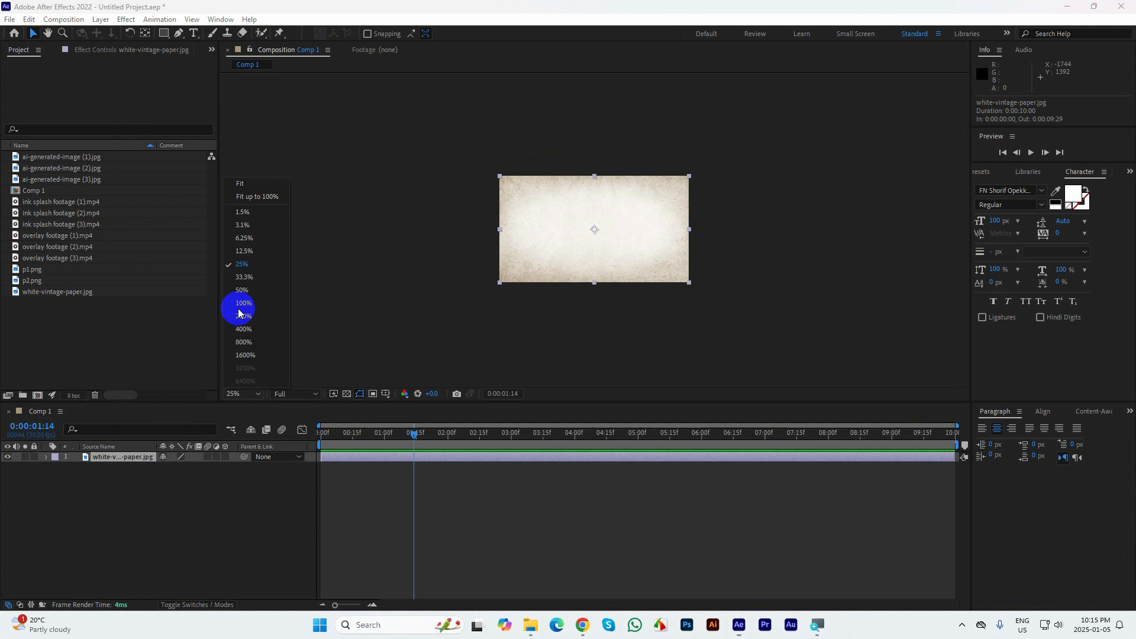
click(246, 179)
click(290, 469)
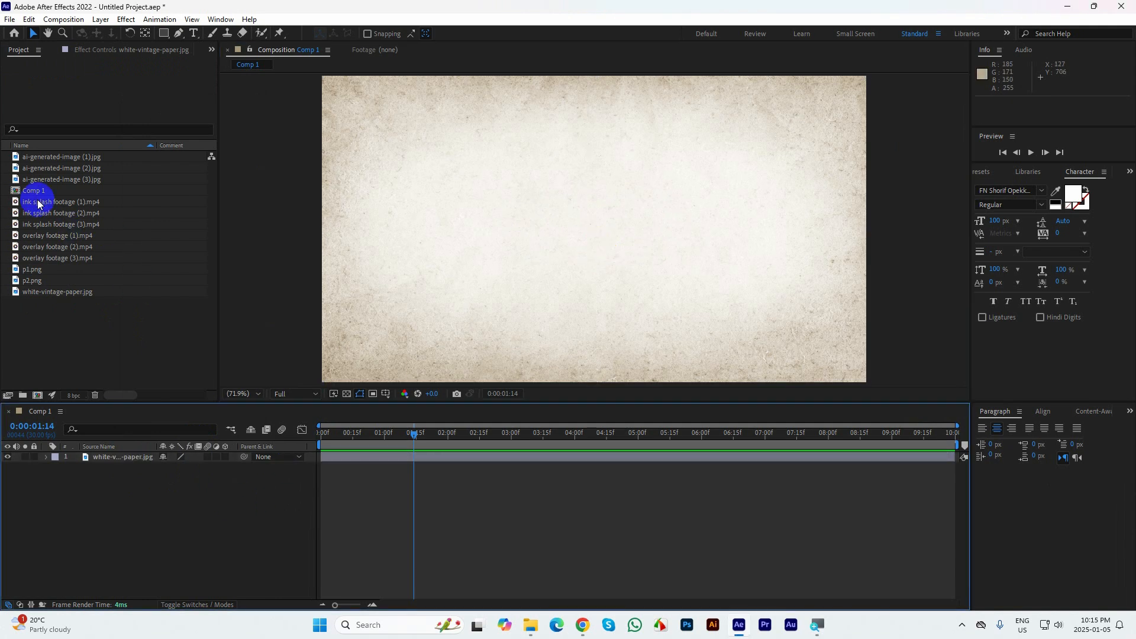
Add ai-generated-image (1), (2) and (3) to Comp 1 above the paper layer
click(41, 157)
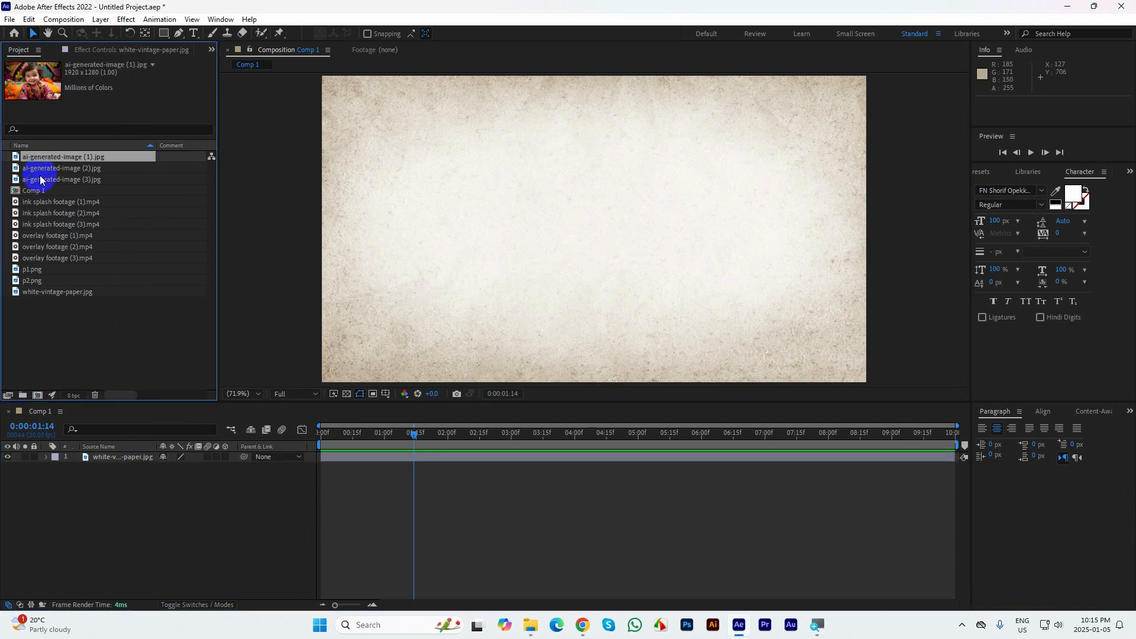
click(40, 179)
shift+click(40, 158)
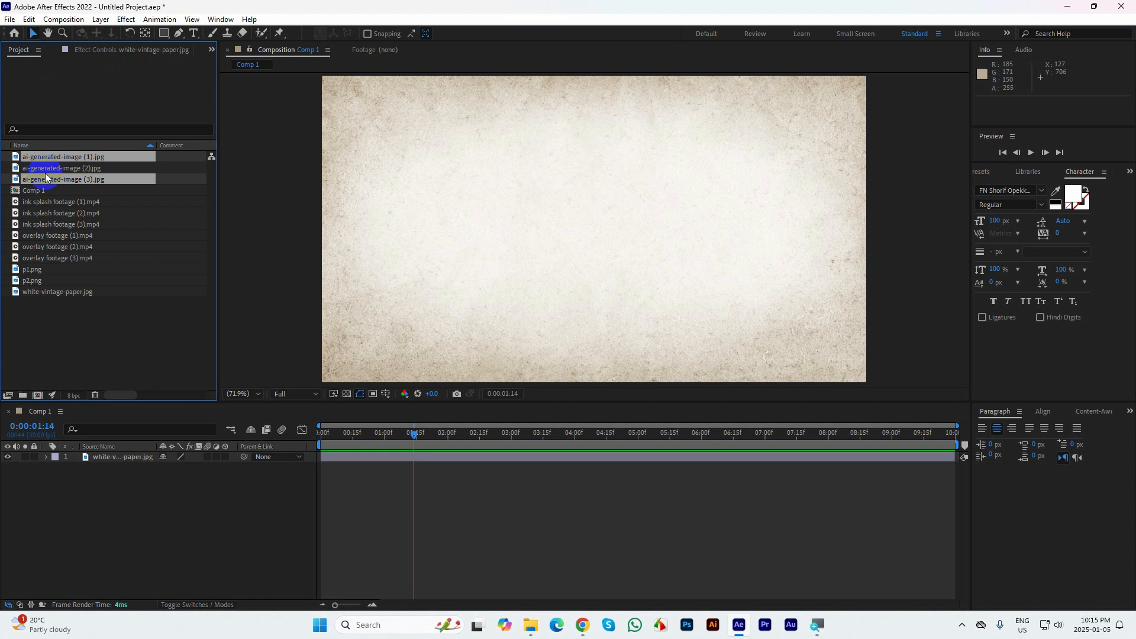
drag(49, 156, 111, 459)
Scale the three ai-generated-image layers to the frame with Fit to Comp
right_click(122, 457)
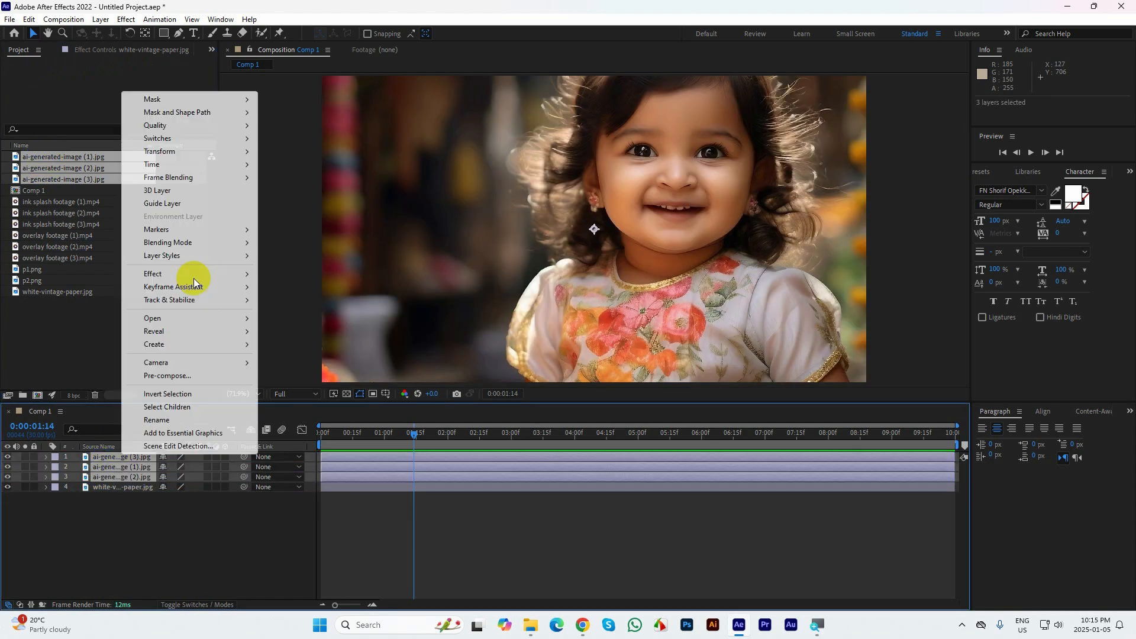
mouse_move(248, 152)
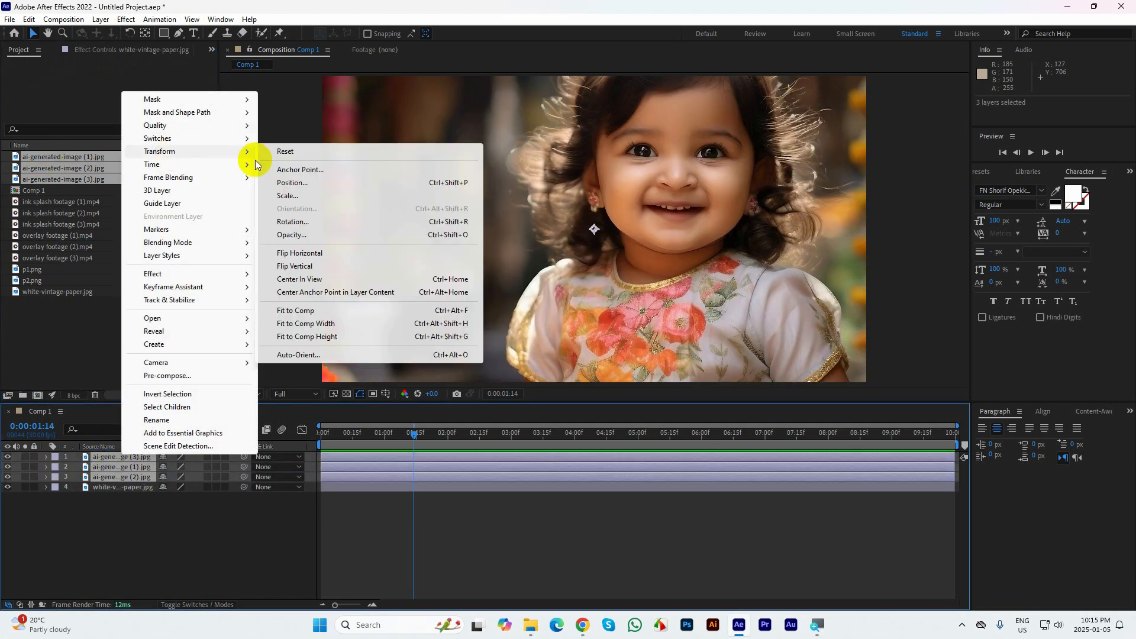
click(297, 310)
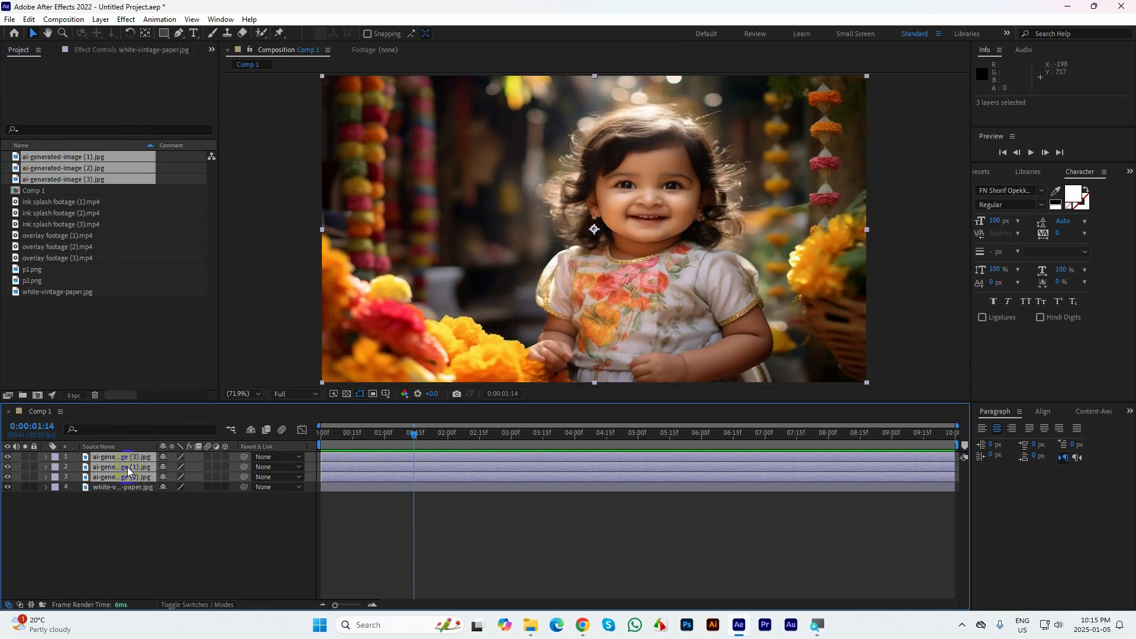
click(141, 506)
click(144, 517)
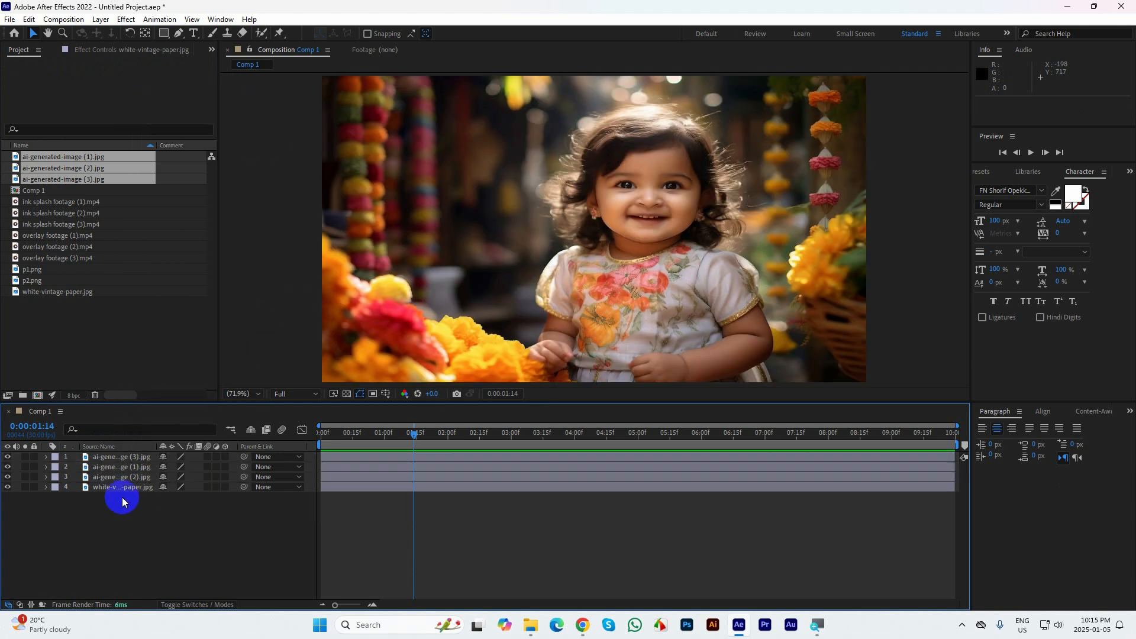
Hide the ai-generated-image (1) and (2) layers and move ai-generated-image (3) directly above the paper layer
drag(3, 476, 8, 466)
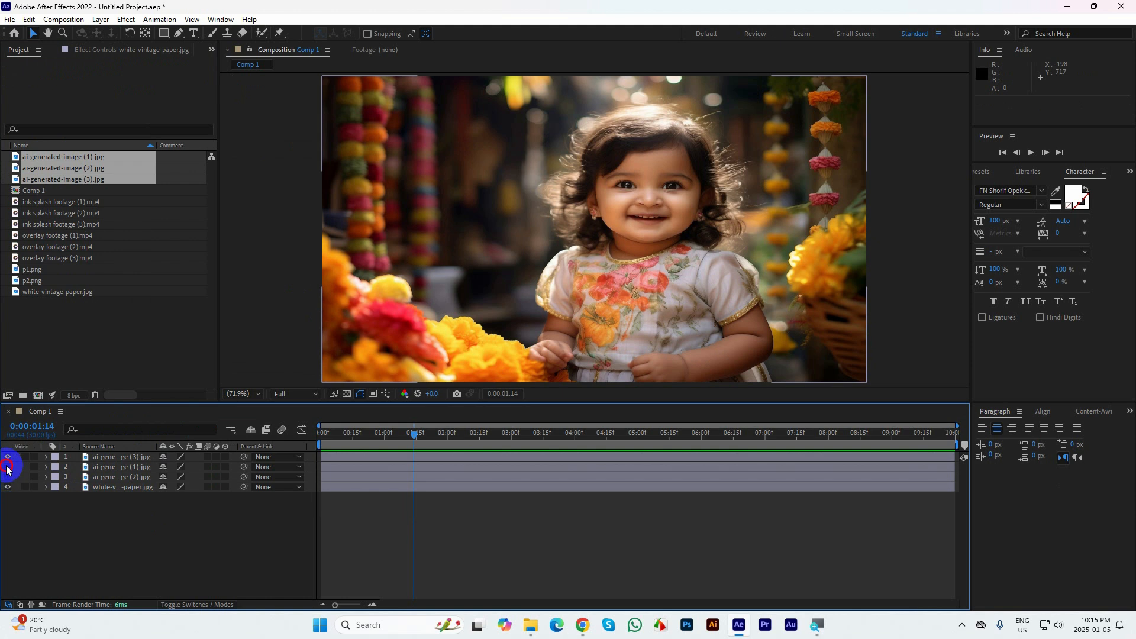
click(121, 458)
drag(120, 460, 117, 477)
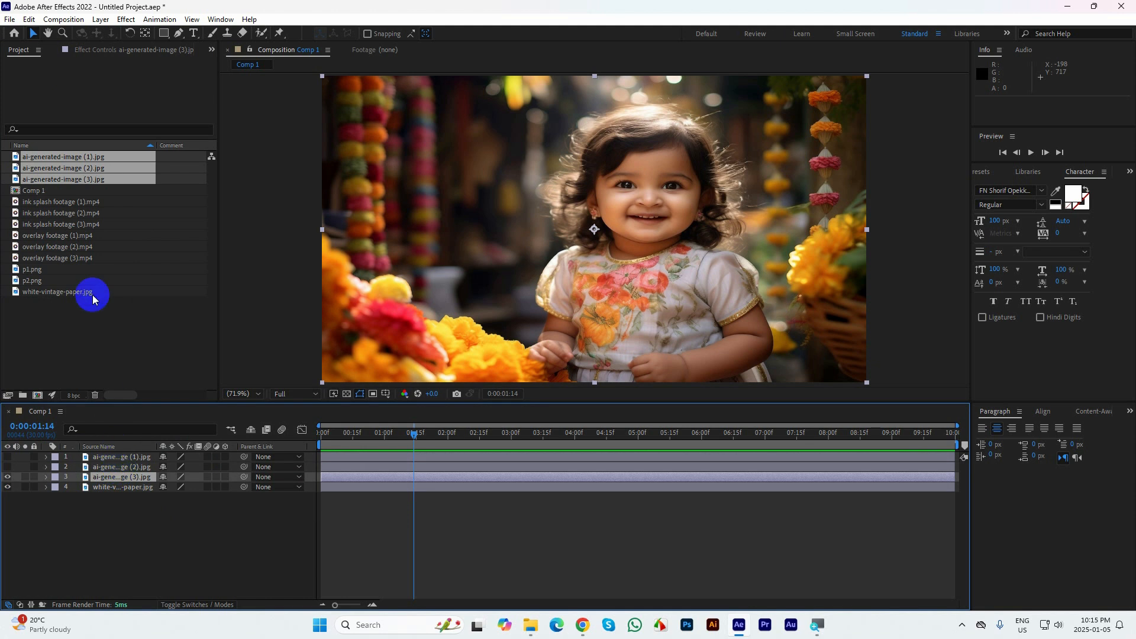
Examine ink splash footage (1), (2) and (3) by scrubbing through each clip in the footage viewer
click(48, 202)
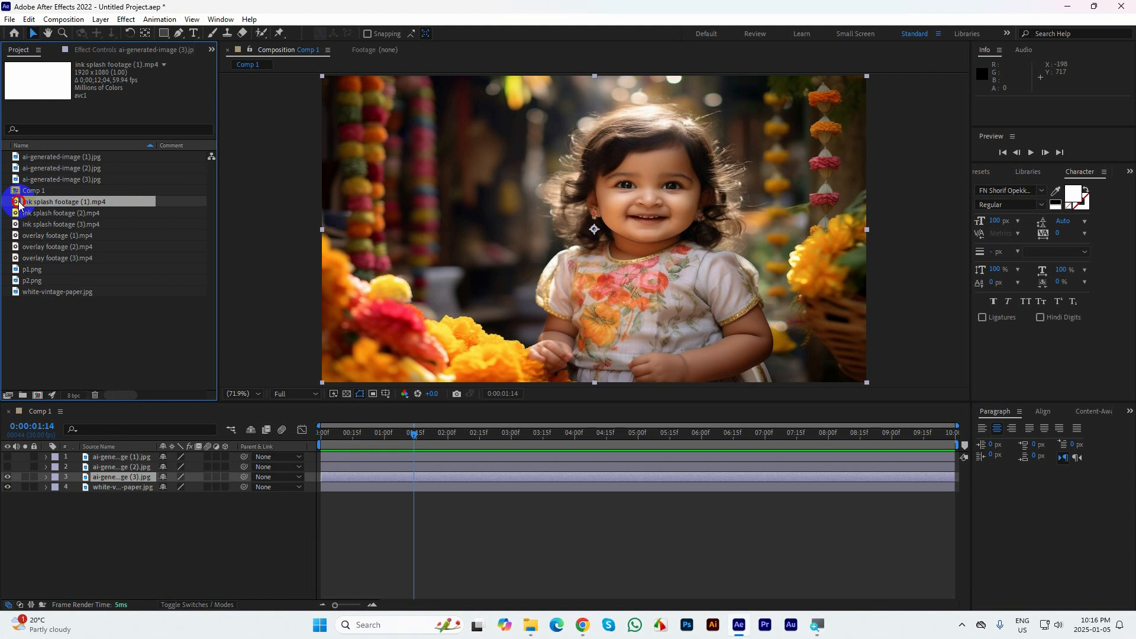
double_click(20, 203)
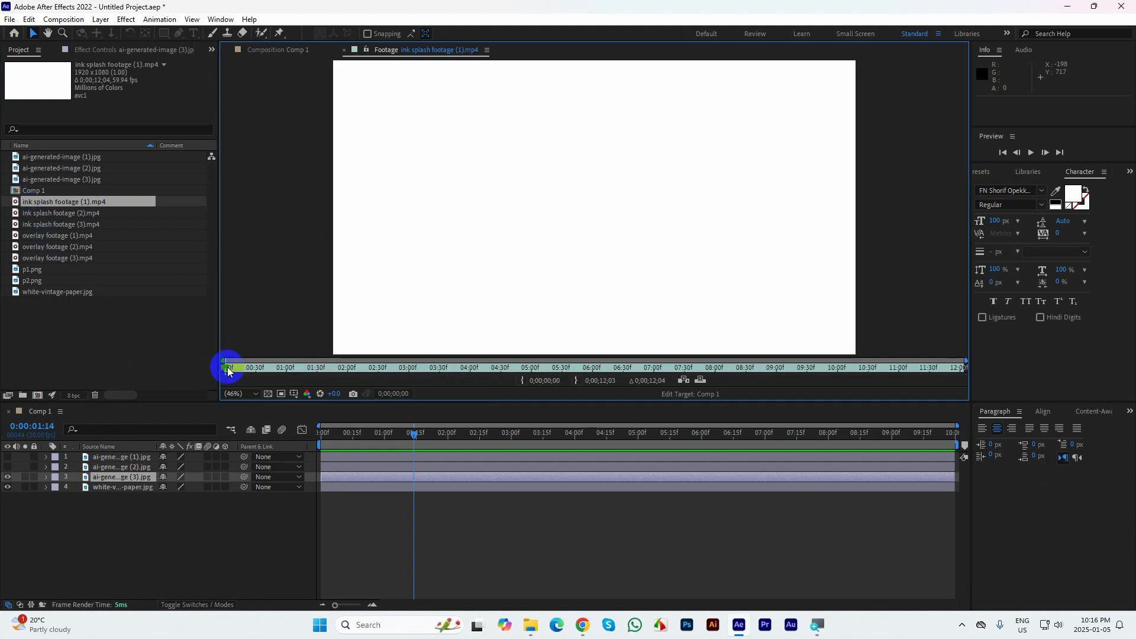
drag(228, 371, 535, 371)
click(34, 214)
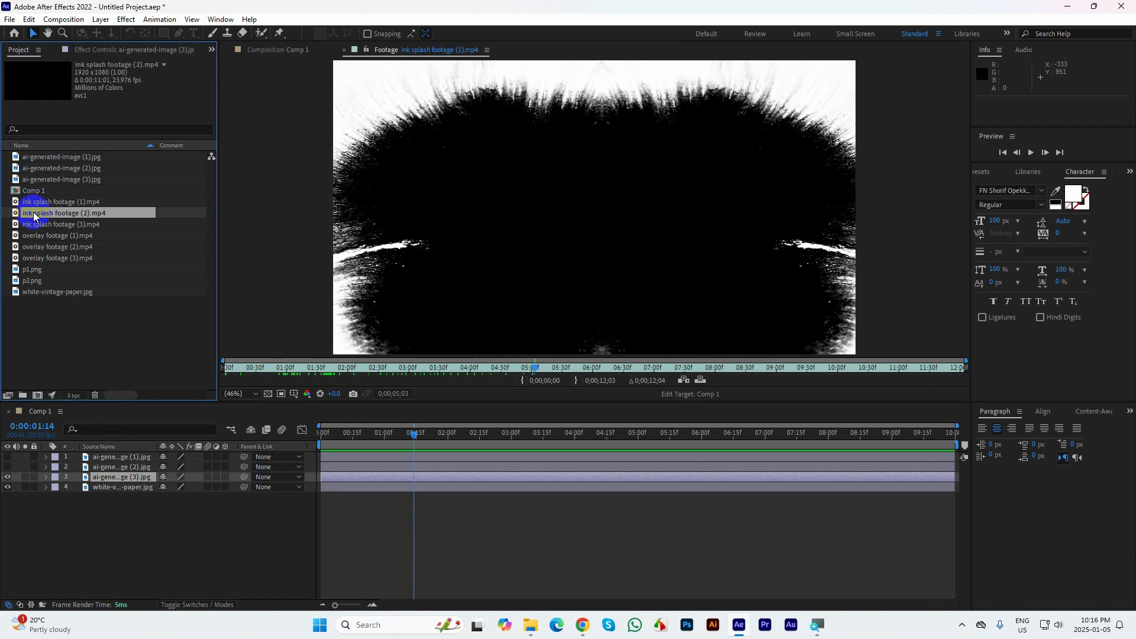
double_click(34, 214)
mouse_move(228, 365)
mouse_down()
mouse_move(374, 383)
mouse_move(583, 383)
mouse_up()
click(35, 225)
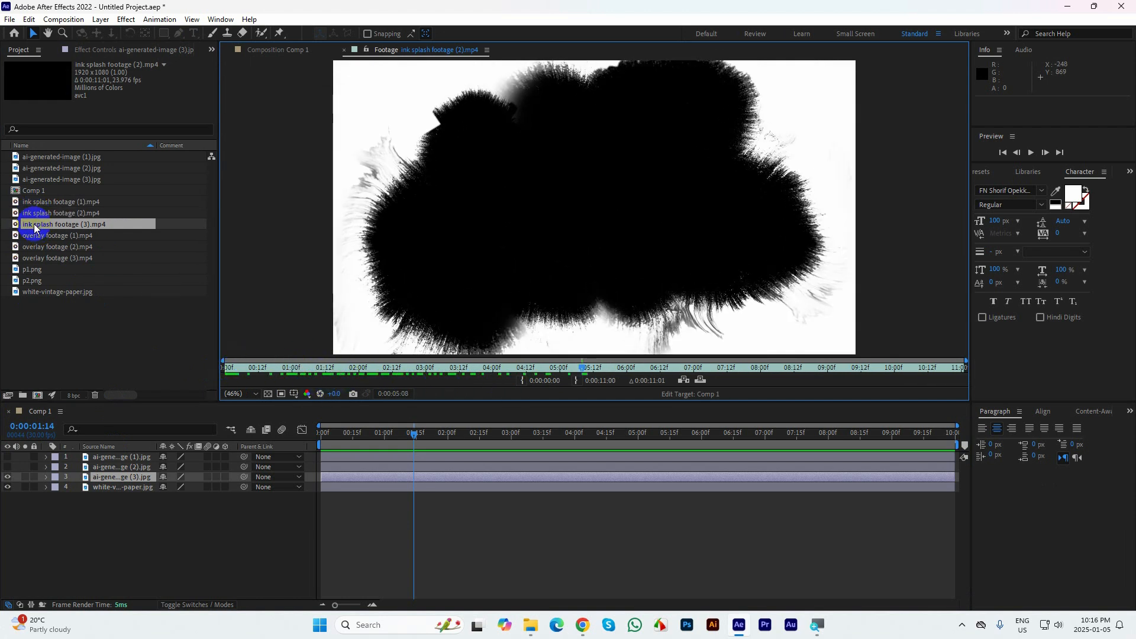
double_click(35, 227)
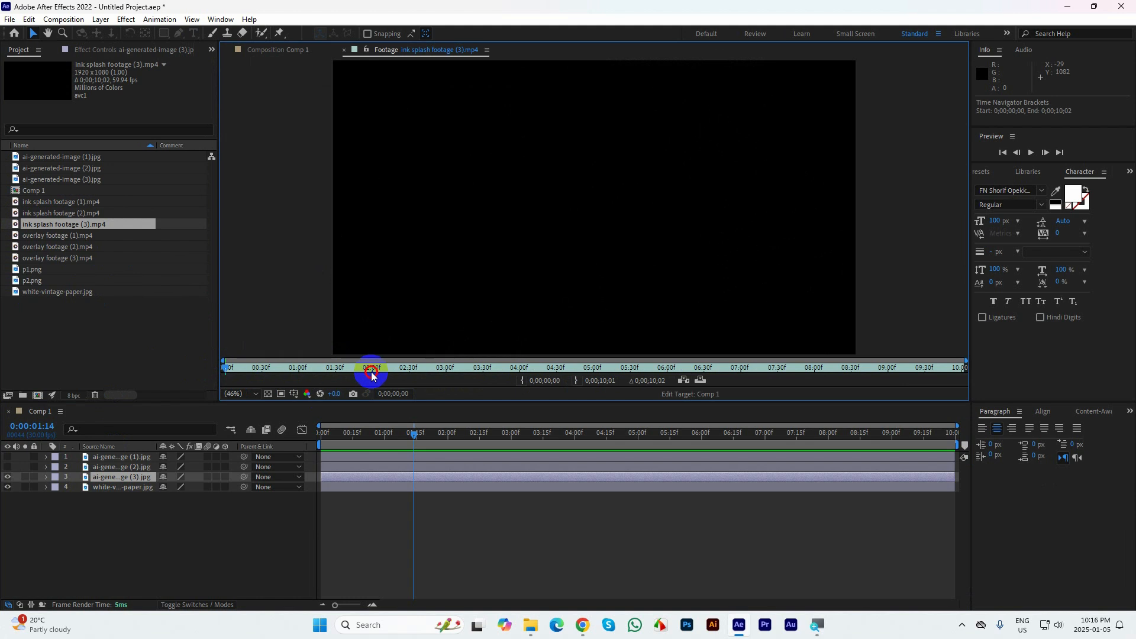
mouse_move(228, 365)
mouse_down()
mouse_move(319, 385)
mouse_move(875, 361)
mouse_up()
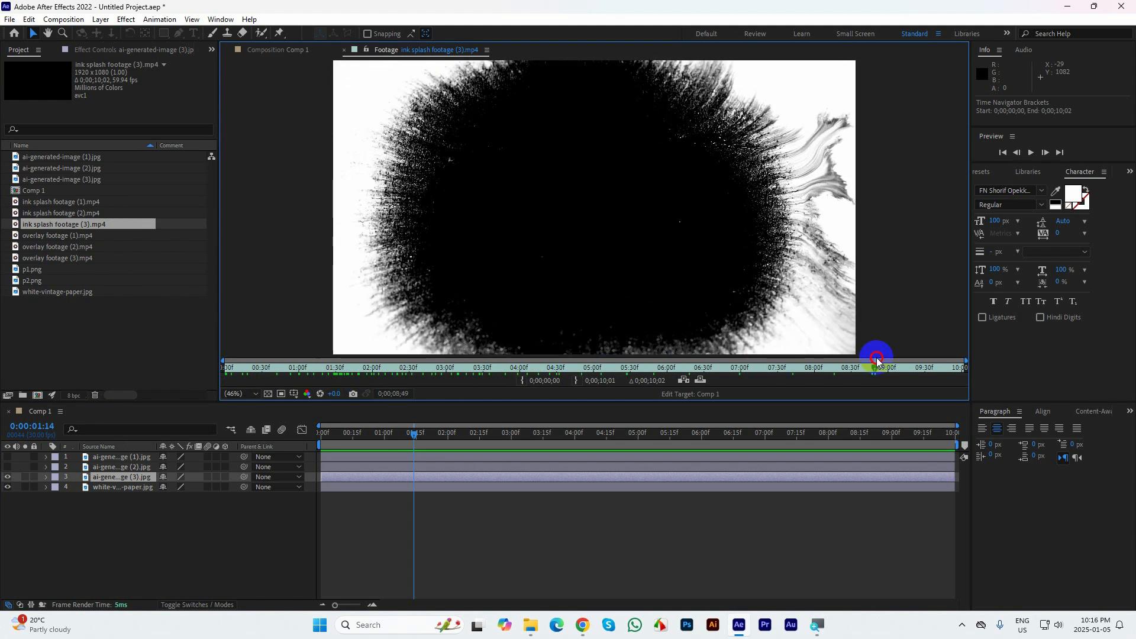
click(345, 52)
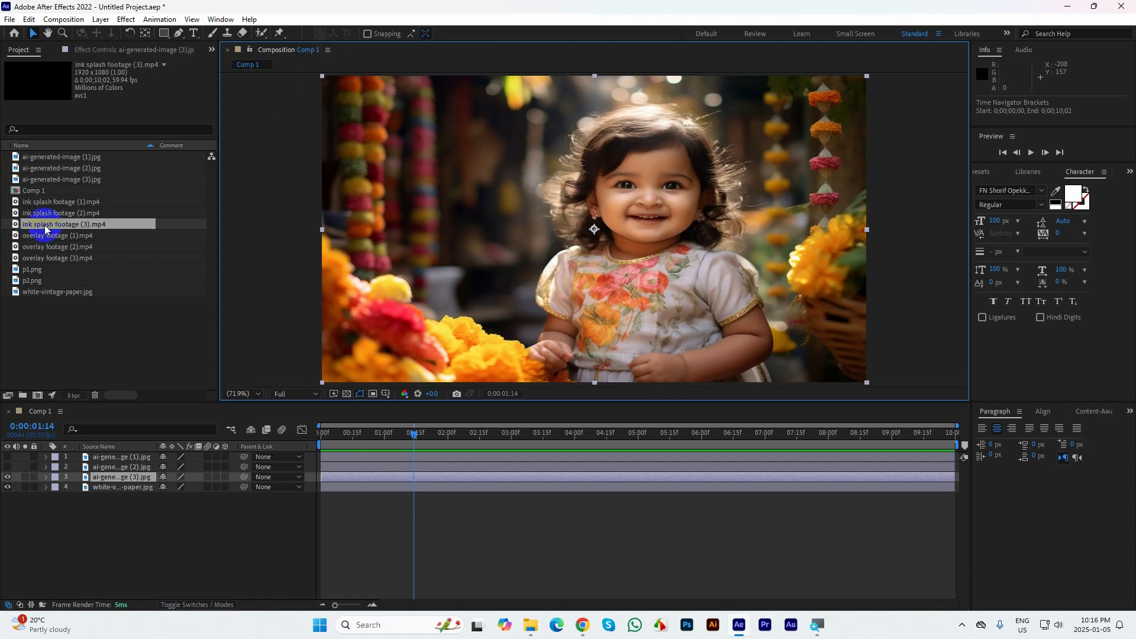
Add ink splash footage (3) to Comp 1 directly above the ai-generated-image (3) layer and preview it from the first frame
mouse_move(45, 229)
mouse_down()
mouse_move(77, 282)
mouse_move(102, 471)
mouse_up()
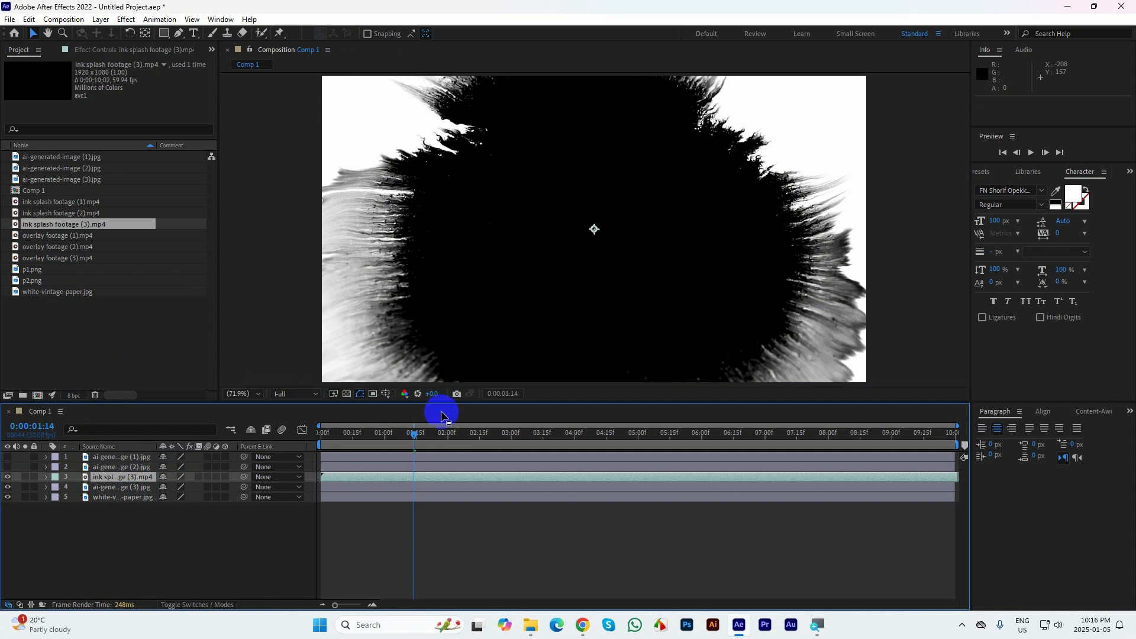
drag(415, 438, 300, 441)
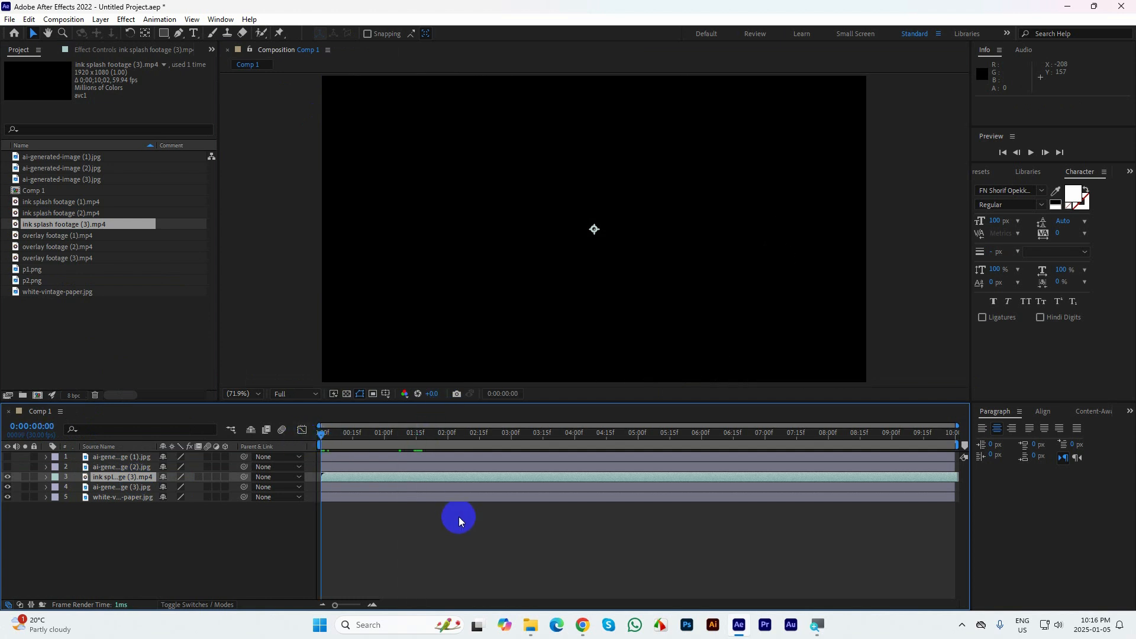
key(space)
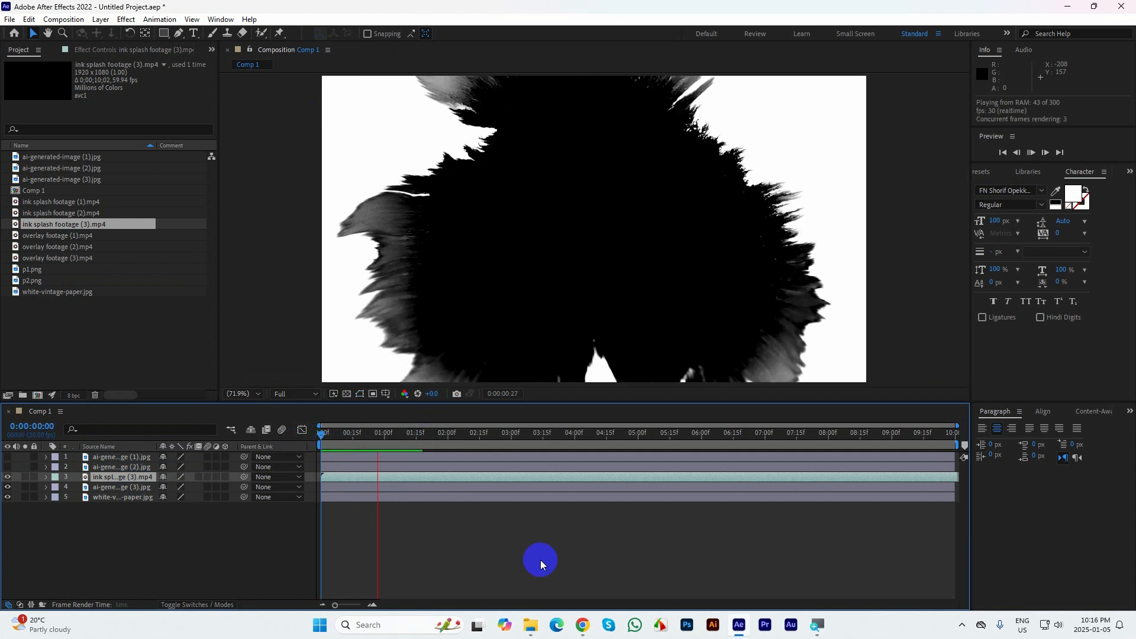
key(space)
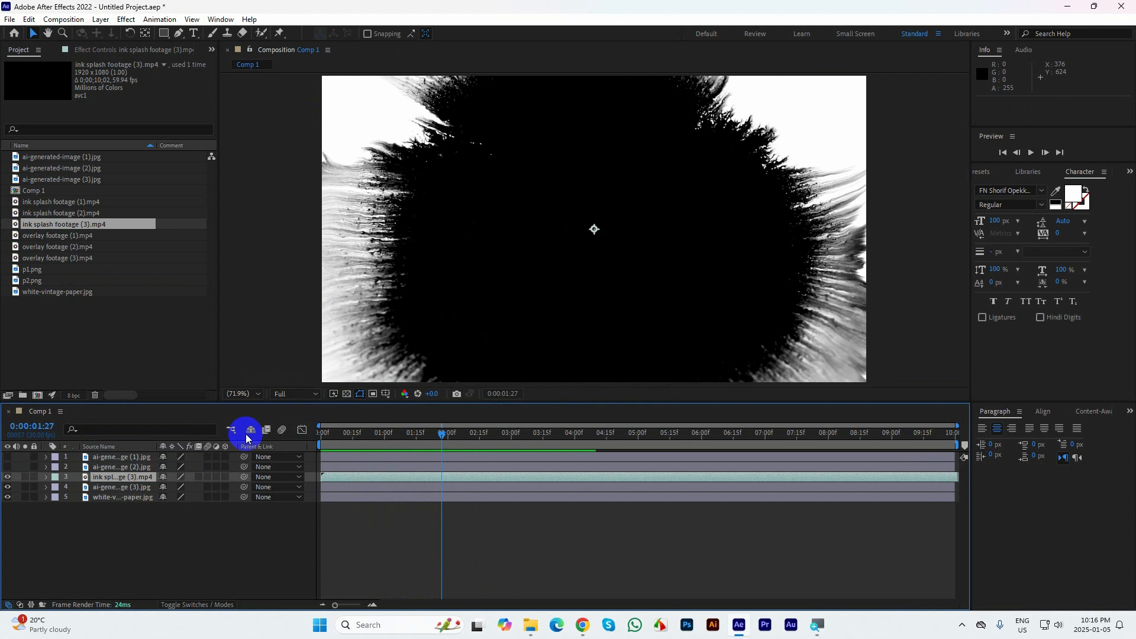
click(9, 478)
click(9, 478)
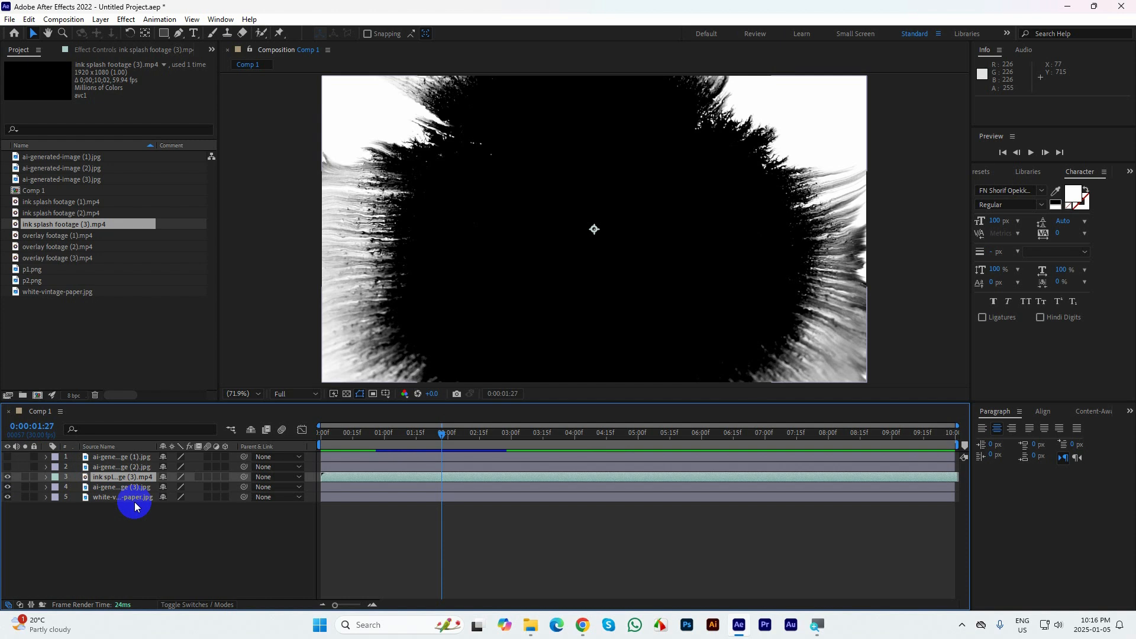
Show the track matte settings, set ai-generated-image (3) to Alpha Matte with ink splash footage (3), and preview the composition from the start
click(114, 486)
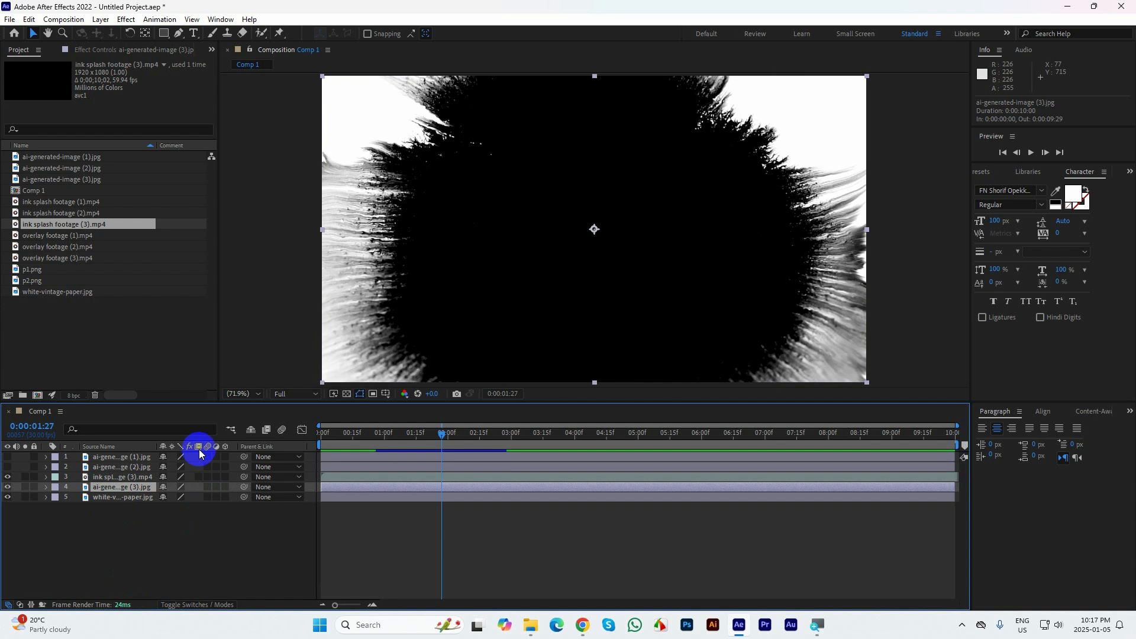
click(183, 604)
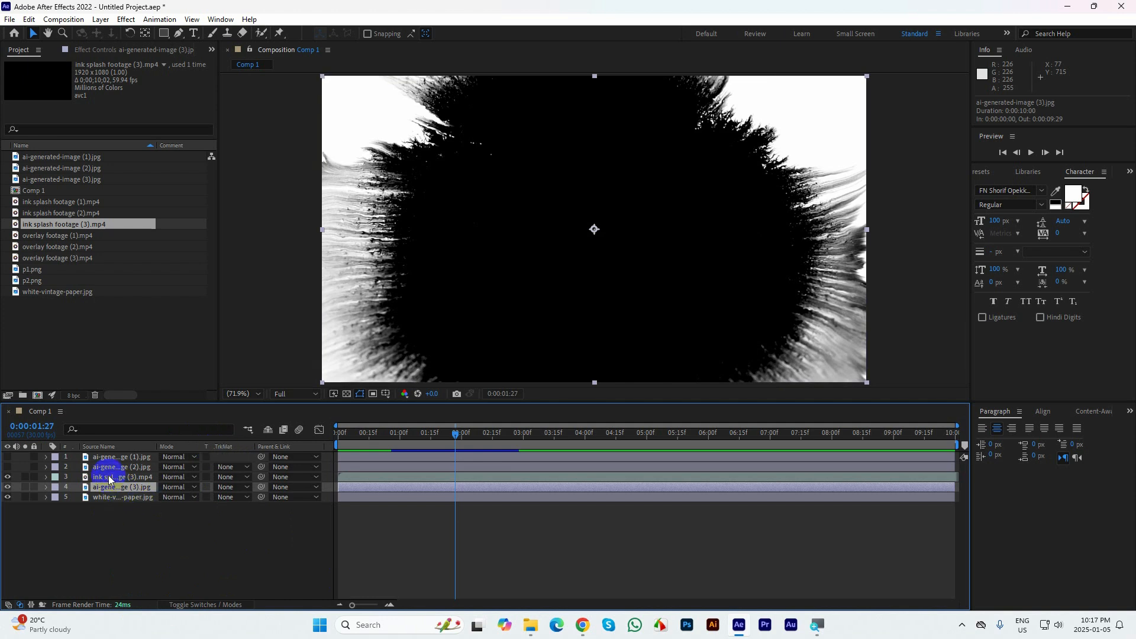
click(229, 490)
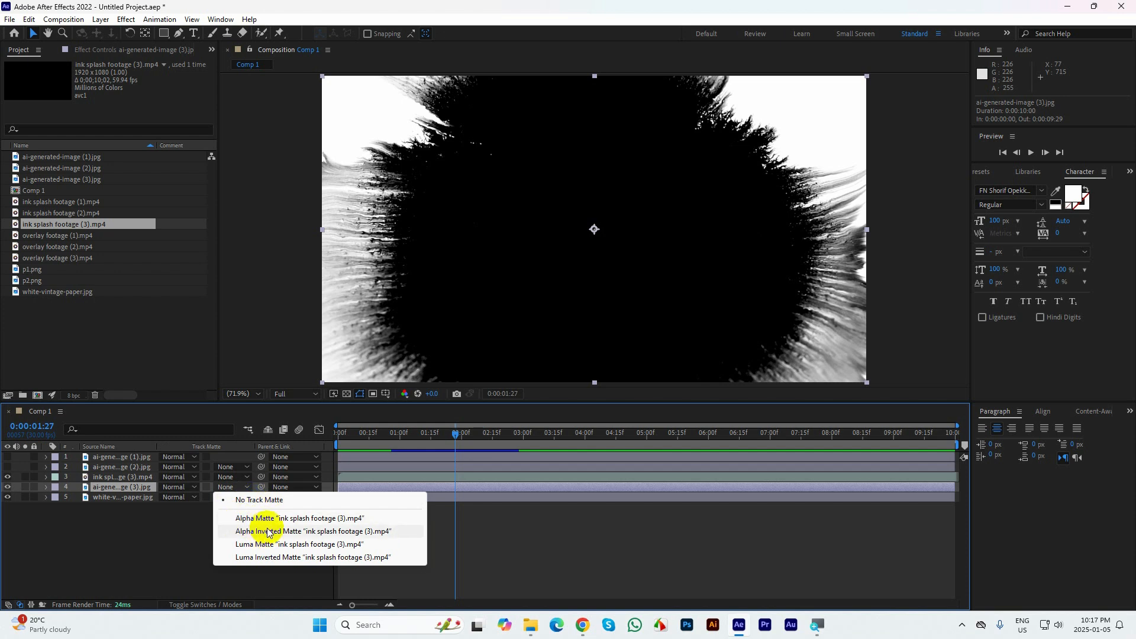
click(268, 518)
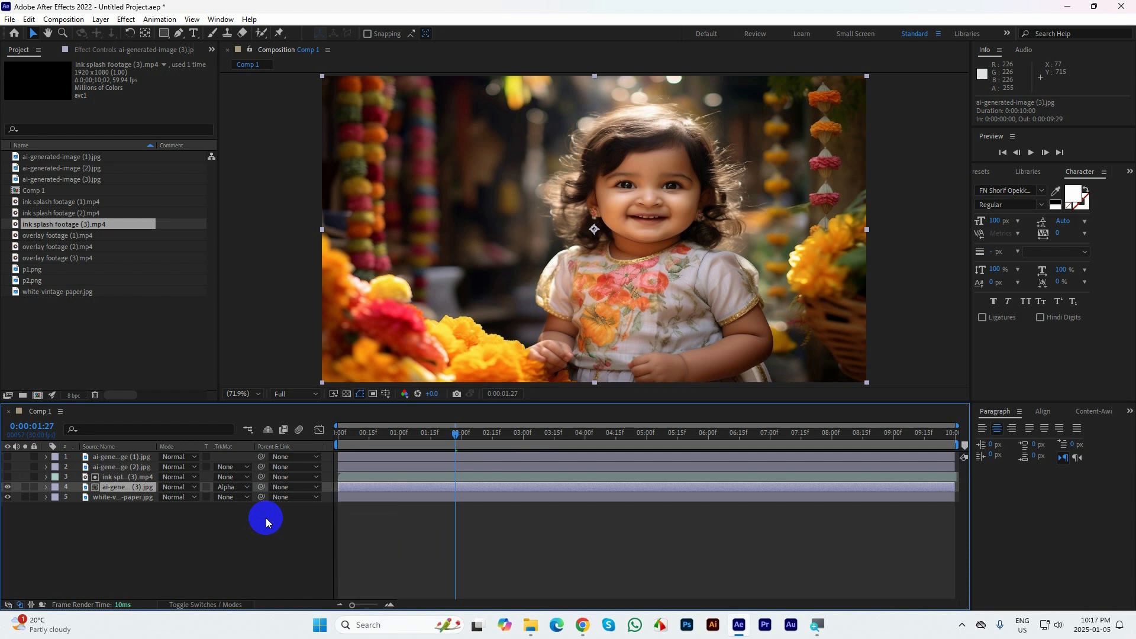
drag(455, 433, 299, 431)
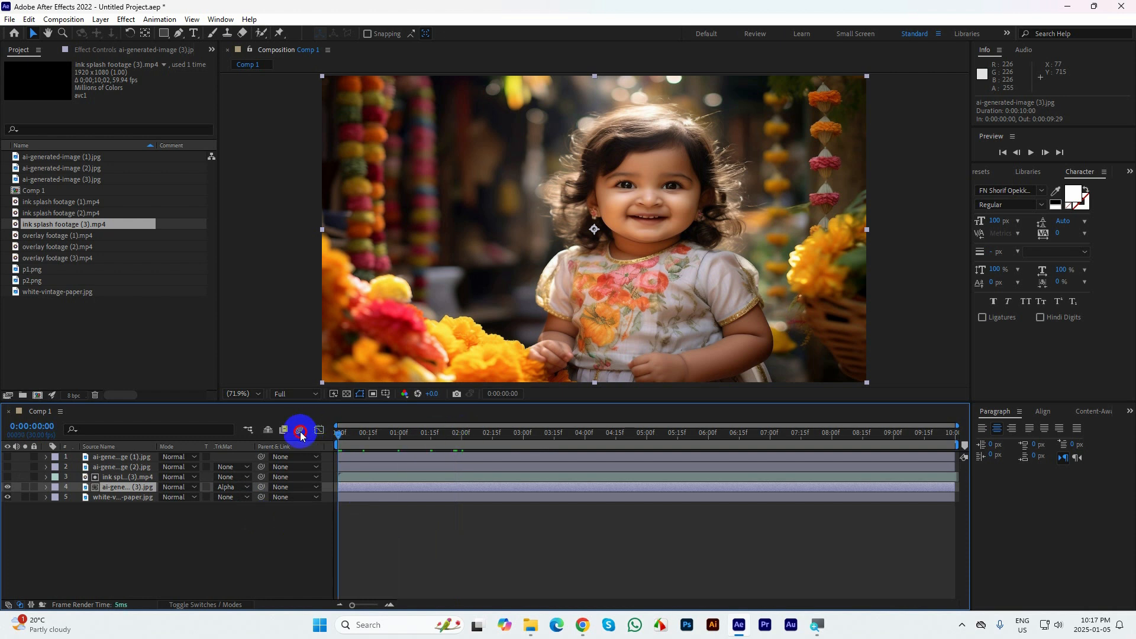
key(space)
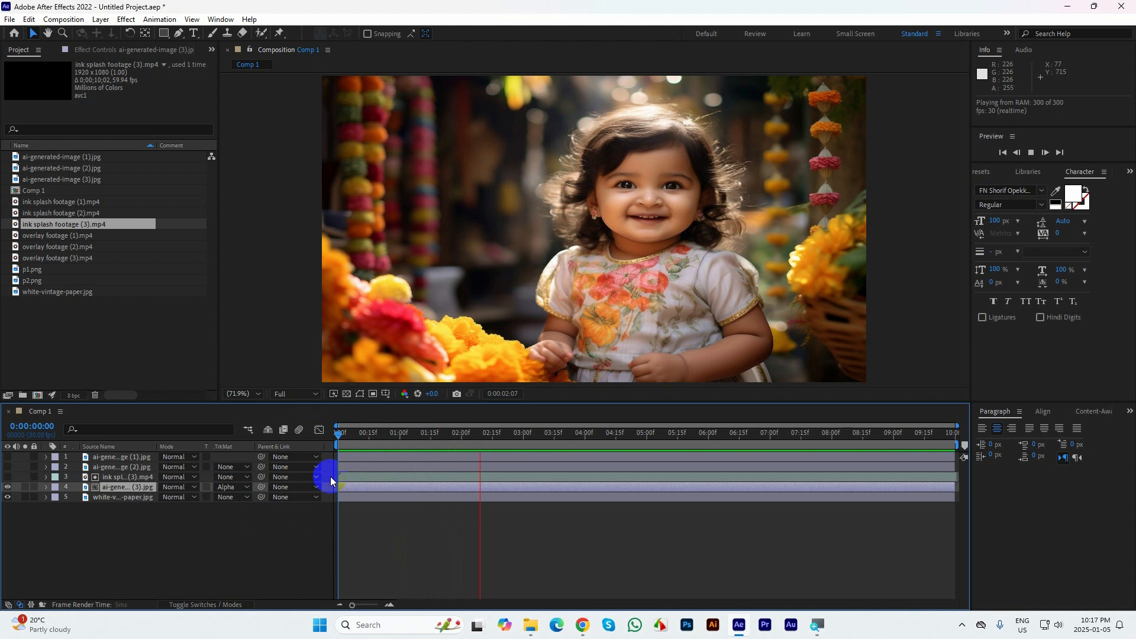
key(space)
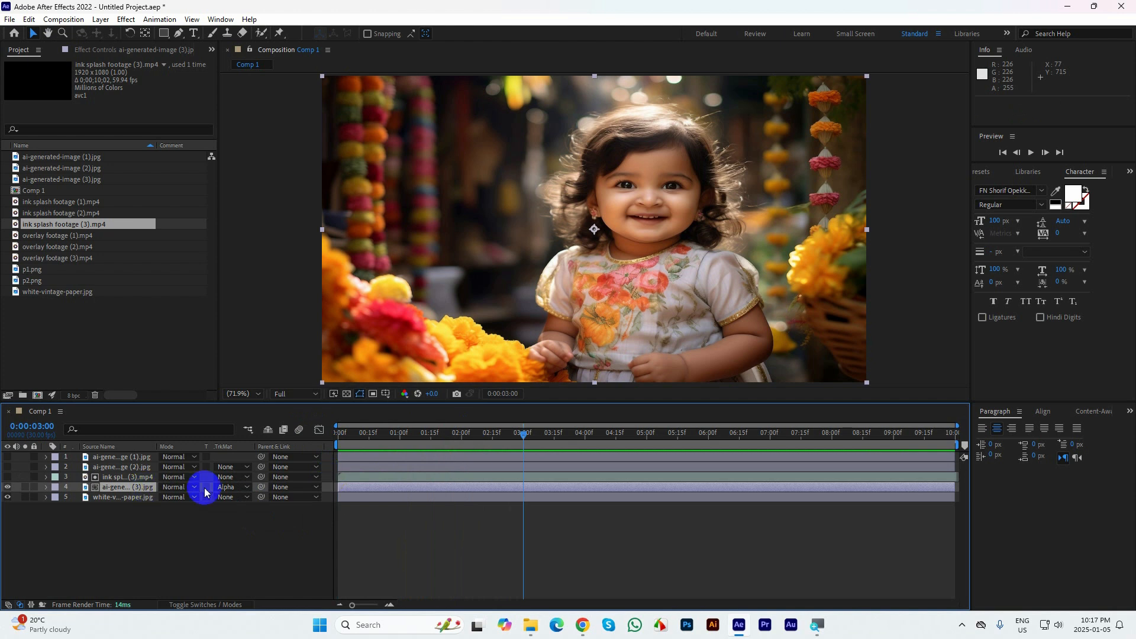
Try Alpha Inverted Matte with ink splash footage (3) on the ai-generated-image (3) layer and play the composition
click(227, 487)
click(289, 531)
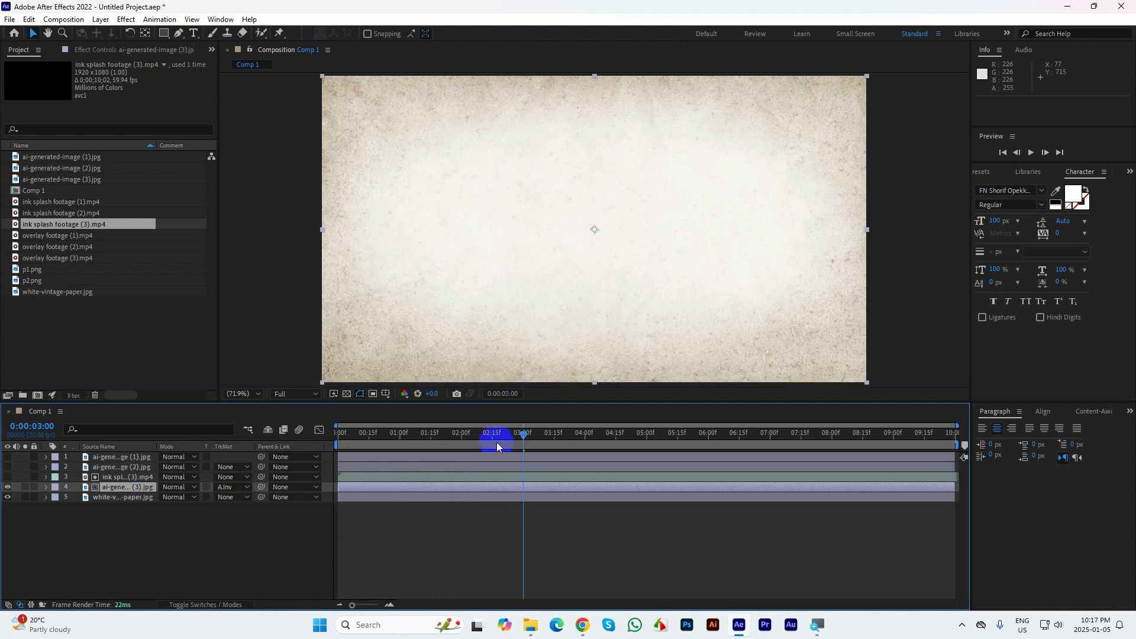
drag(496, 441, 444, 454)
key(space)
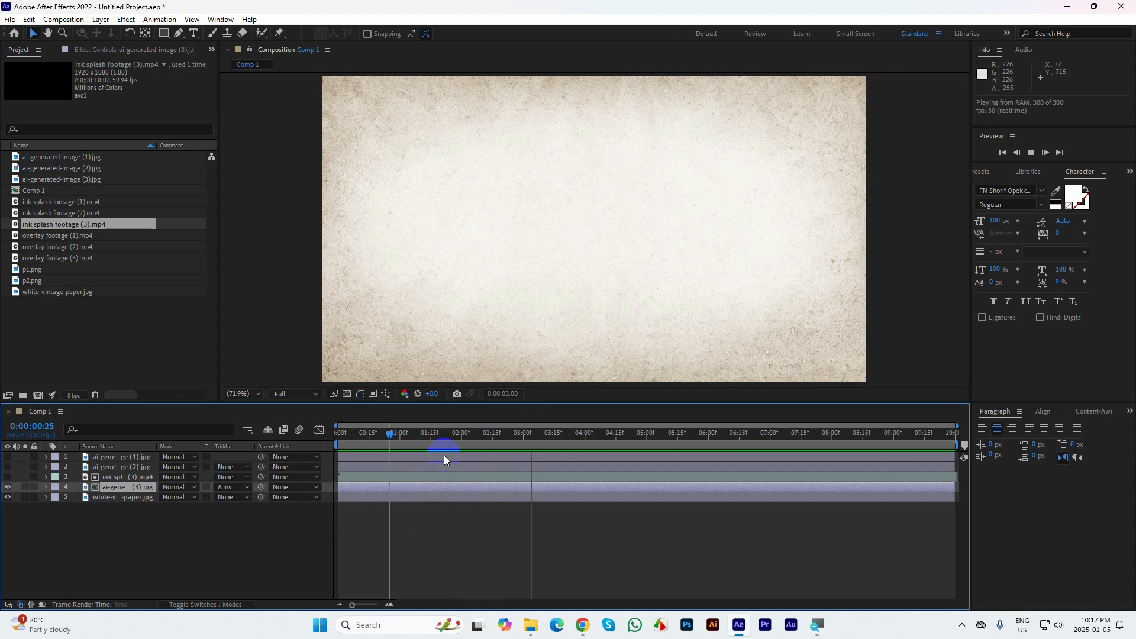
key(space)
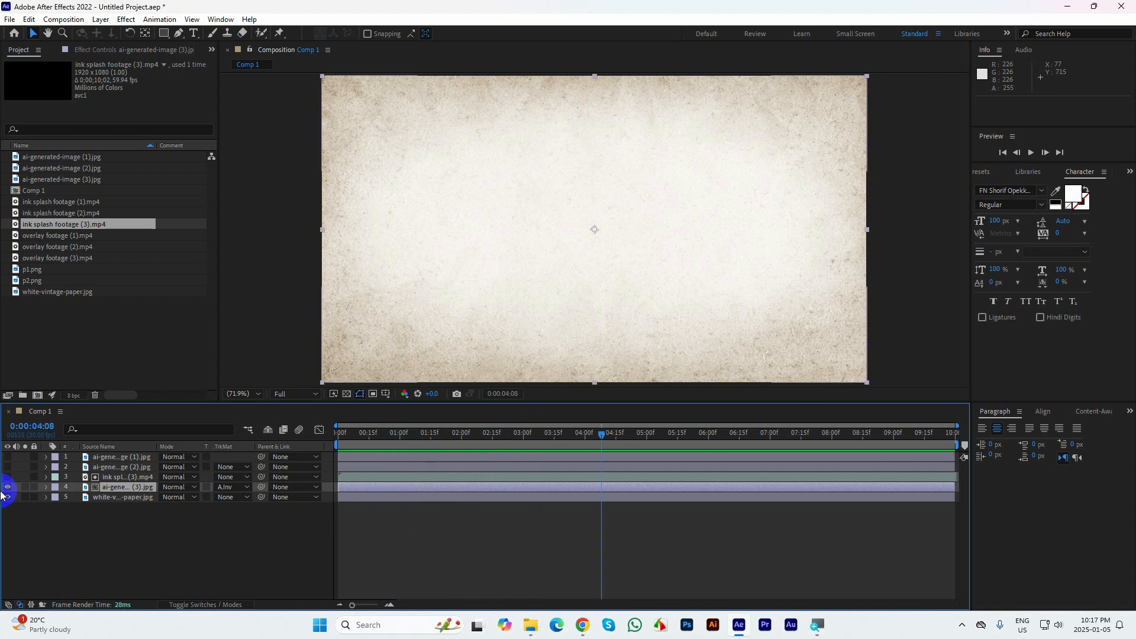
Make the ink splash footage (3) layer visible, switch ai-generated-image (3) back to Alpha Matte, and play from the first frame
click(7, 477)
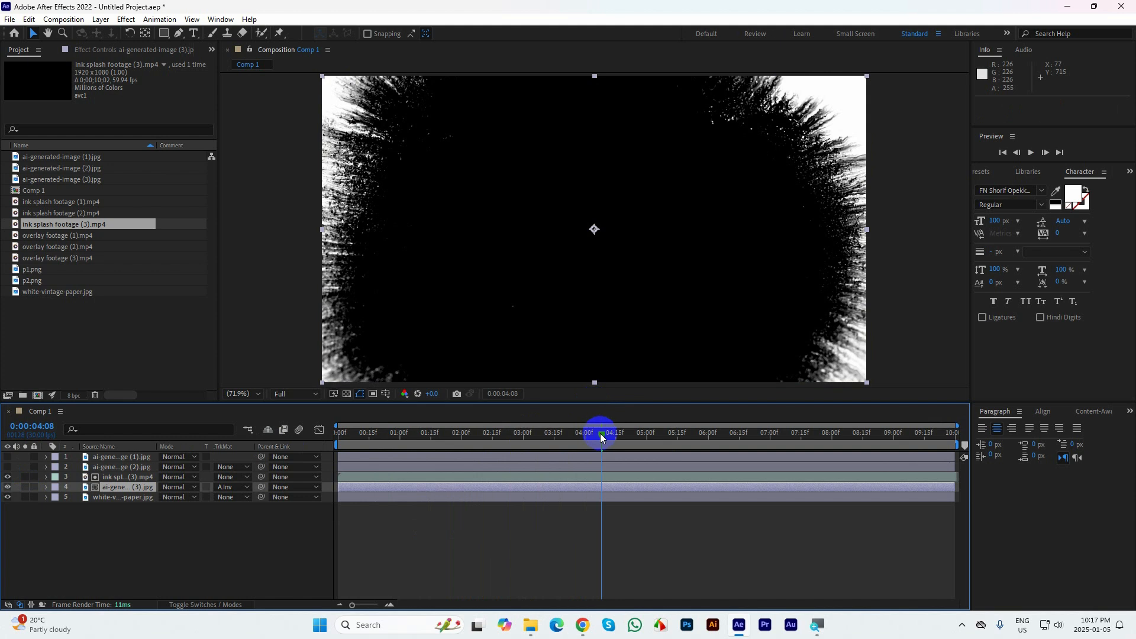
drag(600, 433, 319, 436)
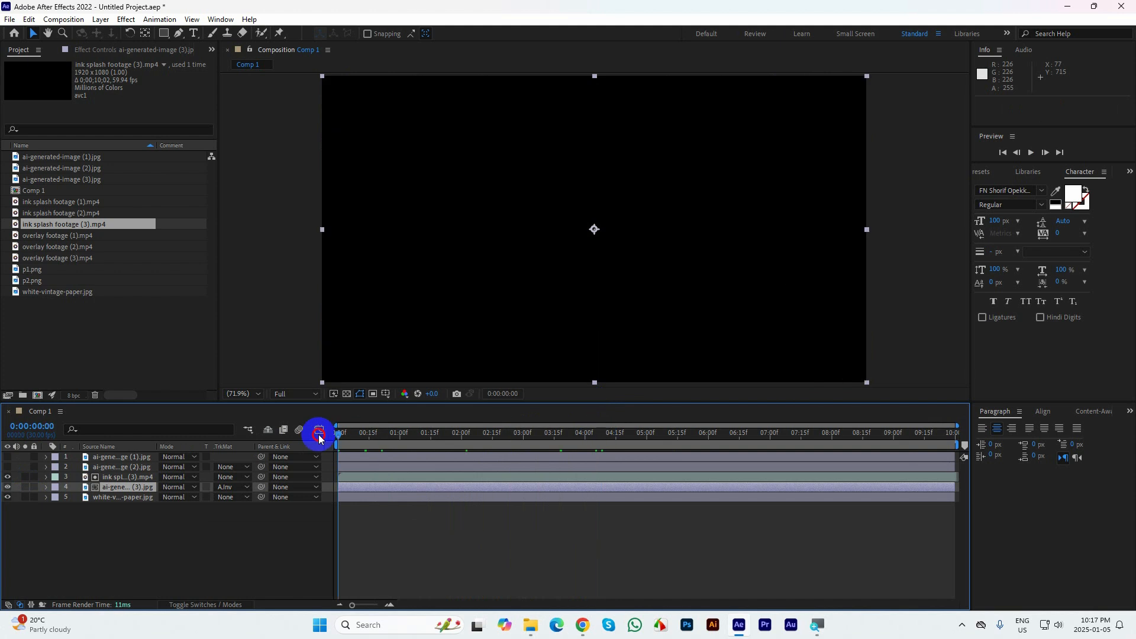
click(231, 487)
click(249, 519)
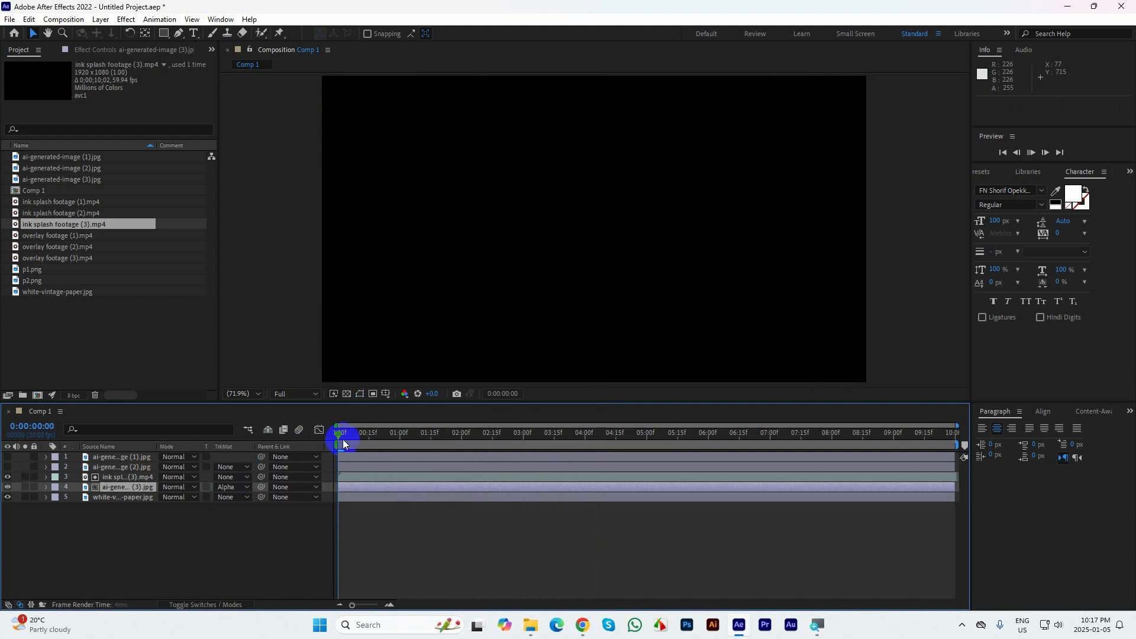
key(space)
key(space)
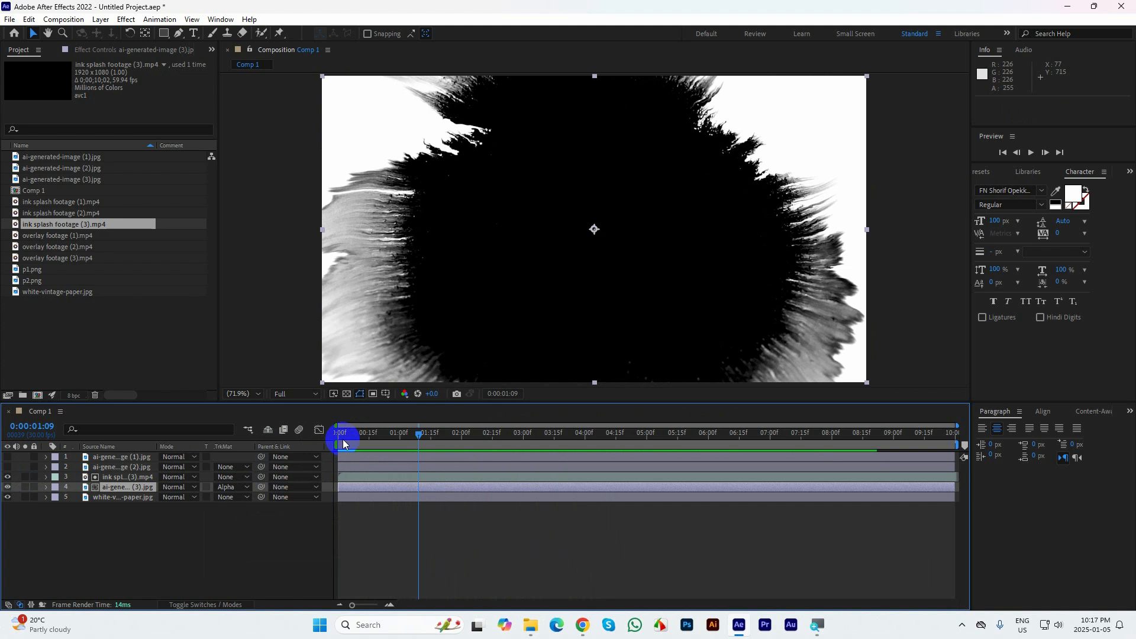
Switch ai-generated-image (3) to Alpha Inverted Matte with the ink splash layer visible and play from the first frame
click(224, 494)
click(270, 535)
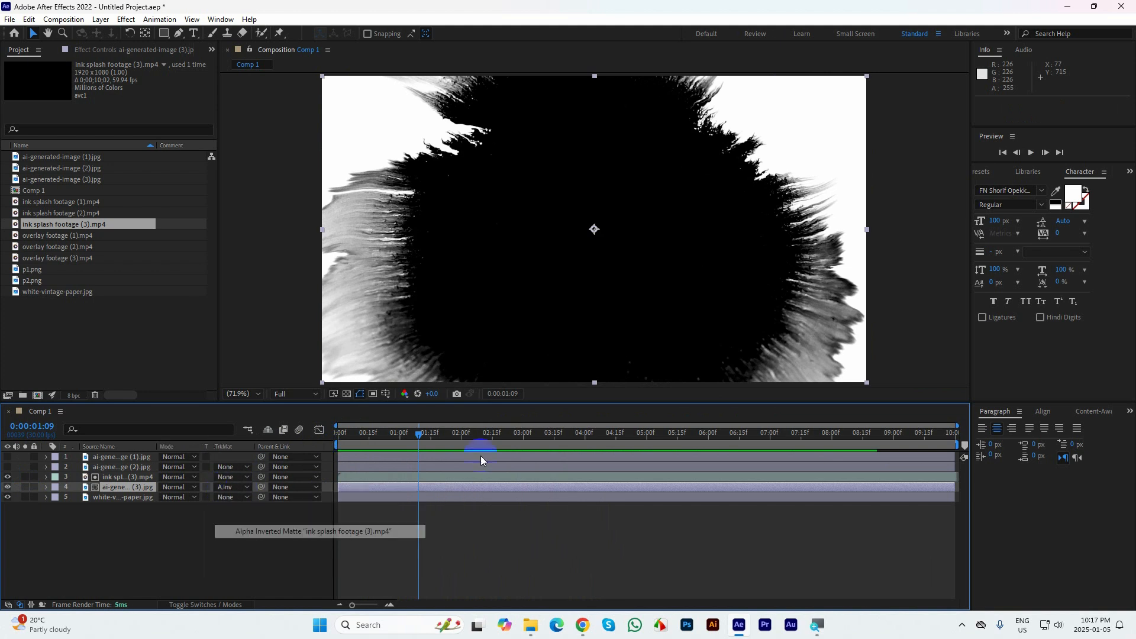
drag(418, 435, 322, 430)
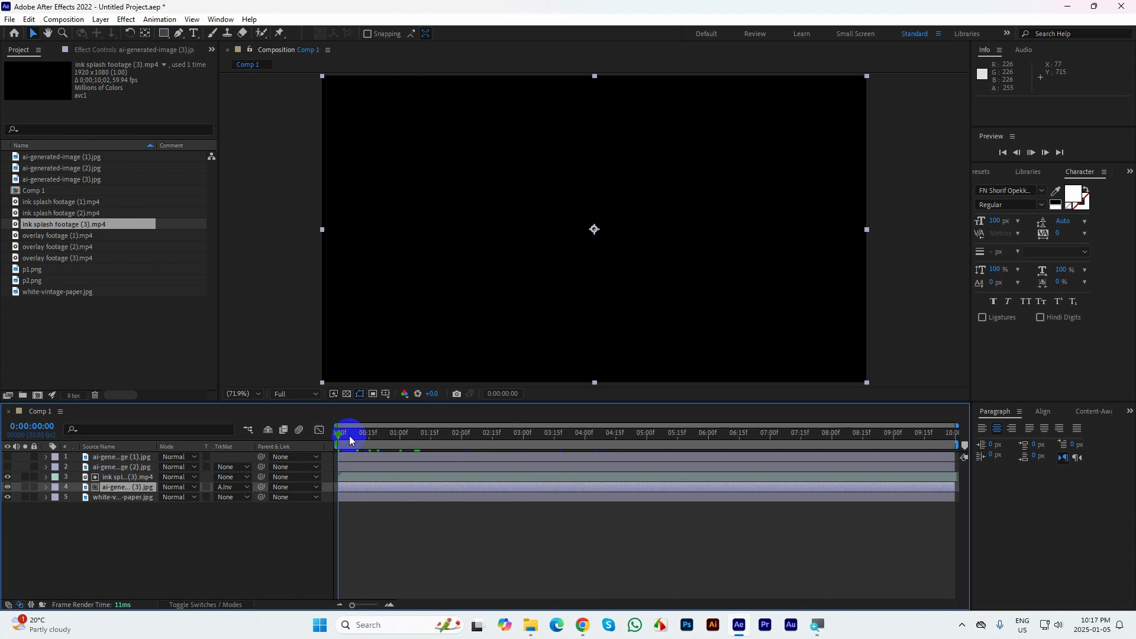
key(space)
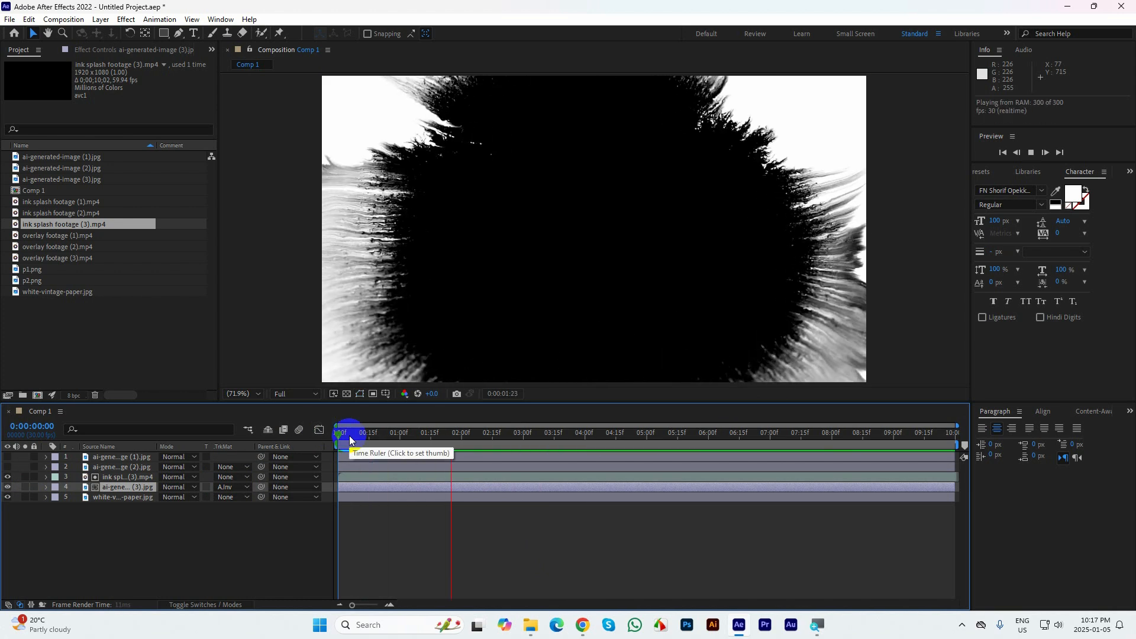
key(space)
Set ai-generated-image (3) to No Track Matte and move it above the ink splash footage (3) layer
click(224, 487)
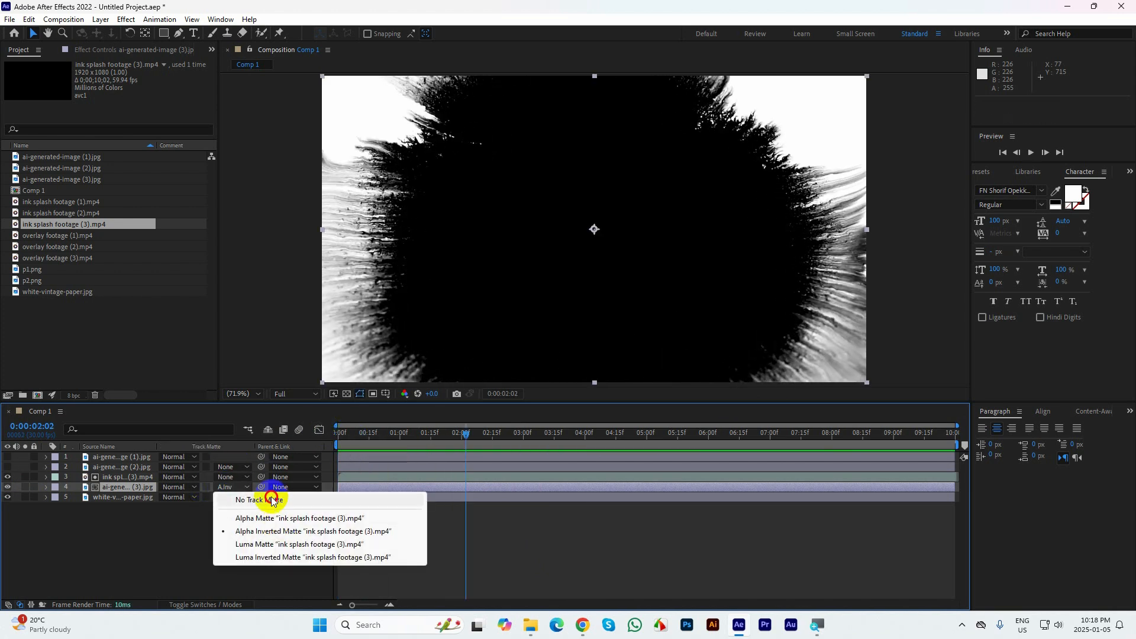
click(272, 500)
drag(112, 489, 113, 479)
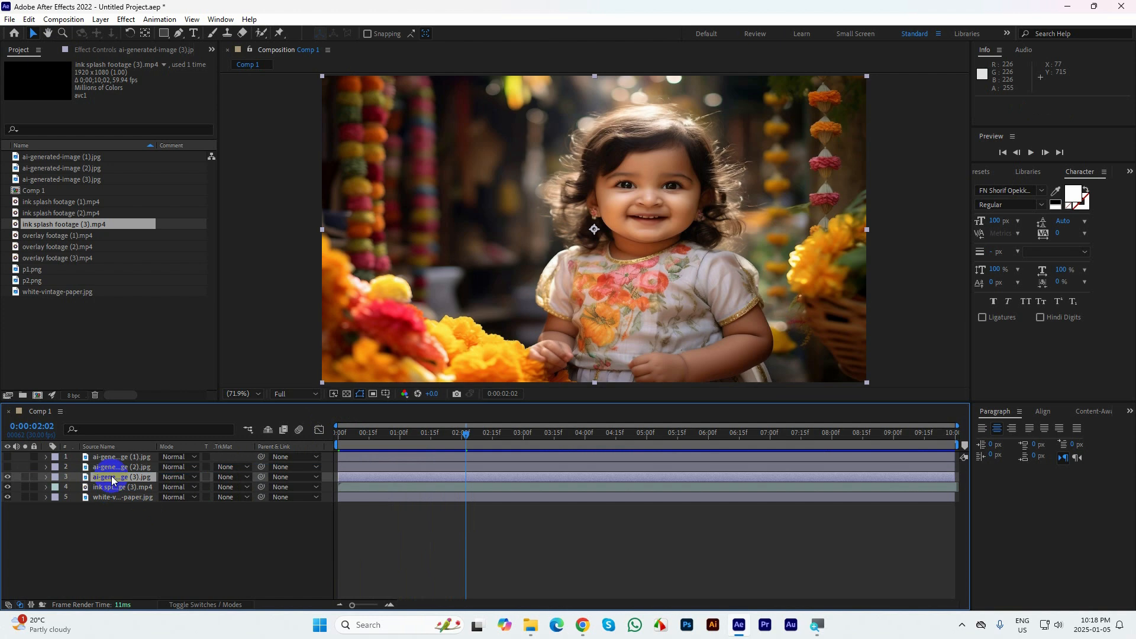
Set the ink splash footage (3) layer to Alpha Matte using ai-generated-image (3) and scrub back to 0:00:01:26
click(122, 487)
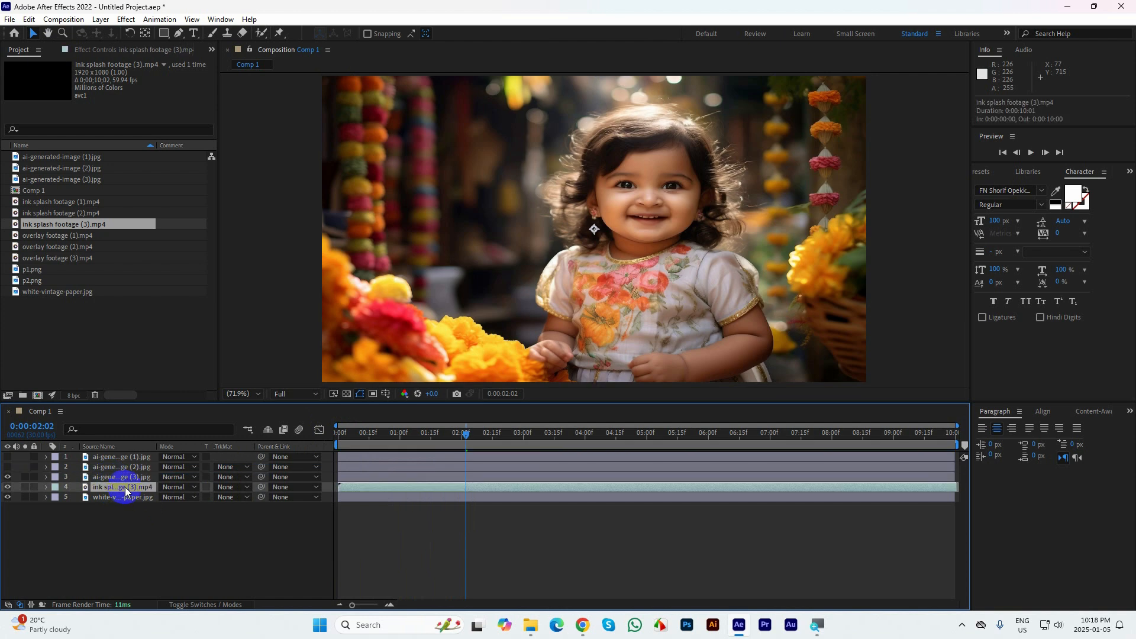
click(227, 491)
click(254, 517)
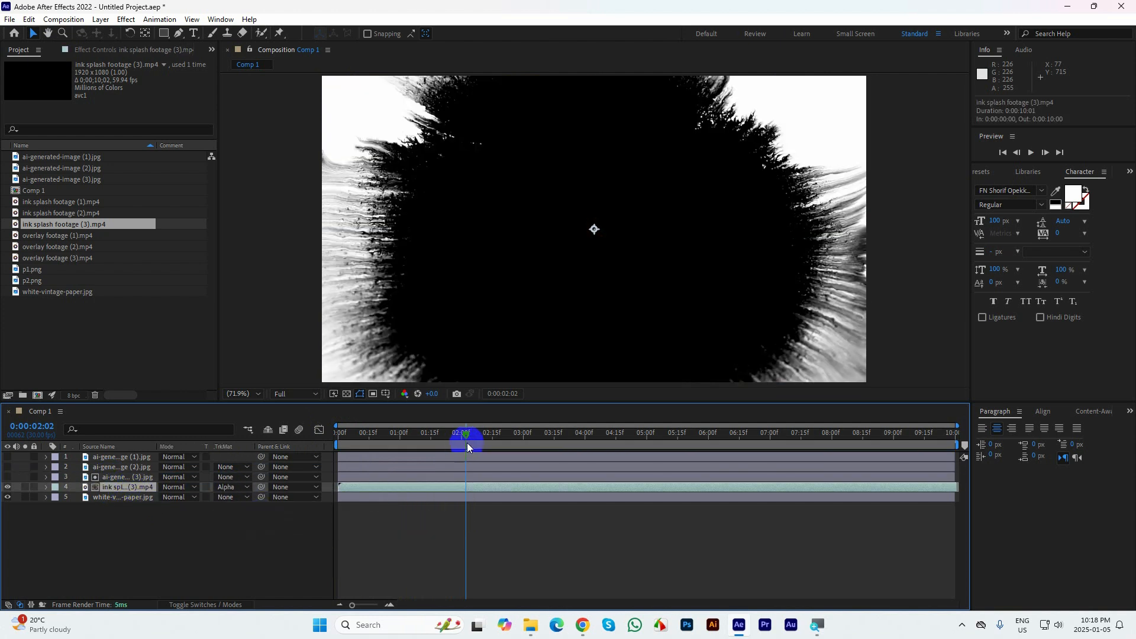
mouse_move(467, 442)
mouse_down()
mouse_move(291, 436)
mouse_move(450, 448)
mouse_up()
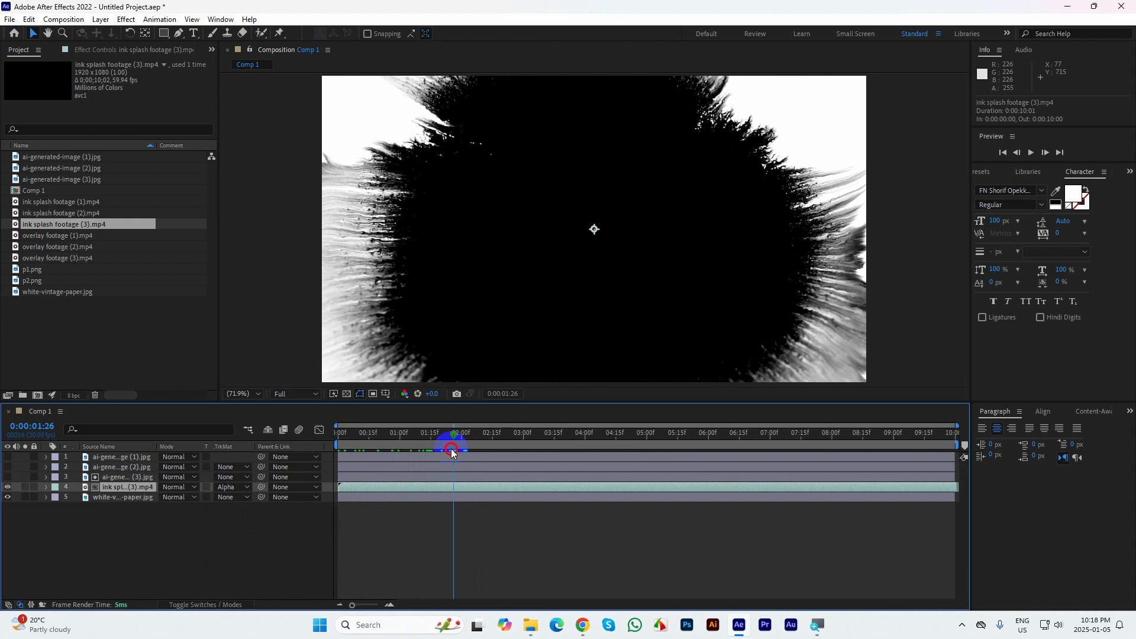
Switch the ink splash footage (3) layer to Alpha Inverted Matte using ai-generated-image (3) and play from the first frame
click(216, 491)
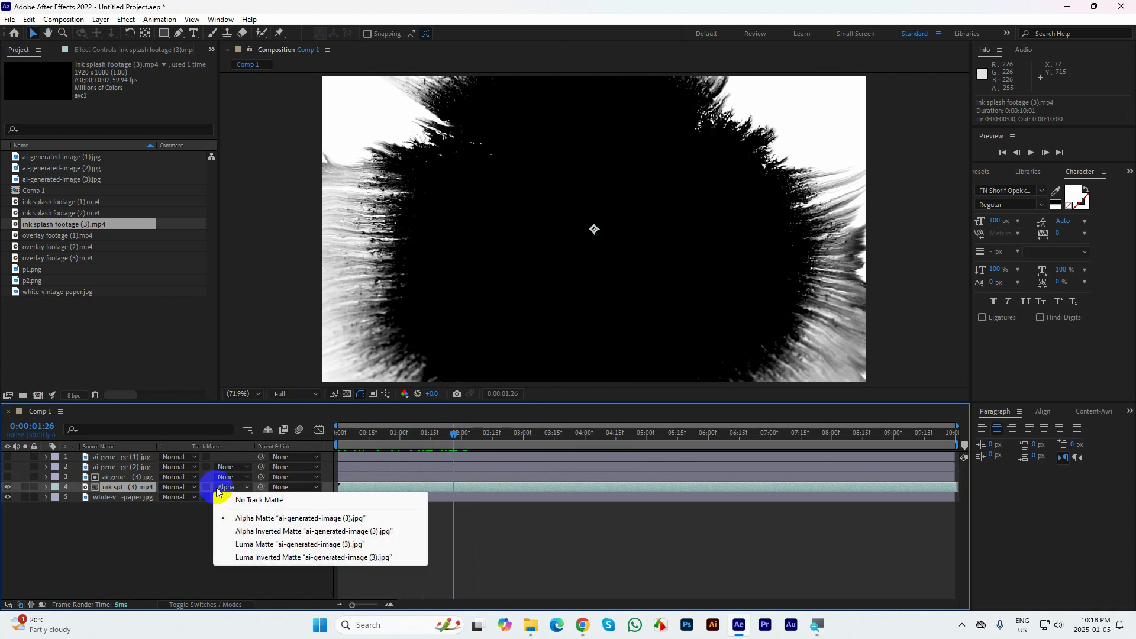
click(267, 536)
drag(452, 437, 287, 451)
key(space)
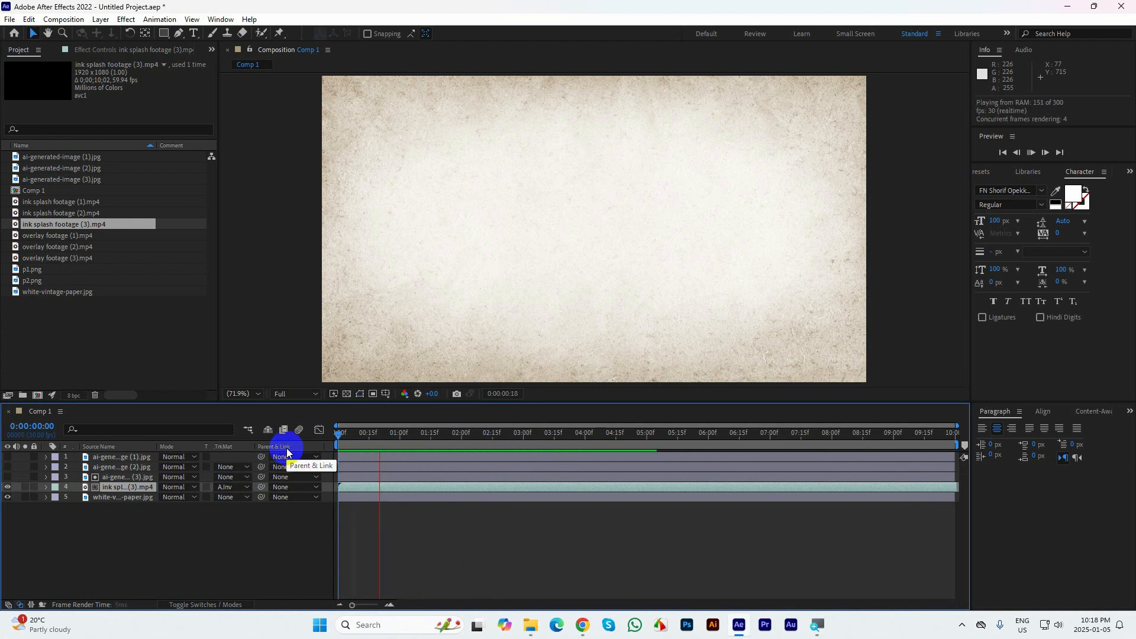
click(96, 485)
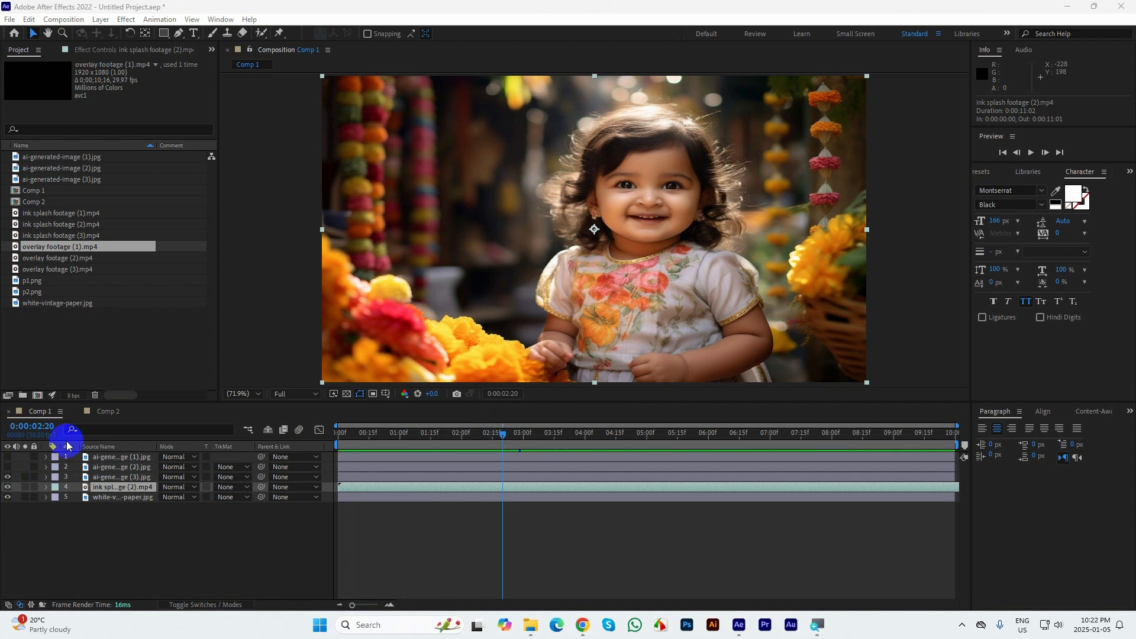
Swap the order of ai-generated-image (3) and ink splash footage (2), ending with the ink splash layer directly above the image
drag(115, 486, 115, 475)
click(115, 487)
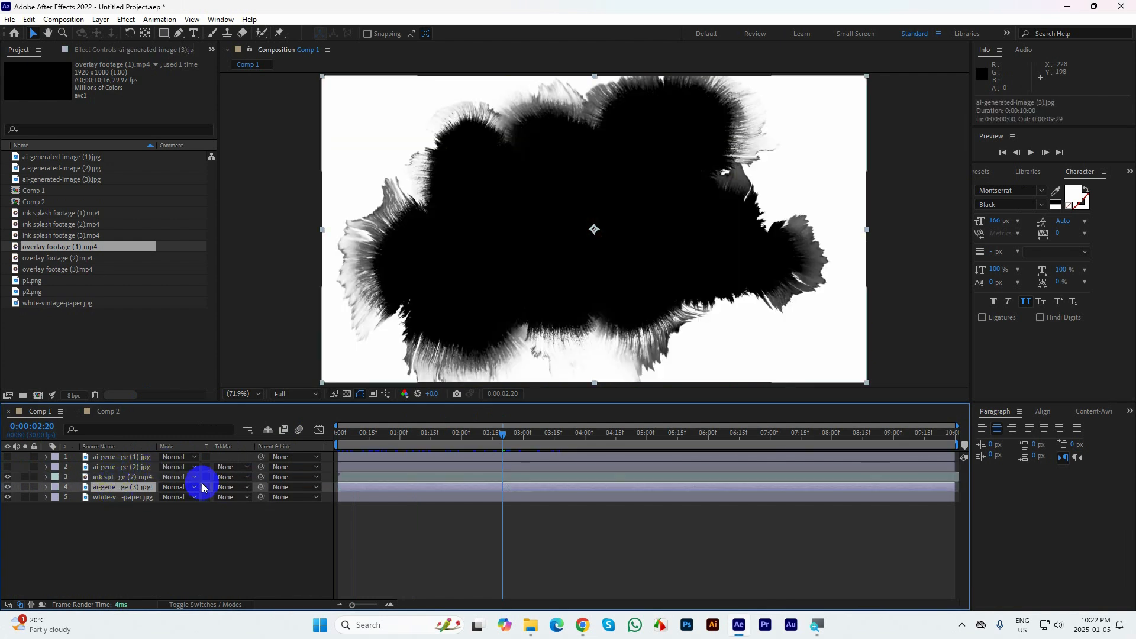
click(231, 484)
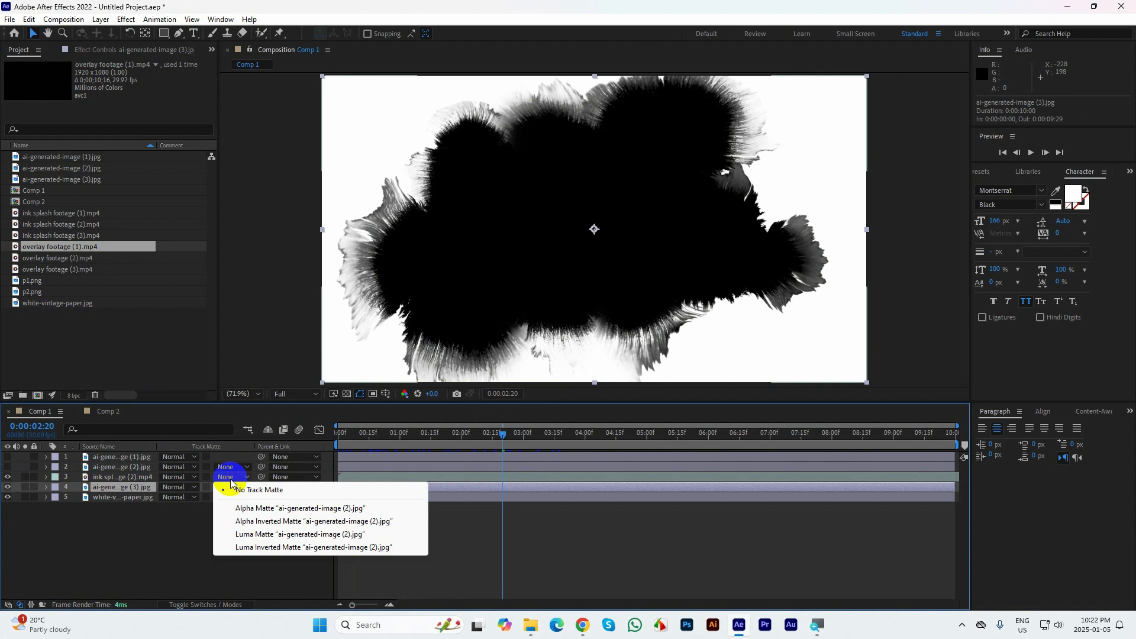
click(122, 497)
drag(112, 491, 114, 473)
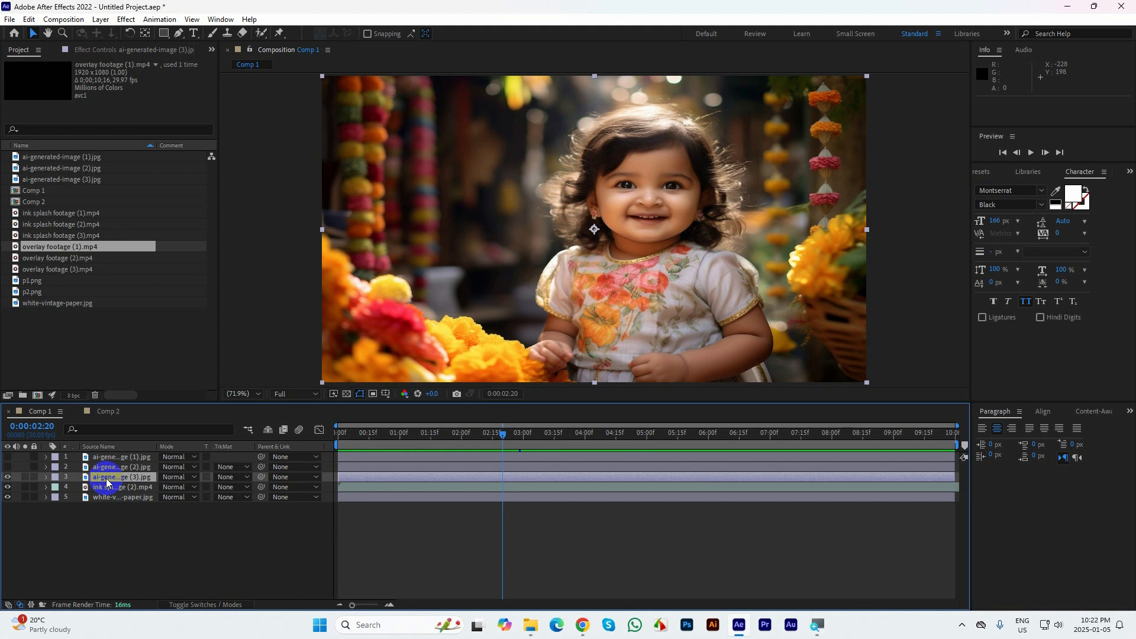
drag(107, 489, 106, 481)
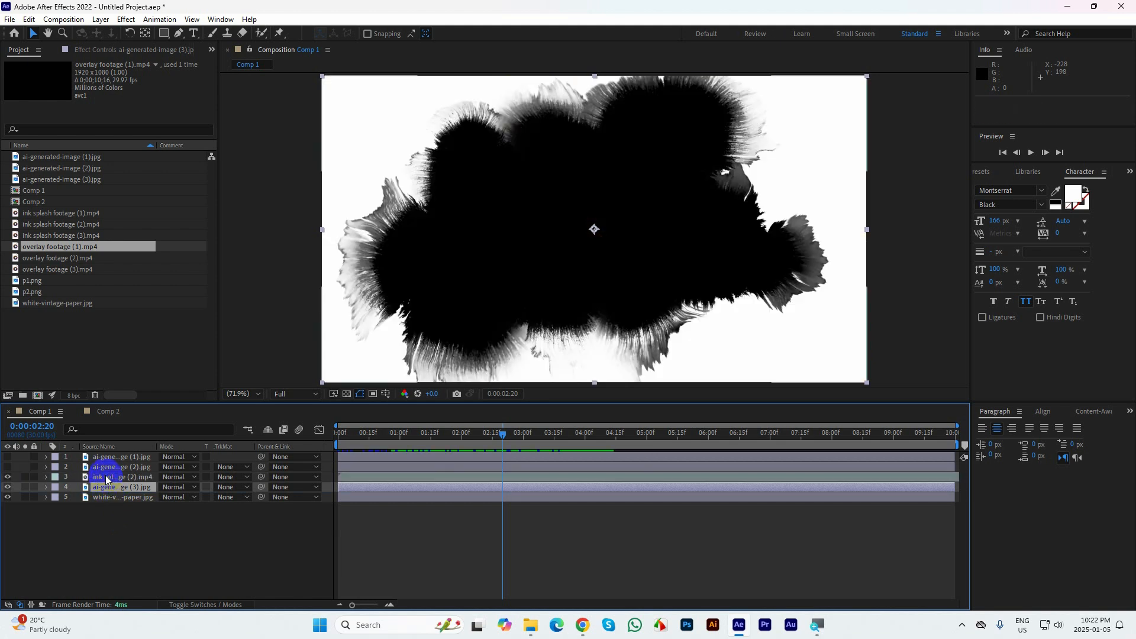
Set ai-generated-image (3) to Luma Matte using the ink splash footage (2) layer
click(110, 487)
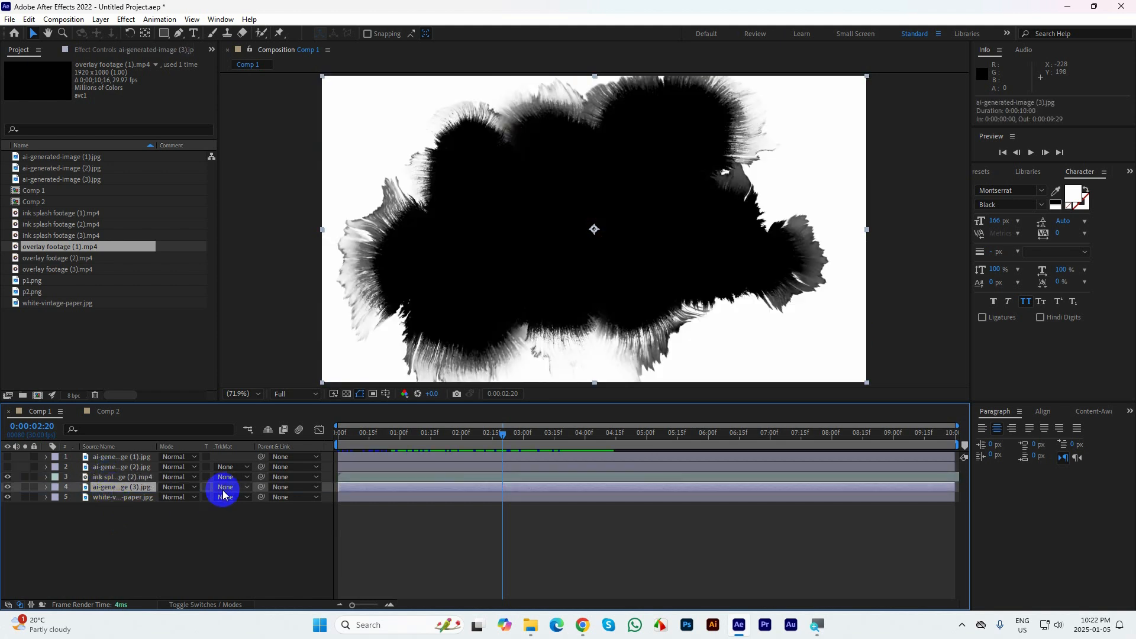
click(225, 487)
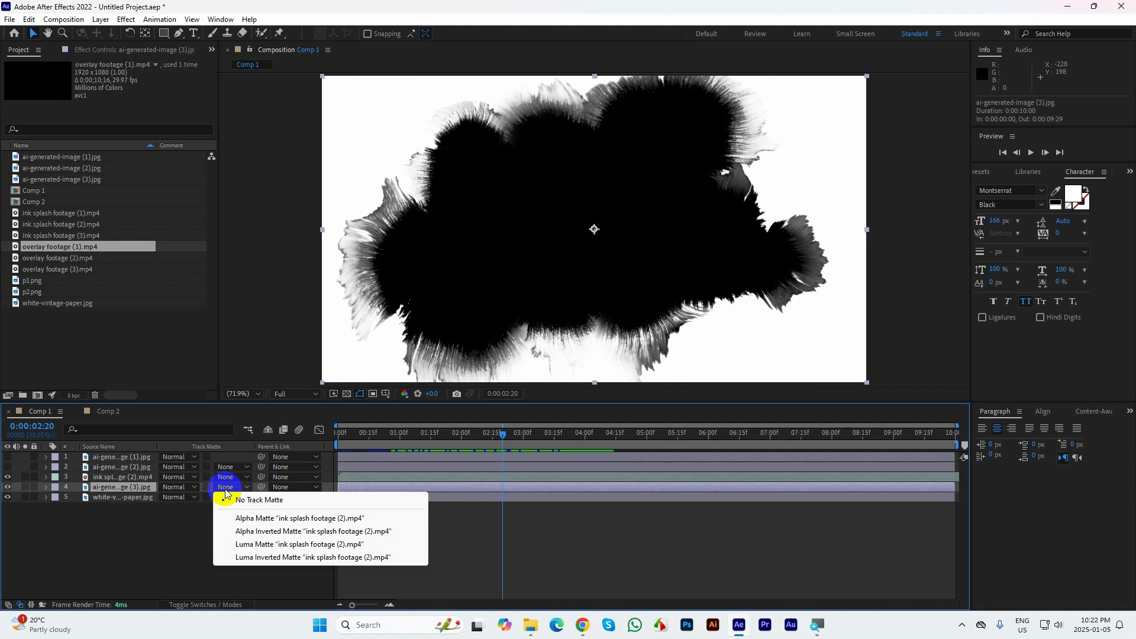
click(278, 545)
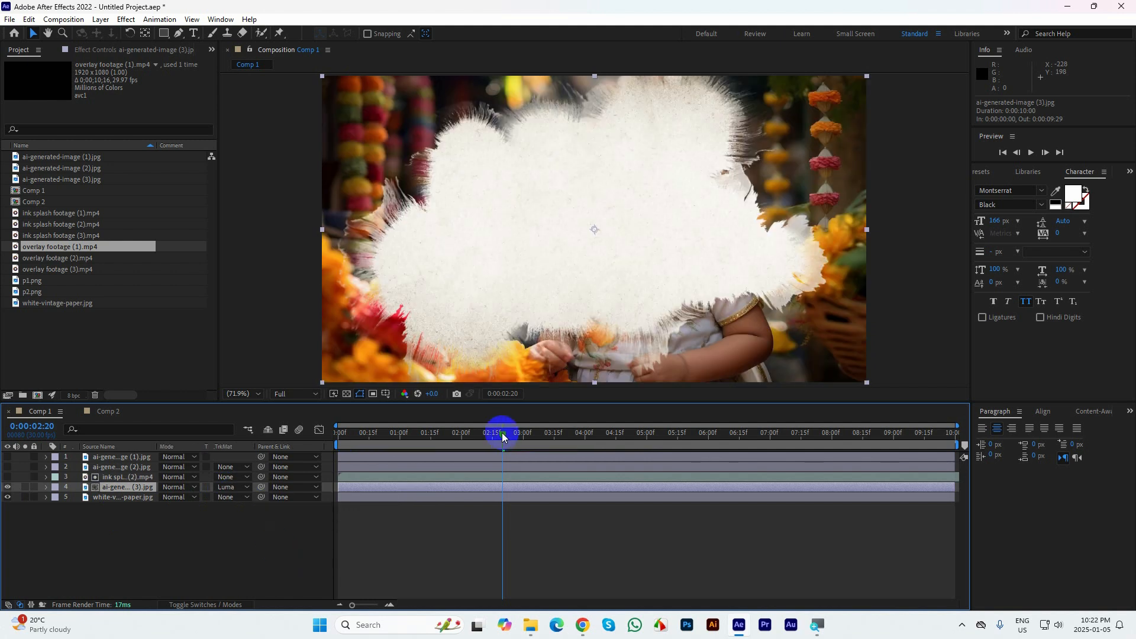
Switch ai-generated-image (3) to Luma Inverted Matte using ink splash footage (2) and play the reveal from the first frame
click(232, 485)
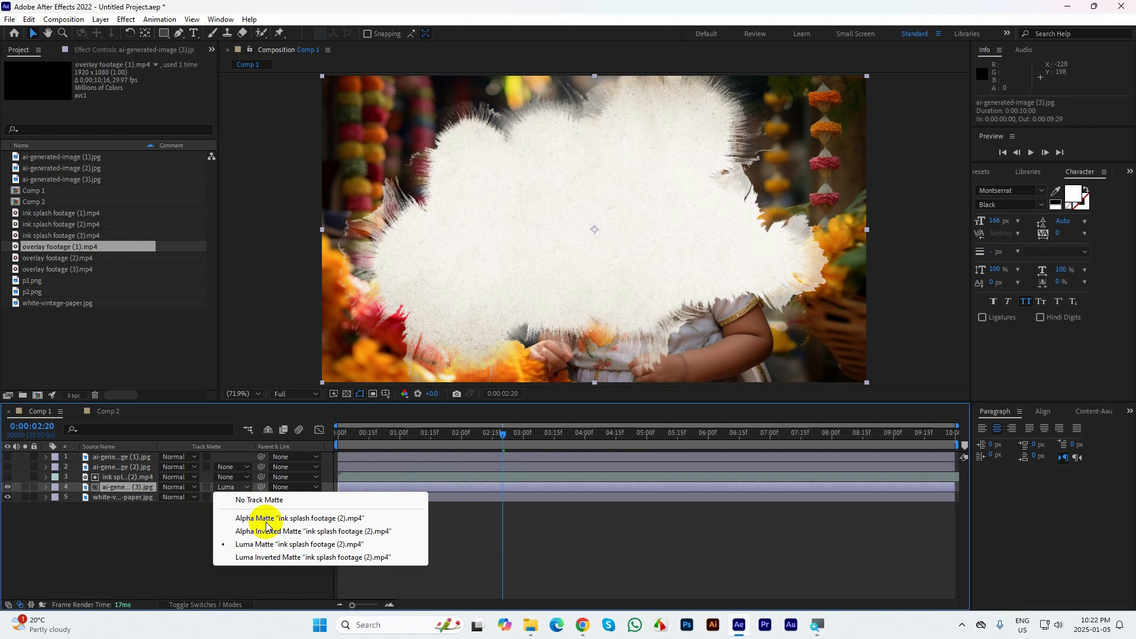
click(265, 557)
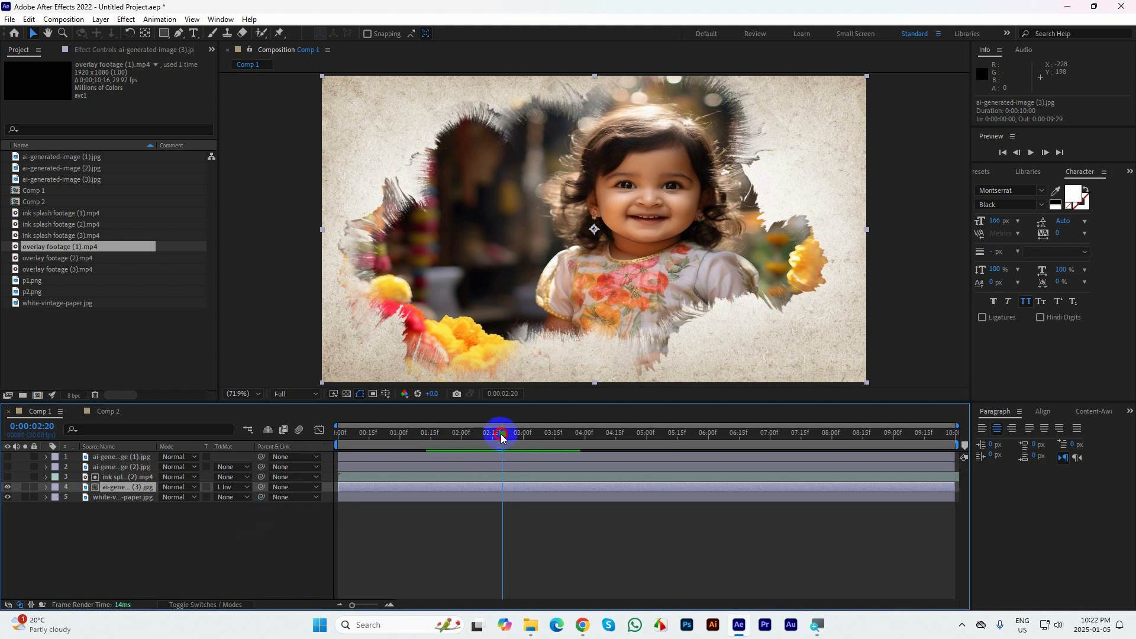
drag(500, 435, 202, 408)
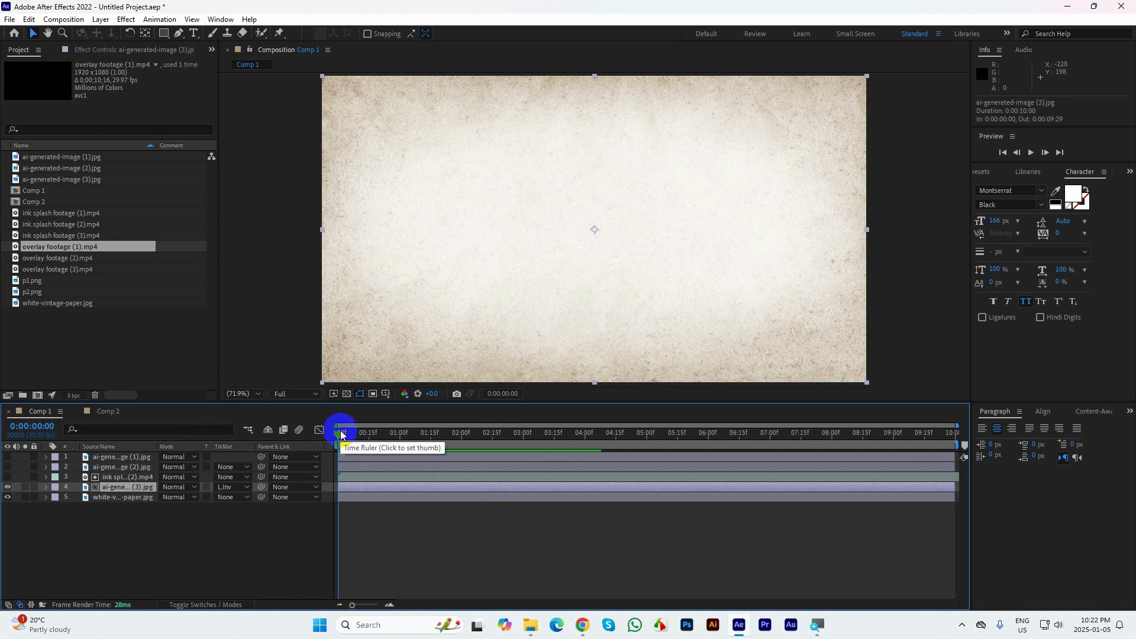
key(space)
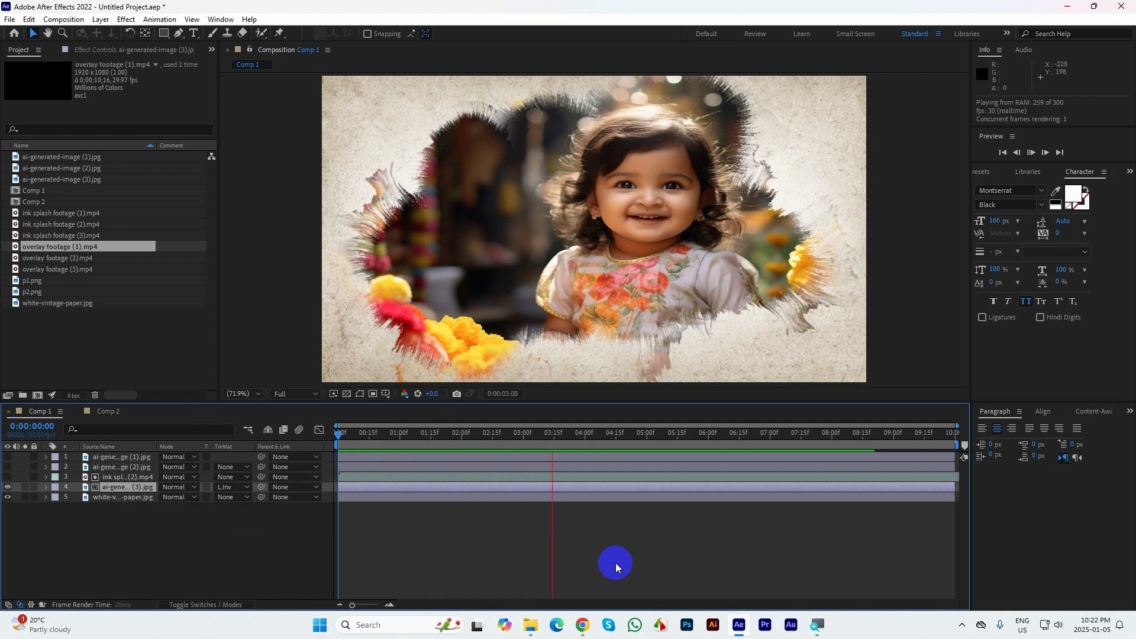
key(space)
Set ai-generated-image (3) to No Track Matte and select the ai-generated-image (2) layer
click(233, 487)
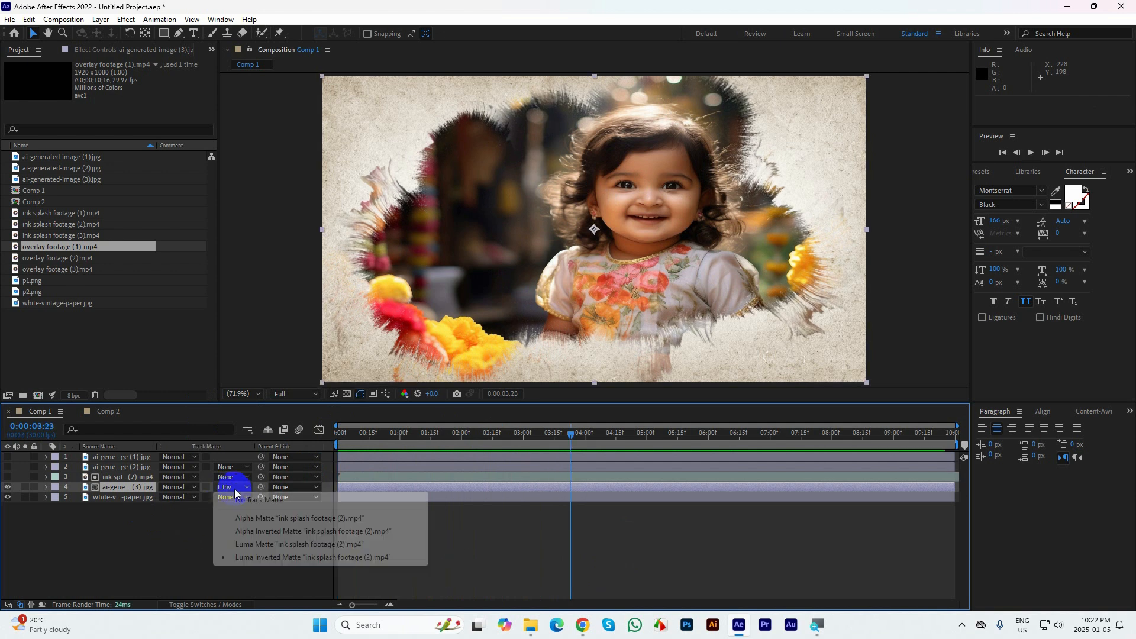
click(258, 500)
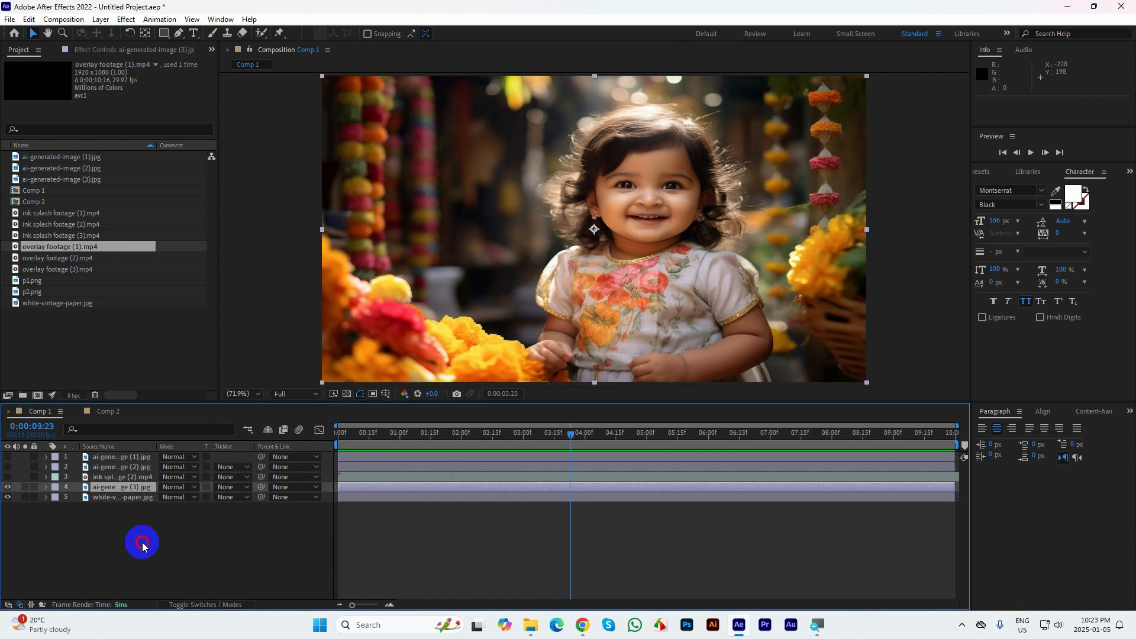
click(113, 467)
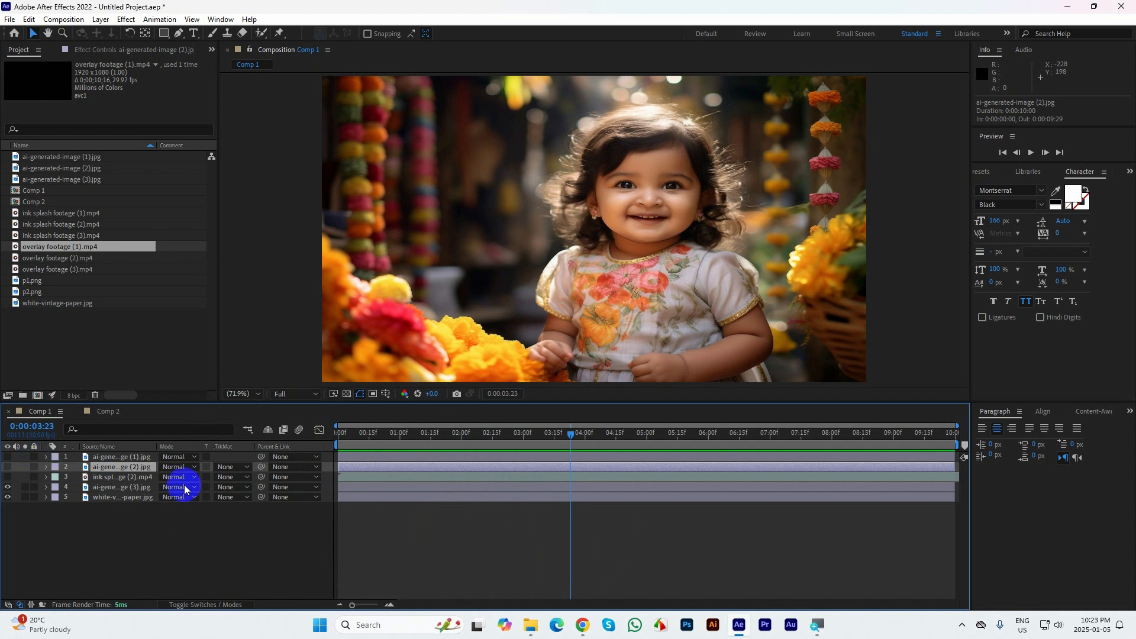
Make the ink splash footage (2) layer visible and scrub from the first frame to 0:00:02:29
drag(591, 443, 319, 416)
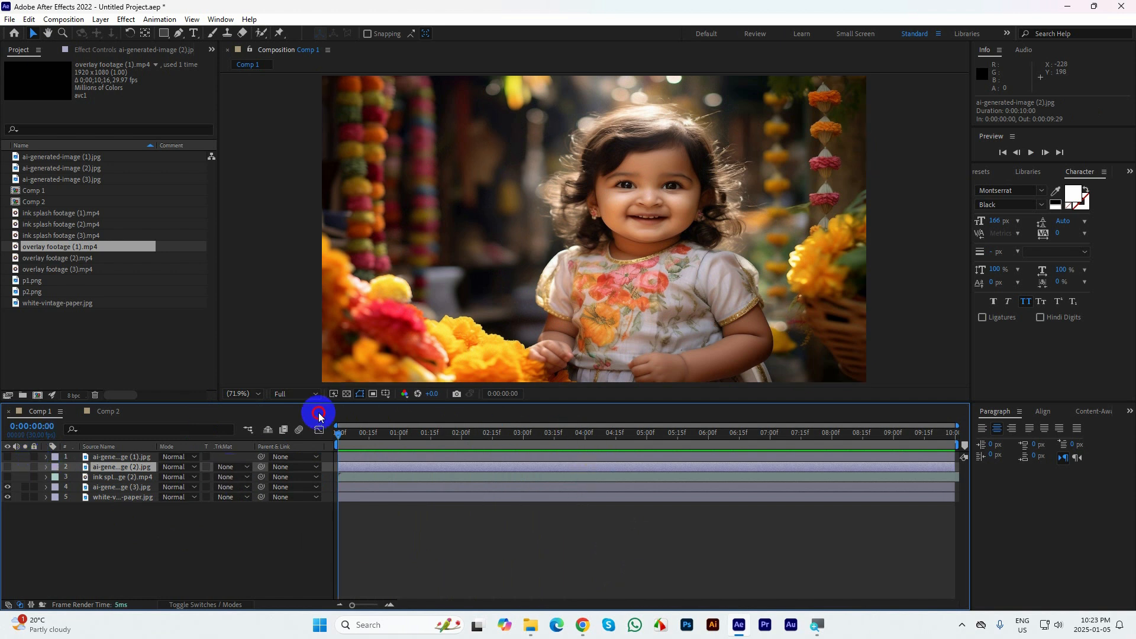
click(8, 476)
mouse_move(341, 436)
mouse_down()
mouse_move(523, 447)
mouse_move(472, 452)
mouse_up()
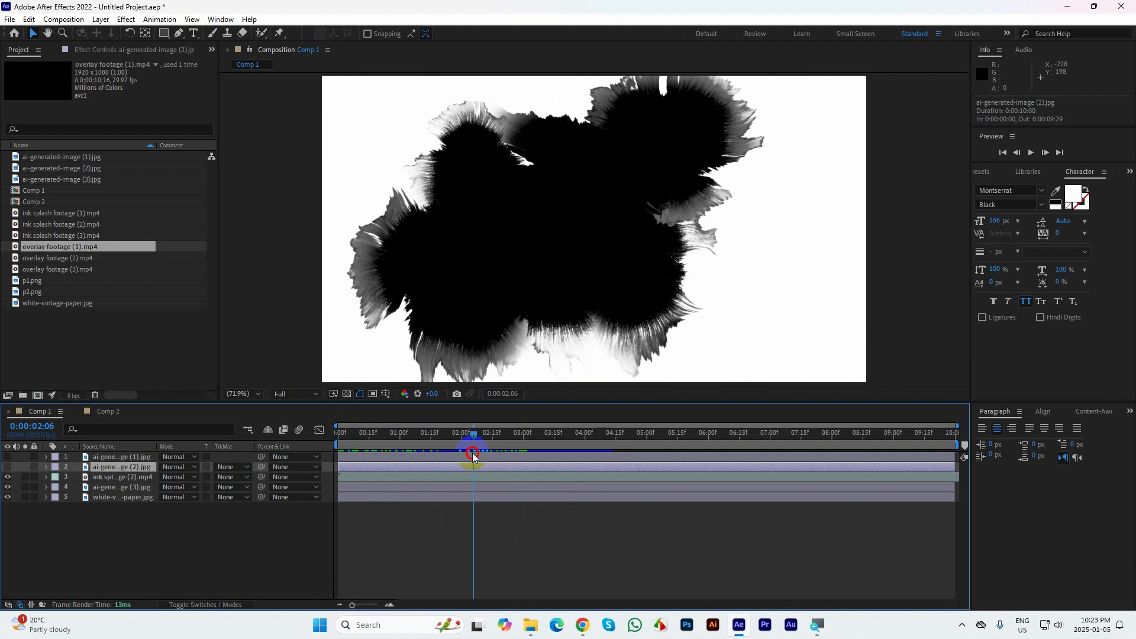
mouse_move(472, 453)
mouse_down()
mouse_move(430, 446)
mouse_move(519, 453)
mouse_up()
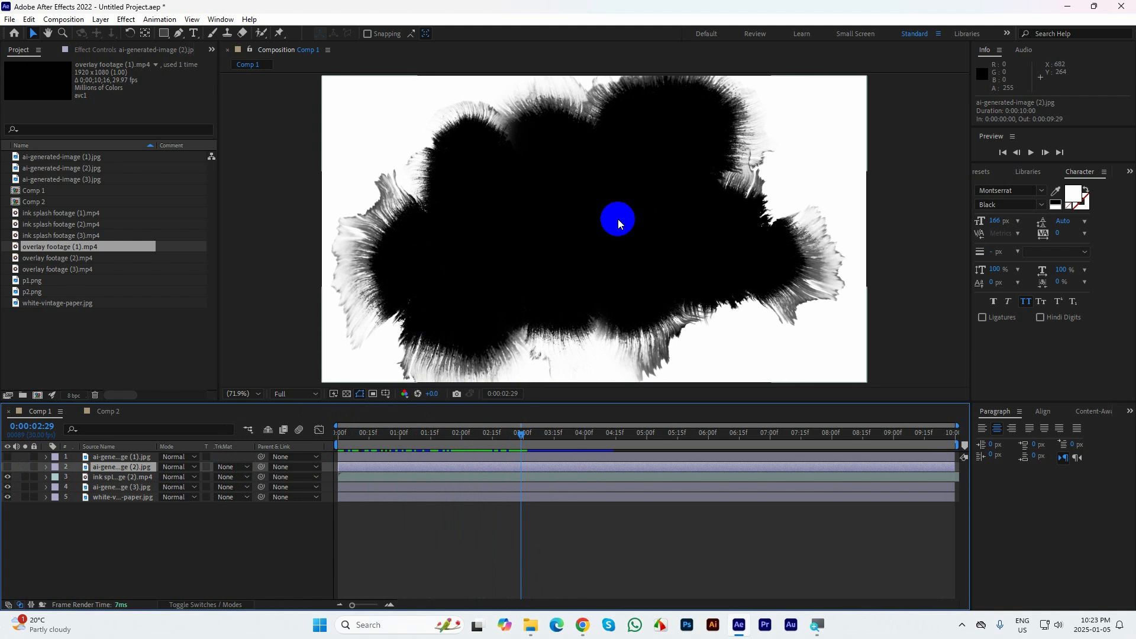
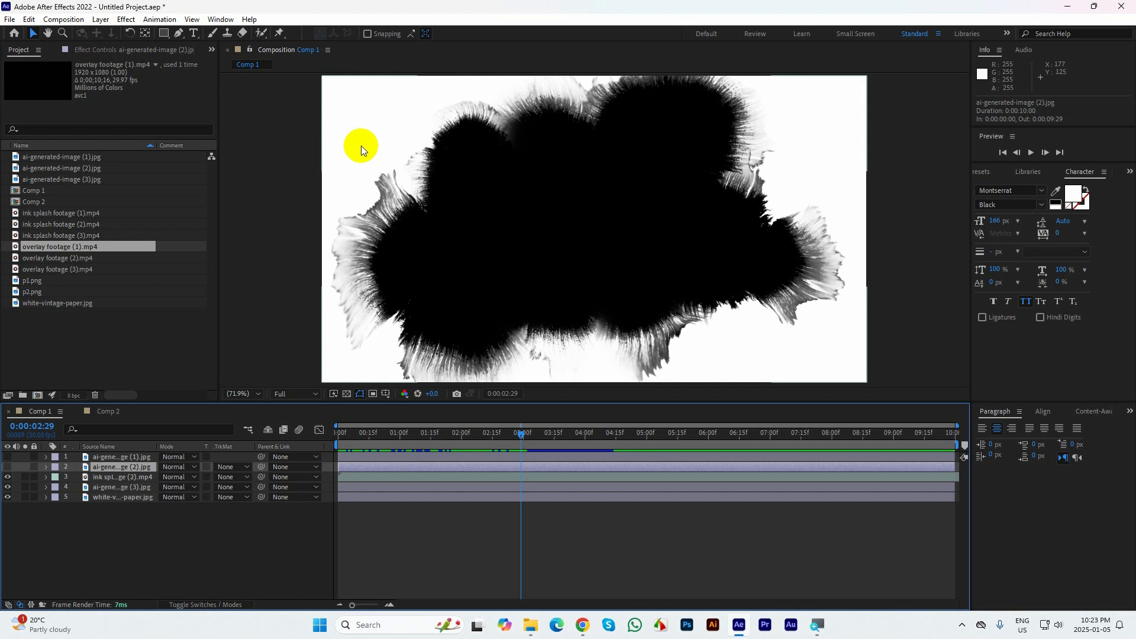
Open Comp 2, select the Motion text layer and scrub the alpha matte result from the first frame to 0:00:01:05
click(109, 412)
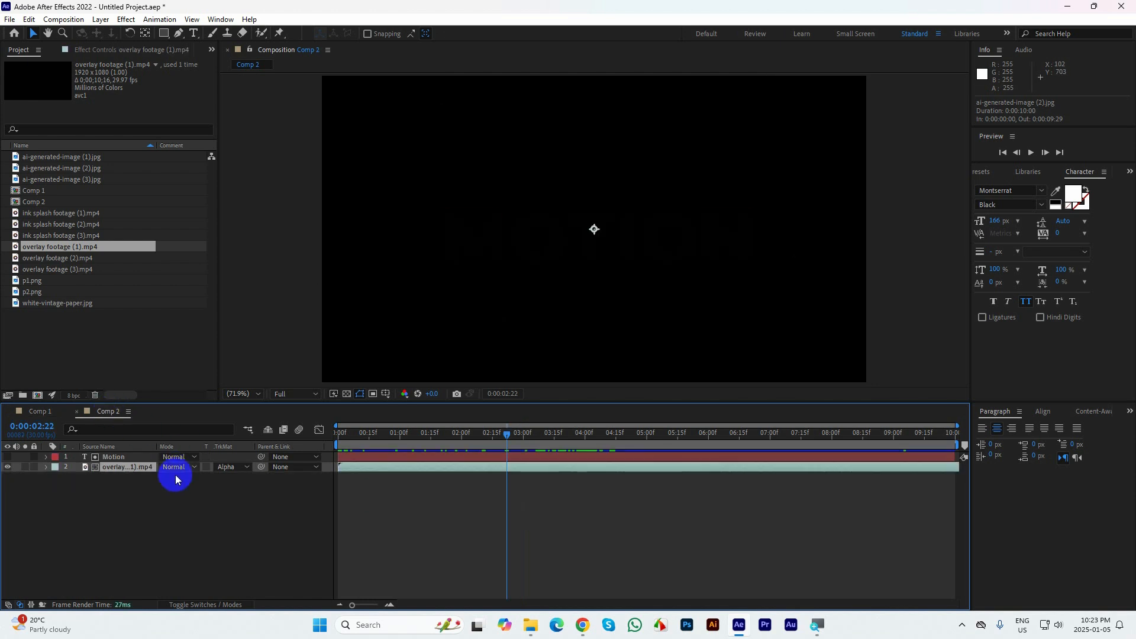
click(124, 459)
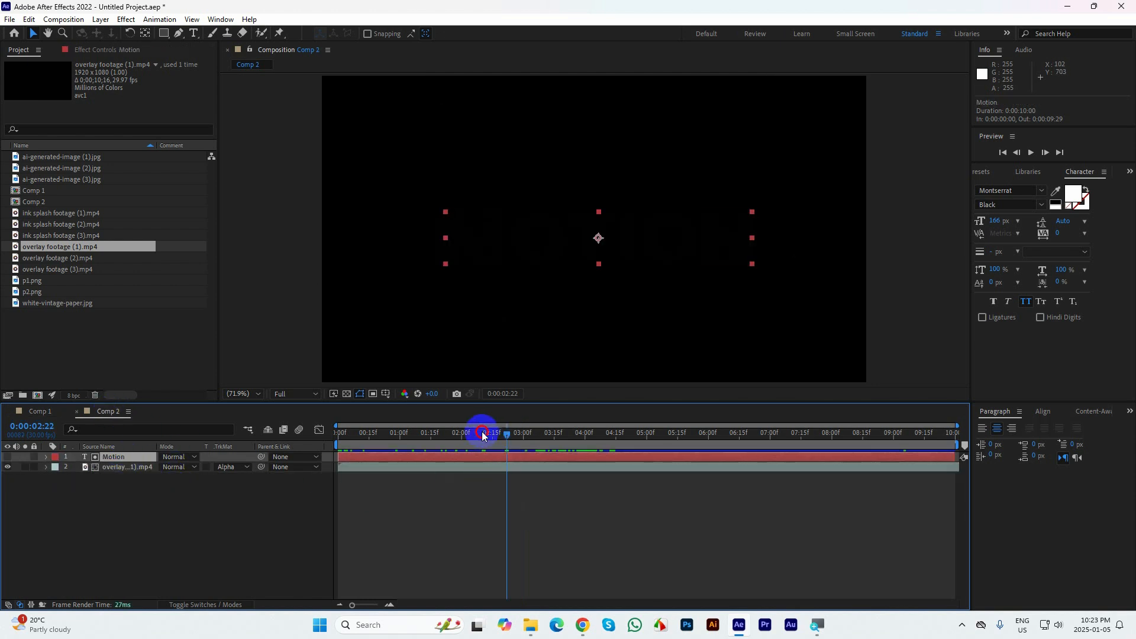
click(341, 431)
drag(341, 431, 411, 435)
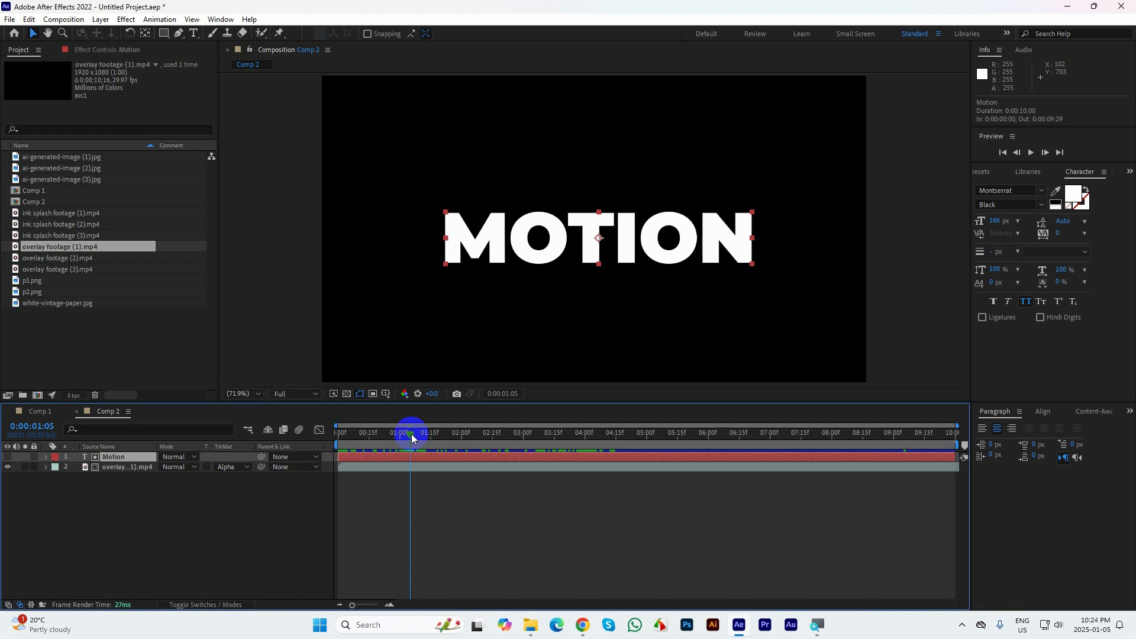
Return to Comp 1 and scrub the ink splash footage back to 0:00:00:15 and forward to 0:00:01:17
click(40, 411)
click(477, 468)
drag(520, 436, 366, 426)
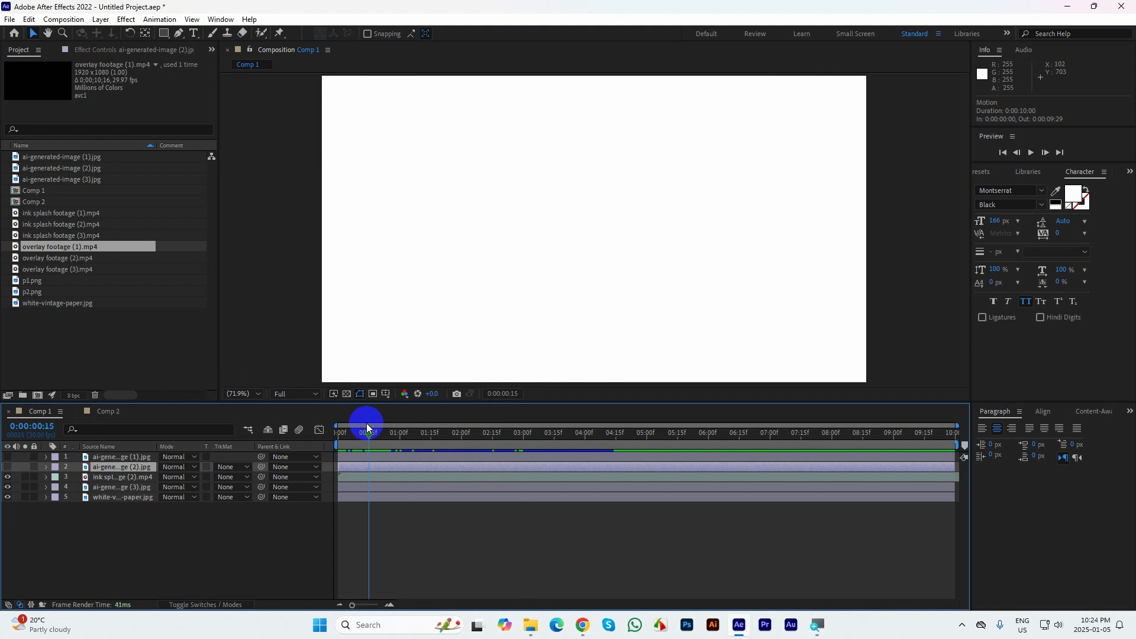
click(278, 457)
mouse_move(371, 438)
mouse_down()
mouse_move(336, 435)
mouse_move(435, 441)
mouse_up()
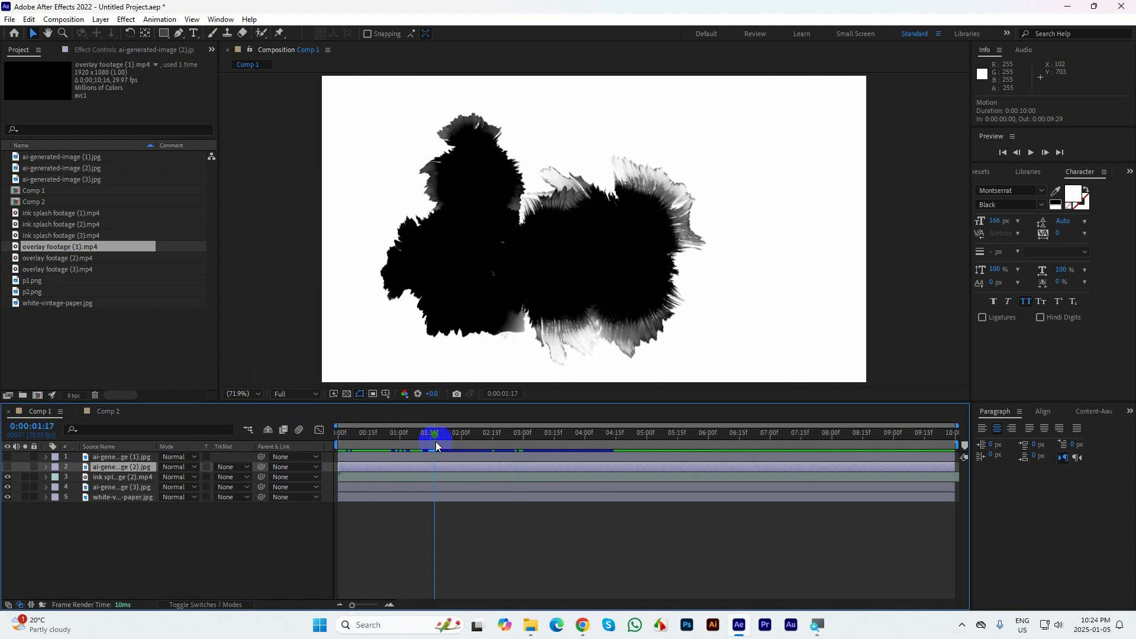
Set the ai-generated-image (3) layer's track matte to Luma Inverted Matte using ink splash footage (2)
click(114, 479)
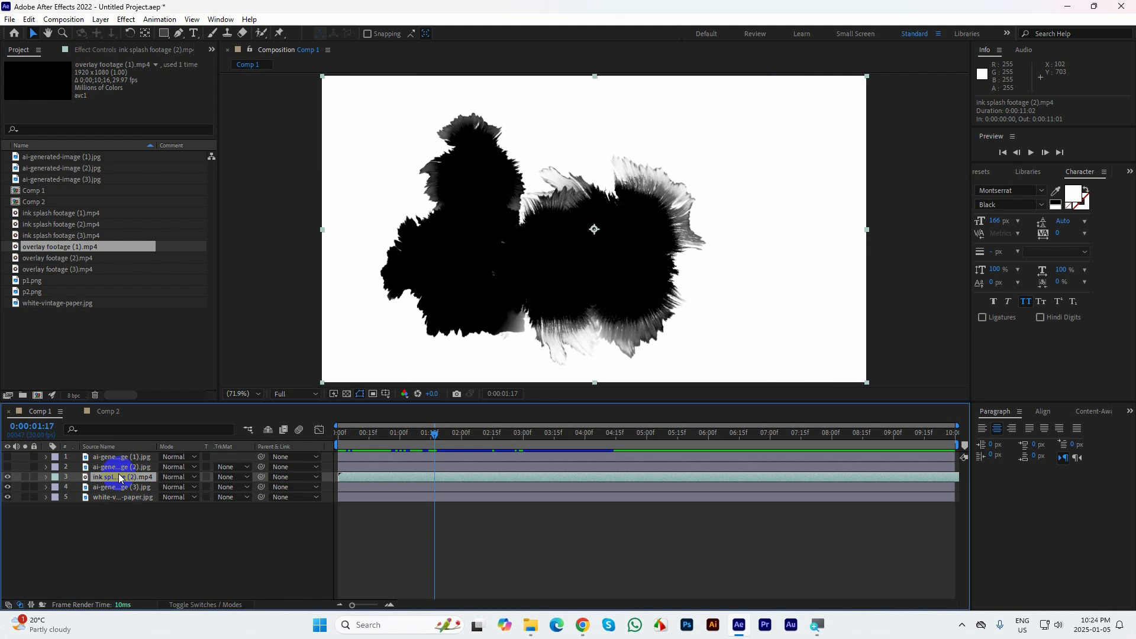
click(109, 488)
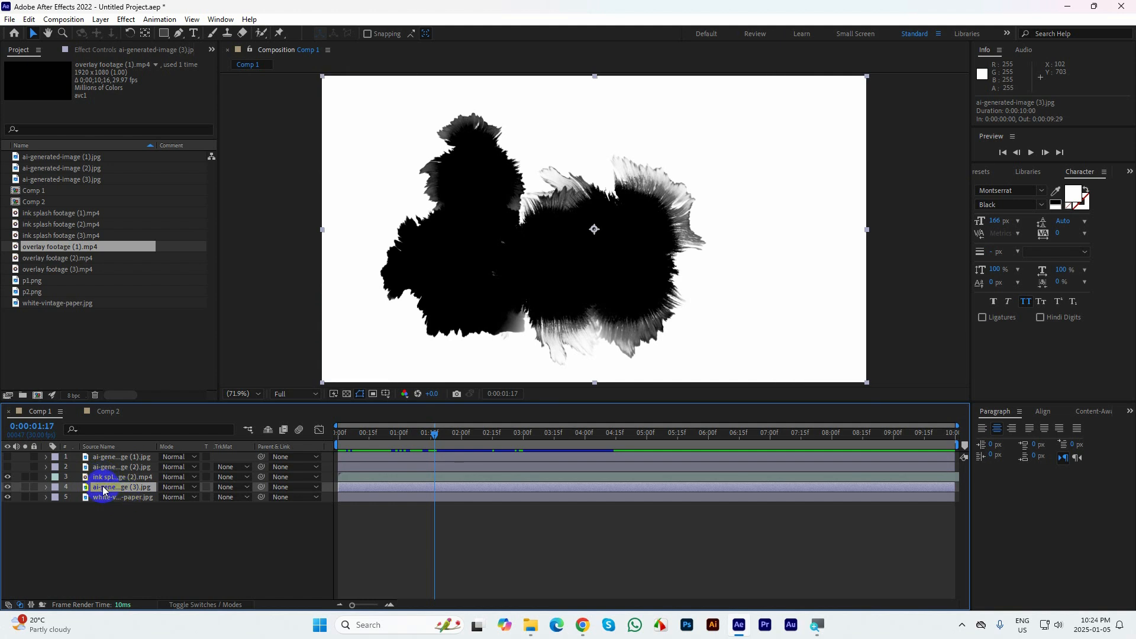
click(103, 489)
click(230, 487)
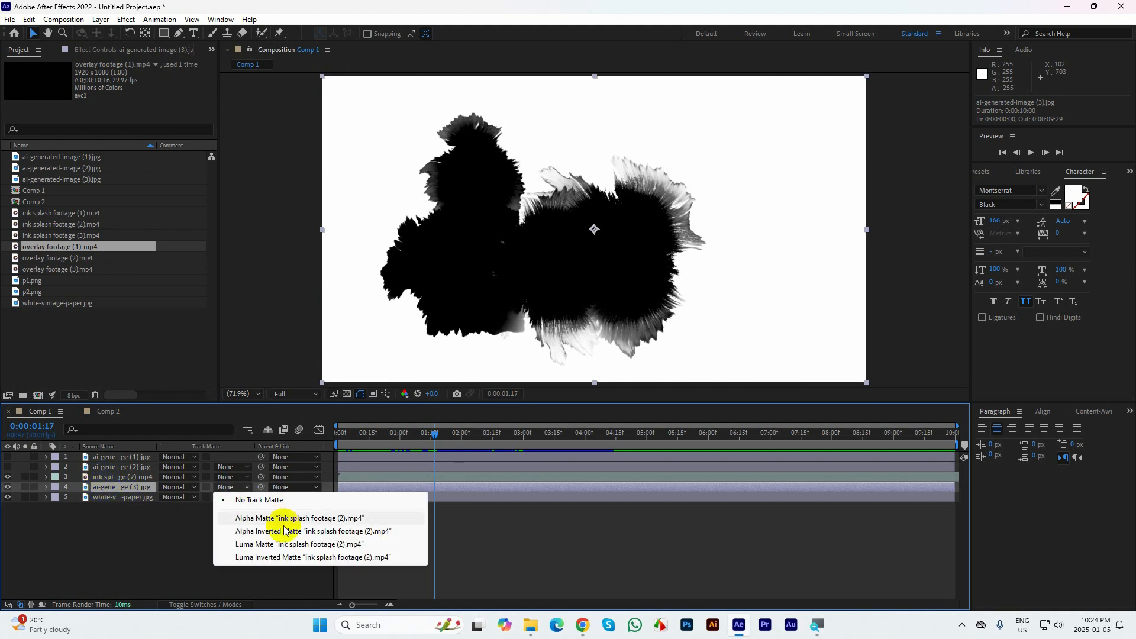
click(278, 557)
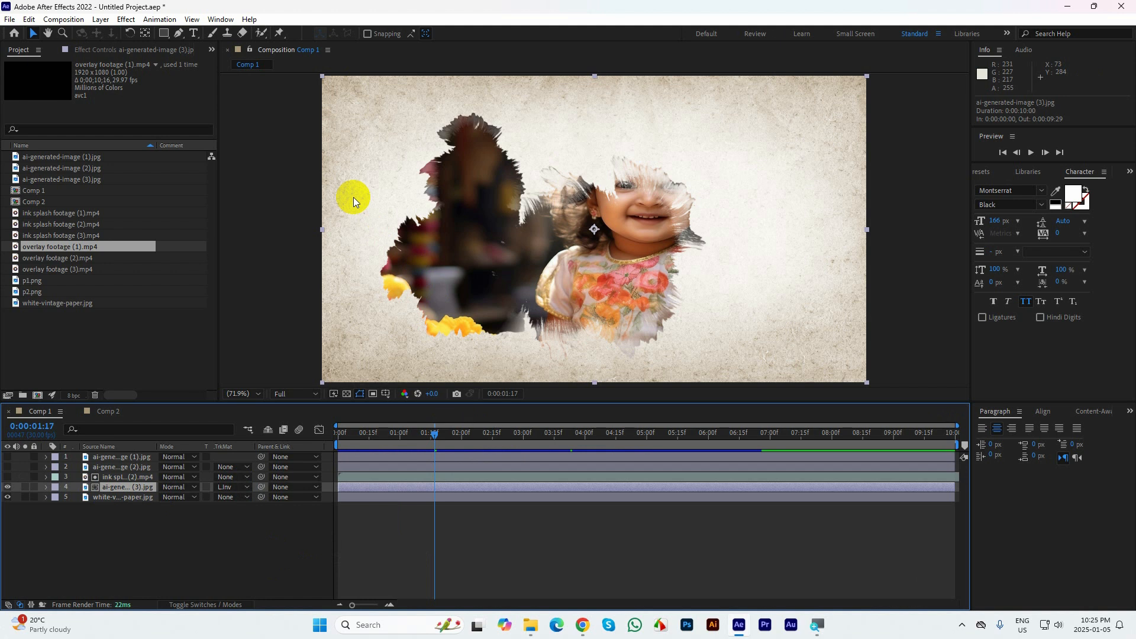
Preview the ink splash reveal from the first frame, stop at 0:00:04:06 and return to the start
drag(417, 434, 316, 429)
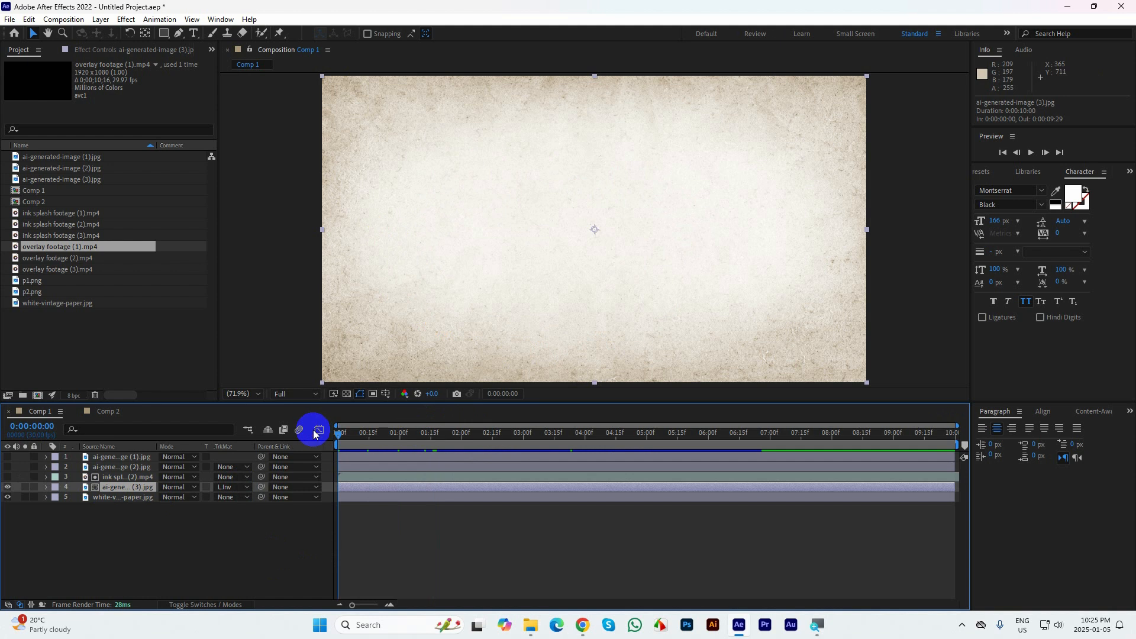
key(space)
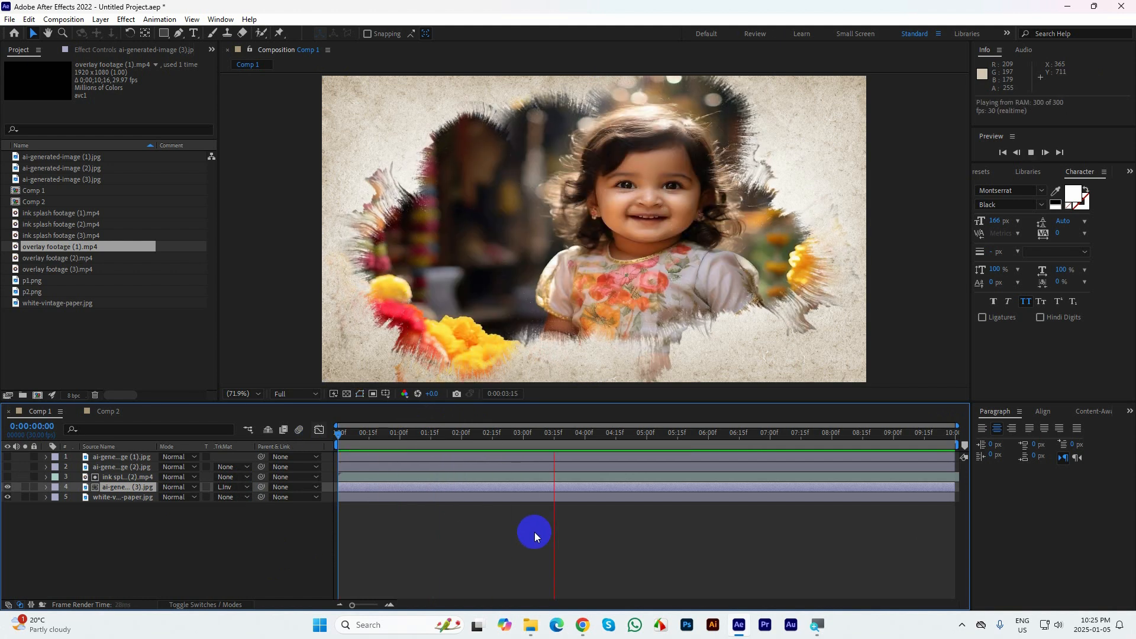
click(606, 438)
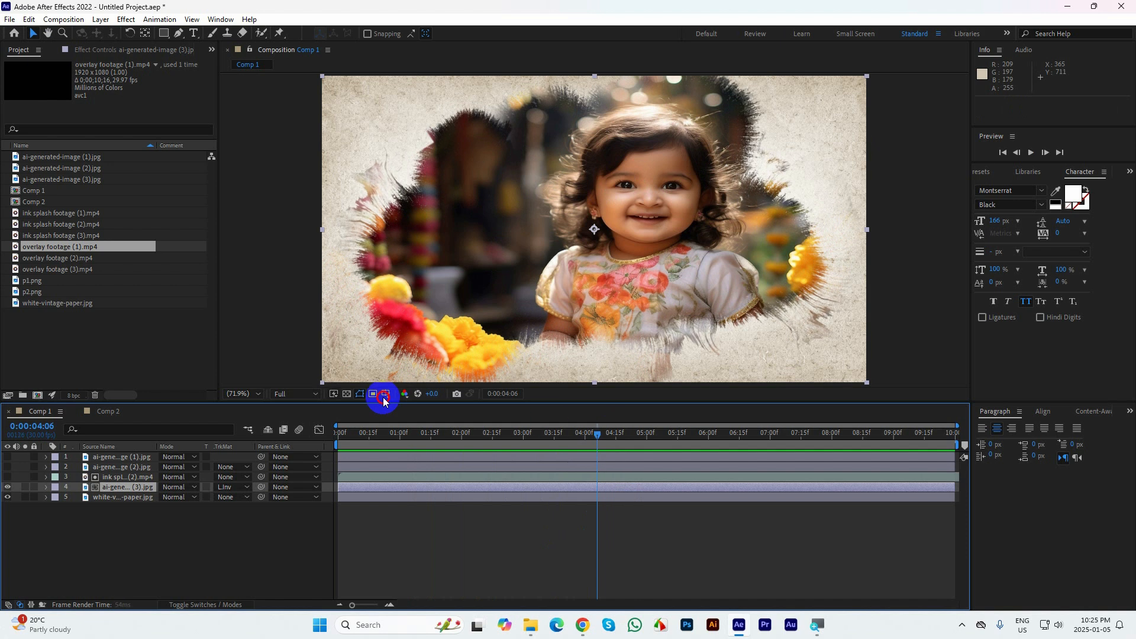
key(Home)
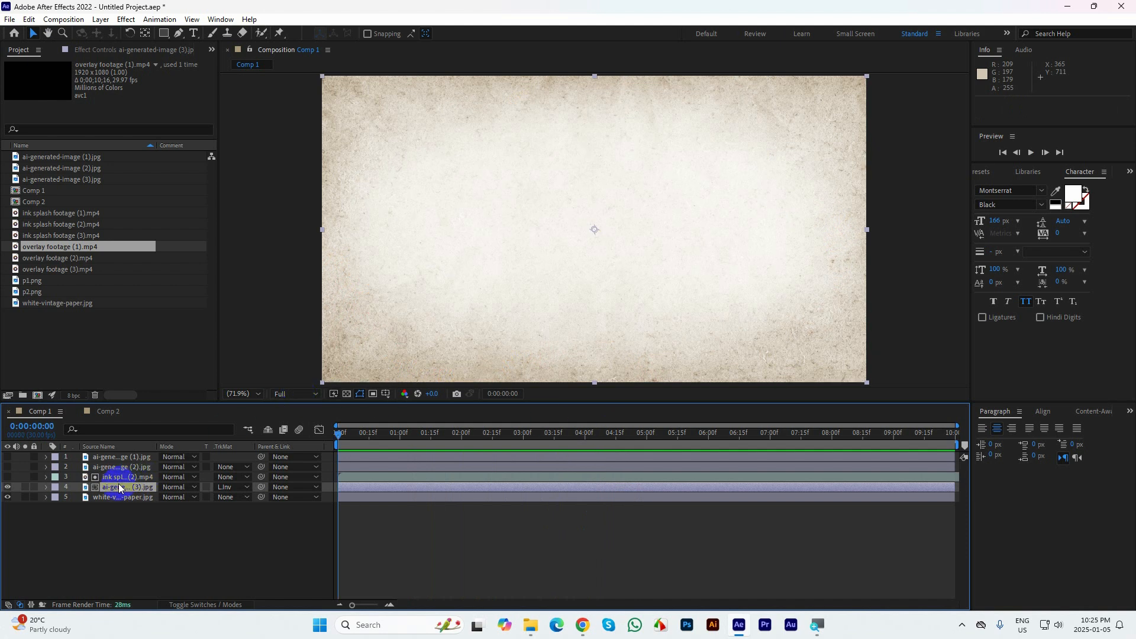
Show the Scale property of ai-generated-image (3) and scrub from the first frame to 0:00:08:00
key(s)
click(338, 431)
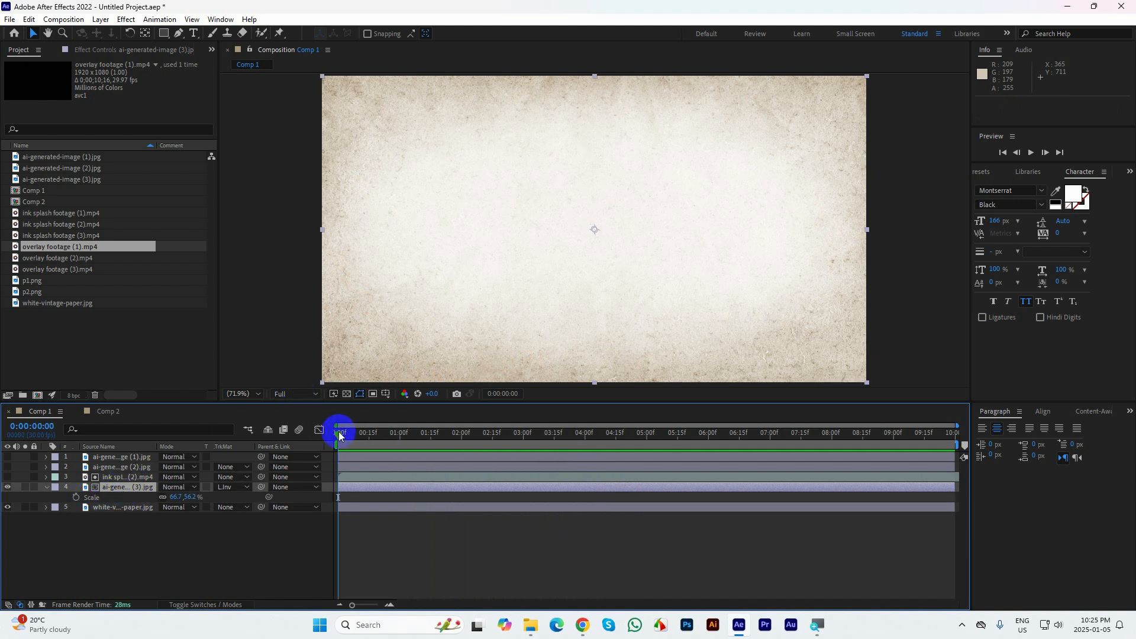
mouse_move(338, 431)
mouse_down()
mouse_move(889, 465)
mouse_move(831, 457)
mouse_up()
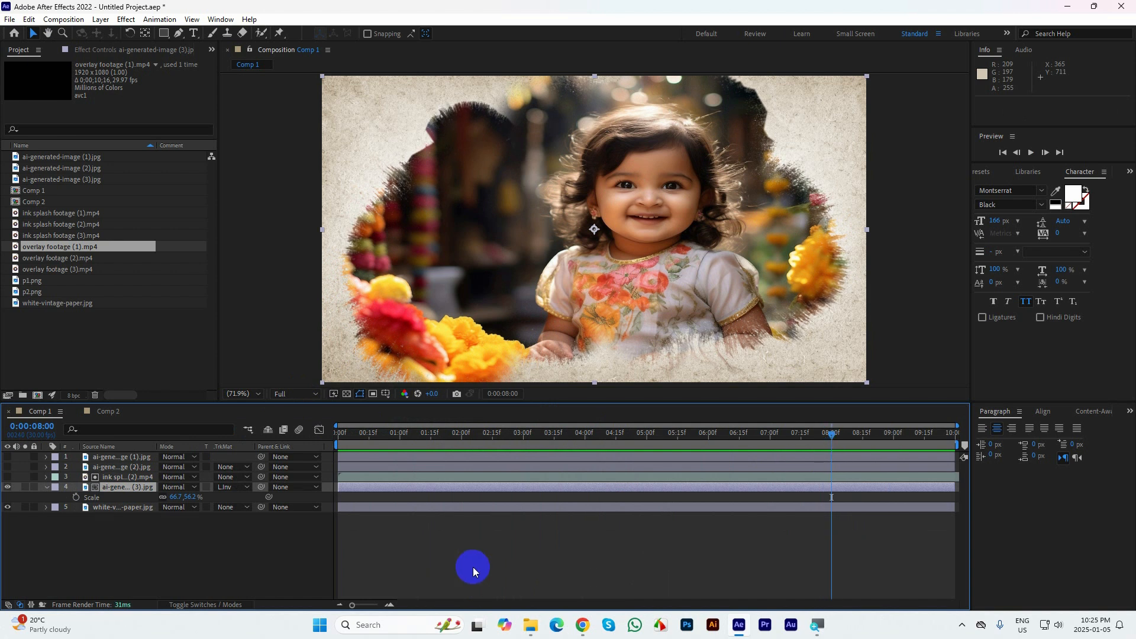
Set Comp 1's duration to 30 seconds and expand the timeline range to its full length
key(ctrl+k)
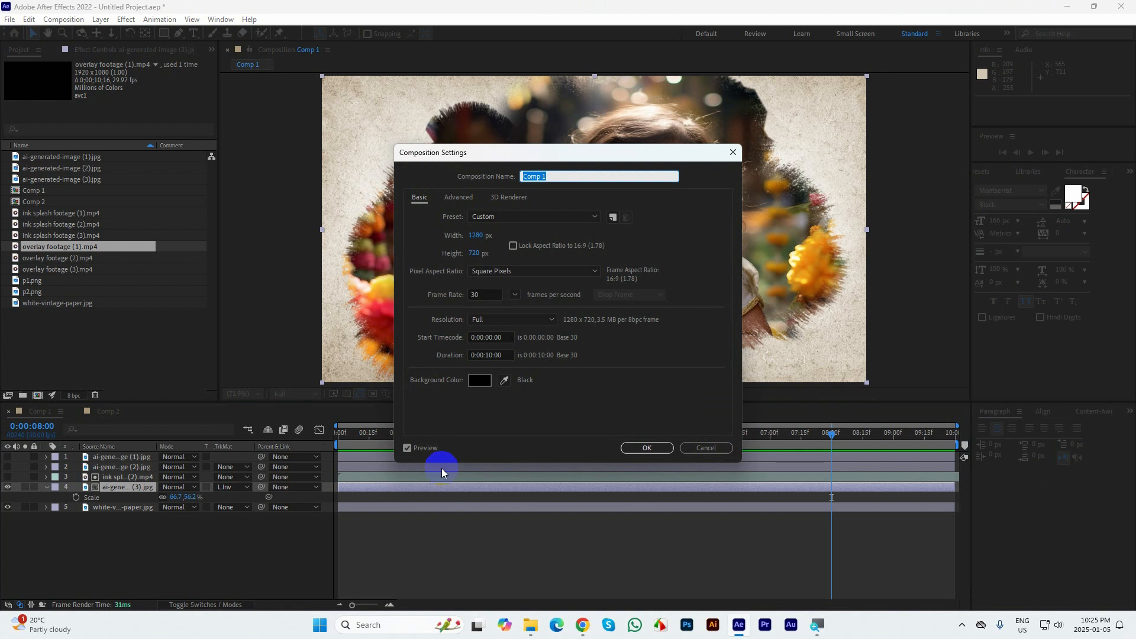
click(487, 356)
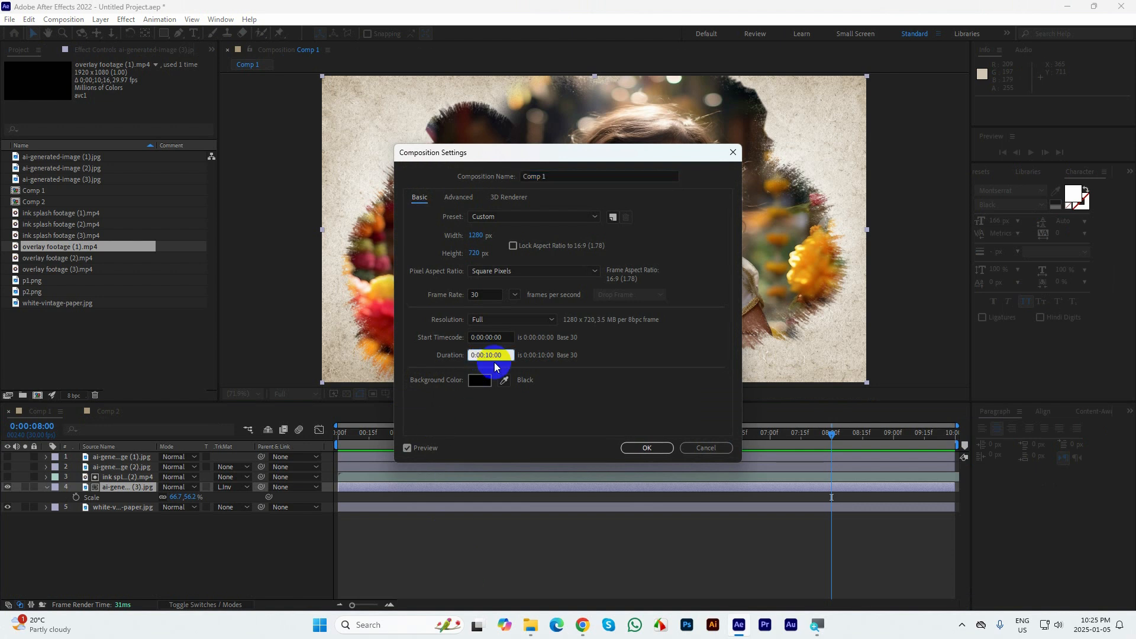
key(Return)
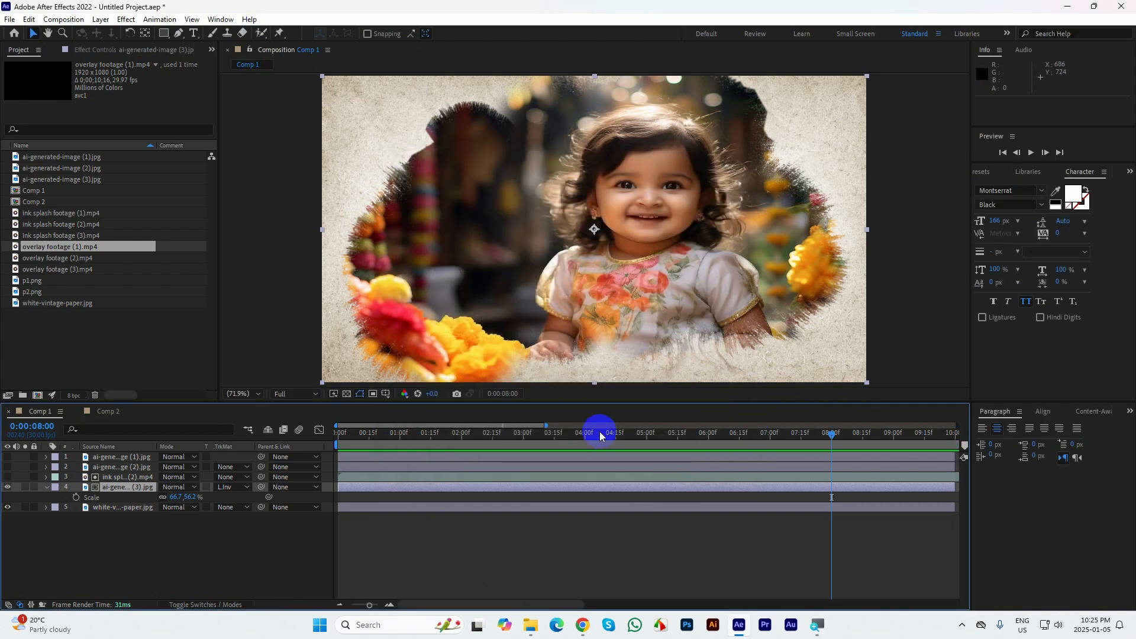
drag(546, 425, 1078, 440)
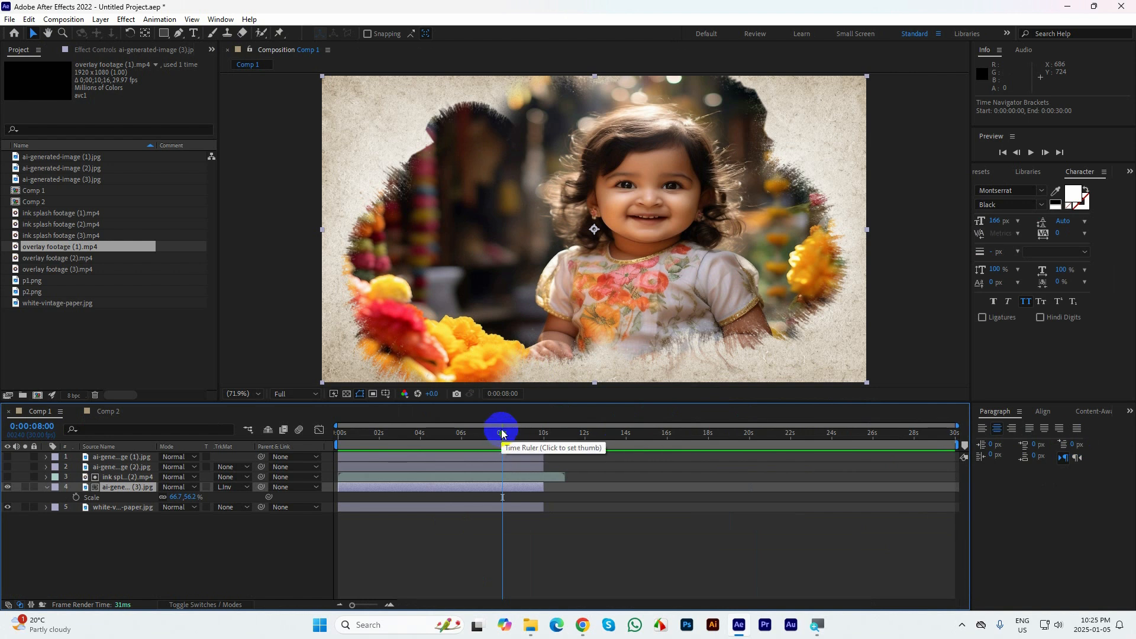
Extend the out points of all Comp 1 layers to 0:00:29:29, as far as their sources allow
drag(501, 432, 1114, 485)
key(ctrl+a)
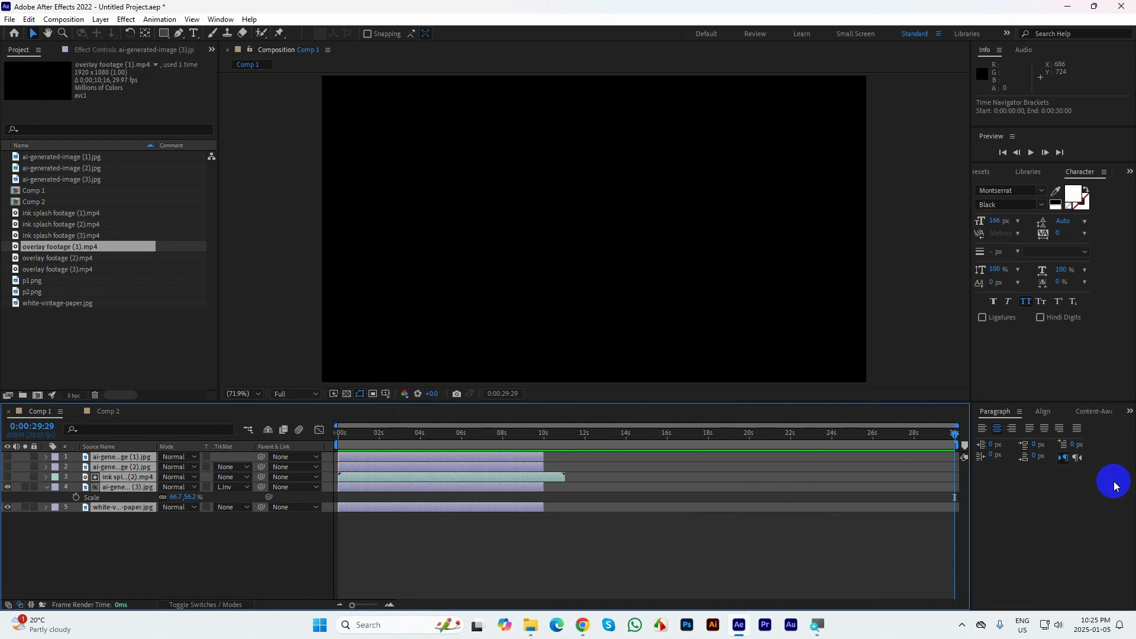
key(alt+])
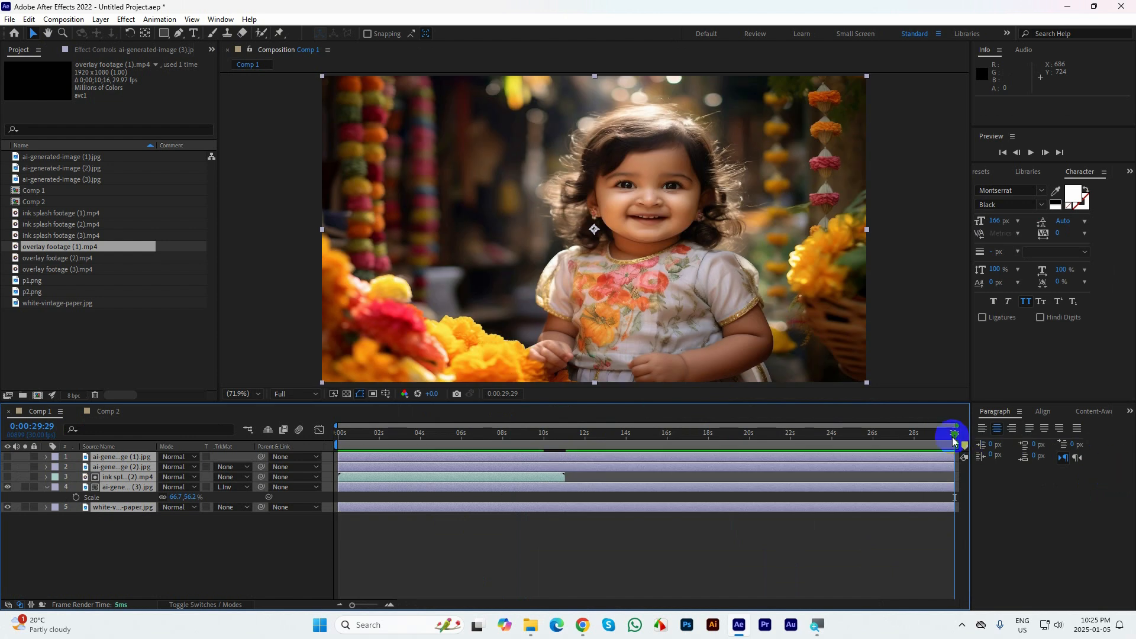
Add a Scale keyframe to ai-generated-image (3) at 0:00:10:00
mouse_move(953, 433)
mouse_down()
mouse_move(297, 398)
mouse_move(394, 419)
mouse_move(543, 425)
mouse_up()
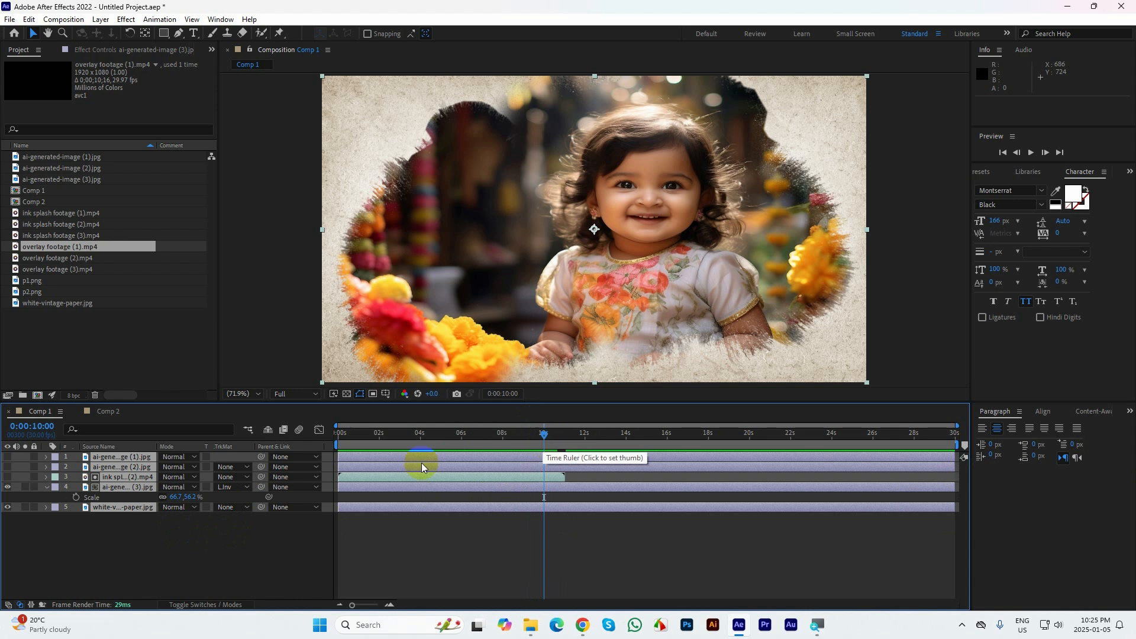
click(165, 552)
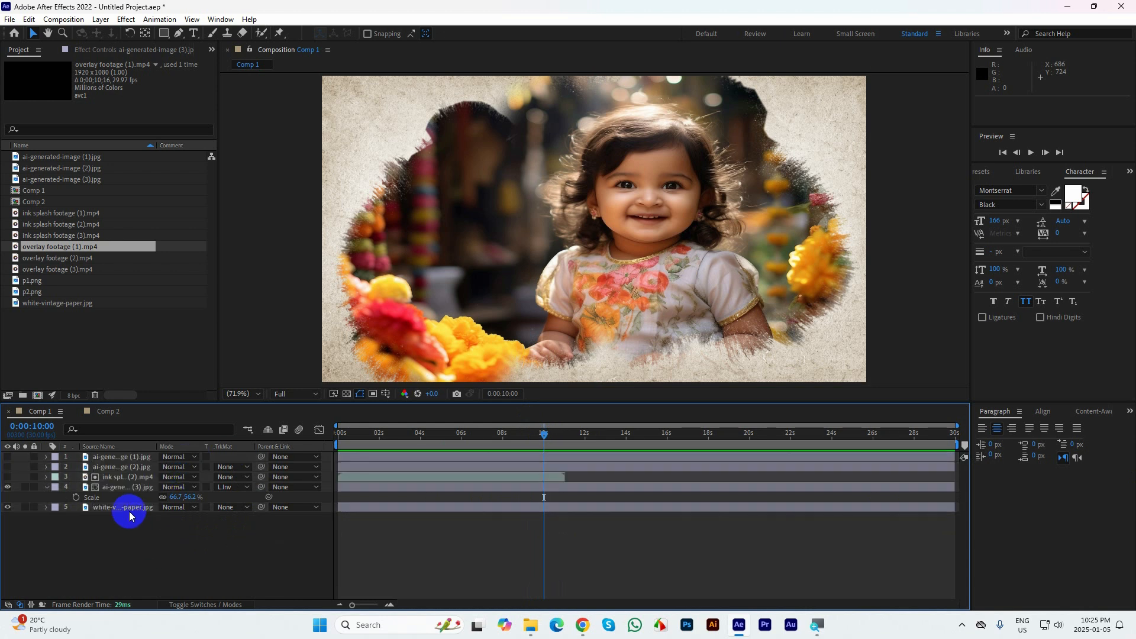
click(116, 488)
click(76, 496)
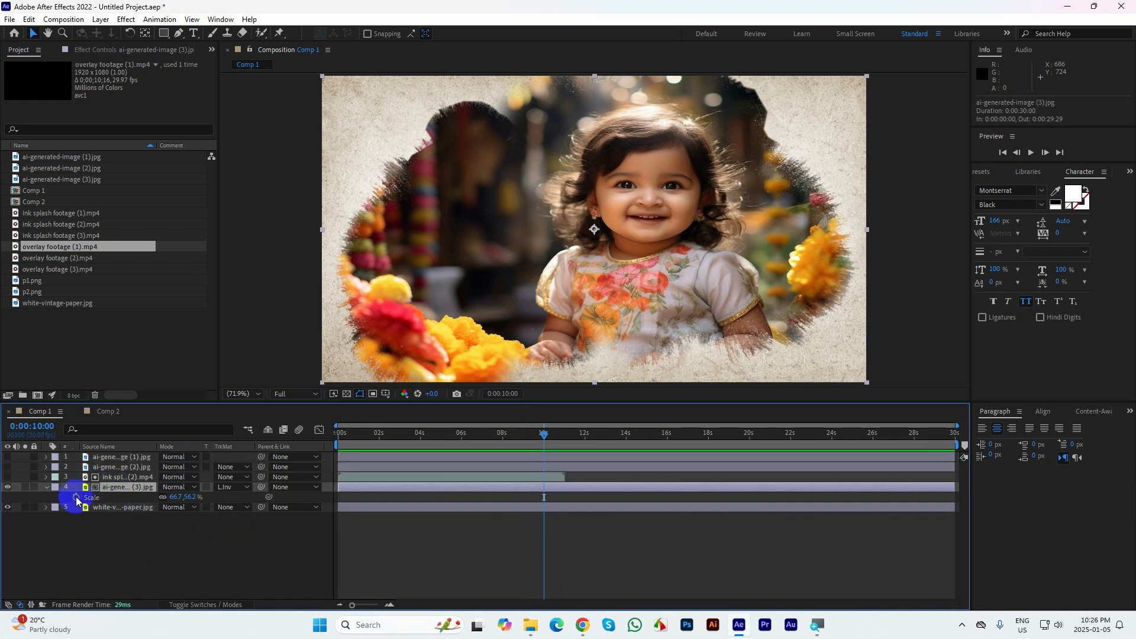
Add a Scale keyframe to ai-generated-image (3) at the first frame and set its linked width value to 85%
drag(541, 434, 239, 414)
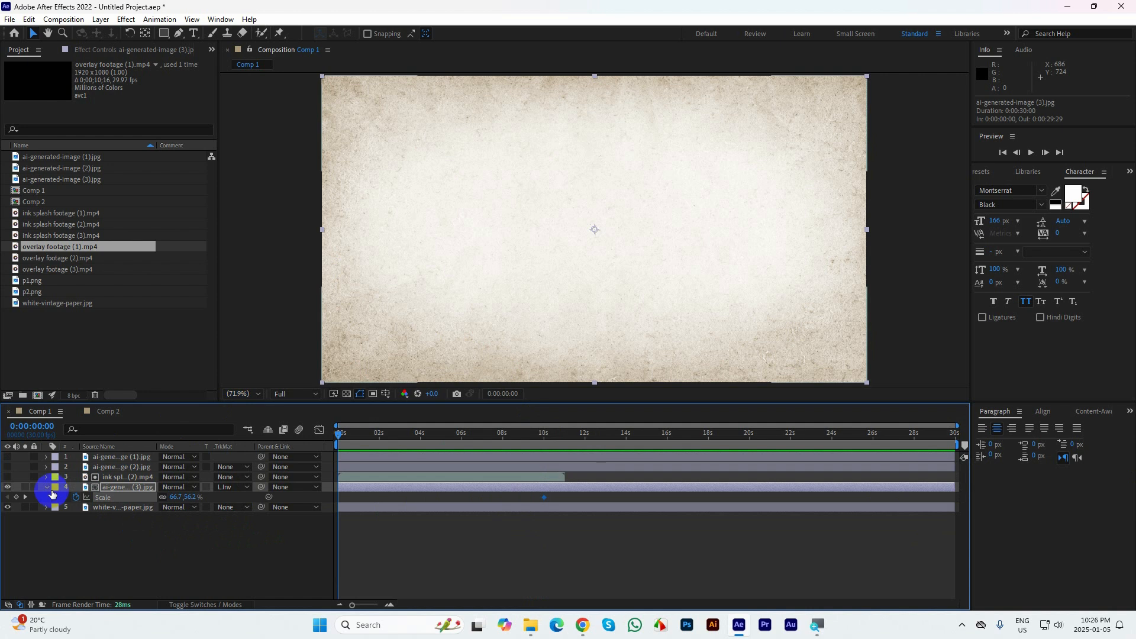
click(16, 497)
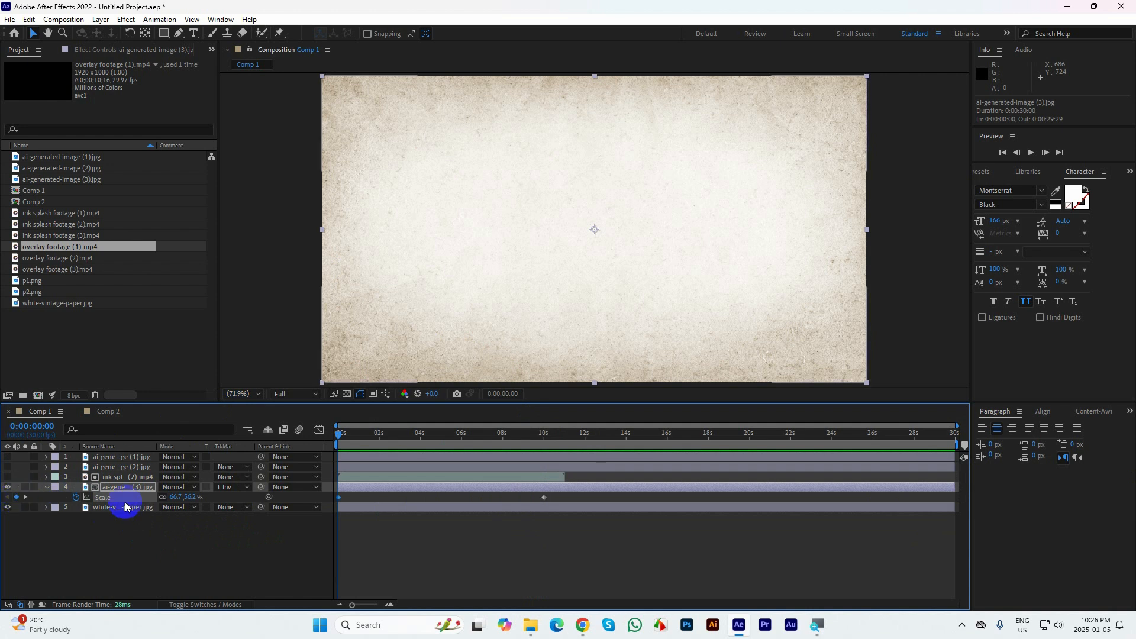
click(172, 499)
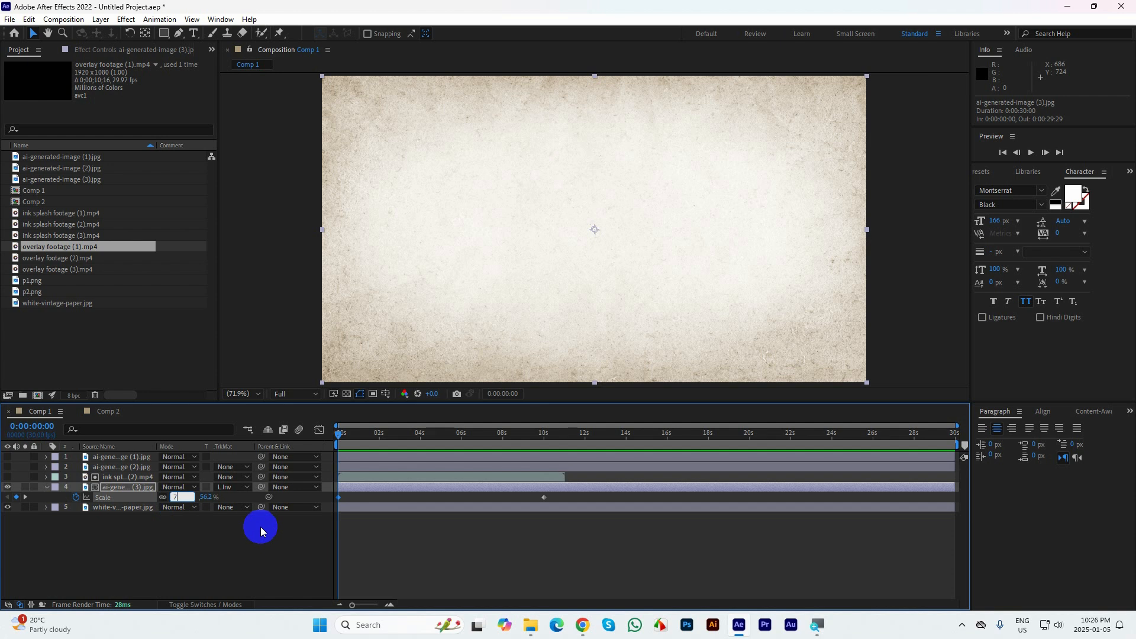
text(7)
key(BackSpace)
text(85)
key(Return)
Preview the scale animation from the first frame, stop at 0:00:09:04 and return to the start
key(space)
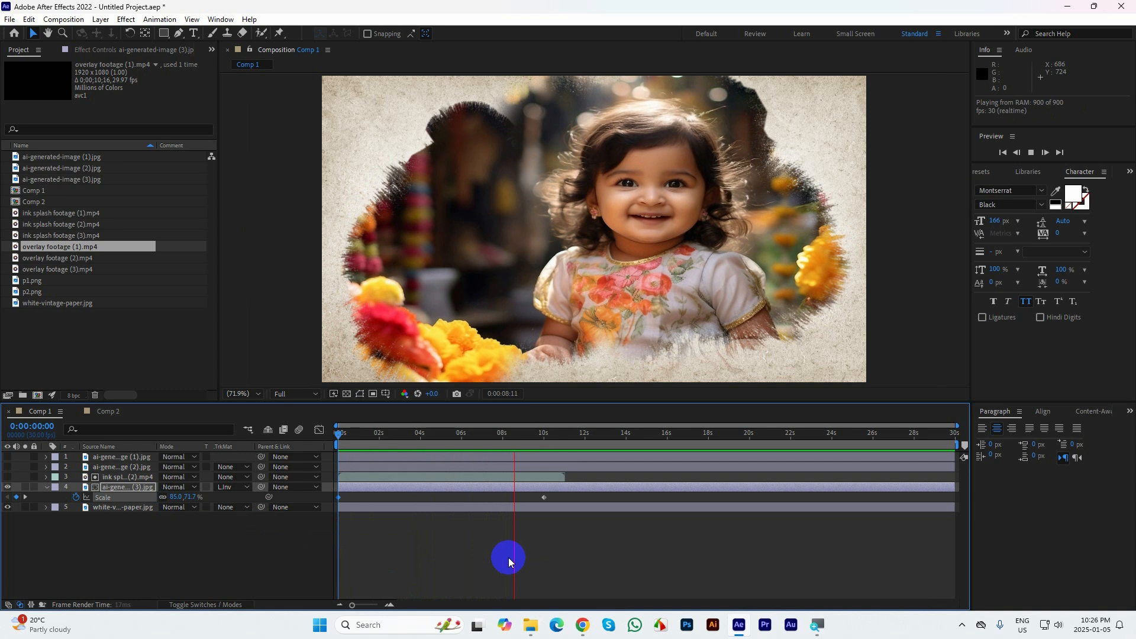
key(space)
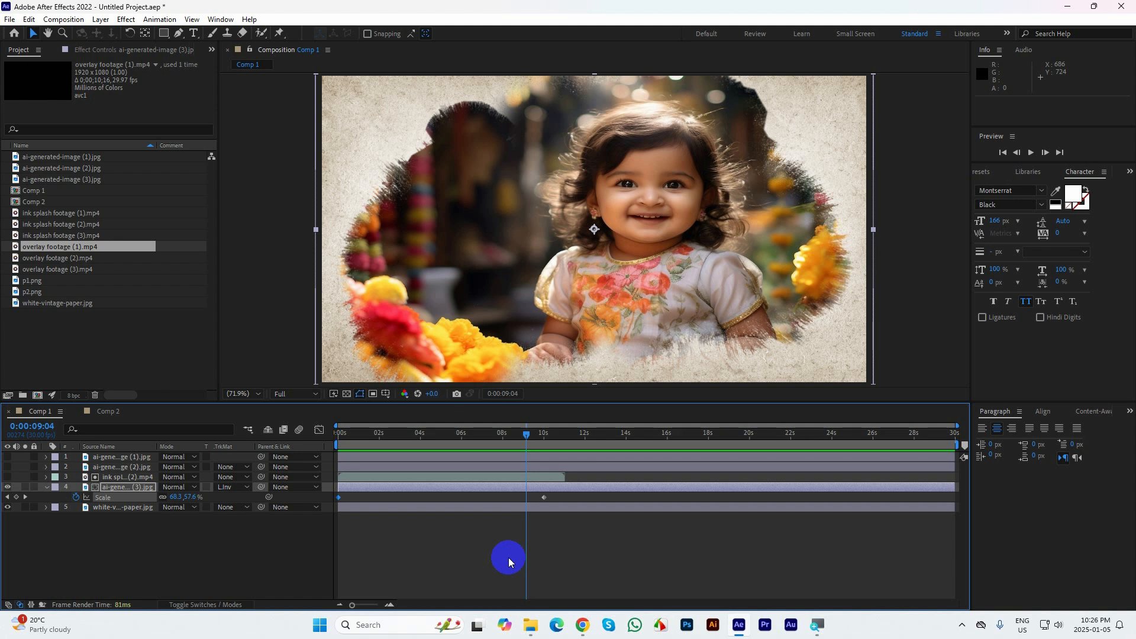
drag(520, 433, 314, 432)
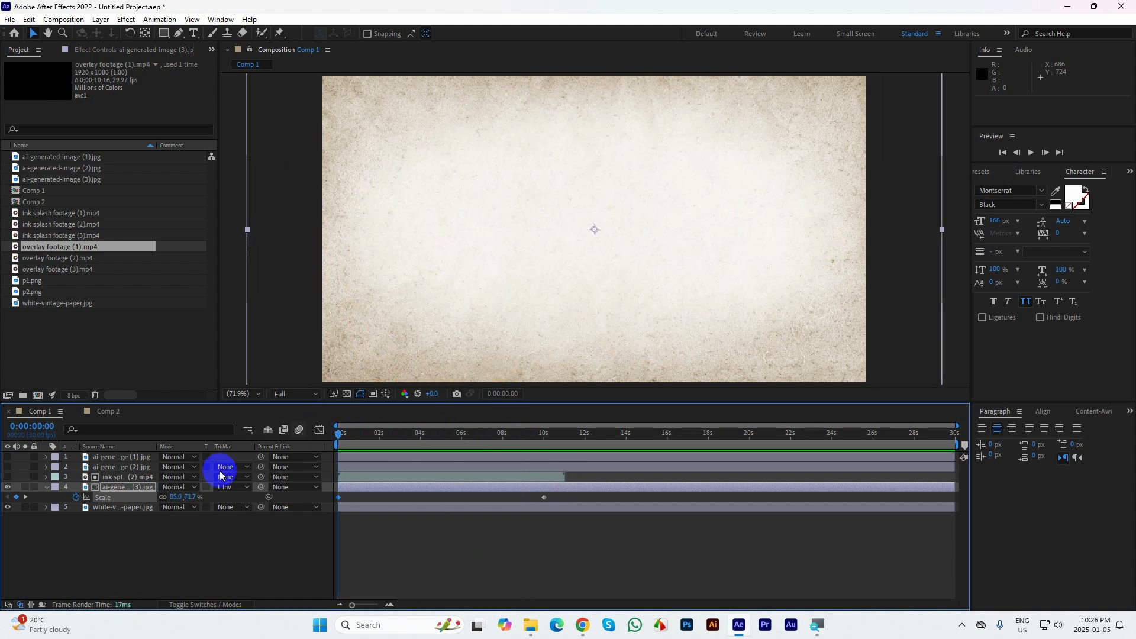
Show Rotation alongside Scale on ai-generated-image (3) and set the first-frame Scale to 90%
key(shift+r)
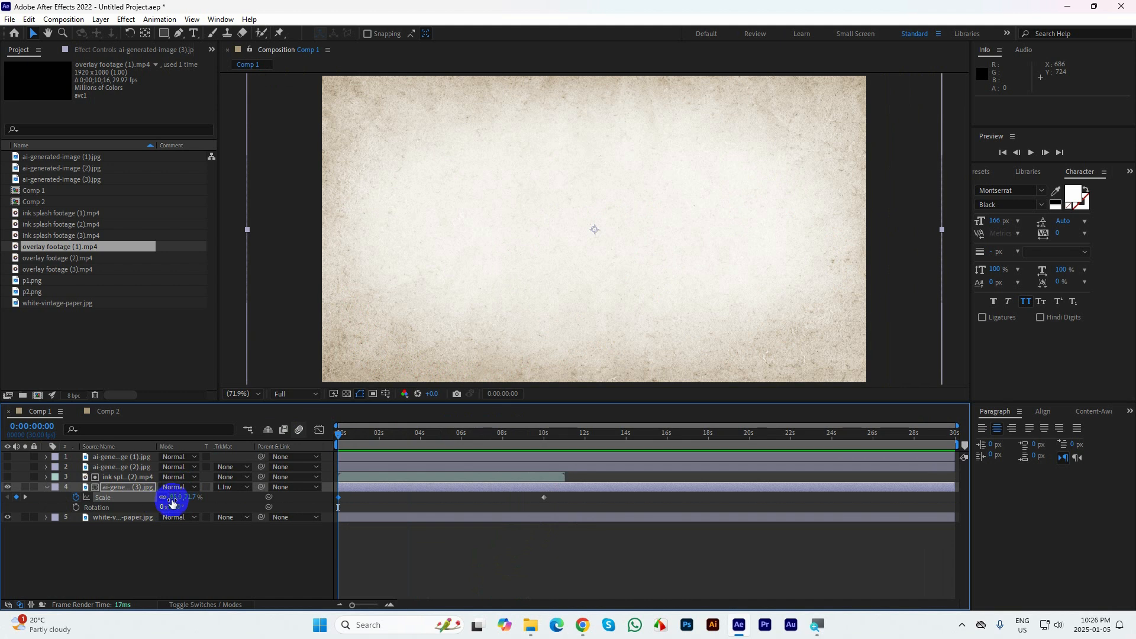
click(177, 497)
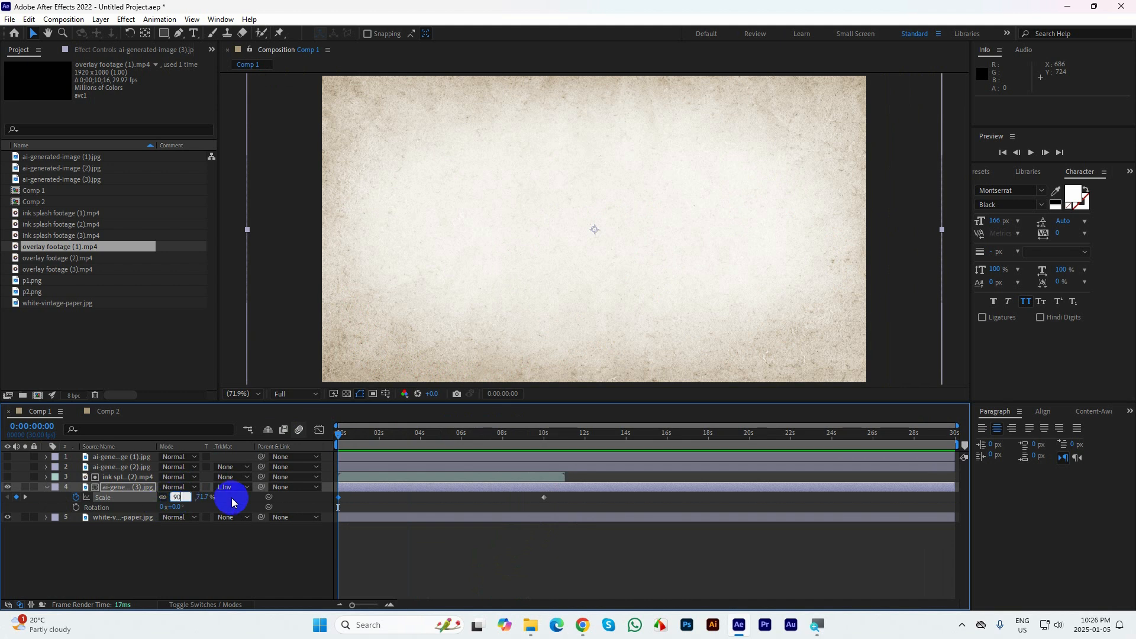
key(Return)
Add a Rotation keyframe to ai-generated-image (3) at the first frame with a value of 30°
click(76, 507)
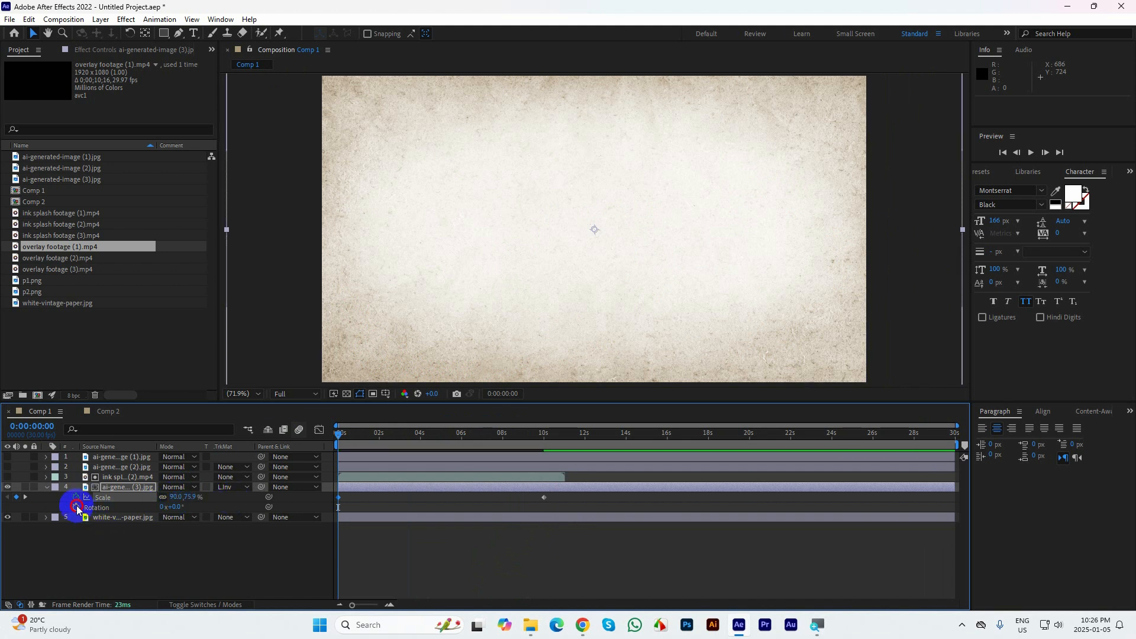
click(174, 507)
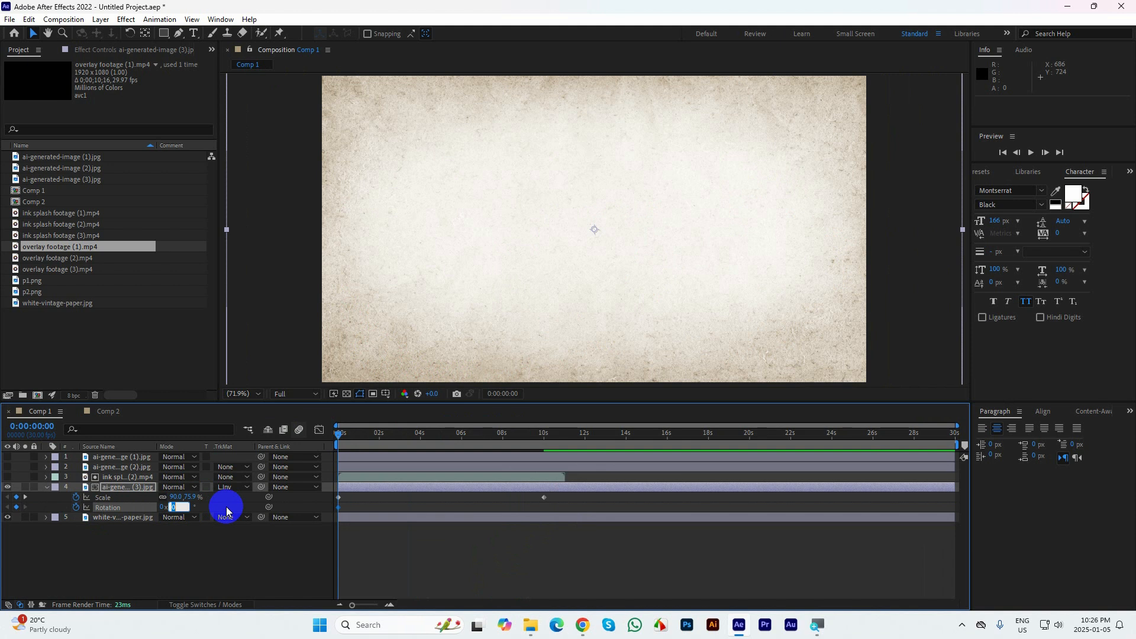
text(30)
key(Return)
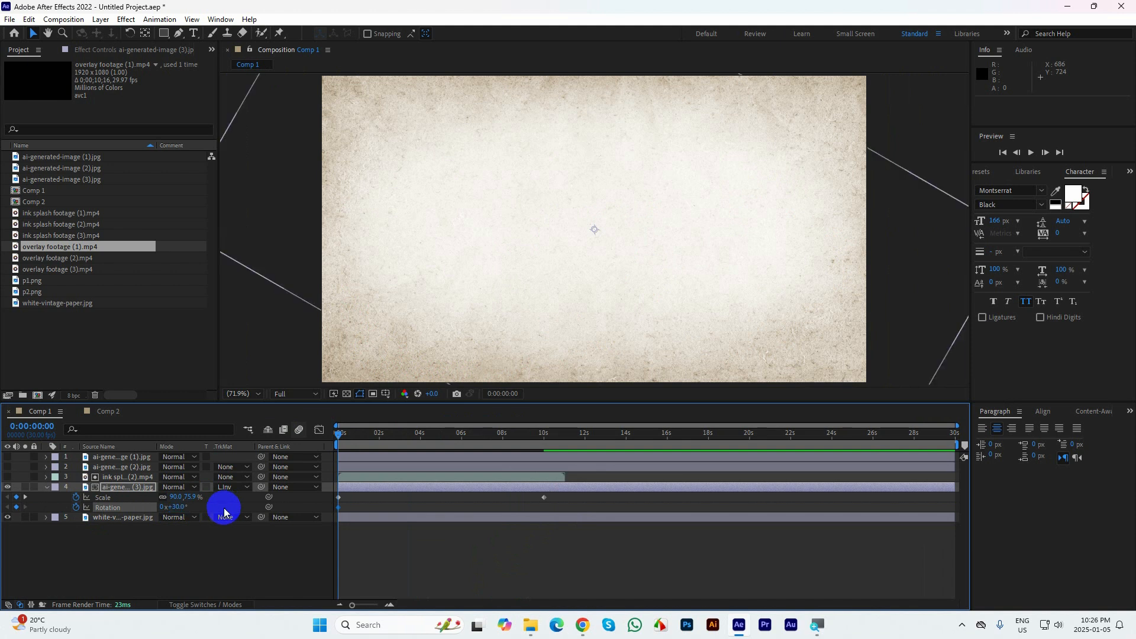
Add a Rotation keyframe of 0° to ai-generated-image (3) at the existing Scale keyframe at 0:00:10:00
click(25, 496)
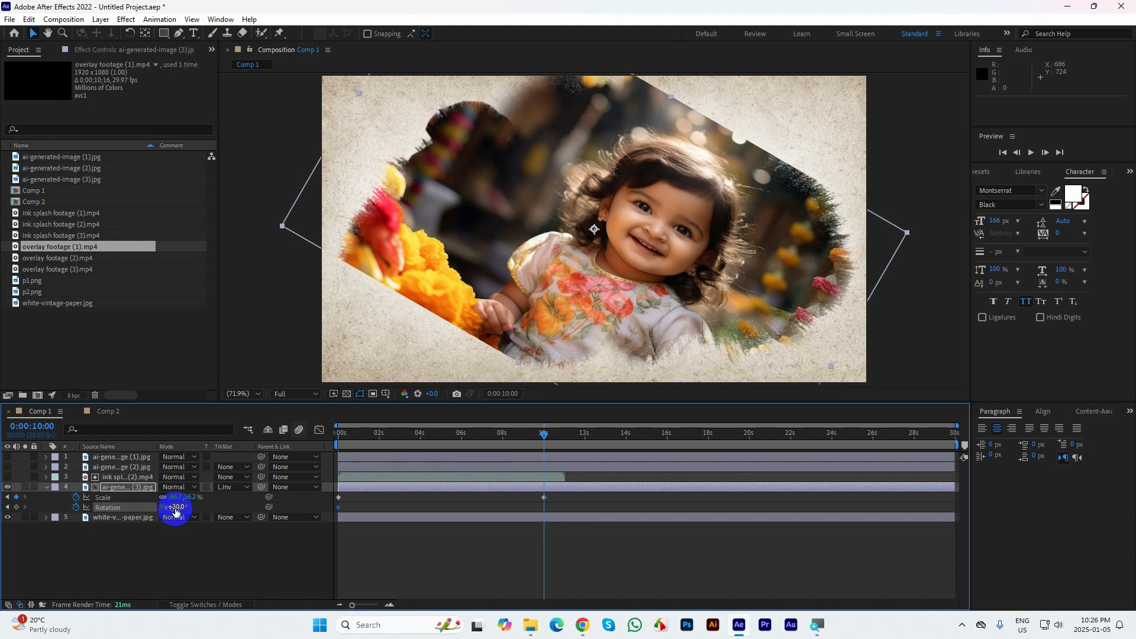
text(0)
key(Return)
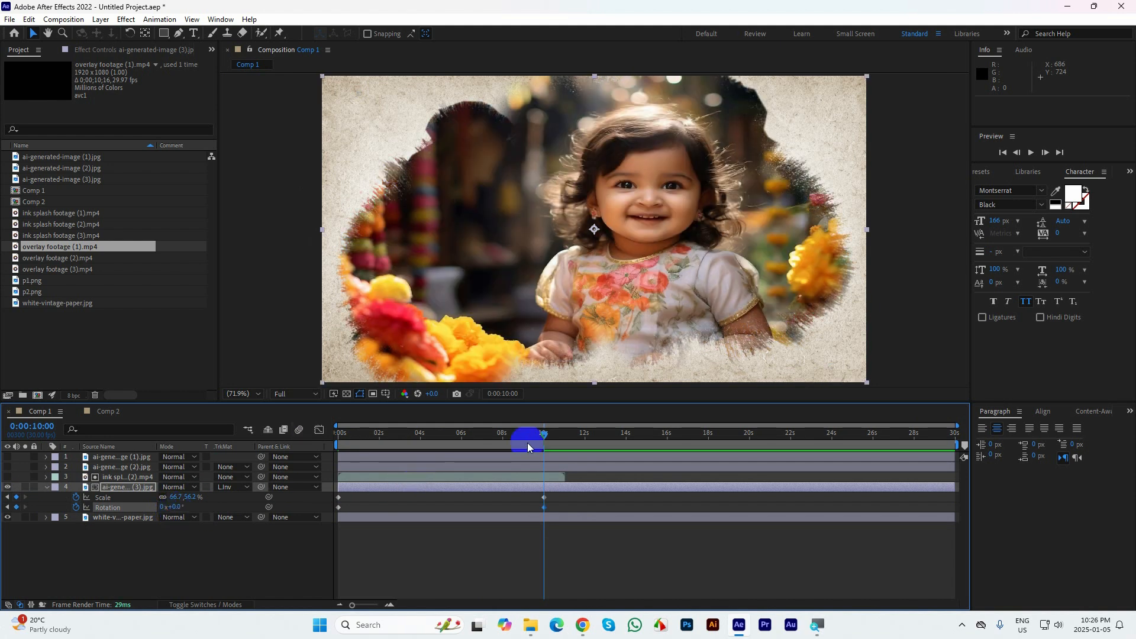
Preview the combined scale and rotation animation from the first frame and stop at about 0:00:07:15
drag(523, 434, 291, 443)
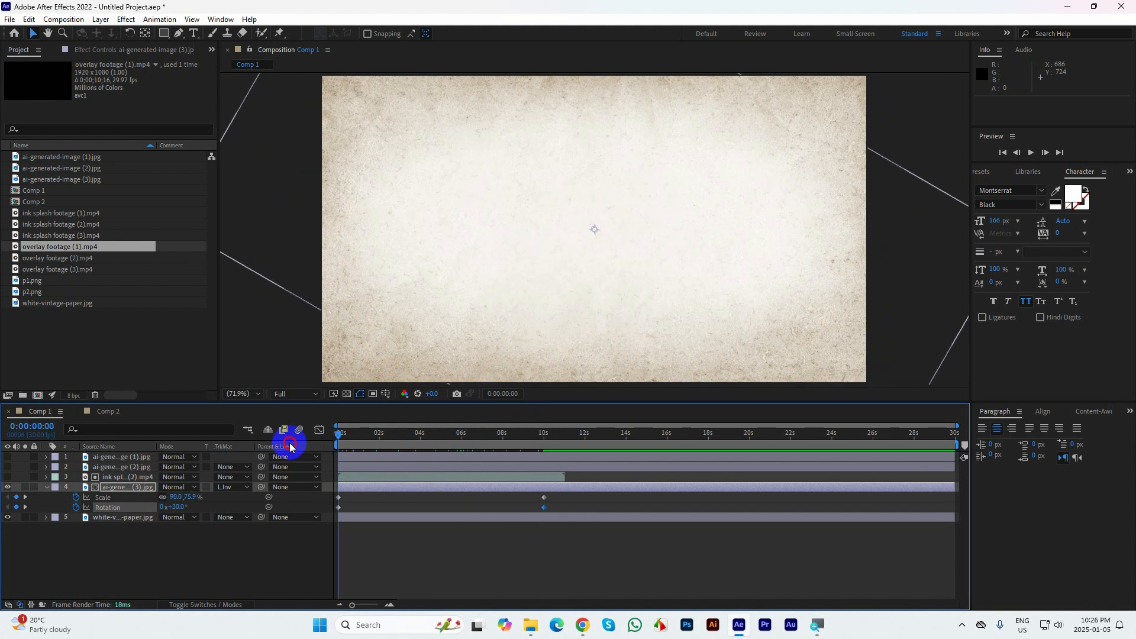
key(space)
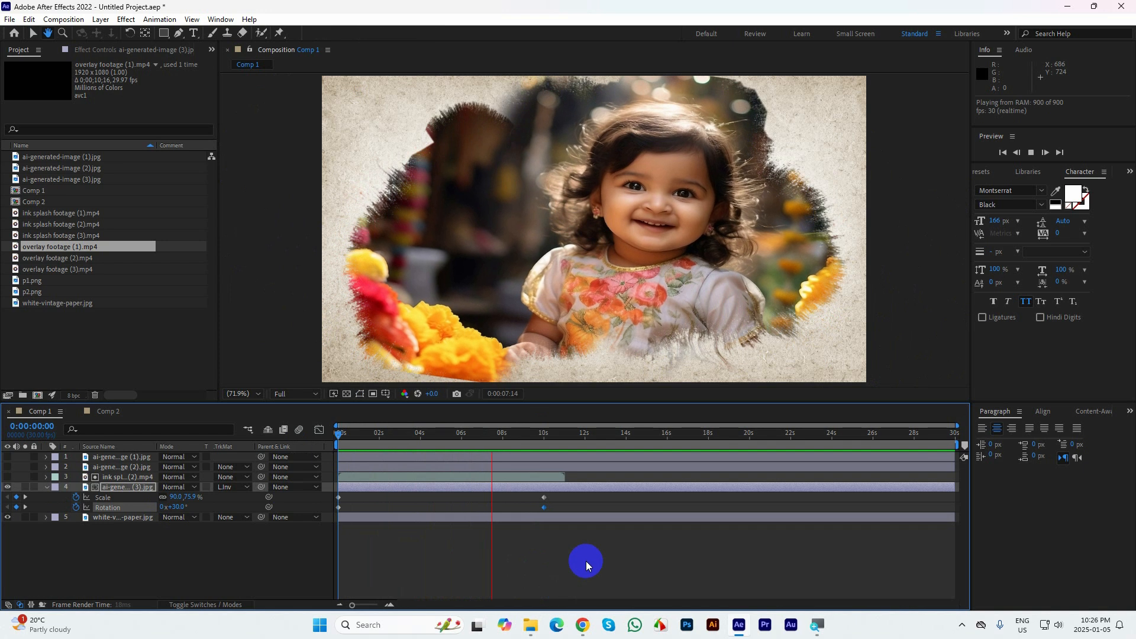
key(space)
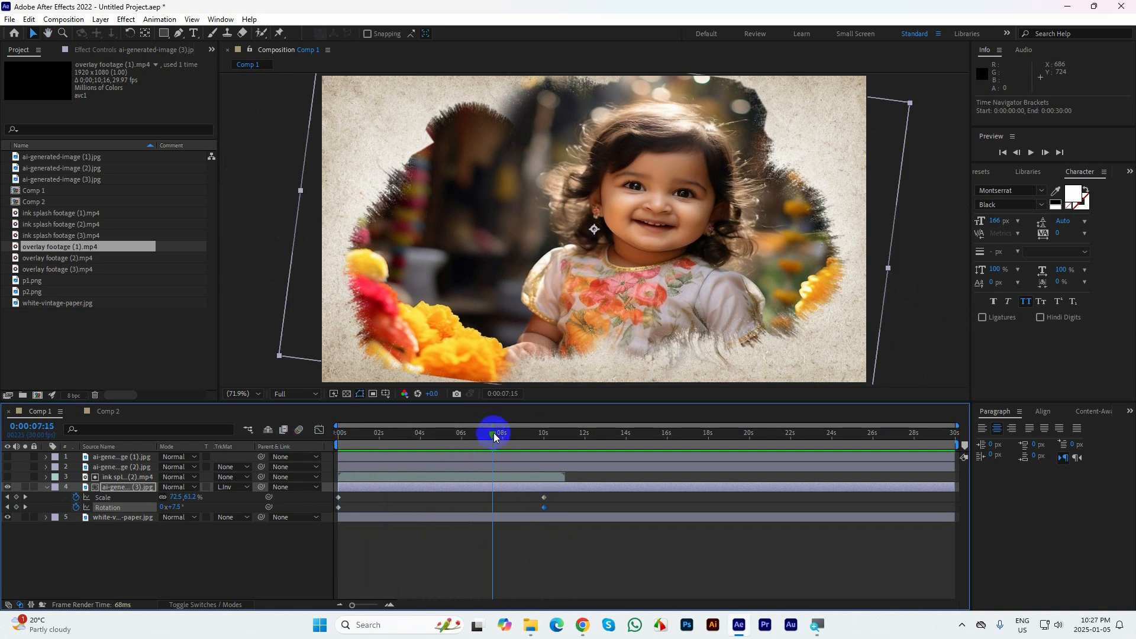
Set the first-frame Rotation keyframe of ai-generated-image (3) to 10°
drag(493, 436, 258, 439)
click(339, 505)
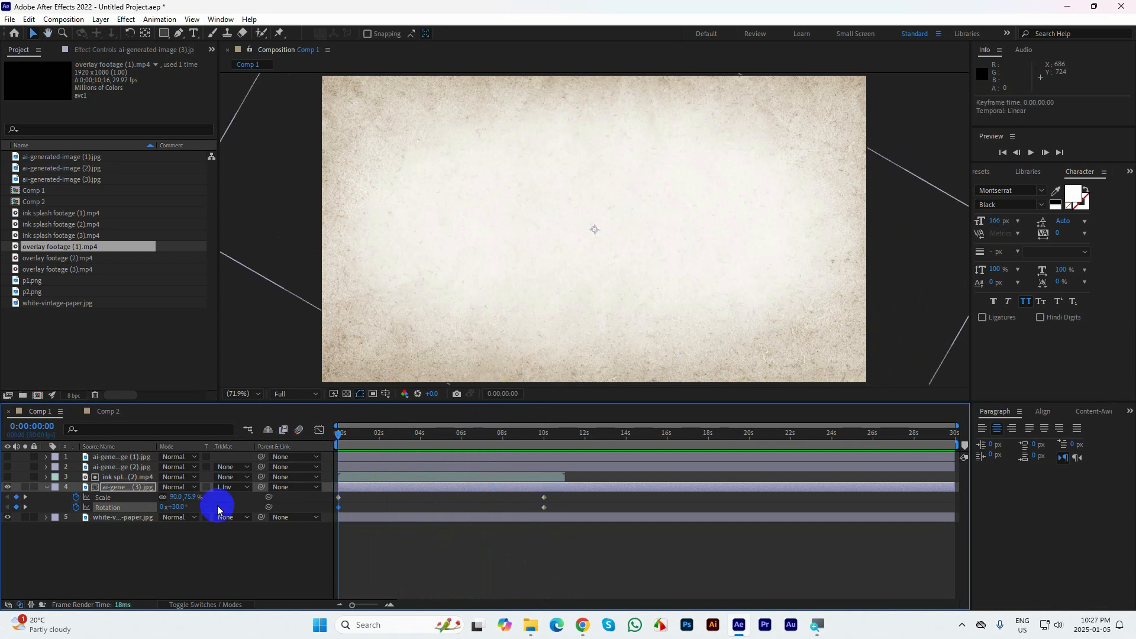
click(177, 507)
text(10)
key(Return)
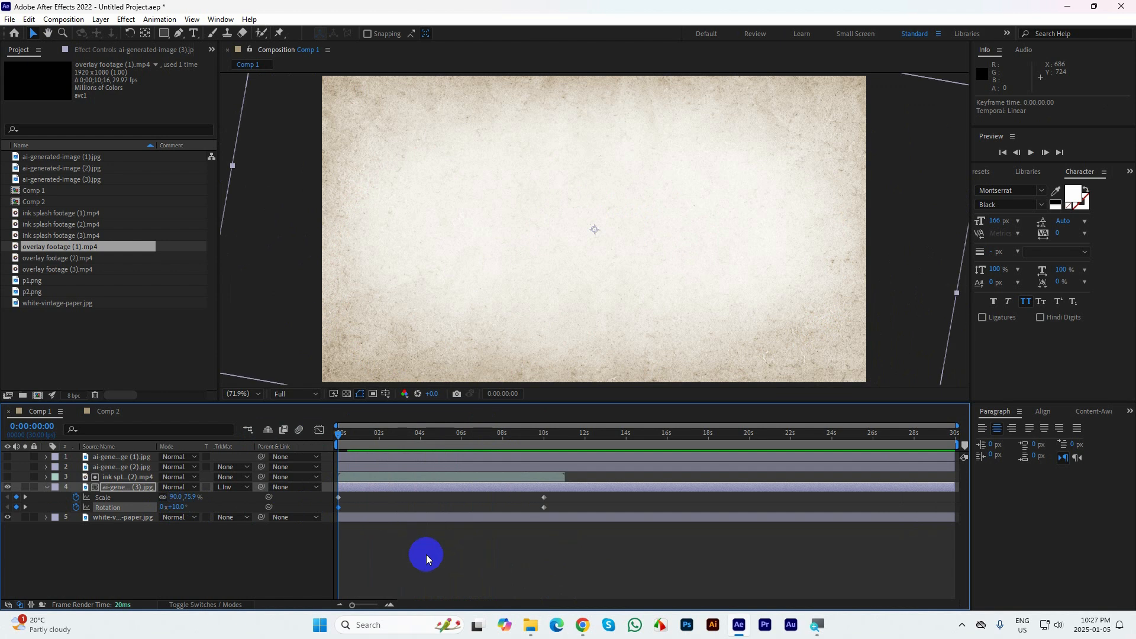
Preview the revised rotation up to the ink splash's end at 0:00:11:00 and collapse the properties of ai-generated-image (3)
key(space)
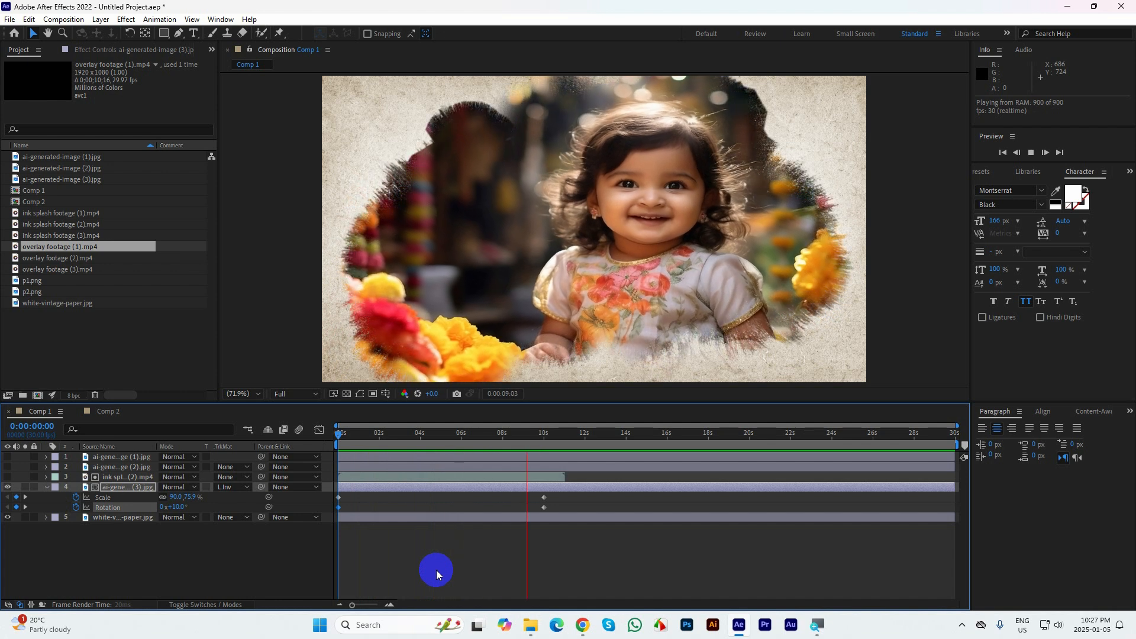
key(space)
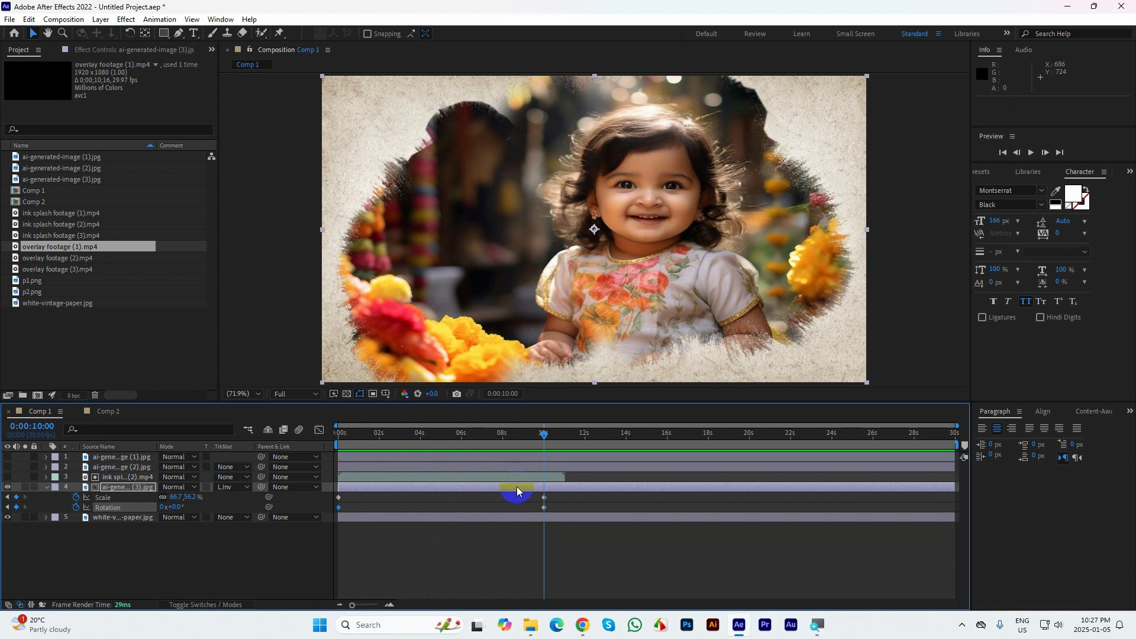
drag(547, 439, 564, 443)
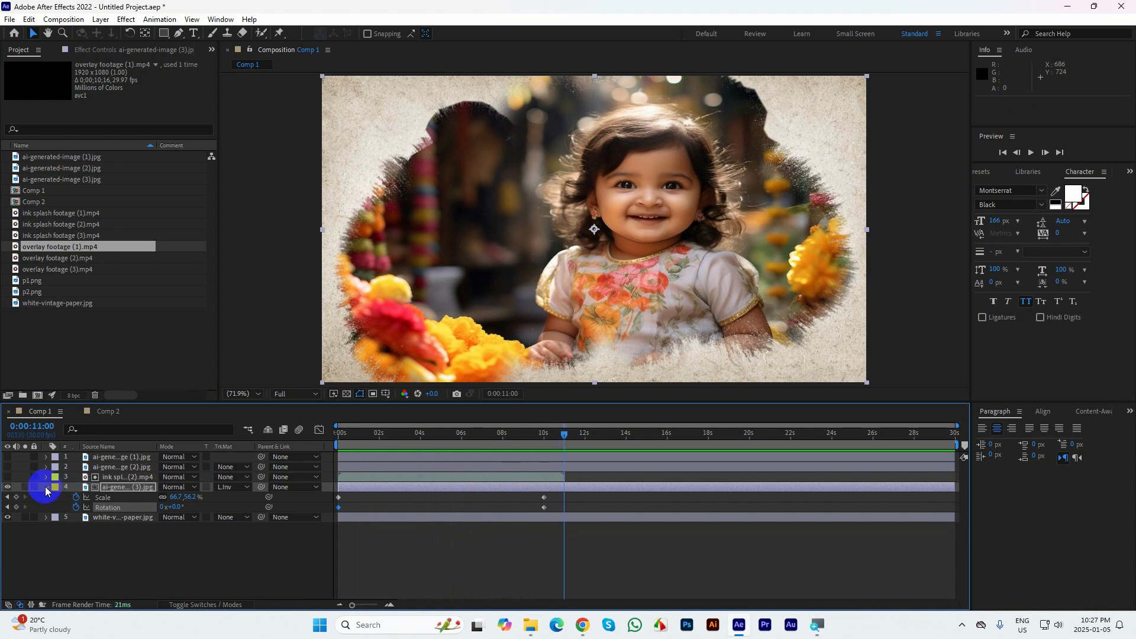
click(47, 488)
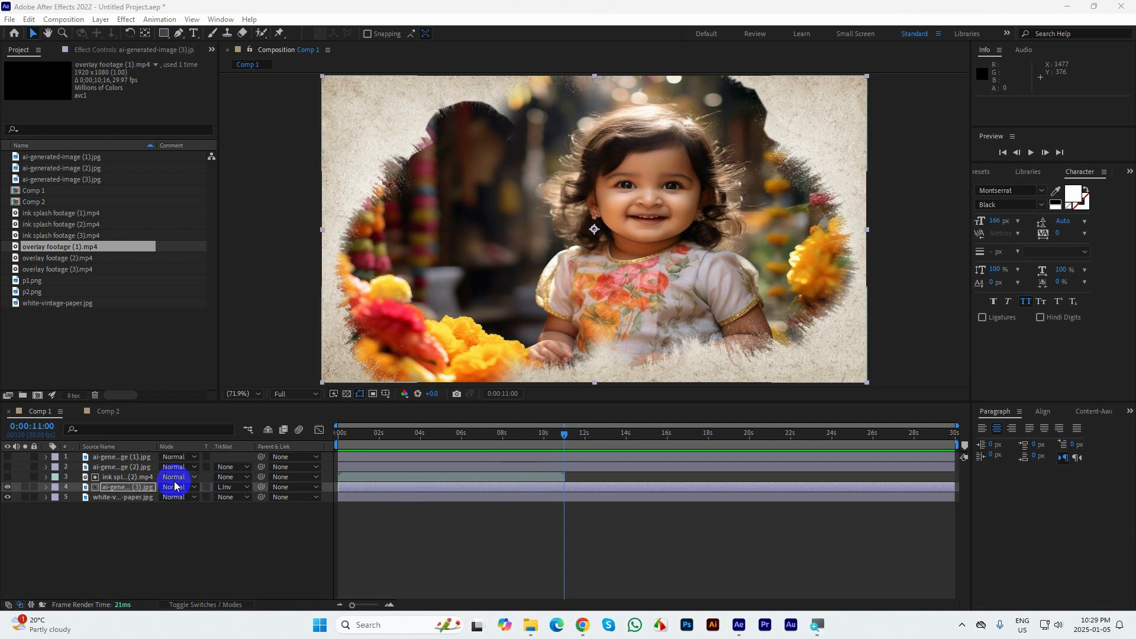
Select the three ai-generated-image layers with ink splash footage (2) and enlarge the timeline around 0:00:11:00
click(126, 536)
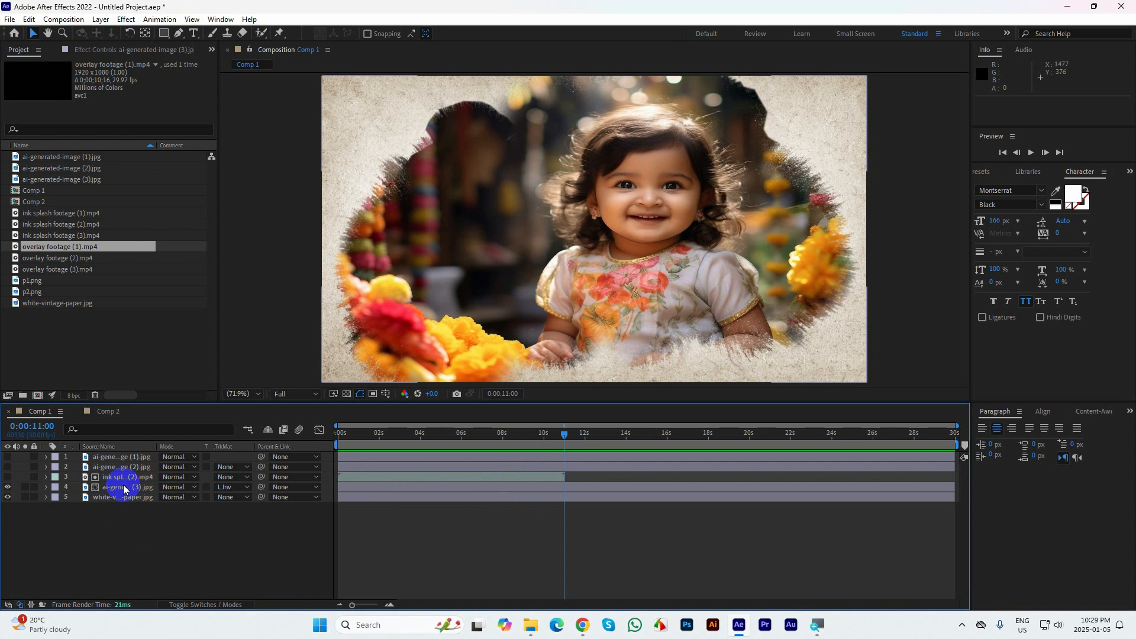
click(123, 486)
shift+click(119, 457)
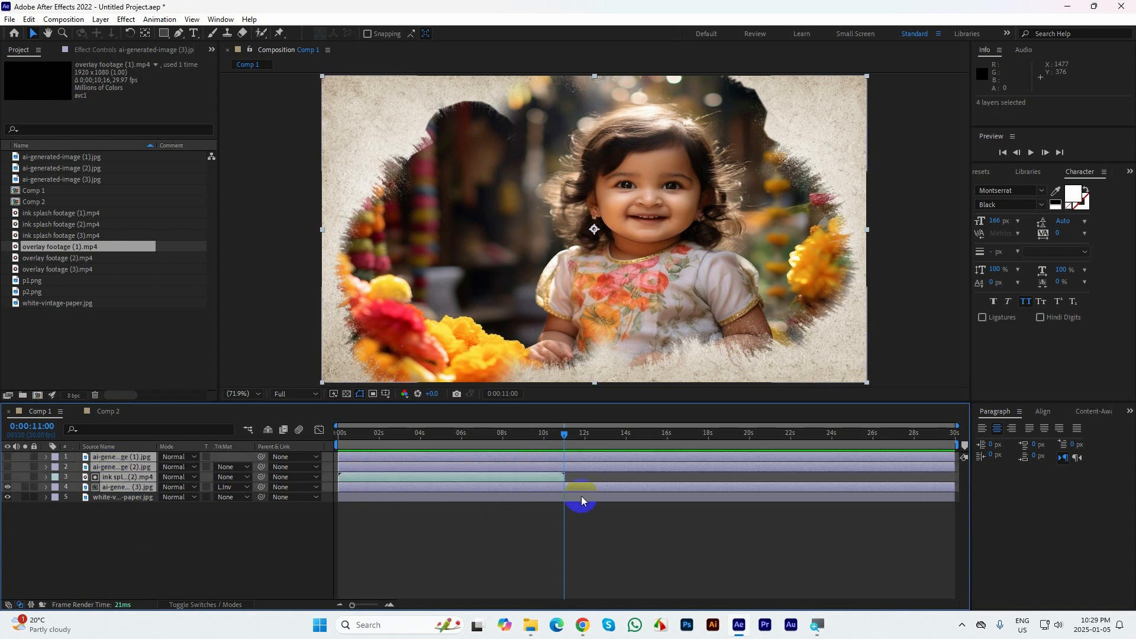
key(equal)
key(equal)
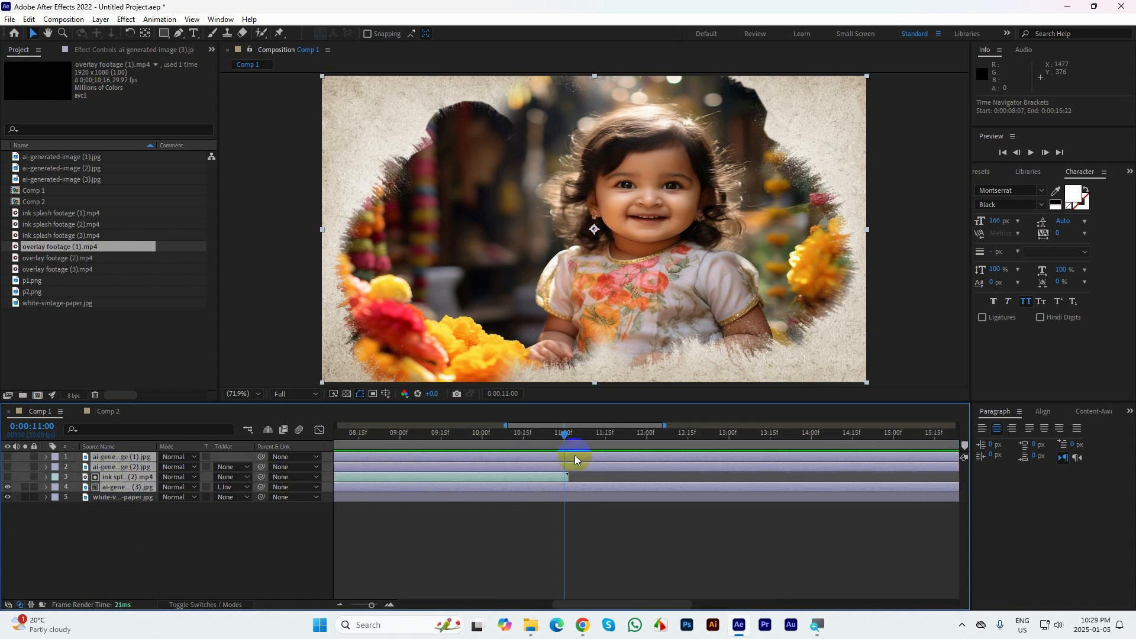
key(Left)
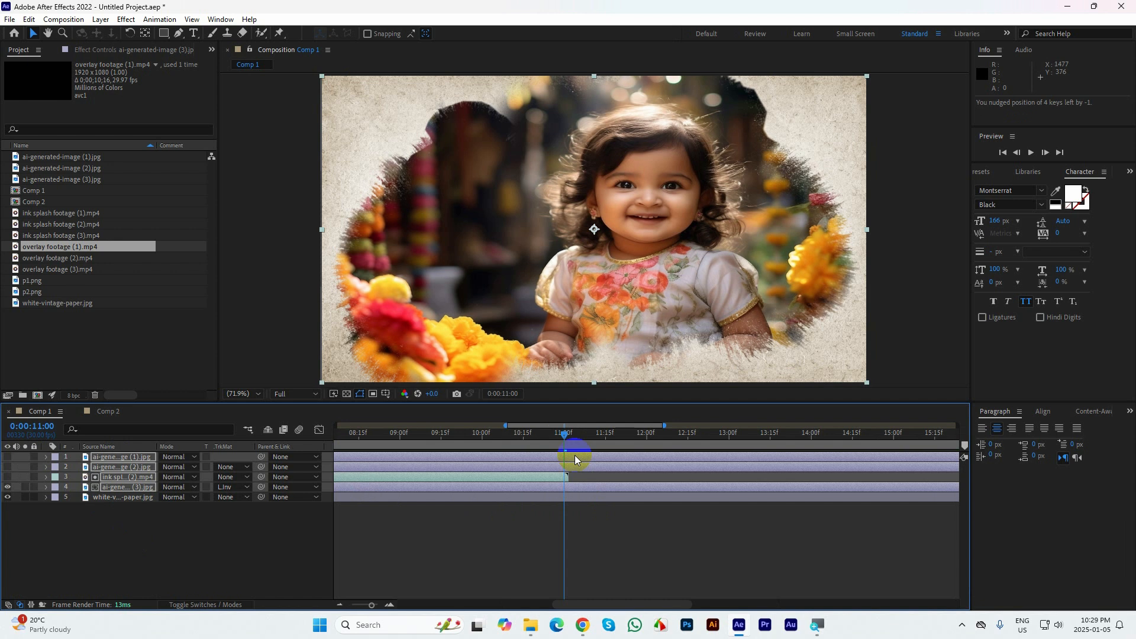
key(Page_Down)
key(Page_Down)
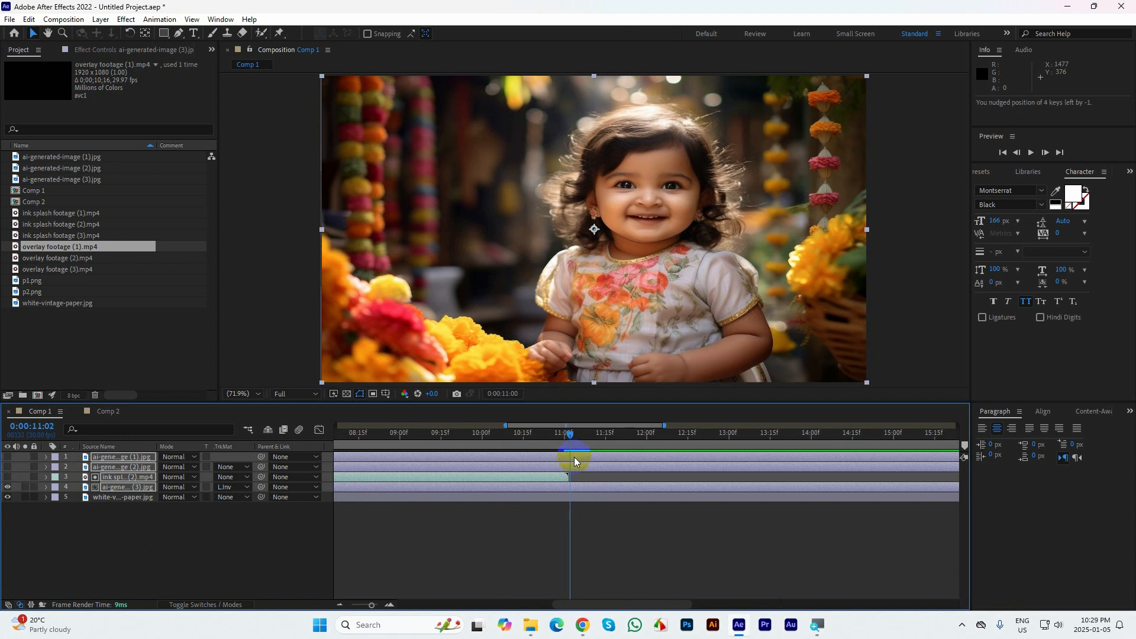
key(ctrl+z)
Trim the ends of the four selected layers at 0:00:11:01 and show the full 30-second timeline again
drag(564, 437, 569, 436)
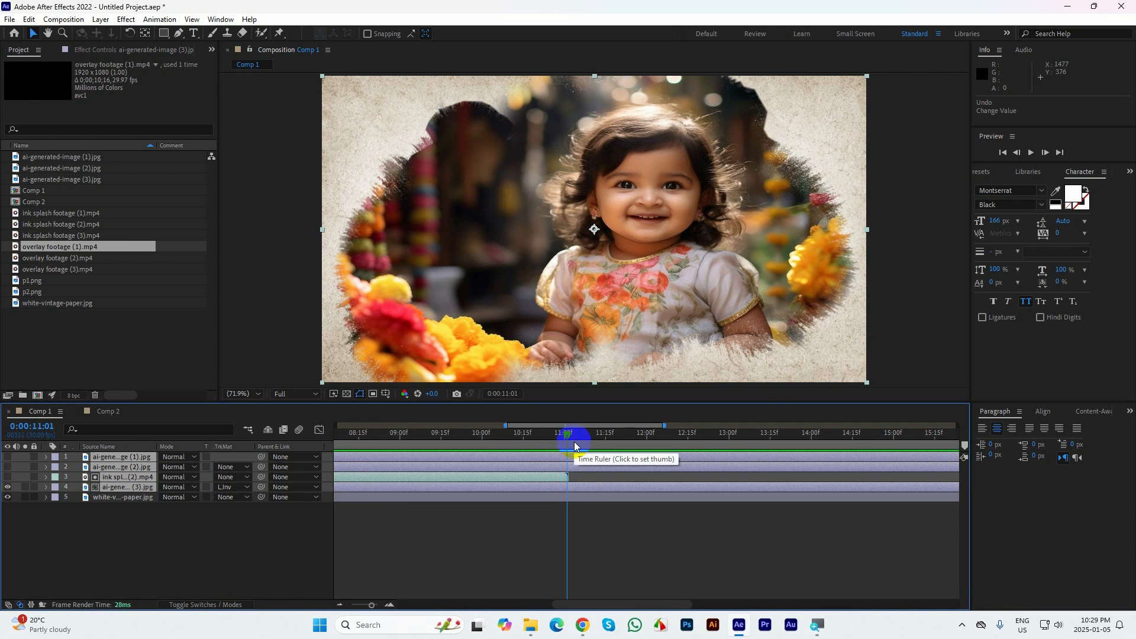
key(alt+bracketright)
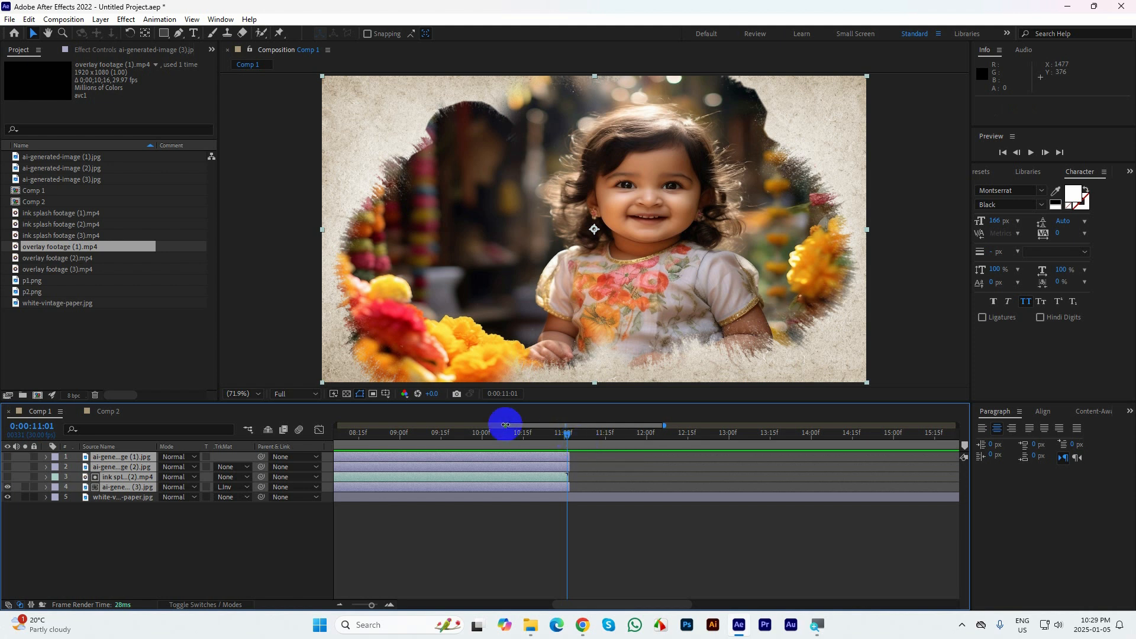
drag(505, 425, 283, 425)
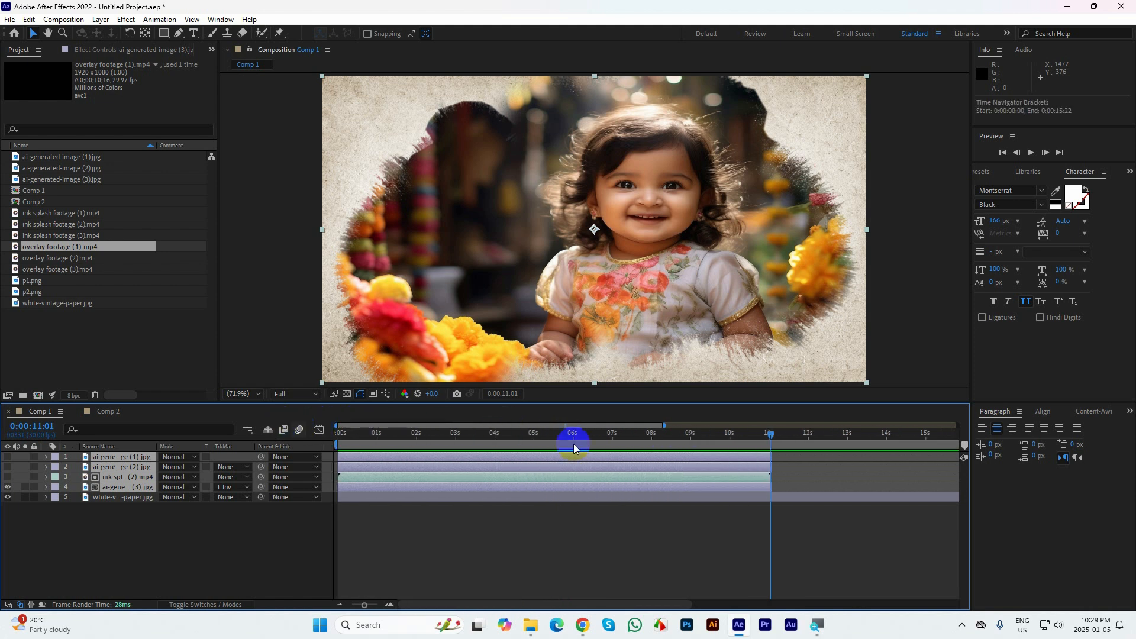
drag(662, 425, 957, 426)
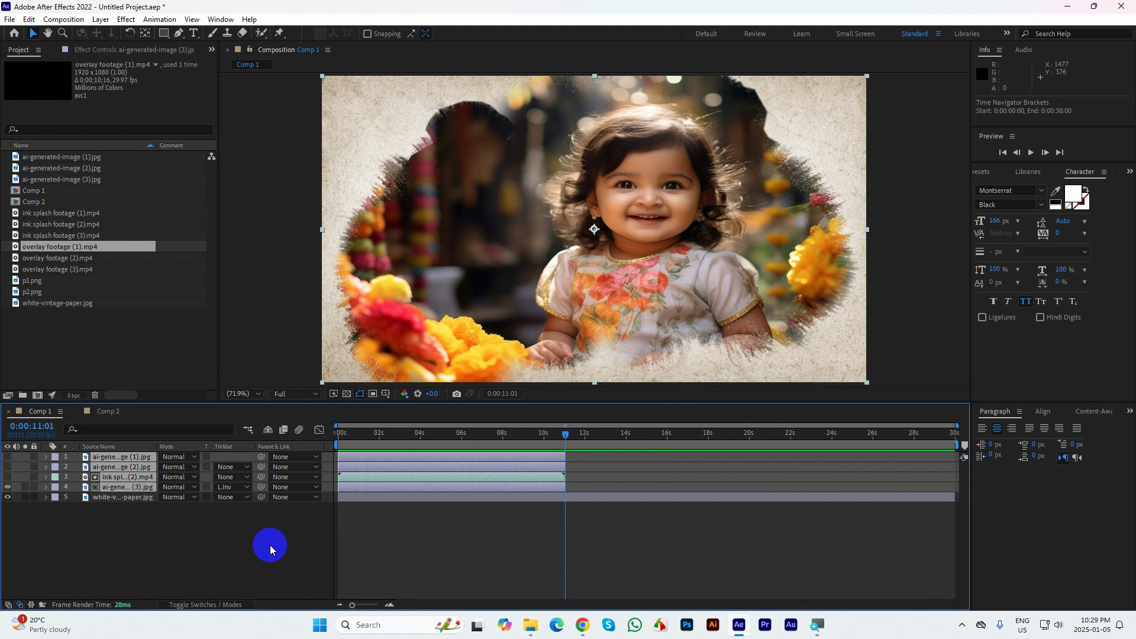
Make ai-generated-image (2) visible and place ink splash footage (1) directly above it in Comp 1
click(147, 534)
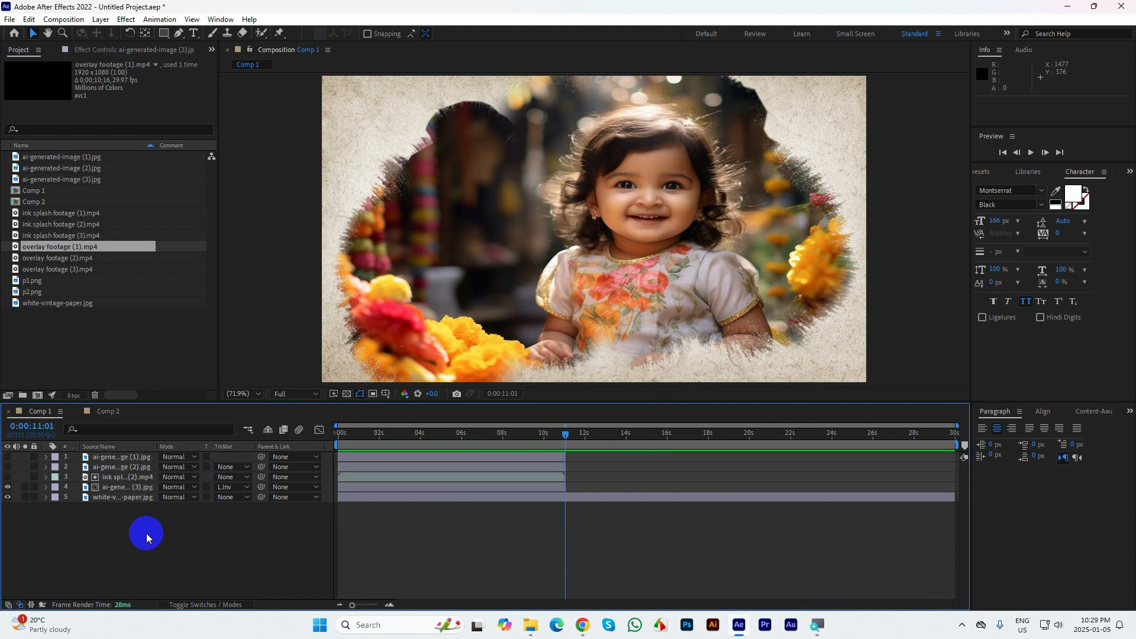
click(114, 467)
click(8, 467)
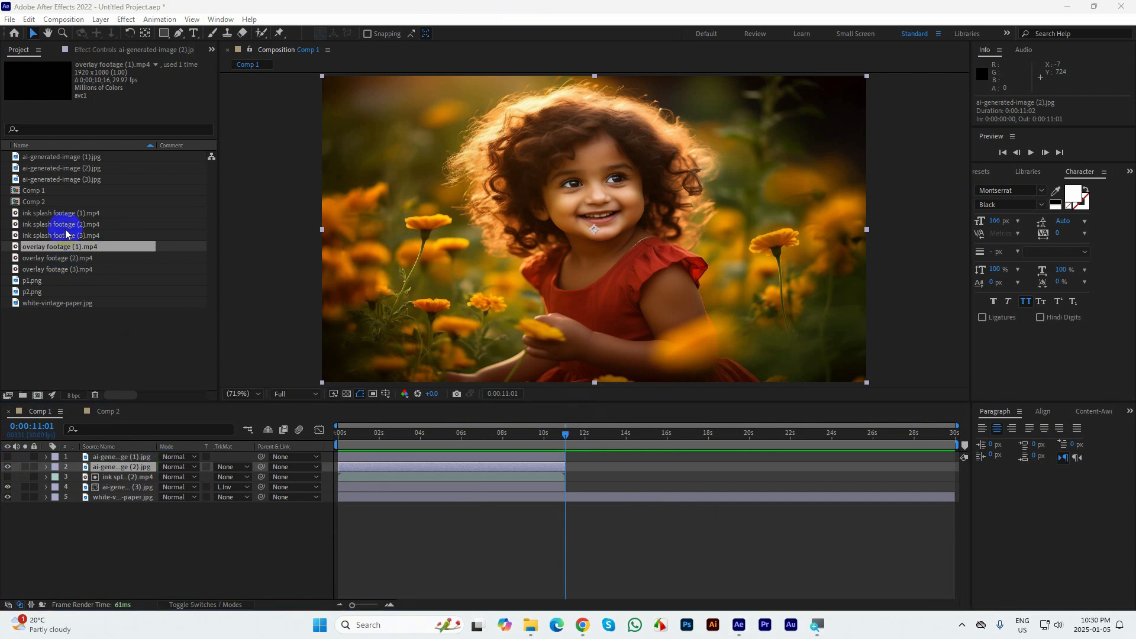
click(40, 213)
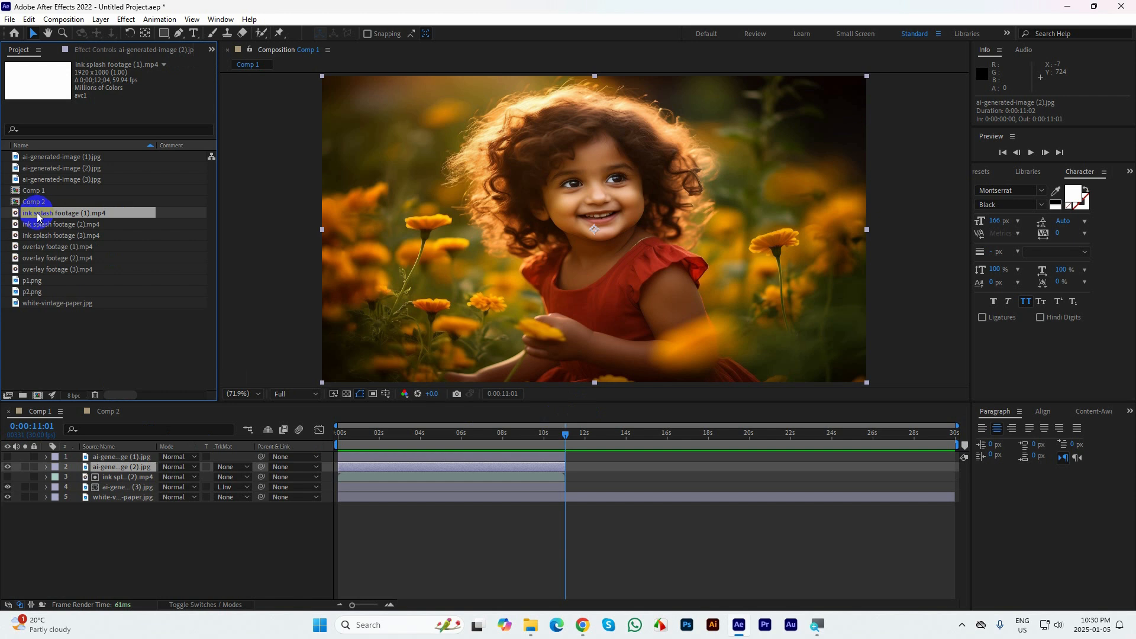
drag(64, 436, 93, 464)
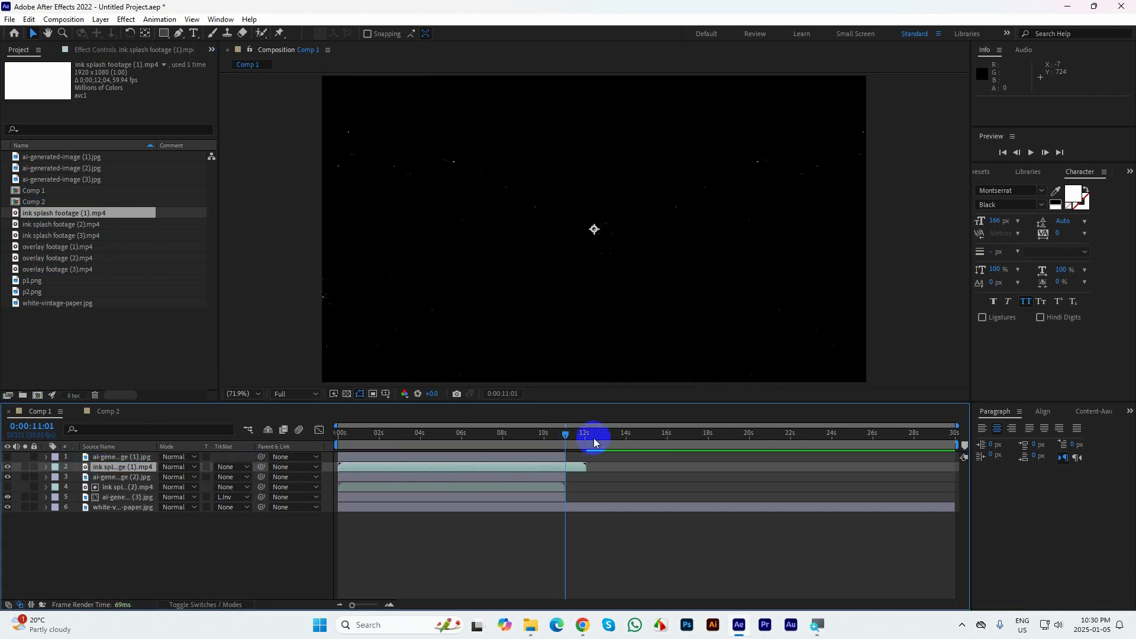
Fit ink splash footage (1) to the composition size, checking it at 0:00:01:29
mouse_move(566, 434)
mouse_down()
mouse_move(324, 435)
mouse_move(378, 435)
mouse_up()
right_click(354, 469)
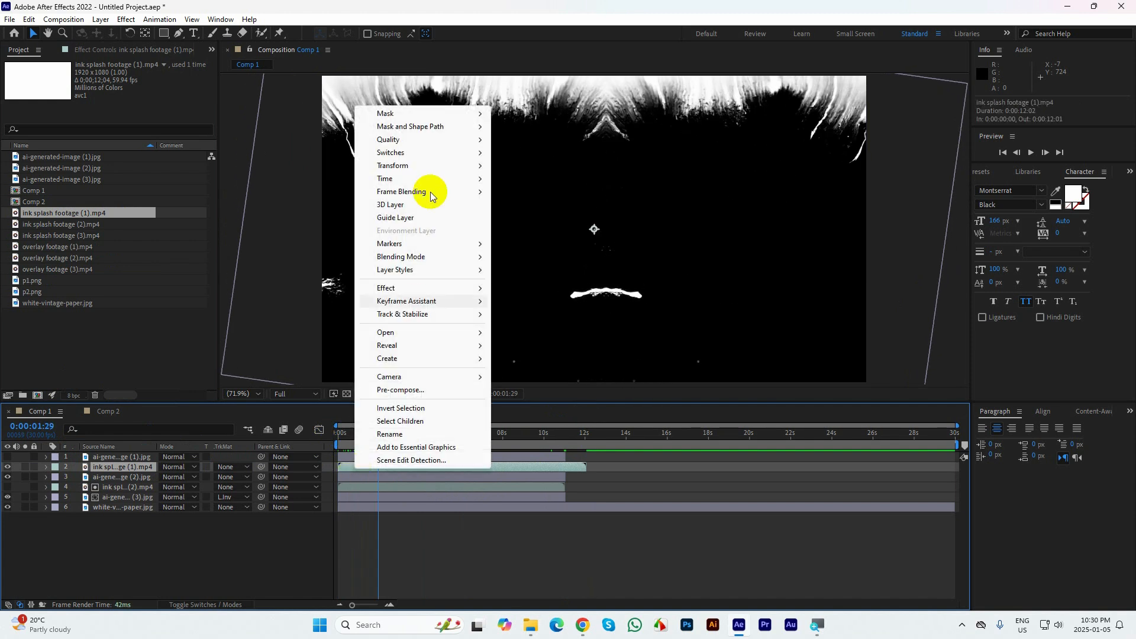
mouse_move(405, 166)
click(548, 325)
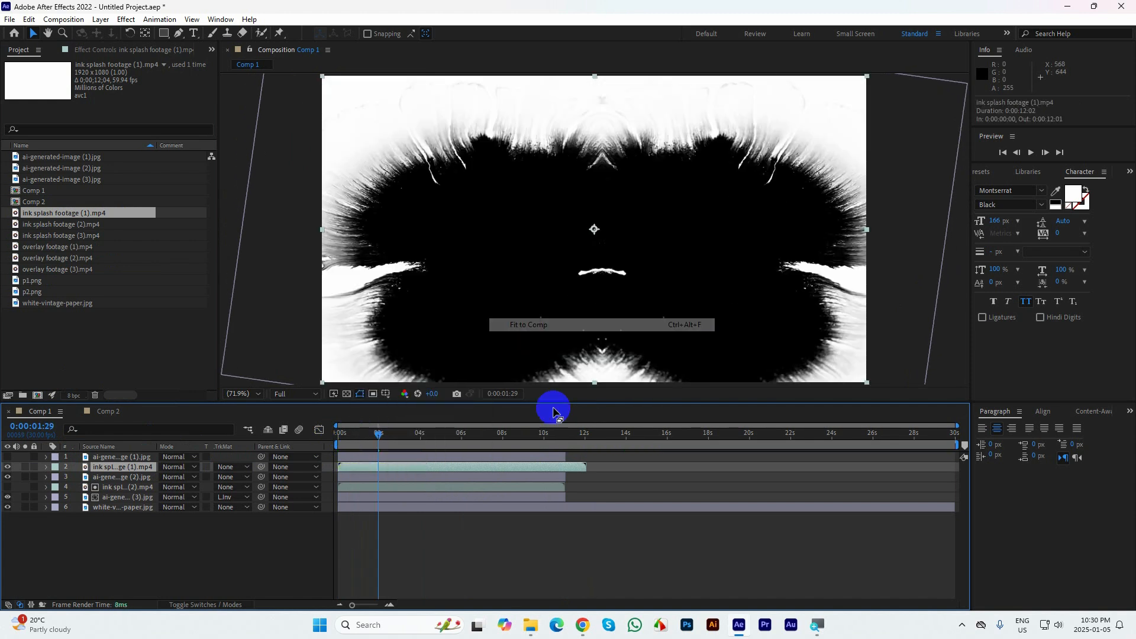
click(570, 476)
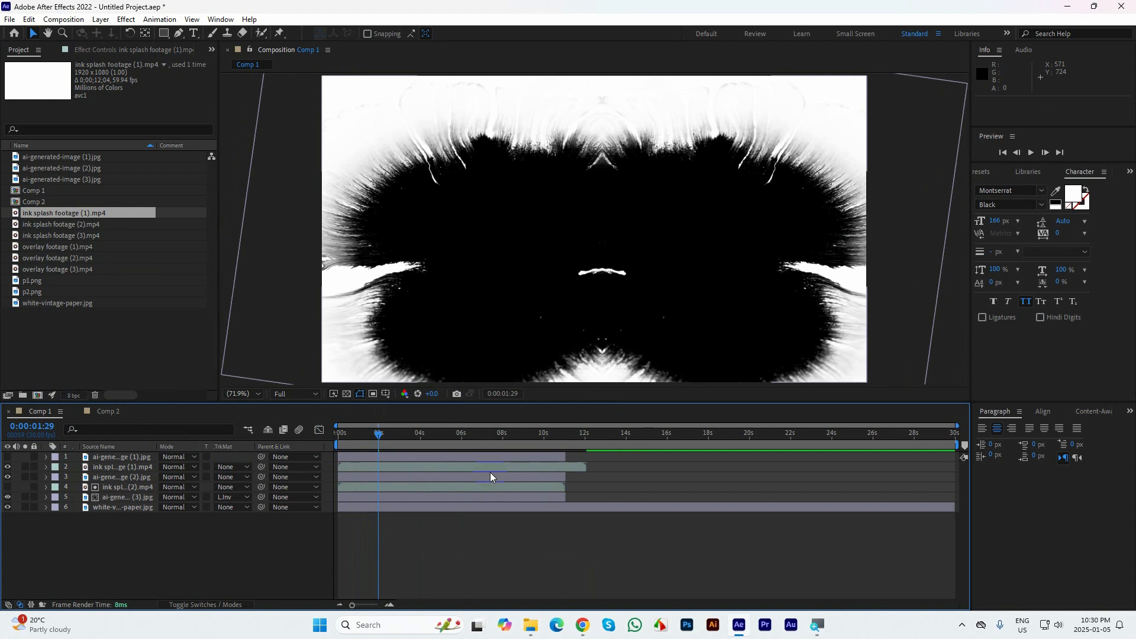
click(447, 466)
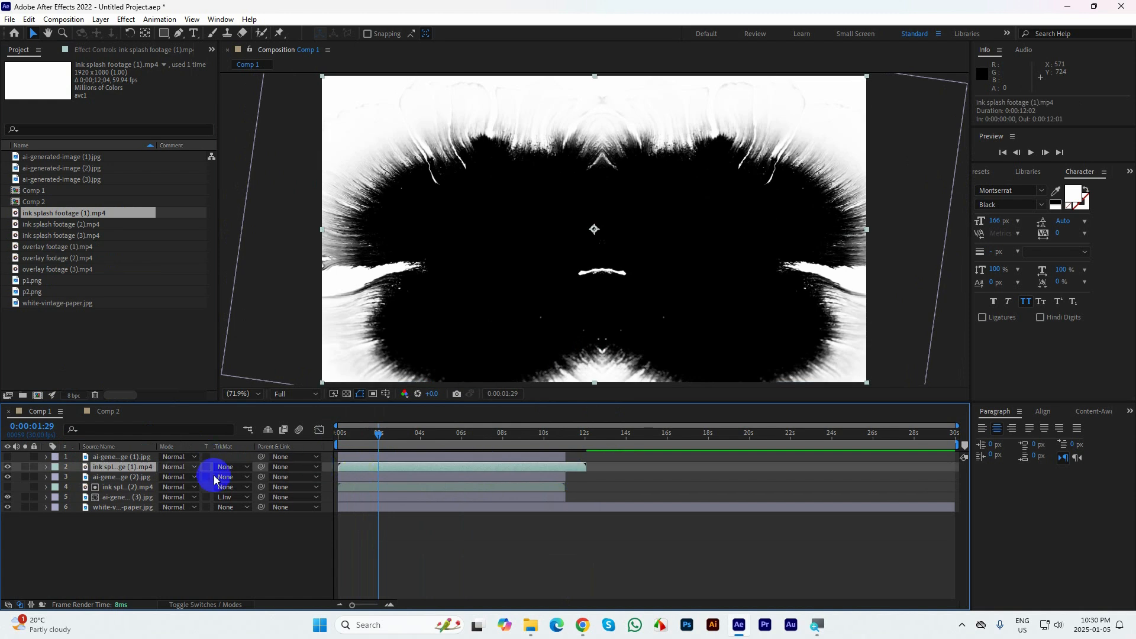
Shift ai-generated-image (2) and ink splash footage (1) to start at 0:00:11:01, and ai-generated-image (1) to start at 0:00:23:27
drag(360, 476, 582, 485)
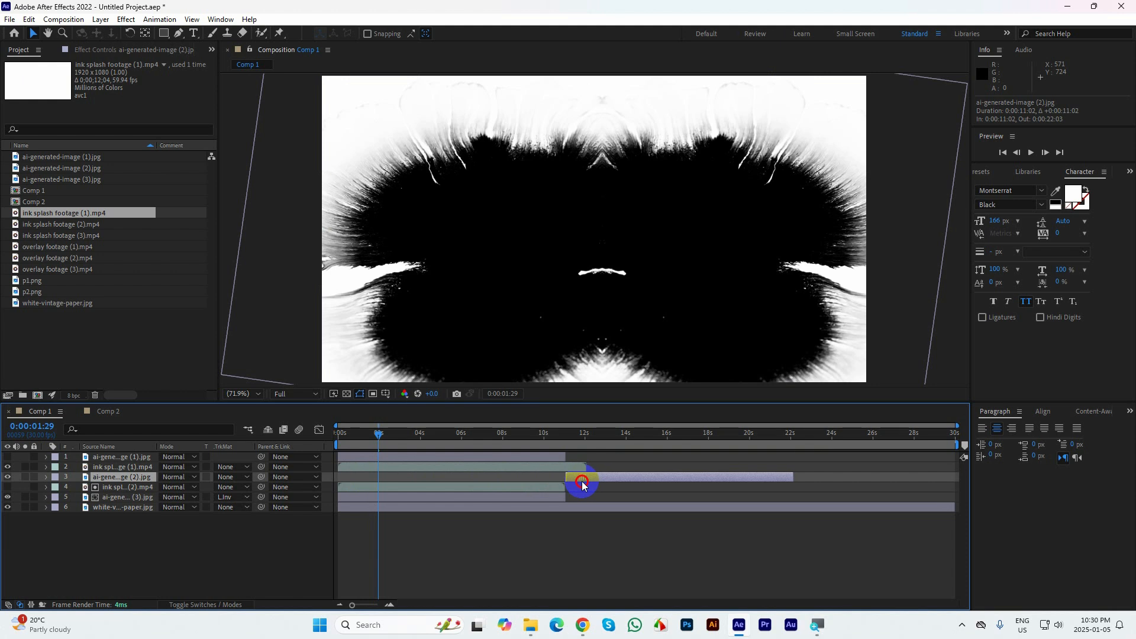
mouse_move(349, 467)
mouse_down()
mouse_move(571, 467)
mouse_move(520, 461)
mouse_up()
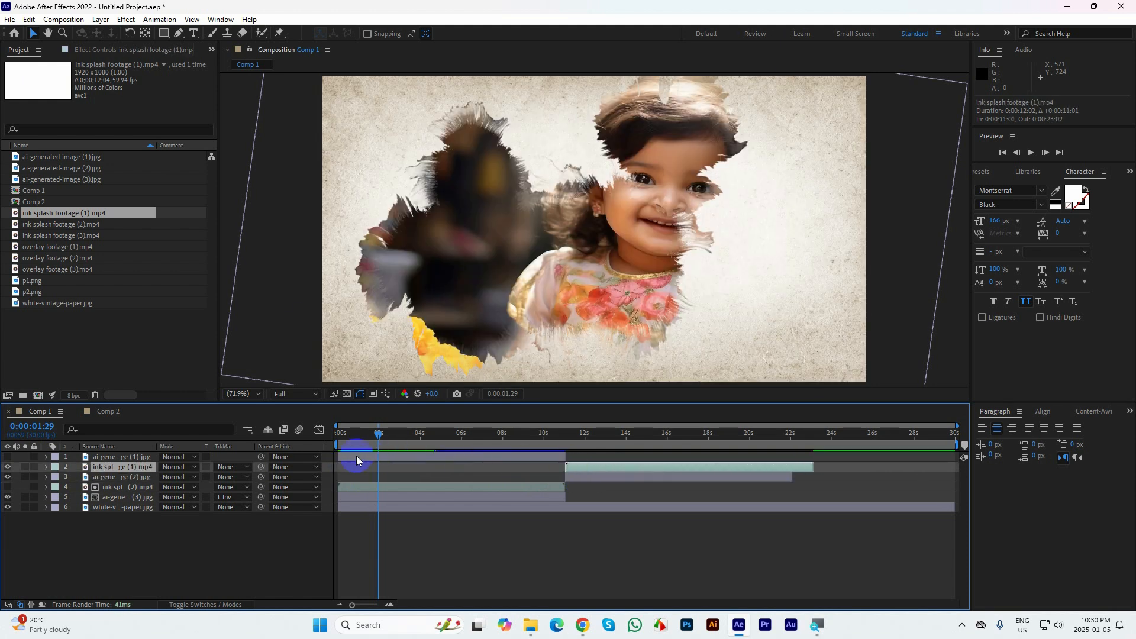
drag(356, 455, 842, 471)
Preview the rearranged layers from the first frame, then move the current time to 0:00:11:29
drag(384, 434, 299, 432)
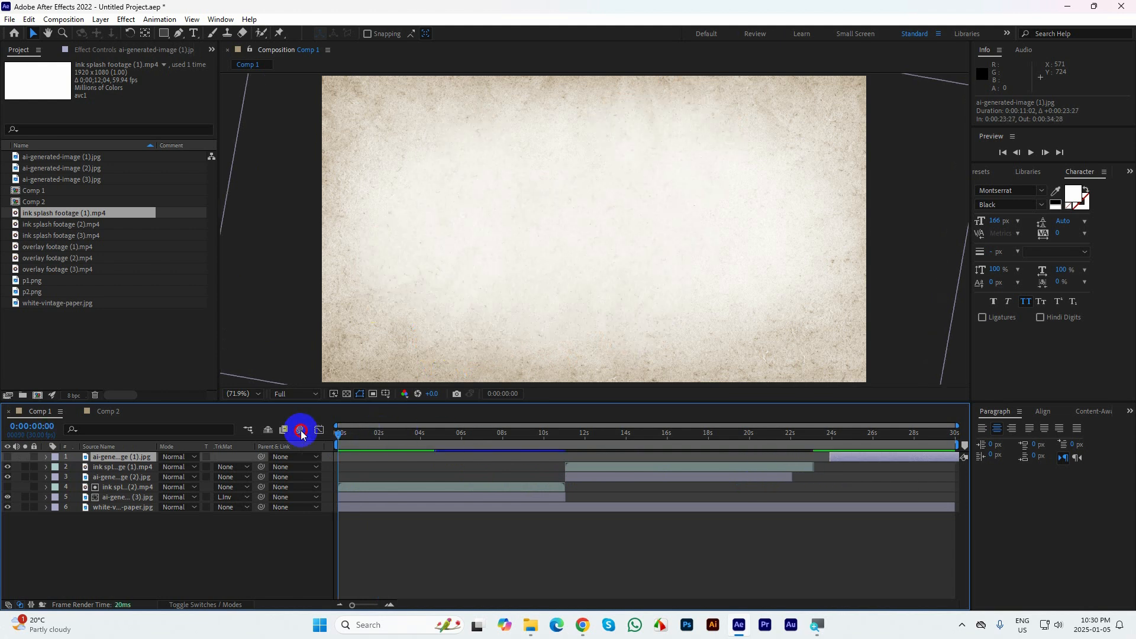
key(space)
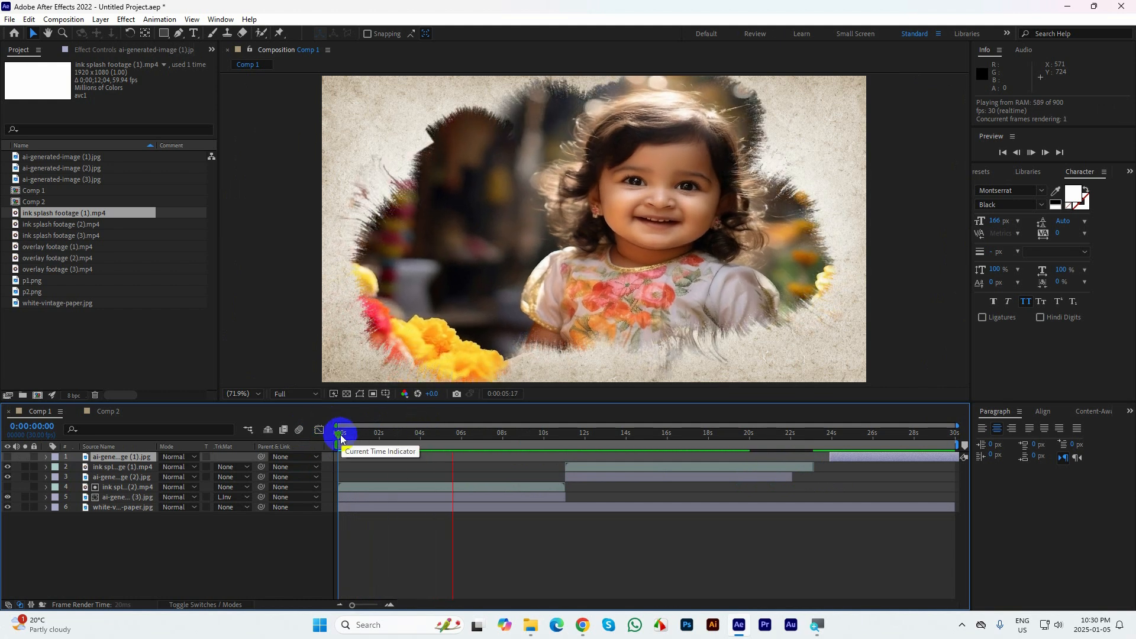
mouse_move(340, 438)
mouse_down()
mouse_move(605, 434)
mouse_move(570, 445)
mouse_move(586, 434)
mouse_up()
Apply a Luma Inverted Matte from ink splash footage (1) to ai-generated-image (2)
click(591, 466)
click(582, 480)
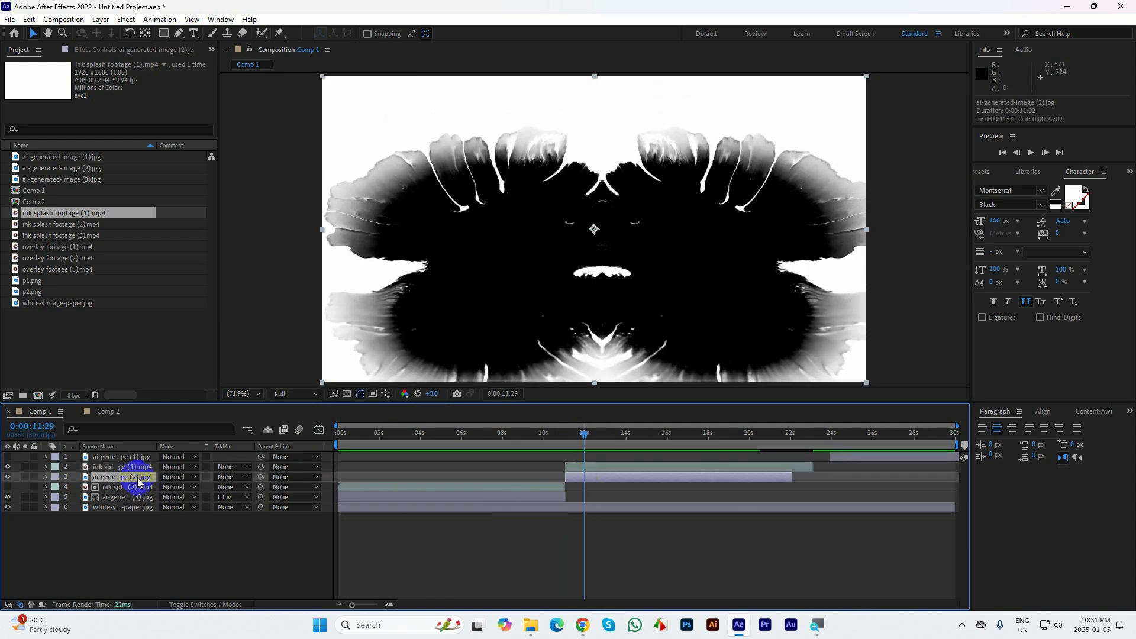
click(228, 476)
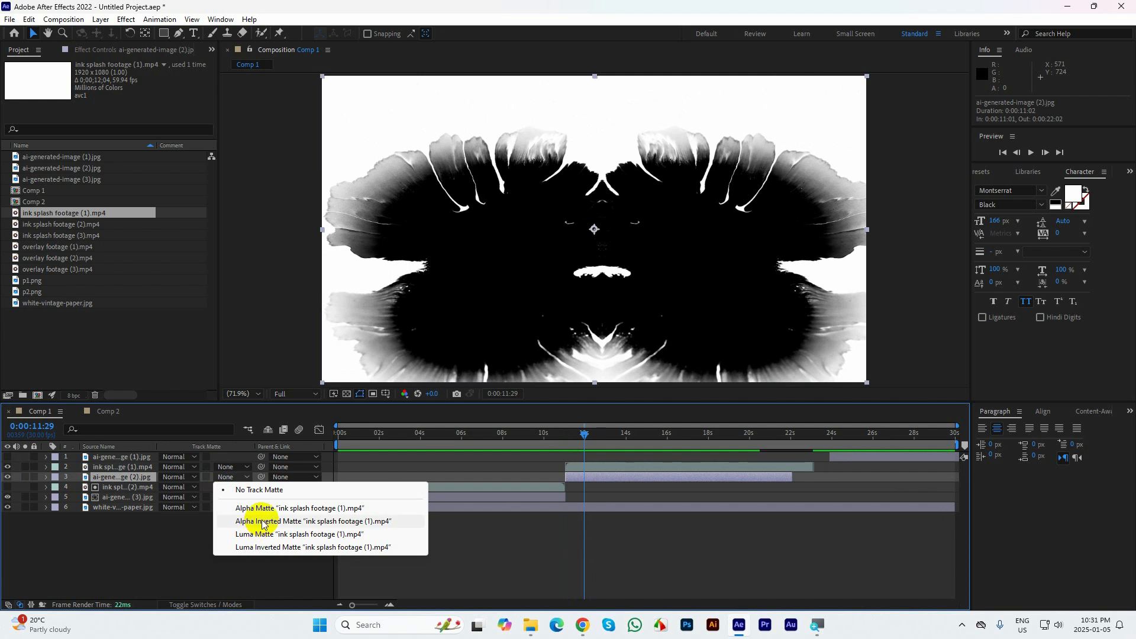
click(265, 547)
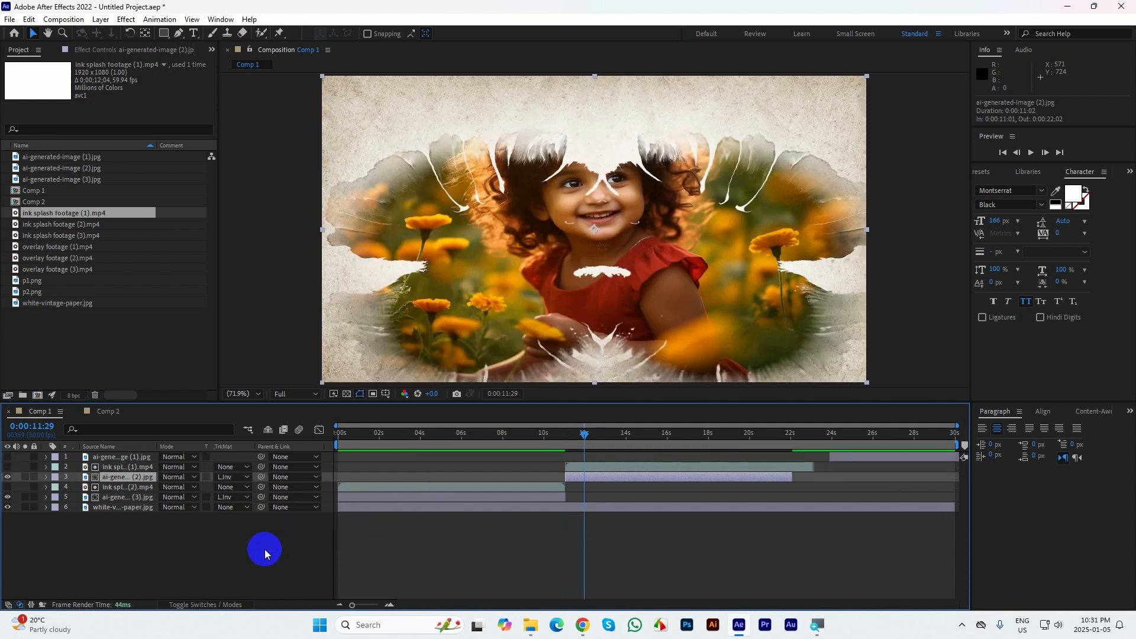
Preview the ink reveal of ai-generated-image (2) from 0:00:10:29
drag(584, 433, 565, 435)
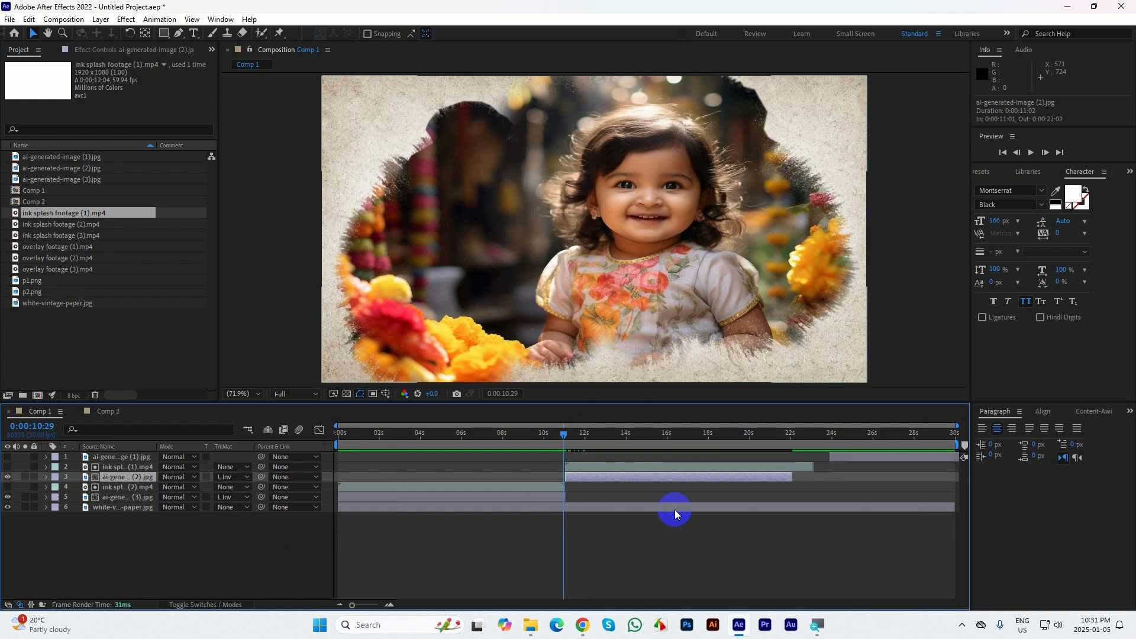
key(space)
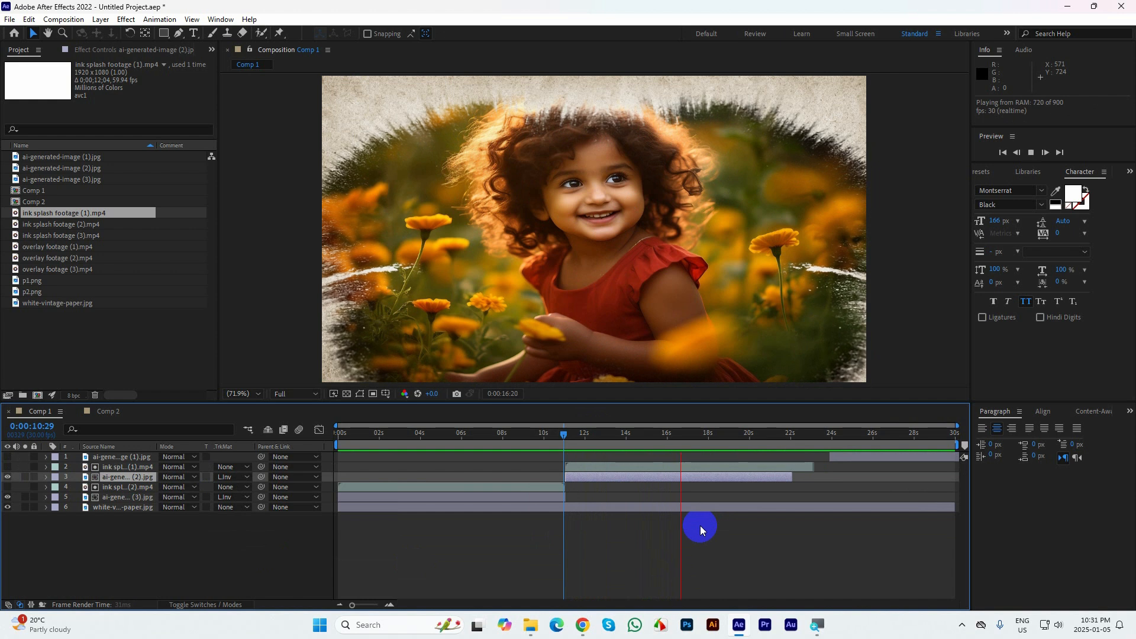
click(715, 442)
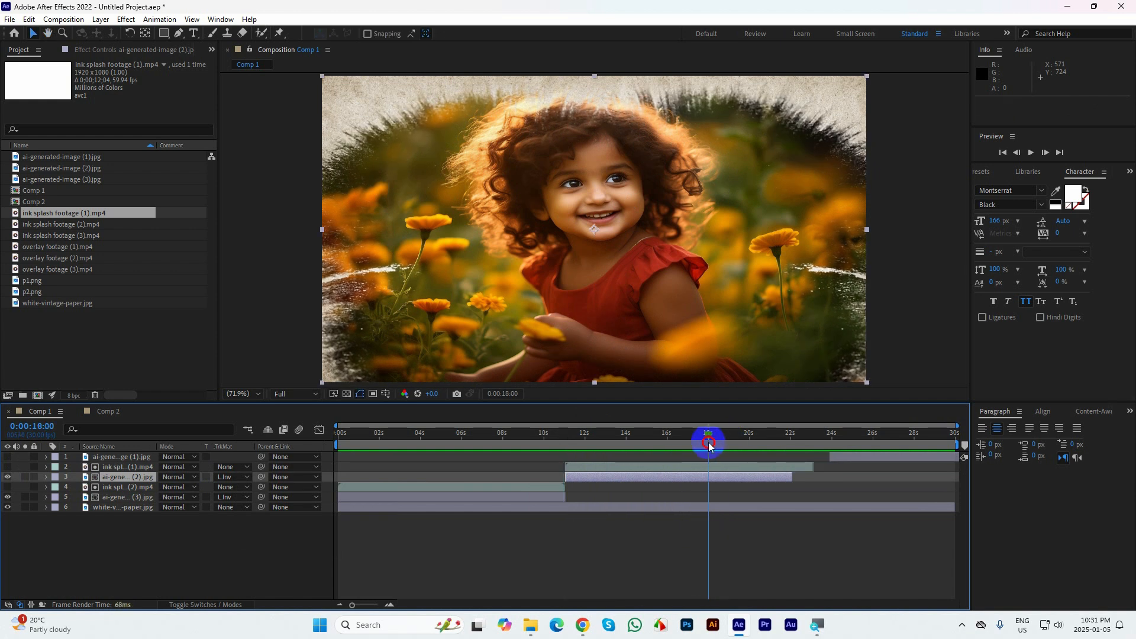
Add Scale and Rotation keyframes to ai-generated-image (2) at 0:00:11:01 and 0:00:19:29
drag(710, 441, 566, 444)
click(576, 479)
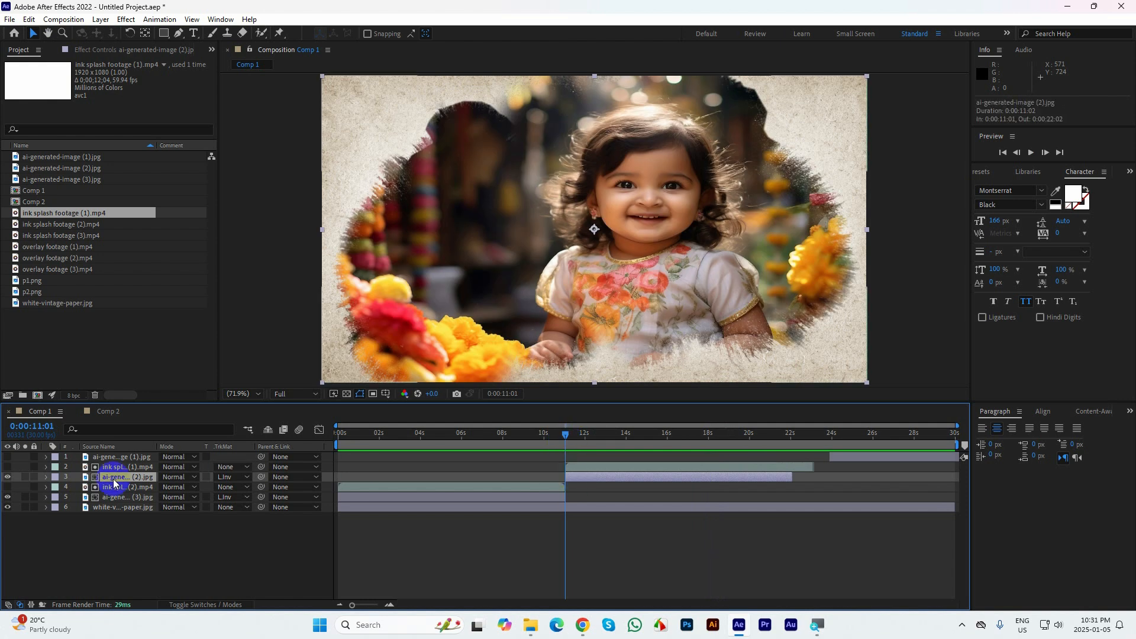
key(s)
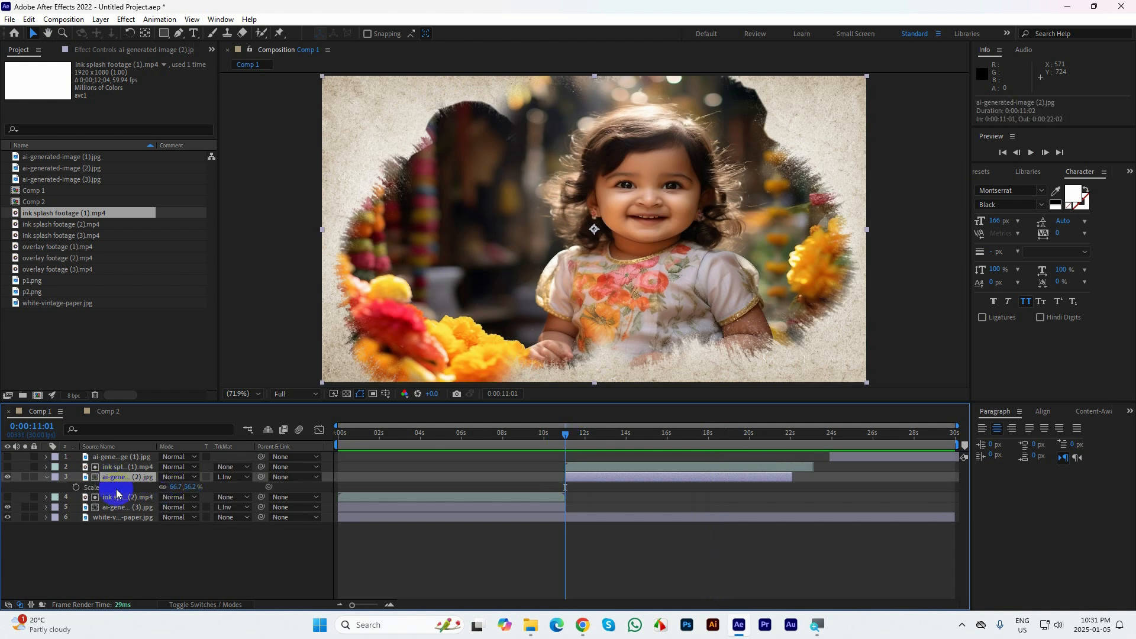
key(shift+r)
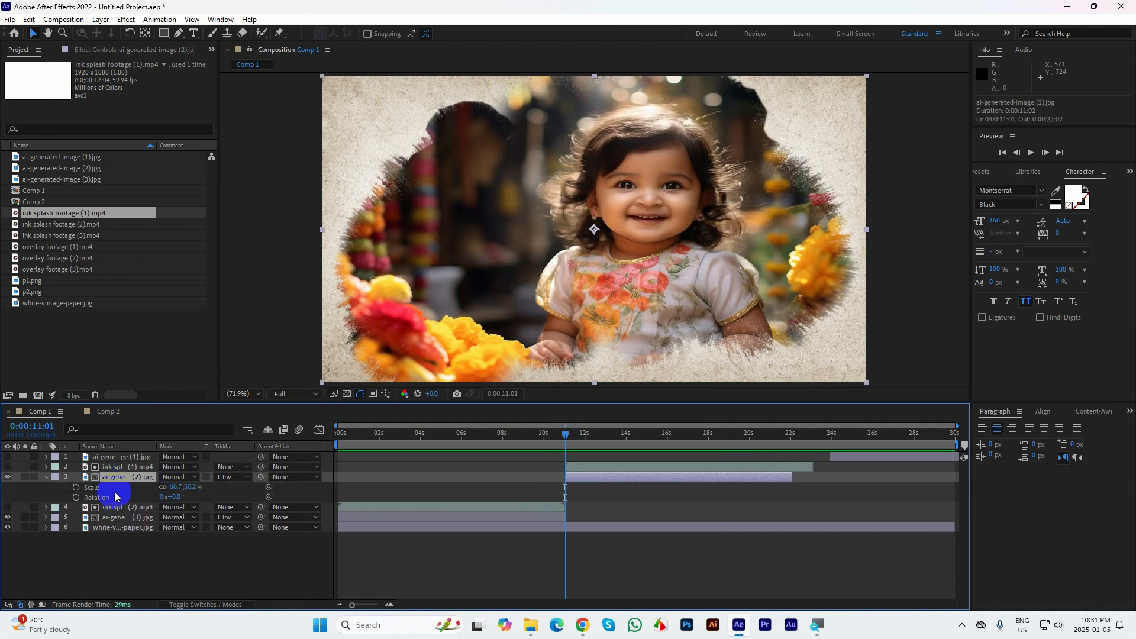
click(76, 487)
click(76, 497)
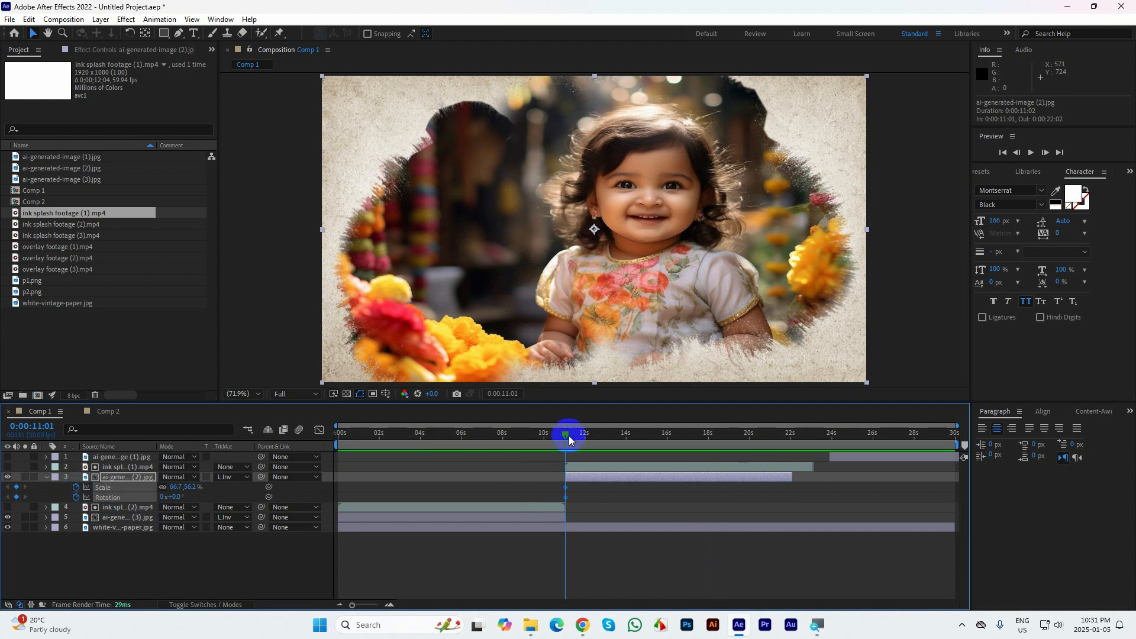
drag(576, 434, 748, 437)
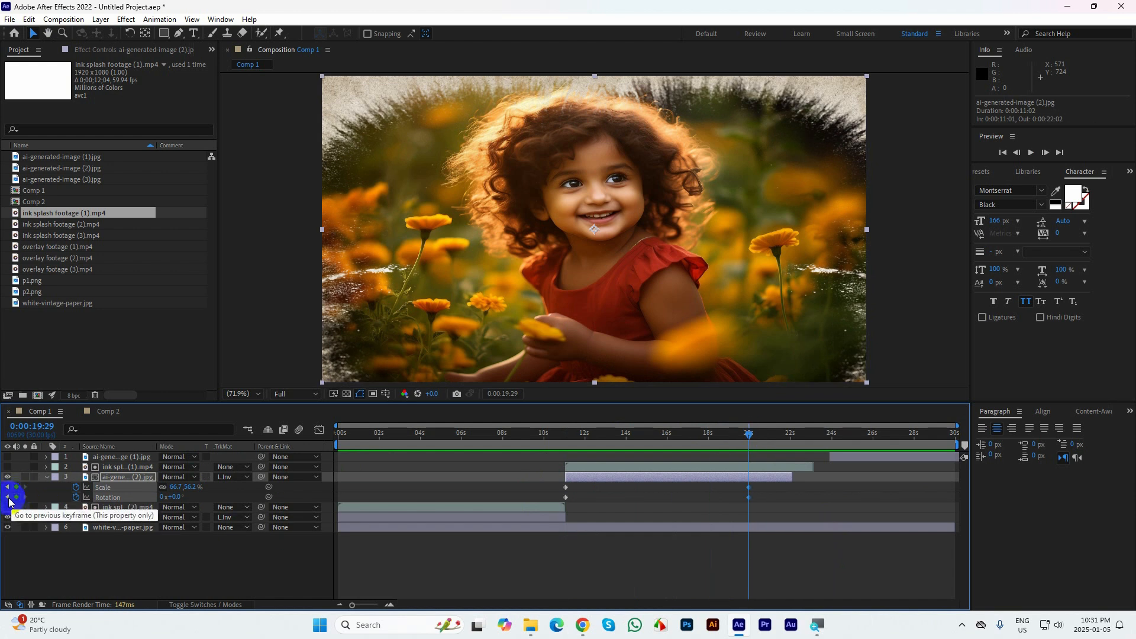
At the first keyframes of ai-generated-image (2), set Scale to 90% wide with linked proportions and Rotation to 10°
click(8, 502)
click(181, 491)
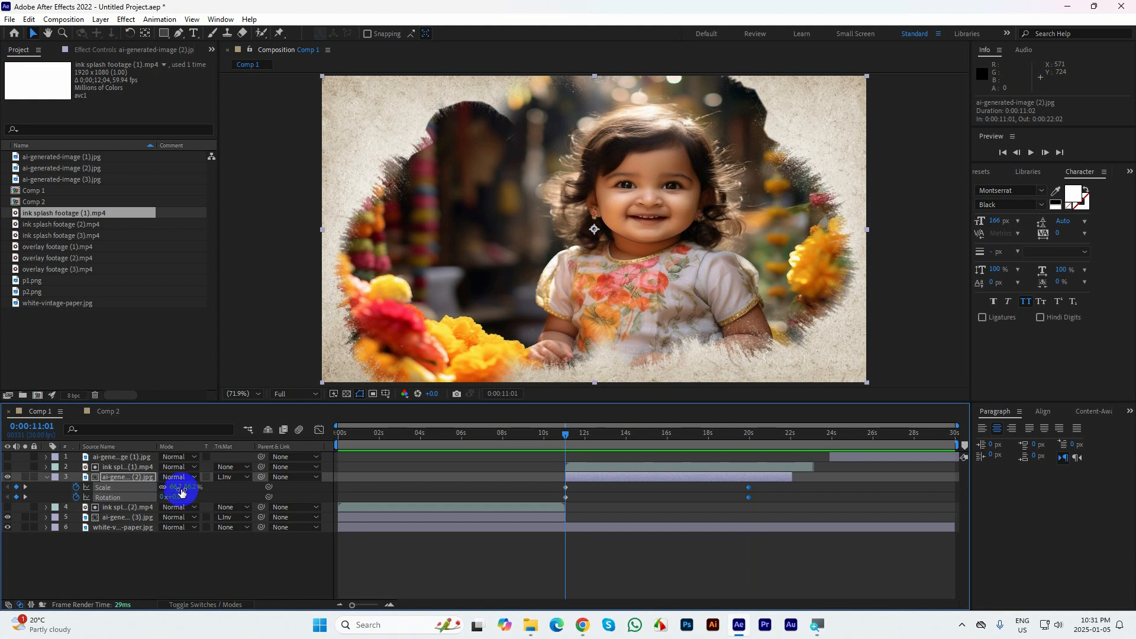
text(90)
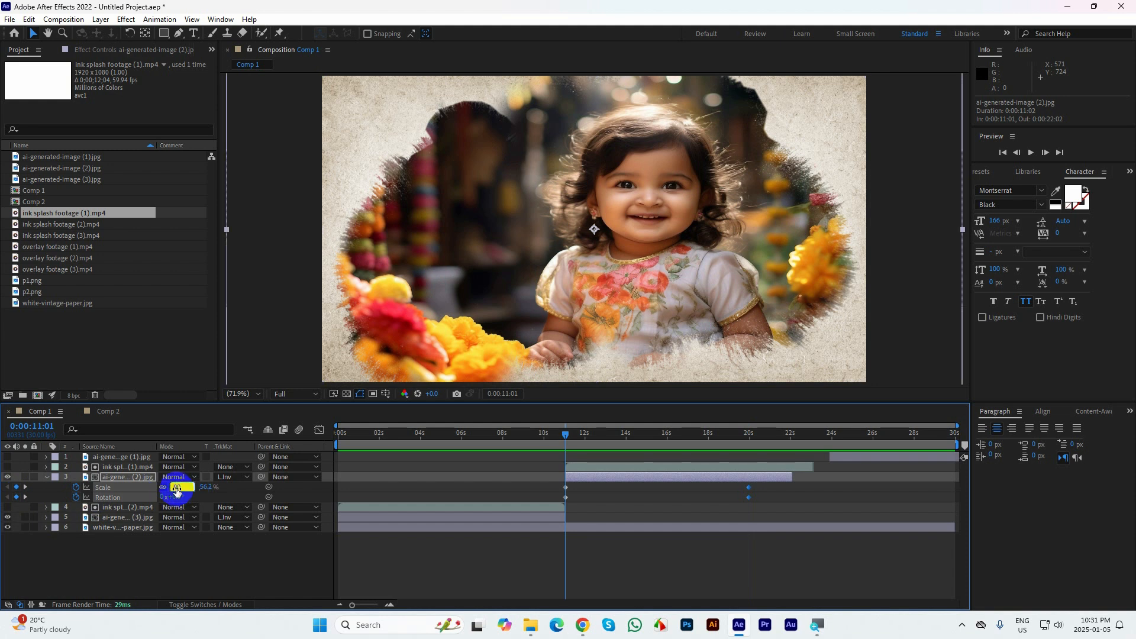
key(Return)
click(174, 496)
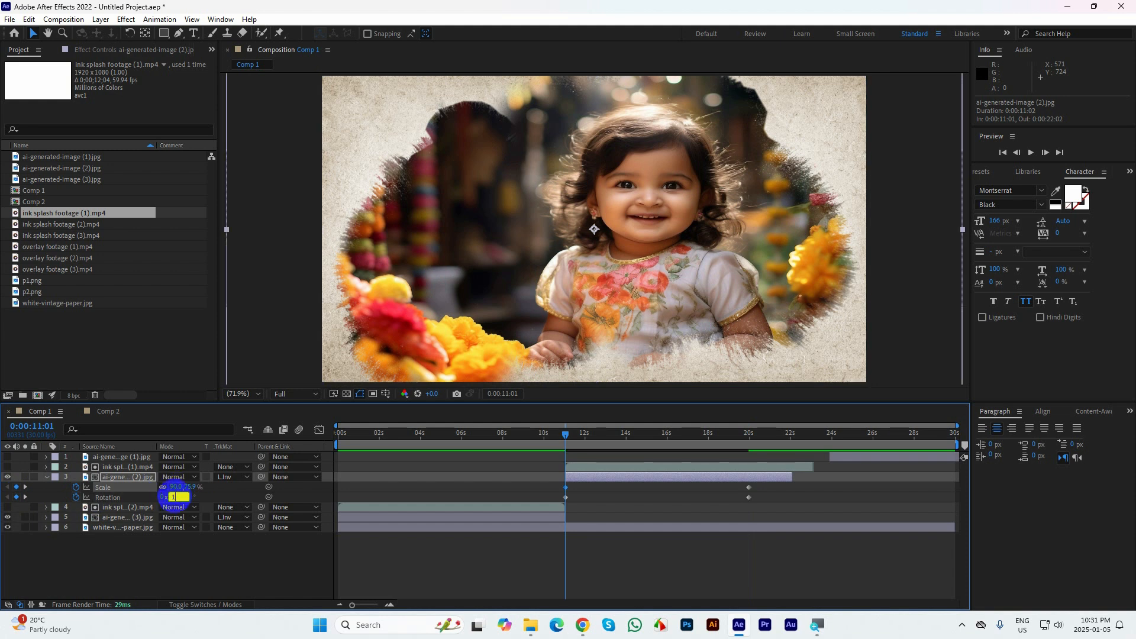
text(10)
key(Return)
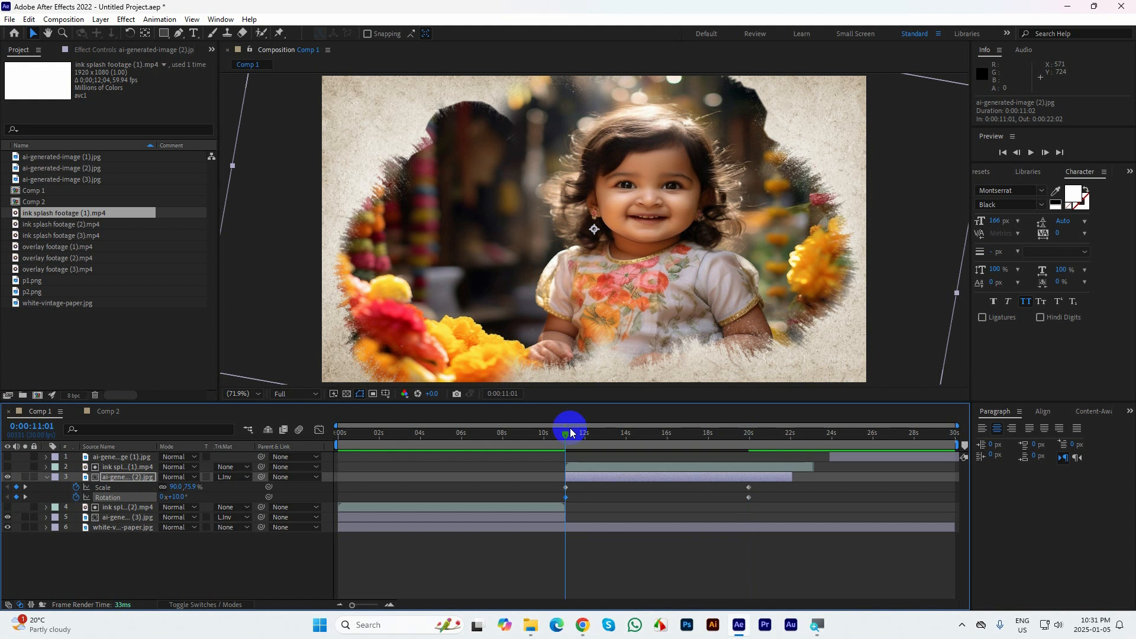
Preview the scale and rotation animation of ai-generated-image (2), starting from 0:00:10:07 and again from 0:00:11:00
click(548, 434)
key(space)
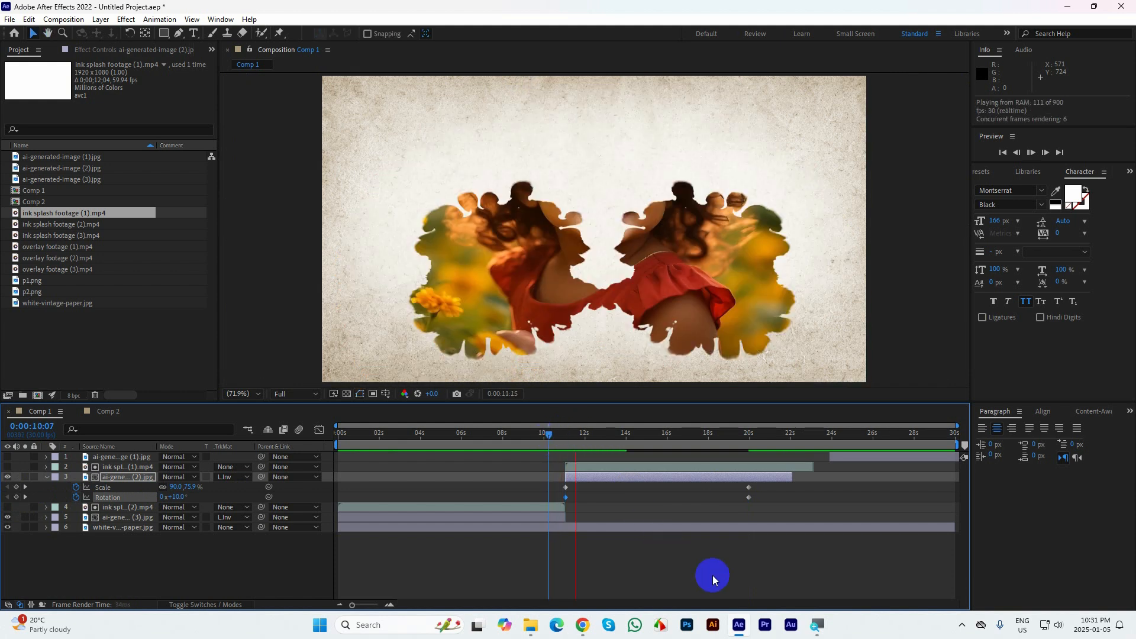
key(space)
click(598, 434)
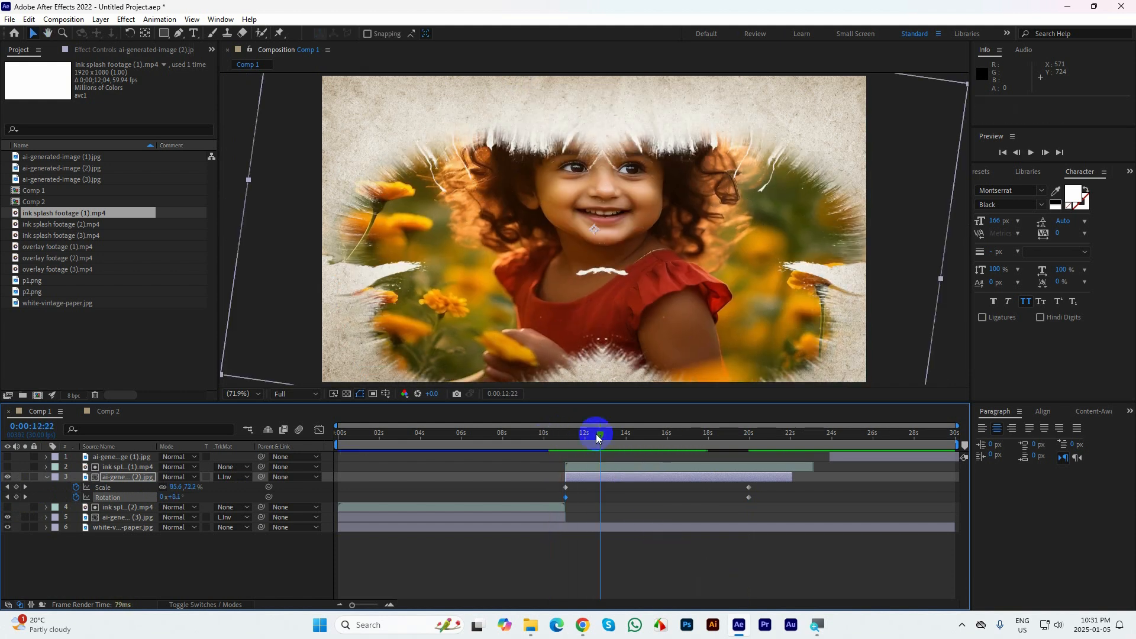
drag(595, 434, 564, 444)
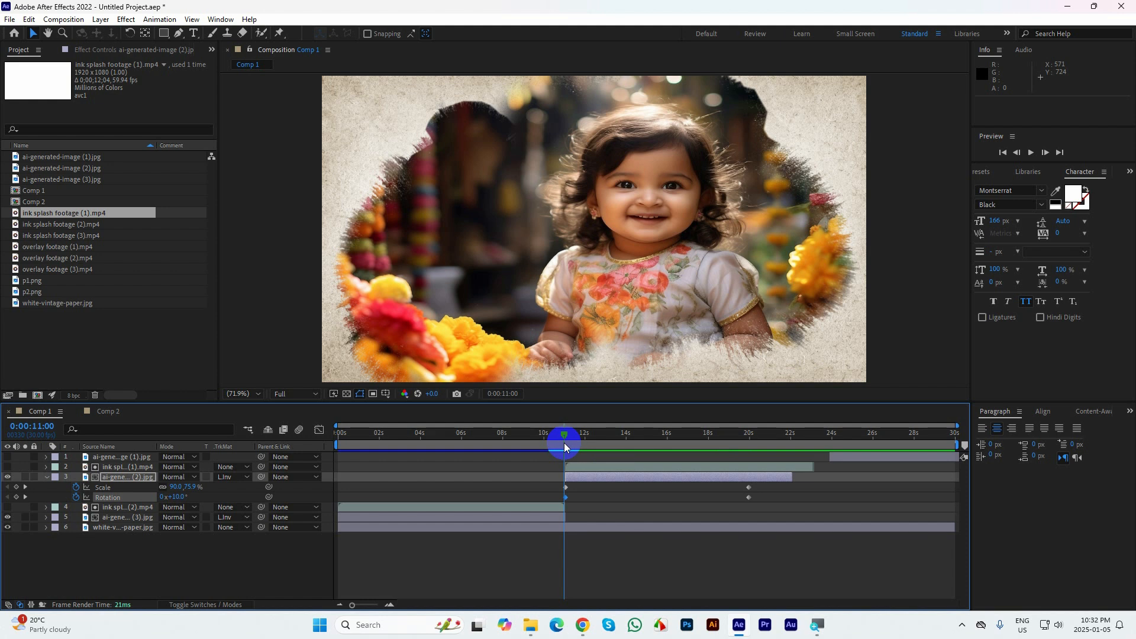
key(space)
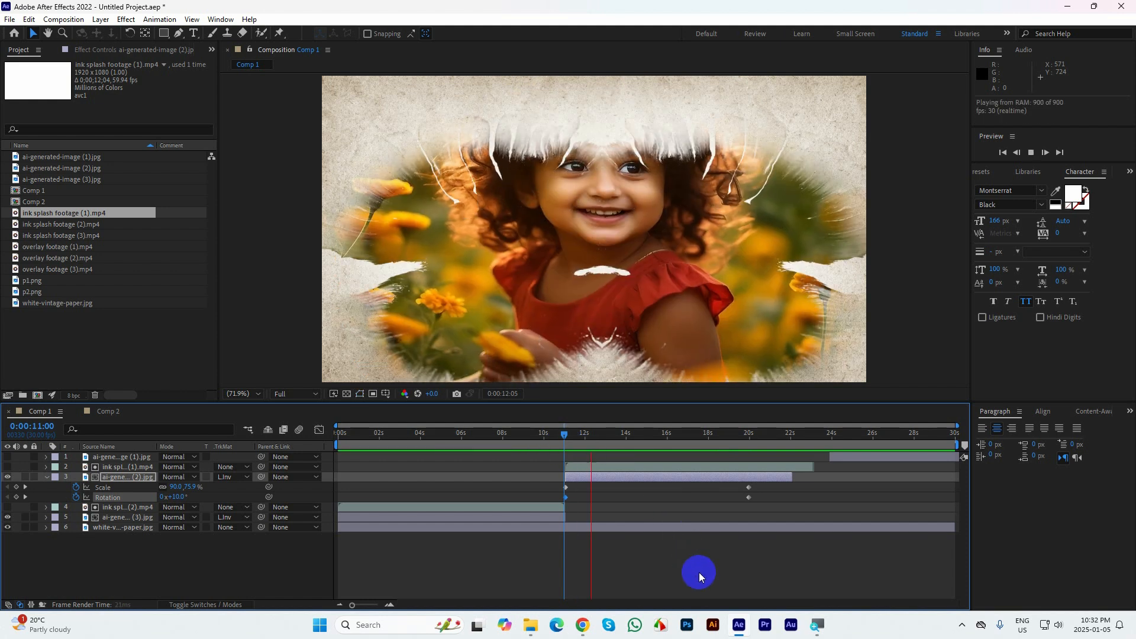
key(space)
drag(547, 460, 780, 498)
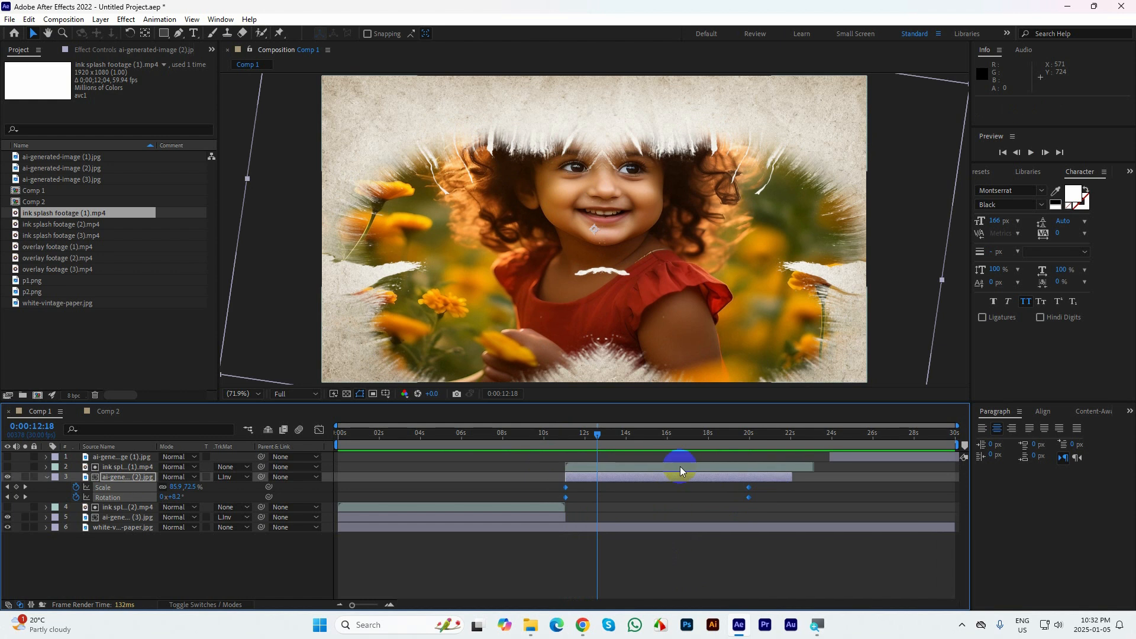
drag(668, 468, 665, 469)
key(ctrl+z)
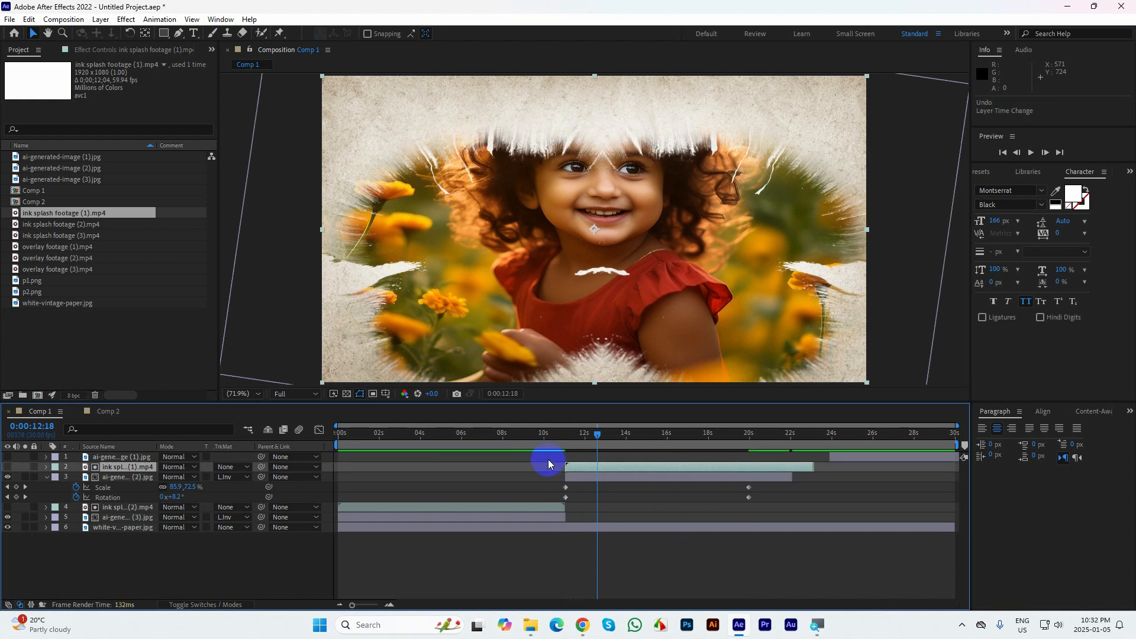
Shift ink splash footage (1) about half a second earlier than ai-generated-image (2), and preview the transition from 0:00:07:20
drag(548, 457, 761, 502)
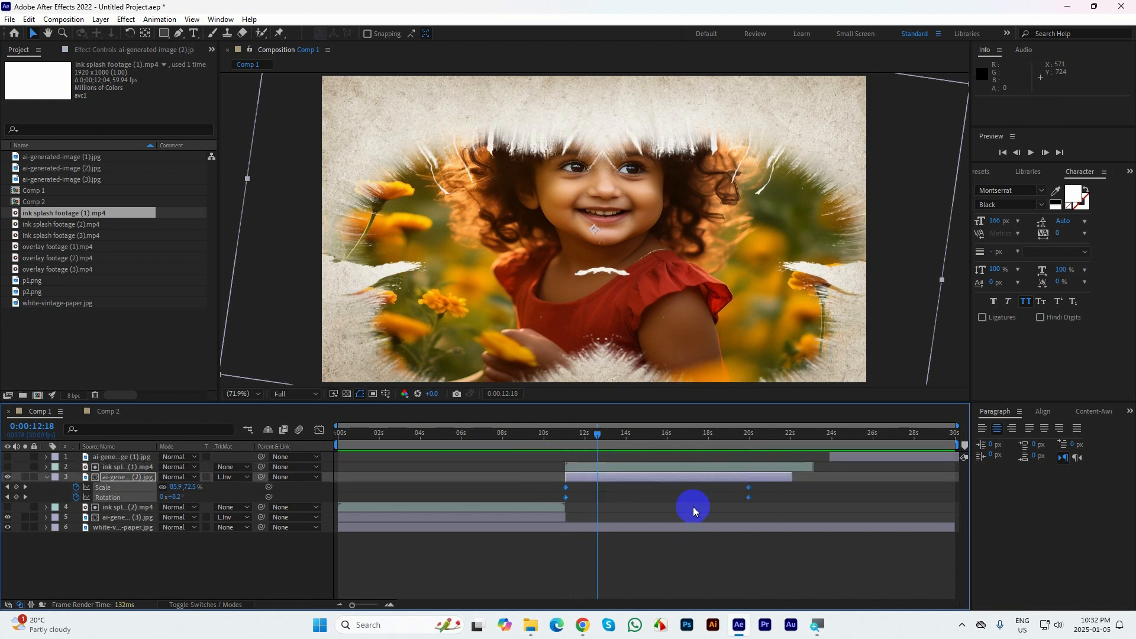
click(691, 508)
drag(597, 436, 543, 442)
key(space)
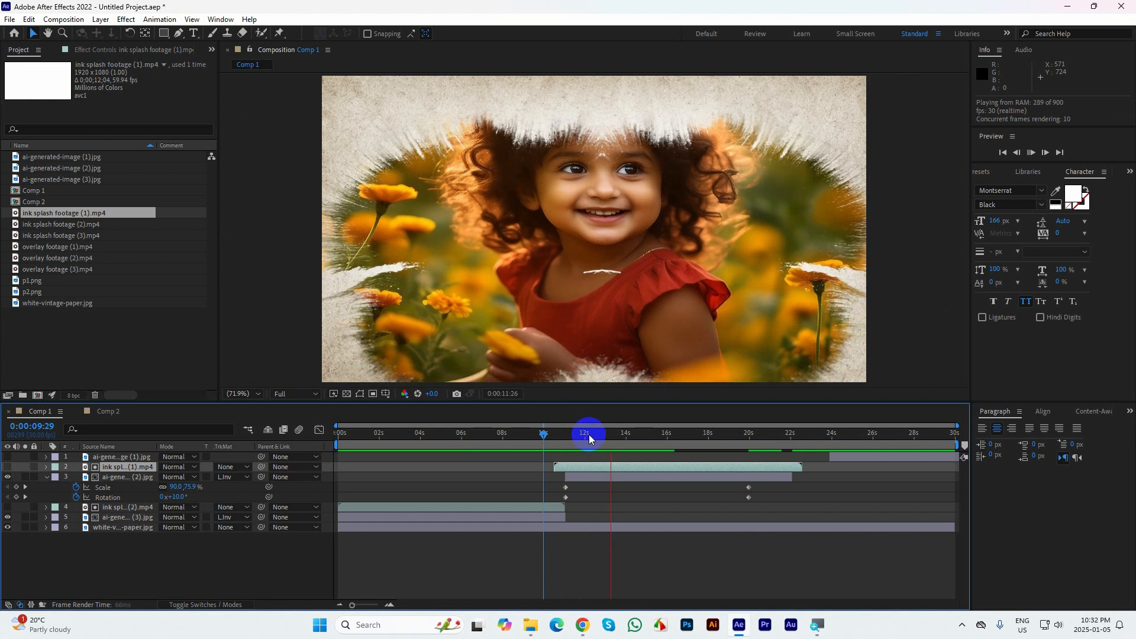
drag(588, 434, 496, 438)
key(space)
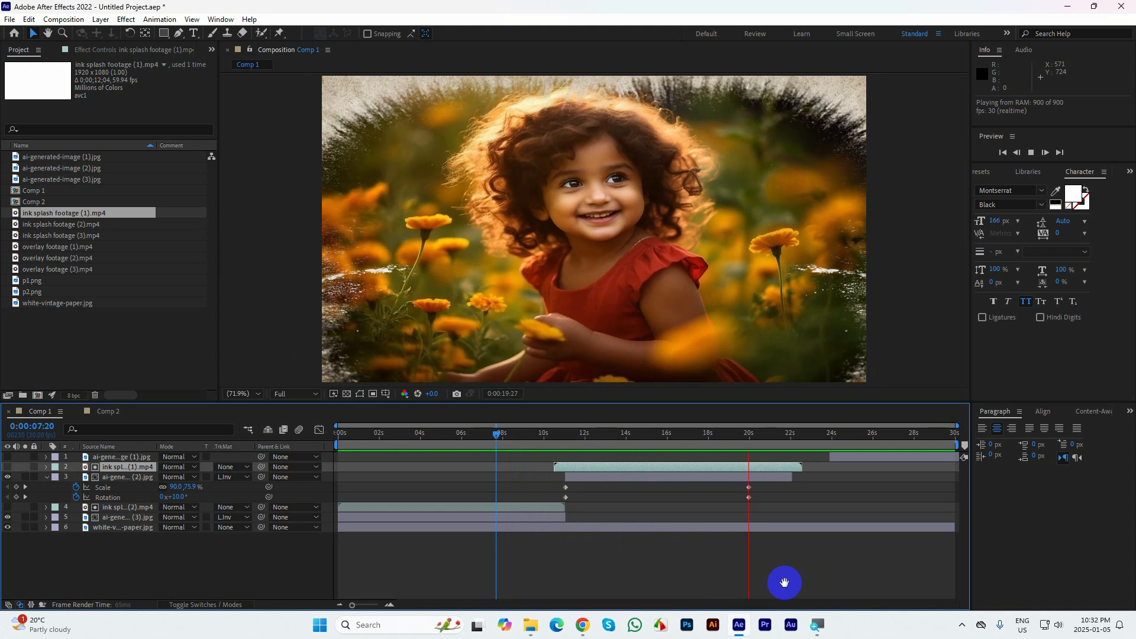
Trim ink splash footage (1) and ai-generated-image (2) to end at 0:00:20:00, and shift ai-generated-image (1) to start there
click(753, 436)
mouse_move(754, 436)
mouse_down()
mouse_move(286, 459)
mouse_move(757, 504)
mouse_move(750, 511)
mouse_up()
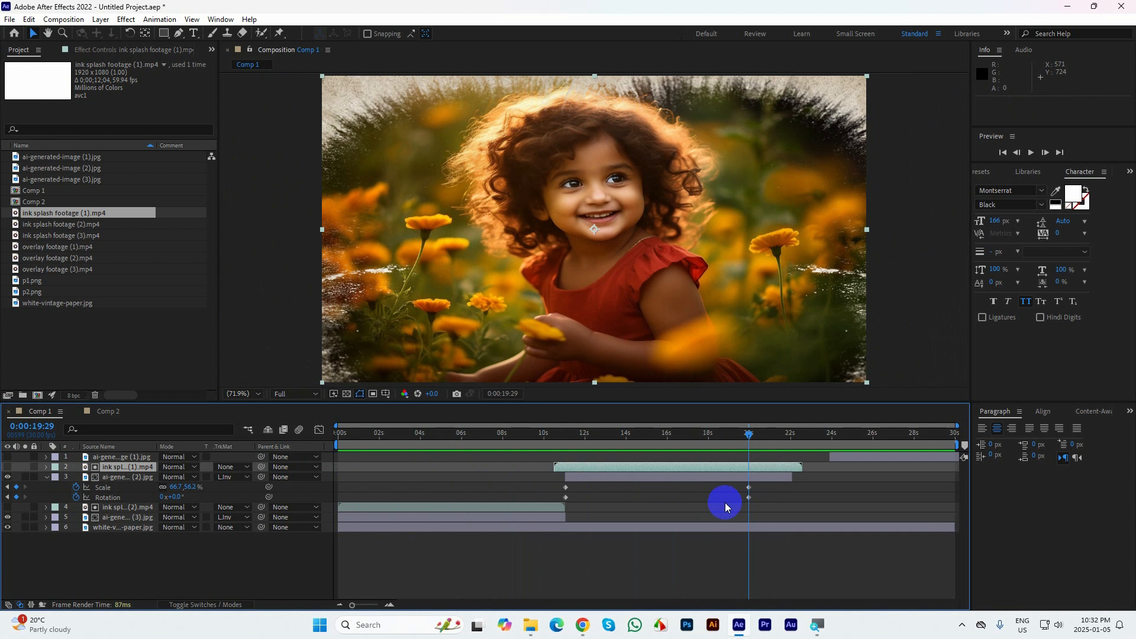
drag(804, 467, 750, 481)
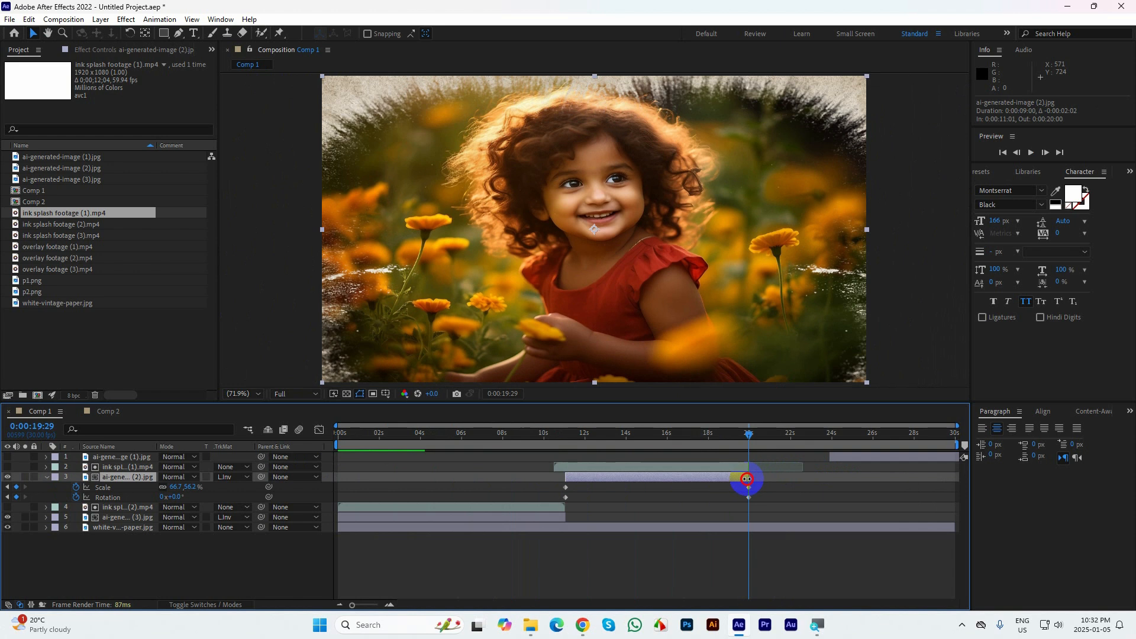
drag(841, 459, 756, 476)
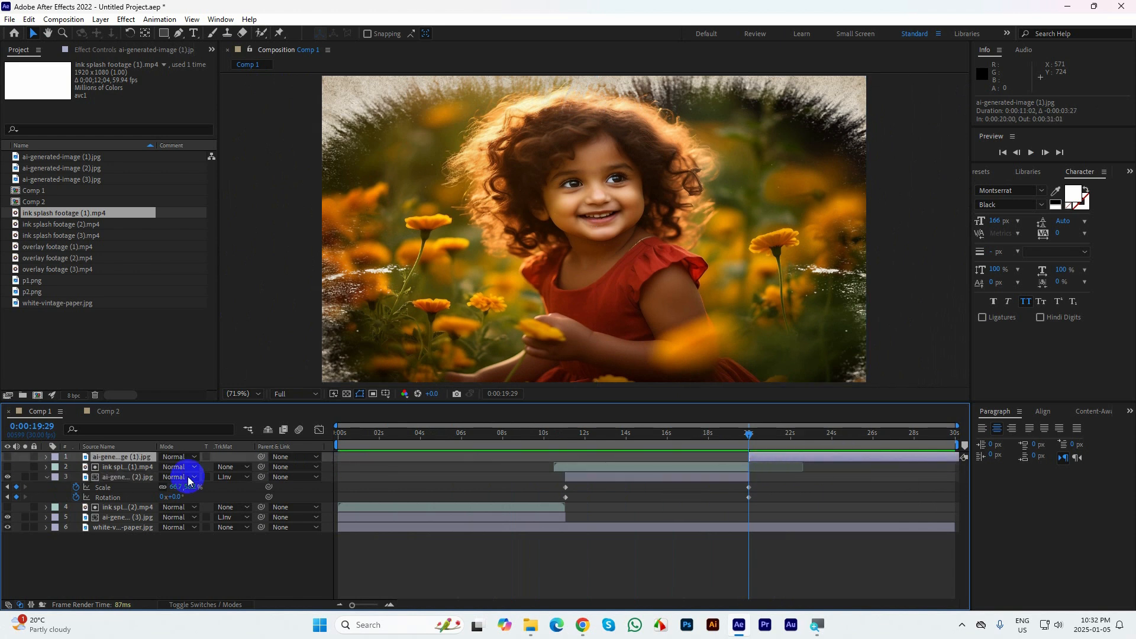
click(46, 478)
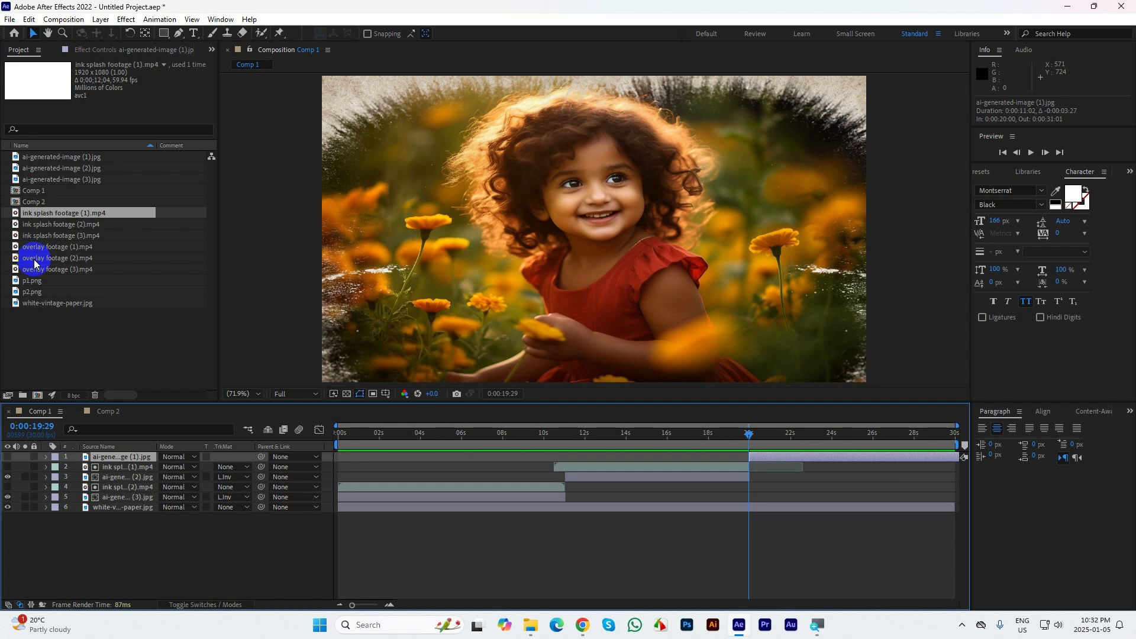
Preview ink splash footage (3) and ink splash footage (2) as source clips, then return to Comp 1
double_click(28, 236)
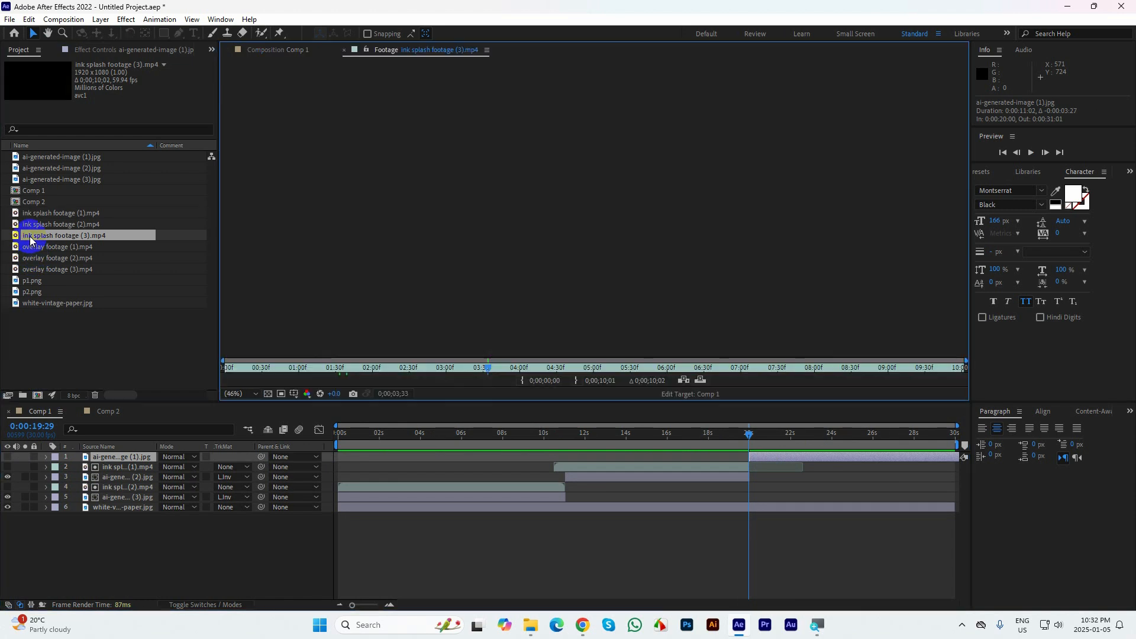
key(space)
key(space)
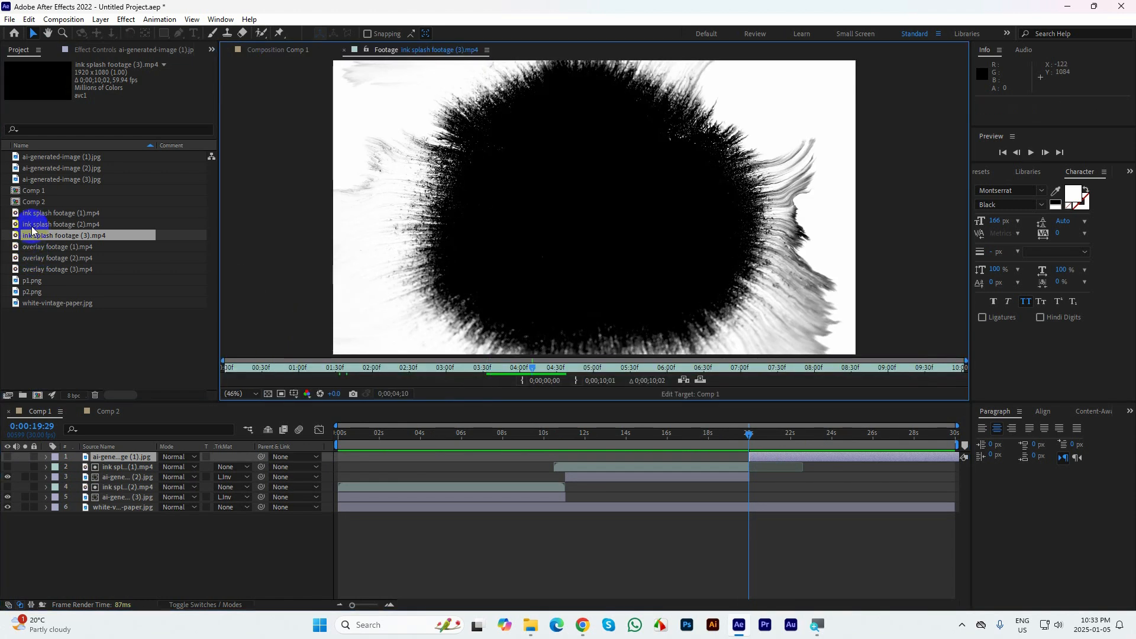
double_click(31, 226)
key(space)
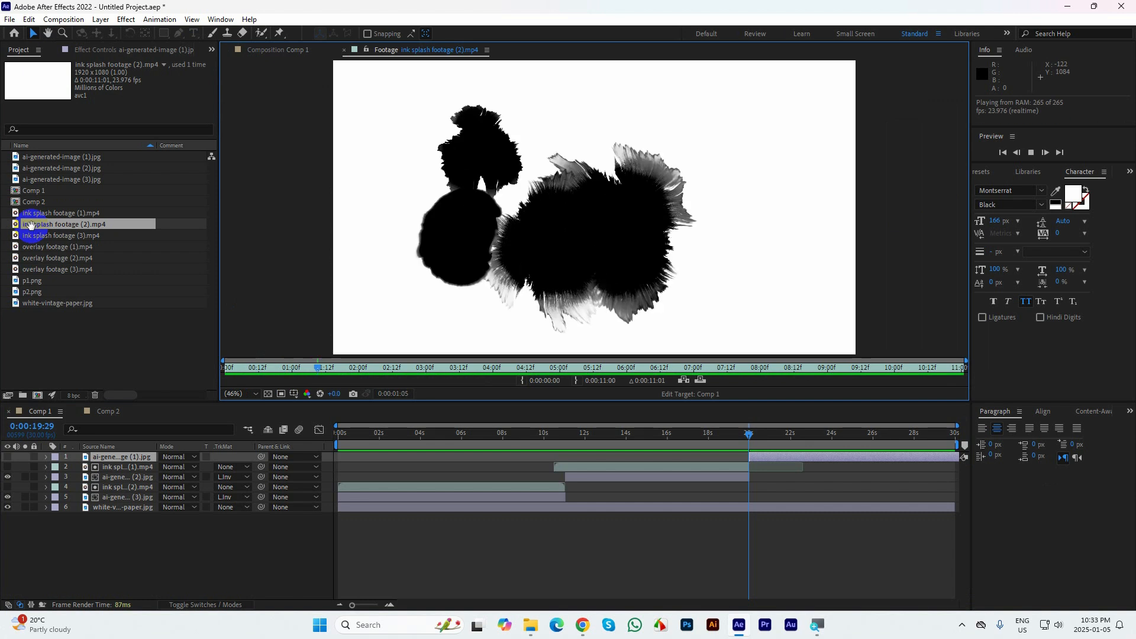
click(129, 409)
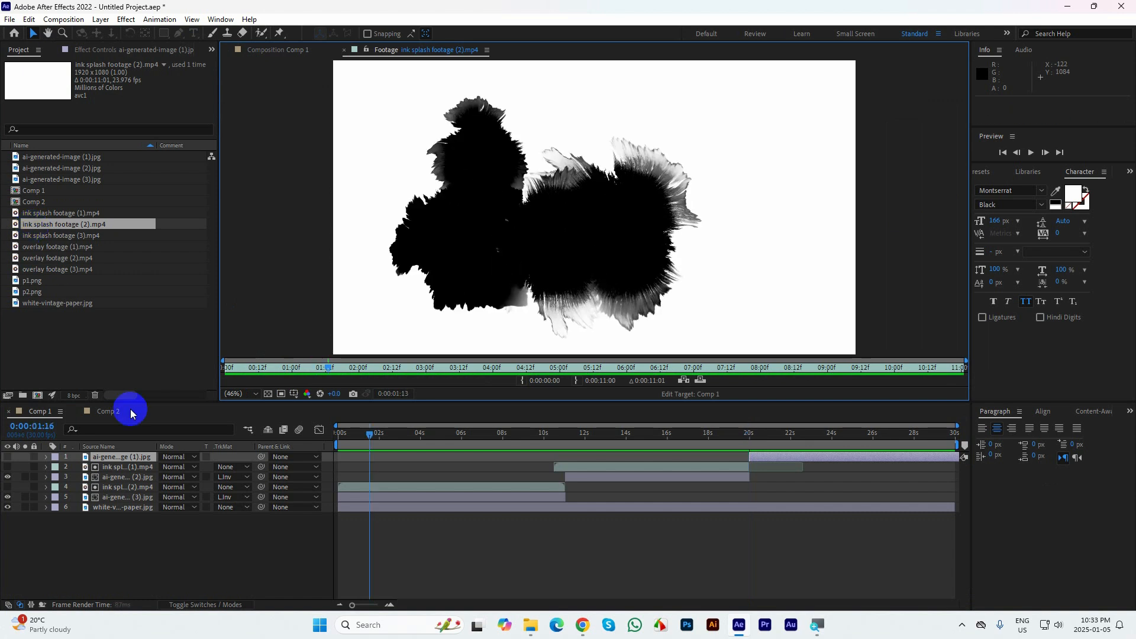
click(344, 50)
Add ink splash footage (2) above ai-generated-image (1) and use it as that image's Luma Inverted Matte
mouse_move(29, 228)
mouse_down()
mouse_move(96, 467)
mouse_move(106, 454)
mouse_up()
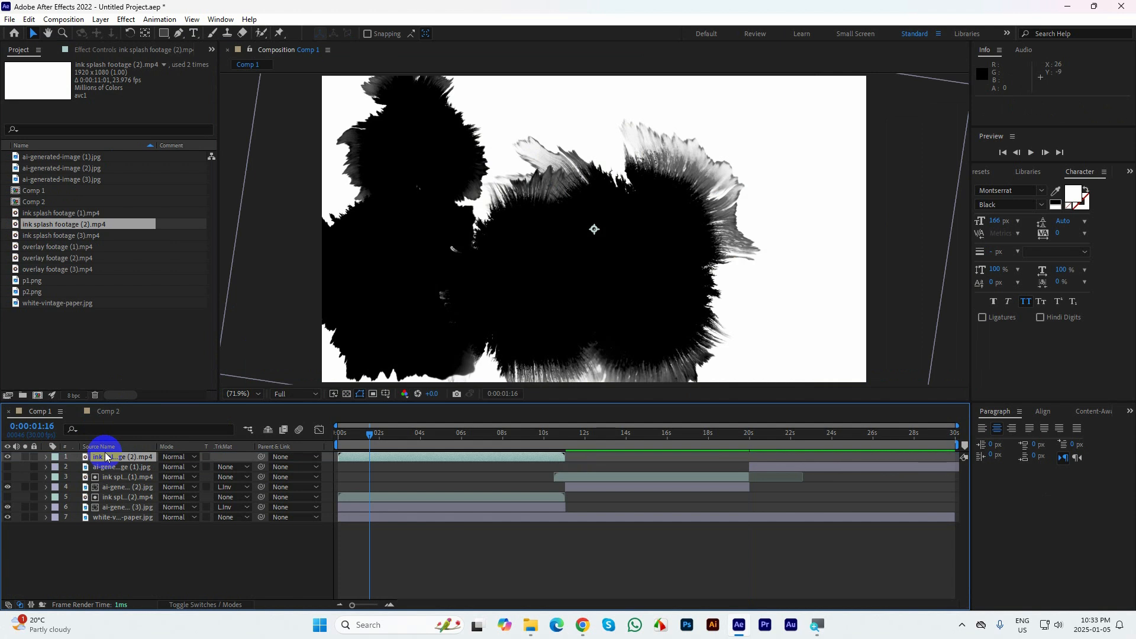
click(106, 468)
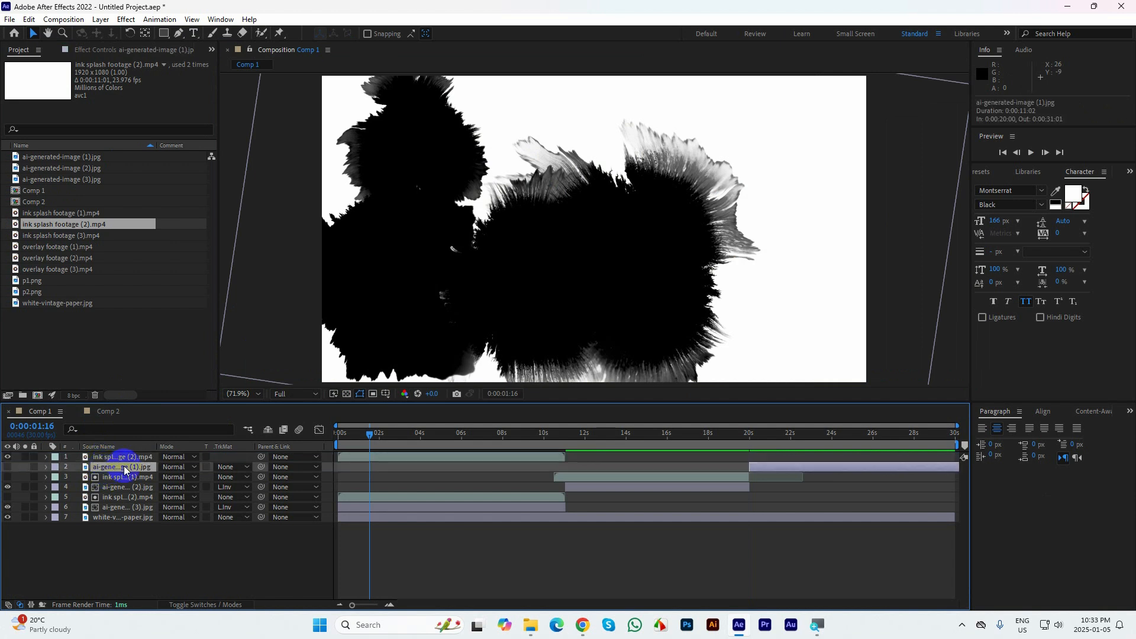
click(229, 467)
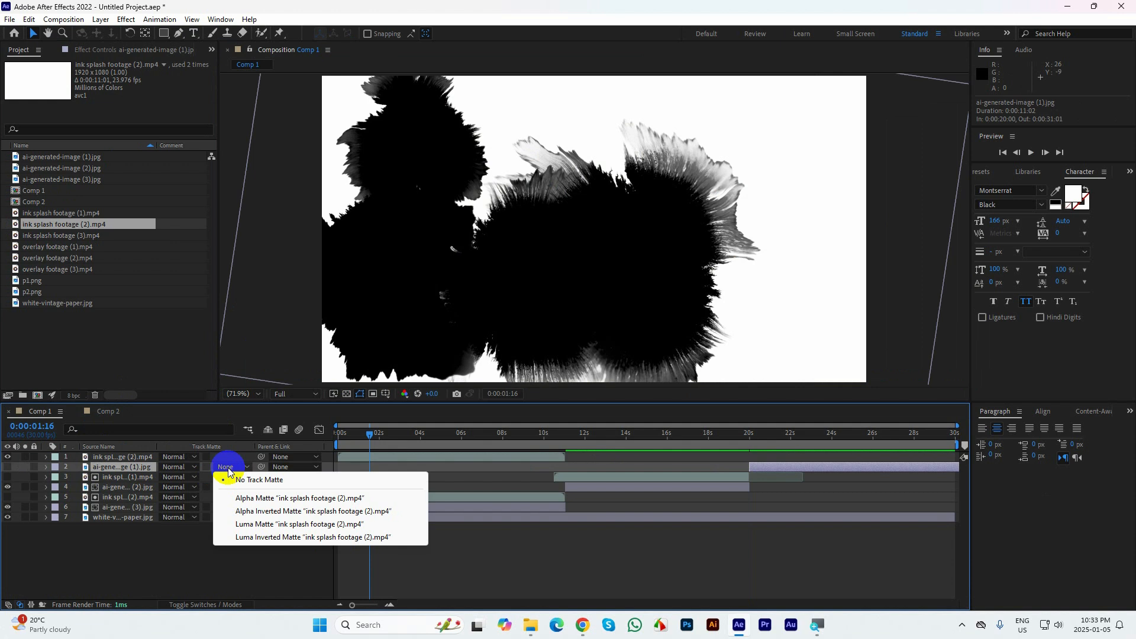
click(254, 537)
Shift the new ink splash footage (2) layer to start at 0:00:19:29 and check the composition up to 0:00:25:08
drag(355, 457, 747, 478)
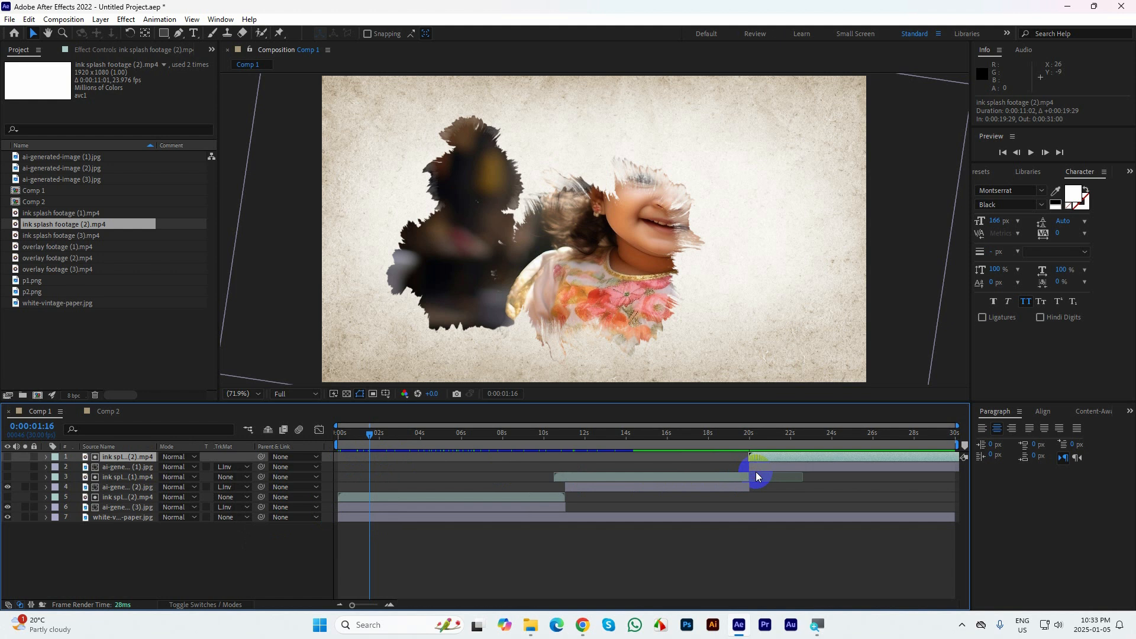
drag(367, 433, 758, 439)
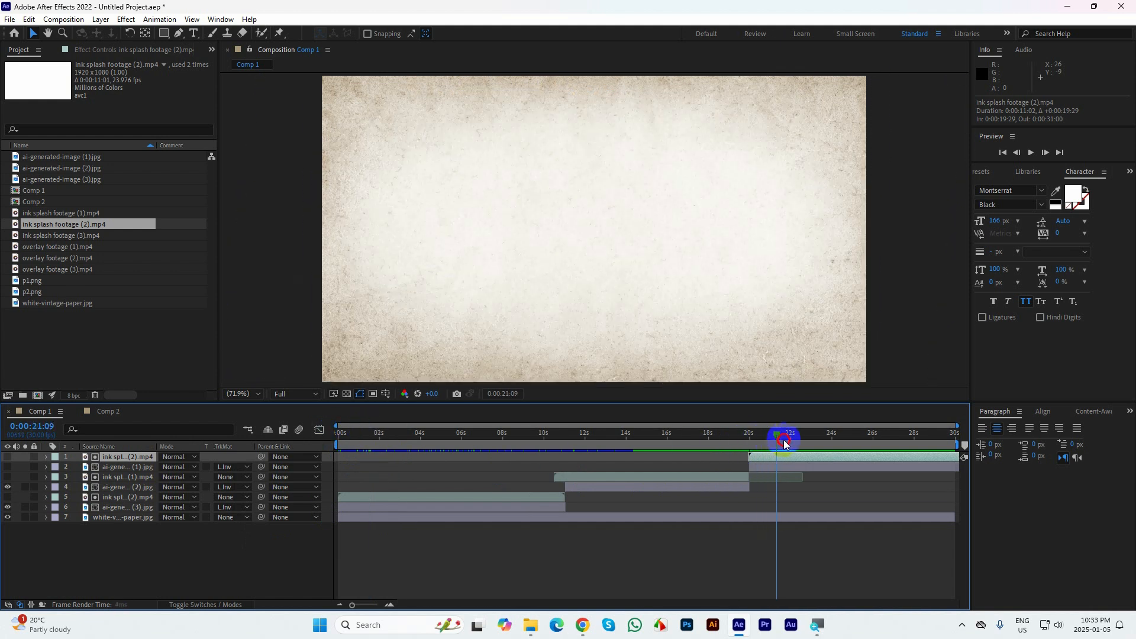
mouse_move(846, 437)
mouse_down()
mouse_move(897, 435)
mouse_move(860, 434)
mouse_up()
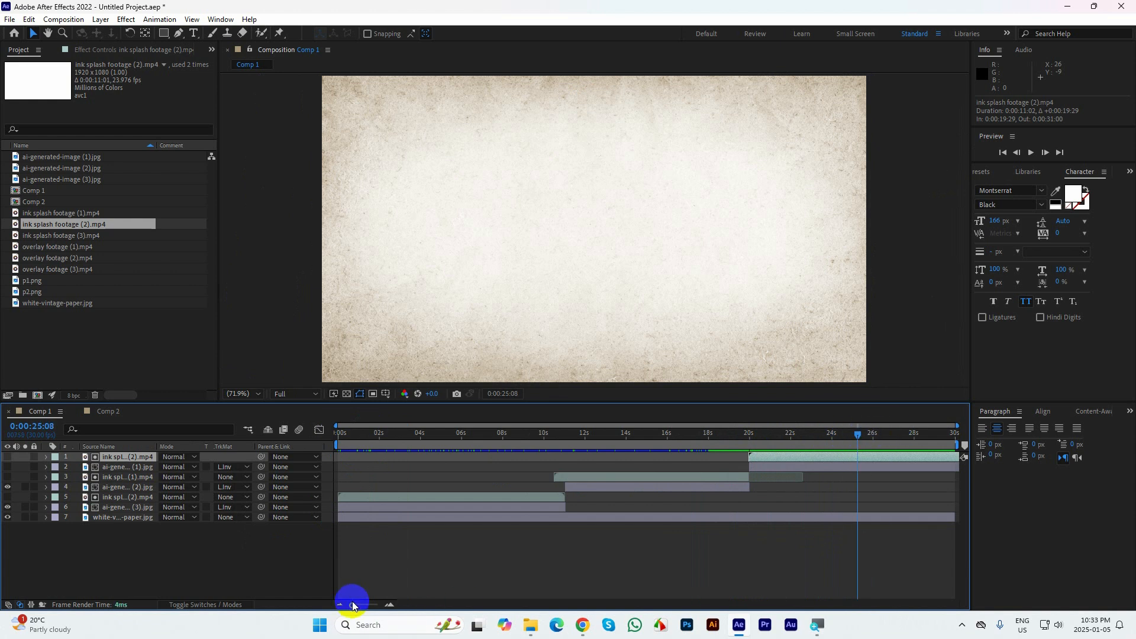
Play back the composition and try moving the upper ink splash footage (2) layer to start at 0:00:12:28
drag(353, 604, 312, 614)
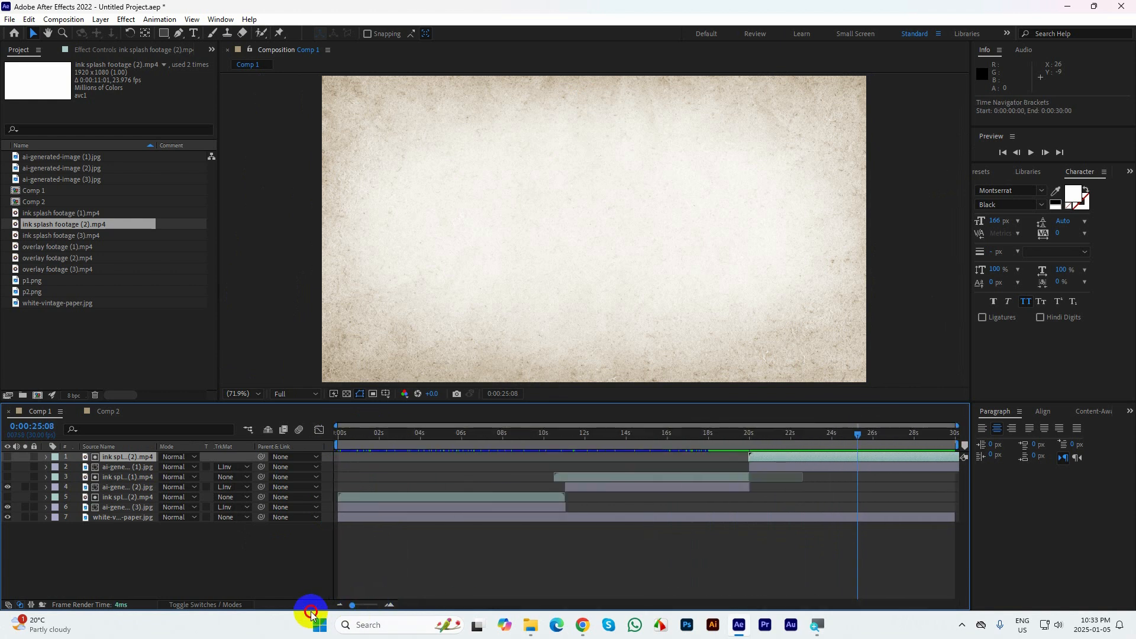
click(783, 481)
key(space)
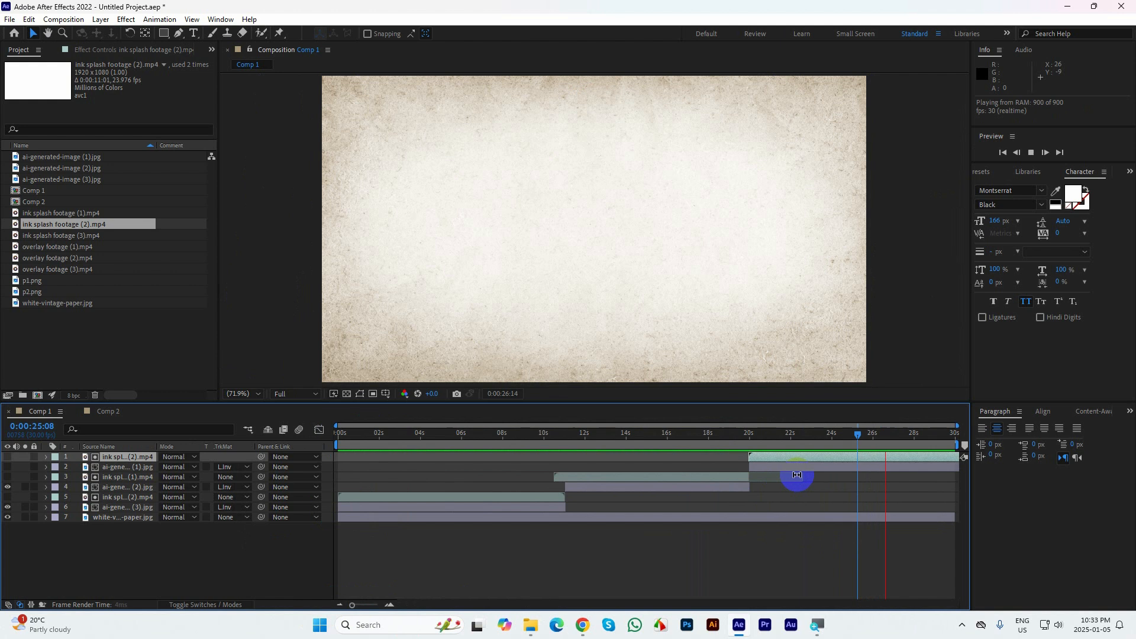
mouse_move(783, 458)
mouse_down()
mouse_move(593, 456)
mouse_move(777, 445)
mouse_up()
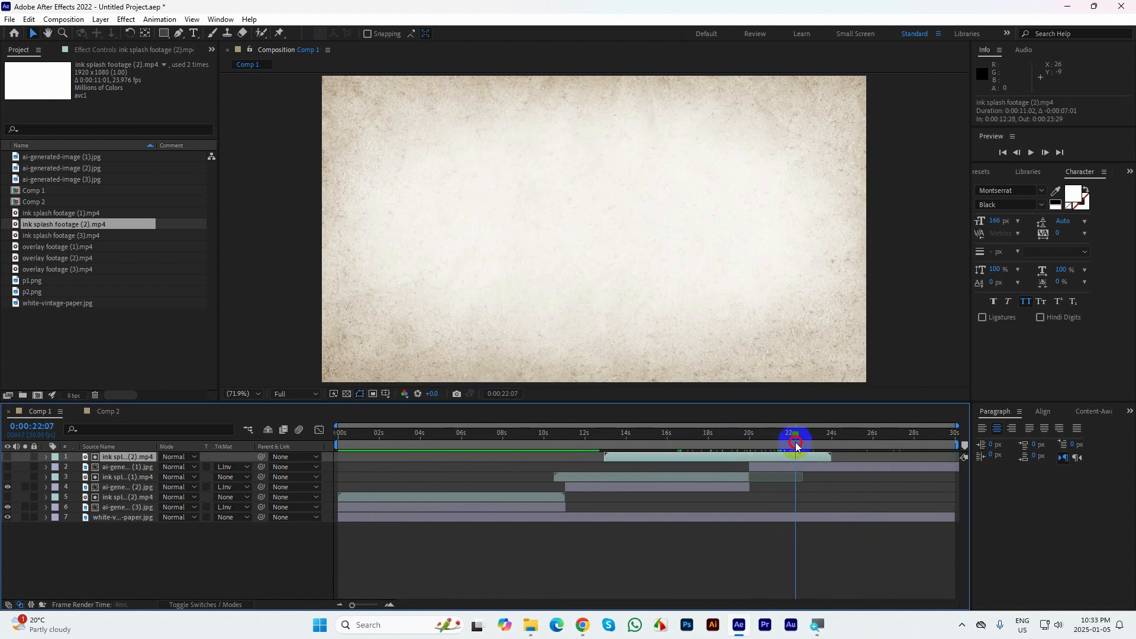
drag(666, 456, 795, 467)
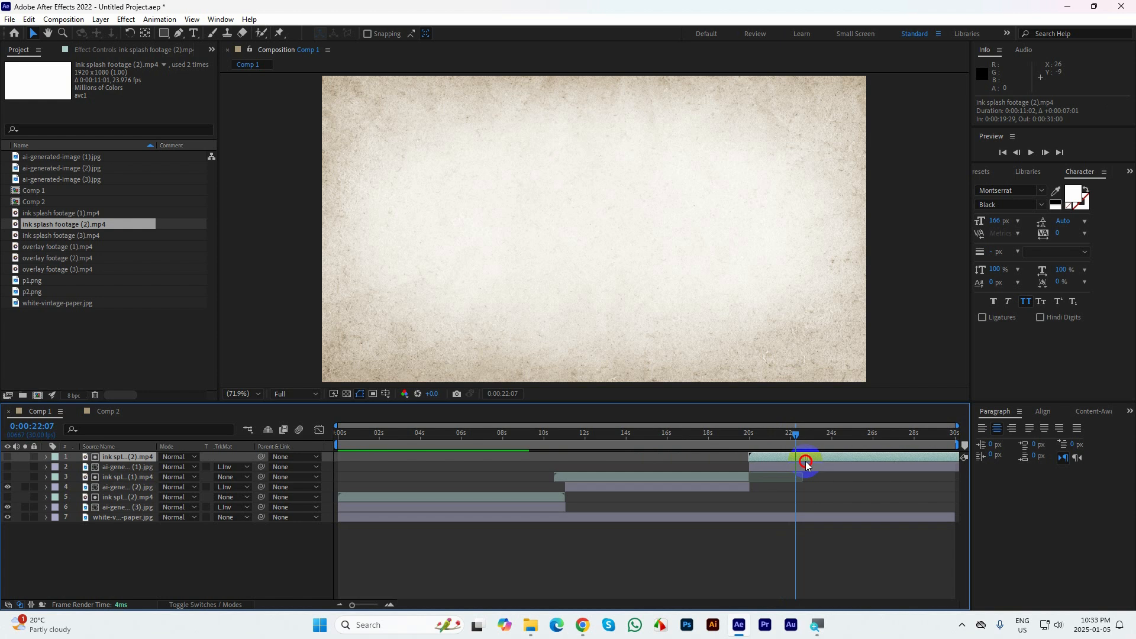
Remove the track matte from ai-generated-image (1) and inspect the exposed ink splash footage (2) between 0:00:20:20 and 0:00:21:08
click(237, 467)
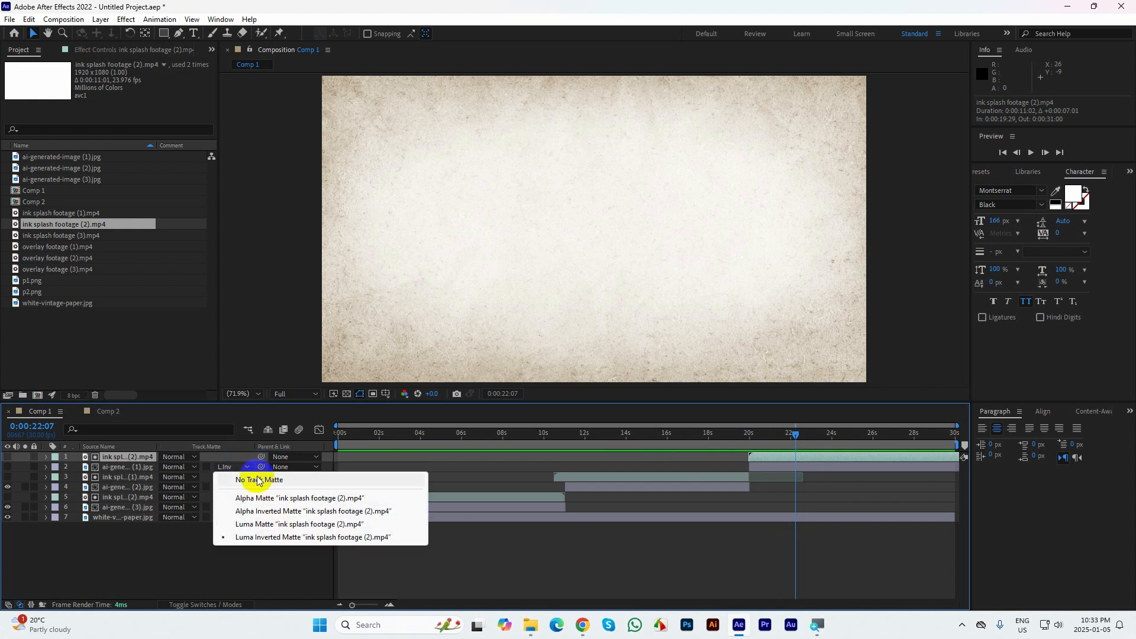
click(257, 479)
mouse_move(796, 435)
mouse_down()
mouse_move(730, 439)
mouse_move(773, 436)
mouse_up()
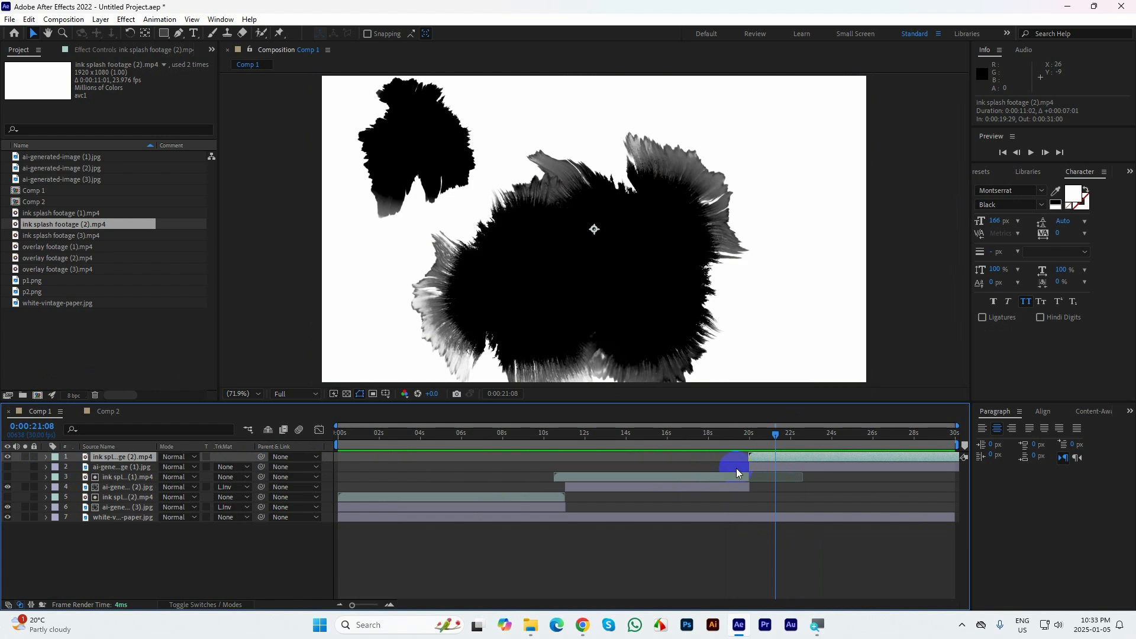
mouse_move(771, 432)
mouse_down()
mouse_move(672, 438)
mouse_move(780, 442)
mouse_move(797, 455)
mouse_move(752, 452)
mouse_move(771, 465)
mouse_up()
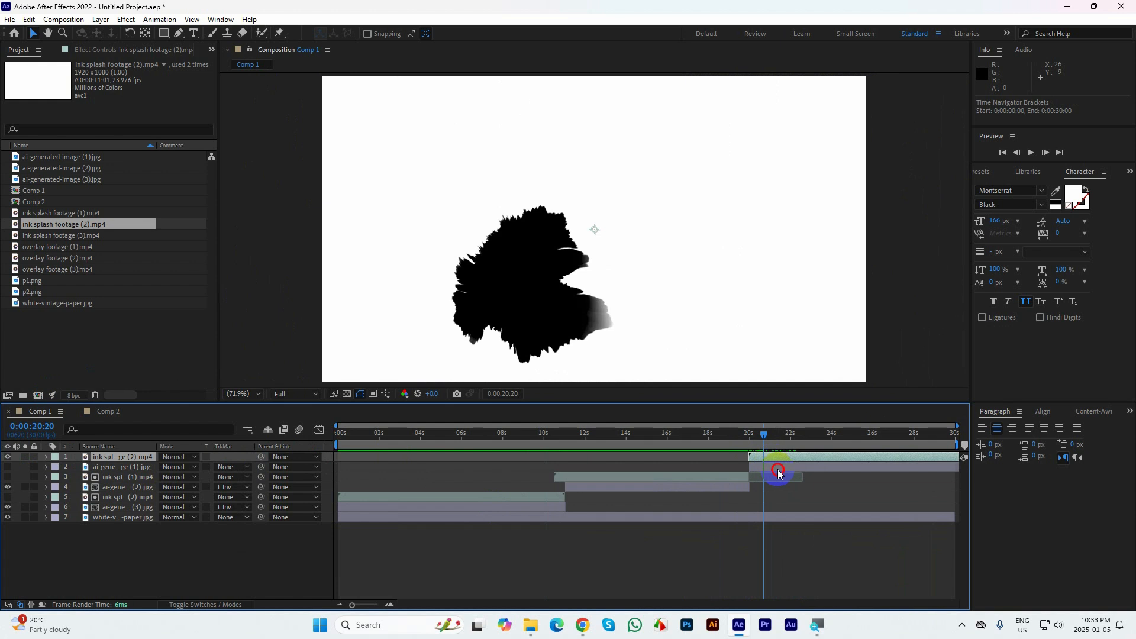
Reapply ink splash footage (2) as the Luma Inverted Matte of ai-generated-image (1) and check the frames up to 0:00:22:29
click(777, 470)
click(230, 467)
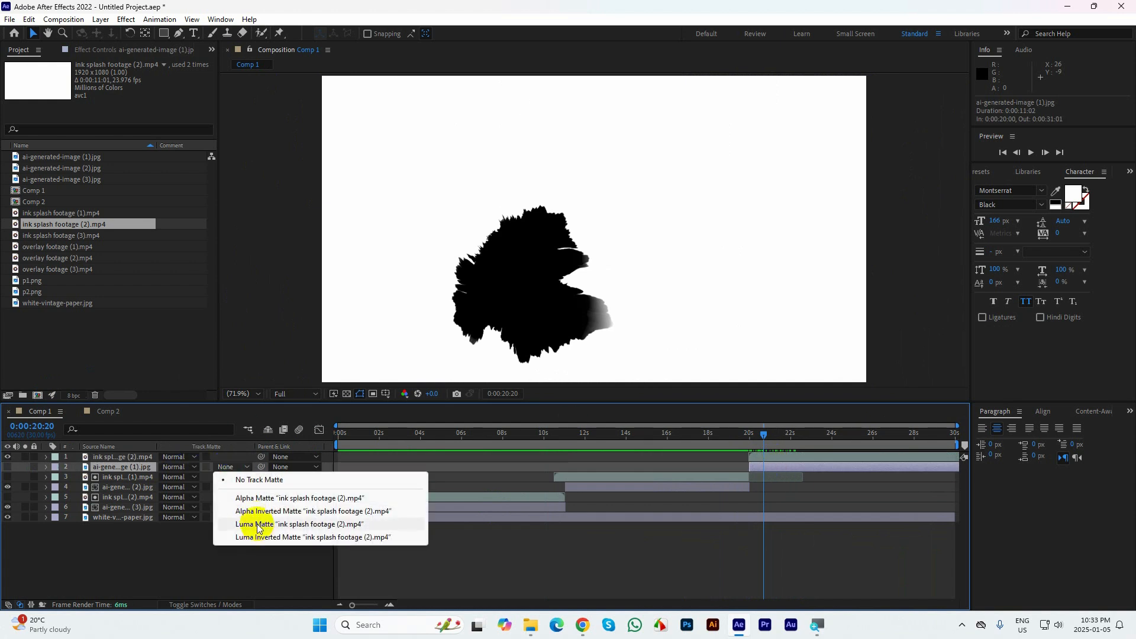
click(264, 537)
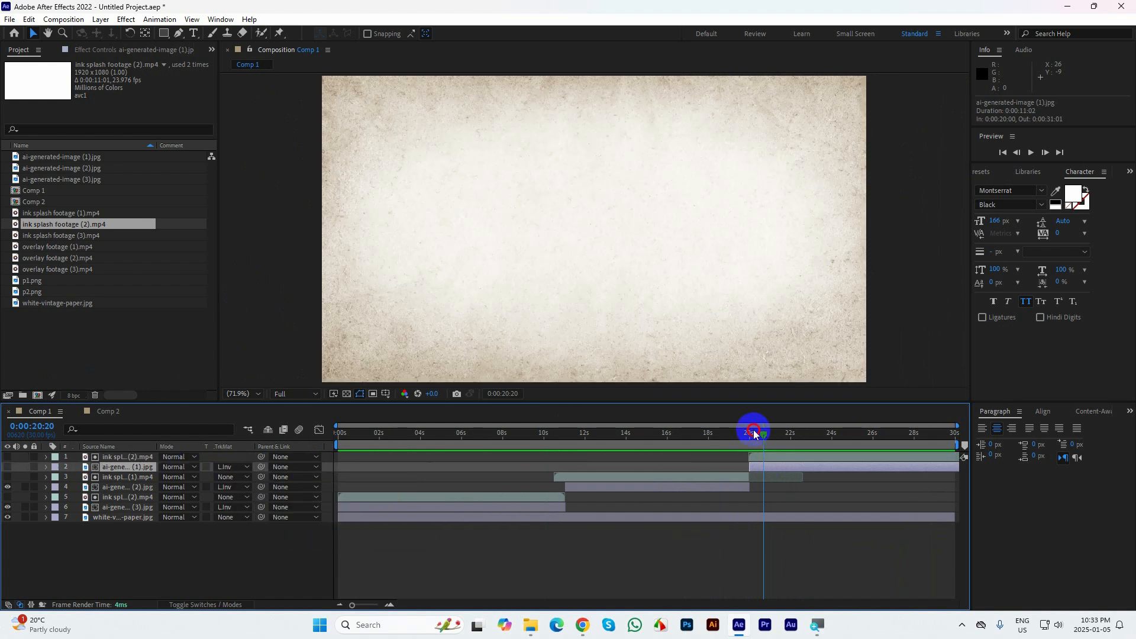
drag(754, 434, 809, 441)
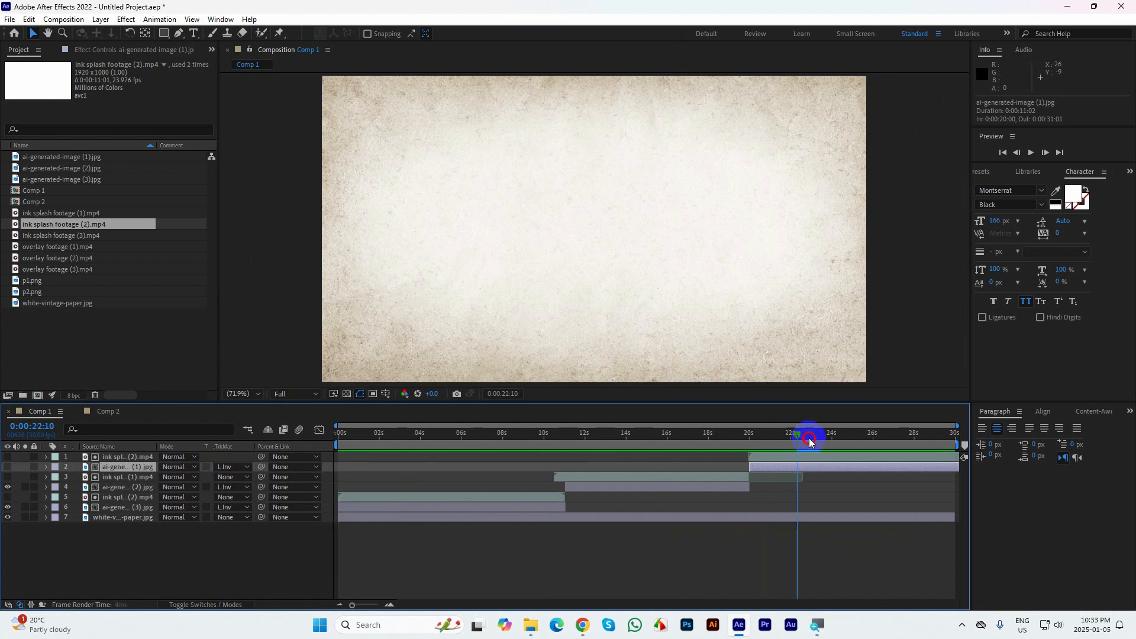
Try Luma Matte on ai-generated-image (3), check the frames around 0:00:21:22, and undo the matte change
click(231, 506)
click(264, 563)
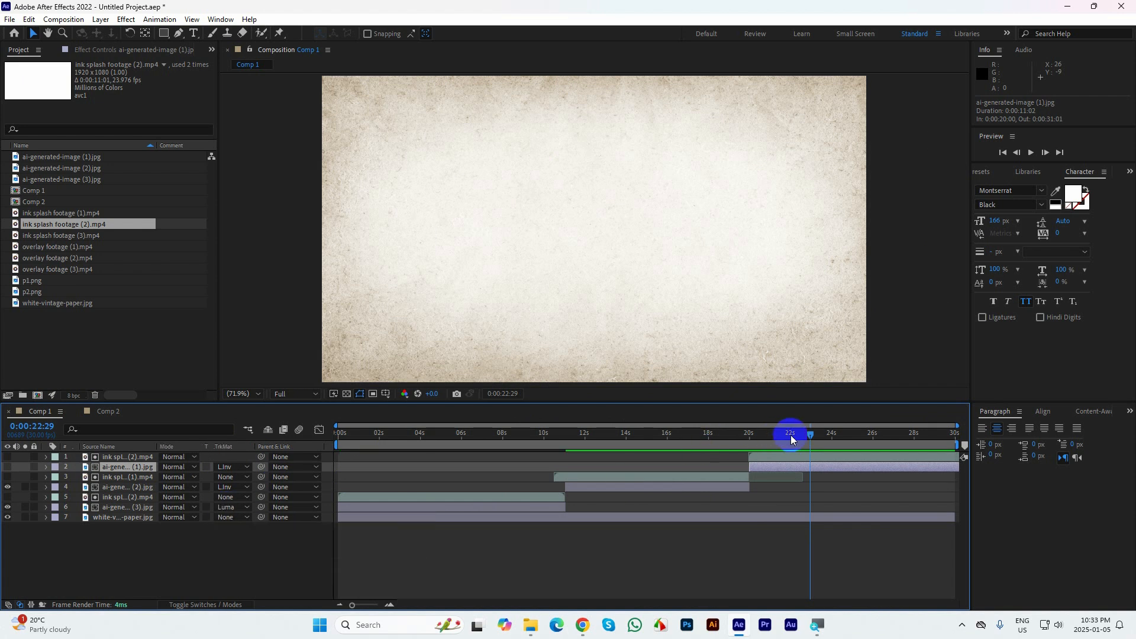
drag(740, 438, 786, 441)
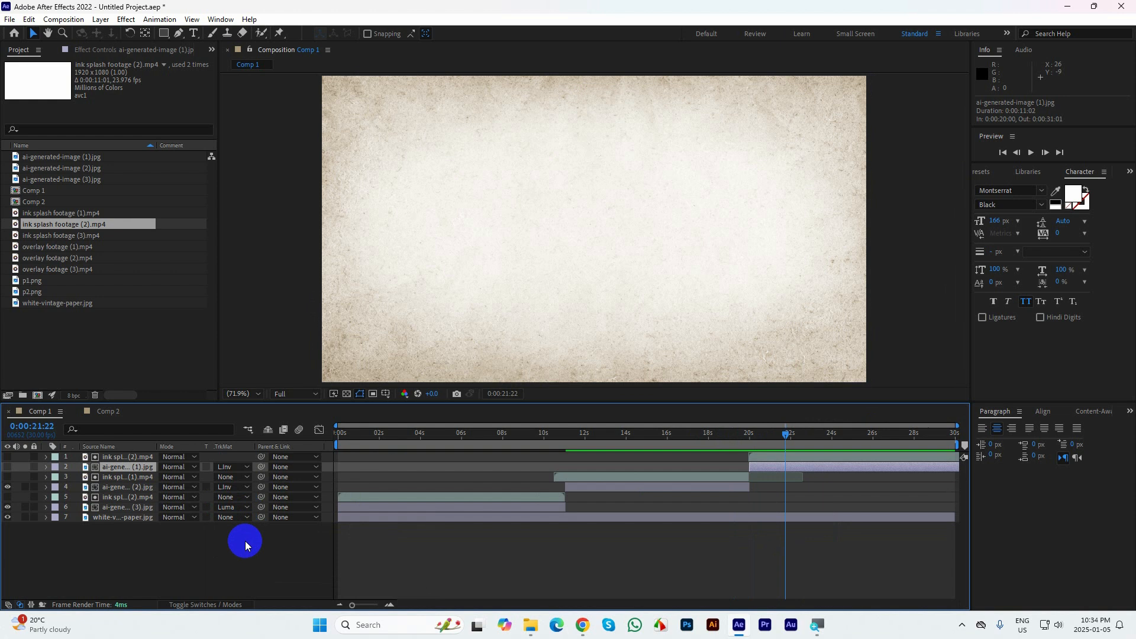
key(ctrl+z)
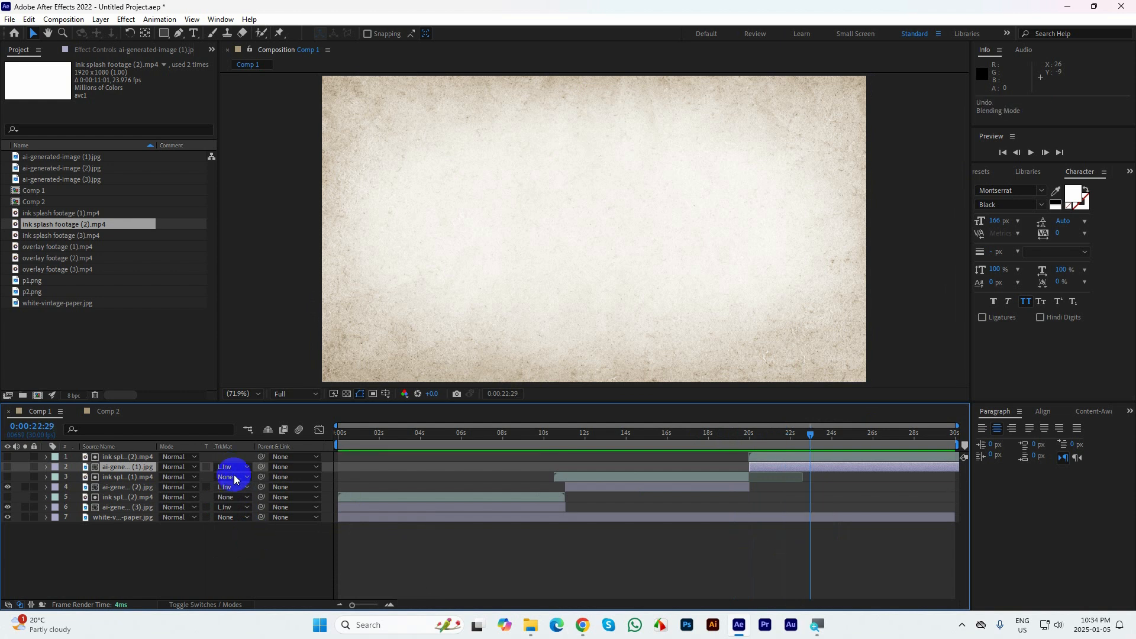
Try ink splash footage (2) as a Luma Matte for ai-generated-image (1) and check the frame at 0:00:21:00
click(230, 467)
click(266, 524)
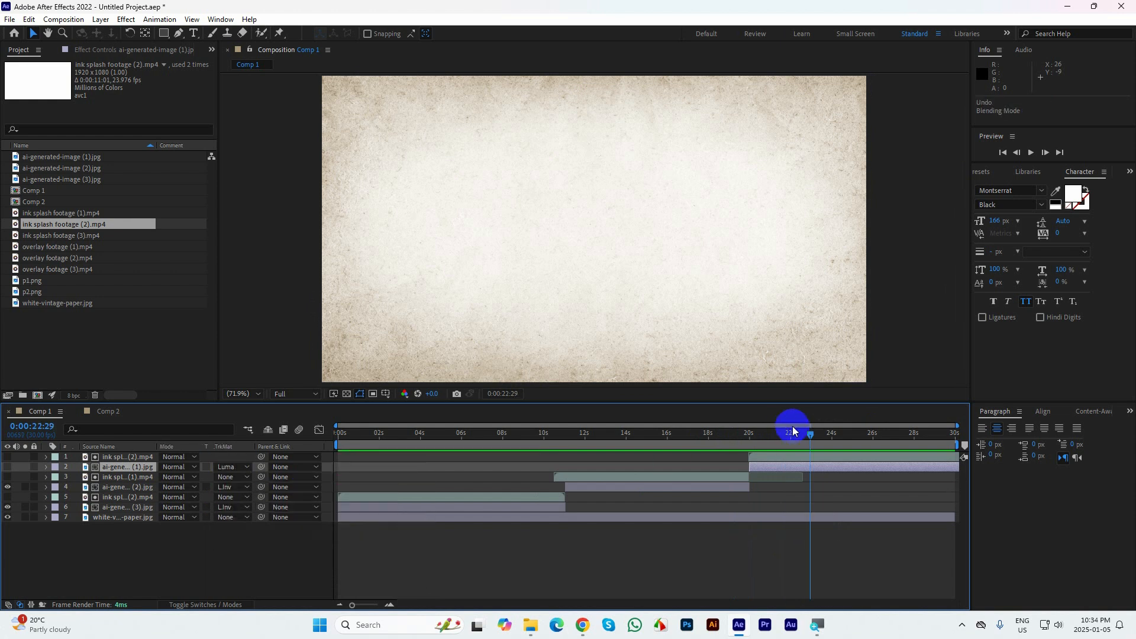
mouse_move(790, 431)
mouse_down()
mouse_move(722, 447)
mouse_move(872, 461)
mouse_move(782, 450)
mouse_up()
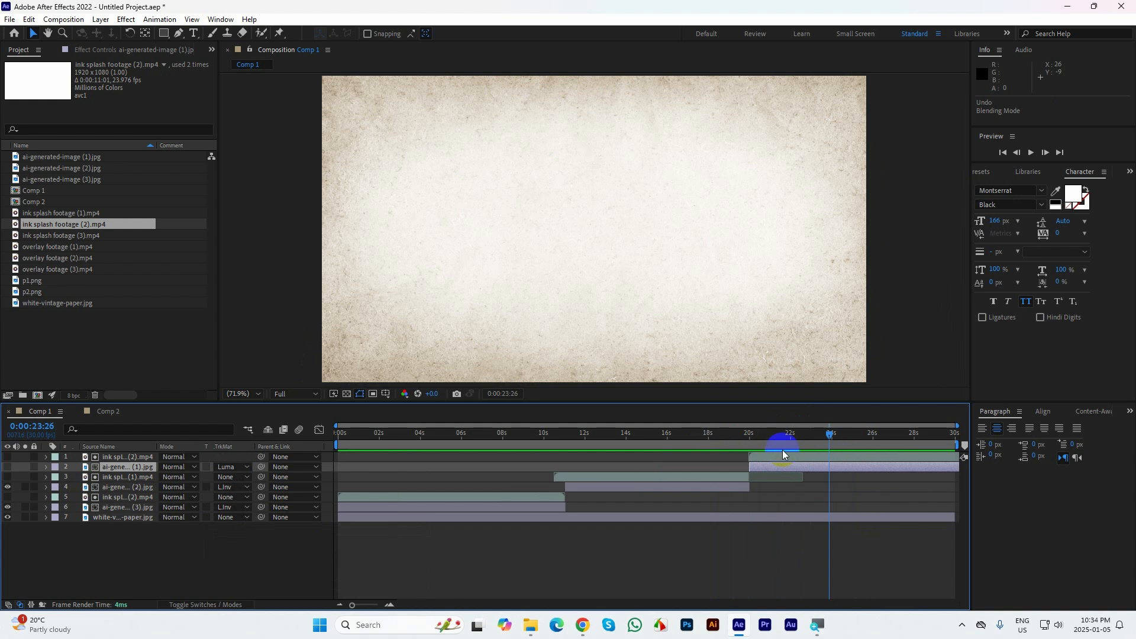
click(771, 457)
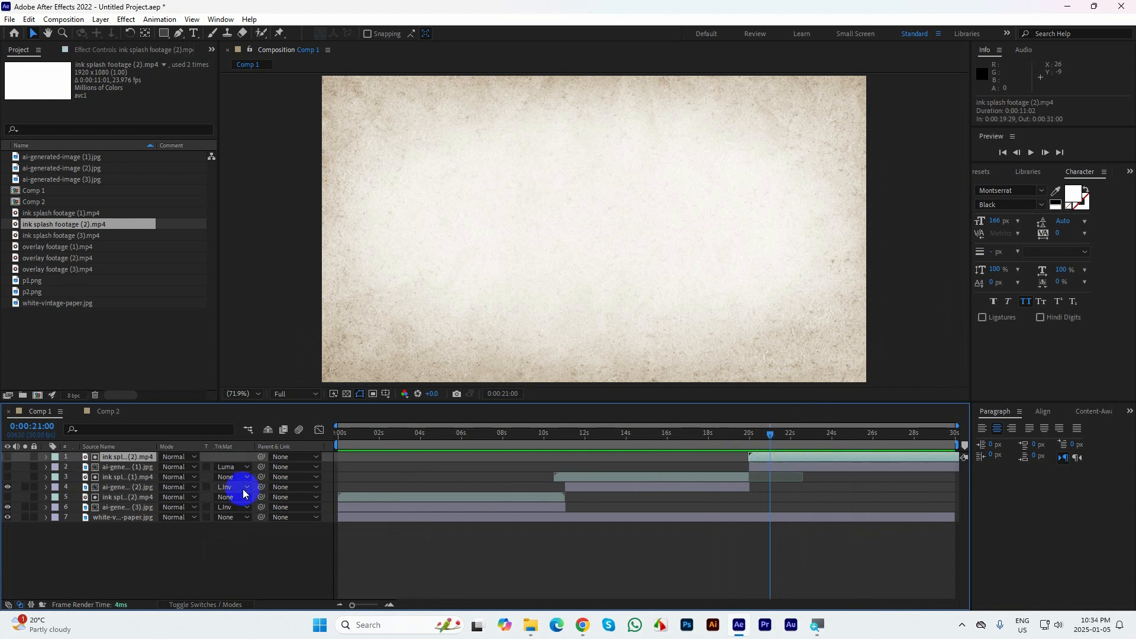
Make ai-generated-image (1) visible with a Luma Inverted Matte, and shift its ink splash footage (2) layer to start slightly before the image
click(8, 468)
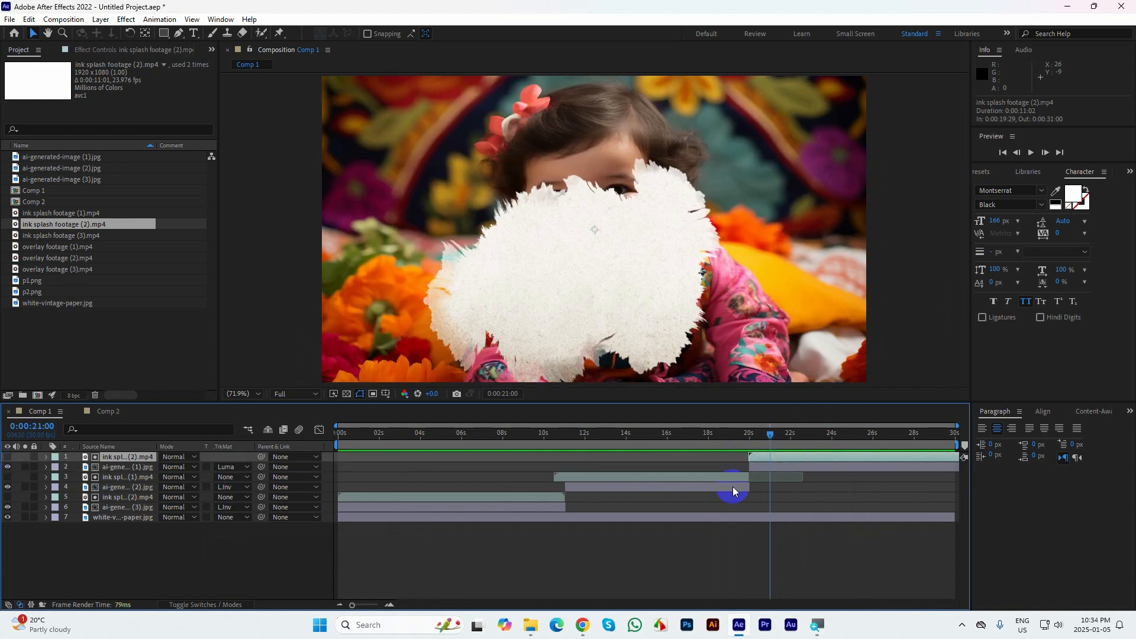
click(231, 471)
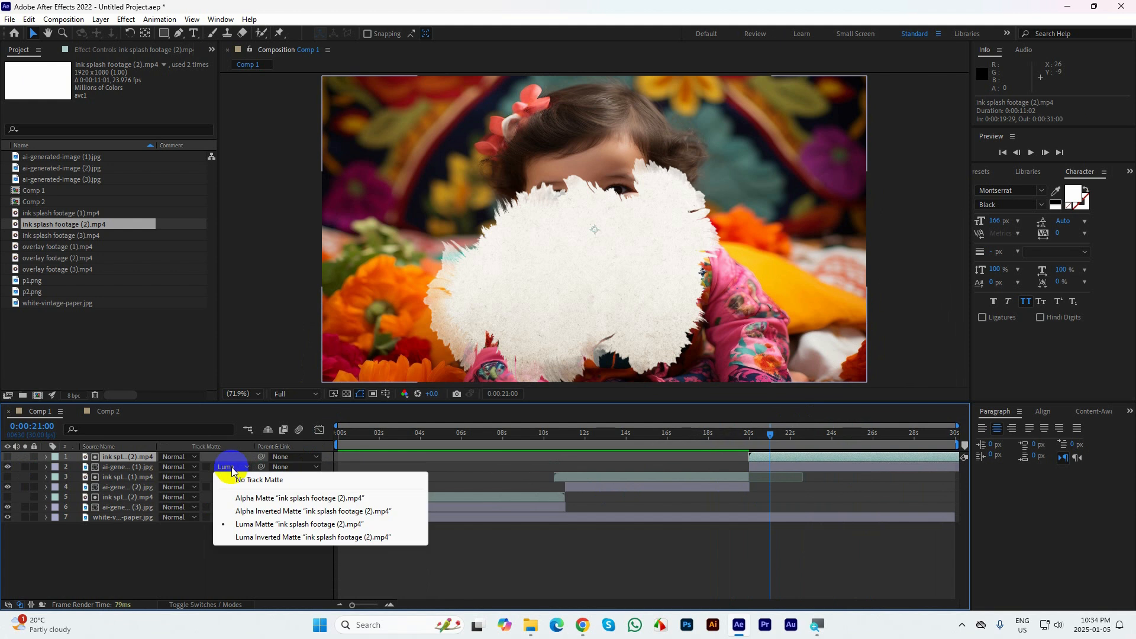
click(255, 537)
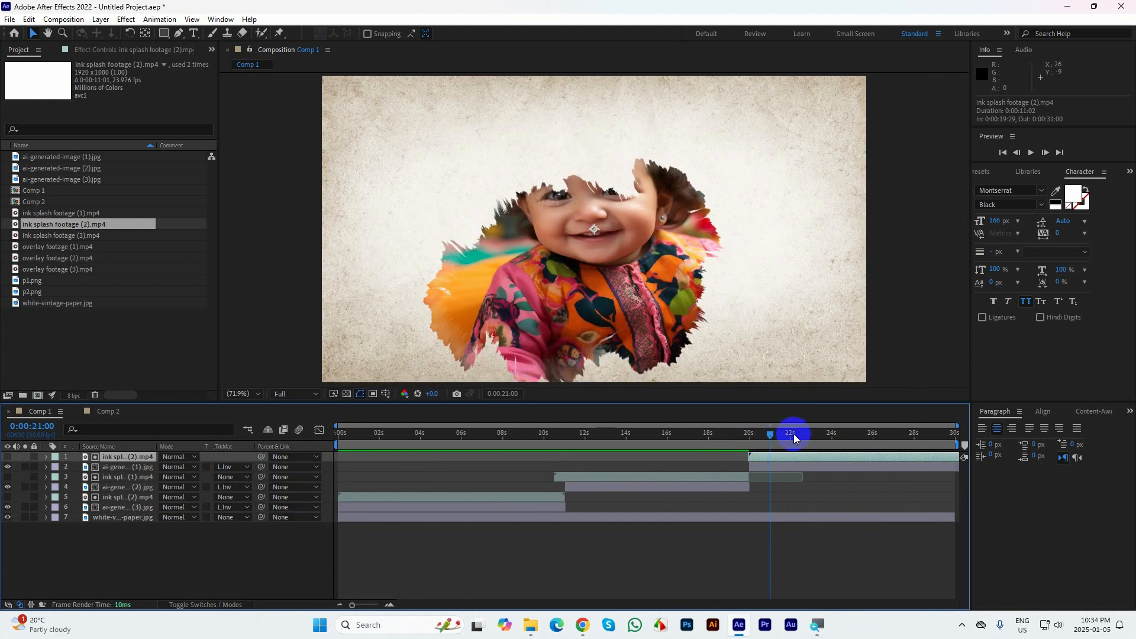
mouse_move(772, 437)
mouse_down()
mouse_move(694, 438)
mouse_move(779, 462)
mouse_move(900, 471)
mouse_move(752, 468)
mouse_move(752, 458)
mouse_up()
Keyframe the scale of ai-generated-image (1) at 0:00:20:00 and 0:00:29:29, and its rotation at 0:00:29:29
click(758, 467)
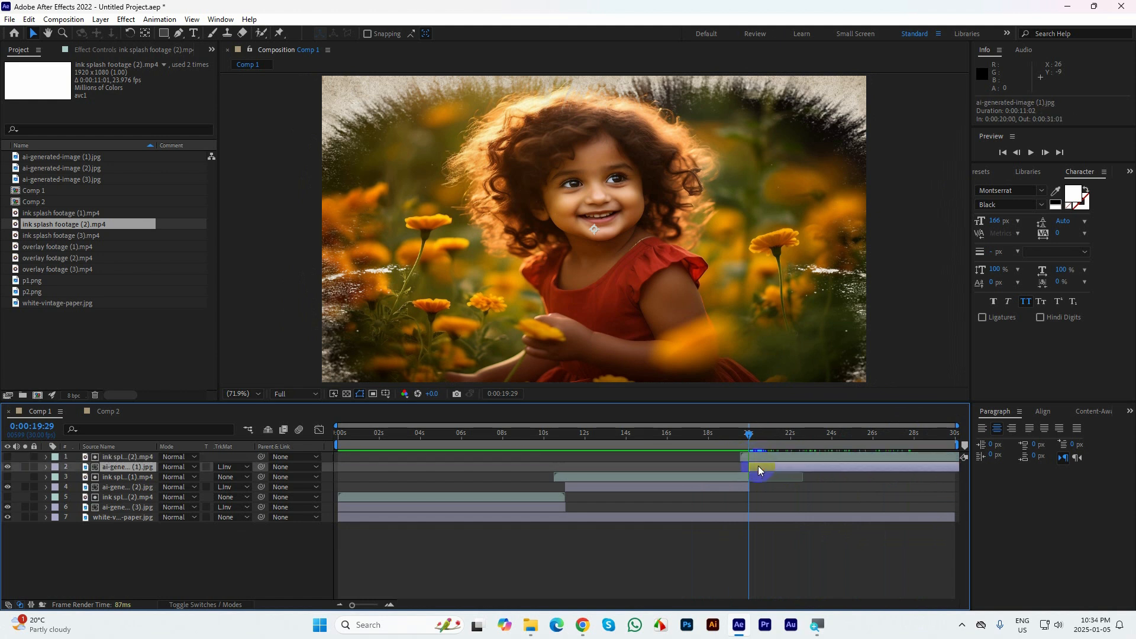
key(s)
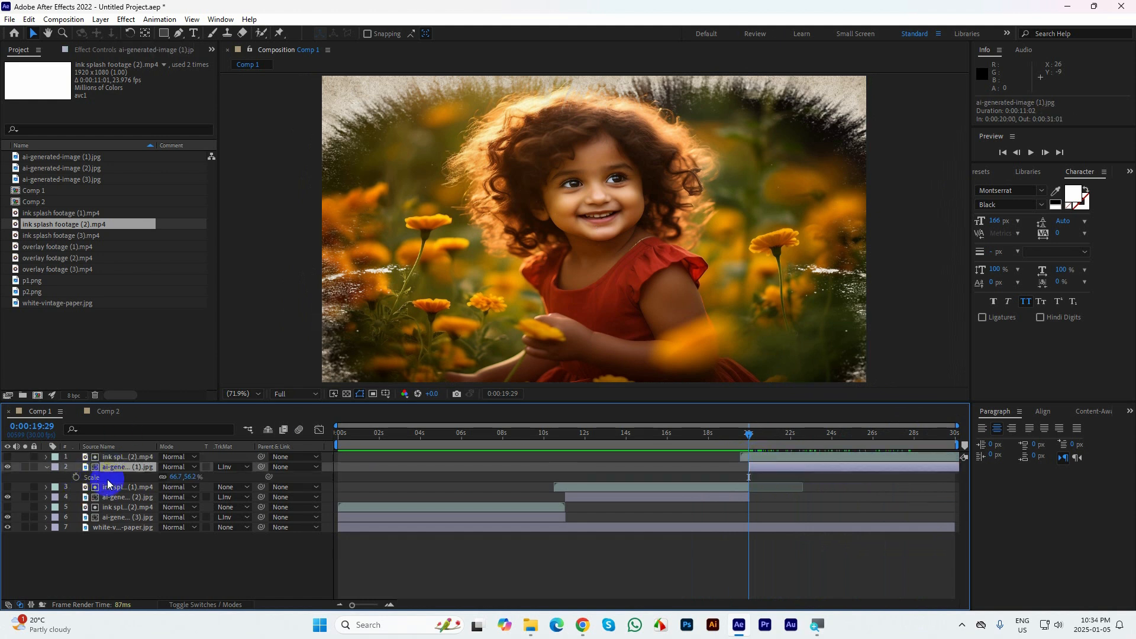
click(76, 478)
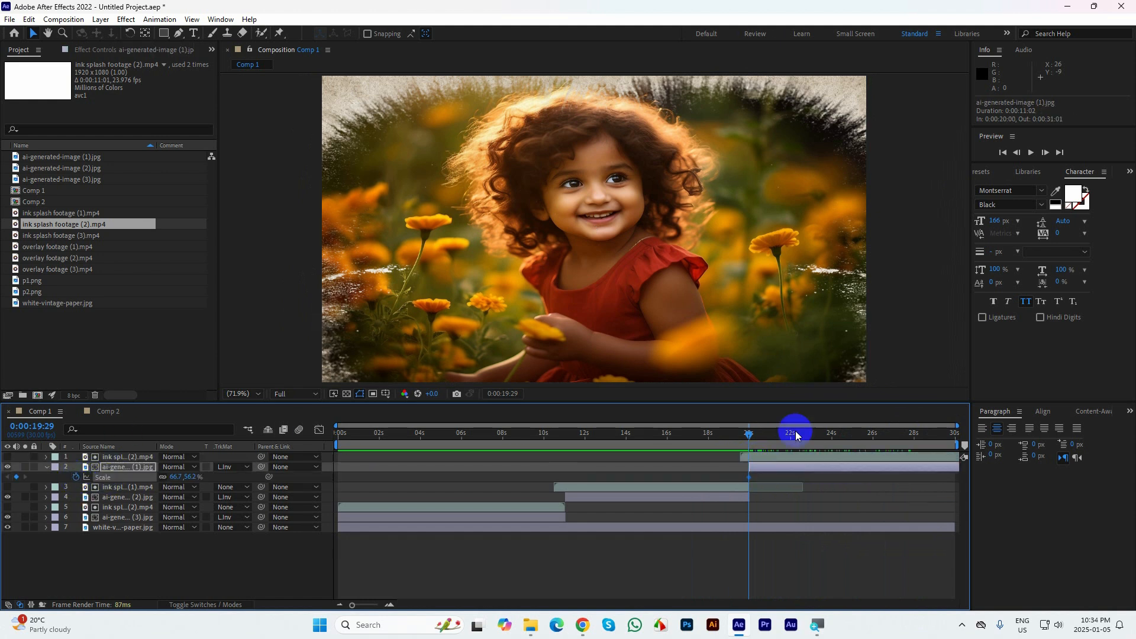
click(956, 441)
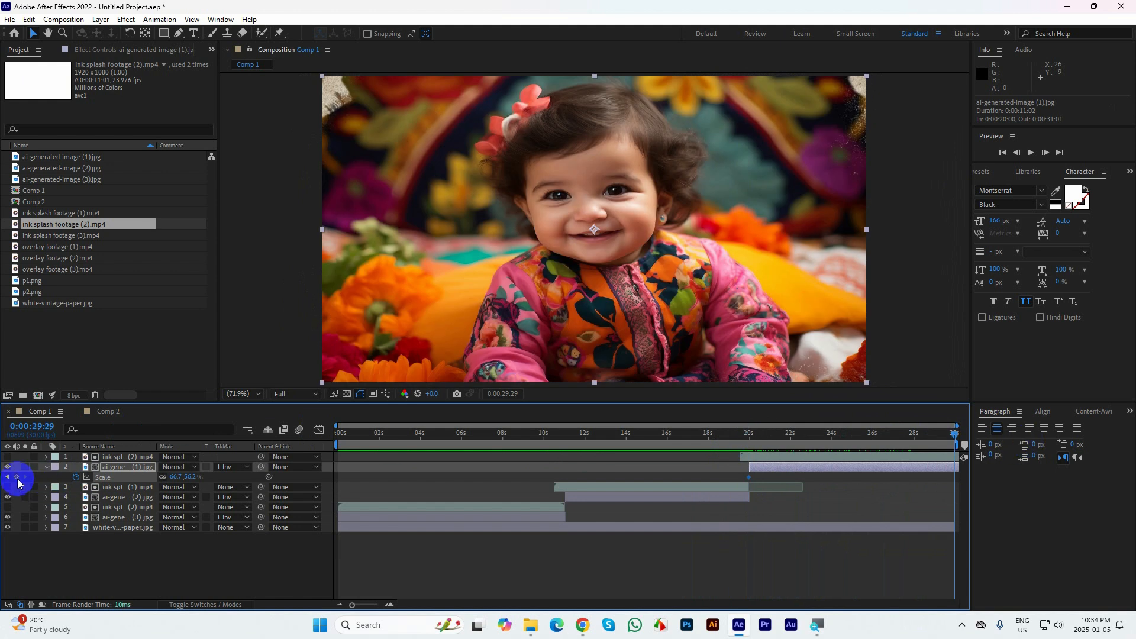
key(alt+shift+r)
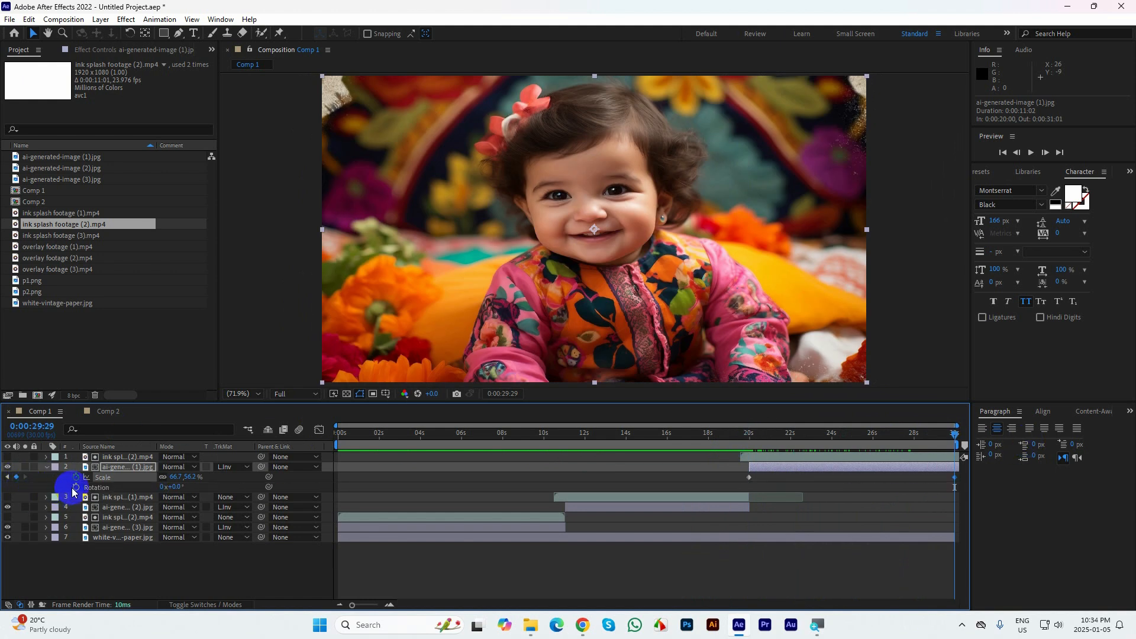
At the first scale keyframe of ai-generated-image (1), set the rotation to 10° and the linked scale to 90%
click(8, 478)
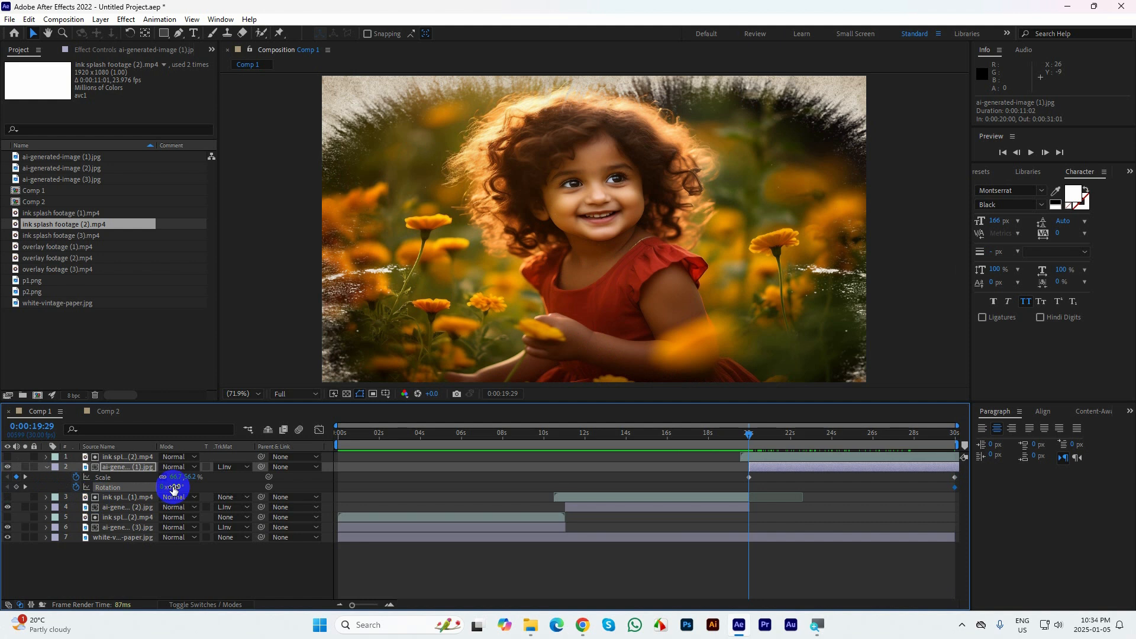
drag(175, 491, 175, 491)
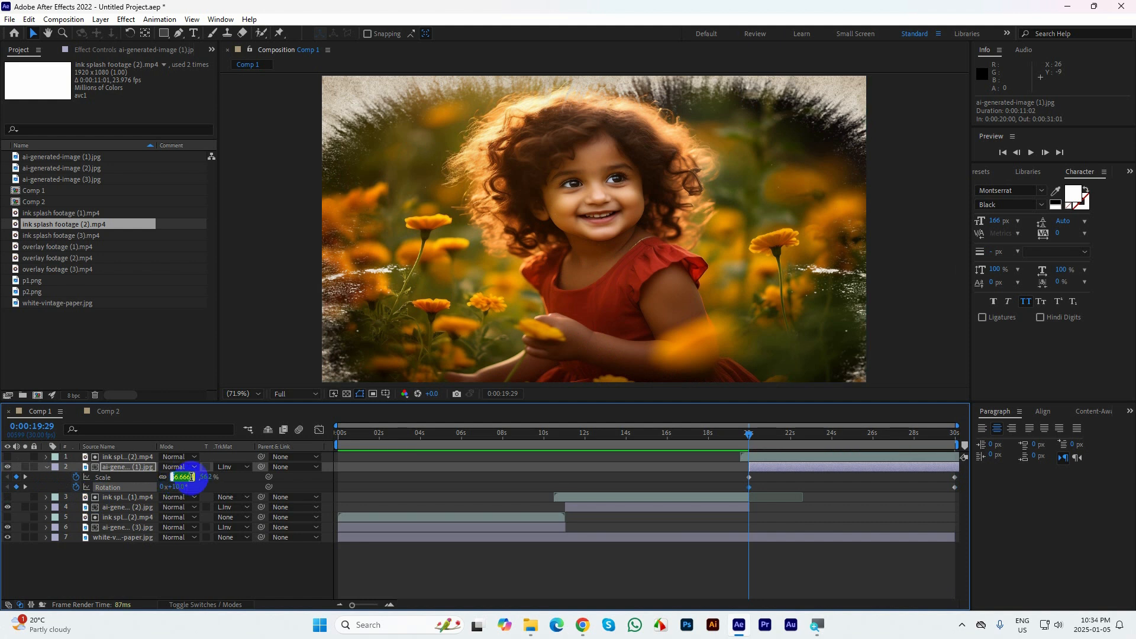
click(191, 478)
text(90)
key(Return)
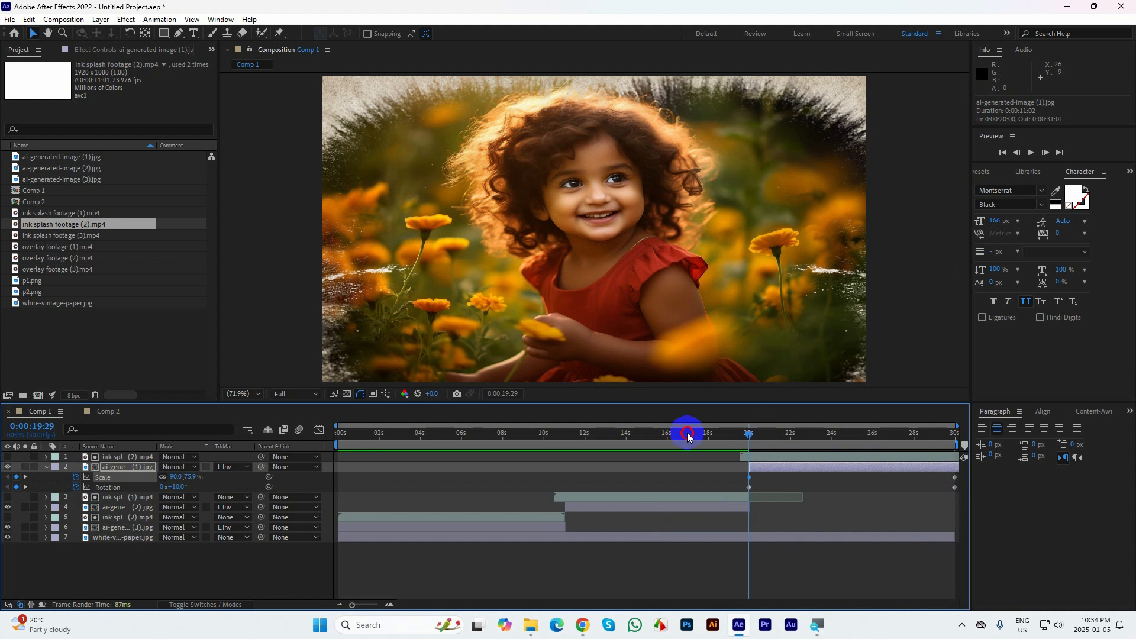
Reveal the animated properties of all layers and apply Easy Ease to every scale and rotation keyframe
key(Home)
click(960, 341)
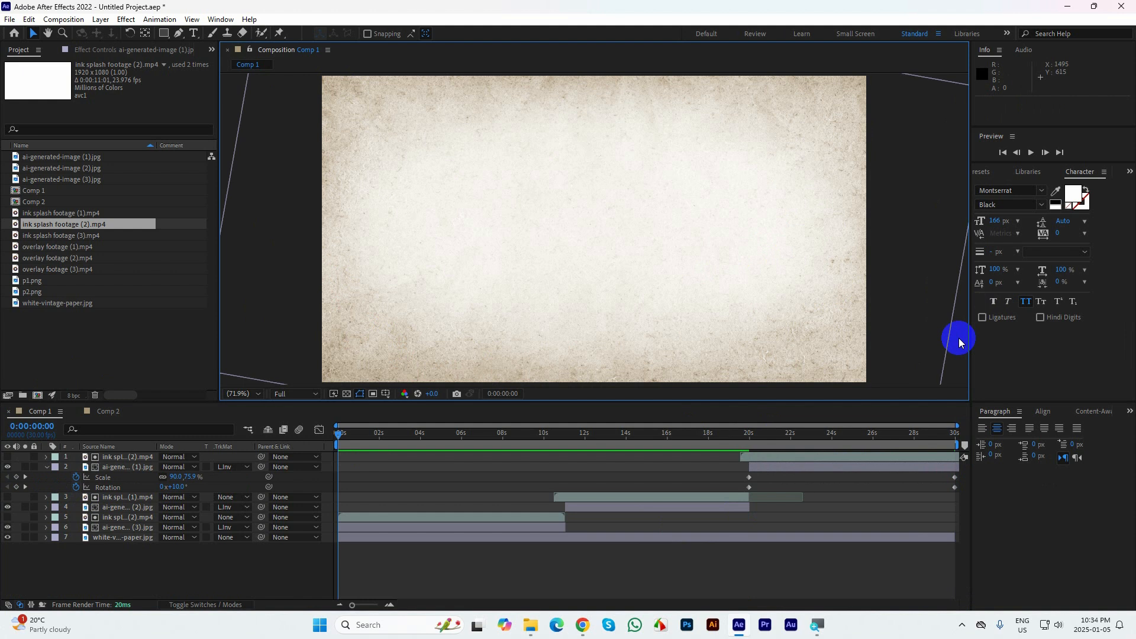
key(ctrl+a)
key(u)
key(u)
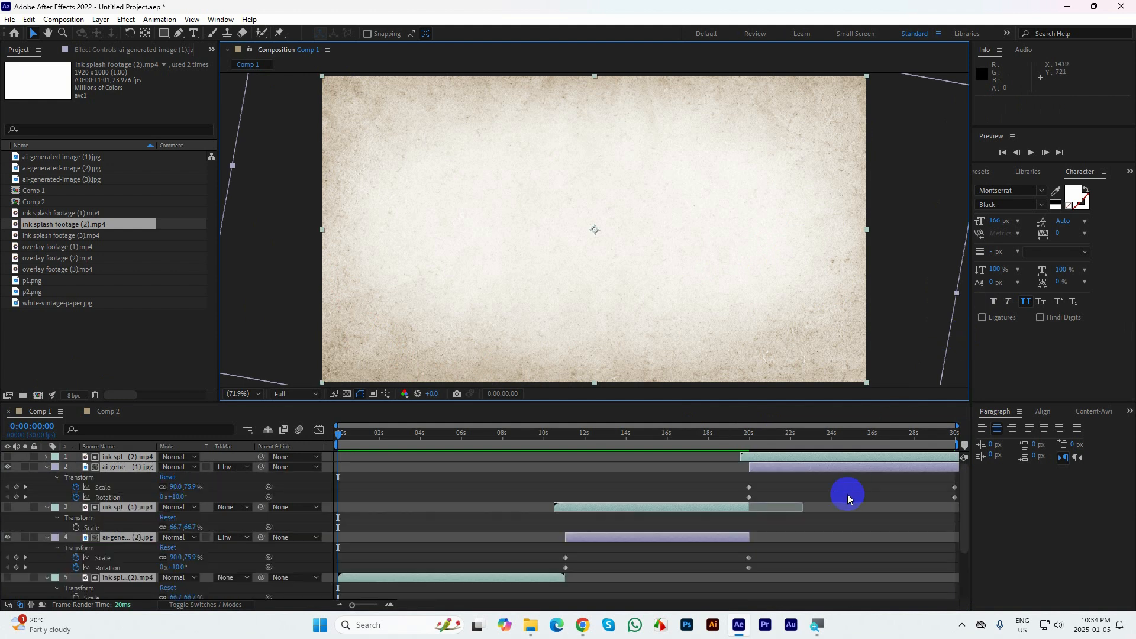
click(954, 479)
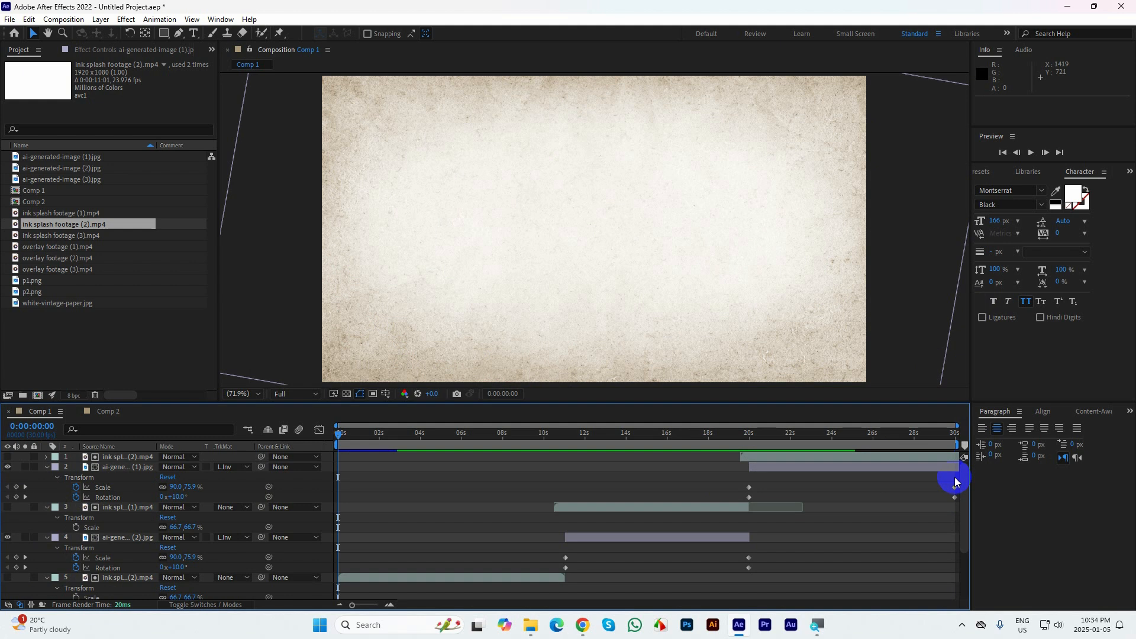
drag(956, 482, 249, 636)
key(F9)
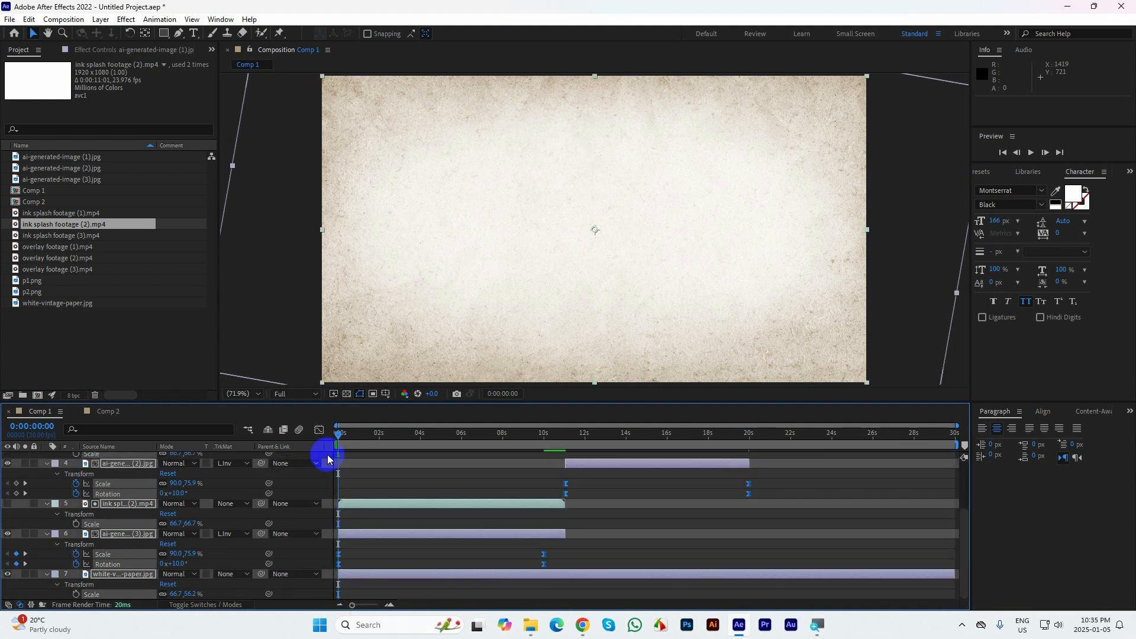
Examine the eased scale and rotation curves in the graph editor, then return to the layer bars with all properties collapsed
click(318, 431)
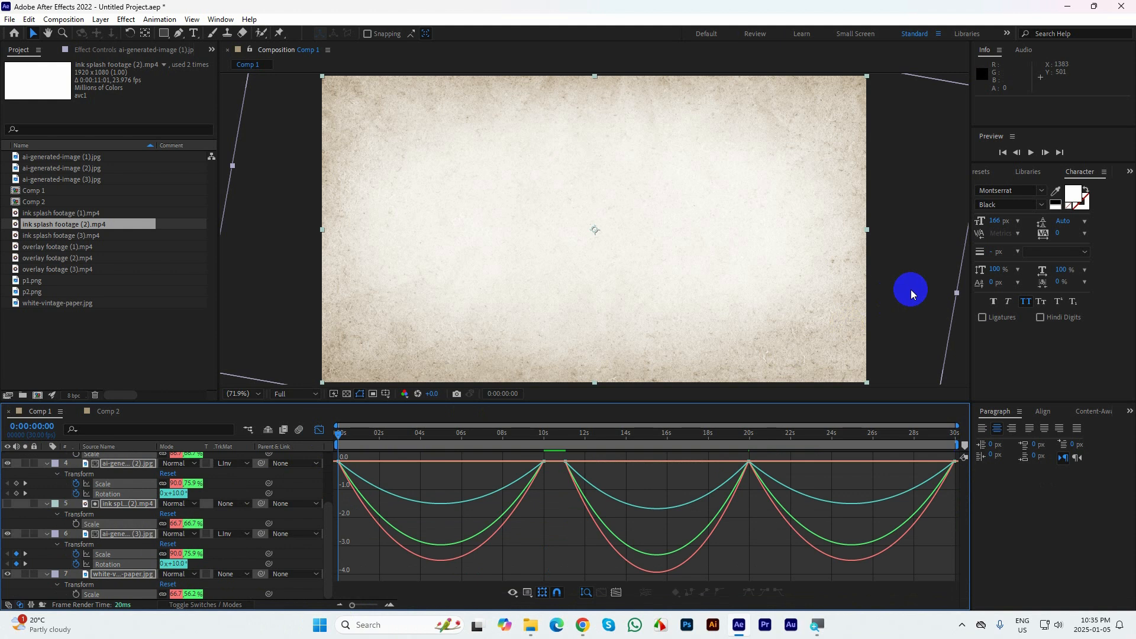
key(u)
key(u)
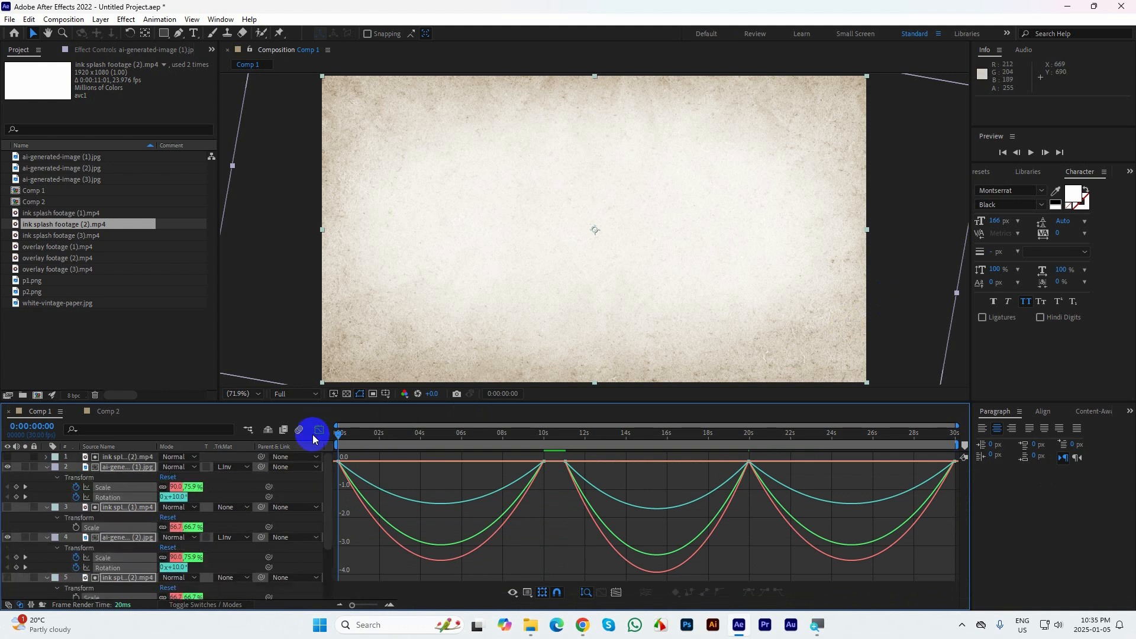
click(320, 432)
key(u)
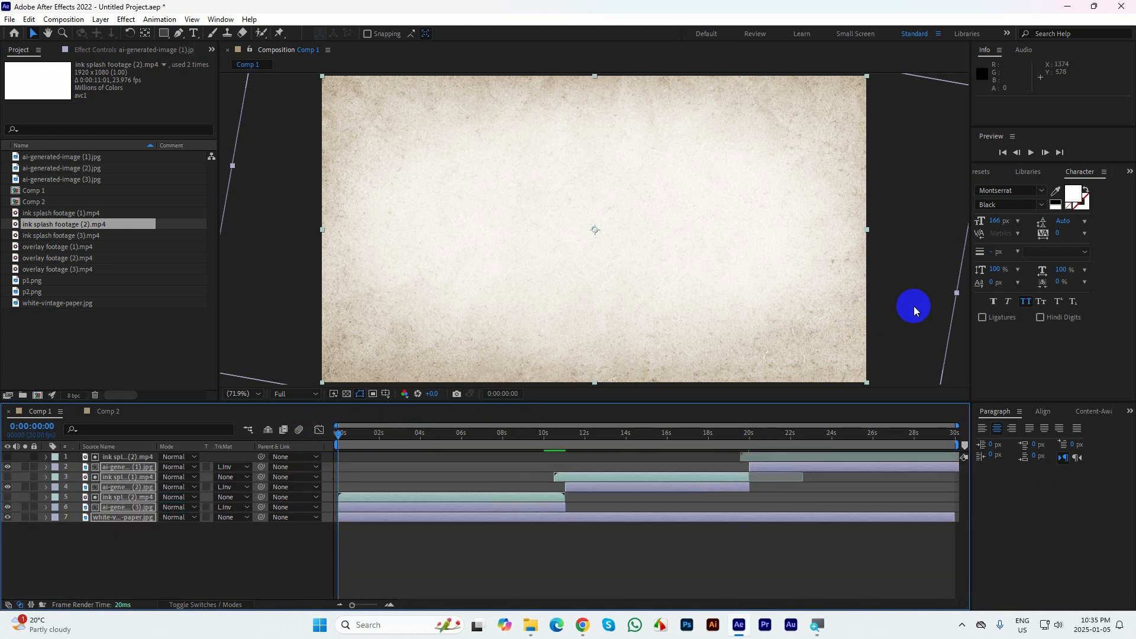
Preview the slideshow from the beginning in a maximized composition view
click(957, 357)
key(grave)
key(space)
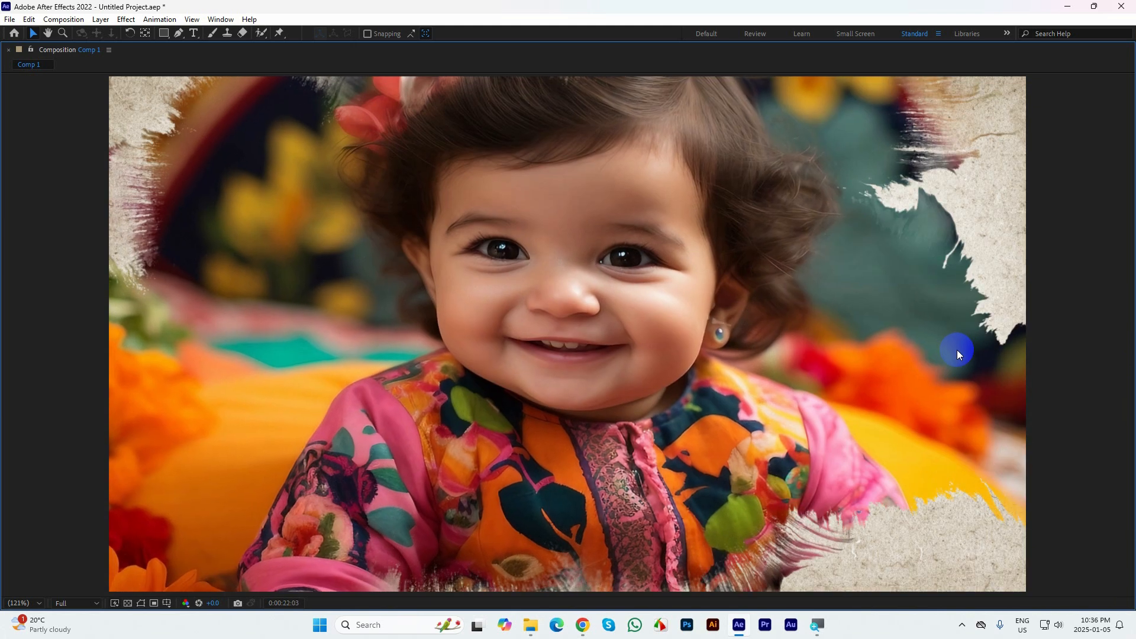
Leave the maximized preview and set the current time to 0:00:04:03
key(space)
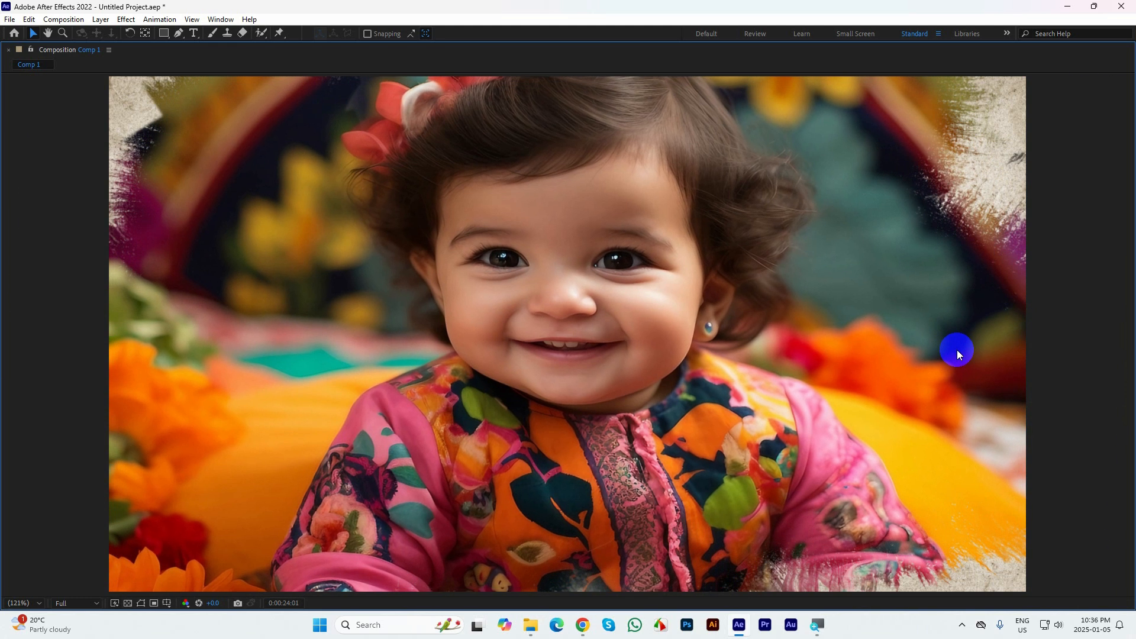
key(grave)
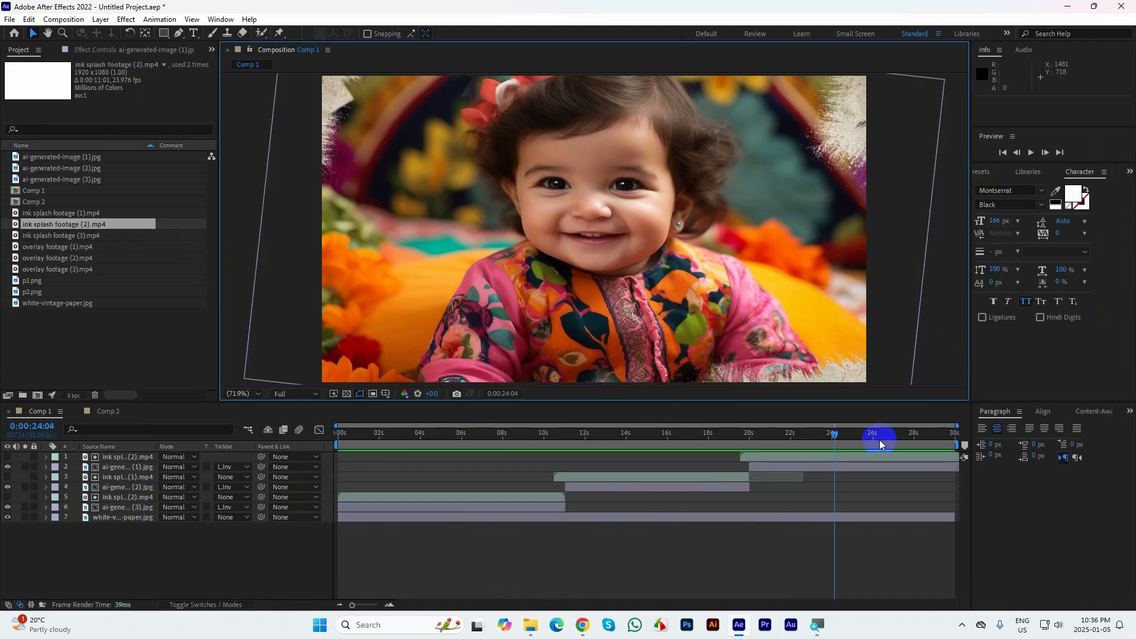
drag(831, 438, 422, 435)
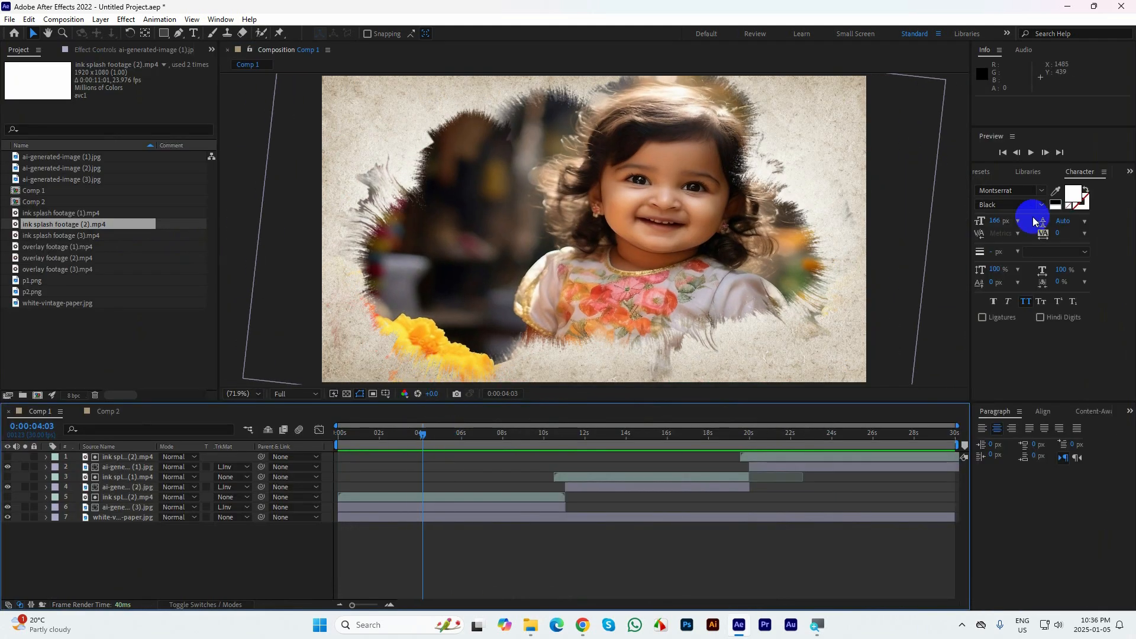
Search the effects and presets for "bulle"
click(1128, 173)
click(1088, 188)
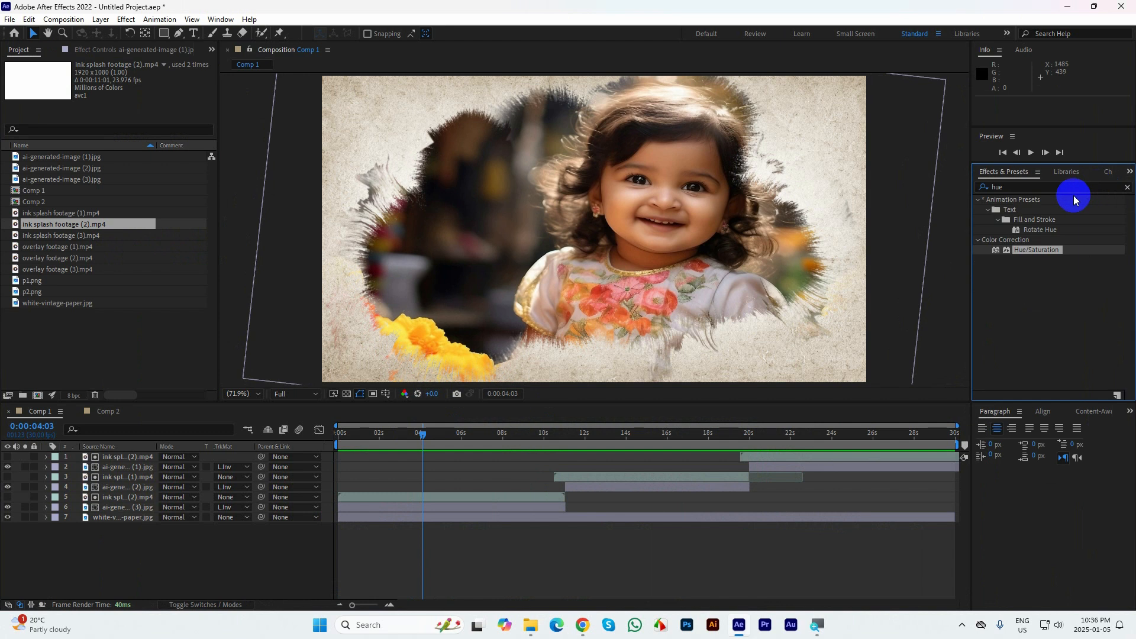
click(1040, 182)
text(hue)
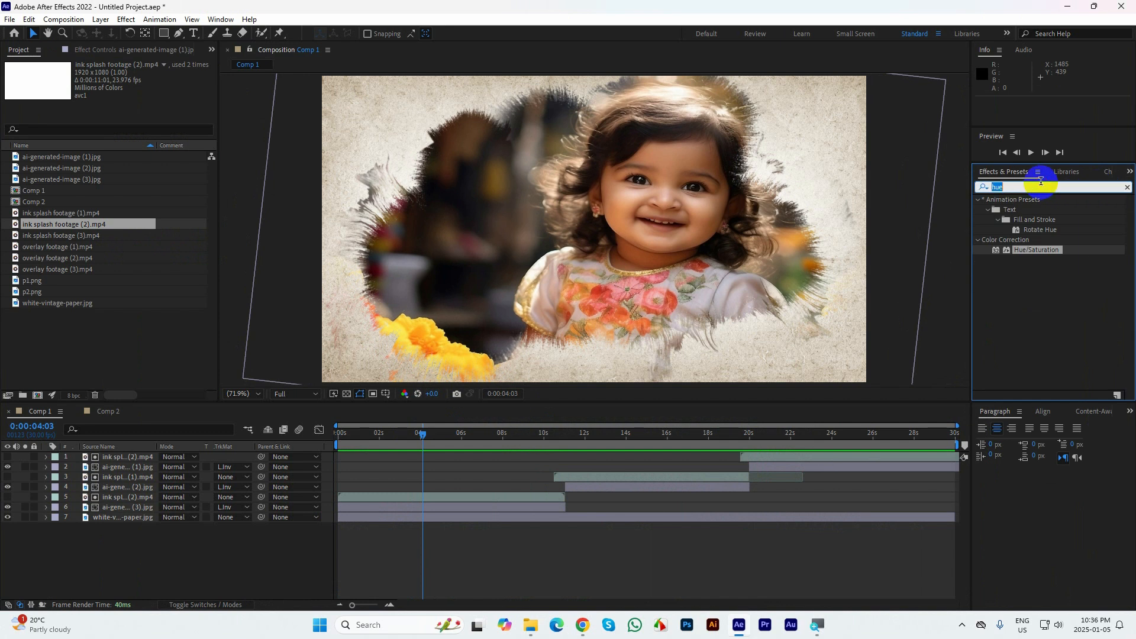
text(bull)
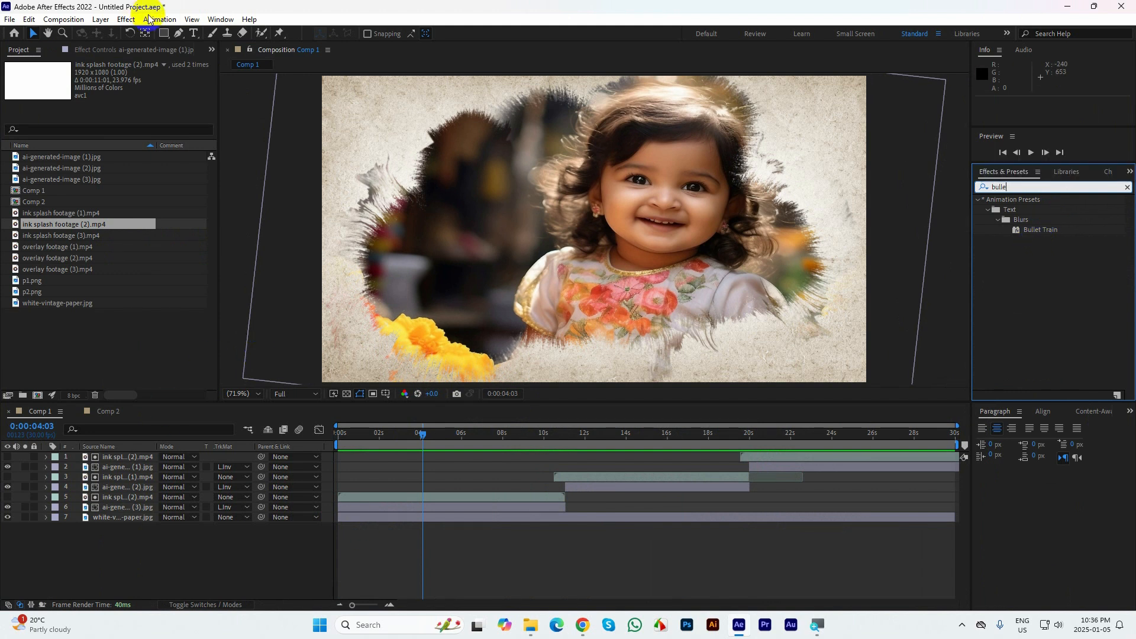
Add a point text layer reading "Cute Baby Girls" over the lower part of the first photo
click(192, 34)
click(497, 305)
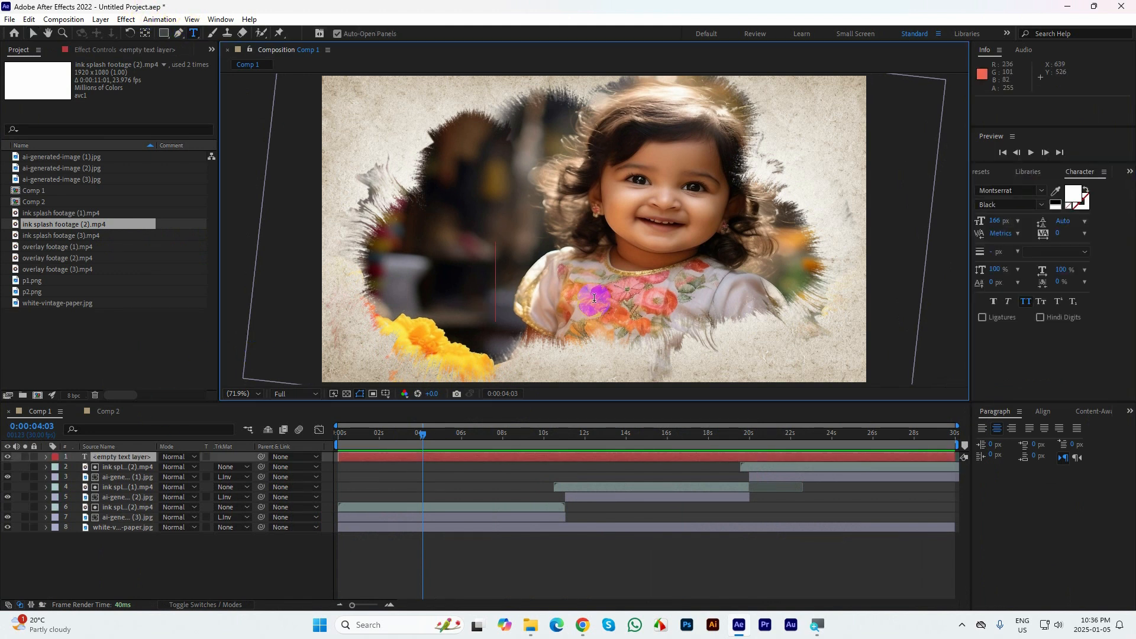
text(Cute)
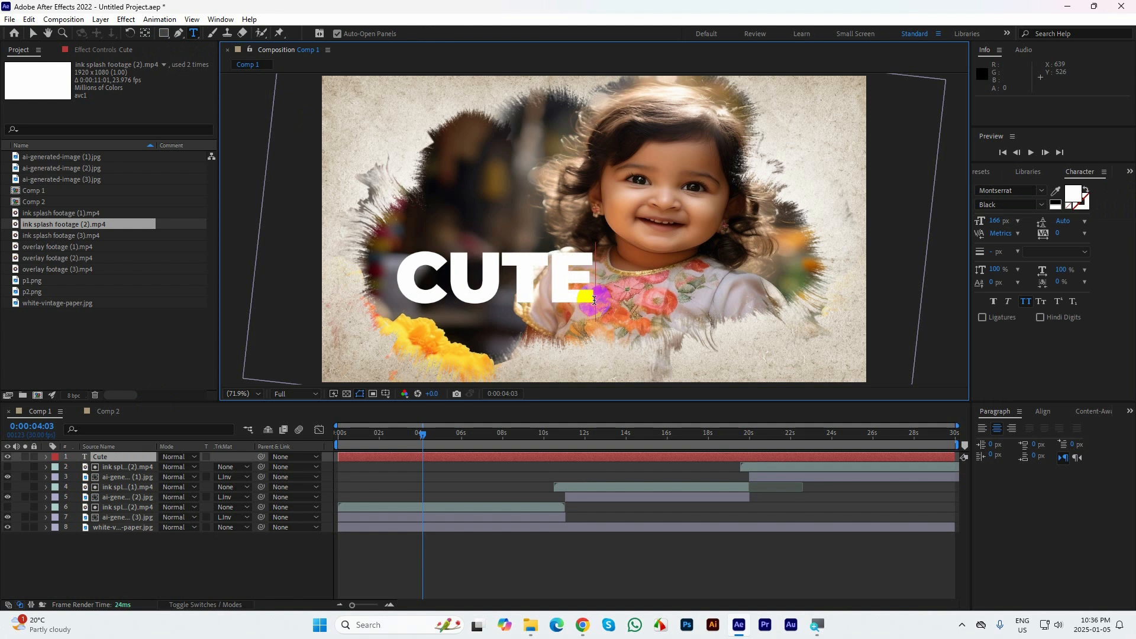
text( Baby)
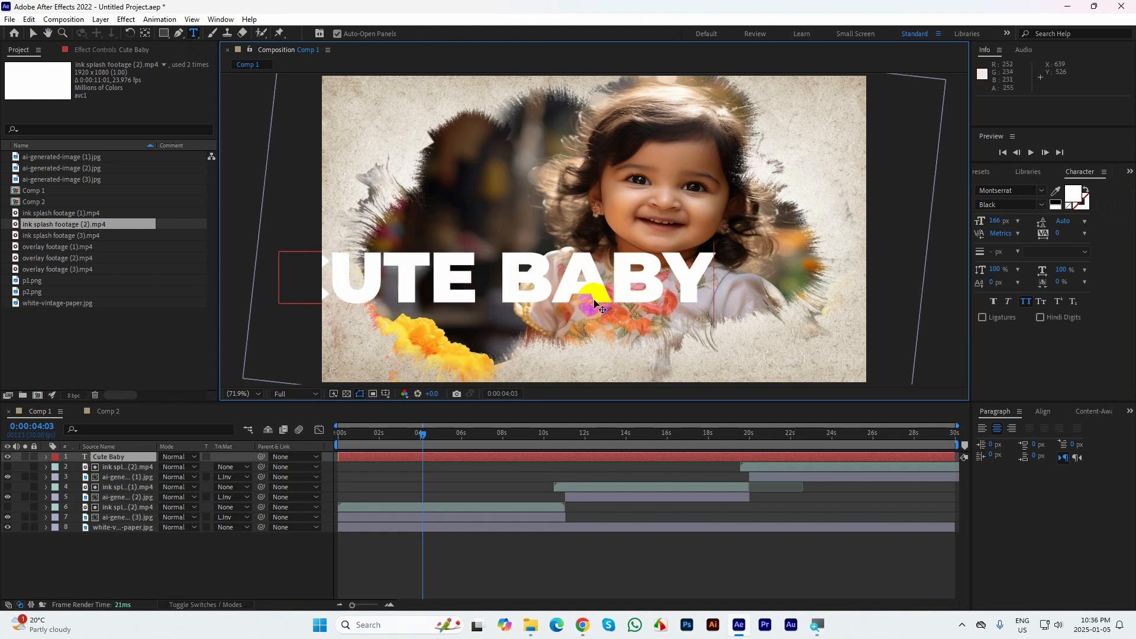
key(ctrl+a)
click(693, 271)
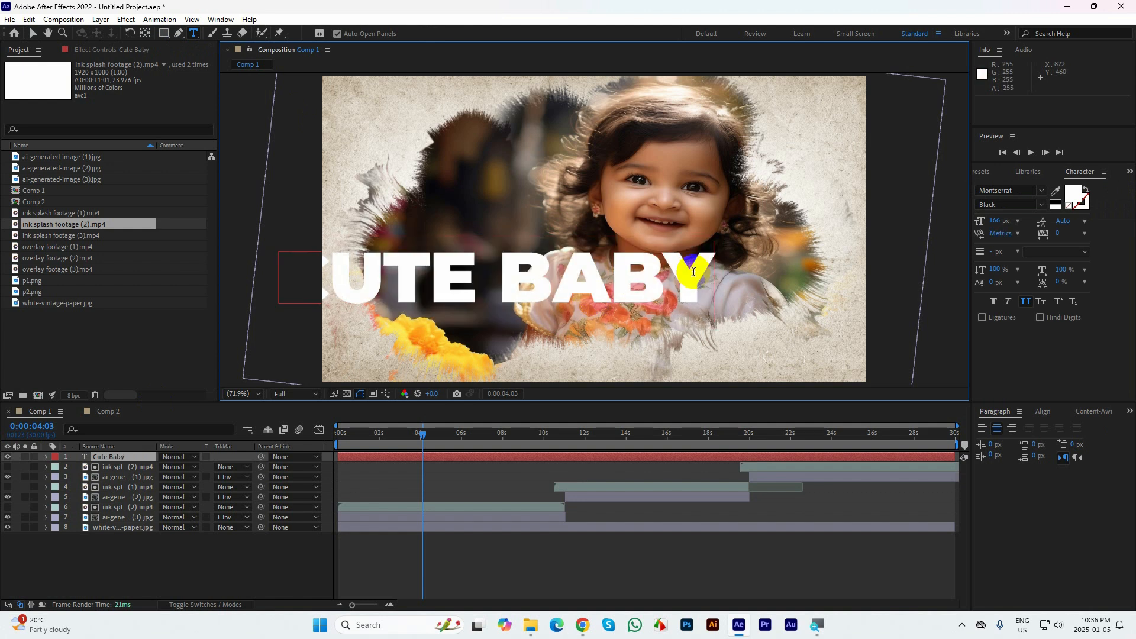
text(Girls)
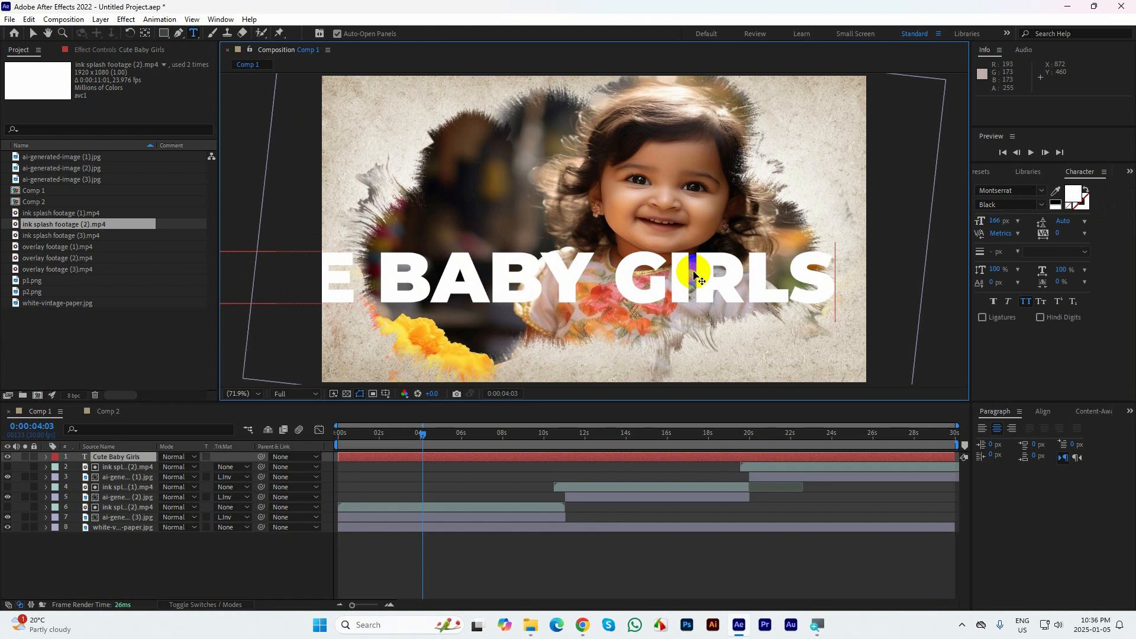
Turn off All Caps for the whole title and set its font size to 53 px
key(ctrl+a)
click(1027, 303)
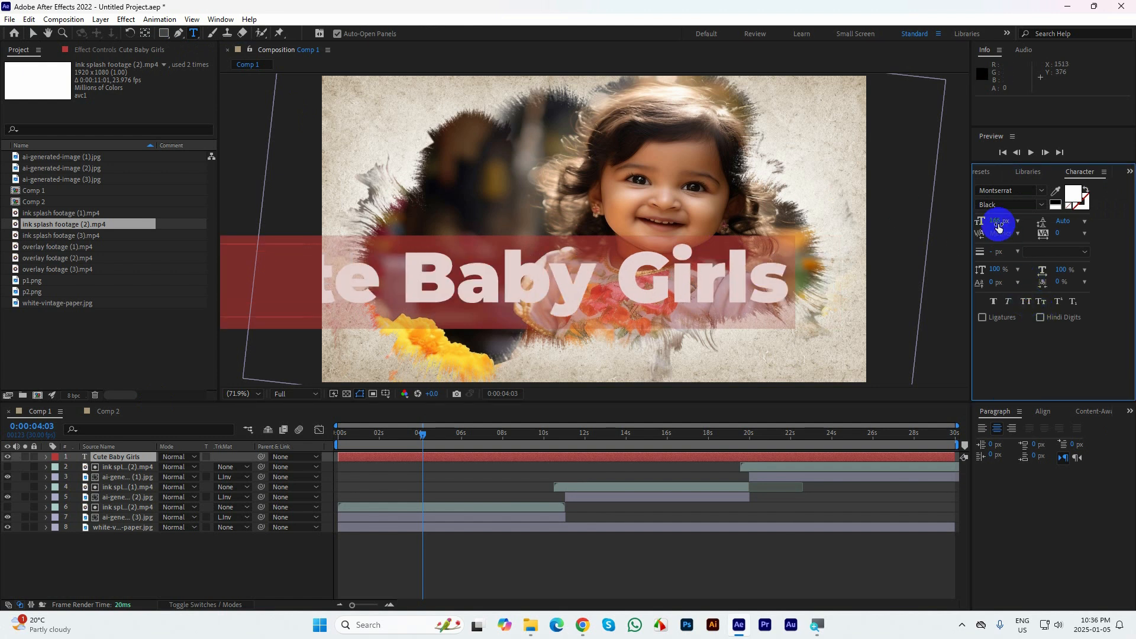
drag(996, 220, 942, 231)
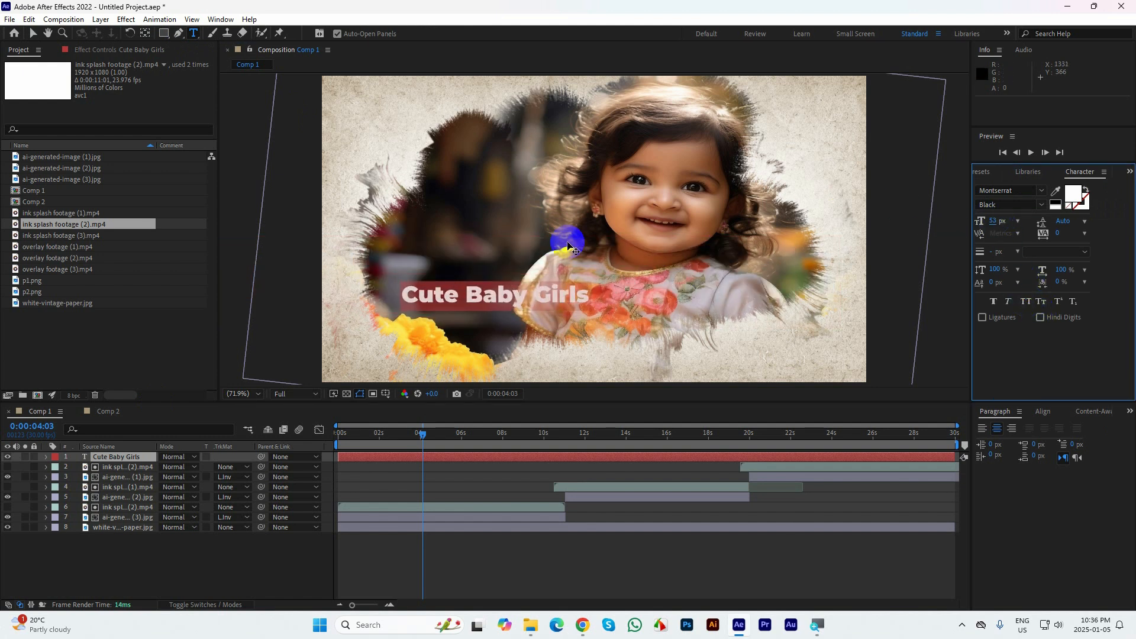
Rotate the title to about -8° and move it up slightly beside the girl
click(132, 33)
click(506, 294)
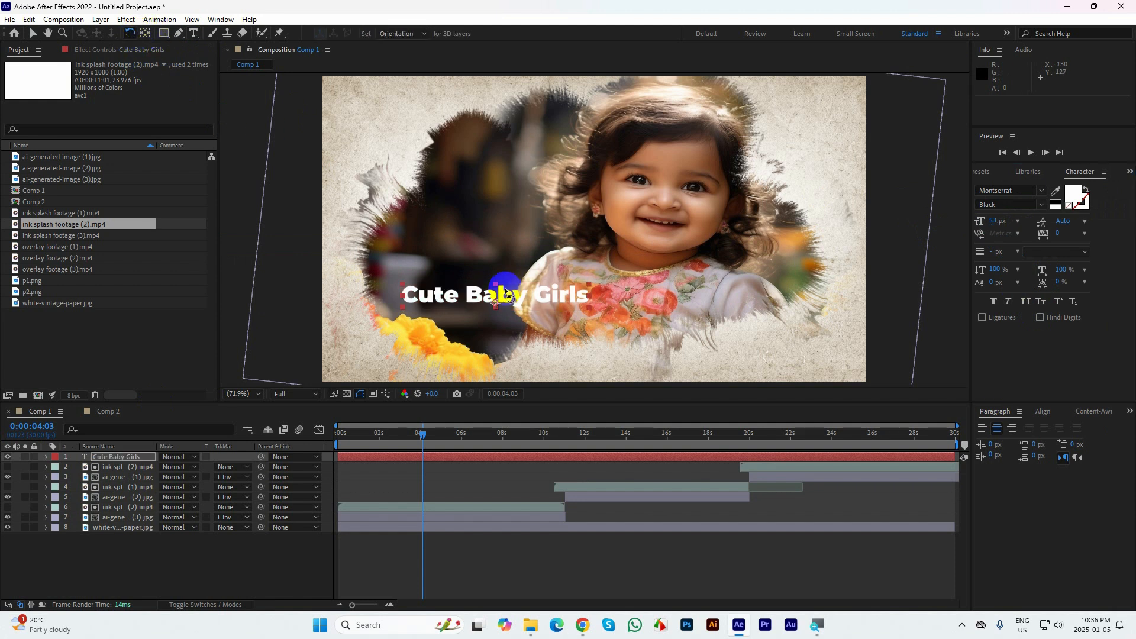
drag(591, 287, 589, 275)
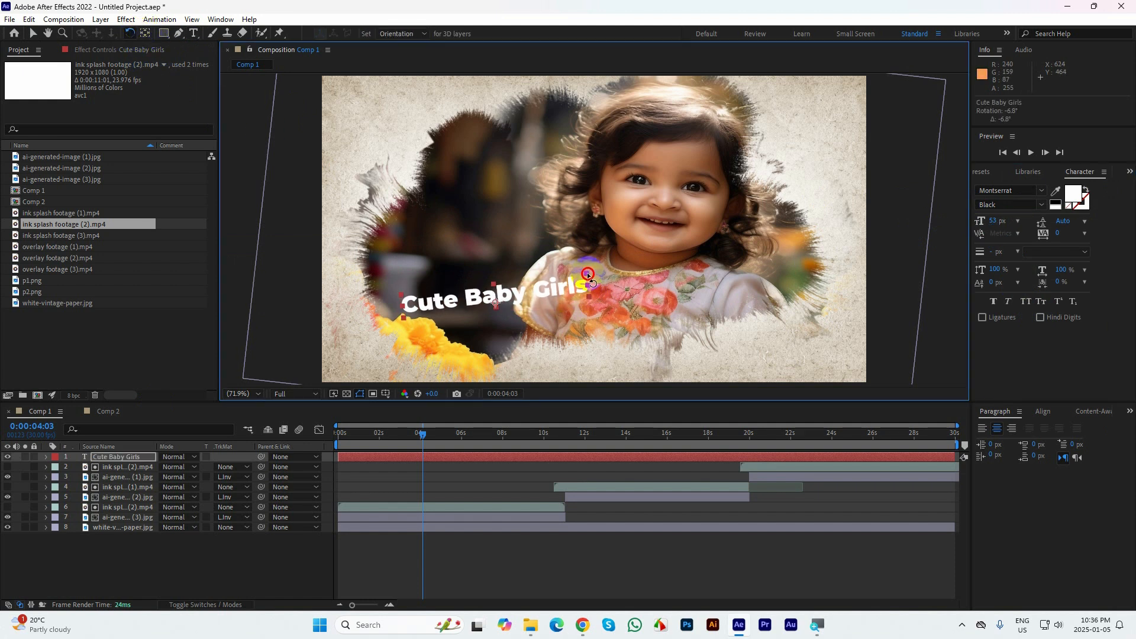
click(33, 33)
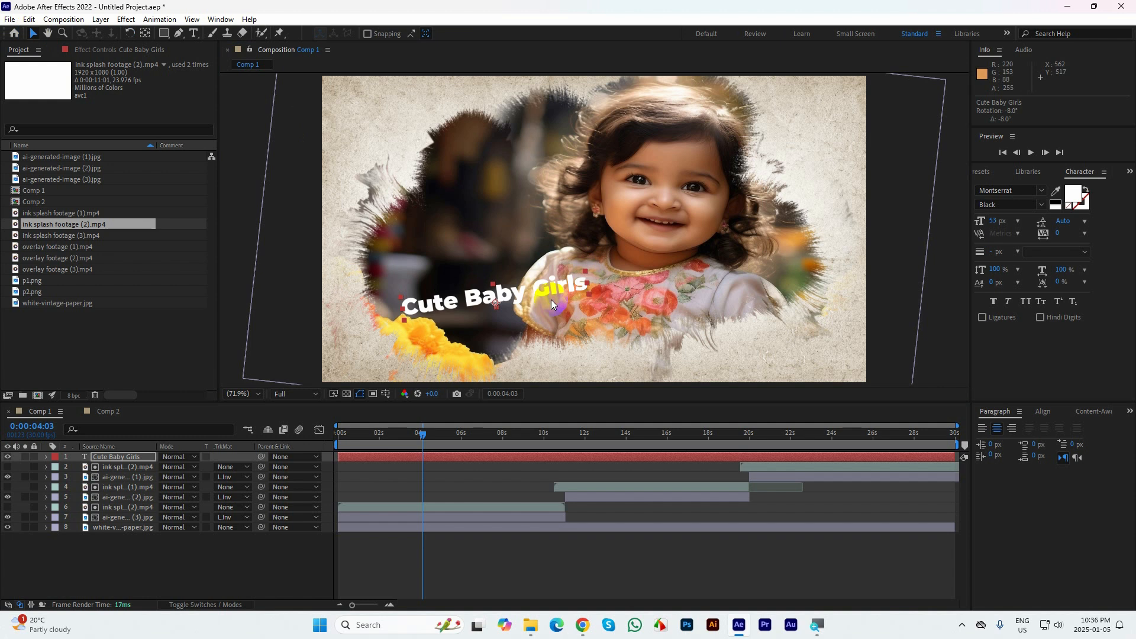
drag(539, 294, 526, 262)
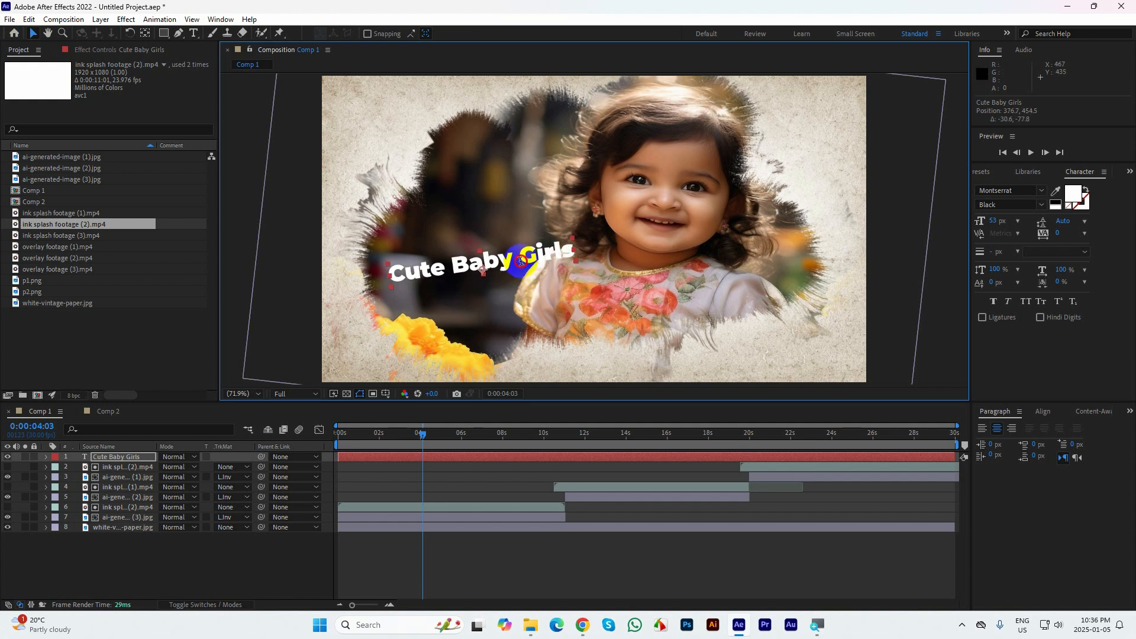
Break the title into two lines after "Cute" and shift the text block slightly upward
double_click(462, 267)
click(451, 263)
key(Return)
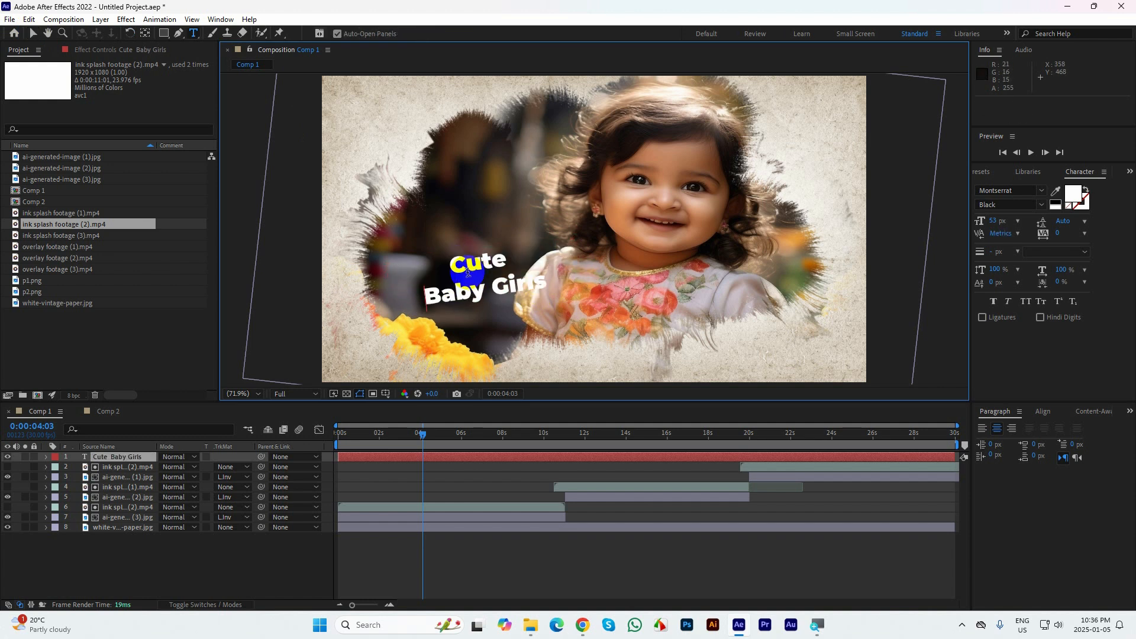
click(32, 33)
drag(497, 270, 495, 260)
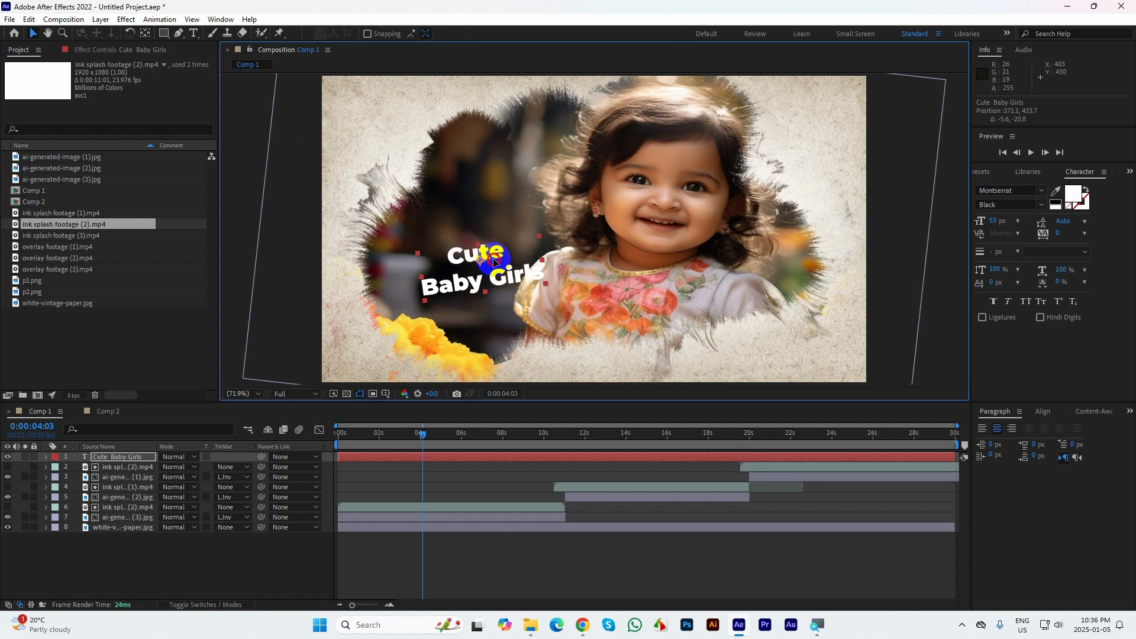
Apply the Bullet Train text preset to the title at 0:00:04:03 and reveal its Offset keyframes
click(1129, 172)
click(1096, 187)
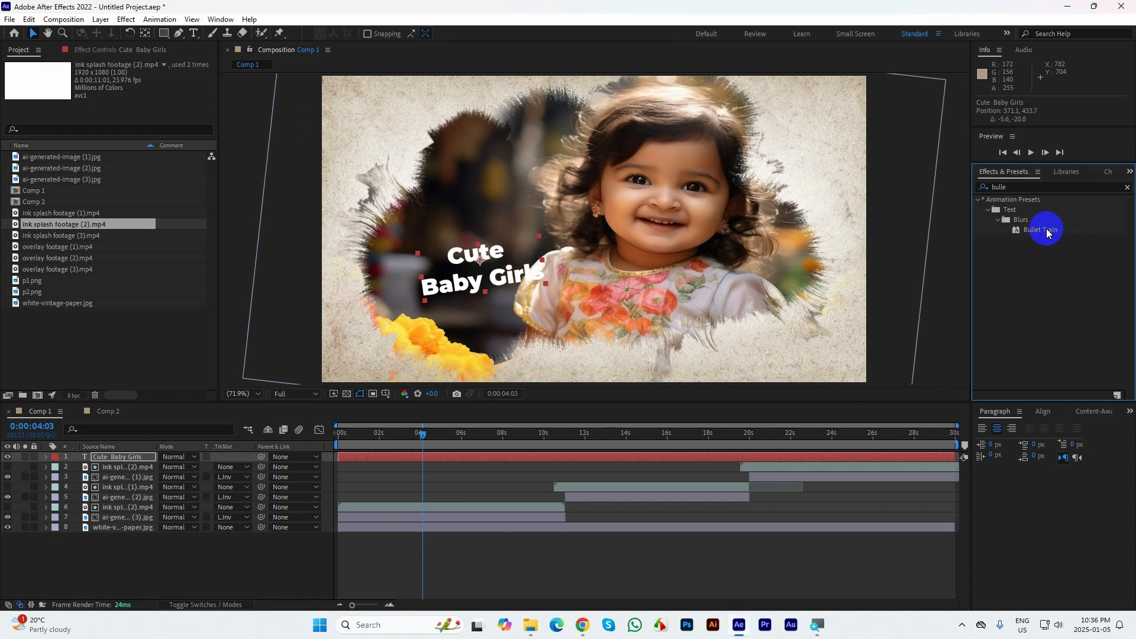
drag(1046, 230, 549, 344)
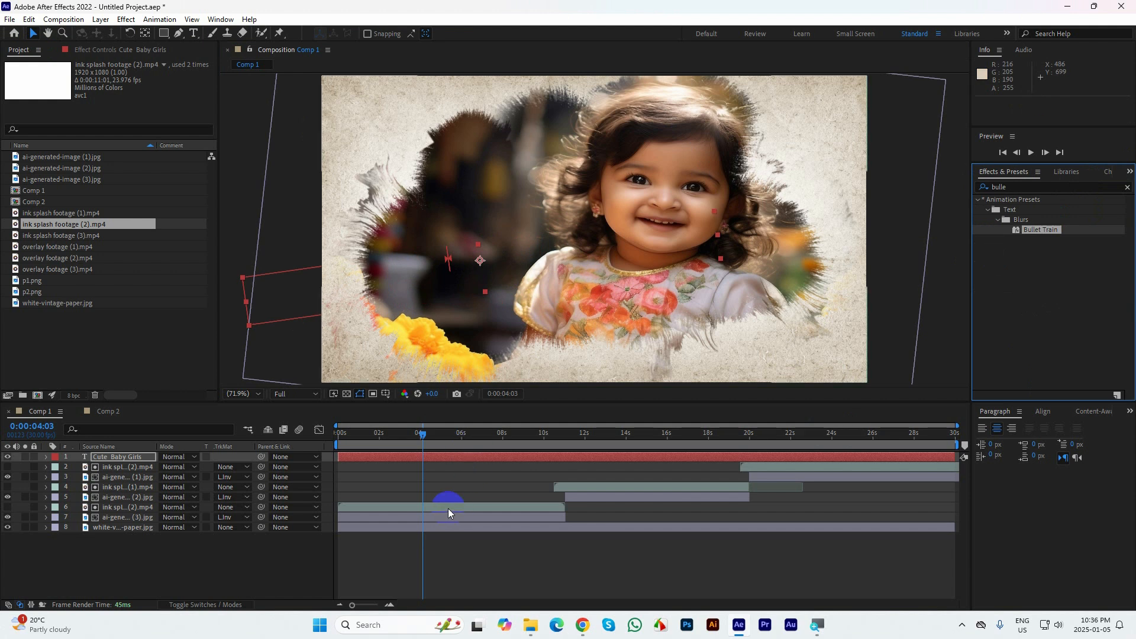
click(435, 454)
key(u)
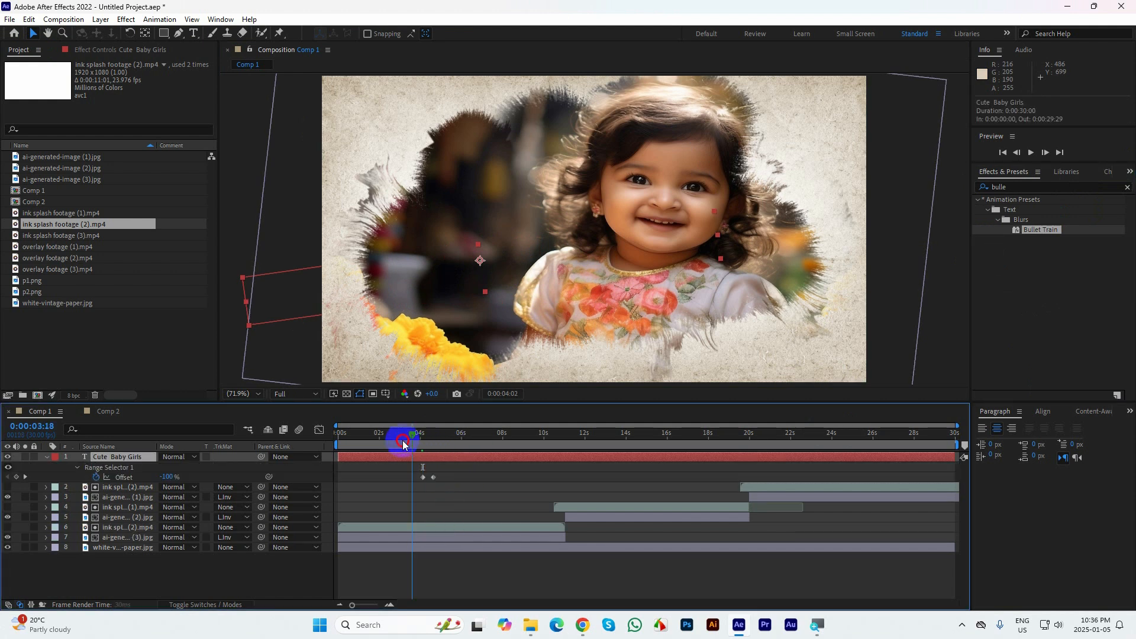
Split the title layer at 0:00:11:01, delete the later part, and collapse the remaining layer's properties
drag(400, 438, 566, 430)
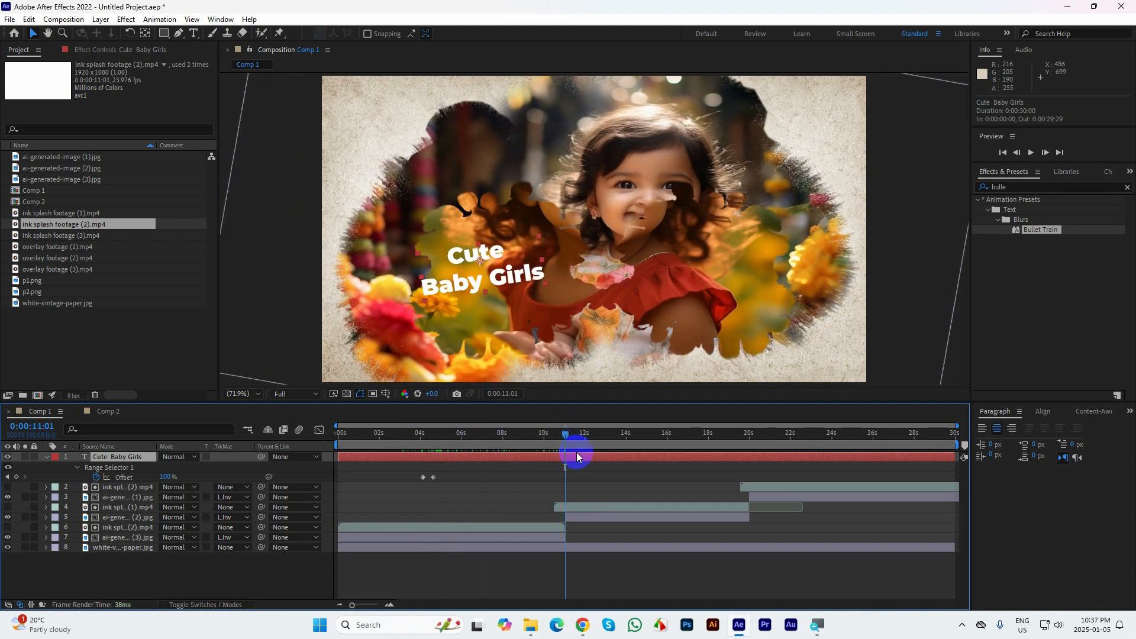
key(ctrl+shift+d)
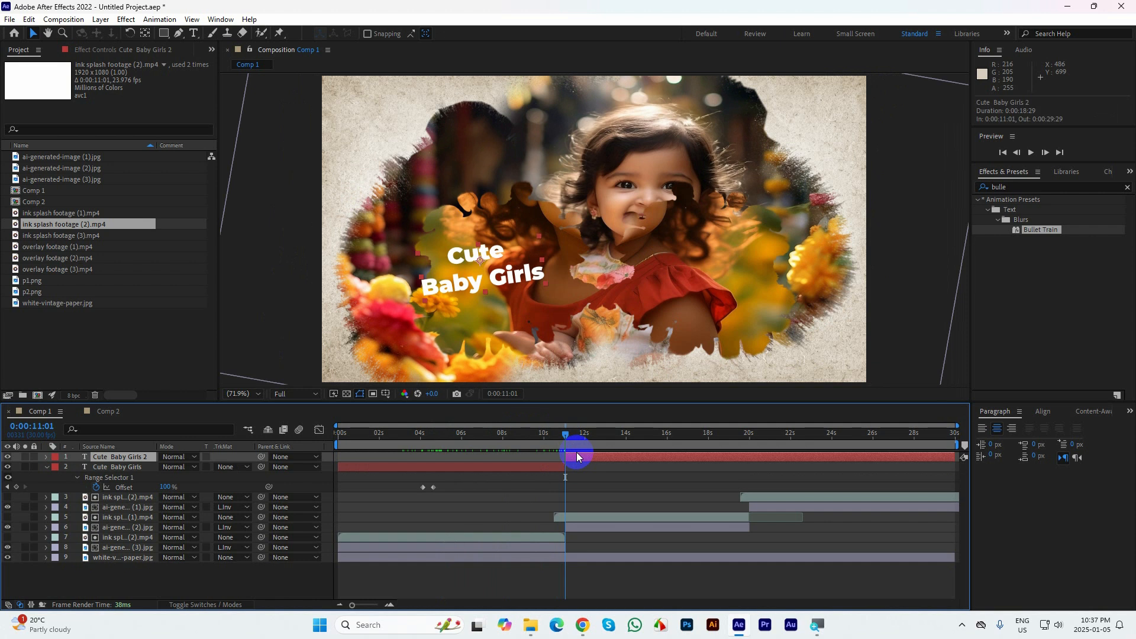
key(Delete)
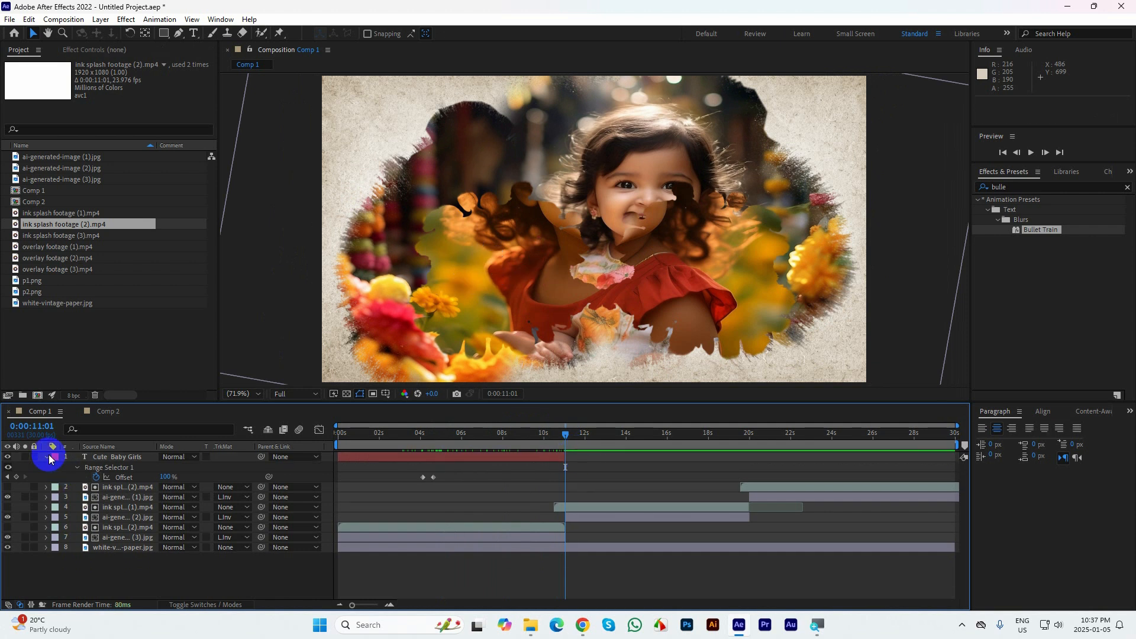
click(47, 457)
Duplicate the title for the second photo from 0:00:11:01 to 0:00:20:01, then again for the third photo starting at 0:00:20:02
click(426, 457)
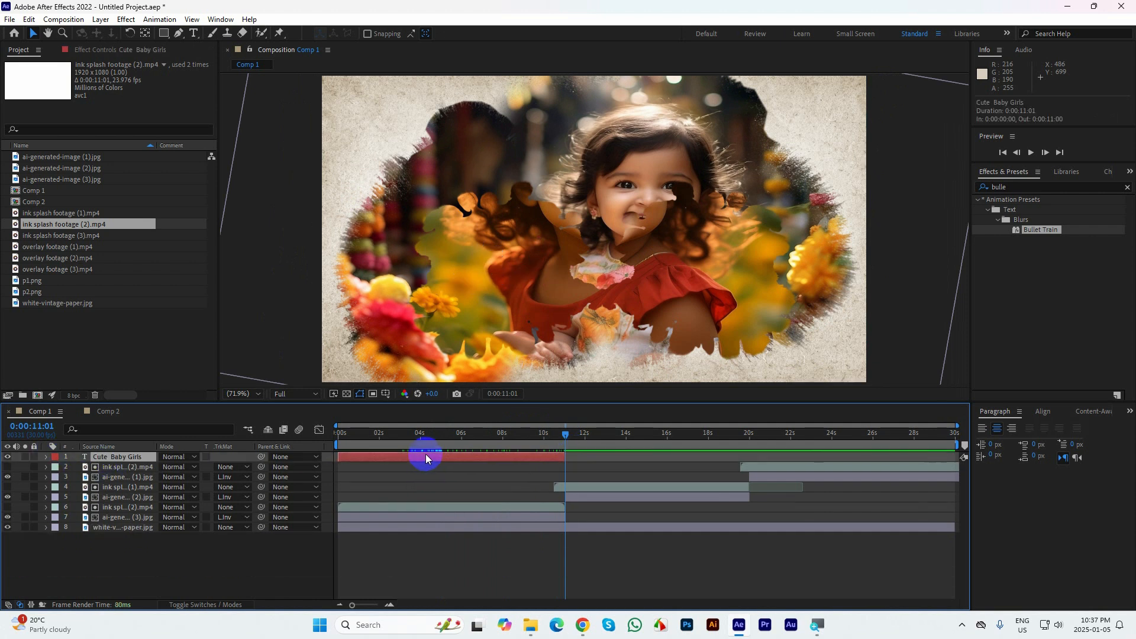
key(ctrl+d)
drag(400, 454, 609, 467)
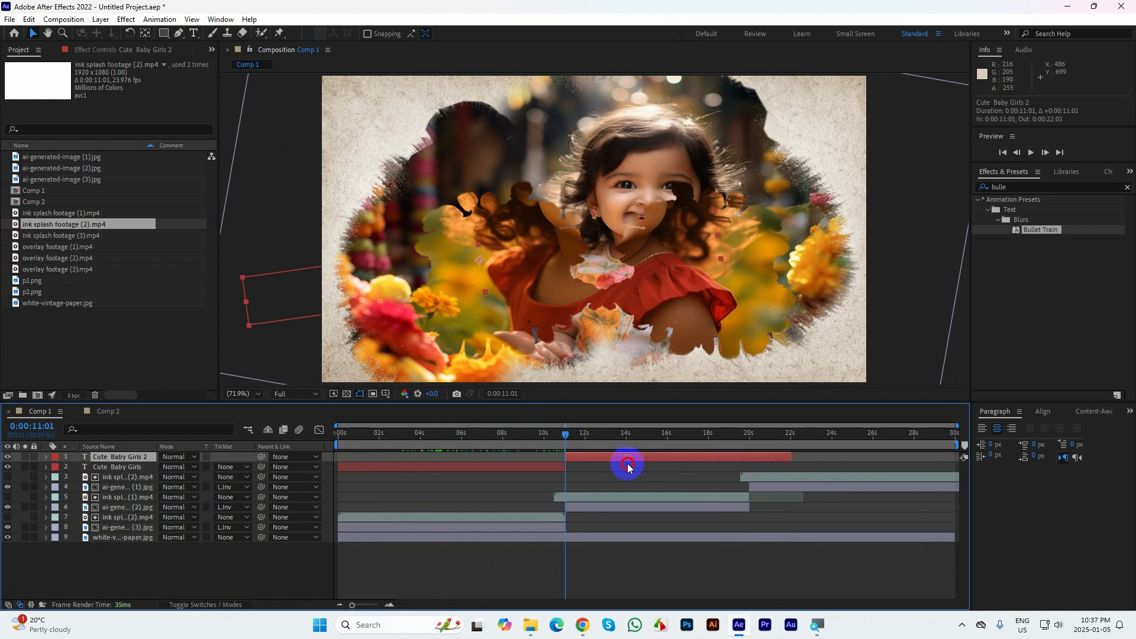
drag(792, 456, 747, 457)
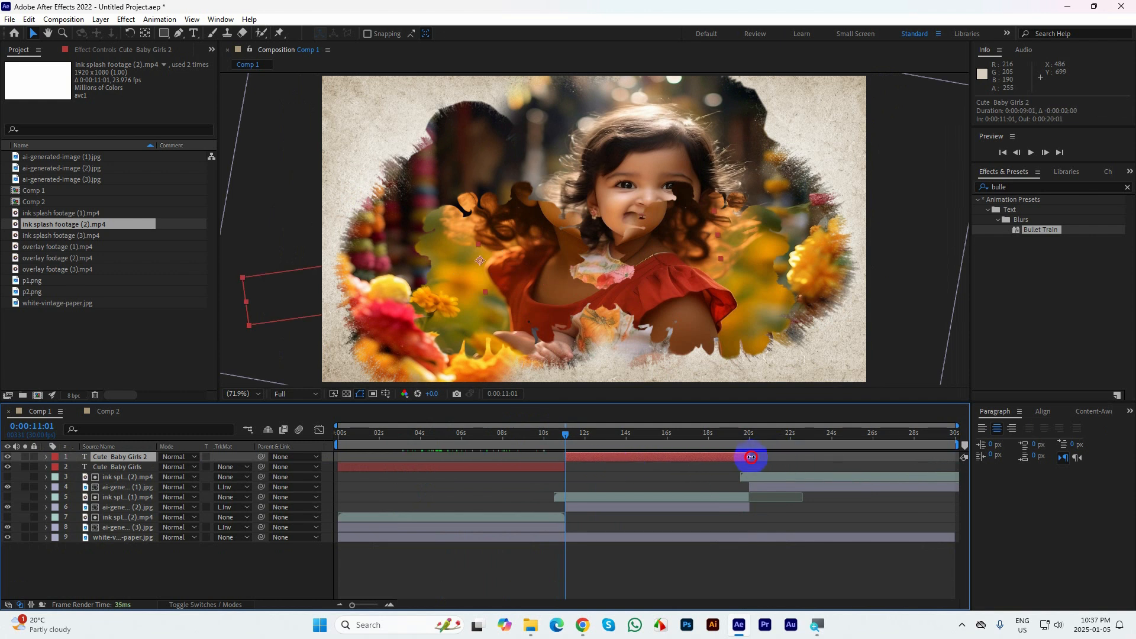
key(ctrl+d)
drag(626, 458, 778, 467)
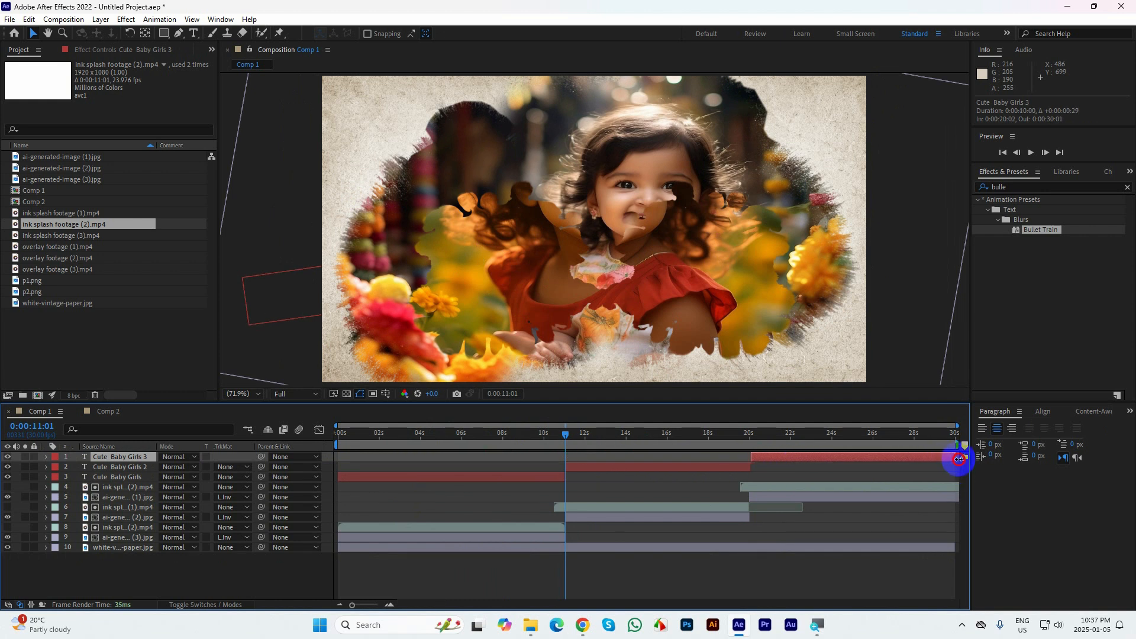
Preview the titled slideshow from the beginning in a maximized composition view, then restore the workspace
drag(543, 458, 3, 387)
click(955, 346)
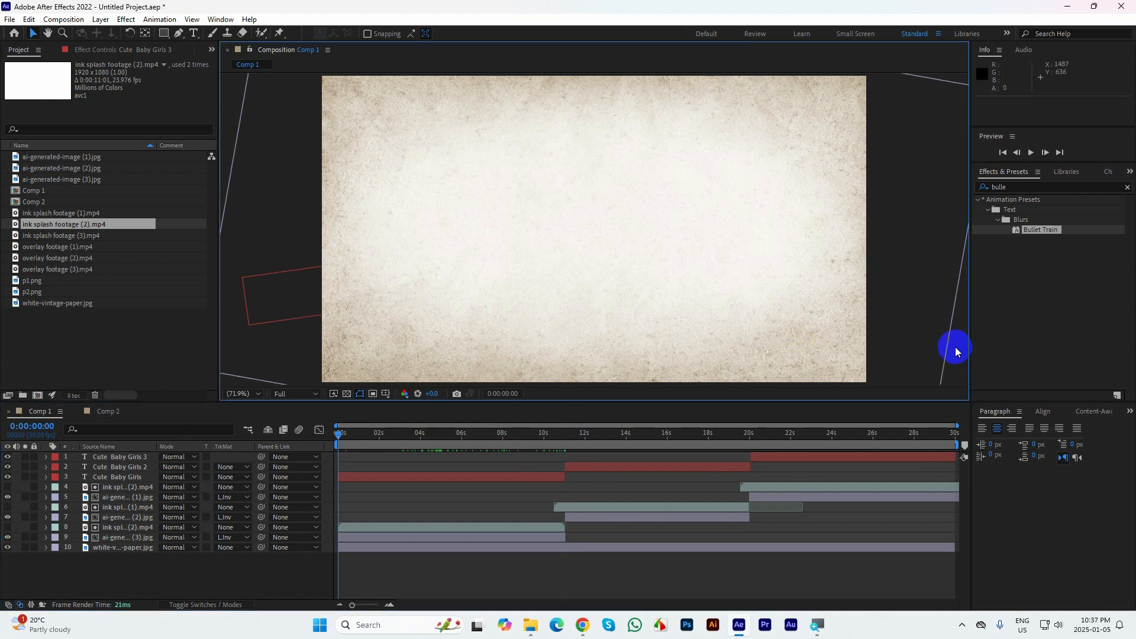
key(grave)
key(space)
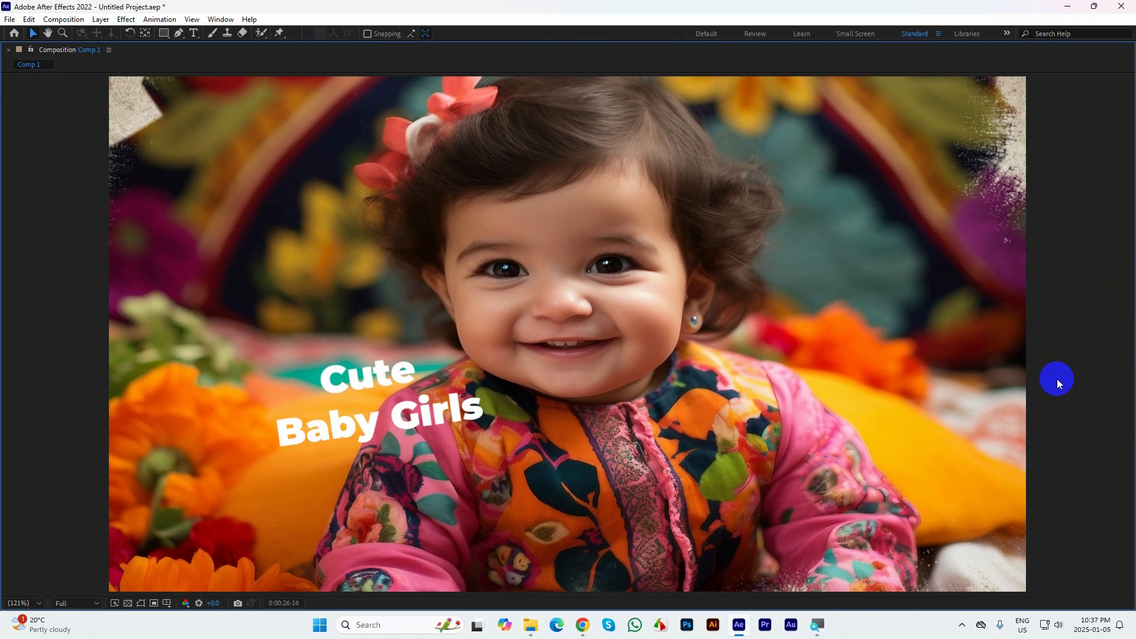
key(grave)
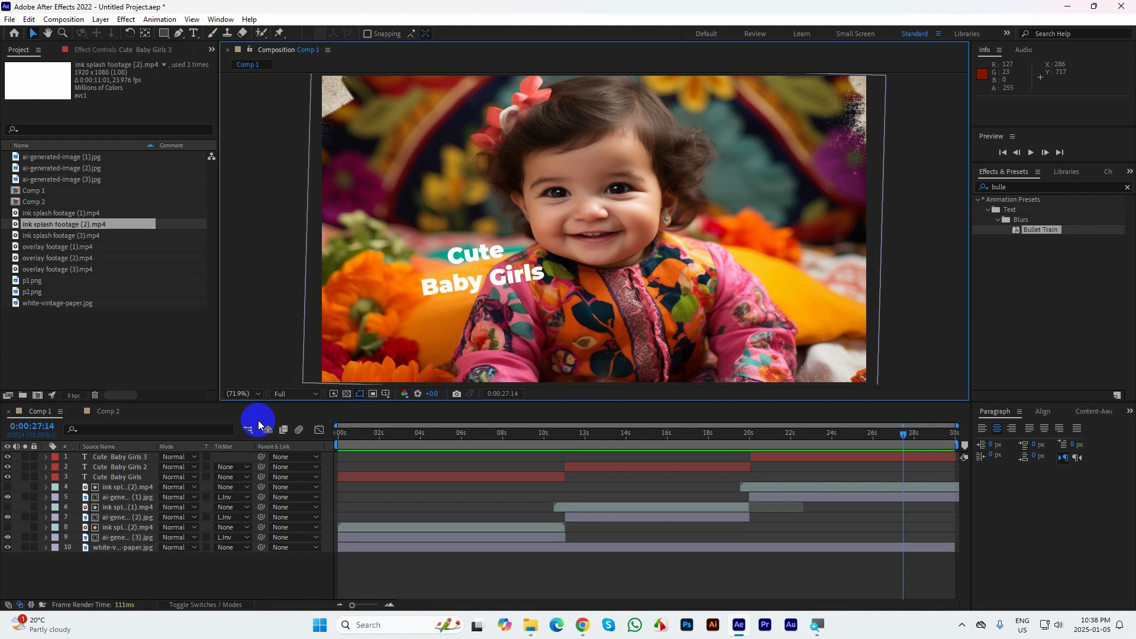
Open Comp 2 and delete its Motion text layer and overlay footage (1) layer
click(108, 411)
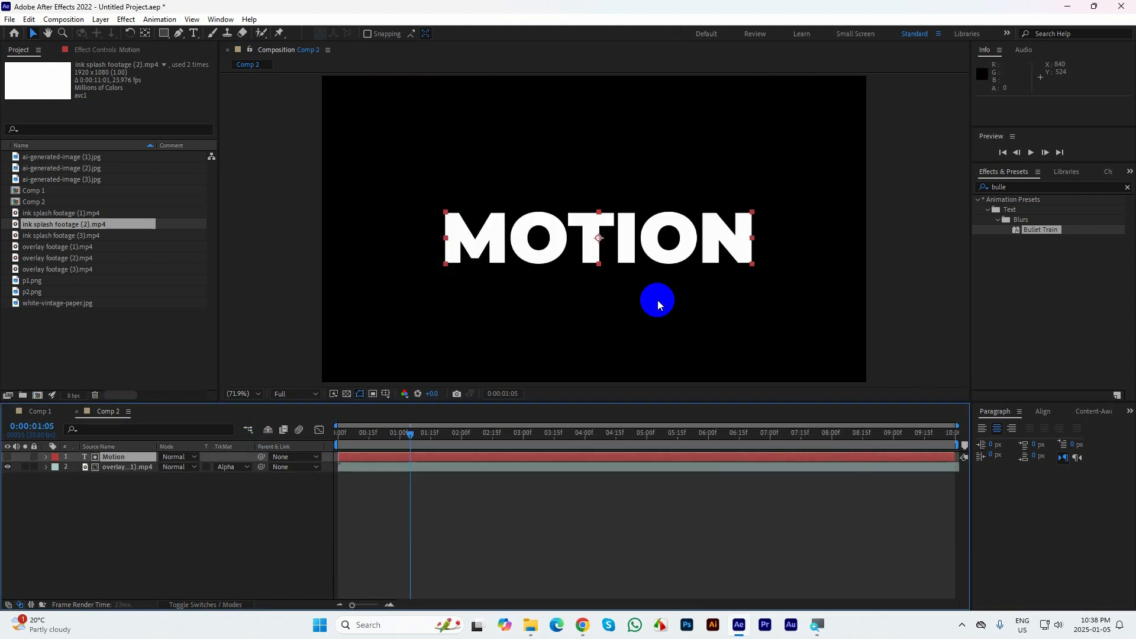
drag(394, 174, 845, 320)
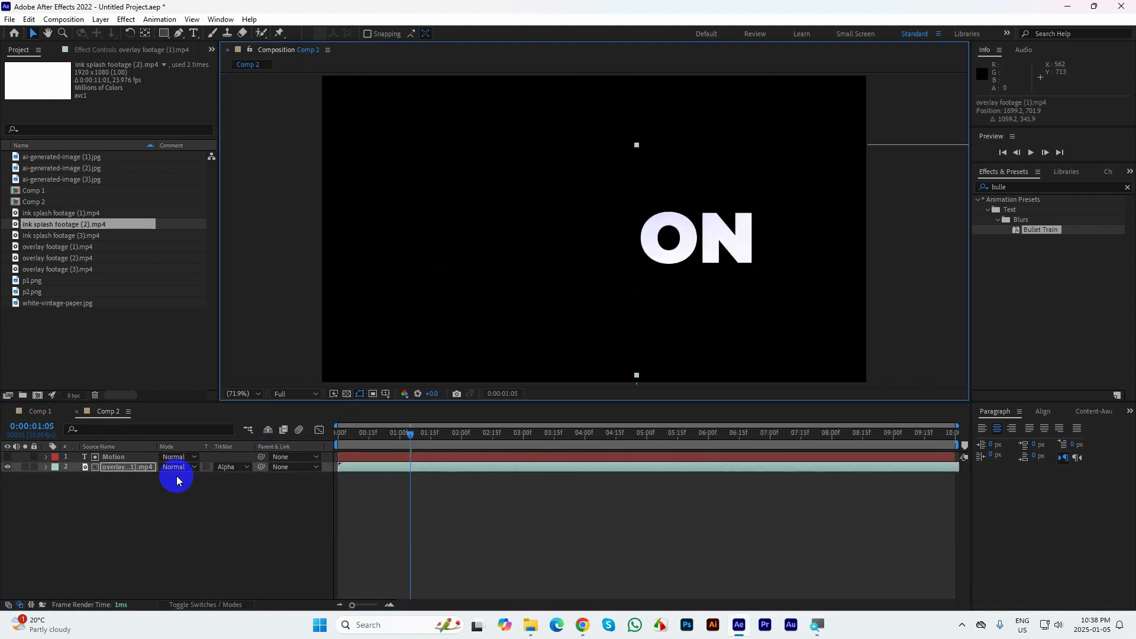
drag(154, 517, 89, 459)
key(Delete)
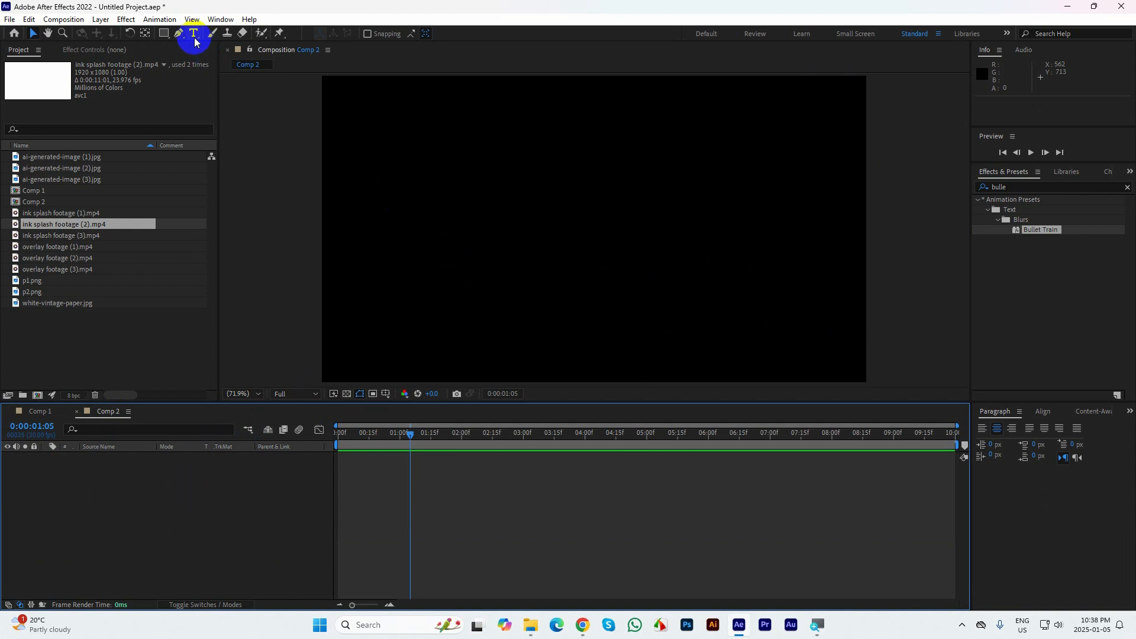
Draw a cyan rectangle about 756 by 186 px near the middle of Comp 2 and collapse its layer properties
click(164, 33)
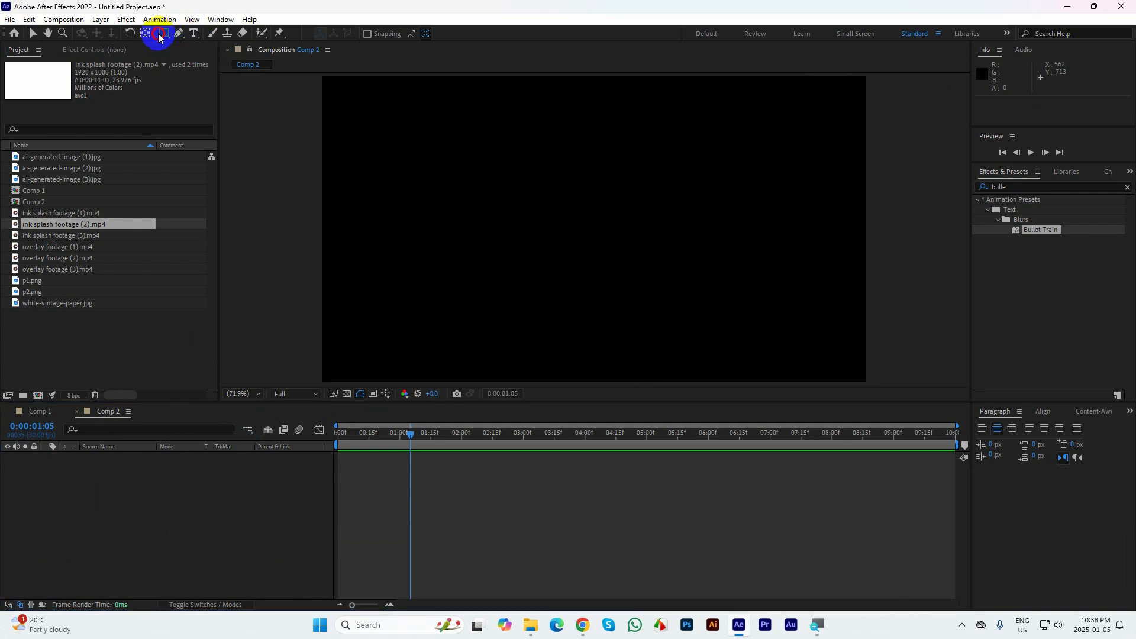
click(185, 37)
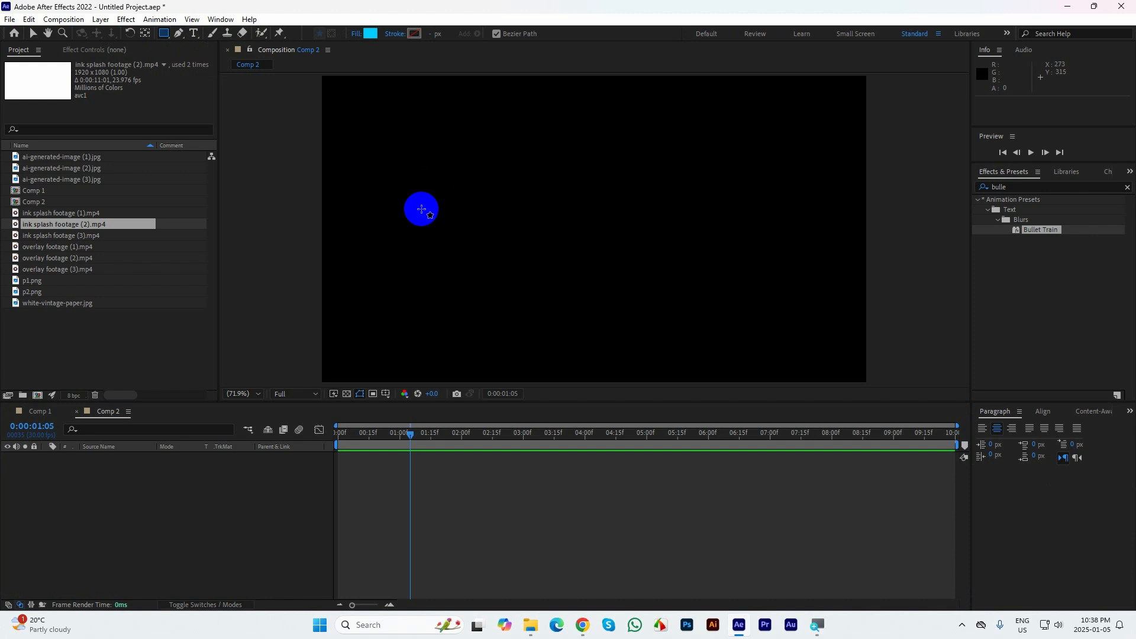
mouse_move(420, 208)
mouse_down()
mouse_move(700, 271)
mouse_move(792, 273)
mouse_move(678, 278)
mouse_move(741, 282)
mouse_up()
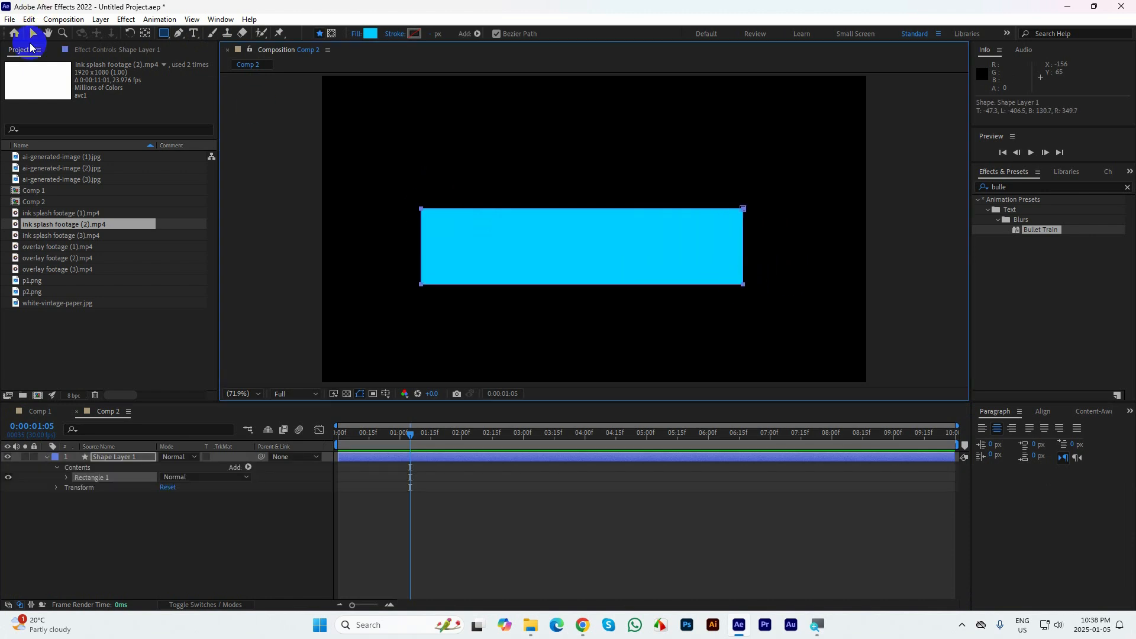
click(32, 34)
click(47, 457)
click(202, 548)
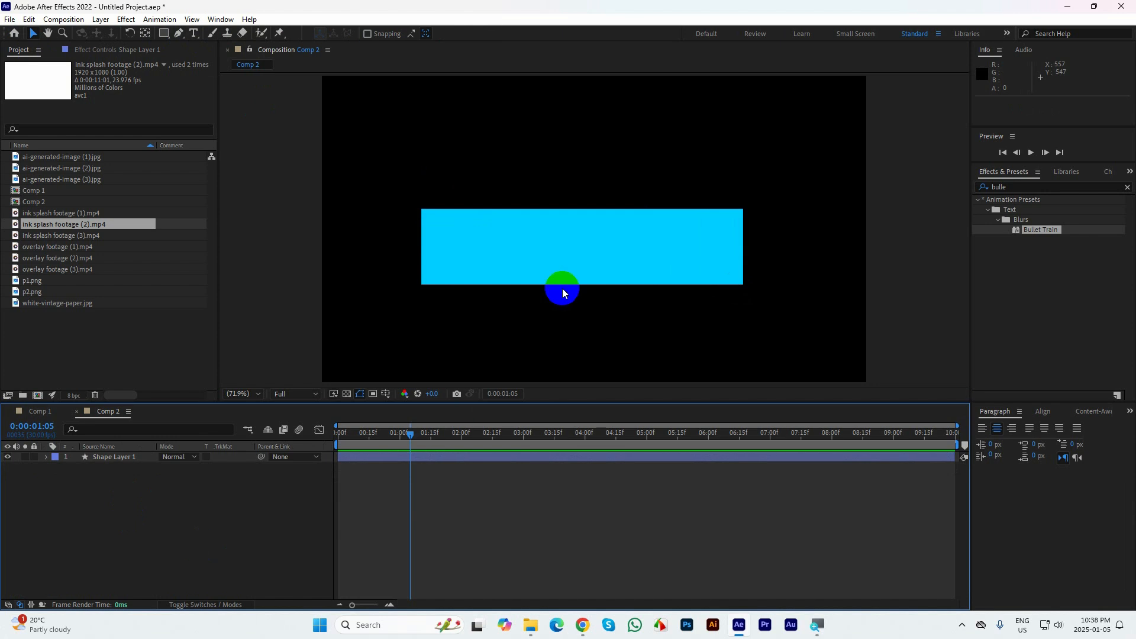
Shift the rectangle slightly up and right to about 708, 335 and centre its anchor point
drag(570, 251, 598, 240)
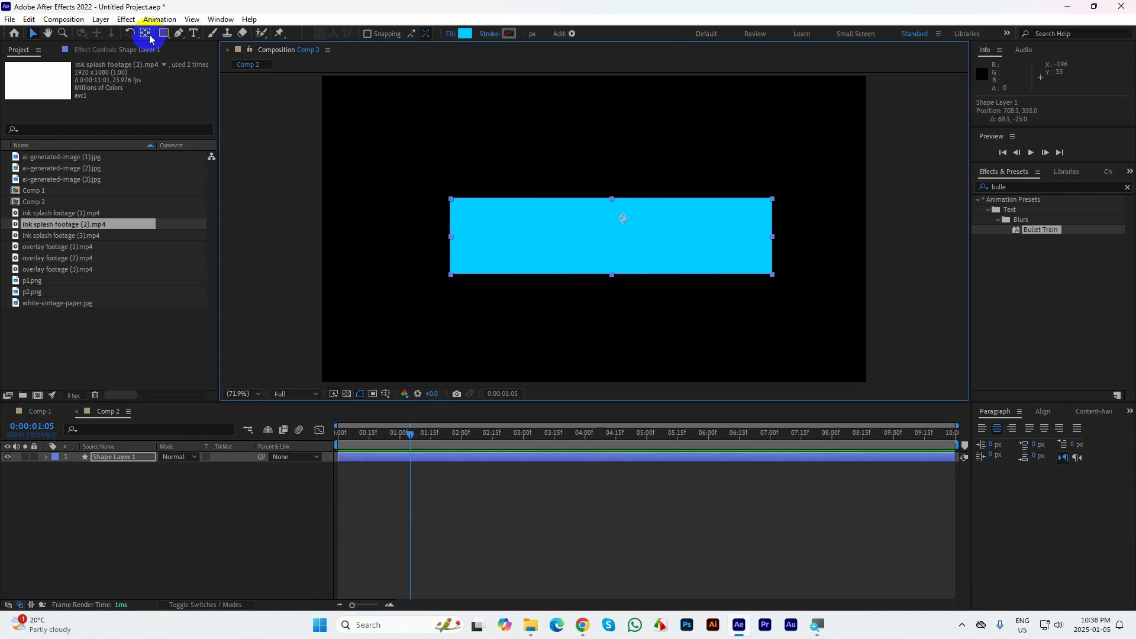
click(143, 36)
click(32, 33)
click(256, 489)
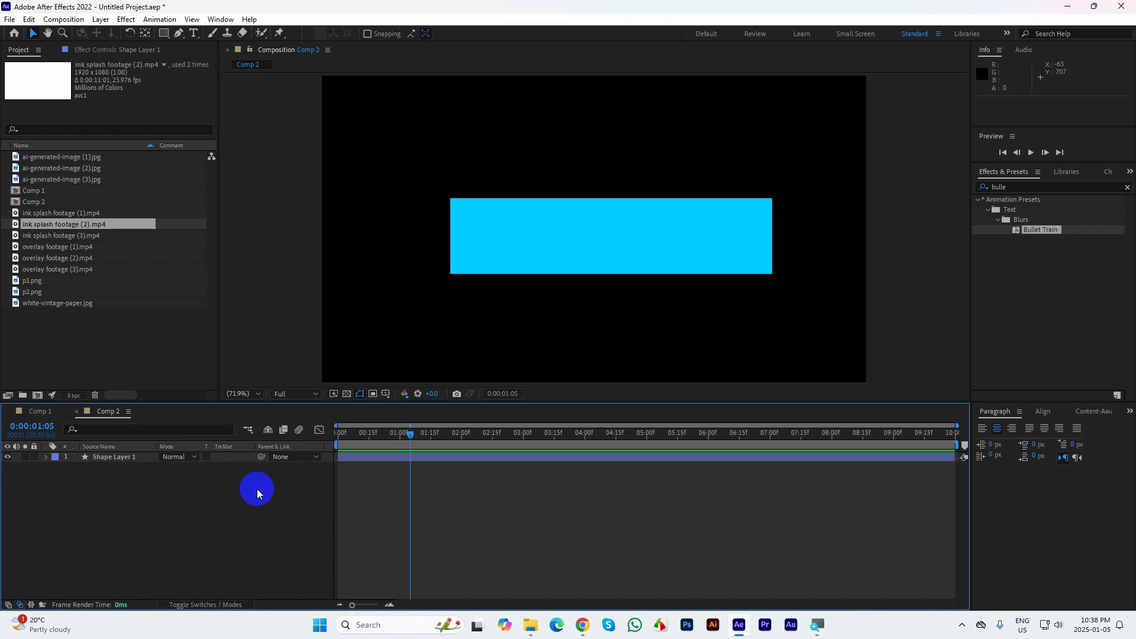
Add a text layer reading "Motion" below the rectangle and centre its anchor point on the text
click(194, 33)
click(488, 318)
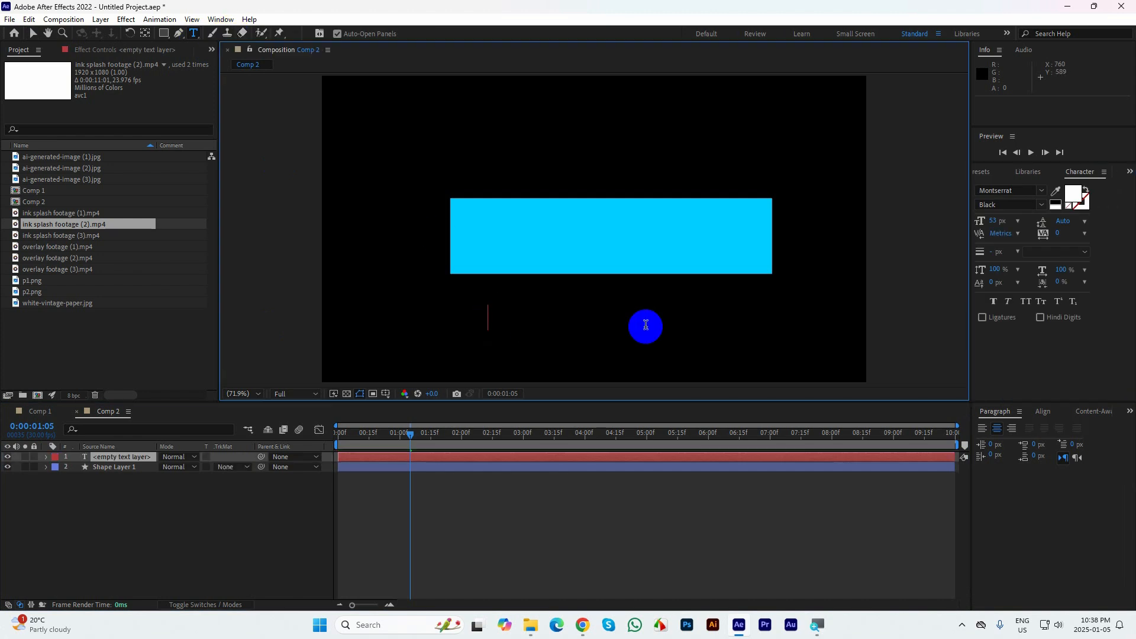
text(Motion)
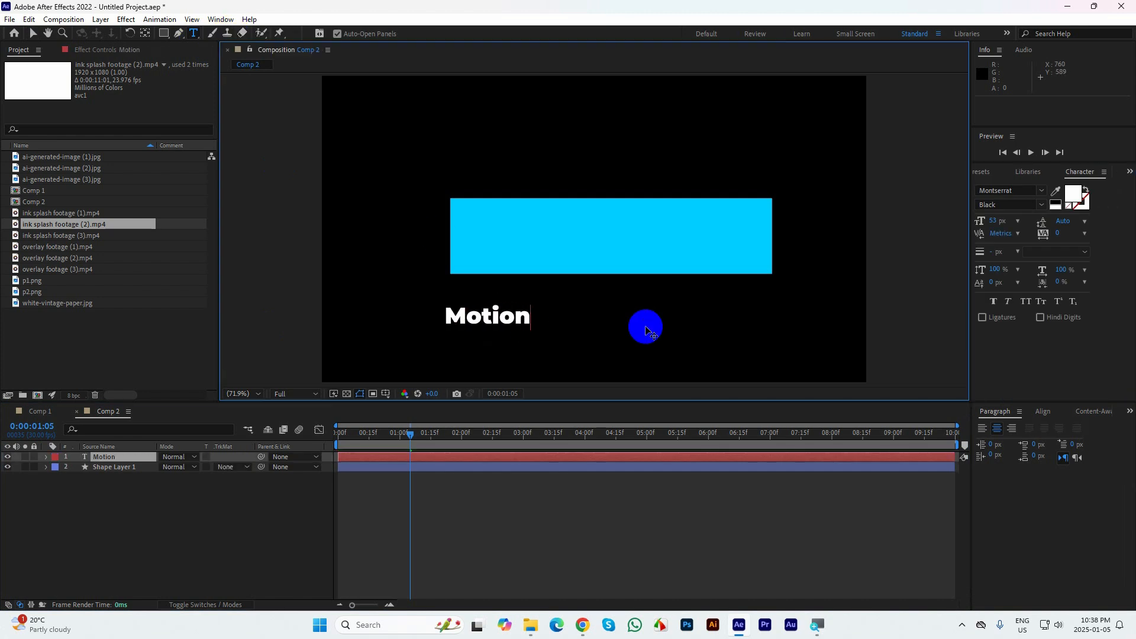
key(Escape)
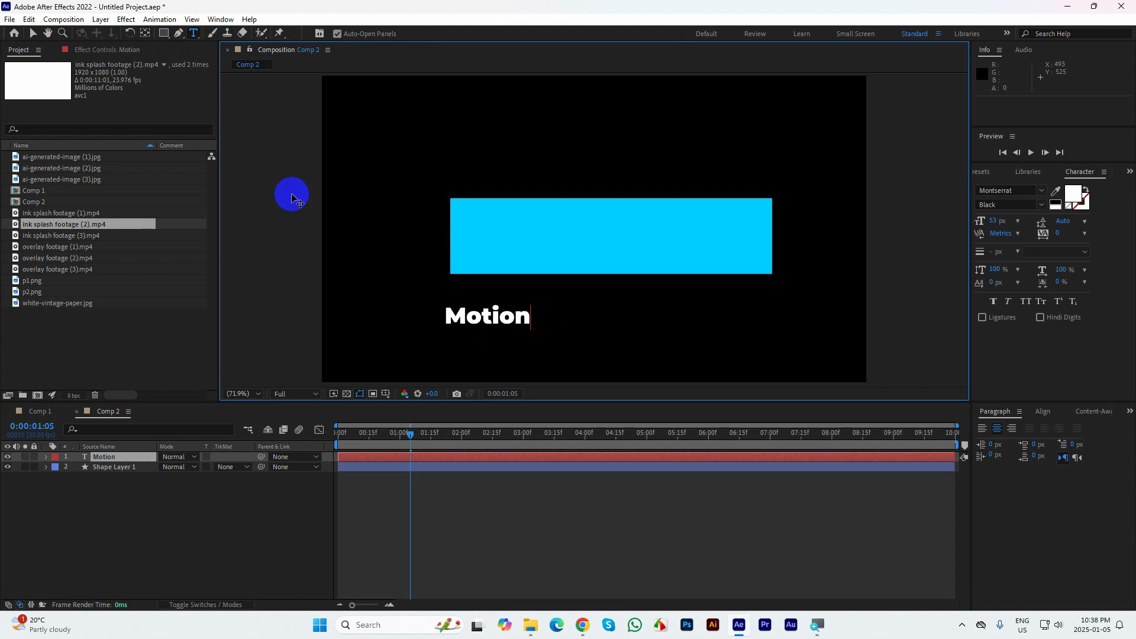
click(33, 34)
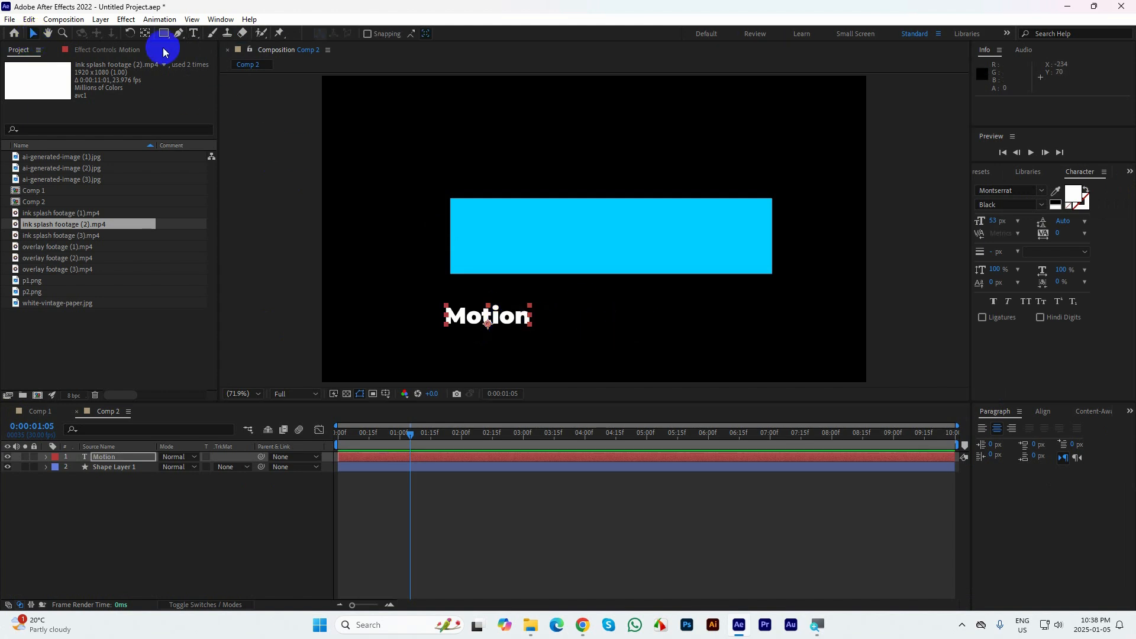
click(145, 33)
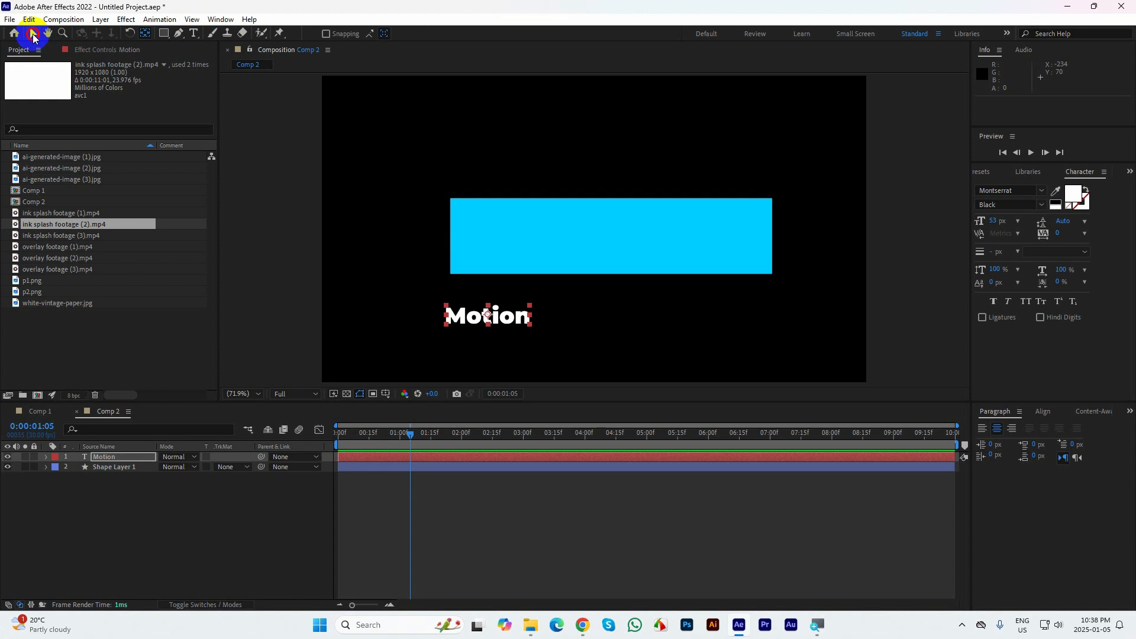
click(34, 34)
Set the Motion text size to 191 px and position the text over the cyan rectangle
drag(991, 221, 1066, 210)
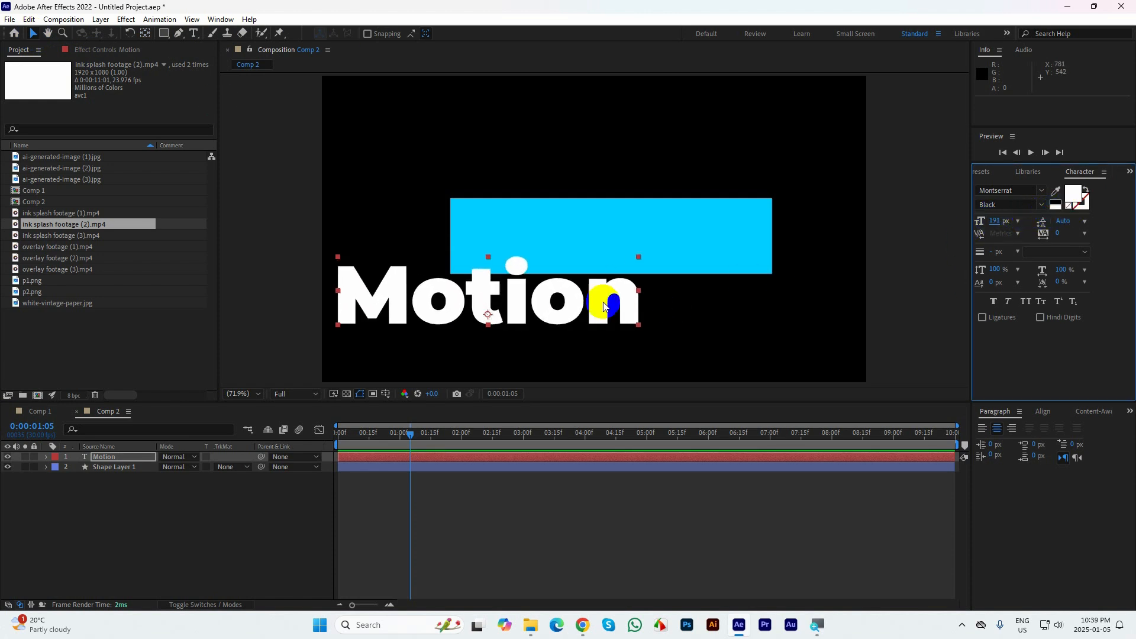
drag(592, 302, 712, 243)
key(ctrl+alt+Home)
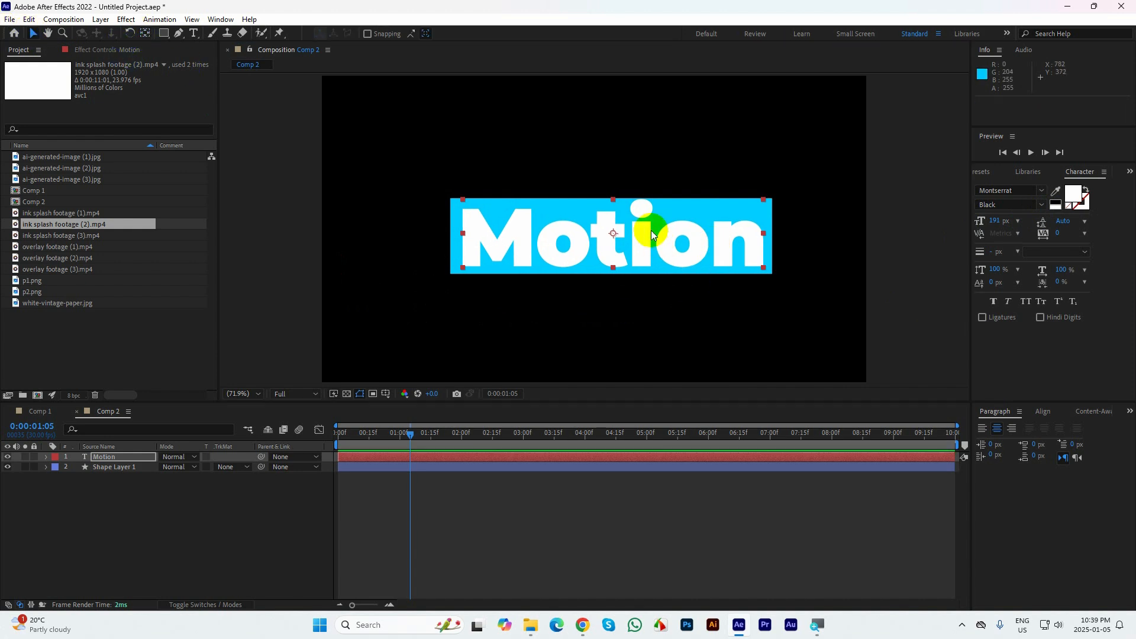
drag(648, 231, 649, 233)
click(111, 499)
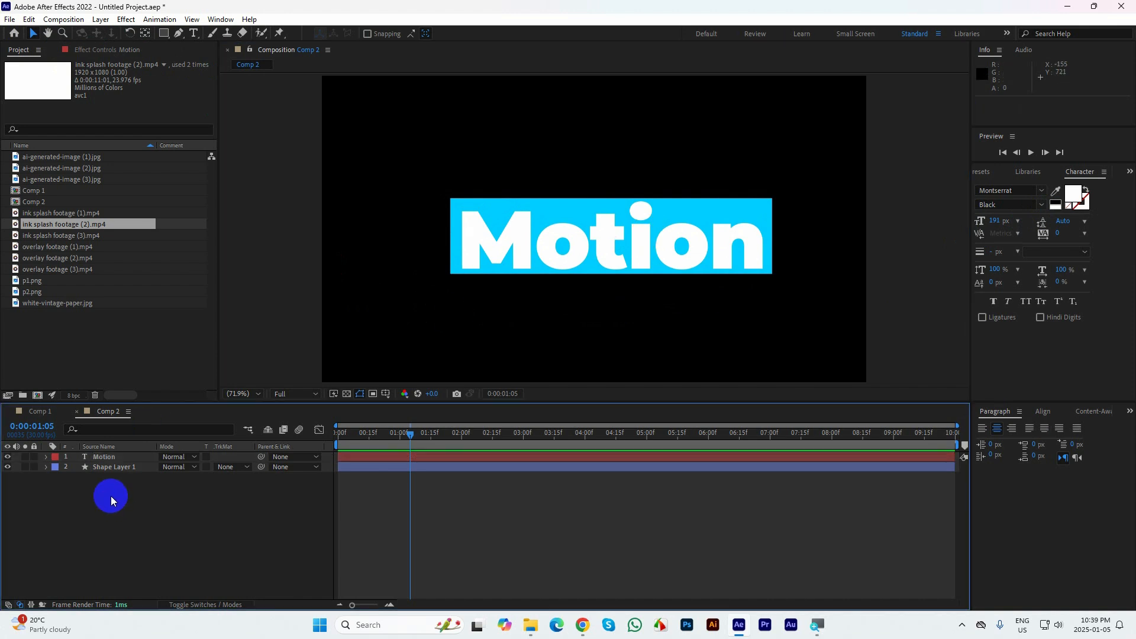
Move the rectangle's shape layer above the Motion text layer in the layer stack
drag(114, 467, 112, 454)
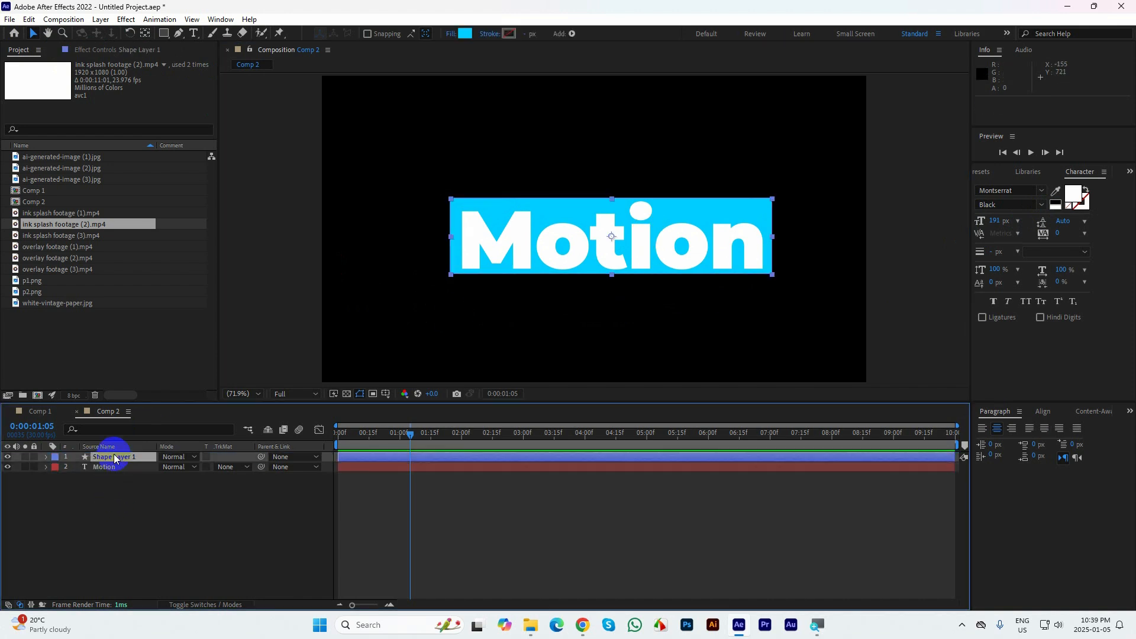
click(156, 523)
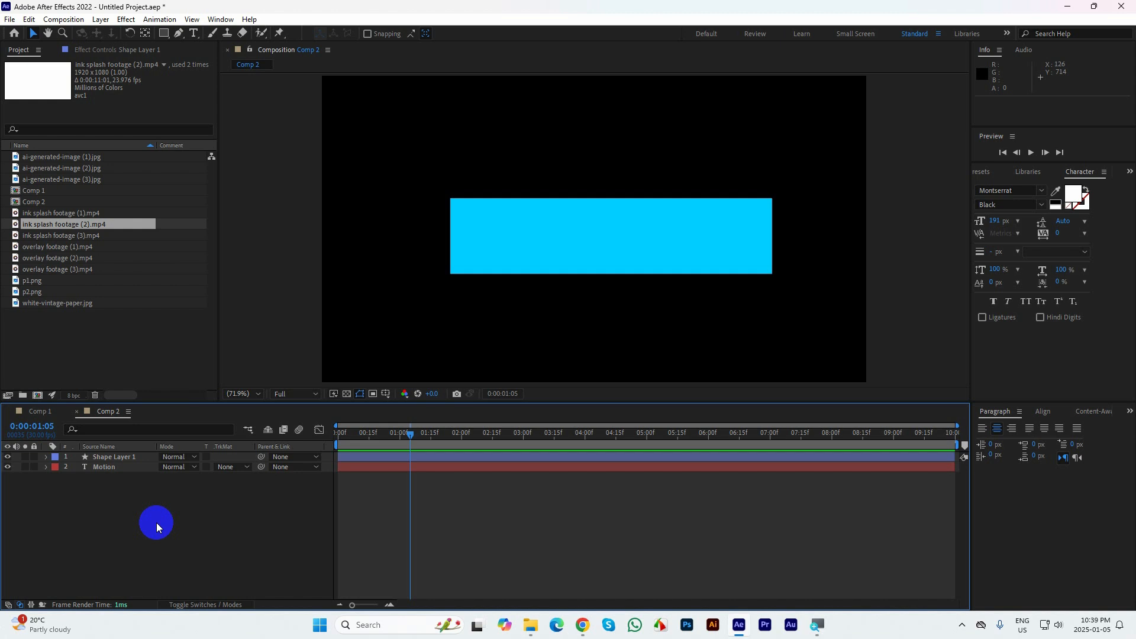
Try scaling and rotating the Motion text behind the rectangle, undo each change, and collapse the layer
click(114, 467)
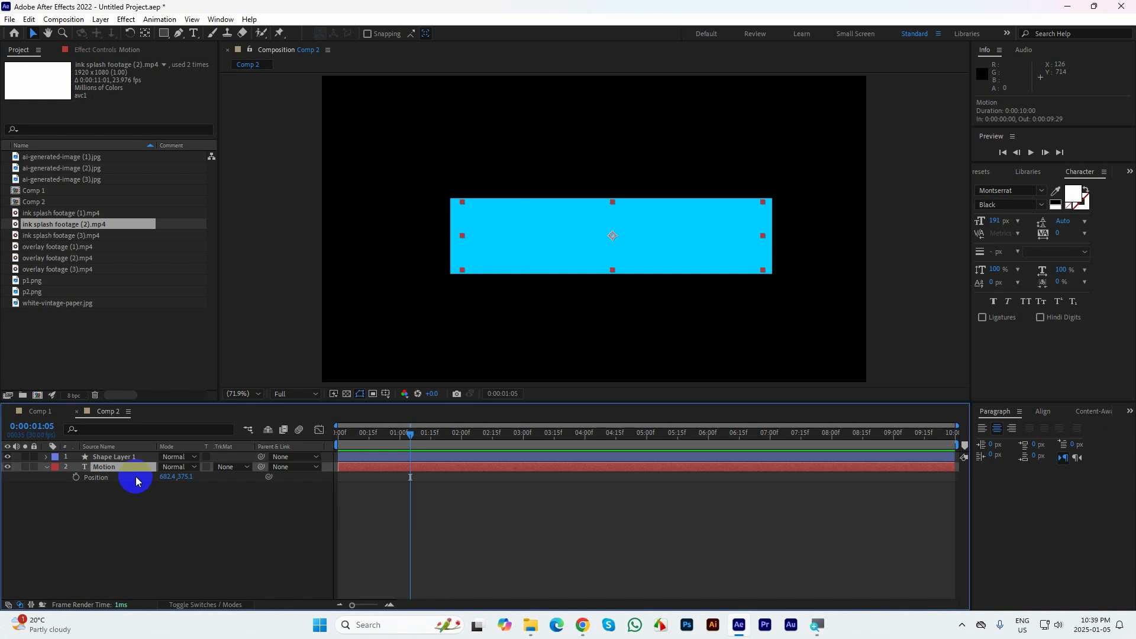
key(s)
drag(184, 477, 282, 486)
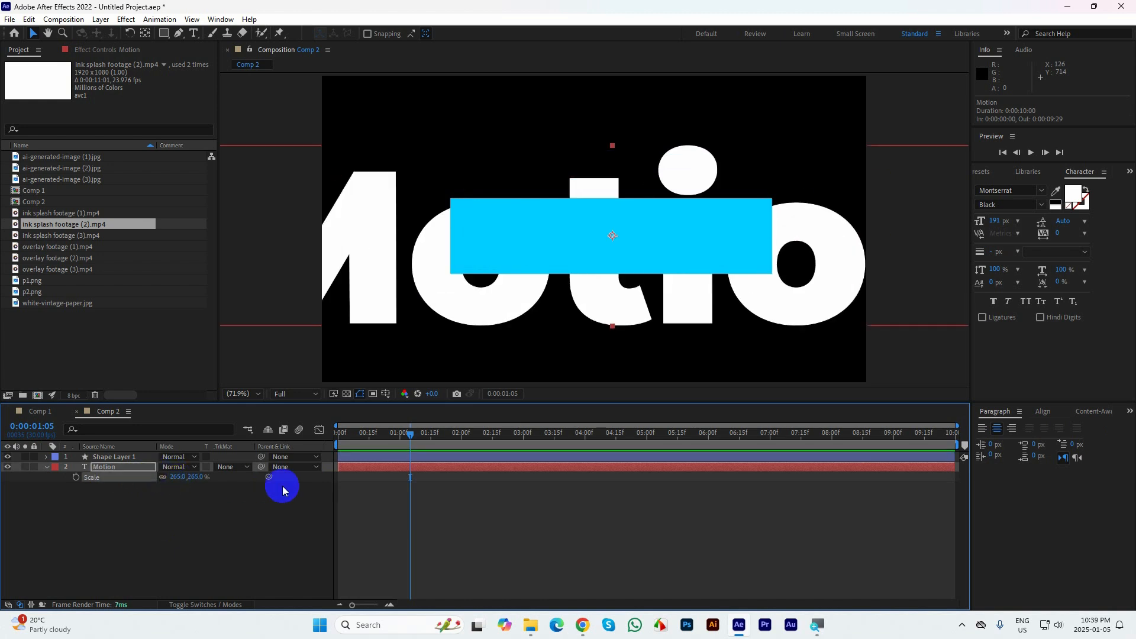
drag(282, 490, 226, 478)
key(ctrl+z)
key(p)
key(r)
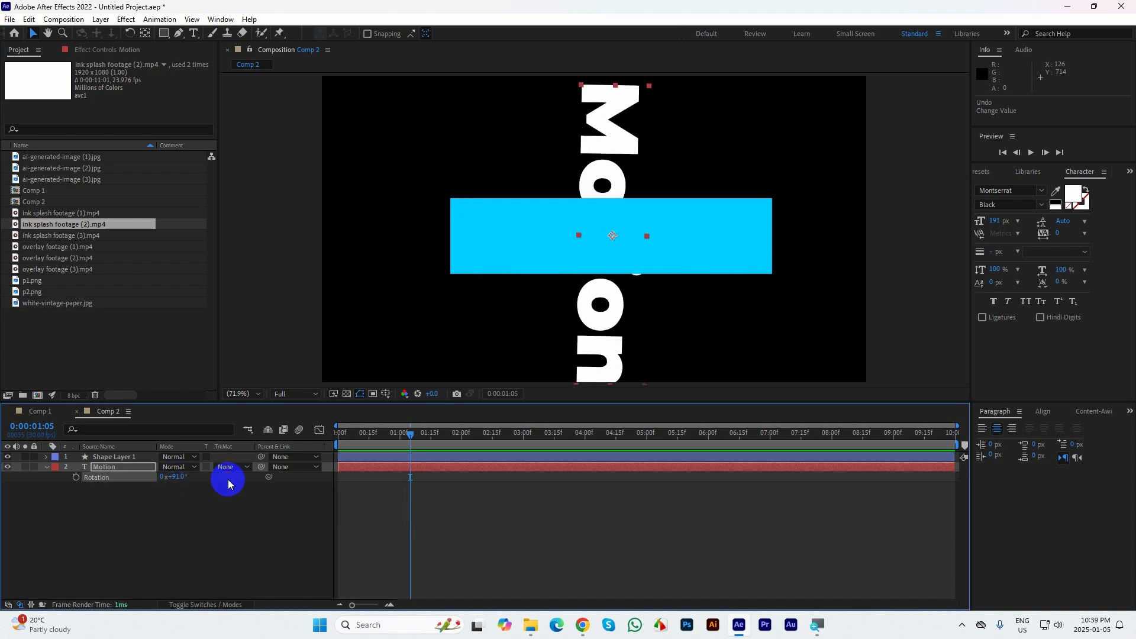
key(ctrl+z)
click(47, 467)
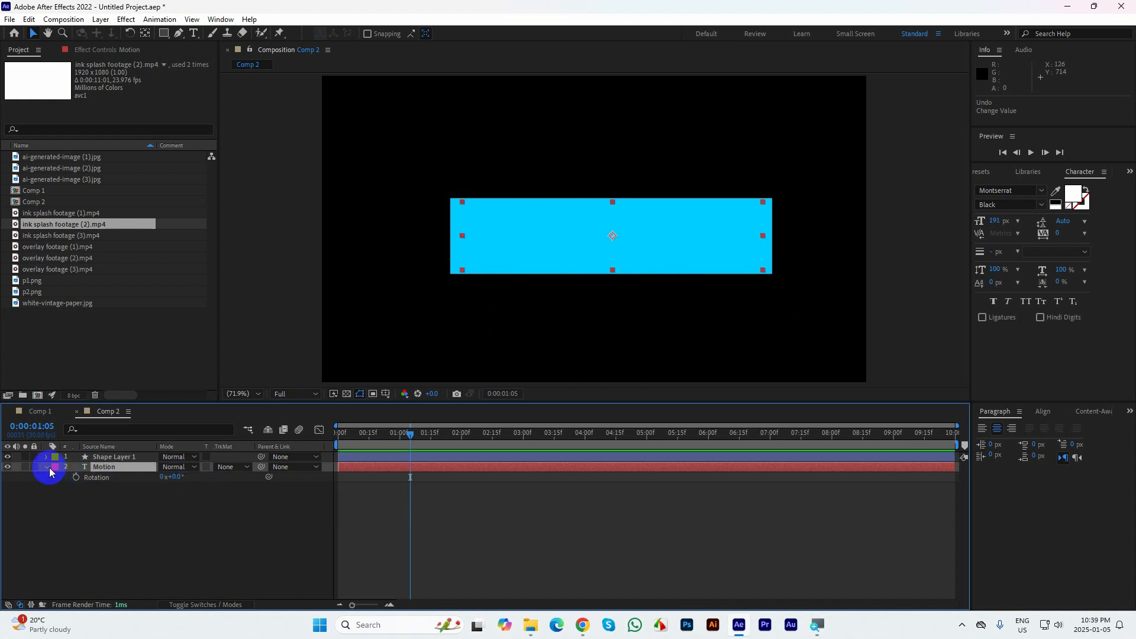
click(126, 501)
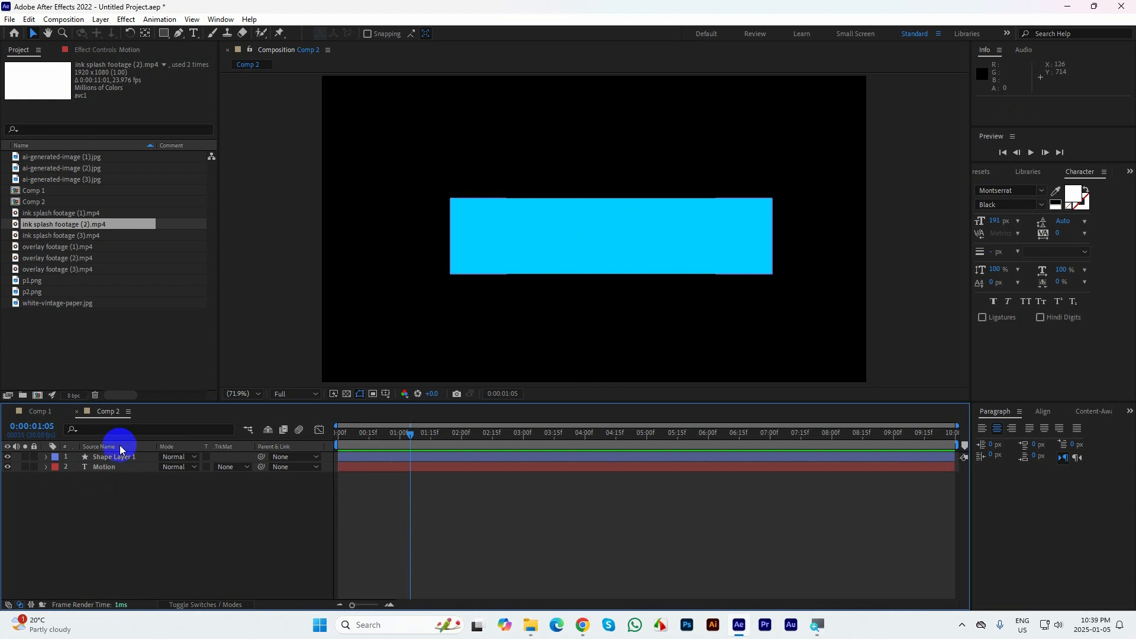
Set the Motion text layer's track matte to Alpha Matte "Shape Layer 1"
click(104, 466)
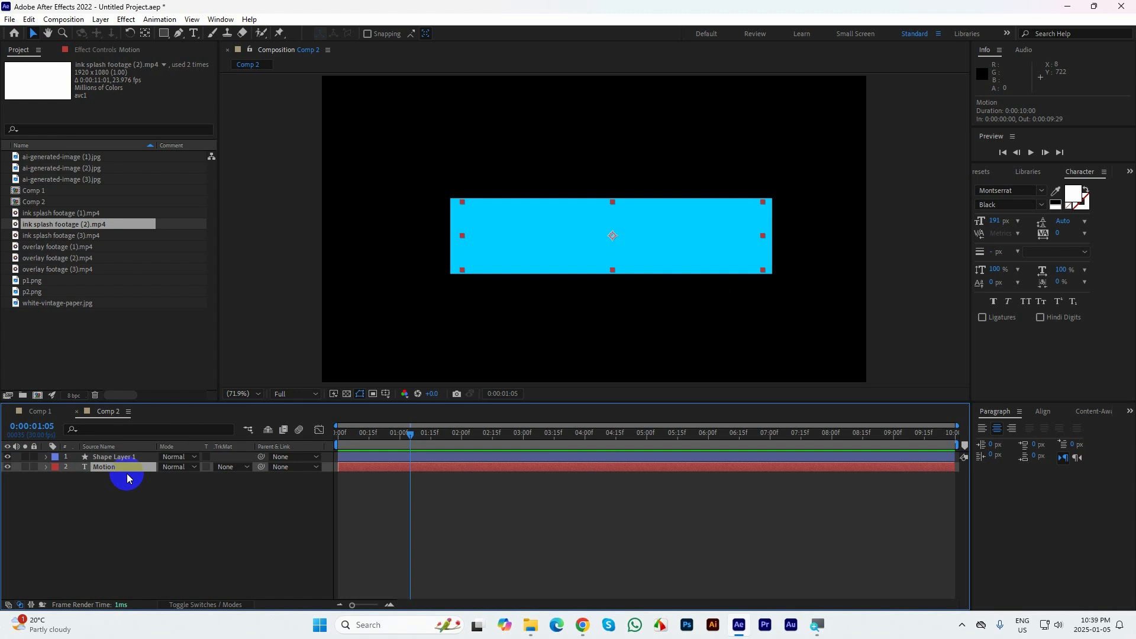
click(229, 467)
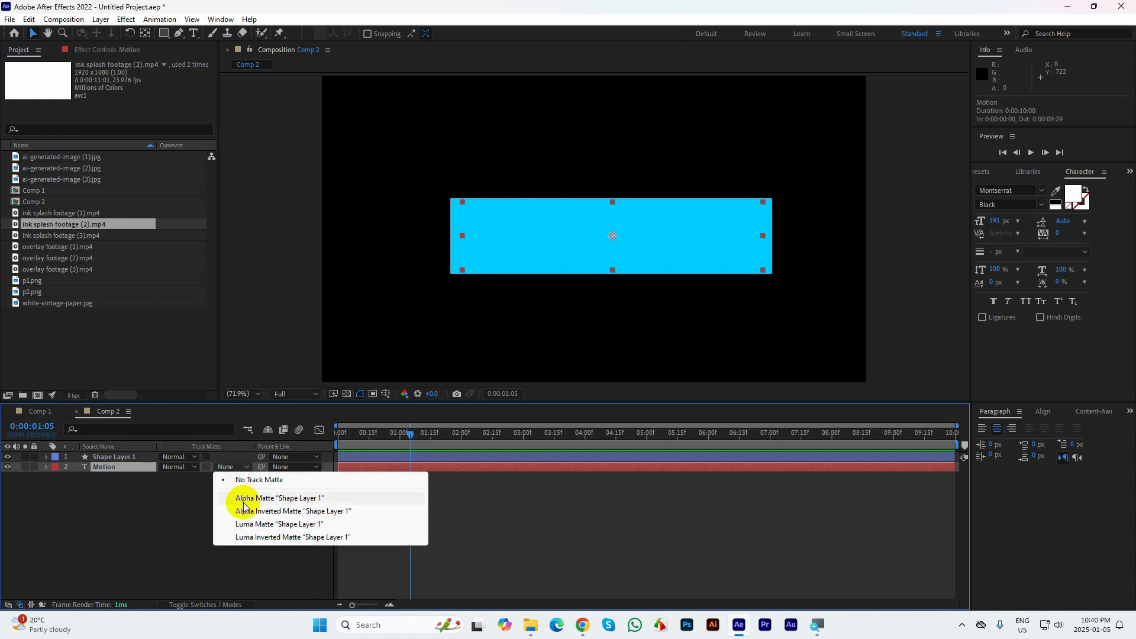
click(244, 500)
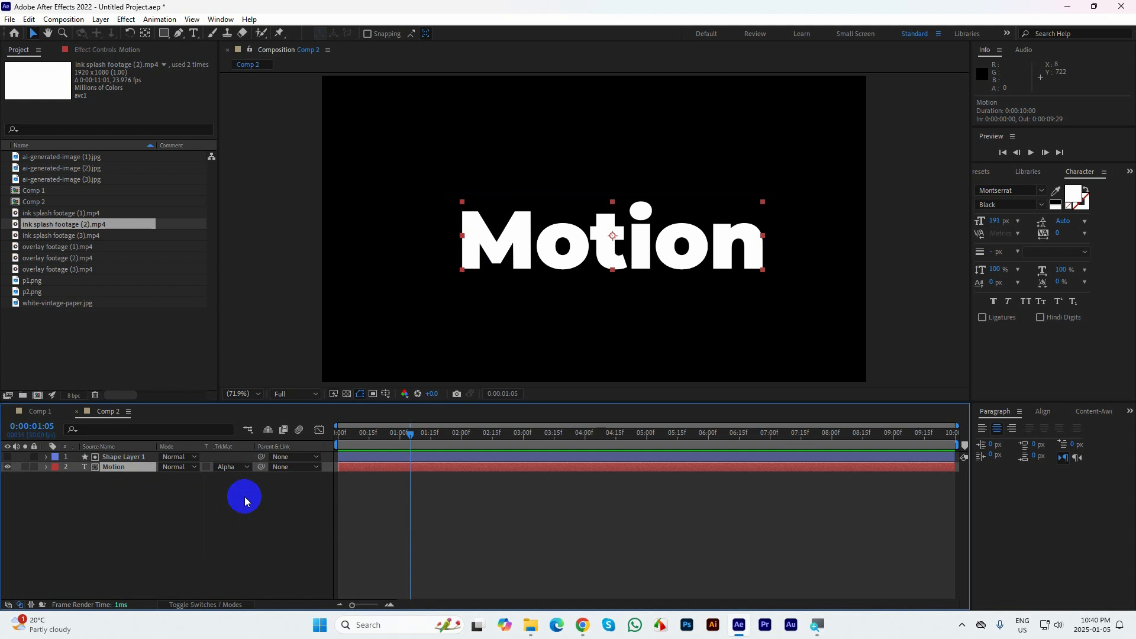
Try scaling and transforming the matted Motion text within the rectangle's area, undoing each change
key(s)
drag(176, 477, 312, 536)
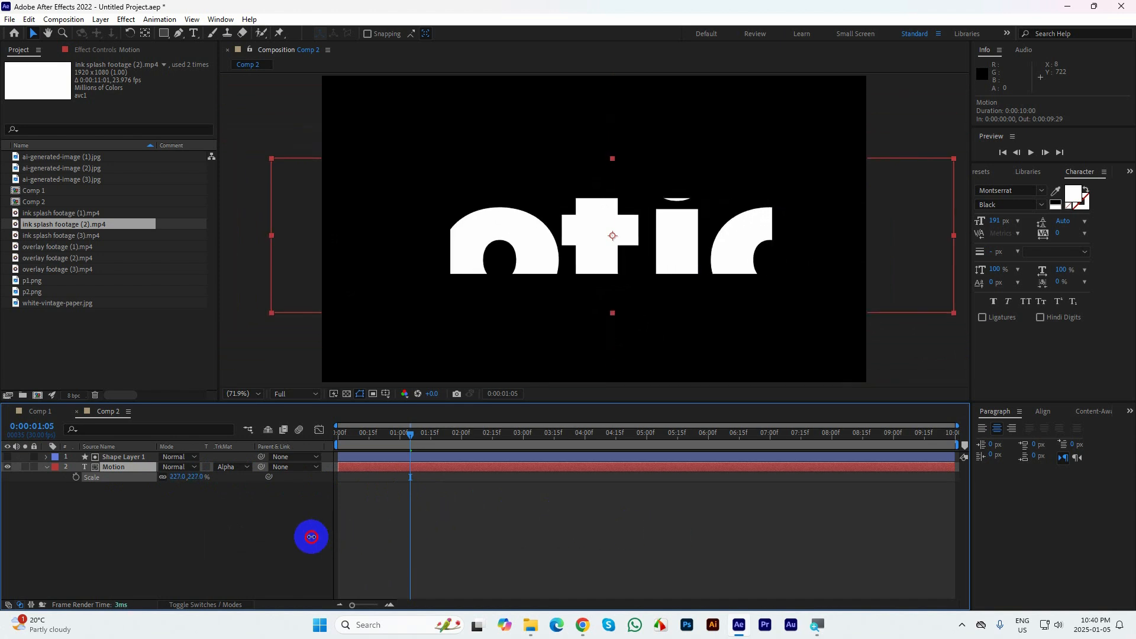
key(ctrl+z)
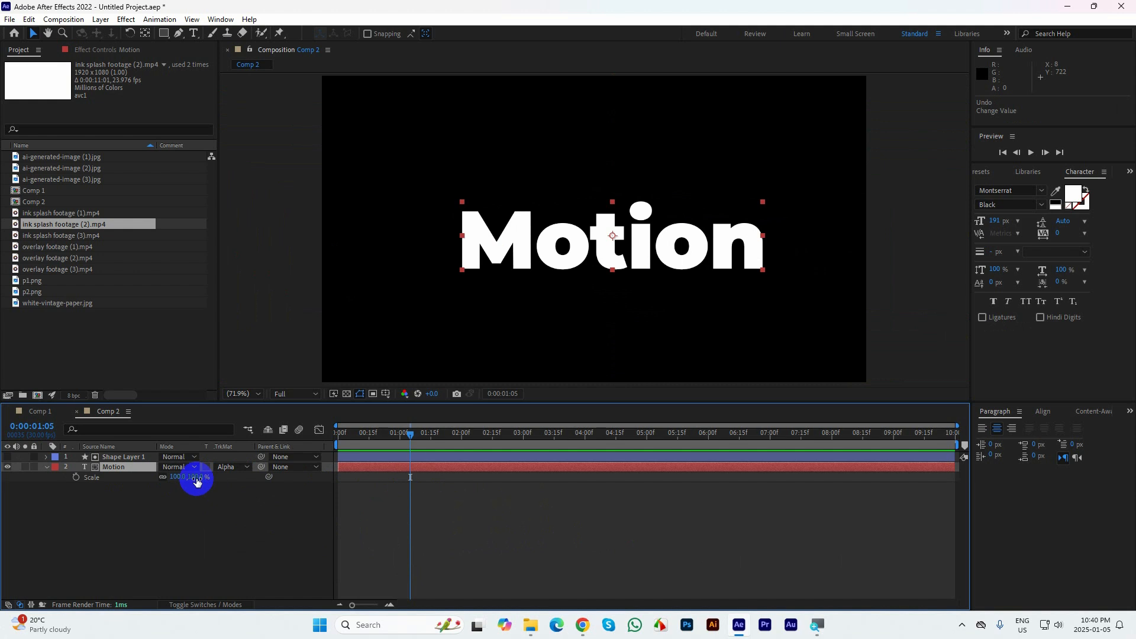
drag(196, 479, 406, 492)
key(ctrl+z)
key(p)
key(r)
click(407, 492)
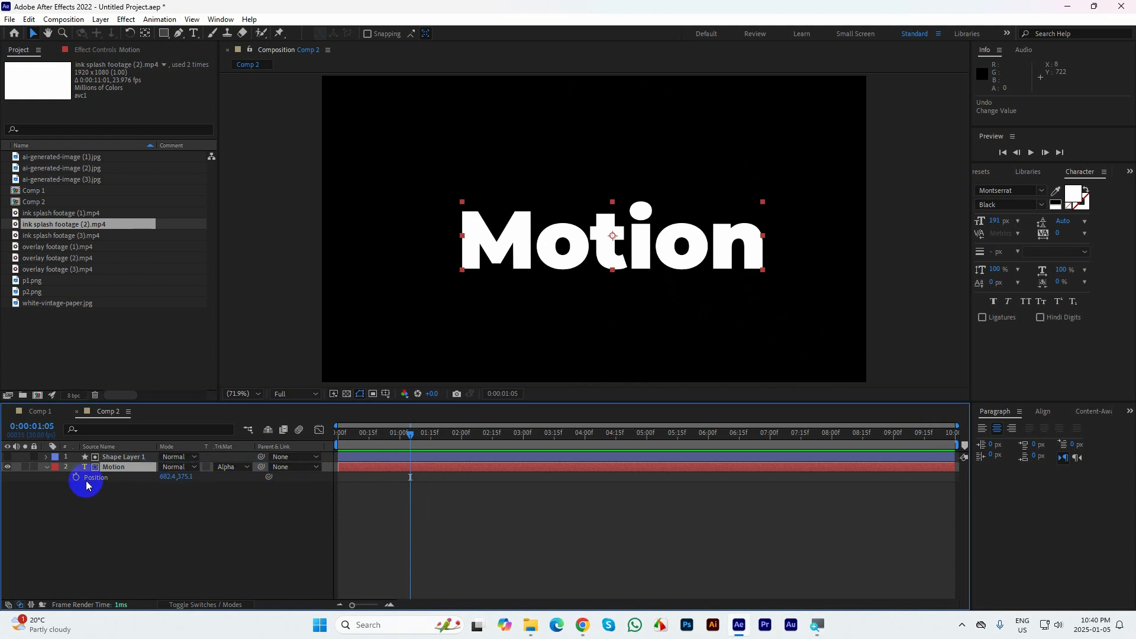
Keyframe the Motion text's Position at 0:00:01:05, and at 0:00:00:14 with its Y value set to 552.1
click(76, 477)
drag(420, 435, 366, 443)
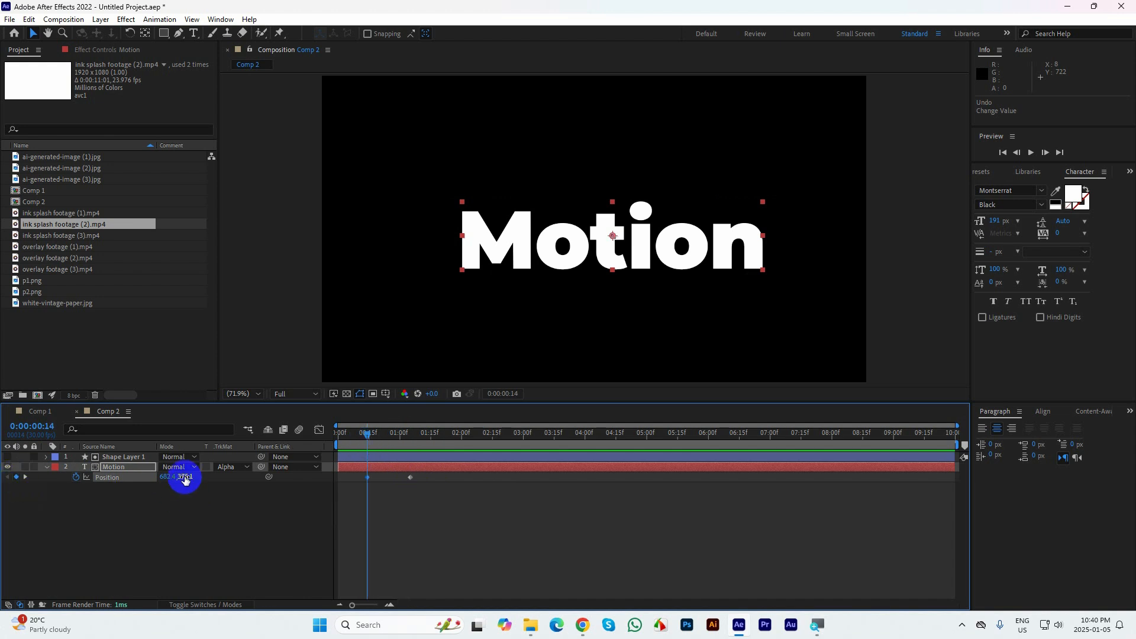
drag(185, 476, 289, 477)
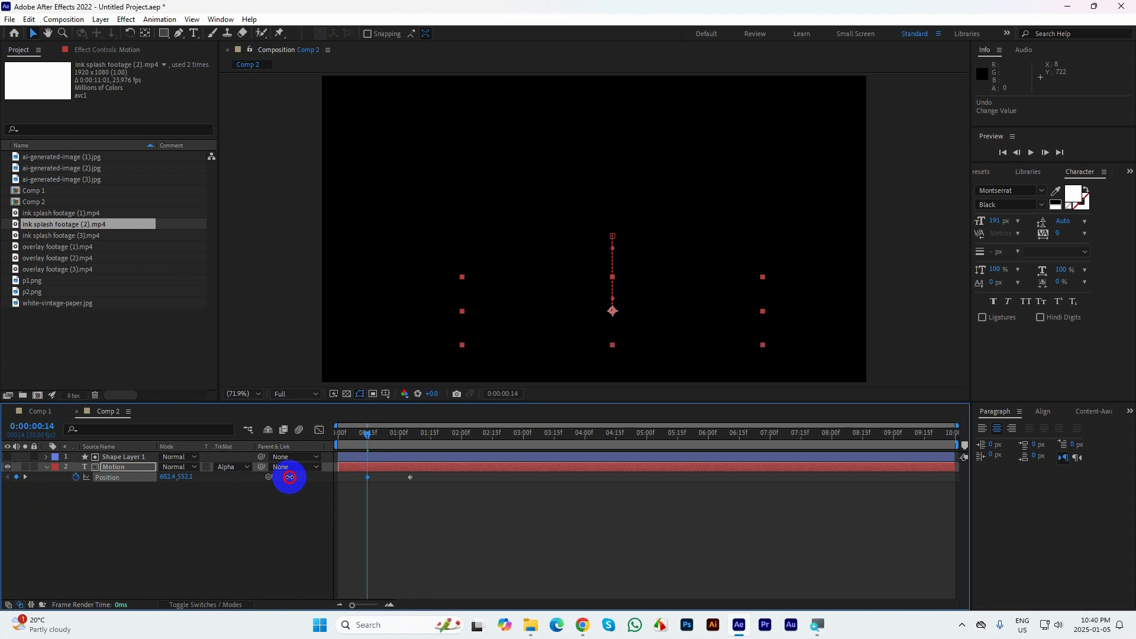
Apply Easy Ease to both Position keyframes of the Motion text and preview the reveal
drag(520, 519, 360, 475)
key(F9)
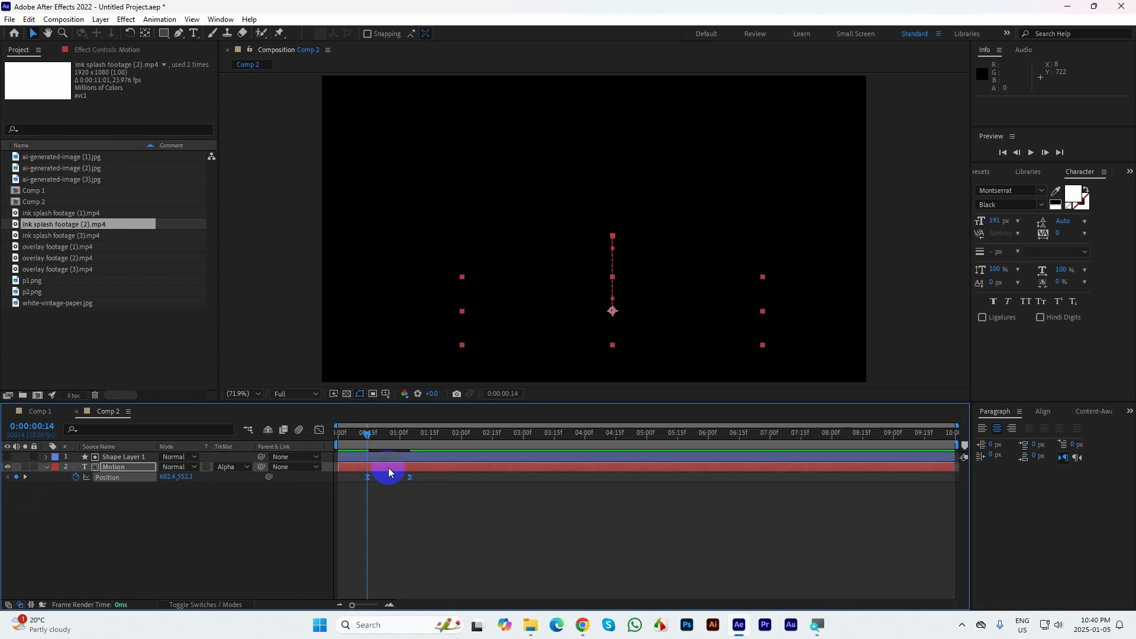
key(space)
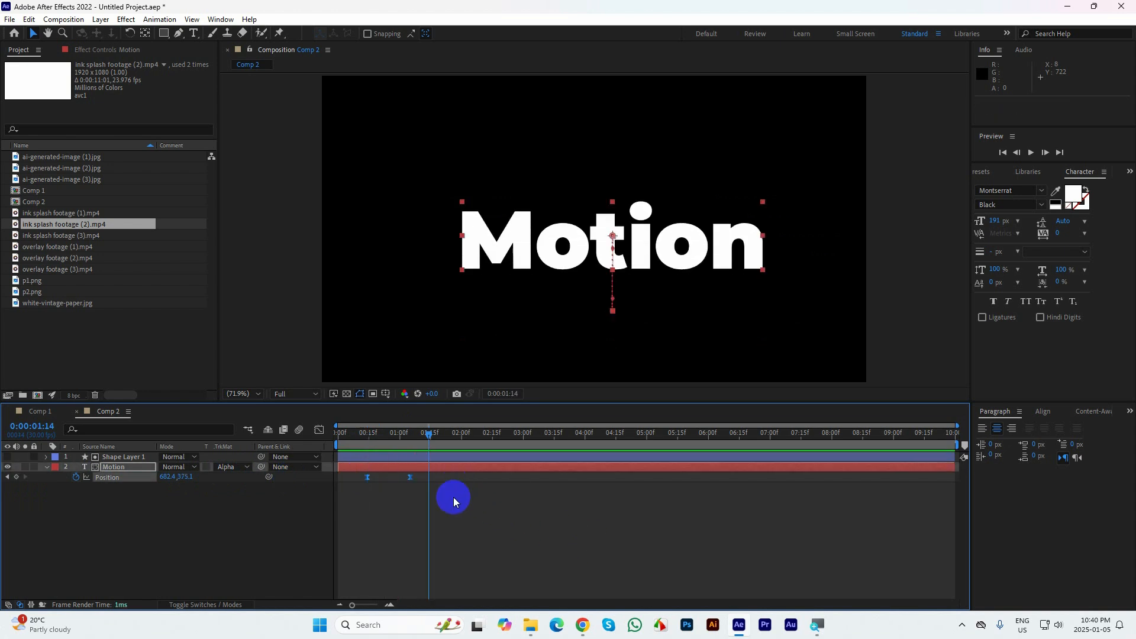
Reshape the Position speed graph by pulling the last keyframe's influence toward the first keyframe, and preview the text reveal
click(320, 430)
click(411, 571)
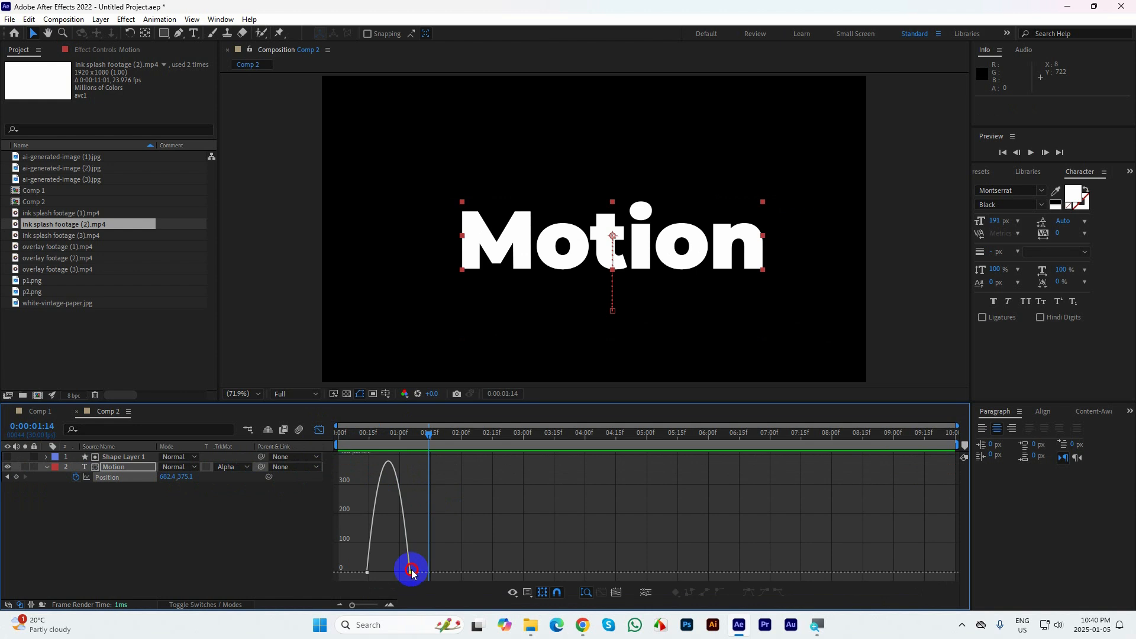
drag(413, 573, 375, 573)
click(319, 430)
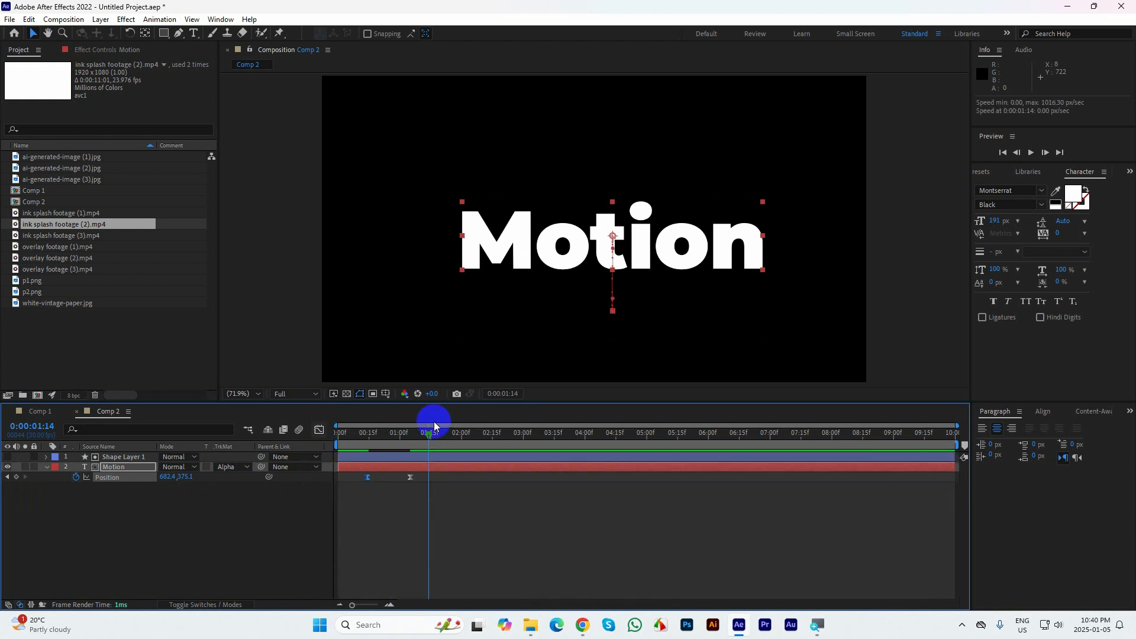
key(space)
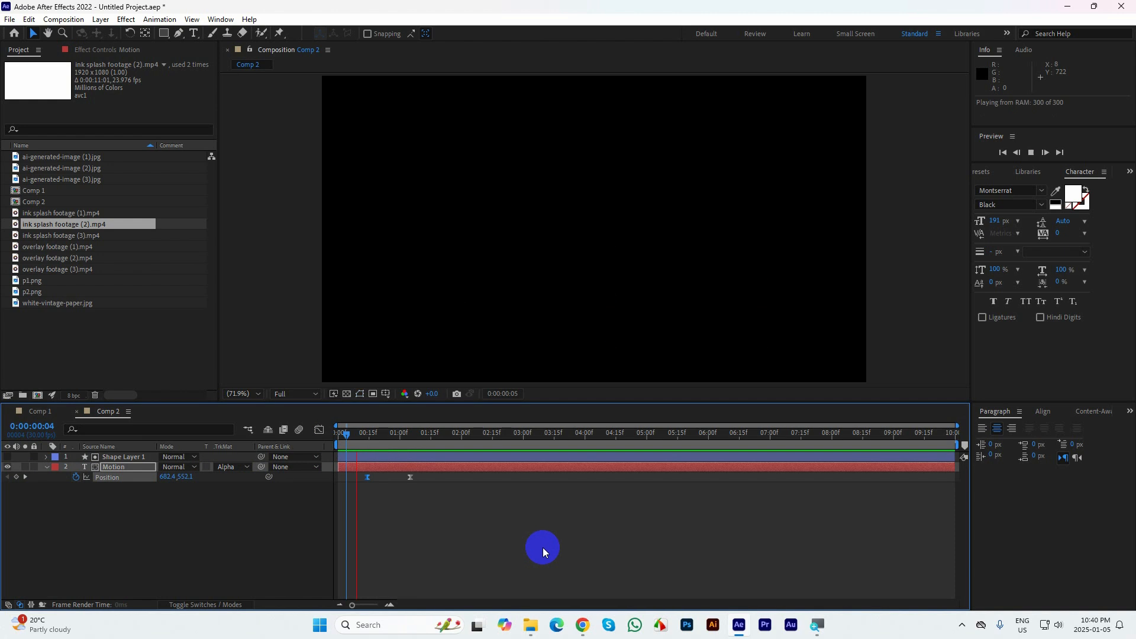
key(space)
click(350, 451)
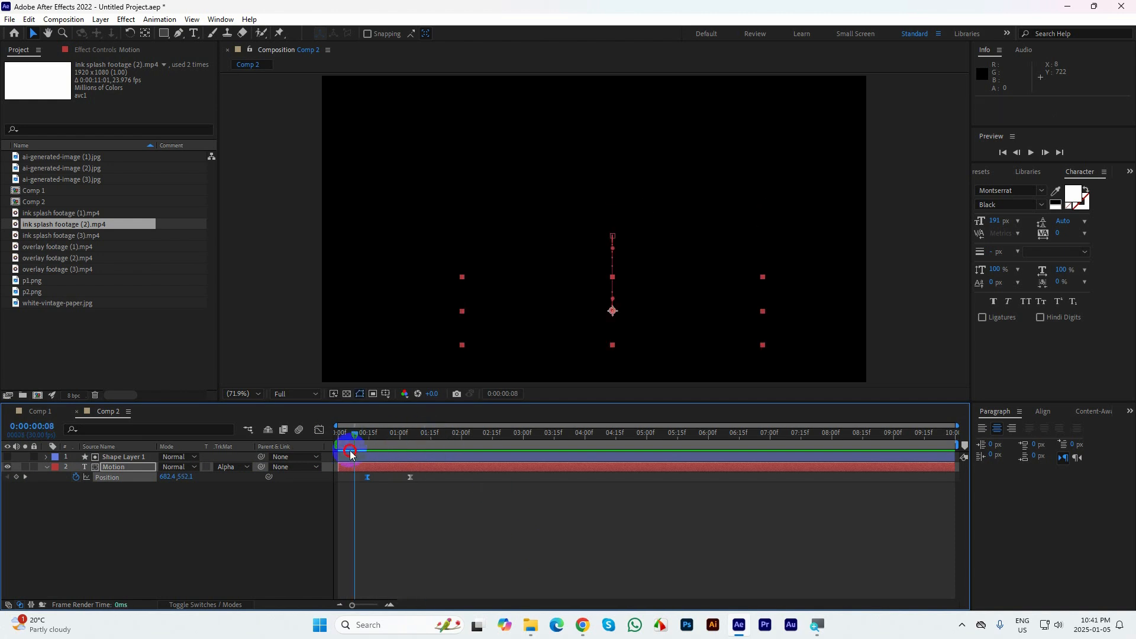
Preview the Motion text reveal twice from near the start of Comp 2
key(space)
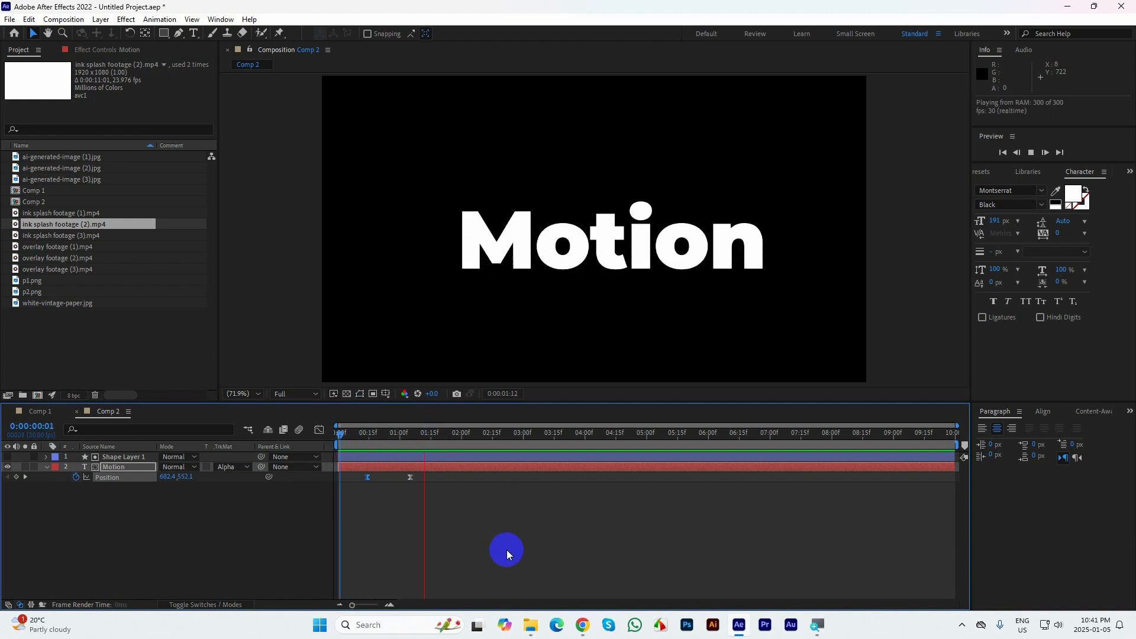
key(space)
drag(445, 431, 344, 433)
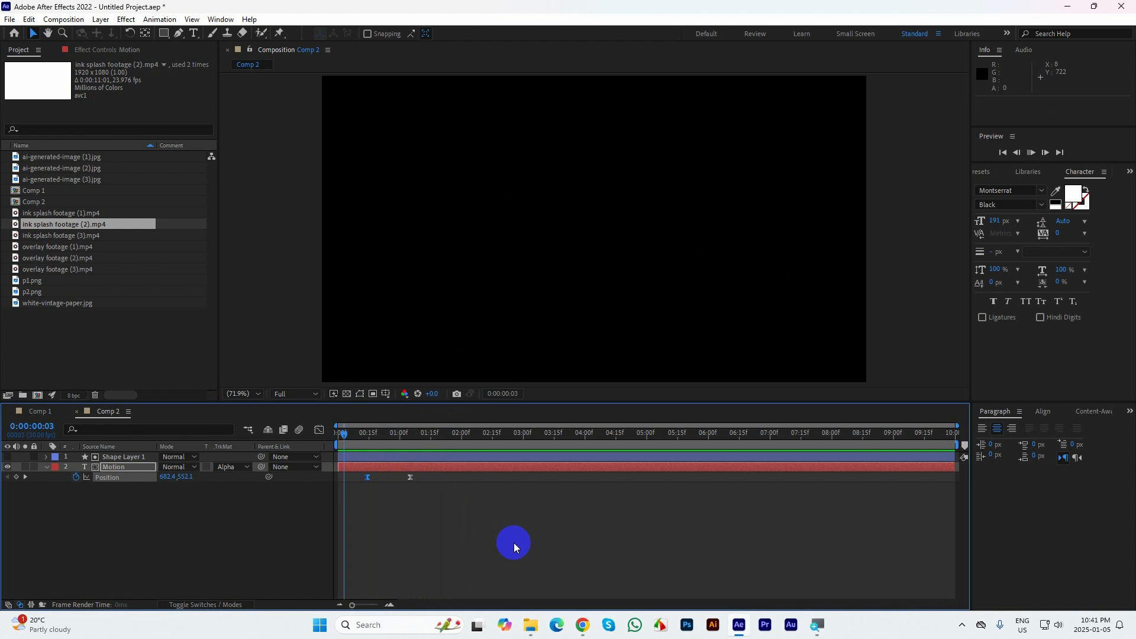
key(space)
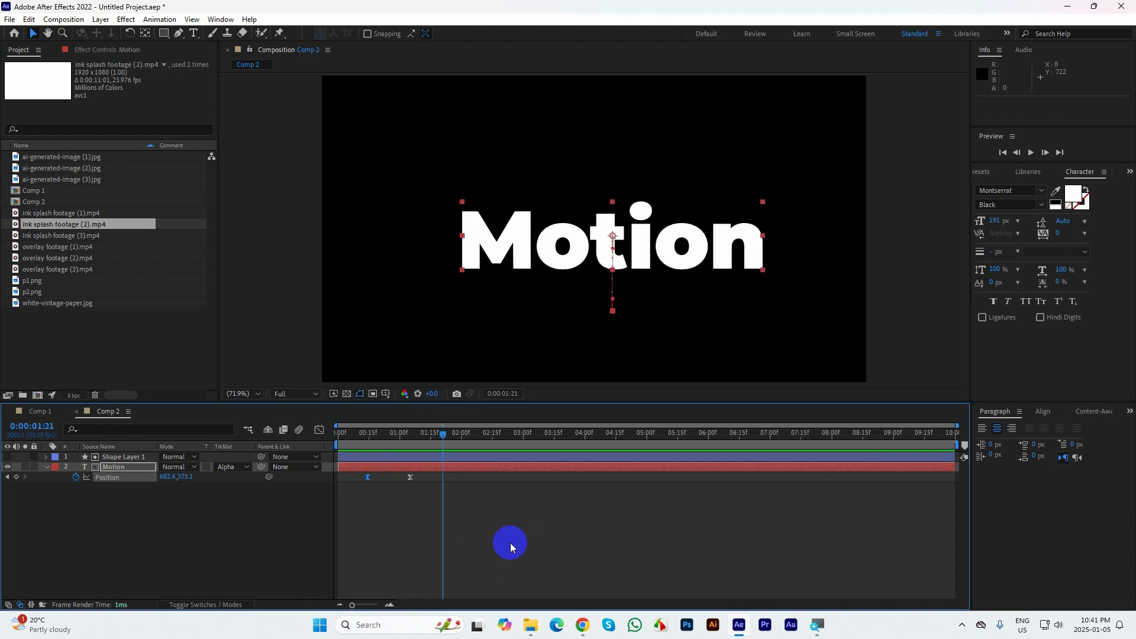
click(463, 457)
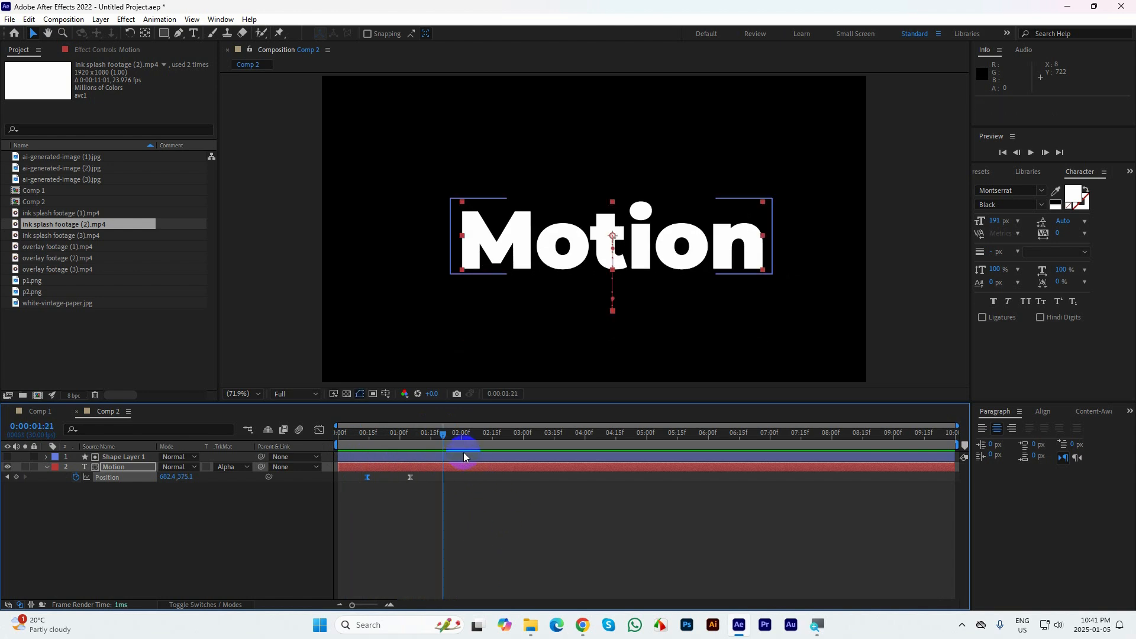
Remove the Motion text's Position keyframes and delete the rectangle shape layer used as its matte
click(76, 477)
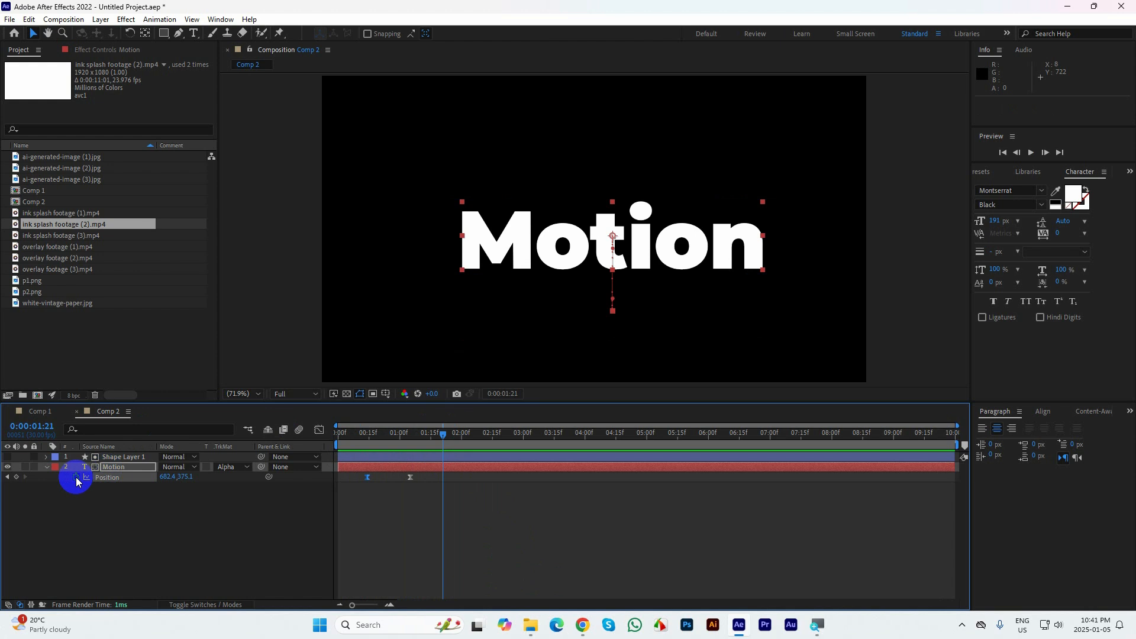
click(112, 457)
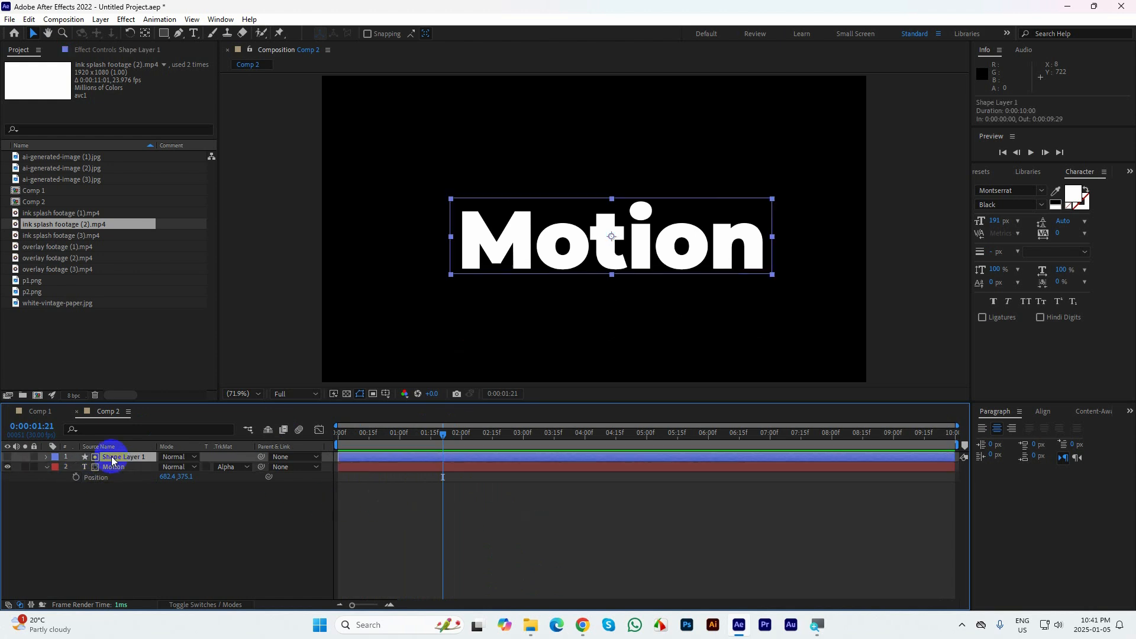
key(Delete)
Set the Motion text's font size to 100 px
click(761, 246)
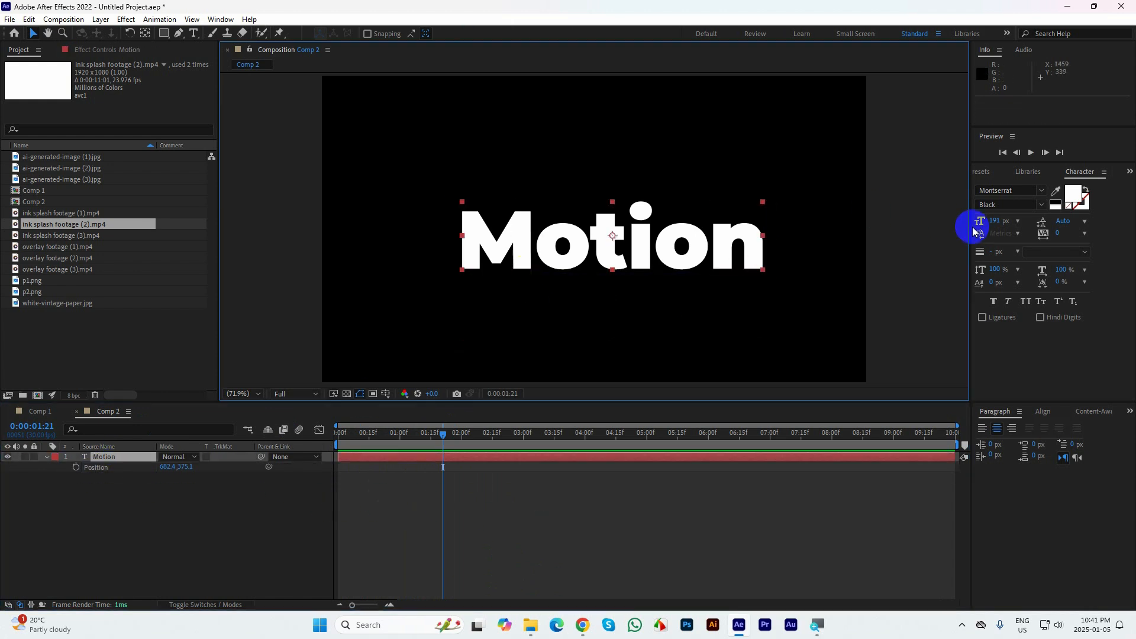
click(997, 223)
text(100)
key(Return)
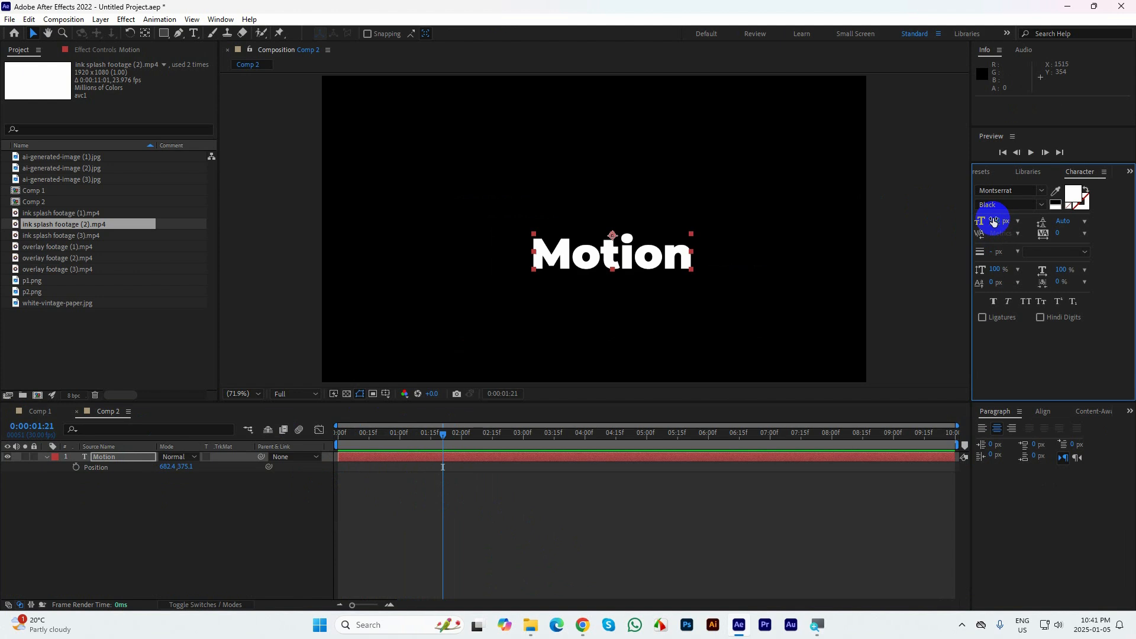
Center the Motion text's anchor point and move the text to about 426, 389 in the composition
ctrl+double_click(145, 33)
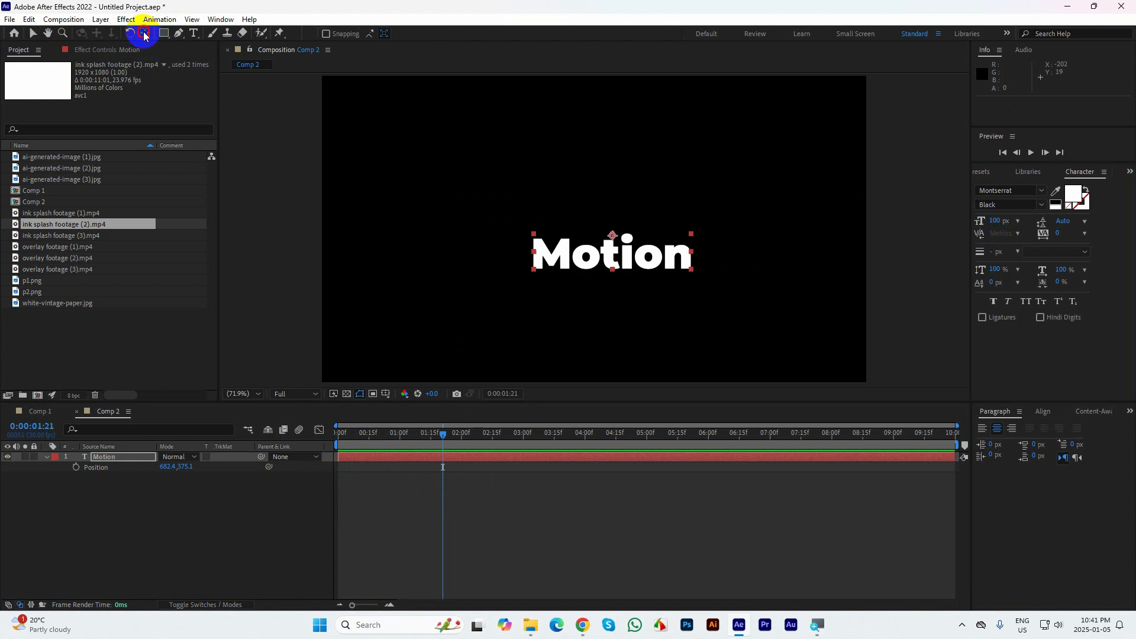
click(34, 34)
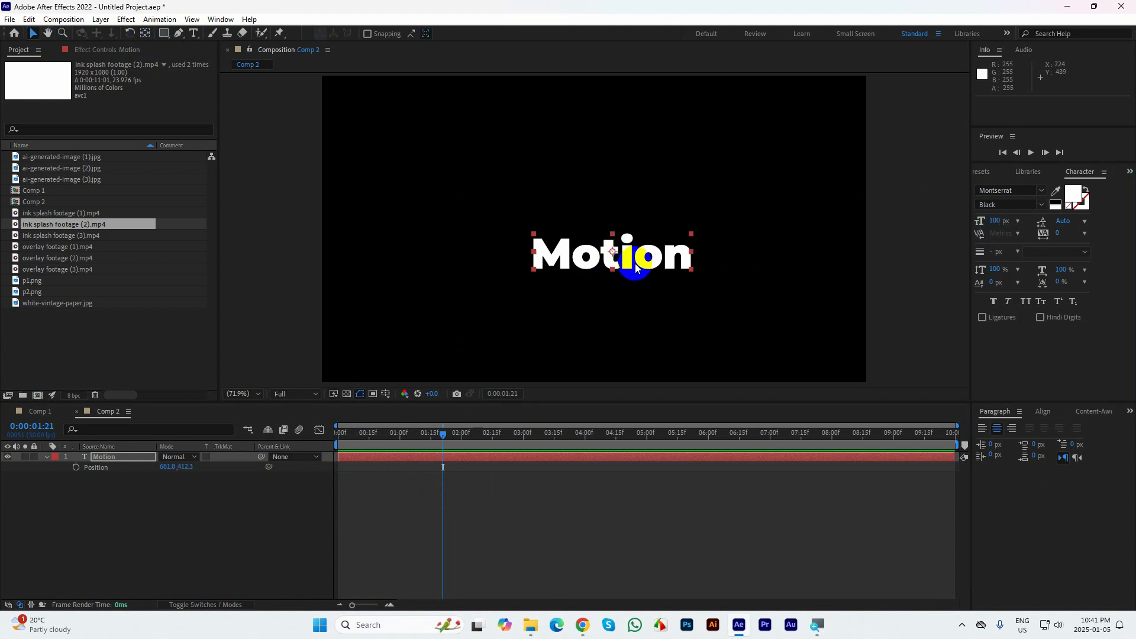
drag(634, 264, 526, 253)
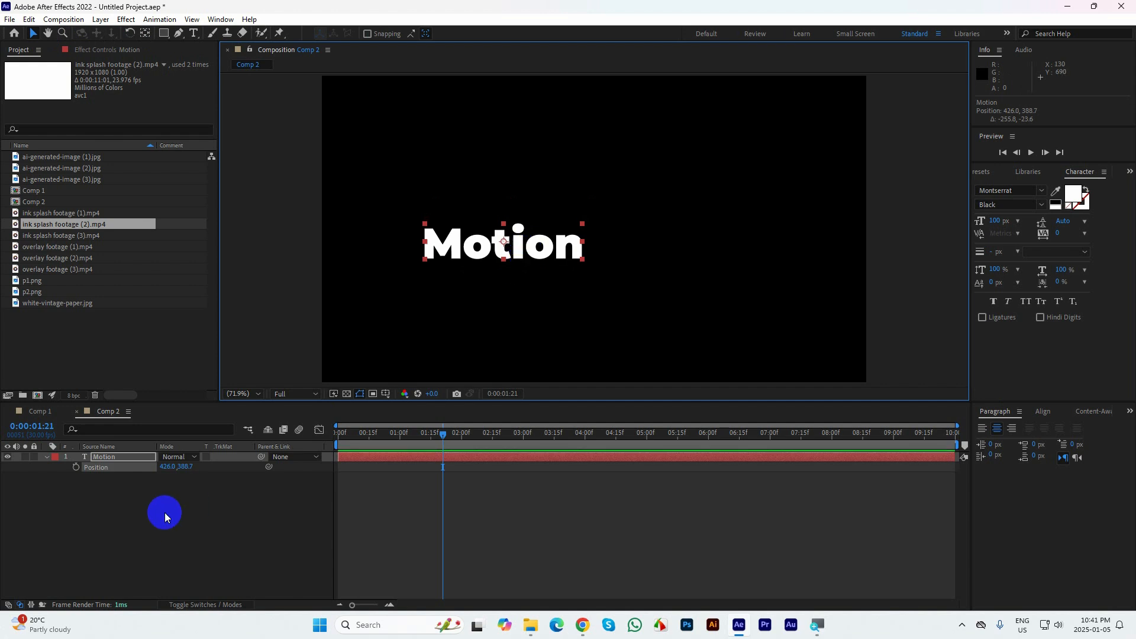
Duplicate the Motion text layer, undo the copy's trial move, and set the original layer's track matte to None
key(ctrl+d)
key(ctrl+z)
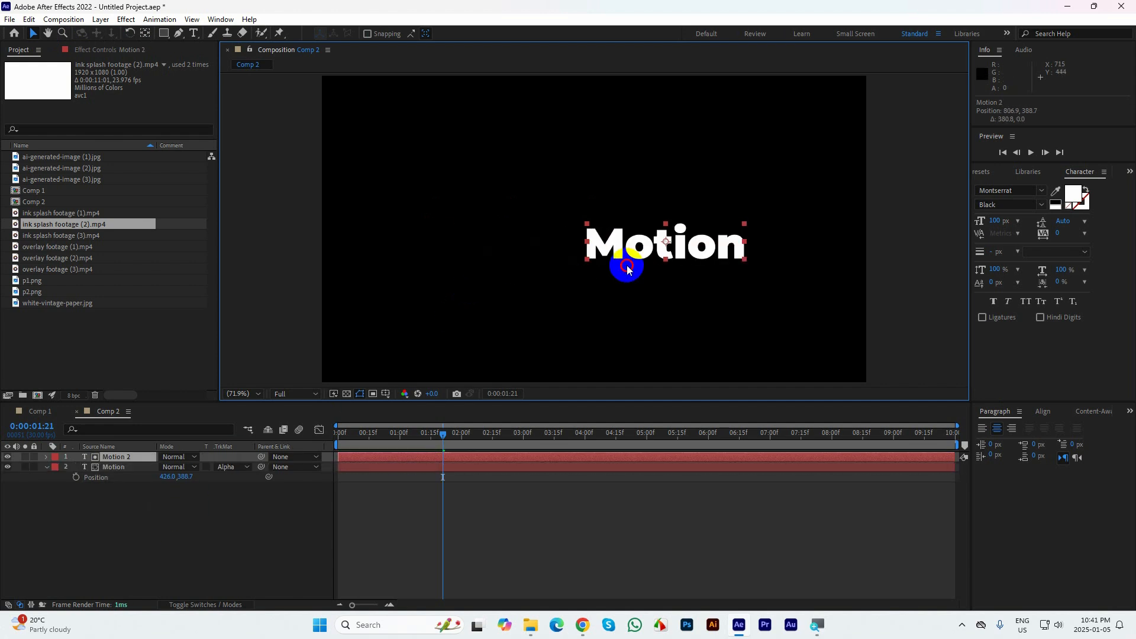
click(114, 467)
click(231, 467)
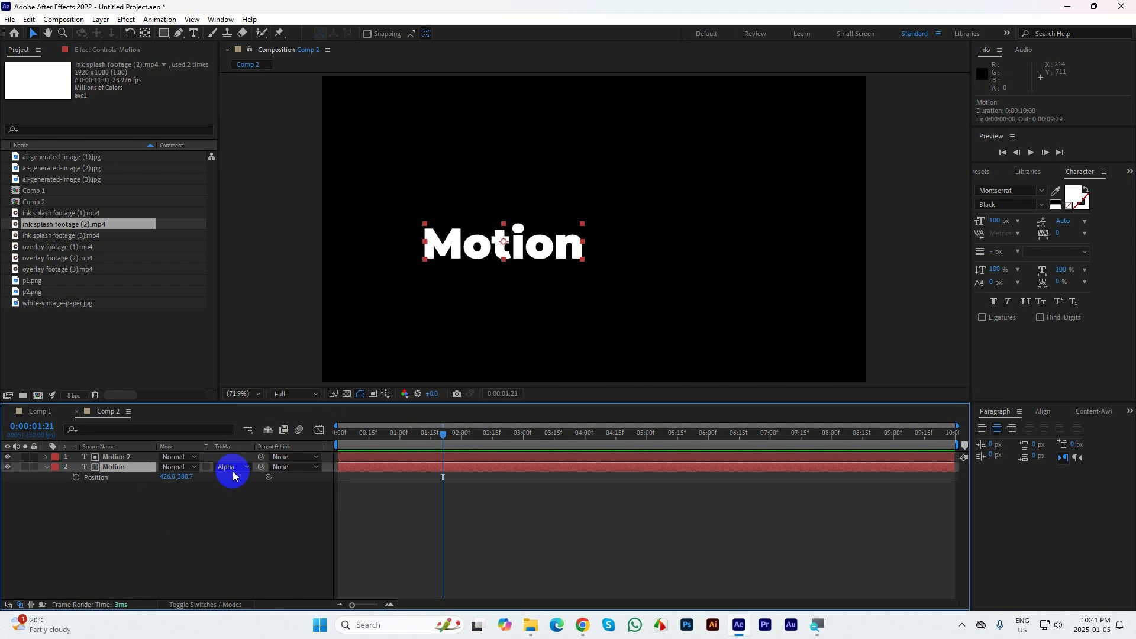
click(246, 480)
click(163, 520)
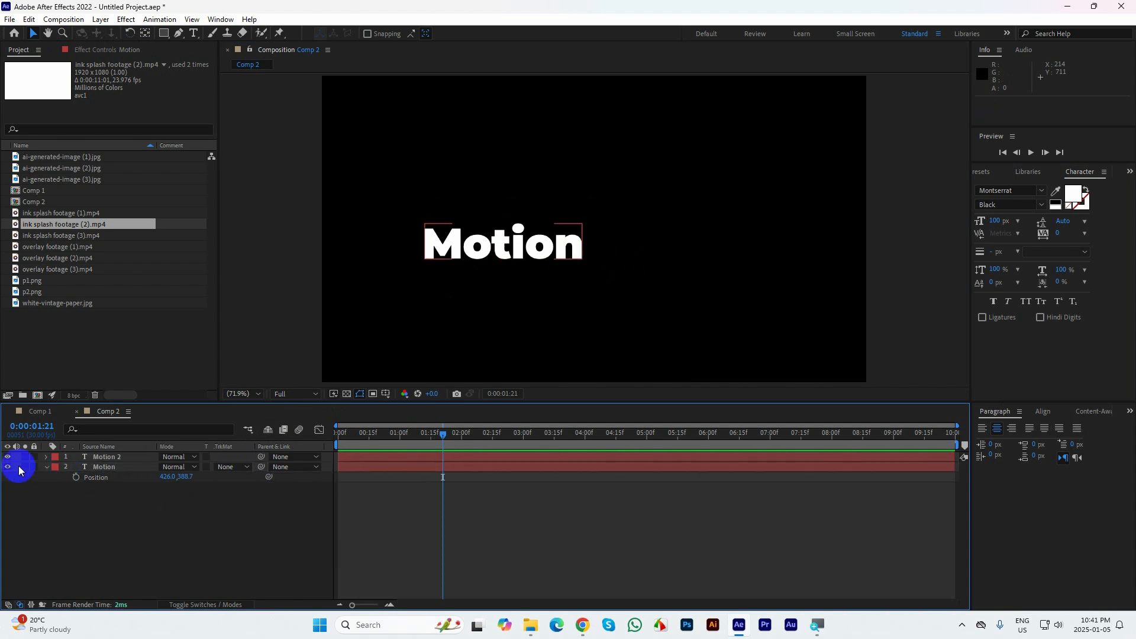
click(119, 446)
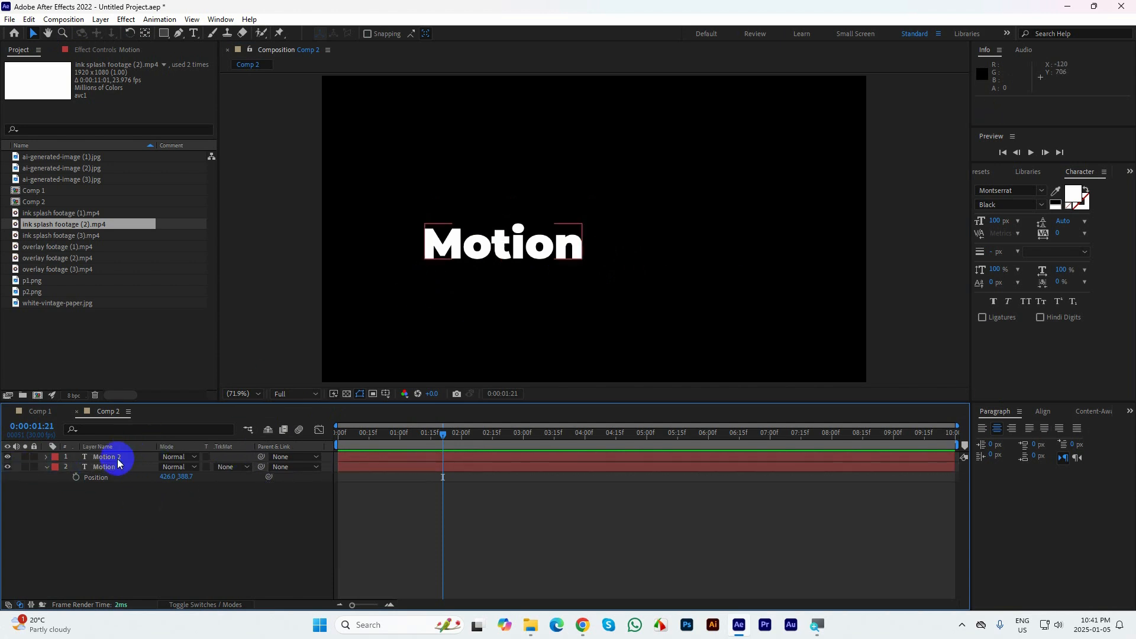
Move the duplicated text to the right of Motion and change its wording to "Graphics"
click(107, 457)
drag(481, 272, 641, 260)
double_click(633, 246)
text(Graphics)
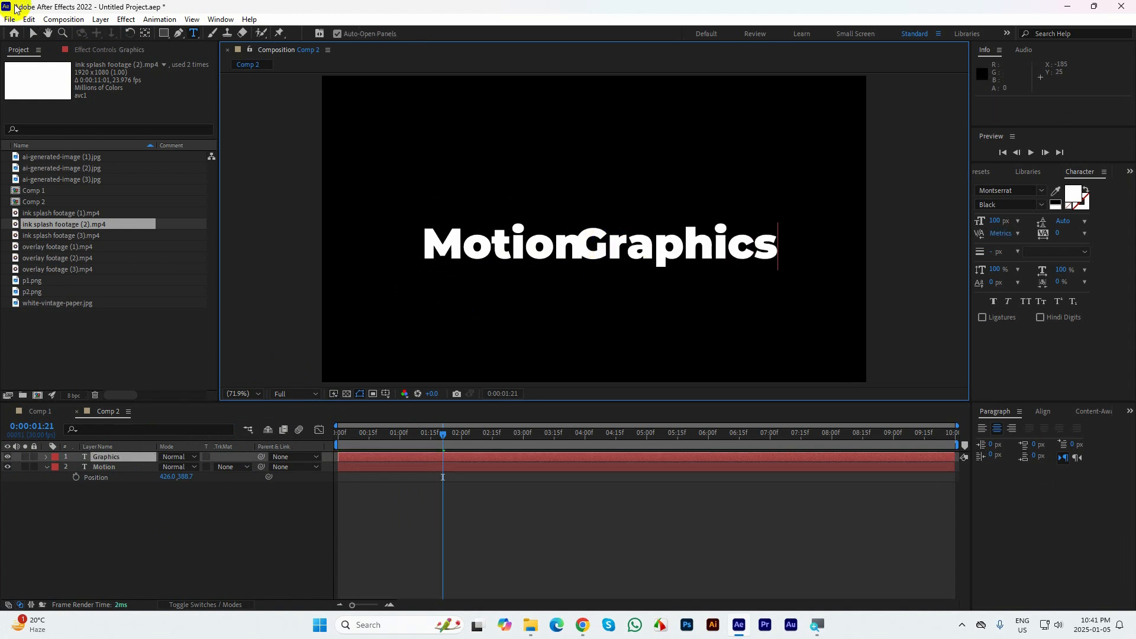
Space the two words on one line as "Motion Graphics", shifting Motion to about X 397
click(34, 33)
drag(590, 251, 633, 255)
shift+click(556, 245)
click(857, 274)
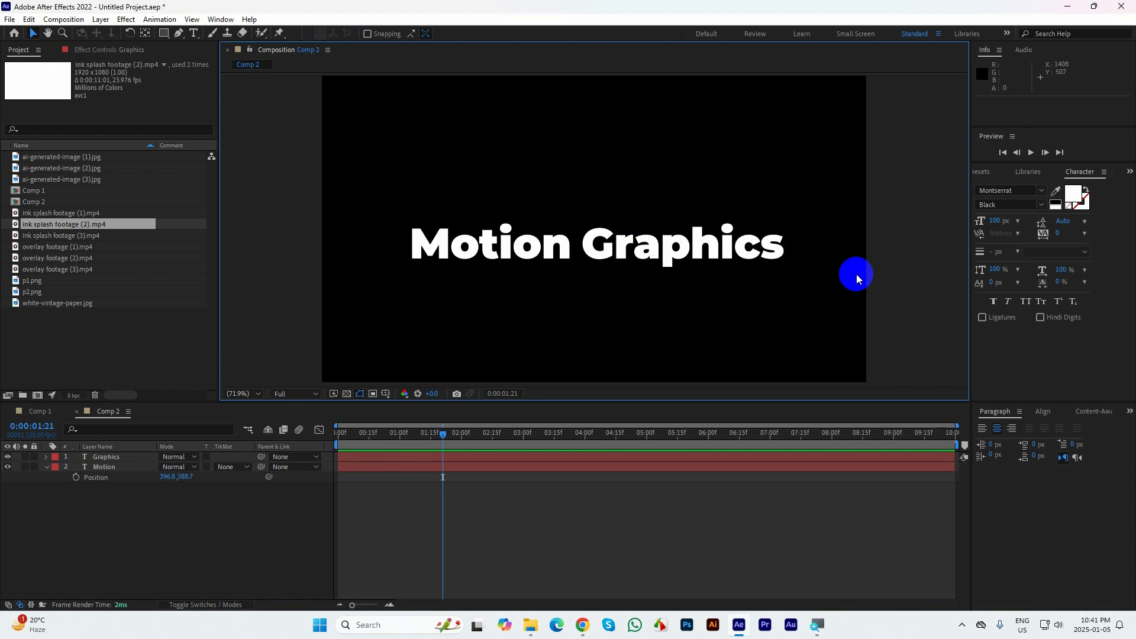
Center the anchor point of the Graphics text and collapse the Motion layer's properties
click(672, 225)
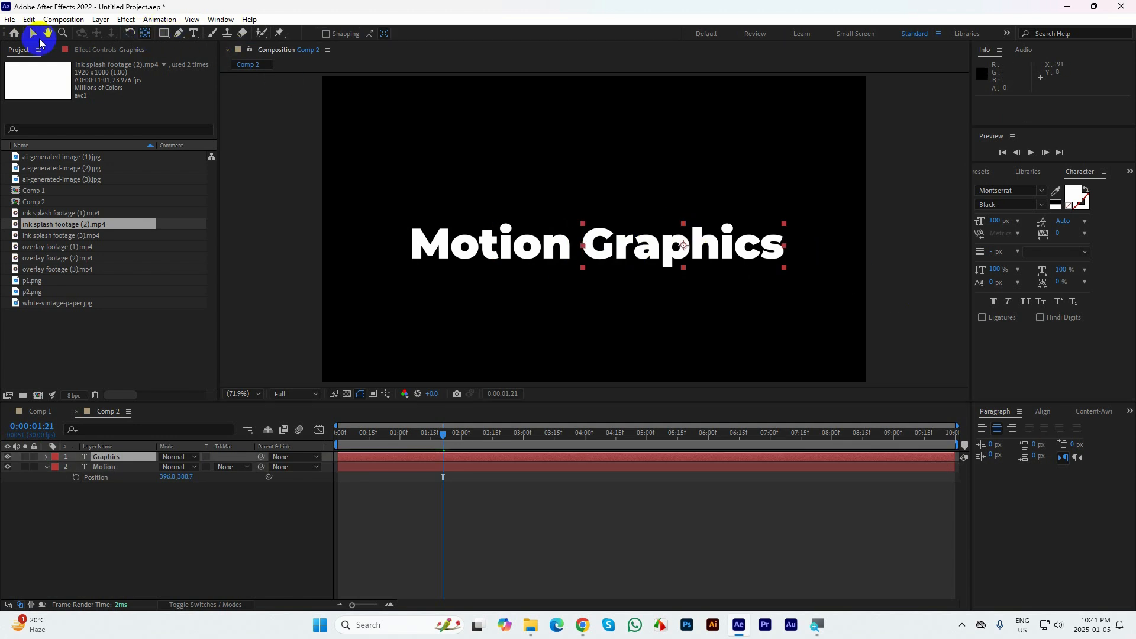
click(98, 502)
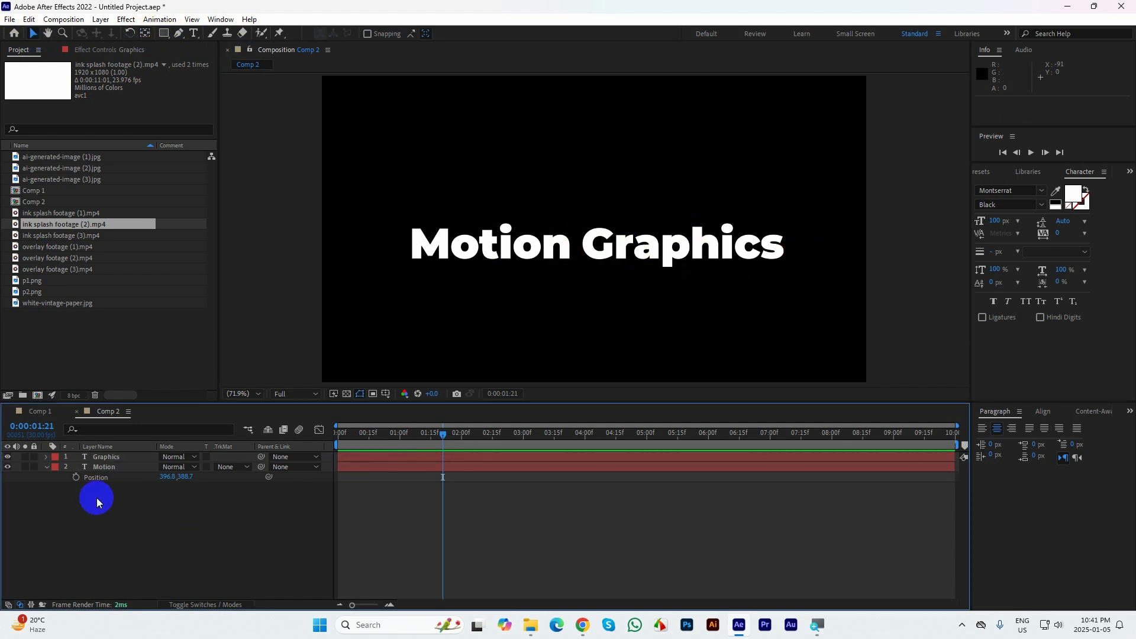
click(46, 467)
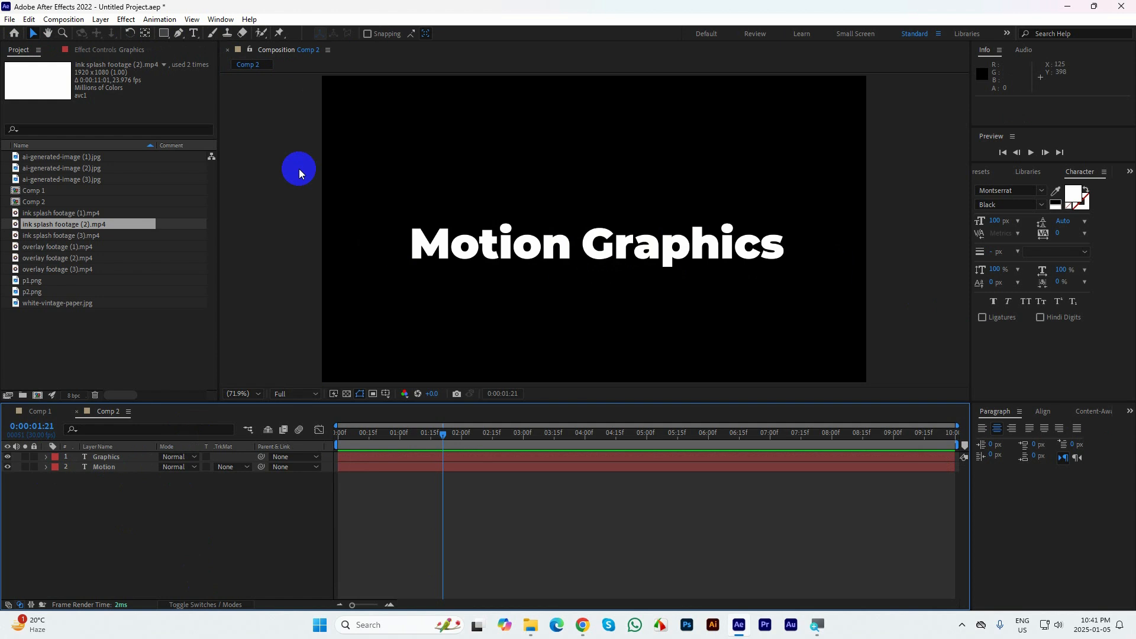
Activate the Rectangle tool with no layer selected, ready for a new shape layer
click(158, 45)
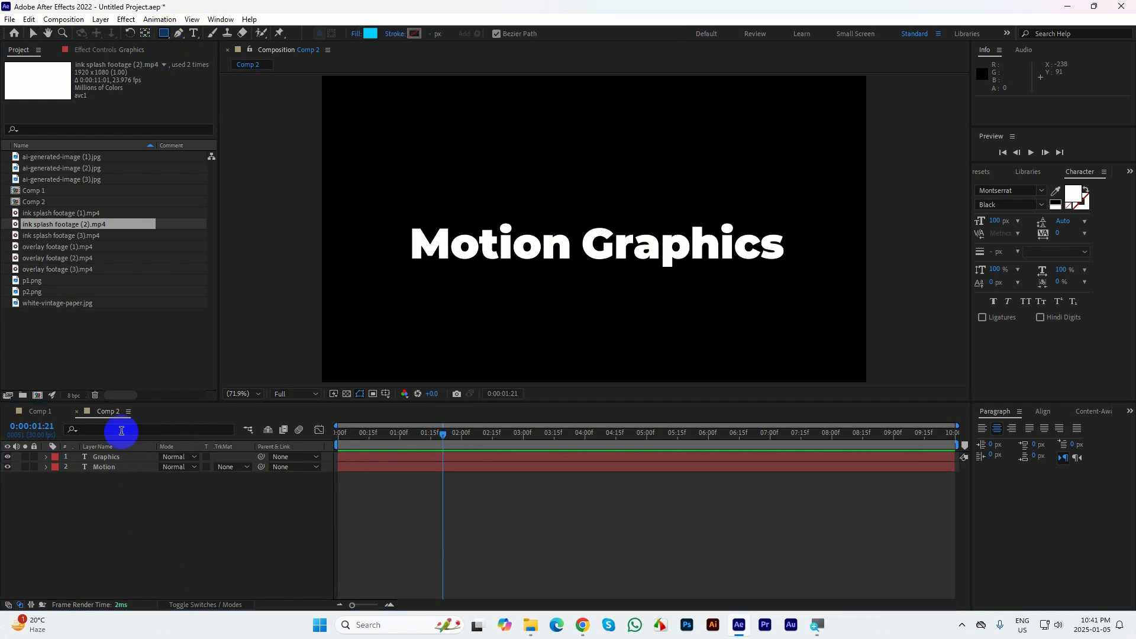
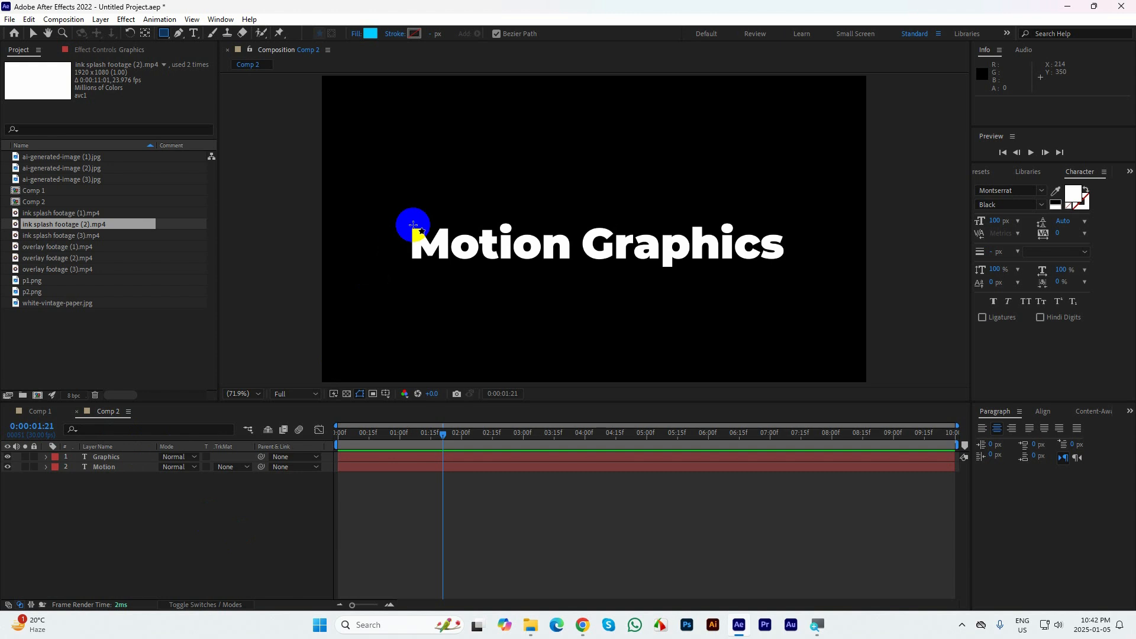
Draw a cyan rectangle fully covering the word Motion and collapse the new shape layer's properties
drag(402, 218, 578, 272)
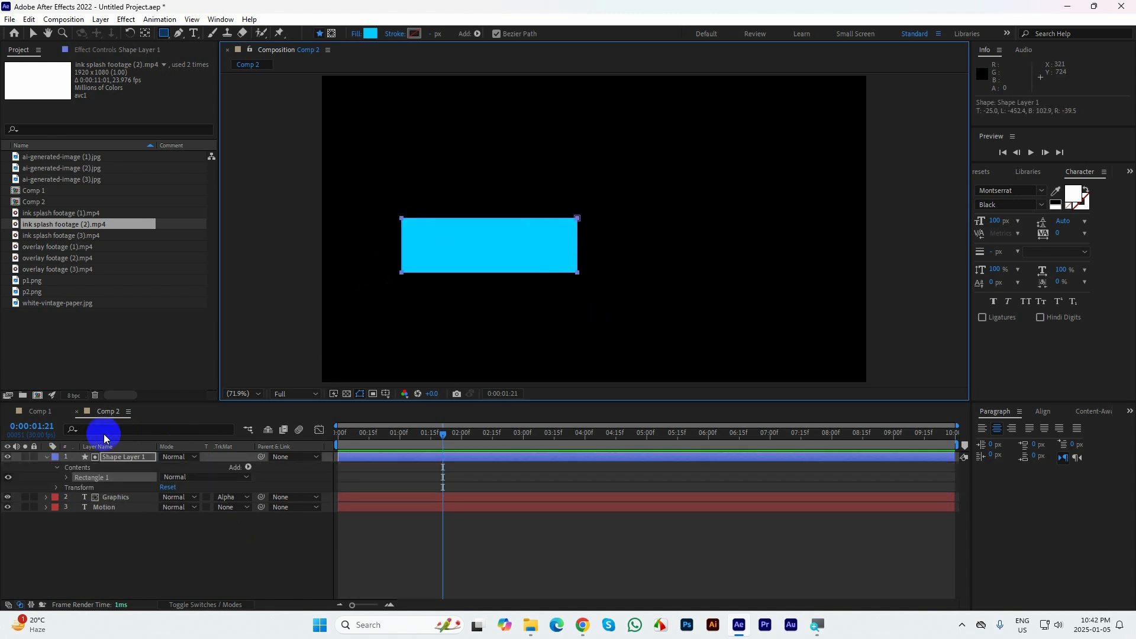
click(46, 455)
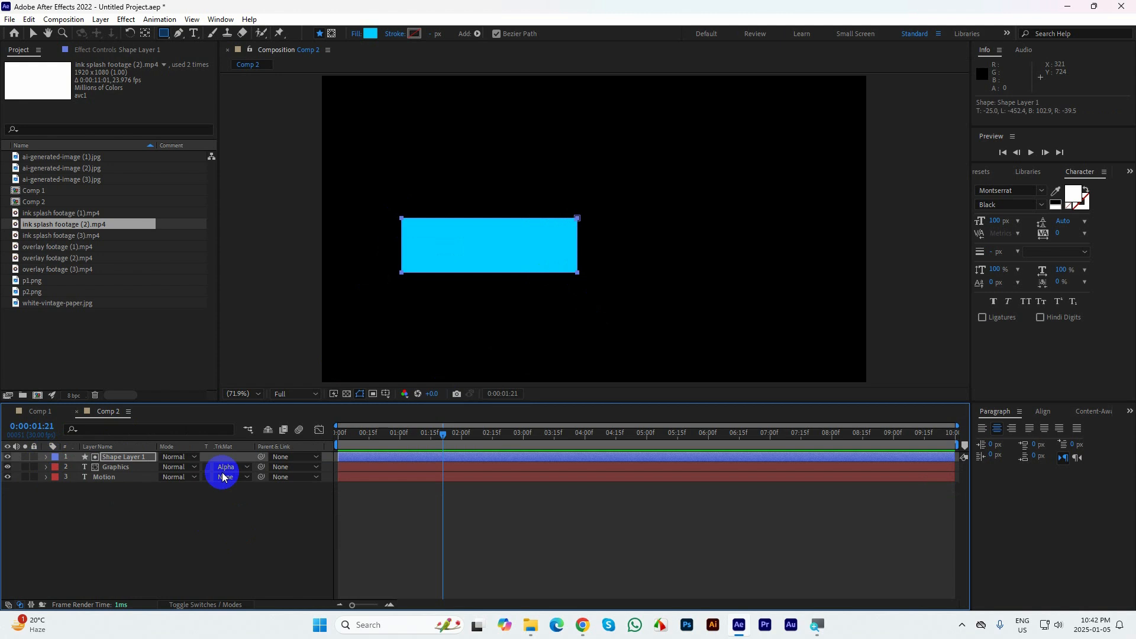
click(33, 33)
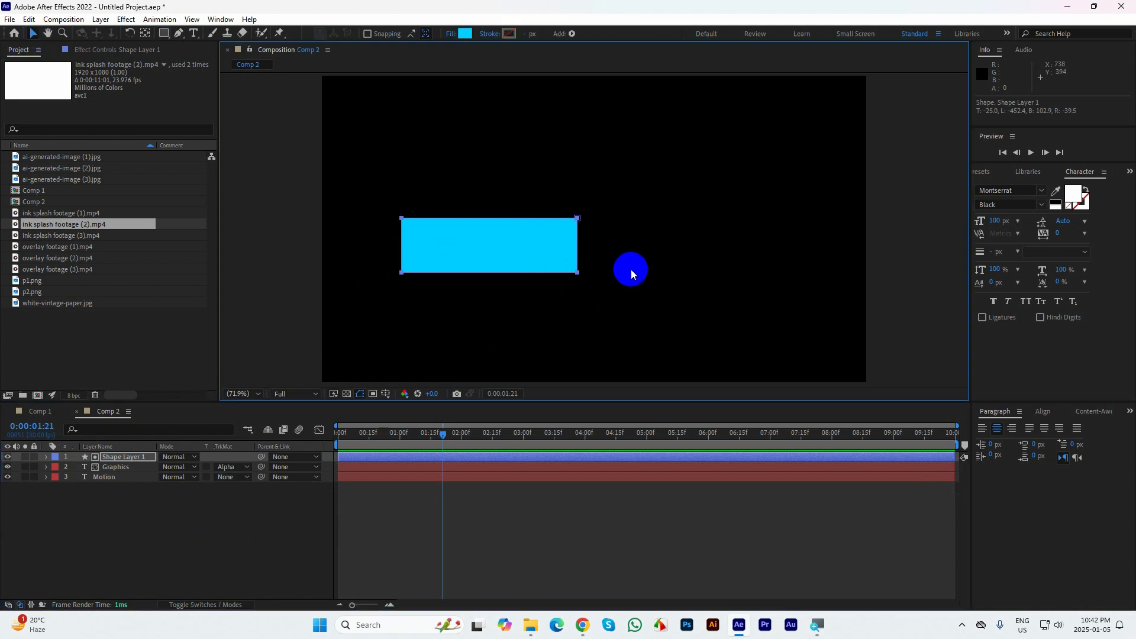
Remove the track matte from the Graphics text layer
click(644, 269)
click(647, 258)
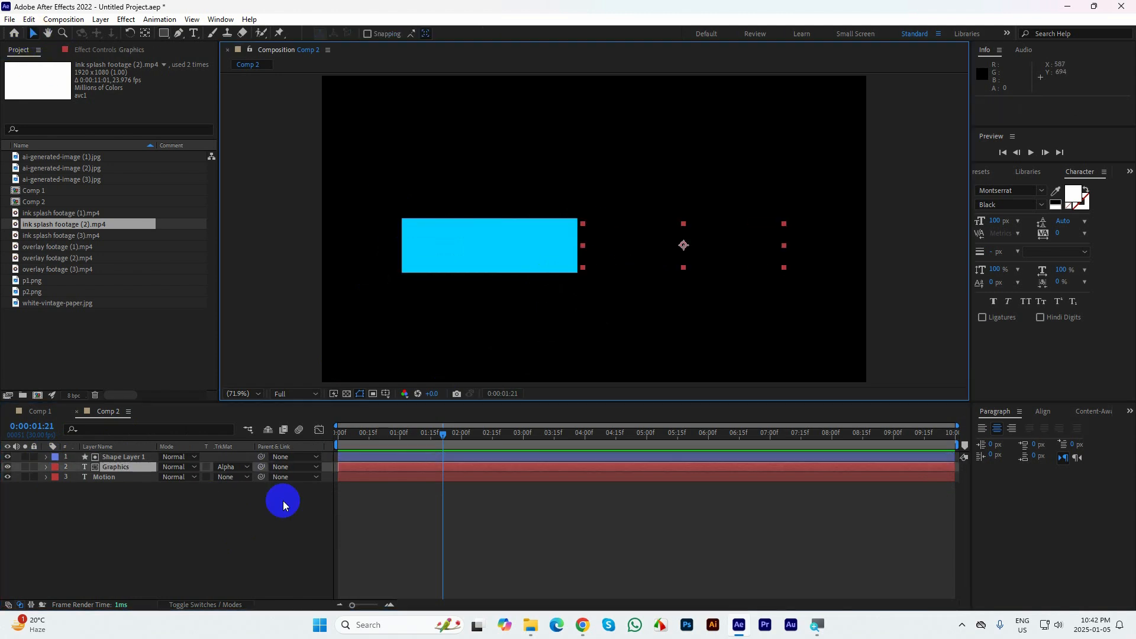
click(233, 467)
click(243, 478)
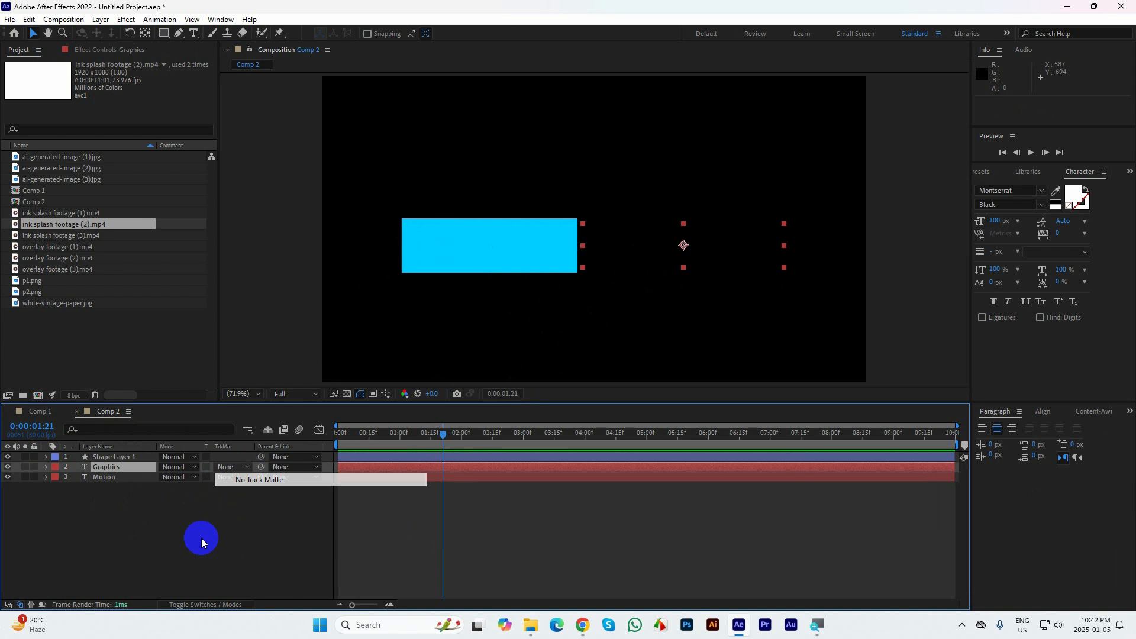
Draw a second cyan rectangle fully covering the word Graphics, as its own shape layer with its properties collapsed
click(164, 34)
mouse_move(576, 218)
mouse_down()
mouse_move(598, 272)
mouse_move(799, 273)
mouse_up()
click(34, 34)
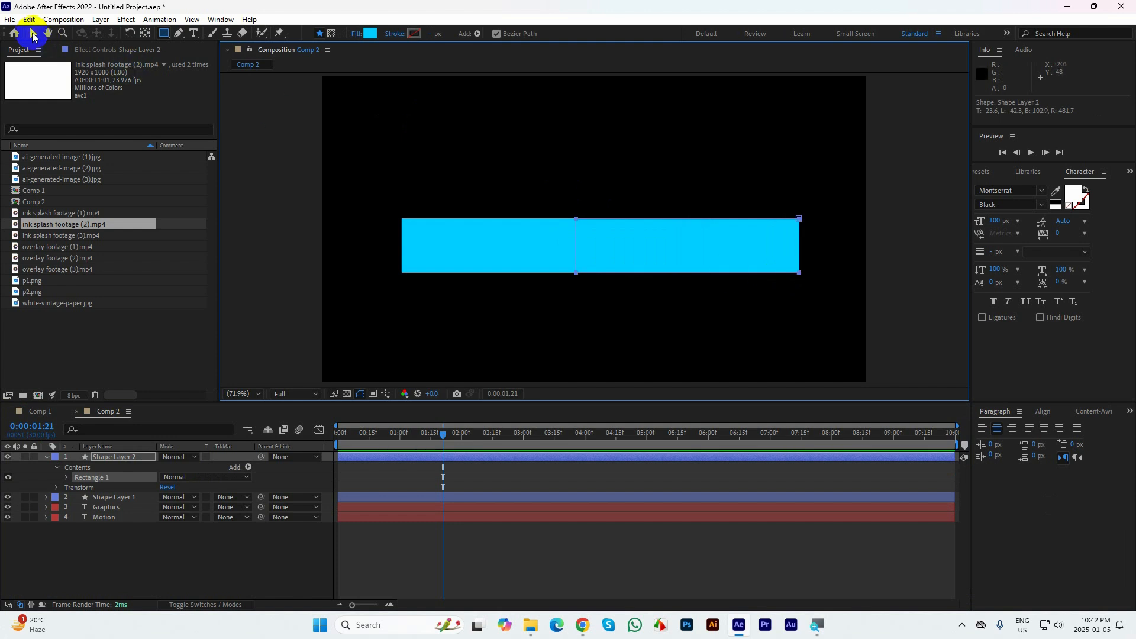
click(46, 461)
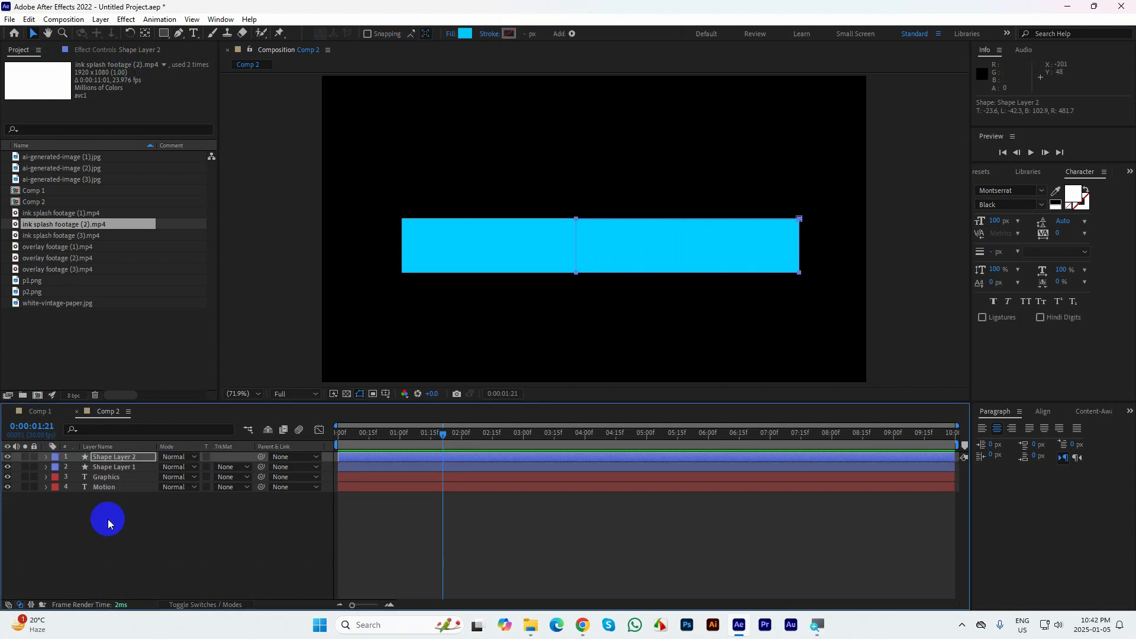
Reorder Shape Layer 1 to sit directly above the Motion layer and below Graphics
click(108, 519)
click(122, 472)
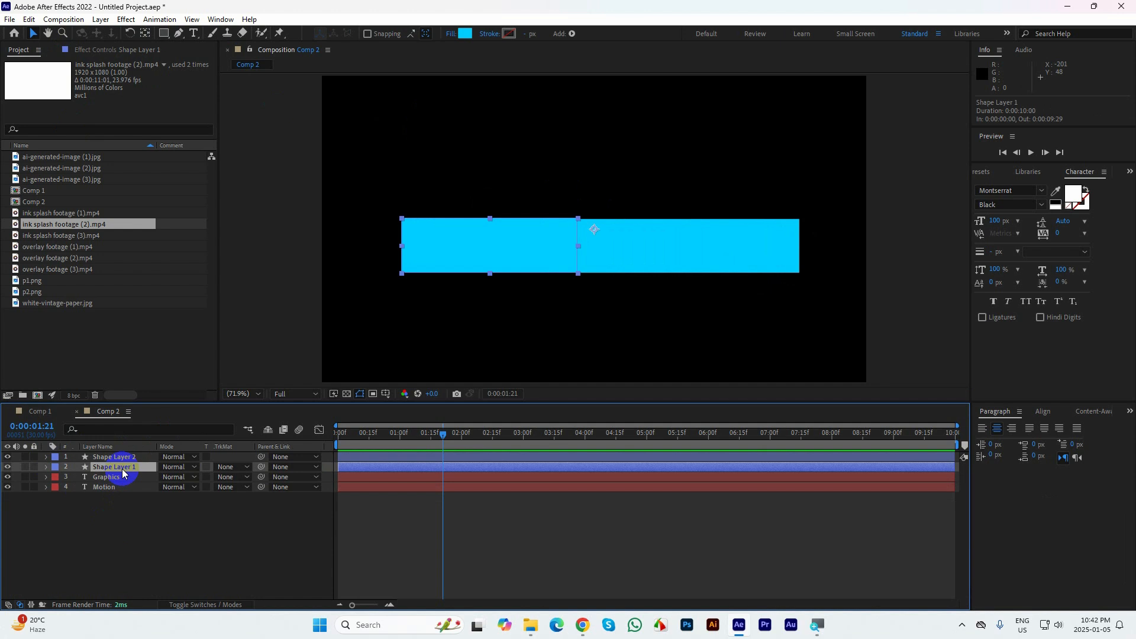
drag(123, 472, 113, 484)
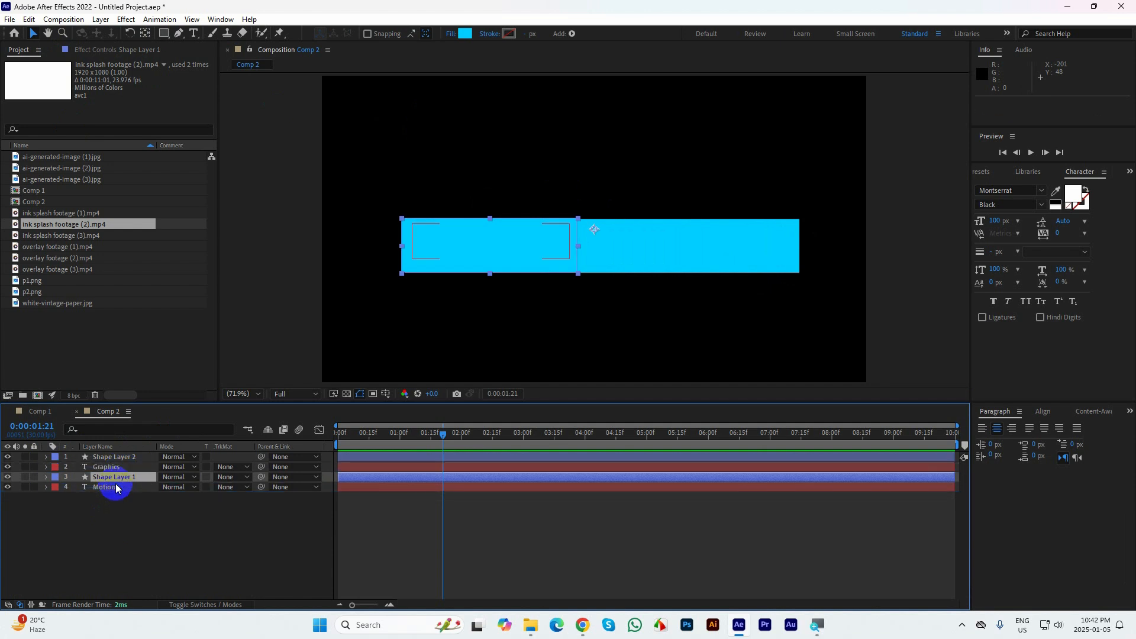
click(117, 460)
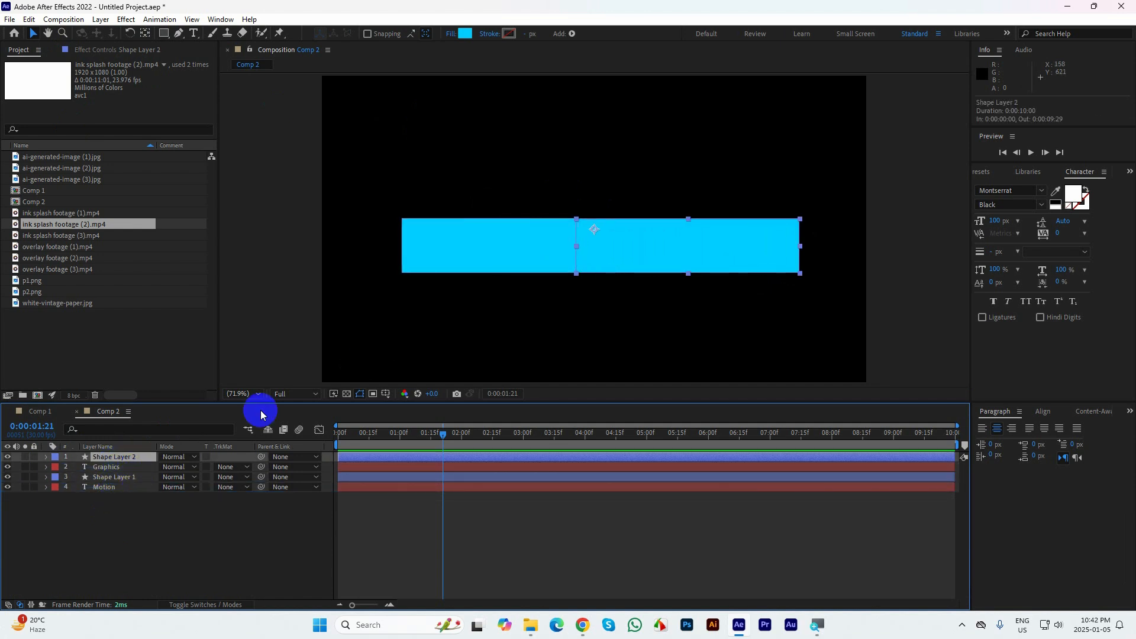
click(112, 468)
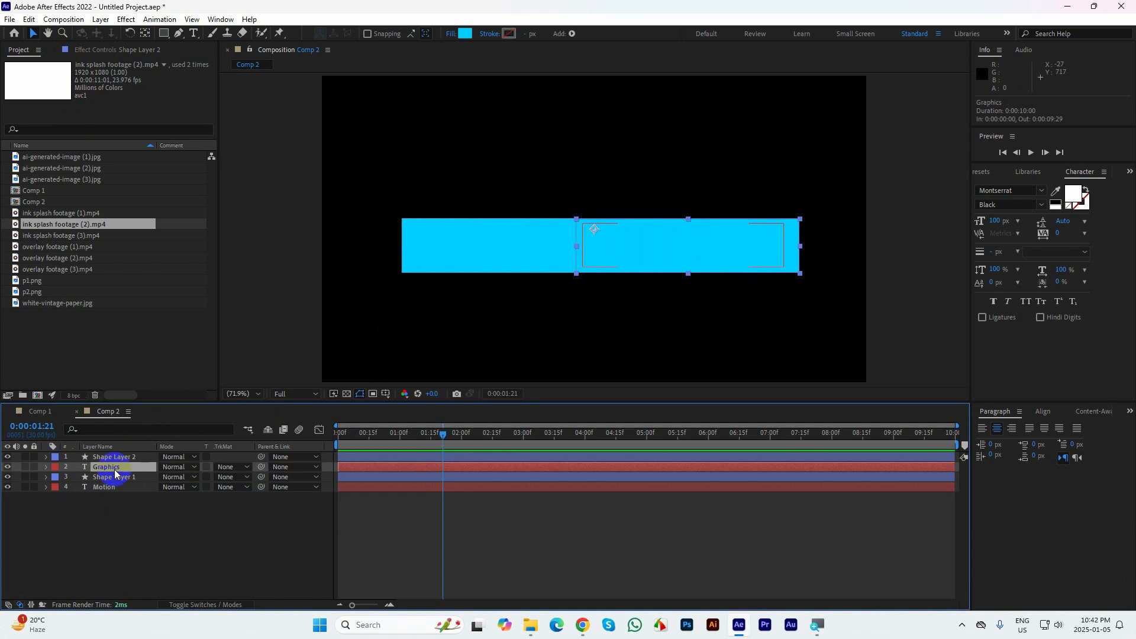
click(126, 510)
Set the Motion layer's track matte to Alpha Matte "Shape Layer 1"
click(104, 487)
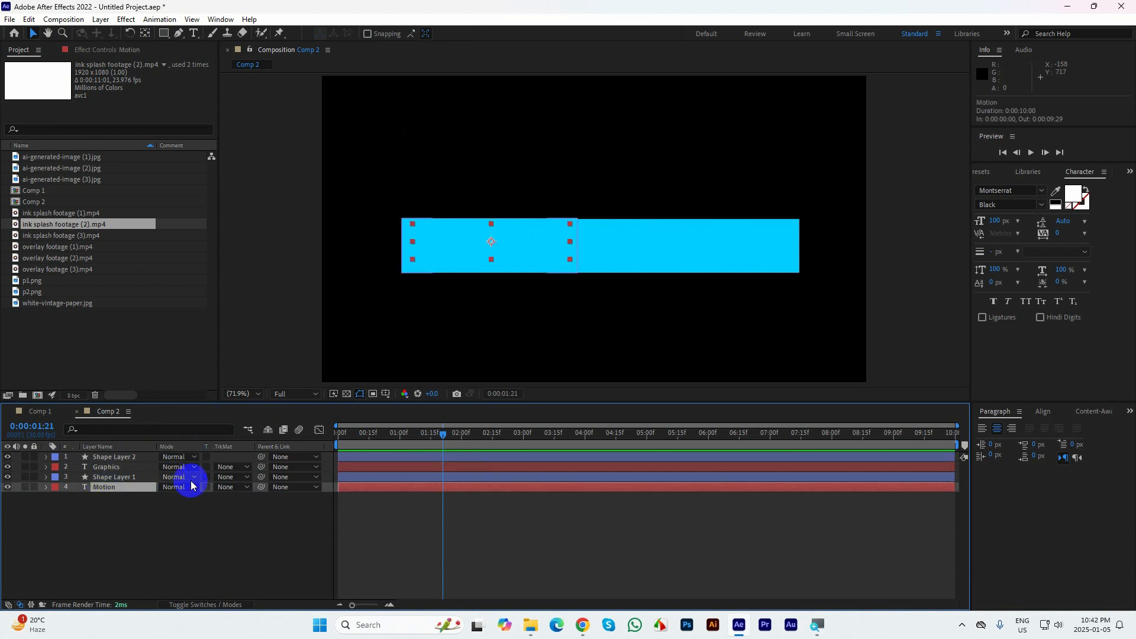
click(224, 487)
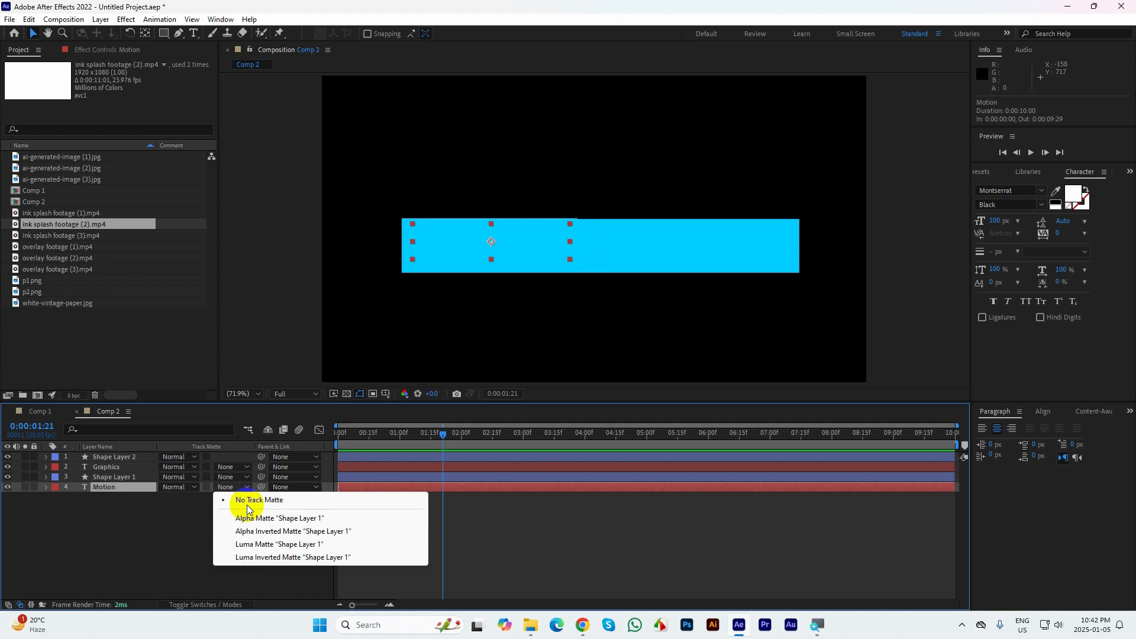
click(250, 519)
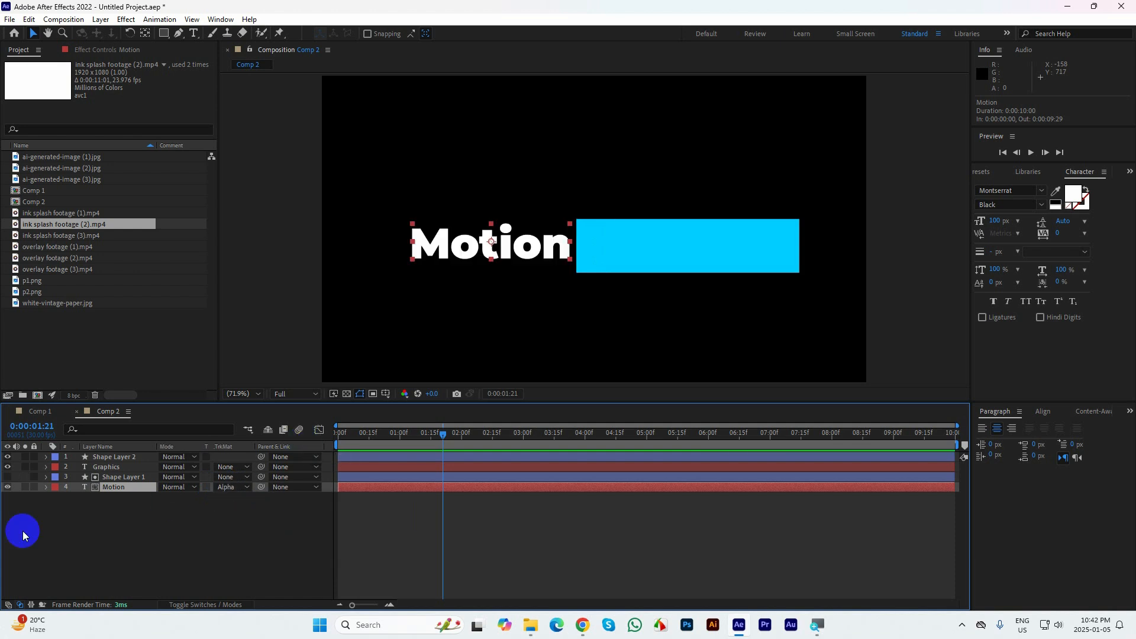
Set the Graphics layer's track matte to Alpha Matte "Shape Layer 2"
click(106, 467)
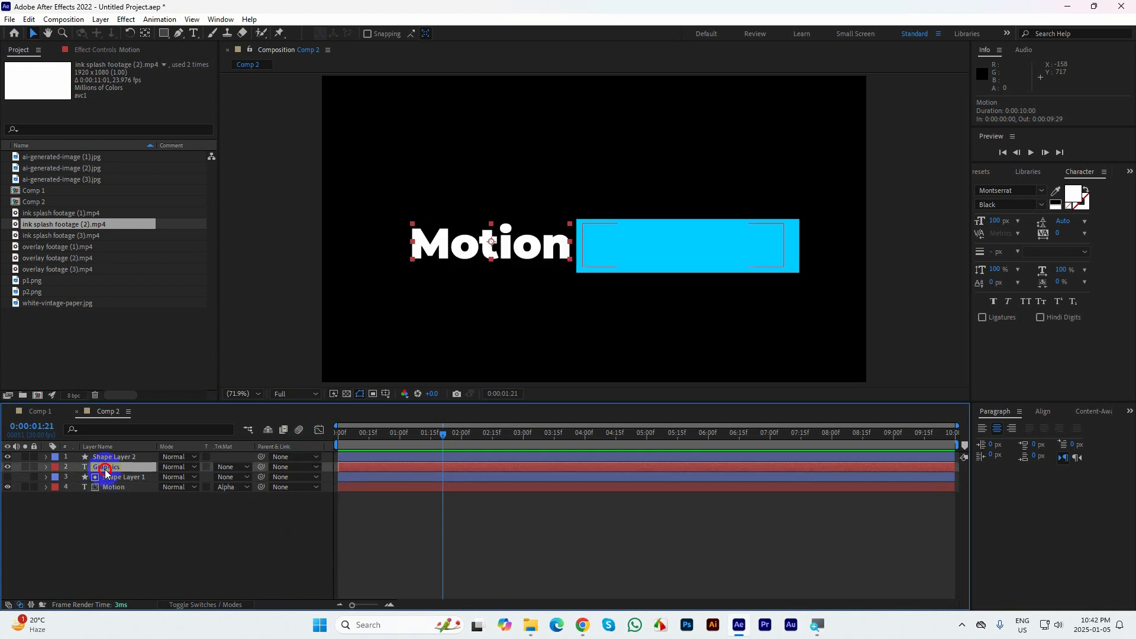
click(225, 468)
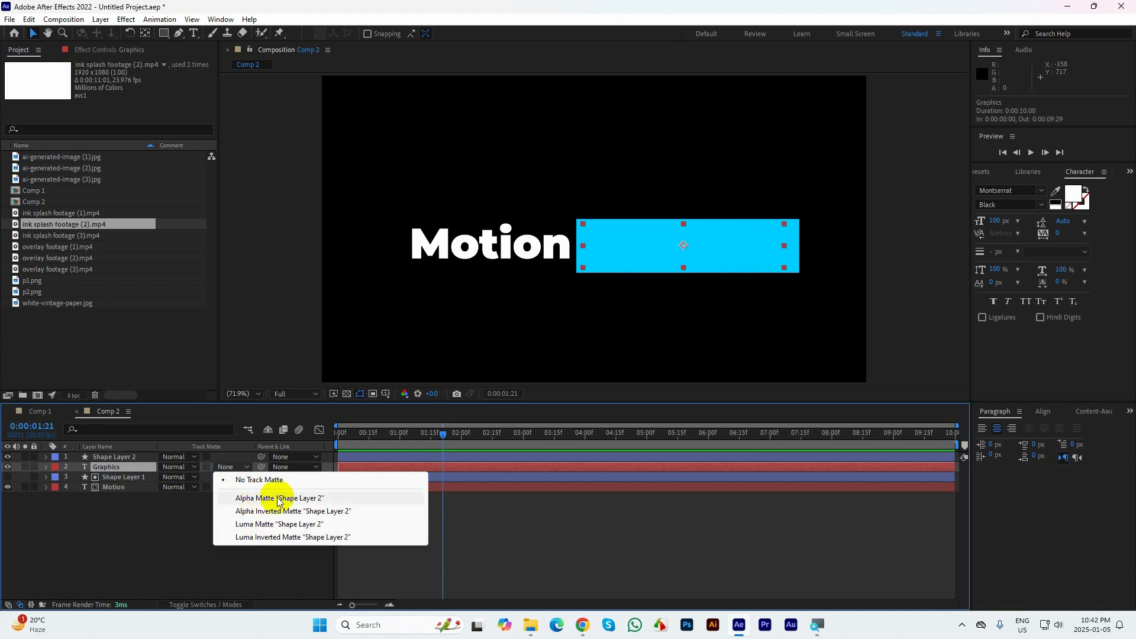
click(322, 499)
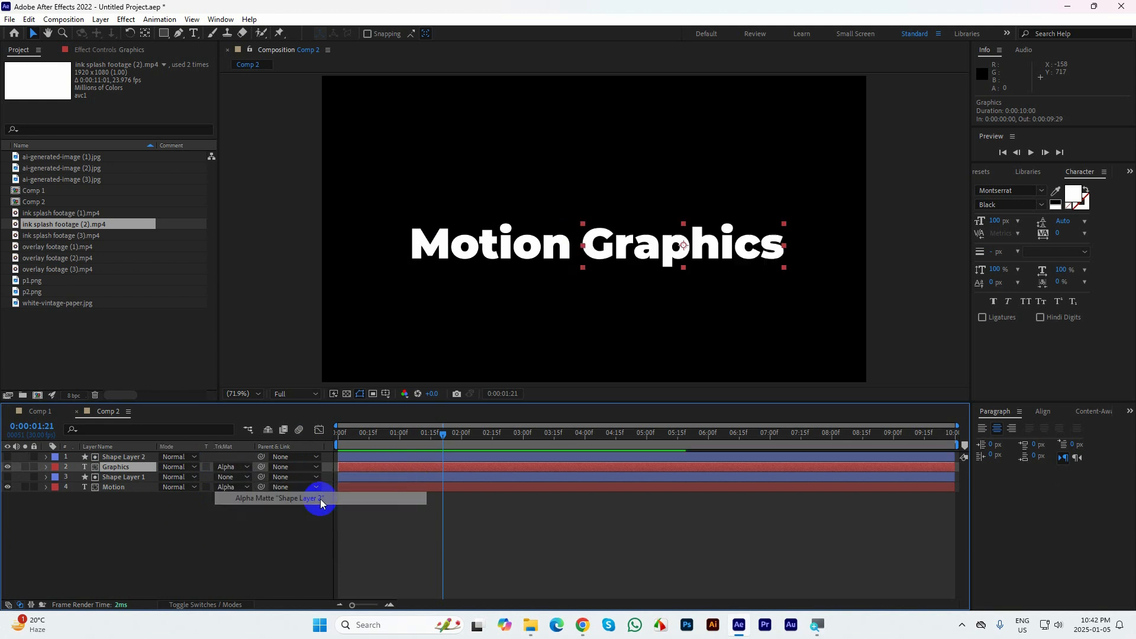
click(496, 252)
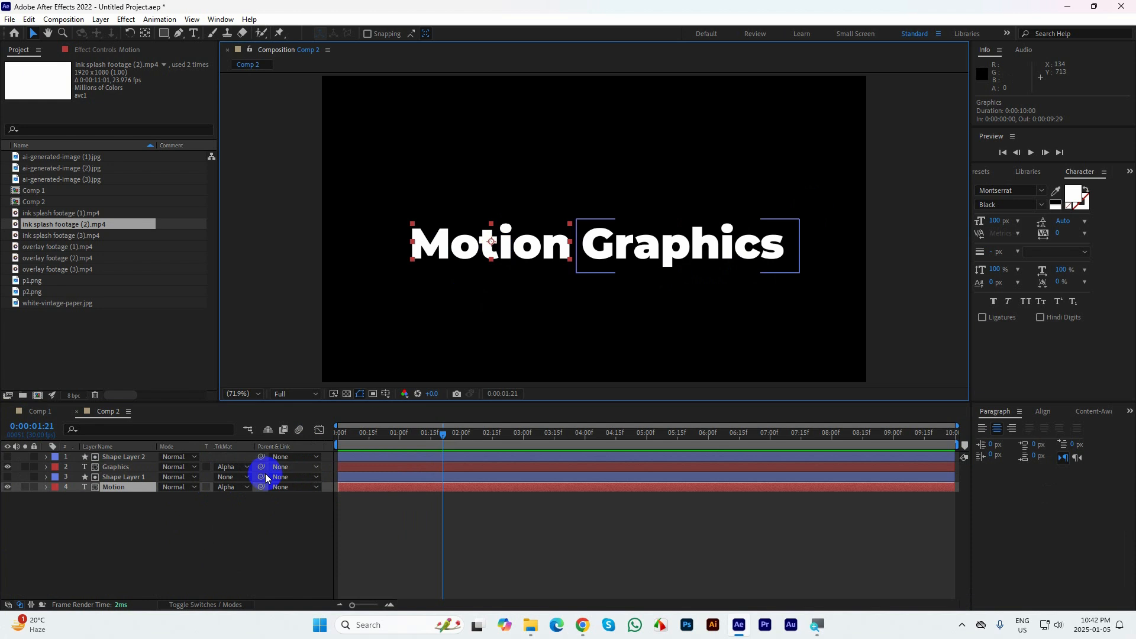
click(188, 526)
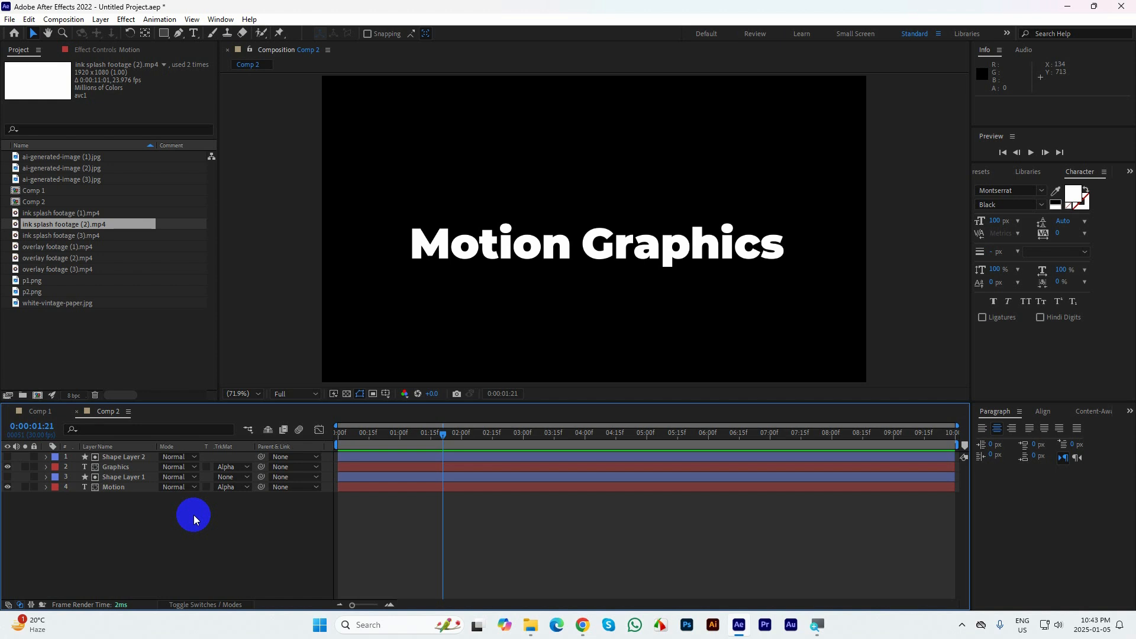
Add Position keyframes to the Motion layer at 0:00:00:15 and 0:00:01:05
click(135, 487)
drag(438, 435, 370, 438)
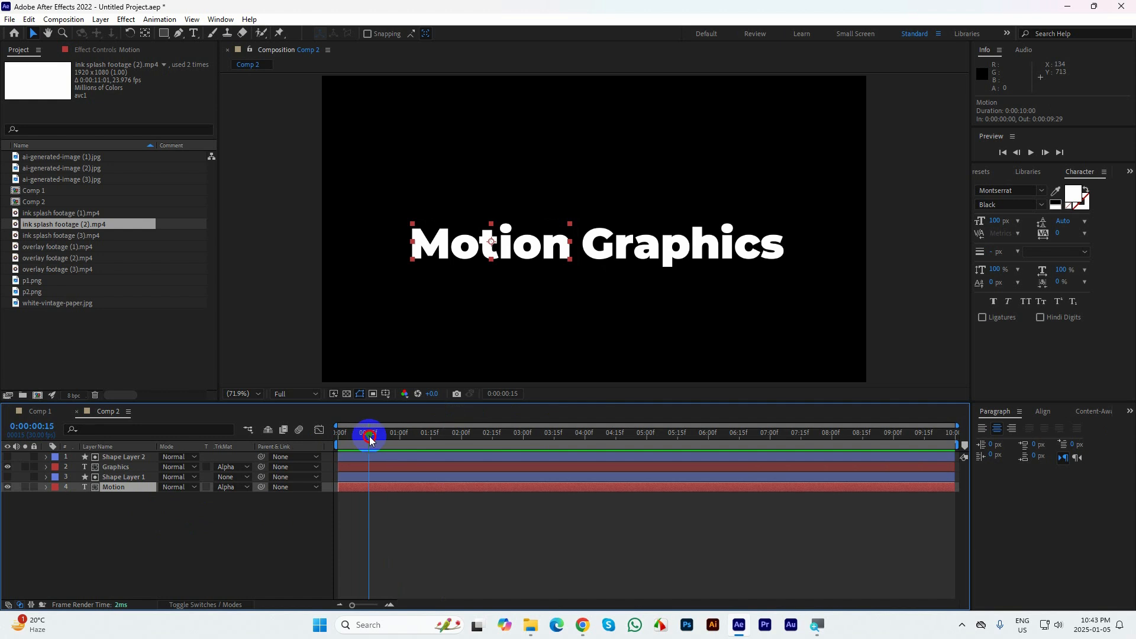
key(p)
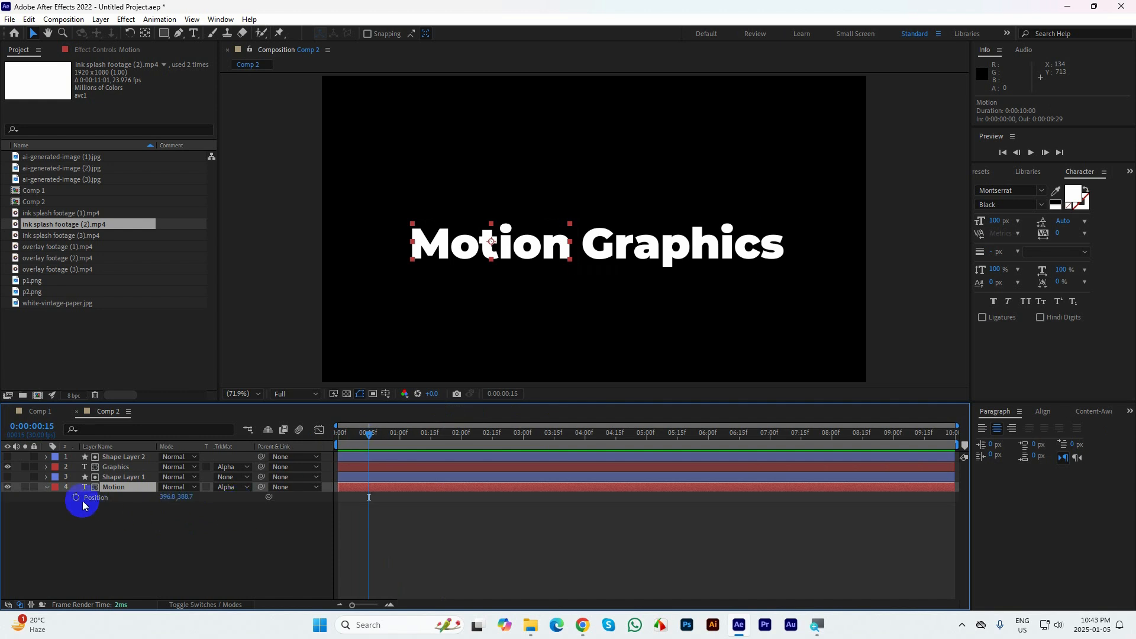
key(shift+Page_Down)
key(shift+Page_Down)
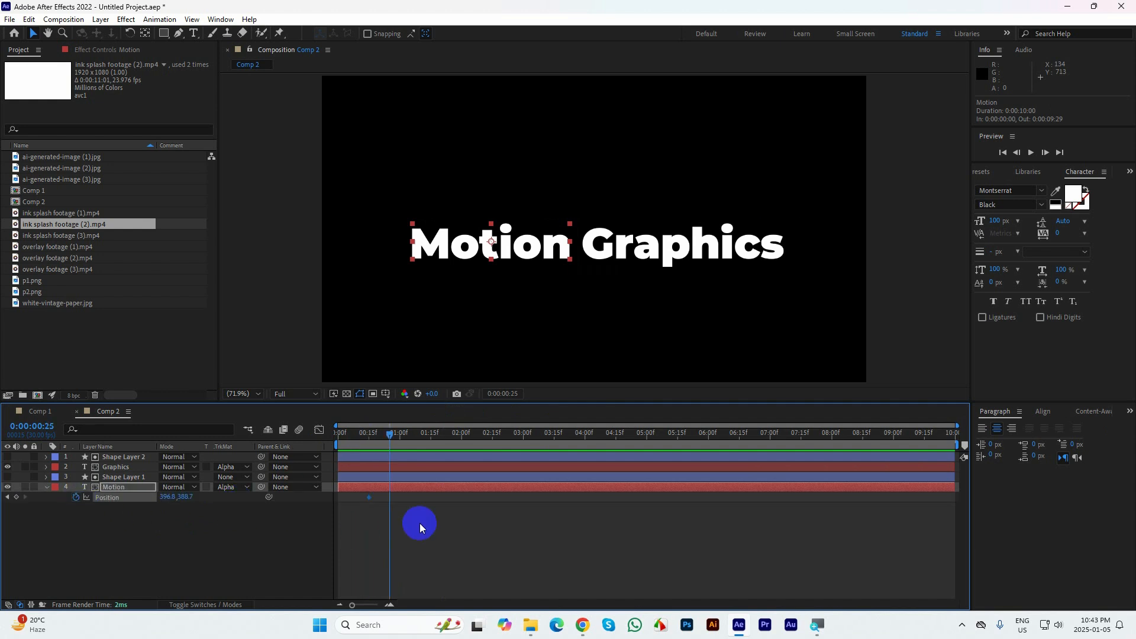
click(17, 498)
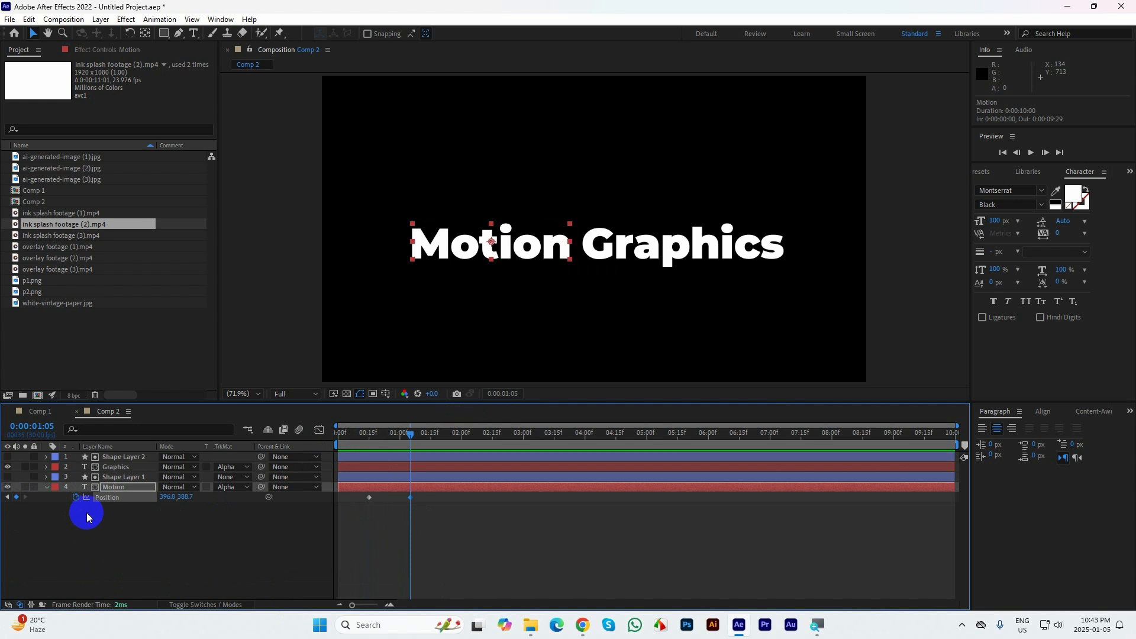
Add Position keyframes to the Graphics layer at 0:00:01:05 and 0:00:00:15, aligned with Motion's keyframes
click(117, 467)
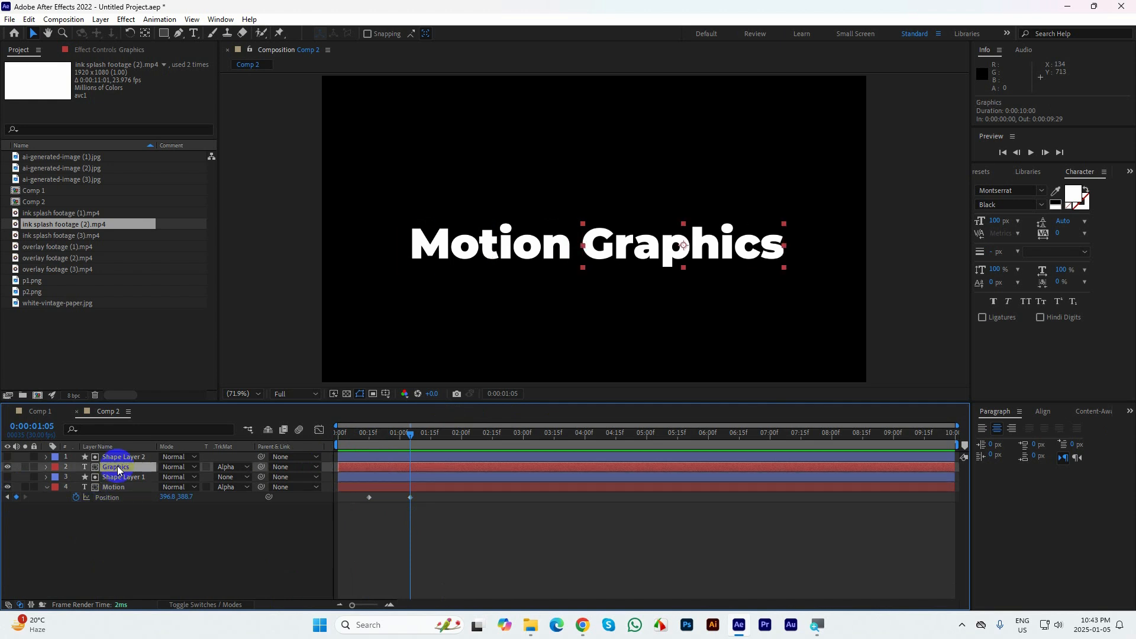
key(alt+shift+p)
click(8, 507)
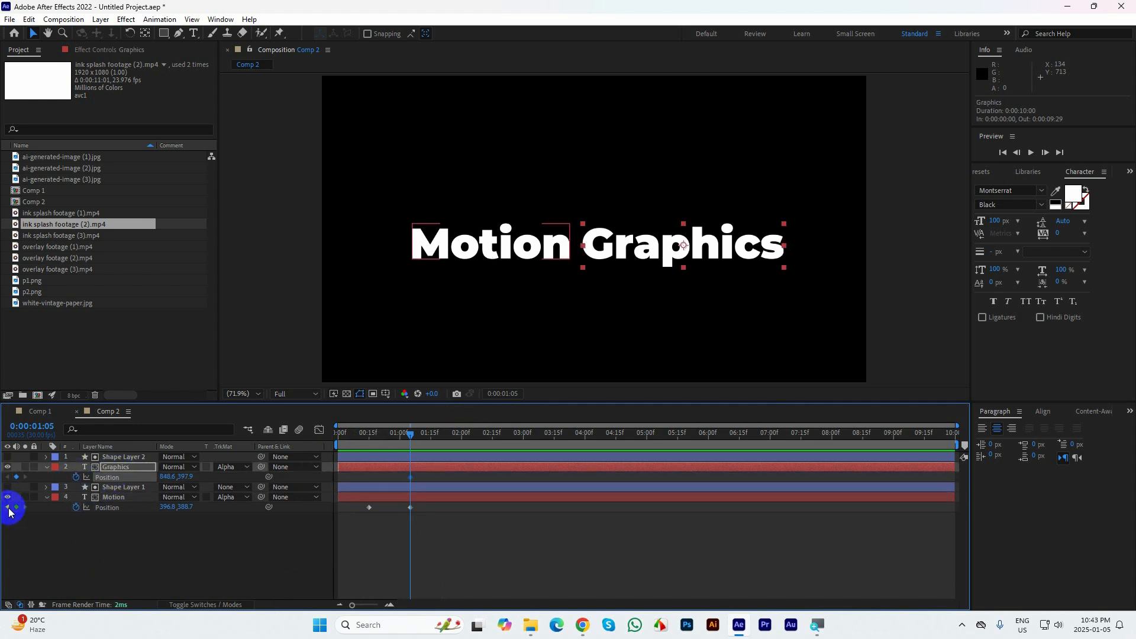
click(17, 477)
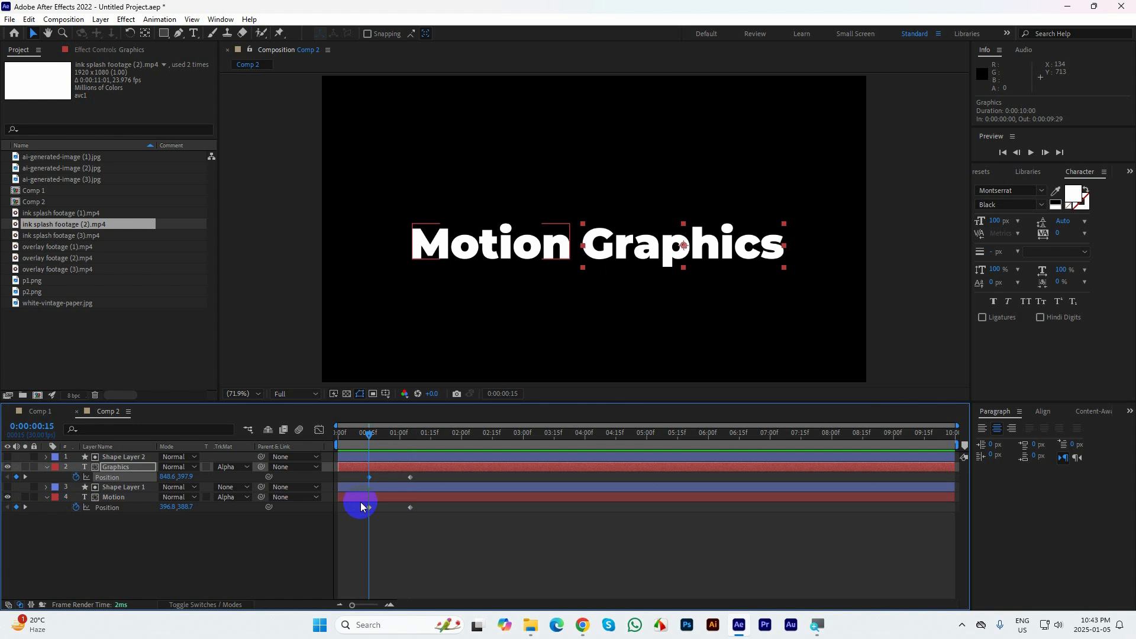
At 0:00:00:15, slide Motion right to about X 794 and Graphics left to about X 347, hiding both outside their mattes
click(370, 507)
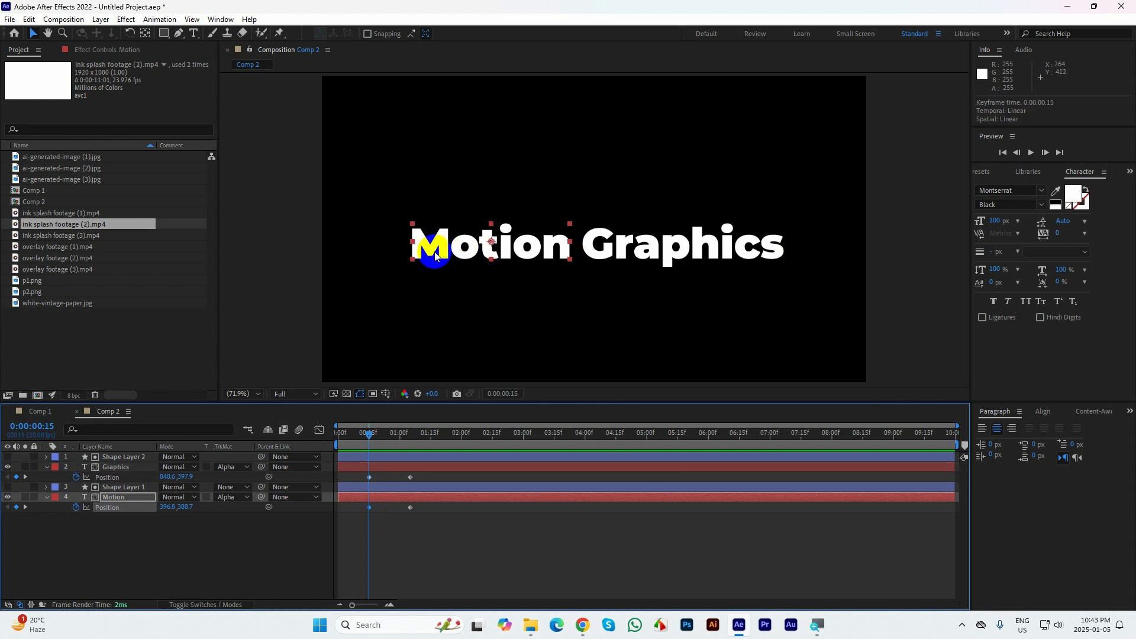
drag(435, 253, 603, 248)
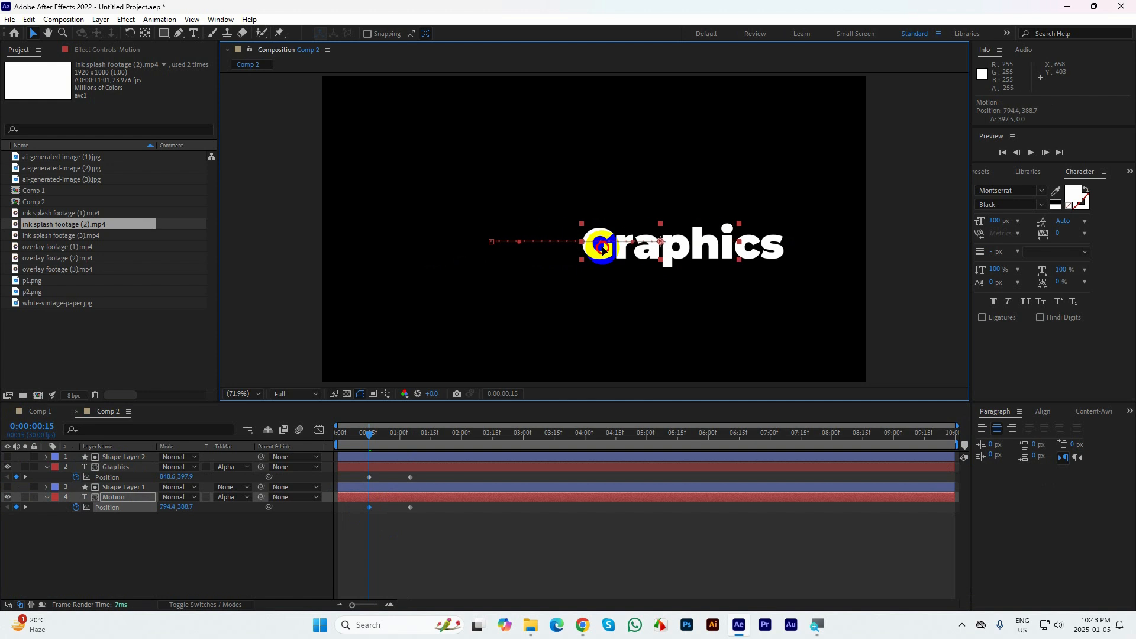
click(370, 476)
drag(697, 272, 513, 257)
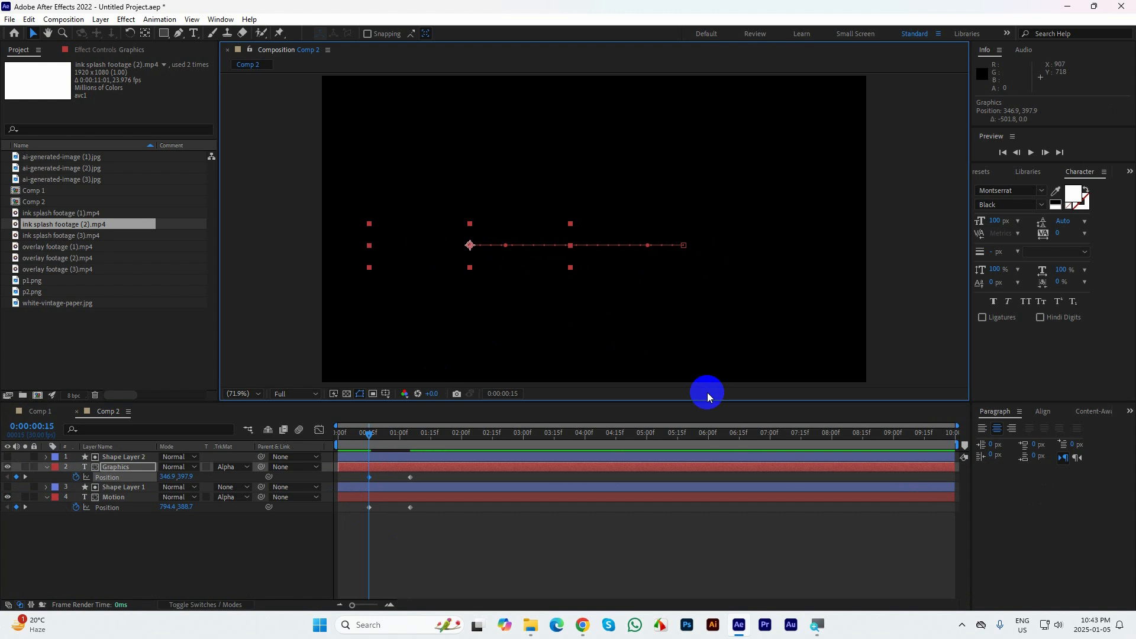
Easy-ease both words' Position keyframes and extend the end keyframes' incoming influence to about 78% in the speed graph
drag(455, 531, 357, 477)
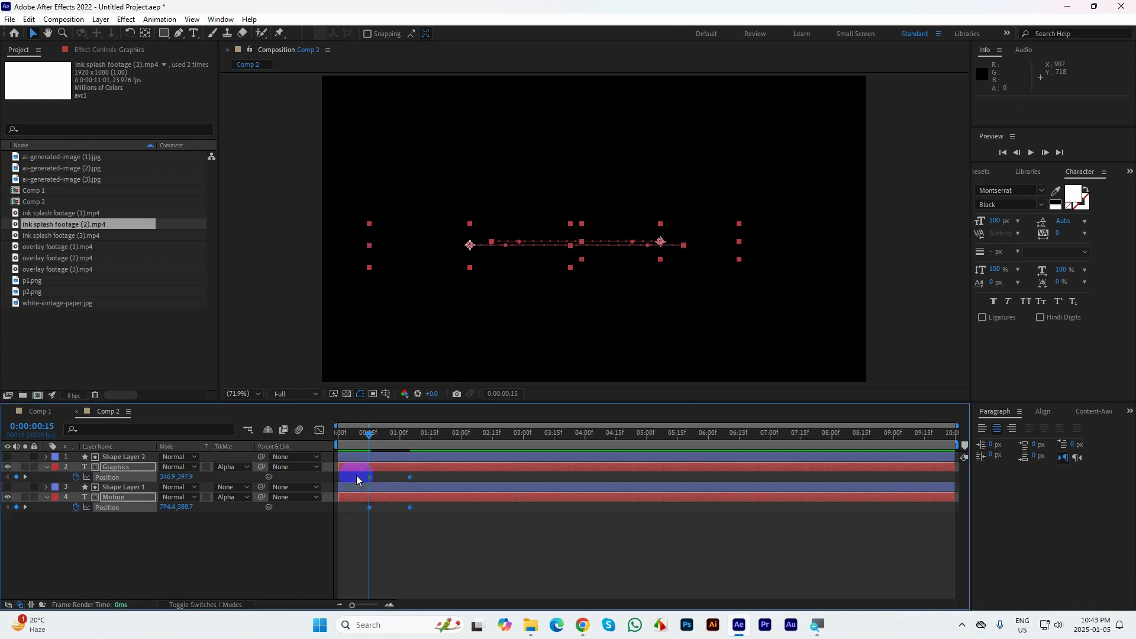
click(319, 430)
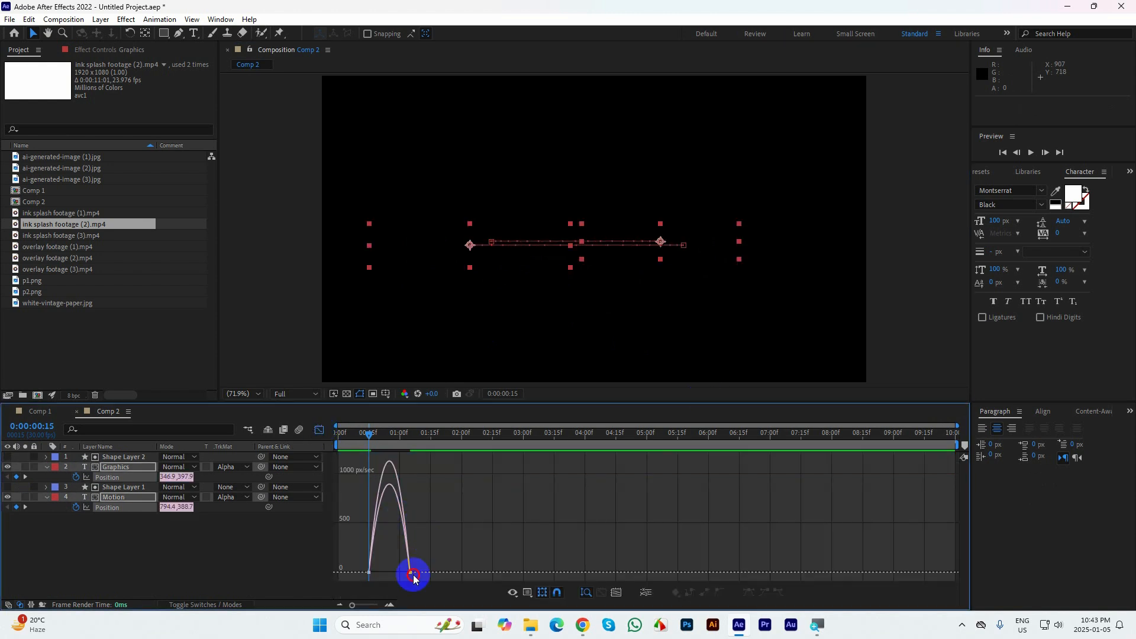
drag(414, 576, 406, 581)
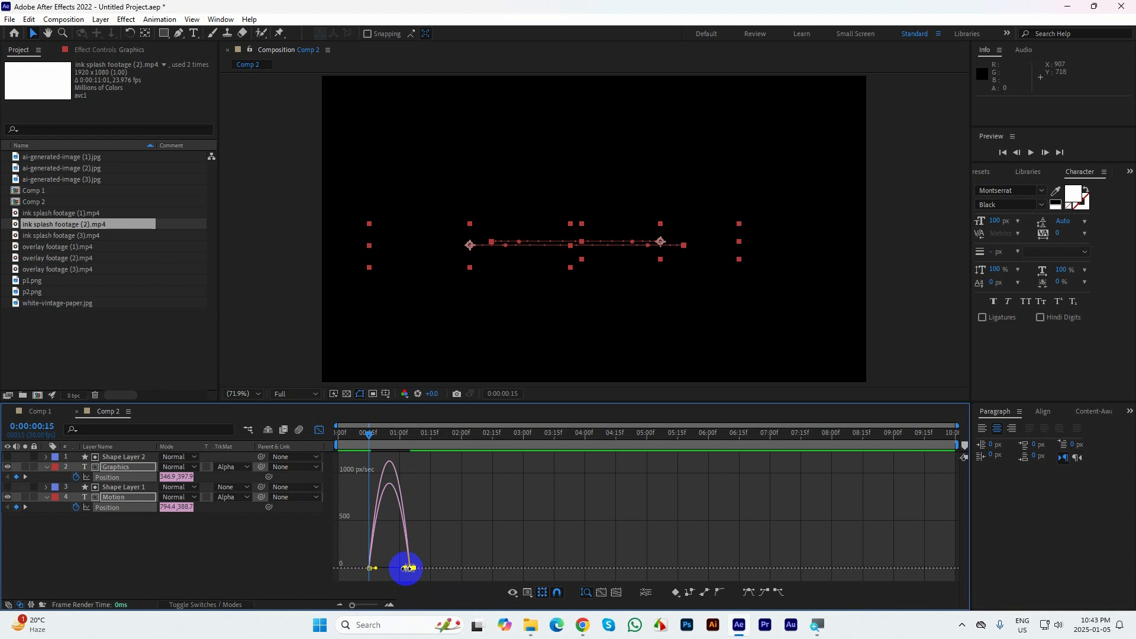
drag(354, 605, 369, 604)
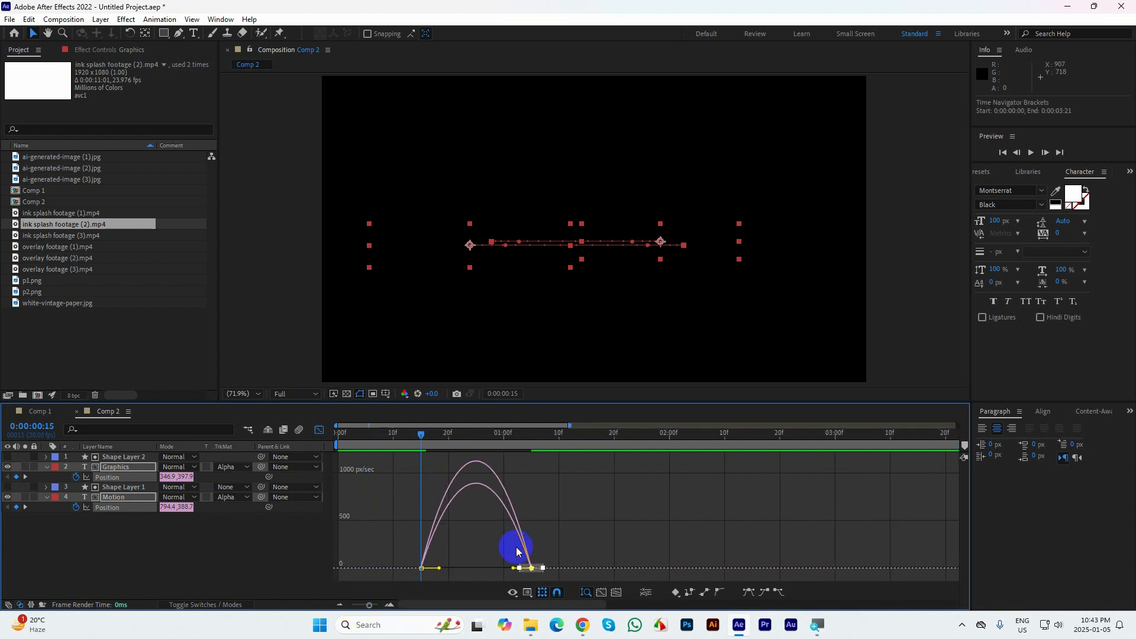
click(513, 570)
drag(514, 571, 483, 570)
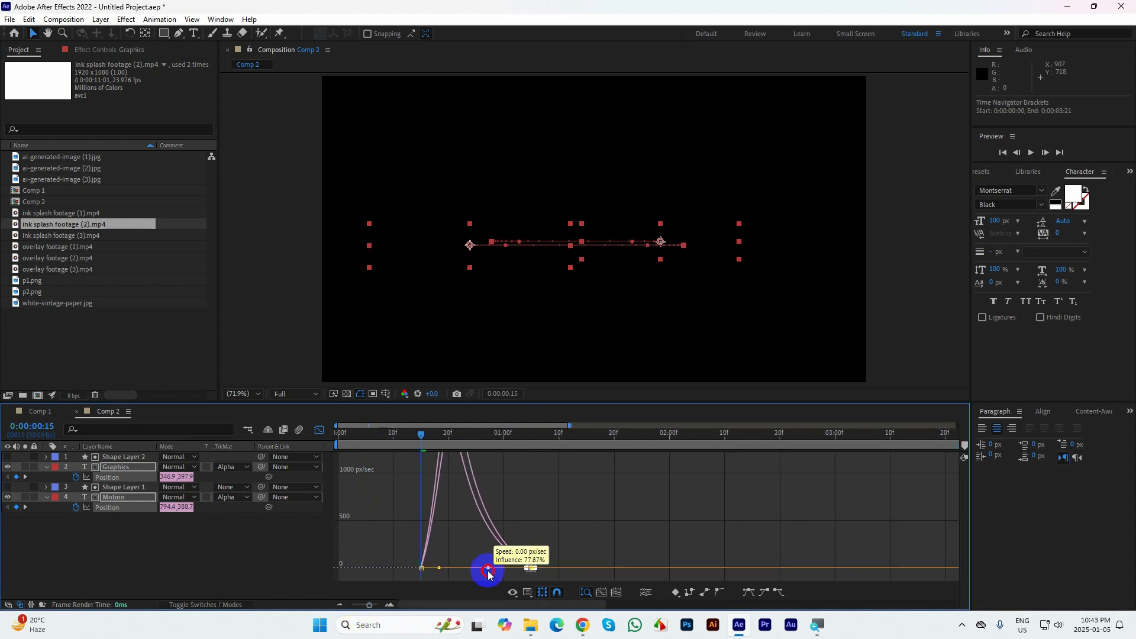
click(335, 608)
click(335, 608)
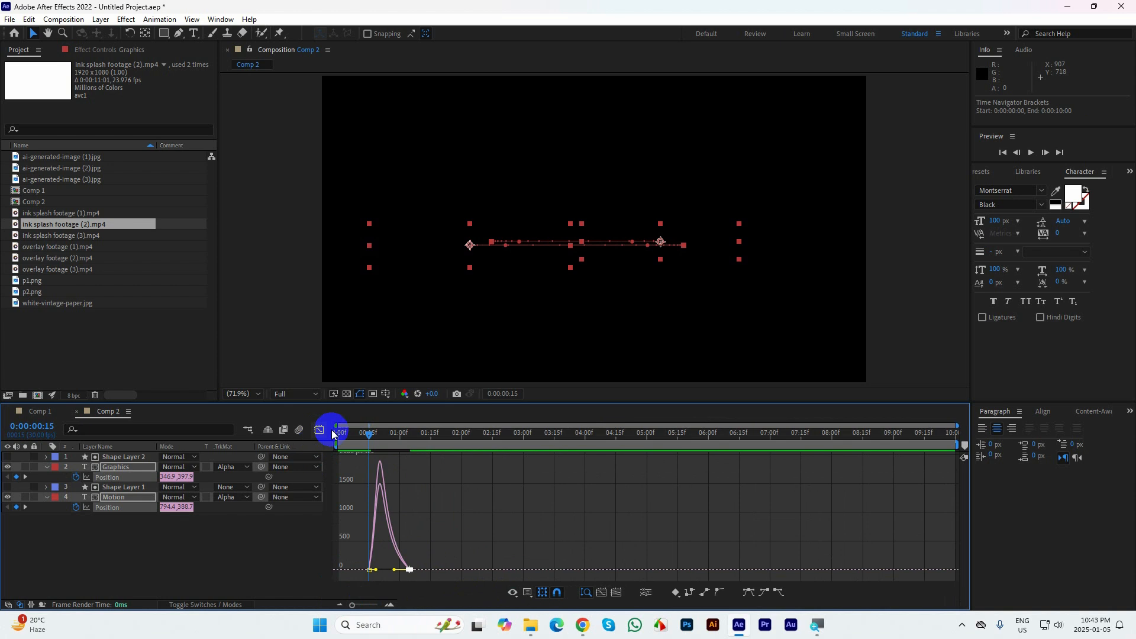
Leave the speed graph view and preview the Motion Graphics reveal from the beginning
click(332, 430)
key(space)
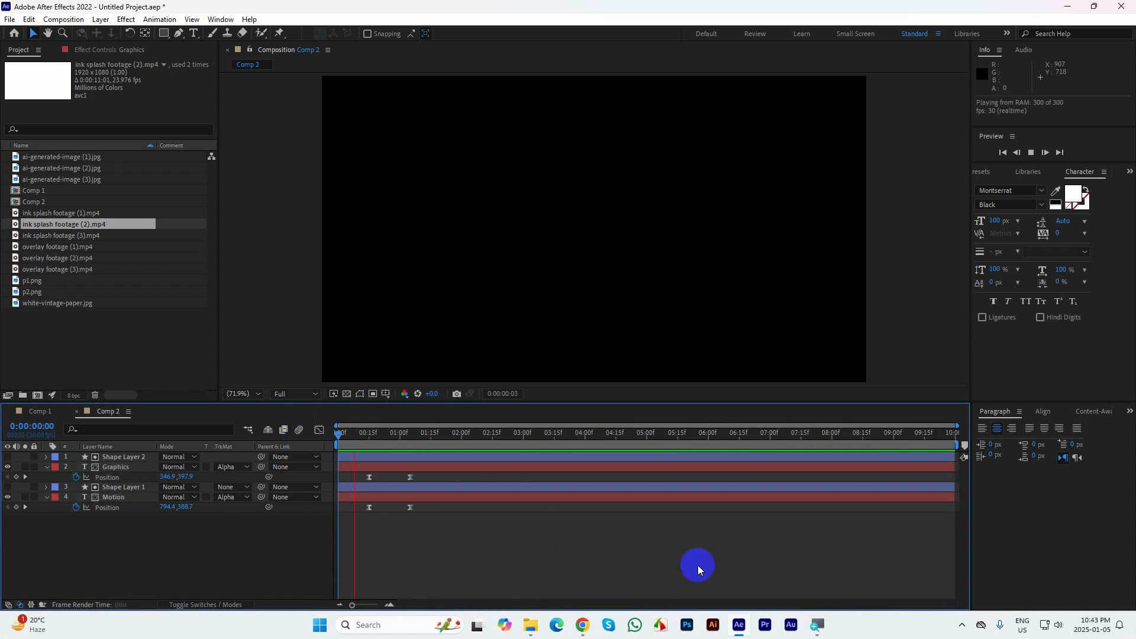
drag(437, 436, 351, 445)
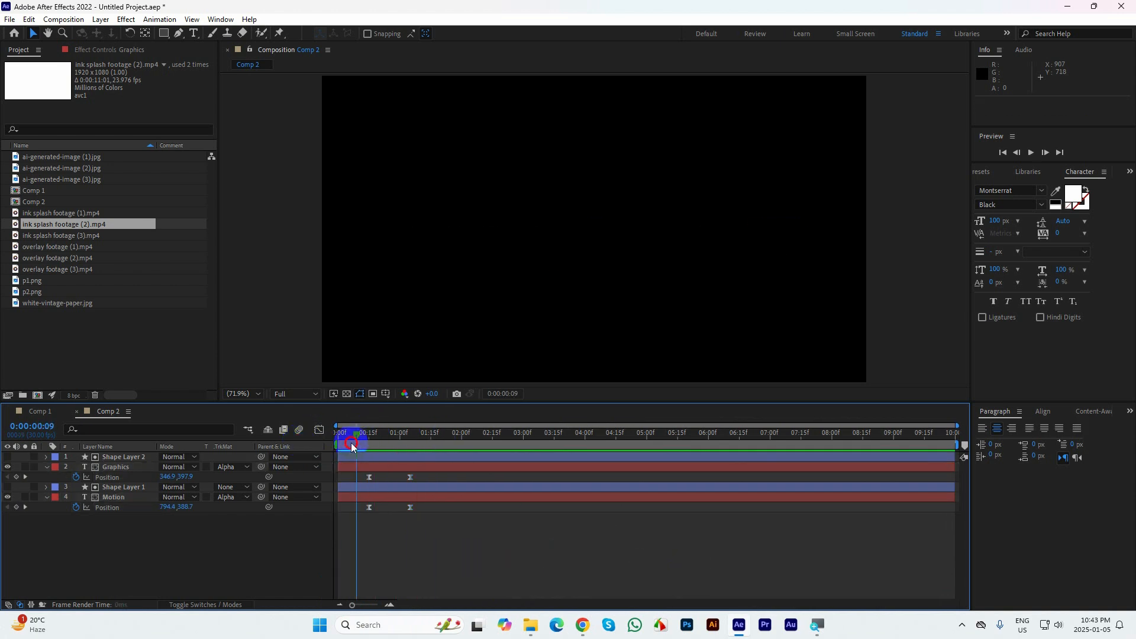
key(space)
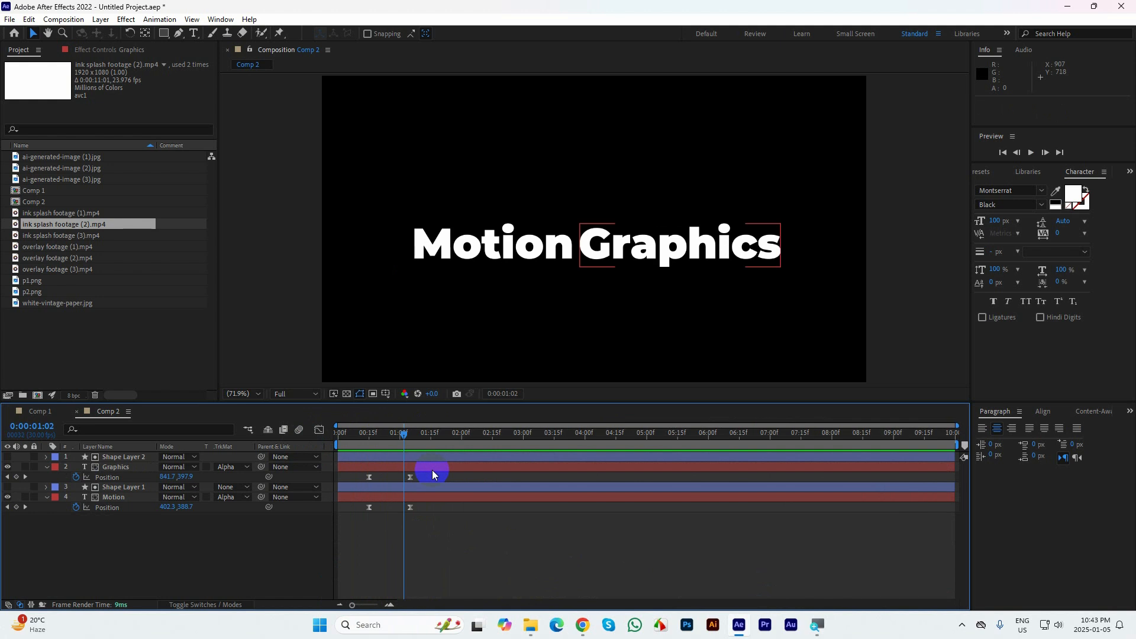
Delay the Graphics layer's two Position keyframes so the first starts at 0:00:00:19, and preview the staggered reveal
drag(432, 470, 378, 478)
drag(402, 435, 346, 445)
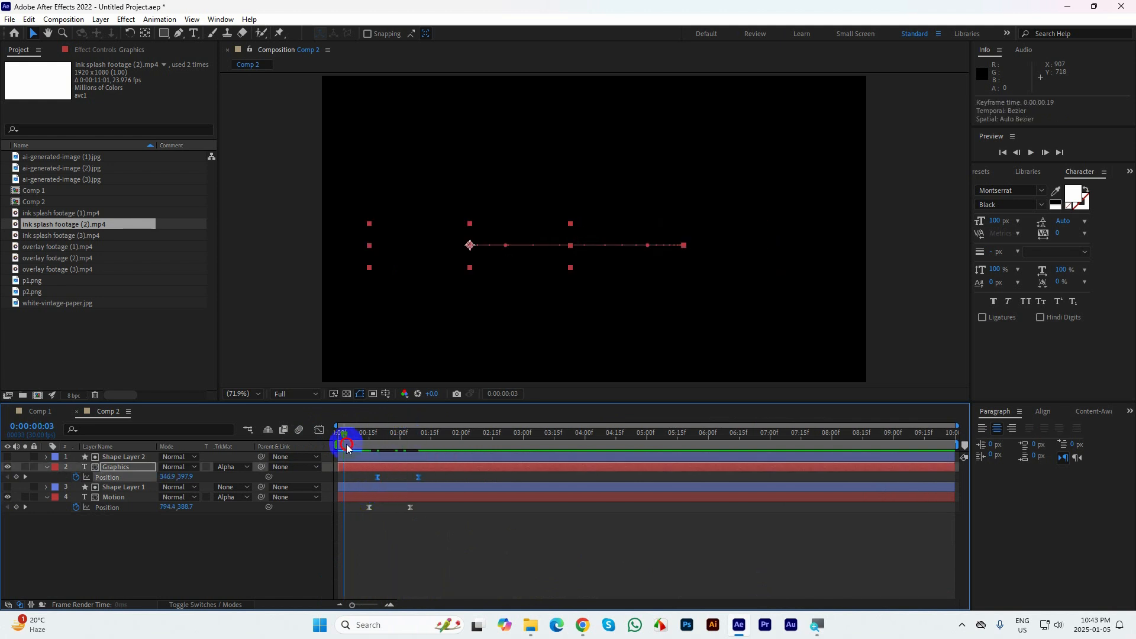
key(space)
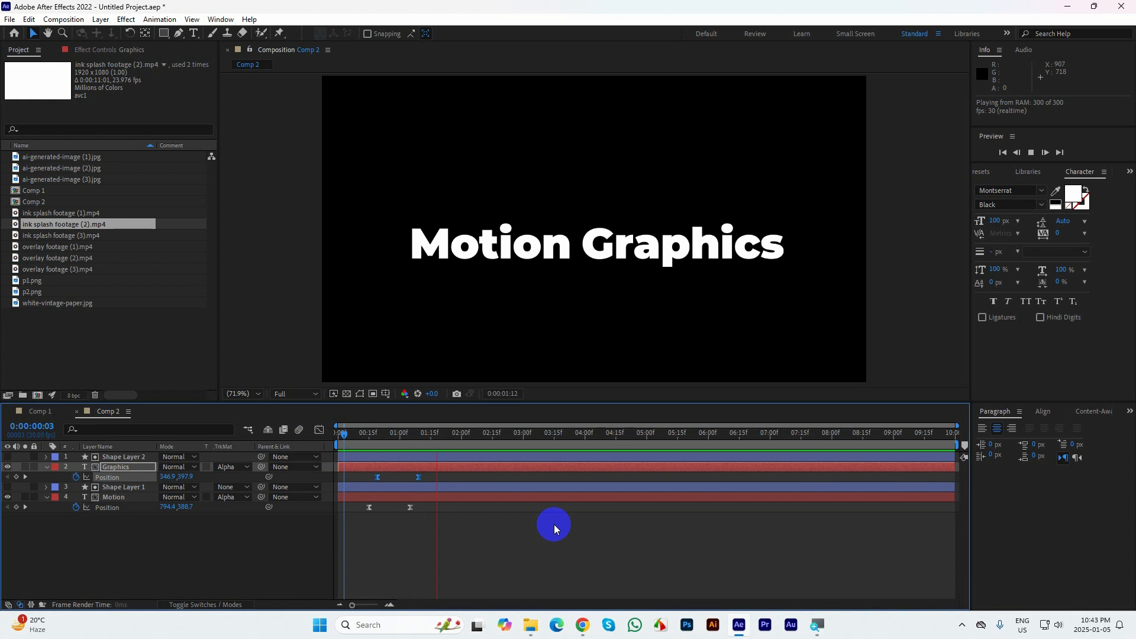
drag(468, 442, 350, 442)
key(space)
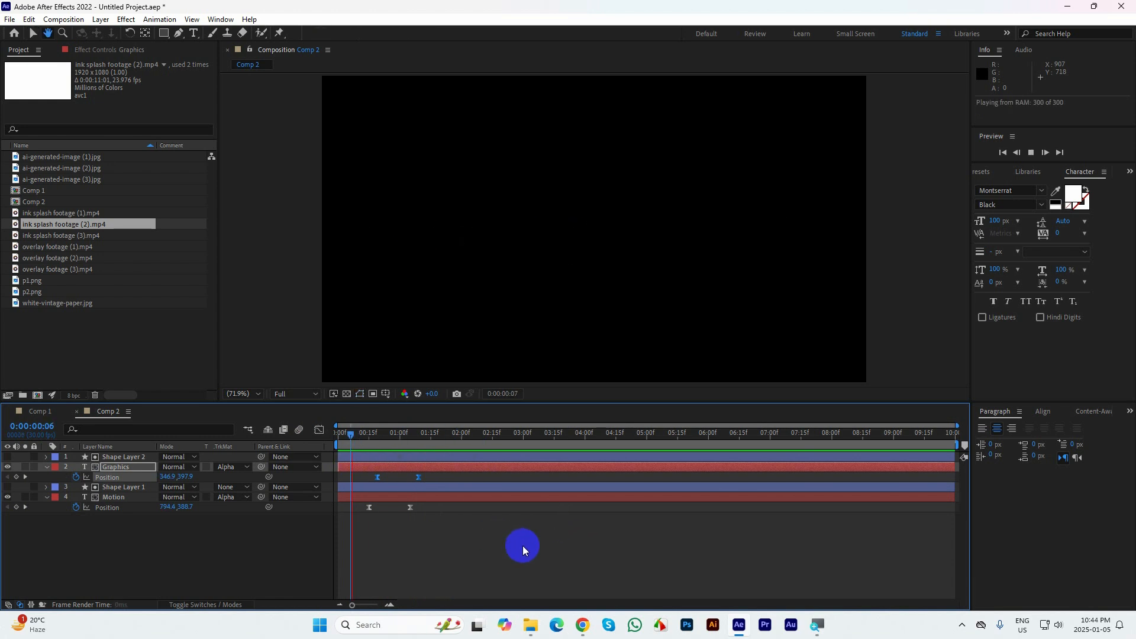
key(space)
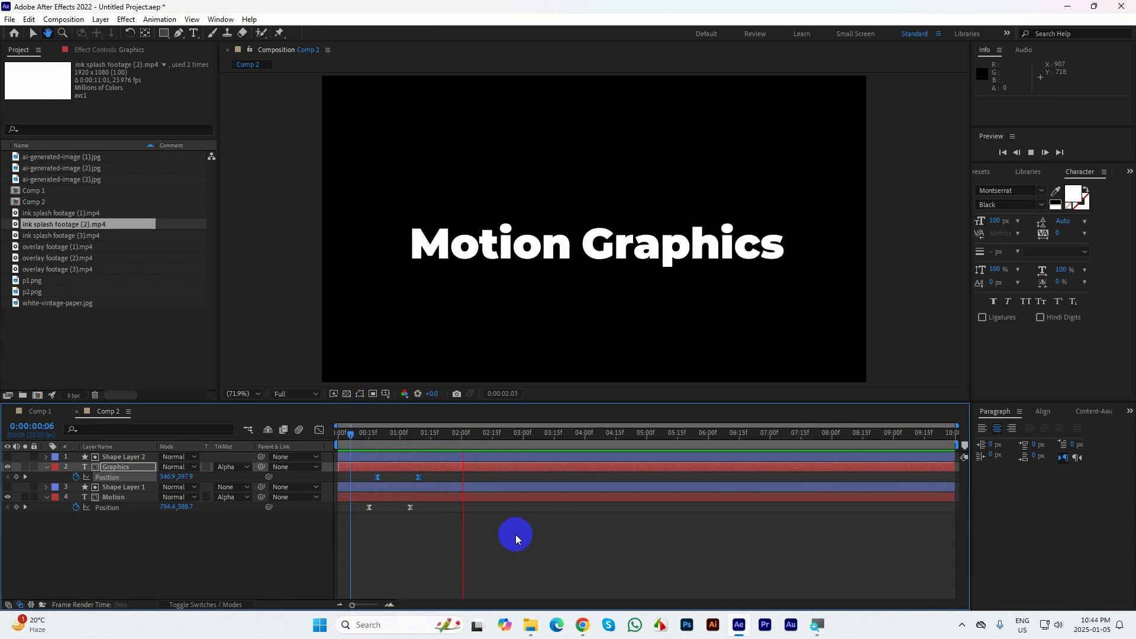
At 0:00:00:15, draw a straight vertical line with the Pen tool on a new shape layer near the composition's centre
drag(330, 450, 369, 451)
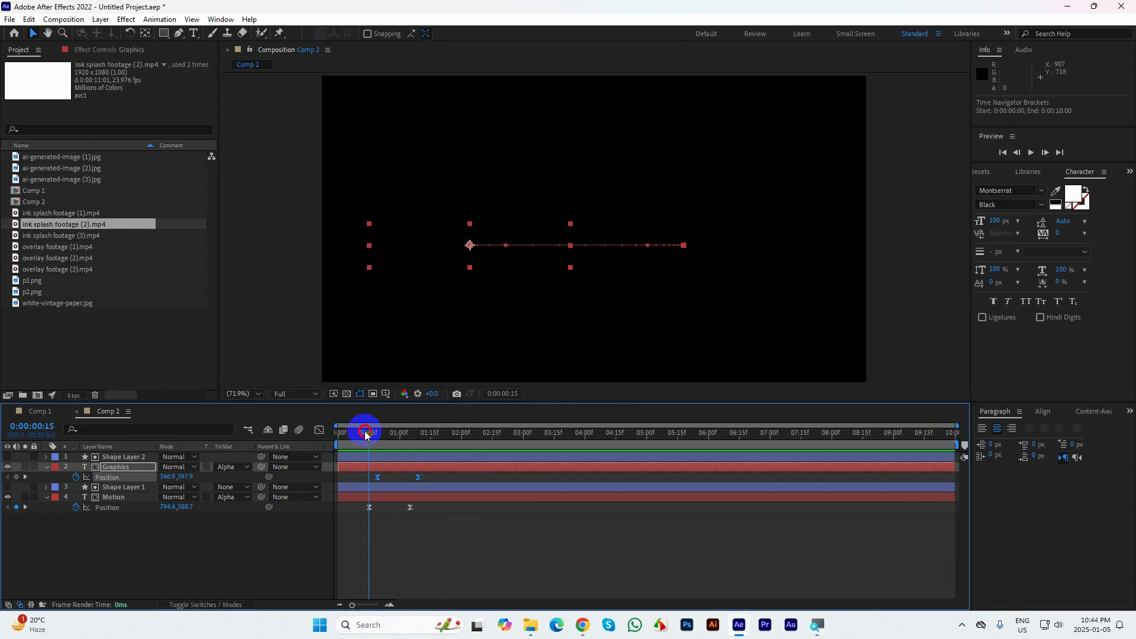
click(509, 548)
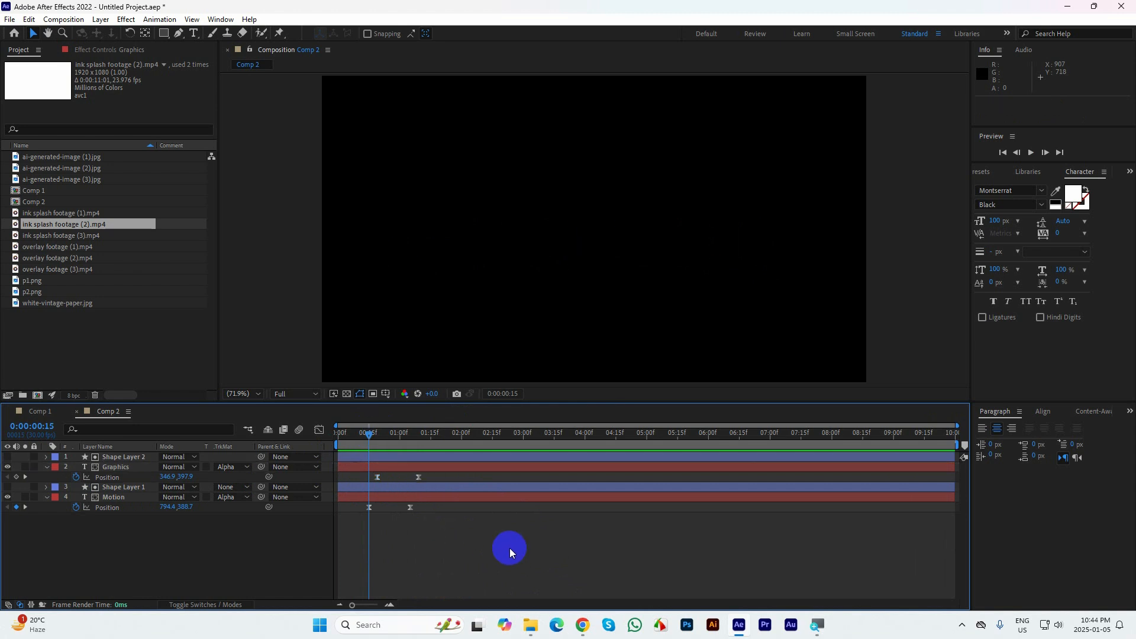
click(178, 34)
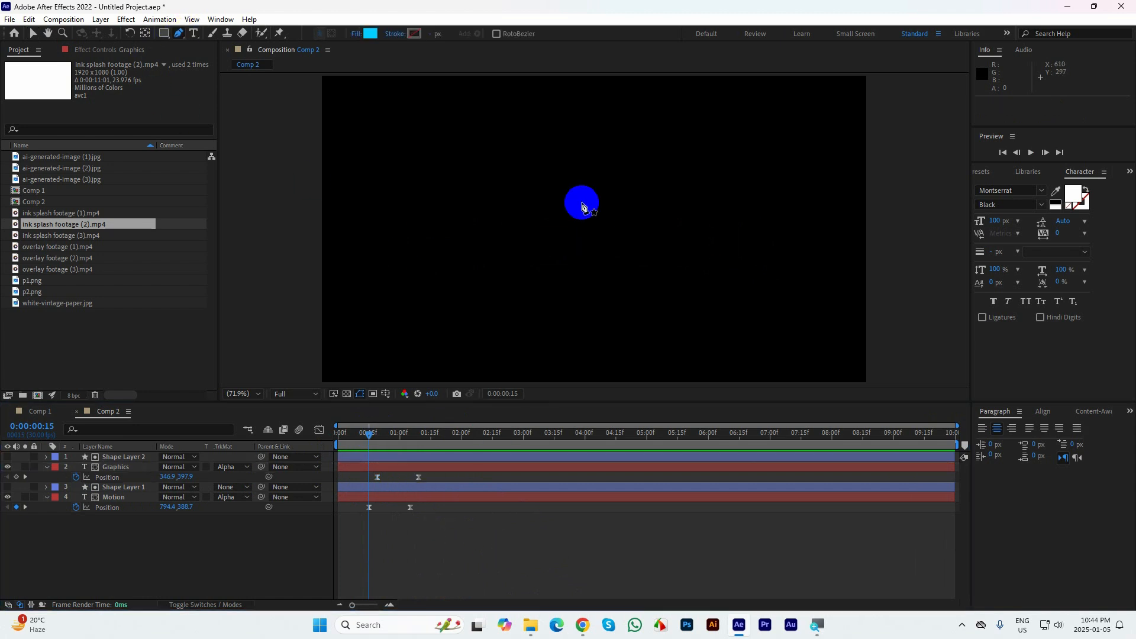
click(587, 208)
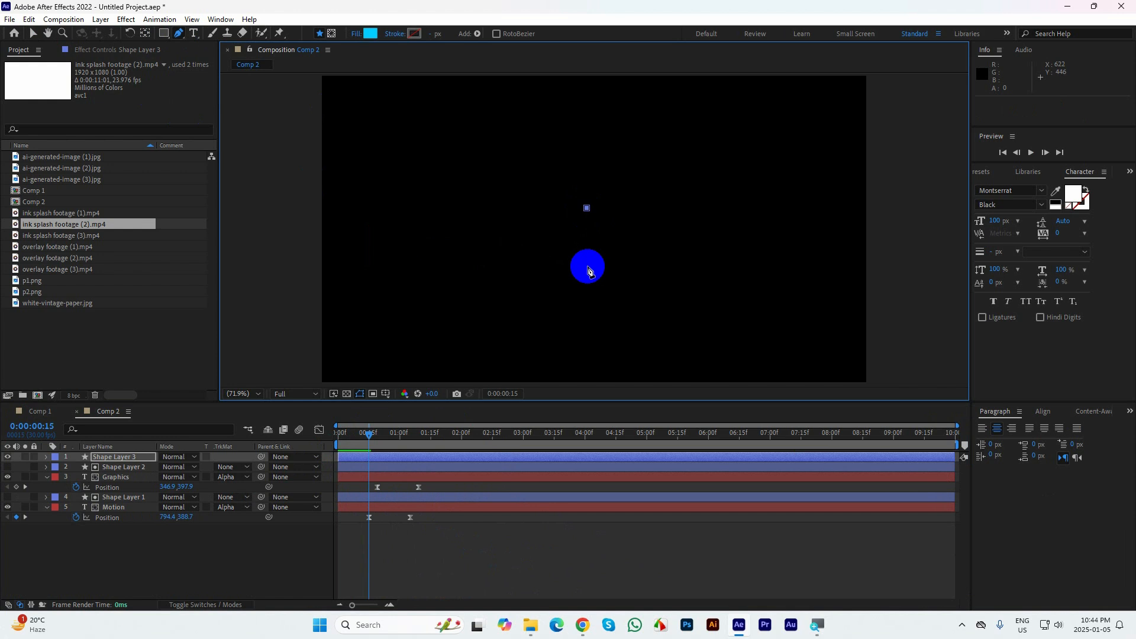
click(587, 266)
click(34, 34)
click(71, 70)
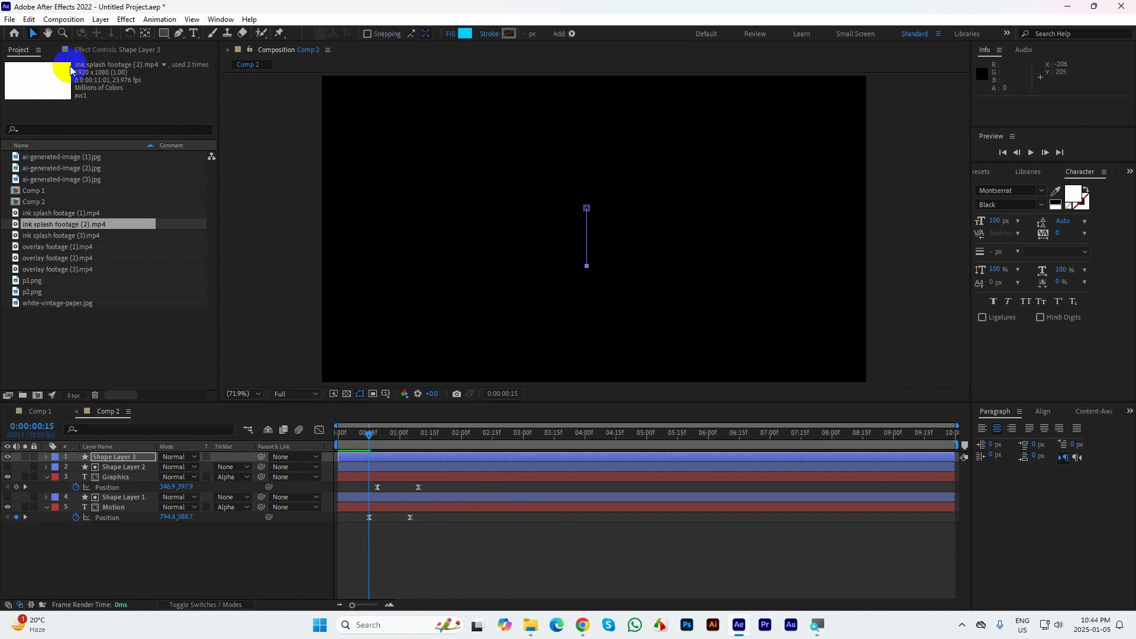
Set the line's fill to none and give it a white 6 px stroke
drag(71, 70, 455, 37)
click(454, 37)
click(507, 277)
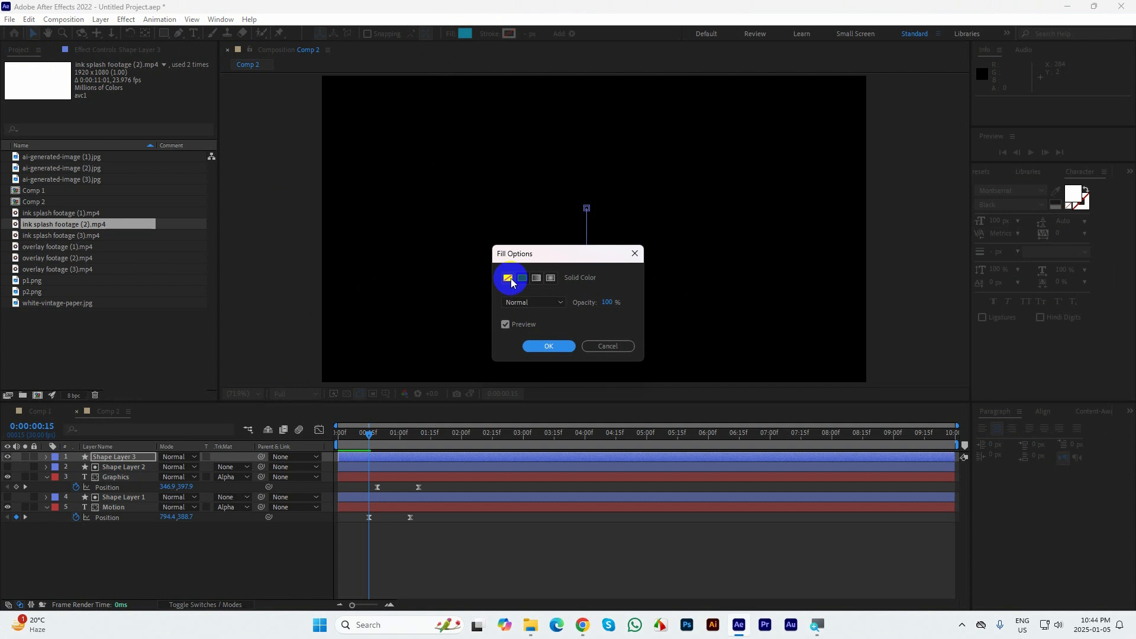
click(546, 348)
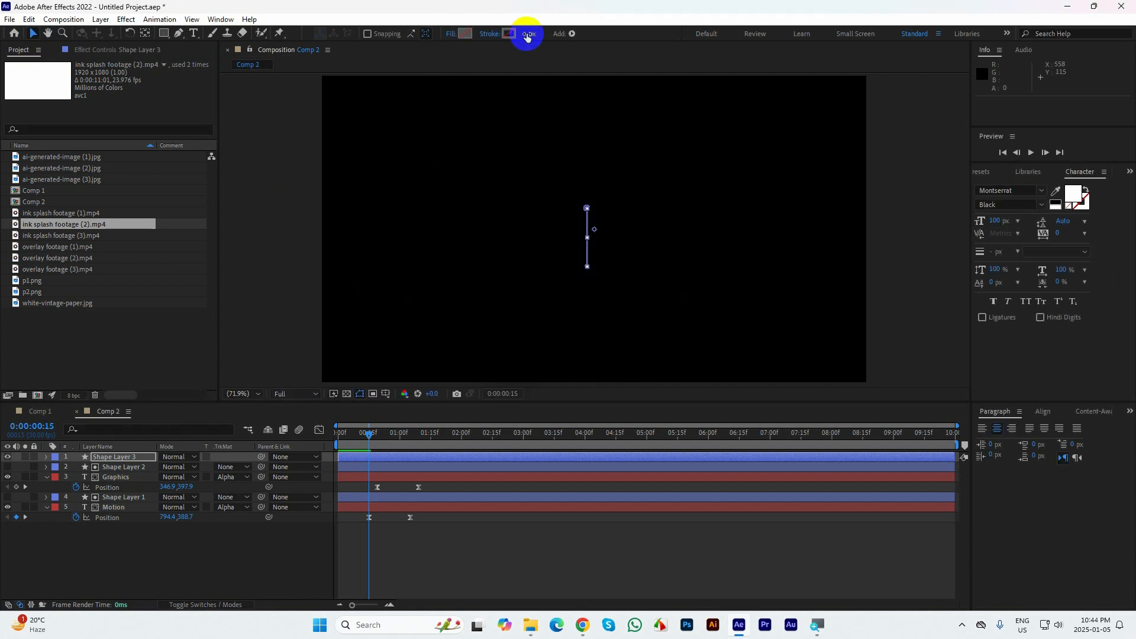
drag(529, 34, 531, 32)
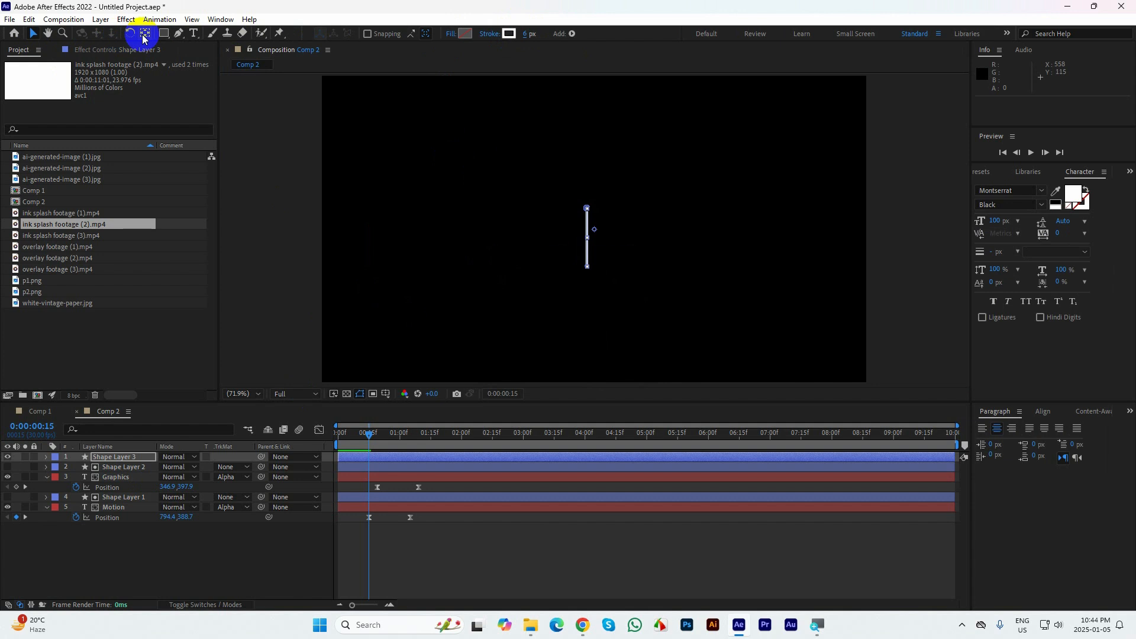
Centre the line's anchor point and, at 0:00:00:20, move the line to about 611.6, 387.8 at the Motion matte's edge
click(145, 33)
click(34, 32)
click(761, 247)
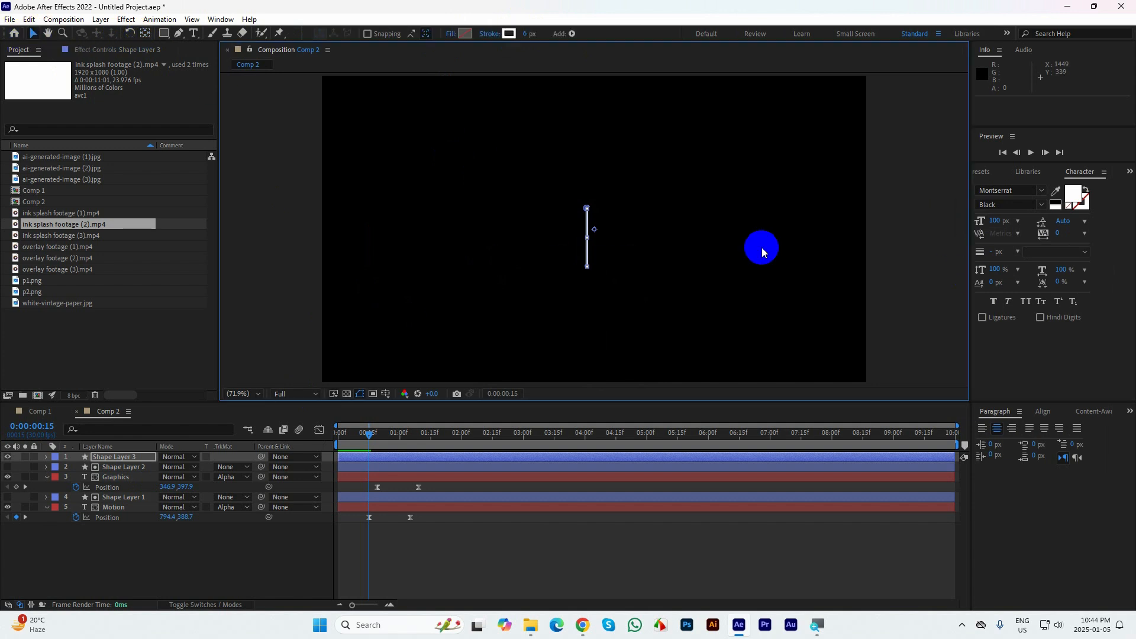
click(585, 240)
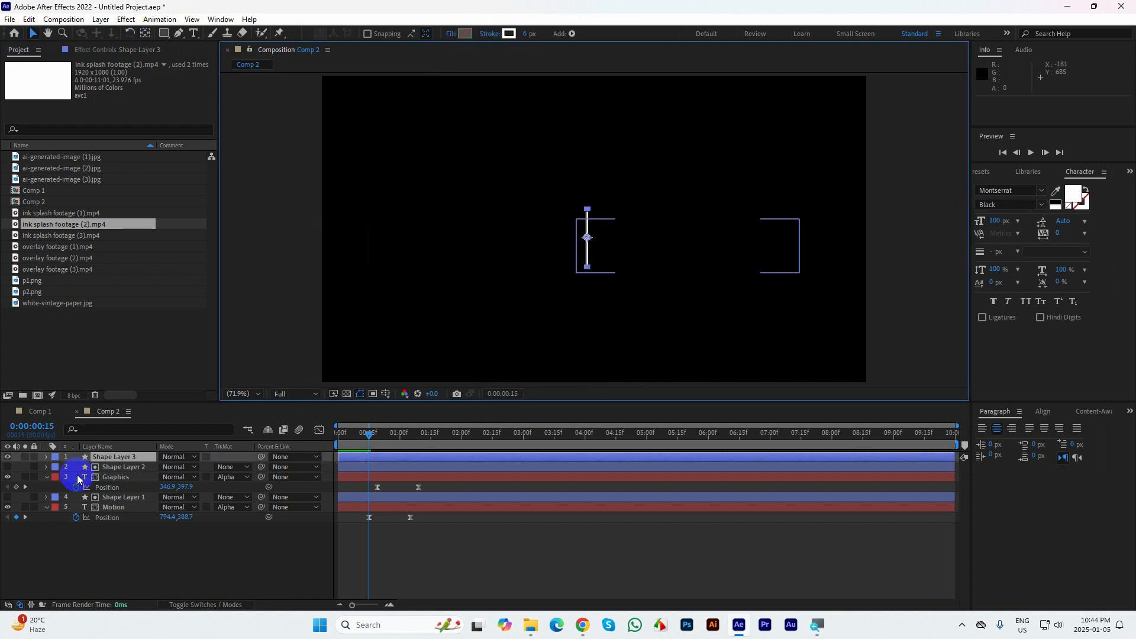
drag(368, 435, 379, 434)
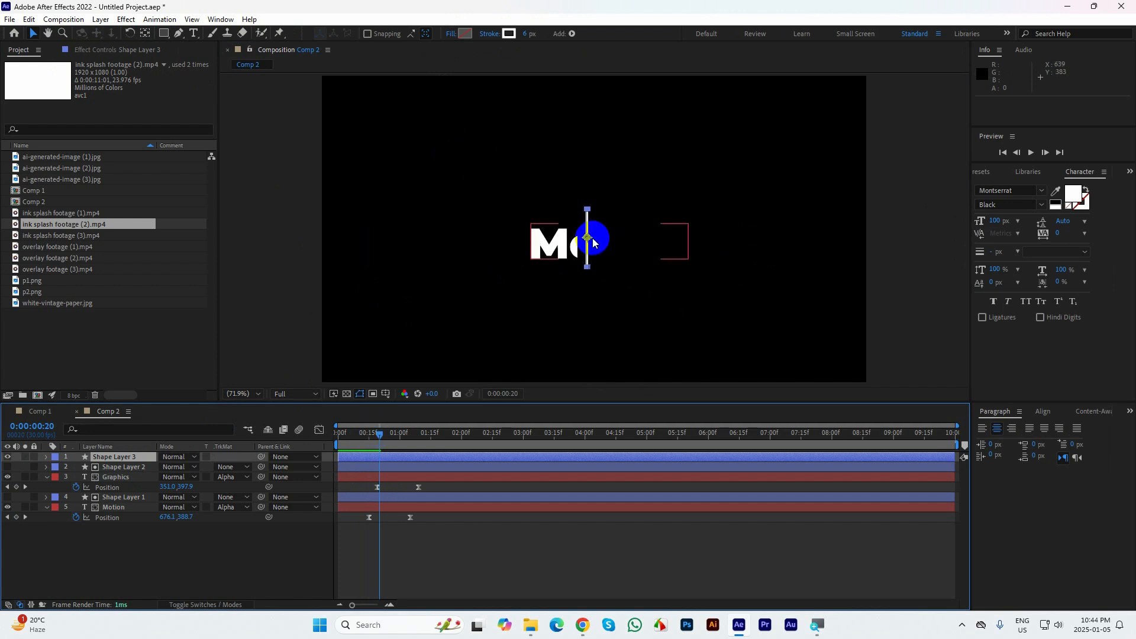
drag(587, 240, 580, 239)
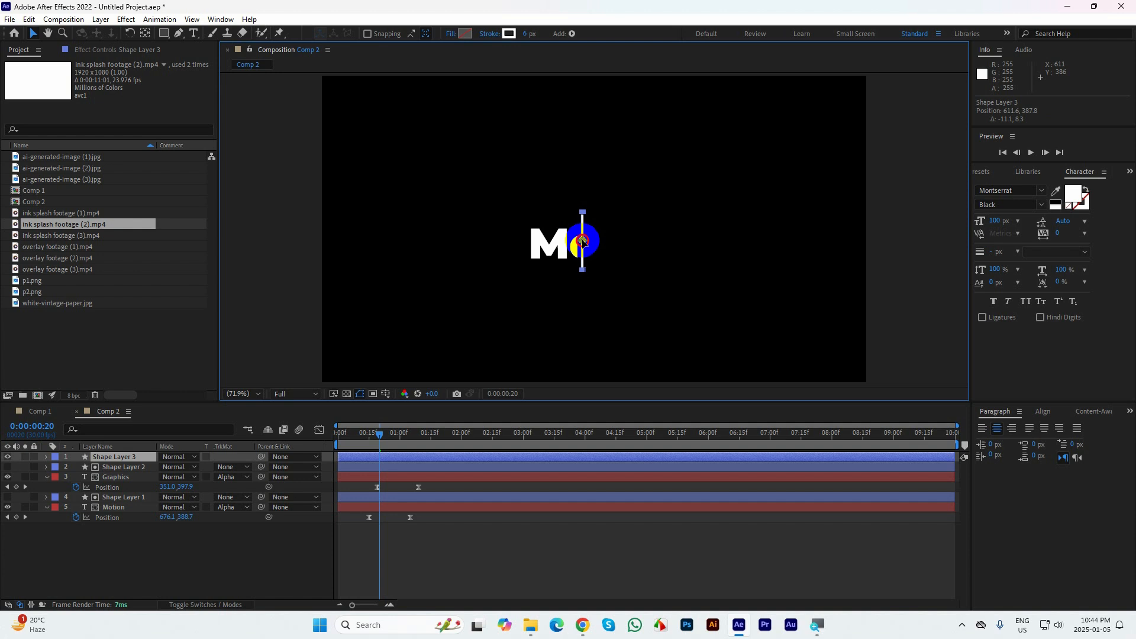
drag(582, 240, 582, 239)
click(64, 477)
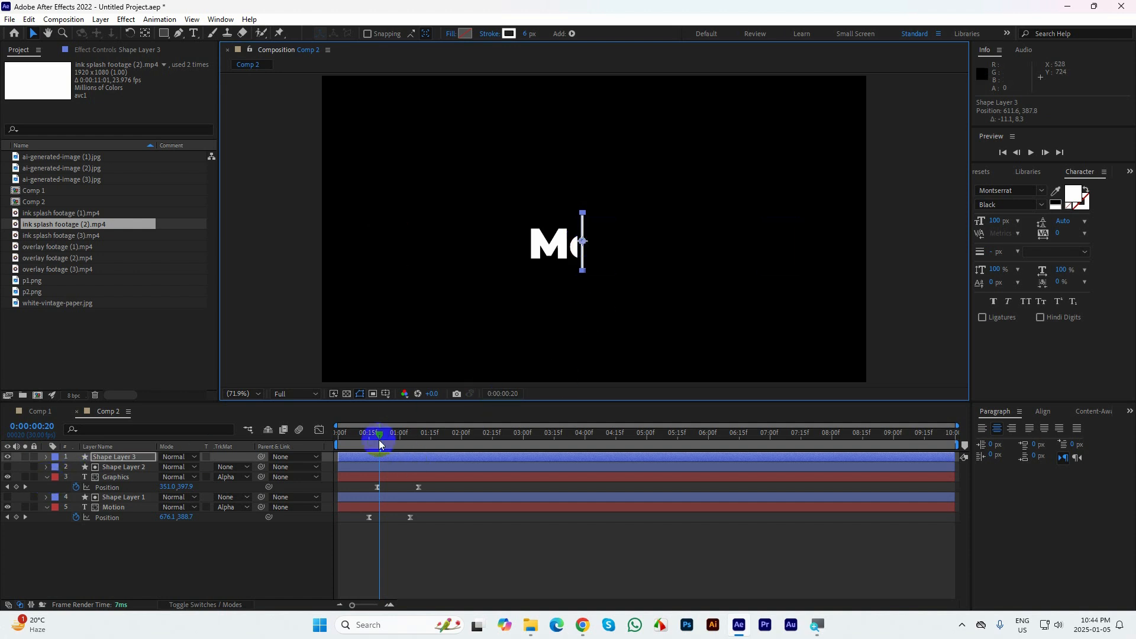
At 0:00:00:15, add Trim Paths to the line's shape layer and set both End and Start to 50%
drag(377, 434, 367, 438)
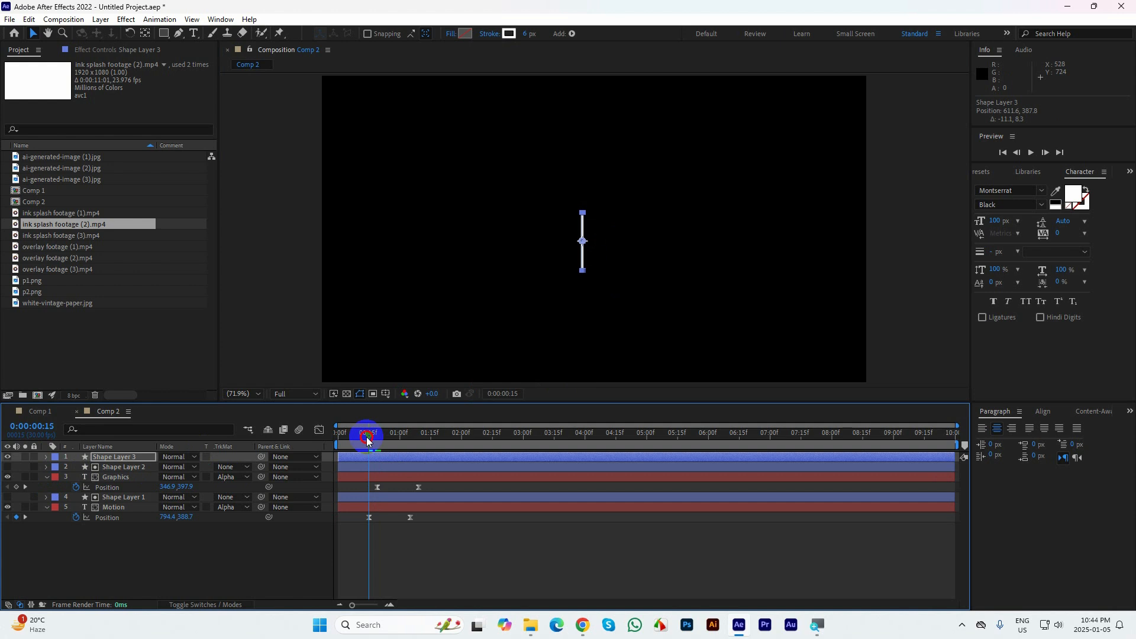
click(46, 457)
click(248, 468)
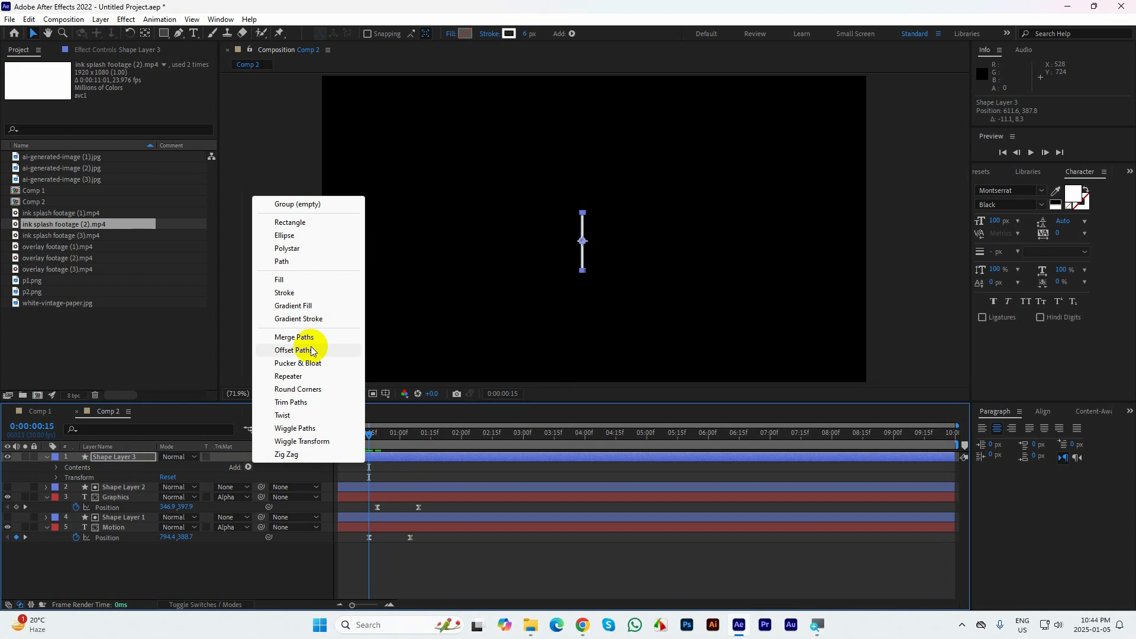
click(303, 403)
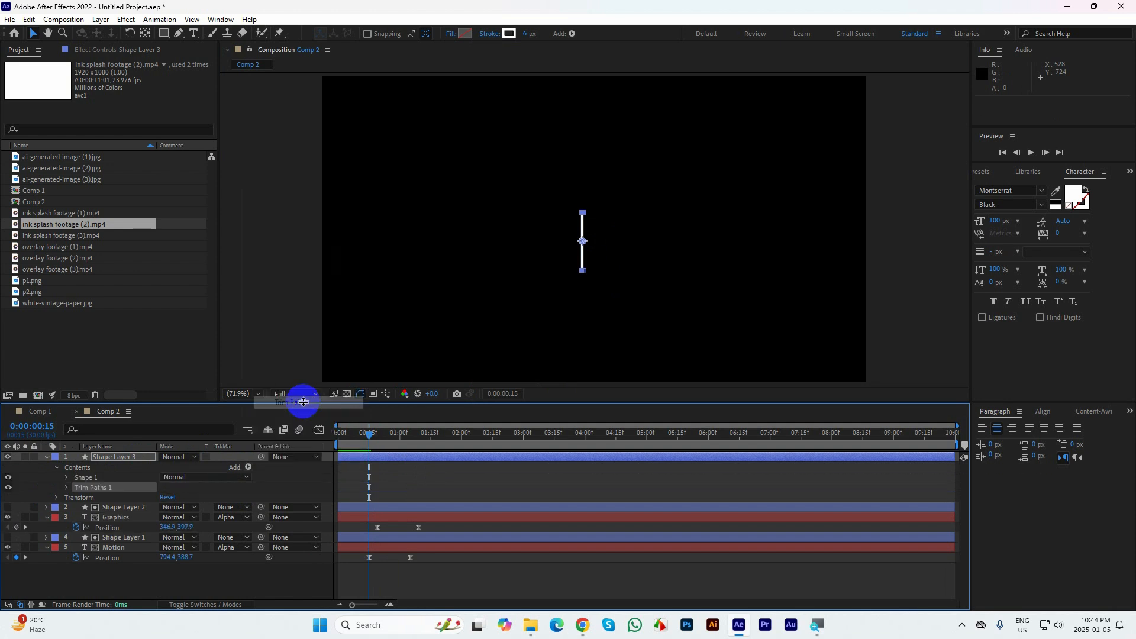
click(66, 488)
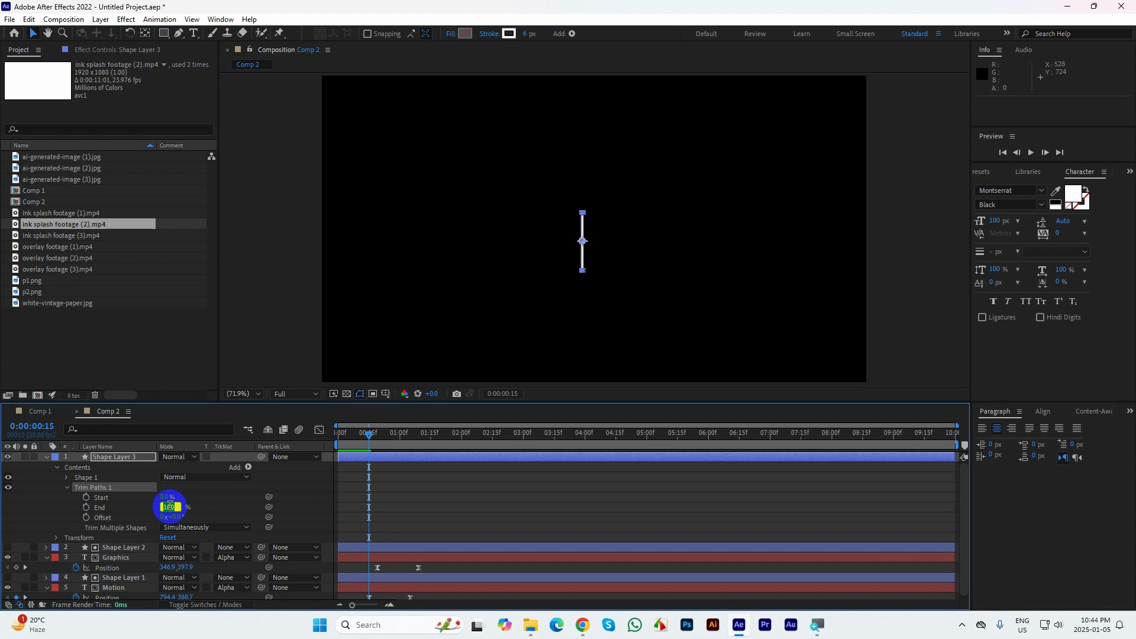
text(0)
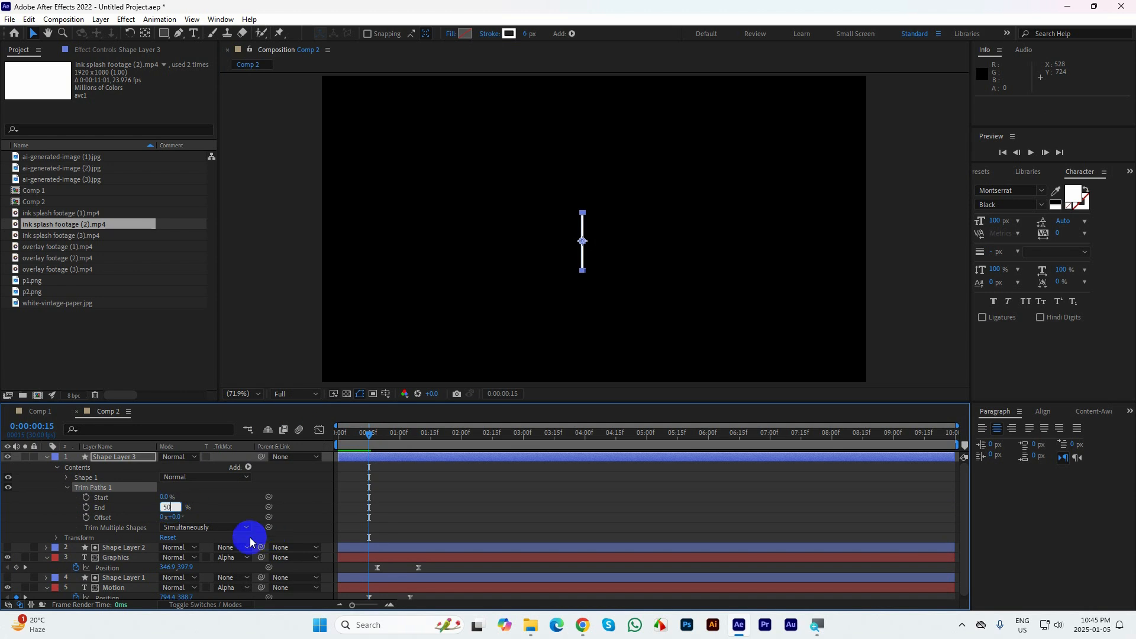
click(164, 494)
text(5)
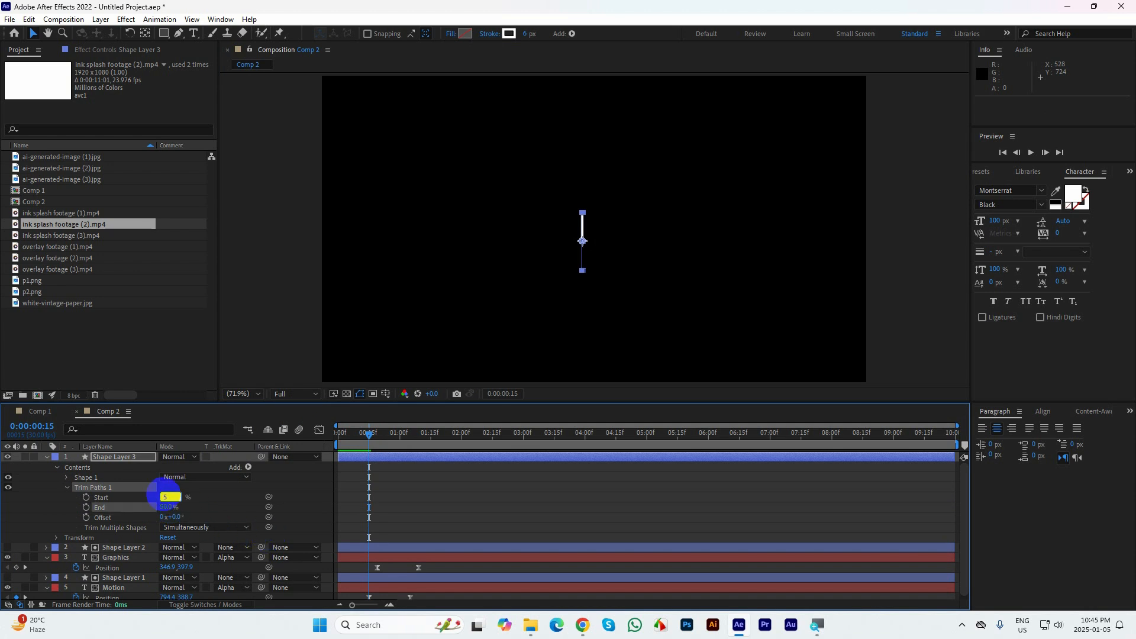
text(0)
key(Return)
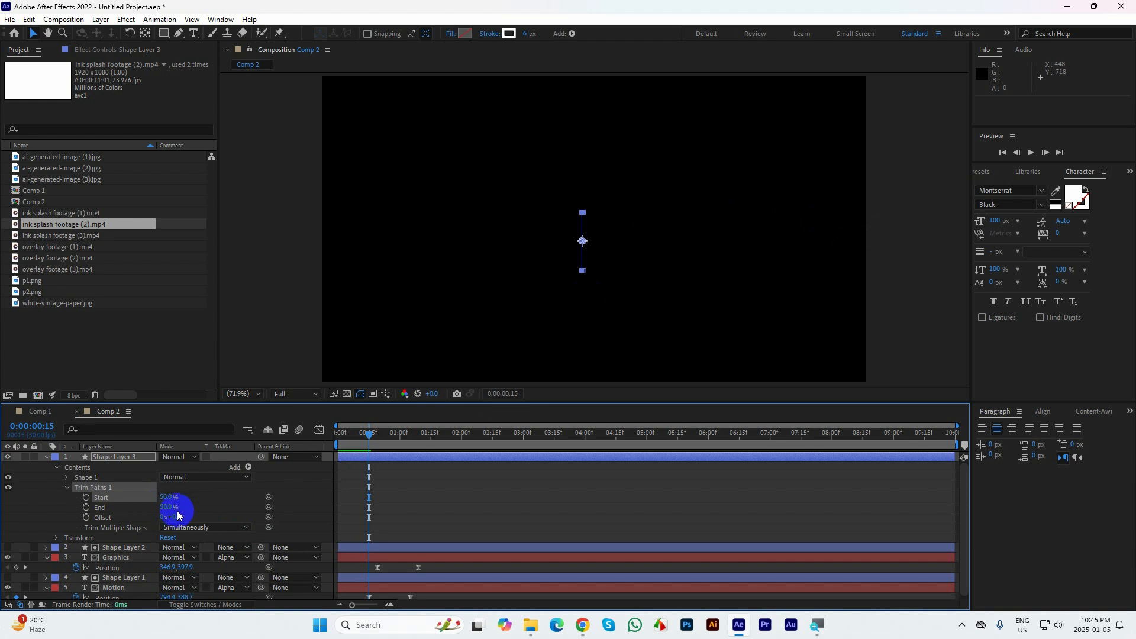
Add keyframes for the line's Trim Paths Start and End at 0:00:00:15 and 0:00:00:10
click(86, 507)
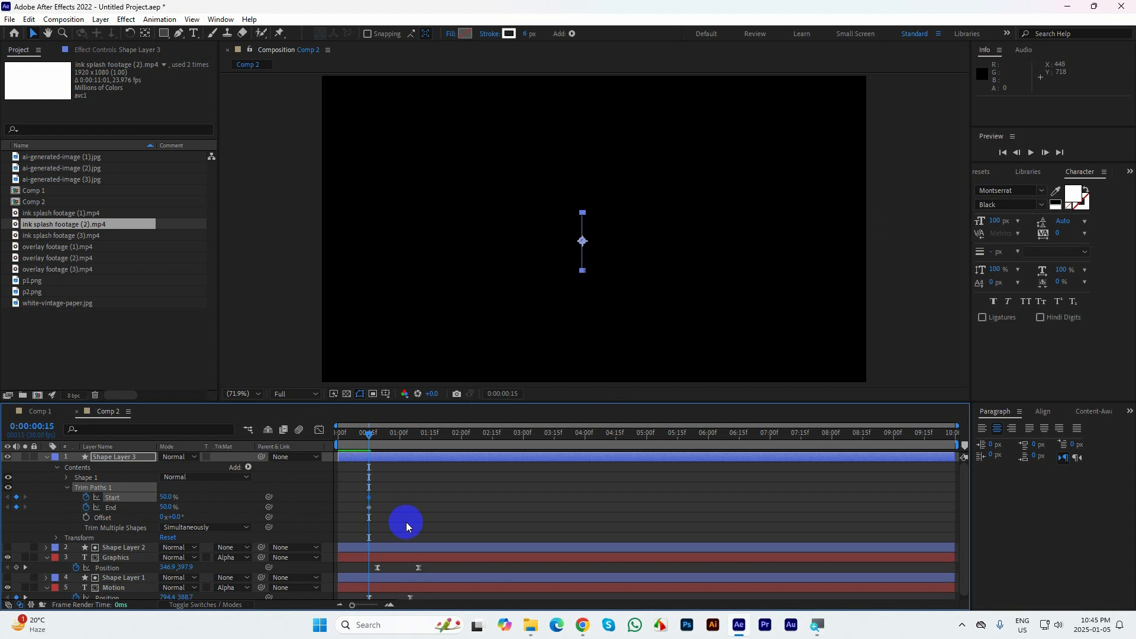
drag(380, 521, 363, 499)
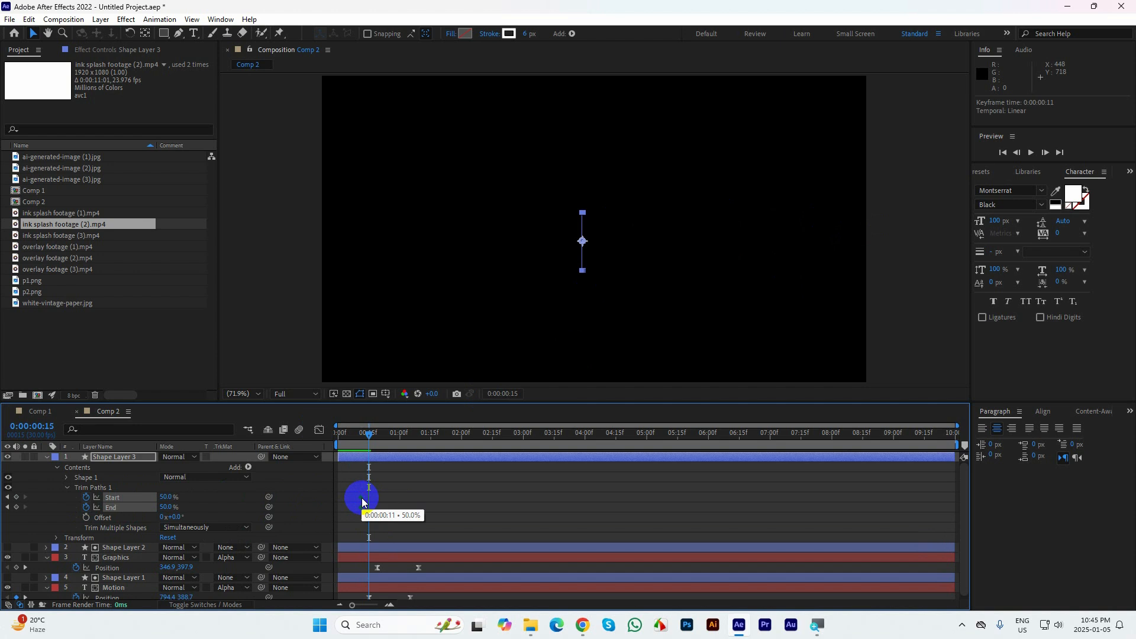
key(ctrl+z)
drag(373, 445, 359, 439)
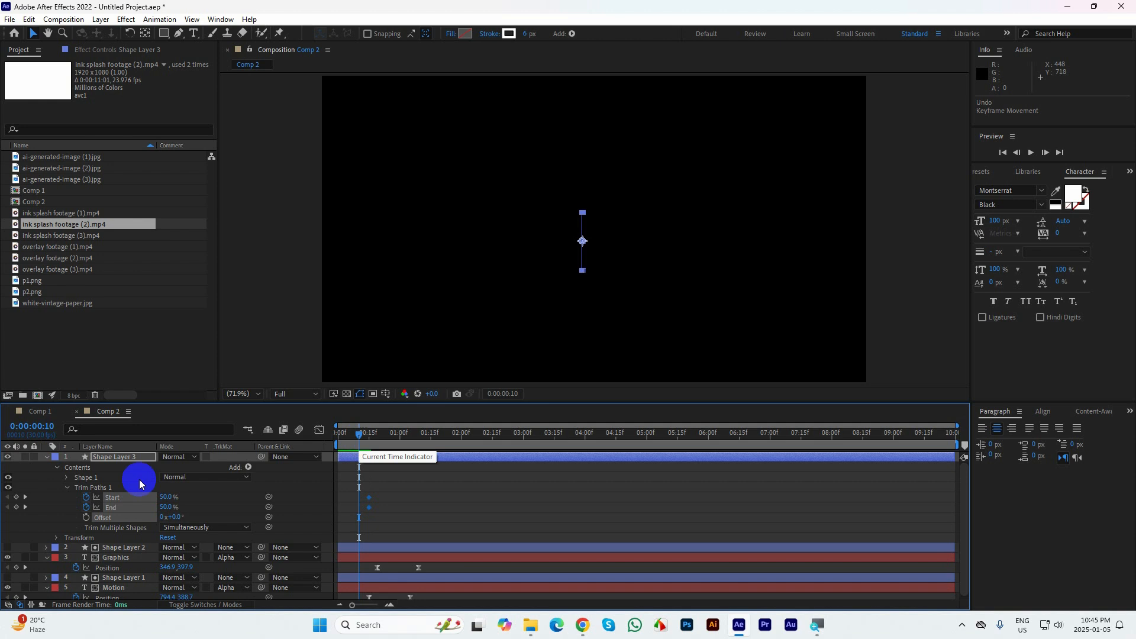
click(16, 507)
click(16, 497)
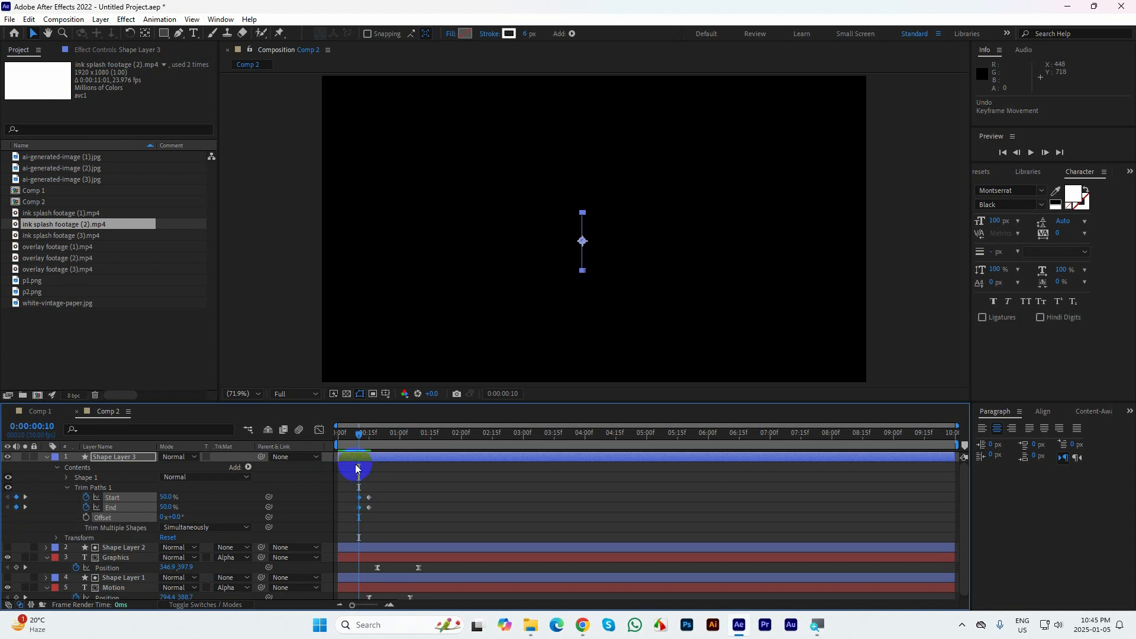
At 0:00:00:15, set the line's Trim Paths End to 100% and Start to about 1%, and preview the growing line
drag(360, 439, 370, 439)
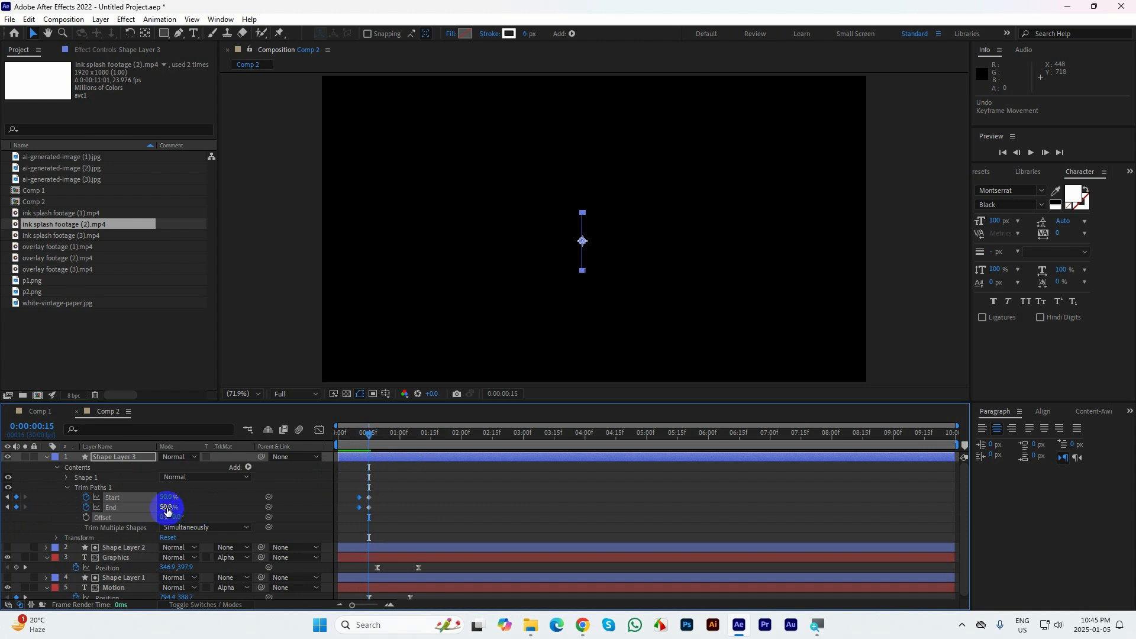
mouse_move(166, 508)
mouse_down()
mouse_move(220, 499)
mouse_move(57, 495)
mouse_up()
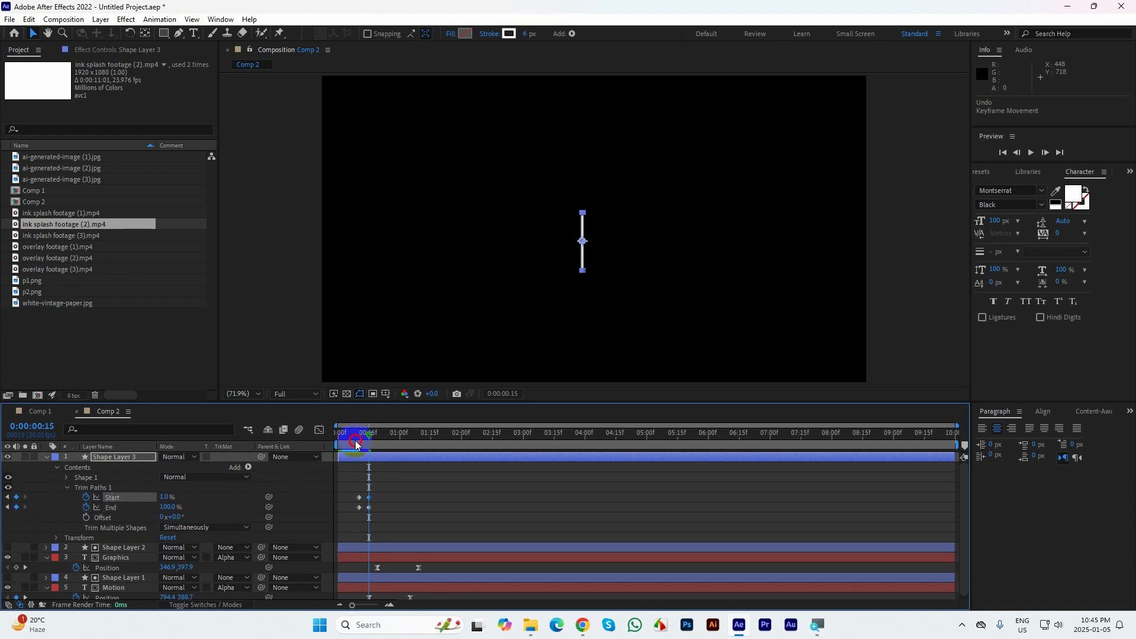
click(355, 440)
key(space)
key(space)
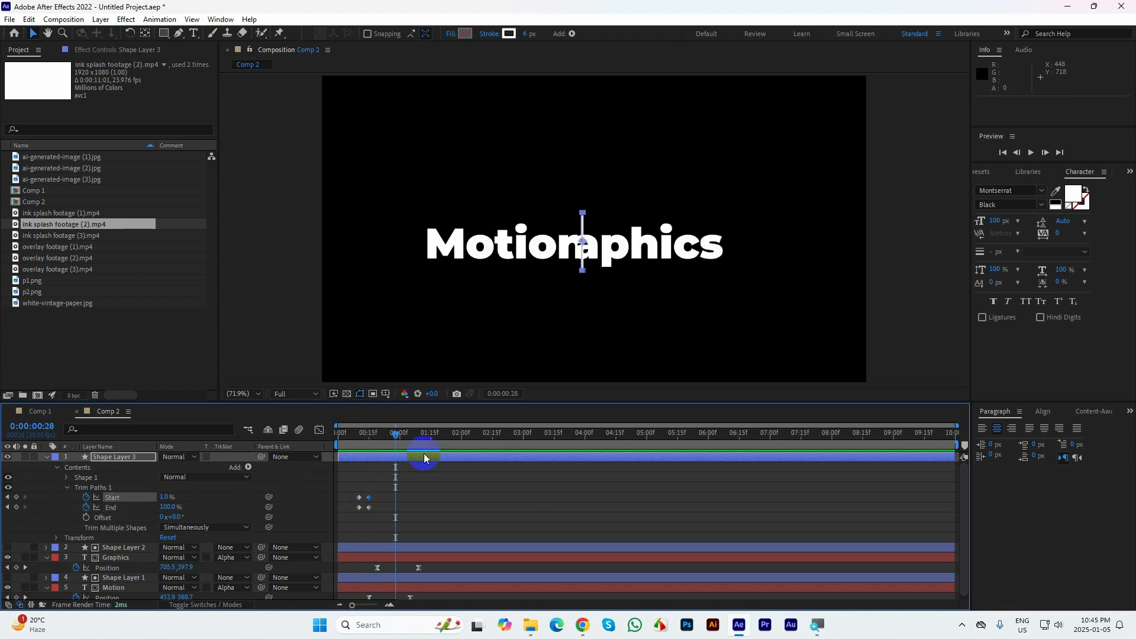
Paste the copied 50% Trim Paths Start and End keyframes at 0:00:00:20 and shift all the line's trim keyframes five frames earlier
mouse_move(399, 435)
mouse_down()
mouse_move(355, 440)
mouse_move(379, 442)
mouse_move(366, 520)
mouse_up()
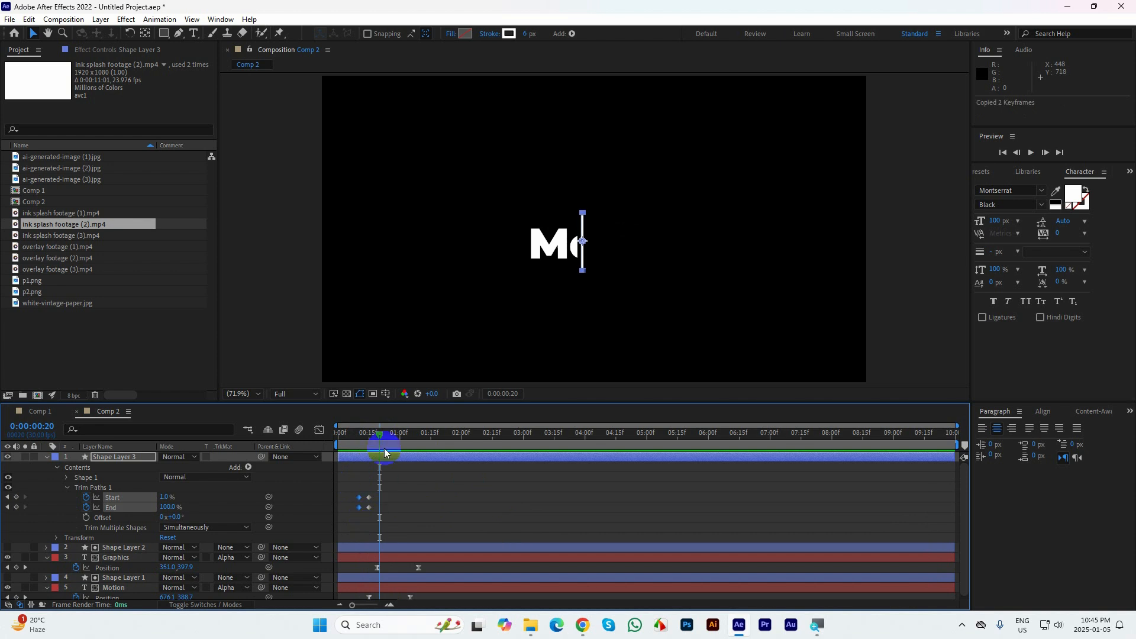
key(ctrl+v)
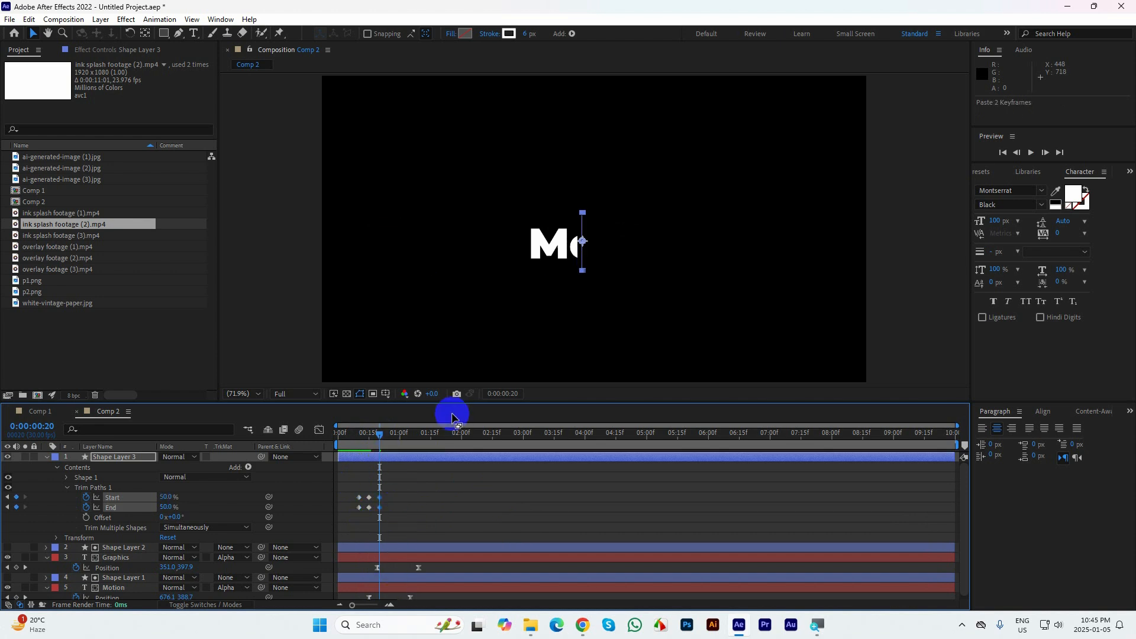
drag(445, 401, 448, 301)
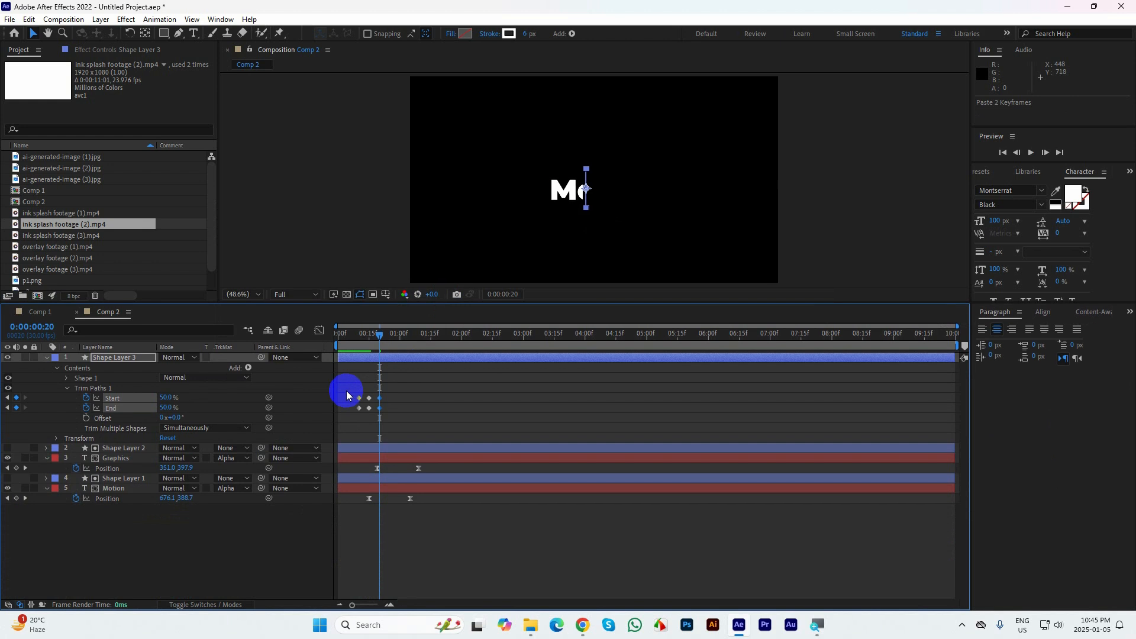
drag(347, 389, 369, 408)
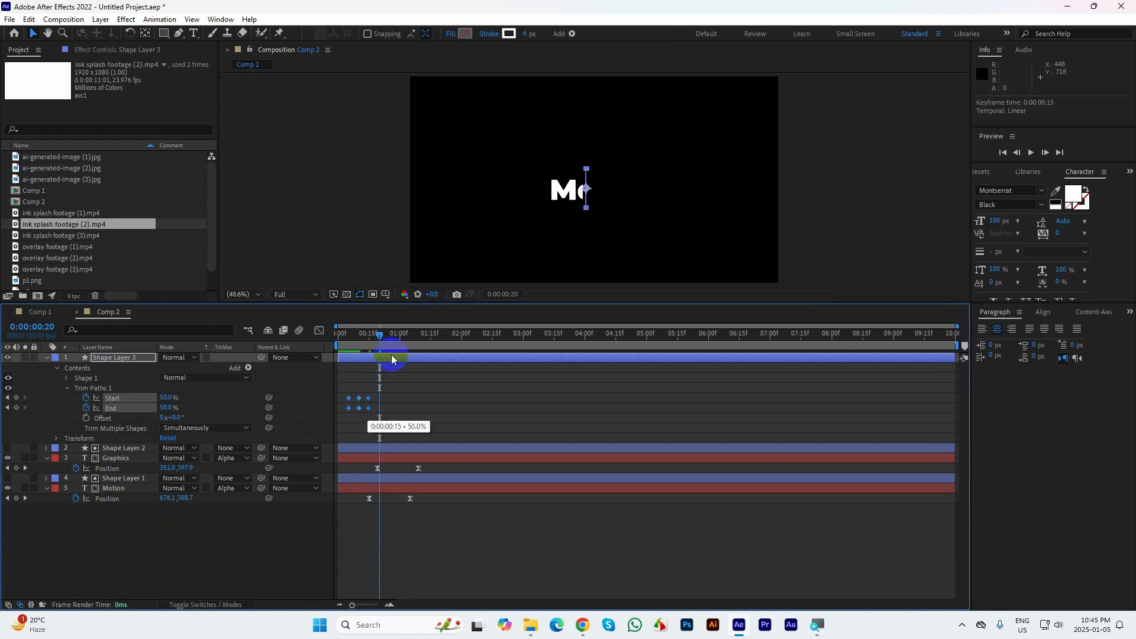
Apply Easy Ease to all of the line's Trim Paths Start and End keyframes
click(371, 342)
drag(371, 344, 371, 345)
drag(393, 416, 341, 392)
key(F9)
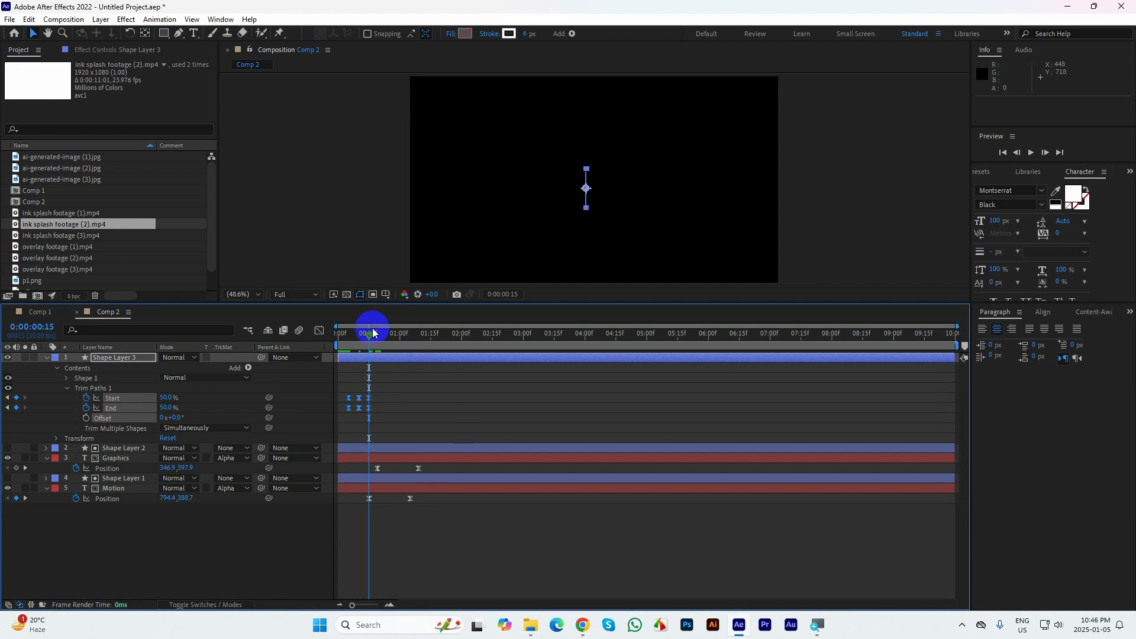
End the work area at 0:00:02:00 and preview the animation from the beginning
drag(382, 306, 383, 355)
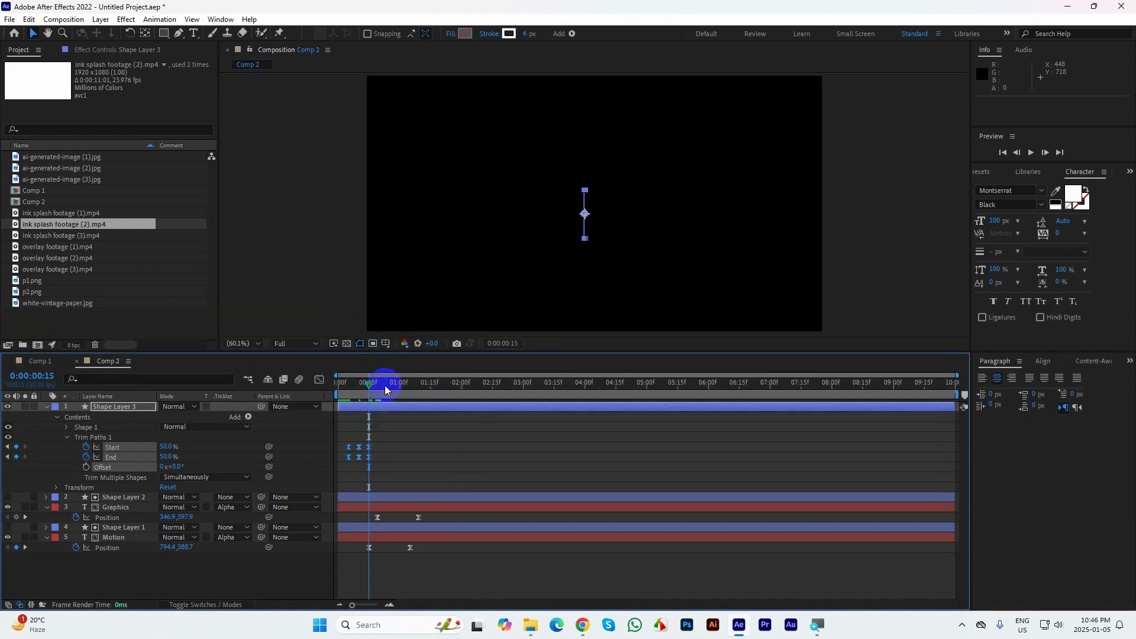
drag(464, 395, 462, 396)
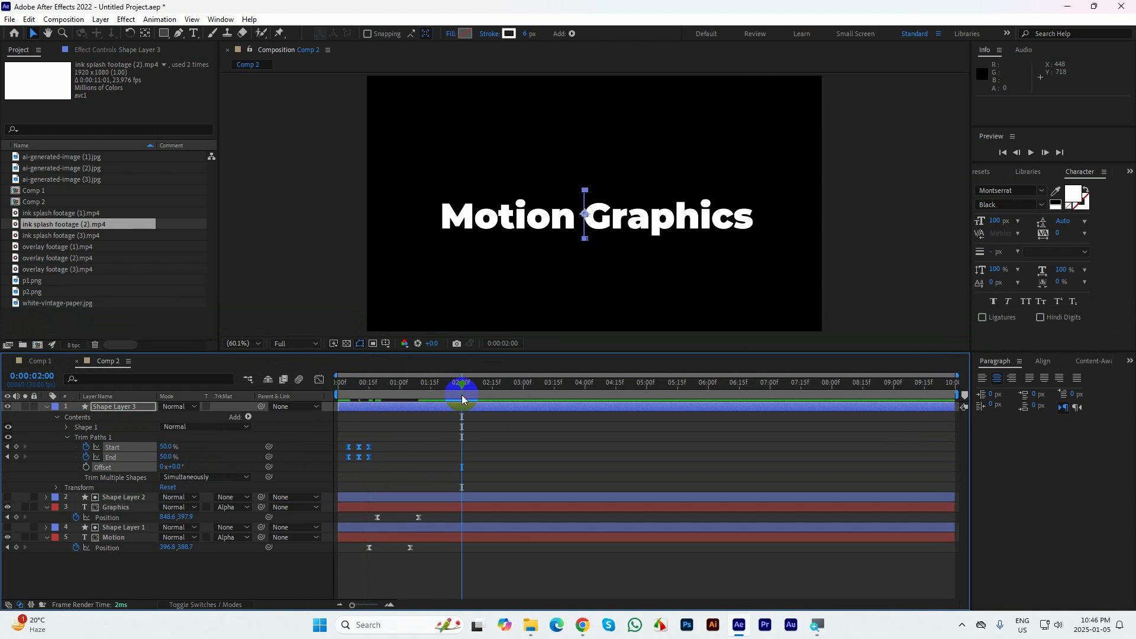
key(n)
key(Home)
key(space)
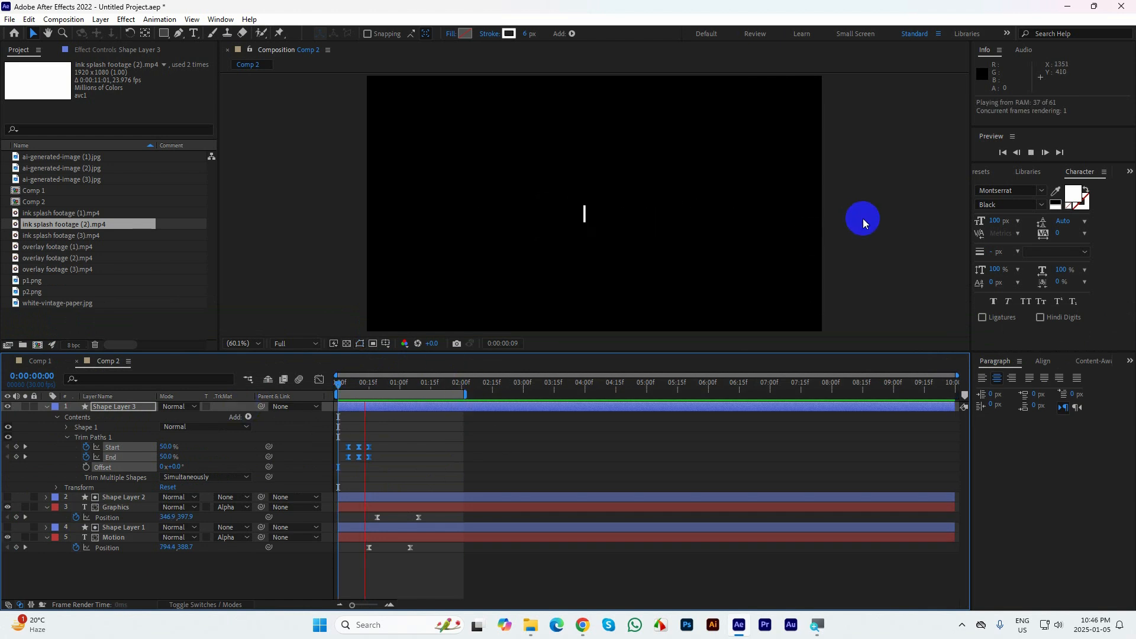
key(space)
Spread the line's trim keyframes from about 0:00:00:01 to 0:00:00:23, and shift the Graphics and Motion Position keyframes five frames later
drag(382, 465, 341, 458)
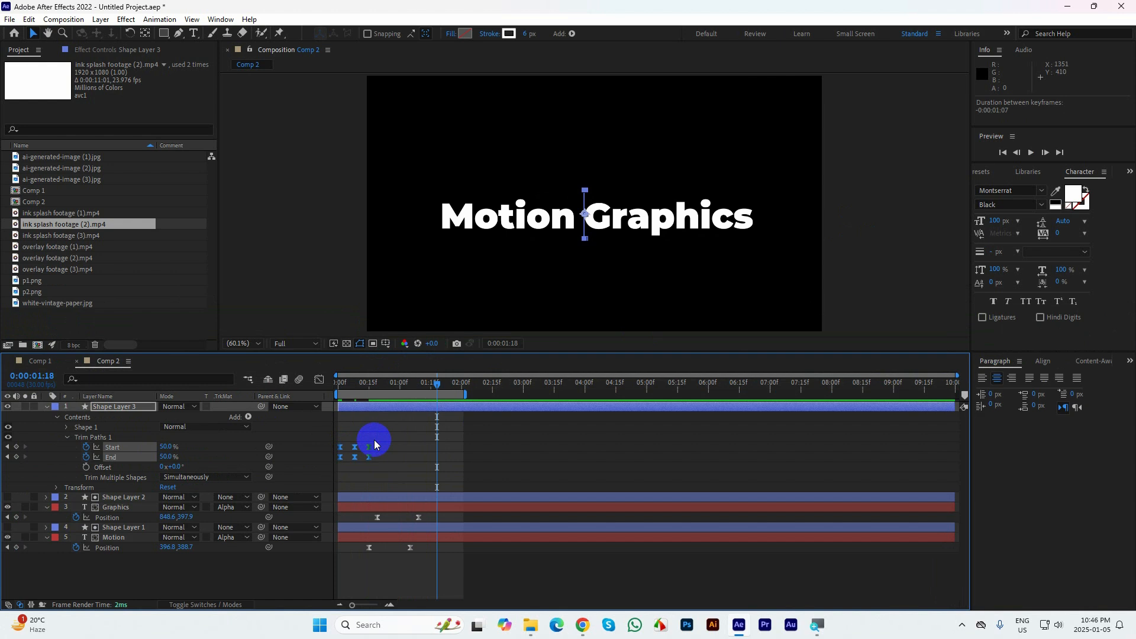
drag(395, 550, 386, 513)
mouse_move(386, 468)
mouse_down()
mouse_move(332, 447)
mouse_move(384, 453)
mouse_up()
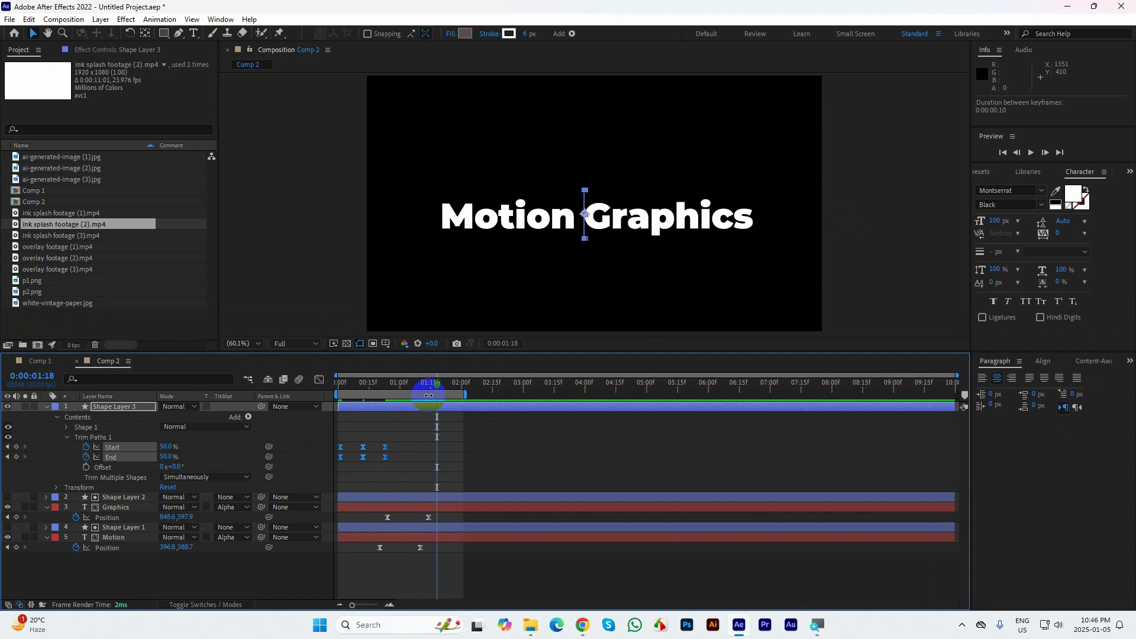
key(space)
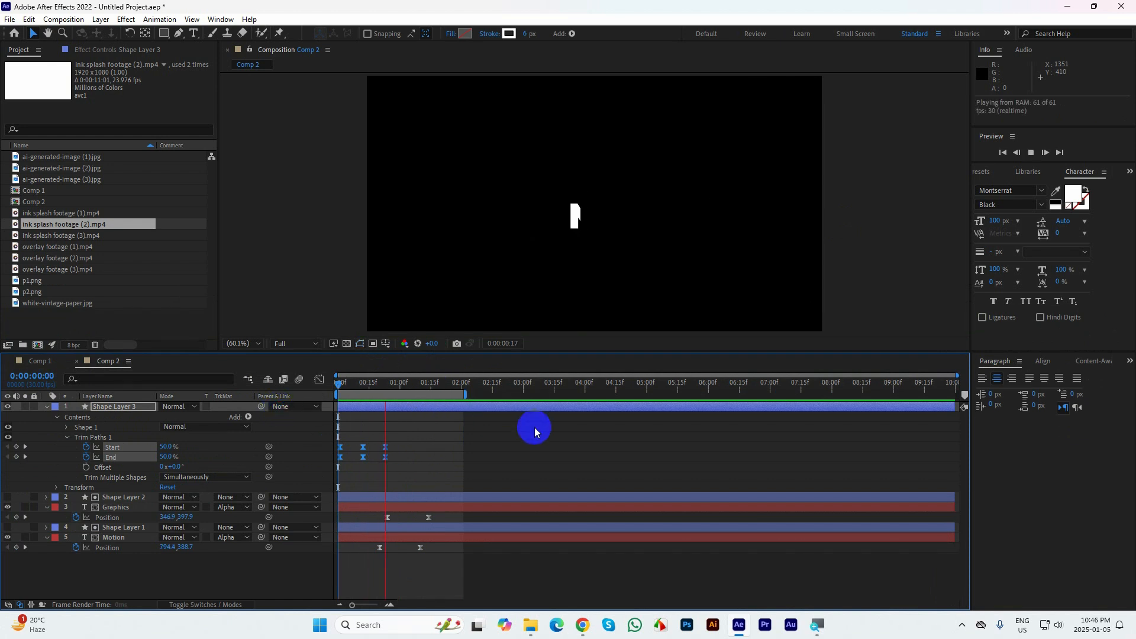
key(space)
Delete the line's last pair of Trim Paths Start and End keyframes, leaving out the closing shrink
drag(459, 394, 363, 388)
key(space)
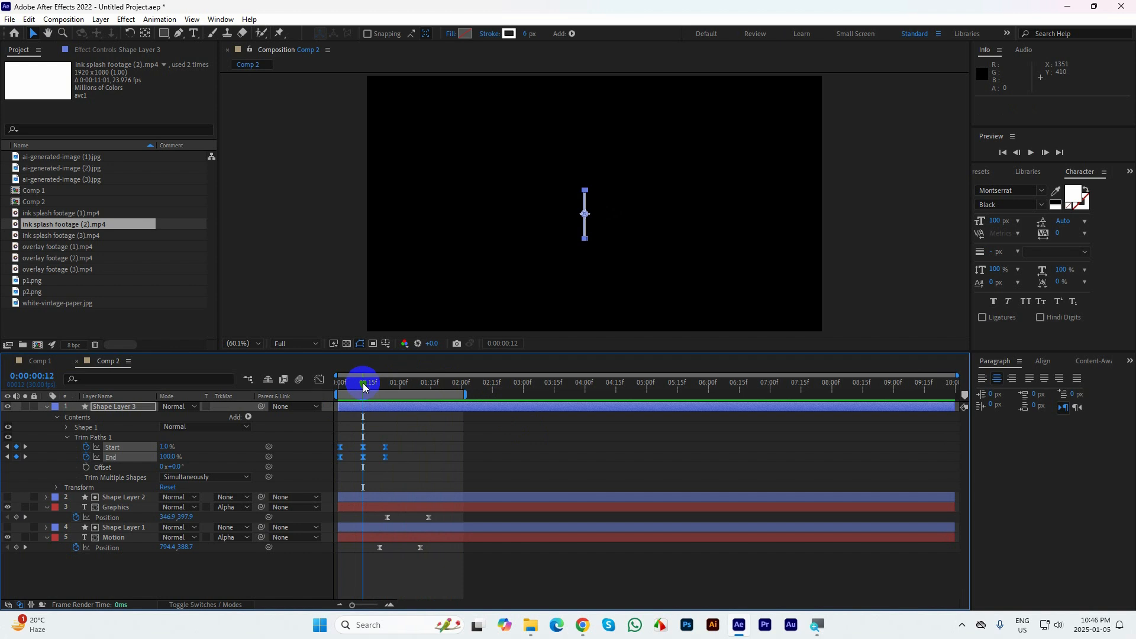
mouse_move(363, 382)
mouse_down()
mouse_move(339, 398)
mouse_move(367, 392)
mouse_up()
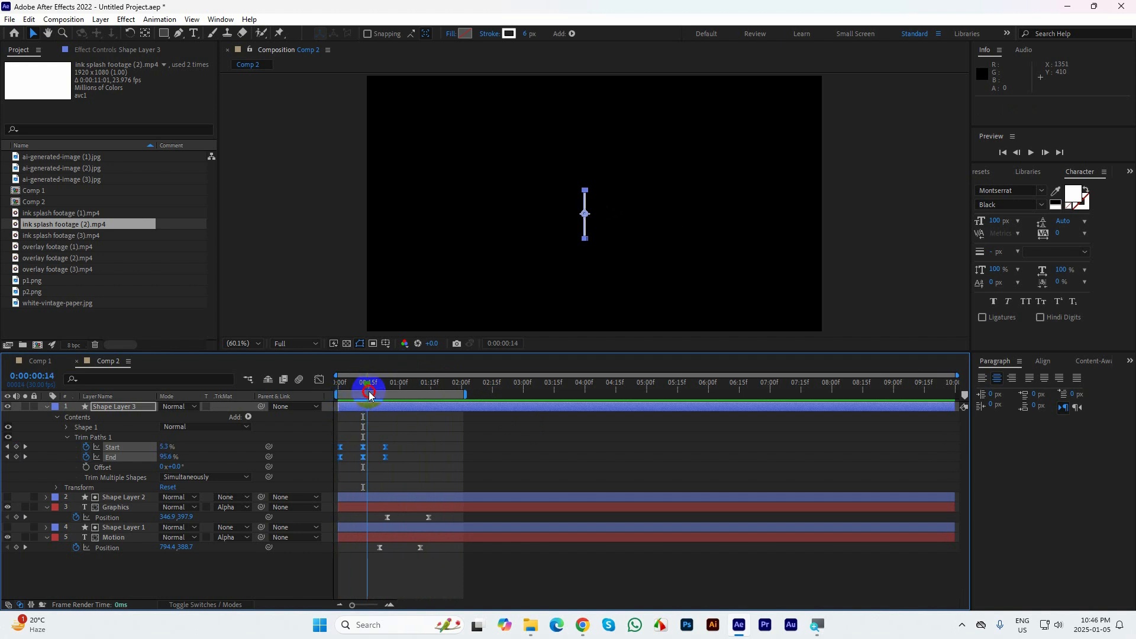
drag(393, 463, 382, 443)
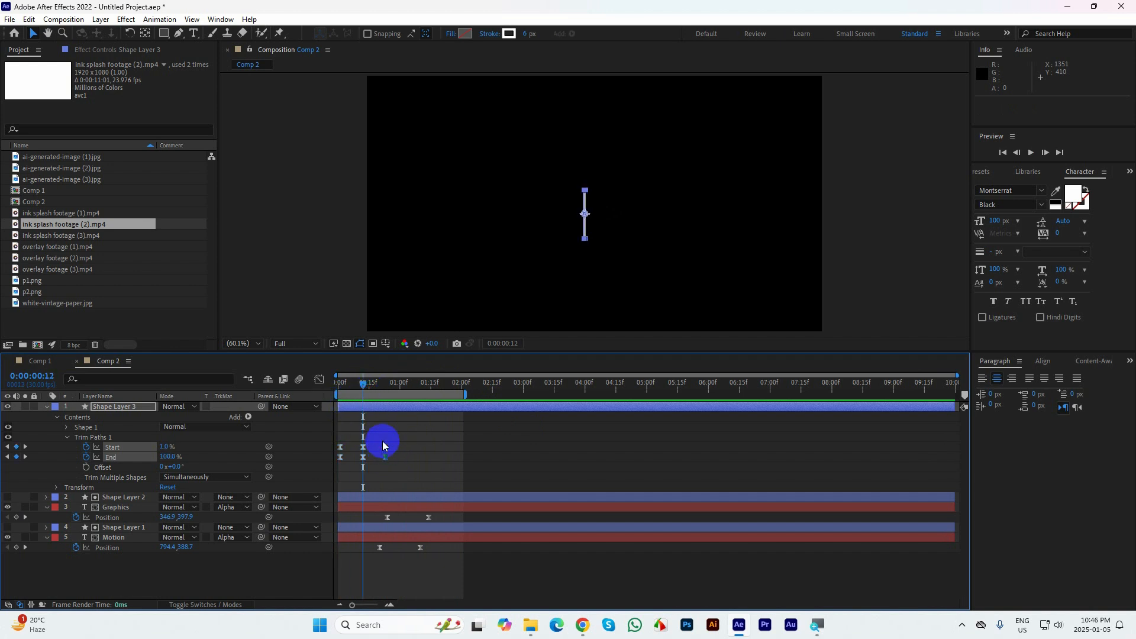
key(Delete)
Duplicate the line layer and add Position keyframes to both lines at 0:00:00:20
mouse_move(370, 389)
mouse_down()
mouse_move(317, 388)
mouse_move(379, 413)
mouse_move(379, 382)
mouse_up()
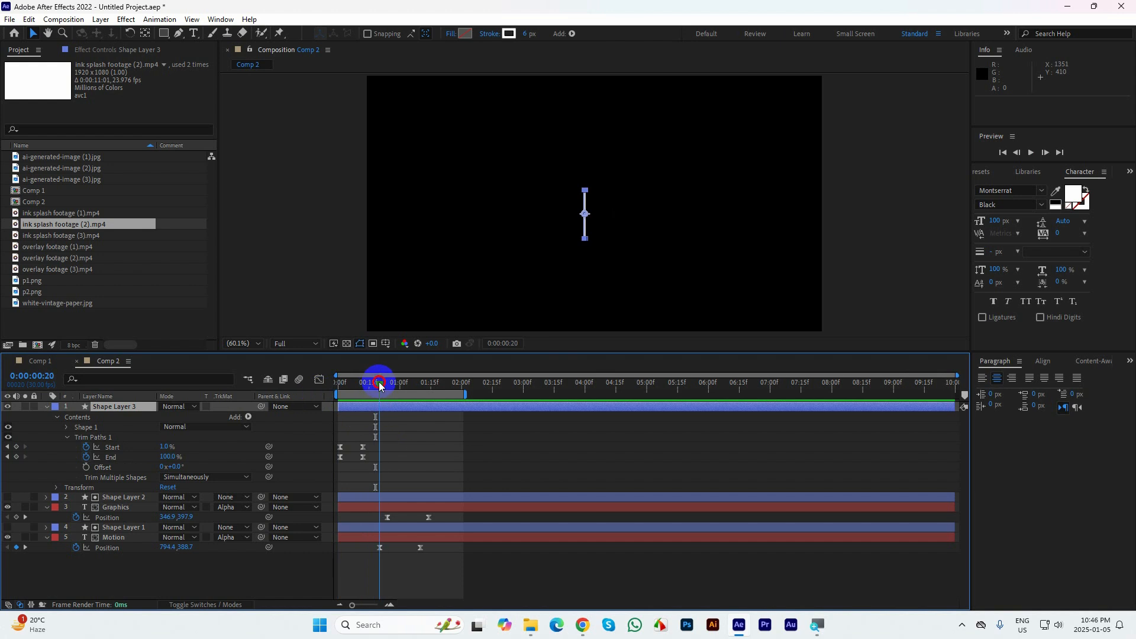
click(46, 407)
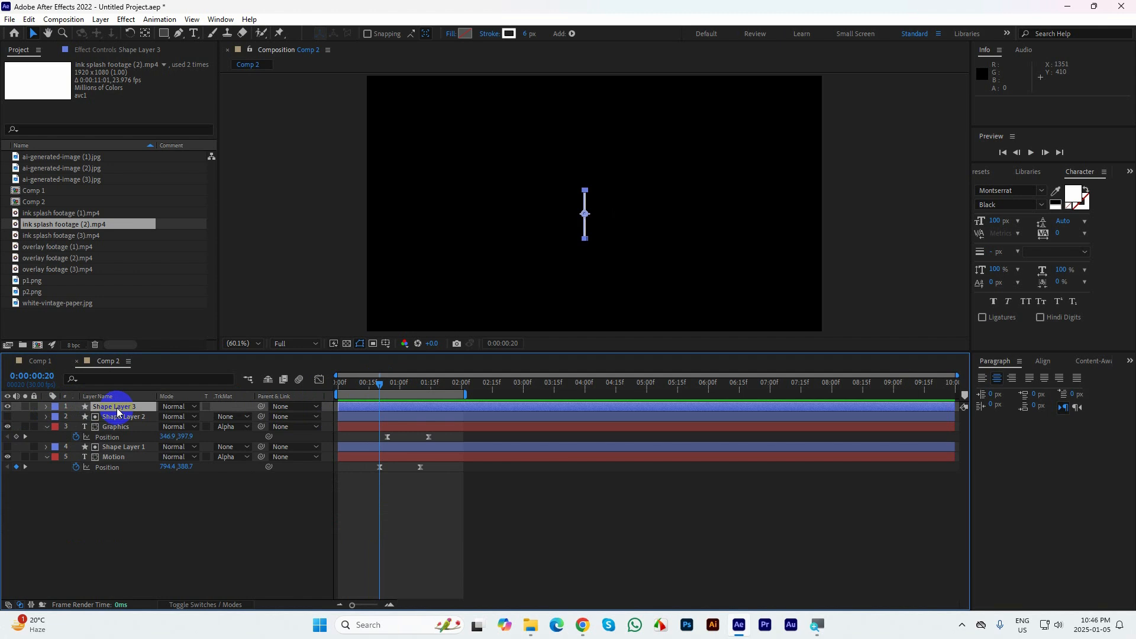
key(ctrl+d)
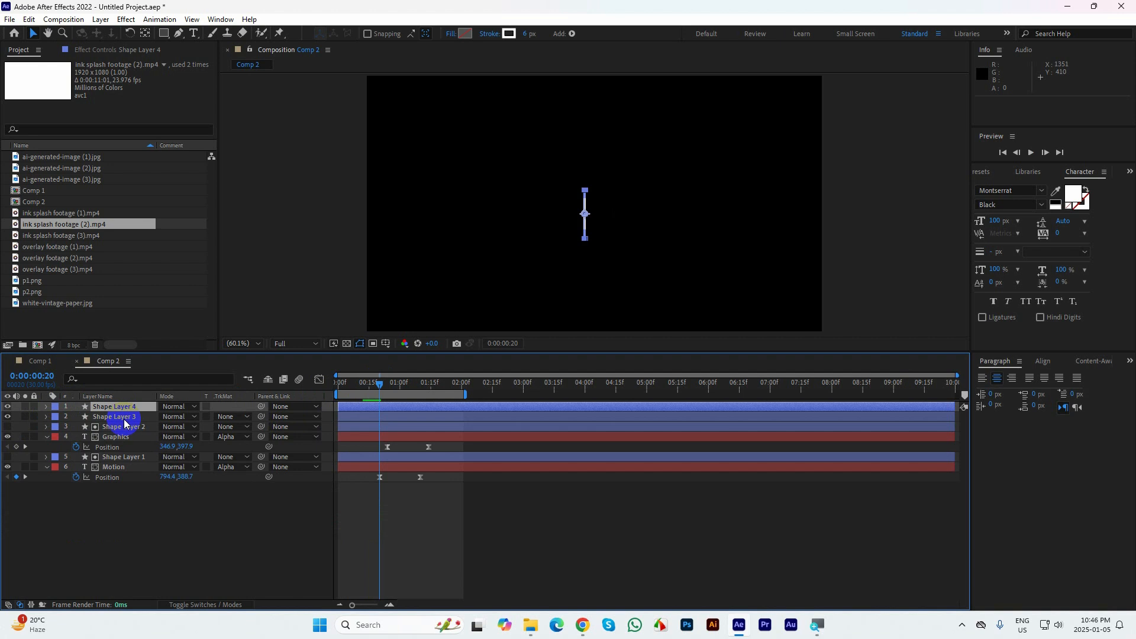
ctrl+click(122, 417)
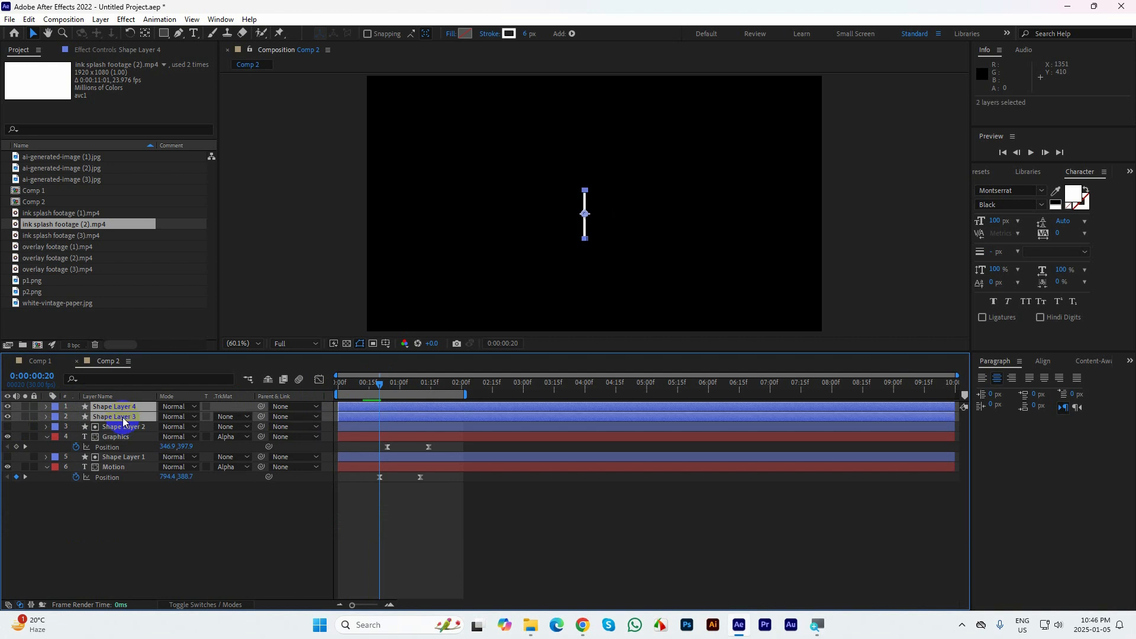
key(p)
click(76, 417)
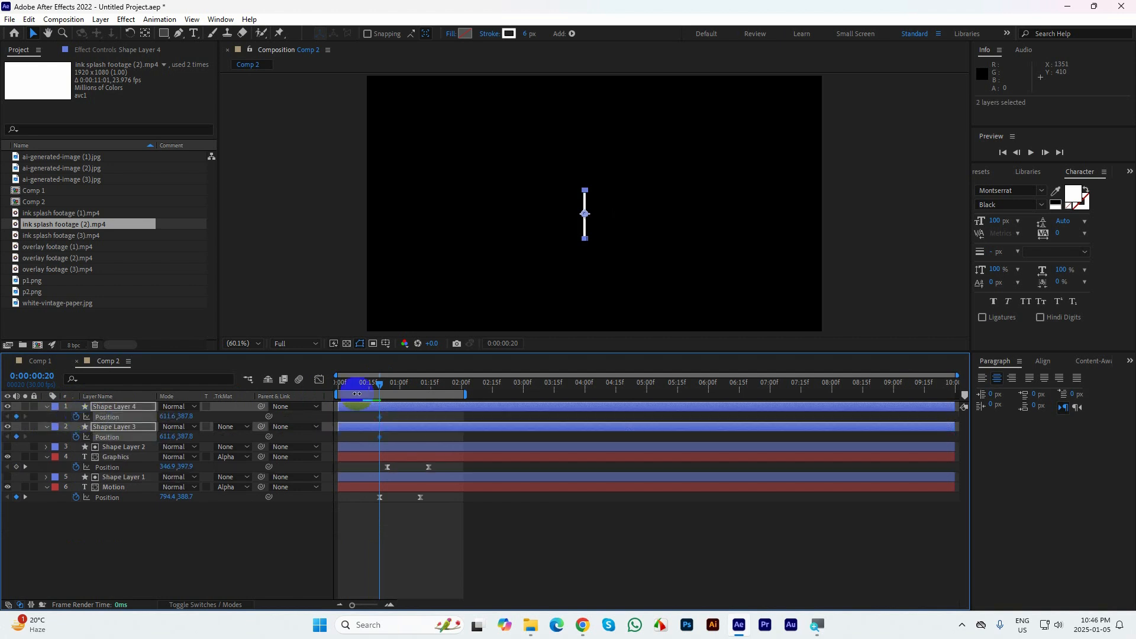
At 0:00:00:28, set Shape Layer 3's X position to about 135.6 and Shape Layer 4's to about 1124.6
drag(381, 383, 395, 383)
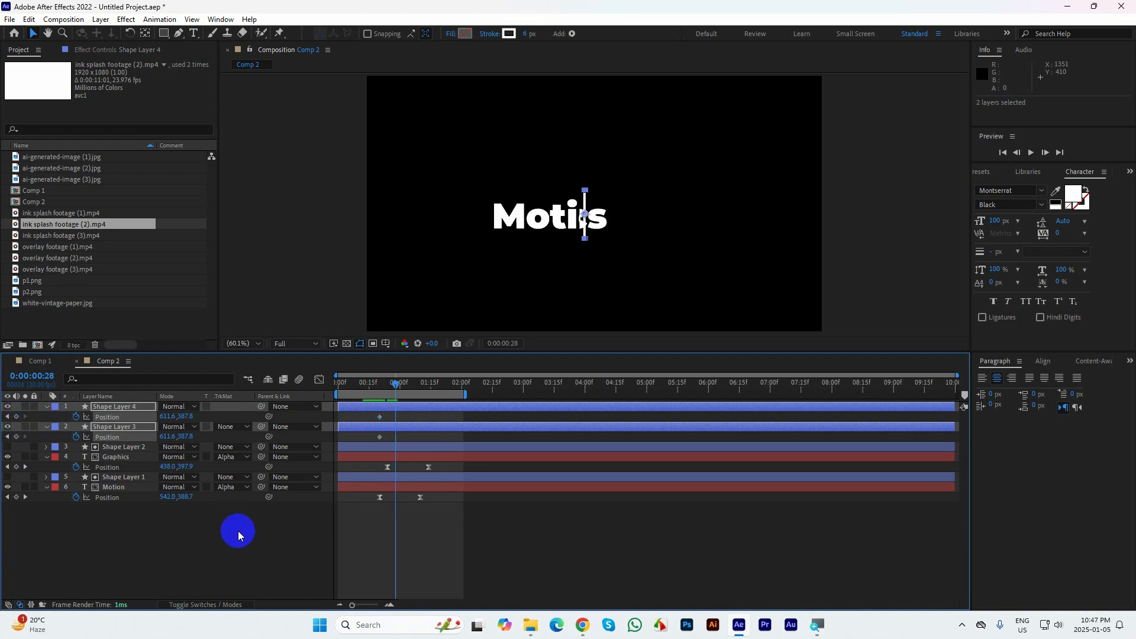
click(369, 434)
click(380, 437)
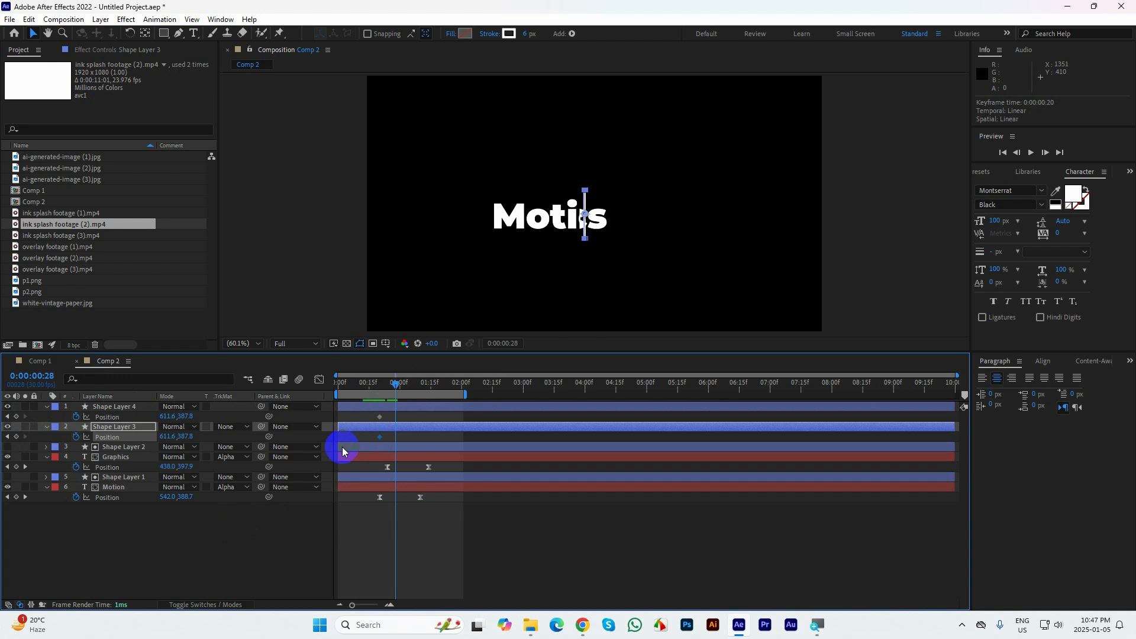
drag(154, 440, 3, 449)
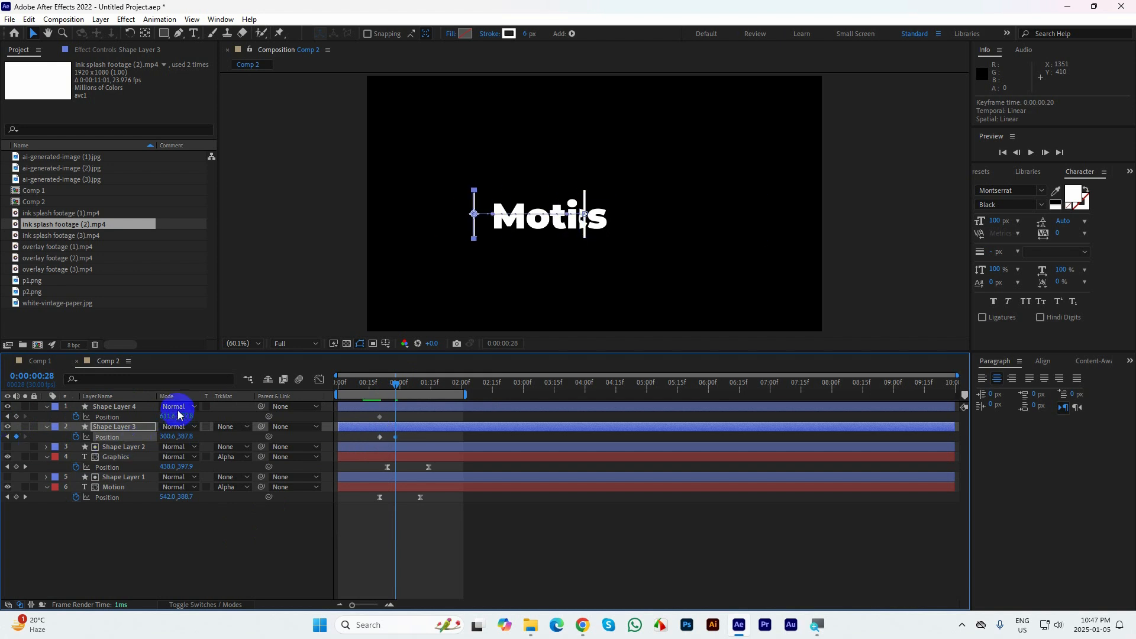
click(133, 407)
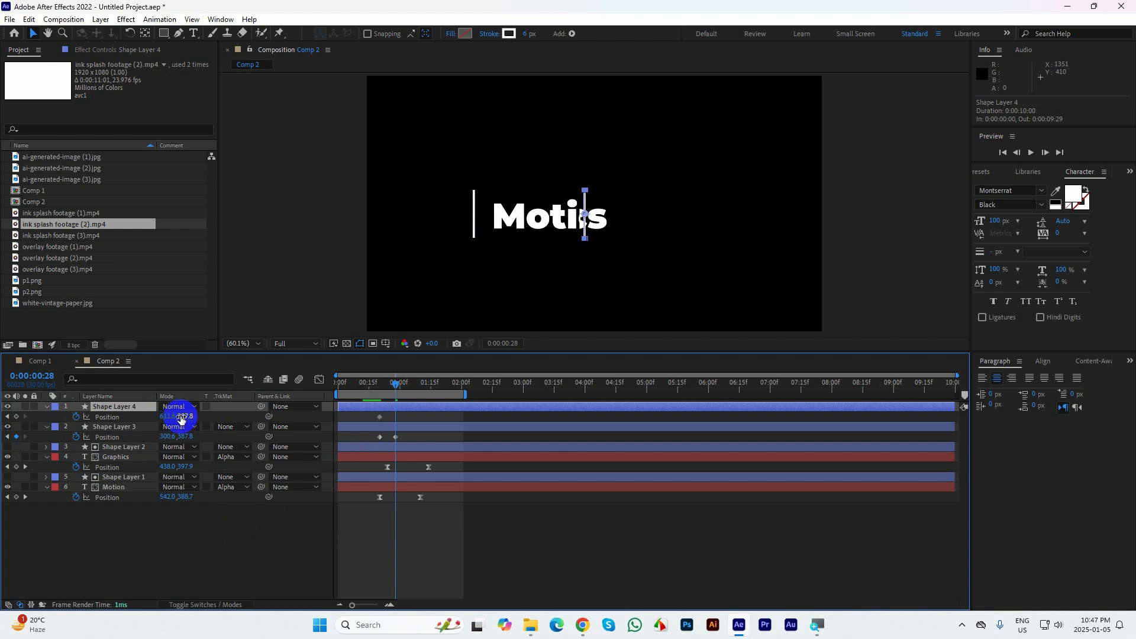
drag(182, 418, 486, 433)
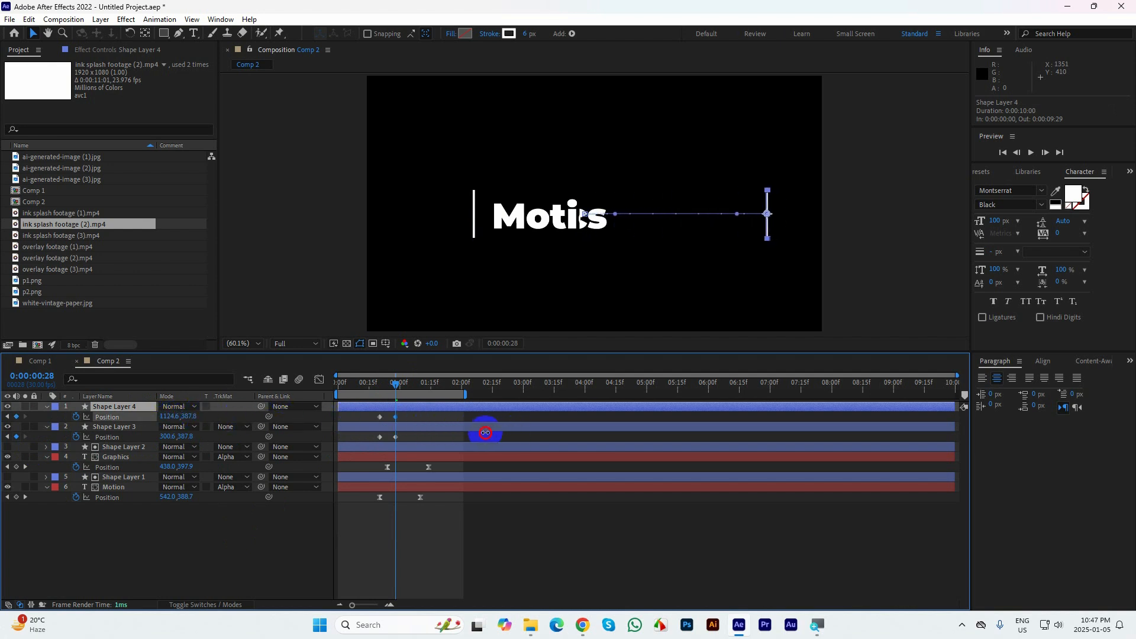
drag(167, 435, 81, 452)
Apply Easy Ease to both lines' Position keyframes and preview the lines moving apart
drag(404, 438, 371, 415)
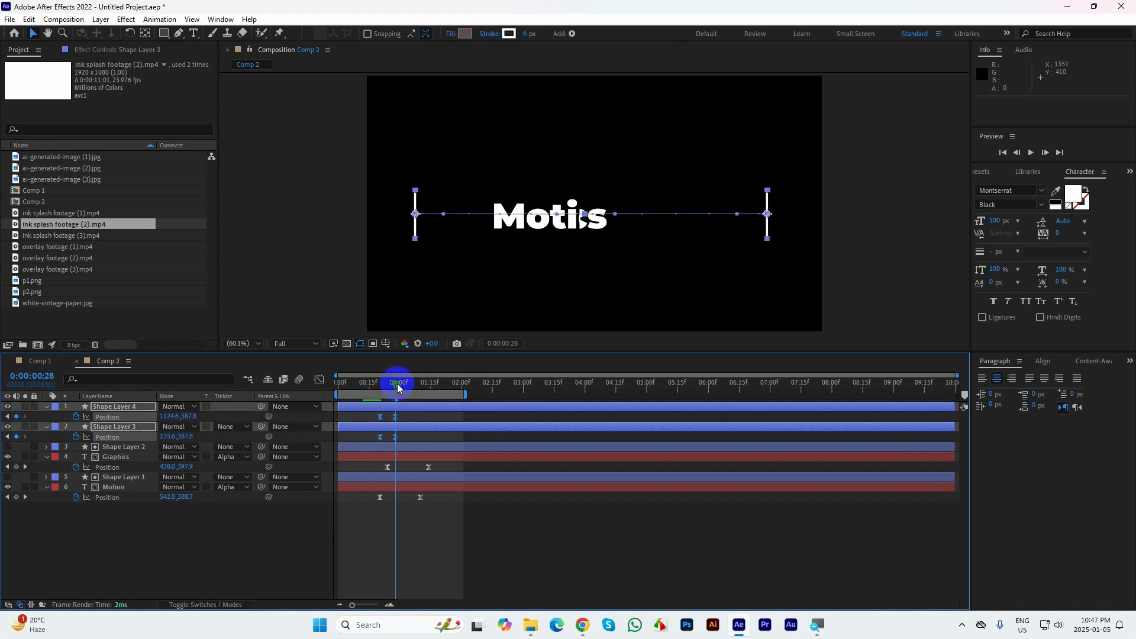
key(Home)
key(space)
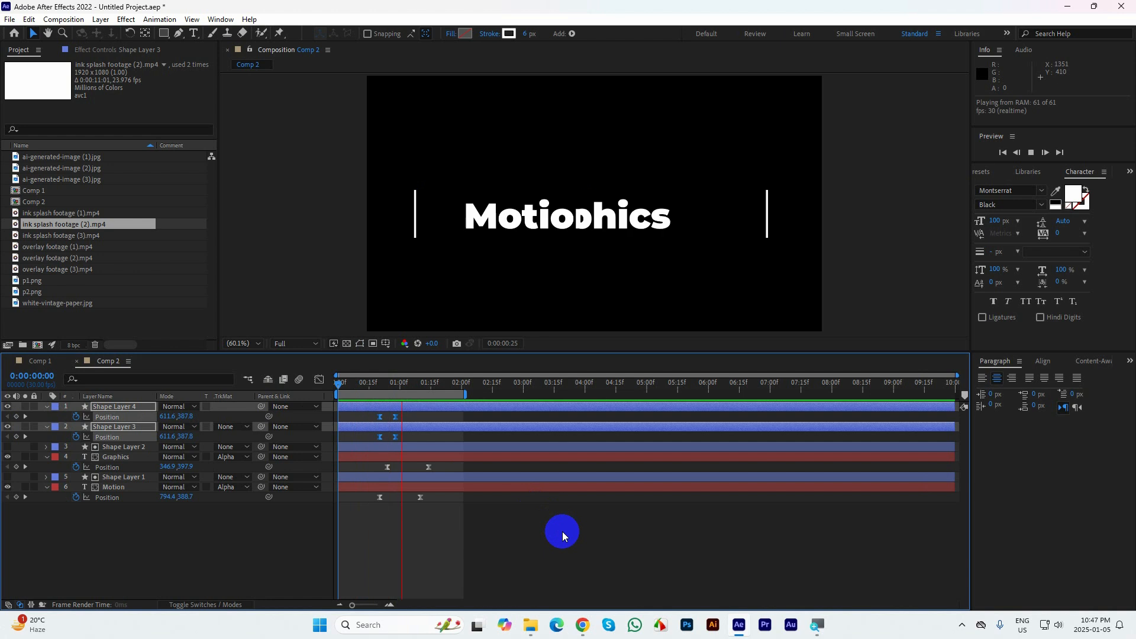
key(space)
drag(443, 383, 443, 383)
key(Home)
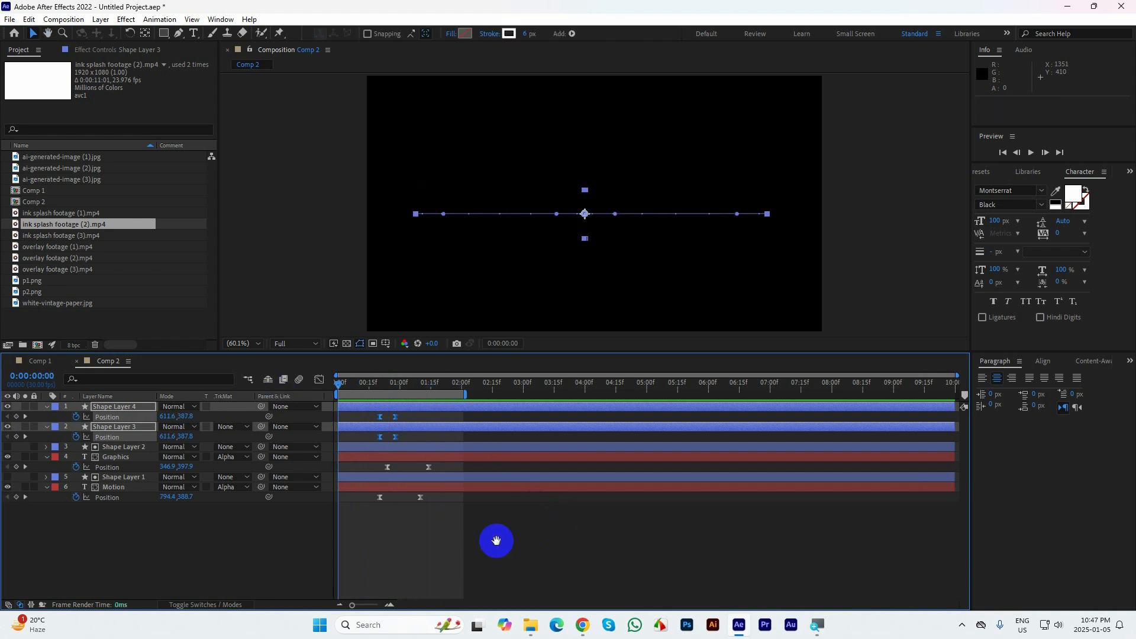
key(space)
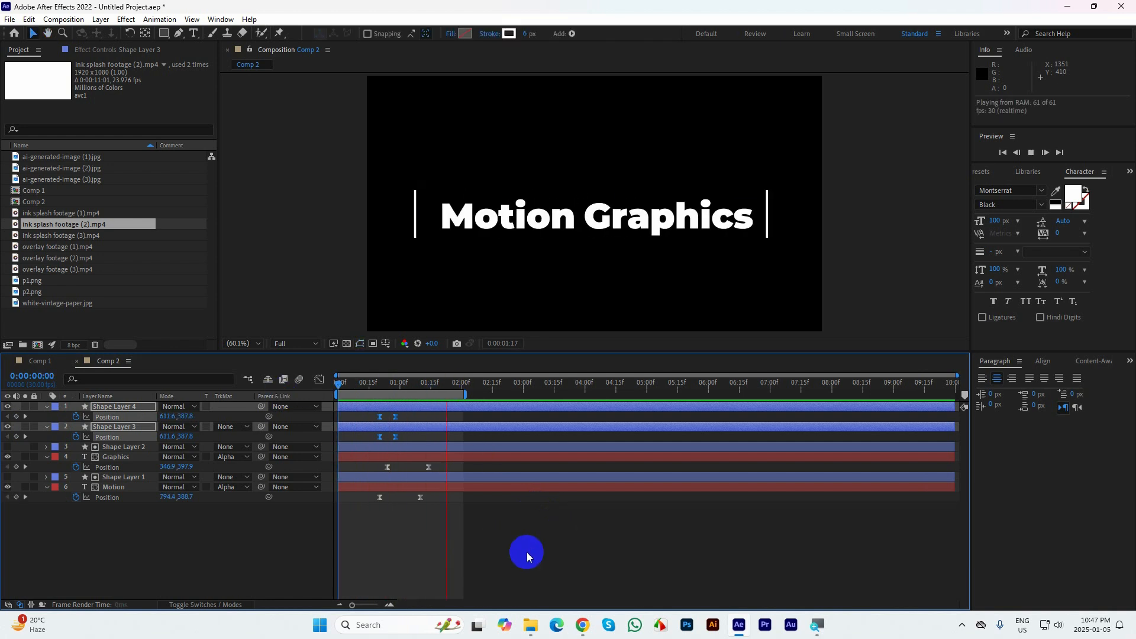
key(space)
Move both lines' final Position keyframes to 0:00:01:03 and lengthen their incoming ease in the speed graph for a fast start and slow finish
drag(436, 385, 406, 435)
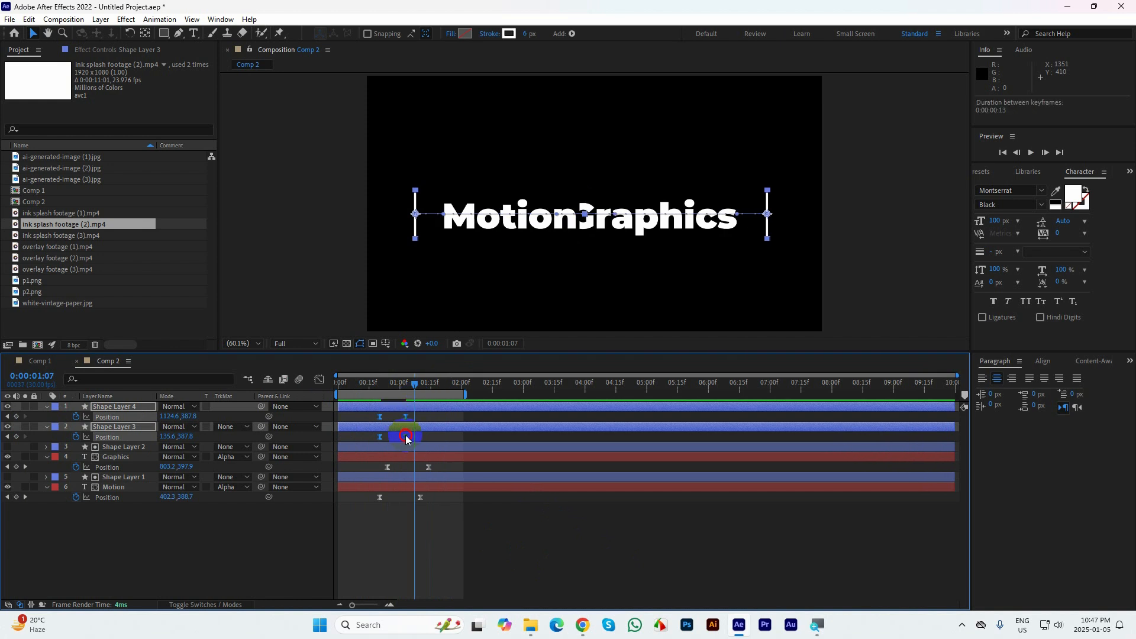
click(319, 379)
drag(414, 567, 402, 574)
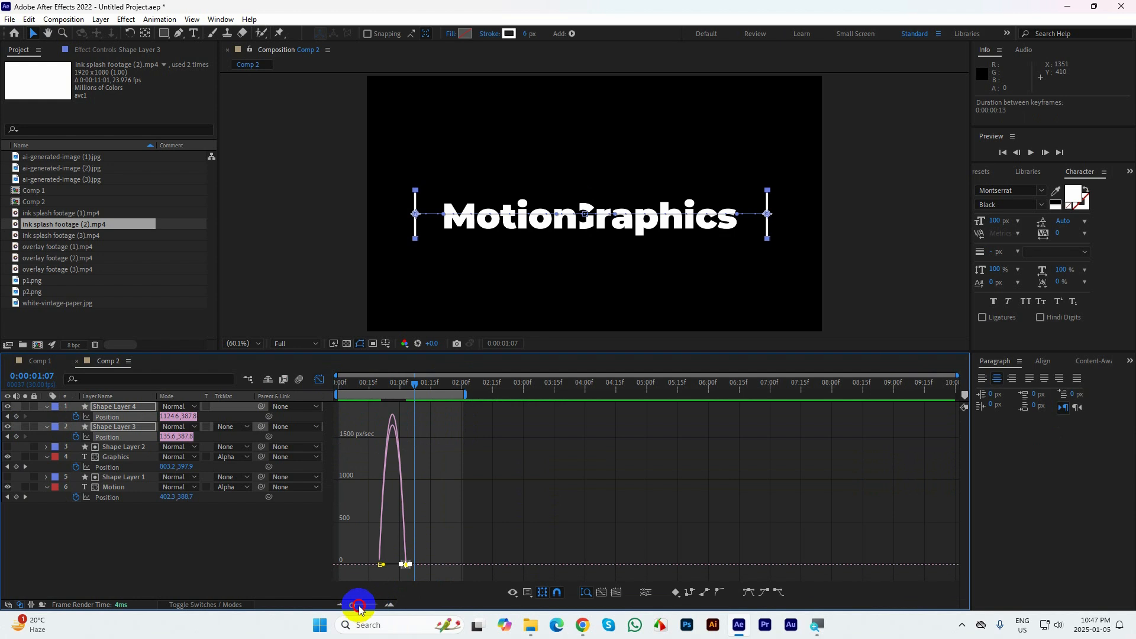
drag(352, 604, 375, 604)
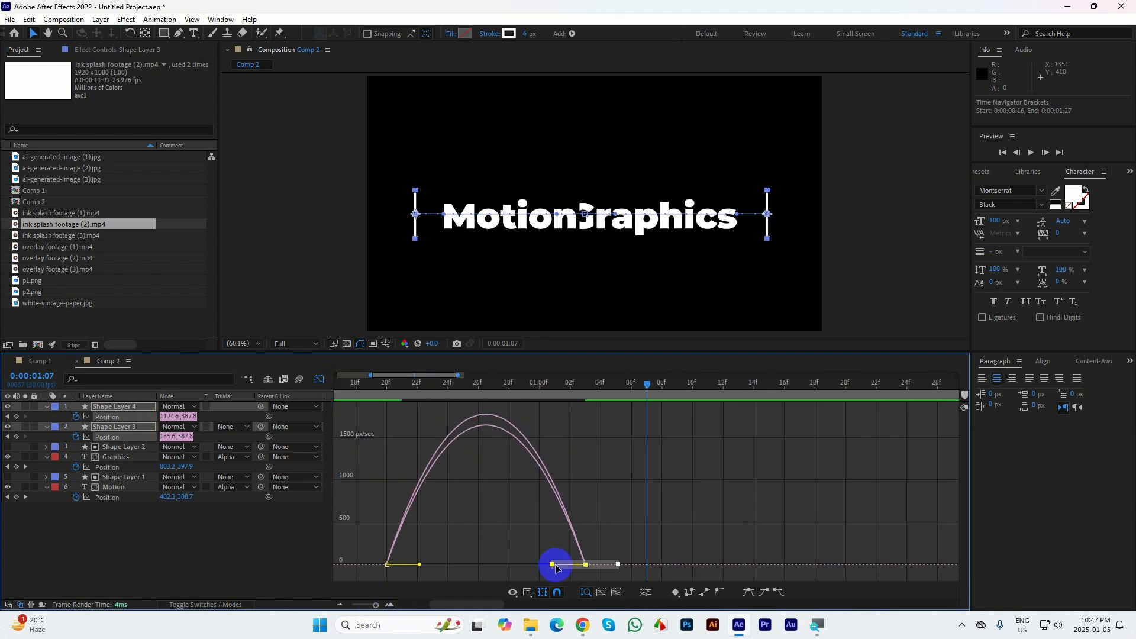
drag(548, 566, 521, 569)
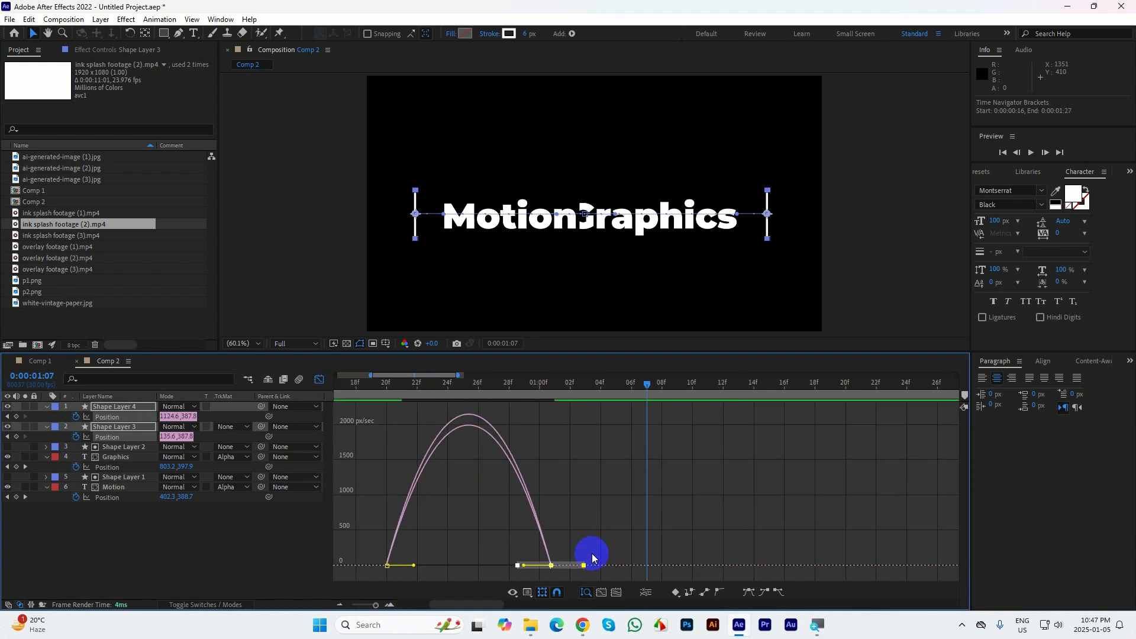
key(ctrl+z)
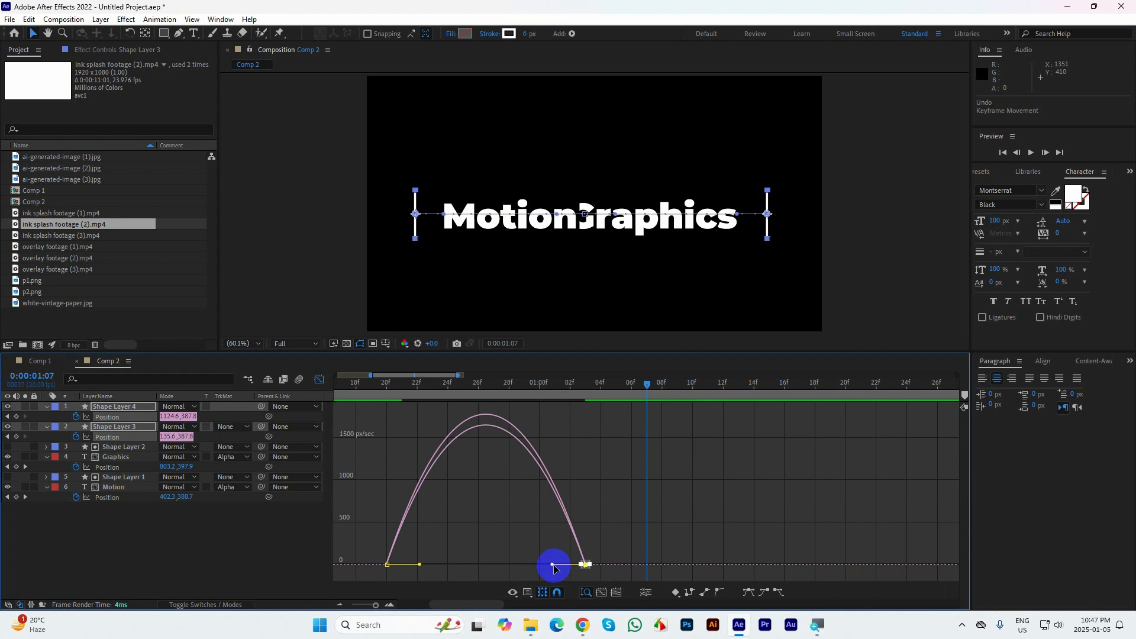
drag(552, 566, 502, 572)
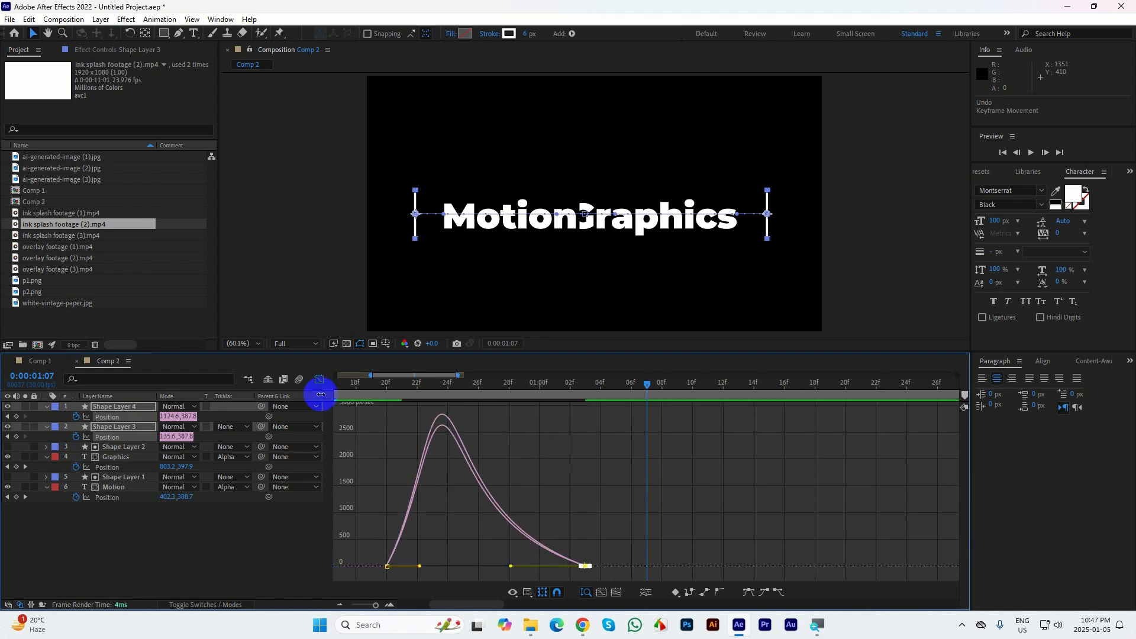
key(shift+F3)
drag(370, 605, 357, 604)
drag(428, 390, 421, 391)
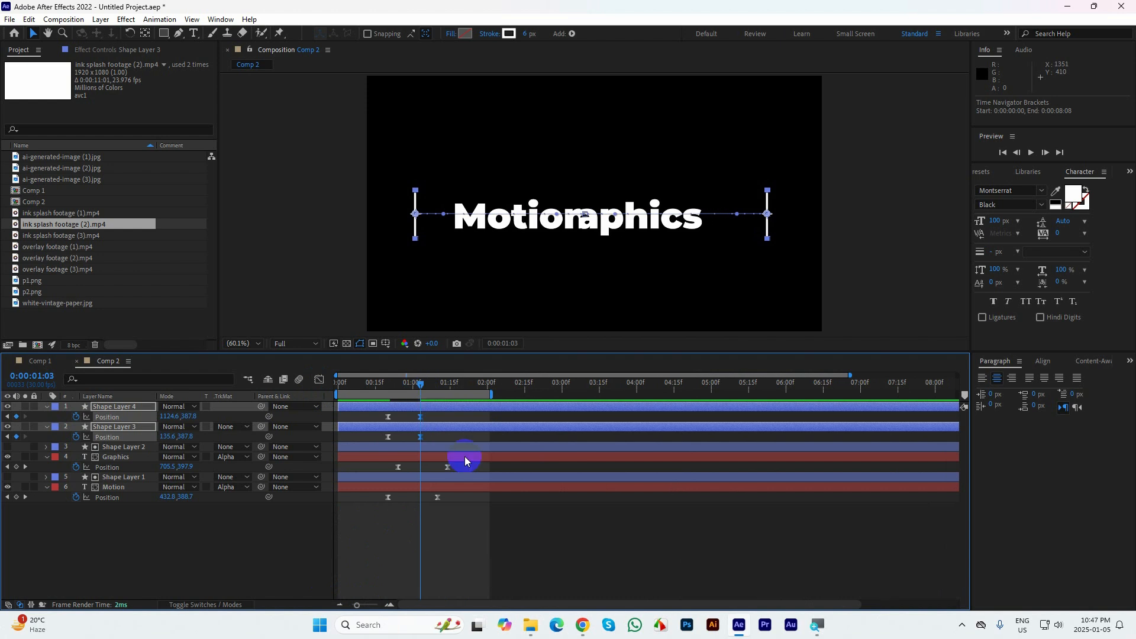
At 0:00:01:03, set Shape Layer 3's X position to about 172.6 and Shape Layer 4's to about 1127.6
click(420, 437)
click(365, 436)
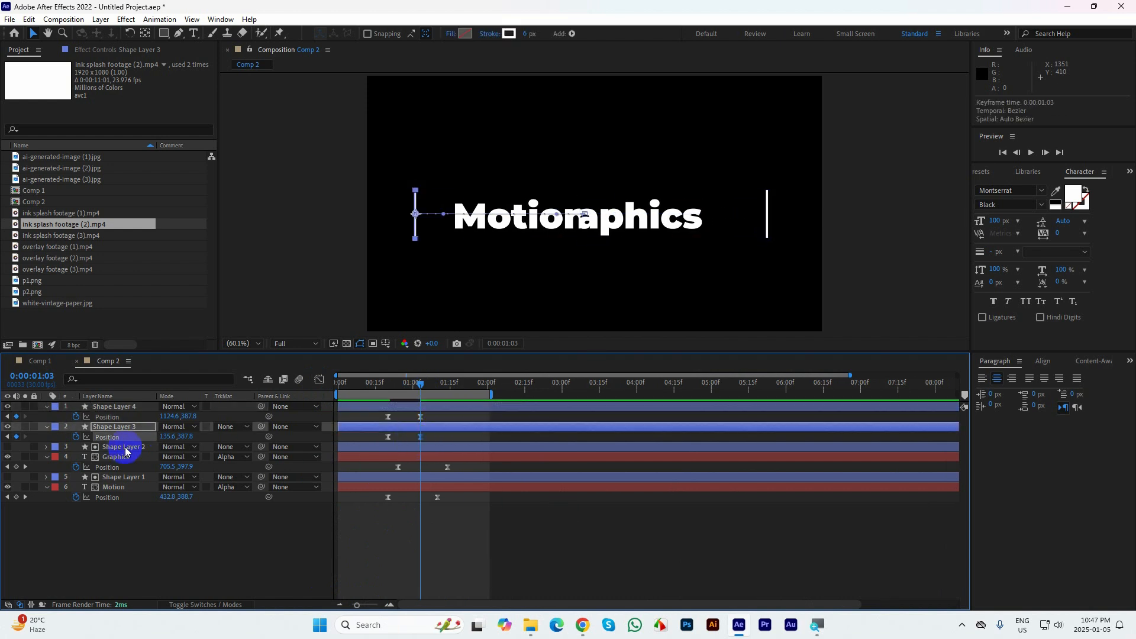
mouse_move(167, 436)
mouse_down()
mouse_move(183, 436)
mouse_move(155, 417)
mouse_up()
click(145, 407)
mouse_move(421, 385)
mouse_down()
mouse_move(458, 383)
mouse_move(420, 384)
mouse_up()
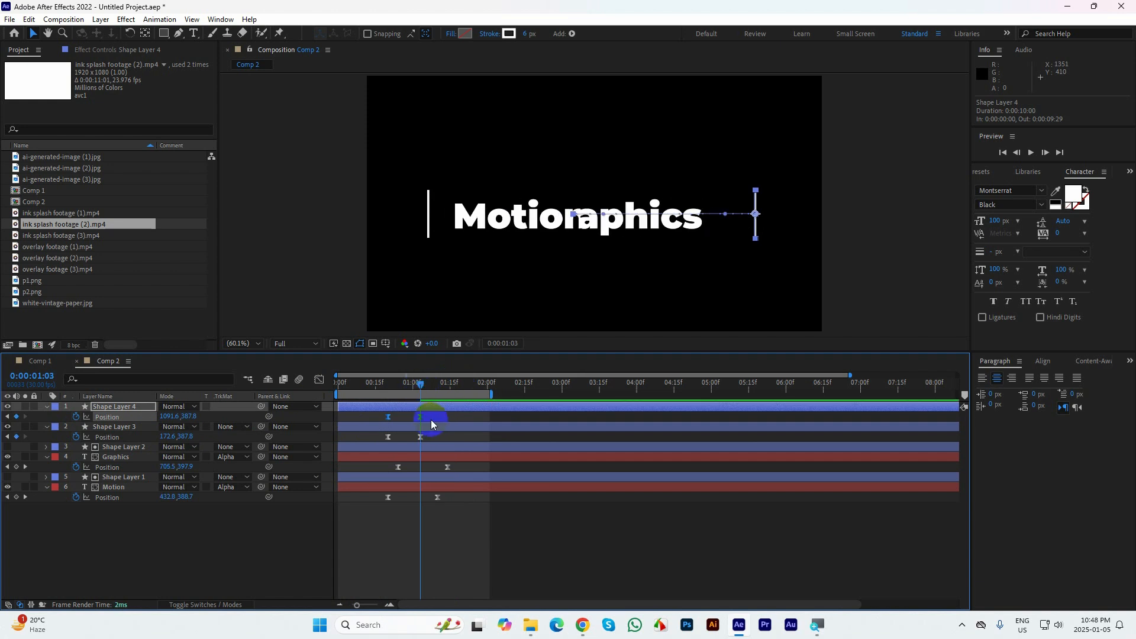
drag(431, 424, 417, 420)
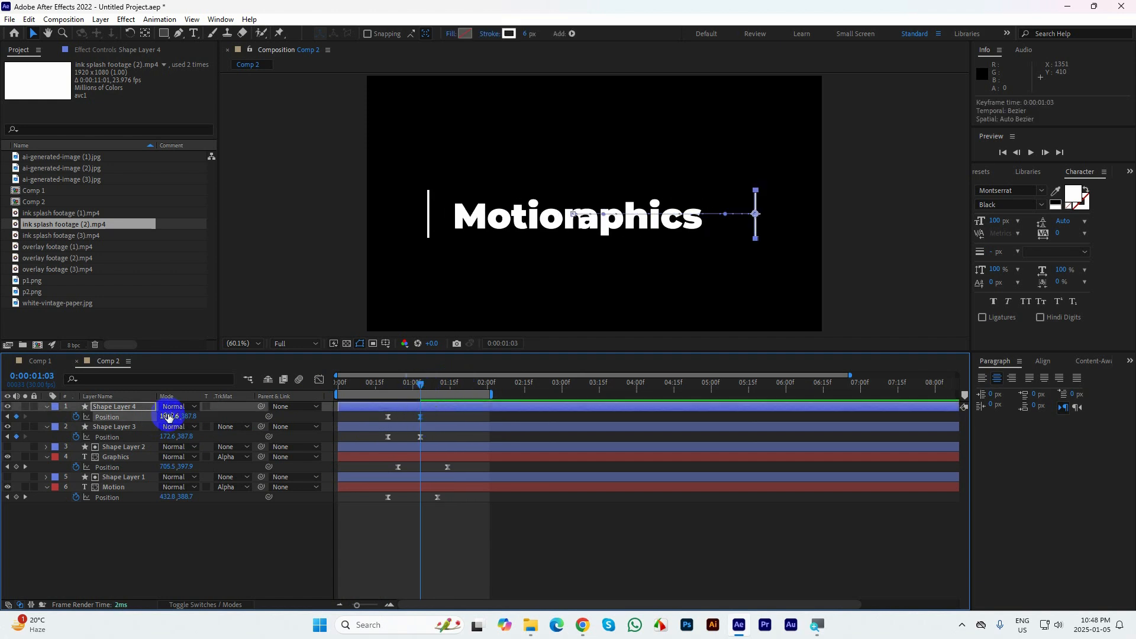
drag(169, 415, 185, 410)
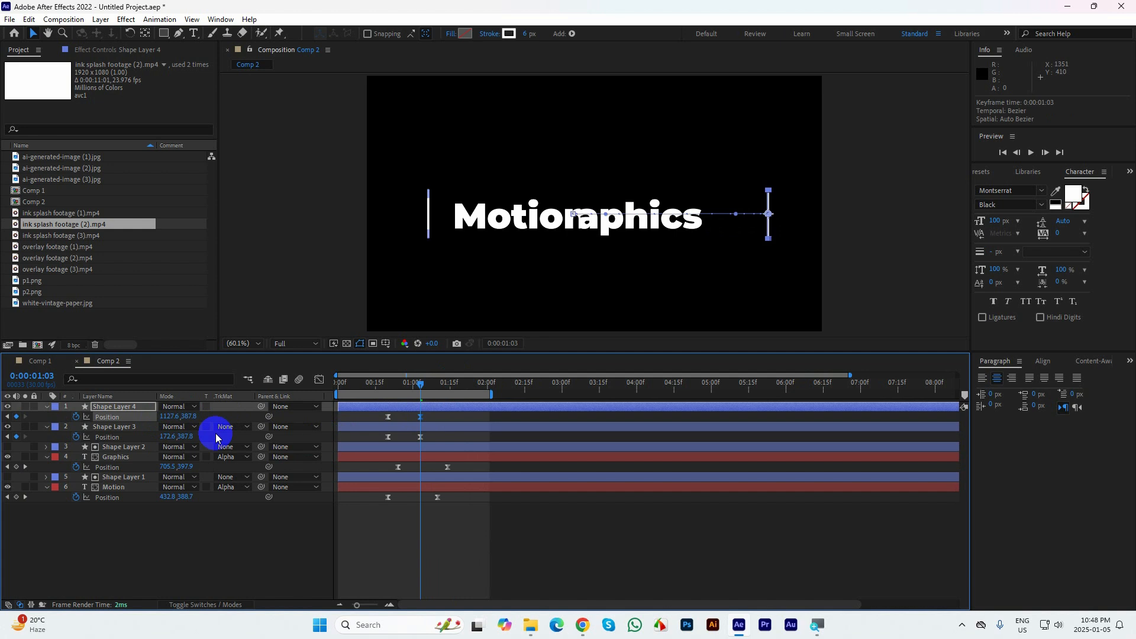
Refine Shape Layer 3's X position at 0:00:01:03 to about 174.6, checking its spacing against the fully revealed text
click(420, 436)
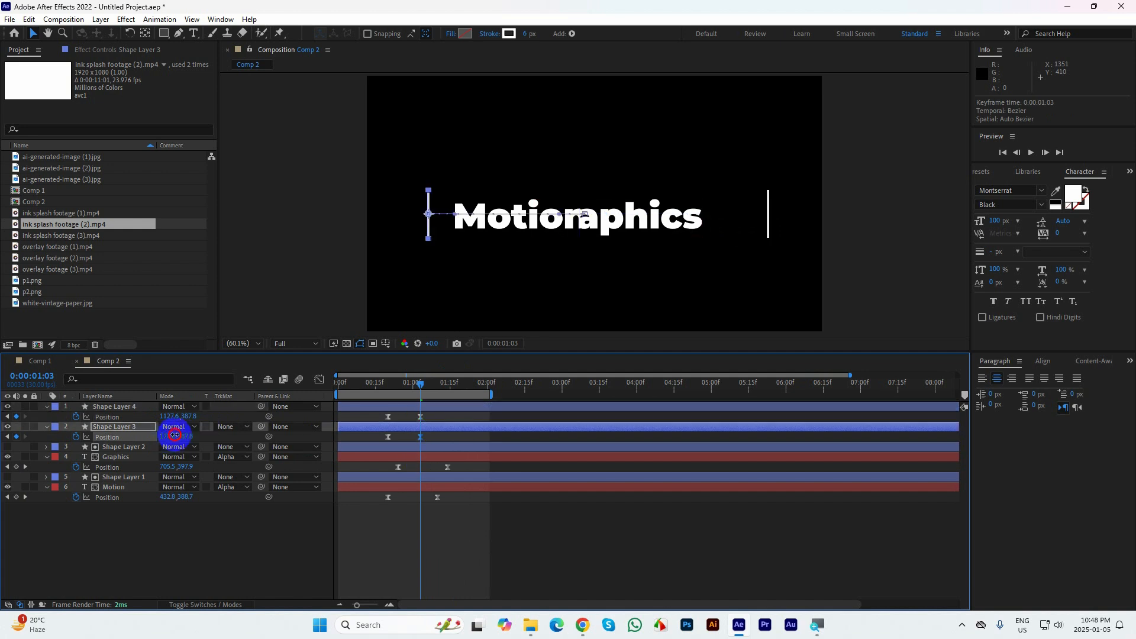
drag(175, 435, 177, 435)
mouse_move(438, 384)
mouse_down()
mouse_move(412, 393)
mouse_move(435, 390)
mouse_up()
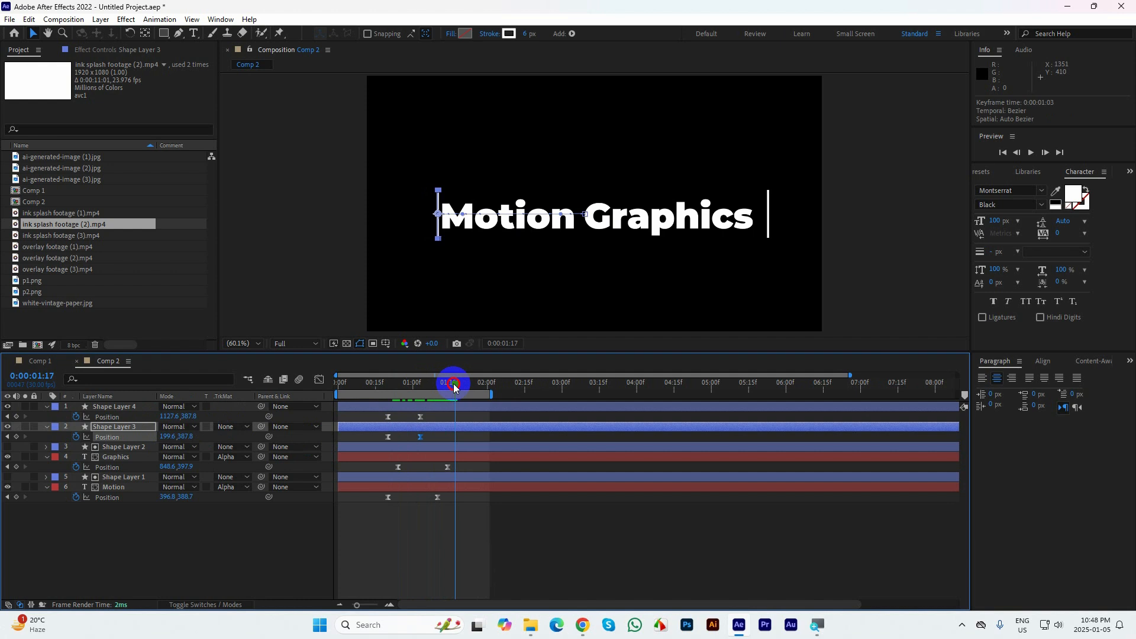
drag(453, 387, 420, 384)
click(259, 443)
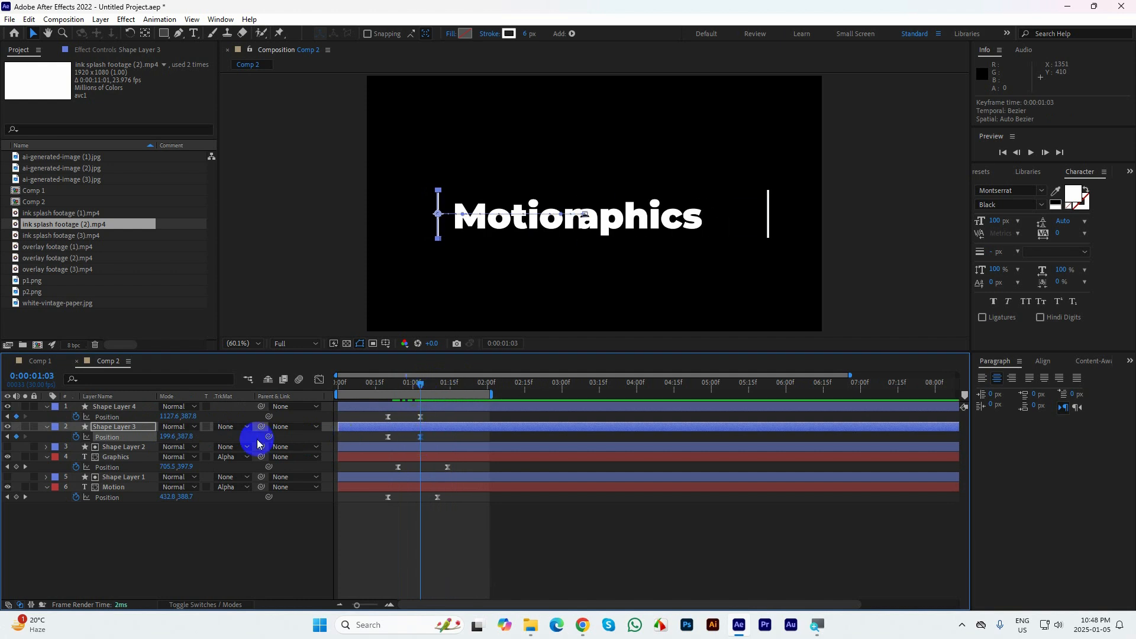
drag(168, 436, 160, 436)
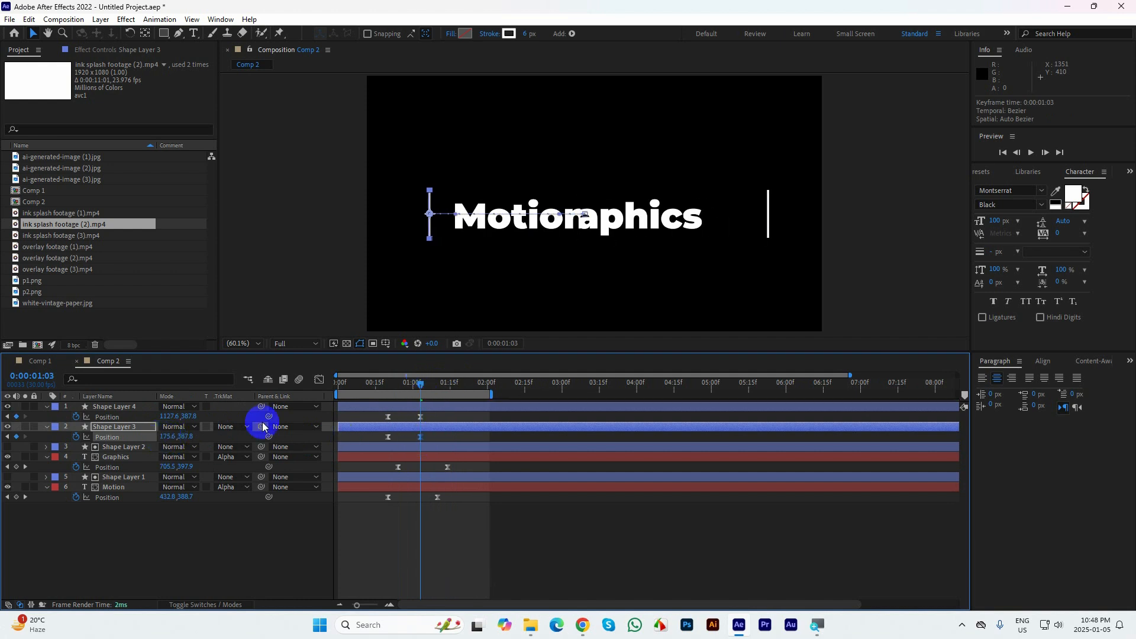
Preview the text reveal and parting lines with the composition view maximized
click(876, 263)
key(grave)
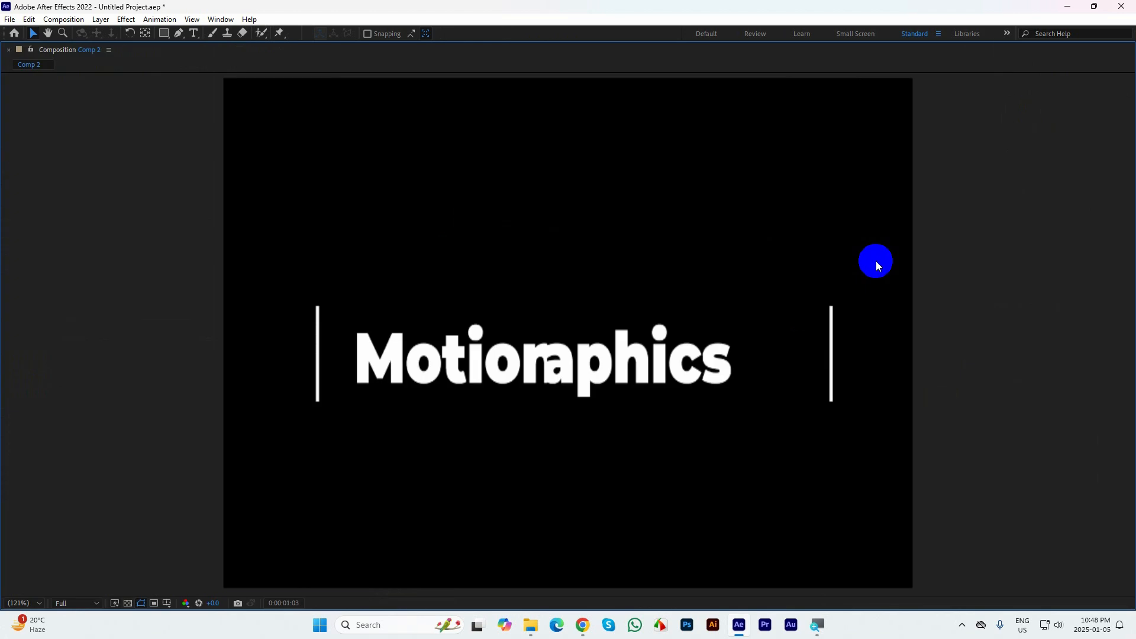
key(space)
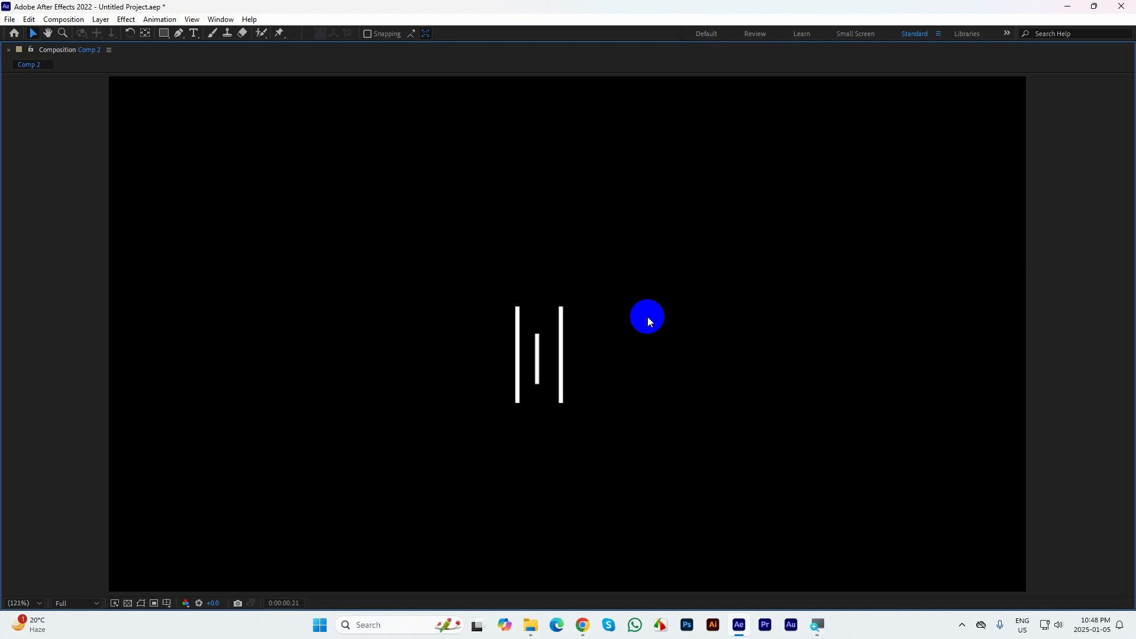
key(space)
key(grave)
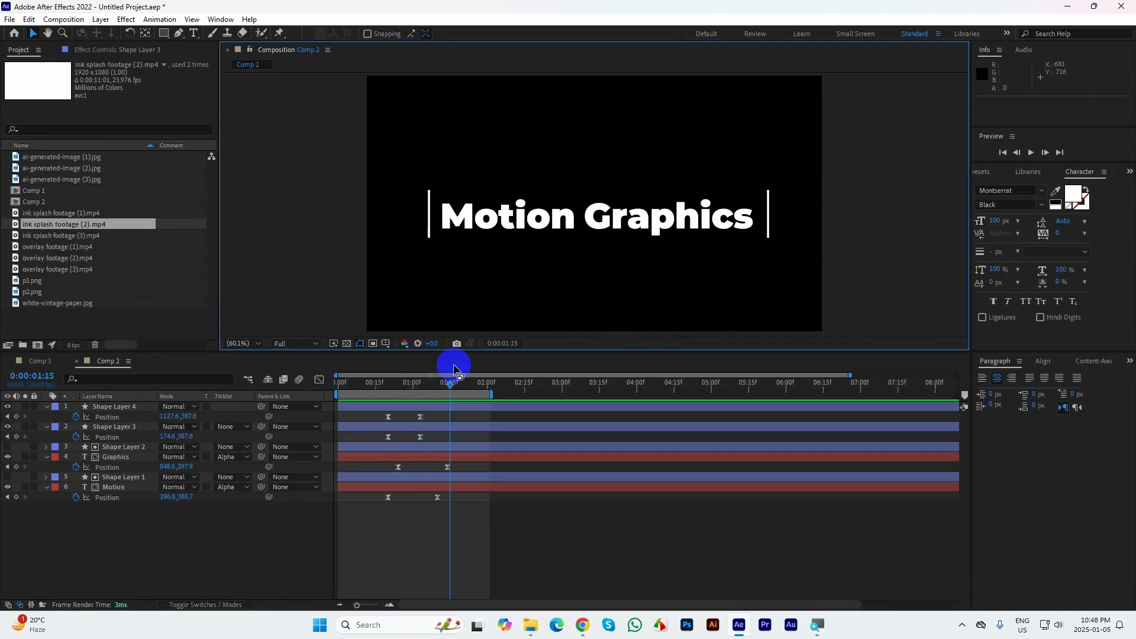
At 0:00:00:20, set Shape Layer 3's X position to 578.6 so both lines start at the same place
drag(450, 384, 385, 412)
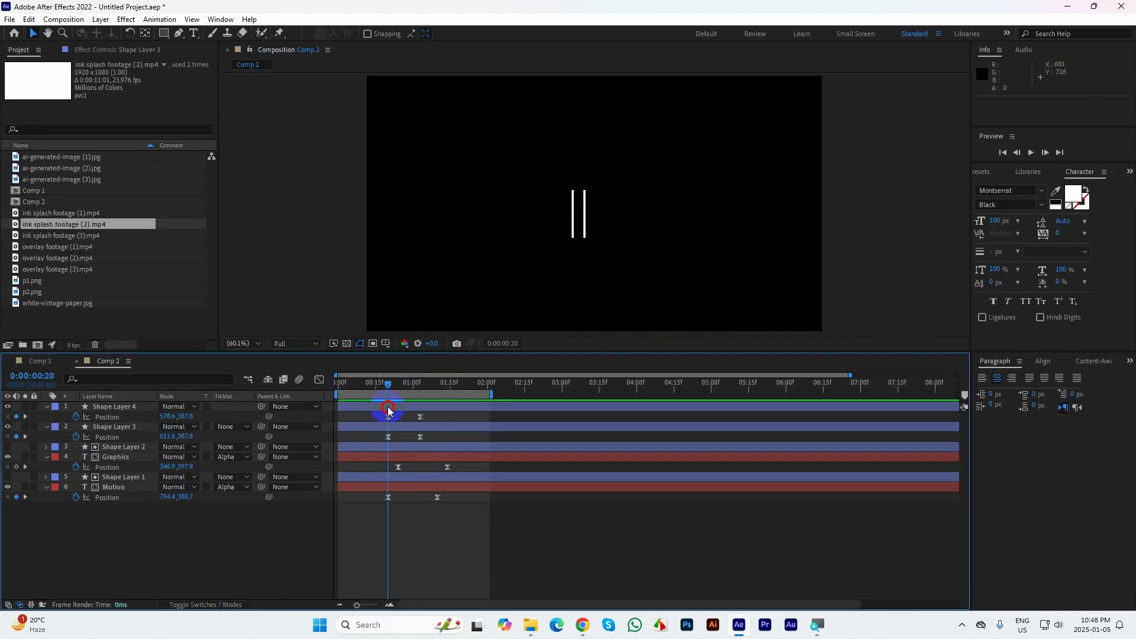
click(388, 416)
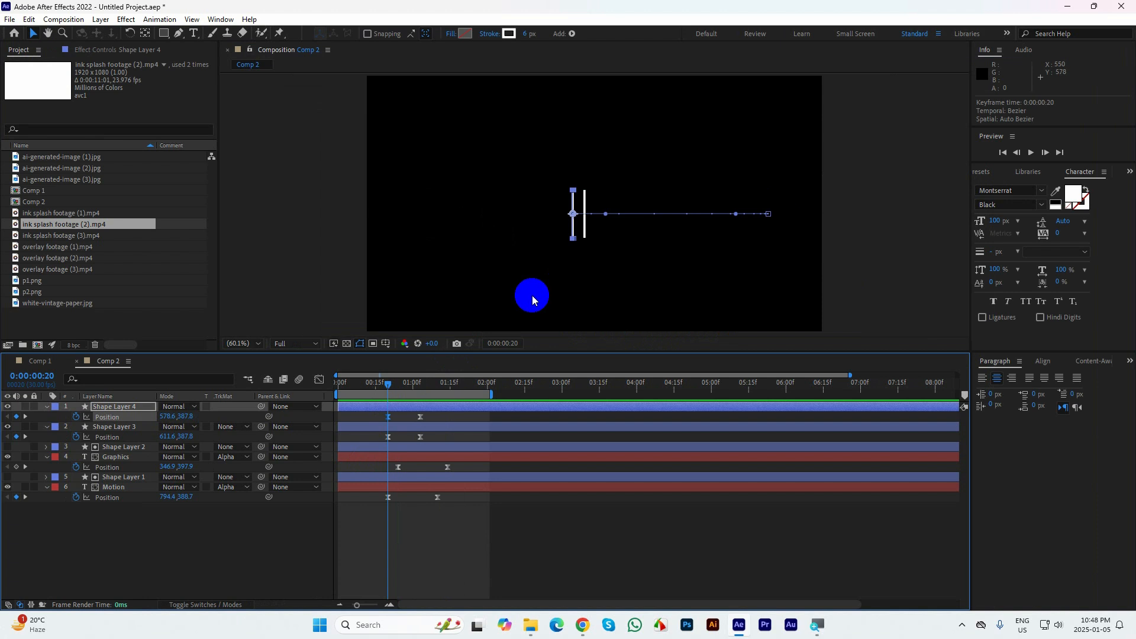
click(388, 439)
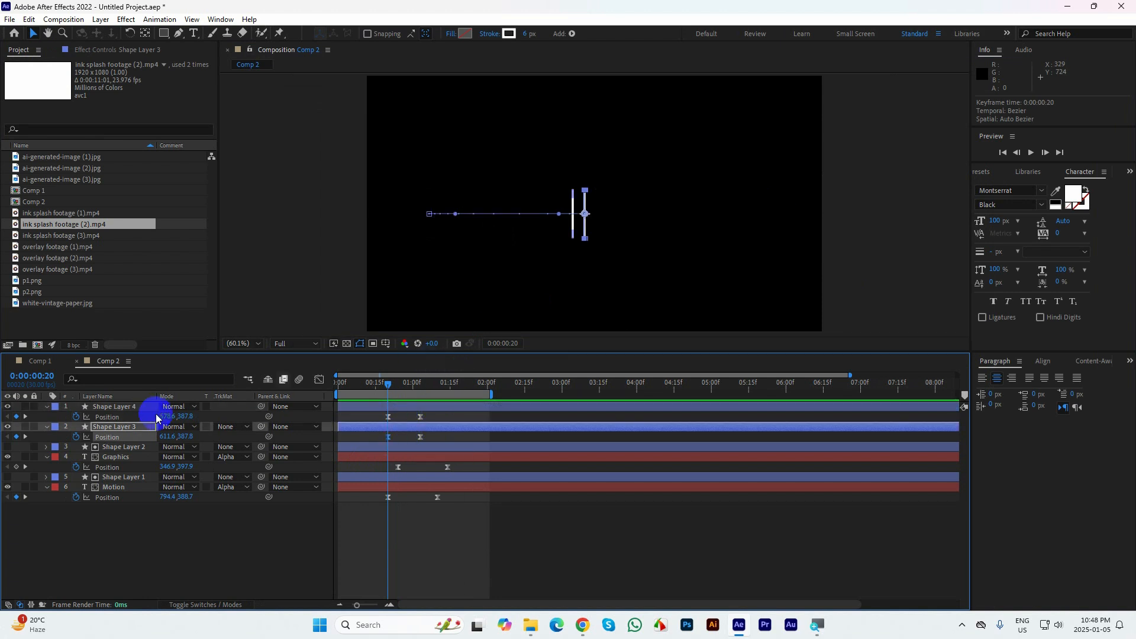
drag(167, 437, 159, 436)
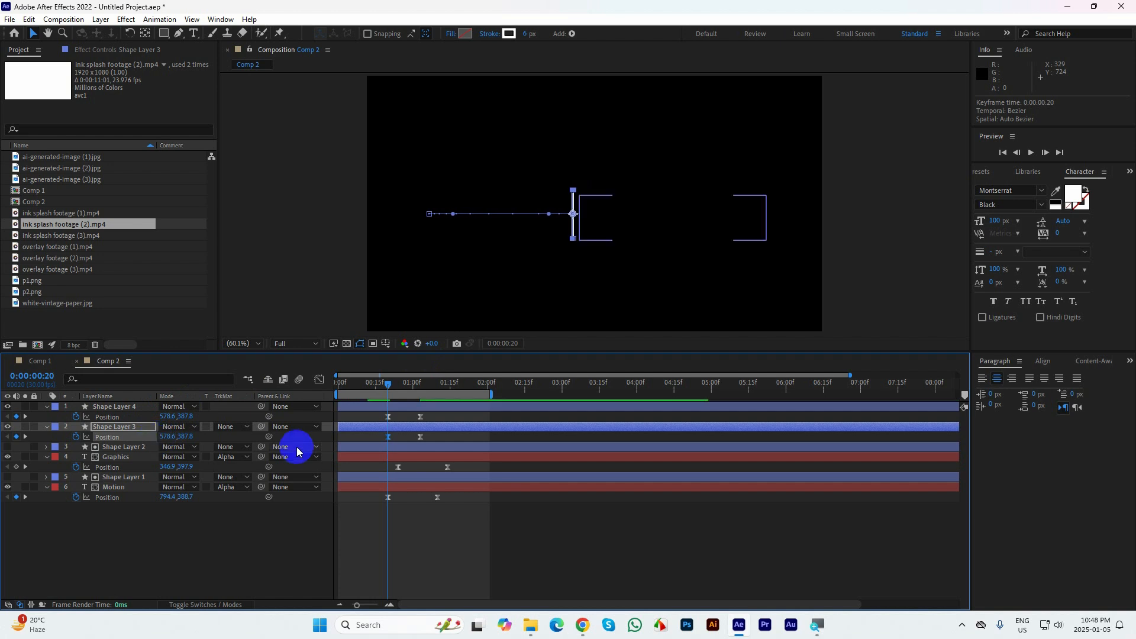
click(489, 567)
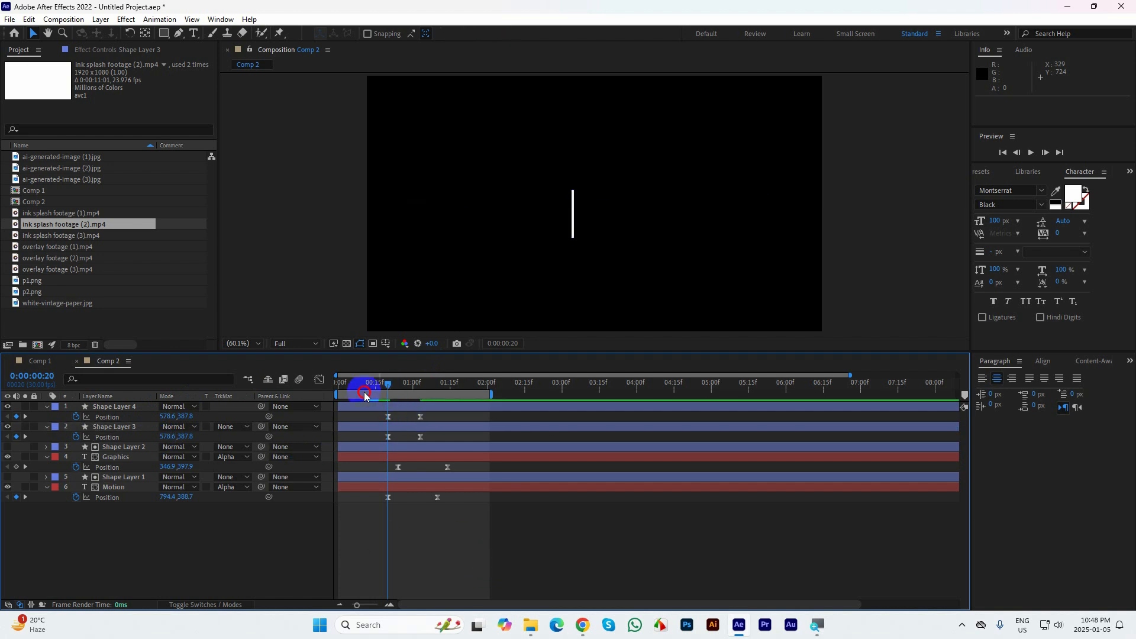
Play the animation from the start in a maximized view to check the lines separating from a single line
drag(365, 396, 318, 407)
key(grave)
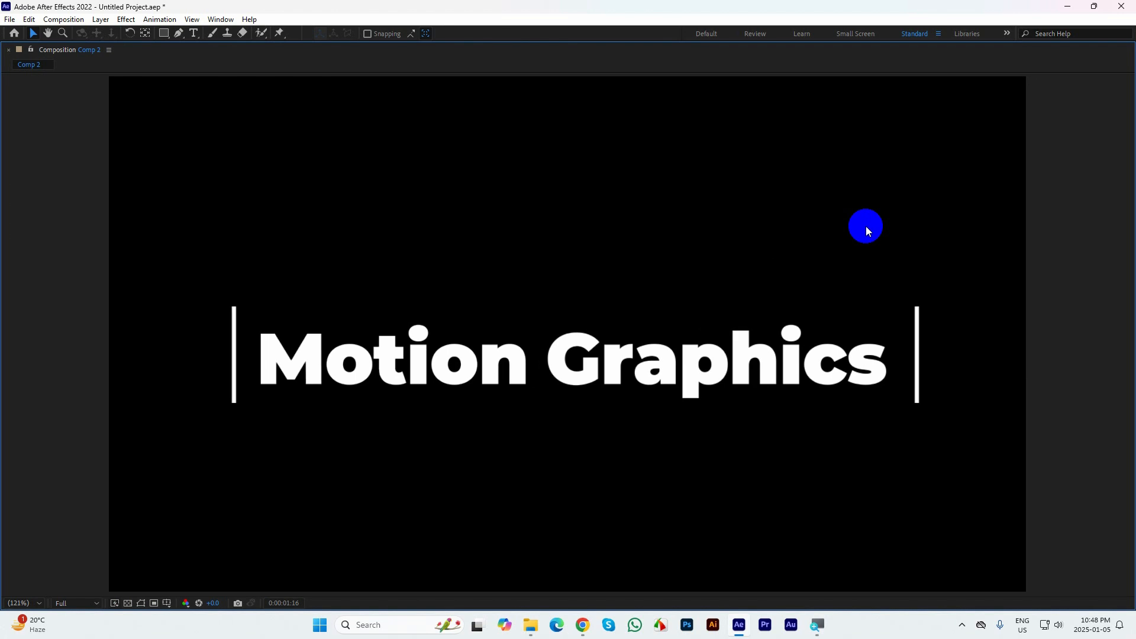
key(grave)
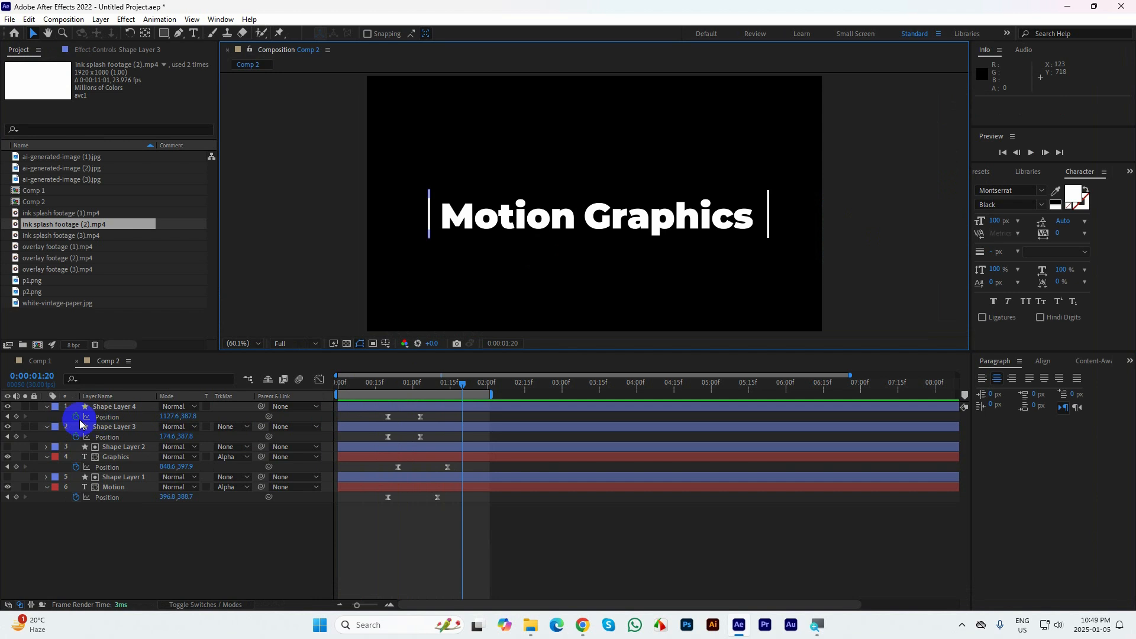
Collapse the Position properties of both line layers and both text layers in Comp 2
click(51, 413)
click(47, 407)
click(46, 417)
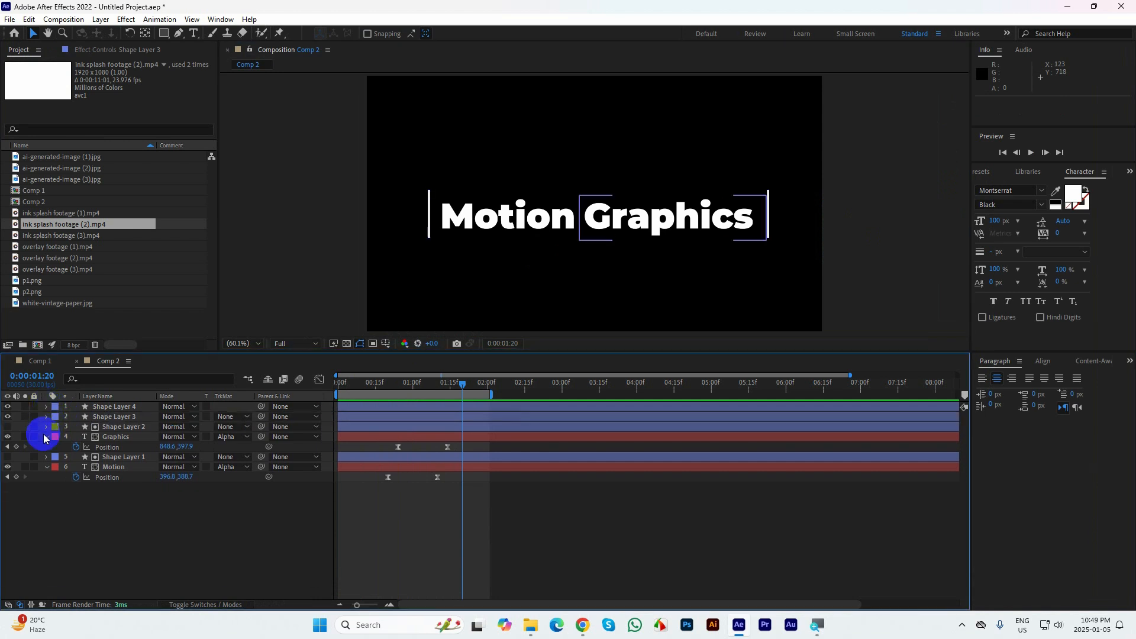
click(47, 437)
click(50, 461)
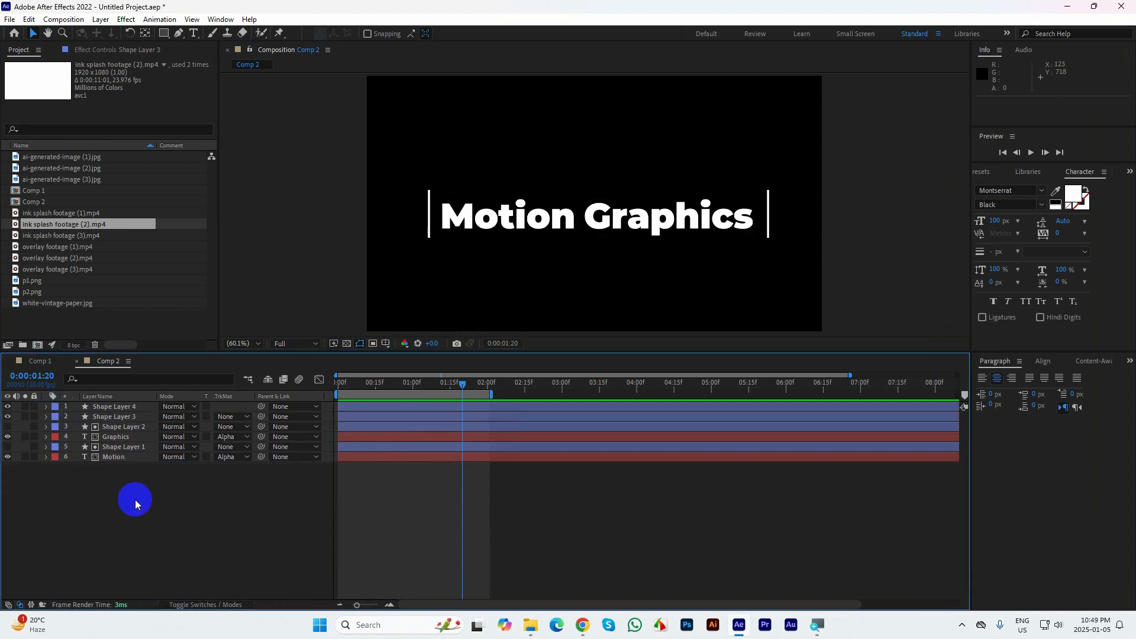
Review the Comp 1 slideshow and the files in the Class 8 Resource Files folder, and return to Comp 2 in After Effects
click(33, 364)
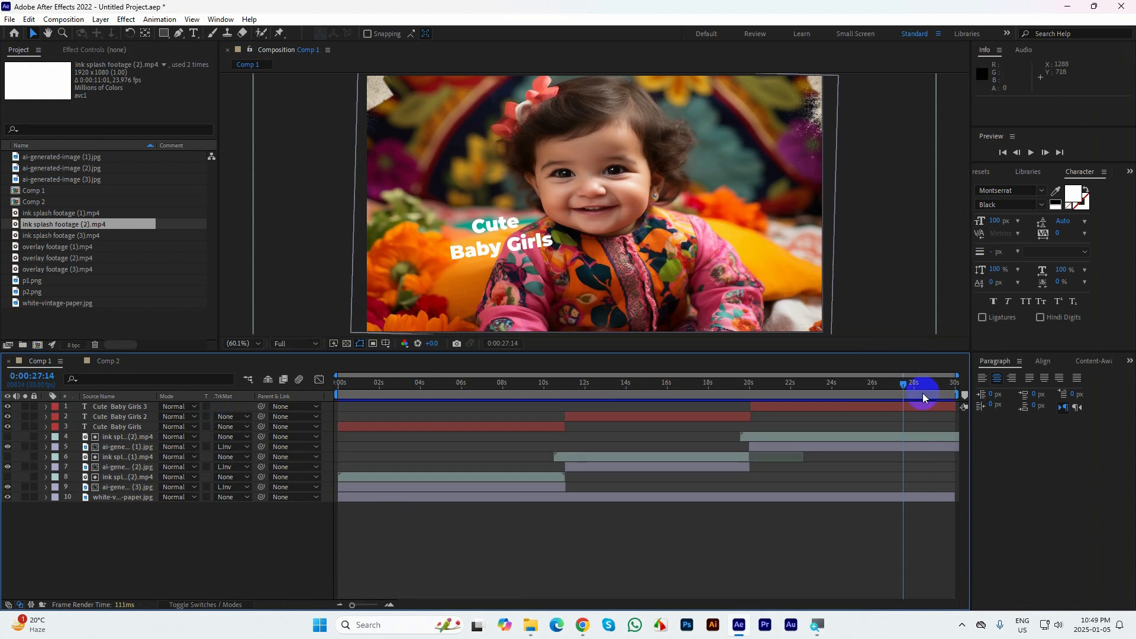
click(531, 624)
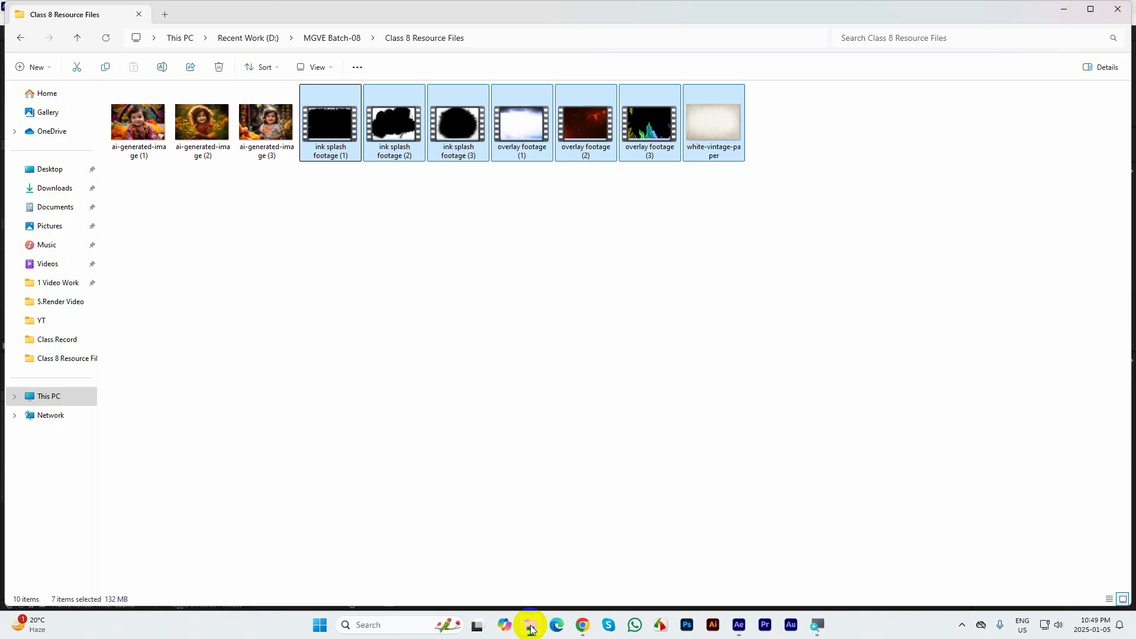
drag(902, 243, 131, 112)
click(739, 625)
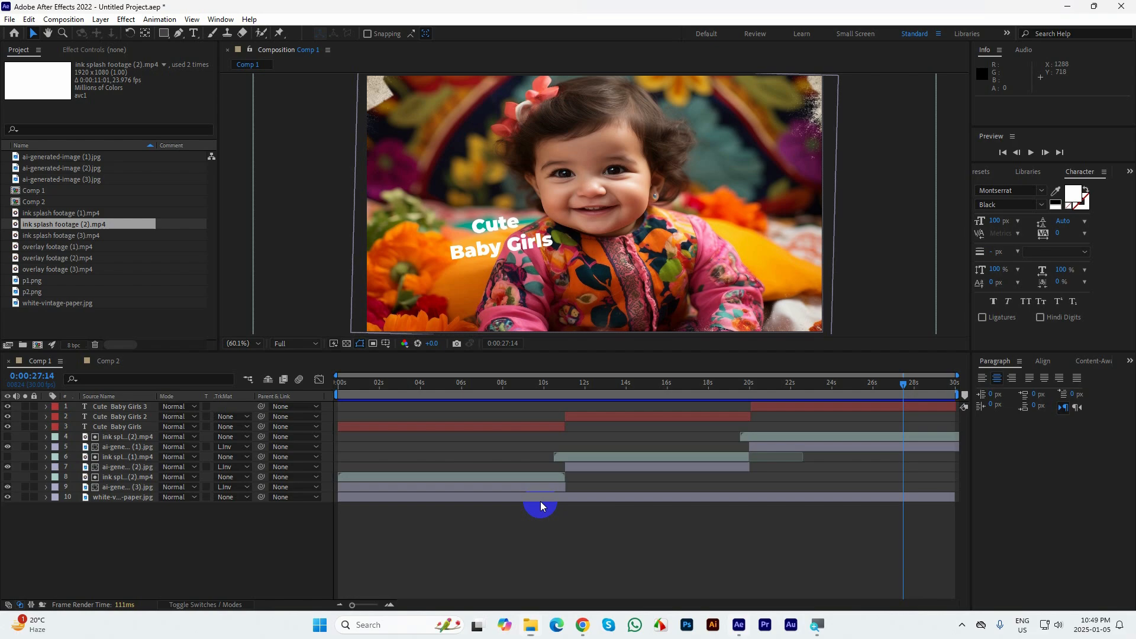
click(110, 362)
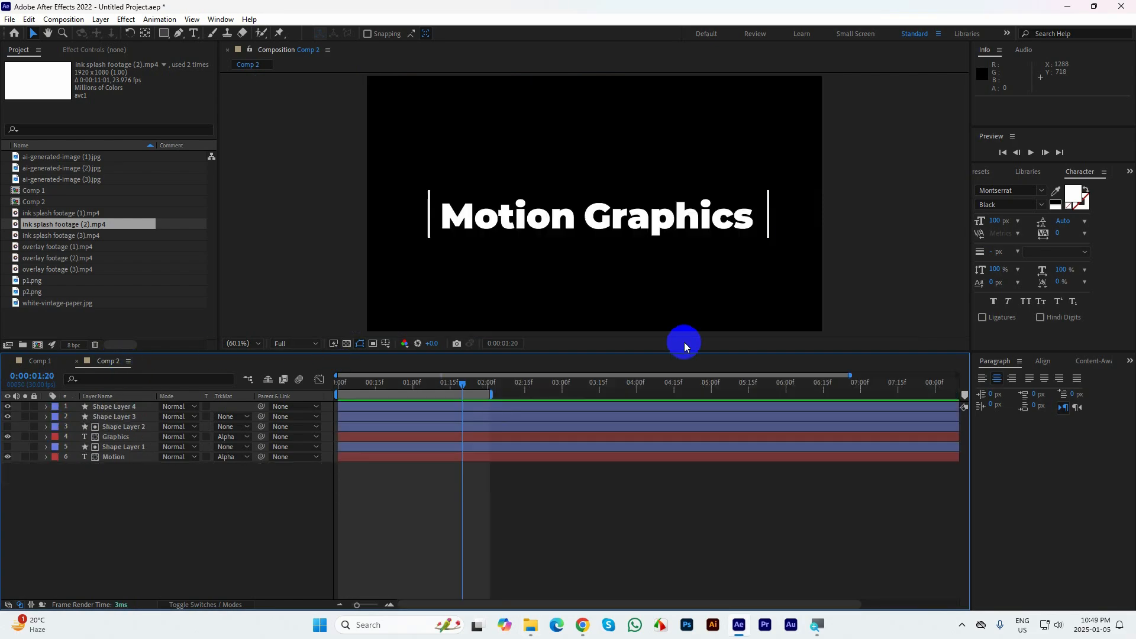
Create a new 1280 x 720, 30 fps composition lasting 30 seconds and add the text "Motion Graphics"
click(37, 346)
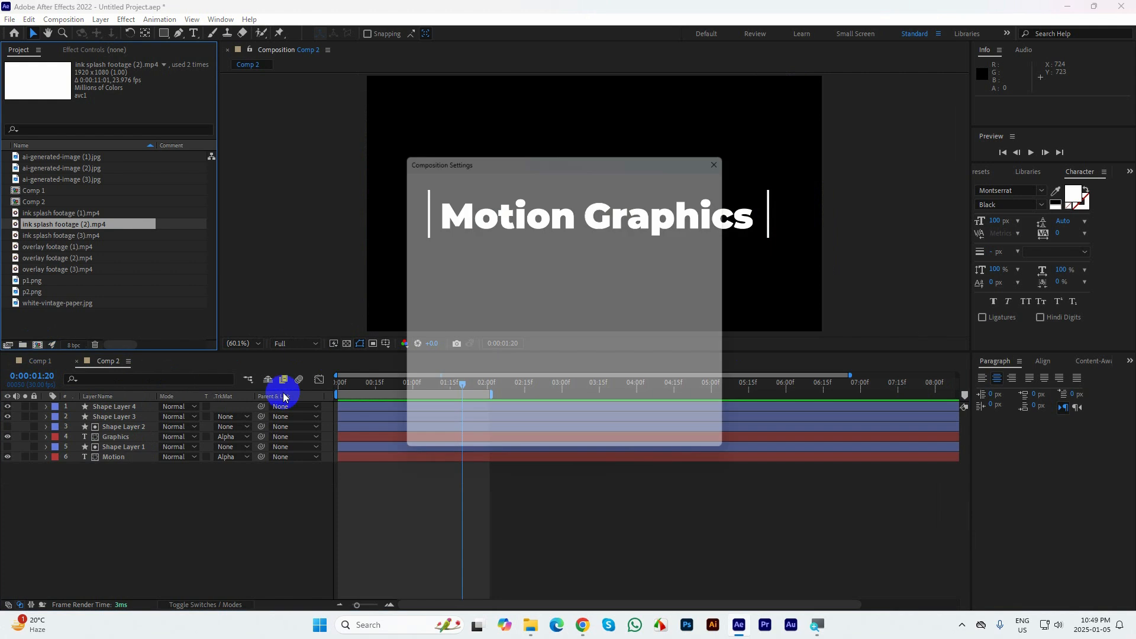
click(642, 449)
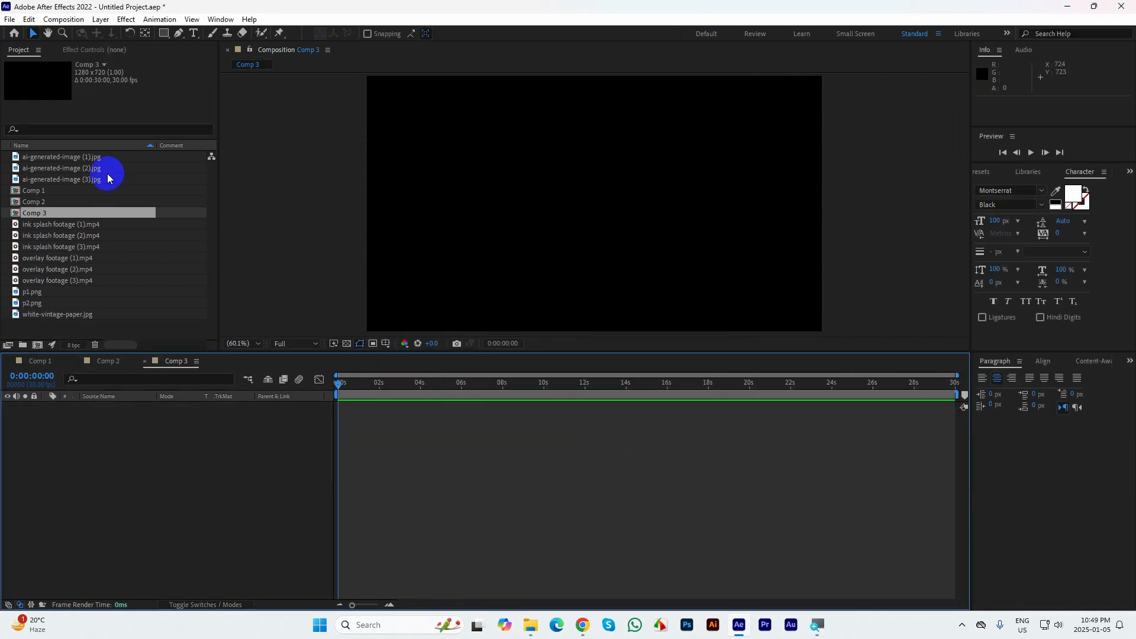
click(147, 37)
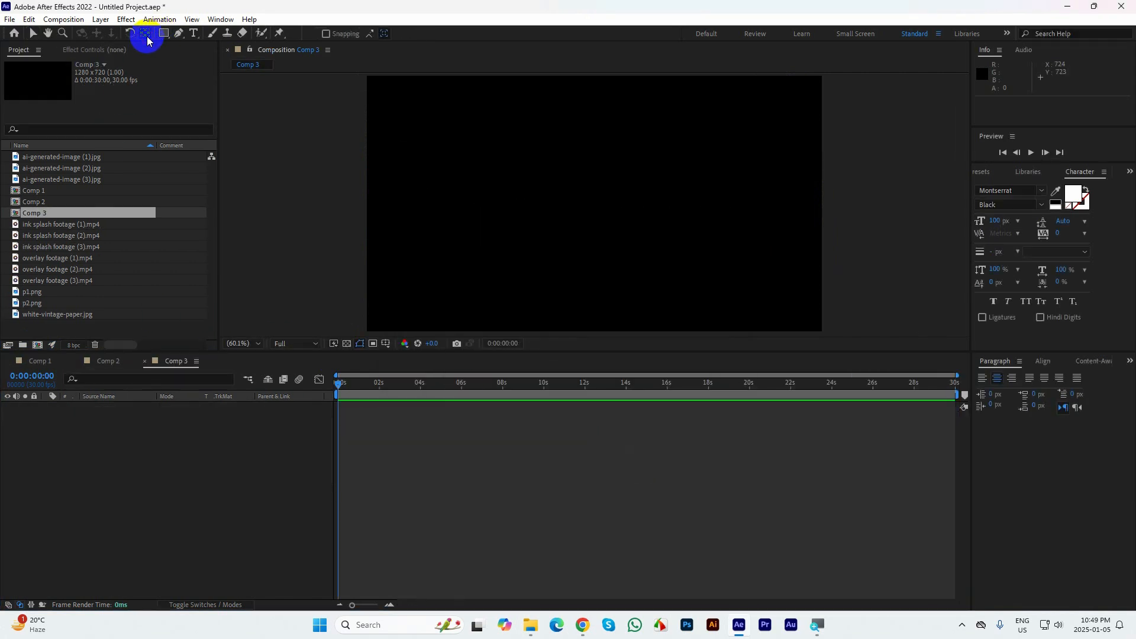
click(193, 33)
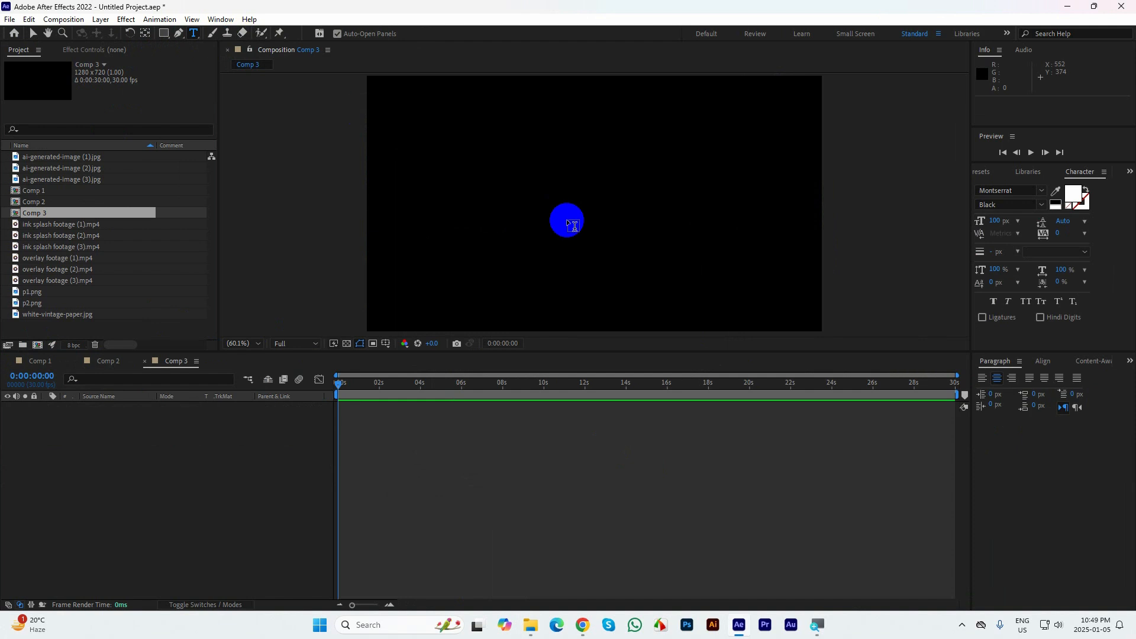
click(526, 205)
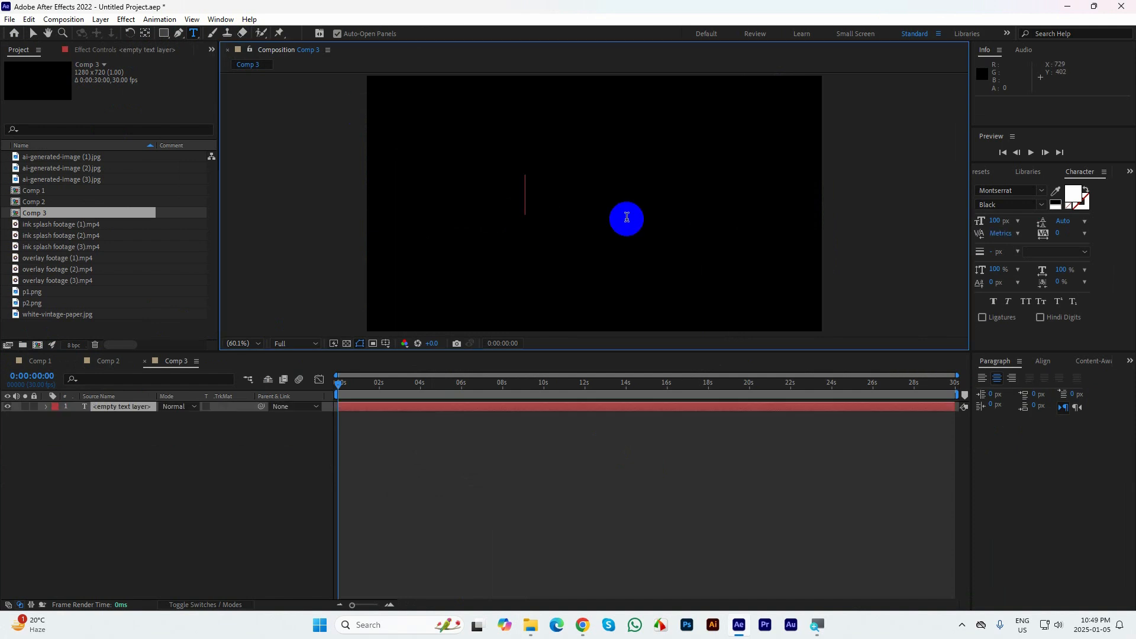
text(Motion)
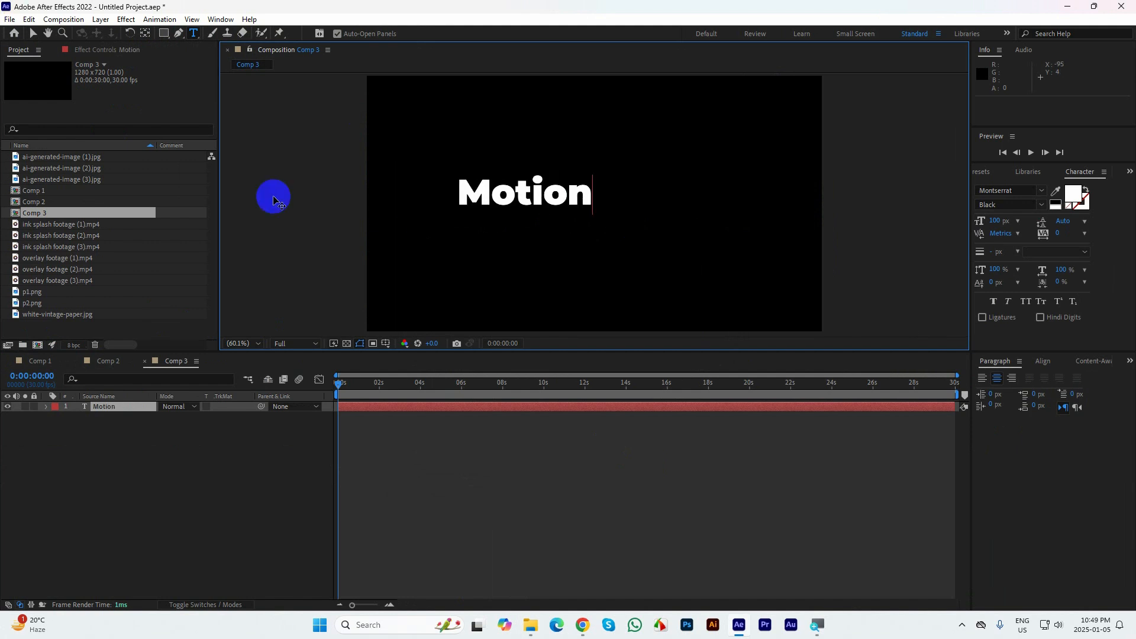
text( Graphics)
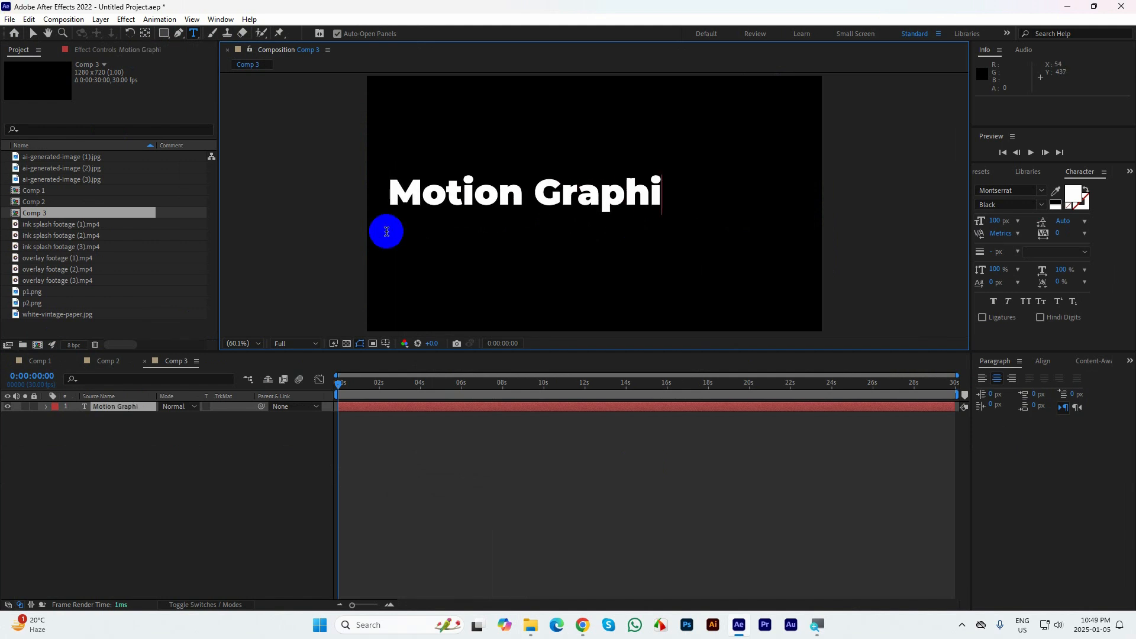
click(34, 35)
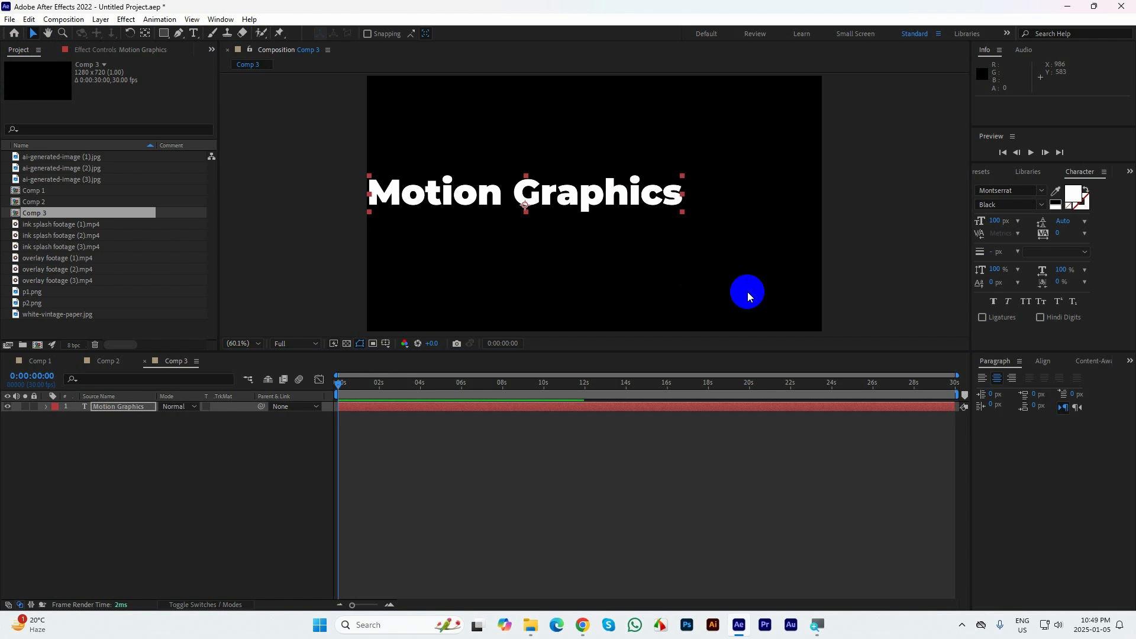
Set the "Motion Graphics" text to Montserrat Bold and move it near the frame's center, at about 630, 372.5
drag(572, 205, 627, 227)
click(1041, 206)
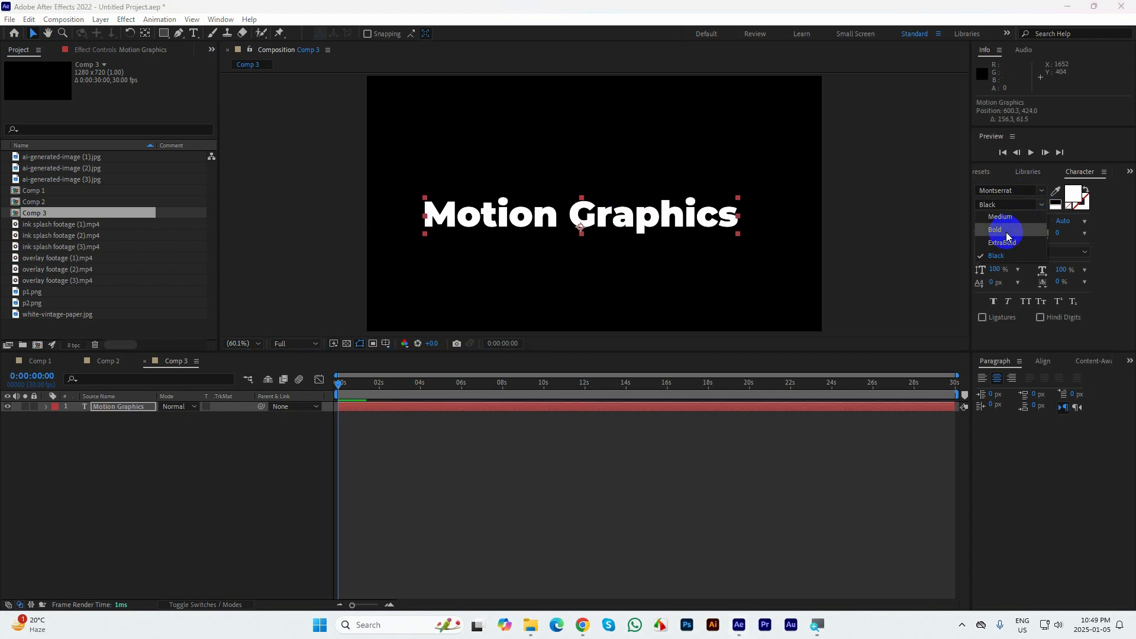
click(1001, 231)
click(145, 36)
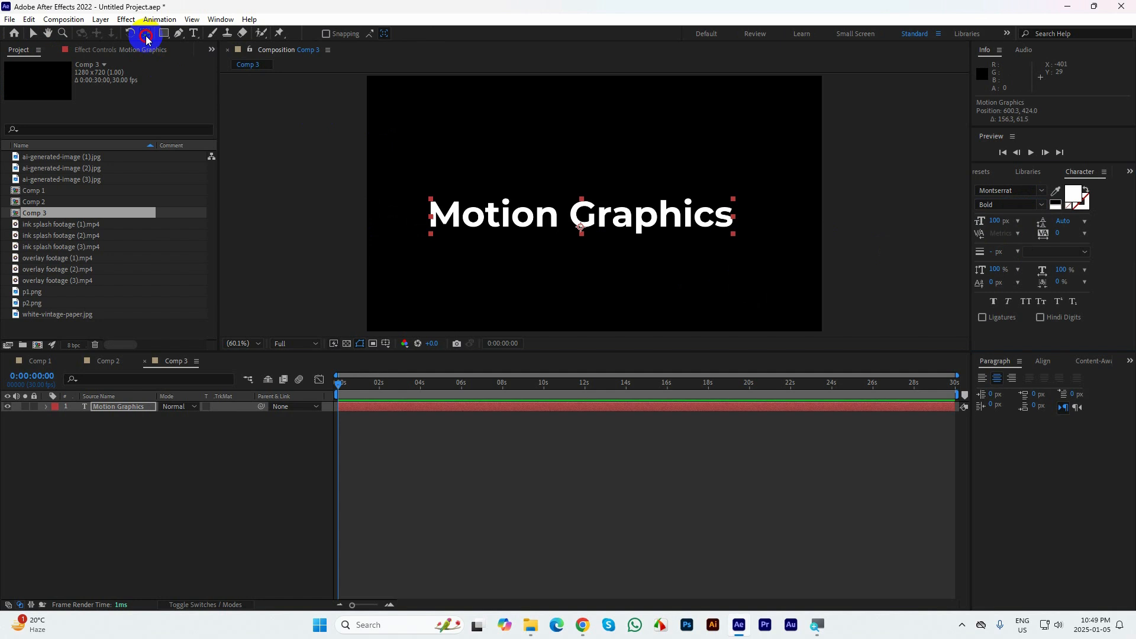
click(30, 34)
drag(604, 234, 631, 217)
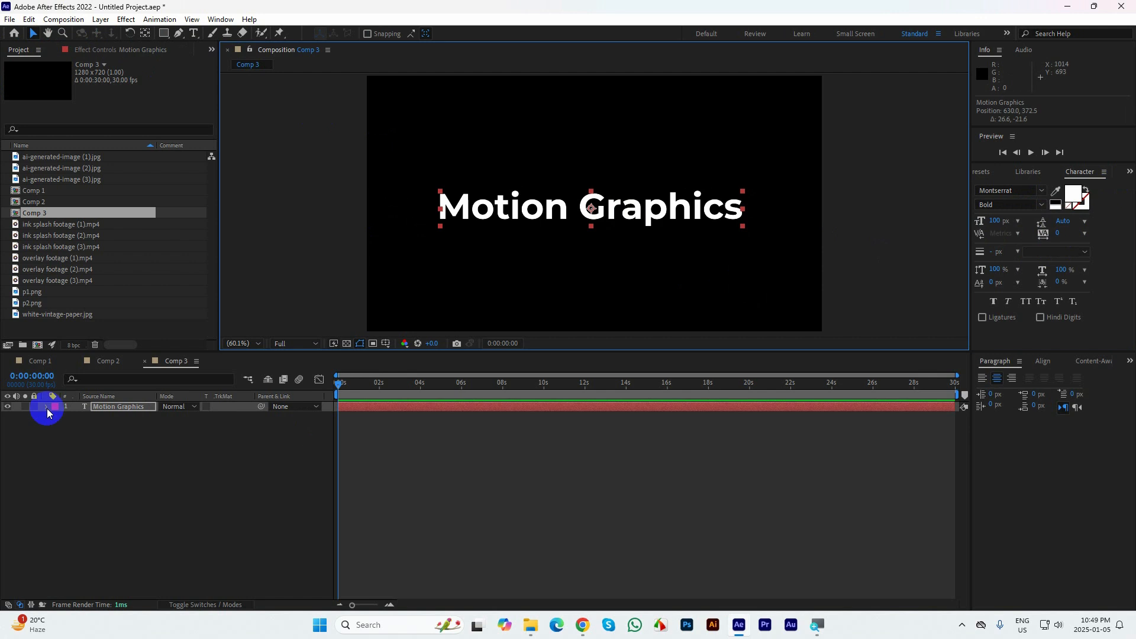
Place overlay footage (2).mp4 beneath the "Motion Graphics" text in Comp 3 and preview the composition
click(41, 283)
double_click(43, 270)
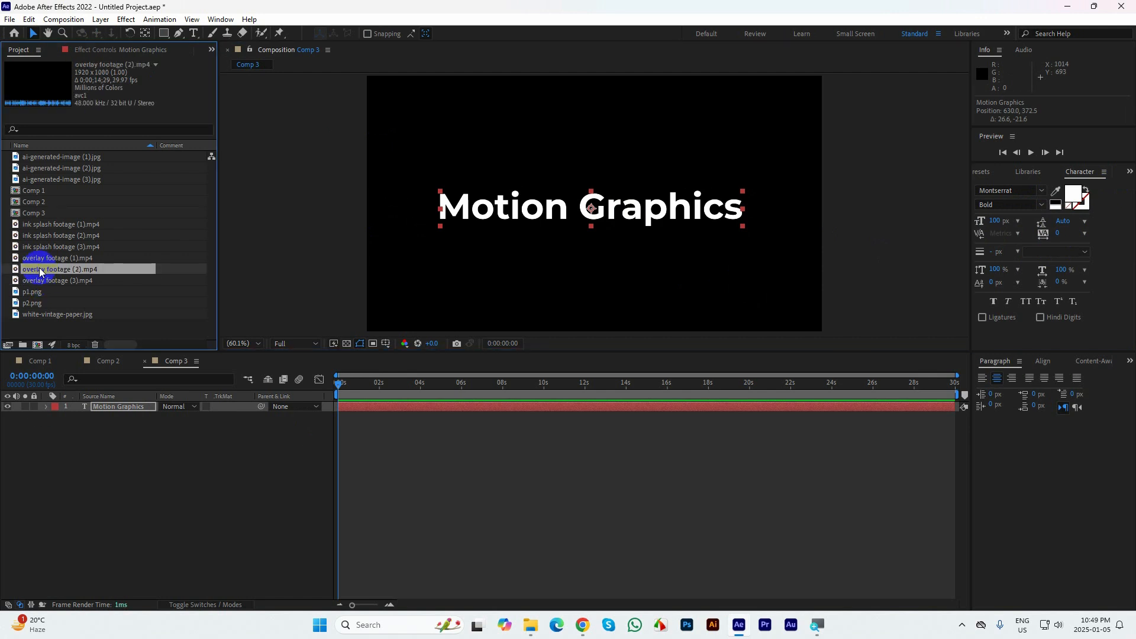
drag(38, 273, 80, 459)
click(348, 51)
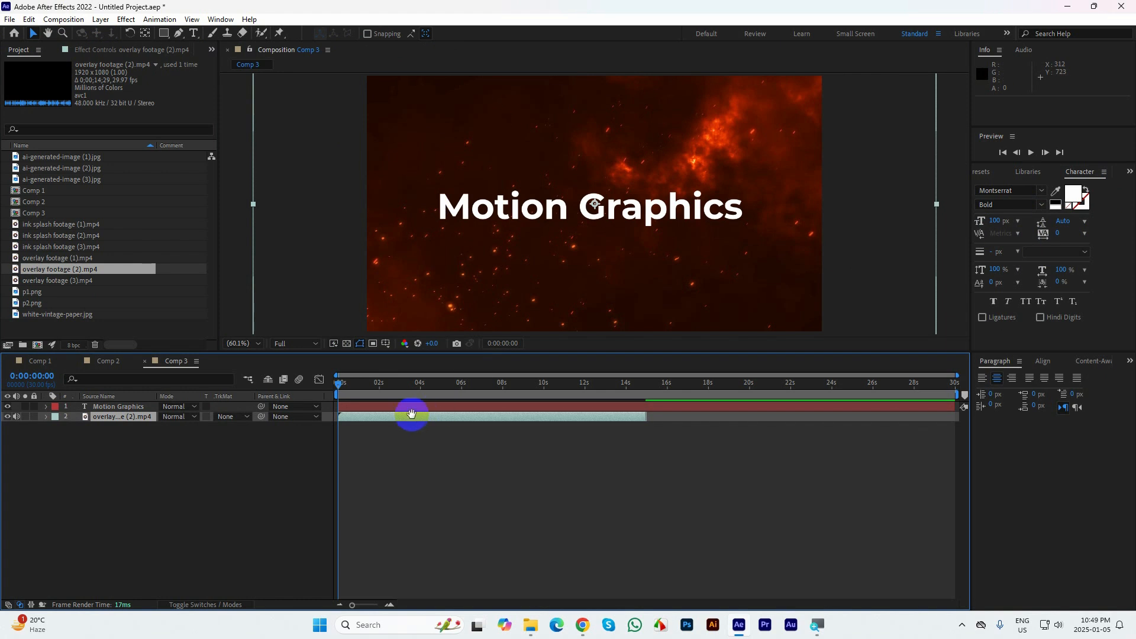
key(space)
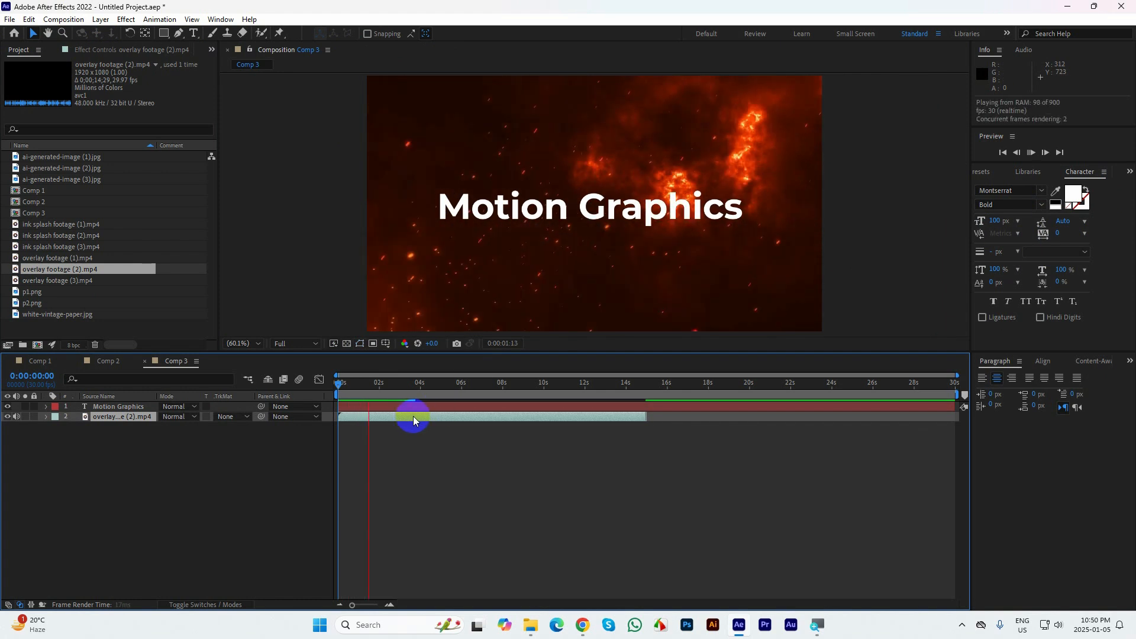
click(413, 416)
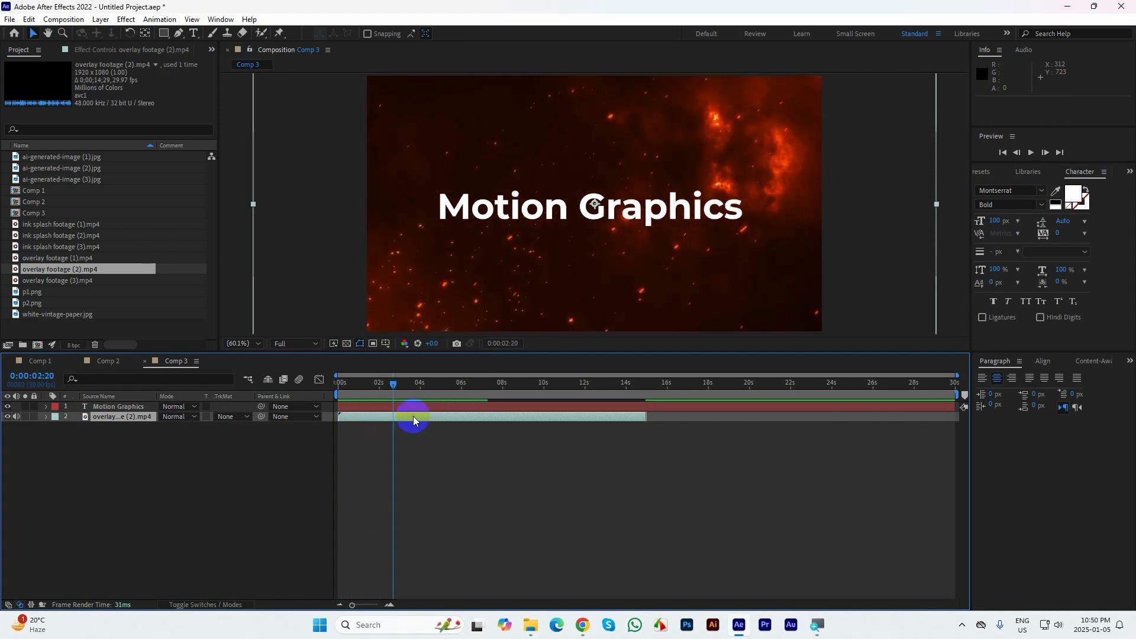
Set the "Motion Graphics" text to All Caps and change its font style to Black
click(1027, 303)
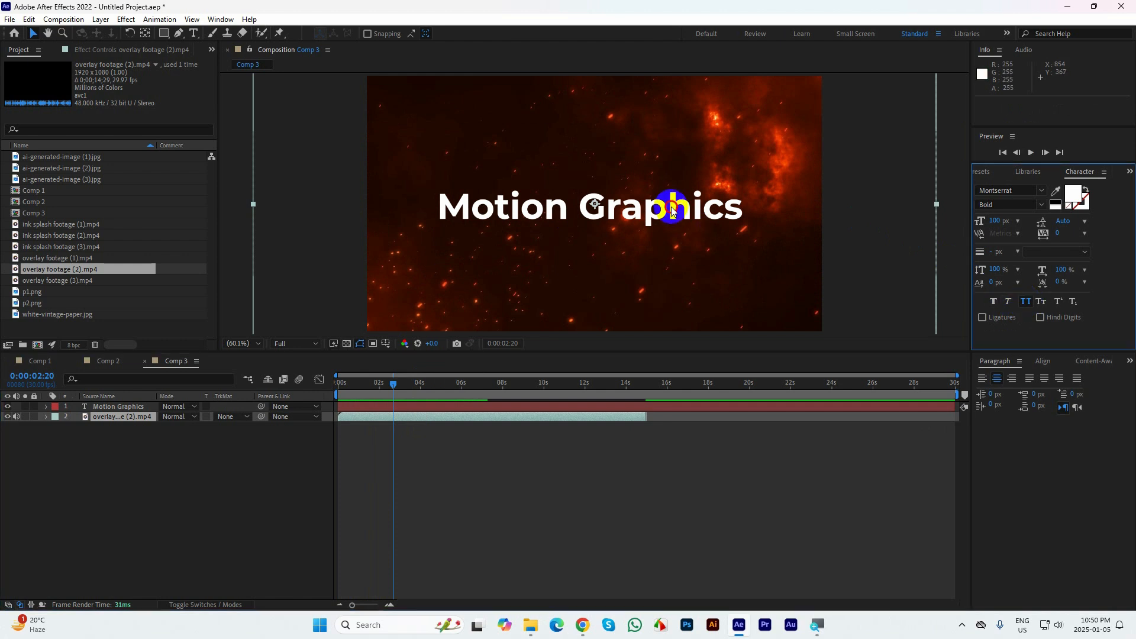
click(117, 407)
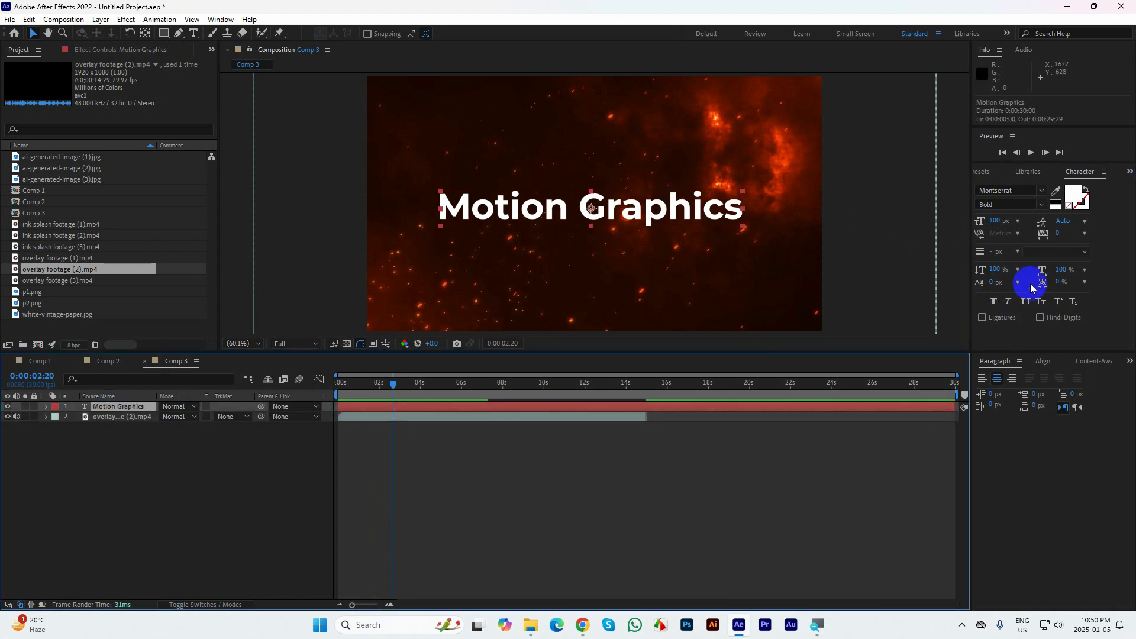
click(1026, 301)
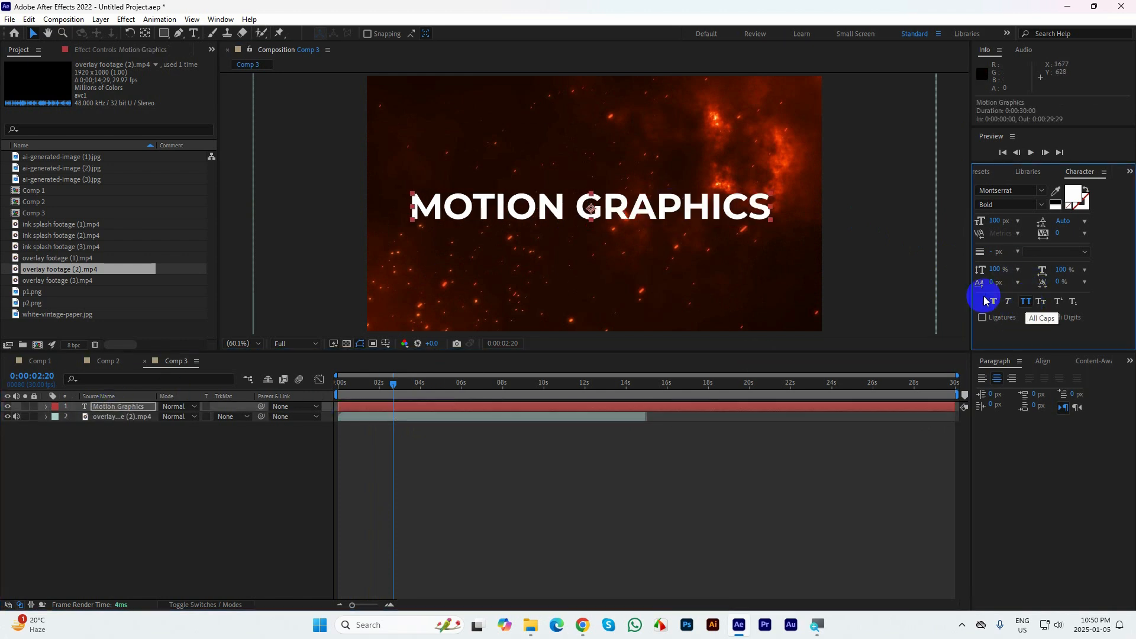
click(1031, 207)
click(1002, 254)
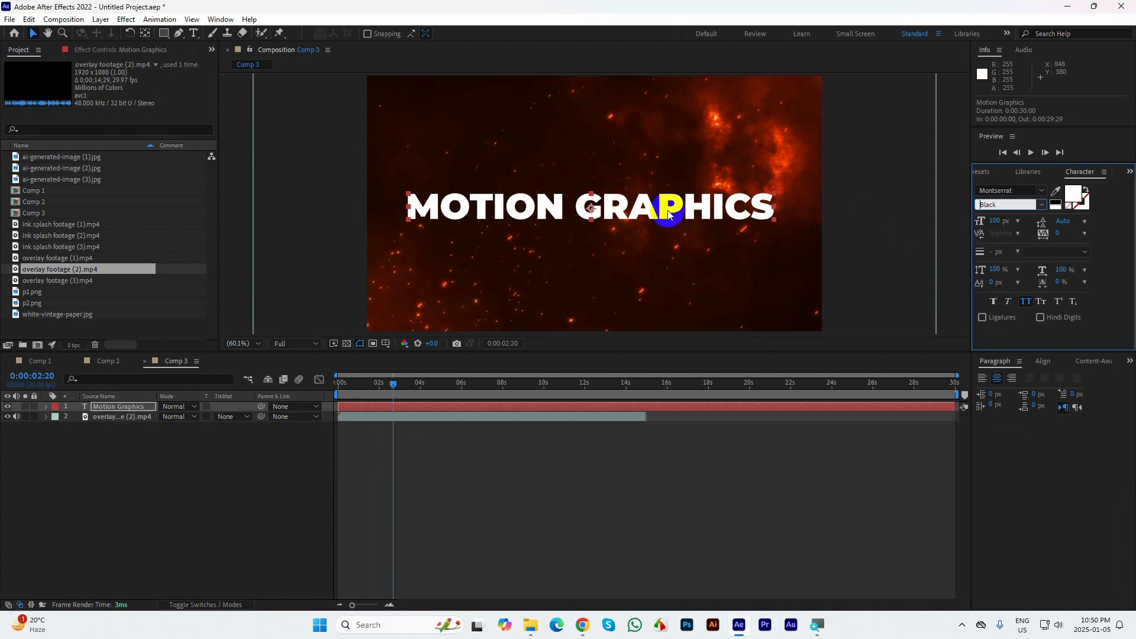
Find the Decrease Tracking animation preset by searching "dec" and apply it to the "Motion Graphics" text layer
click(1130, 171)
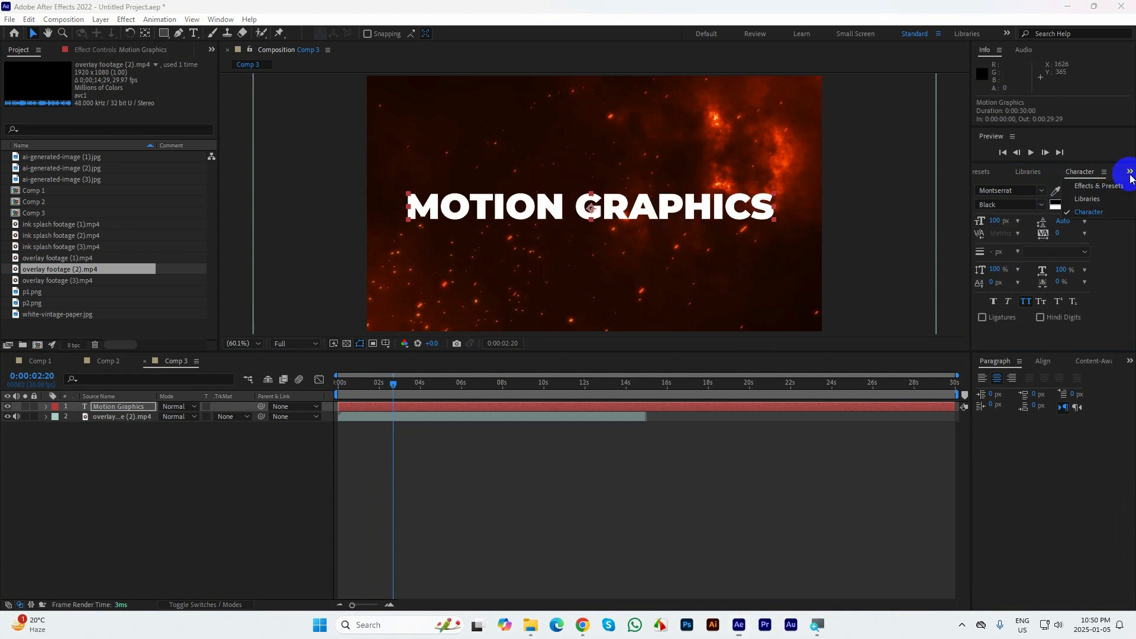
click(1096, 187)
click(1034, 185)
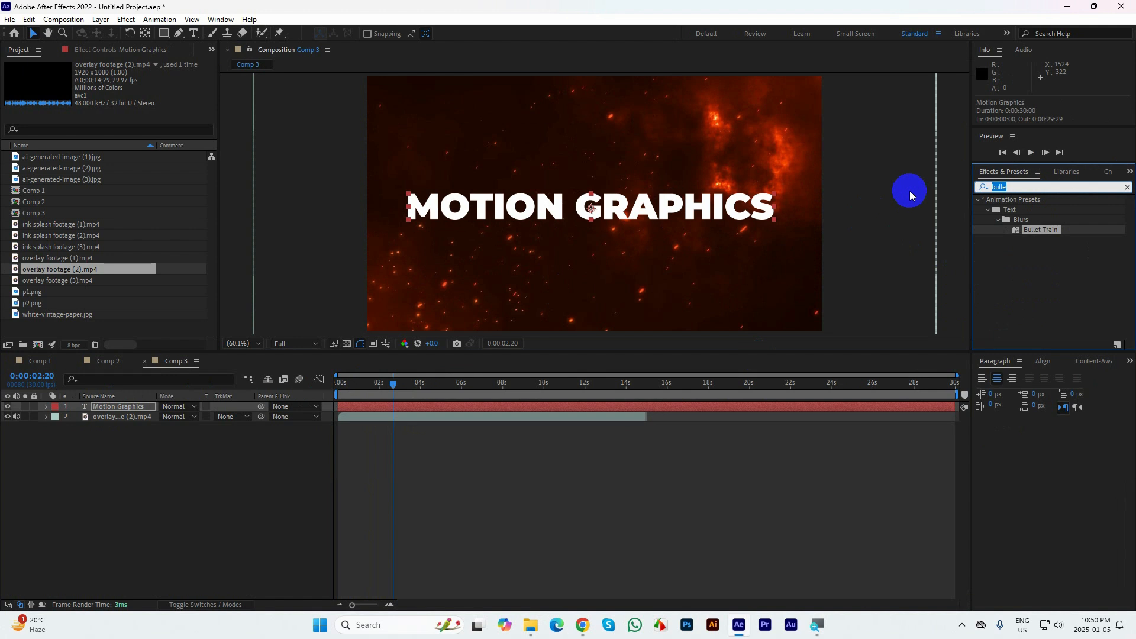
text(dec)
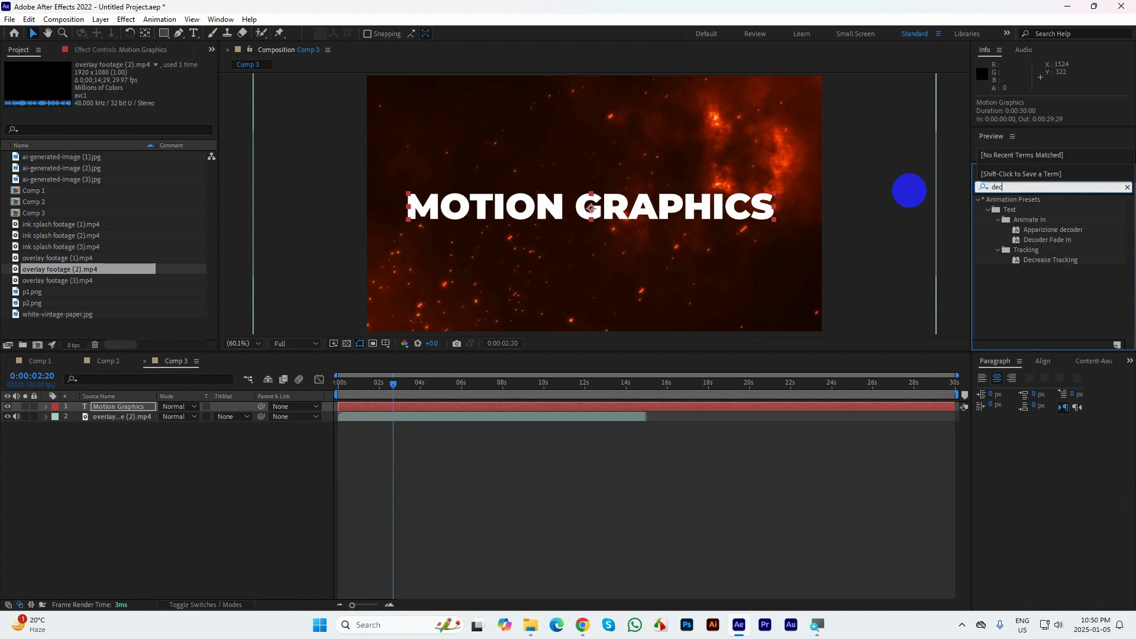
double_click(1044, 261)
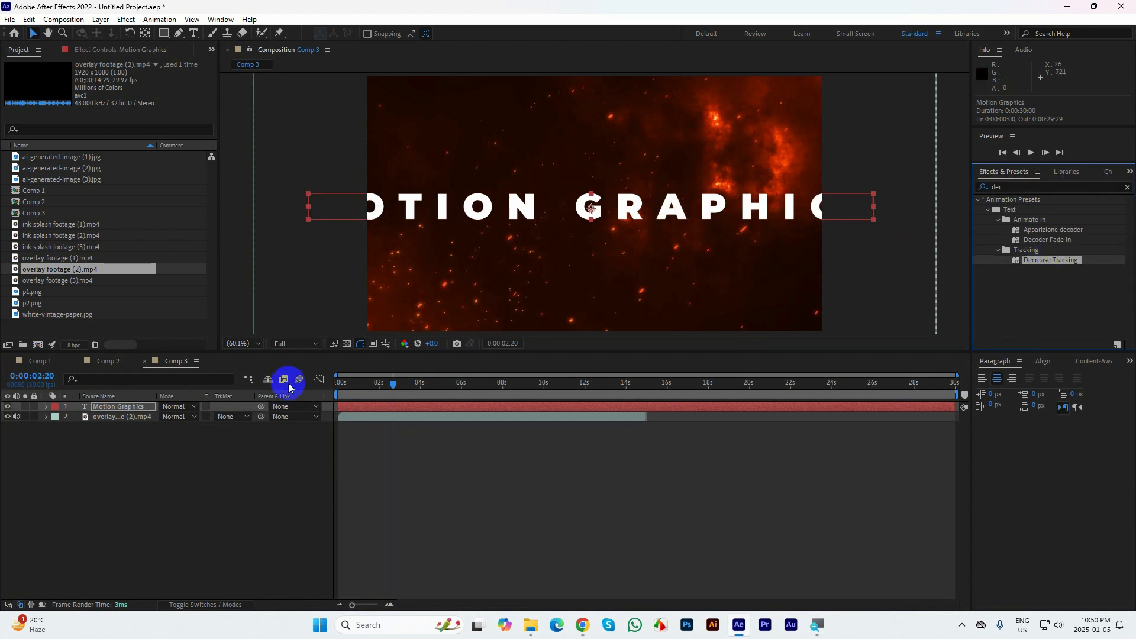
Reveal the text layer's tracking keyframes and place them at 0:00 and 0:00:01:29
click(431, 440)
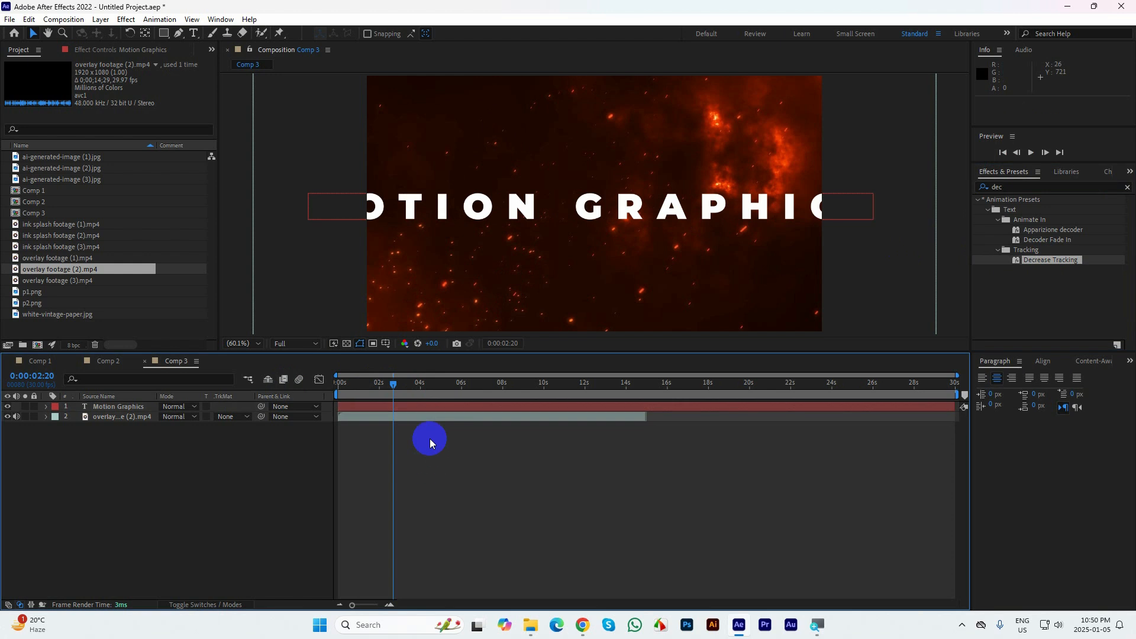
key(u)
drag(425, 412, 352, 421)
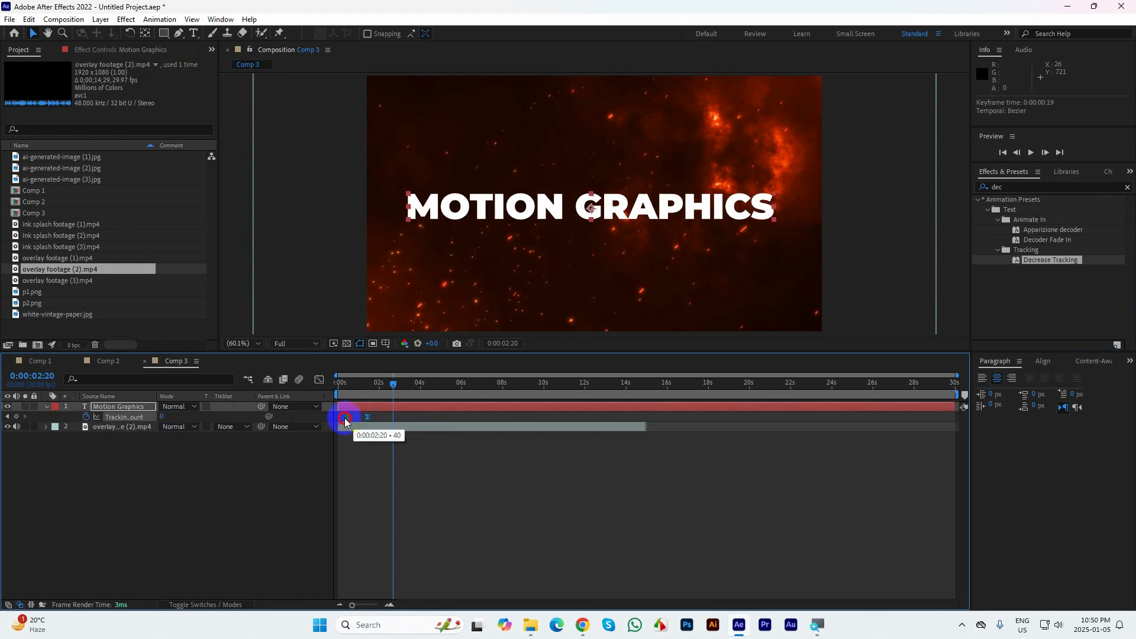
drag(392, 384, 295, 395)
key(space)
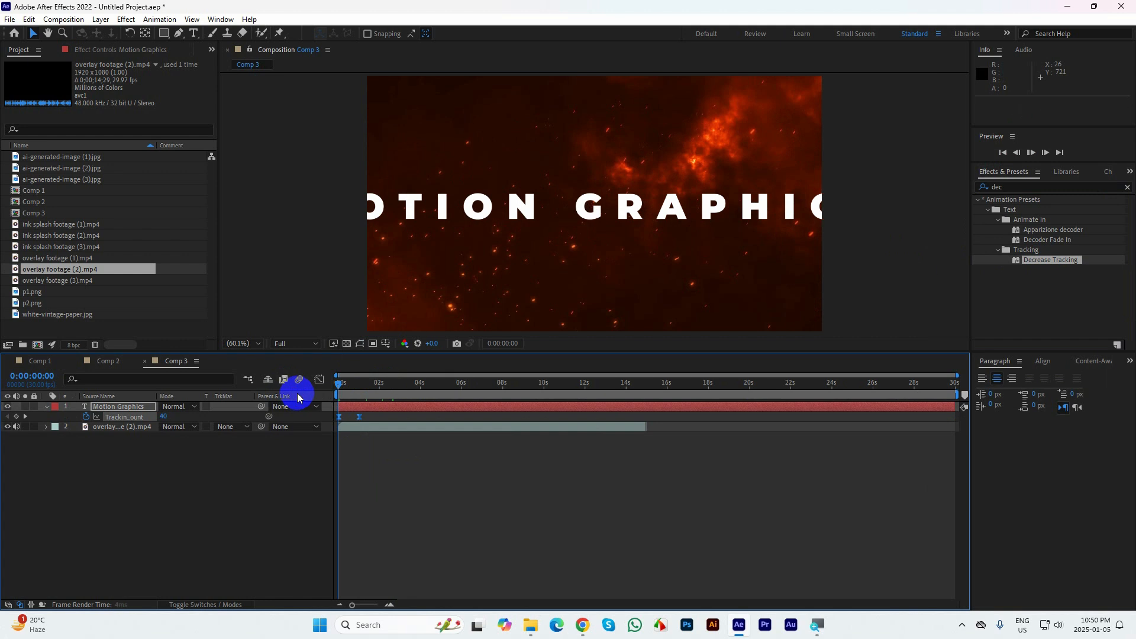
drag(359, 416, 330, 385)
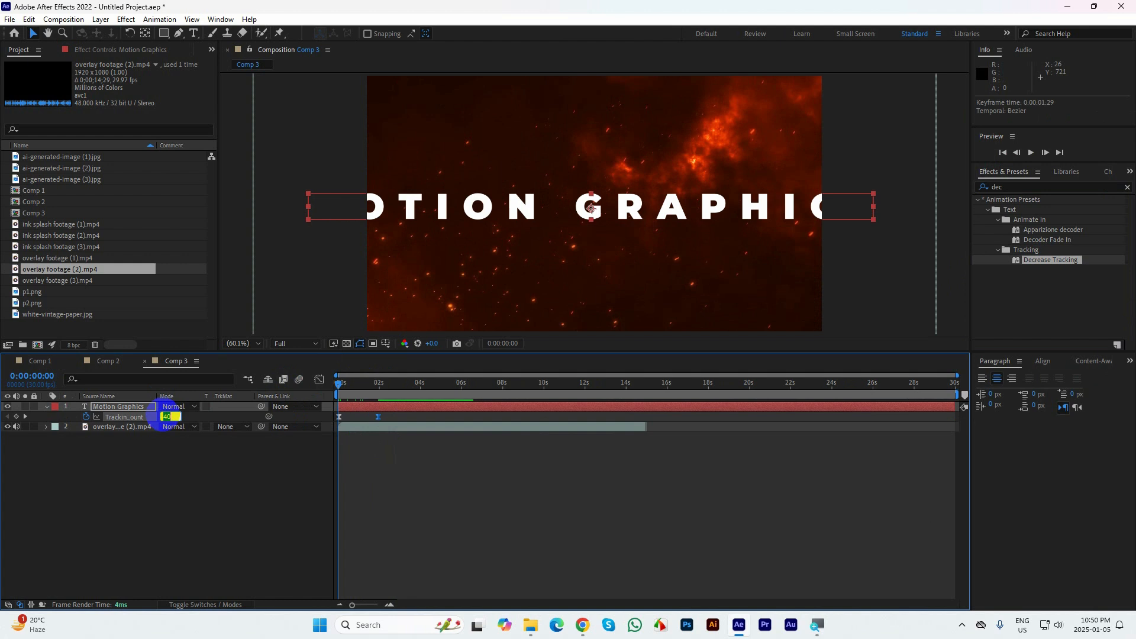
Set the tracking amount at the first keyframe to 60 and preview the text animation from the start
text(60)
click(216, 423)
key(space)
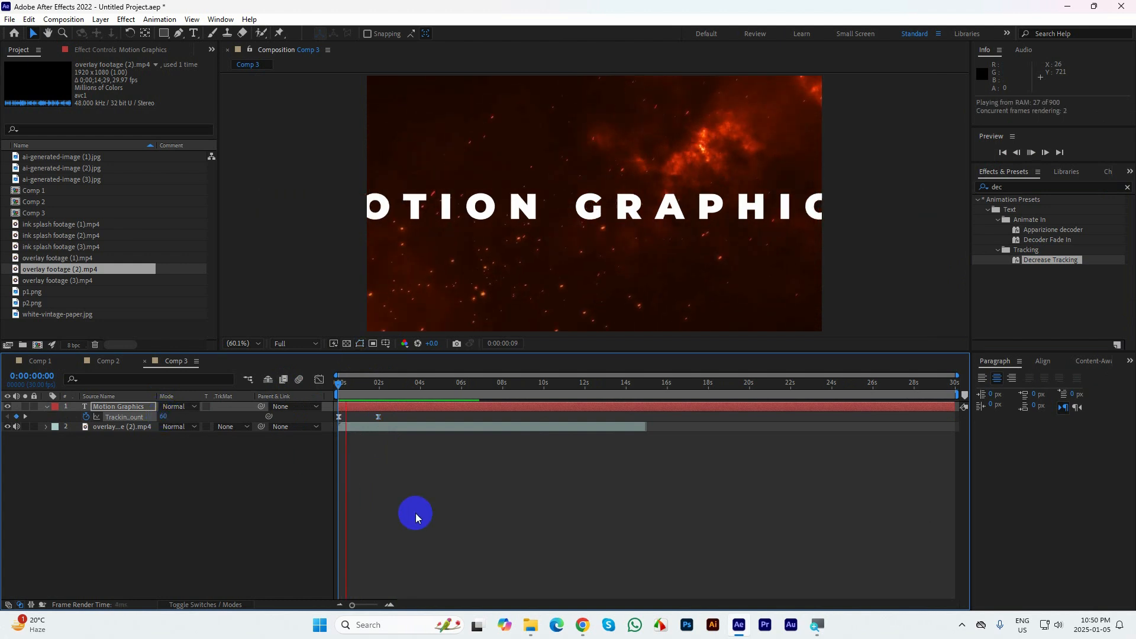
click(370, 381)
key(space)
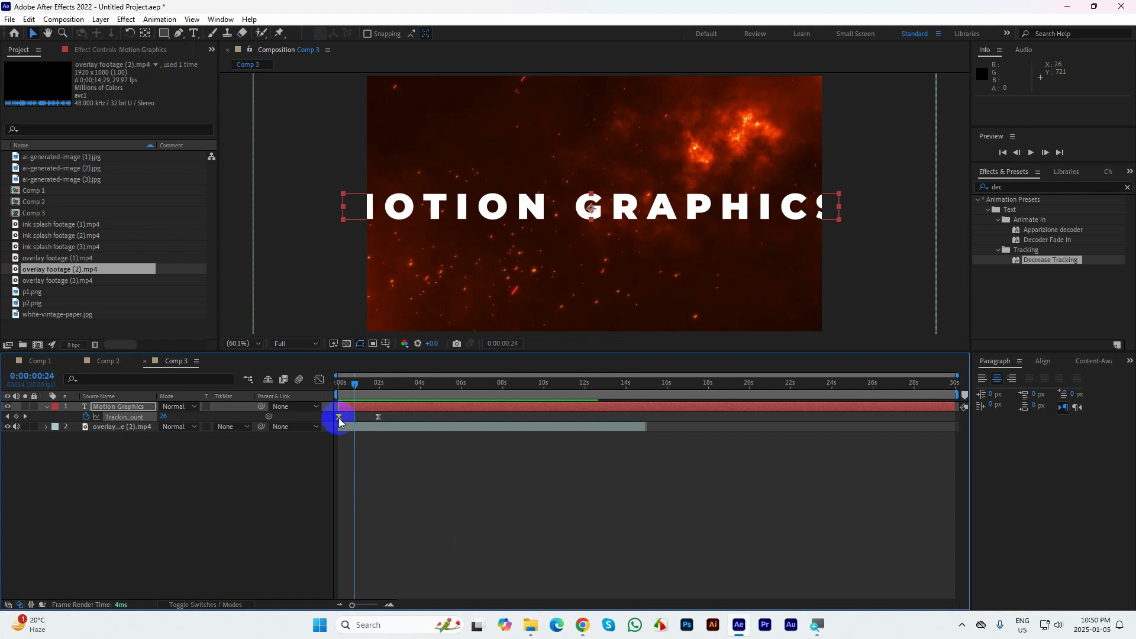
drag(338, 418, 336, 386)
key(Delete)
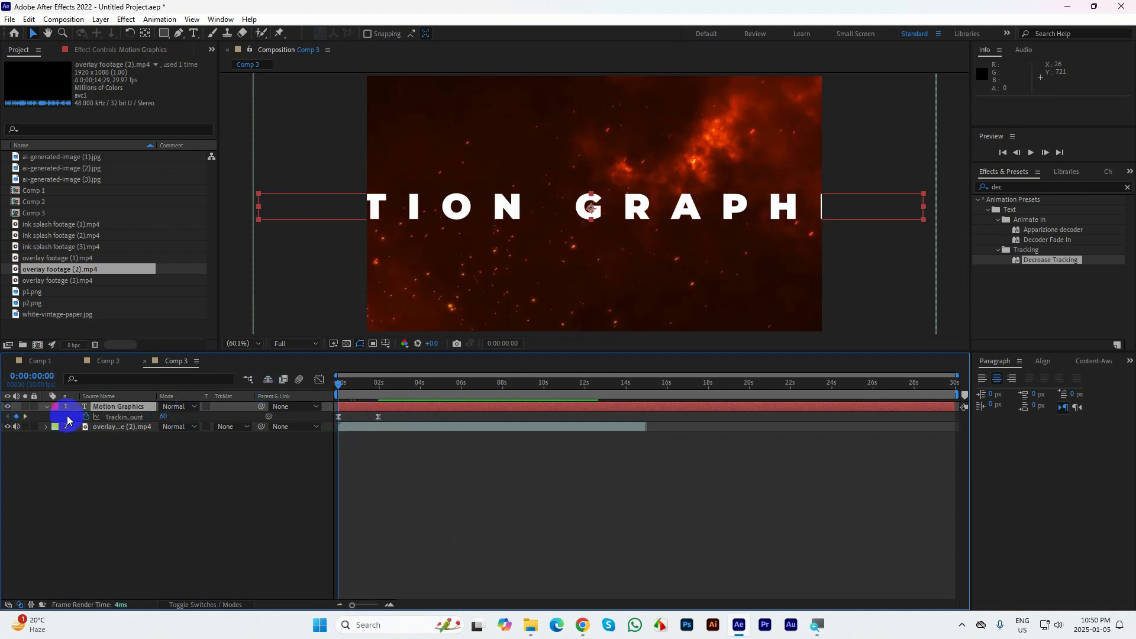
key(space)
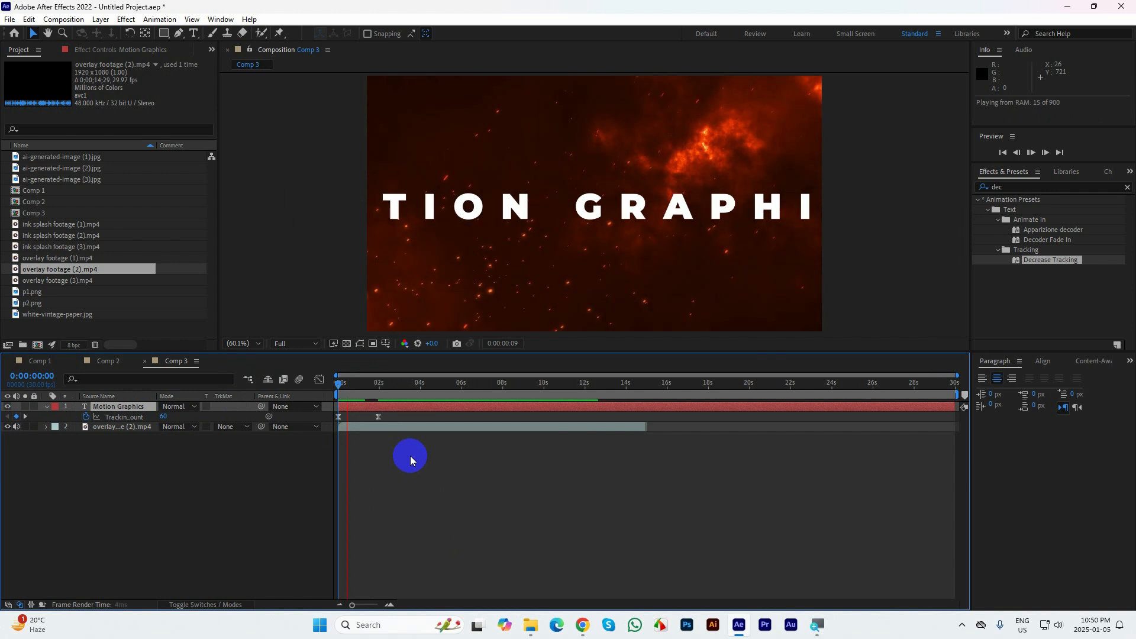
Add Scale keyframes to the text layer at 0:00 and 0:00:01:29, setting the first one to 150%
drag(379, 396, 307, 396)
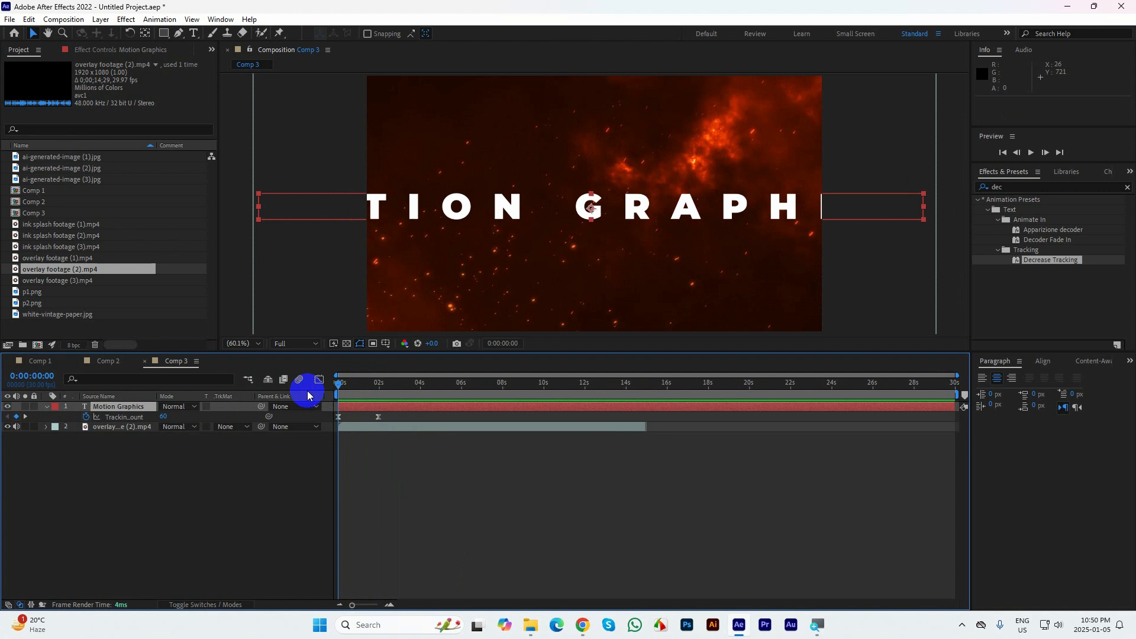
key(shift+s)
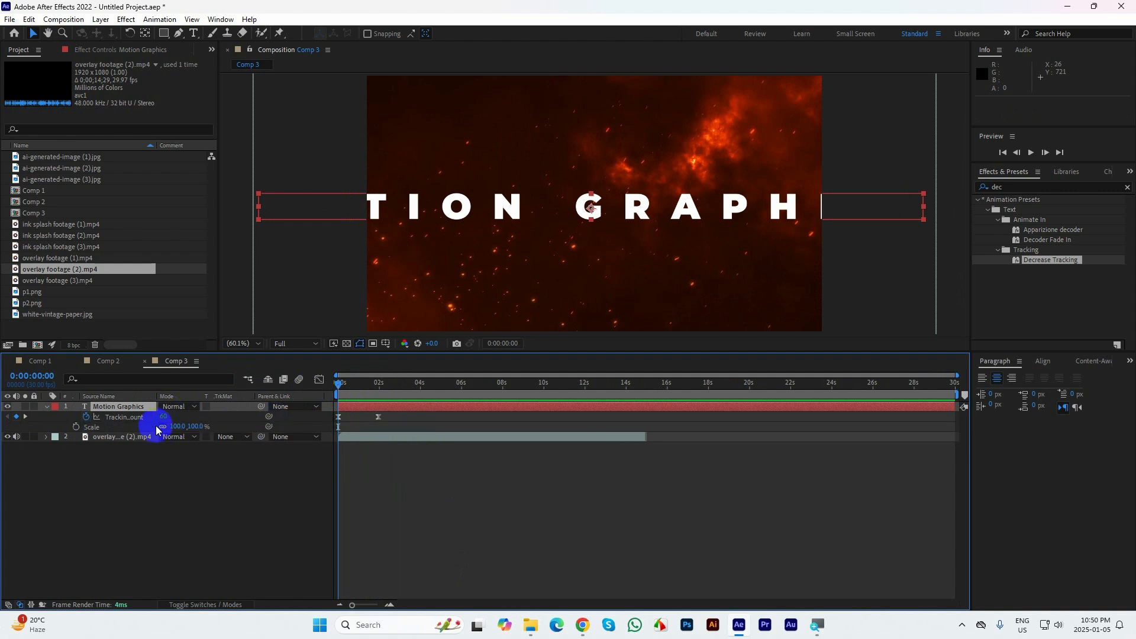
click(76, 426)
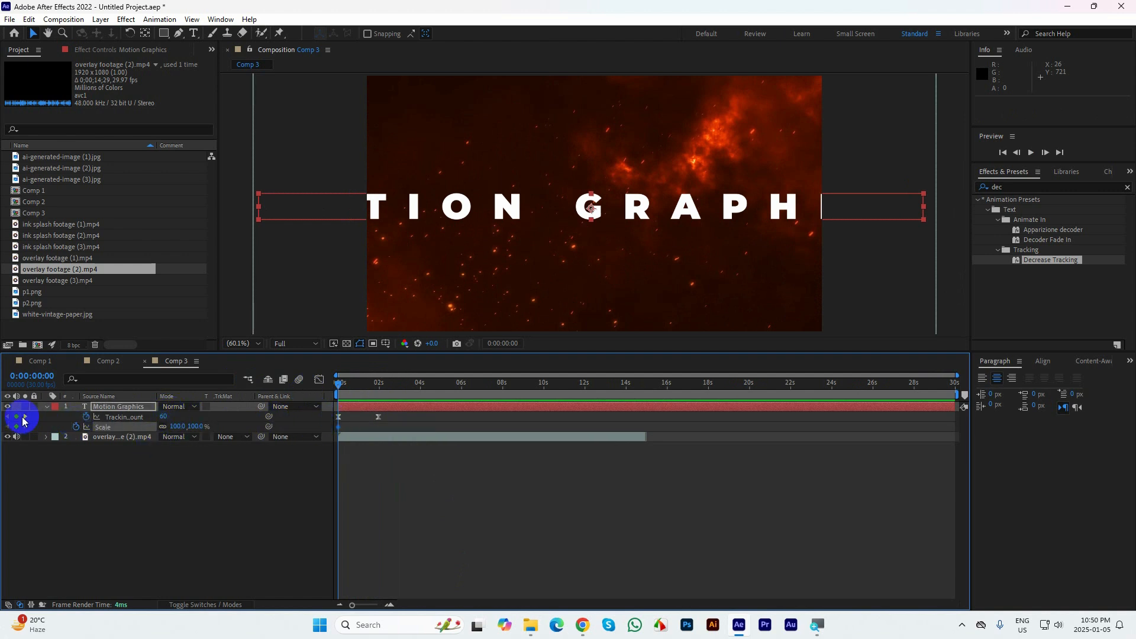
click(25, 416)
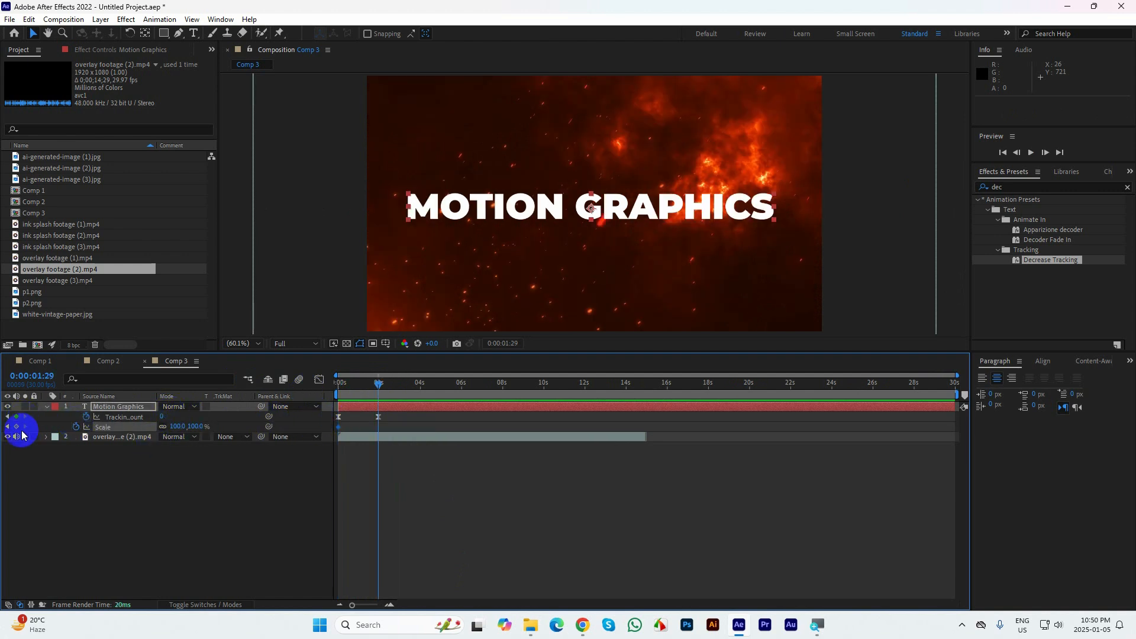
click(16, 426)
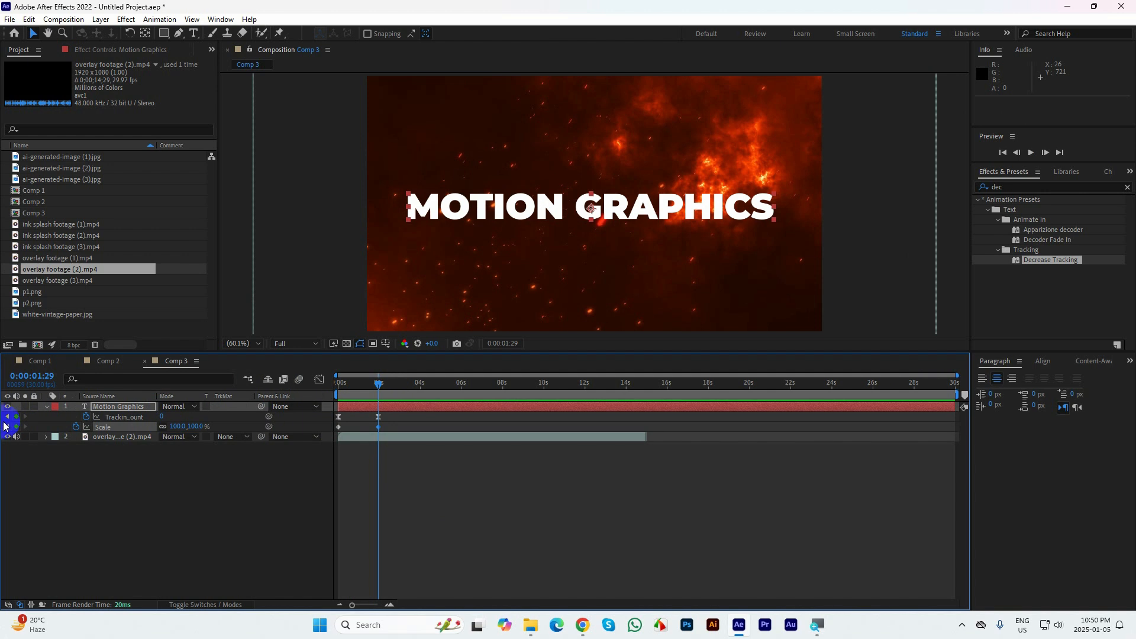
click(7, 427)
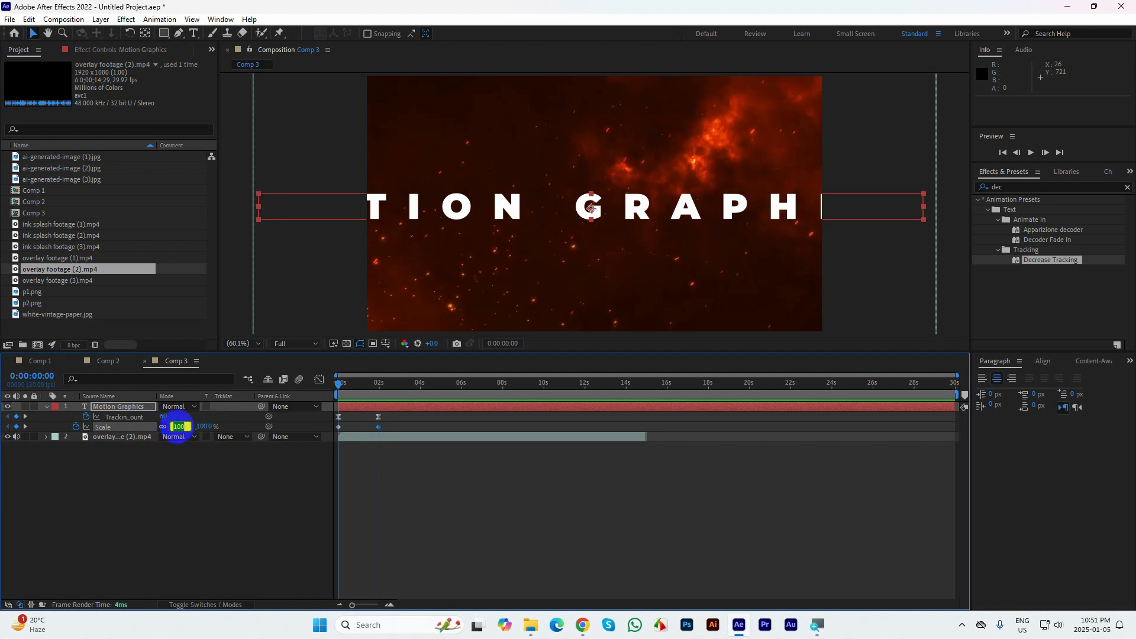
key(Return)
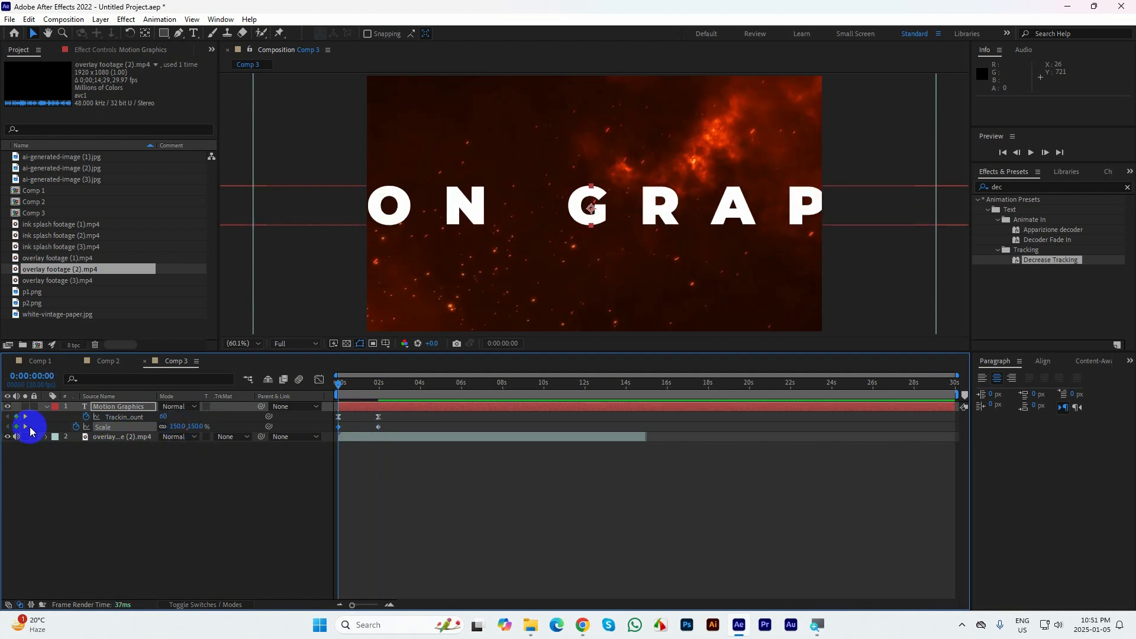
Set the text layer's Scale to 80% at the second keyframe and preview the animation
click(24, 426)
click(178, 427)
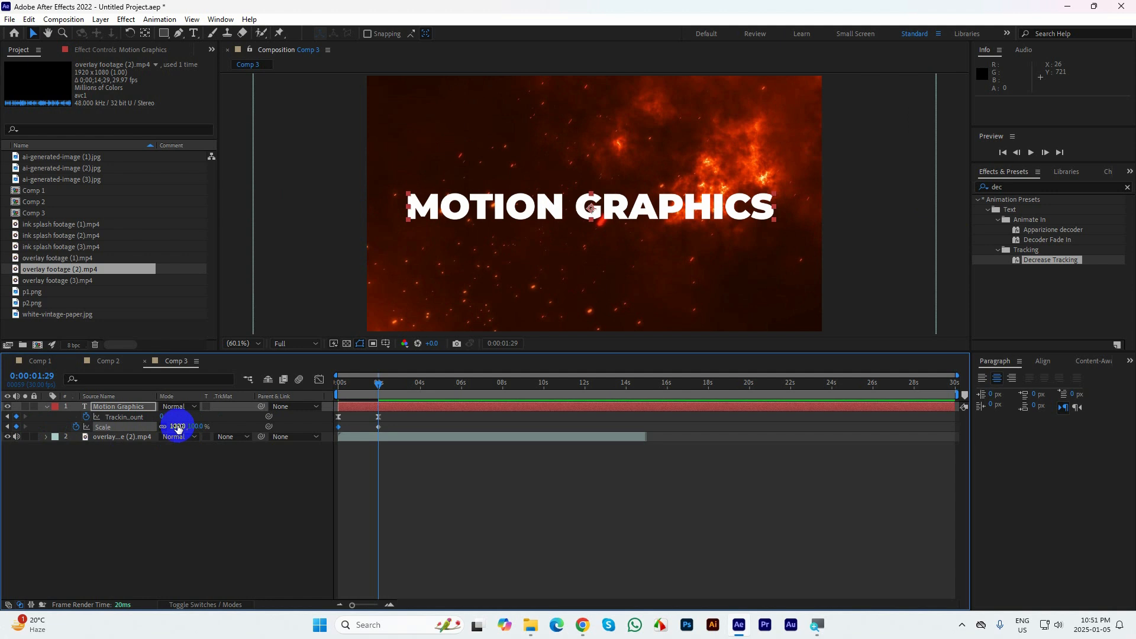
text(80)
key(Return)
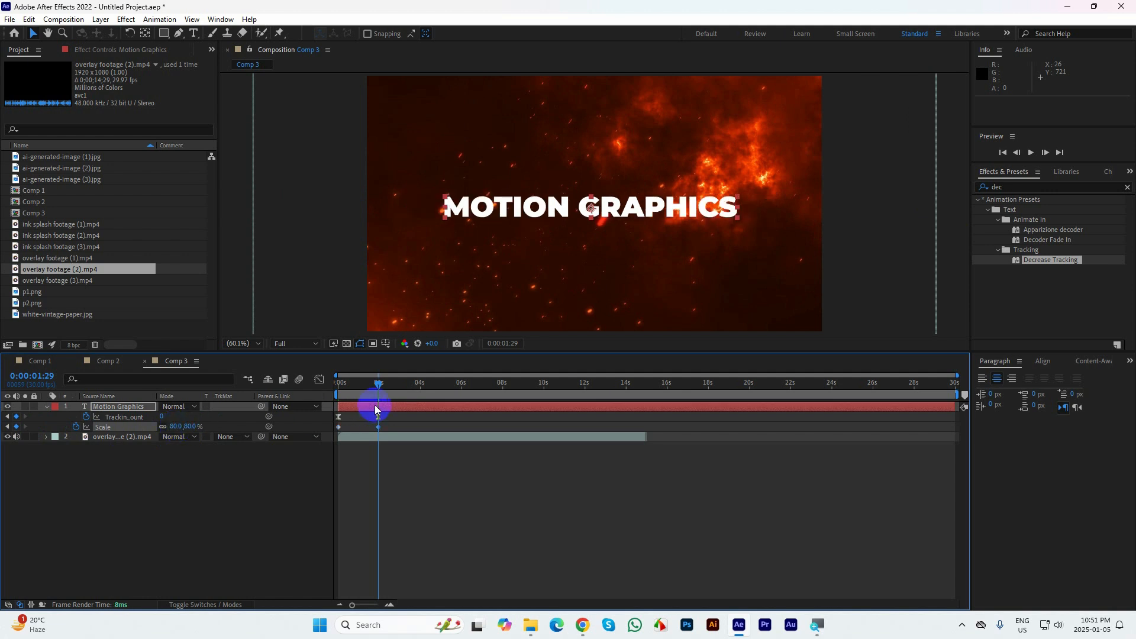
key(space)
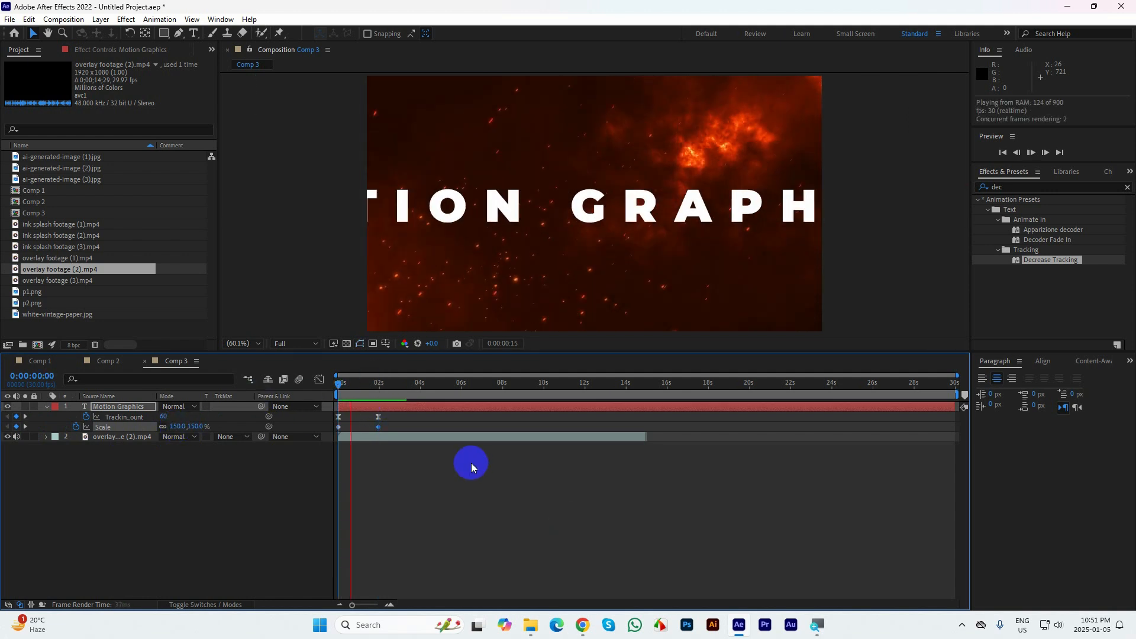
Apply Easy Ease to both Scale keyframes of the text layer and play back the smoothed animation
drag(391, 431, 353, 414)
key(shift+F3)
click(320, 380)
key(space)
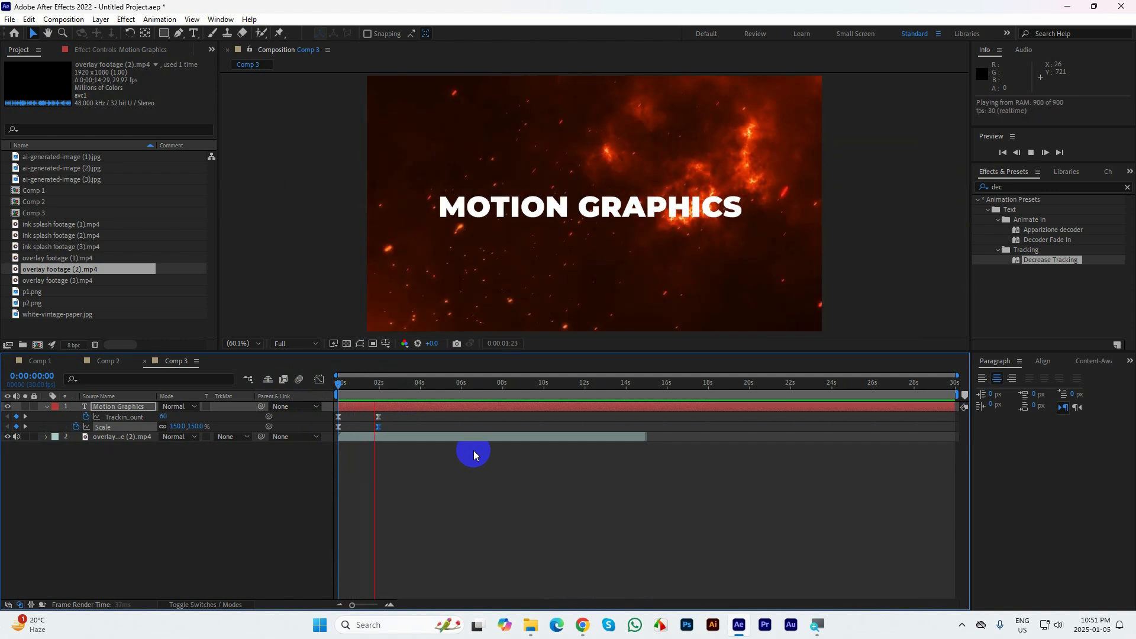
key(space)
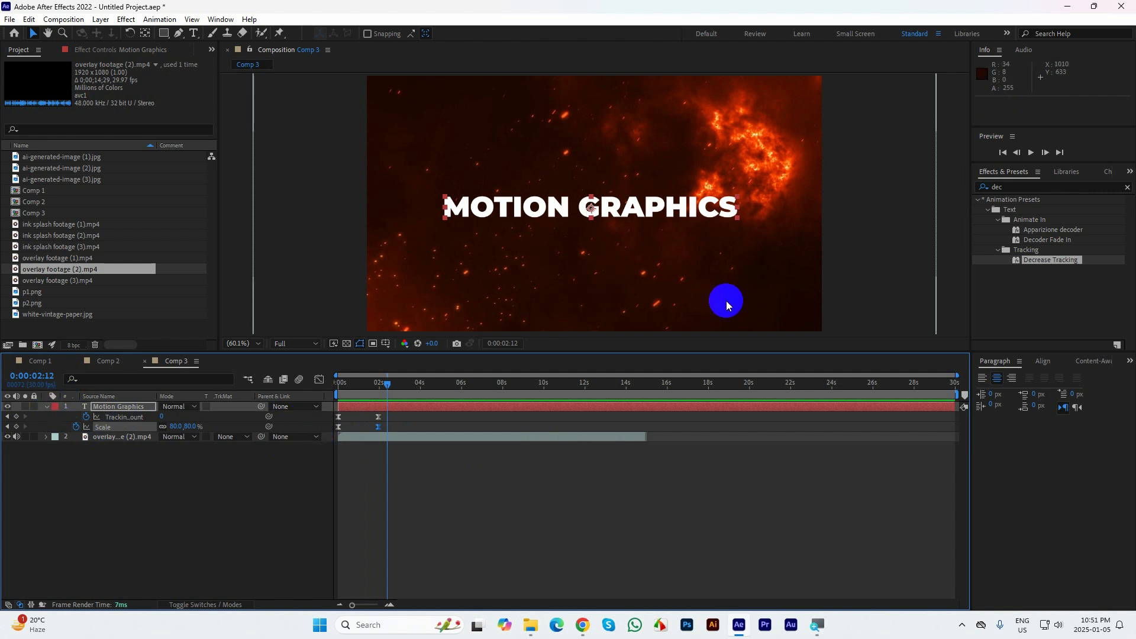
Collapse the text layer's properties, move overlay footage (2).mp4 above the text layer and hide the footage
click(45, 407)
drag(101, 416, 101, 402)
click(7, 406)
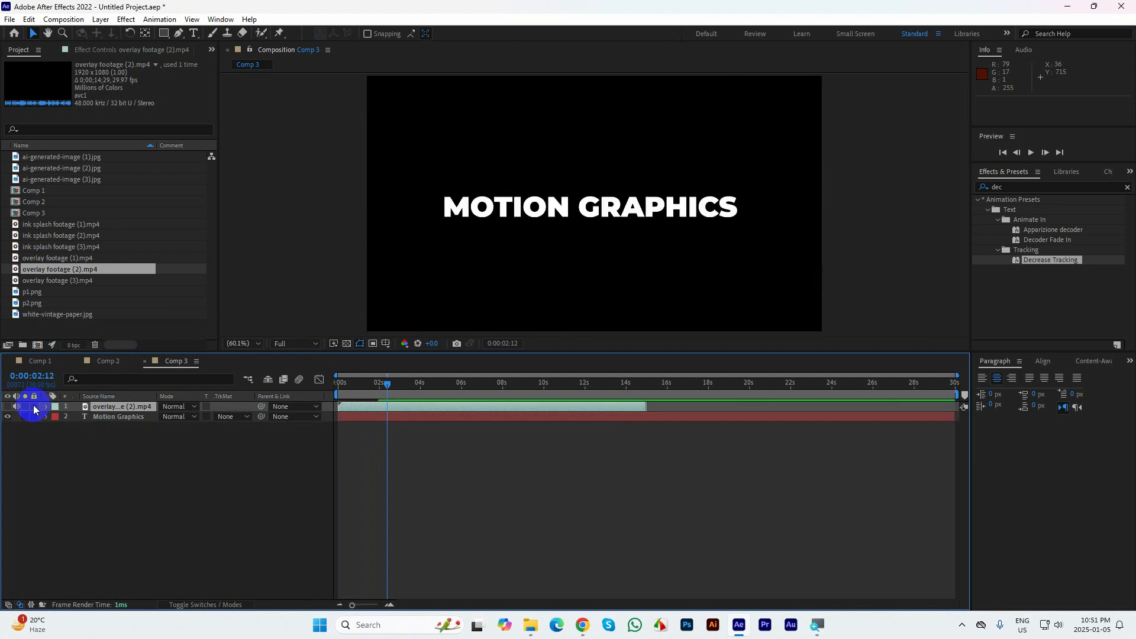
Check overlay footage (3).mp4, place it beneath the text layer in Comp 3 and preview it
double_click(46, 282)
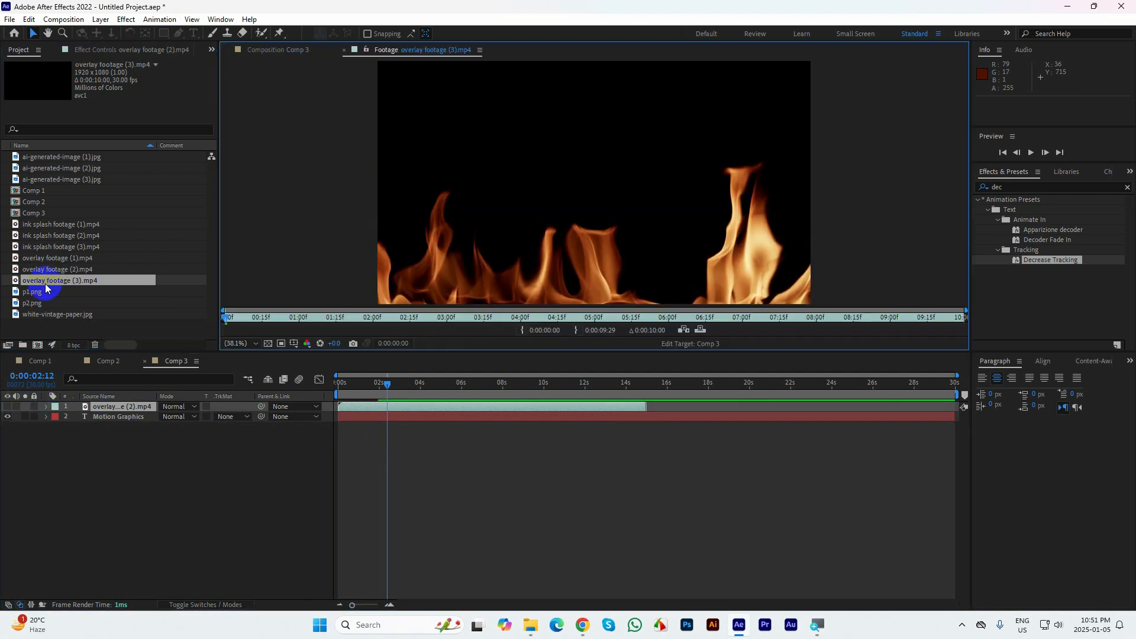
click(344, 50)
drag(41, 282, 77, 450)
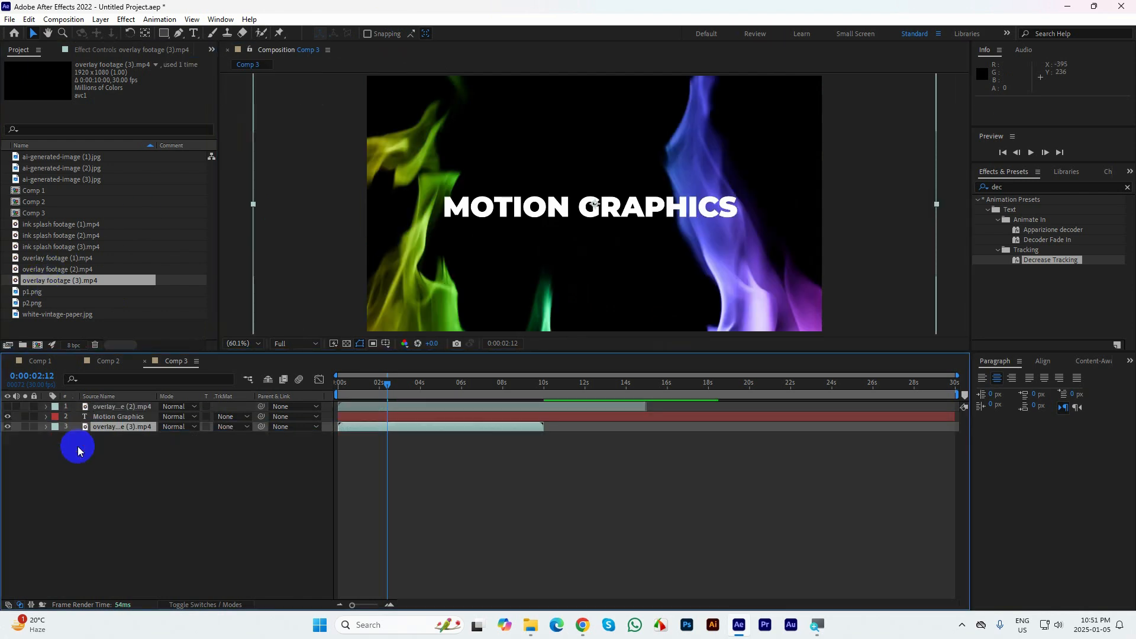
key(space)
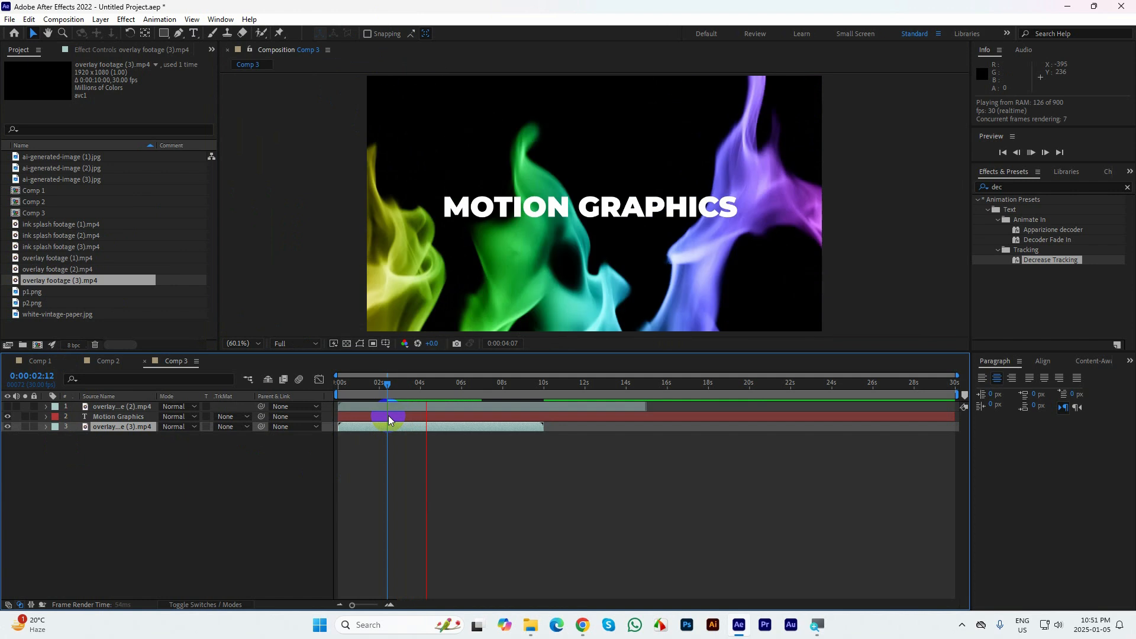
Make overlay footage (2).mp4 visible again in Comp 3 and scrub through its opening seconds over the text
key(space)
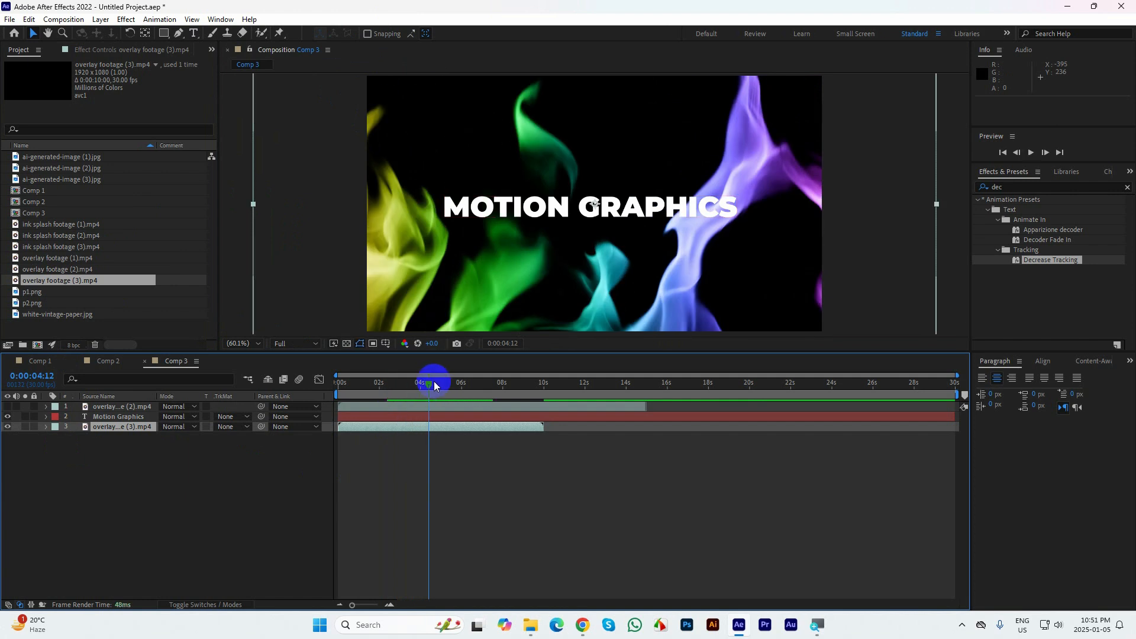
drag(429, 383, 352, 385)
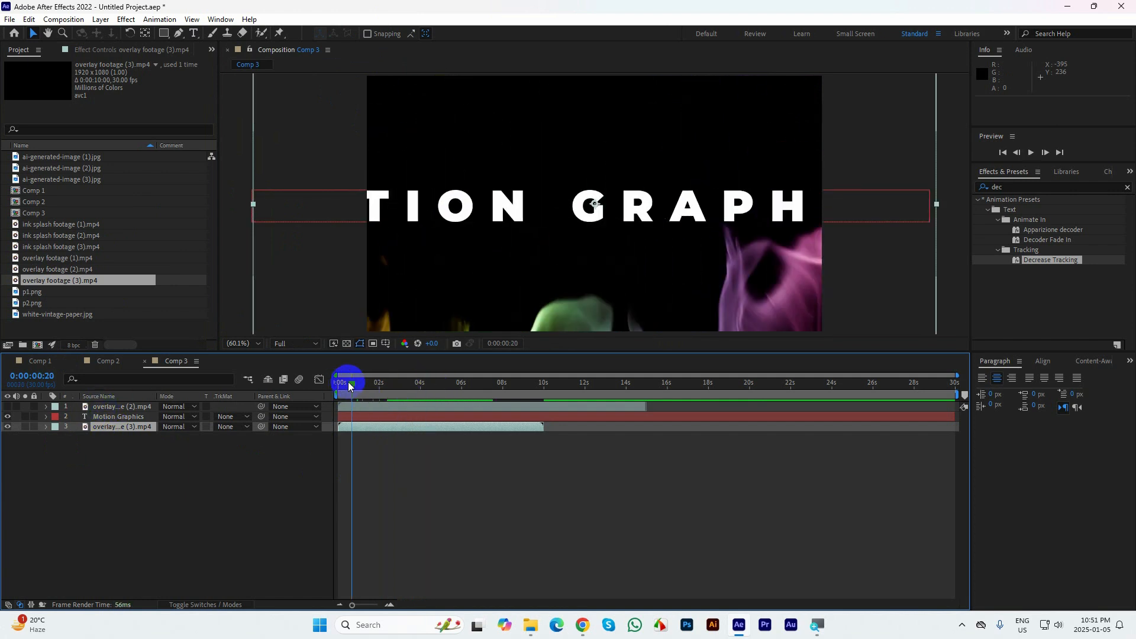
click(8, 408)
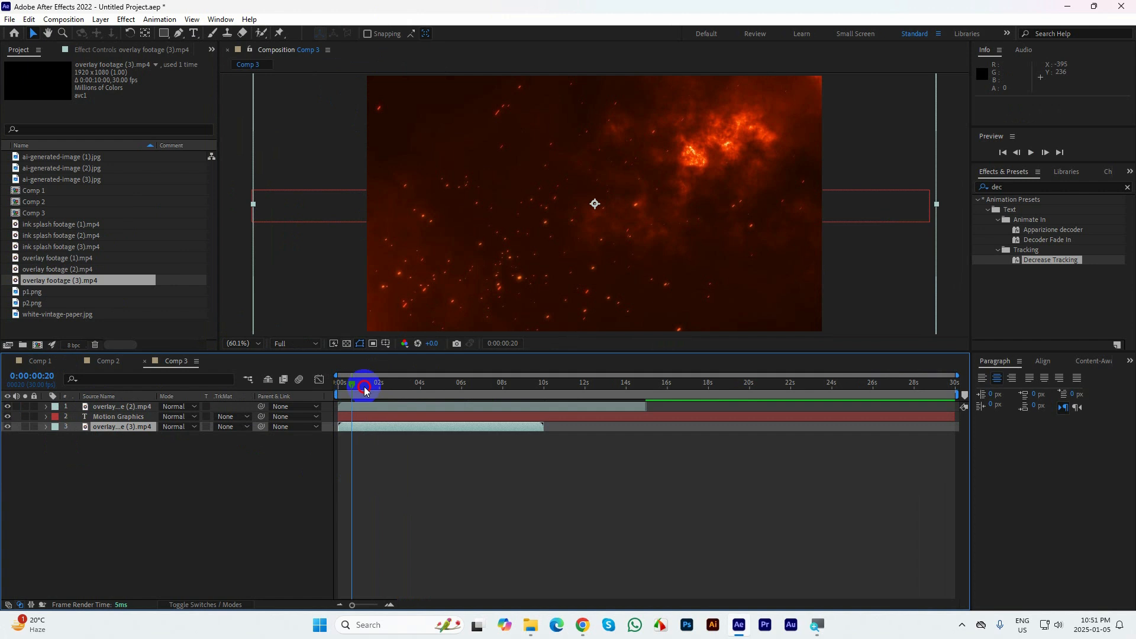
mouse_move(364, 385)
mouse_down()
mouse_move(395, 385)
mouse_move(381, 391)
mouse_up()
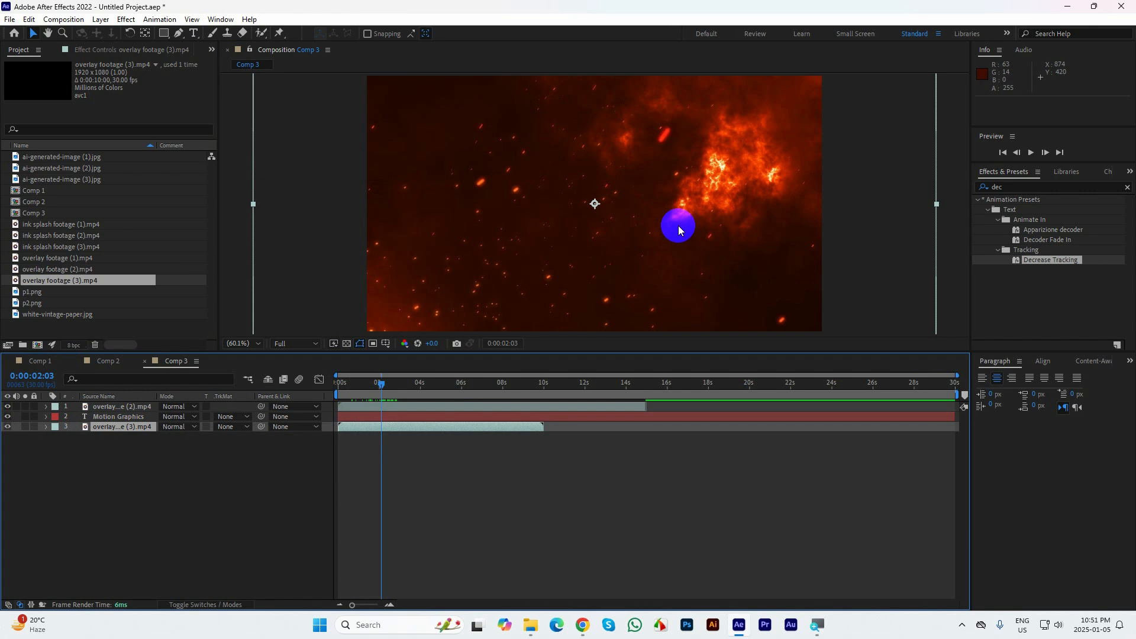
drag(678, 230, 644, 243)
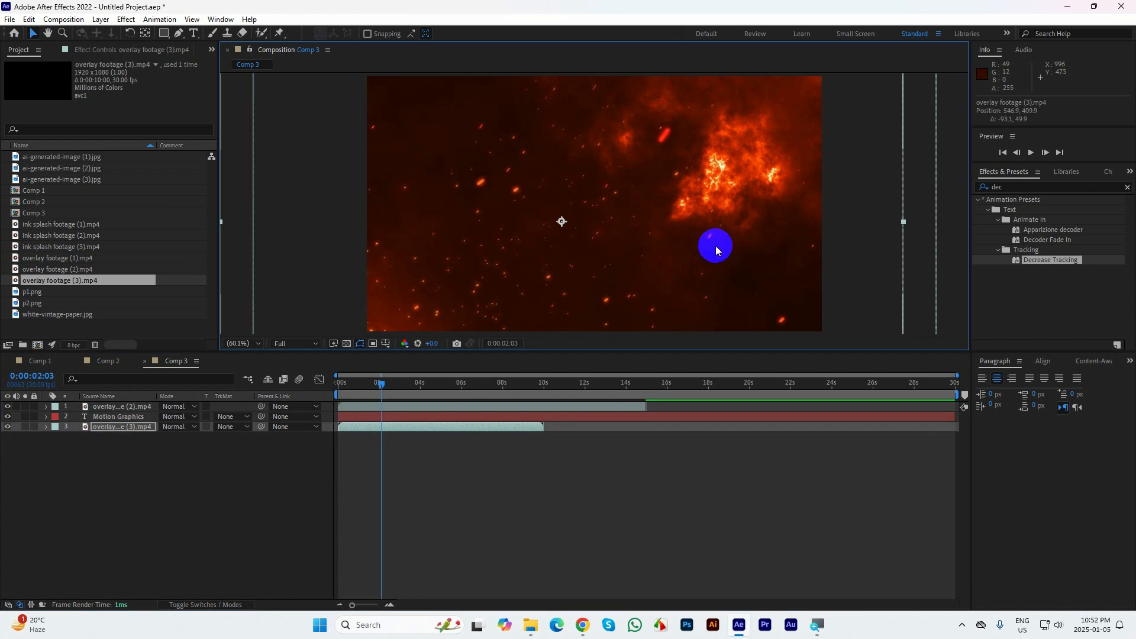
key(ctrl+z)
Move the Motion Graphics text layer above overlay footage (2).mp4 and set that footage's track matte to Alpha Matte "Motion Graphics"
click(108, 416)
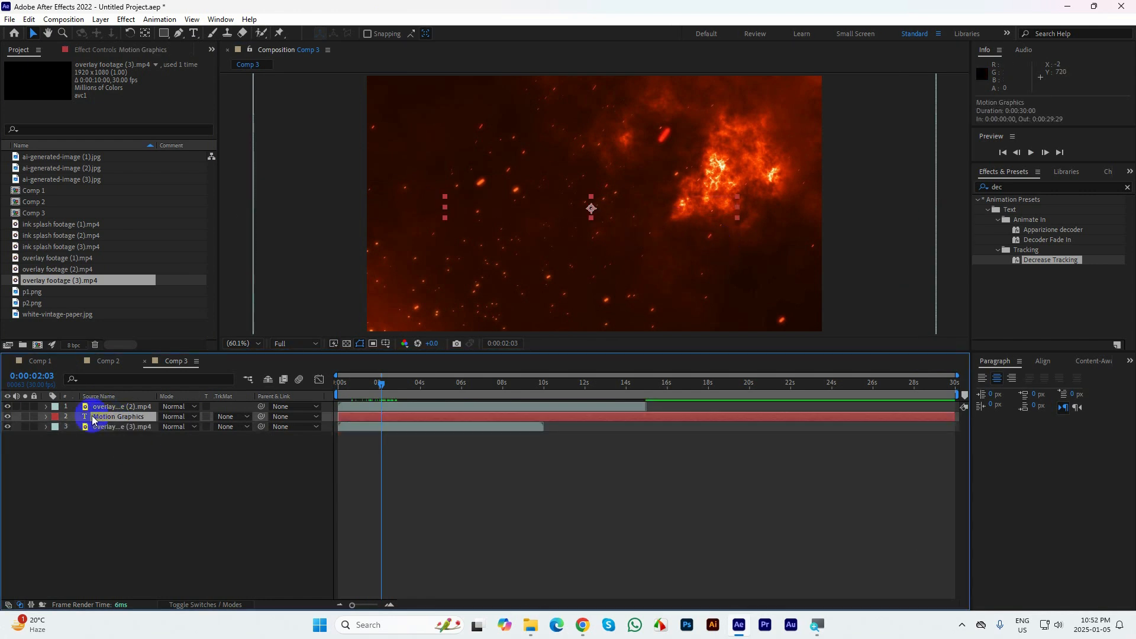
drag(99, 409, 101, 405)
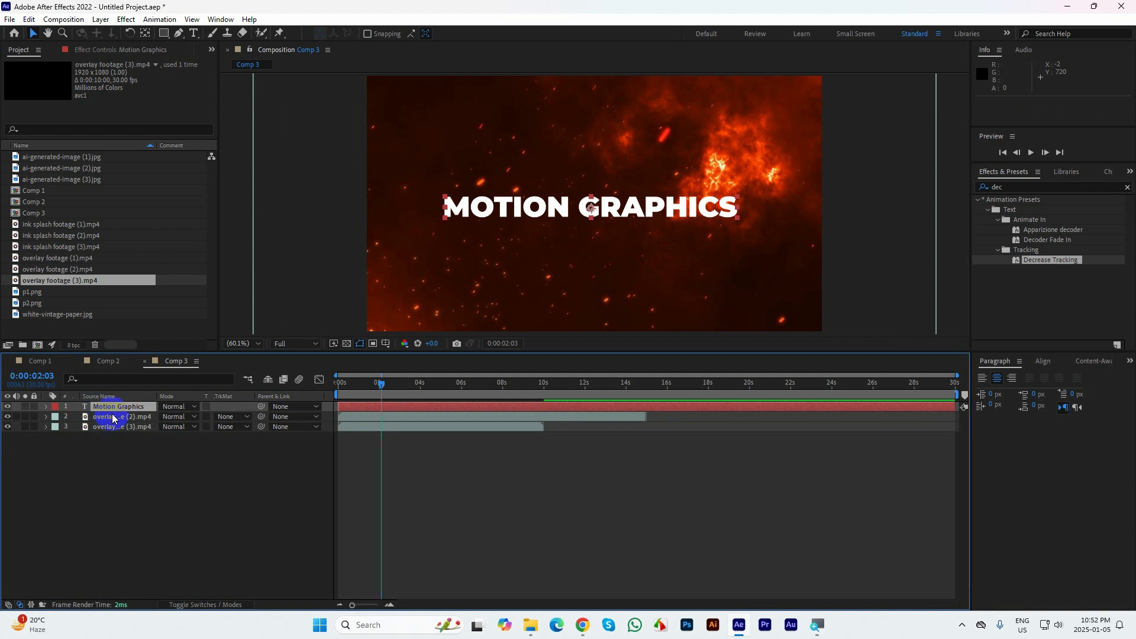
click(111, 420)
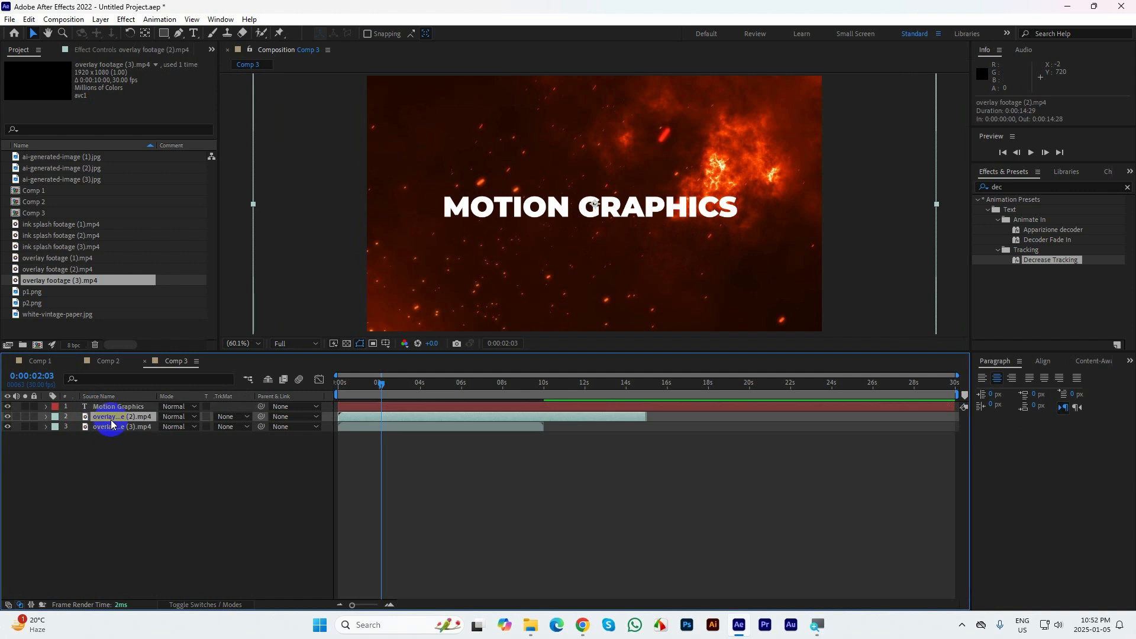
click(226, 416)
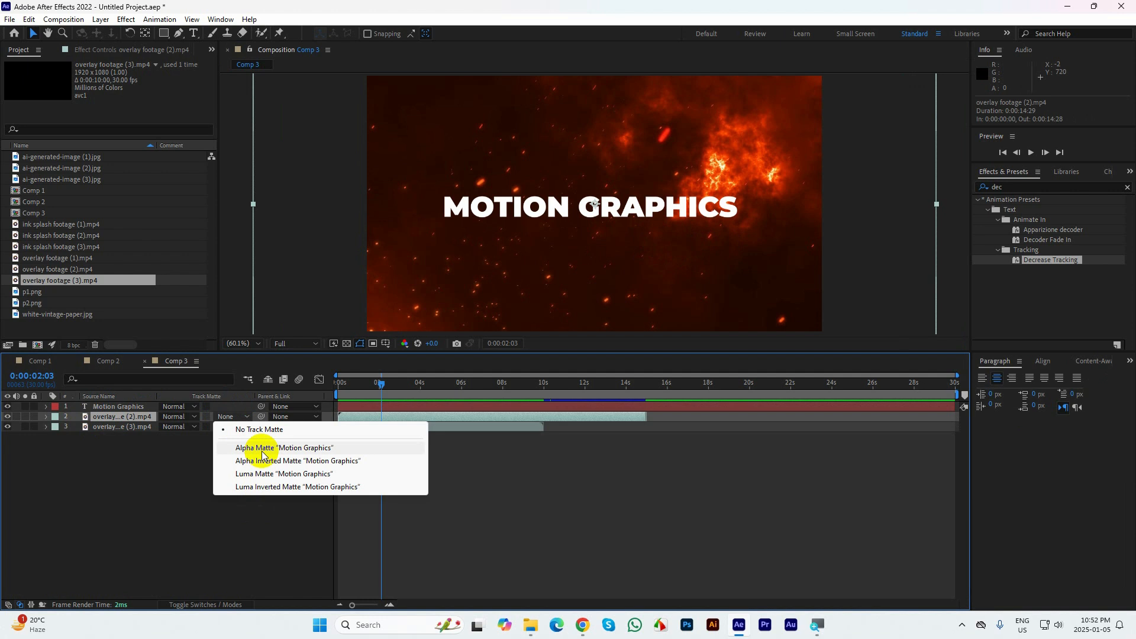
click(262, 451)
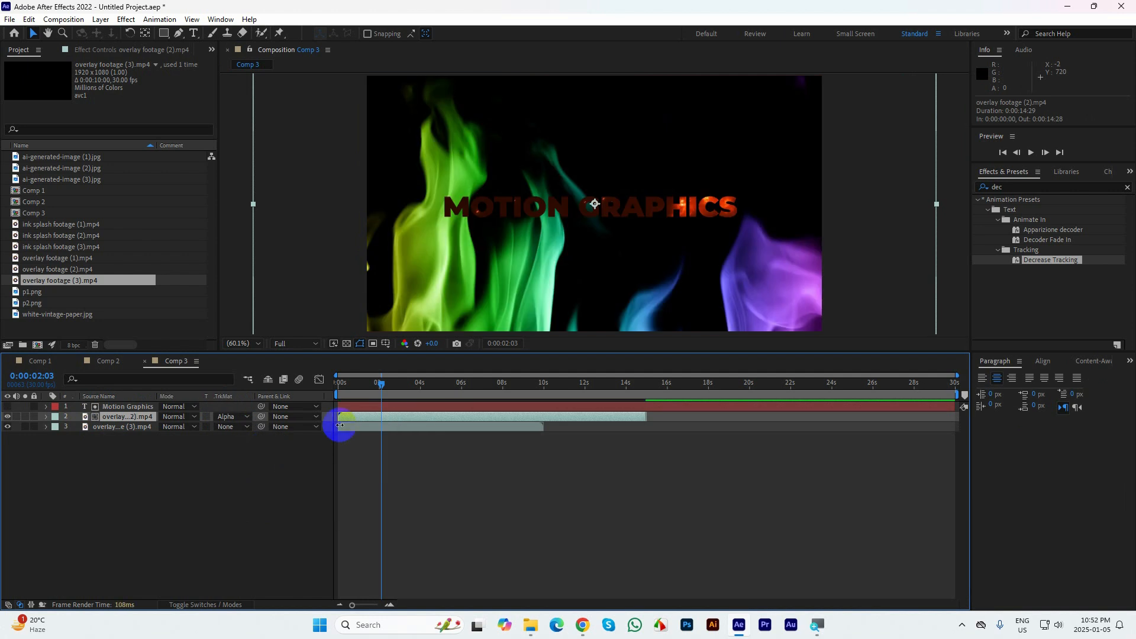
Preview the fire-filled text animation from the start of the composition
drag(413, 393, 258, 387)
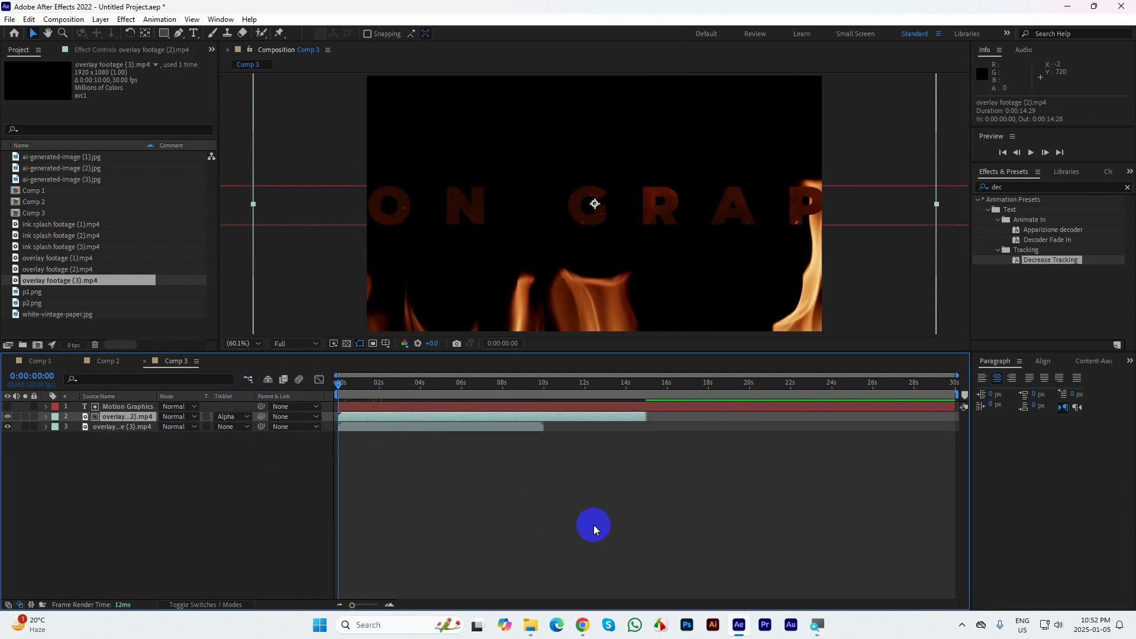
key(space)
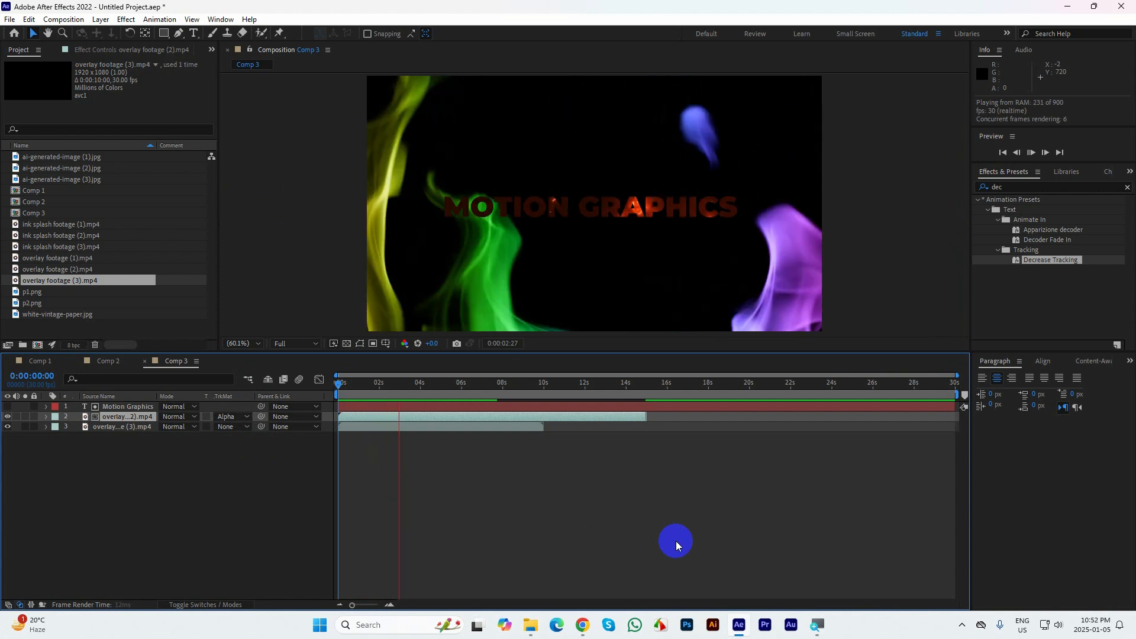
key(space)
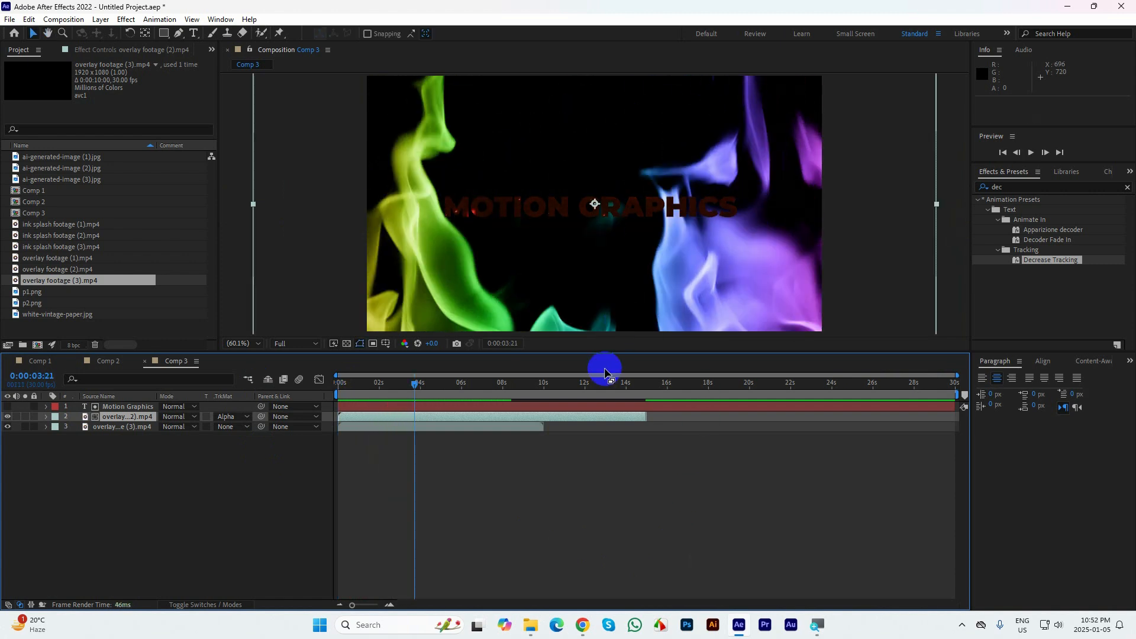
Change the Comp 3 background color to white (FFFFFF) in the composition settings
key(ctrl+k)
click(479, 380)
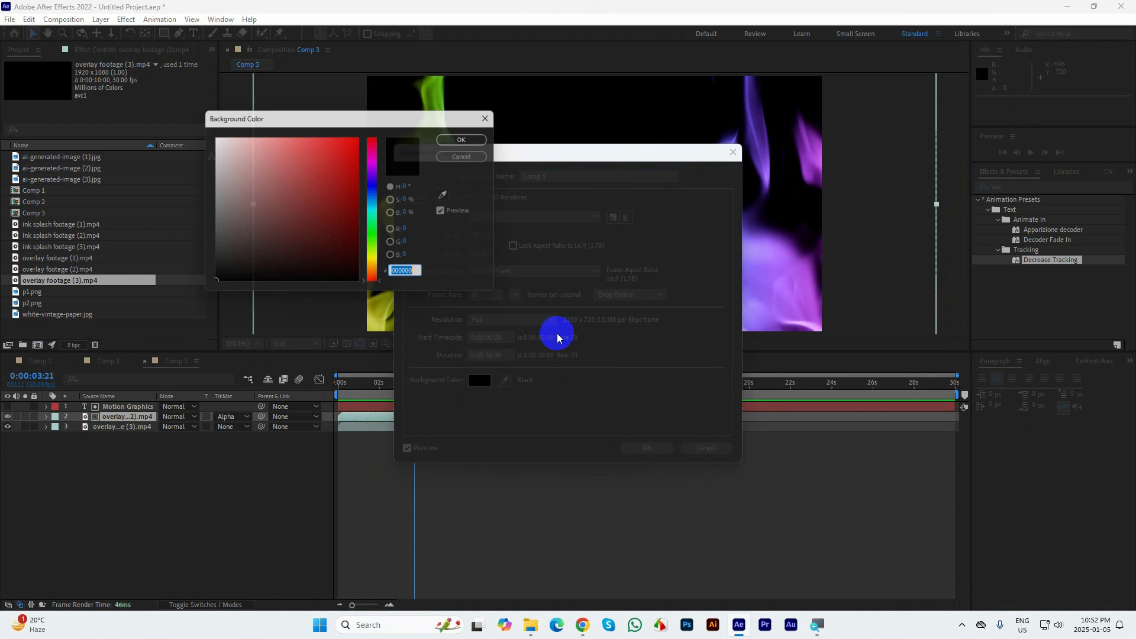
click(273, 190)
drag(233, 143, 172, 81)
click(469, 137)
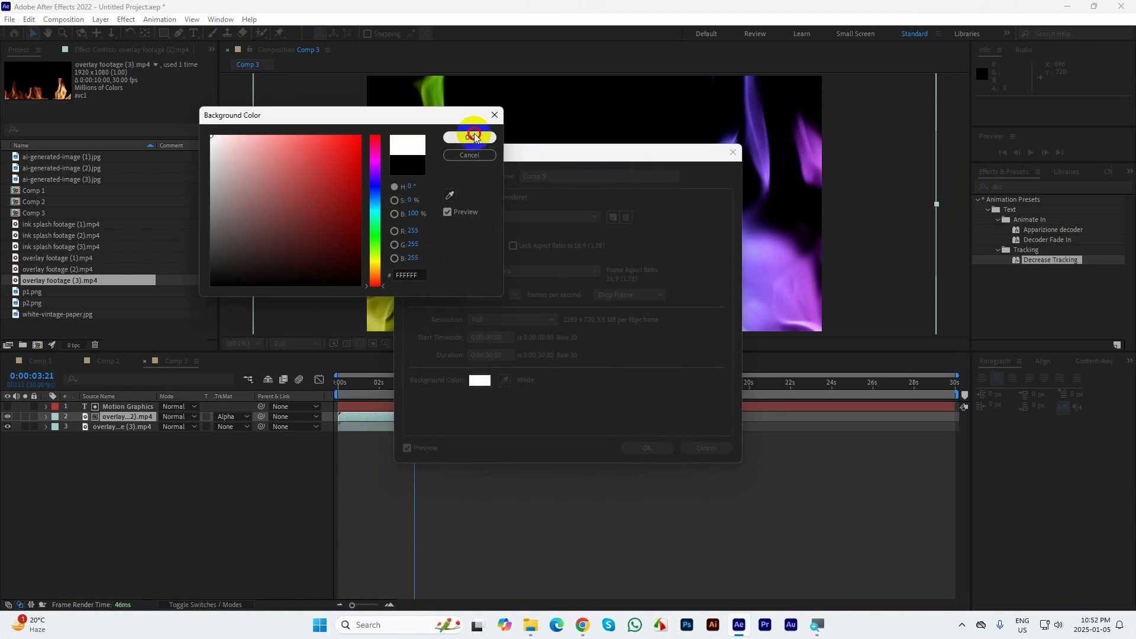
click(647, 448)
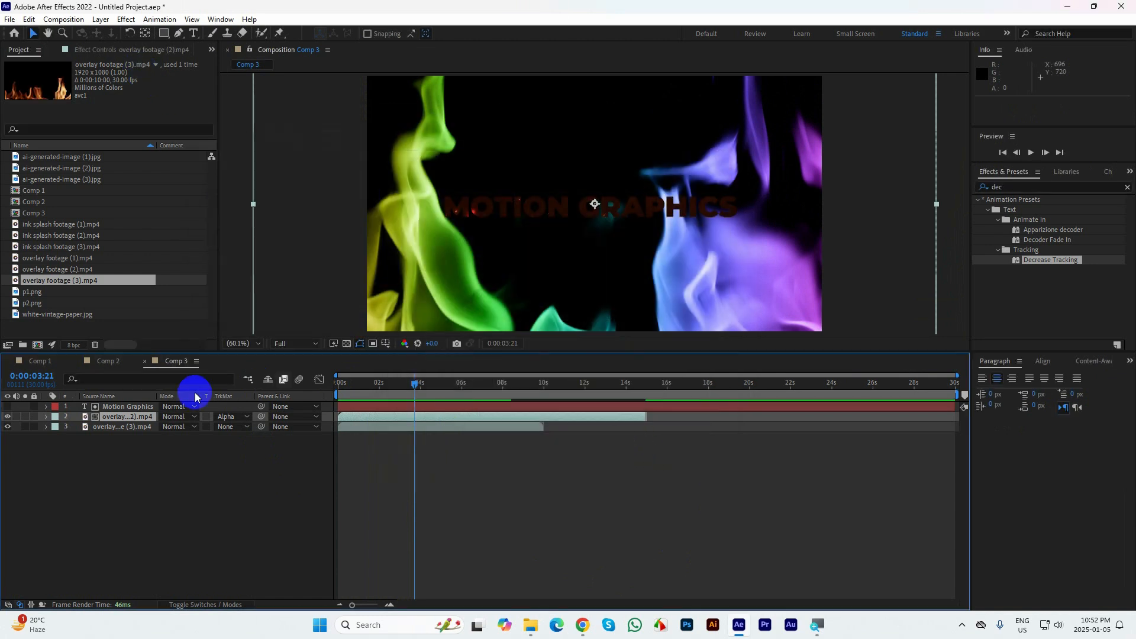
Hide overlay footage (3).mp4 and preview the matted text against the plain background
click(65, 424)
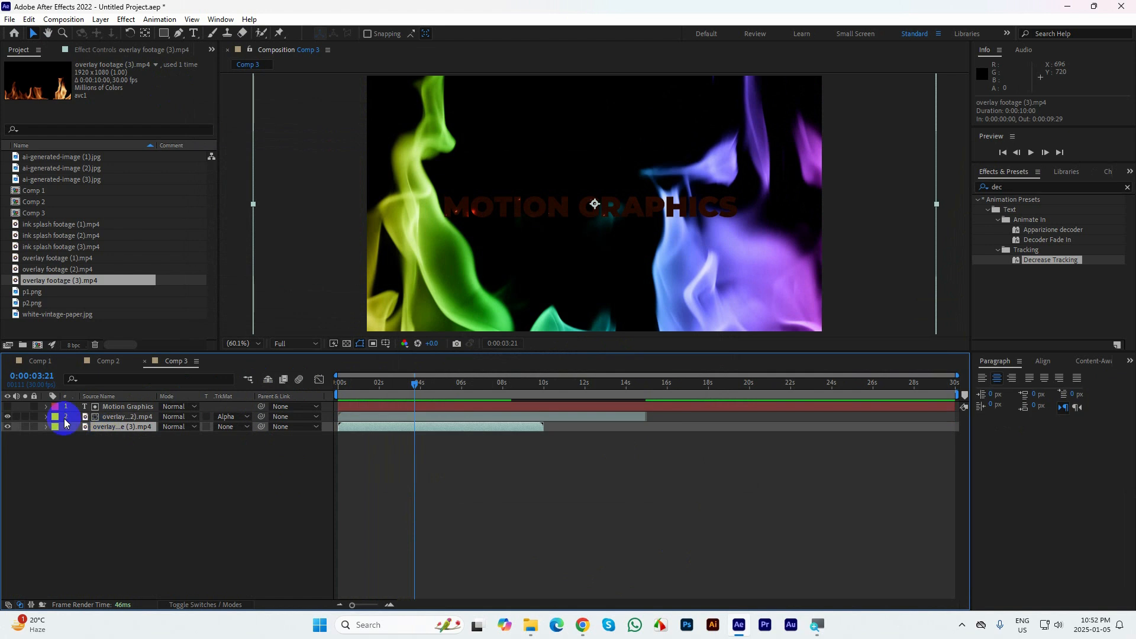
click(8, 427)
key(space)
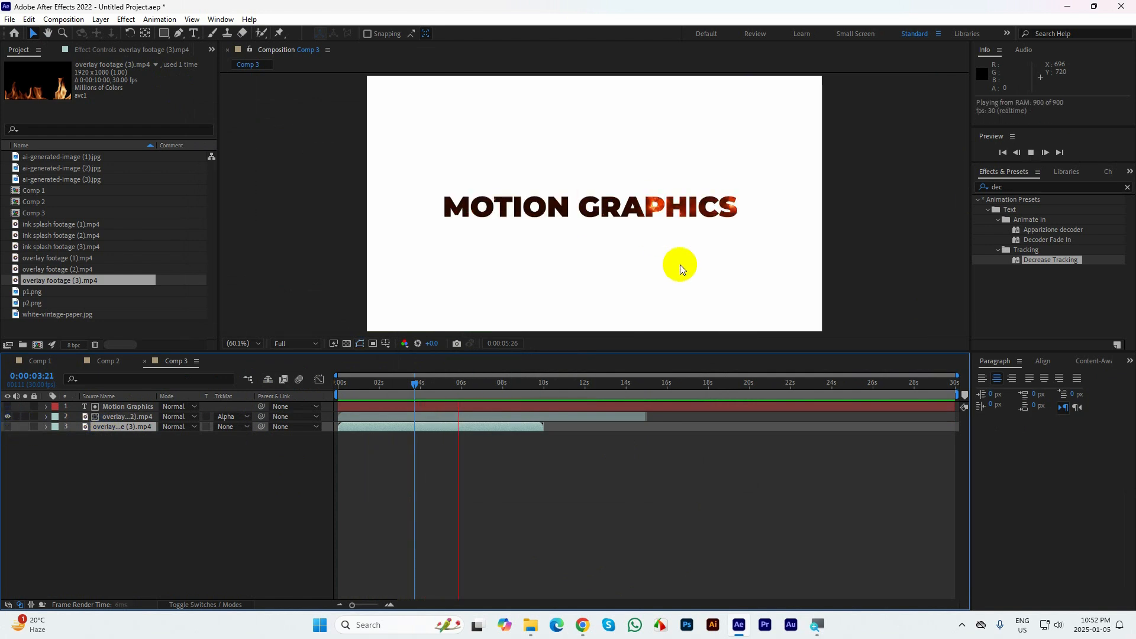
key(space)
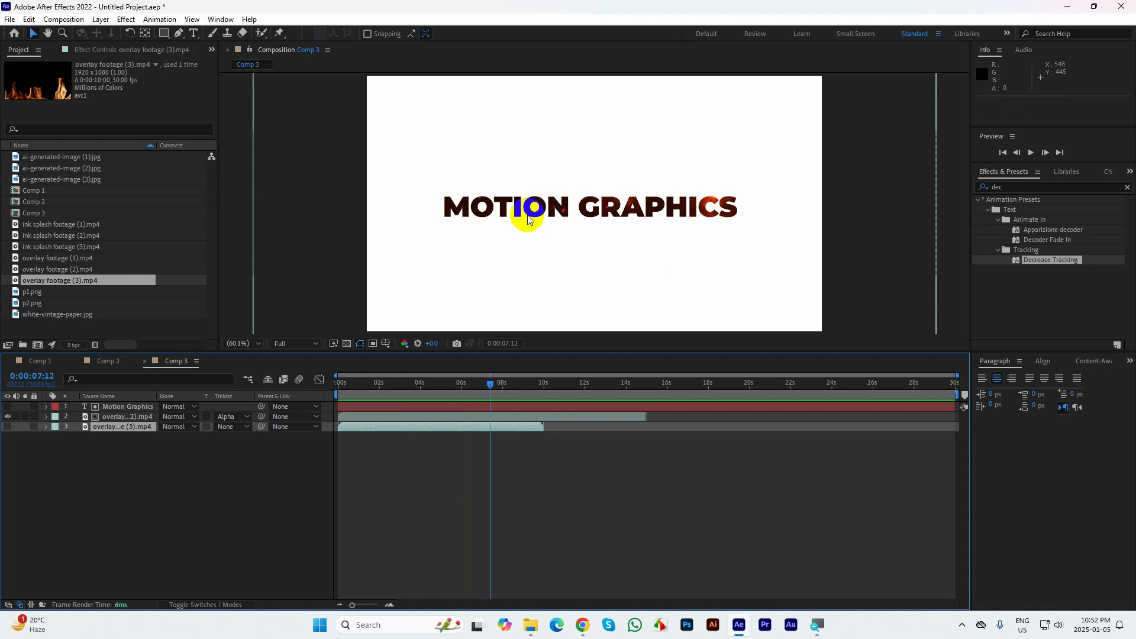
Delete the word "Graphics" from the text layer so that it reads only "Motion"
double_click(518, 209)
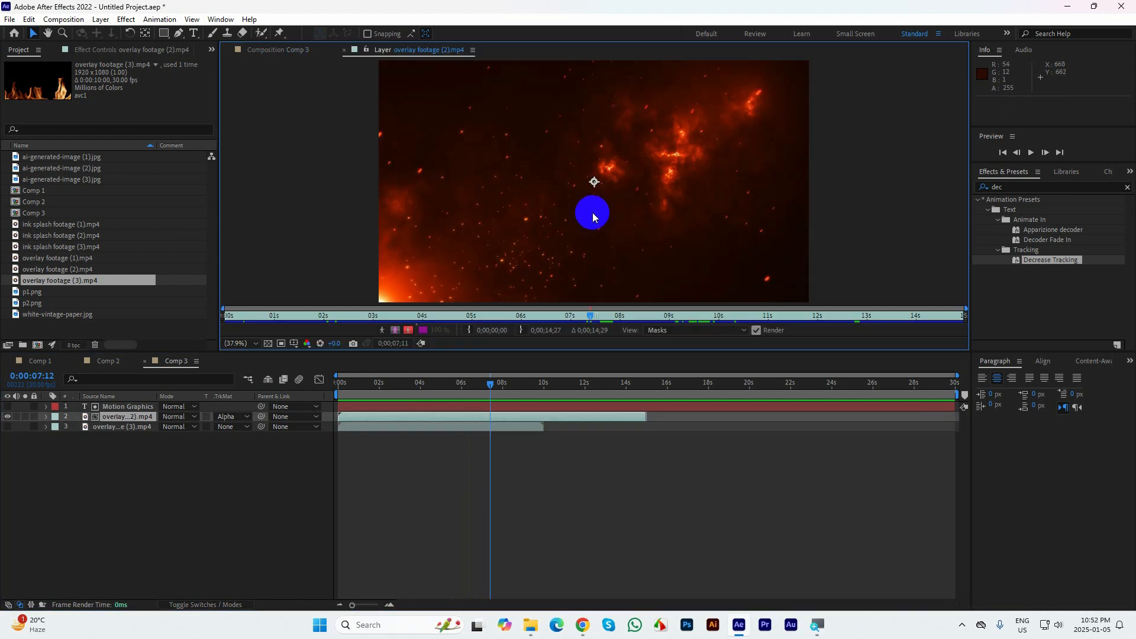
click(344, 50)
click(111, 407)
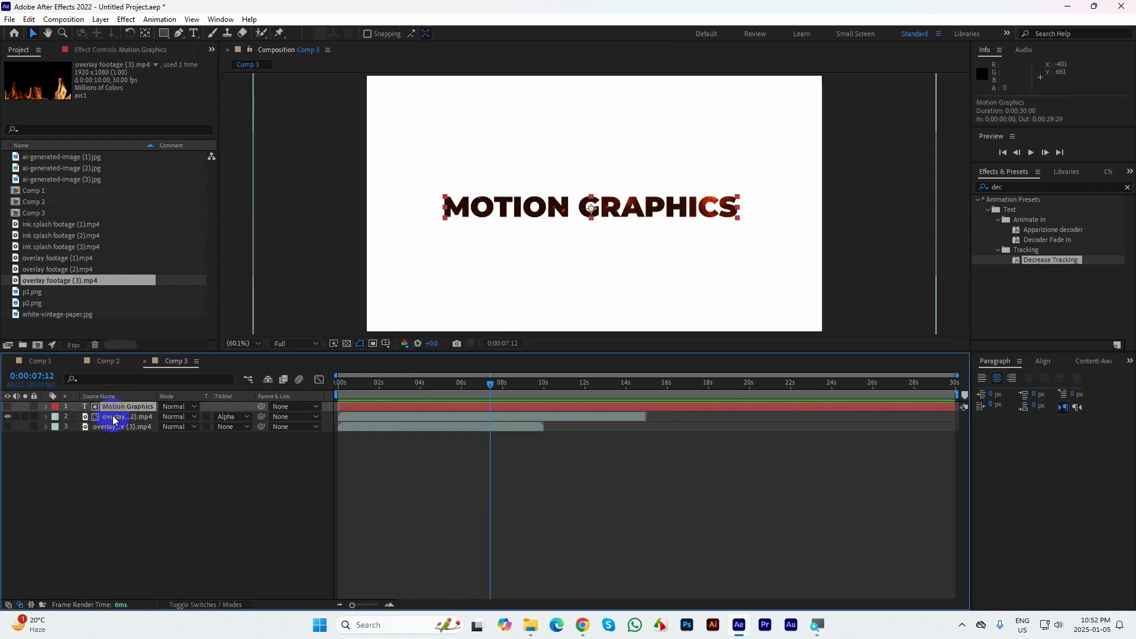
double_click(583, 209)
drag(579, 207, 661, 202)
key(BackSpace)
key(BackSpace)
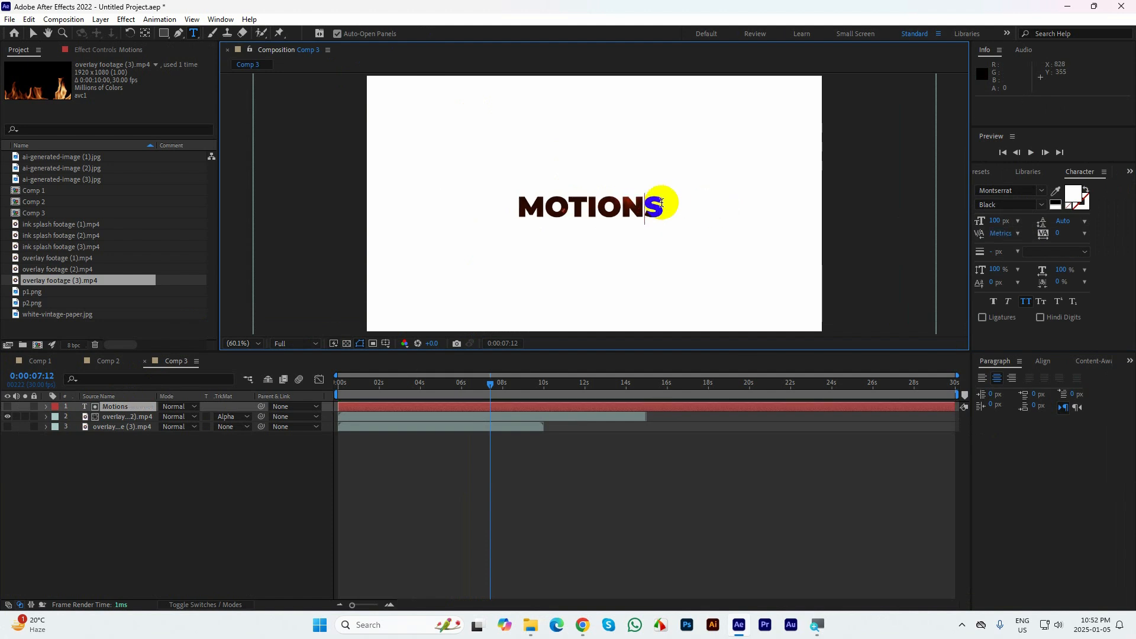
key(BackSpace)
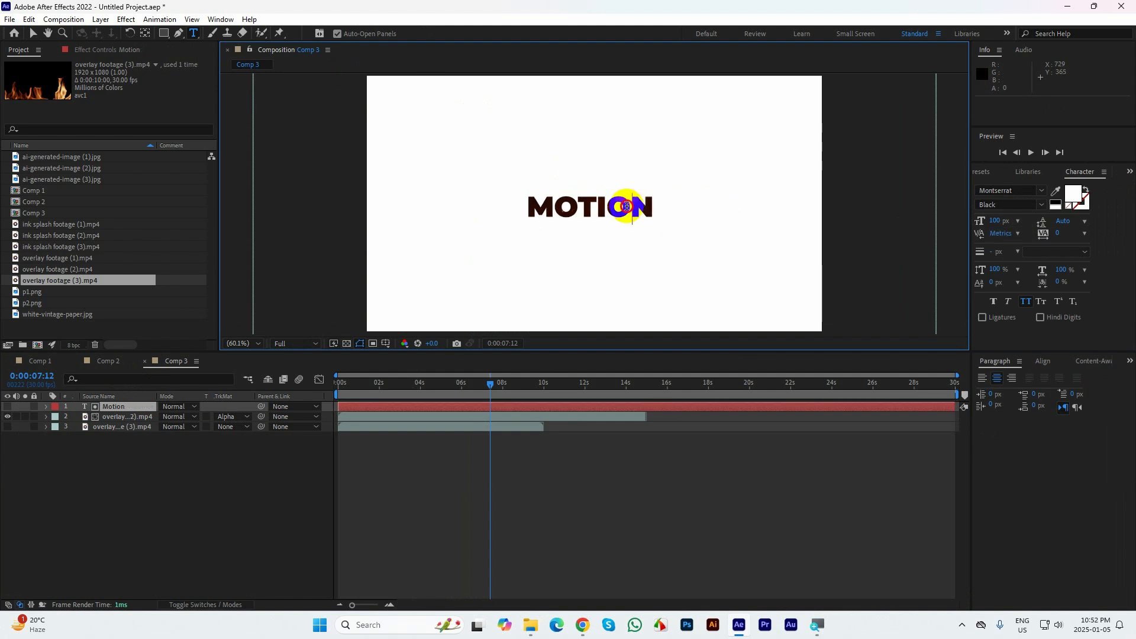
Set the font size of the whole "Motion" text to 290 px
key(ctrl+a)
click(1001, 207)
drag(1000, 219, 1111, 217)
Center the text layer's anchor point and reposition the text near the middle of the frame, at about 661, 365
click(33, 33)
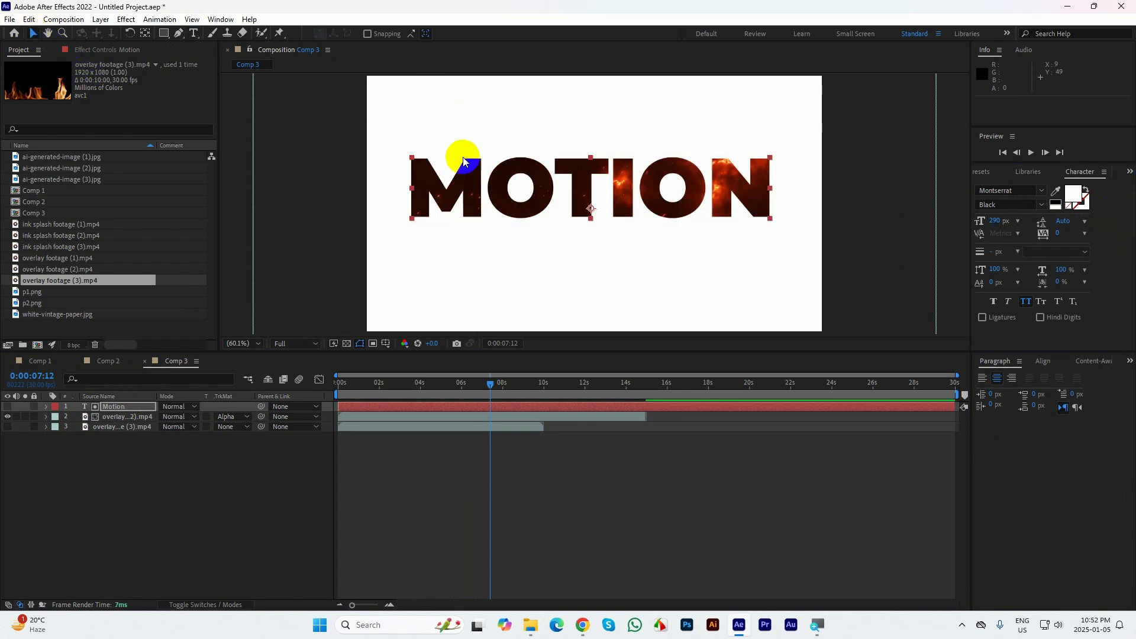
click(32, 33)
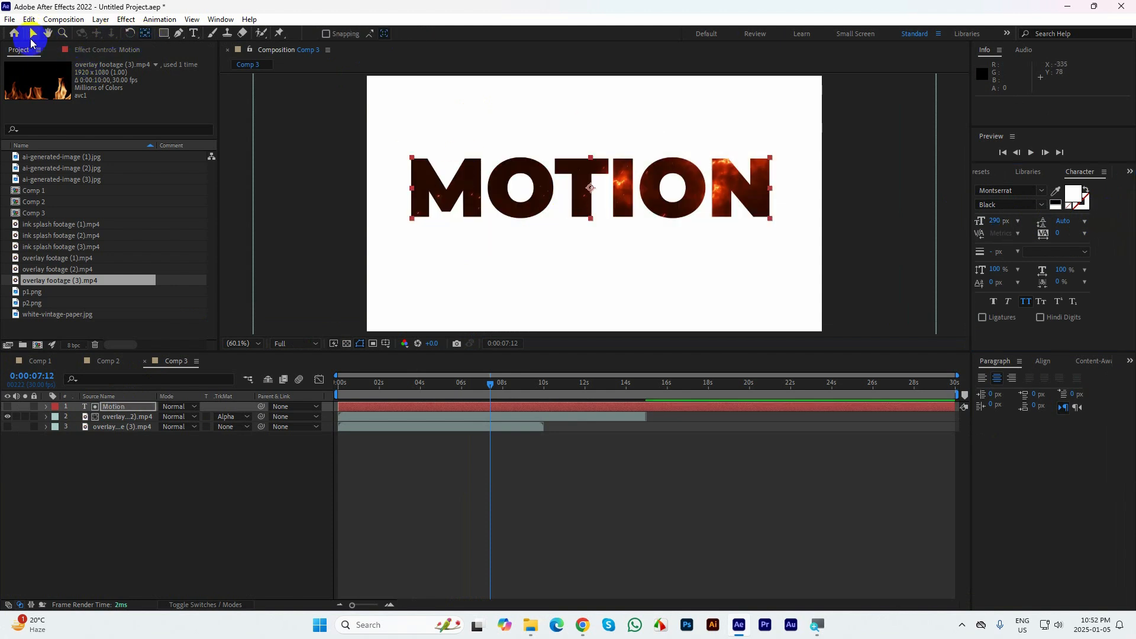
drag(630, 199, 640, 216)
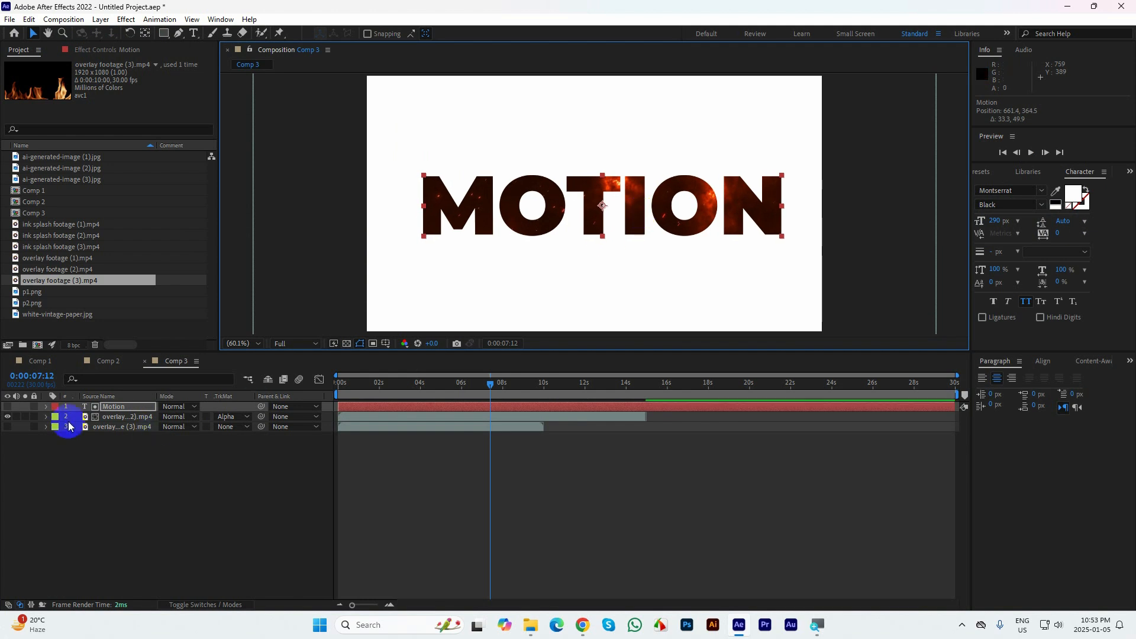
Show overlay footage (3).mp4 again and lower its Opacity to 27%
click(7, 427)
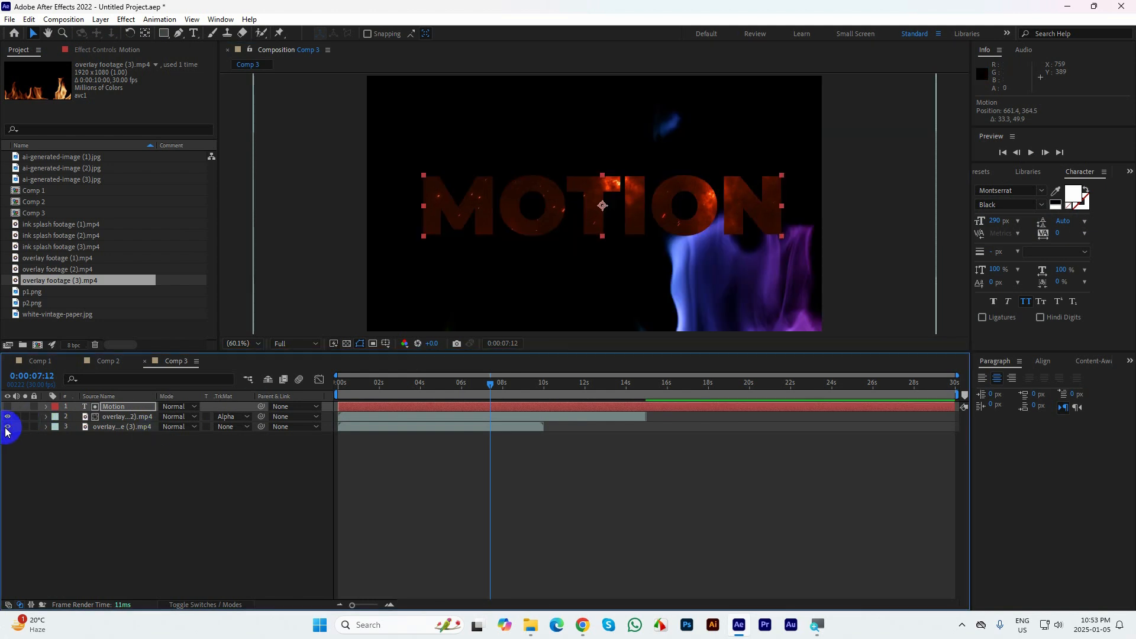
click(106, 427)
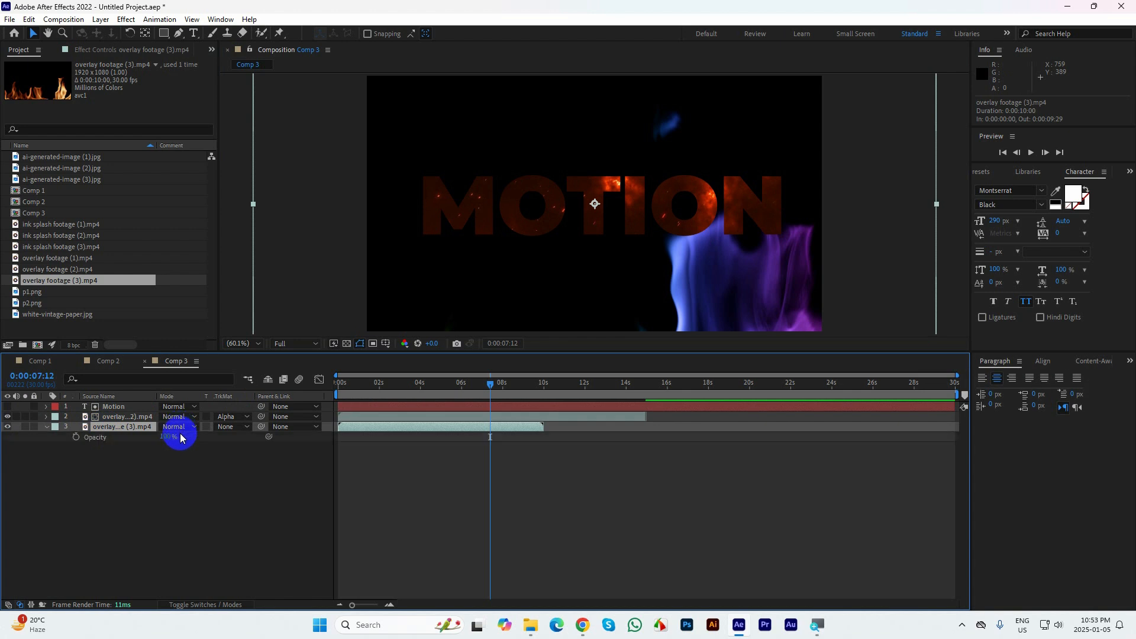
drag(163, 436, 124, 439)
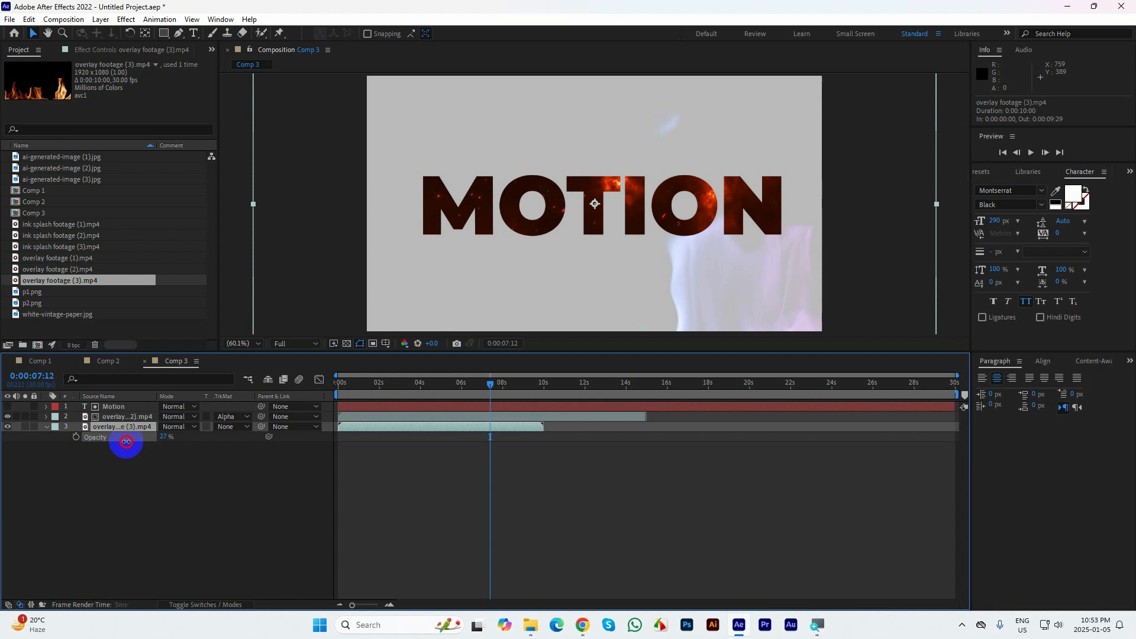
Reveal the keyframed properties of the layers and preview the composition from the start
key(space)
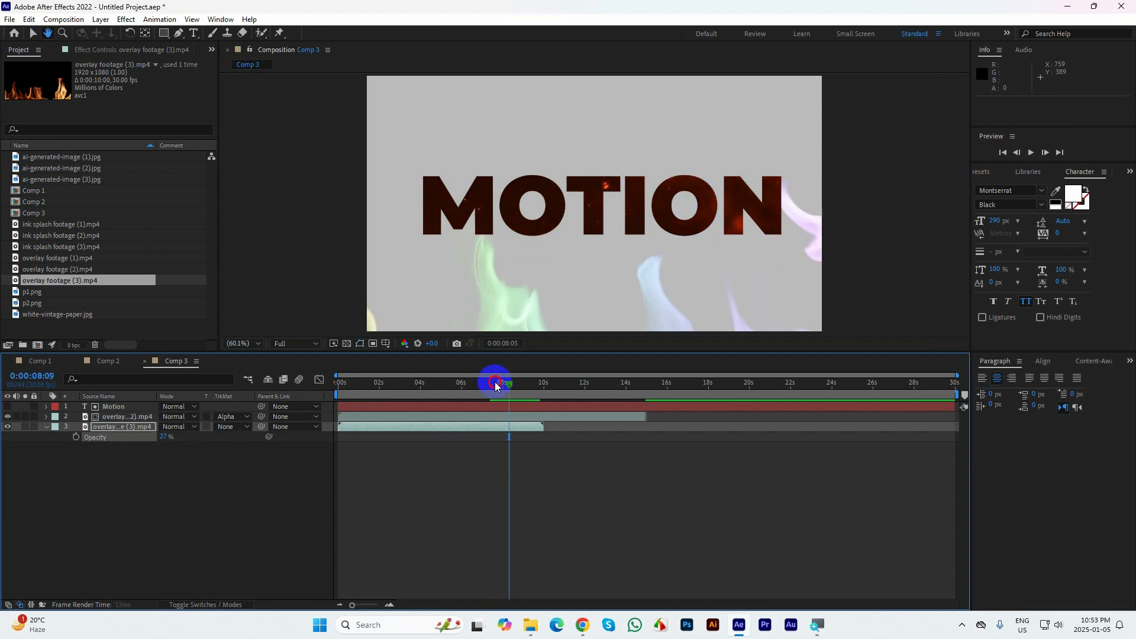
click(390, 398)
drag(390, 398, 265, 389)
click(98, 407)
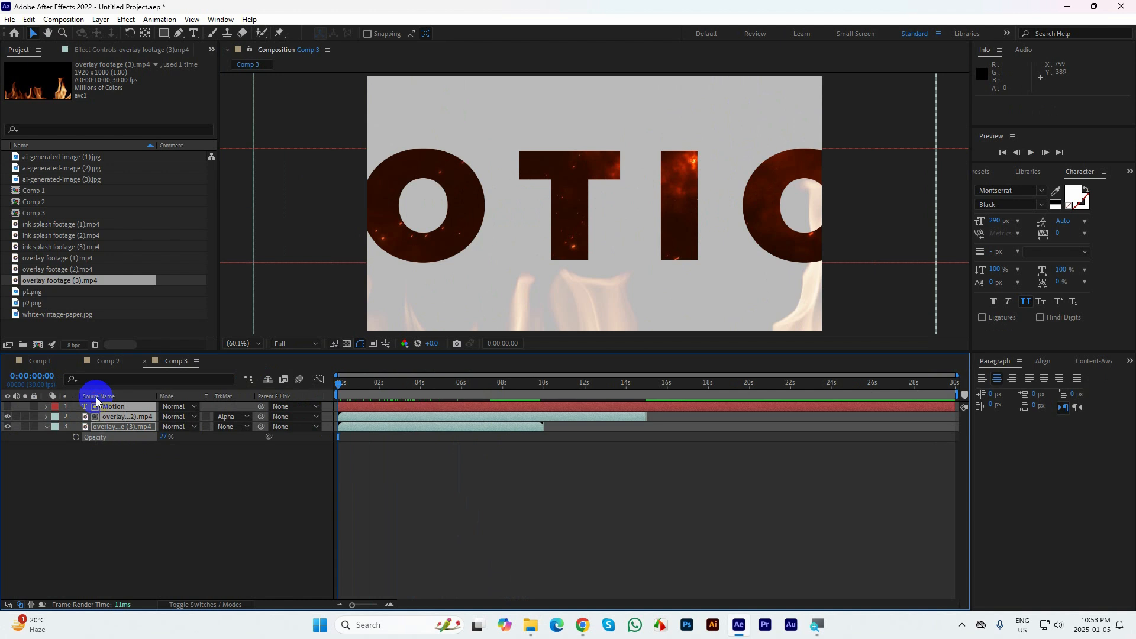
key(u)
key(space)
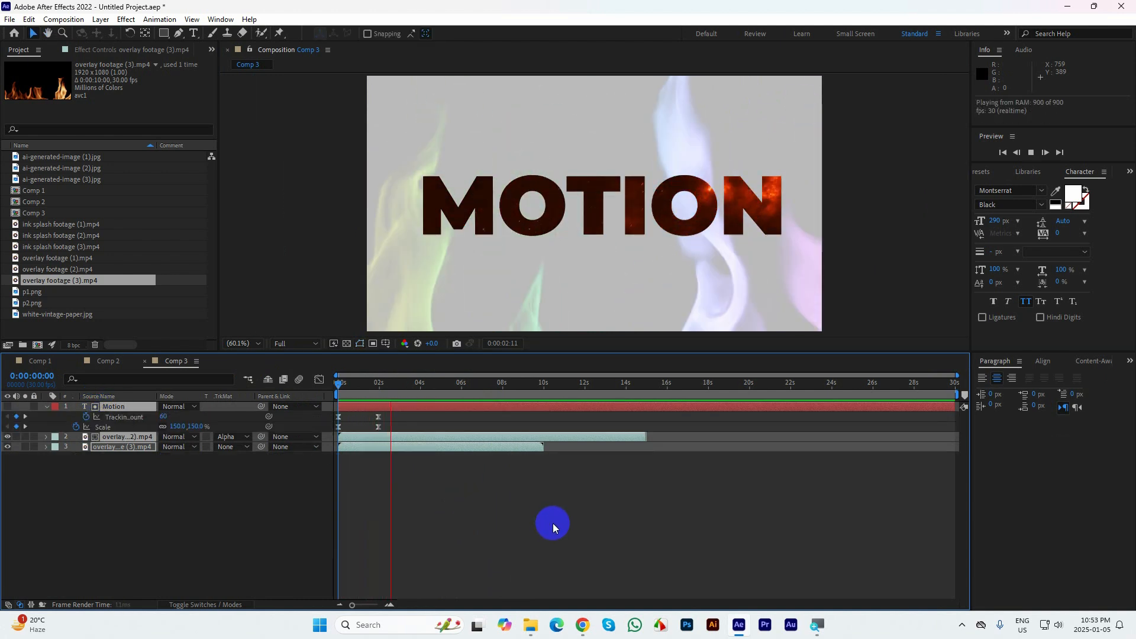
Set the Motion text layer's Scale to 40% at its second keyframe, at 0:00:01:29
click(406, 382)
drag(406, 383, 378, 382)
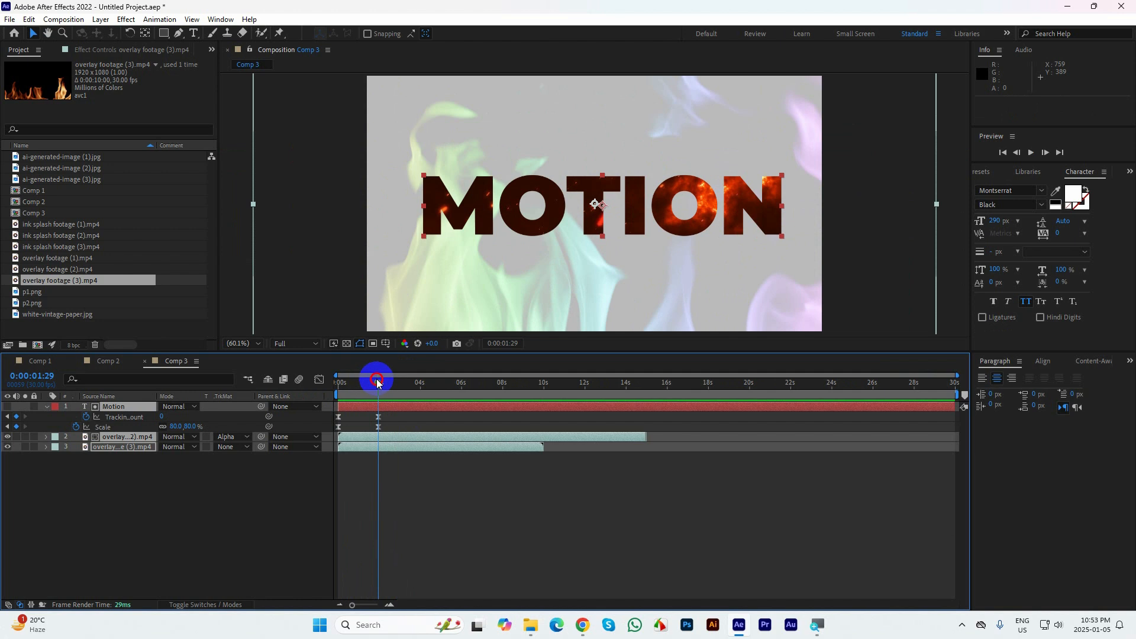
click(376, 428)
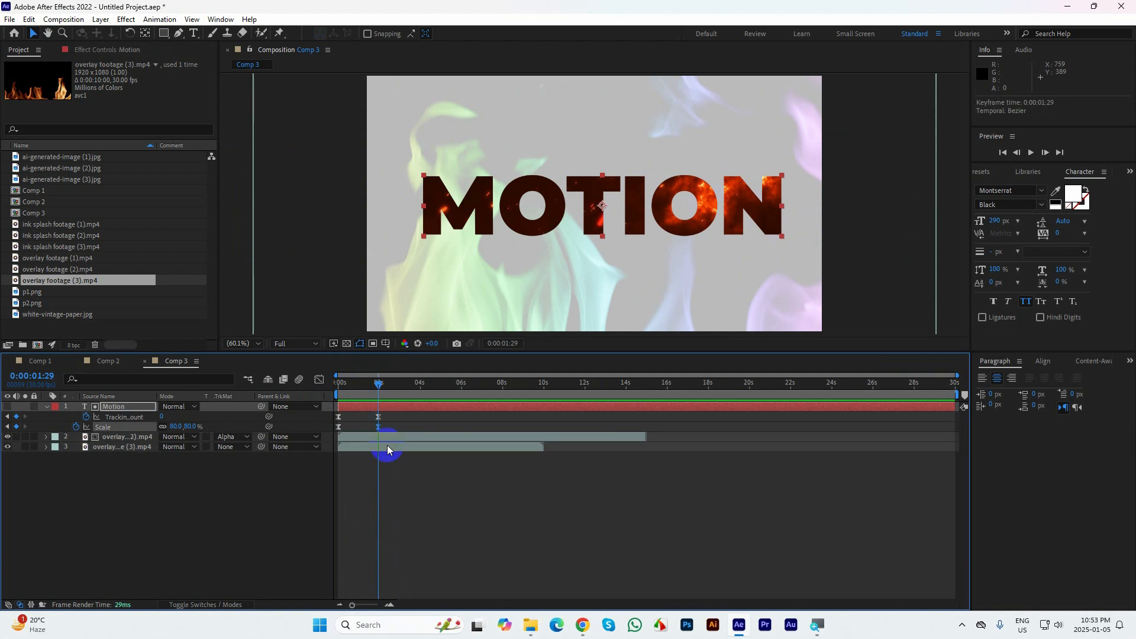
click(174, 423)
text(40)
key(Return)
Play back the Motion text's tracking and scale animation from the beginning of Comp 3
drag(380, 383, 231, 391)
key(space)
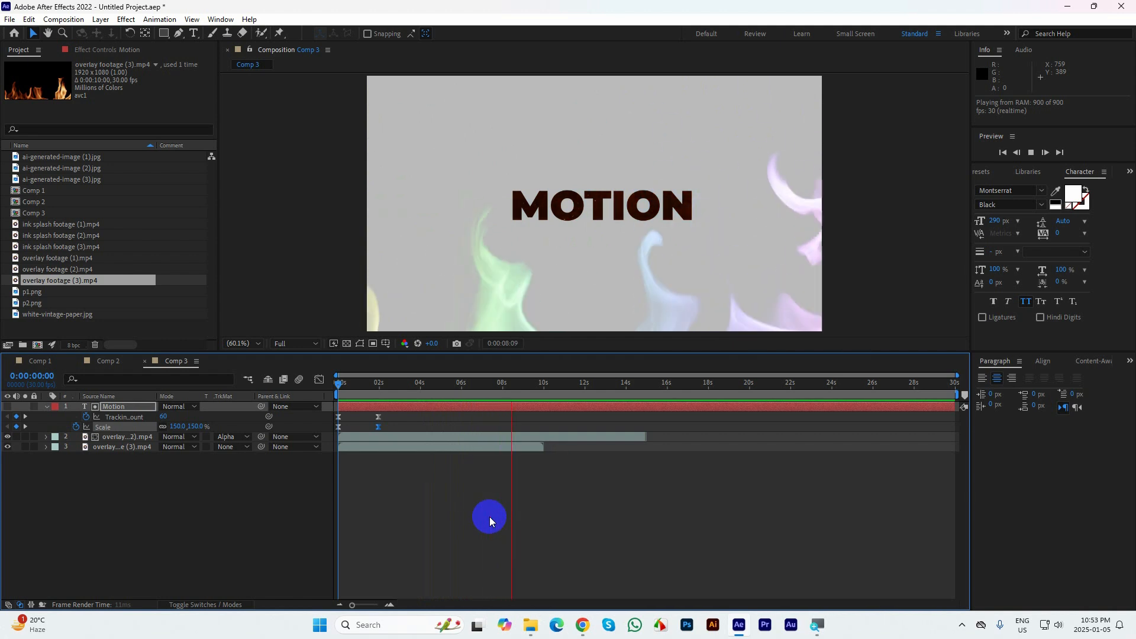
key(space)
Delete both overlay footage layers and remove all Tracking Amount and Scale keyframes from the Motion text layer
drag(151, 472, 123, 436)
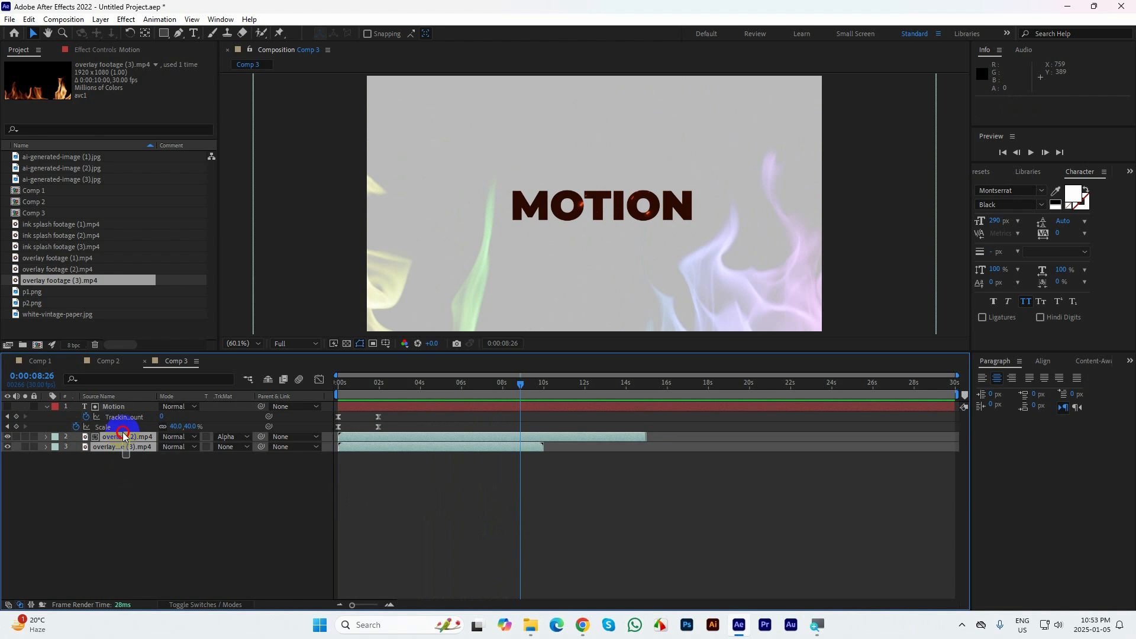
key(Delete)
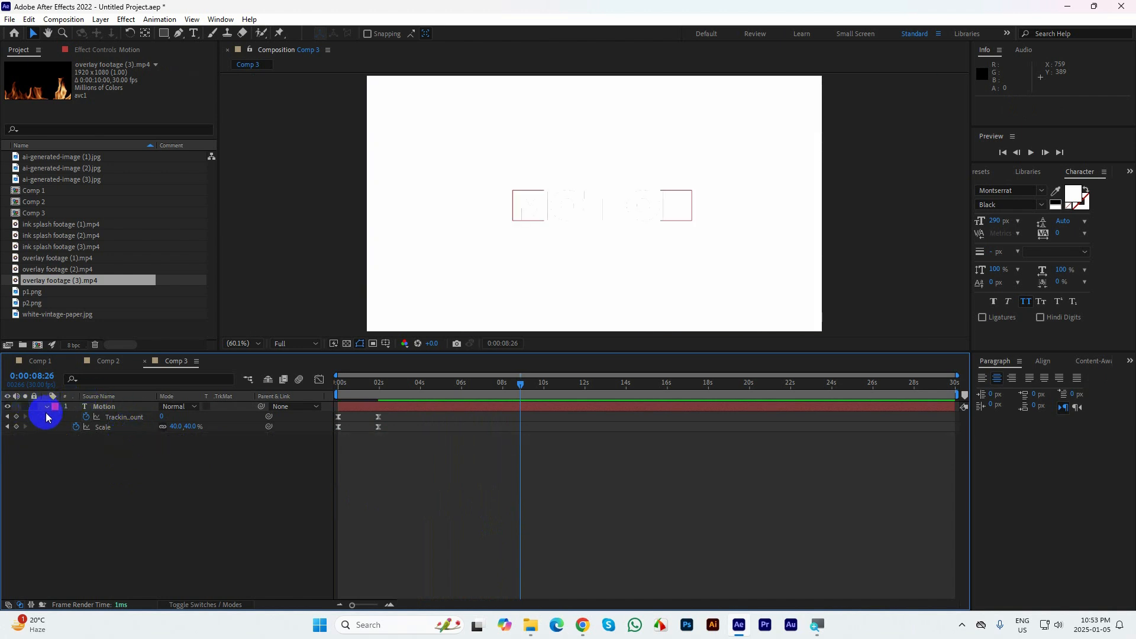
click(165, 453)
drag(412, 435, 325, 408)
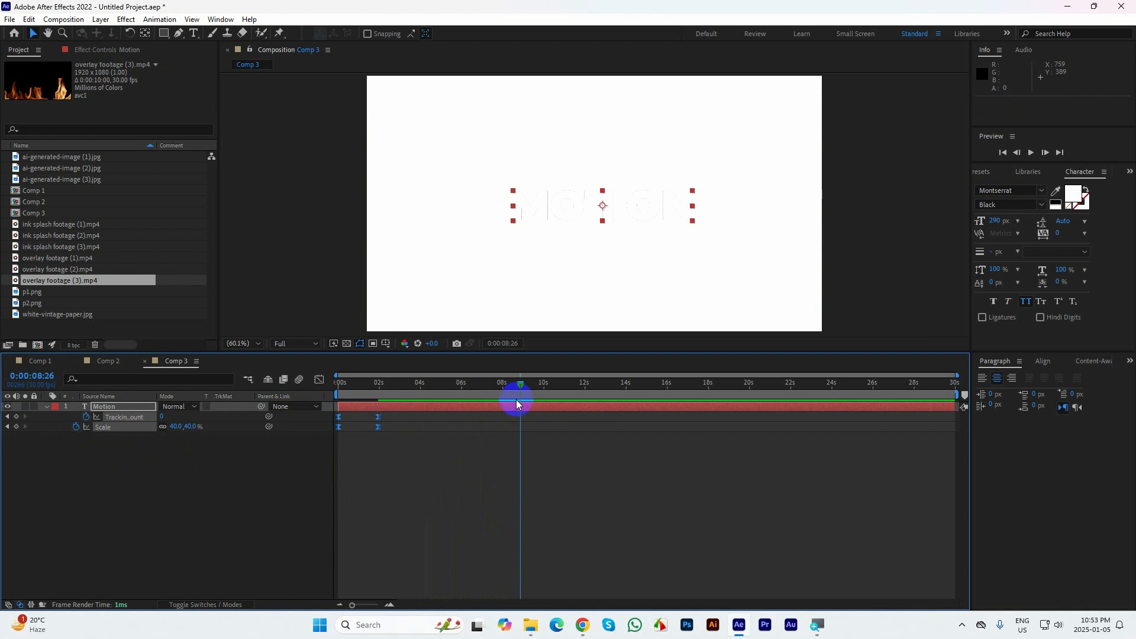
key(Delete)
drag(495, 386, 288, 395)
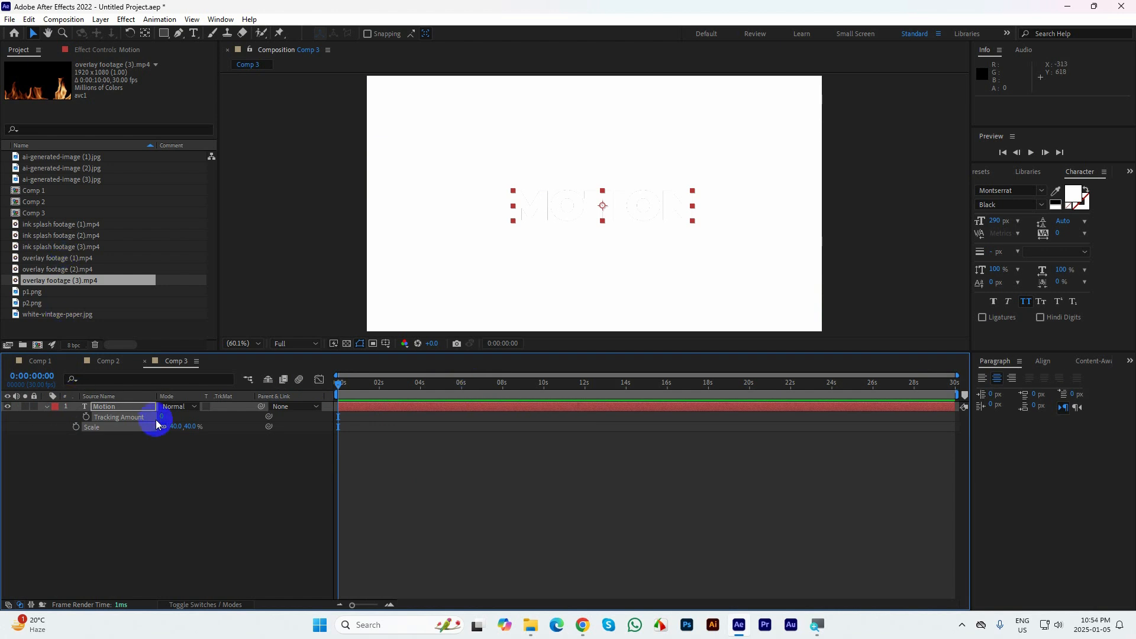
Enlarge the Motion text to a font size of 521 px and collapse the layer's properties
drag(991, 219, 1116, 203)
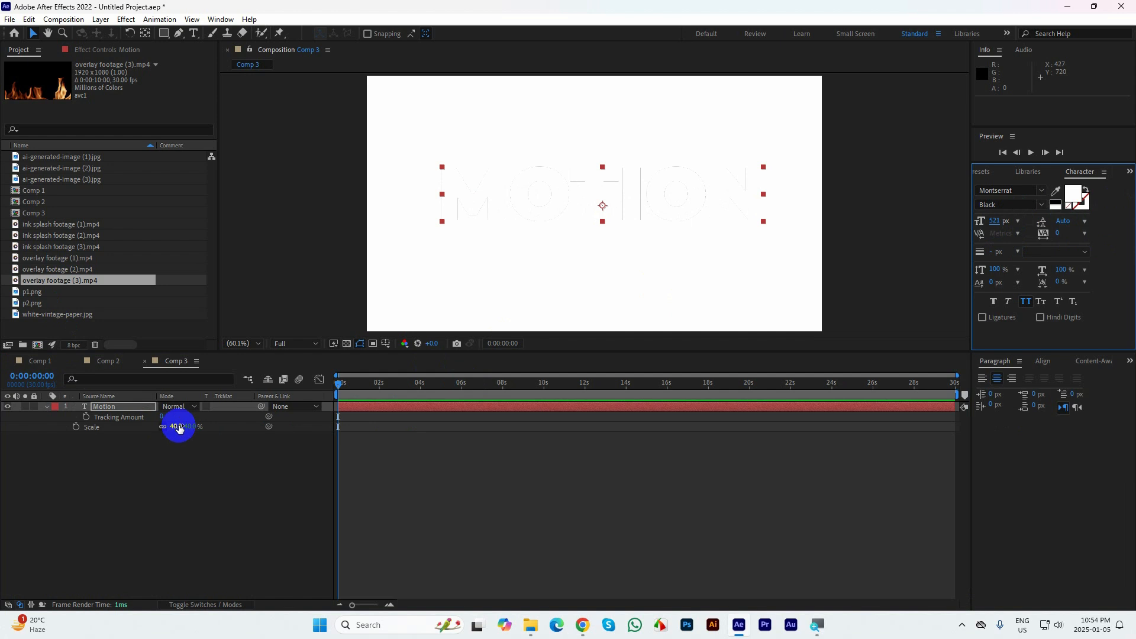
click(48, 408)
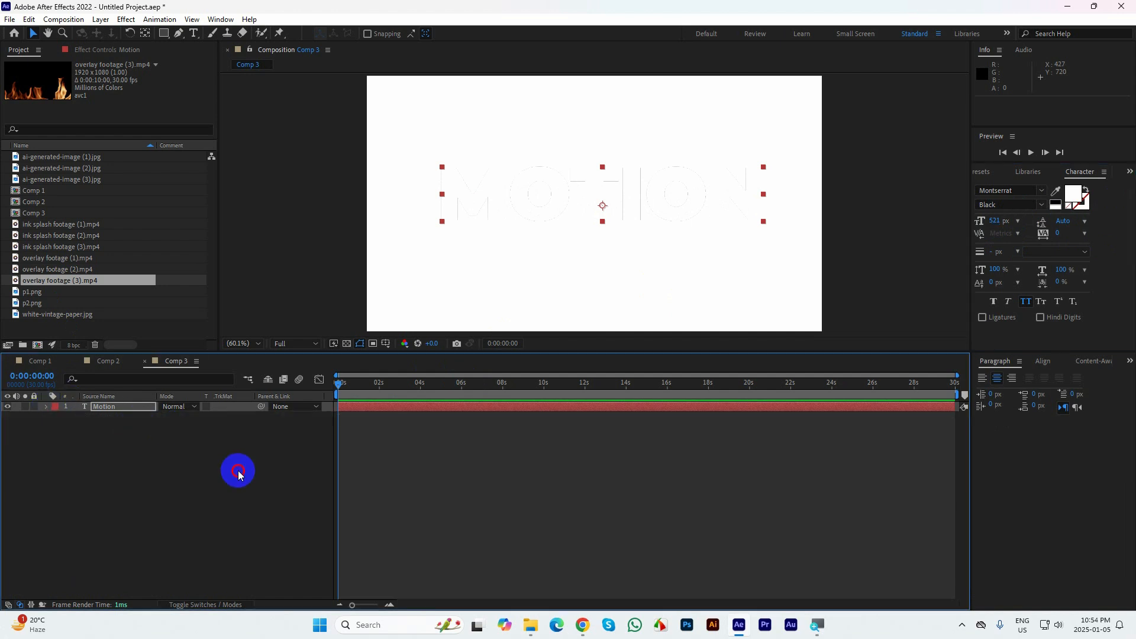
click(236, 469)
Change the Motion text's fill color to dark red and center its anchor point
click(675, 174)
click(1075, 197)
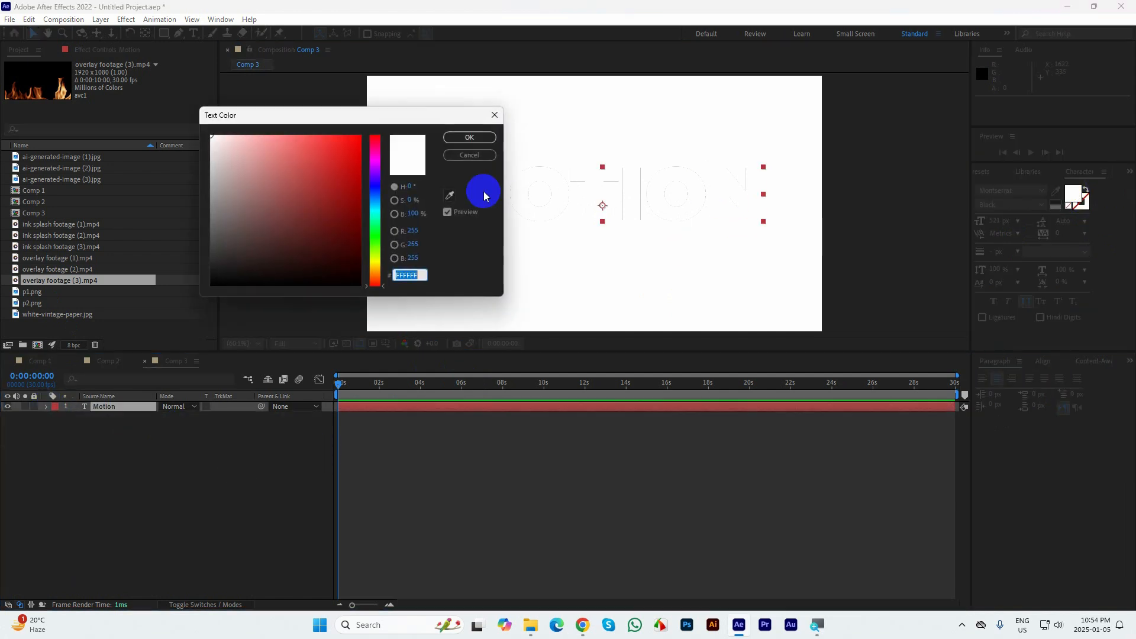
click(329, 192)
click(465, 140)
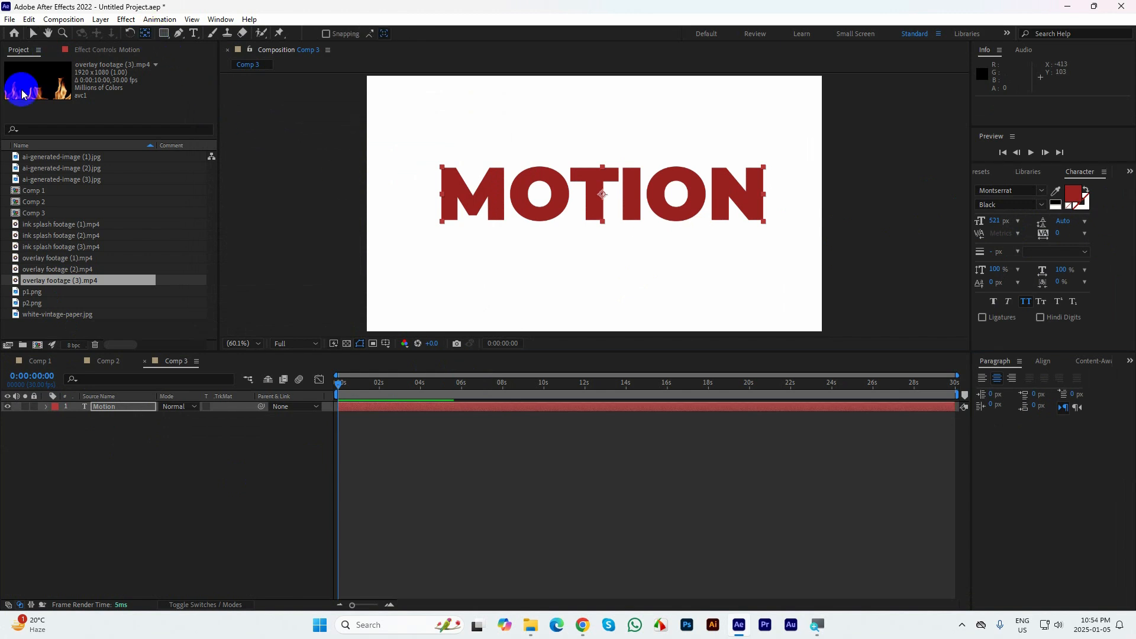
click(33, 34)
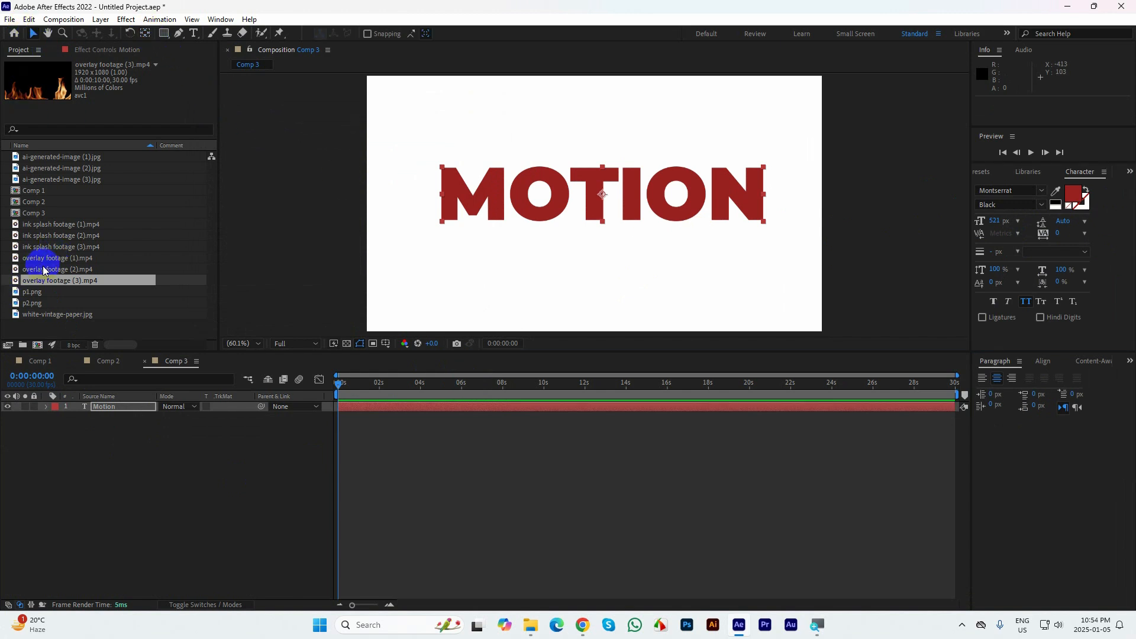
View overlay footage (2).mp4 and overlay footage (1).mp4 to compare them as possible fills for the text
double_click(43, 270)
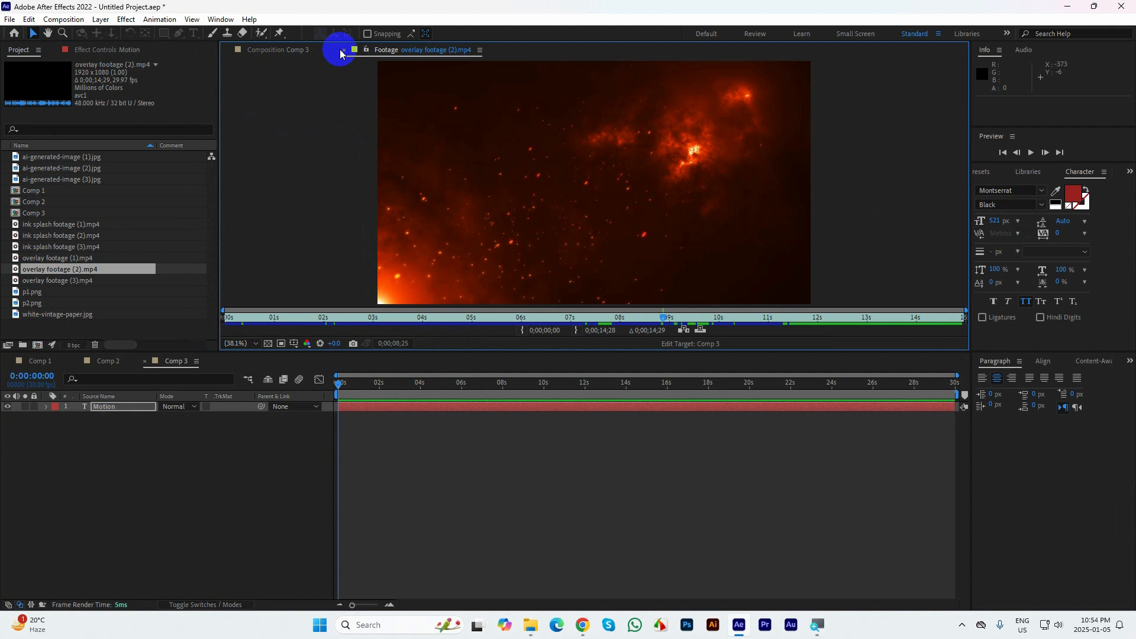
click(342, 50)
double_click(41, 258)
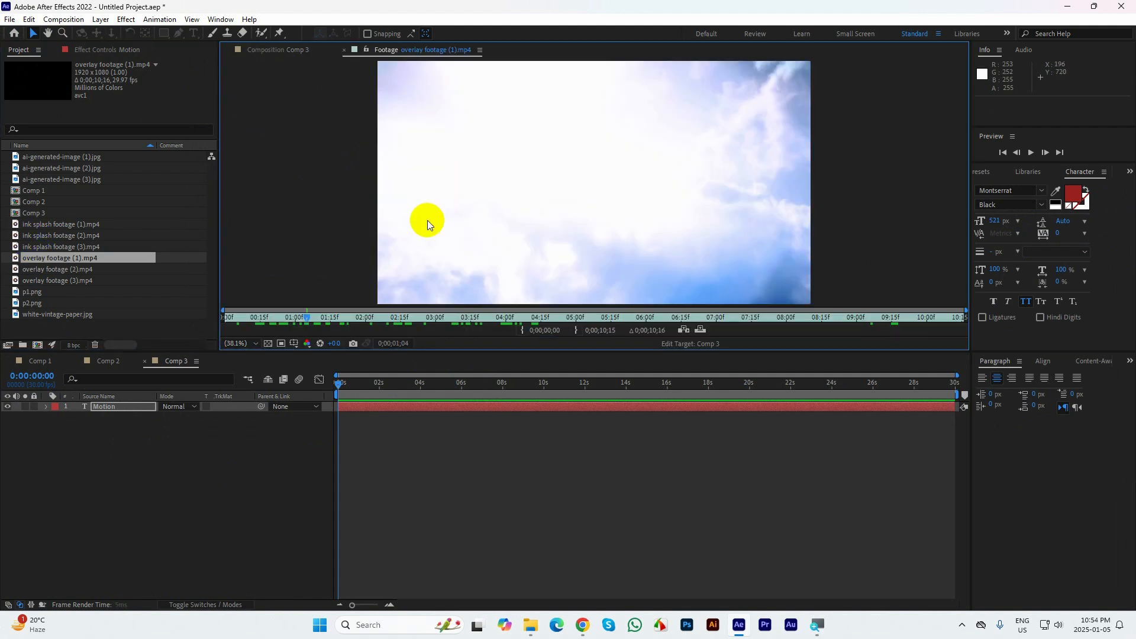
click(345, 50)
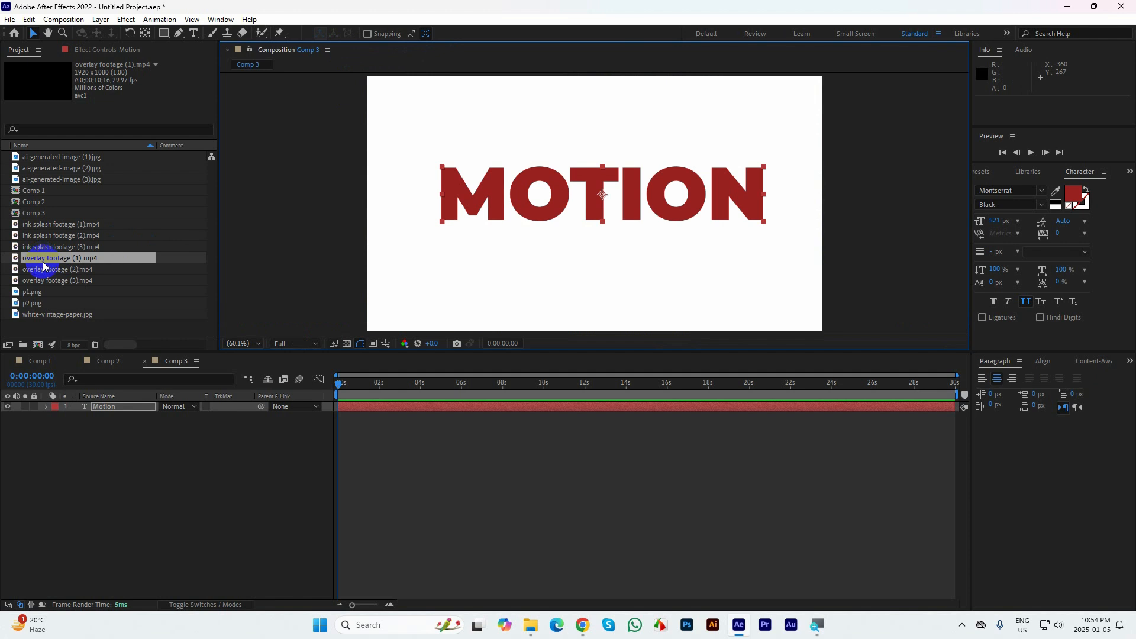
Add overlay footage (3).mp4 to Comp 3, fit it to the composition size, move it upward and preview its flames
drag(48, 279, 102, 409)
click(102, 404)
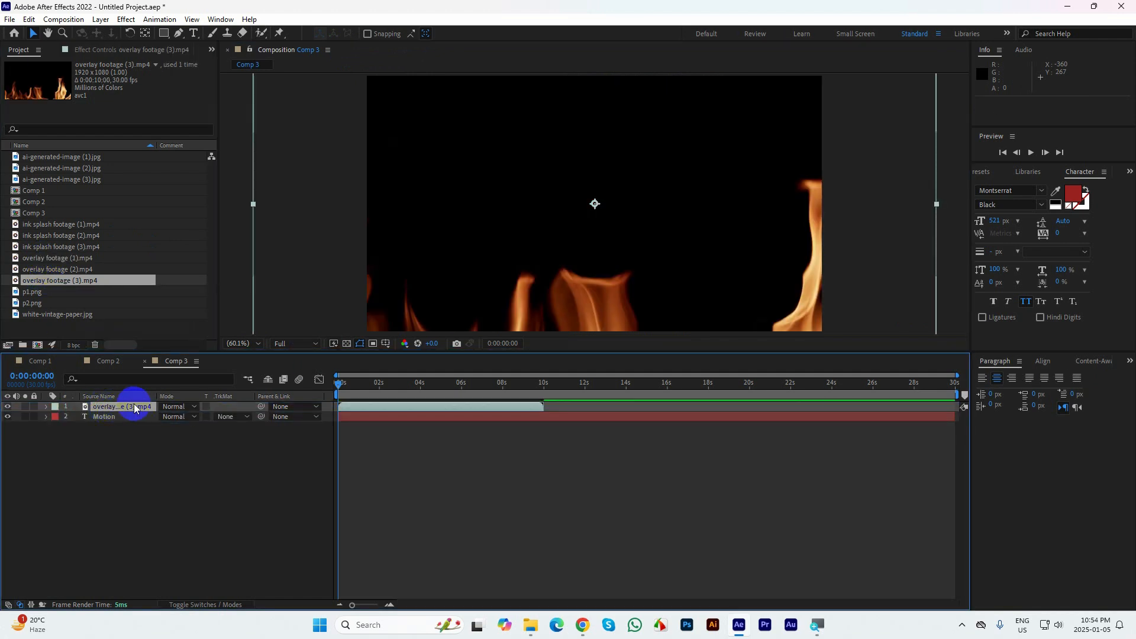
right_click(127, 407)
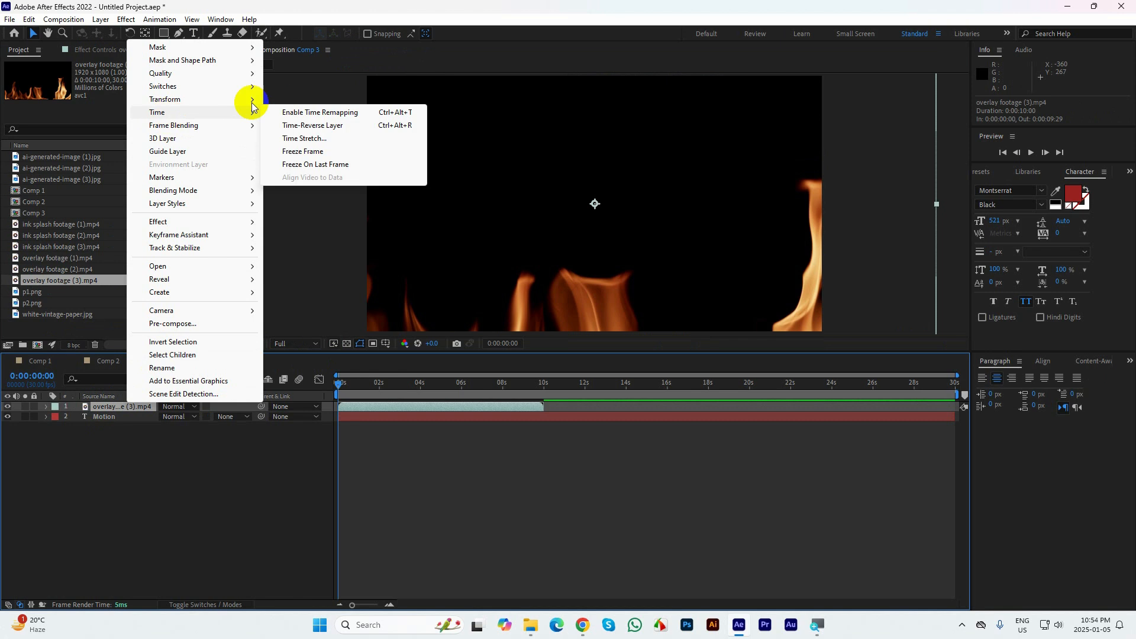
mouse_move(201, 103)
click(303, 262)
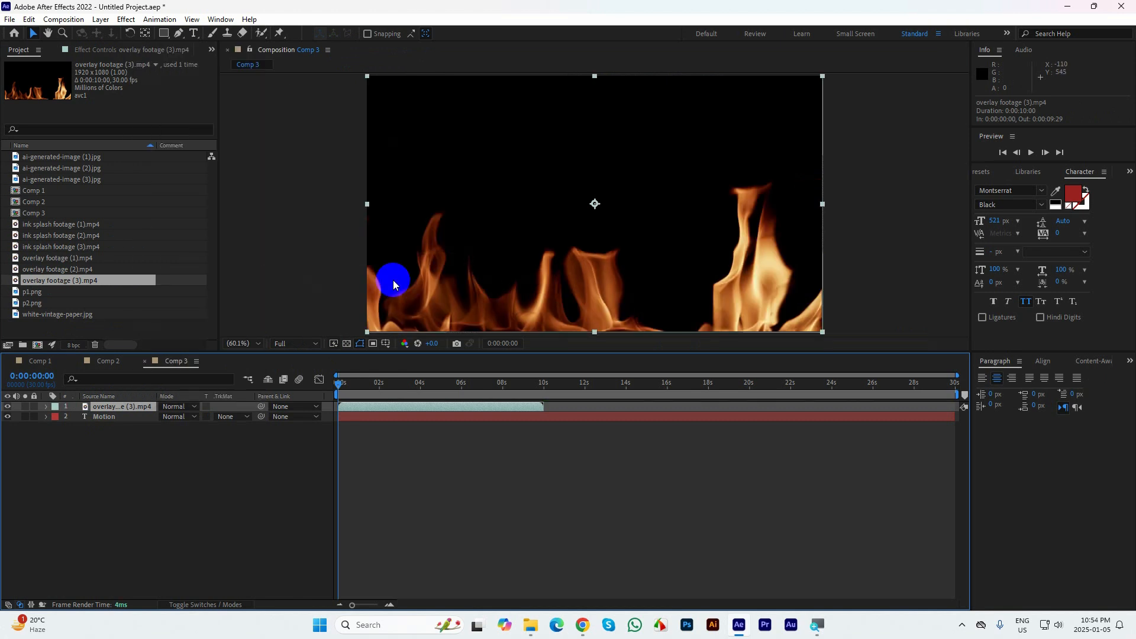
drag(581, 287, 599, 241)
drag(416, 369, 355, 409)
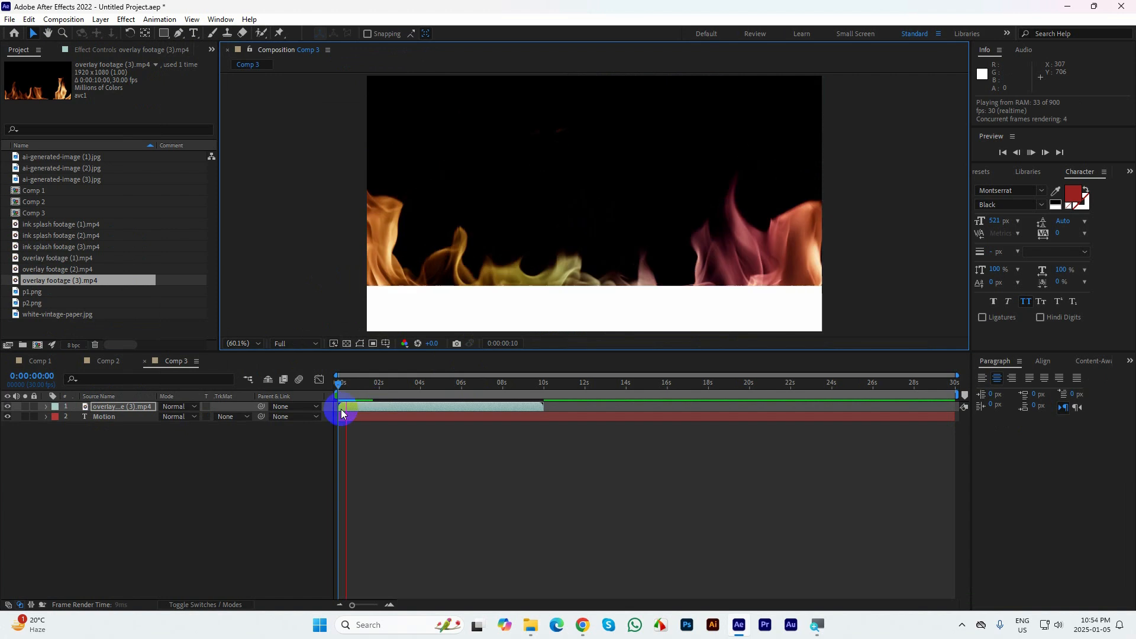
Move the Motion text layer above overlay footage (3).mp4 in the layer stack
click(65, 419)
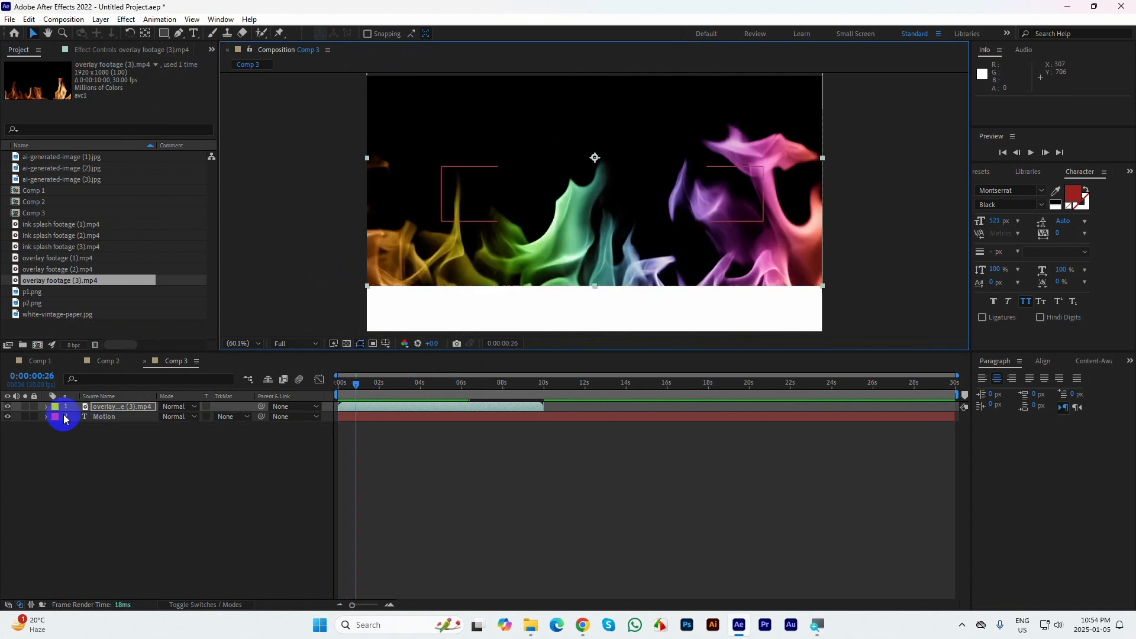
click(98, 418)
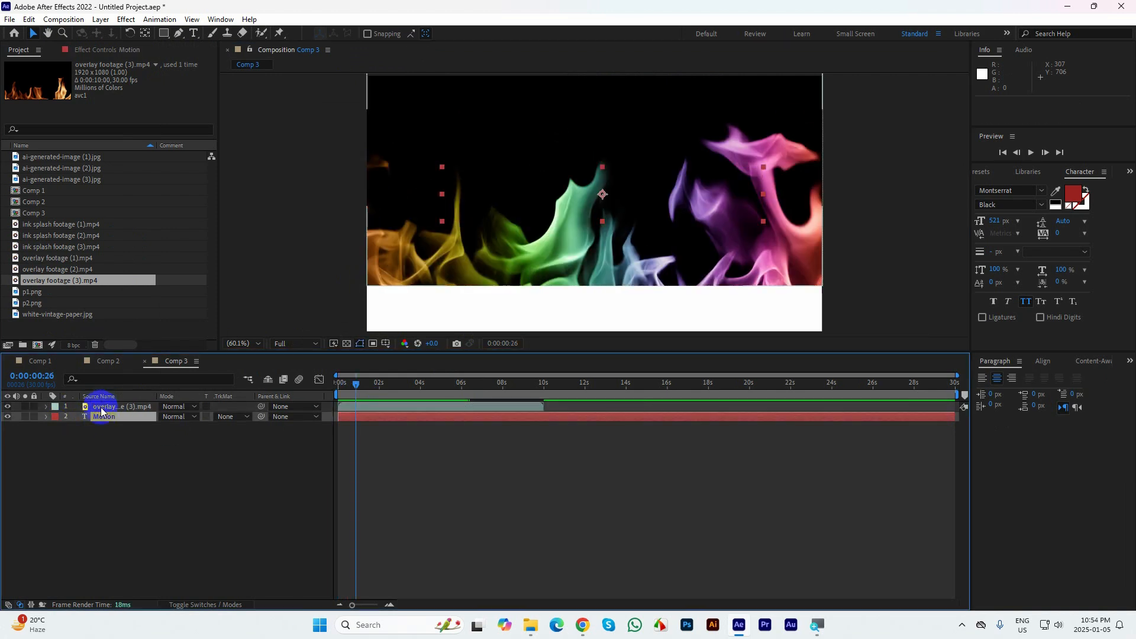
drag(98, 417, 97, 401)
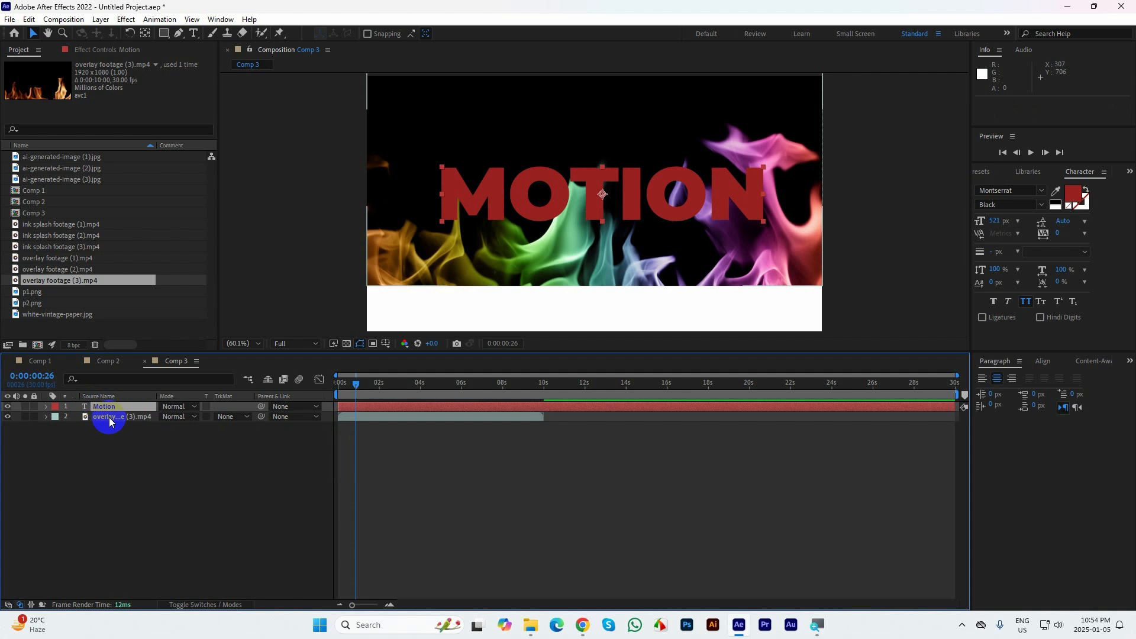
Shift overlay footage (3).mp4 up to about 640, 148.8 and set its track matte to Alpha Matte "Motion"
click(109, 420)
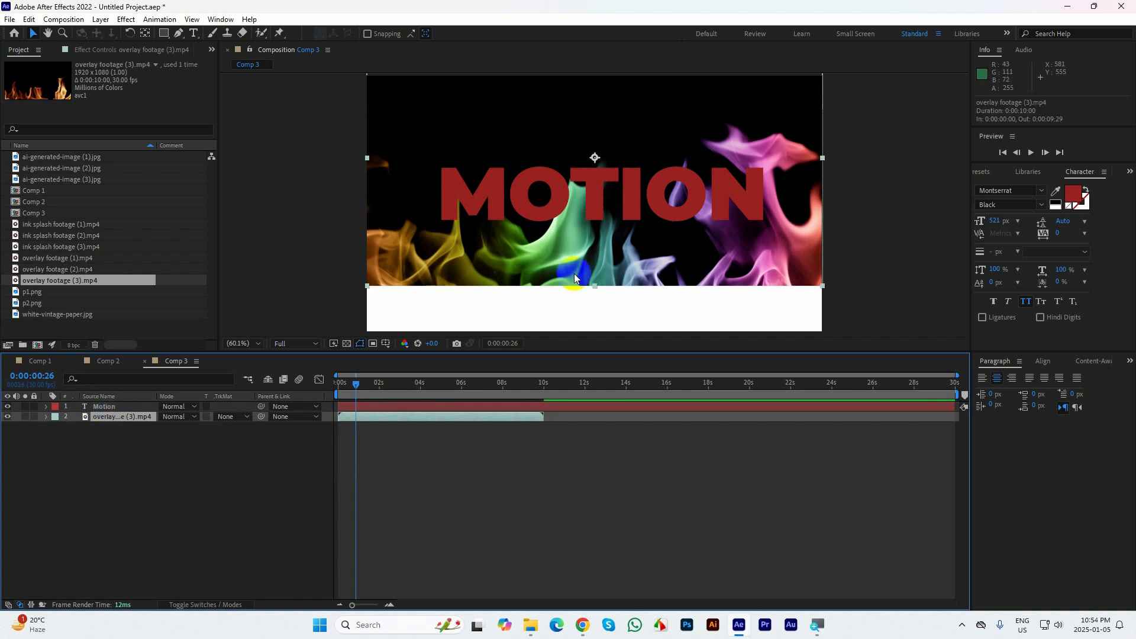
click(576, 253)
drag(597, 267, 598, 238)
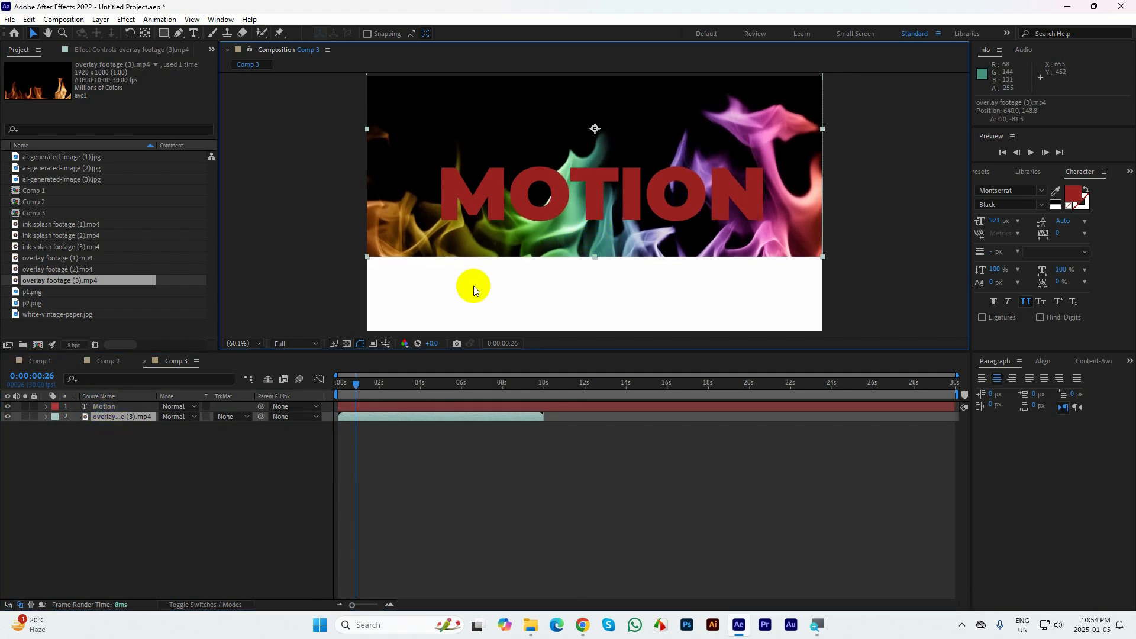
click(228, 416)
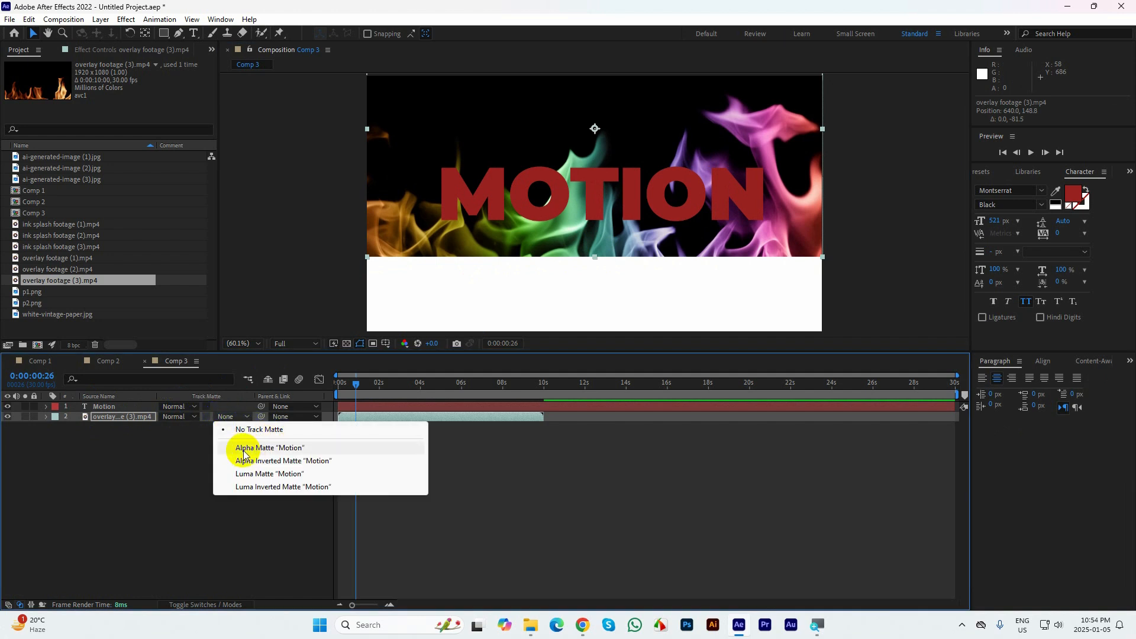
click(271, 448)
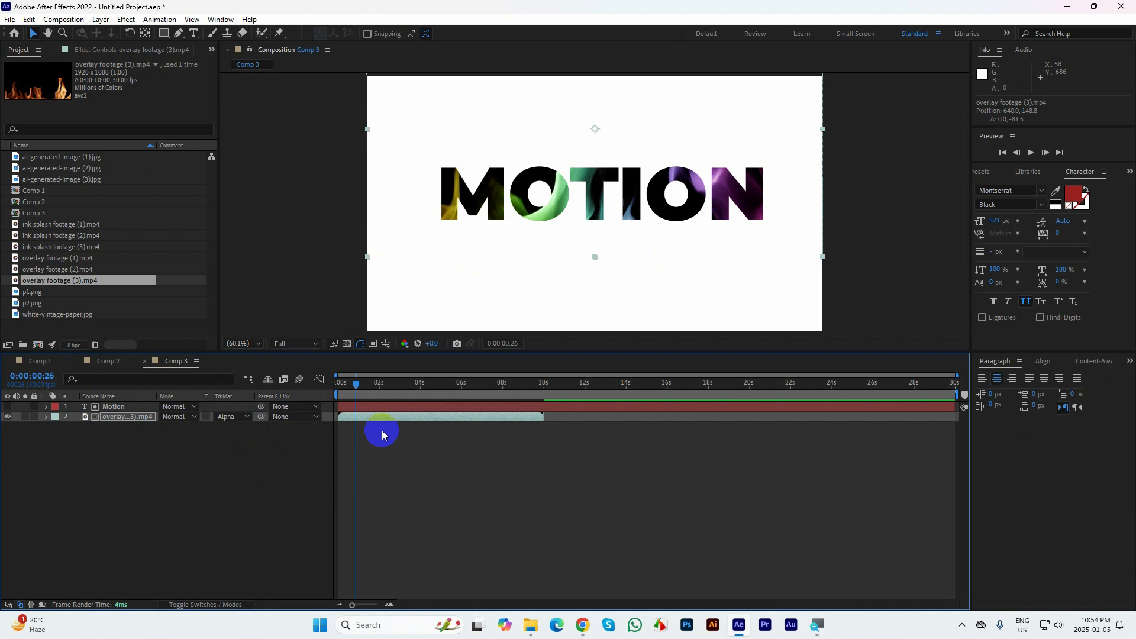
End the work area at 0:00:09:29, where the footage layer finishes, and return to the first frame
drag(359, 388, 272, 375)
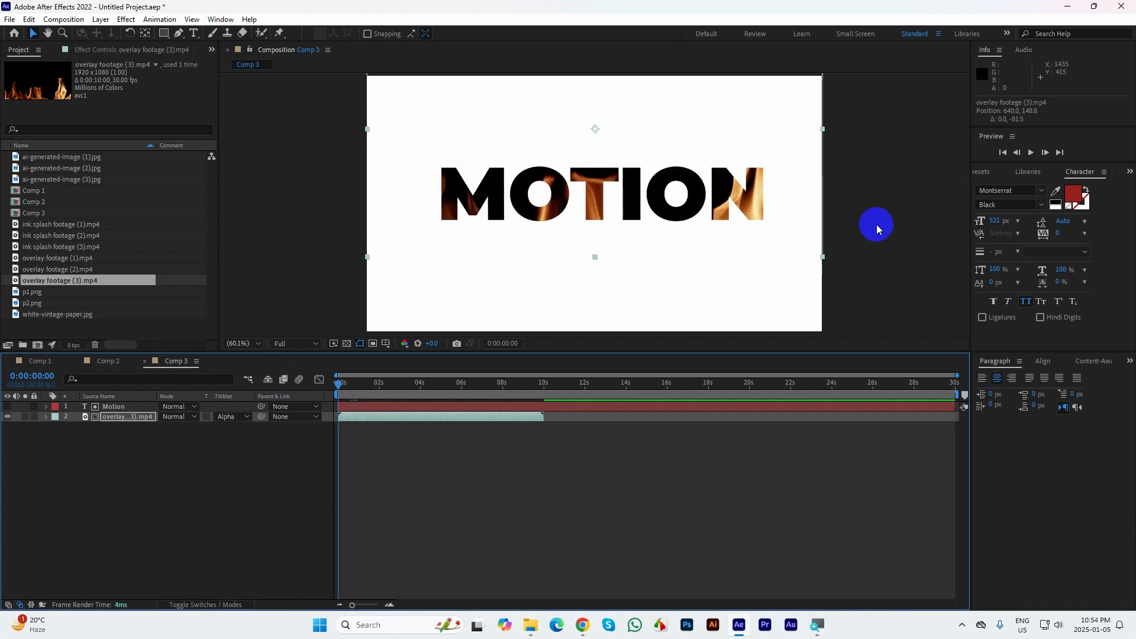
drag(506, 389, 545, 390)
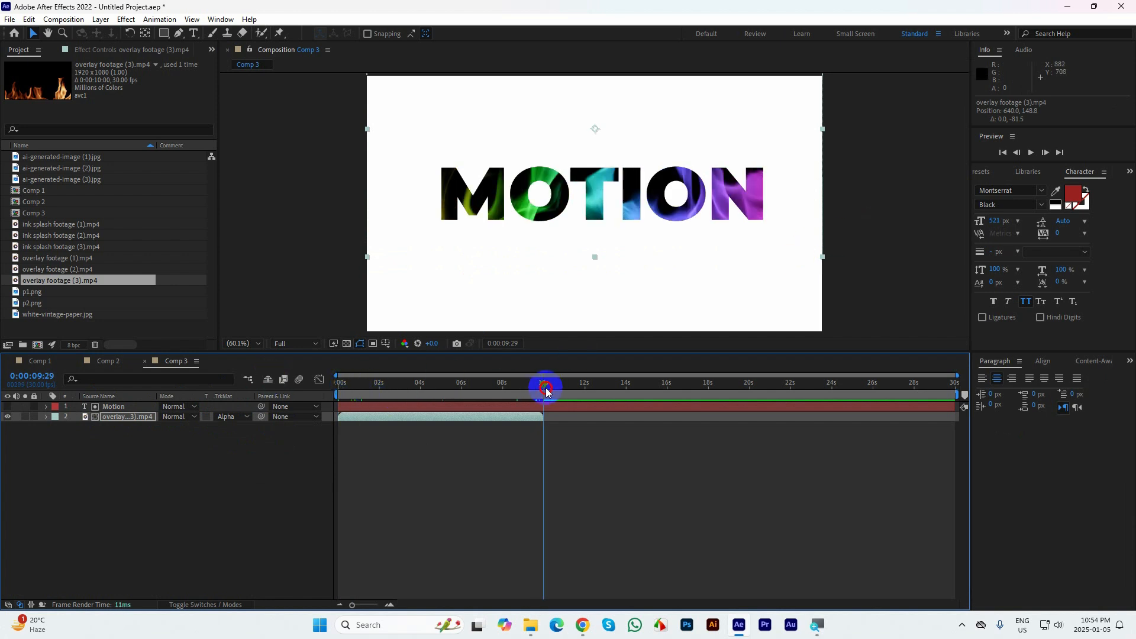
key(n)
key(Home)
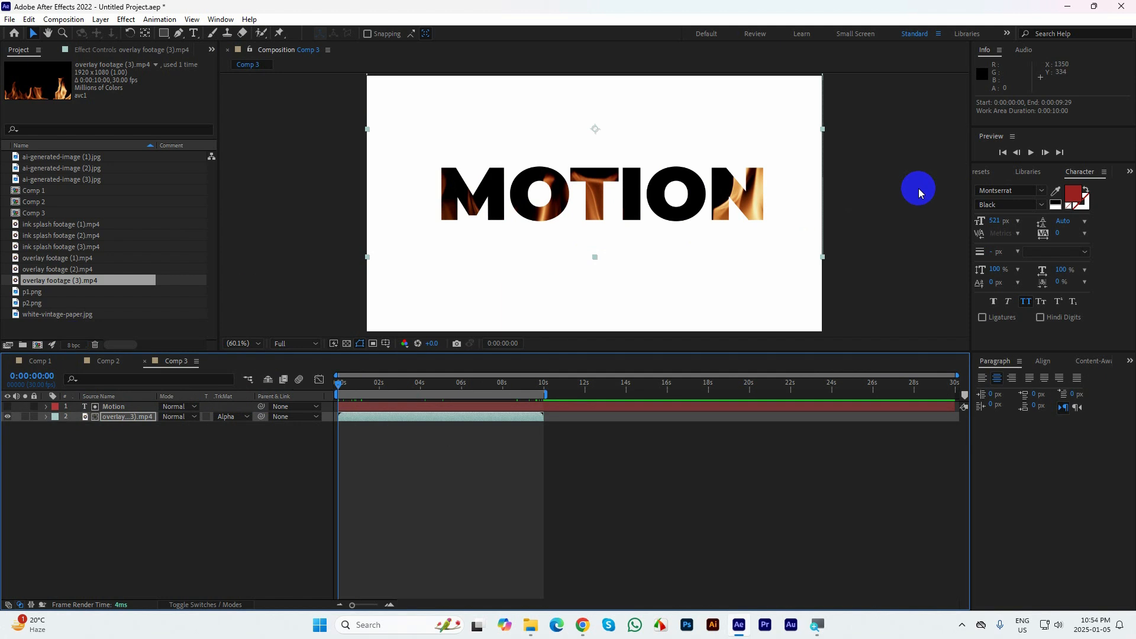
Preview the flame-filled Motion text with the composition view maximized, and restore the normal layout
click(903, 187)
key(grave)
key(space)
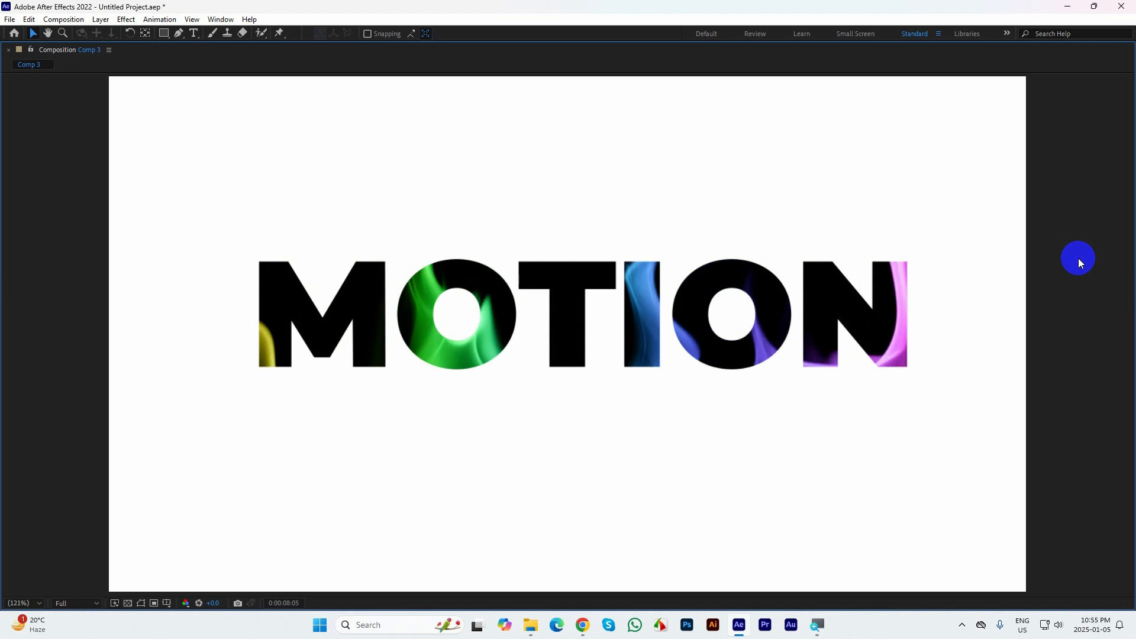
key(grave)
click(605, 474)
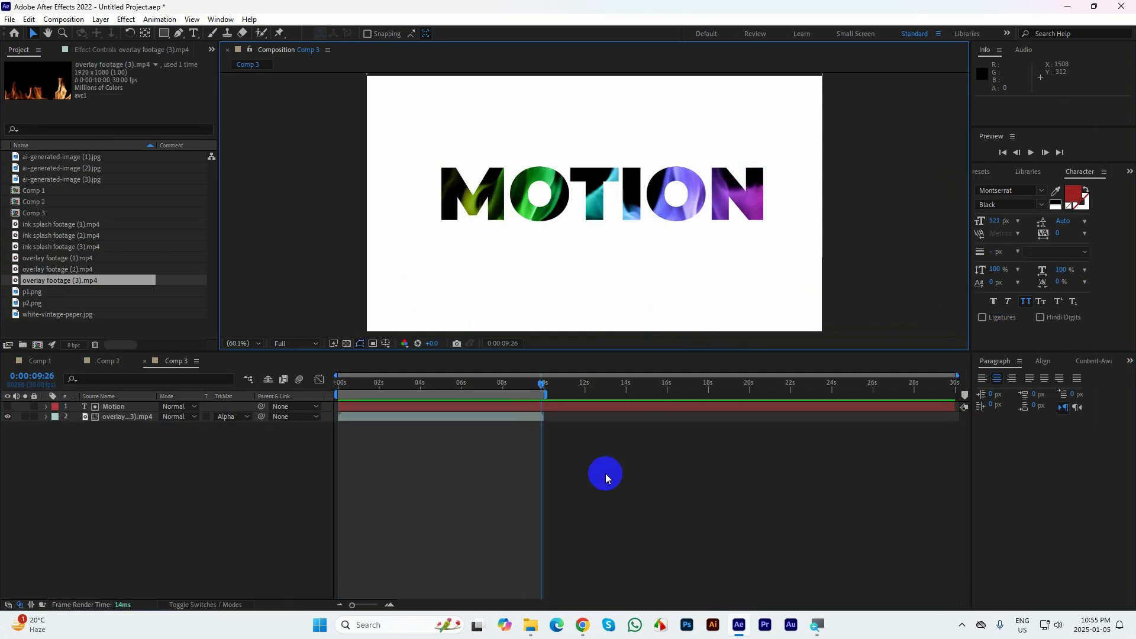